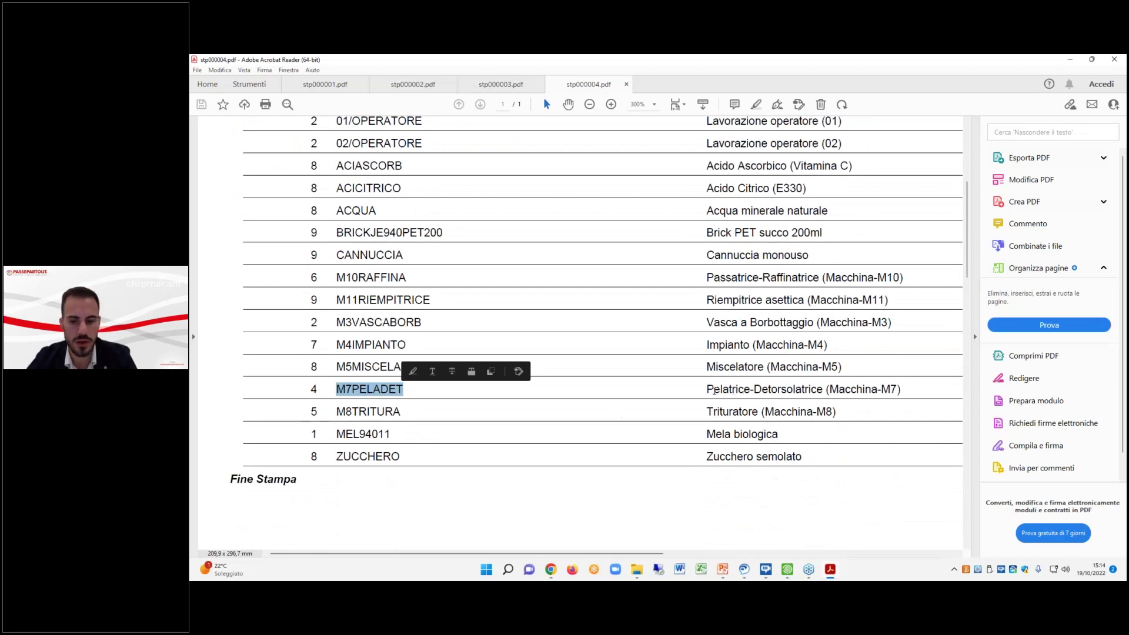
Highlight M7PELADET in the PDF report, then check the flavour options in the structured entry of the article code.
drag(337, 391, 404, 391)
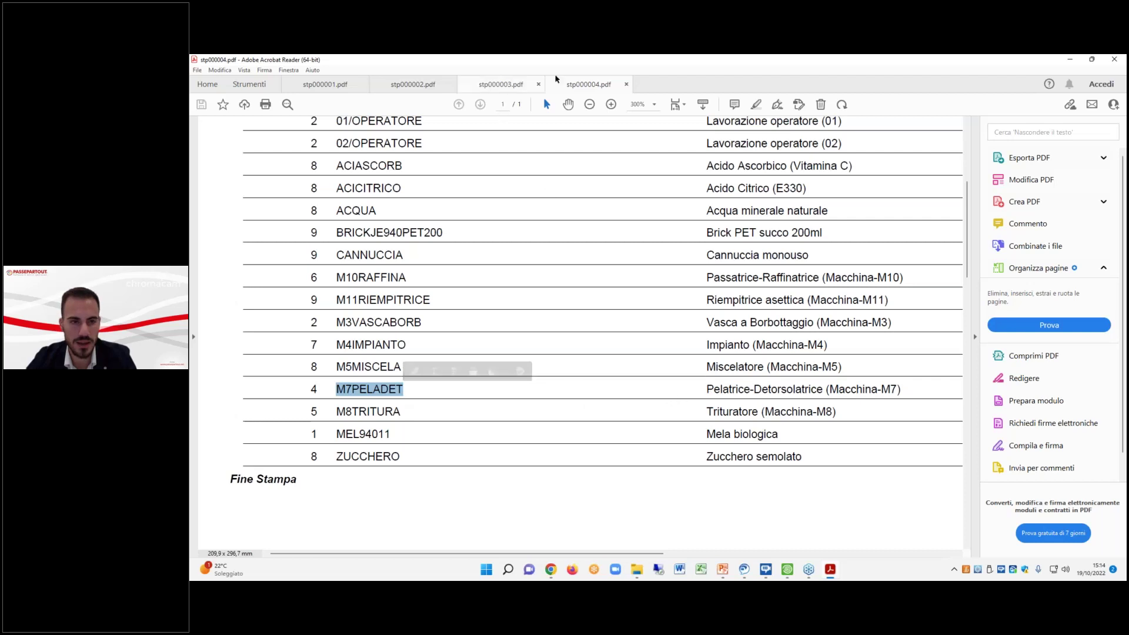
click(1069, 59)
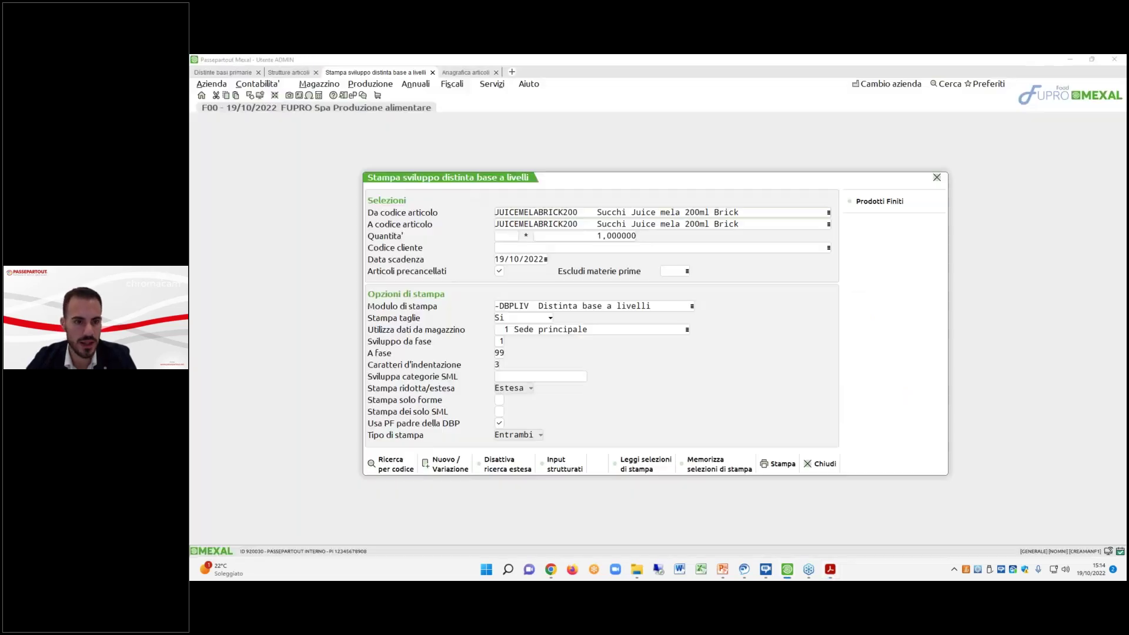
click(558, 466)
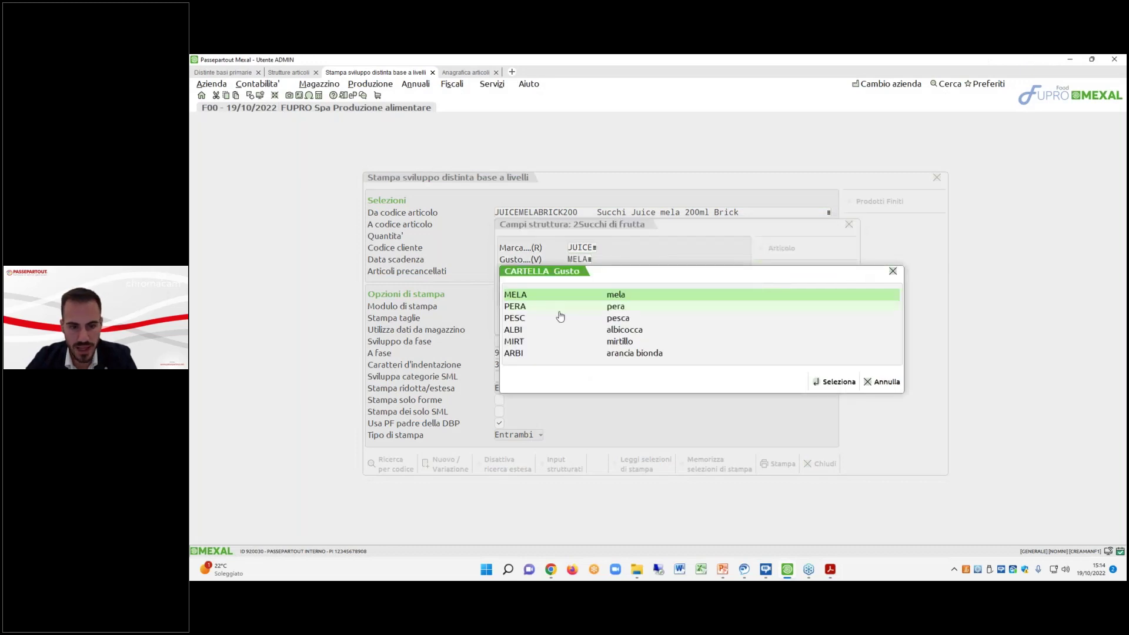
click(877, 383)
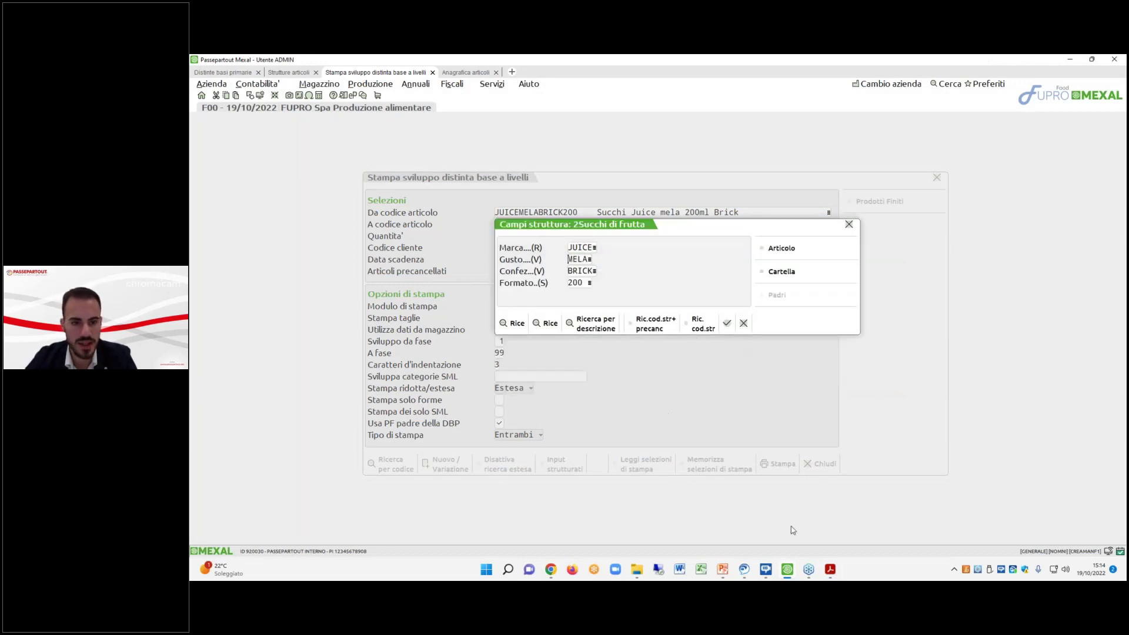
Return to stp000004.pdf and examine the M7PELADET row with its phase number and machine description.
click(829, 569)
click(943, 520)
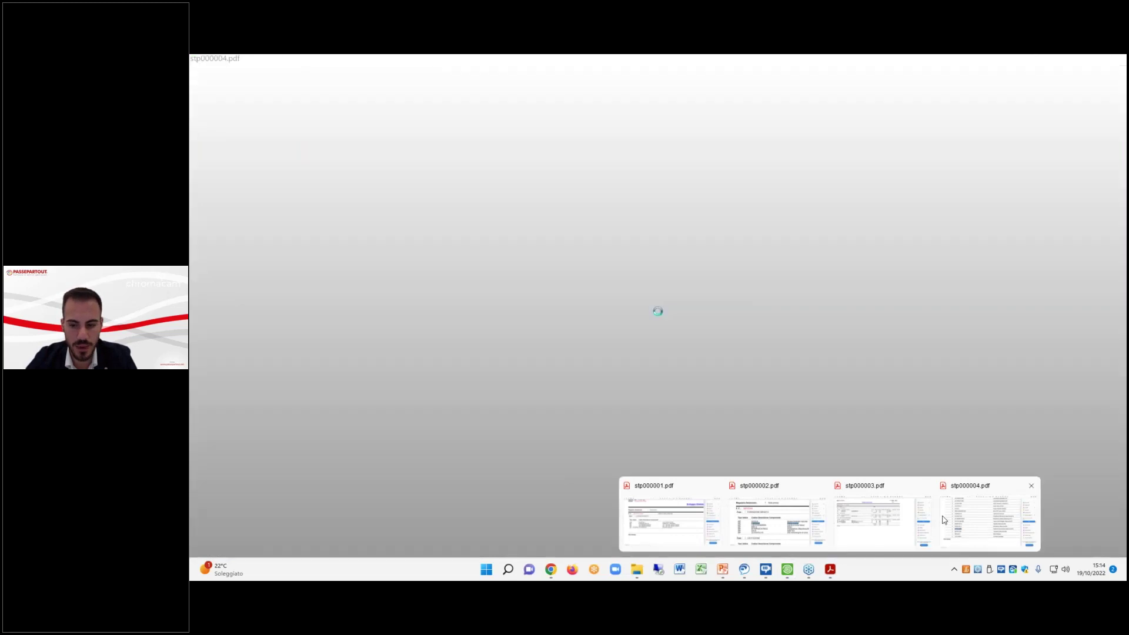
drag(304, 388, 323, 391)
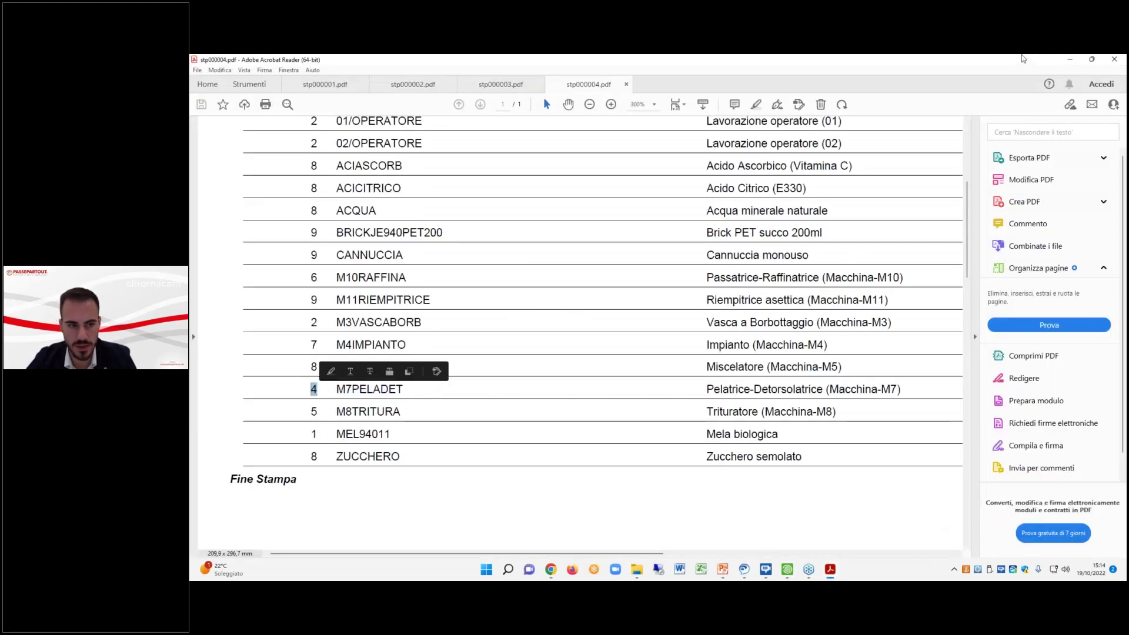
click(373, 385)
drag(336, 389, 887, 390)
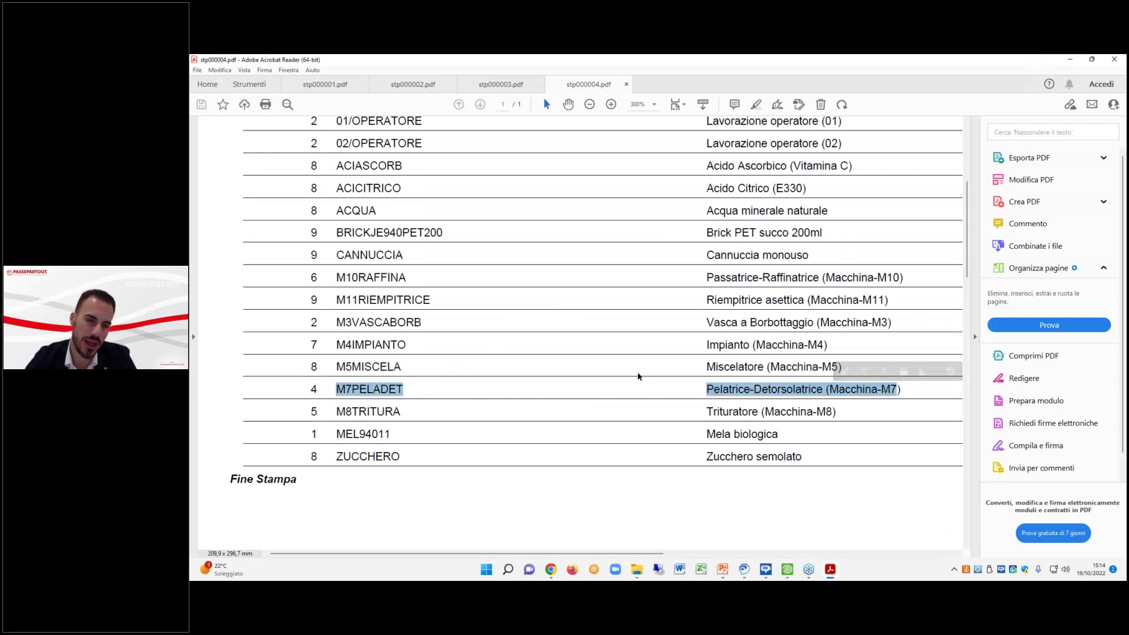
click(432, 379)
scroll(353, 400, up, 2)
scroll(342, 413, down, 1)
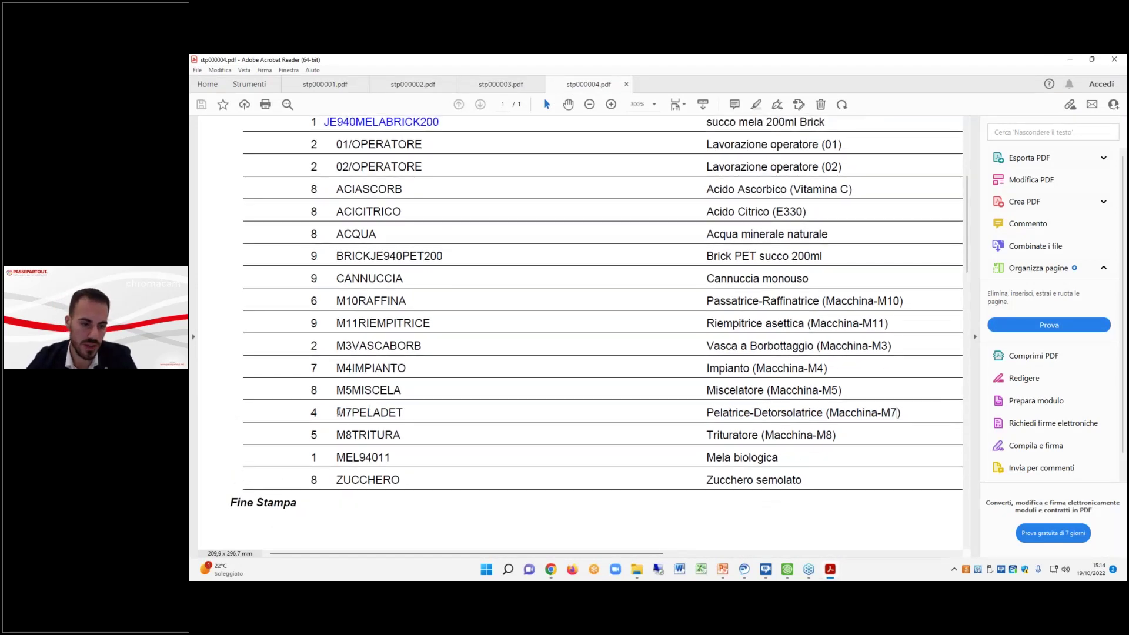
drag(349, 414, 411, 413)
click(679, 413)
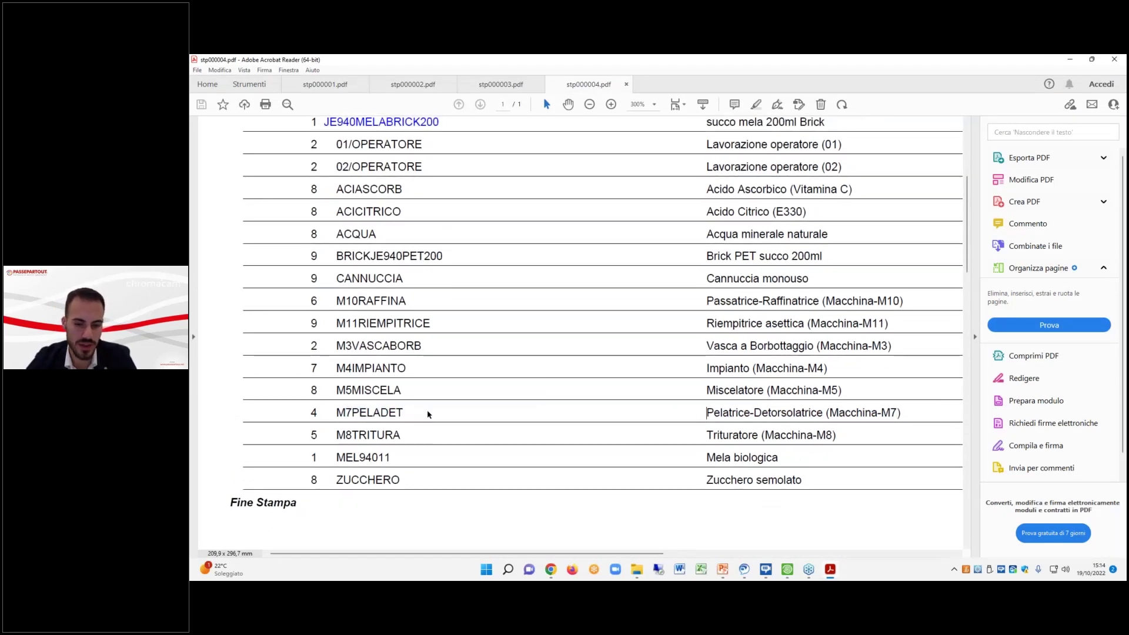
drag(342, 413, 900, 414)
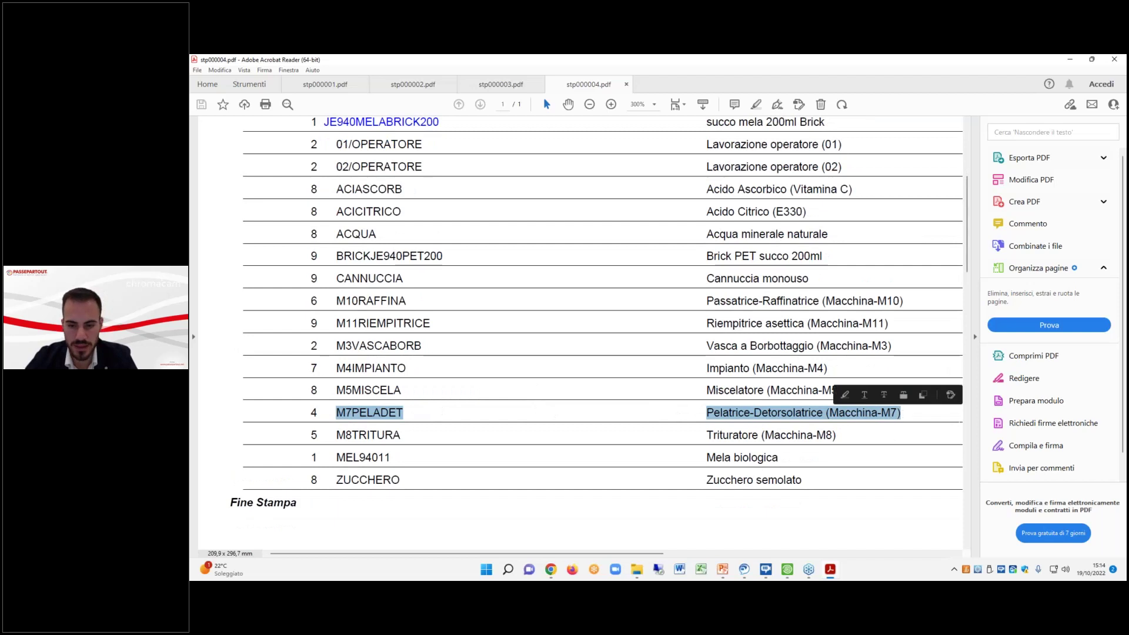
Back in the print selections, change the starting article's flavour to PESC through the structured code fields.
click(1068, 61)
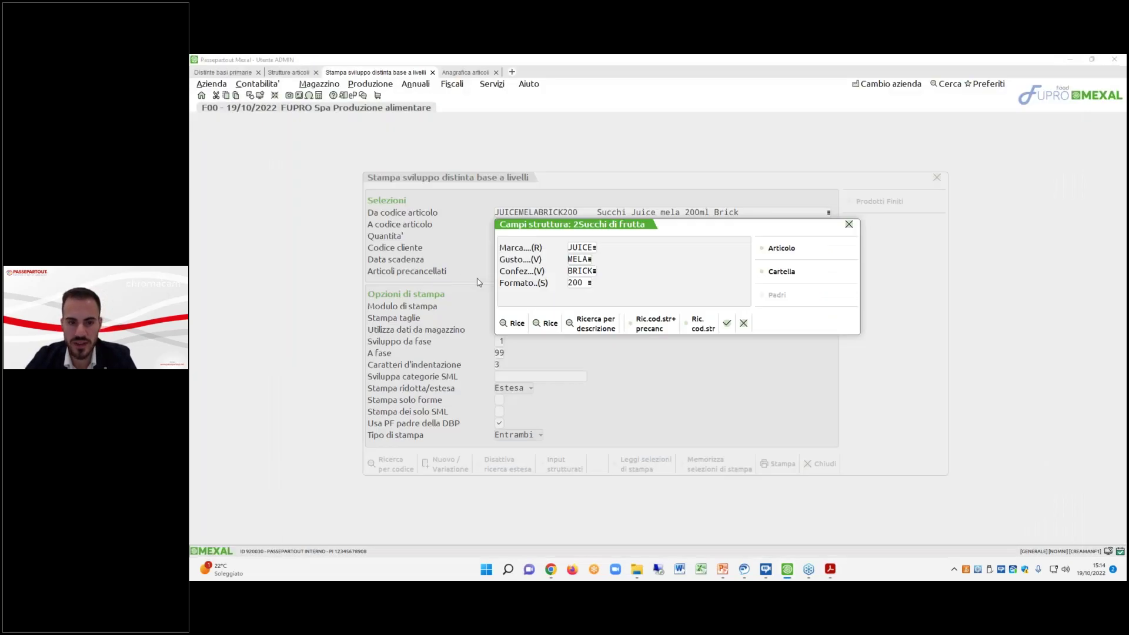
click(770, 272)
click(599, 307)
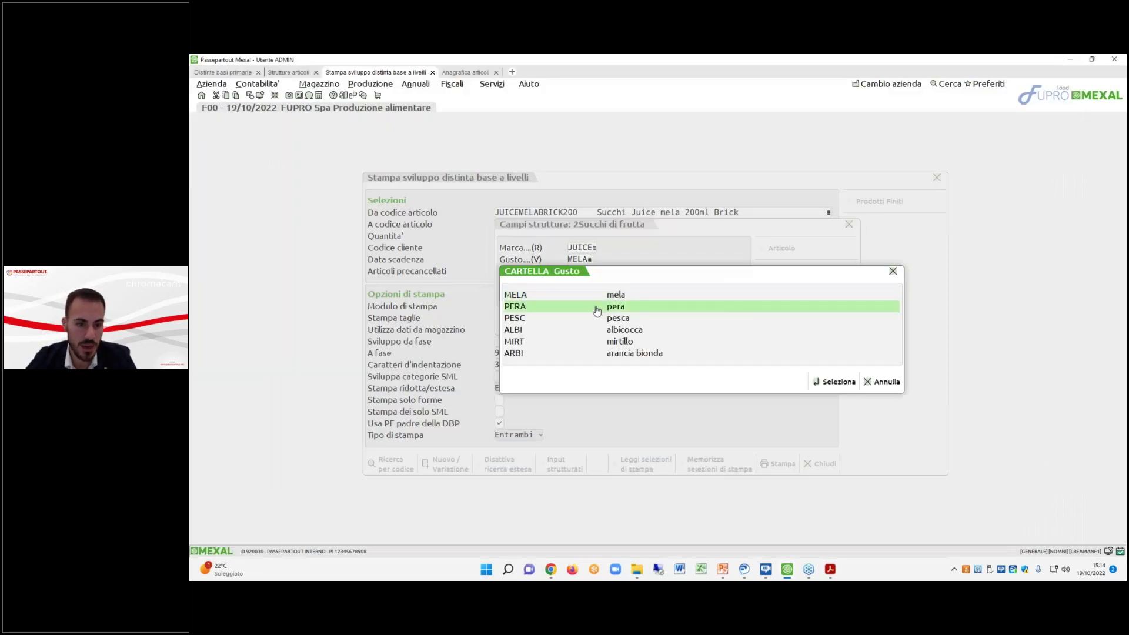
click(597, 317)
double_click(597, 316)
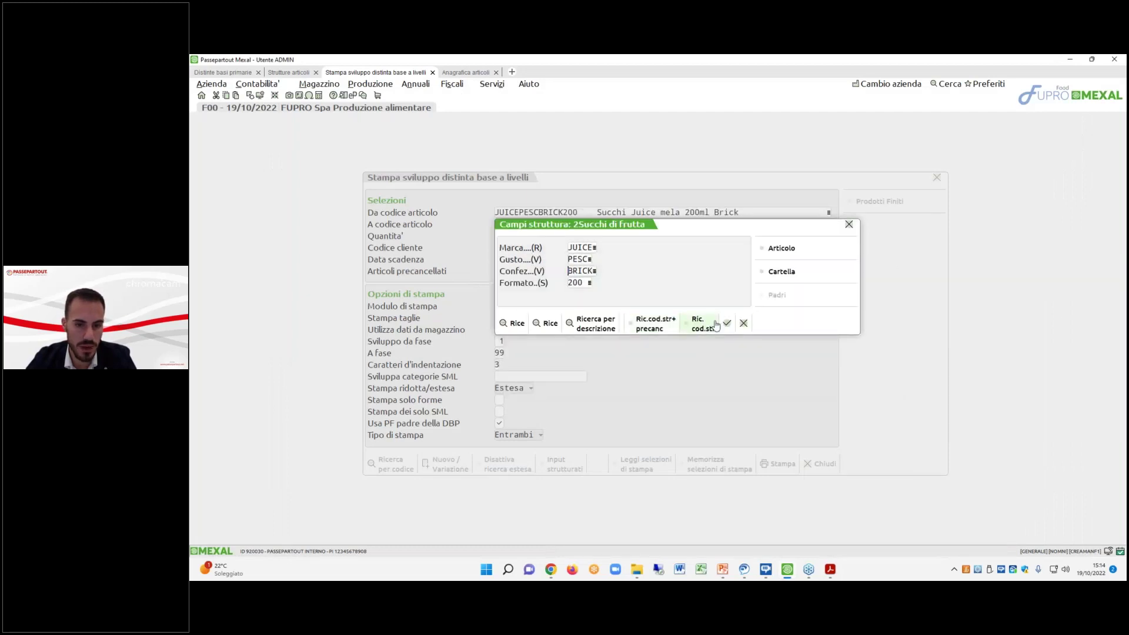
click(716, 325)
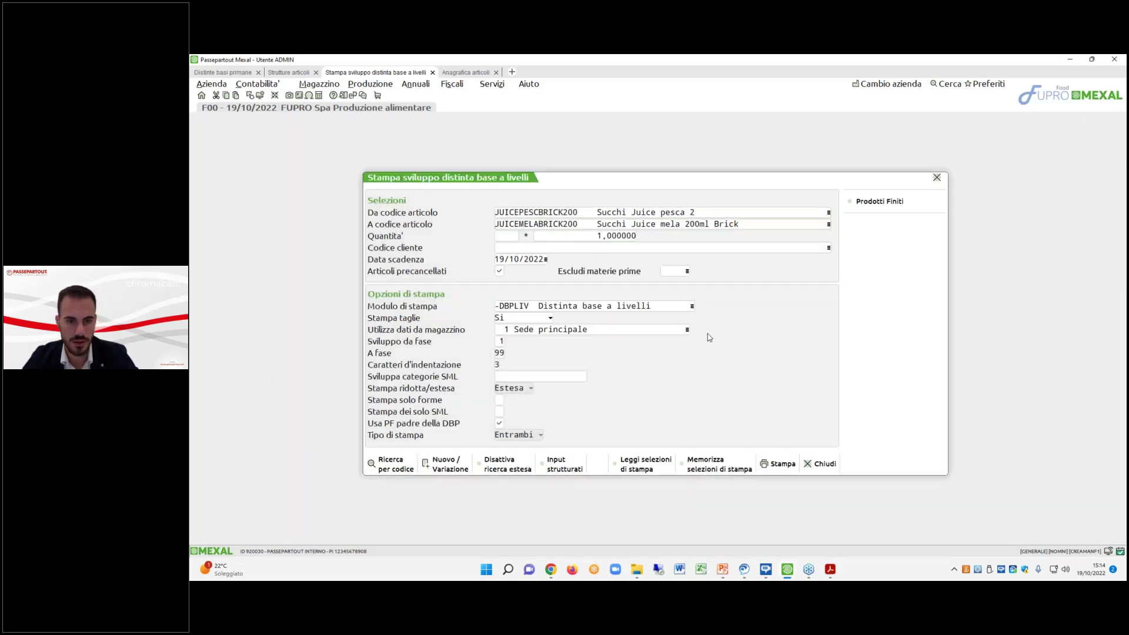
Print the multi-level bill of materials for JUICEPESCBRICK200 to screen and enlarge the component list for review.
click(777, 463)
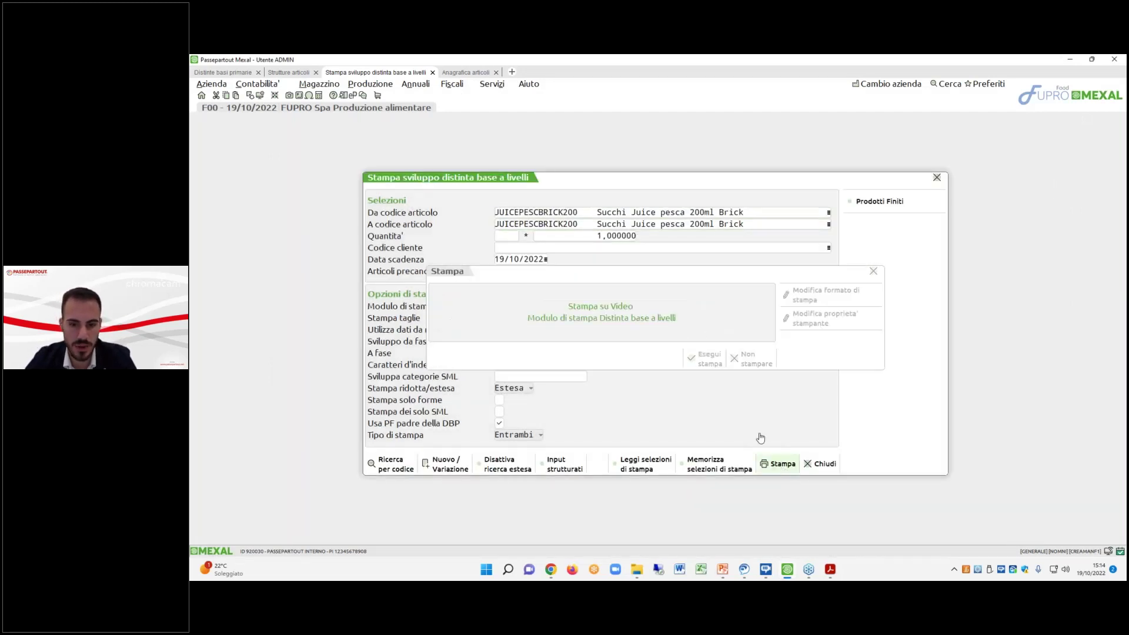
click(704, 360)
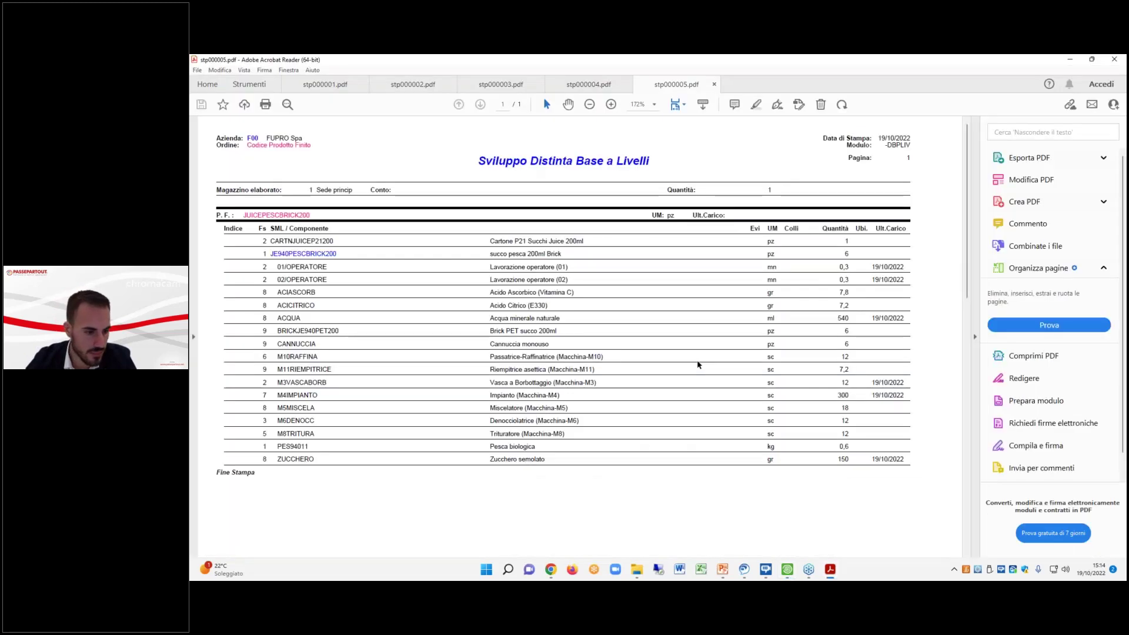
click(611, 104)
click(611, 104)
scroll(496, 288, down, 6)
key(ctrl+plus)
scroll(449, 483, right, 2)
Close all open PDF reports and leave the multi-level bill of materials print selections.
click(1114, 59)
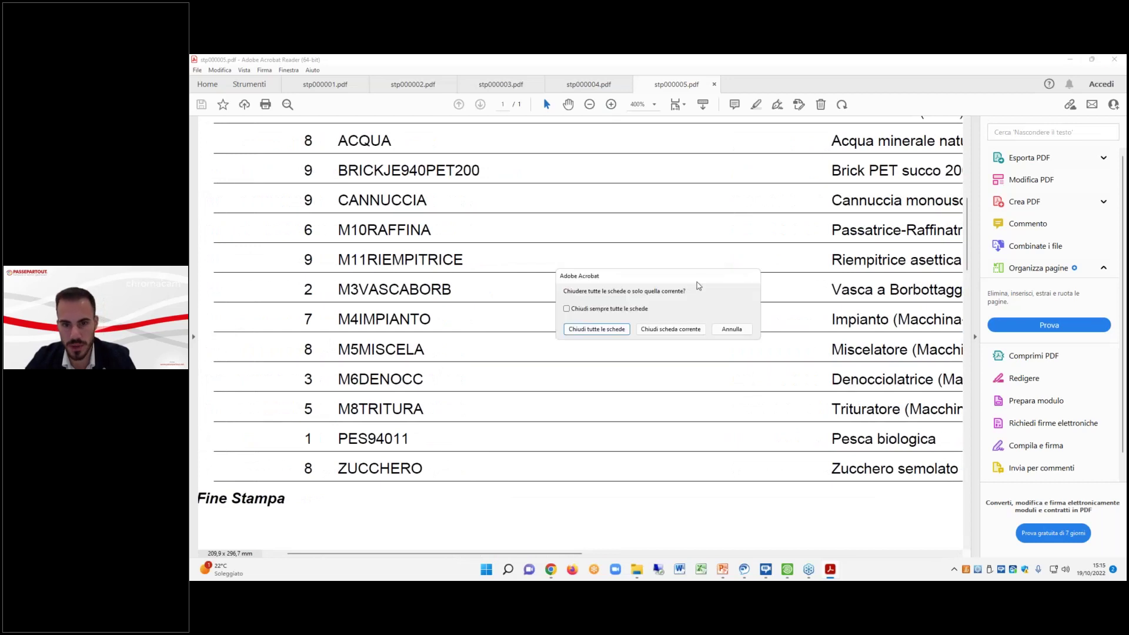
click(620, 331)
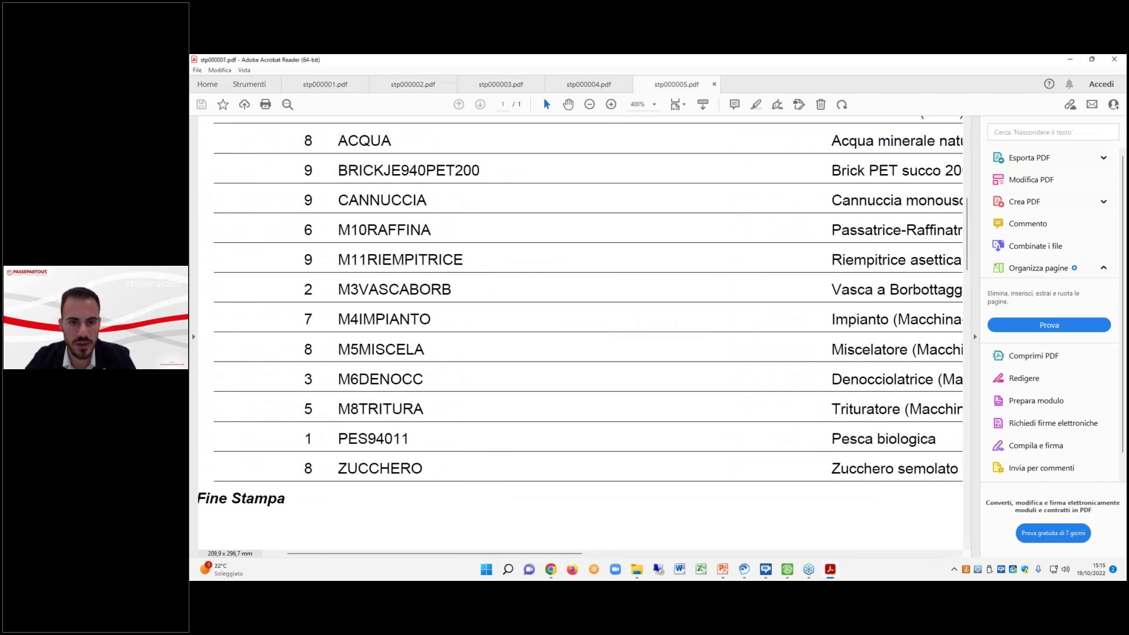
key(Escape)
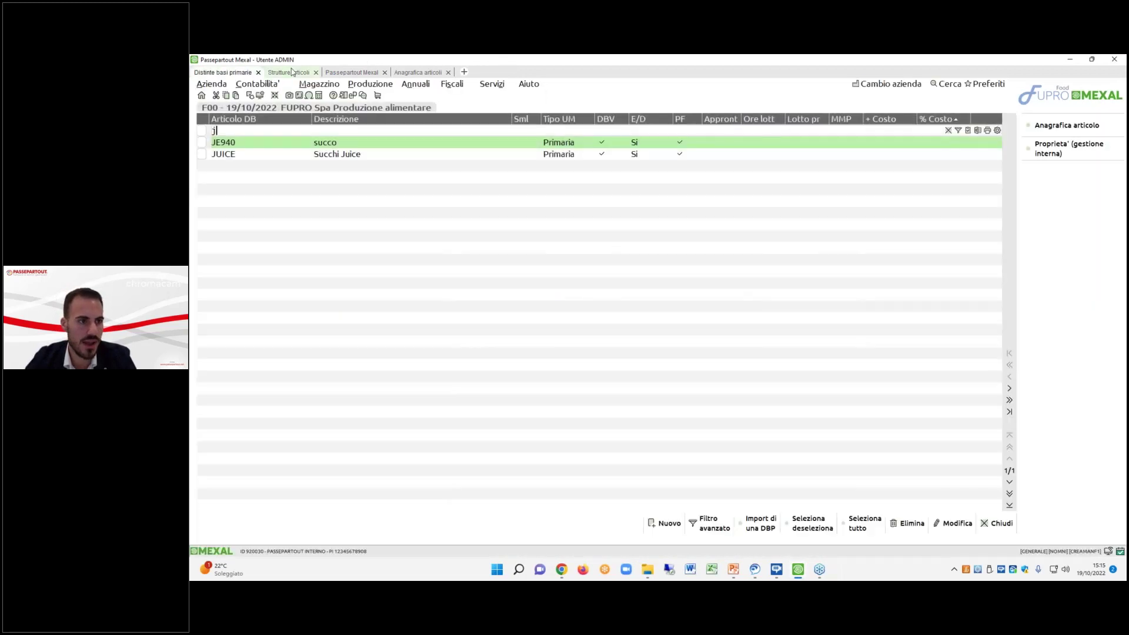
Close the article structures session and the other extra sessions, keeping only the primary bills of materials open.
click(292, 72)
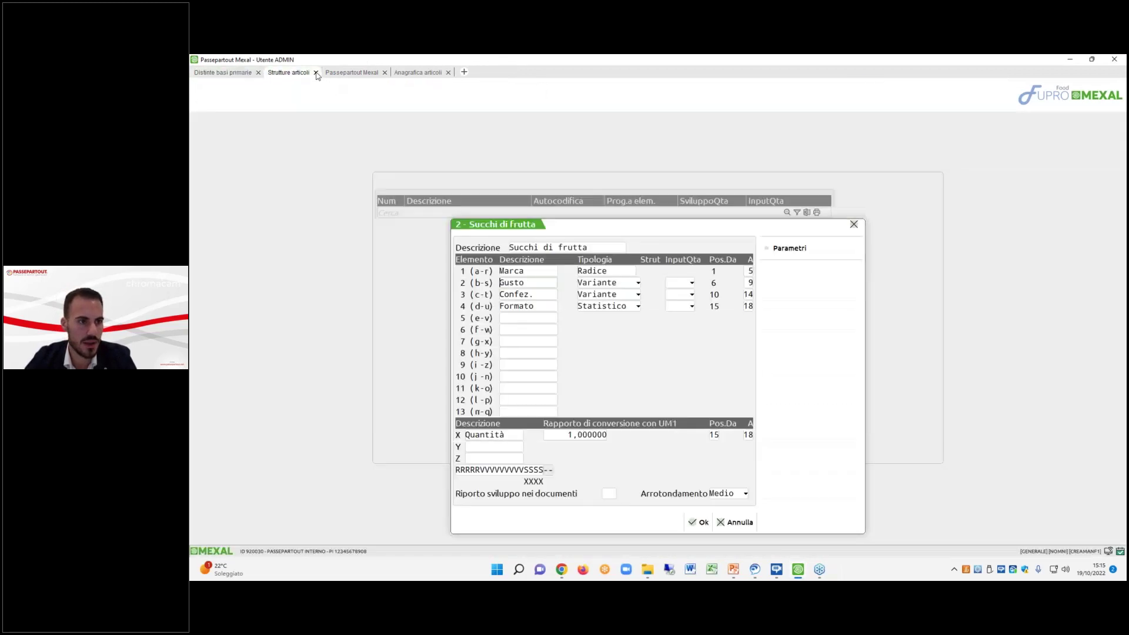
click(315, 72)
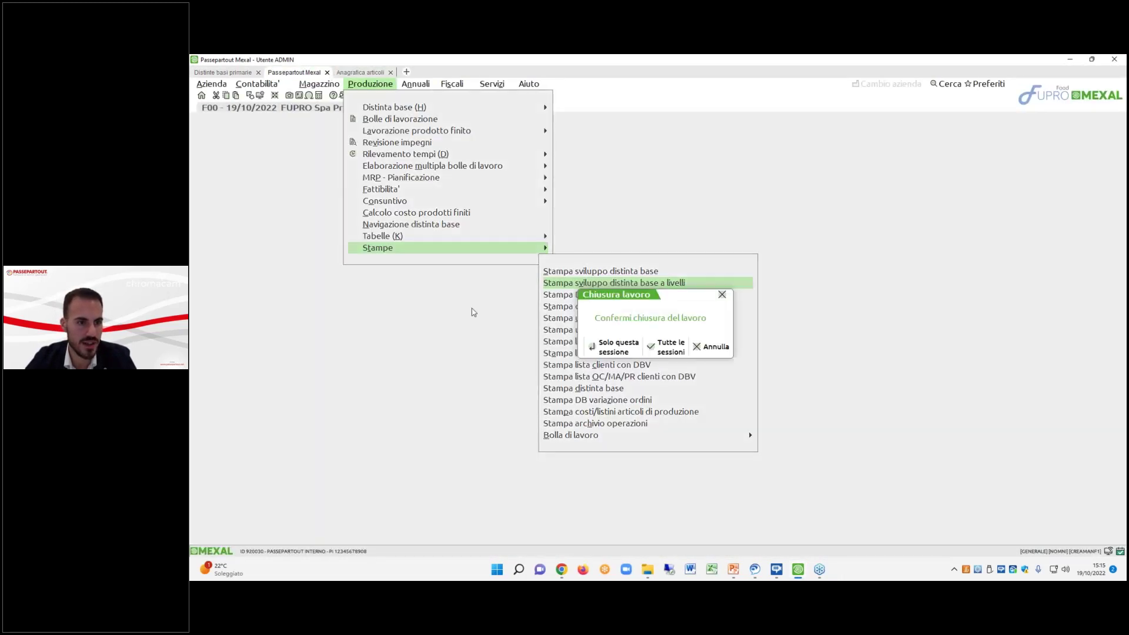
click(613, 347)
click(321, 71)
click(612, 345)
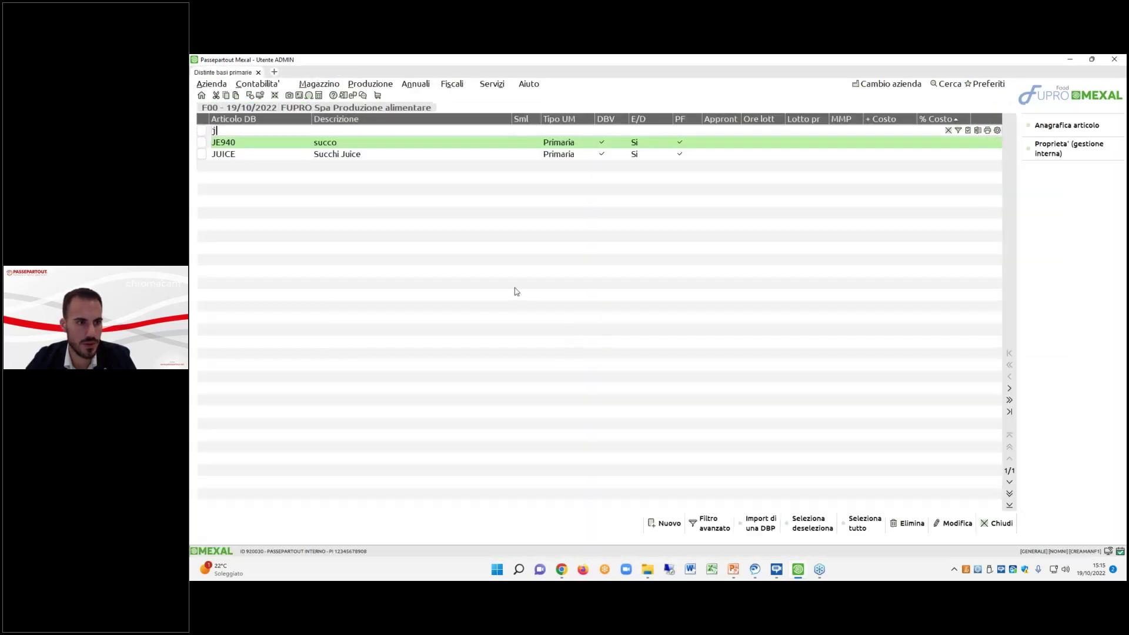
Reload the full list of primary bills of materials and open the DBPNUOVA bill.
click(369, 84)
mouse_move(411, 107)
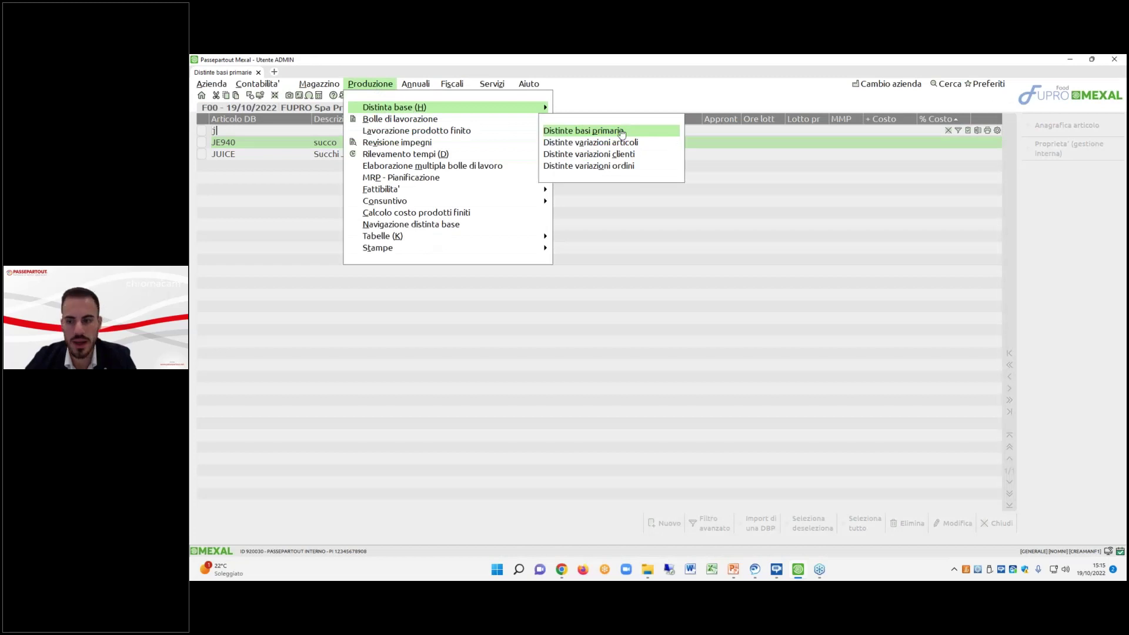
click(622, 132)
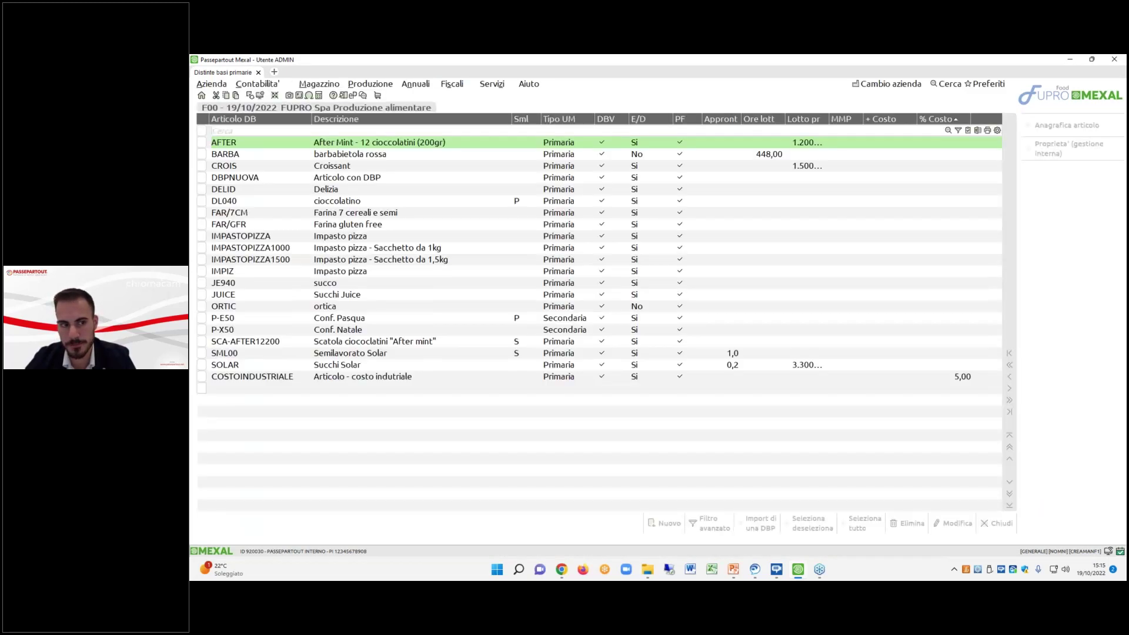
double_click(372, 177)
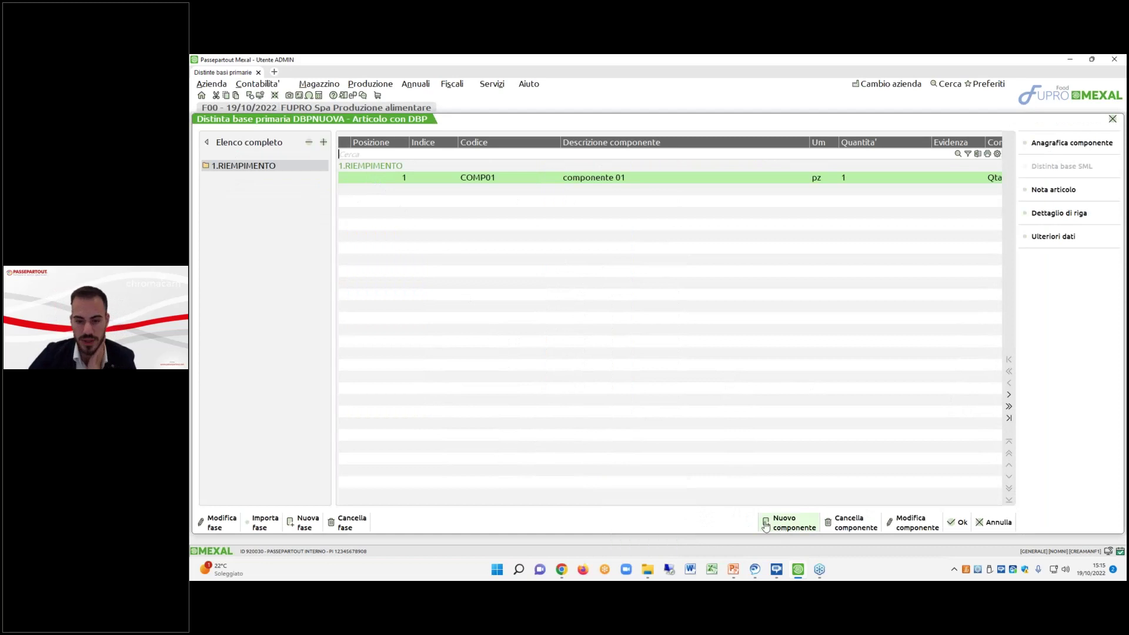
Add a new work phase 2 to DBPNUOVA using phase 7 PRODUZIONE, keeping the default machine setting.
click(301, 522)
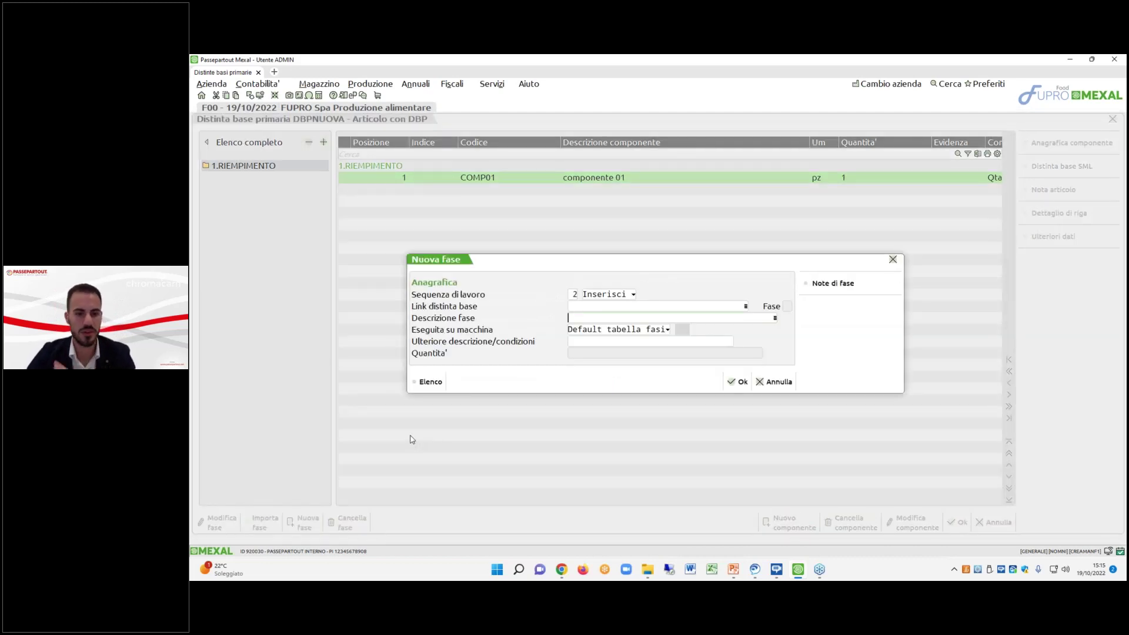
key(Return)
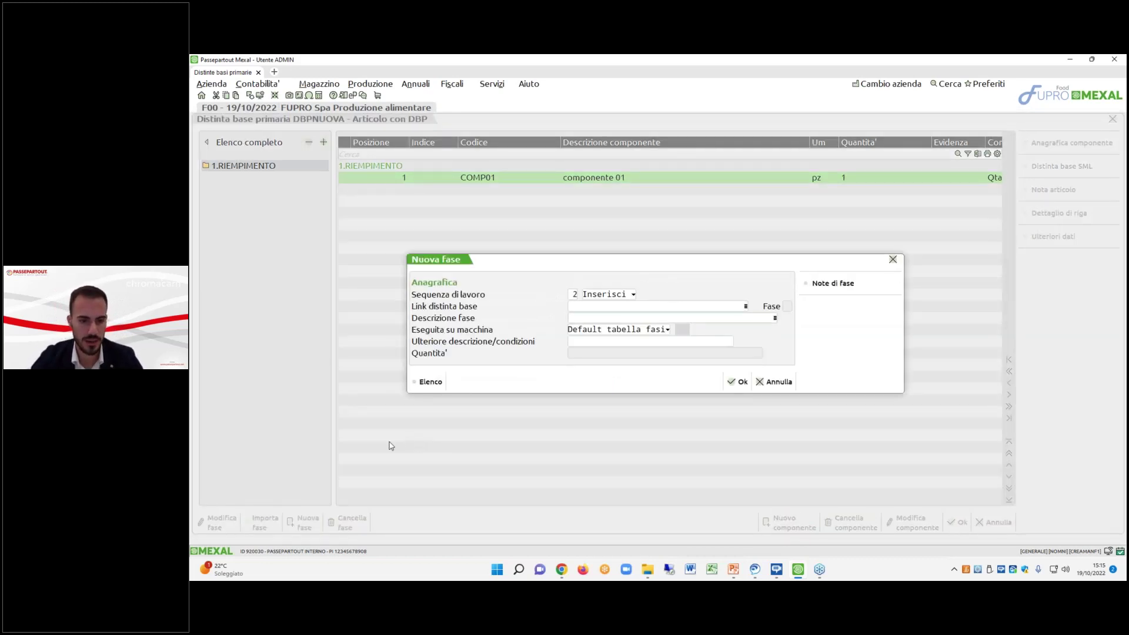
key(F2)
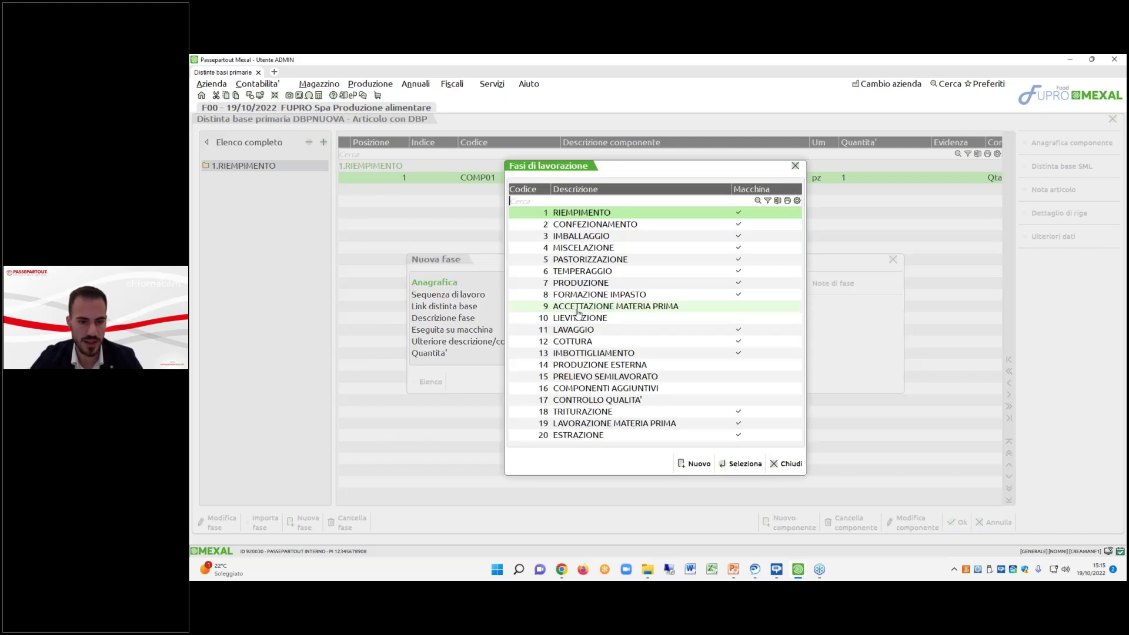
double_click(604, 284)
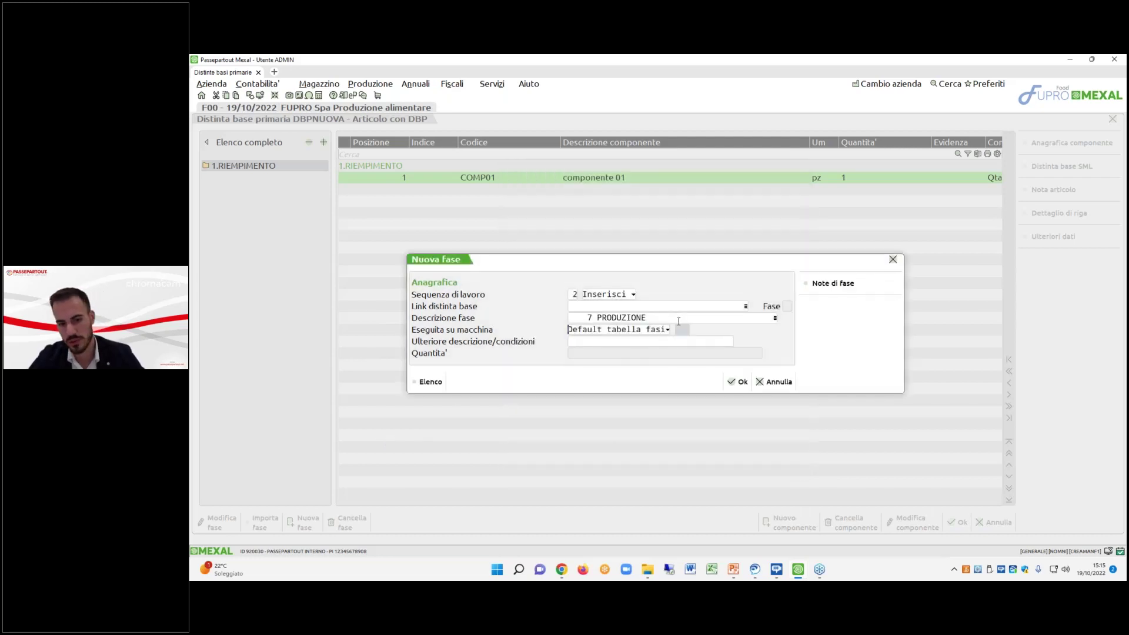
key(Return)
click(536, 384)
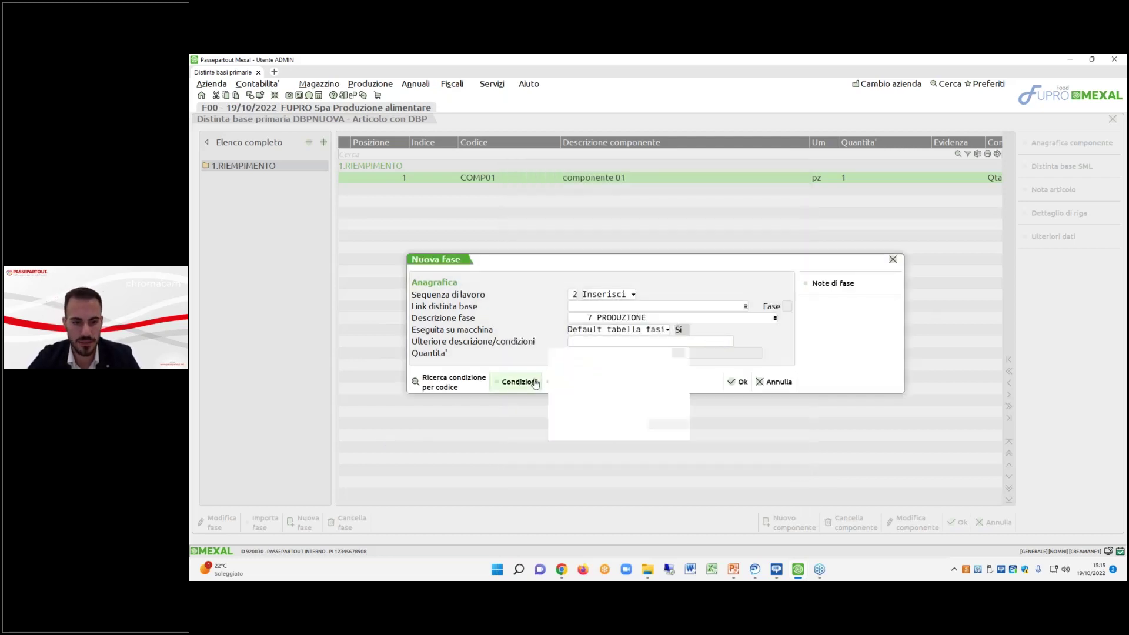
click(670, 427)
click(742, 381)
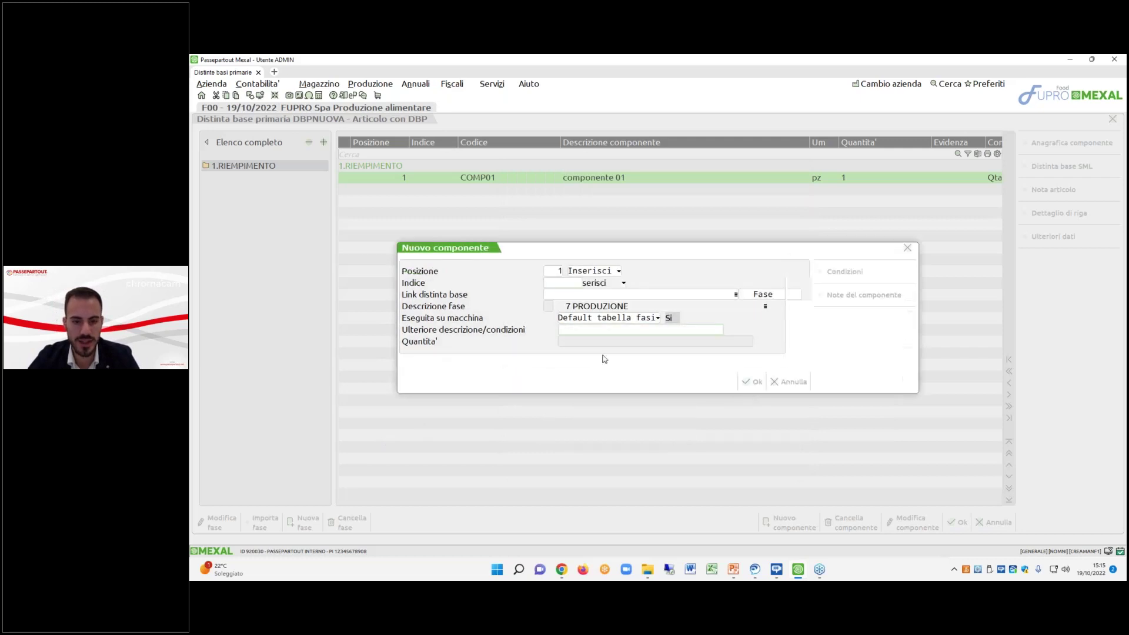
Add component 90120-B1 Cioccolato bianco to the PRODUZIONE phase with a quantity of 200 gr.
key(F2)
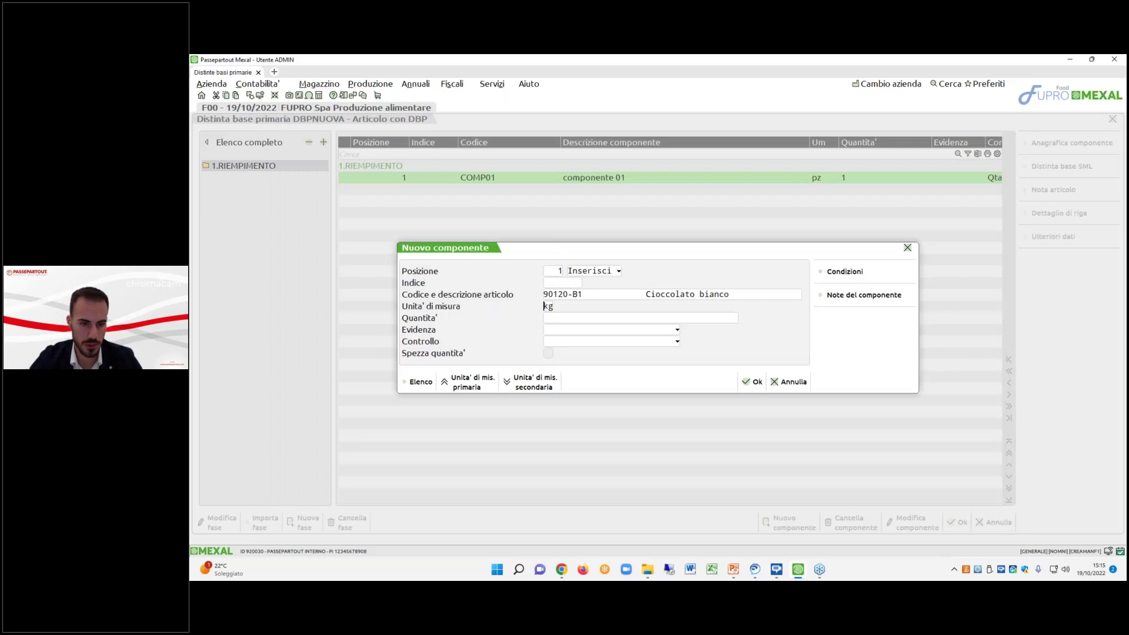
key(Return)
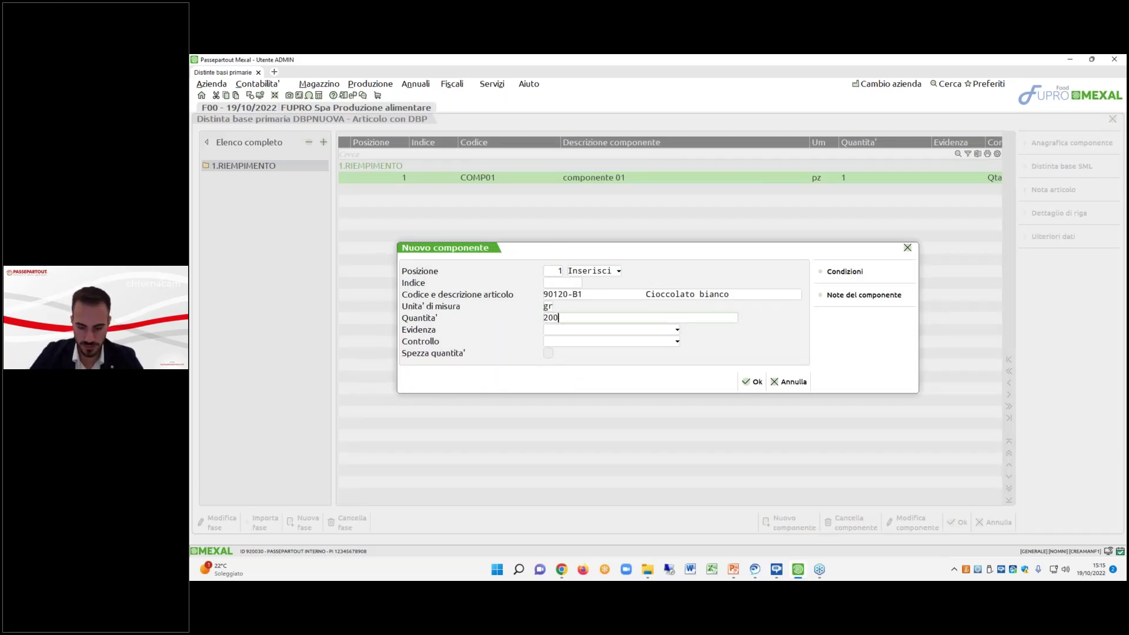
key(F10)
click(789, 382)
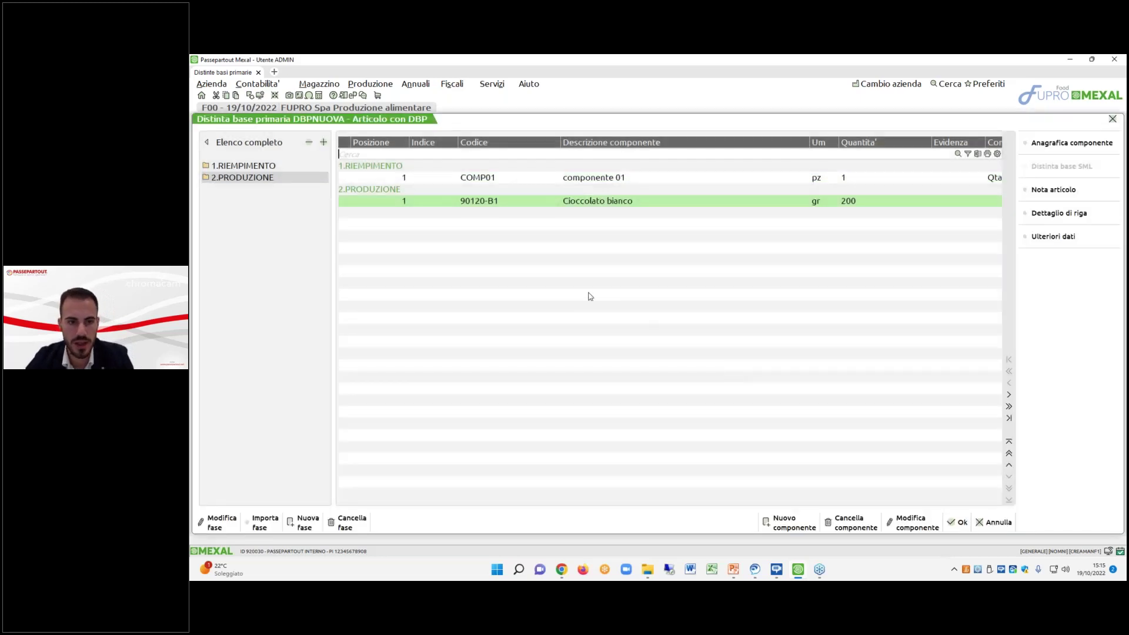
Add a customer condition for Altro Gusto Spa to the PRODUZIONE phase and save the DBPNUOVA bill.
click(238, 525)
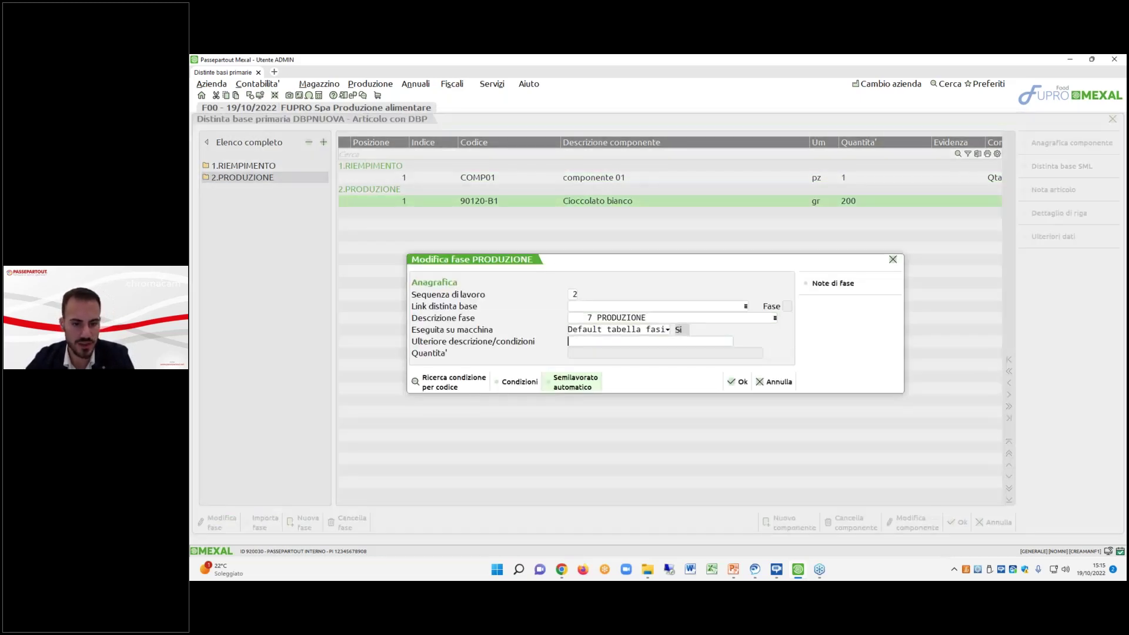
click(519, 382)
click(588, 379)
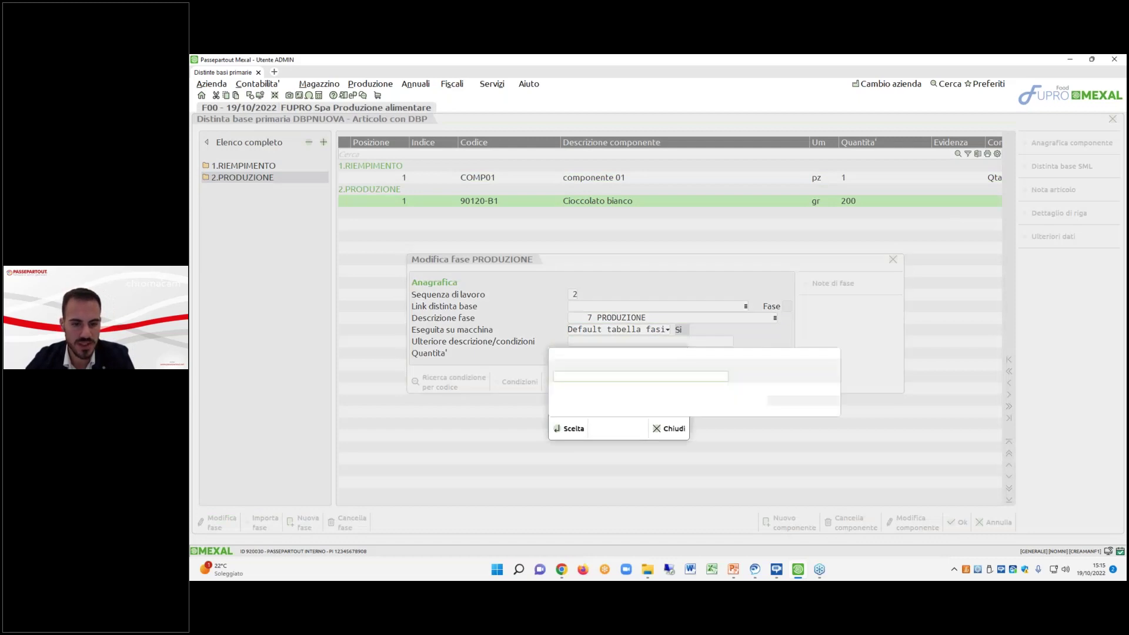
key(F2)
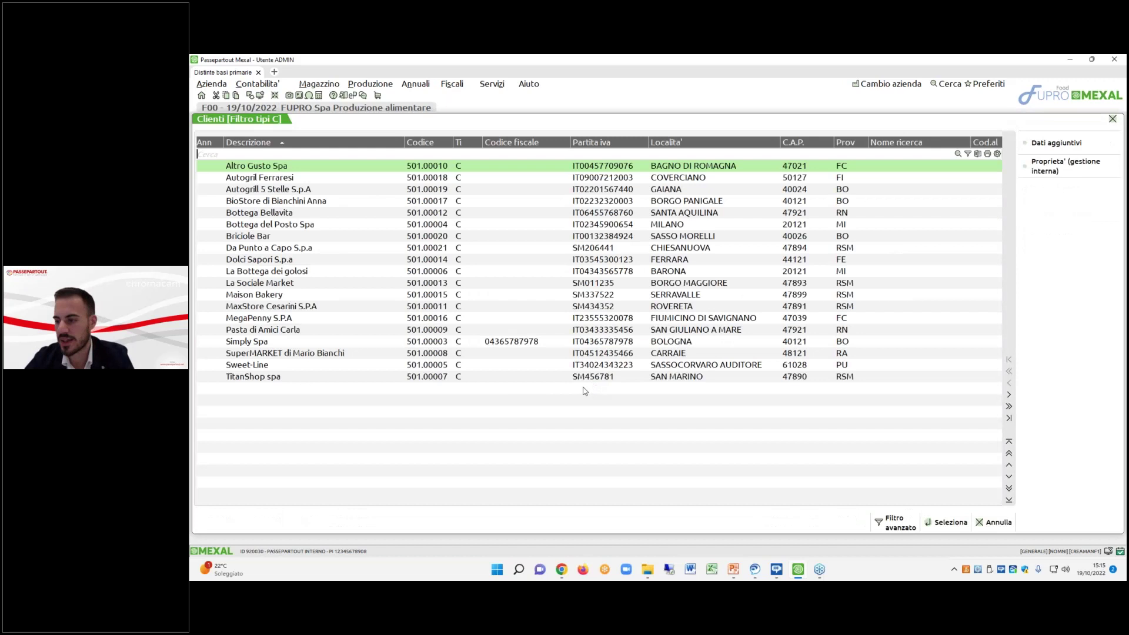
double_click(352, 169)
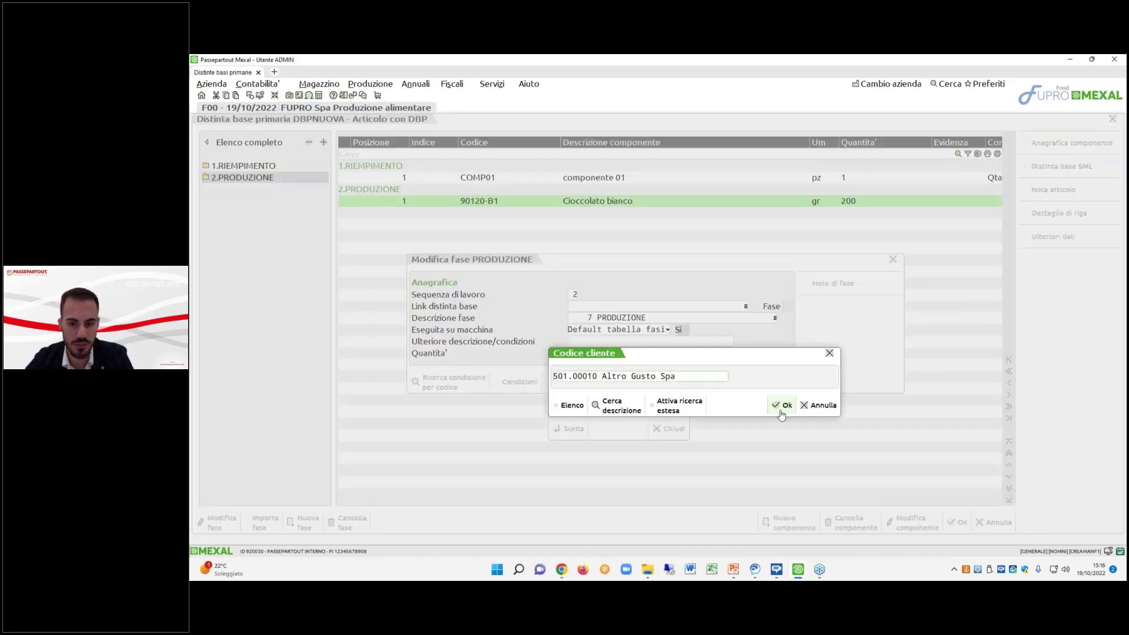
click(780, 407)
click(736, 382)
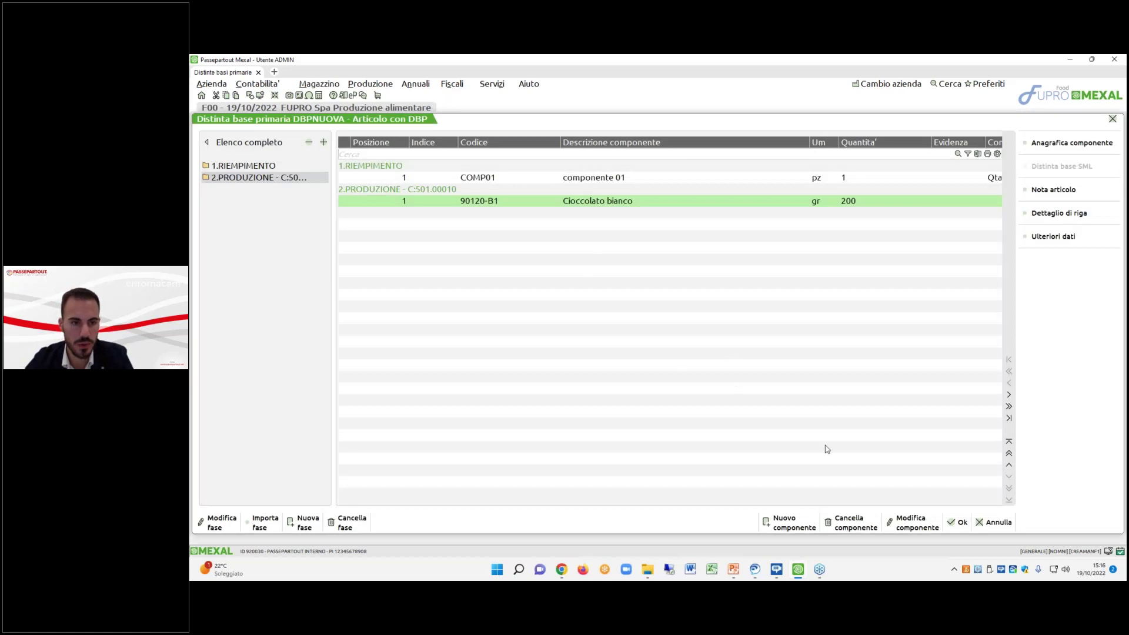
click(950, 521)
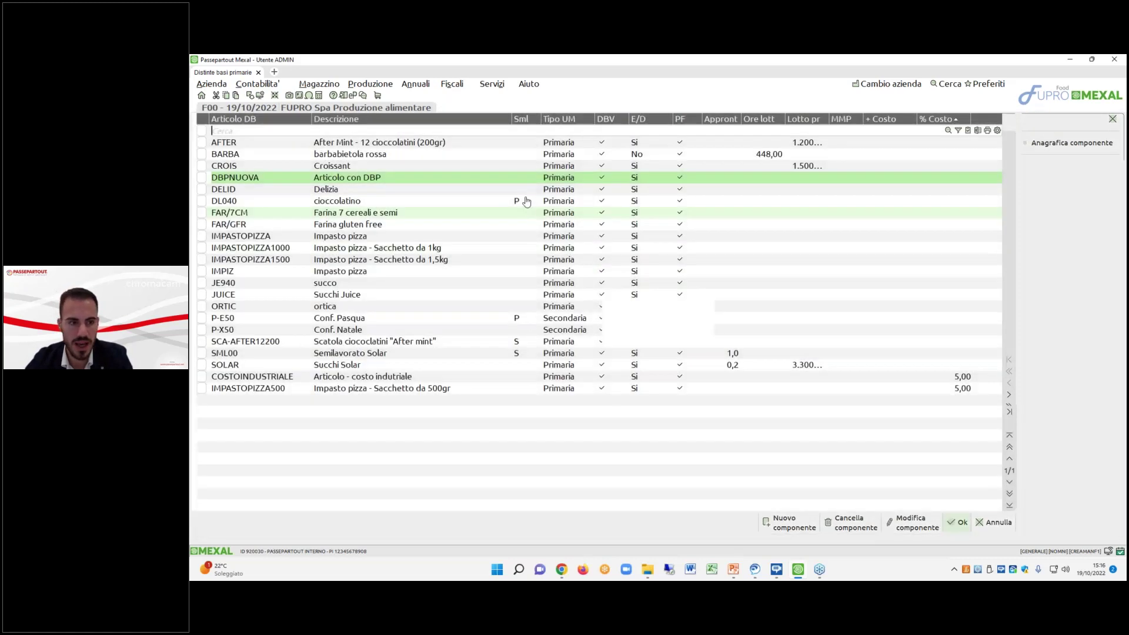
Reopen the DBPNUOVA bill to review the customer condition on the PRODUZIONE phase, and close it.
double_click(382, 178)
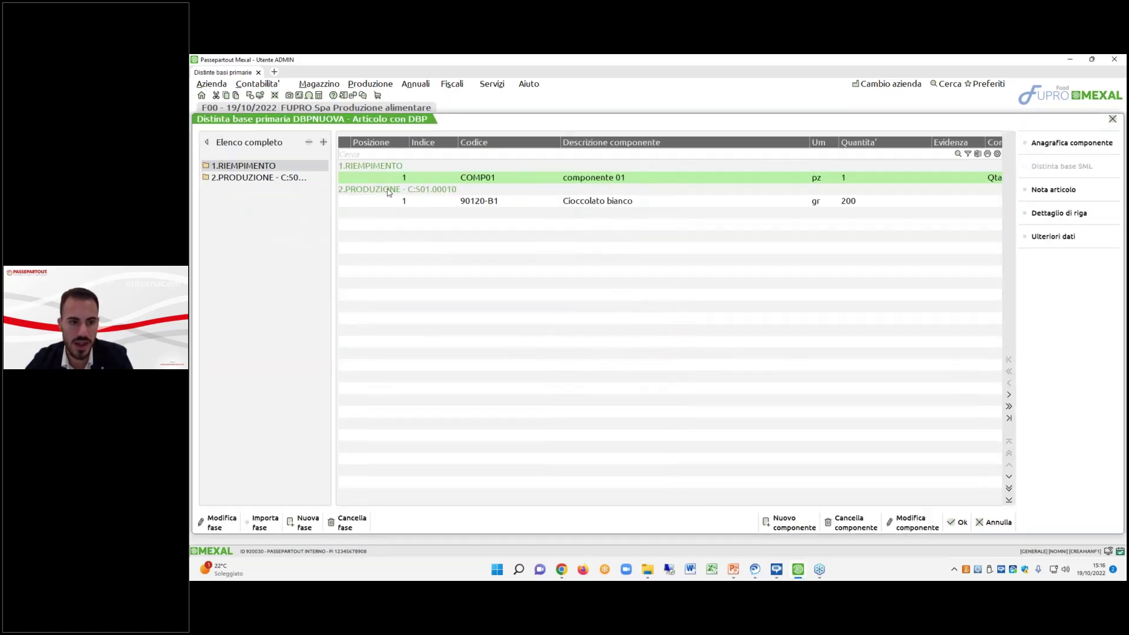
click(390, 198)
key(Up)
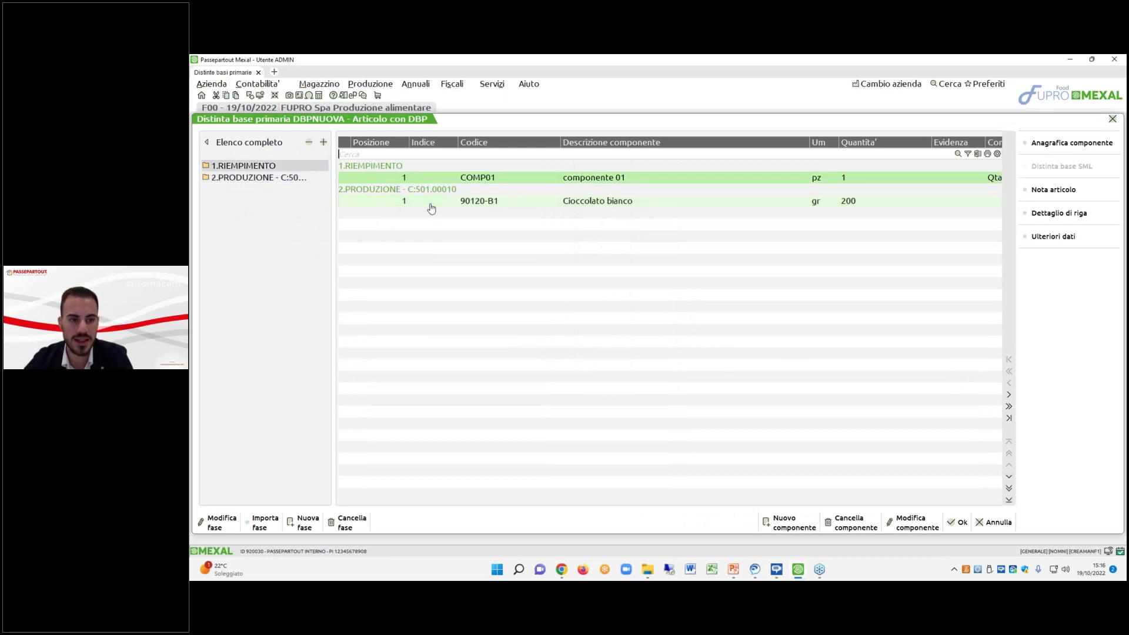
click(961, 522)
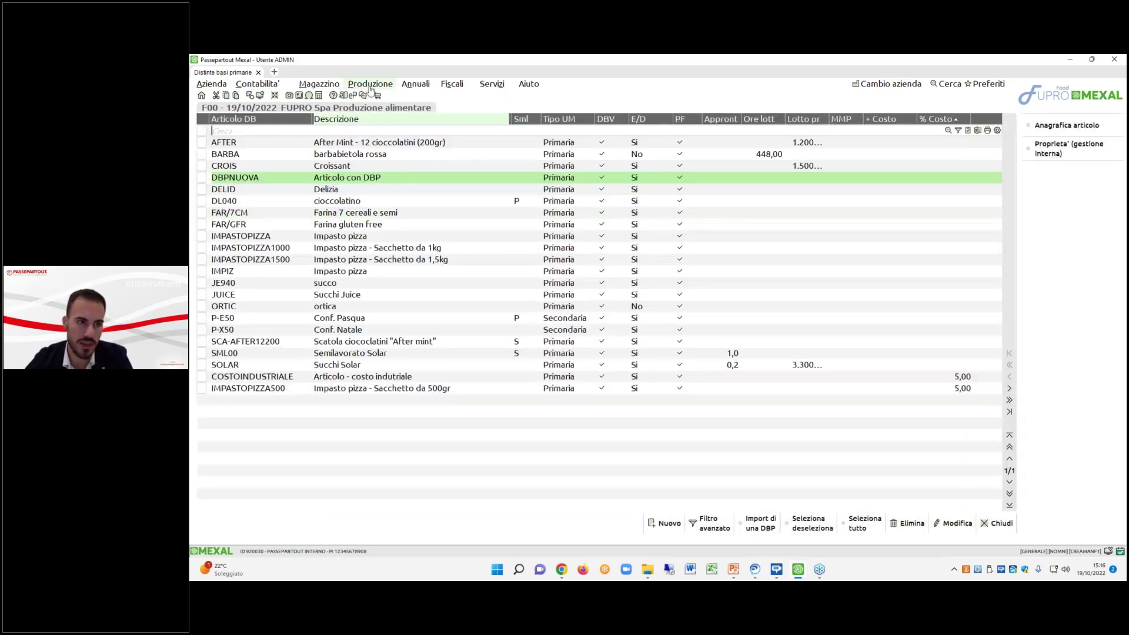
Open the bill of materials development print in a new session, using the standard Sviluppo Distinta Base form.
click(370, 84)
click(275, 72)
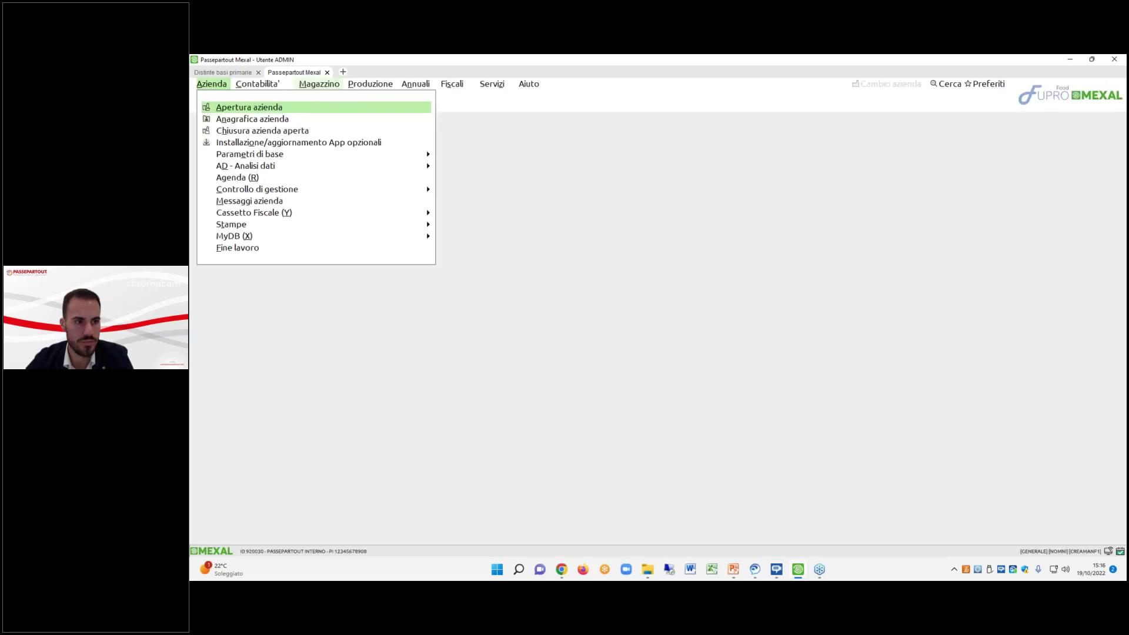
click(320, 84)
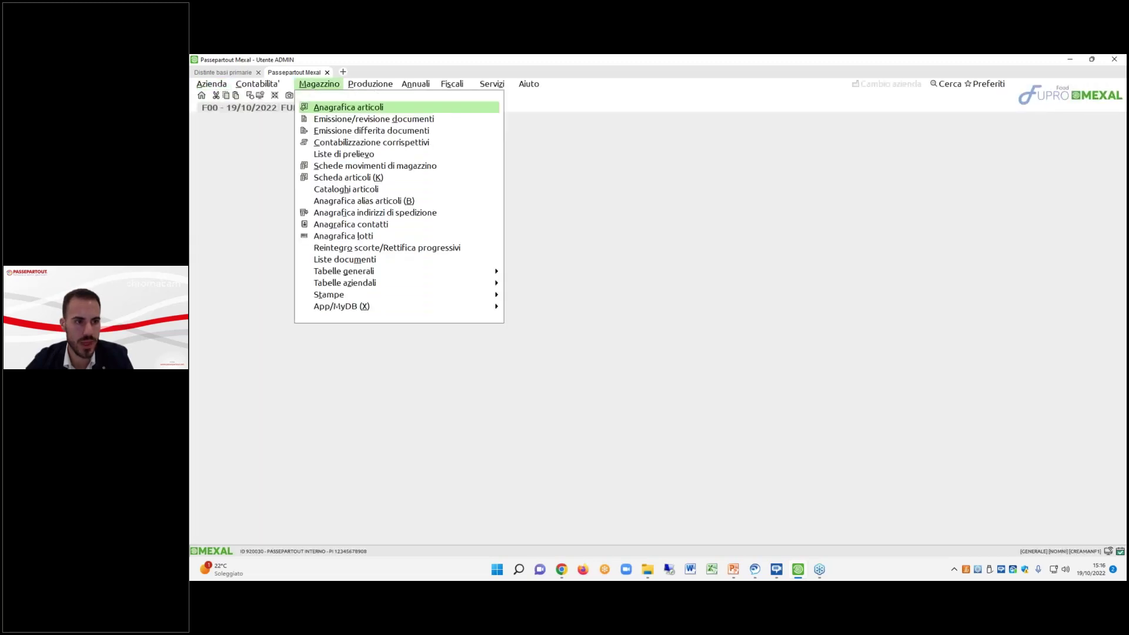
click(358, 85)
mouse_move(412, 247)
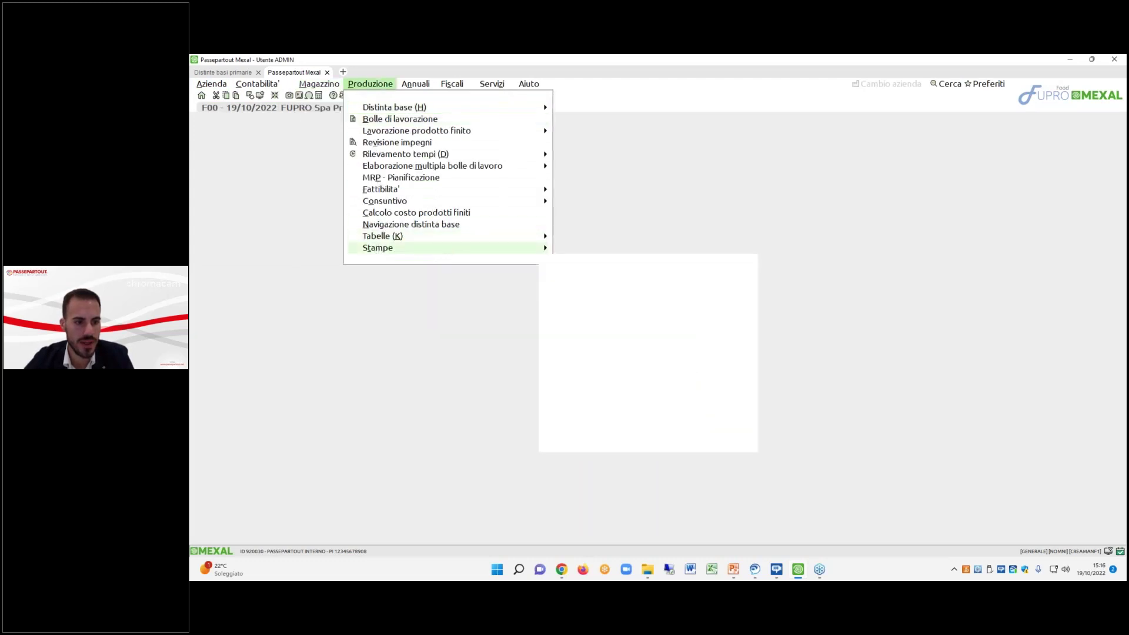
click(640, 272)
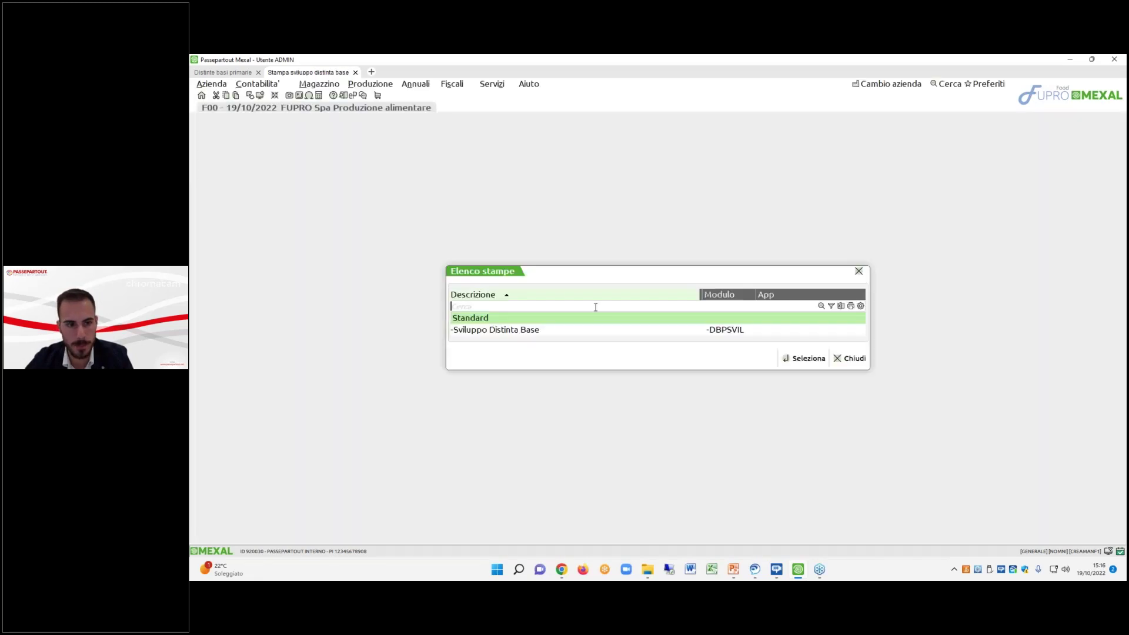
double_click(561, 332)
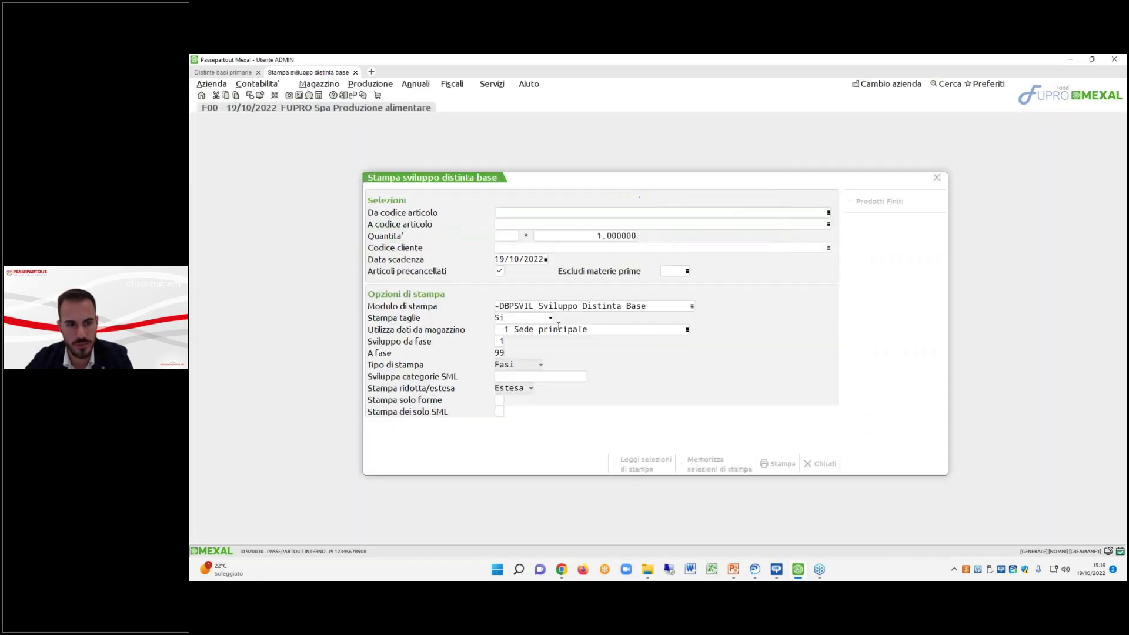
Restrict the print to article DBPNUOVA with no customer specified and generate the PDF.
key(F2)
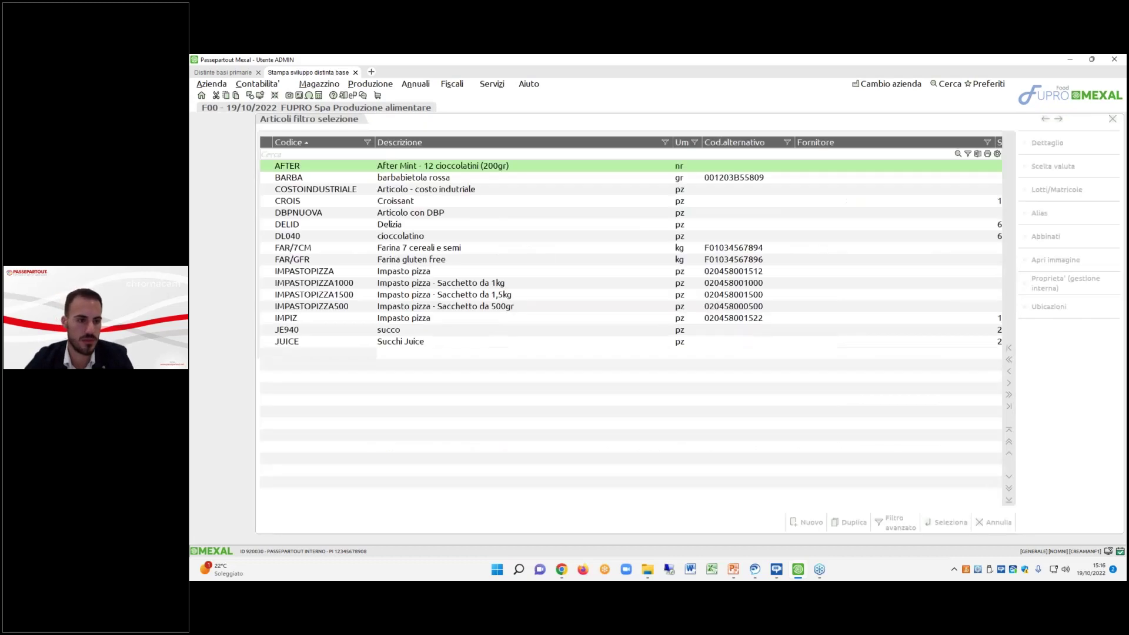
double_click(401, 217)
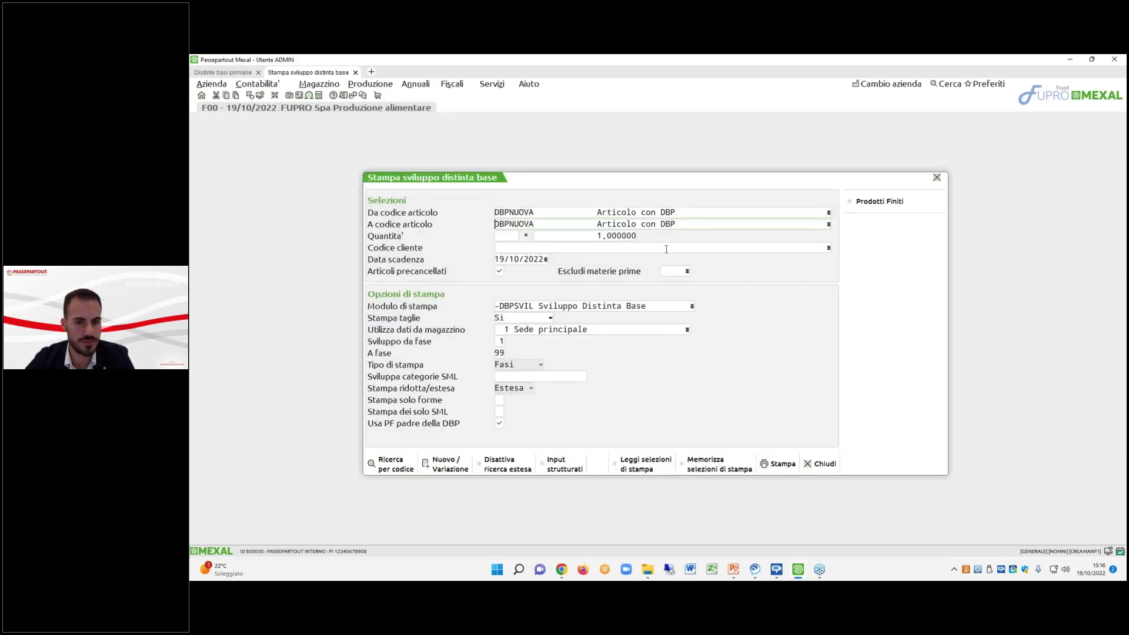
click(779, 463)
click(720, 360)
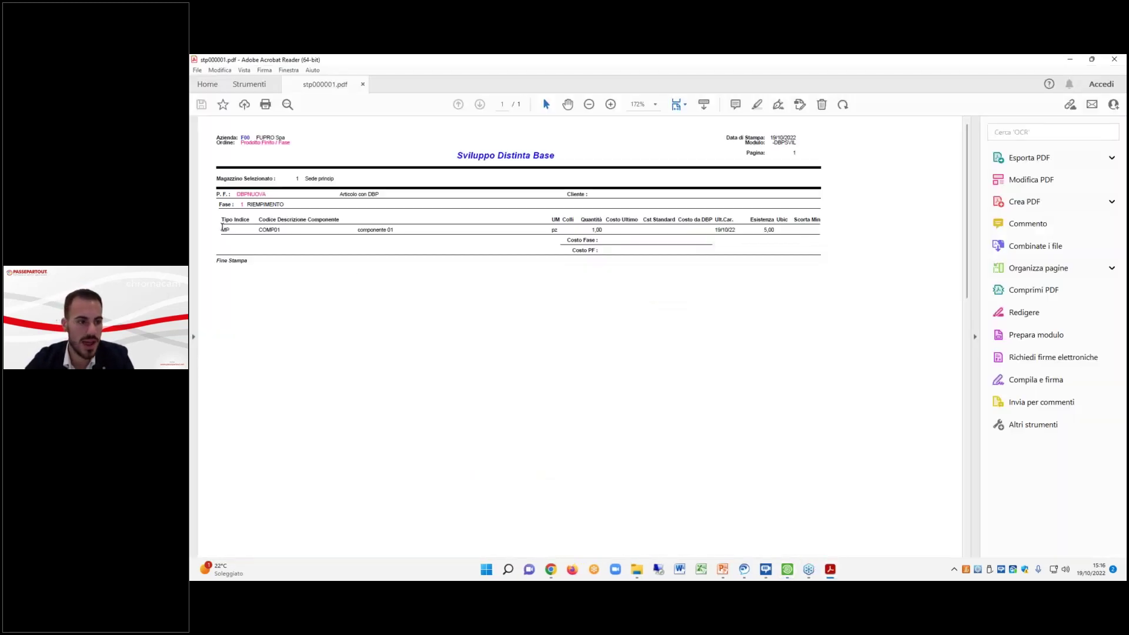
Examine the phases and components in the DBPNUOVA printout generated without a customer, and minimize the PDF reader.
drag(221, 226, 281, 229)
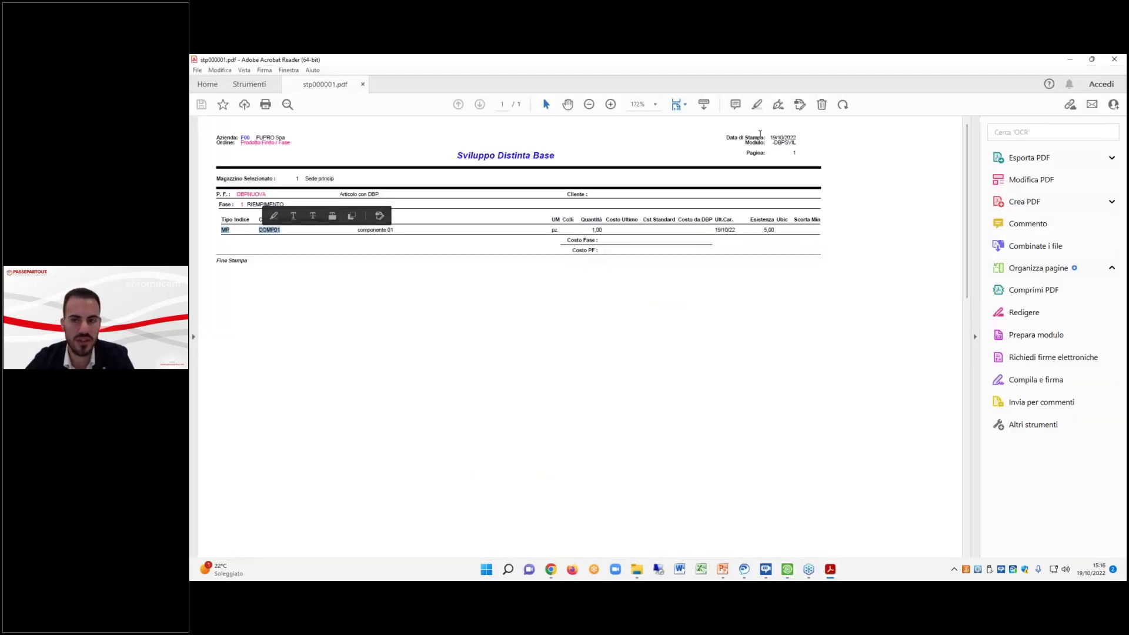
click(611, 105)
click(611, 104)
click(611, 105)
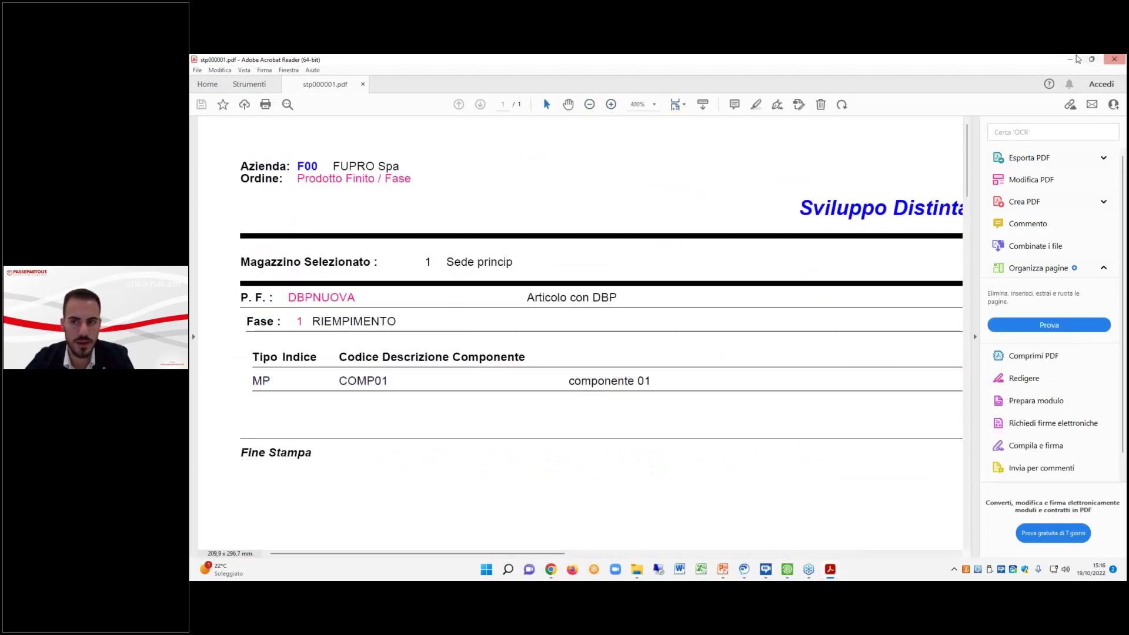
click(1070, 59)
Set the print's customer to Altro Gusto Spa and generate the DBPNUOVA development PDF.
click(503, 249)
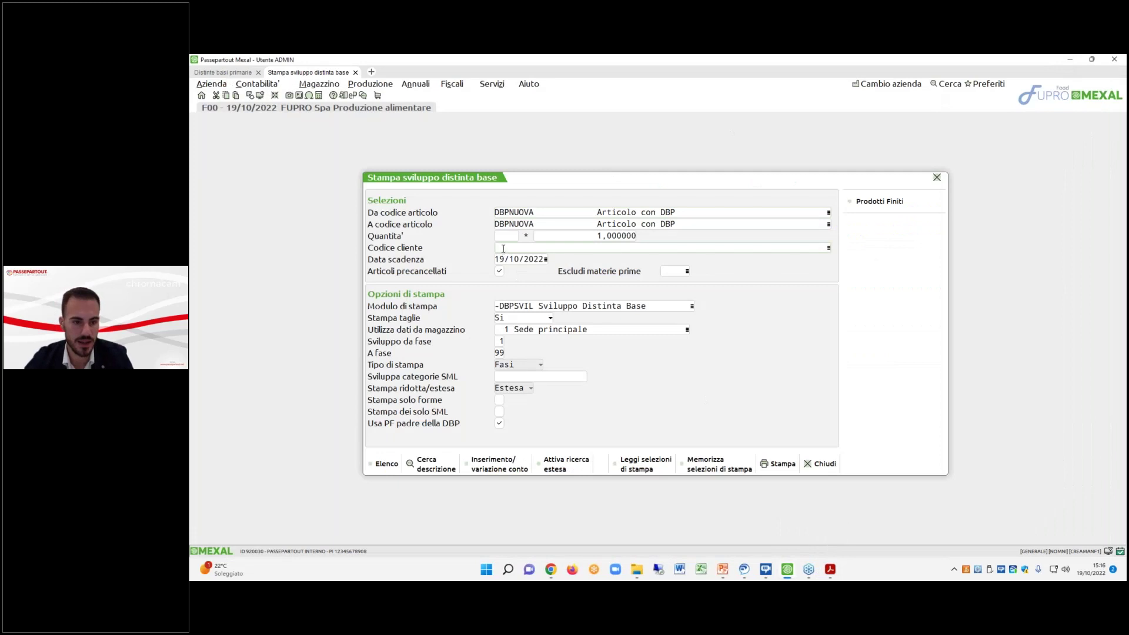
click(386, 463)
double_click(365, 165)
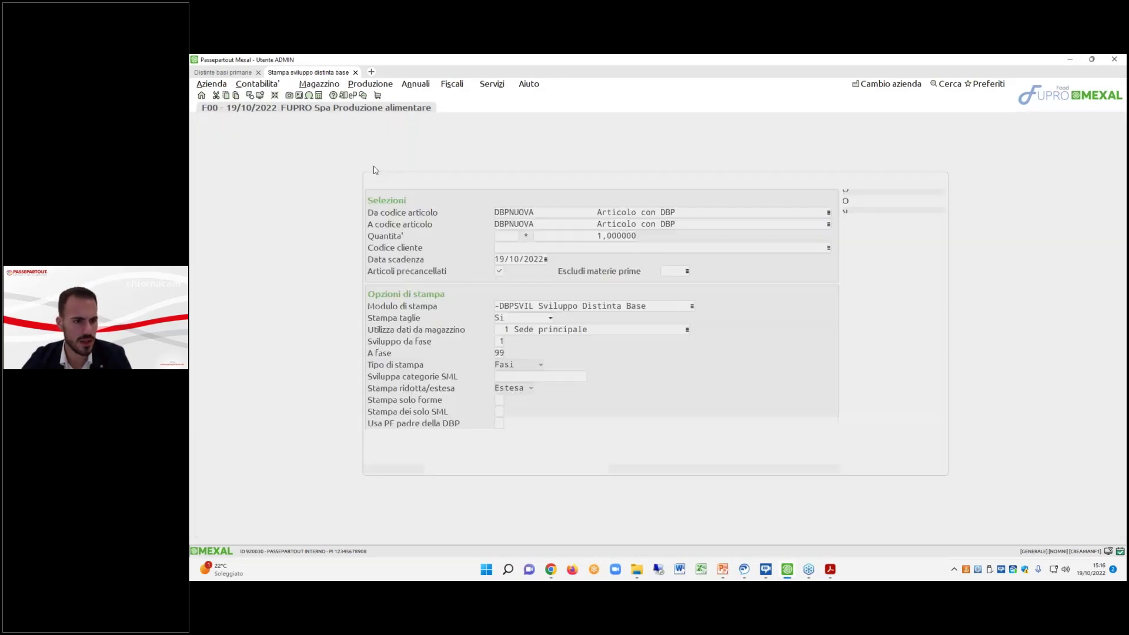
click(773, 464)
click(704, 357)
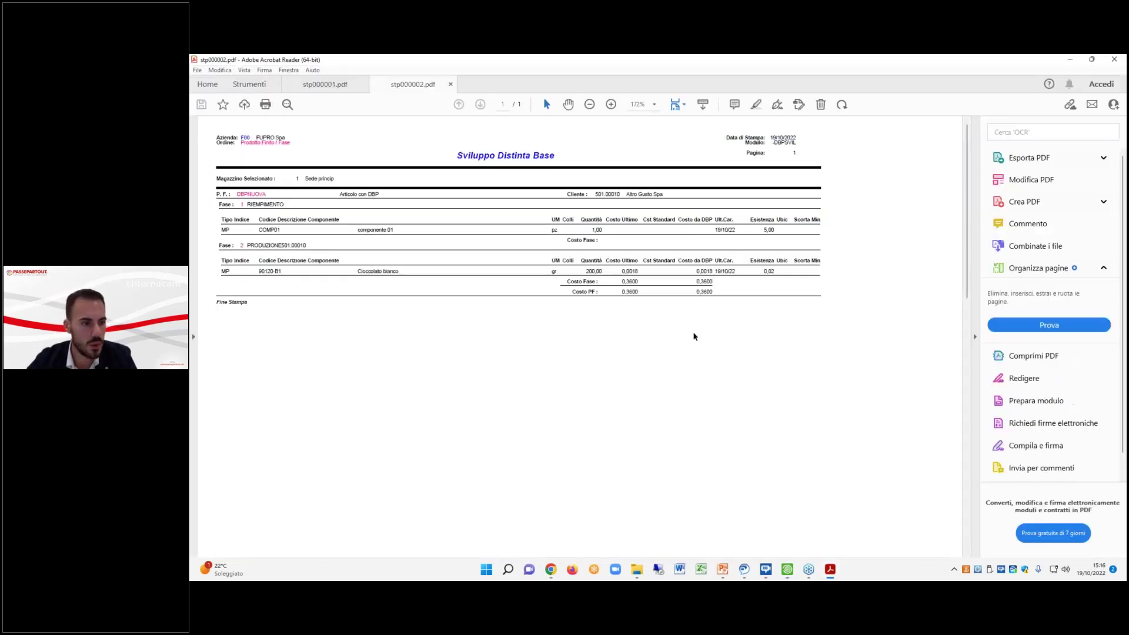
Examine the PRODUZIONE phase in the Altro Gusto Spa printout and minimize the PDF reader.
click(611, 104)
click(611, 105)
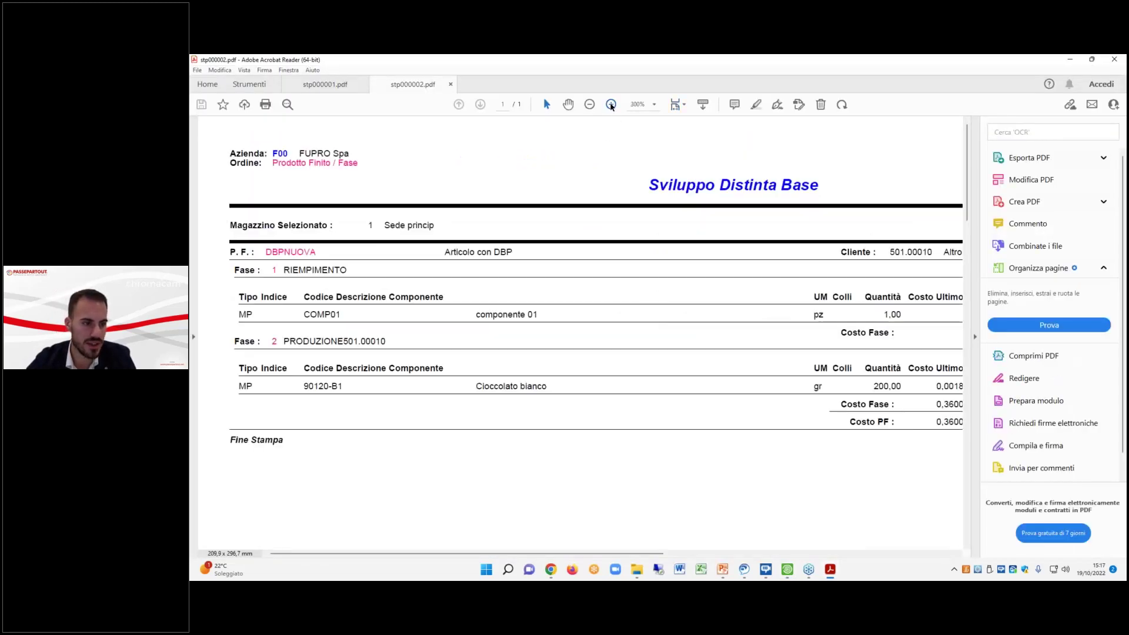
click(610, 104)
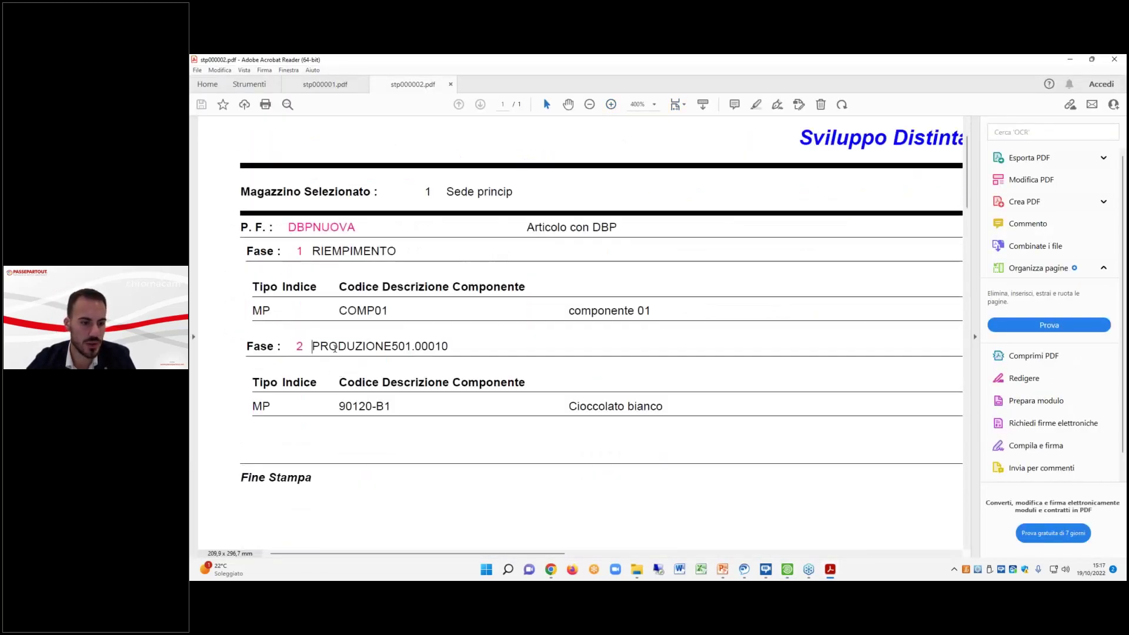
drag(334, 348, 448, 347)
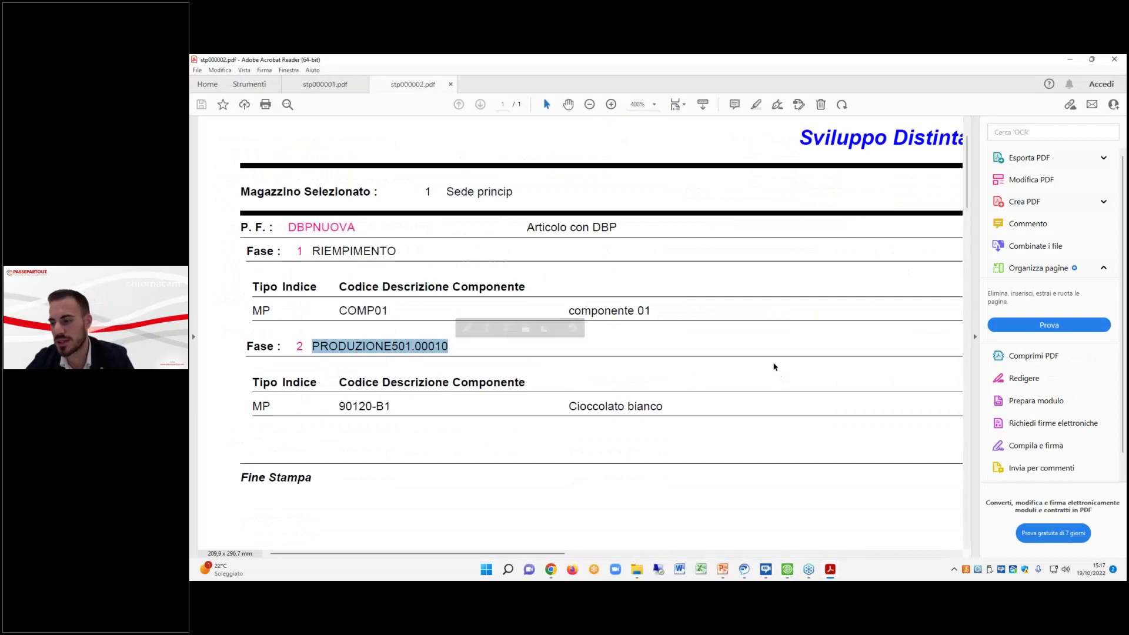
click(1069, 60)
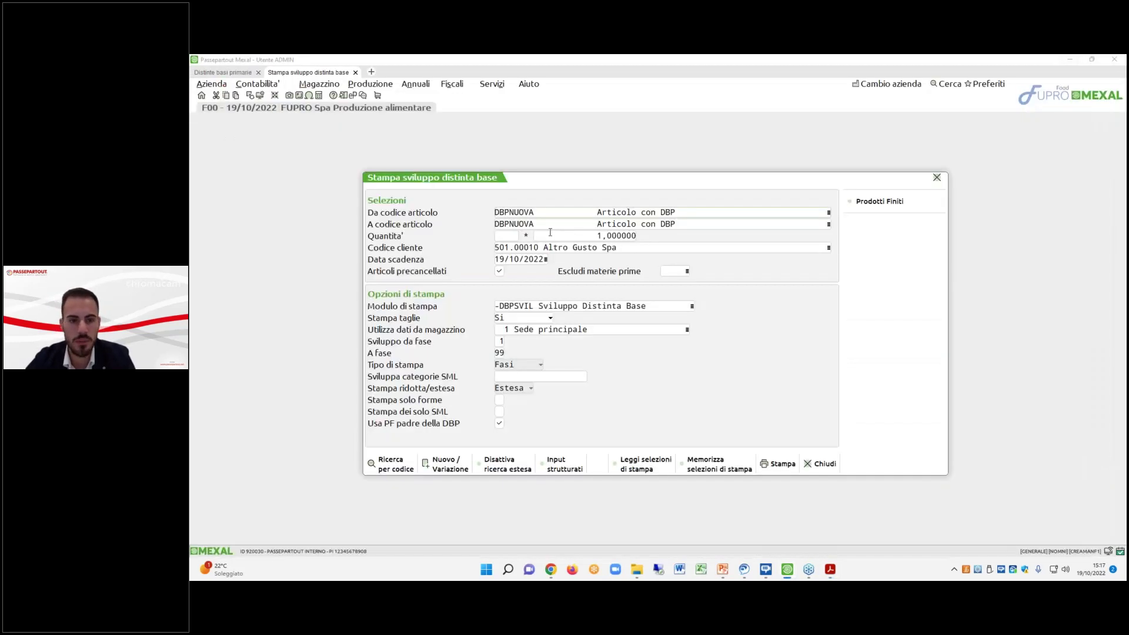
Change the print's customer to Autogril Ferraresi and generate the DBPNUOVA development PDF again.
key(Return)
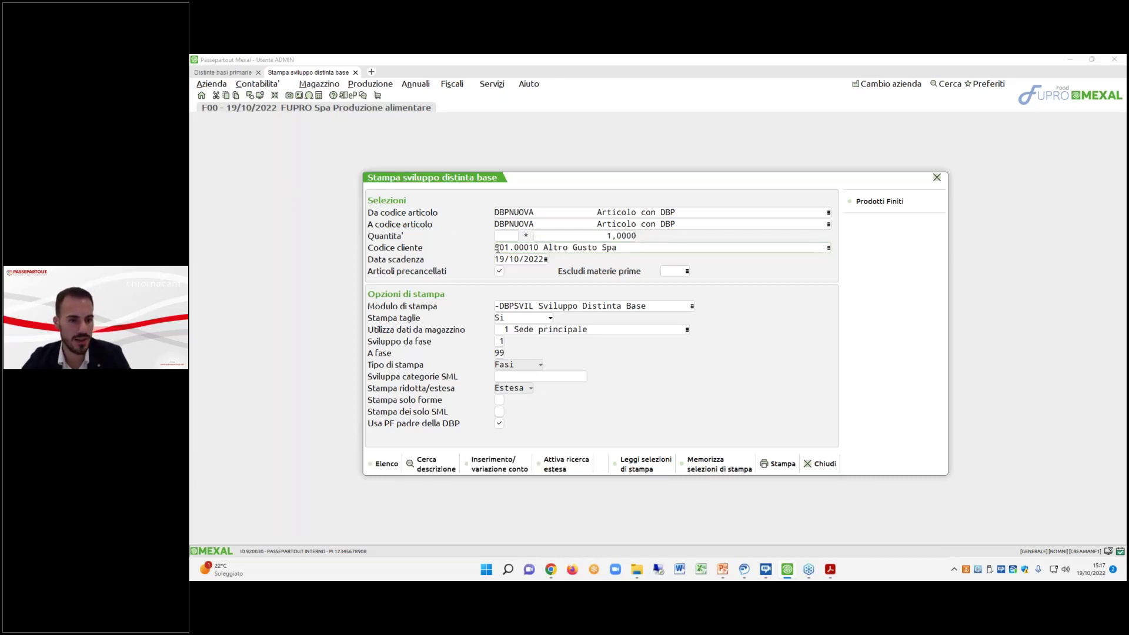
click(347, 196)
key(F2)
double_click(348, 184)
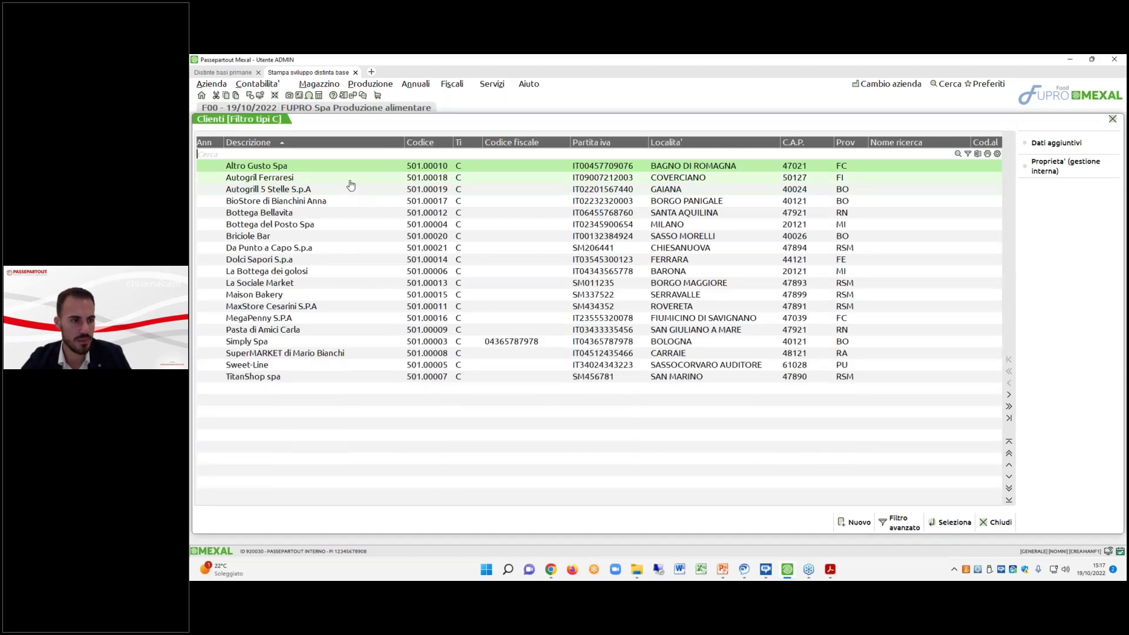
click(767, 464)
click(710, 364)
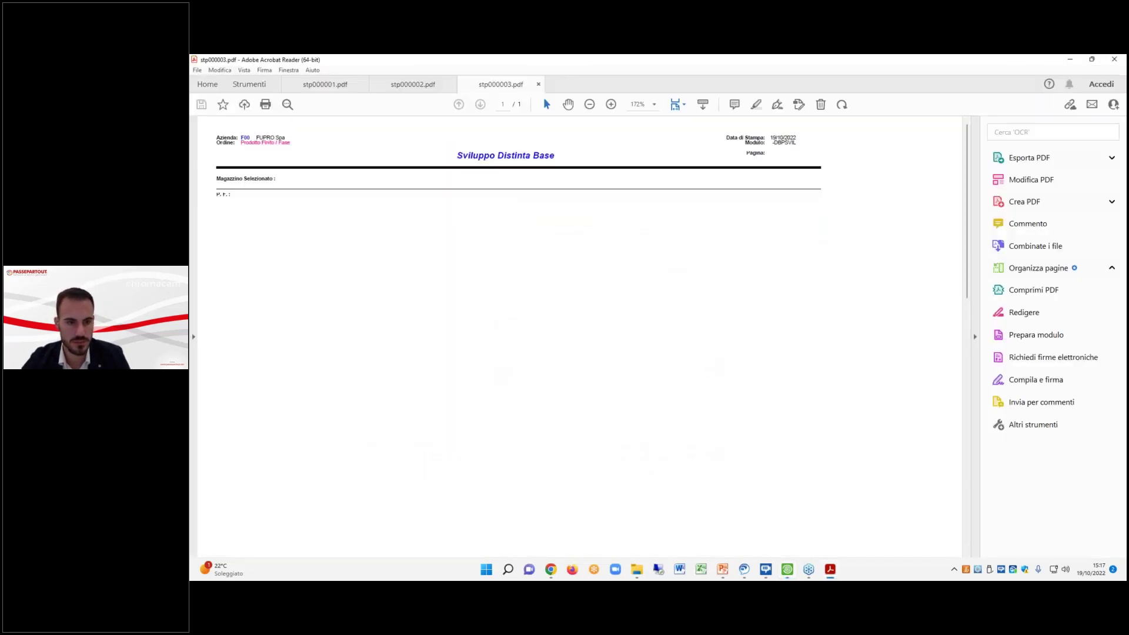
Examine the phases in the Autogril Ferraresi printout, minimize the PDF reader and close the print dialog.
click(610, 104)
click(611, 104)
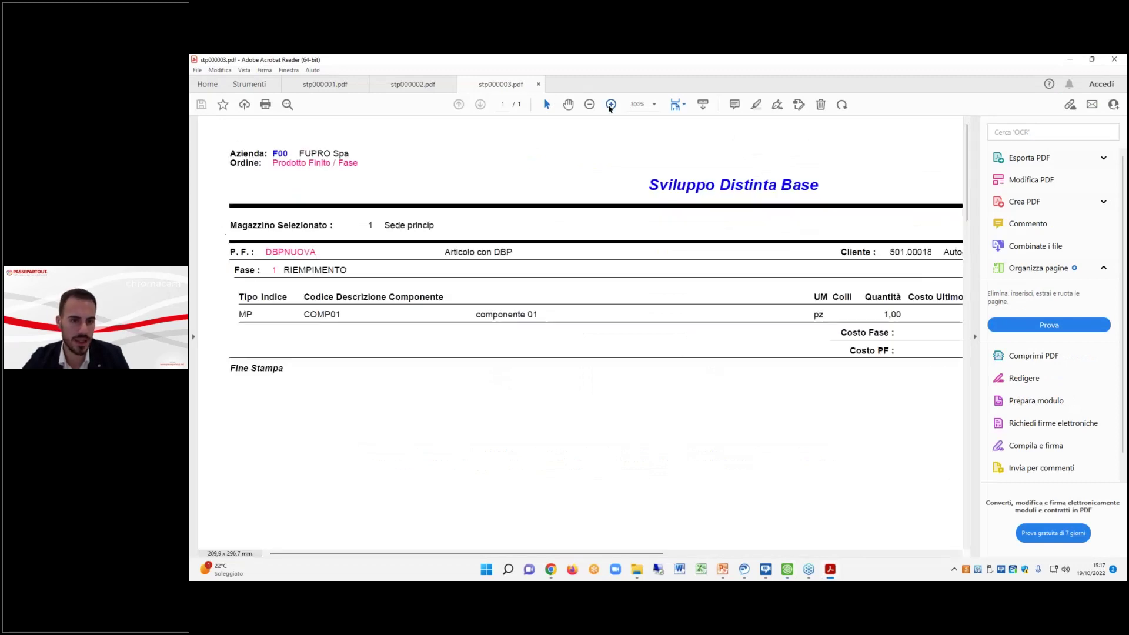
click(1069, 59)
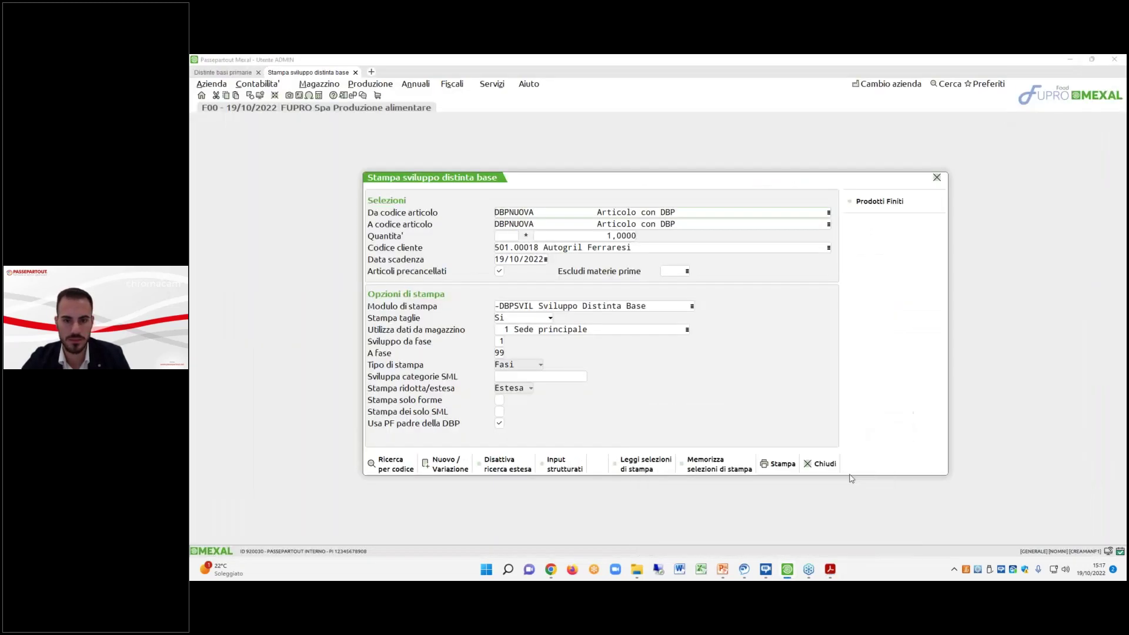
click(826, 462)
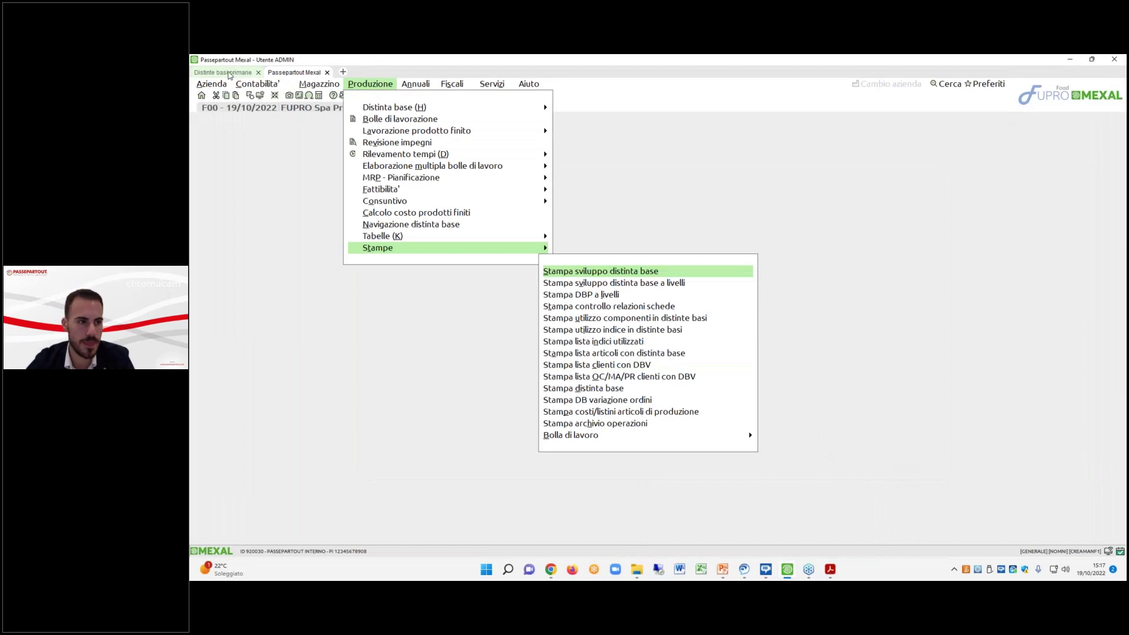
Return to the primary bills of materials list, review the components in DBPNUOVA, and close the bill without saving.
click(233, 73)
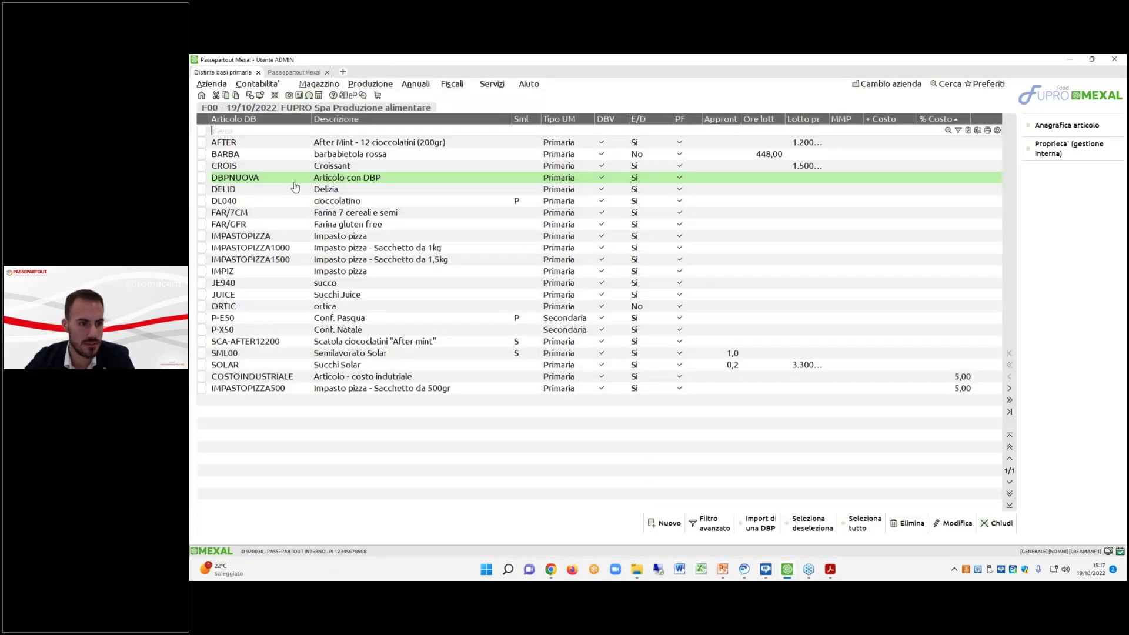
double_click(295, 184)
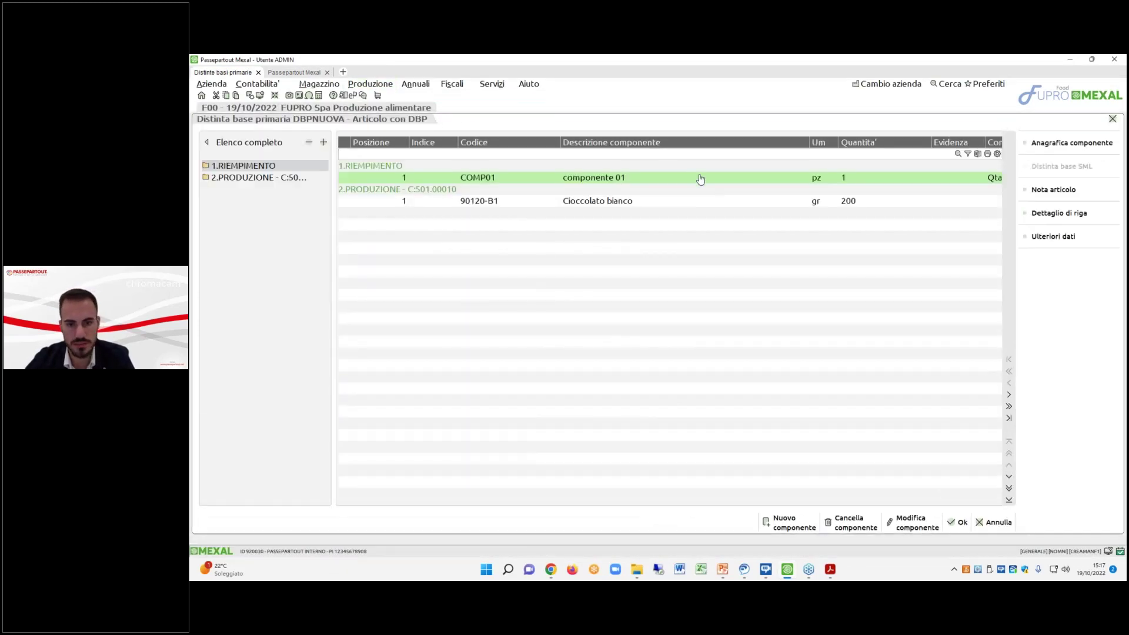
click(499, 201)
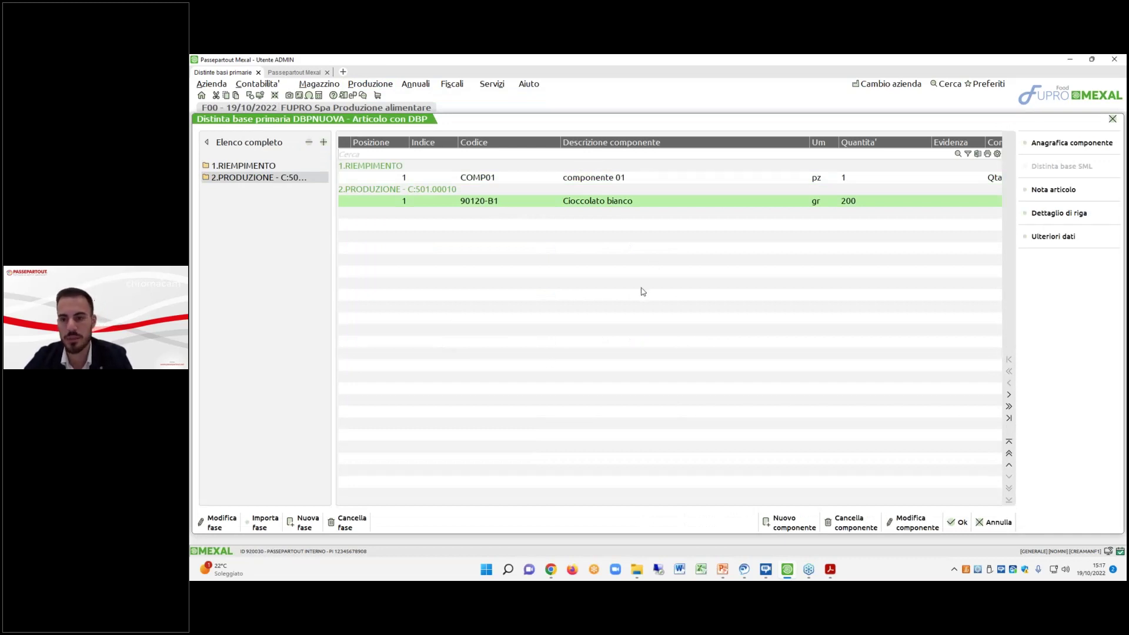
click(993, 522)
click(685, 346)
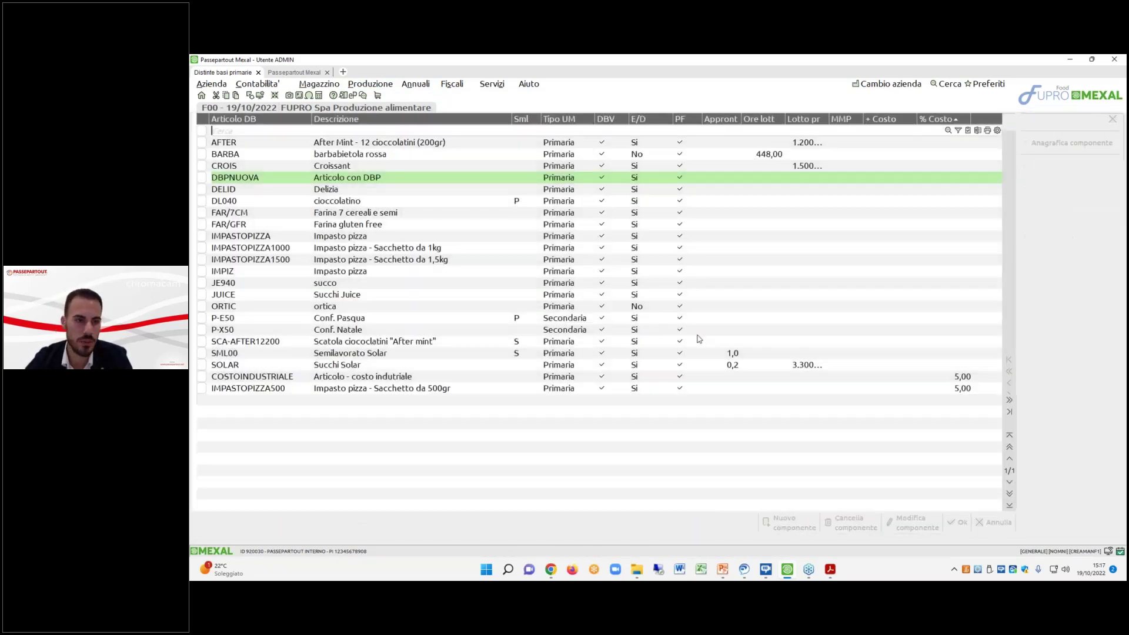
Open the JE940 juice bill of materials, examine the conditions on its LAVORAZIONE MATERIA PRIMA phases, and close it without saving.
double_click(287, 285)
key(Down)
key(Down)
key(Down)
key(Down)
key(Down)
key(Down)
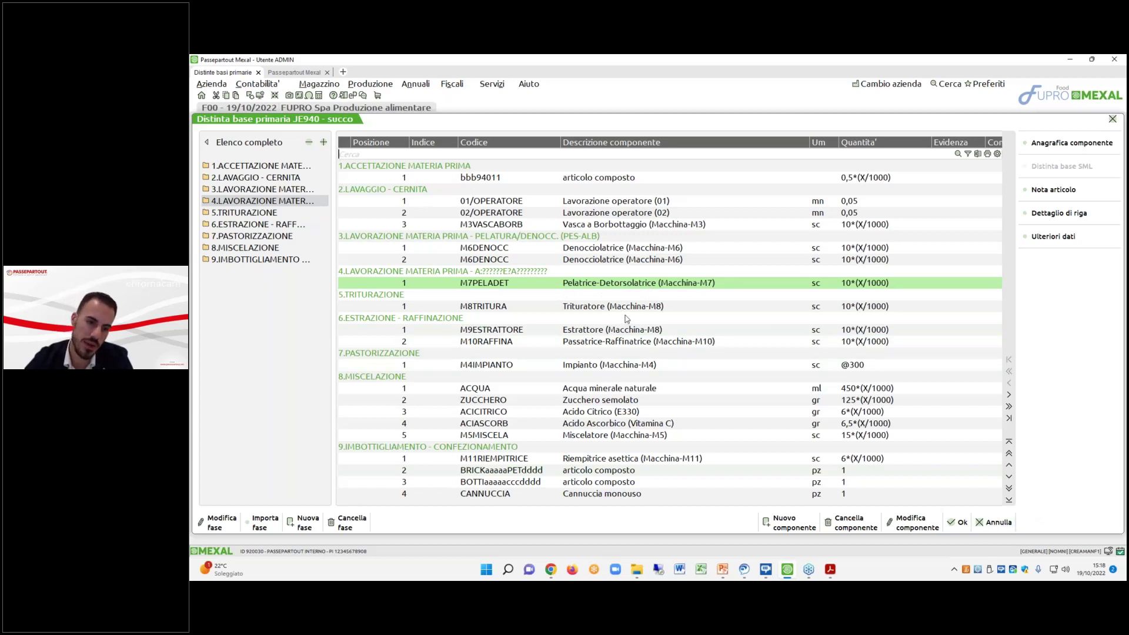
key(Up)
key(Up)
key(Up)
key(Up)
key(Up)
key(Up)
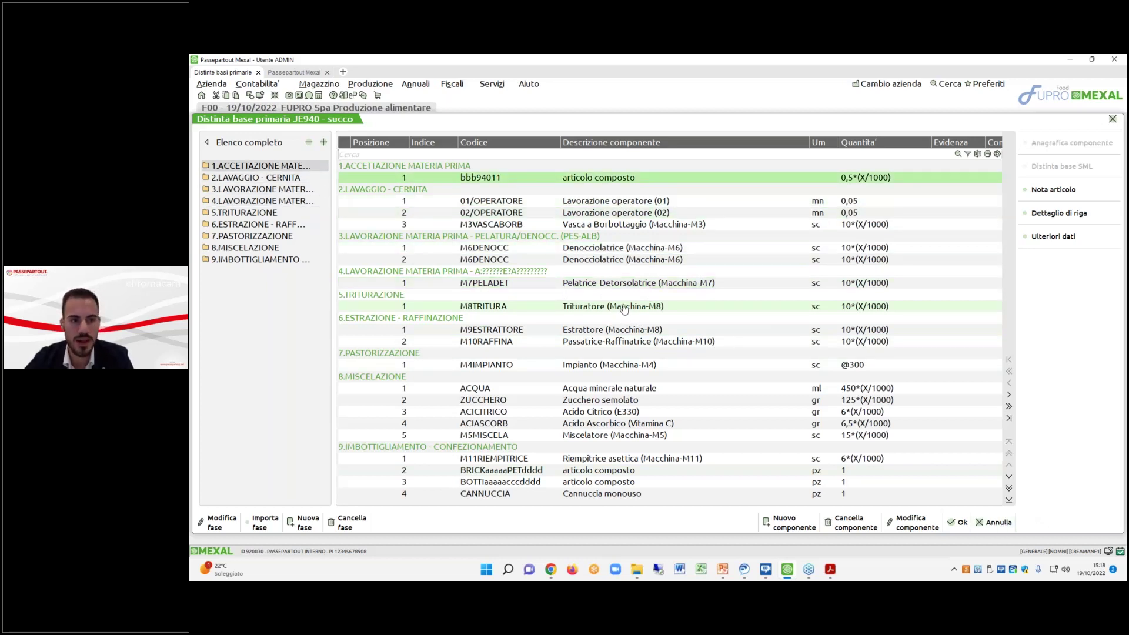
key(Down)
key(Down)
key(Down)
key(Down)
key(Down)
key(Down)
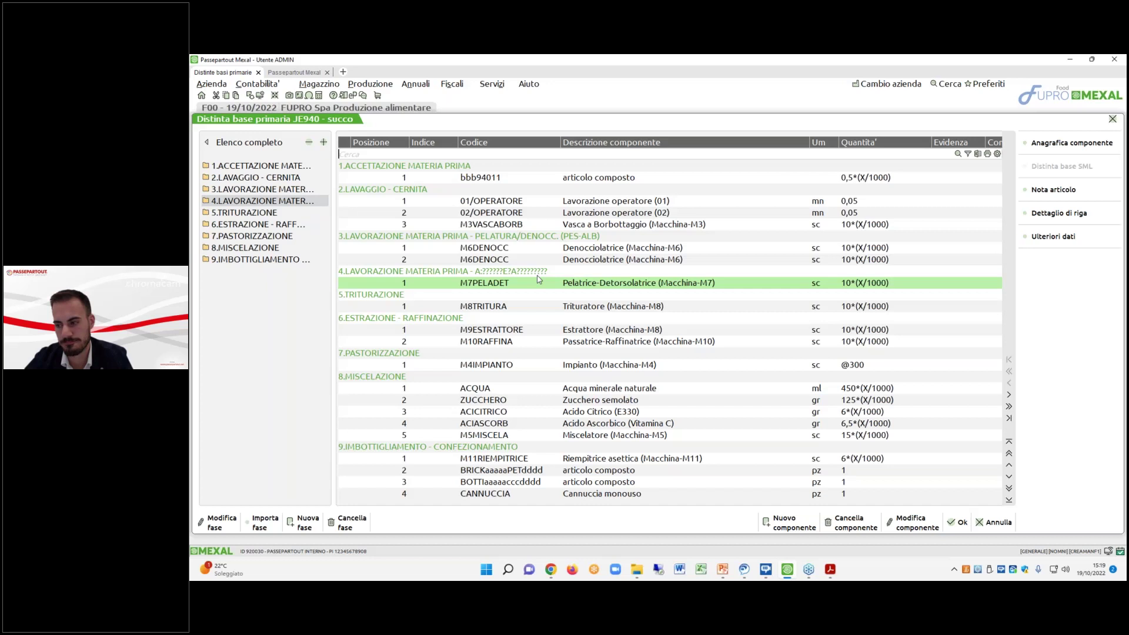
click(1006, 525)
click(685, 347)
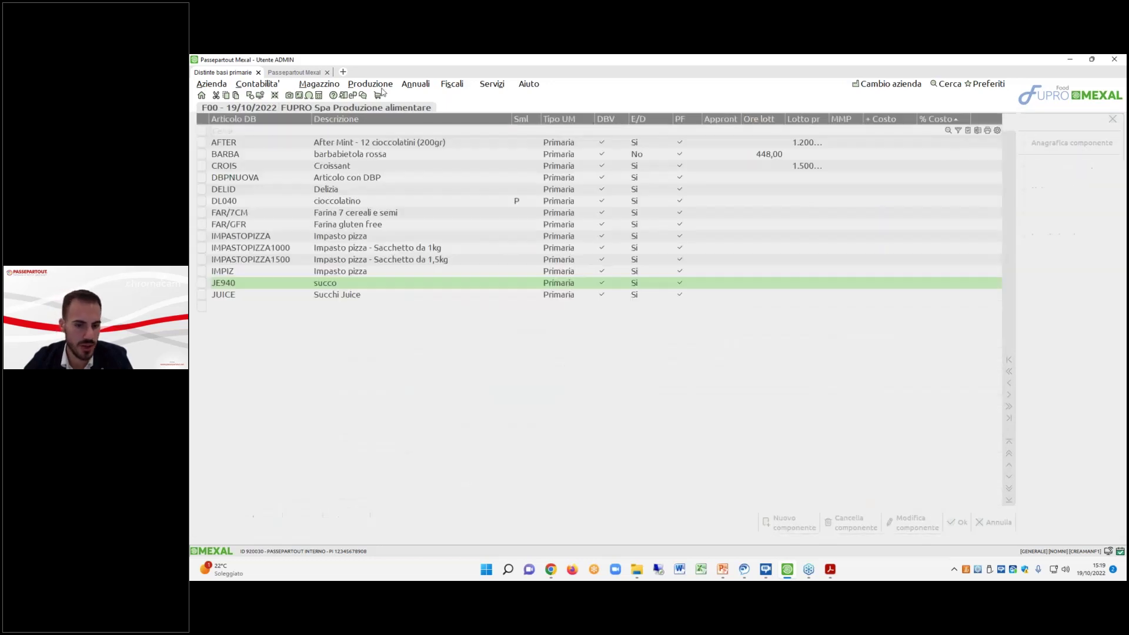
Open the Sviluppo Distinta Base print settings, review the selection and print options, and close them without printing.
key(Escape)
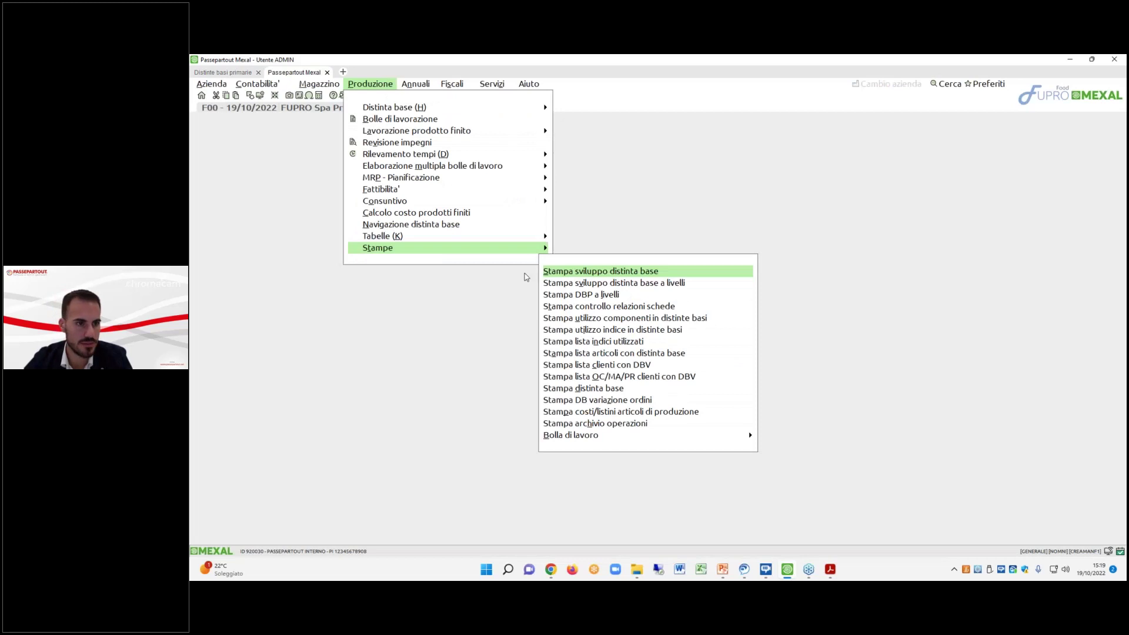
click(591, 273)
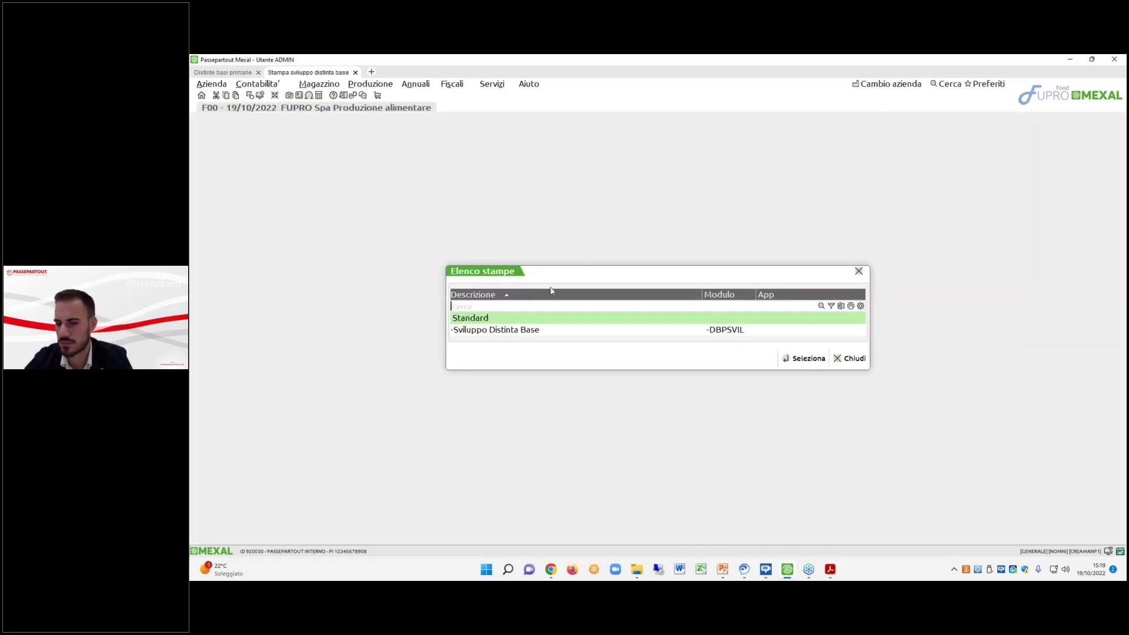
double_click(547, 331)
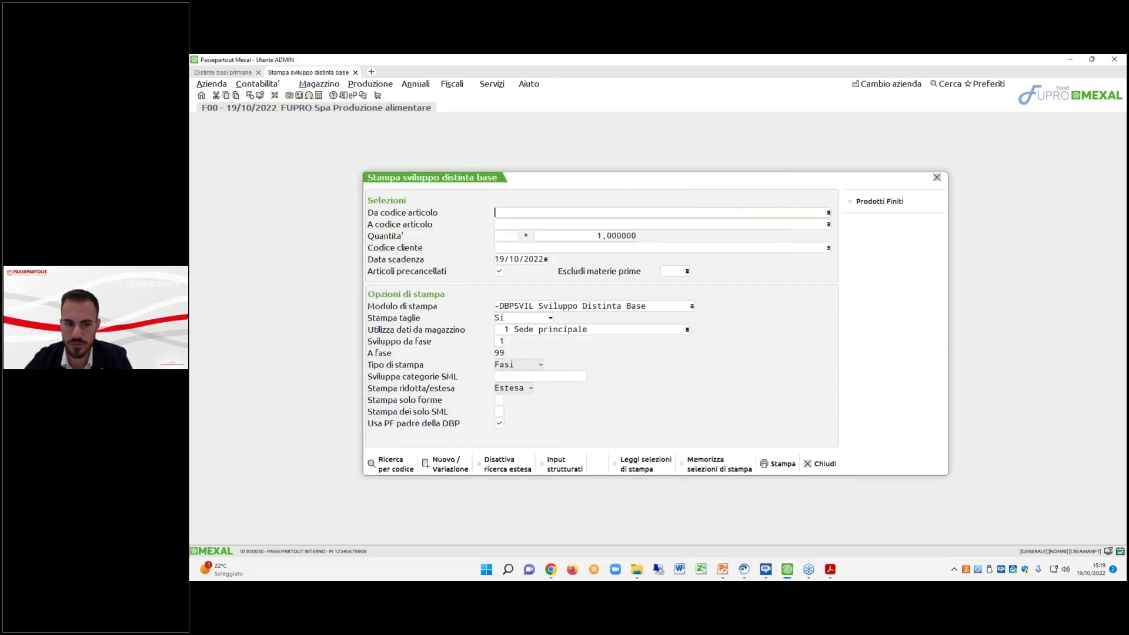
click(818, 463)
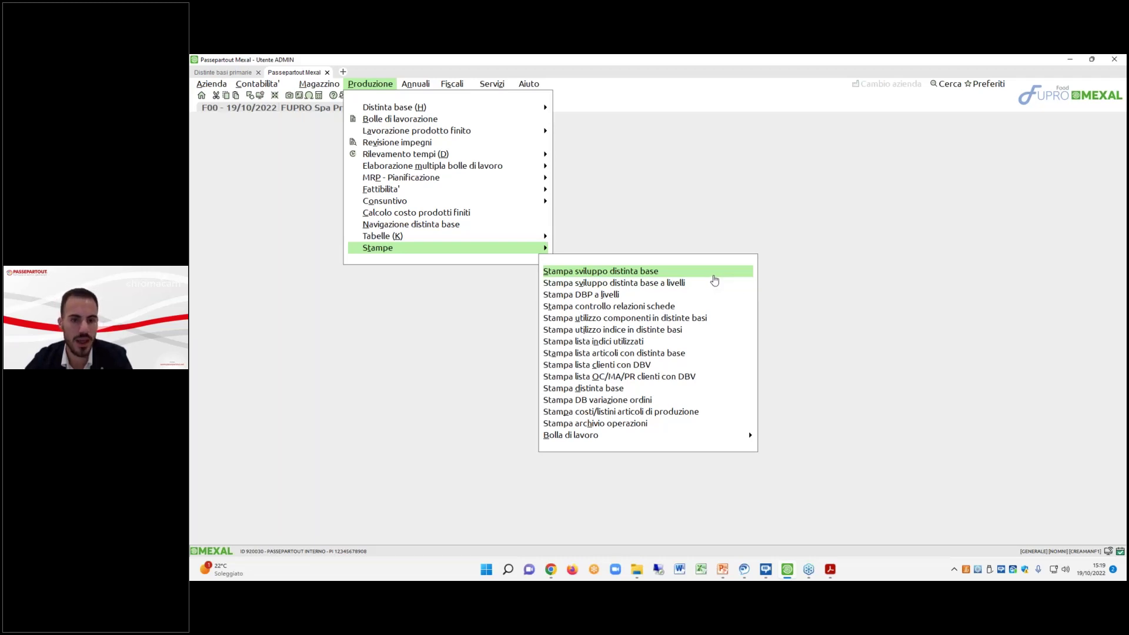
Open a second list of the primary bills of materials and select the P-E50 Conf. Pasqua row.
mouse_move(529, 107)
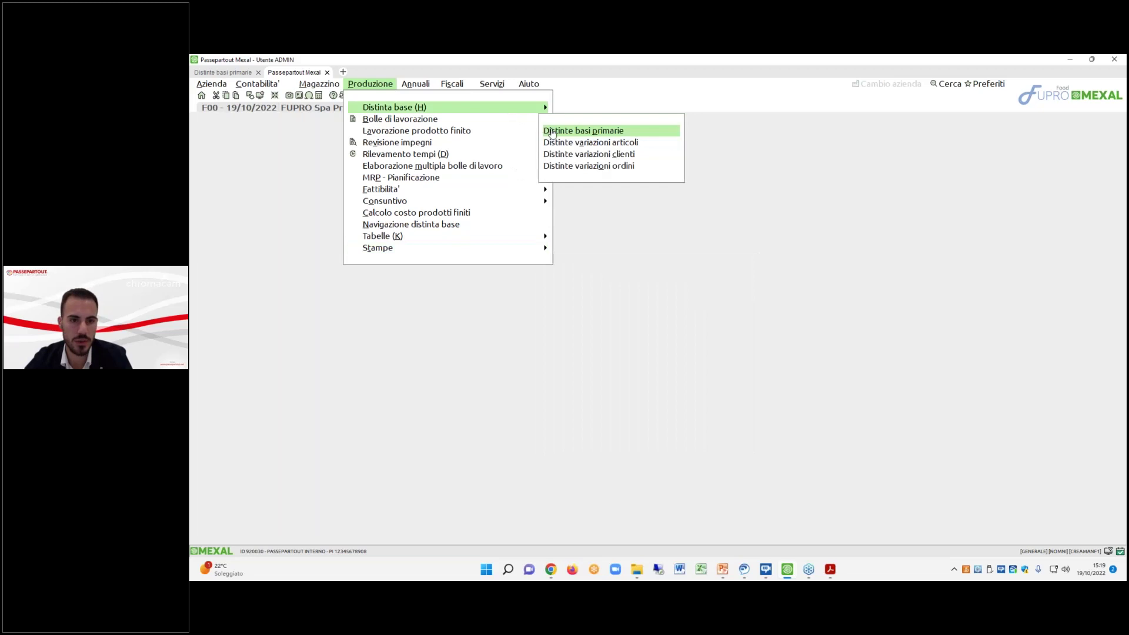
click(551, 131)
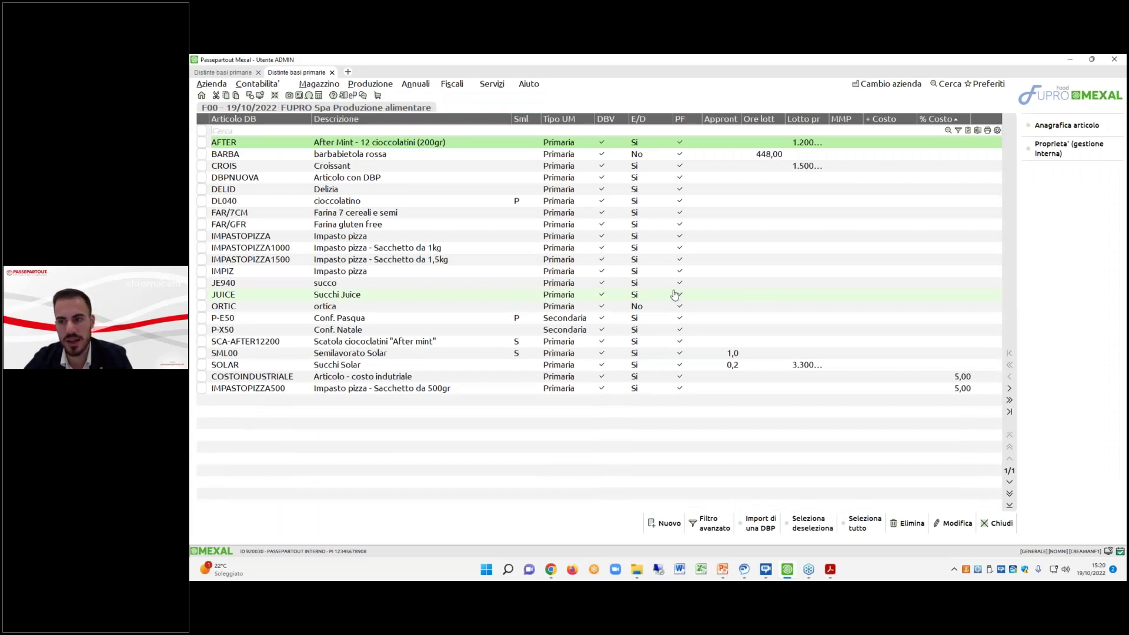
click(661, 317)
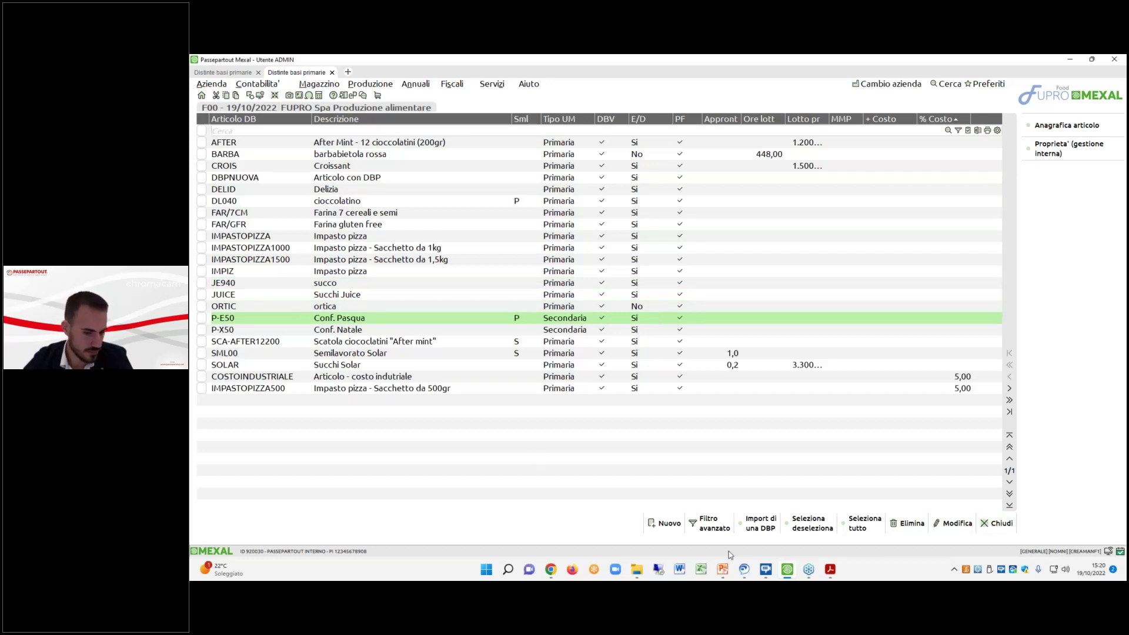
Switch to the PowerPoint presentation, find slide 18 on additional phase descriptions and conditions, examine it and minimize the presentation.
mouse_move(764, 571)
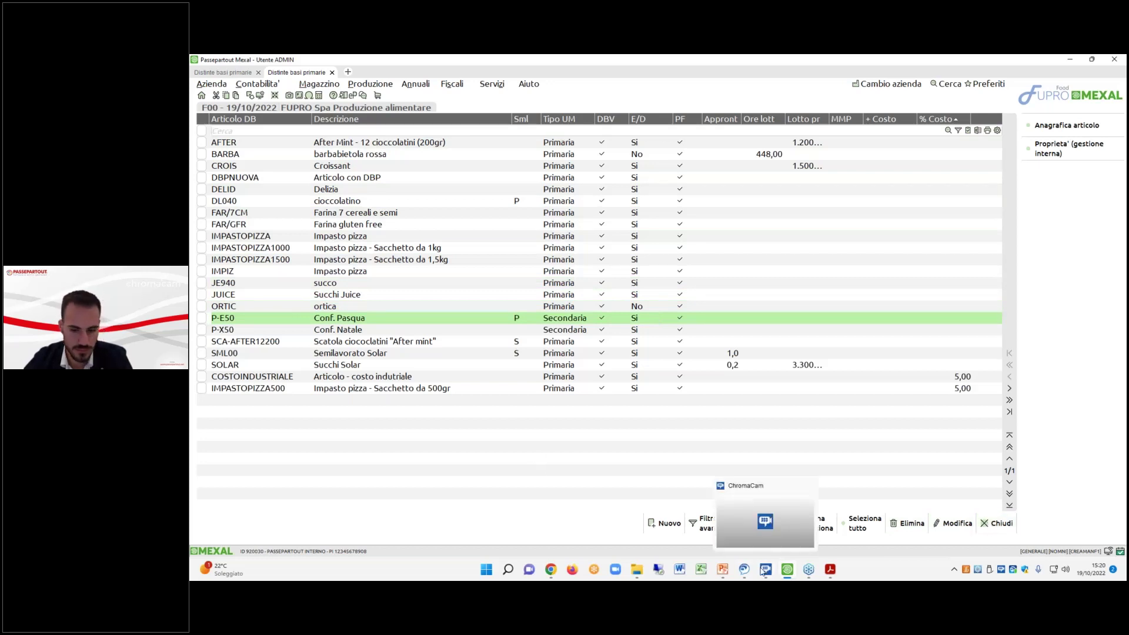
click(723, 569)
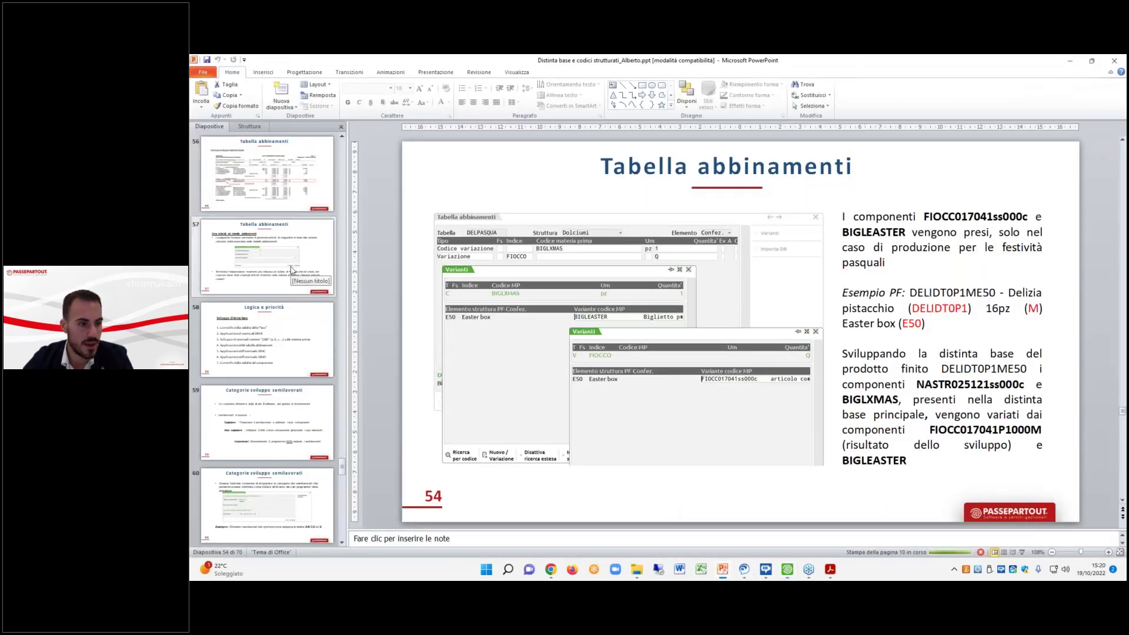
scroll(291, 271, up, 5)
click(291, 430)
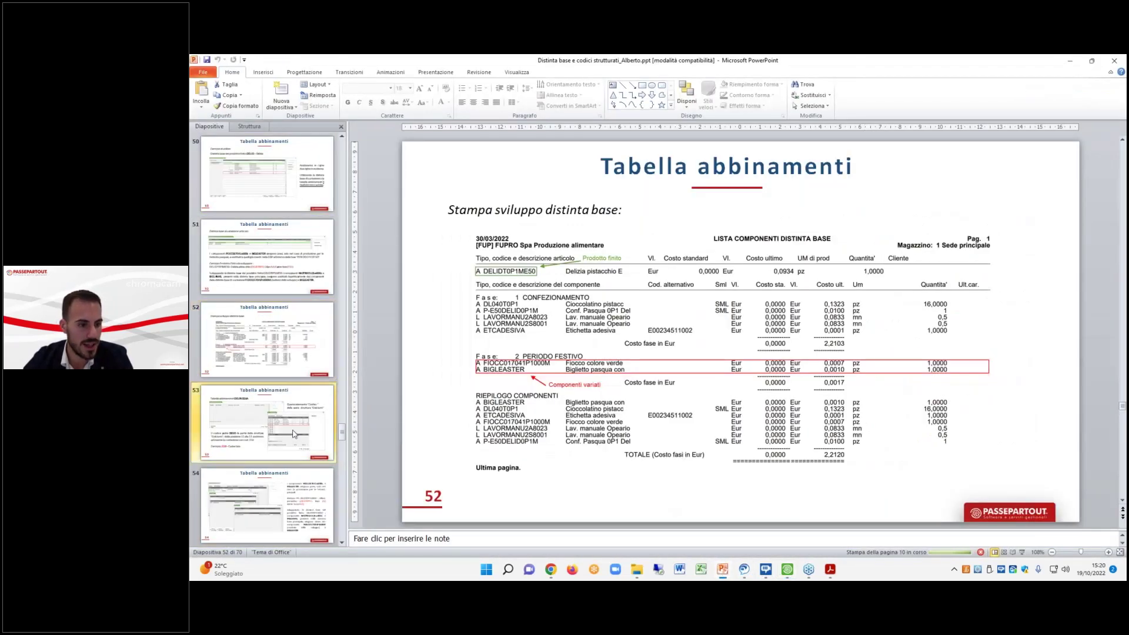
key(Down)
key(Up)
key(Up)
key(Up)
key(Up)
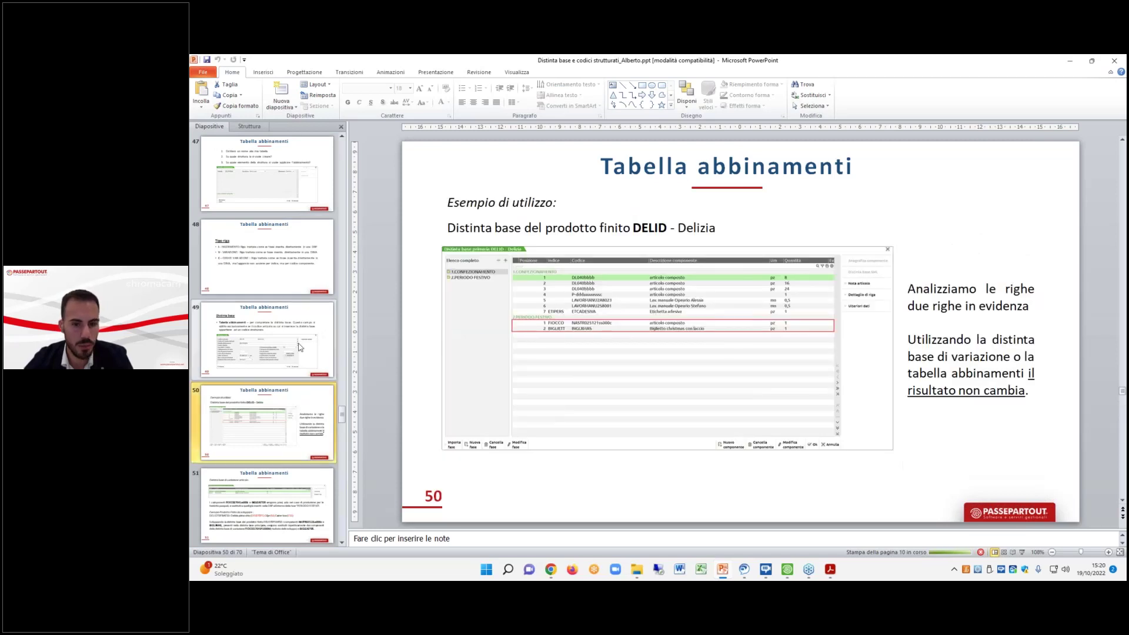
scroll(299, 346, up, 3)
key(Up)
key(Up)
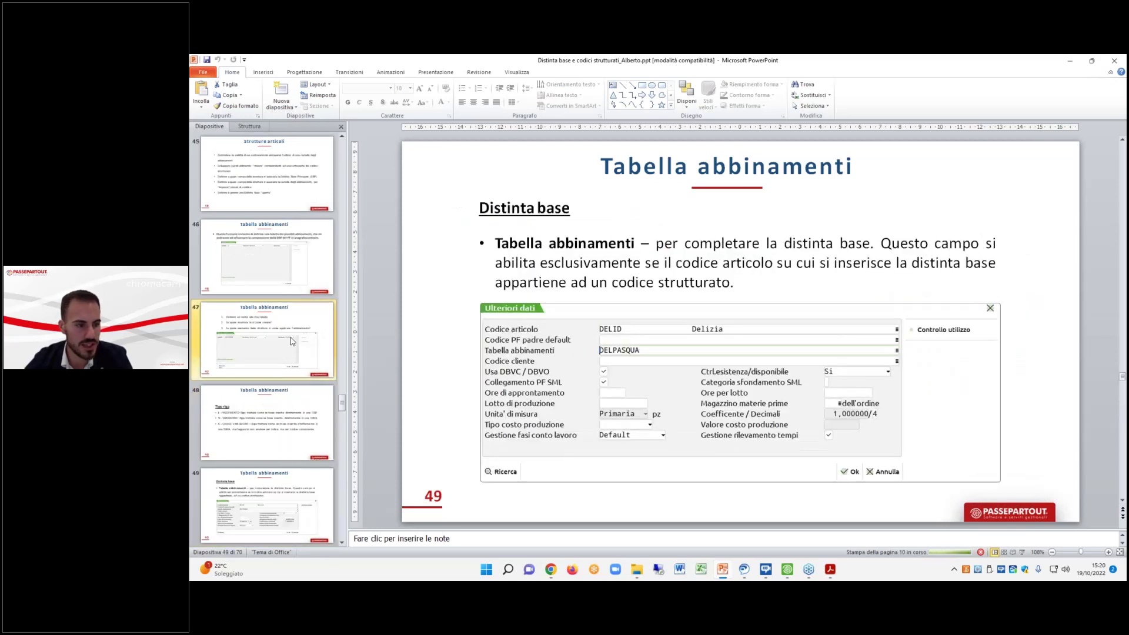
scroll(292, 341, up, 10)
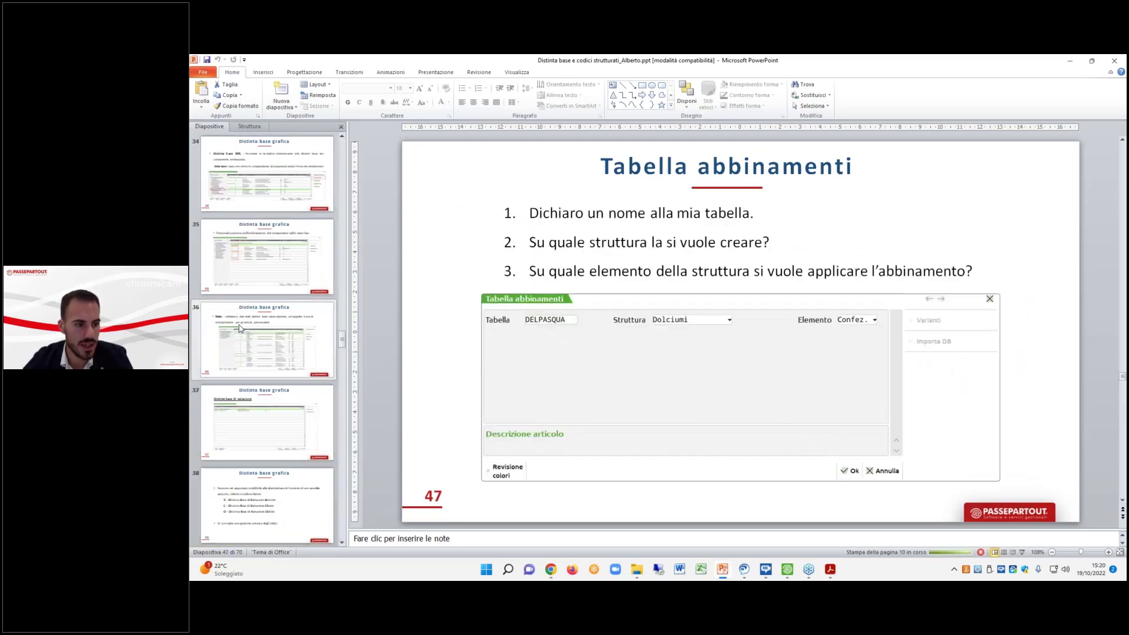
scroll(241, 331, up, 10)
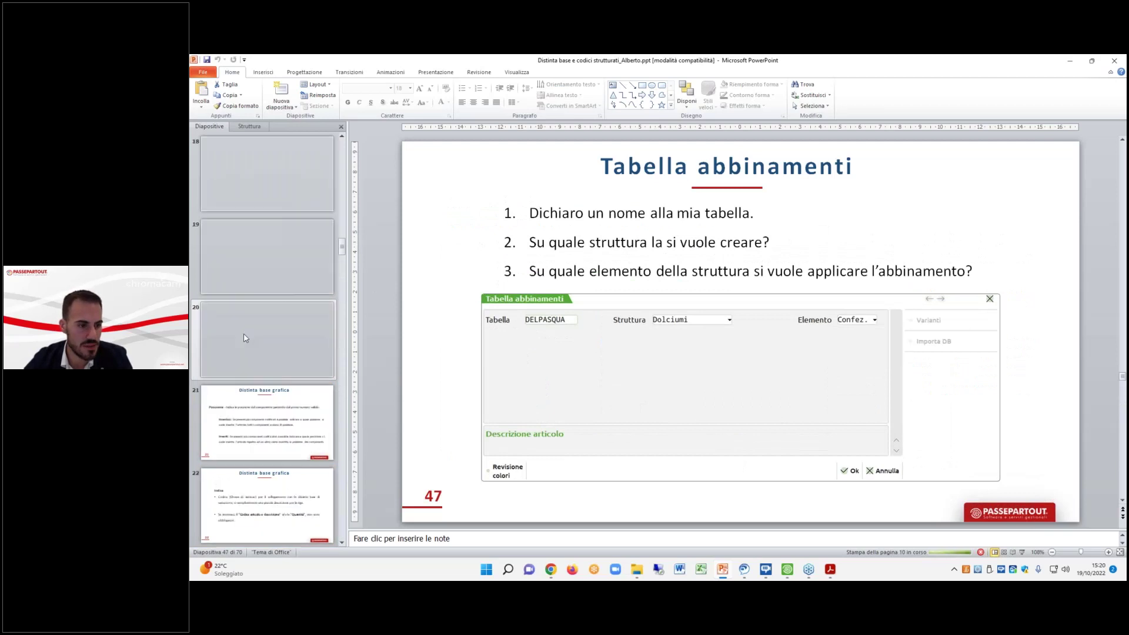
click(246, 337)
click(285, 284)
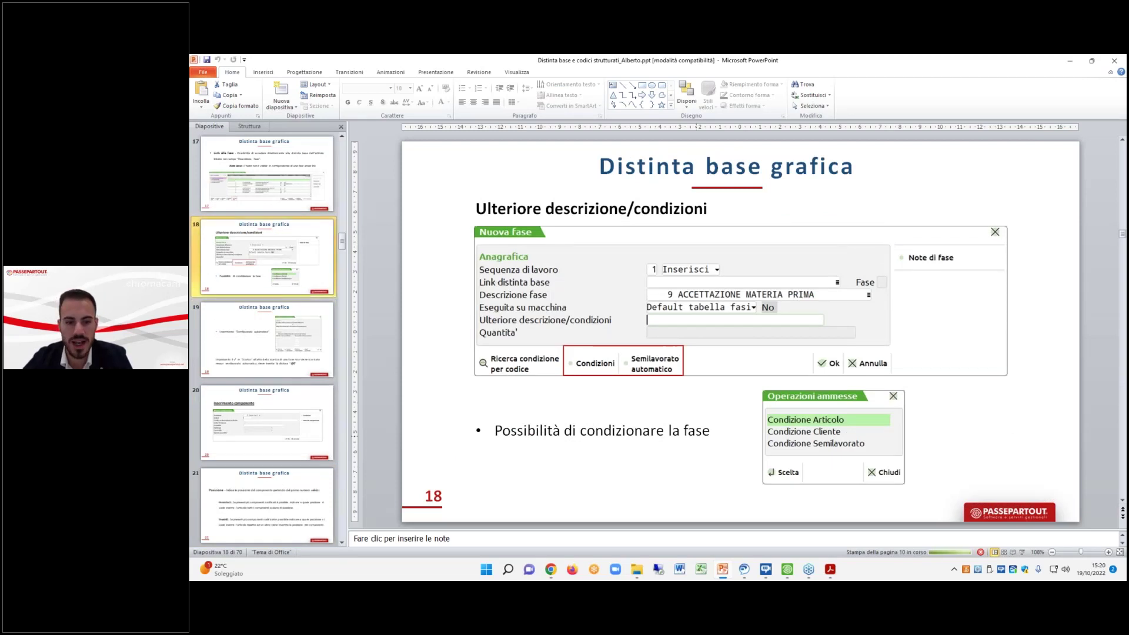
click(1070, 63)
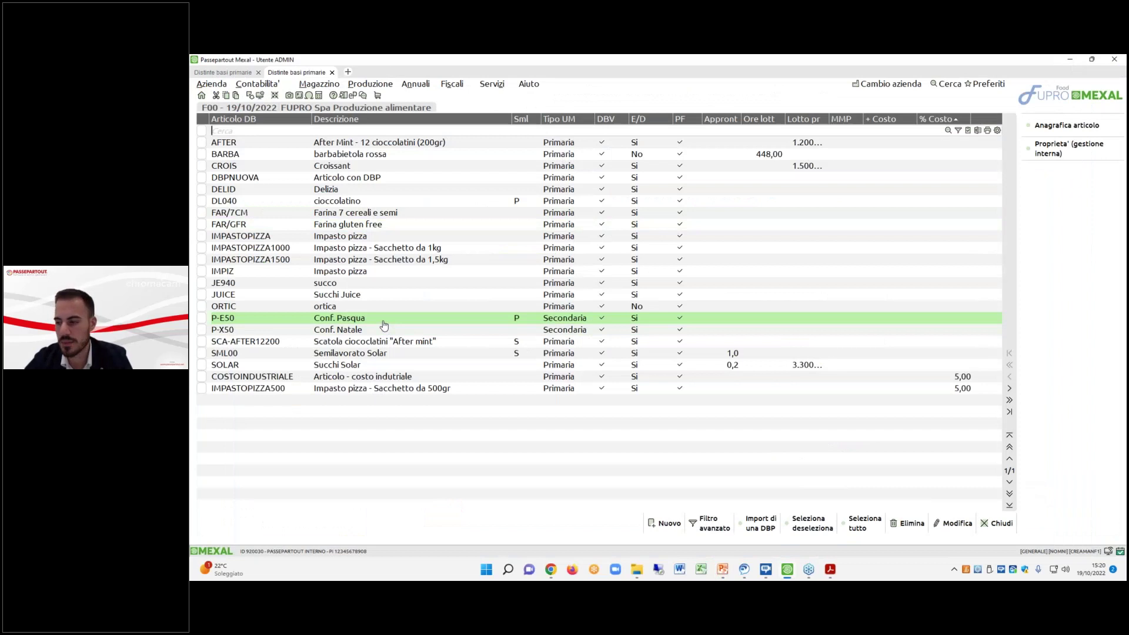
Return to the first primary bills of materials list, look through the articles and open the SOLAR Succhi Solar bill.
click(238, 74)
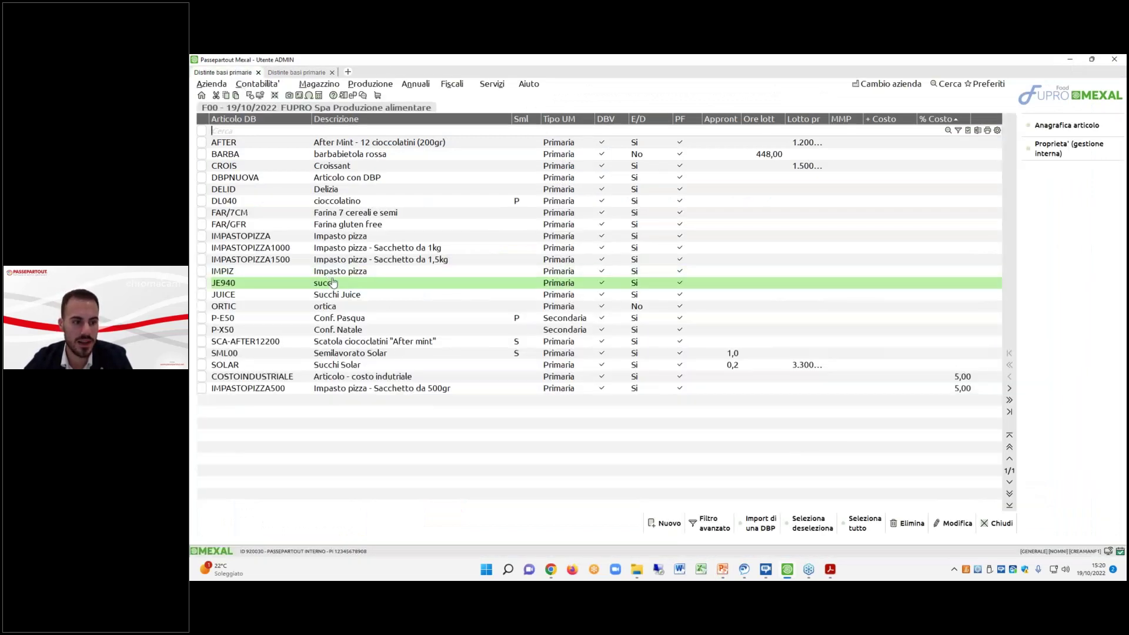
click(337, 257)
key(Up)
key(Up)
key(Up)
key(Up)
key(Up)
key(Up)
key(Up)
key(Up)
key(Up)
key(Up)
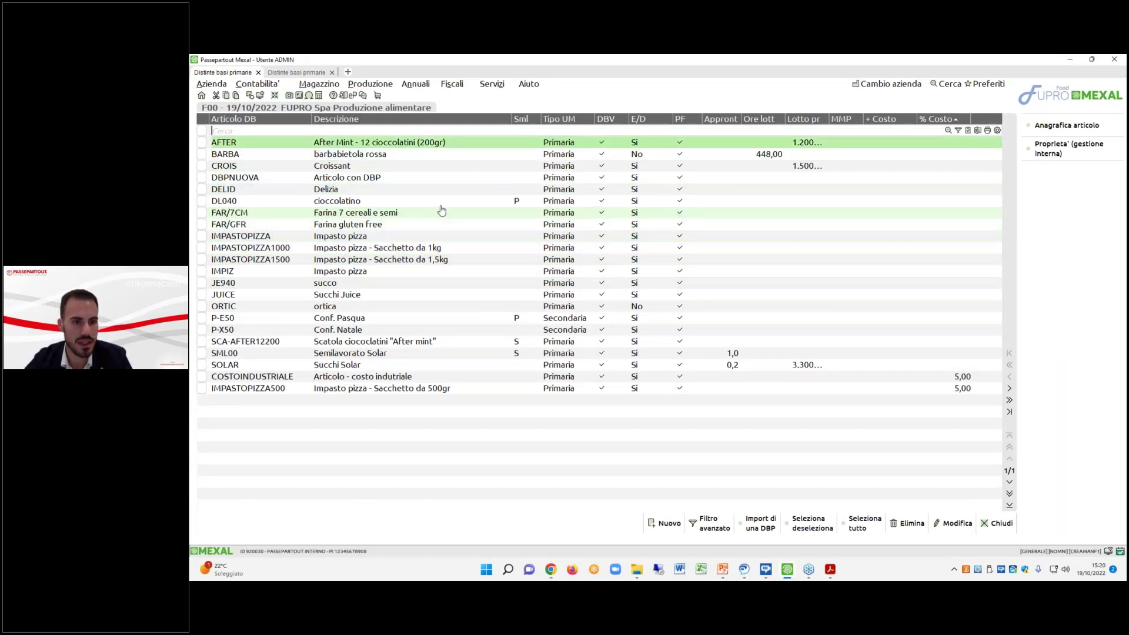
key(Down)
key(Down)
key(Down)
key(Down)
key(Down)
key(Down)
key(Down)
key(Down)
key(Down)
key(Down)
key(Down)
key(Down)
key(Down)
key(Down)
key(Down)
key(Down)
key(Down)
key(Down)
key(Down)
key(Down)
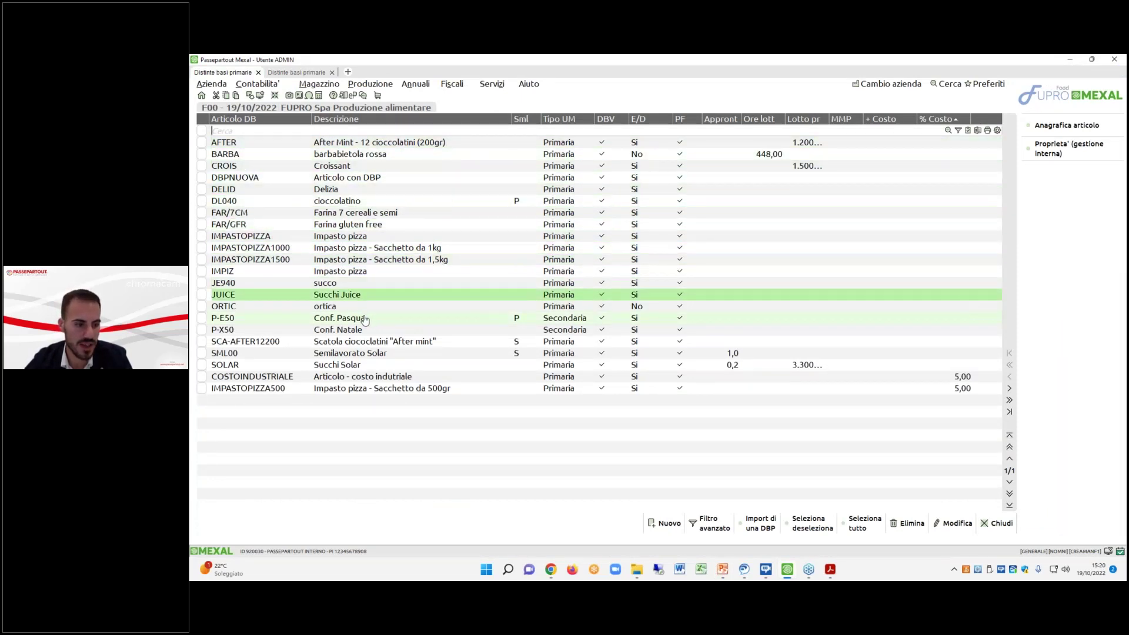
click(342, 370)
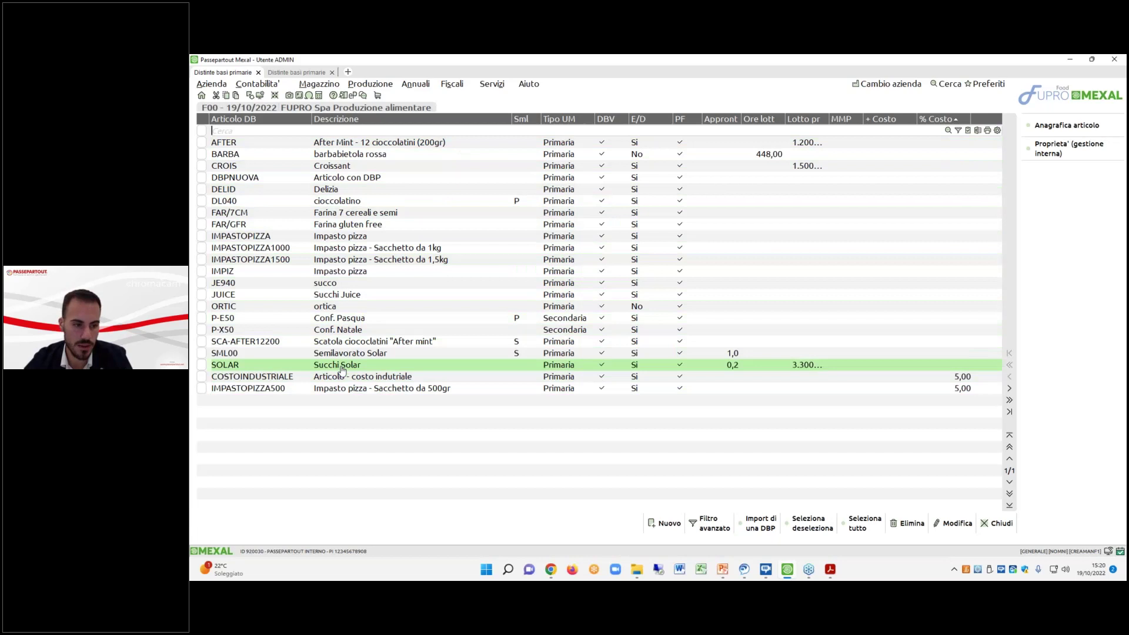
double_click(342, 368)
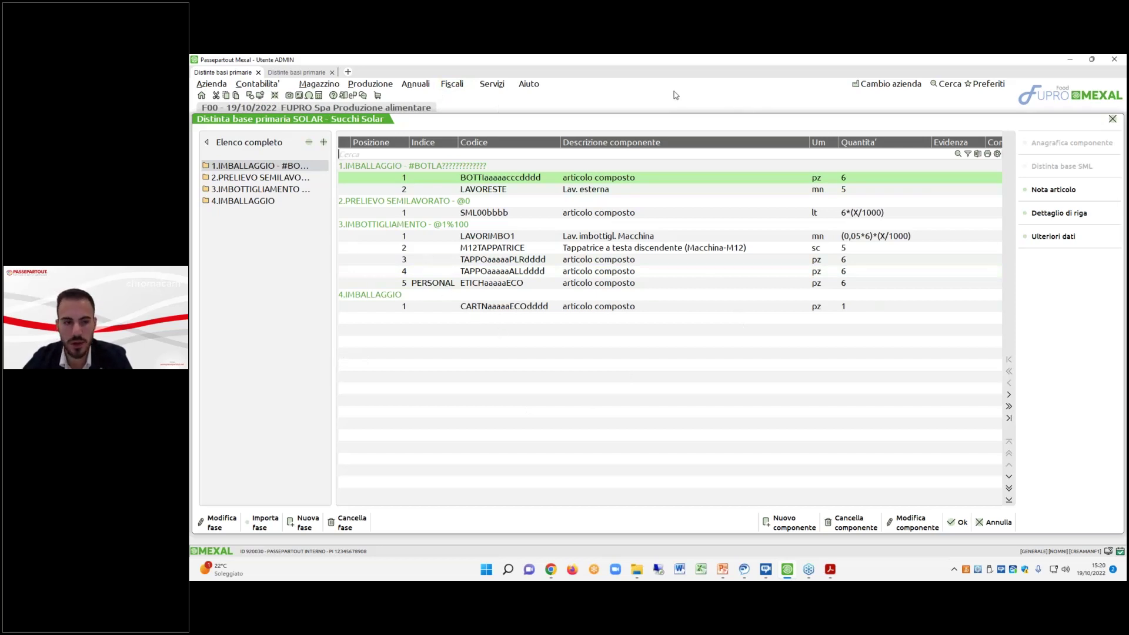
Examine the conditions set on the IMBALLAGGIO, PRELIEVO SEMILAVORATO and IMBOTTIGLIAMENTO phases of the SOLAR bill.
key(Down)
key(Down)
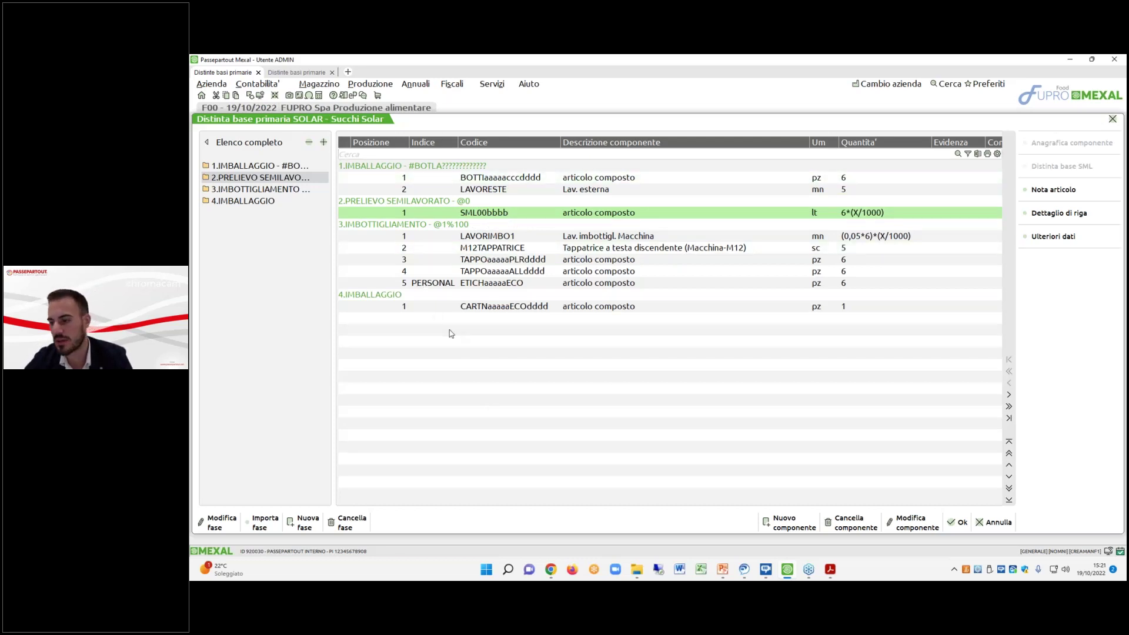
key(Home)
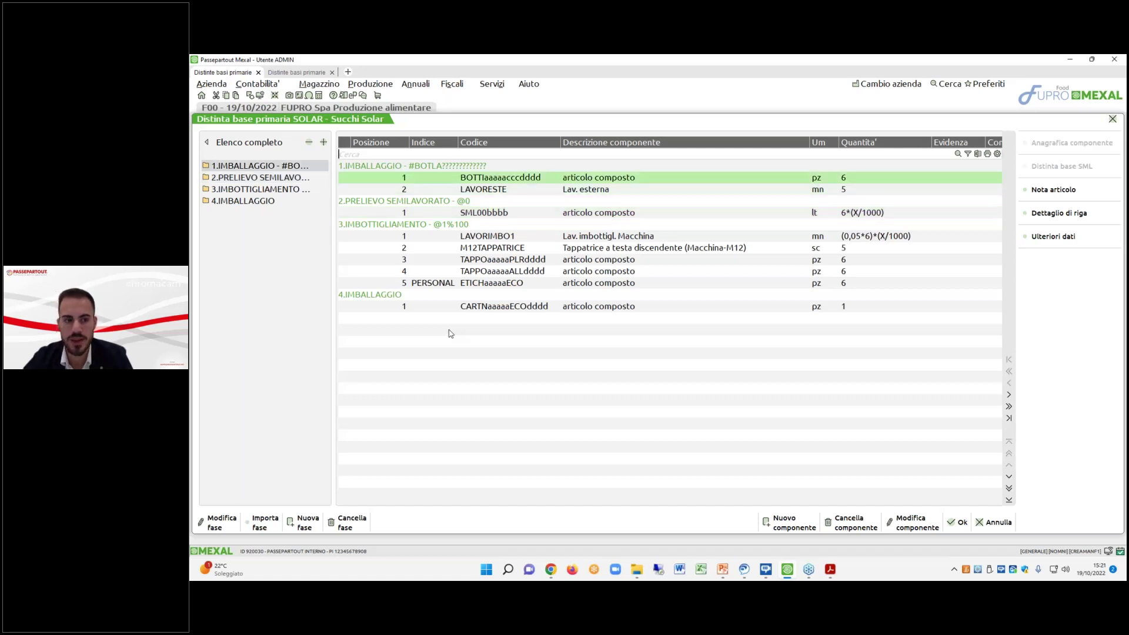
Expand the SOLAR phase tree to component level and review the LAVORESTE, SML00bbbb and LAVORIMBO1 components.
click(323, 142)
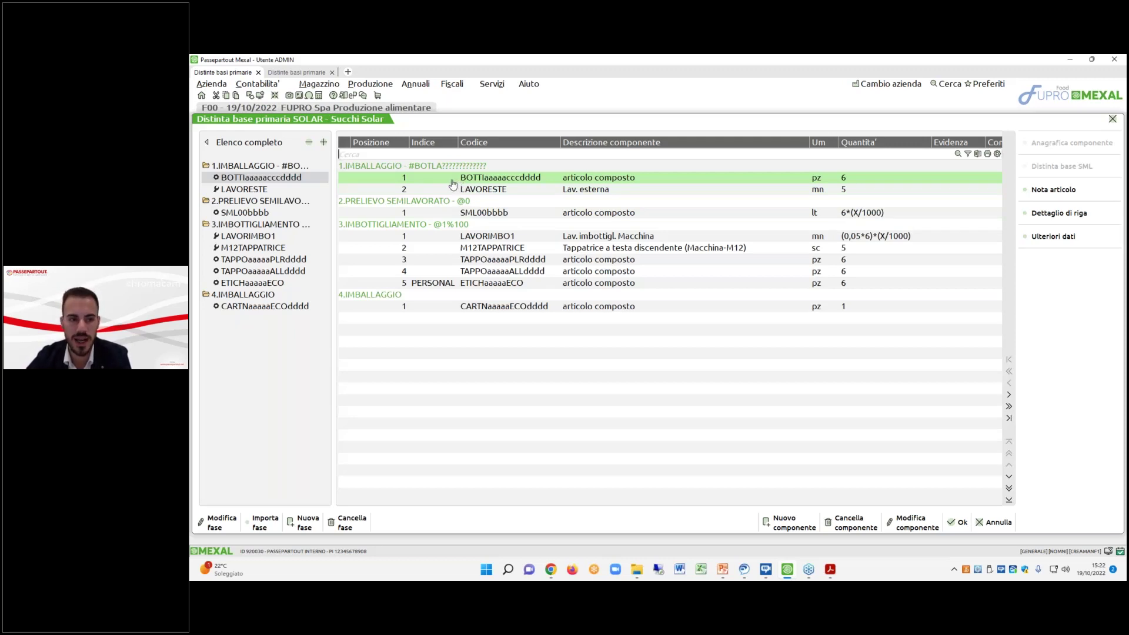
click(446, 191)
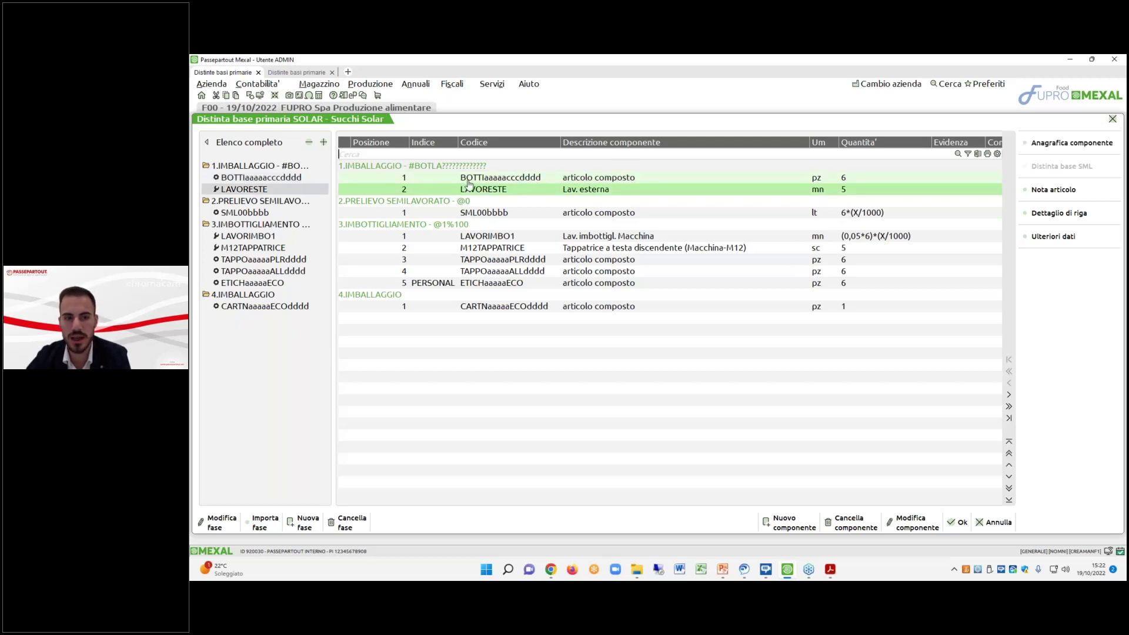
key(Down)
key(Down)
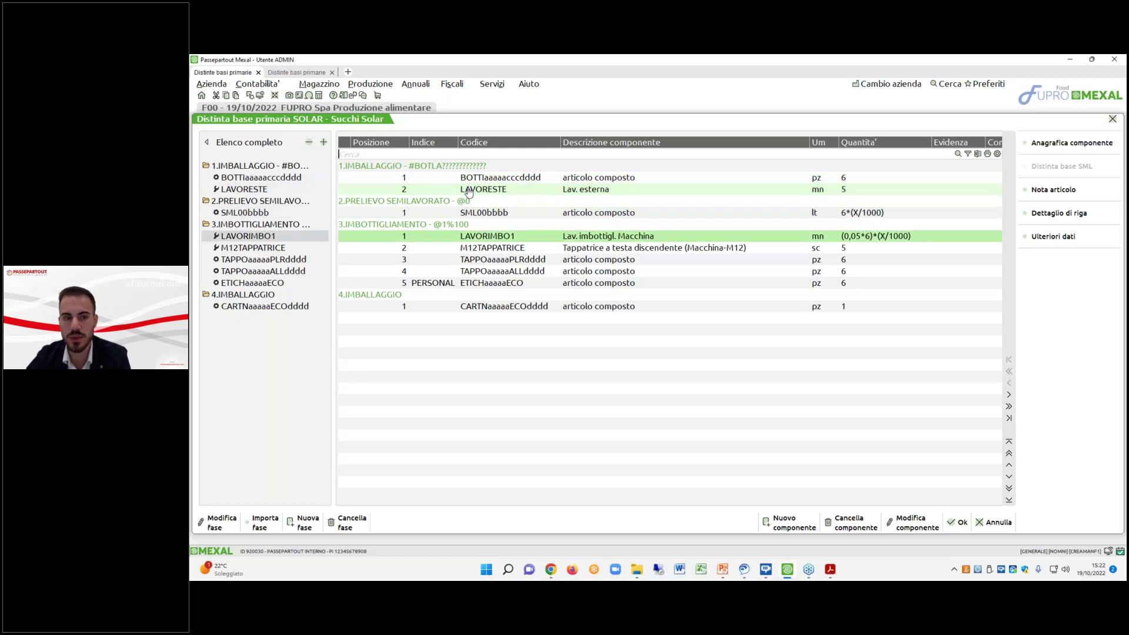
key(Up)
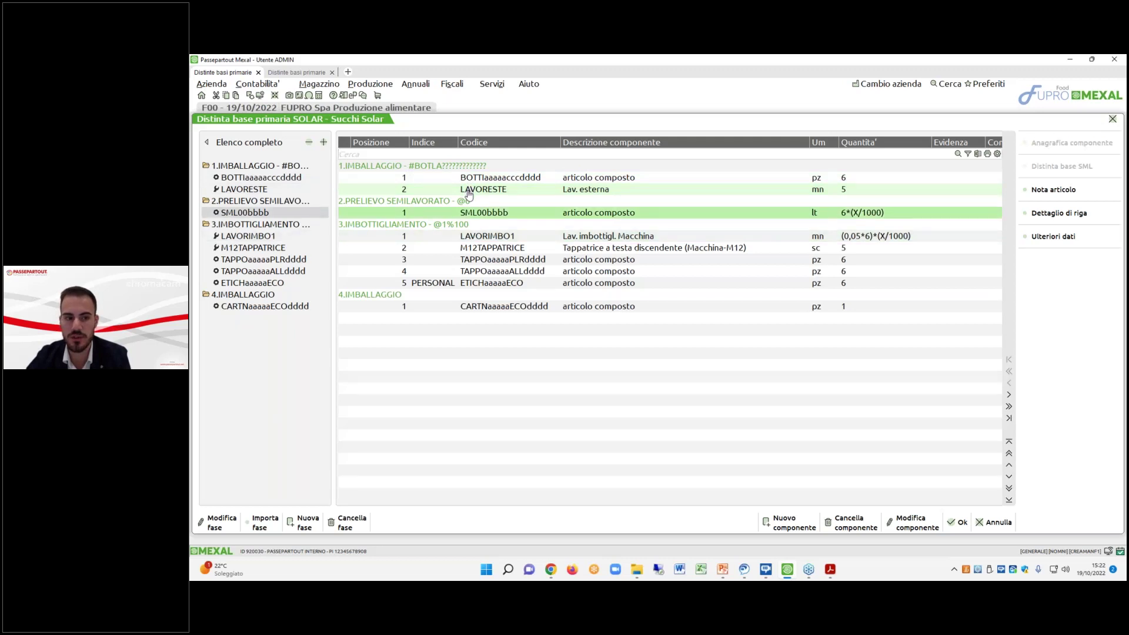
Open the first IMBALLAGGIO phase of the SOLAR bill and examine the automatic semi-finished code loaded at the end of the phase.
key(Up)
key(Up)
click(212, 523)
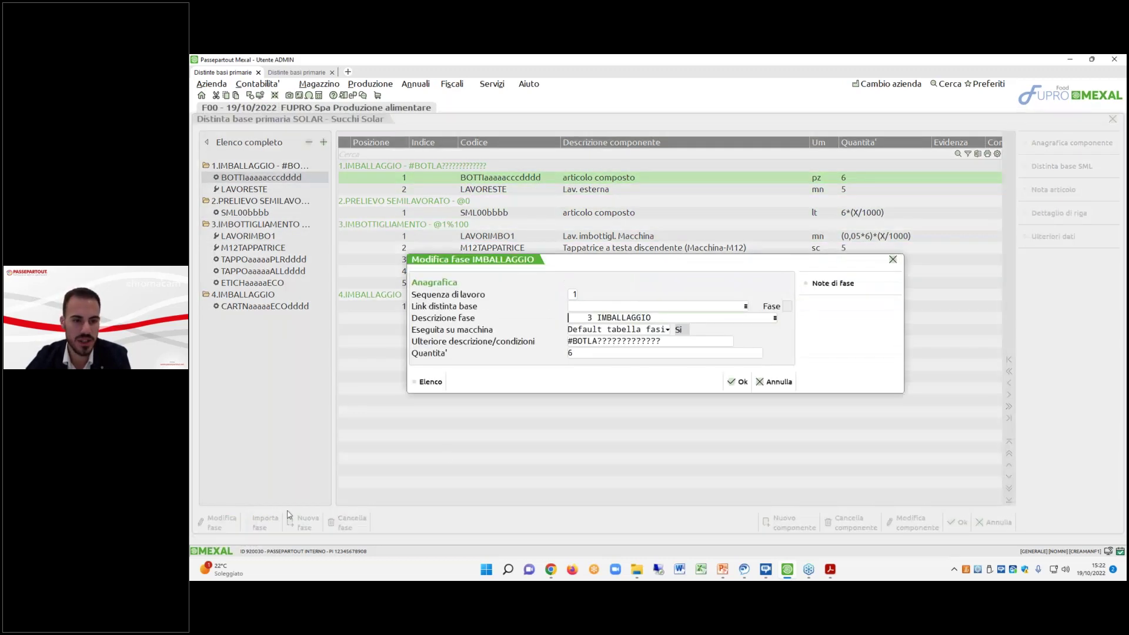
key(Tab)
key(Tab)
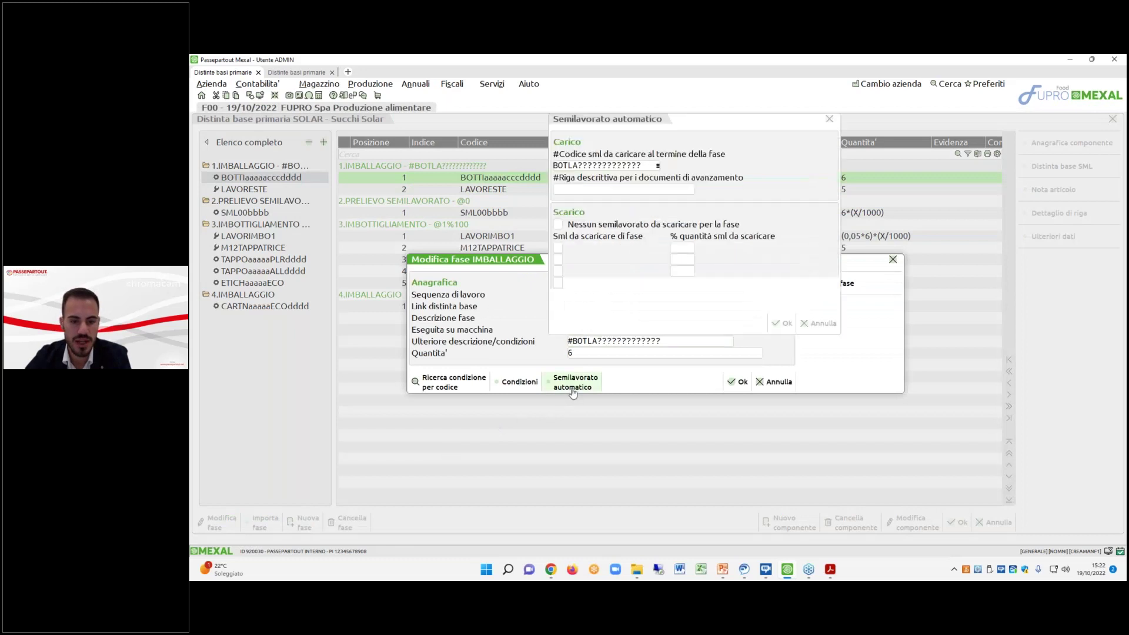
click(571, 386)
drag(742, 121, 819, 261)
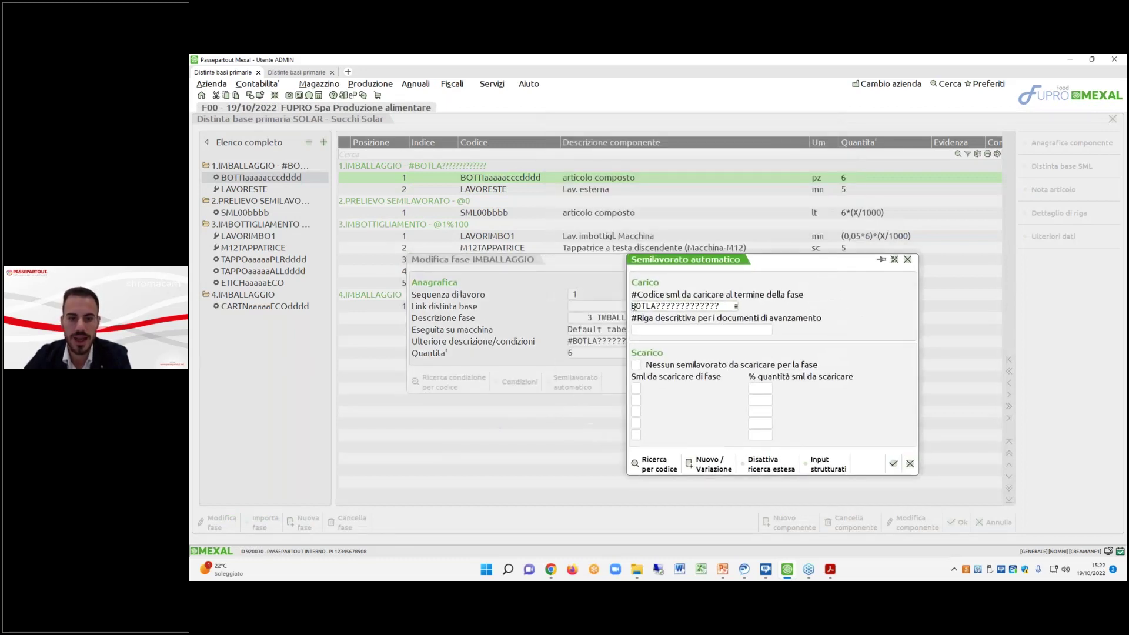
drag(632, 306, 721, 306)
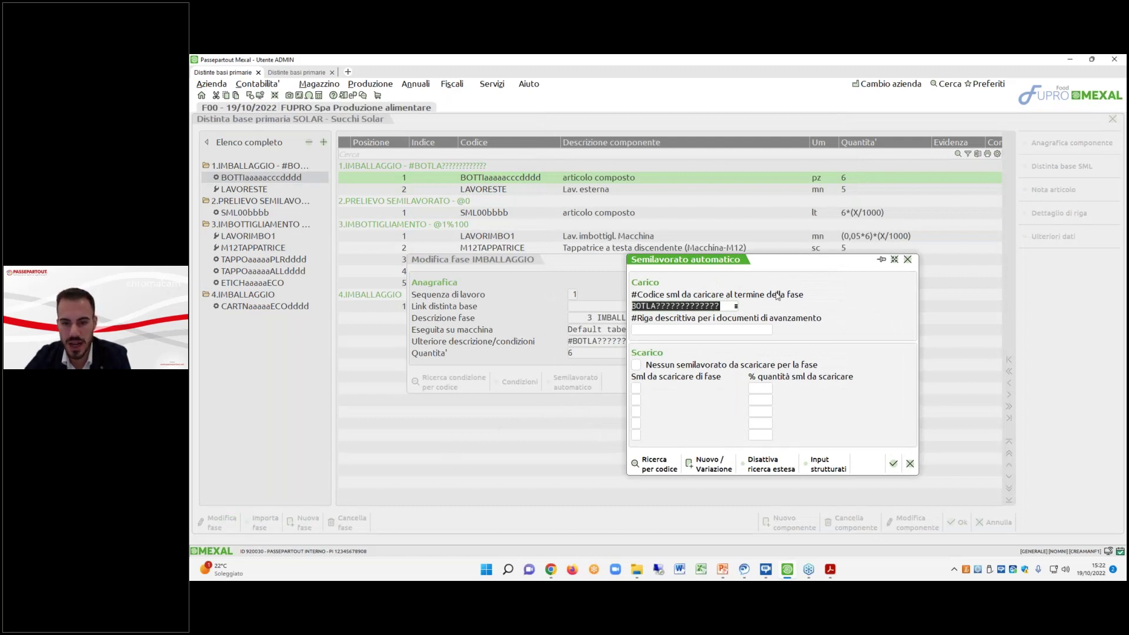
click(702, 302)
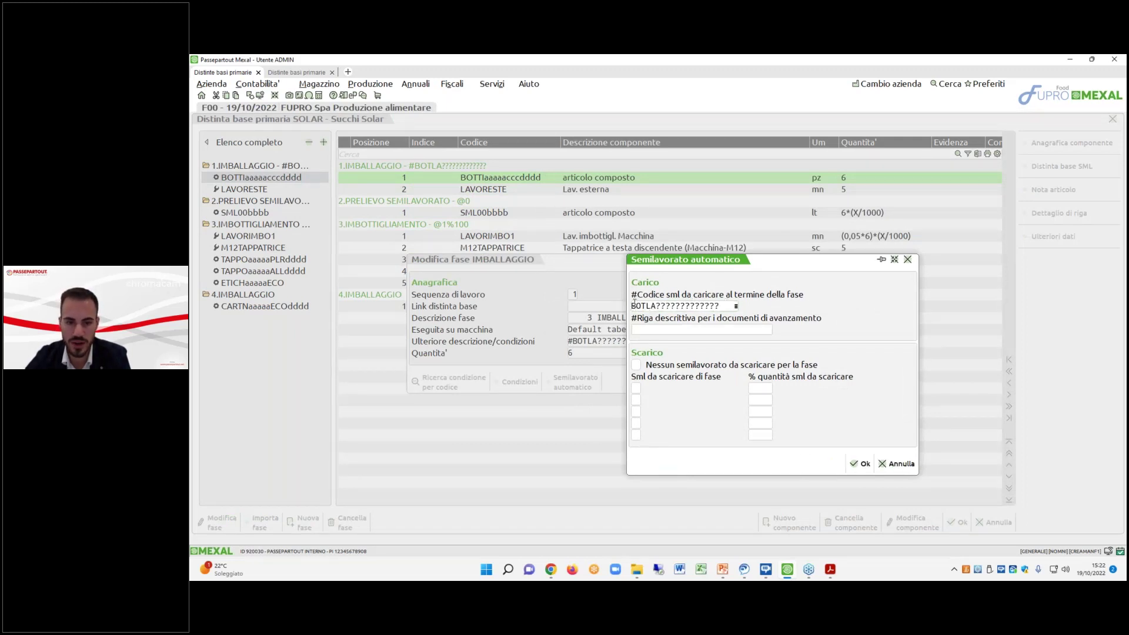
drag(633, 306, 656, 304)
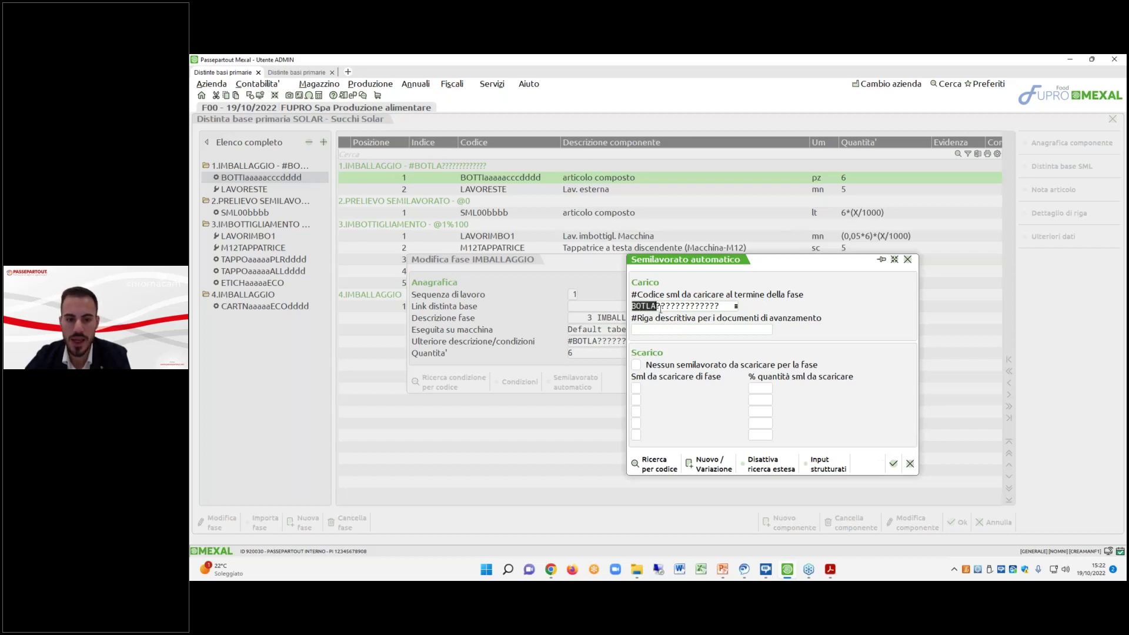
drag(656, 305, 716, 306)
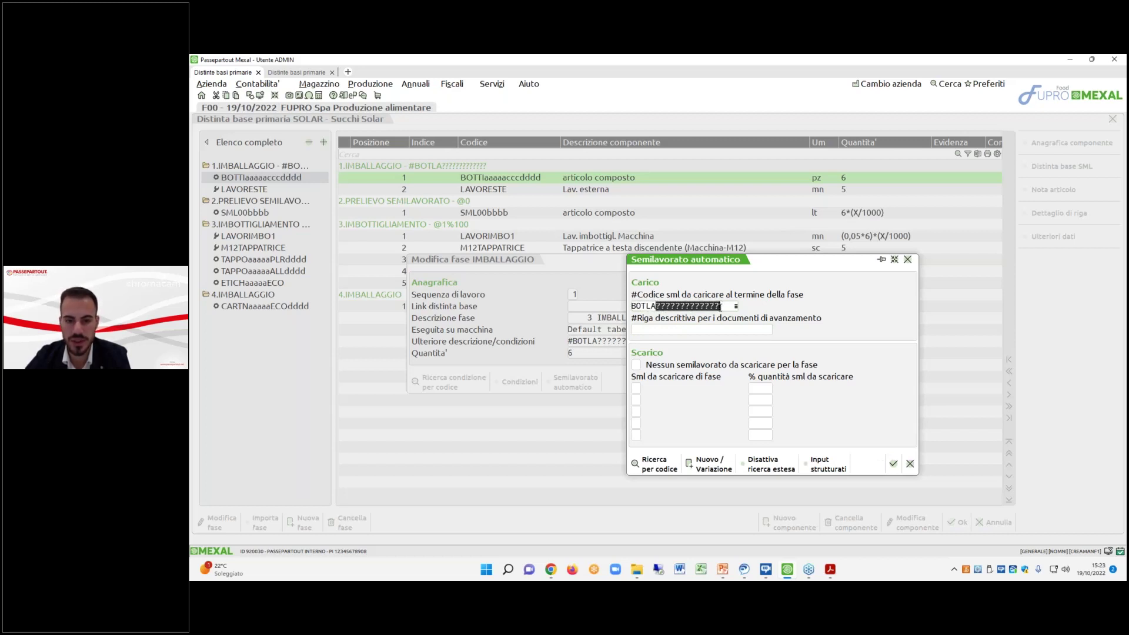
Examine the structure fields of the semi-finished code and the Marca choices, and leave the phase without changes.
click(811, 462)
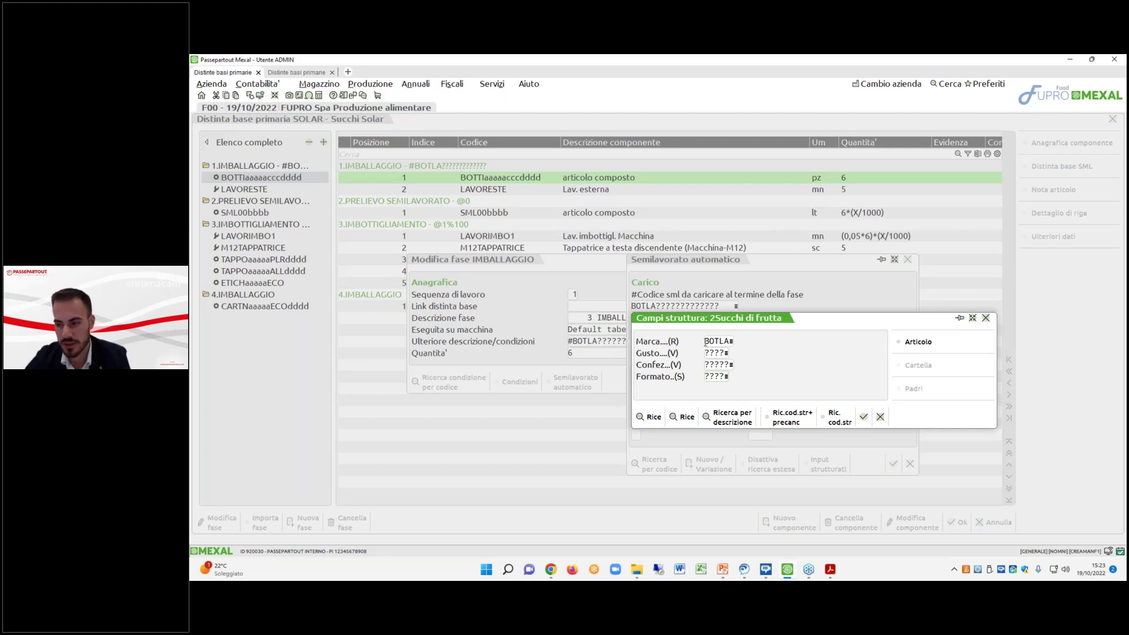
double_click(705, 341)
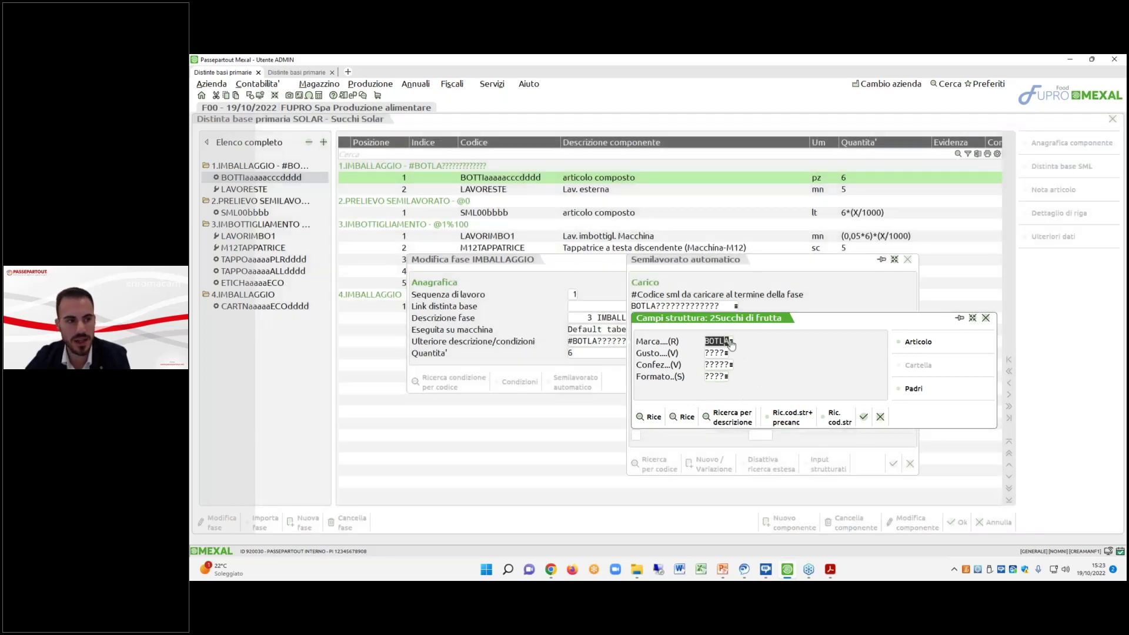
click(995, 522)
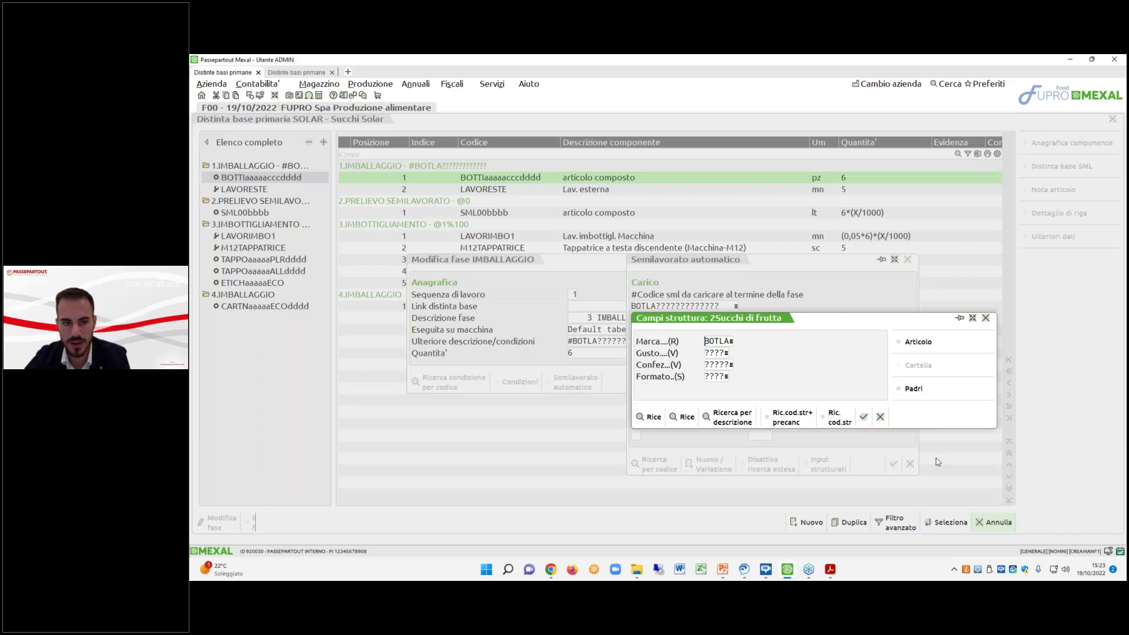
click(880, 416)
click(909, 463)
click(787, 387)
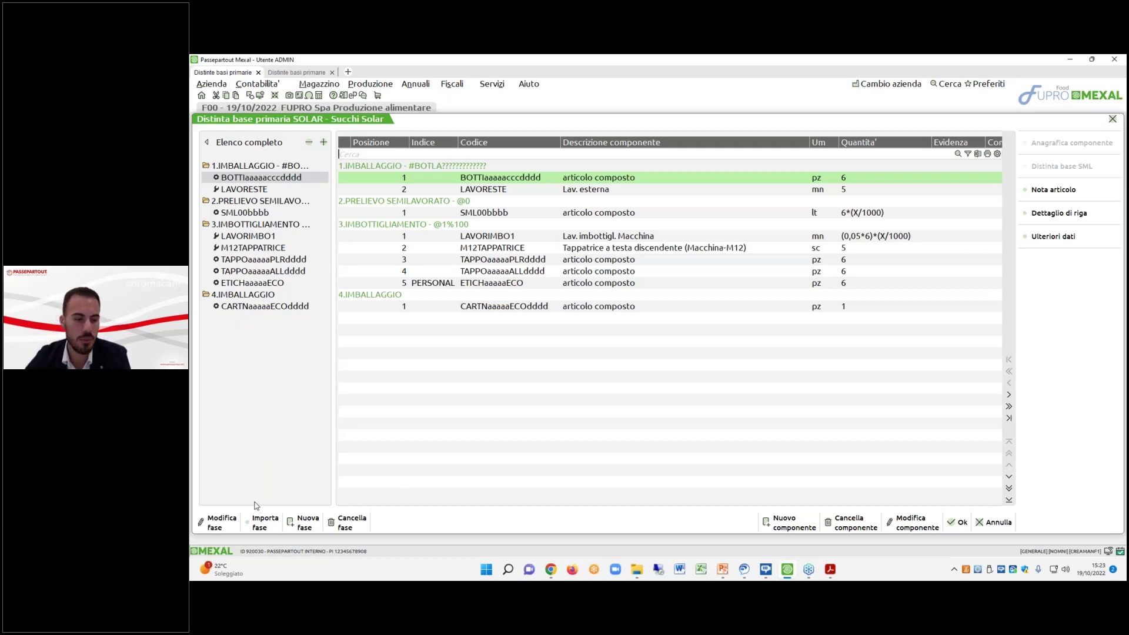
Open the work orders (Bolle di lavorazione) in a separate session and start a new work order.
click(348, 73)
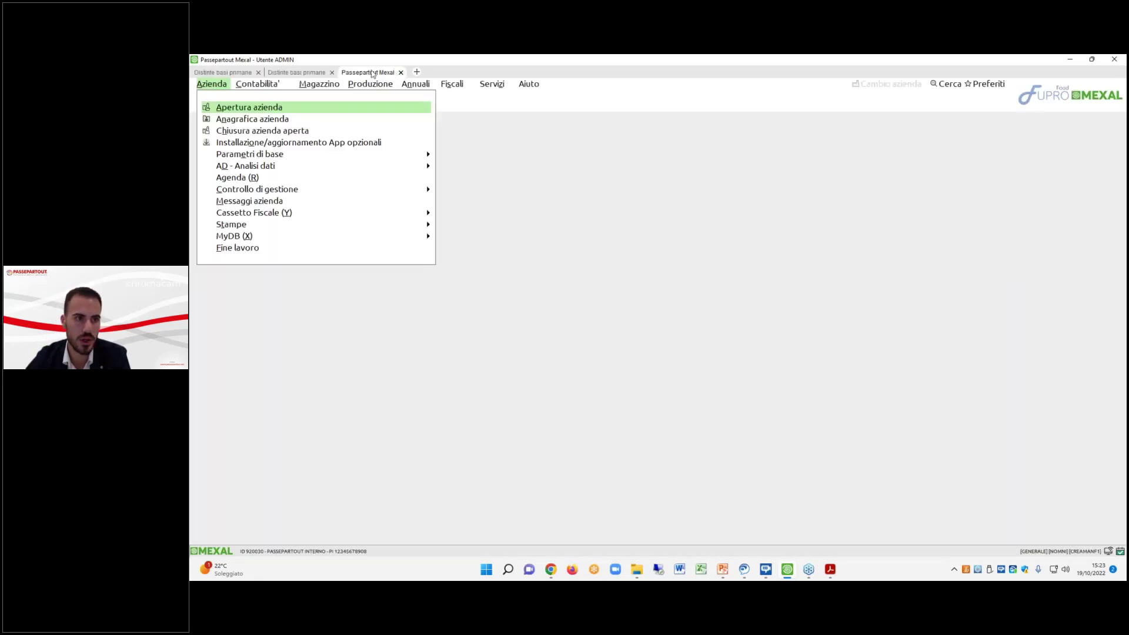
click(297, 72)
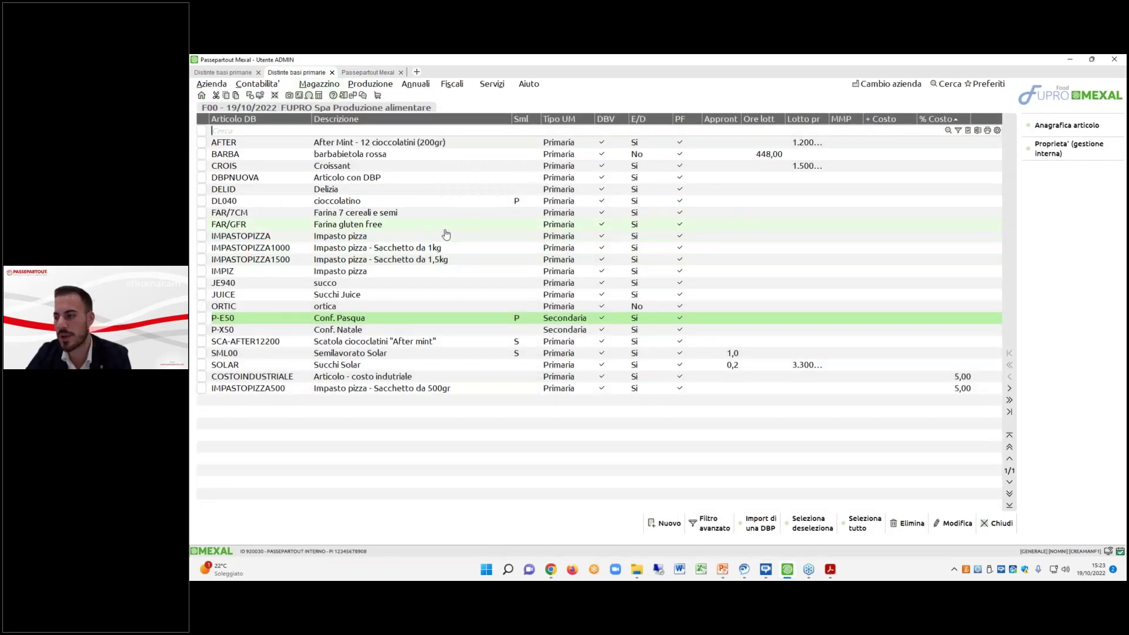
click(256, 69)
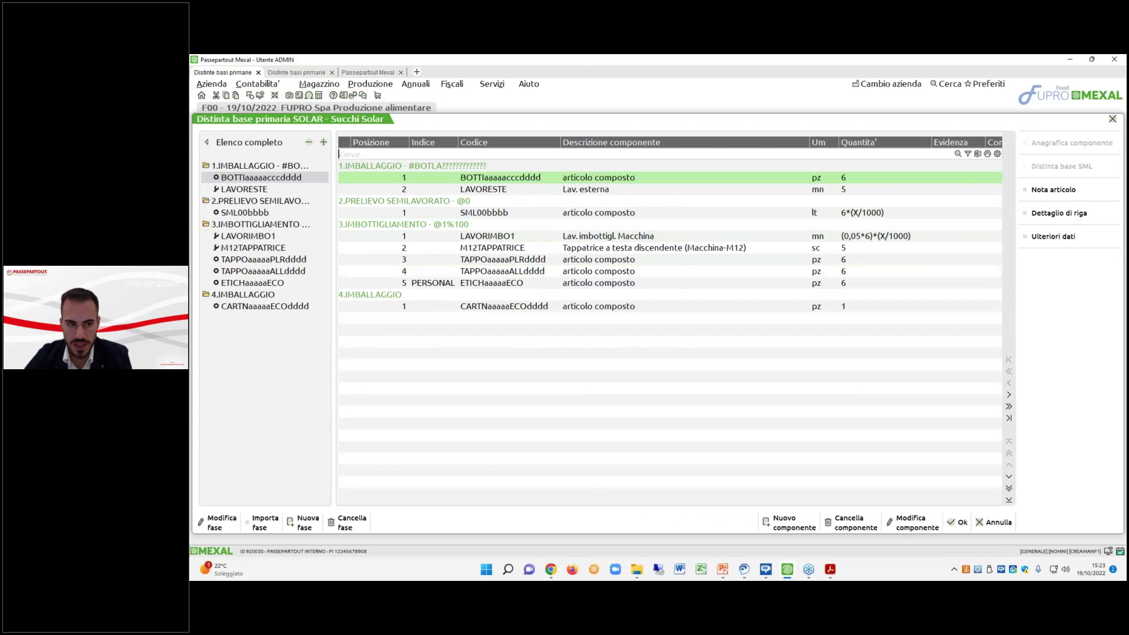
click(296, 72)
click(367, 72)
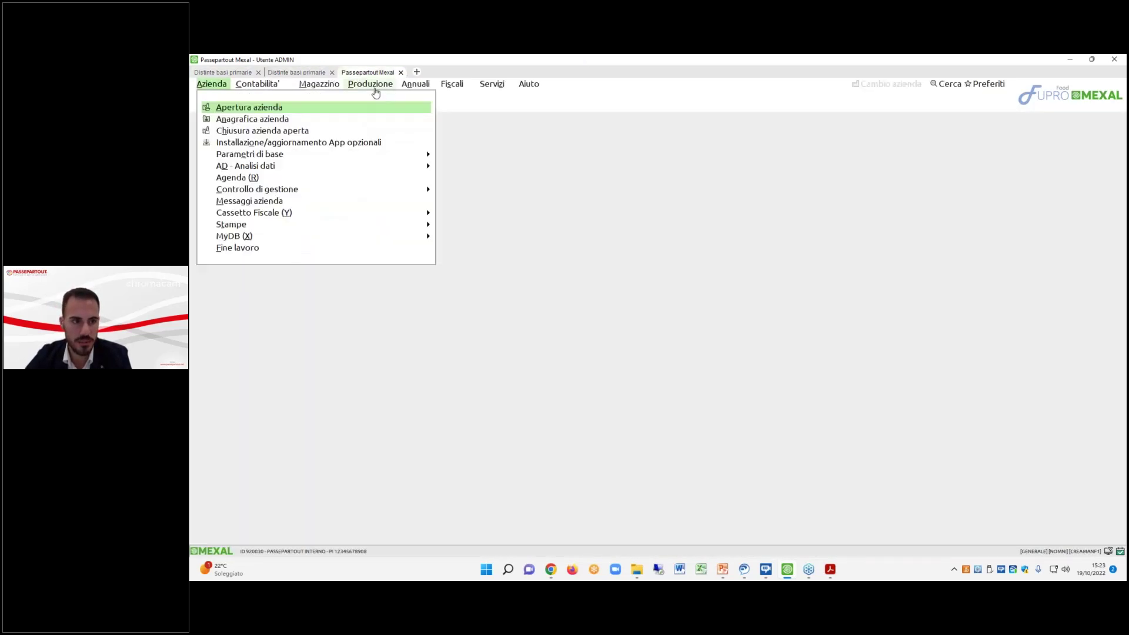
click(374, 86)
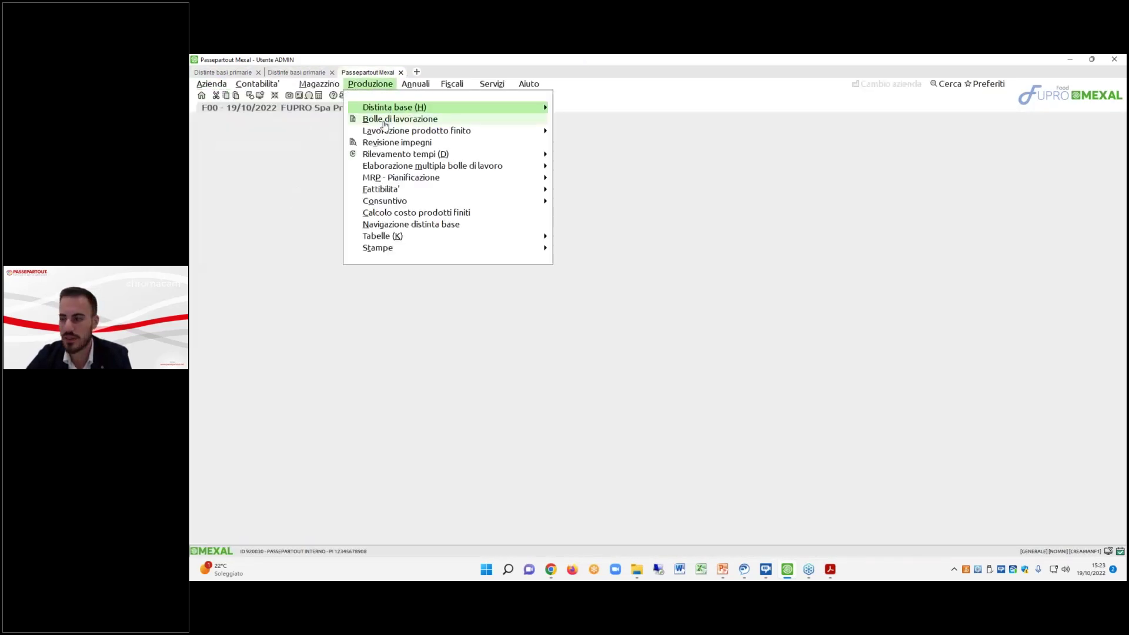
click(385, 120)
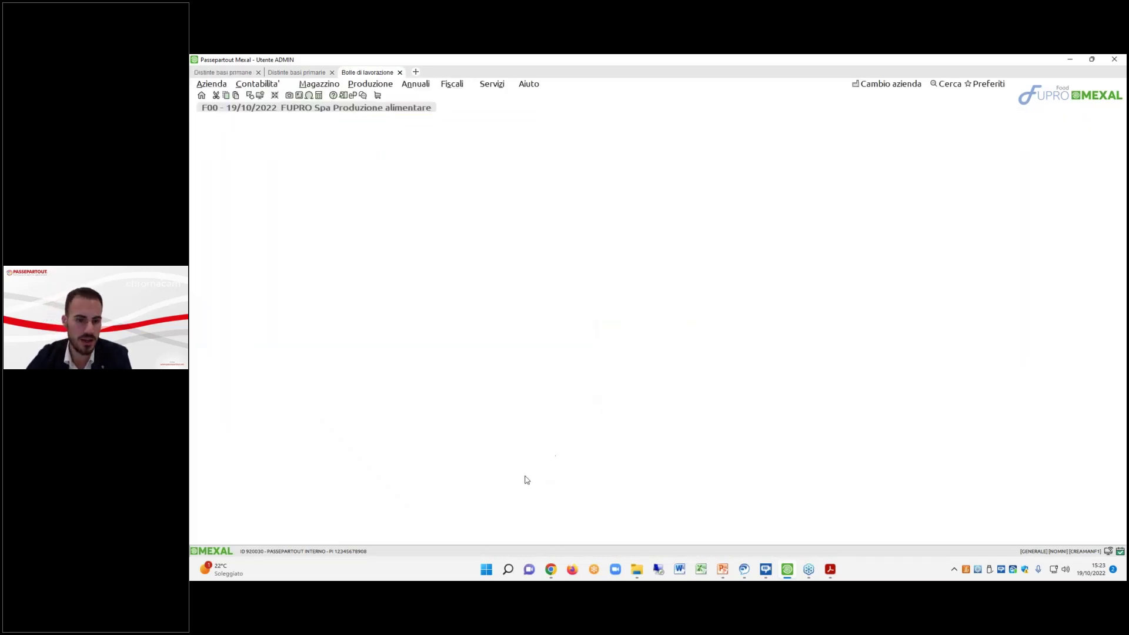
click(628, 523)
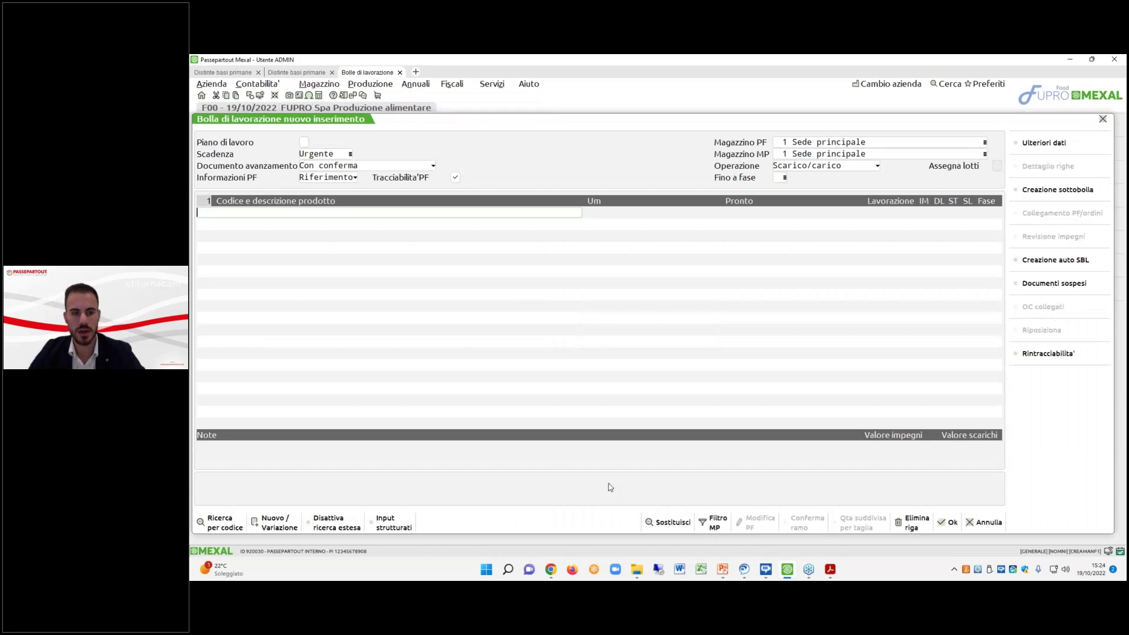
Enter the work order's product as a structured code with Marca SOLAR, Gusto PESC, Confez. VETRO and Formato 200.
text(SOLA)
text(R)
key(Return)
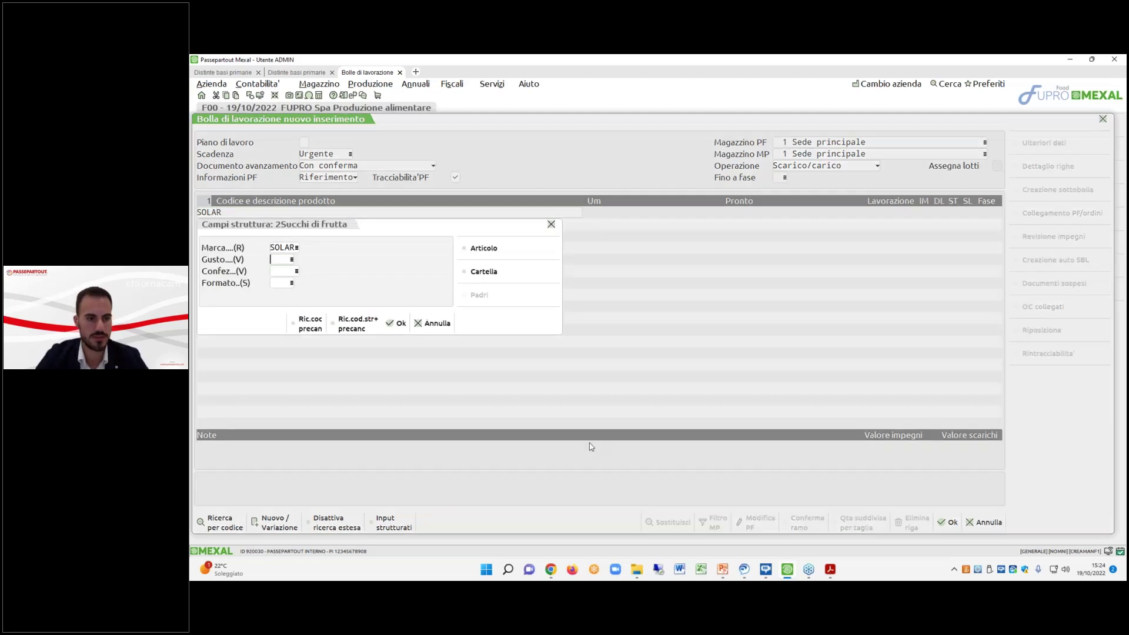
double_click(360, 297)
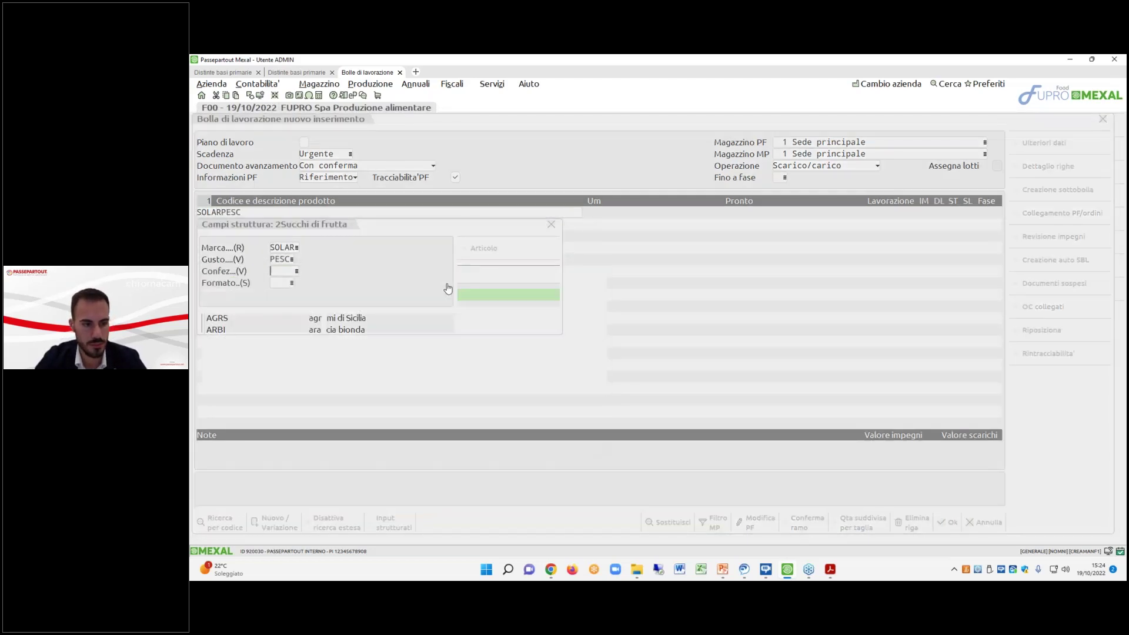
click(483, 271)
double_click(360, 306)
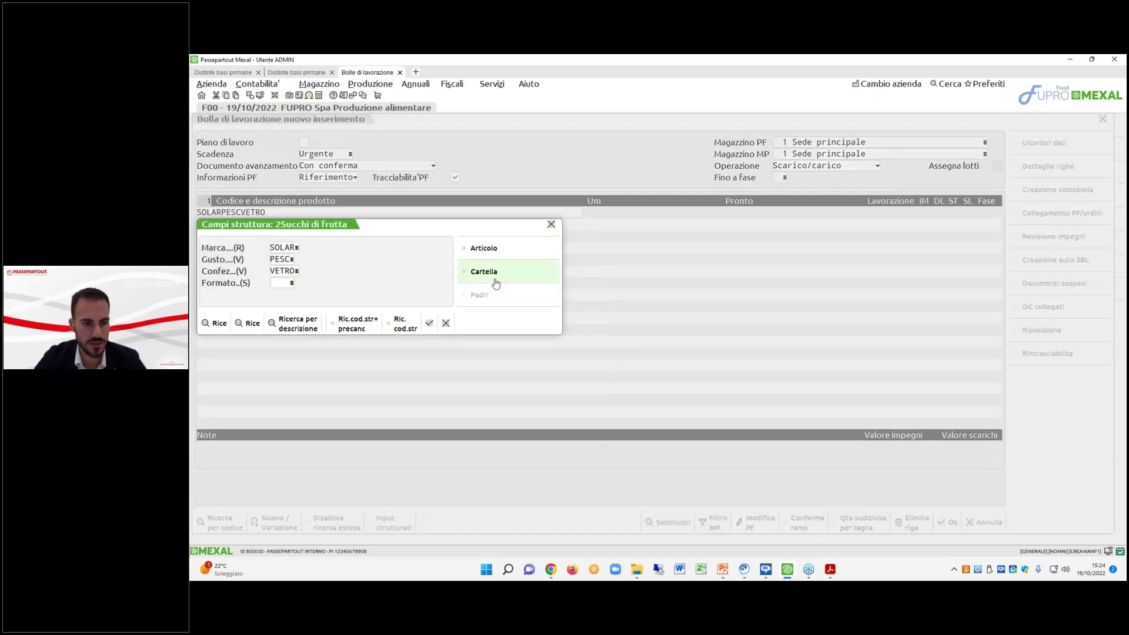
click(483, 271)
double_click(365, 317)
click(429, 323)
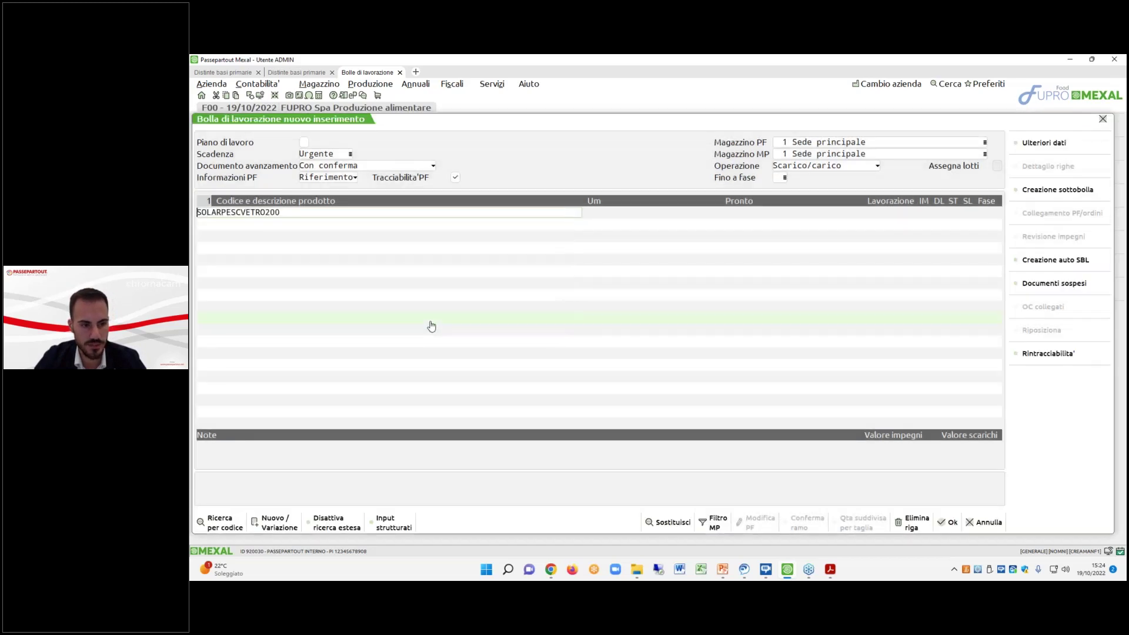
Set the quantity of SOLARPESCVETRO200 to 1 and save the new work order.
key(Return)
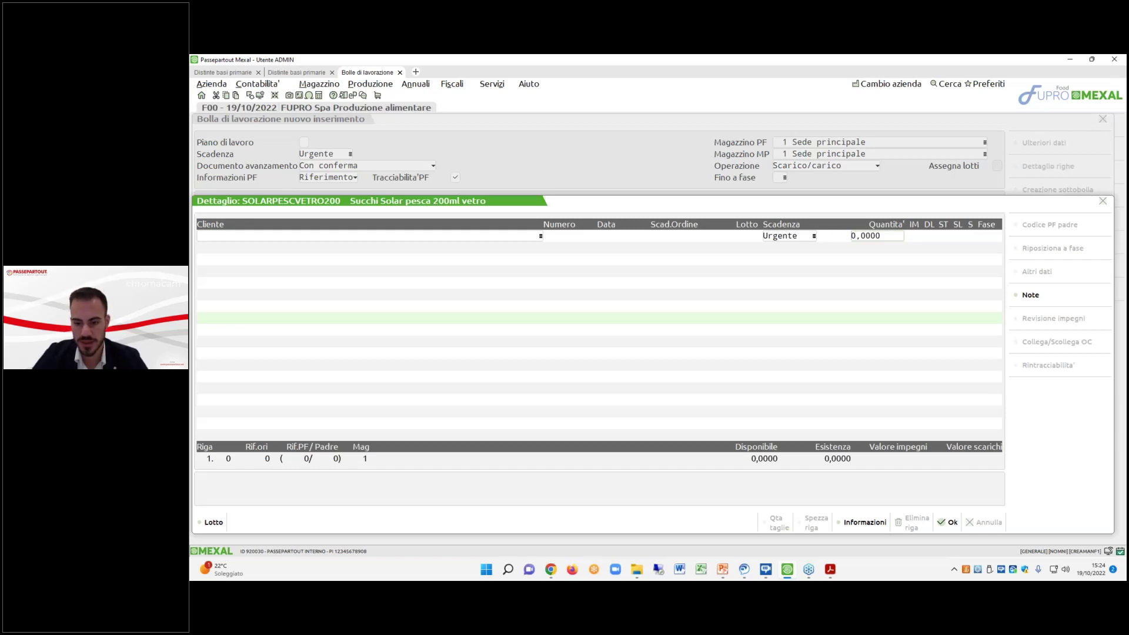
text(1)
key(Return)
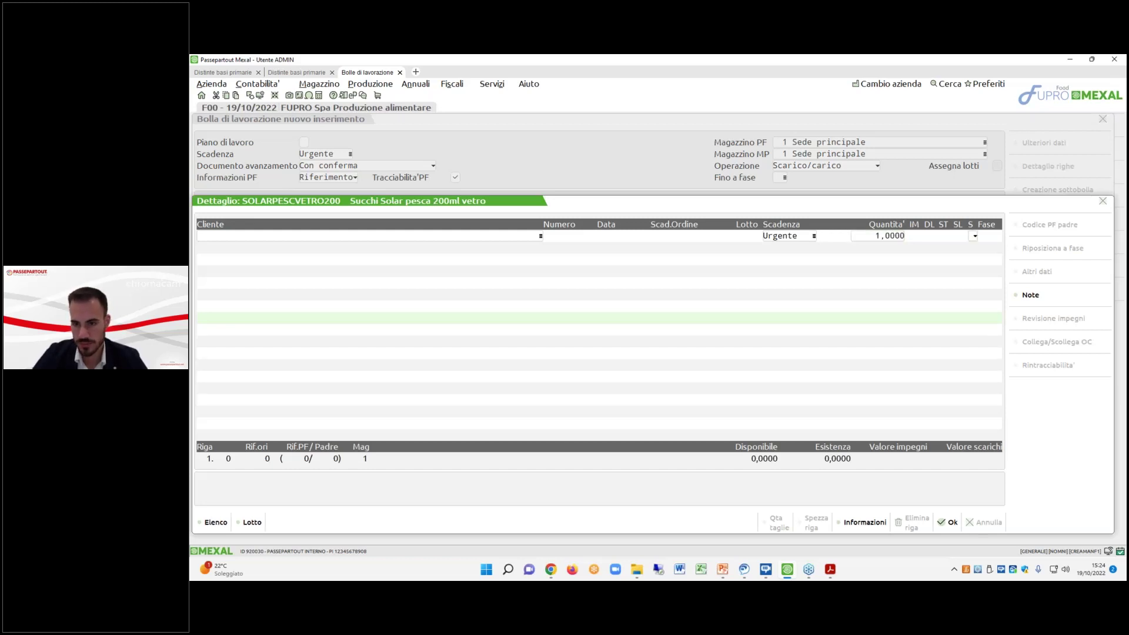
click(947, 522)
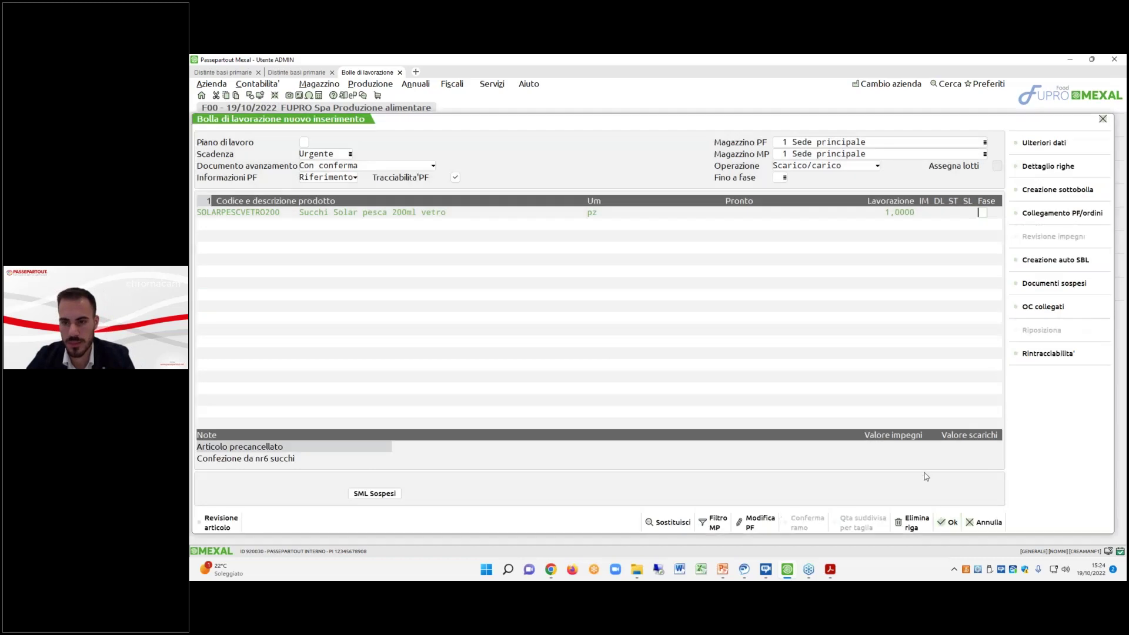
click(945, 522)
key(Return)
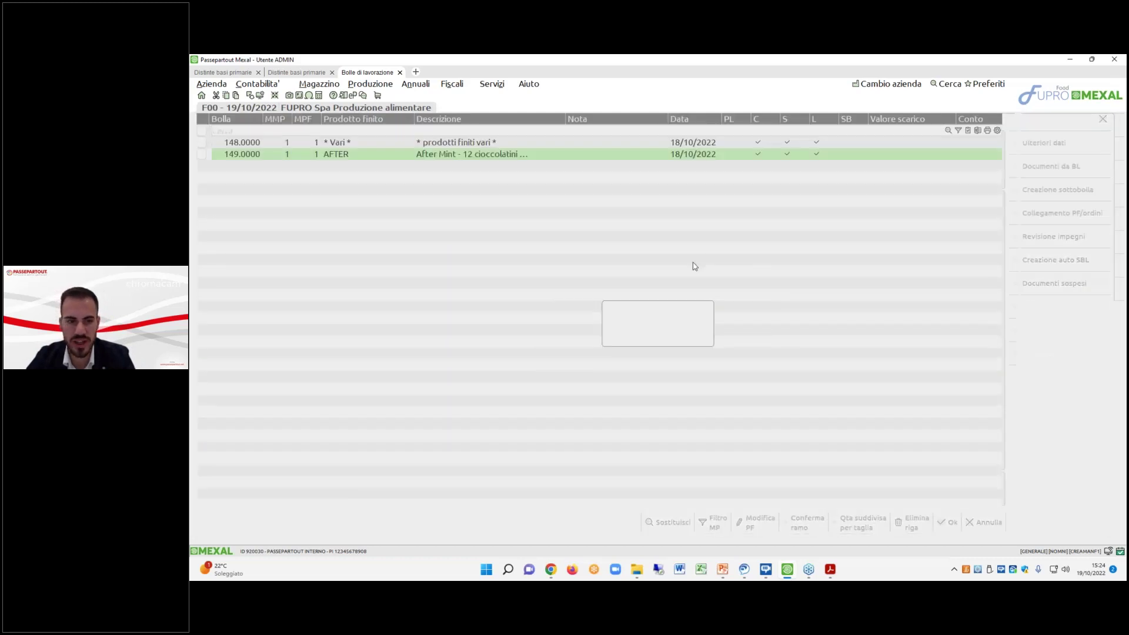
Reopen the SOLARPESCVETRO200 work order and advance it to phase 1 to generate the component discharge document.
double_click(585, 143)
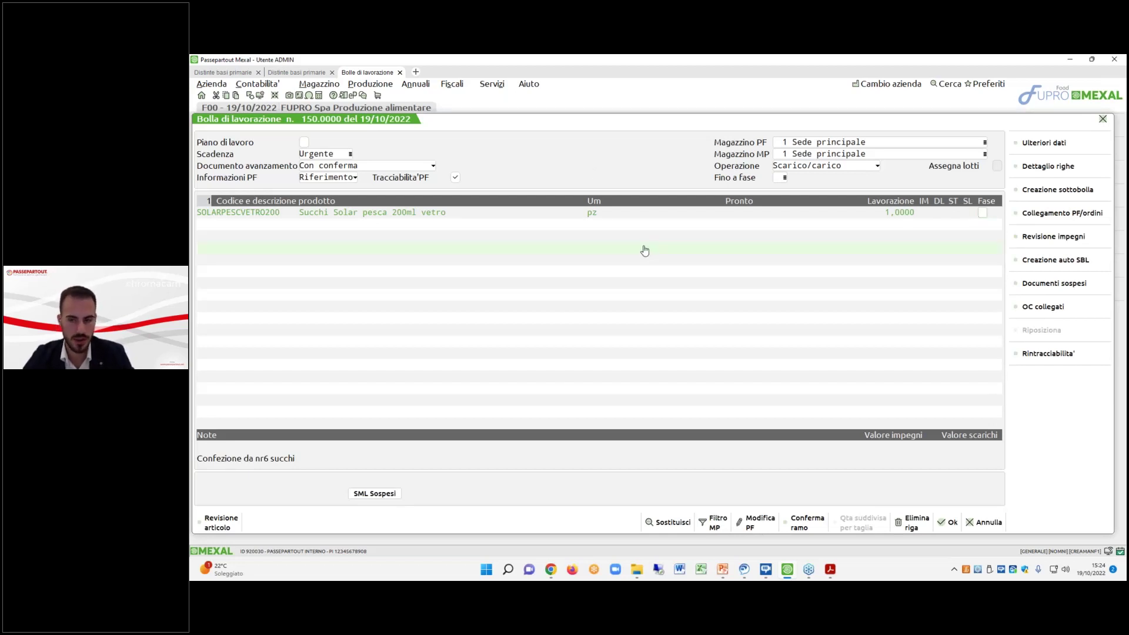
click(813, 415)
click(948, 522)
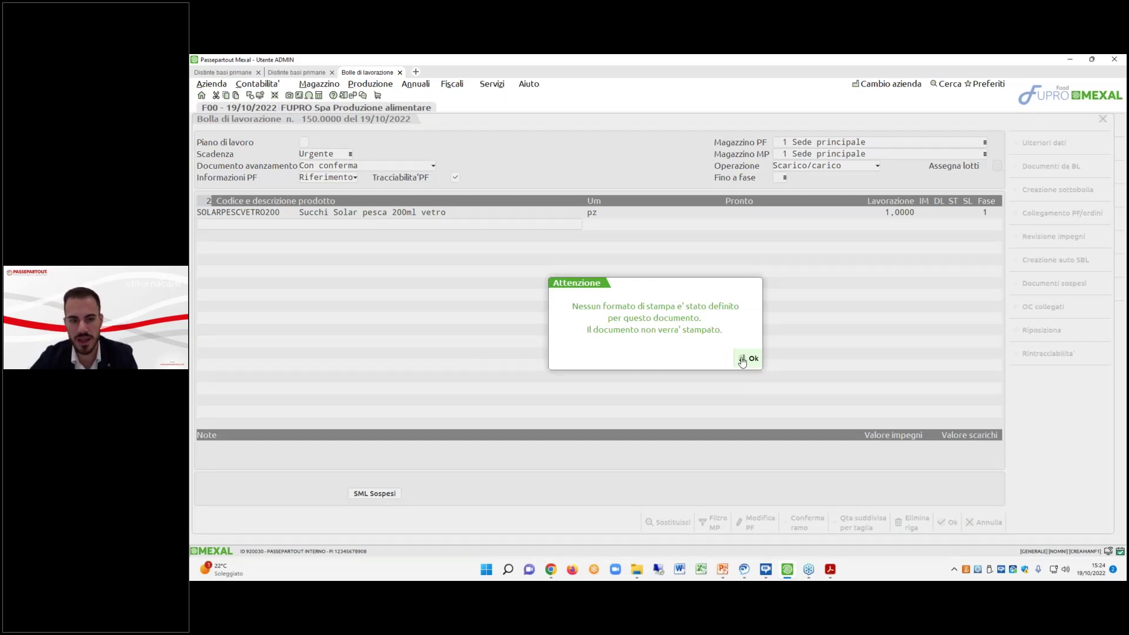
click(742, 361)
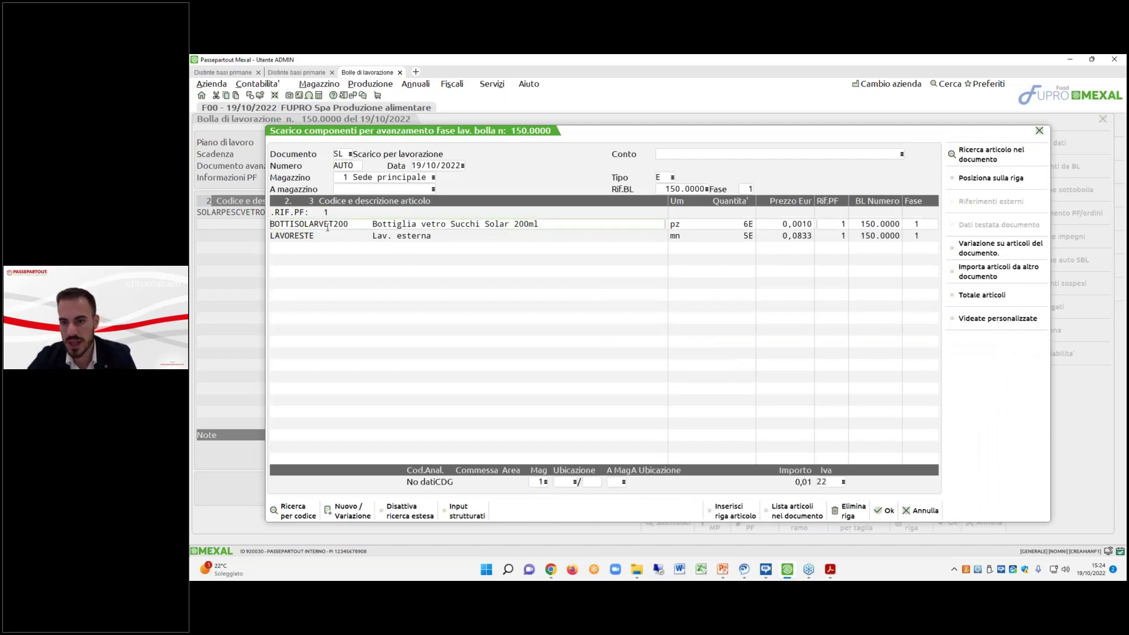
Compare the bottle and external processing components in the discharge document with the phase 1 components of the SOLAR bill.
drag(283, 225, 355, 224)
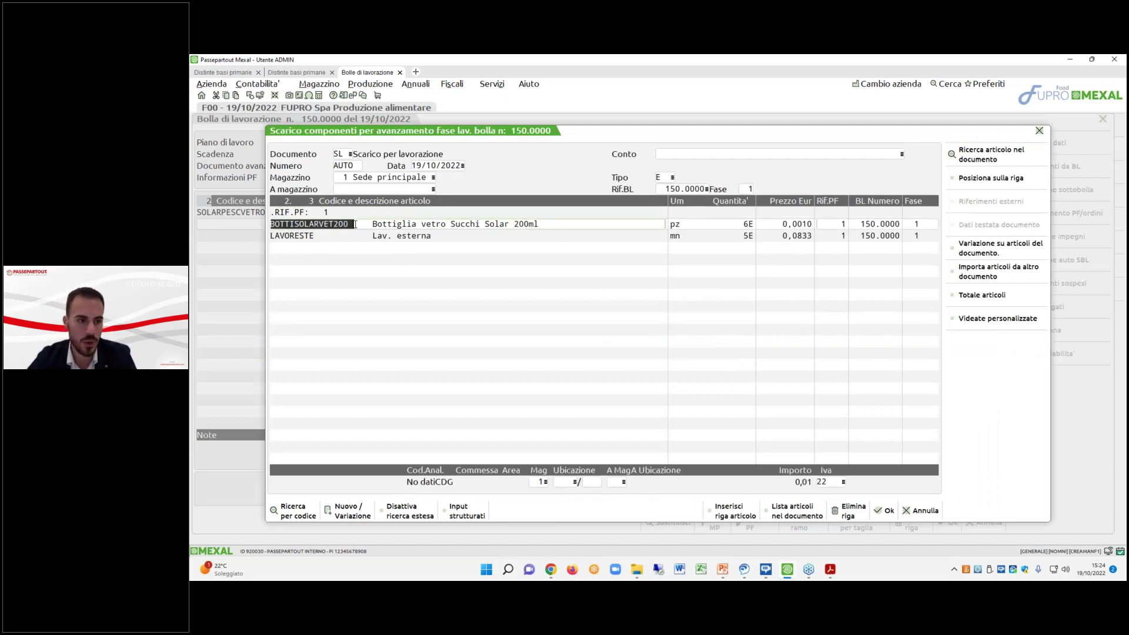
click(296, 72)
click(222, 72)
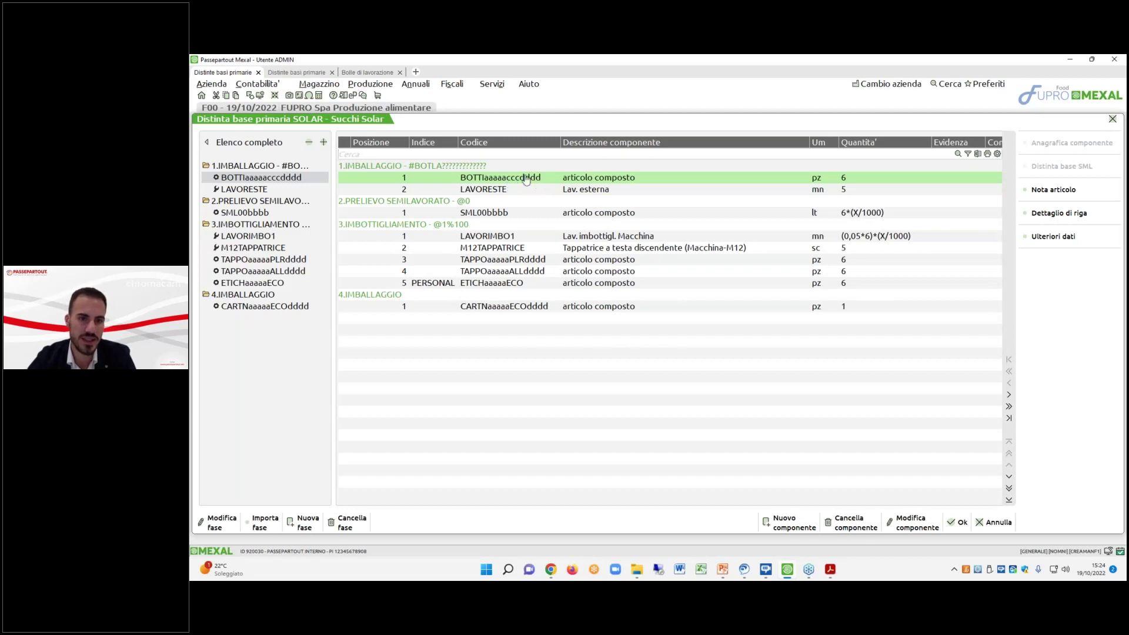
click(364, 73)
click(318, 241)
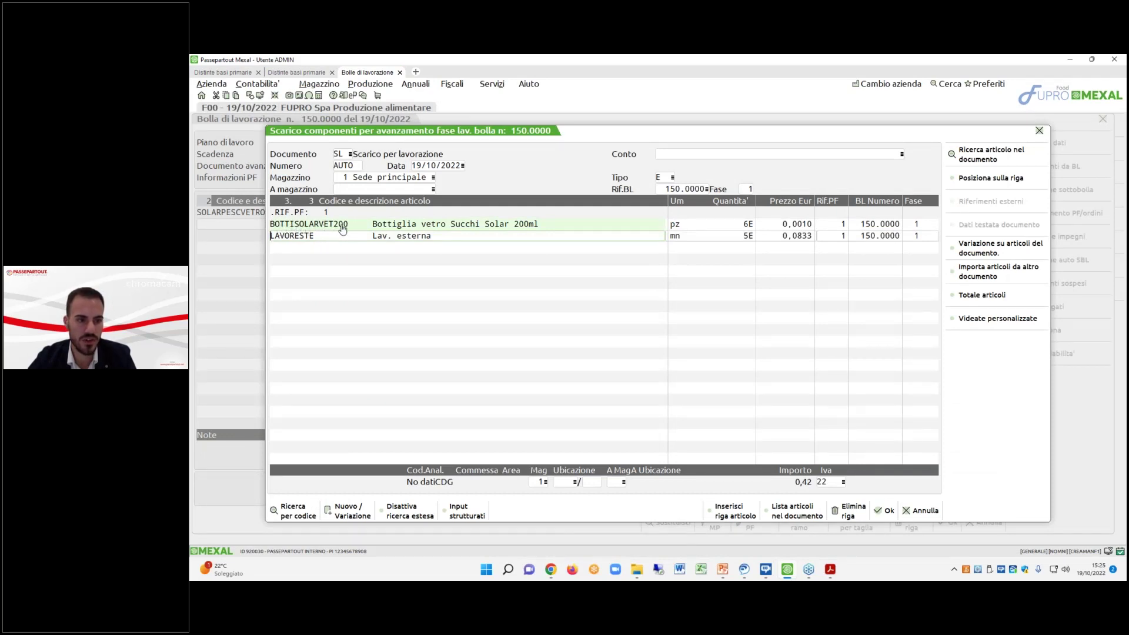
click(249, 74)
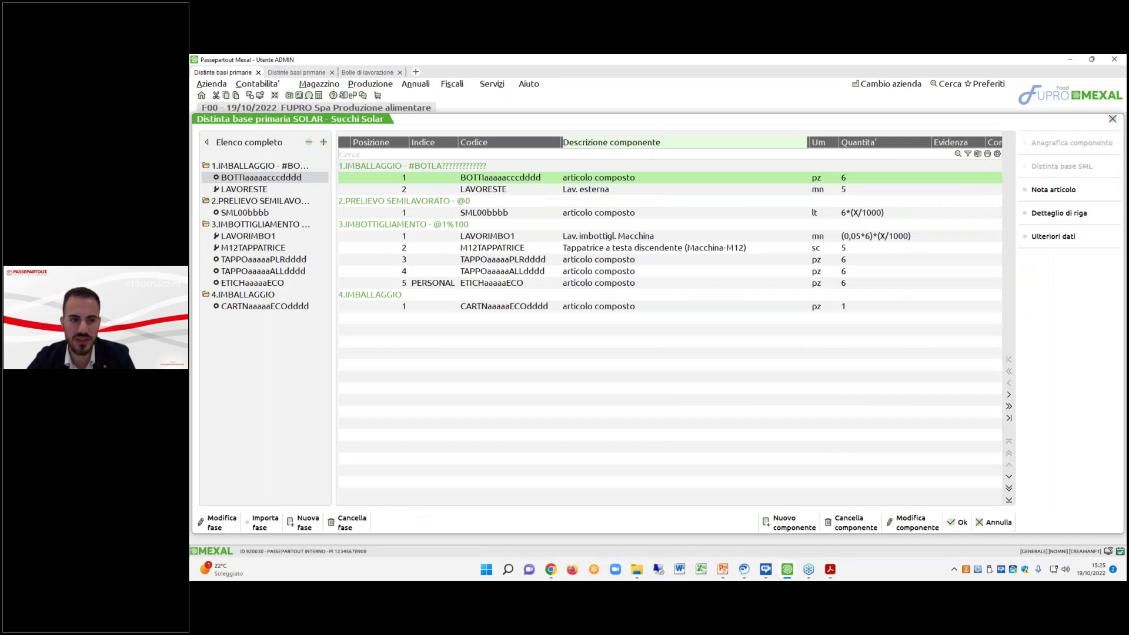
click(367, 73)
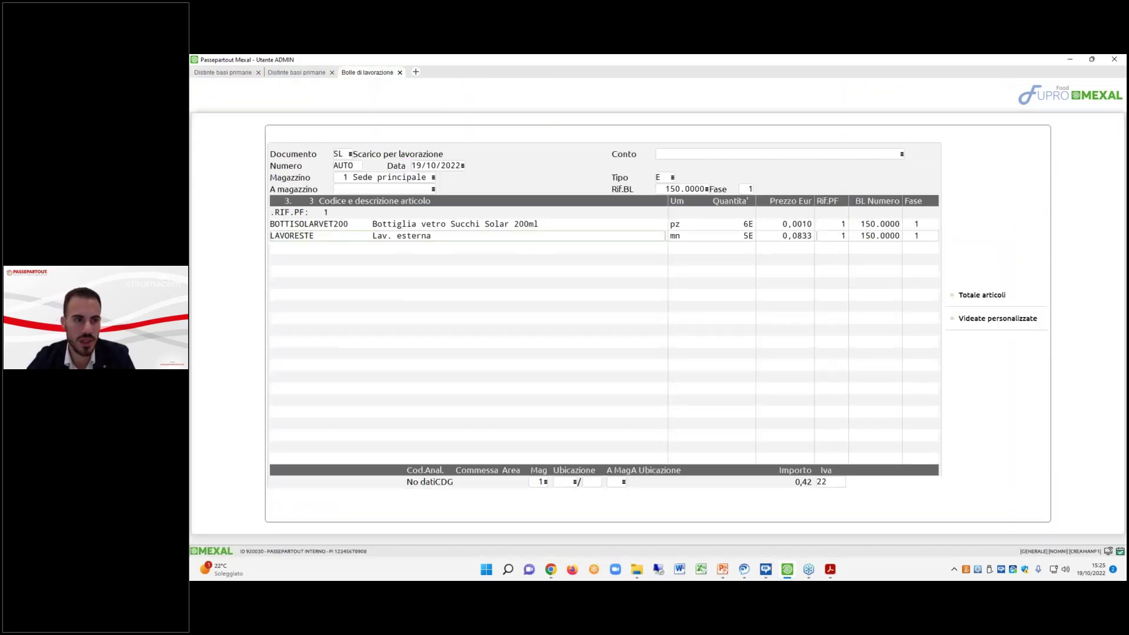
Save the phase 1 component discharge document and generate the loading document for the semi-finished product.
click(881, 507)
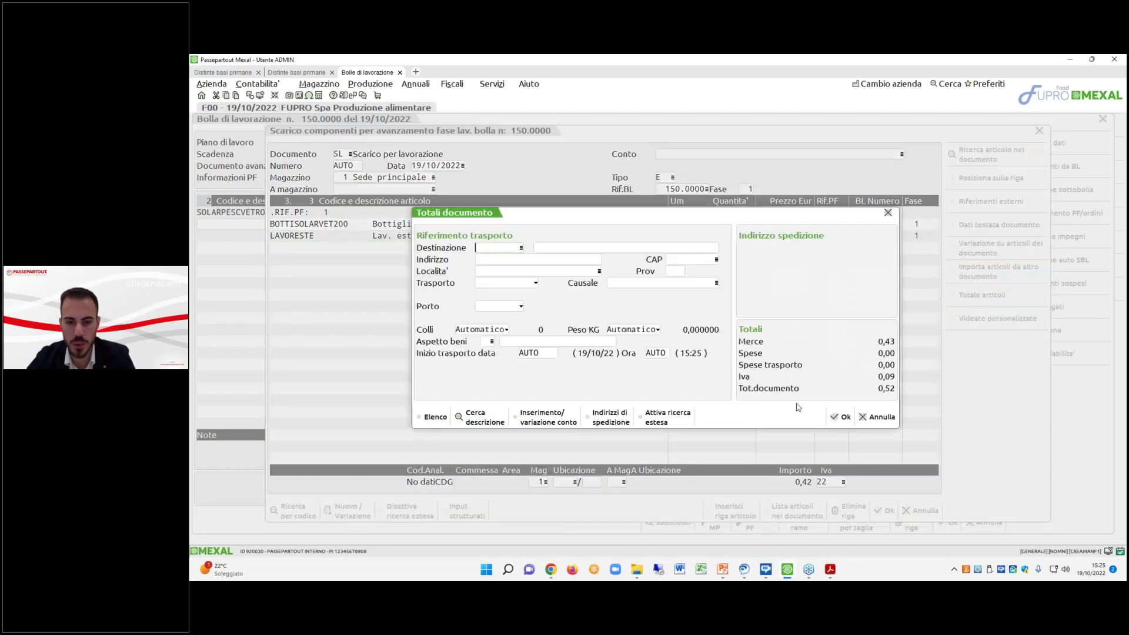
click(835, 416)
click(731, 360)
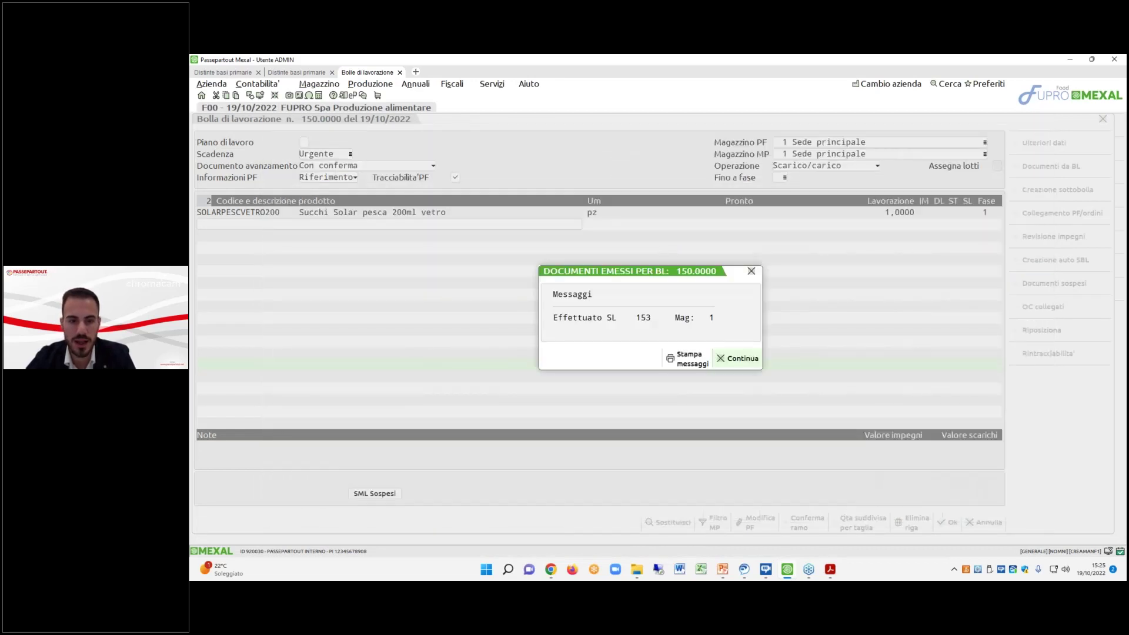
click(736, 357)
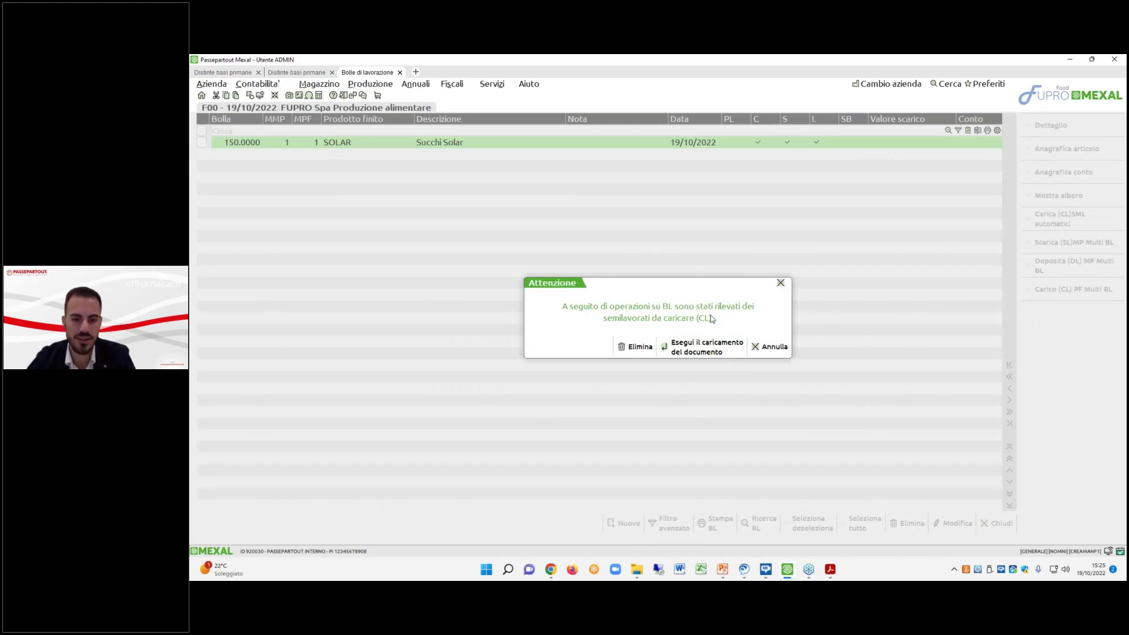
click(675, 355)
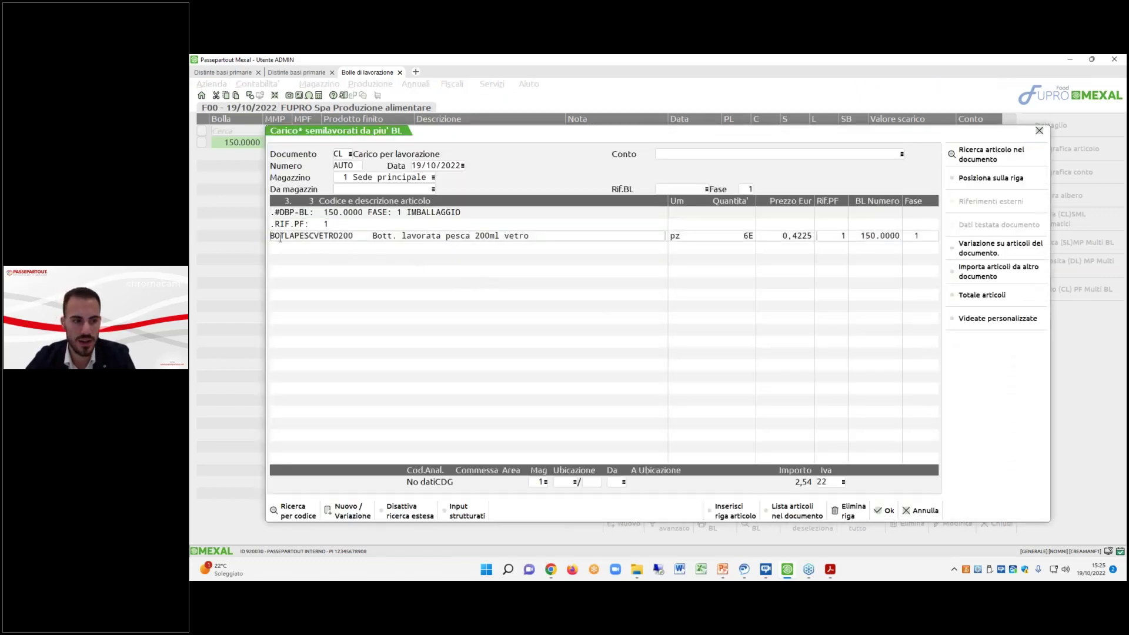
Examine the BOTLA prefix and the PESCVETRO200 part of the semi-finished code against phase 1 of the SOLAR bill.
drag(276, 235, 297, 236)
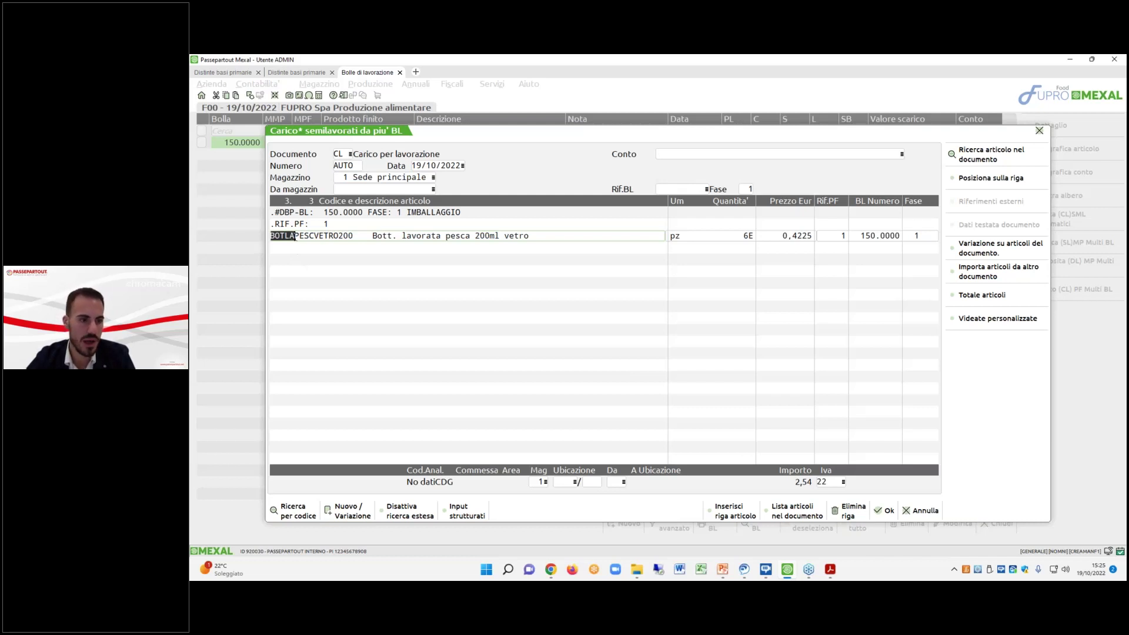
click(296, 237)
drag(298, 235, 351, 235)
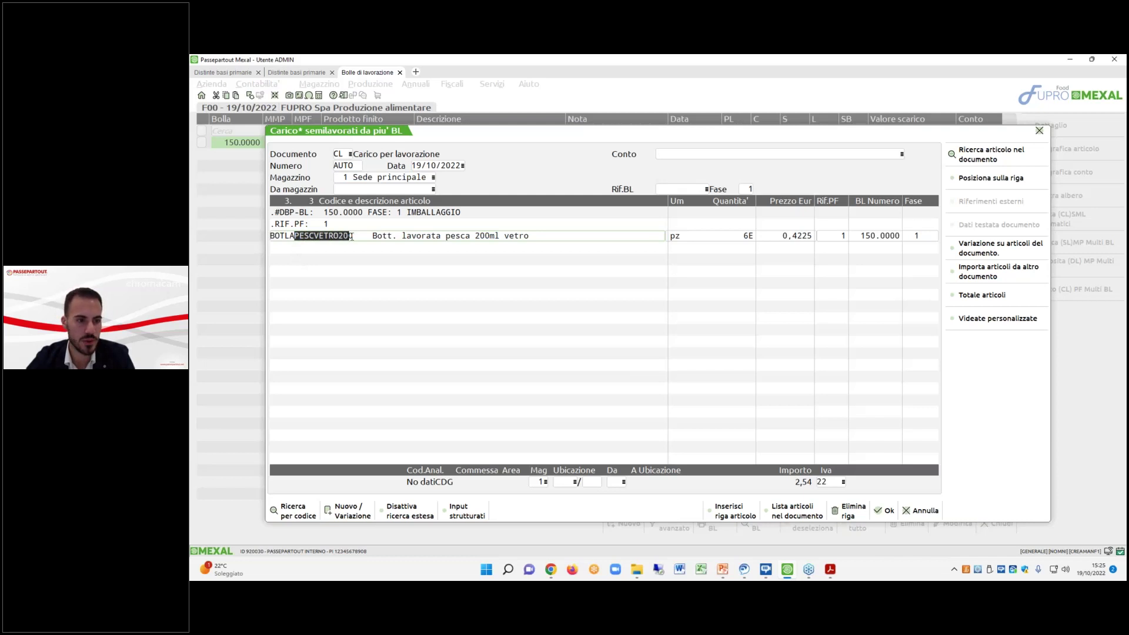
click(230, 73)
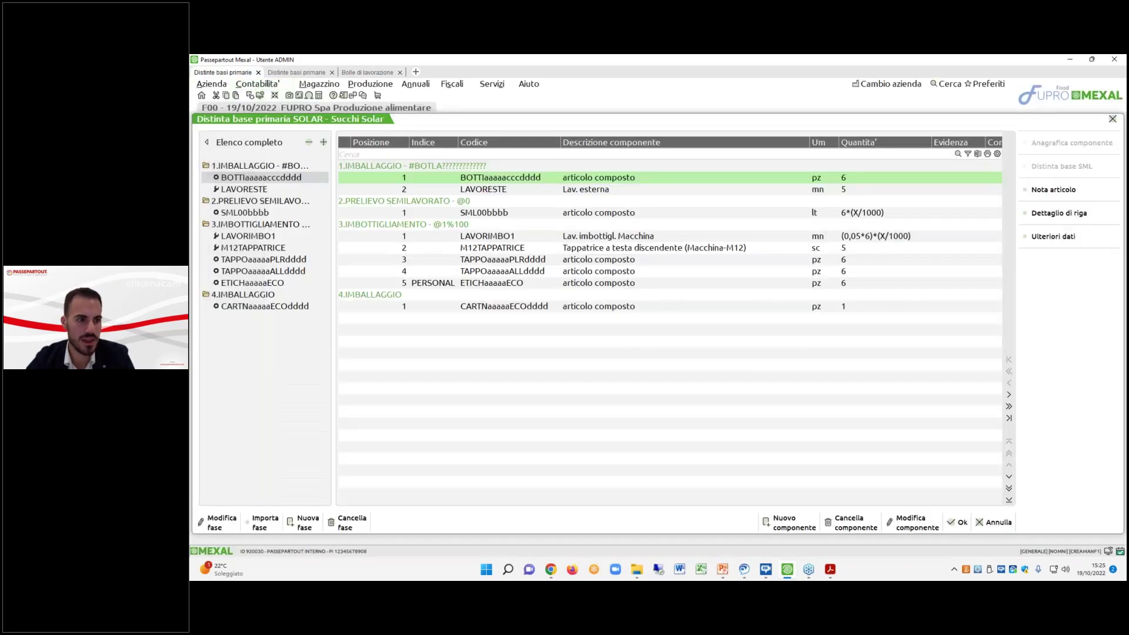
click(361, 73)
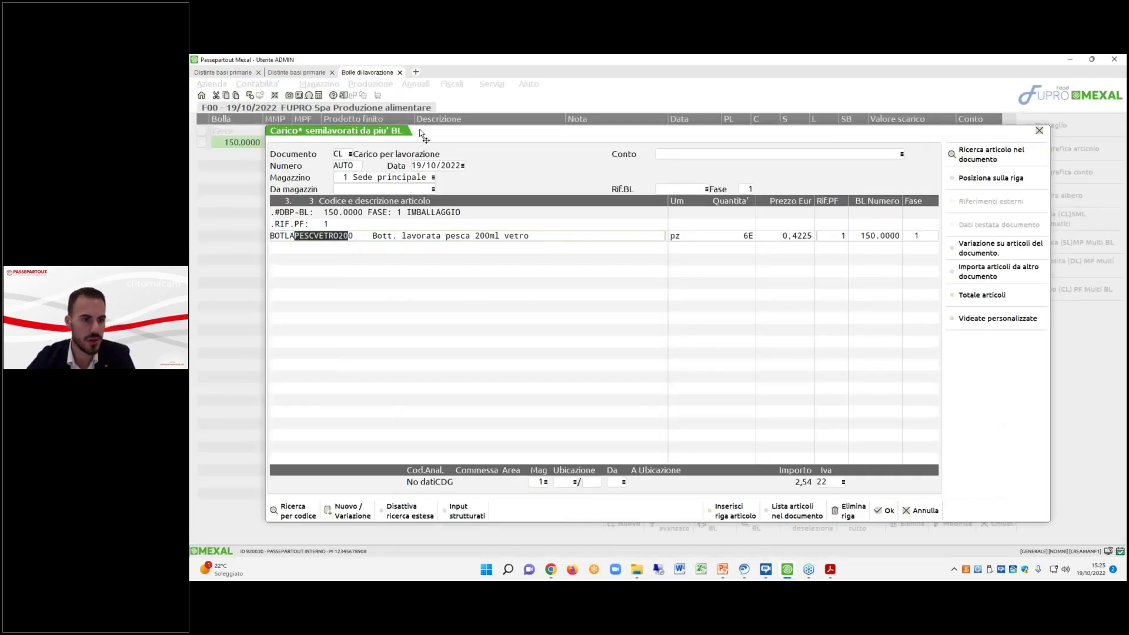
click(306, 72)
click(223, 72)
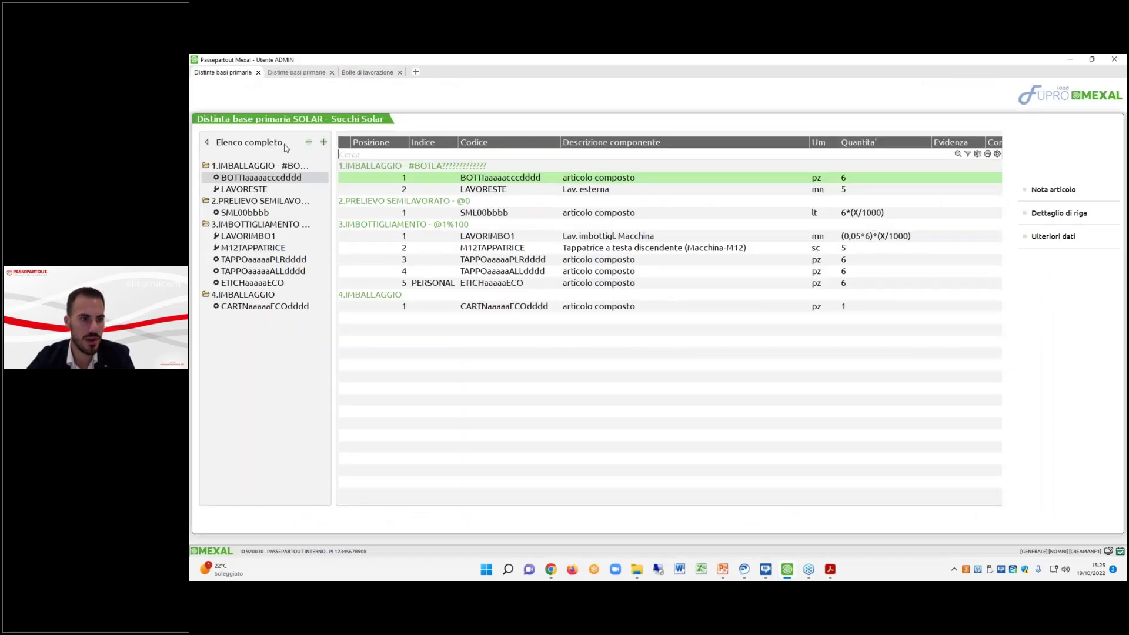
Inspect the structured fields of the automatic semi-finished code set on the phase 1 IMBALLAGGIO of the SOLAR bill.
click(213, 523)
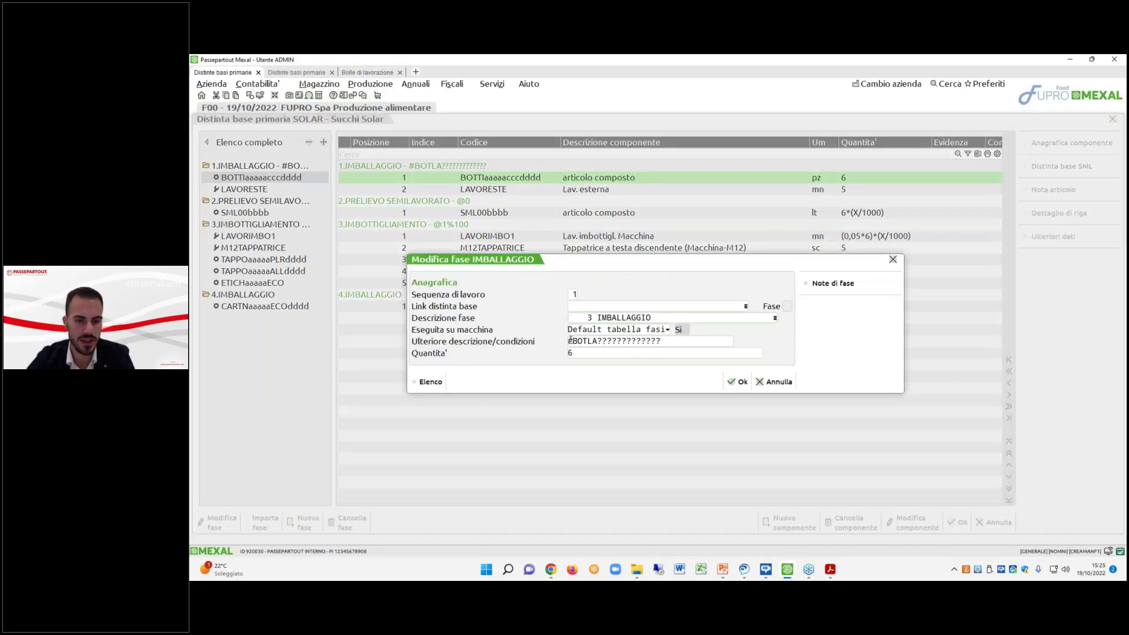
click(572, 381)
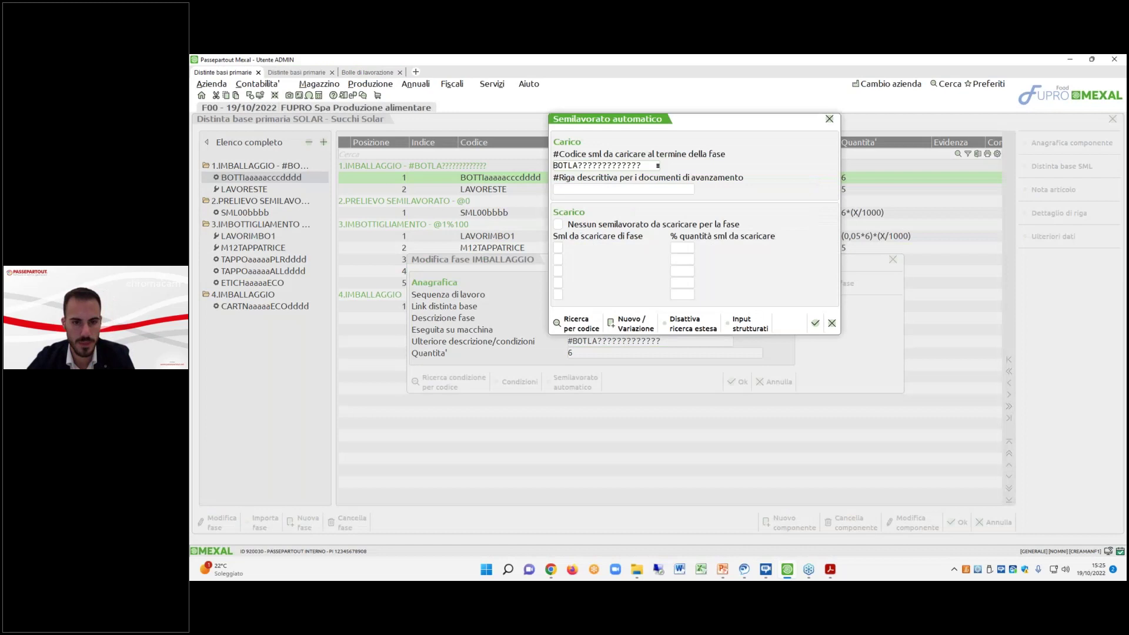
click(741, 323)
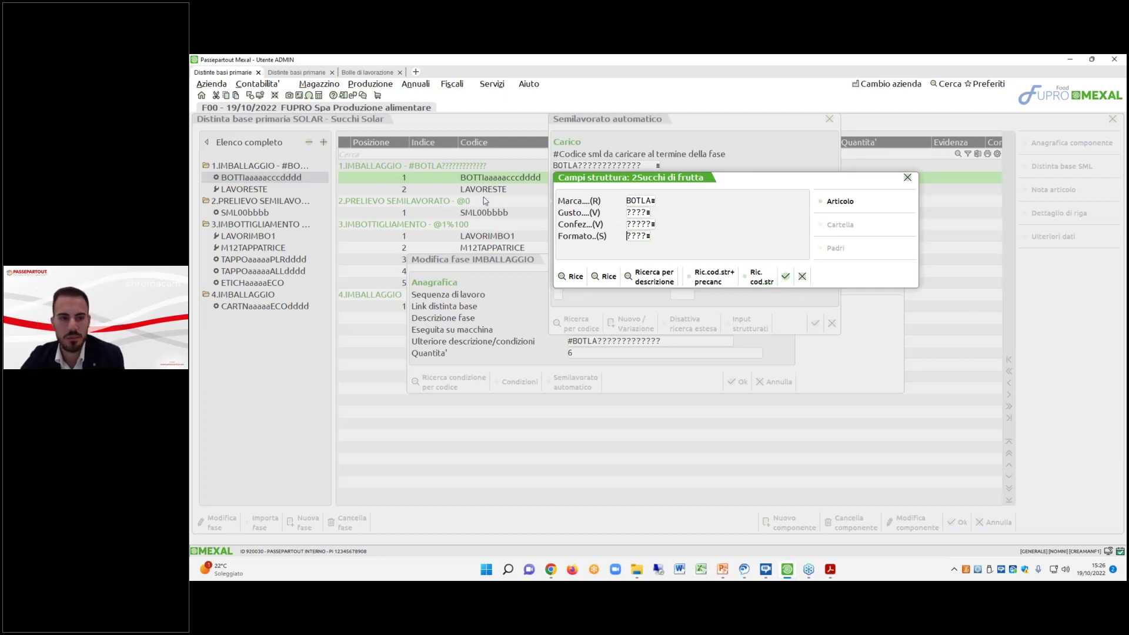
click(787, 285)
click(815, 323)
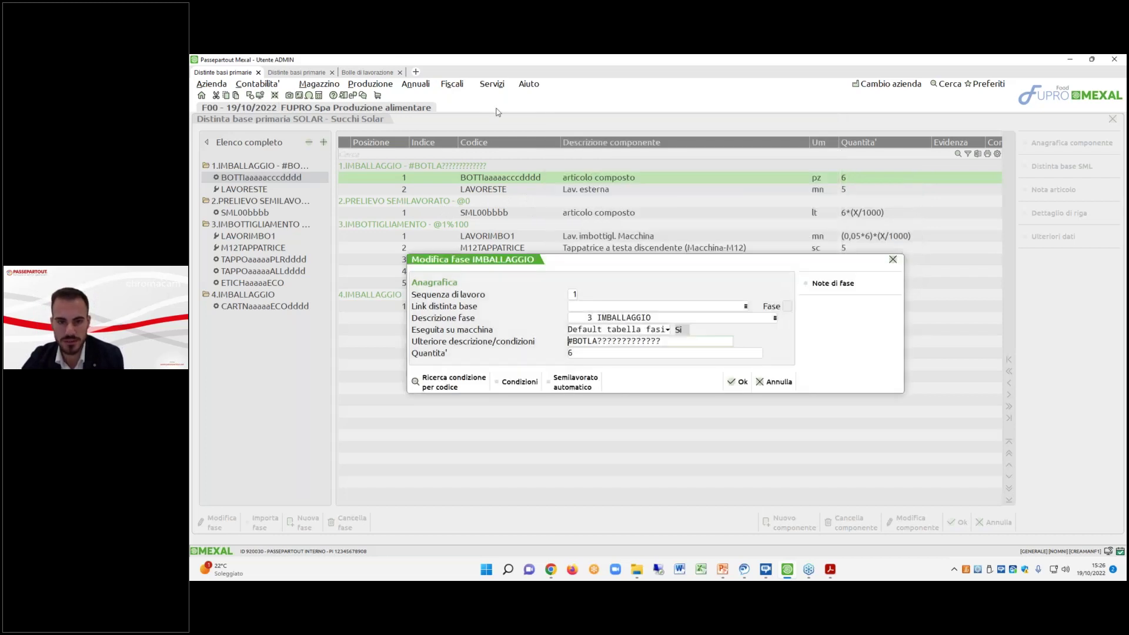
Compare the semi-finished quantity in the loading document with the quantity field of phase 1 IMBALLAGGIO.
click(380, 73)
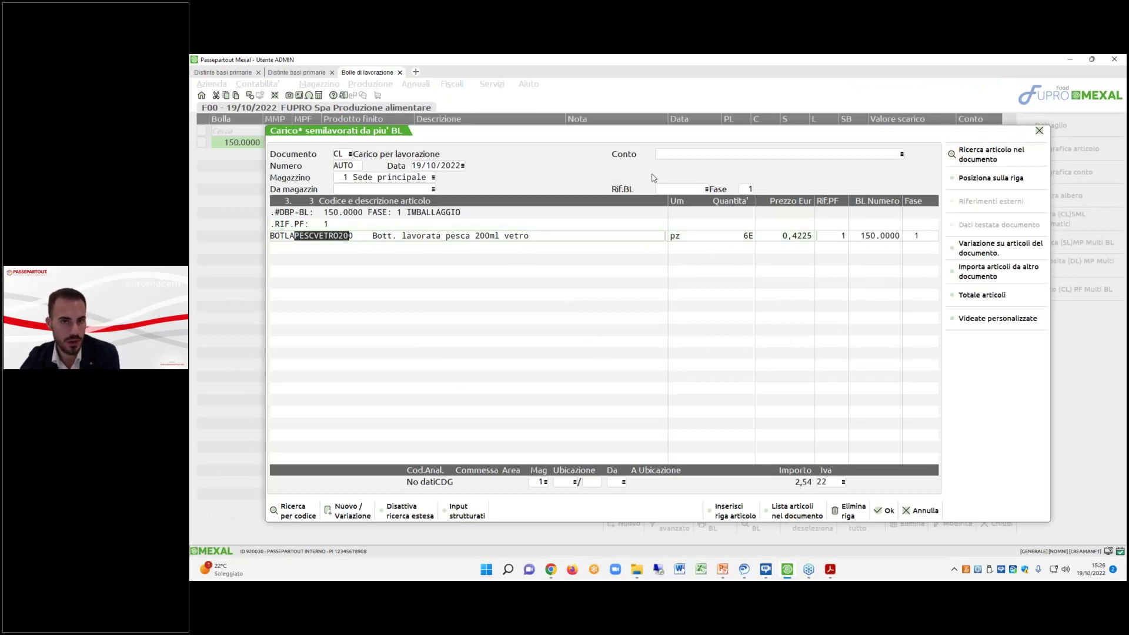
click(238, 72)
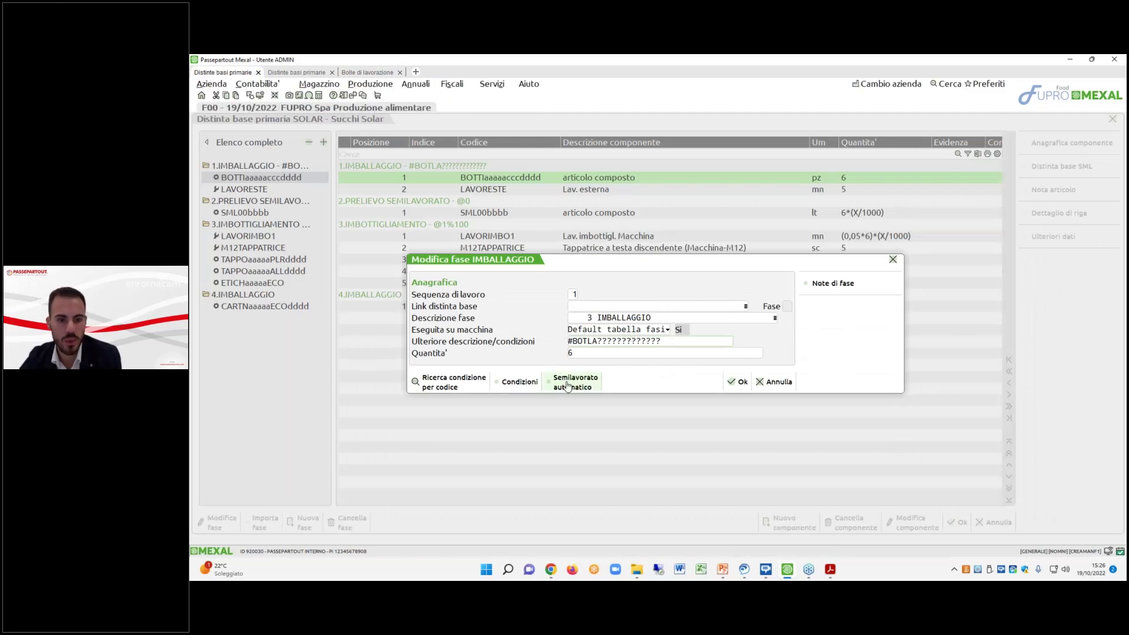
key(Down)
key(Up)
key(Down)
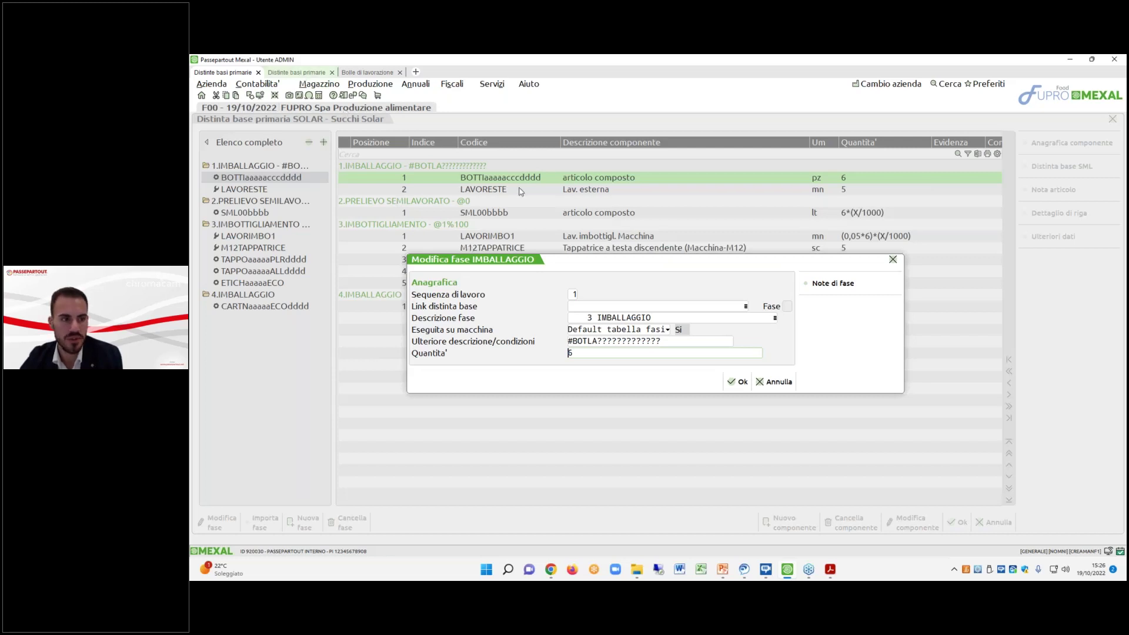
View the SOLAR article record in read-only mode and check its pack description note against the phase 1 quantity.
click(311, 72)
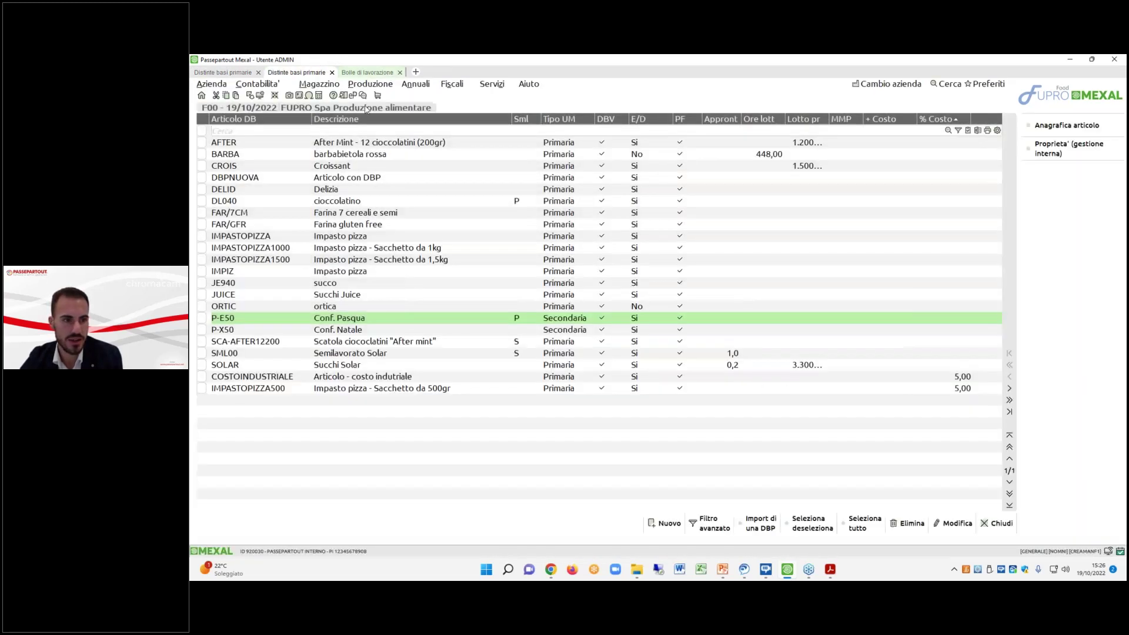
key(Down)
key(Down)
key(Down)
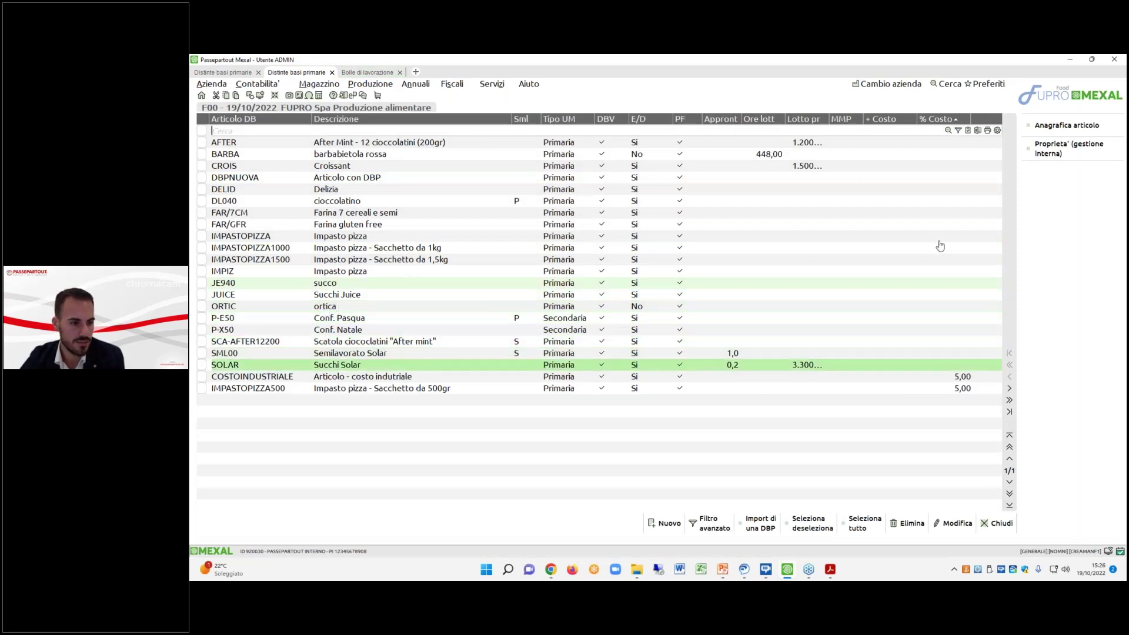
click(1085, 132)
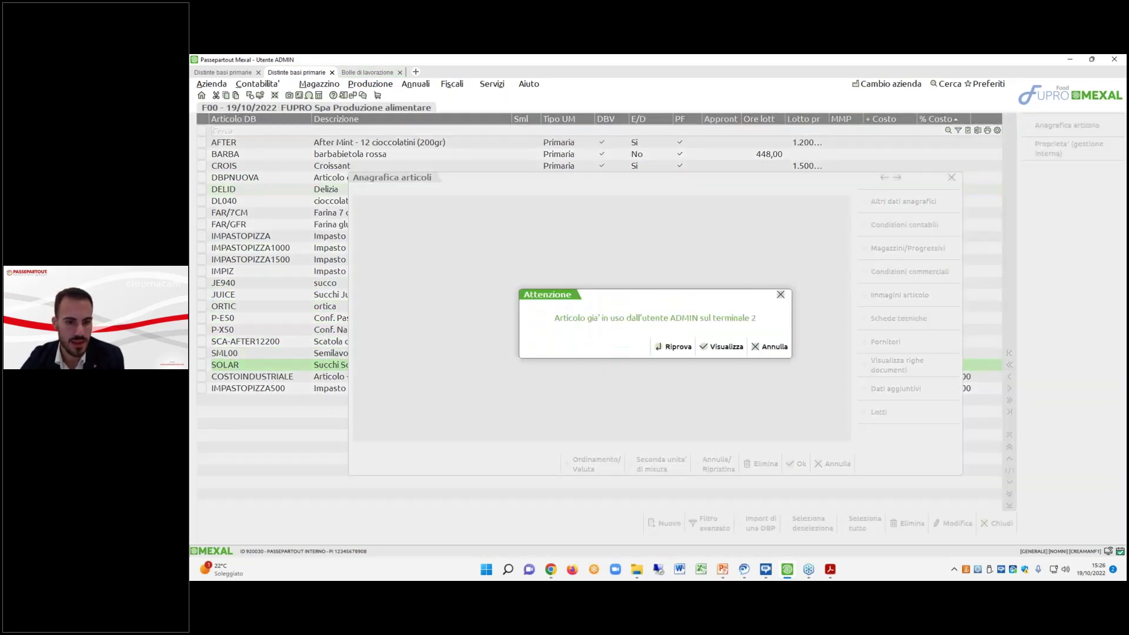
click(699, 347)
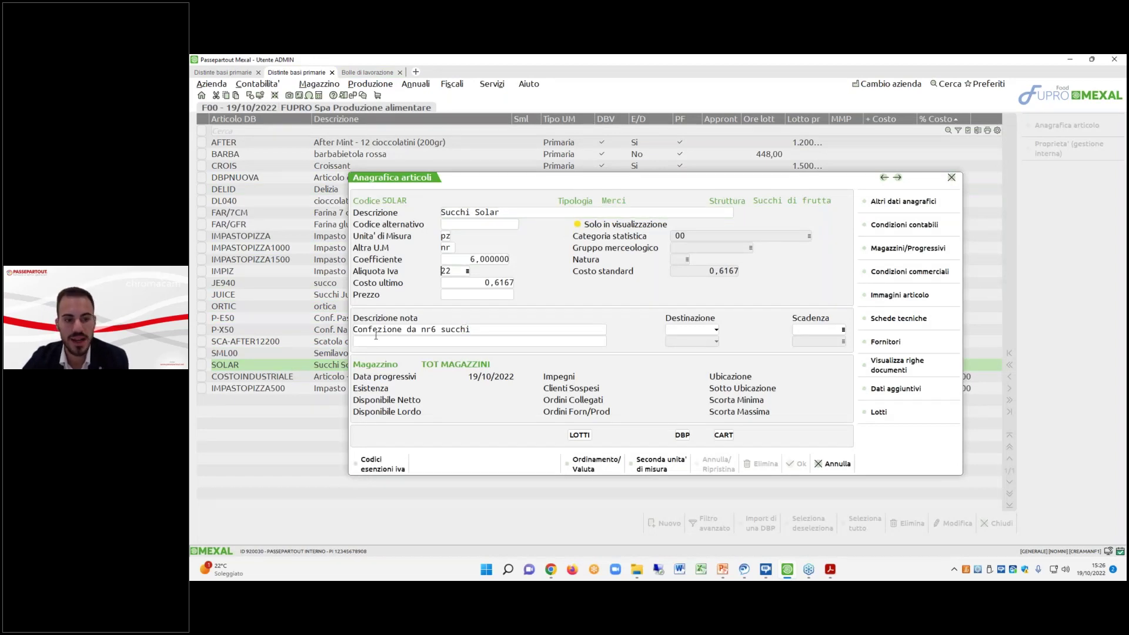
drag(355, 328, 476, 330)
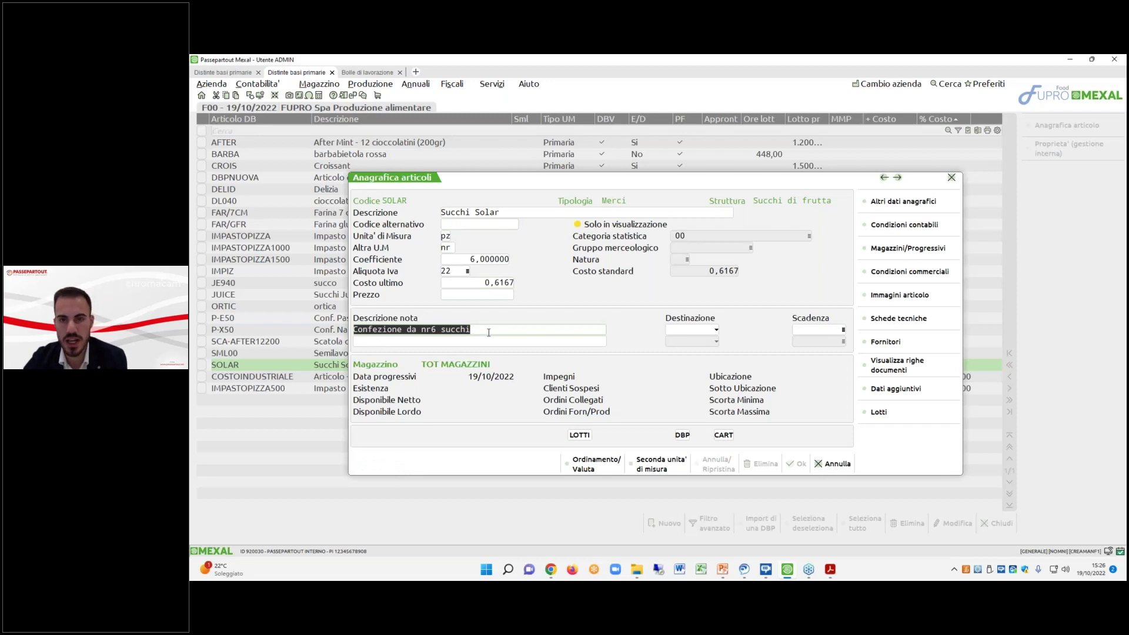
click(492, 330)
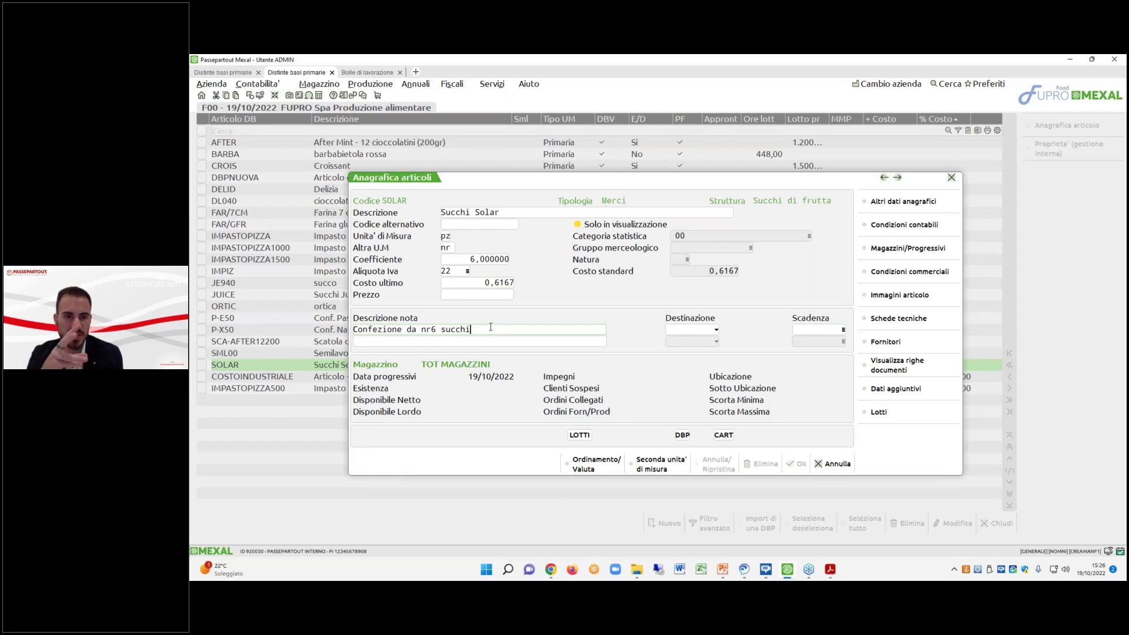
click(222, 72)
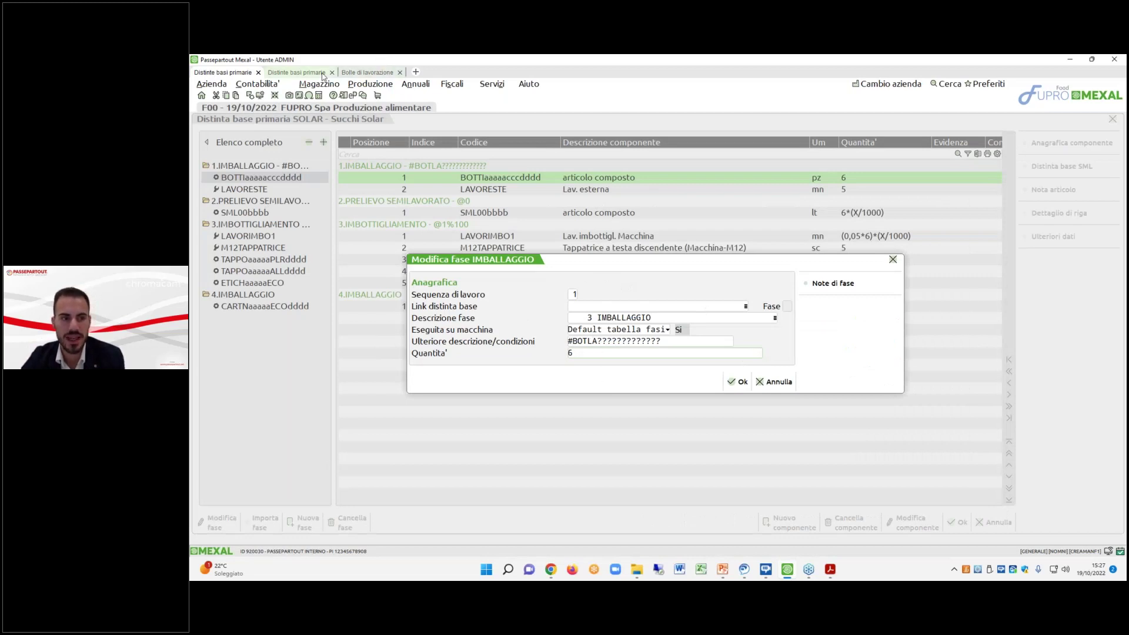
click(298, 72)
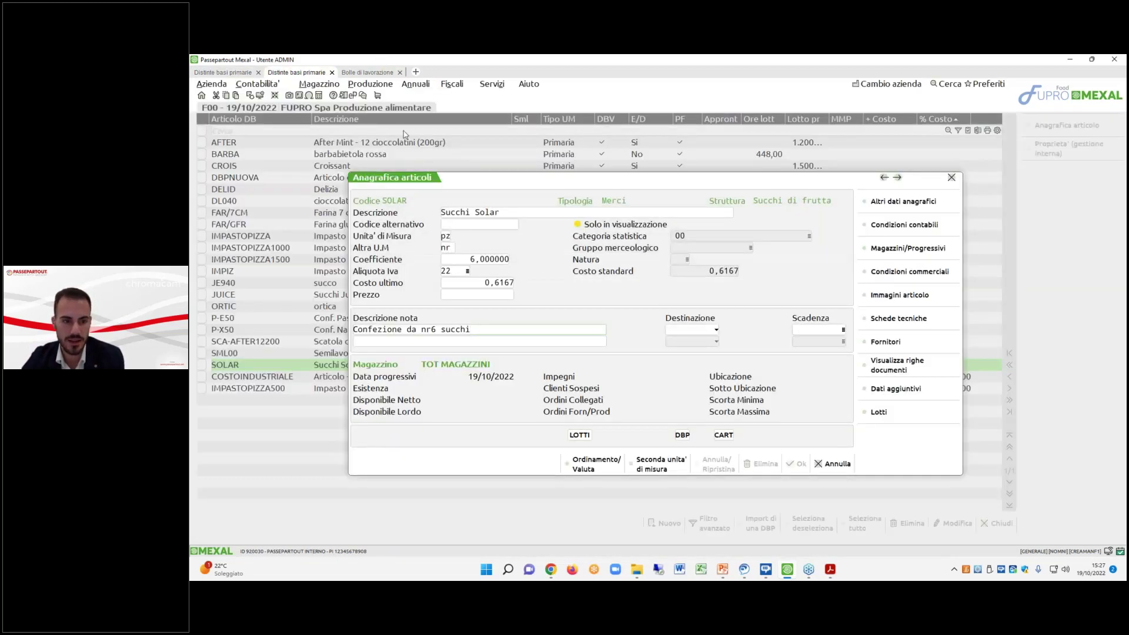
Try !!!! in the Gusto field of phase 1's automatic semi-finished code, and try $ as the whole code.
click(235, 71)
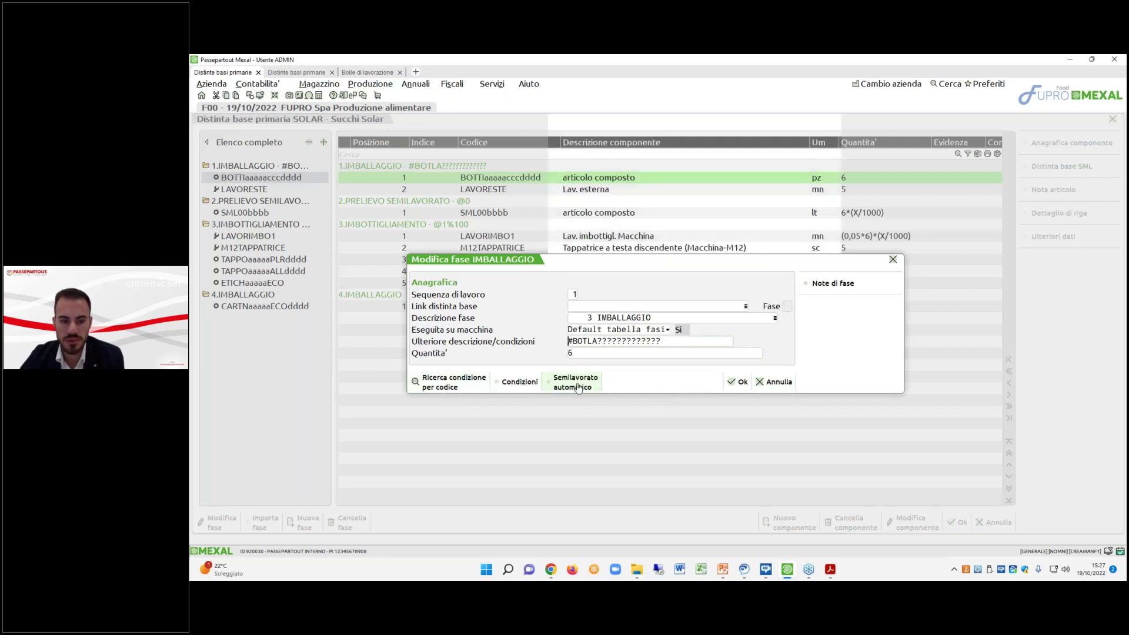
click(555, 383)
click(694, 325)
click(729, 322)
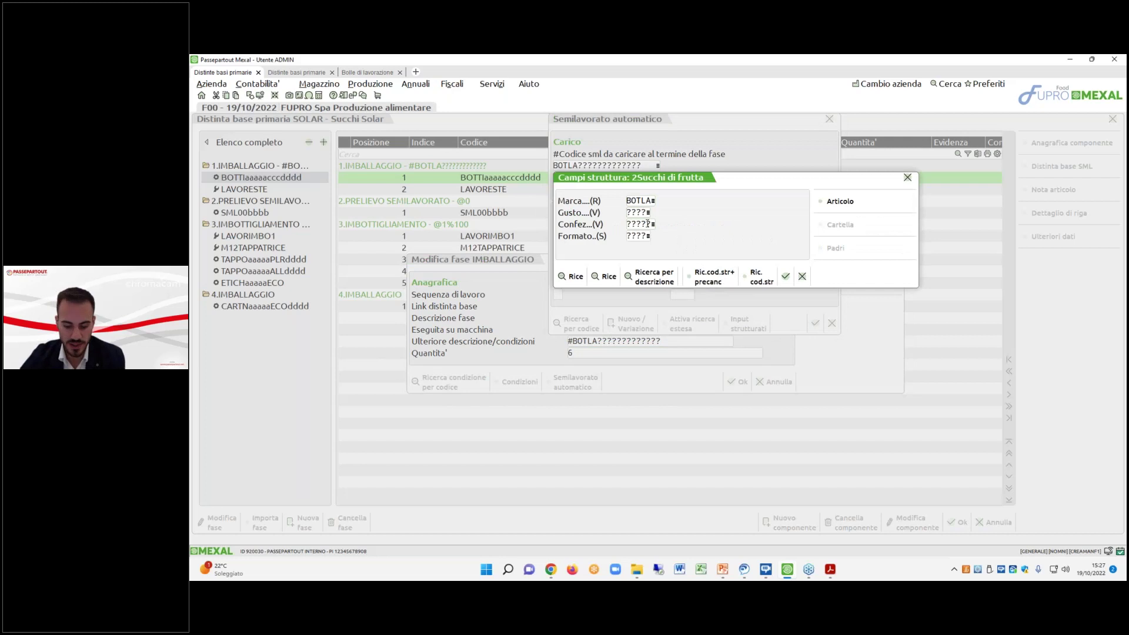
text(!!!!)
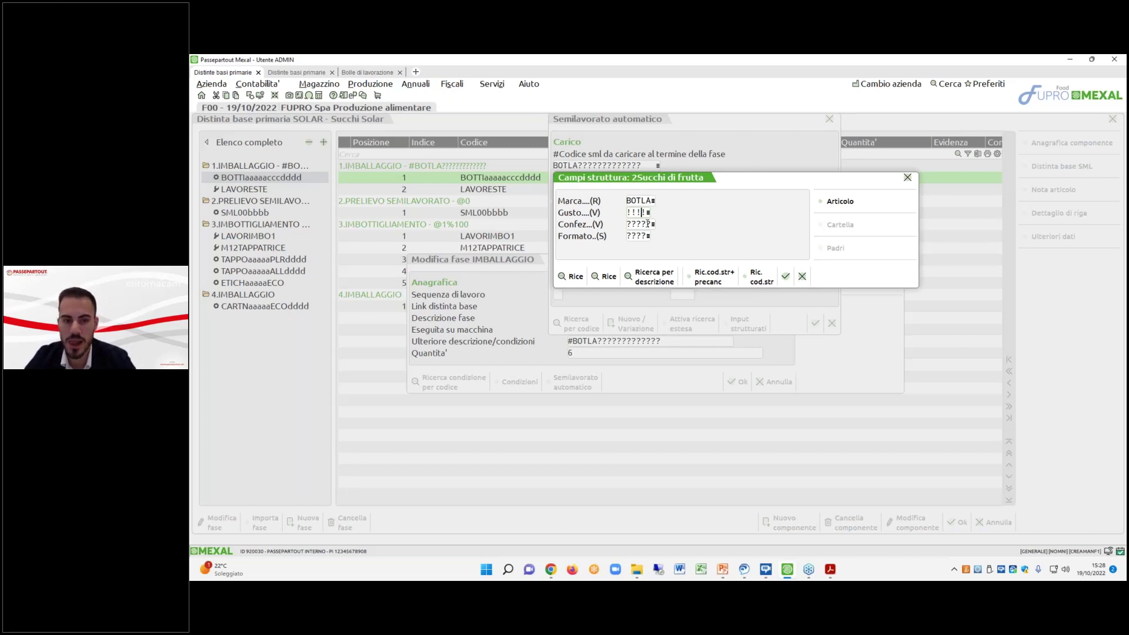
click(802, 277)
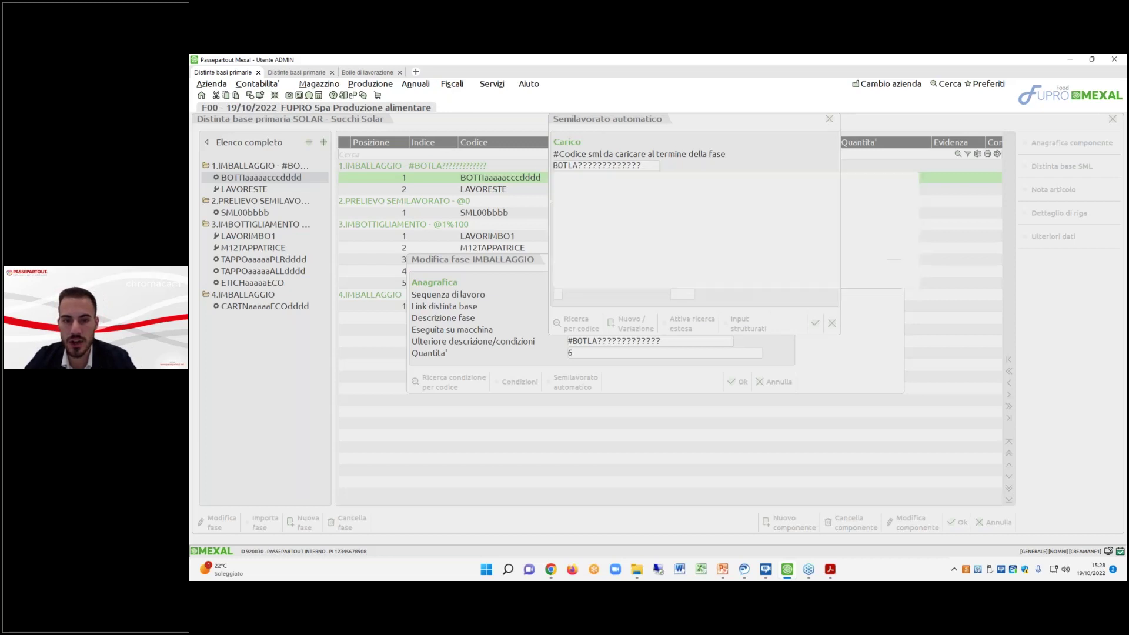
text($)
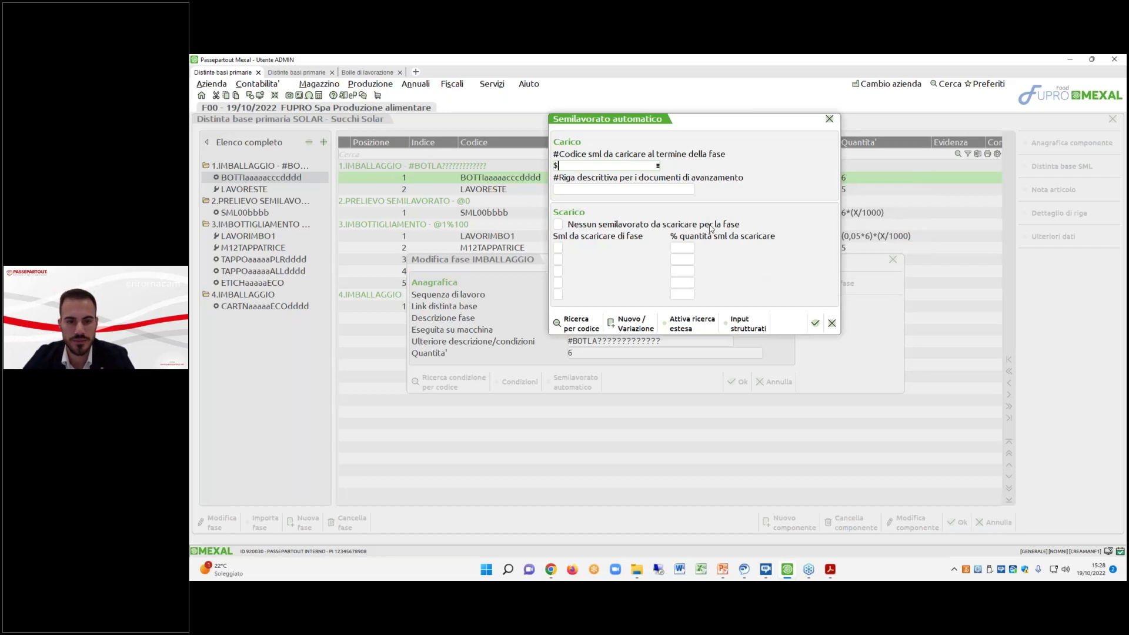
click(814, 322)
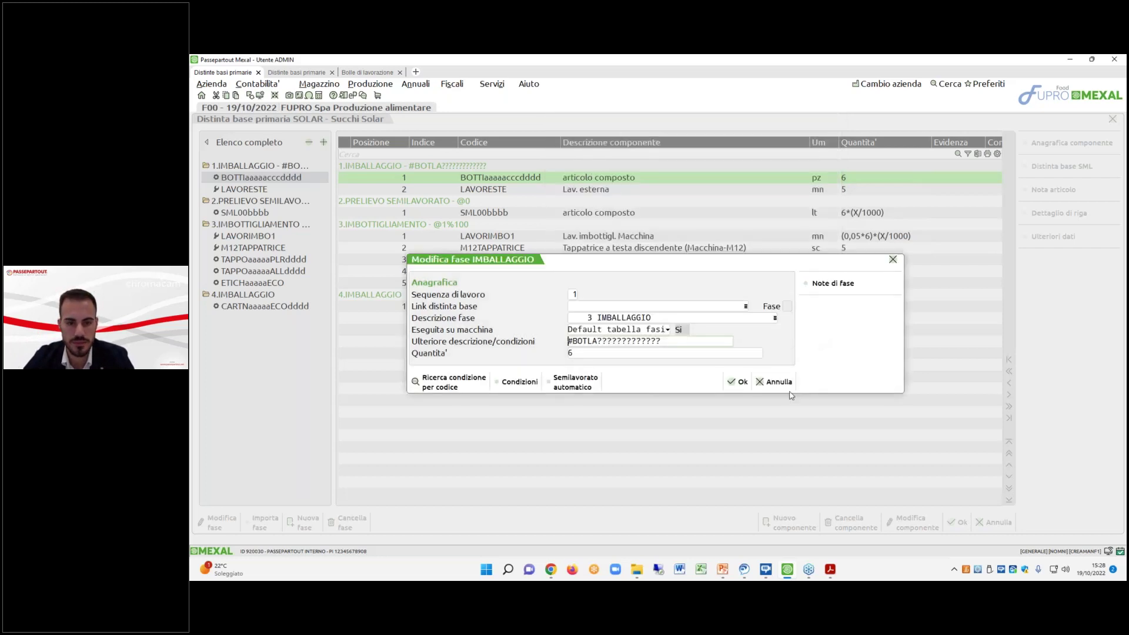
Read the help on the characters allowed in the code of the semi-finished product loaded at the end of the phase.
click(573, 381)
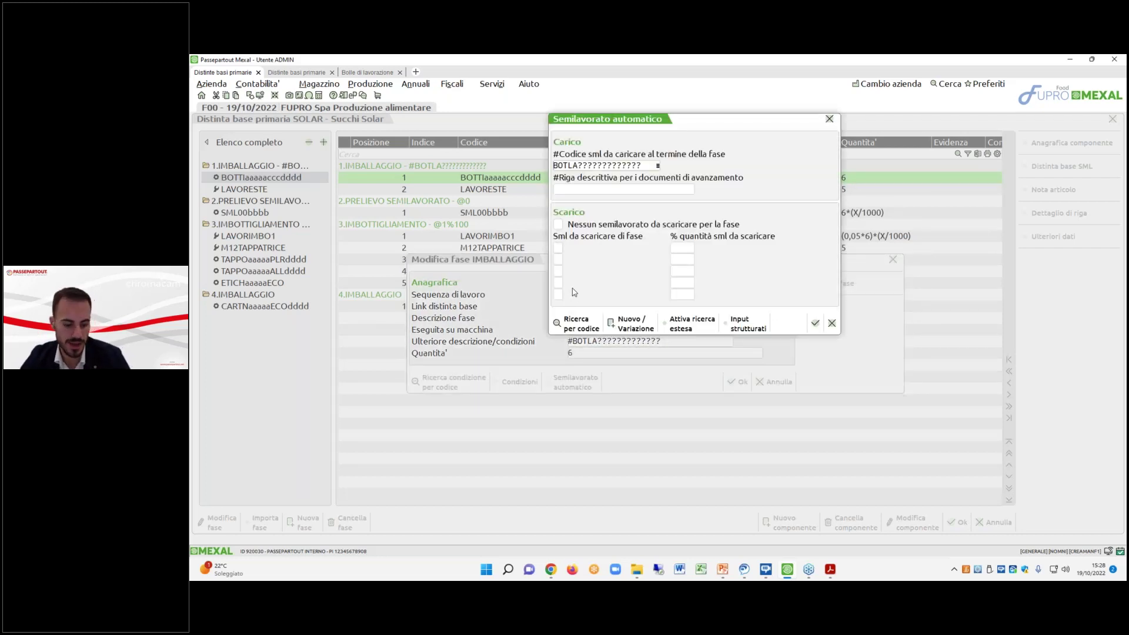
key(shift+F1)
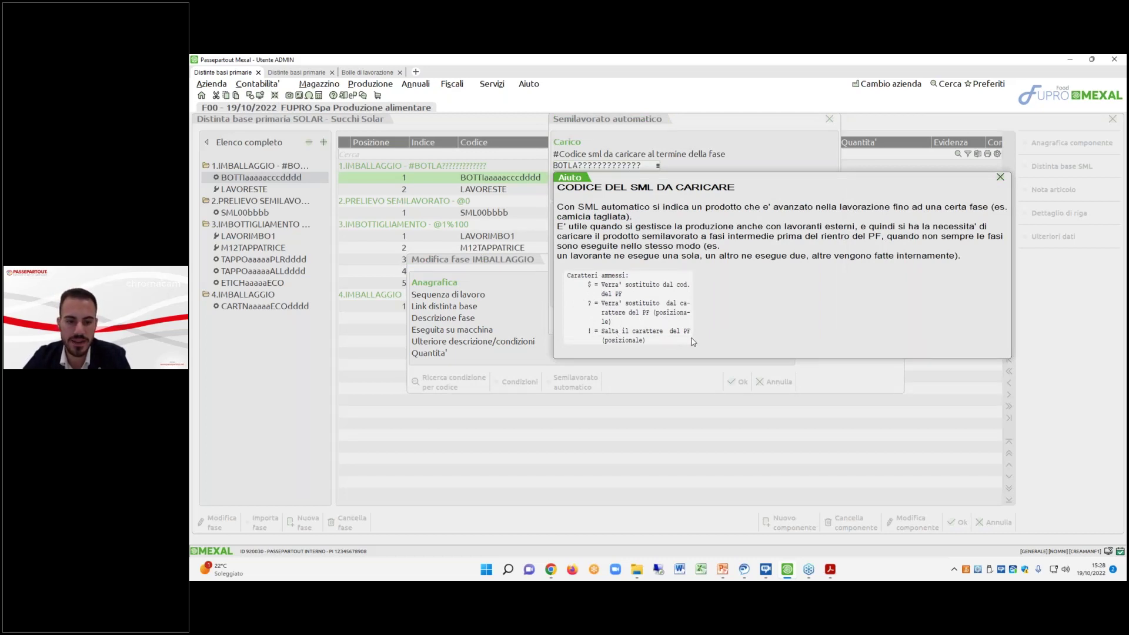
click(999, 177)
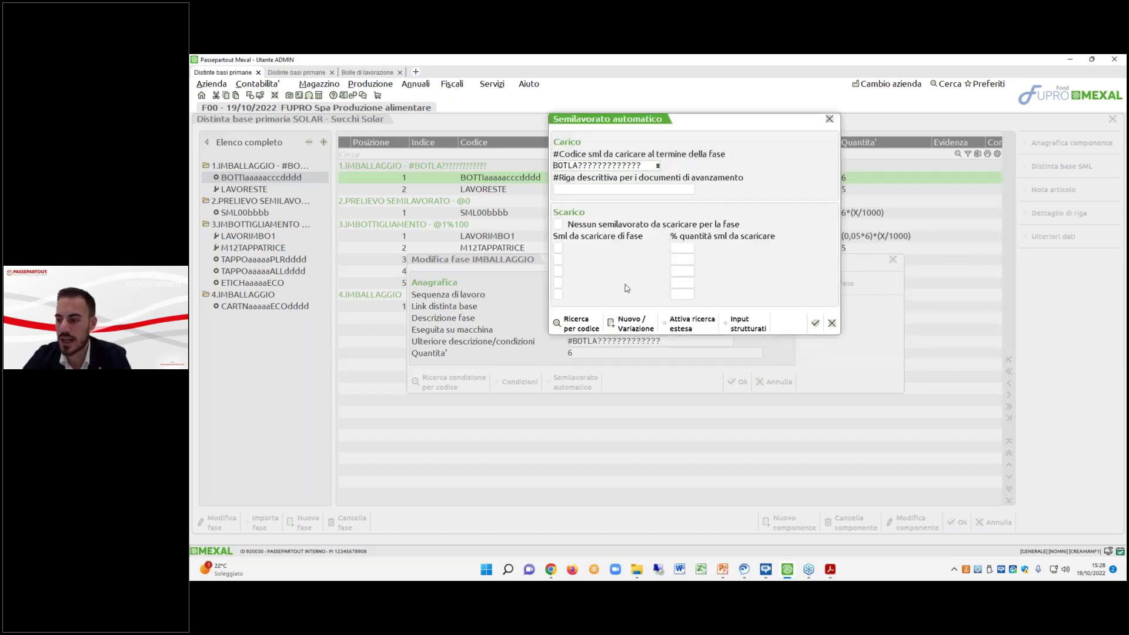
Try !!!! again in the Gusto field of phase 1's automatic semi-finished code, leaving the phase without saving.
click(744, 324)
key(Return)
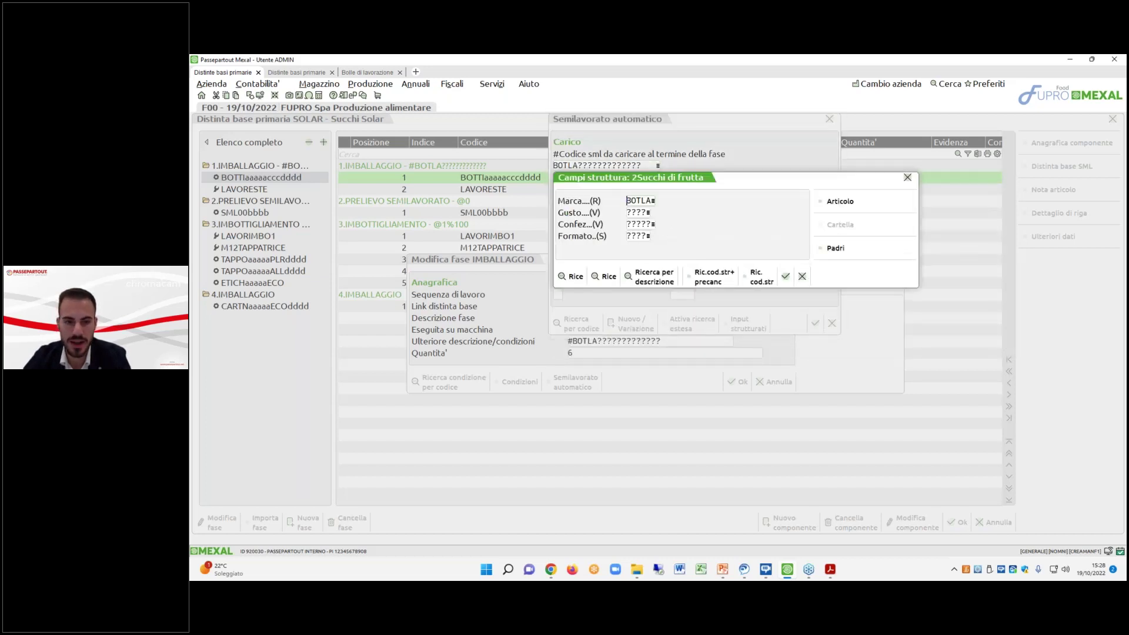
text(!!!!)
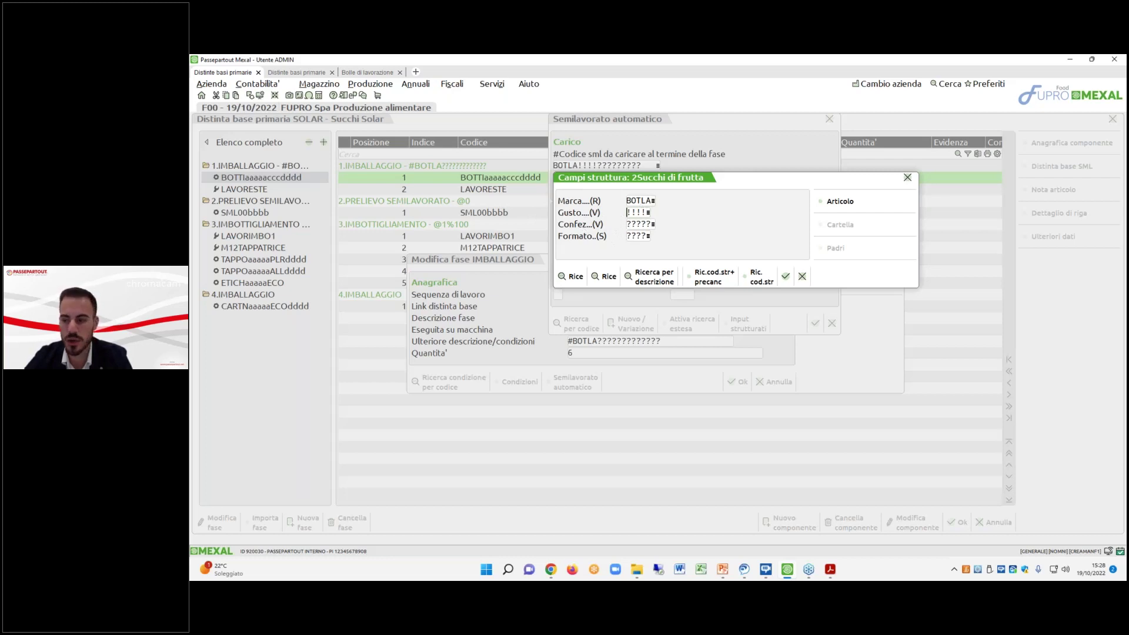
click(801, 276)
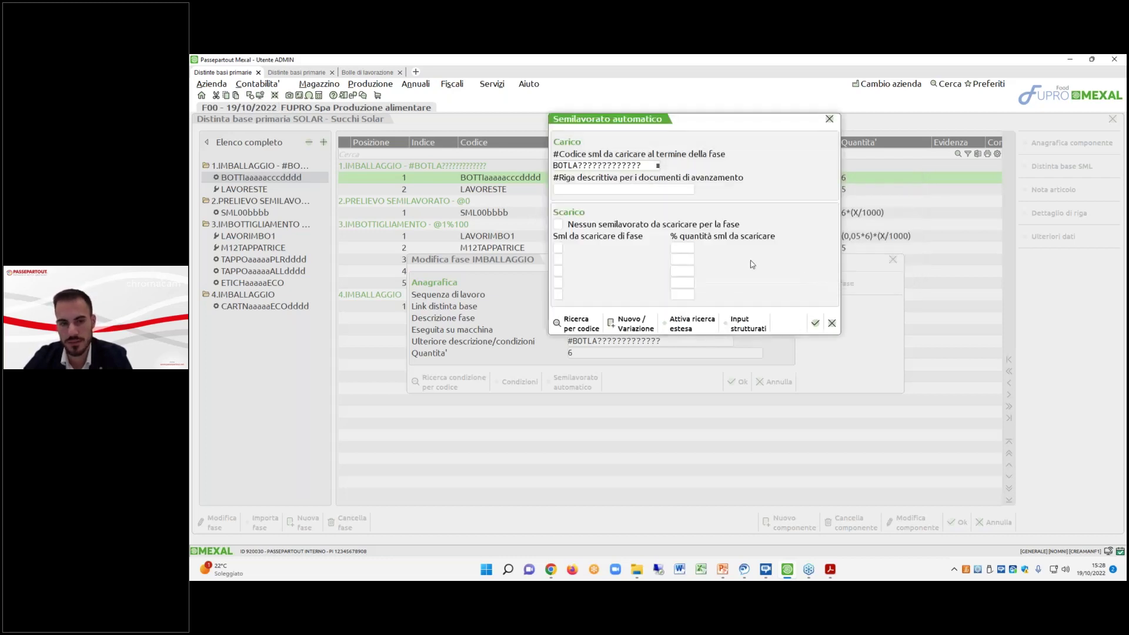
click(831, 322)
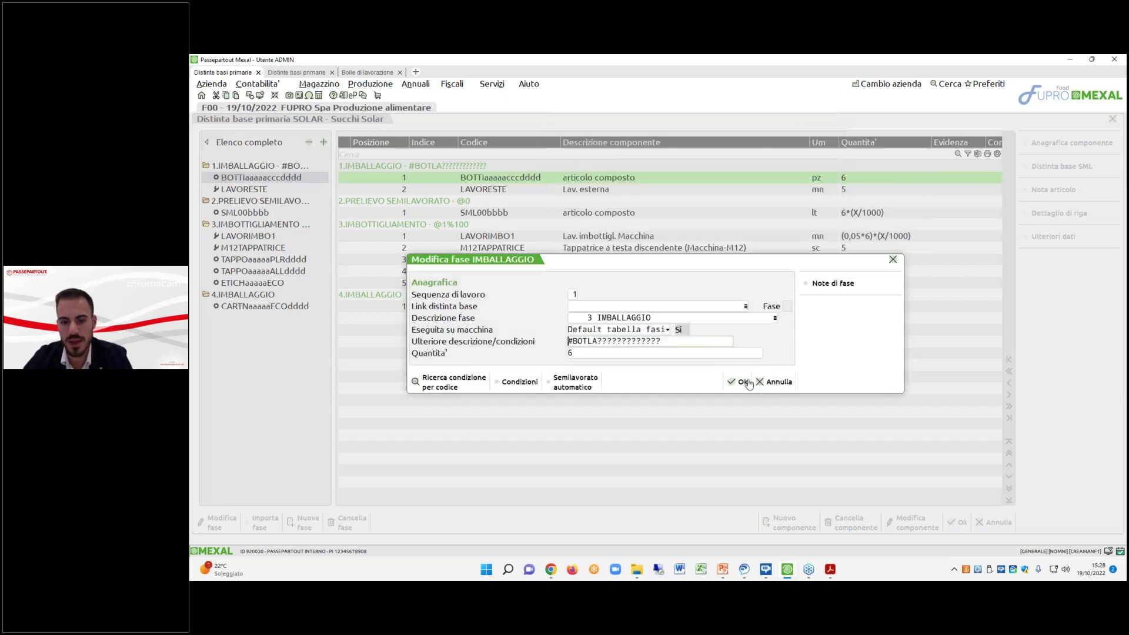
click(773, 382)
Inspect the automatic semi-finished loading and unloading settings of phase 2 PRELIEVO SEMILAVORATO.
key(Down)
key(Down)
key(Up)
key(Up)
key(Down)
key(Down)
key(Up)
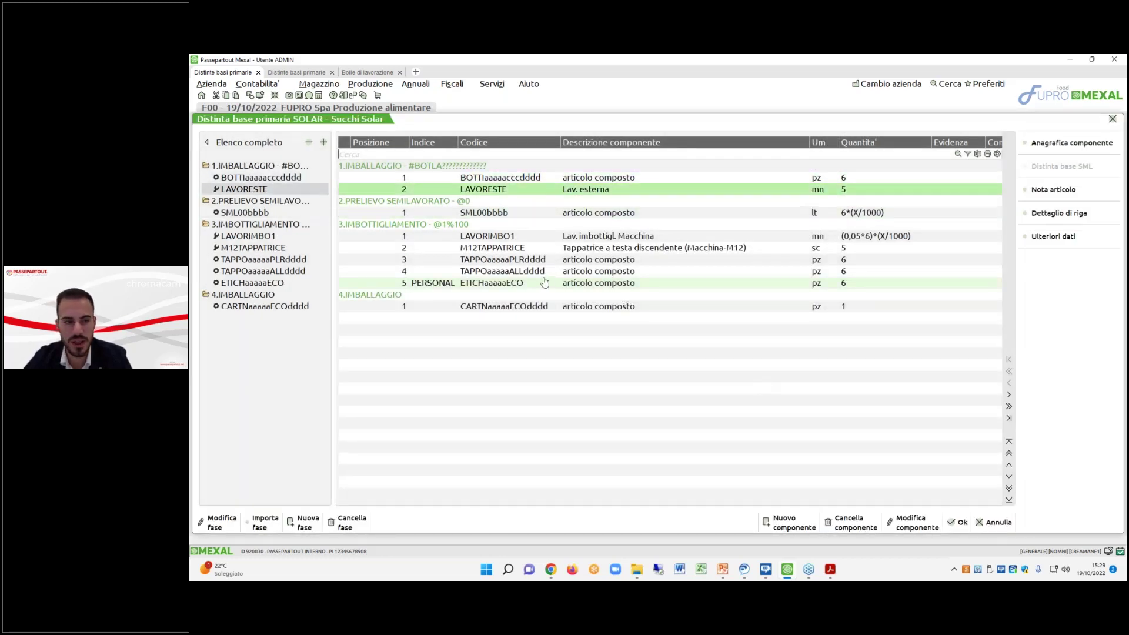
key(Down)
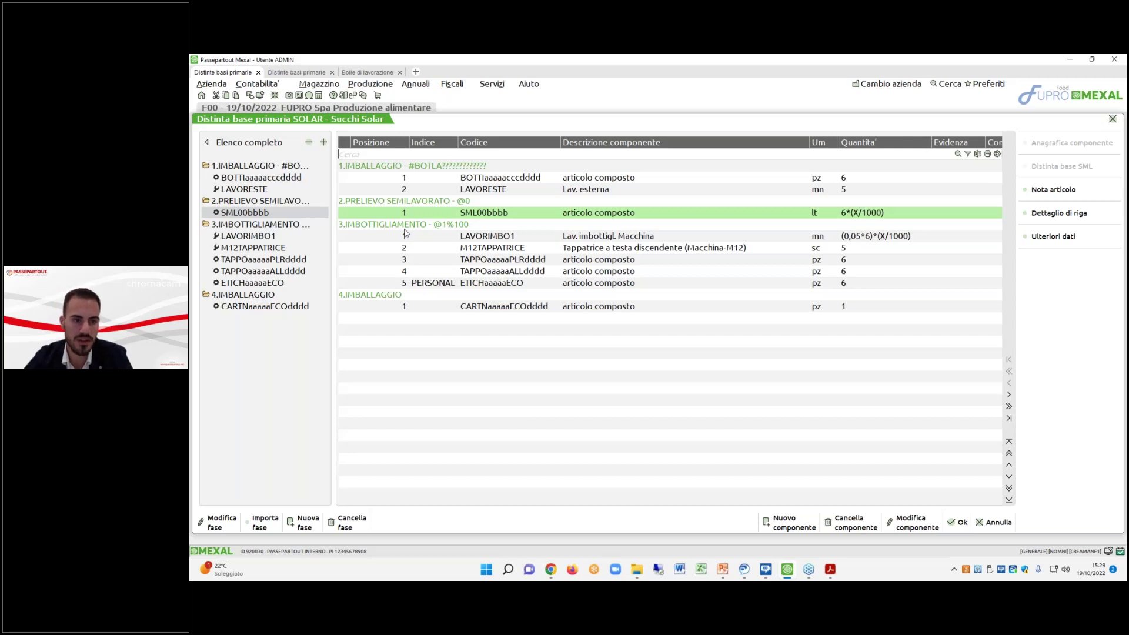
click(229, 521)
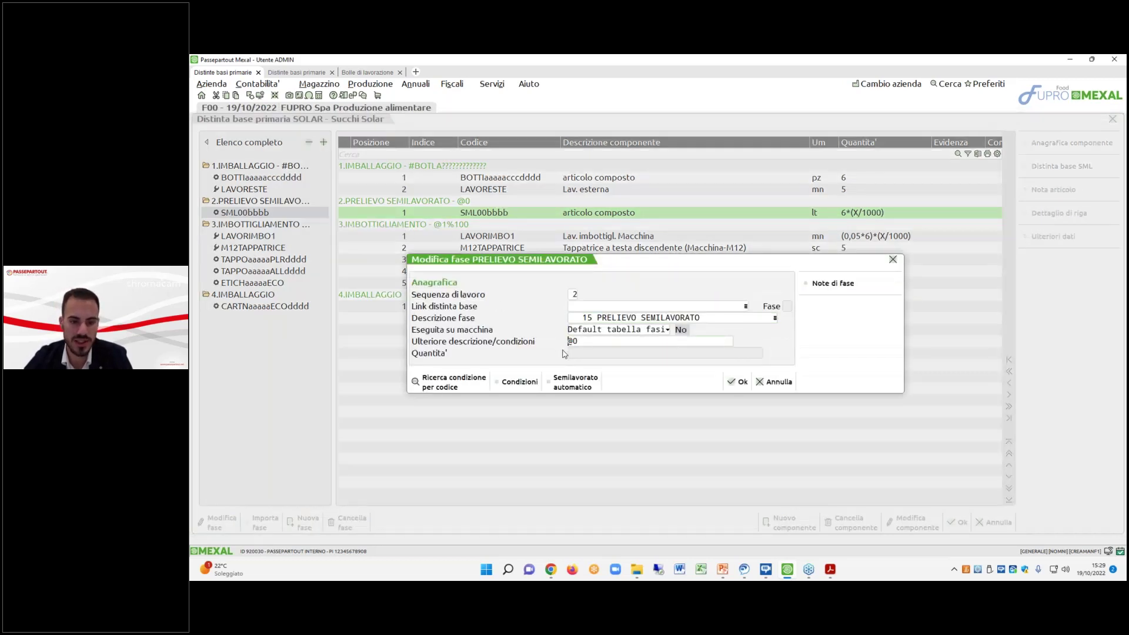
click(573, 383)
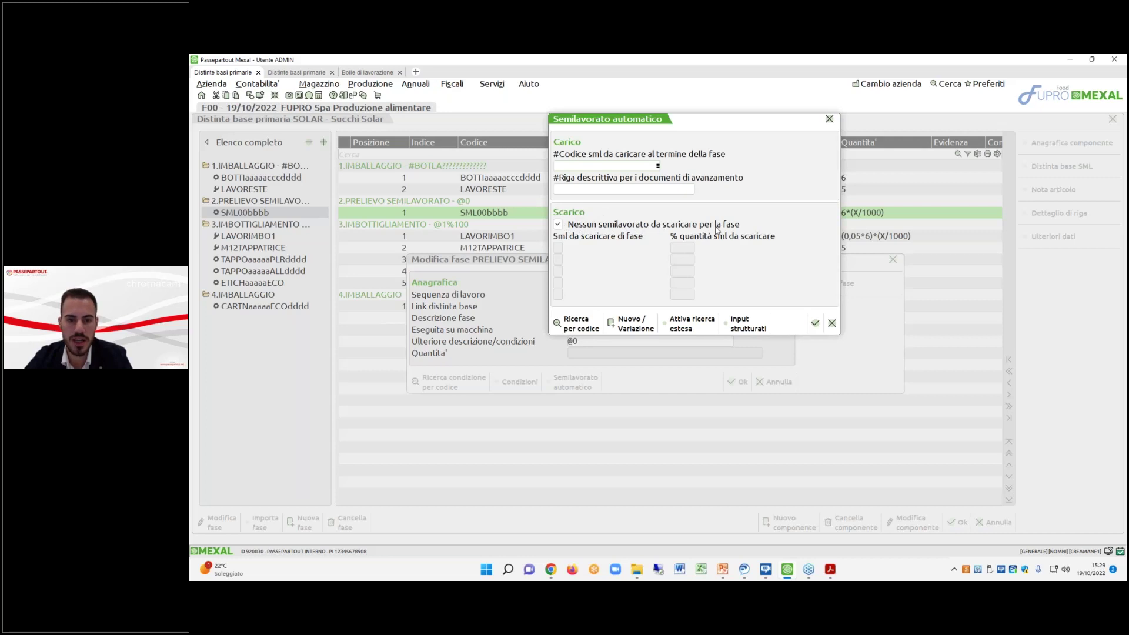
click(815, 322)
click(735, 382)
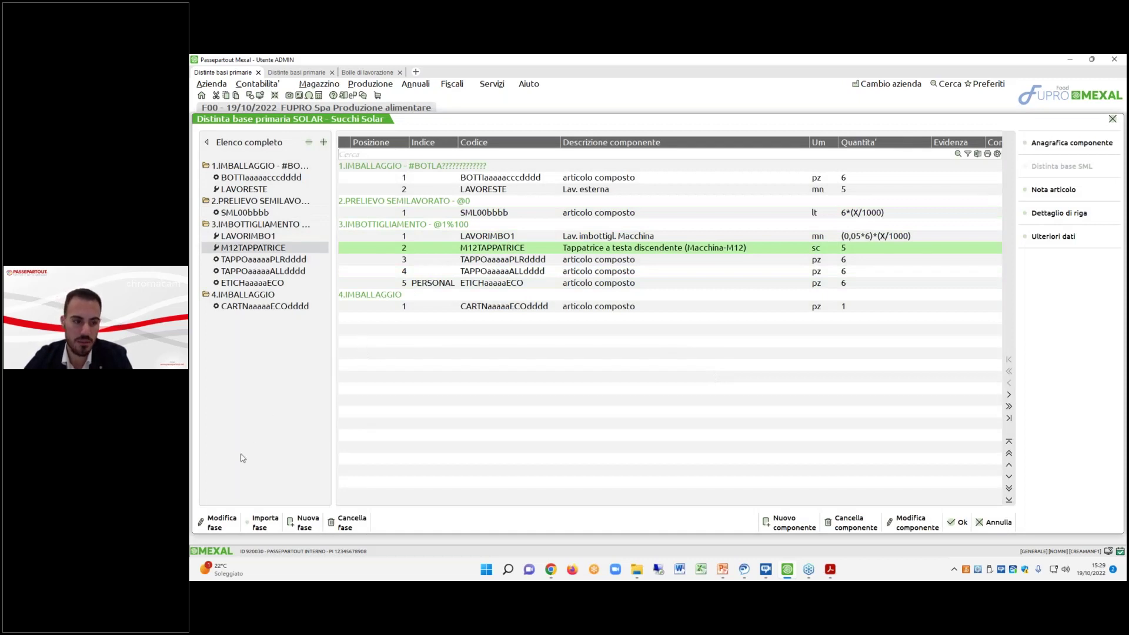
Check which phase's semi-finished product phase 3 IMBOTTIGLIAMENTO unloads and in what percentage.
click(225, 532)
key(Return)
key(Return)
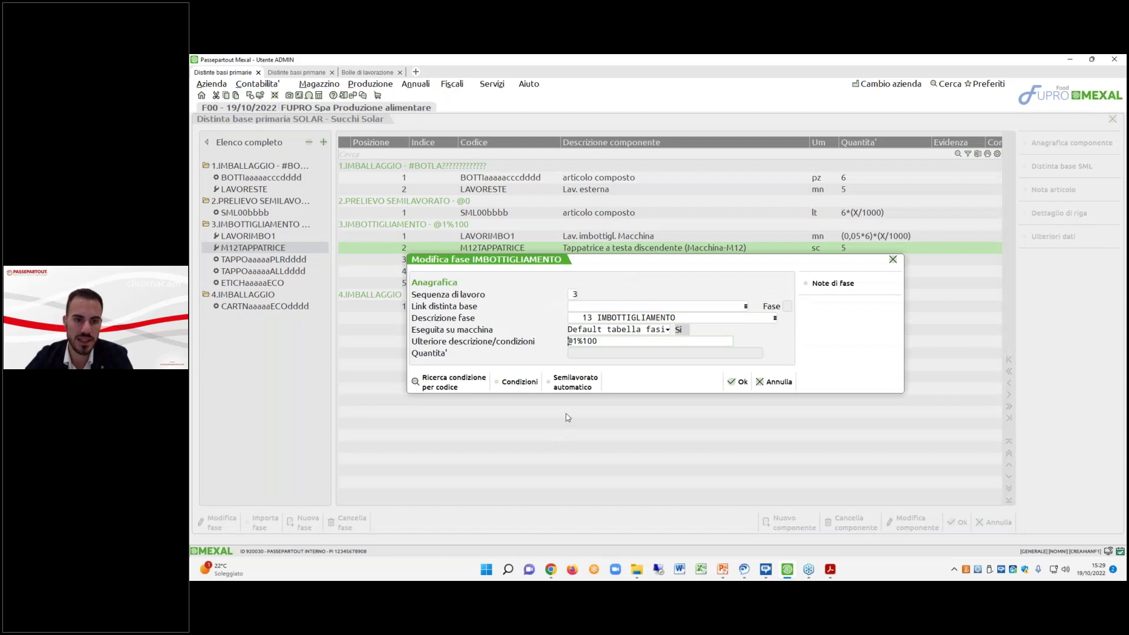
click(571, 383)
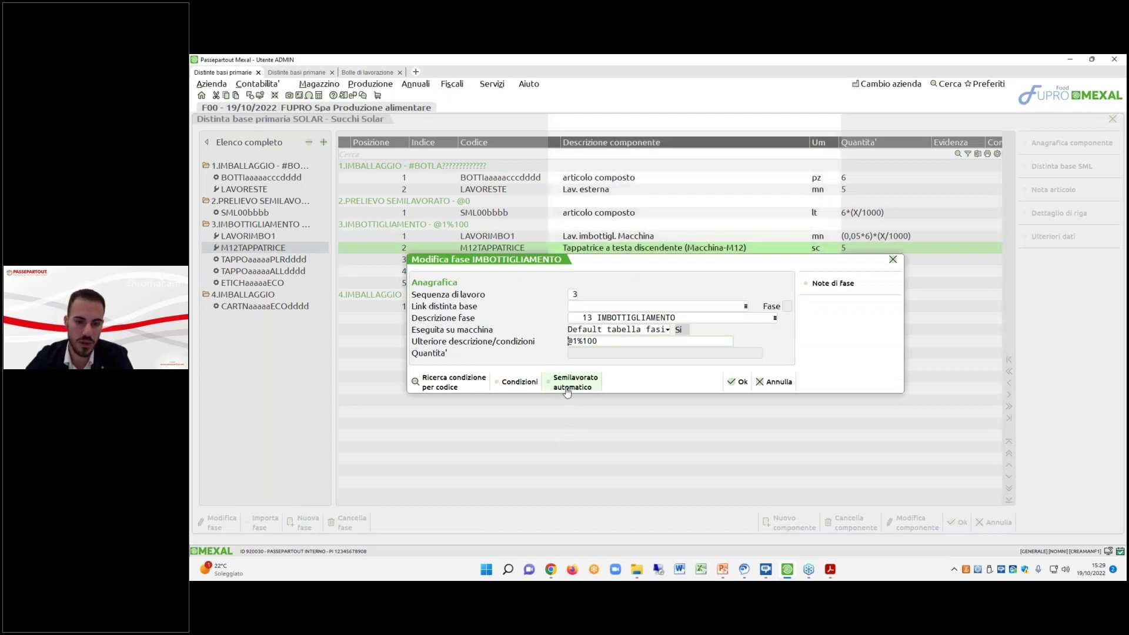
key(Return)
key(Return)
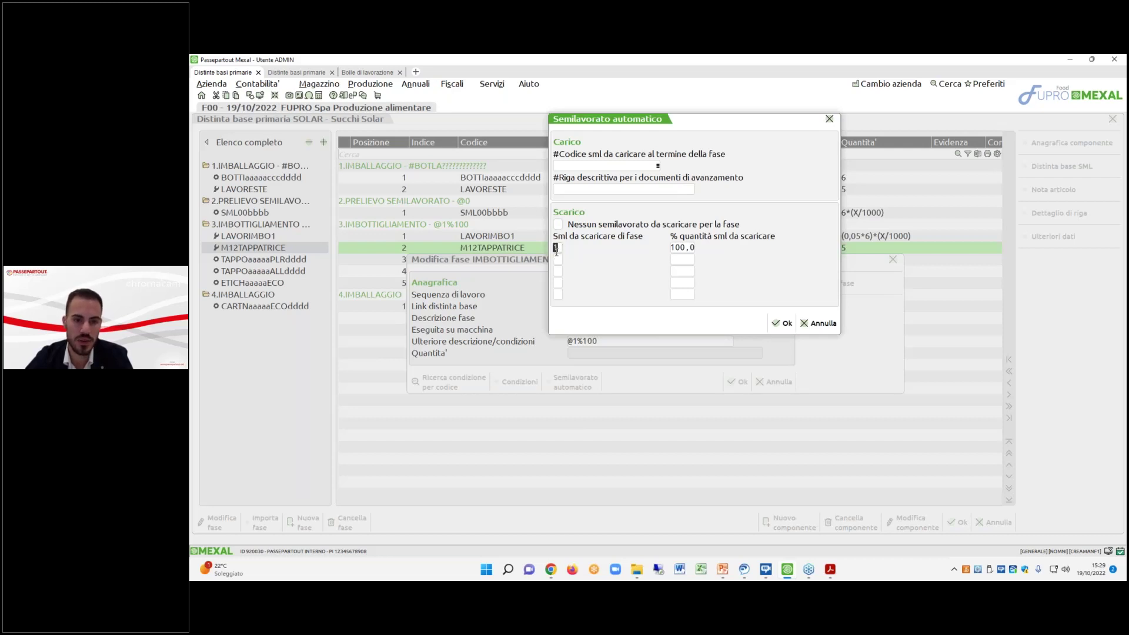
key(Return)
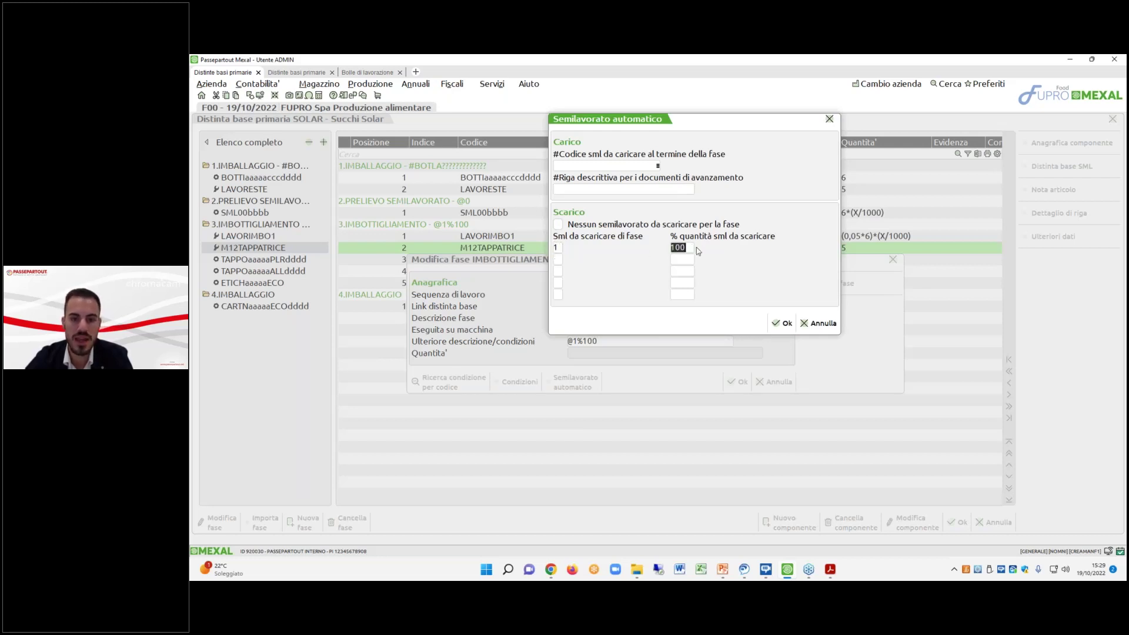
click(771, 324)
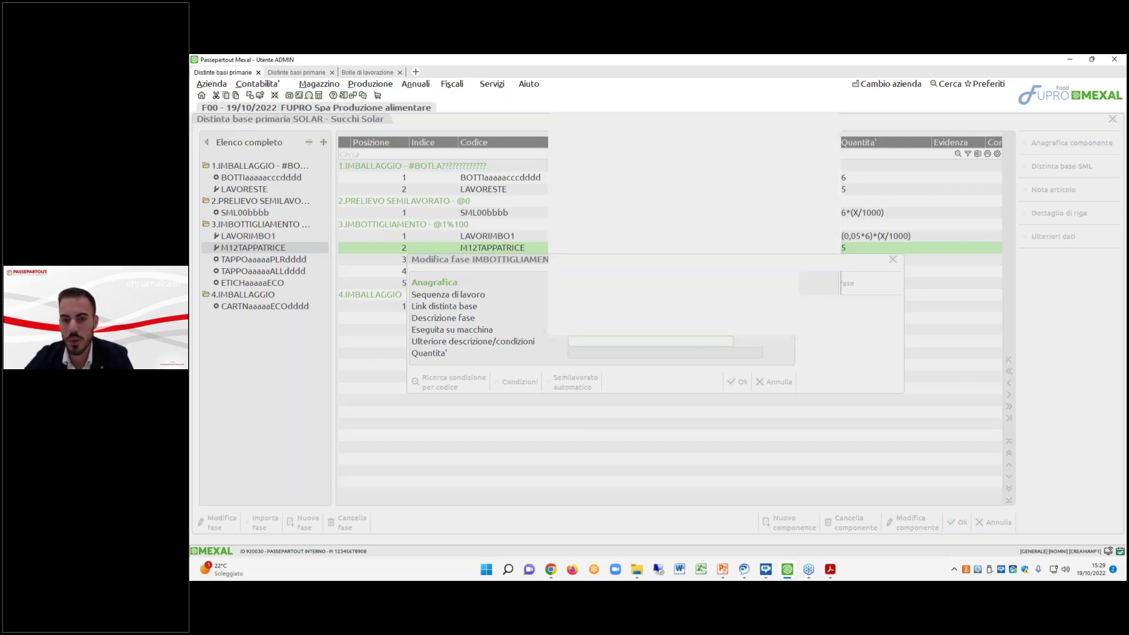
click(774, 382)
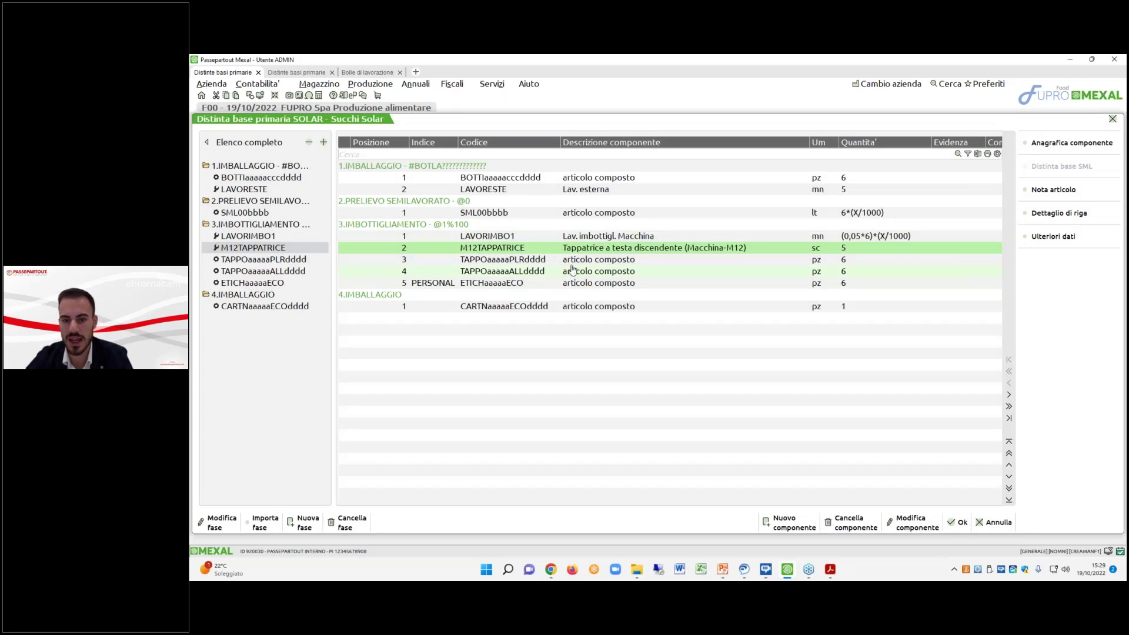
Return from the phase 4 component to phase 2 PRELIEVO SEMILAVORATO and recheck its automatic semi-finished settings.
click(424, 311)
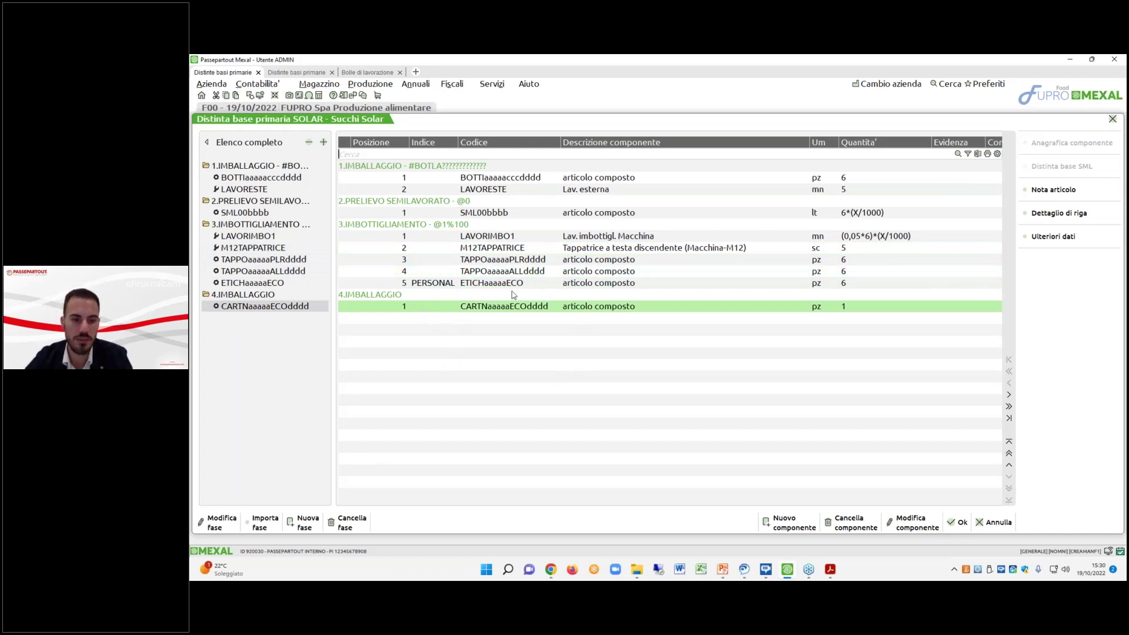
key(Up)
key(Up)
key(Up)
key(Up)
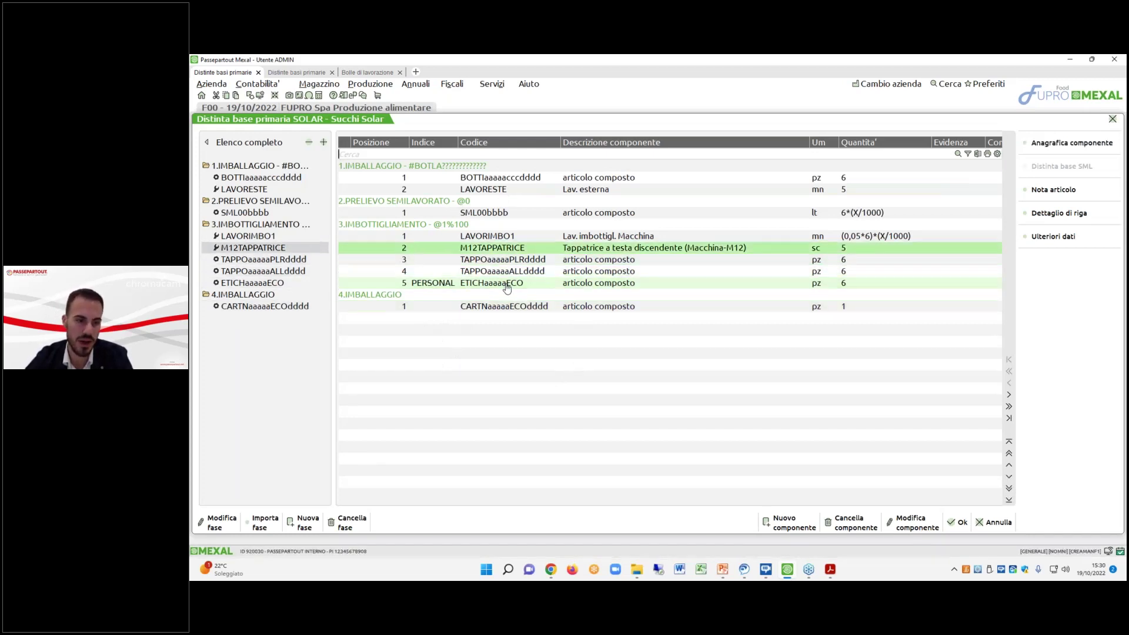
key(Up)
key(Up)
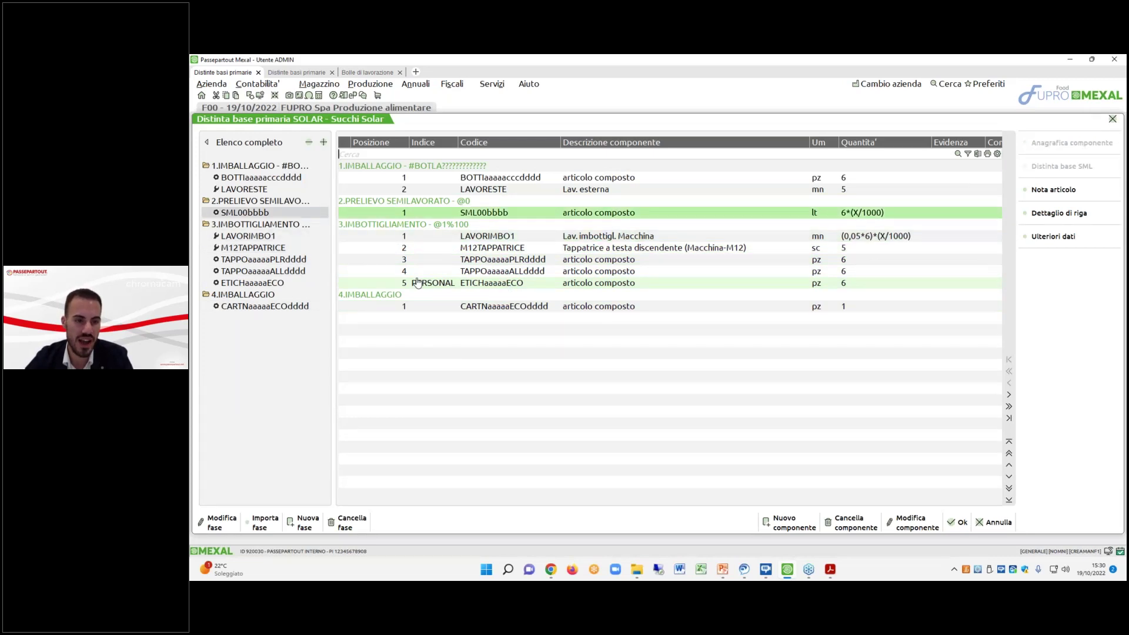
click(219, 521)
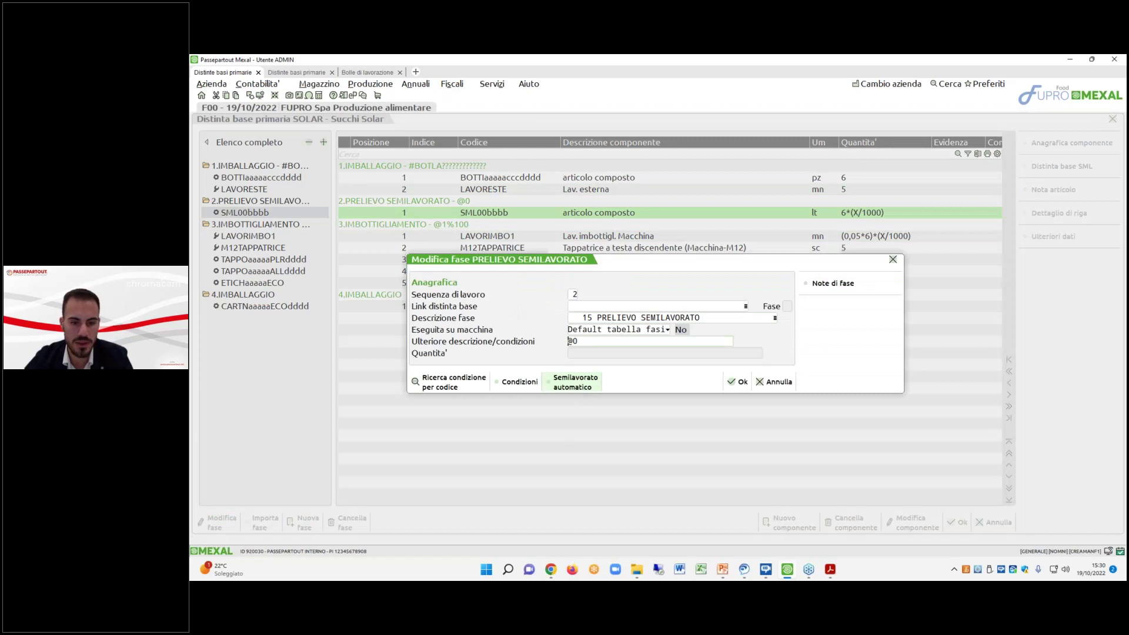
click(580, 388)
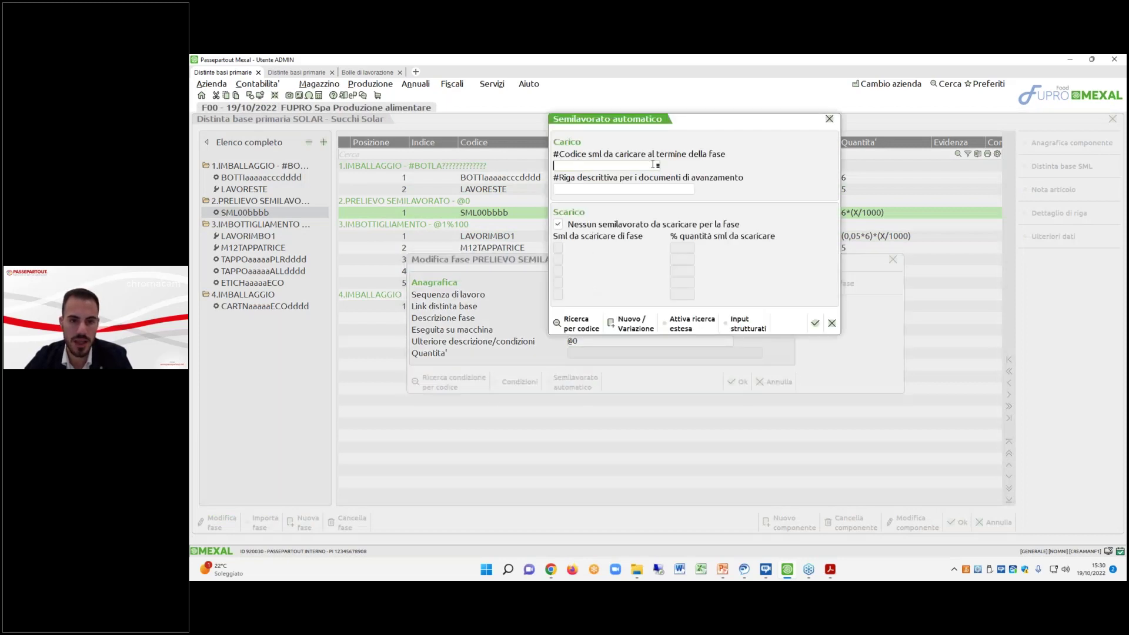
click(815, 323)
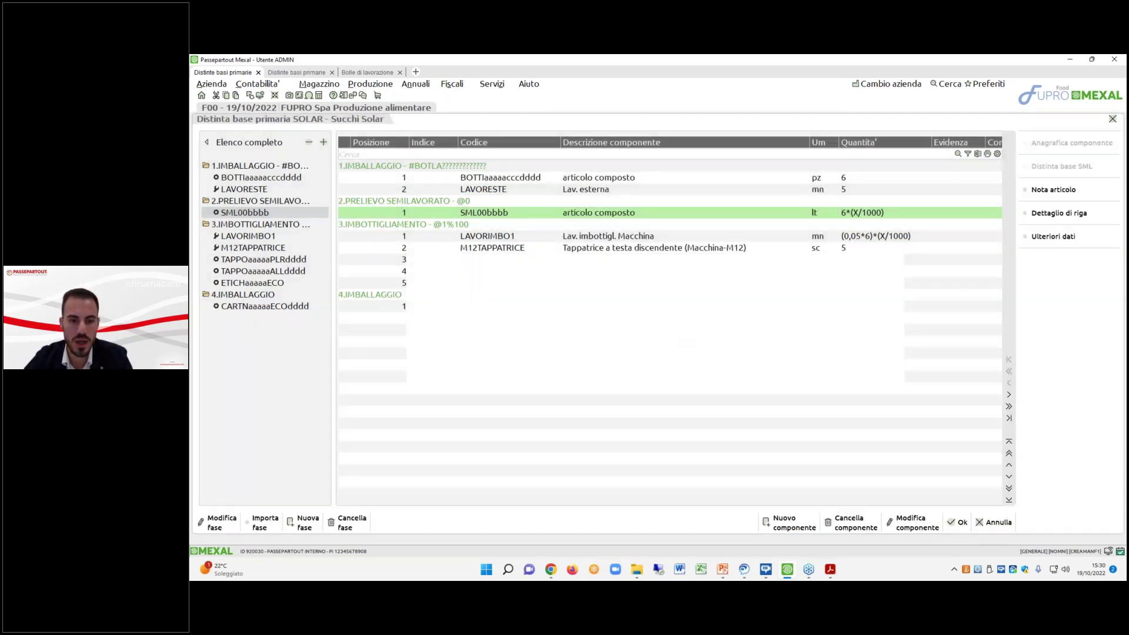
Review phase 3 IMBOTTIGLIAMENTO's automatic semi-finished unloading settings once more and leave the phase unchanged.
key(Down)
key(Down)
click(223, 520)
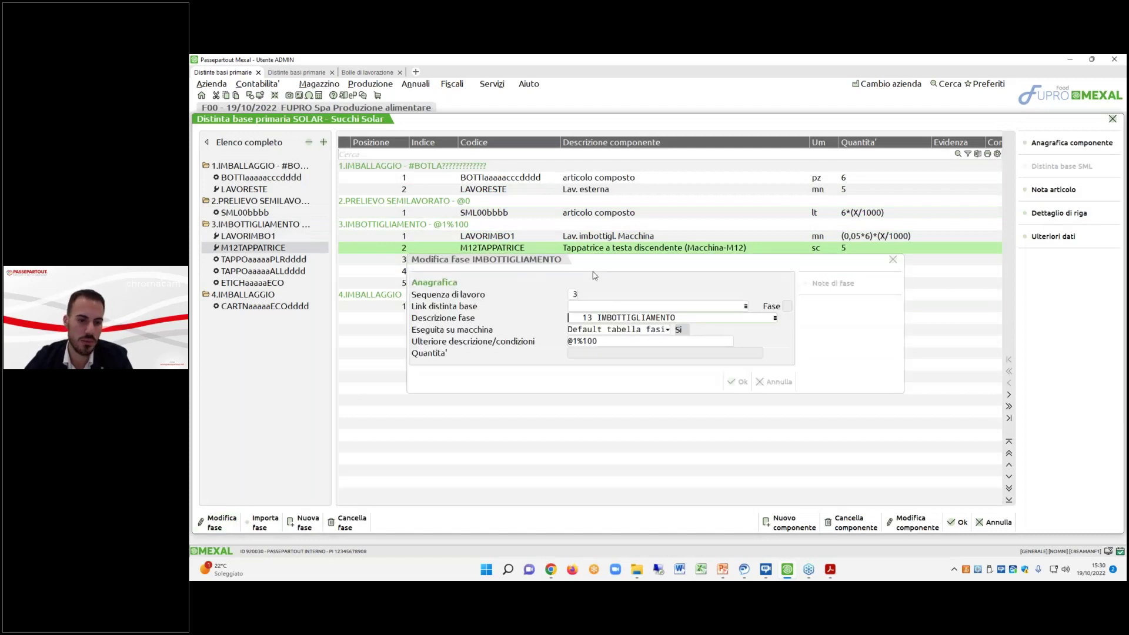
click(575, 382)
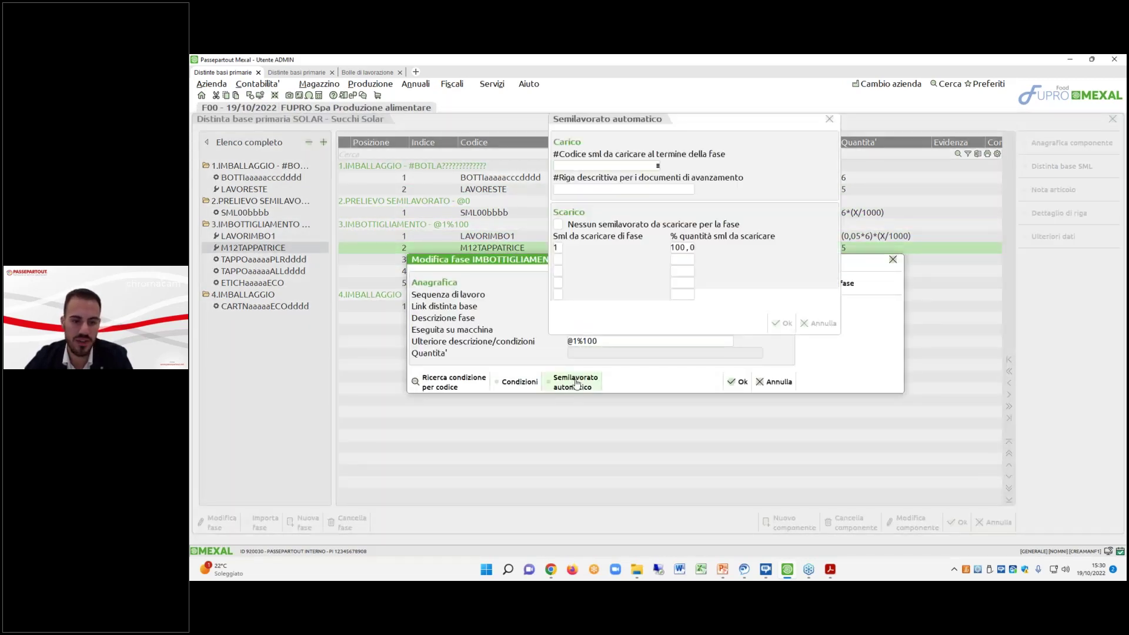
click(814, 322)
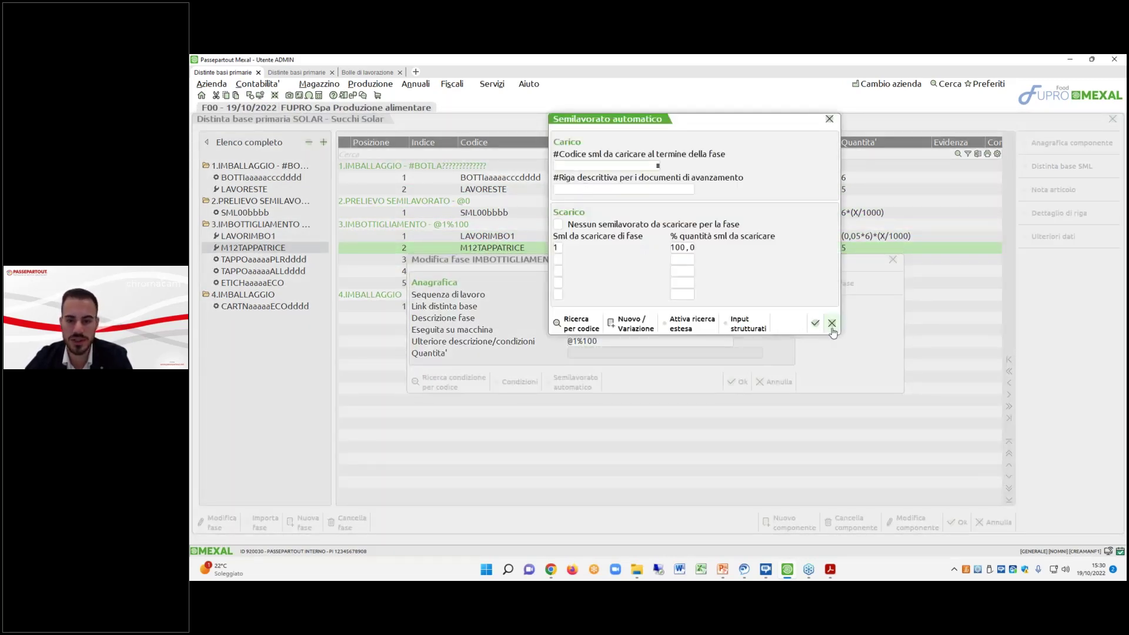
click(774, 381)
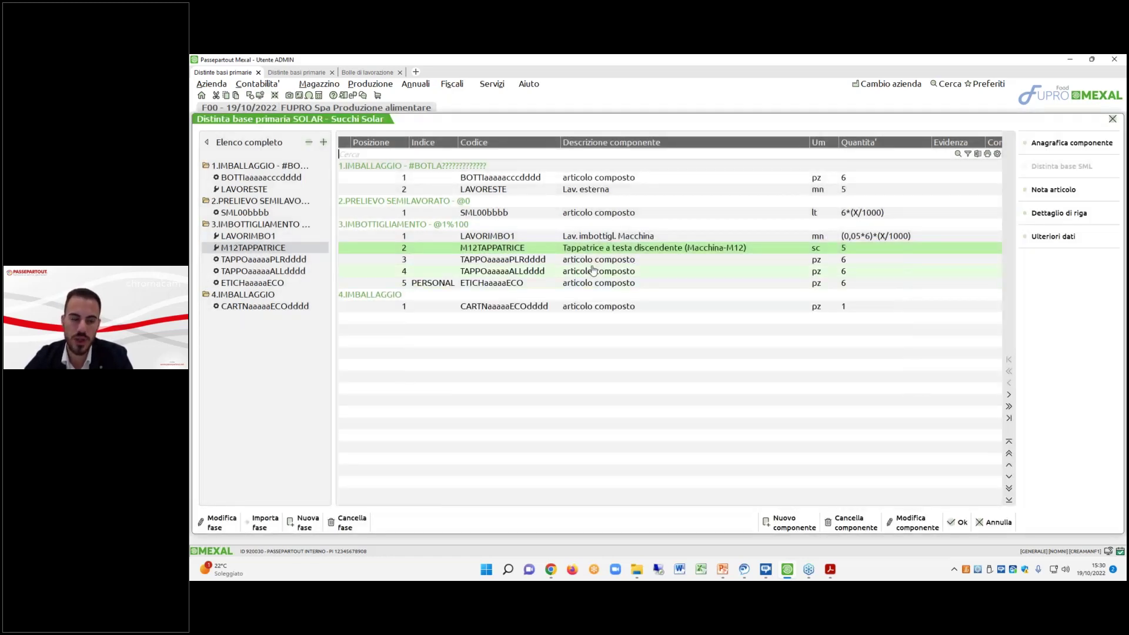
Exit the SOLAR primary bill of materials without saving and return to the list of bills.
click(548, 272)
click(994, 522)
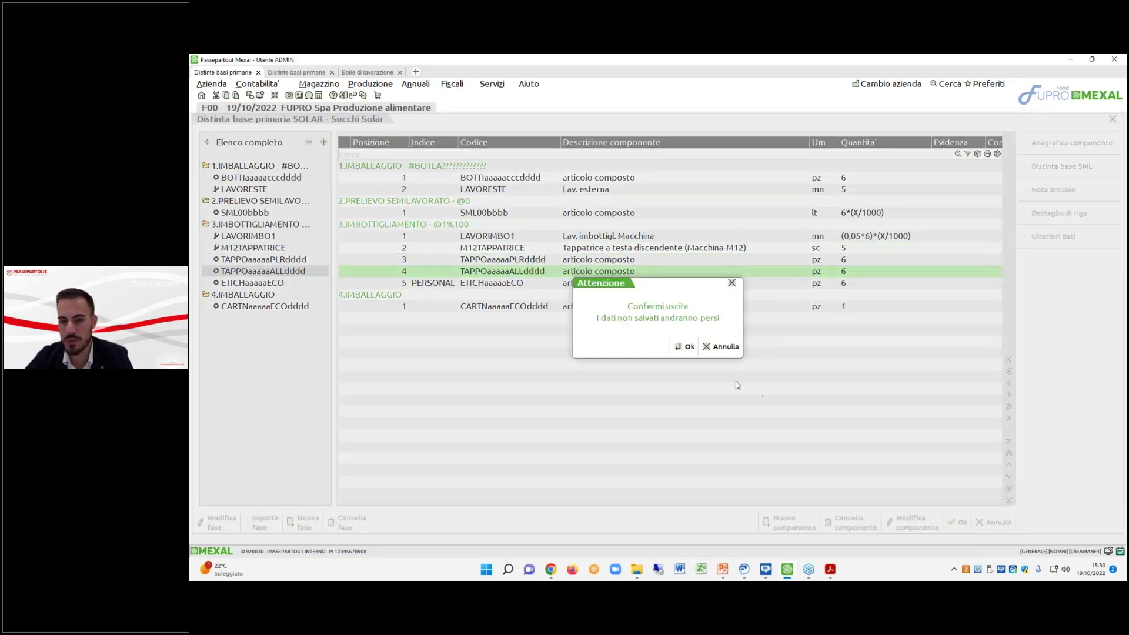
click(721, 347)
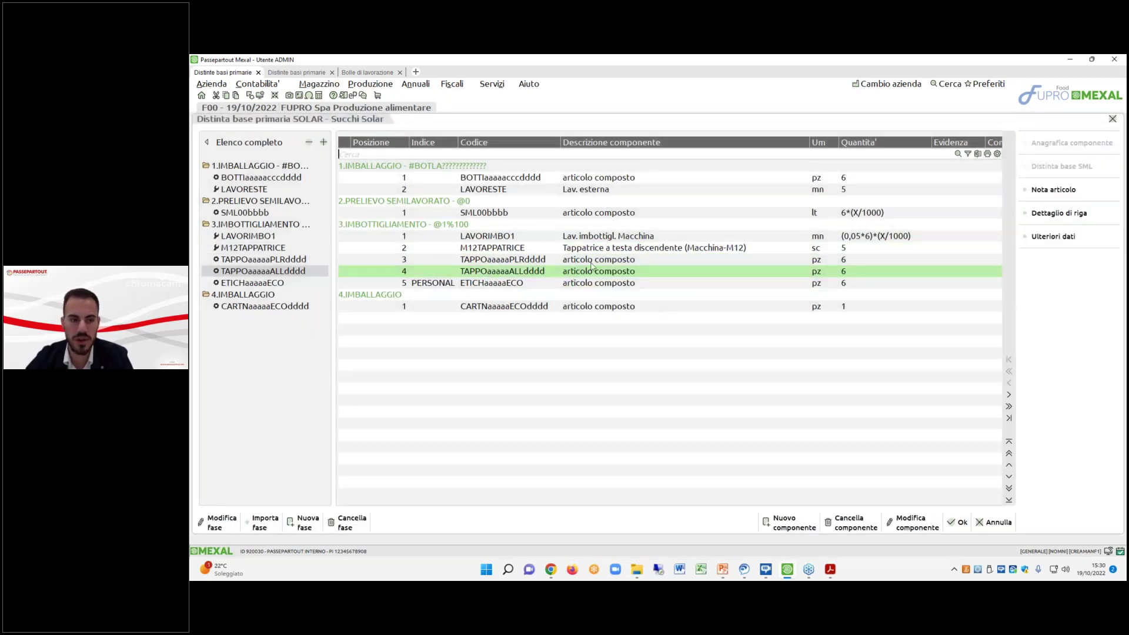
key(Down)
key(Down)
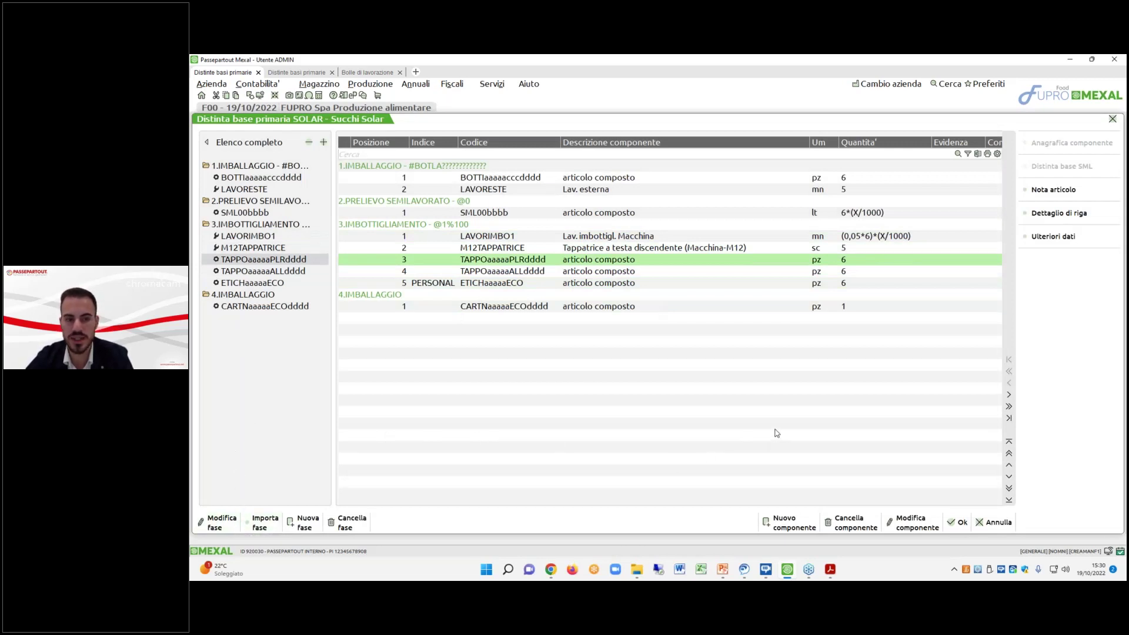
click(1000, 525)
click(684, 346)
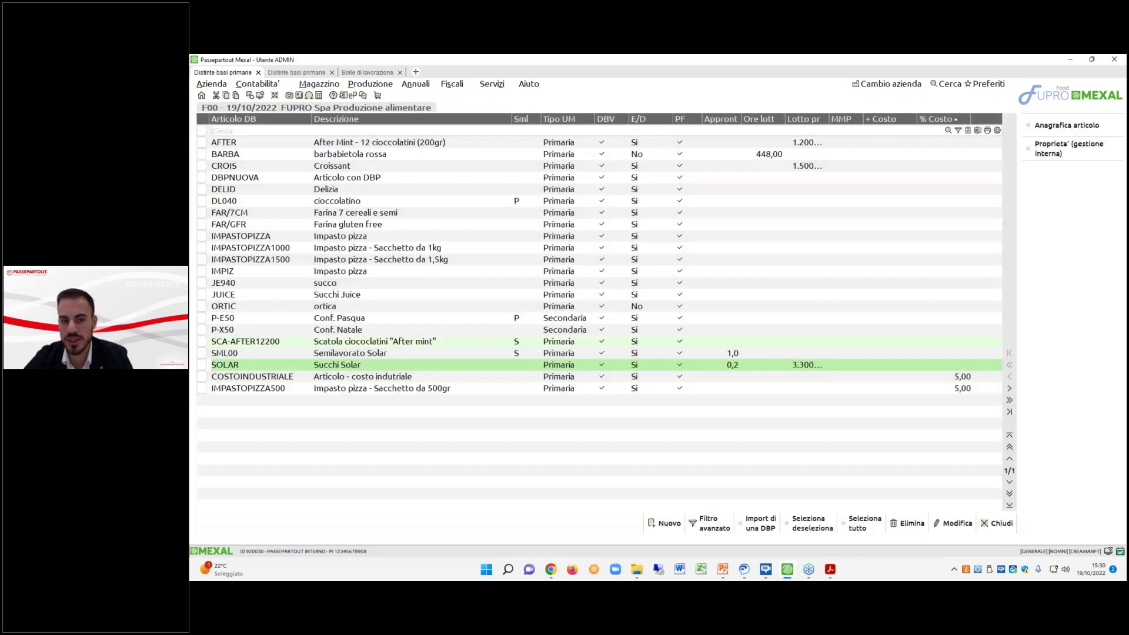
click(603, 352)
key(Up)
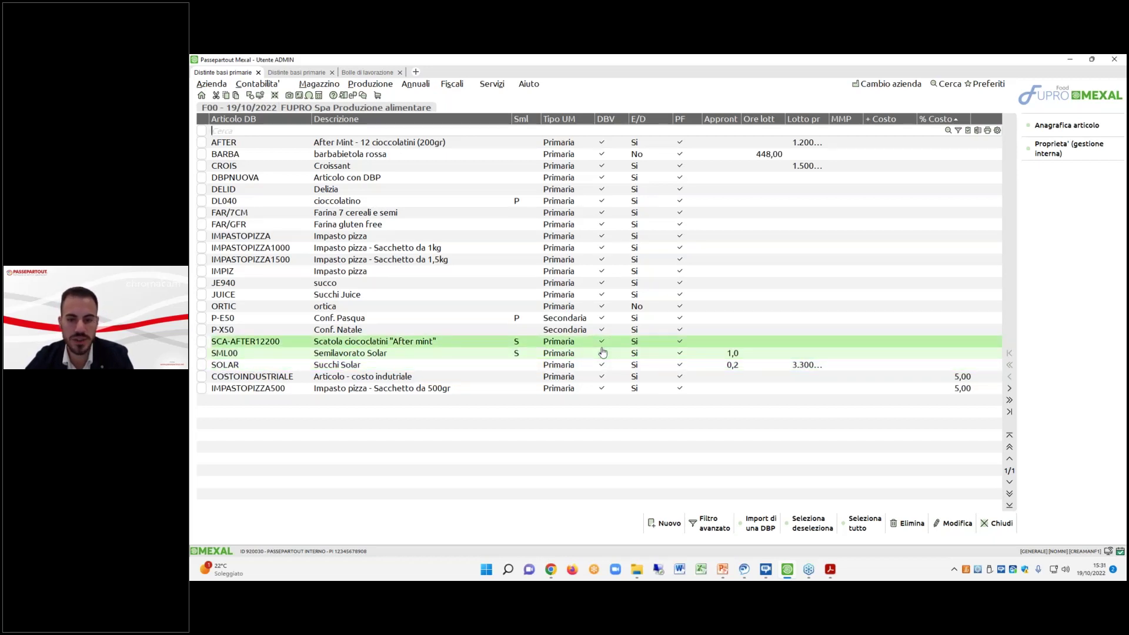
key(Down)
key(Up)
key(Up)
key(Up)
key(Up)
key(Up)
key(Up)
key(Up)
key(Up)
key(Up)
key(Up)
key(Up)
key(Up)
key(Up)
key(Up)
key(Up)
key(Up)
key(Up)
key(Up)
key(Down)
key(Down)
key(Down)
key(Down)
key(Down)
key(Down)
key(Down)
key(Down)
key(Down)
key(Down)
key(Down)
key(Down)
key(Down)
key(Down)
key(Down)
key(Down)
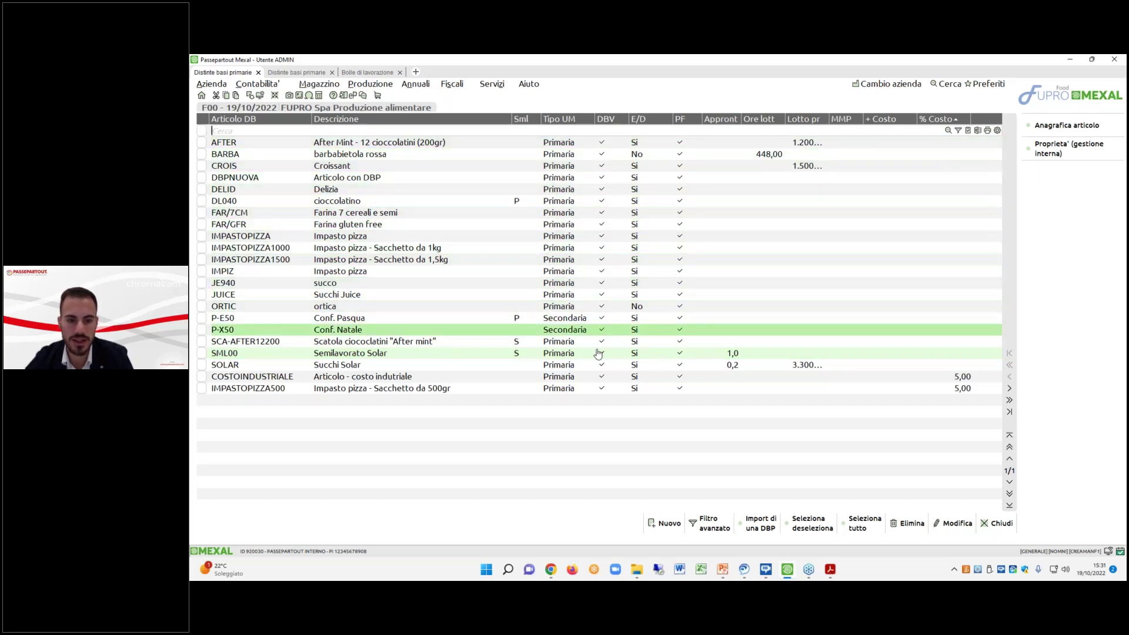
key(Down)
key(Down)
key(Down)
key(Down)
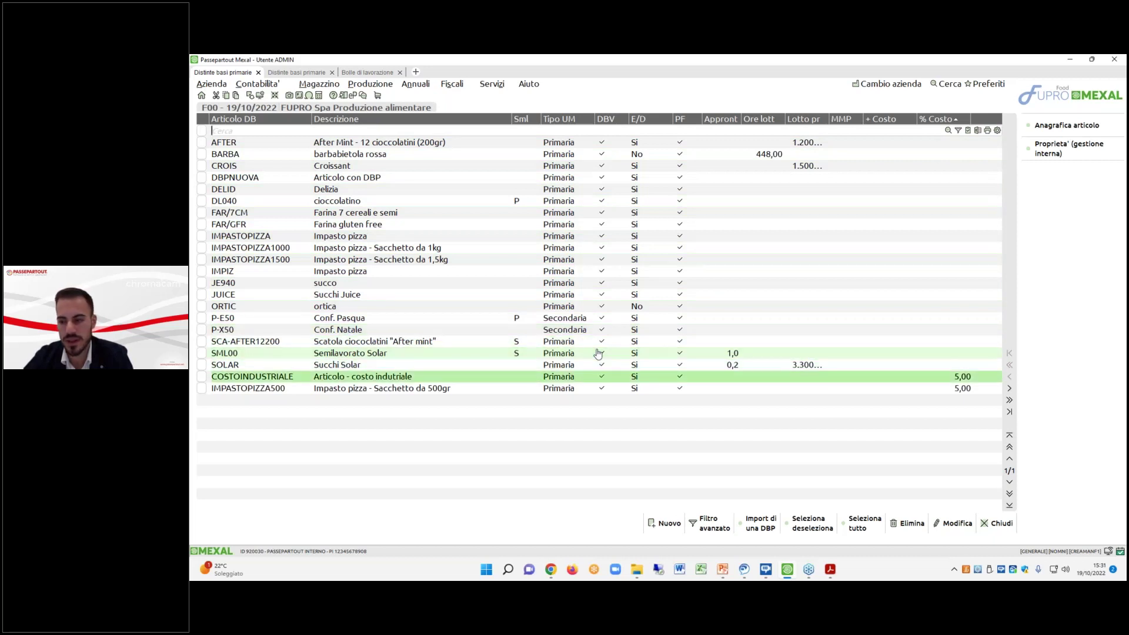
Close this list of primary bills of materials and switch to the other open Distinte basi primarie list.
click(1005, 528)
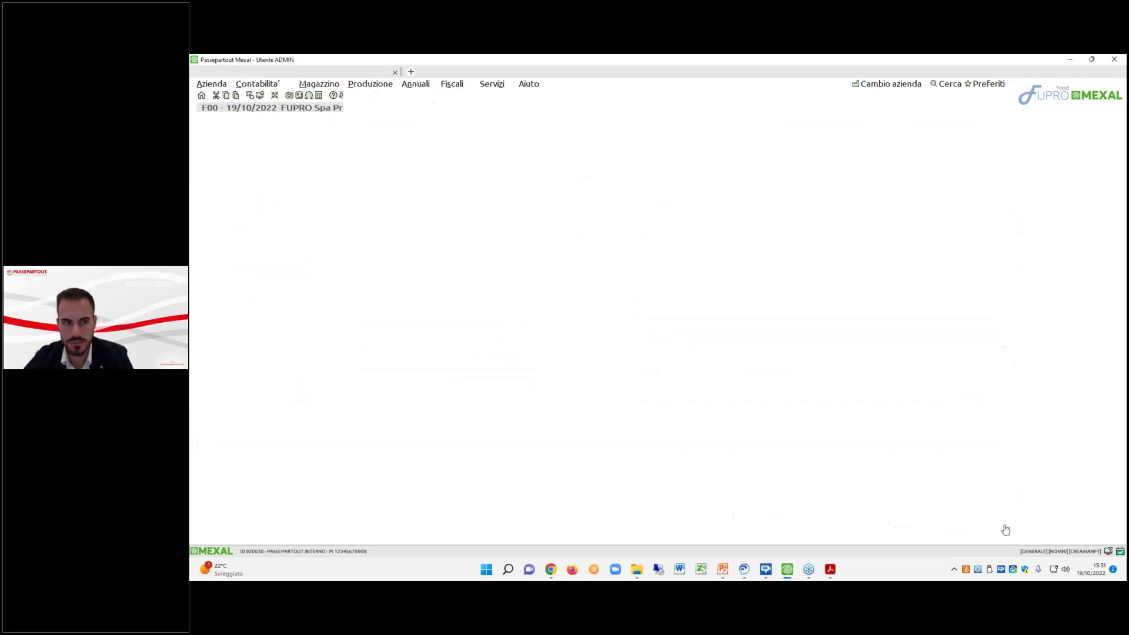
mouse_move(724, 568)
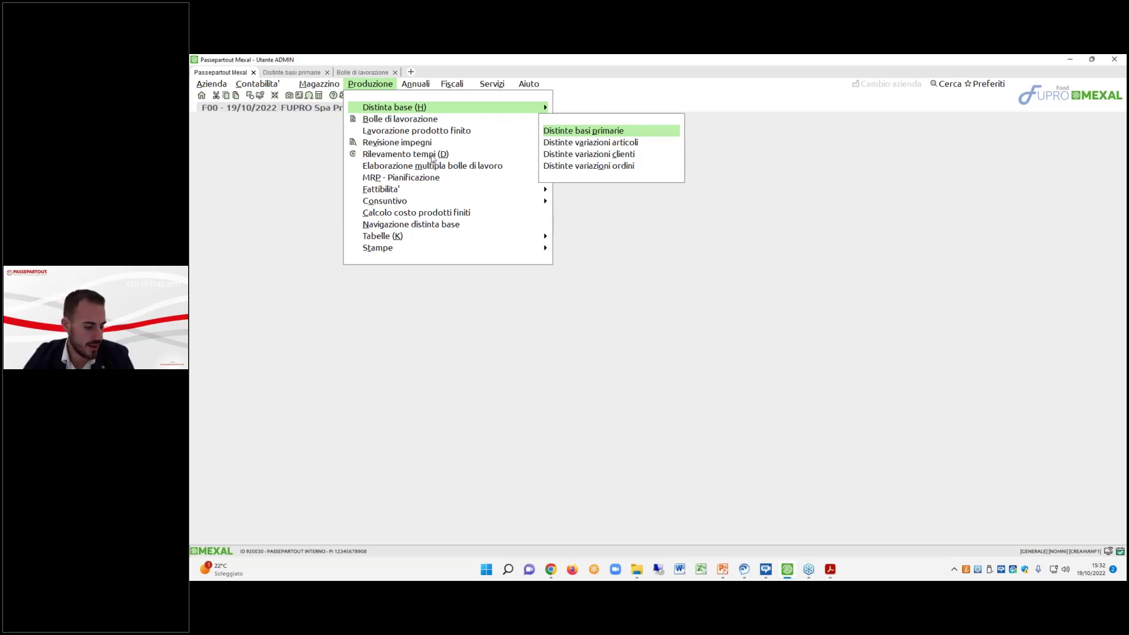
click(266, 74)
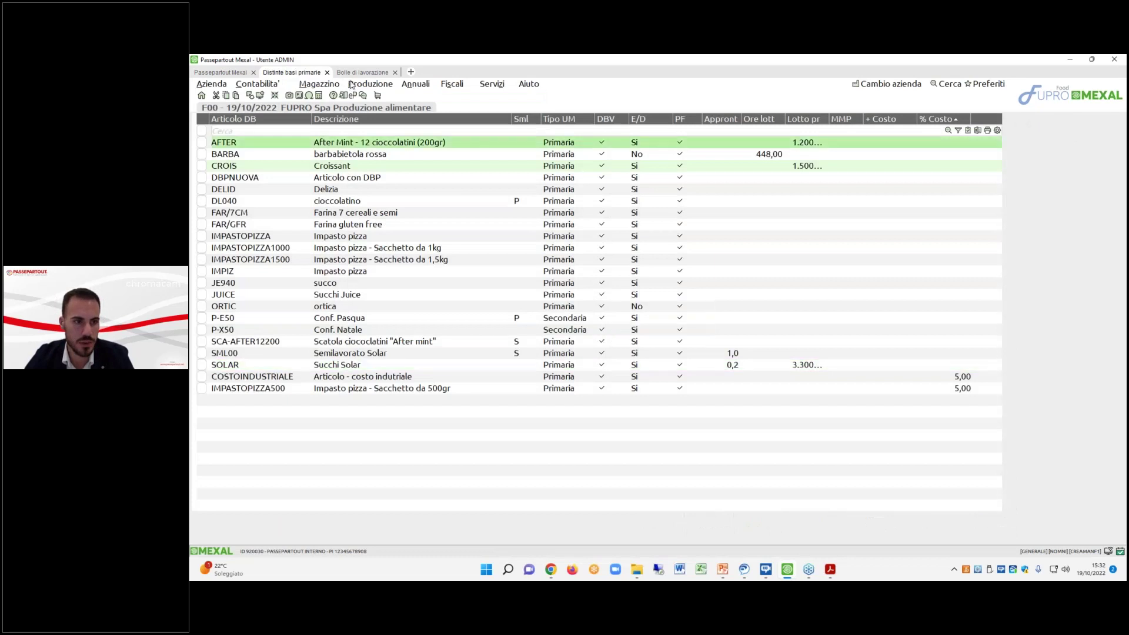
Open the article structure definitions and open structure 2 Succhi di frutta.
click(351, 86)
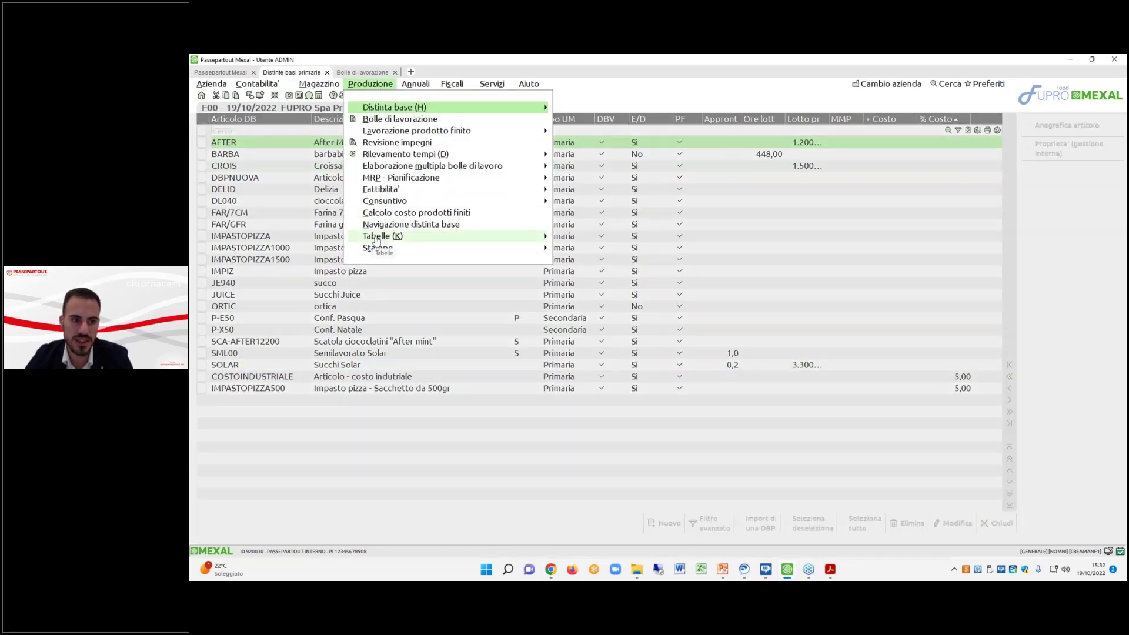
click(318, 86)
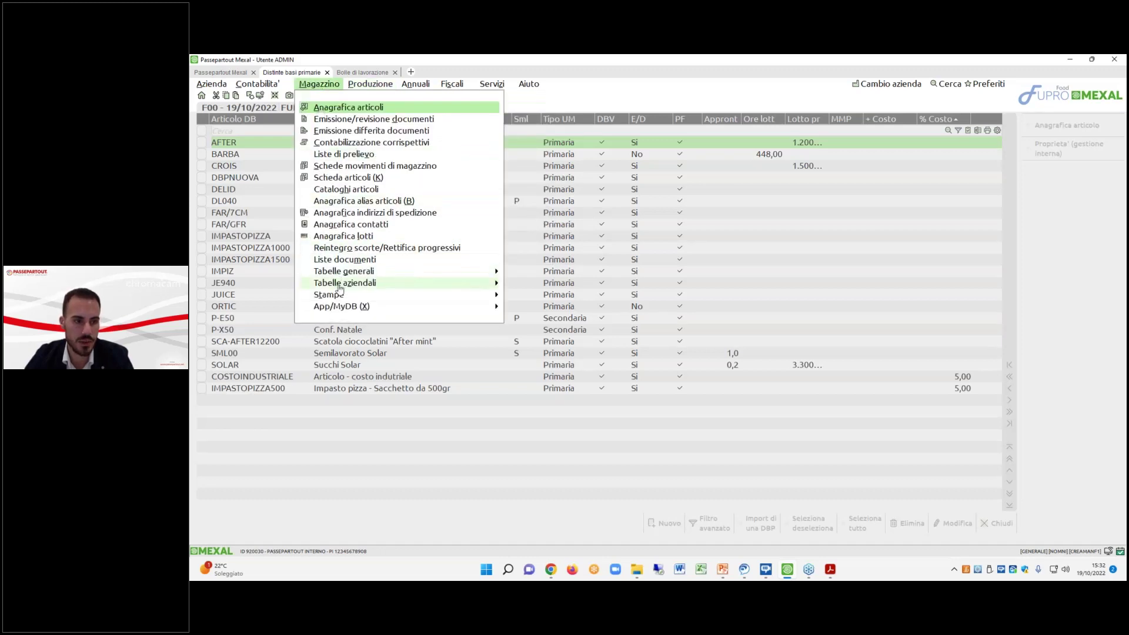
mouse_move(357, 283)
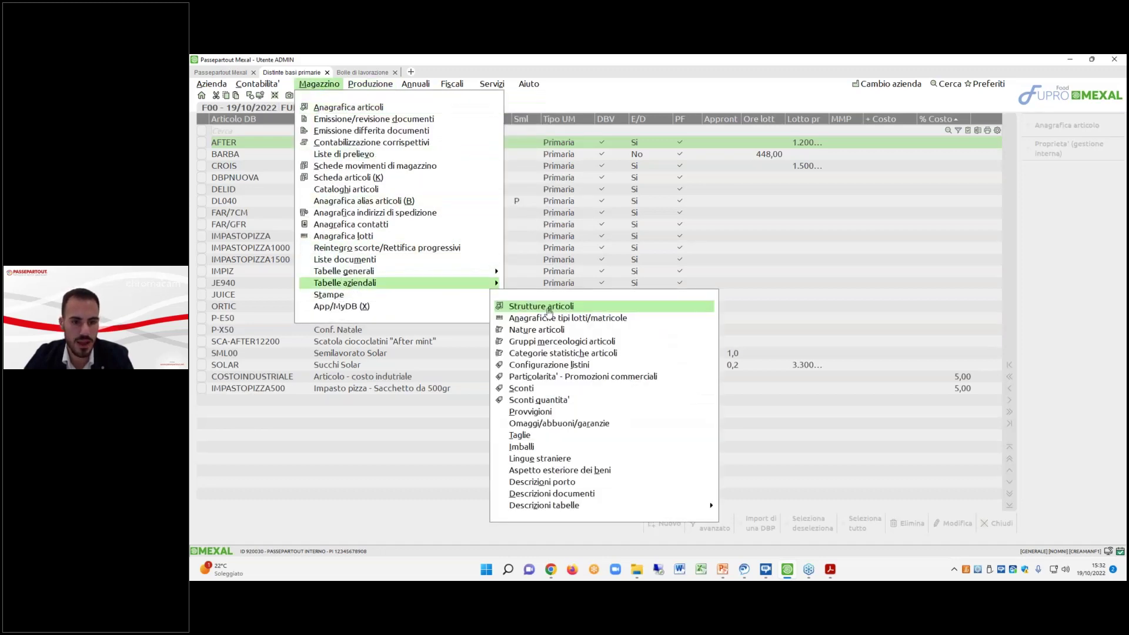
click(548, 311)
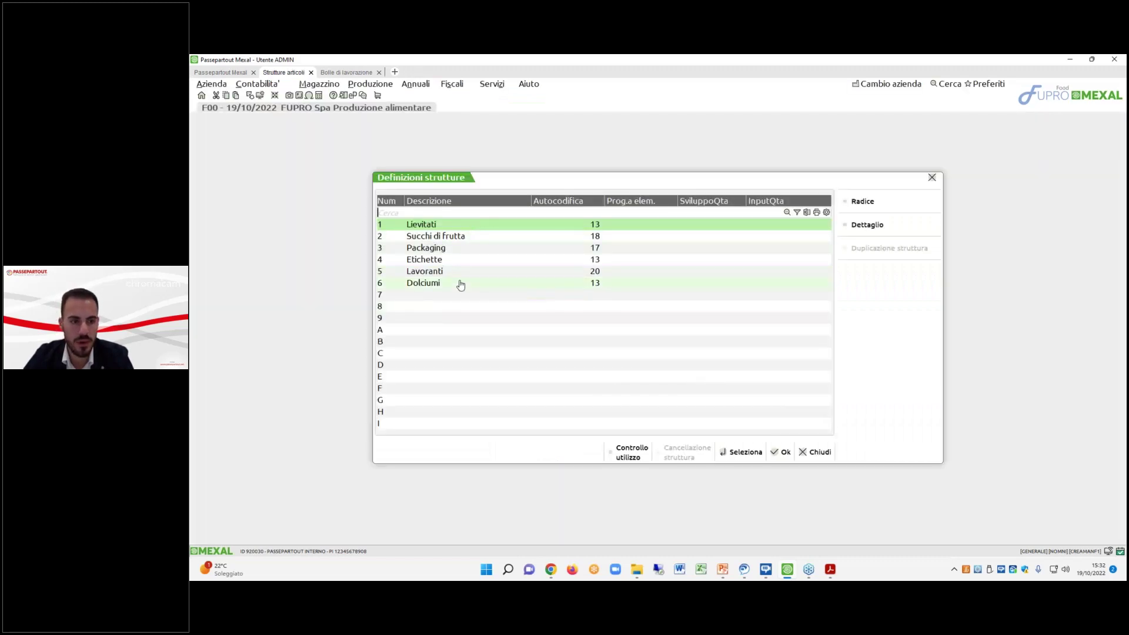
double_click(464, 237)
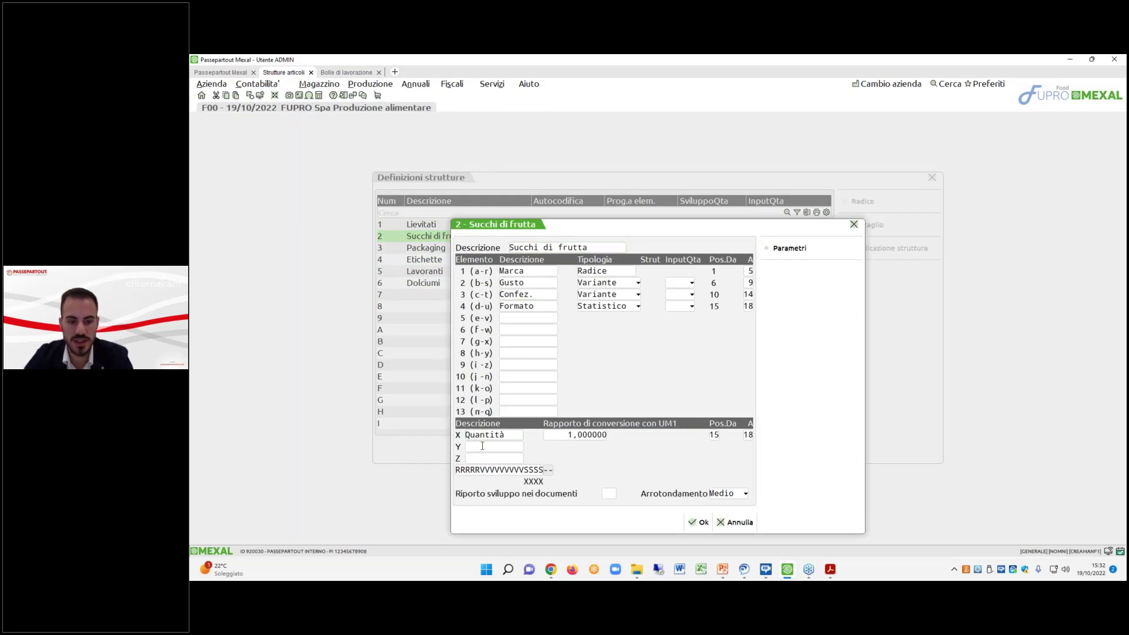
Review the Quantità development variable X of Succhi di frutta, its conversion ratio, code positions and the Formato element, and close the structure.
double_click(519, 437)
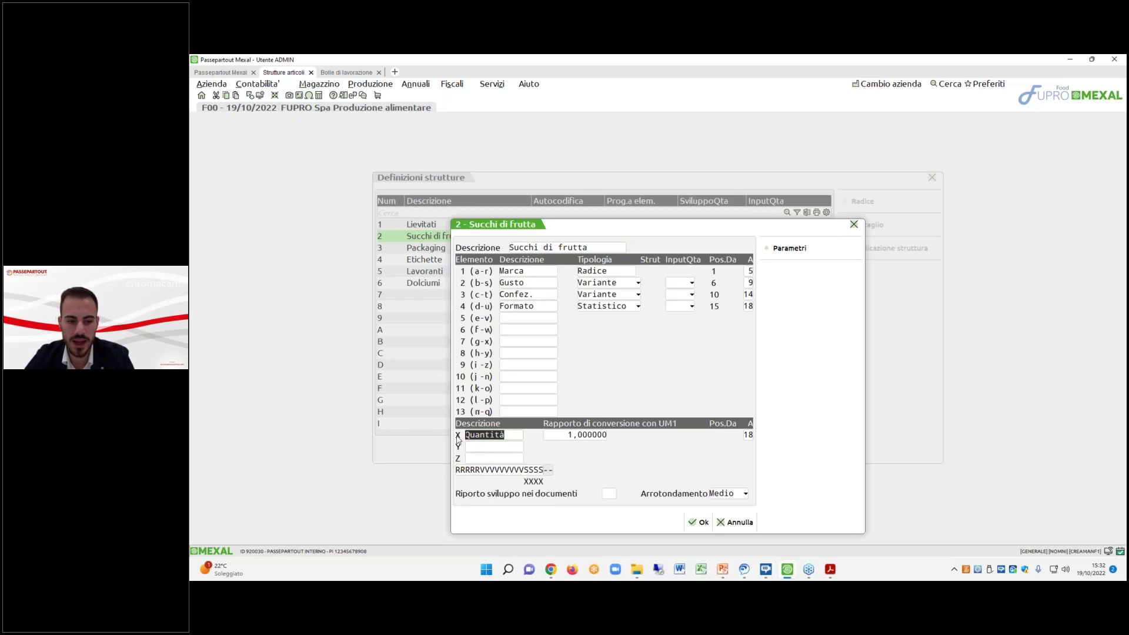
click(512, 434)
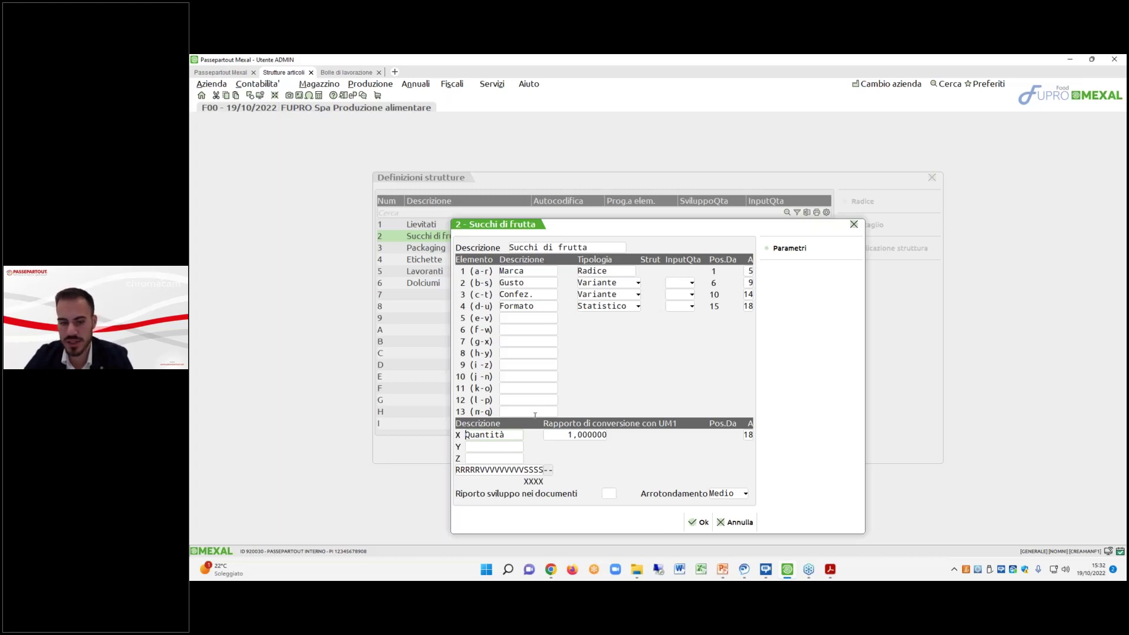
drag(467, 434, 502, 435)
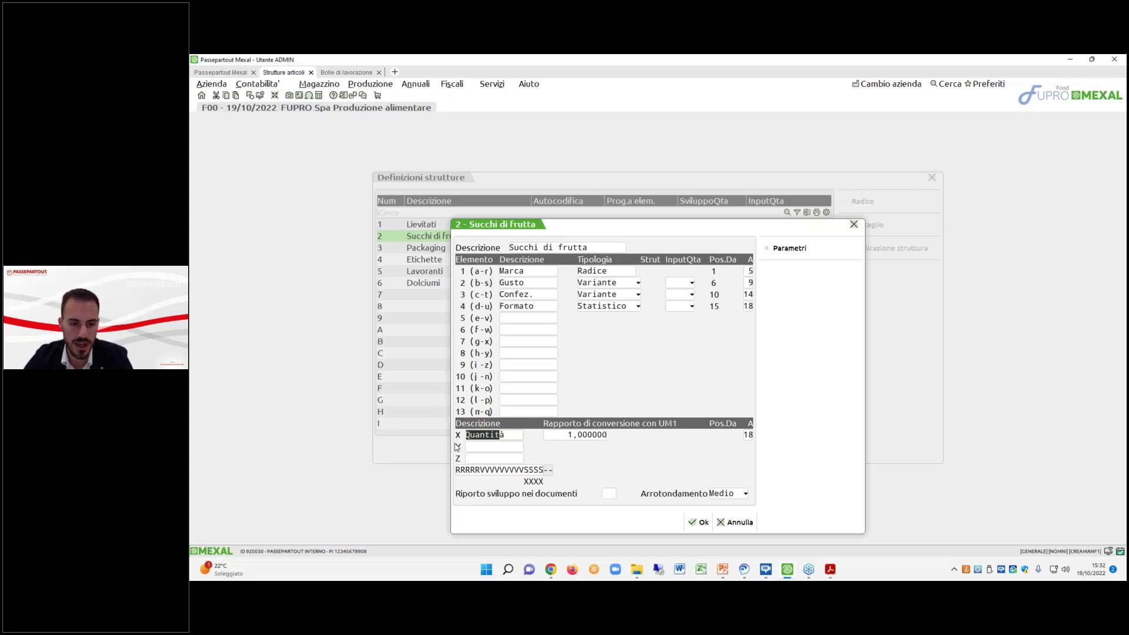
drag(504, 436, 470, 438)
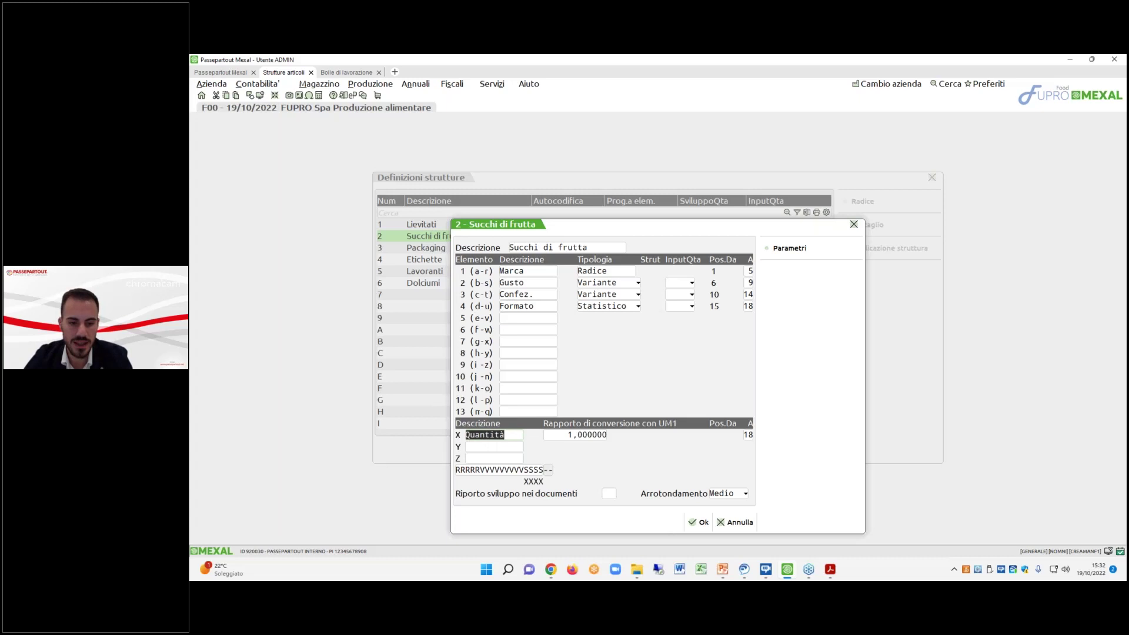
key(Return)
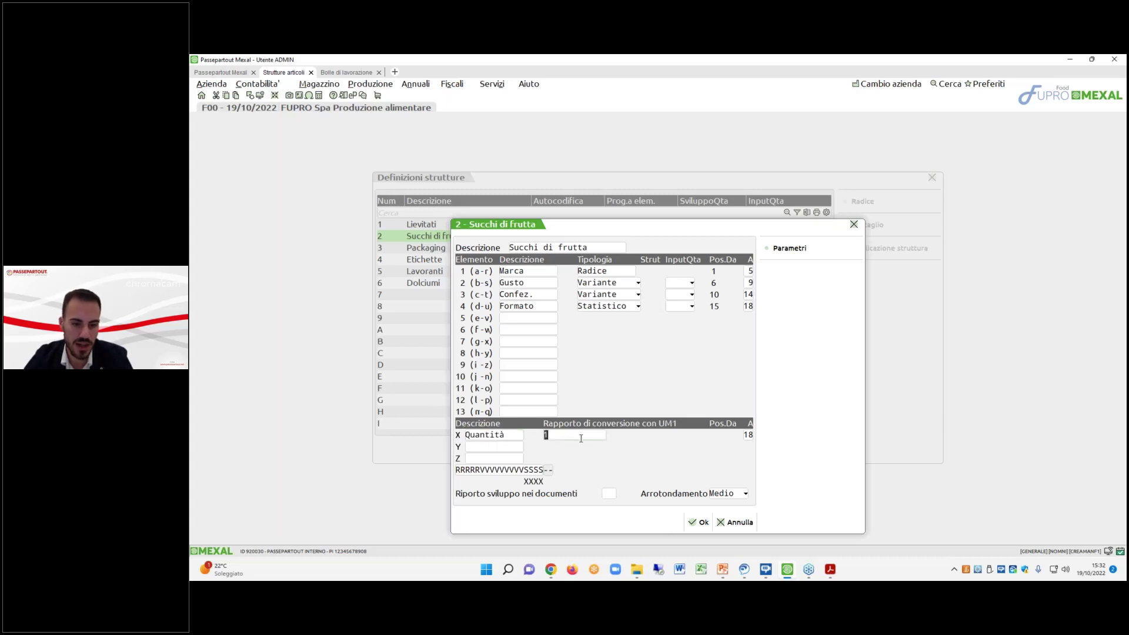
key(Return)
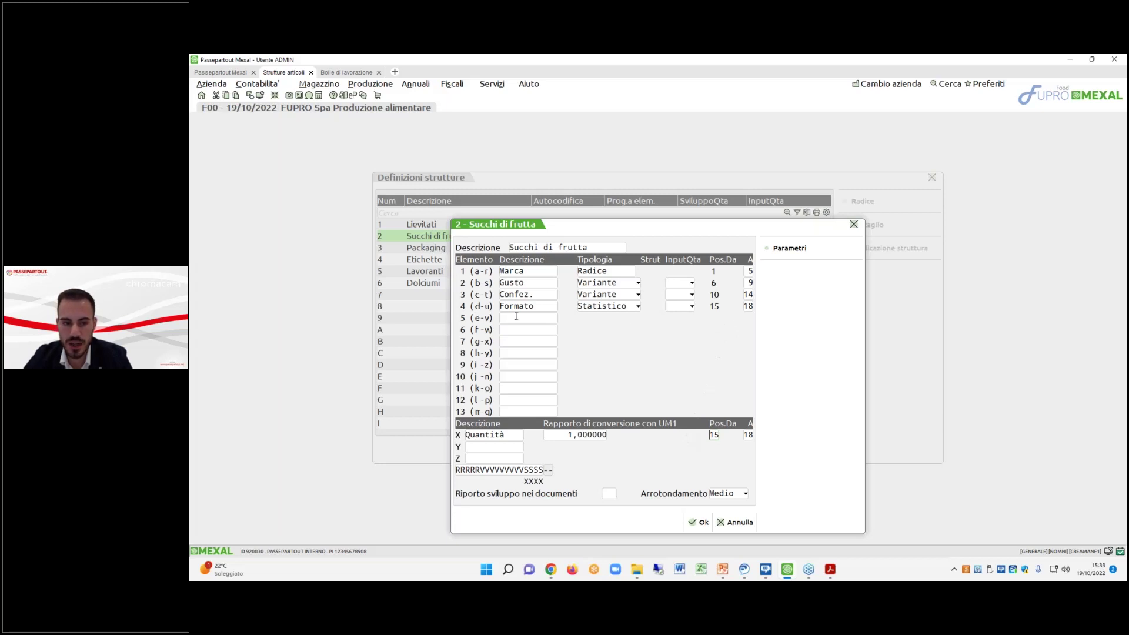
drag(501, 306, 538, 304)
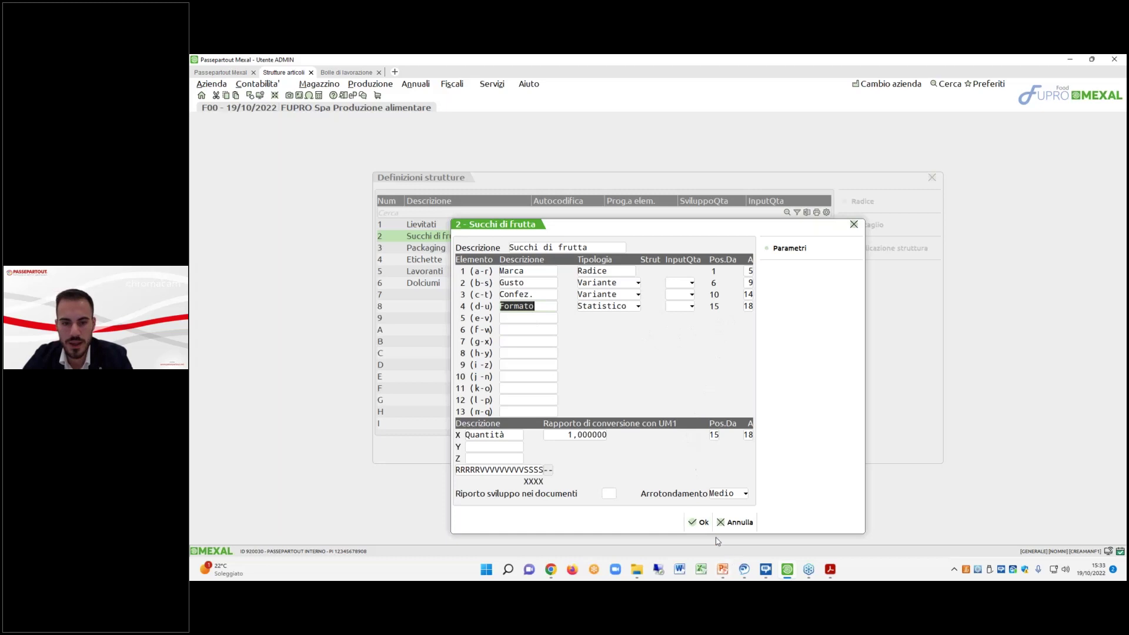
click(700, 522)
Switch to the work orders and exit the semi-finished loading document for work order 150 without saving.
click(346, 73)
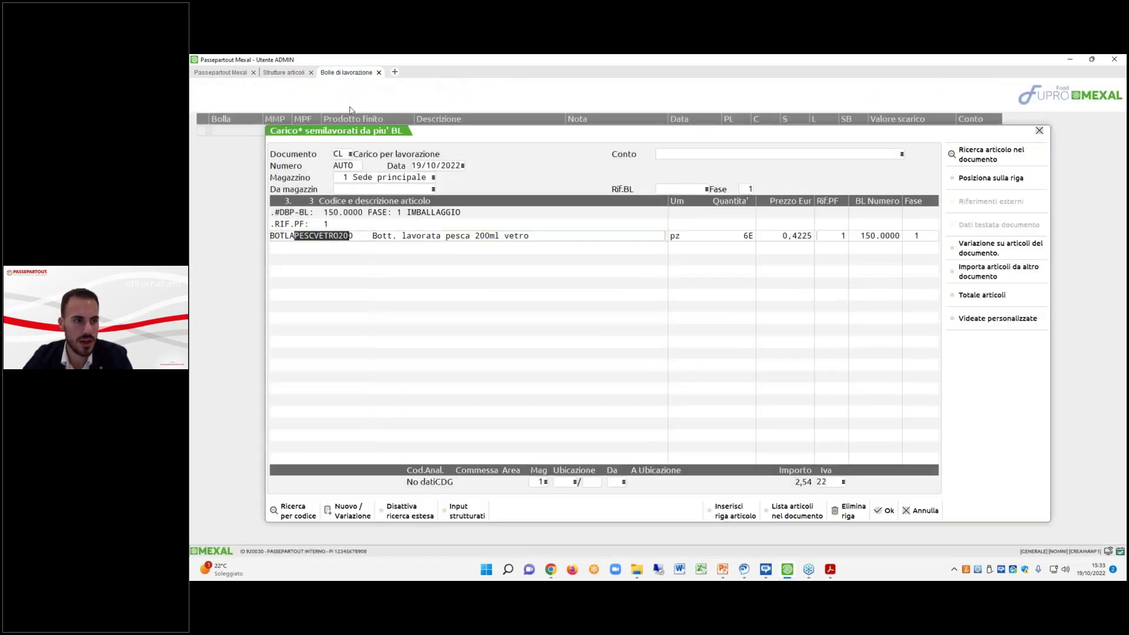
click(918, 509)
click(676, 348)
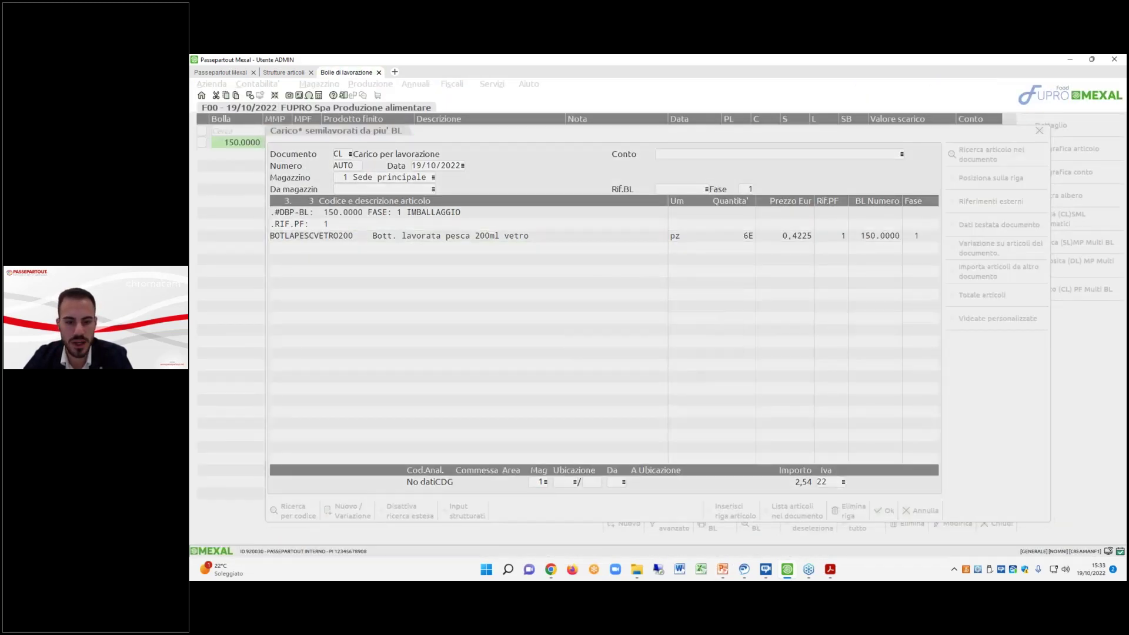
Open the bill of materials development print using the standard Sviluppo Distinta Base form.
click(369, 83)
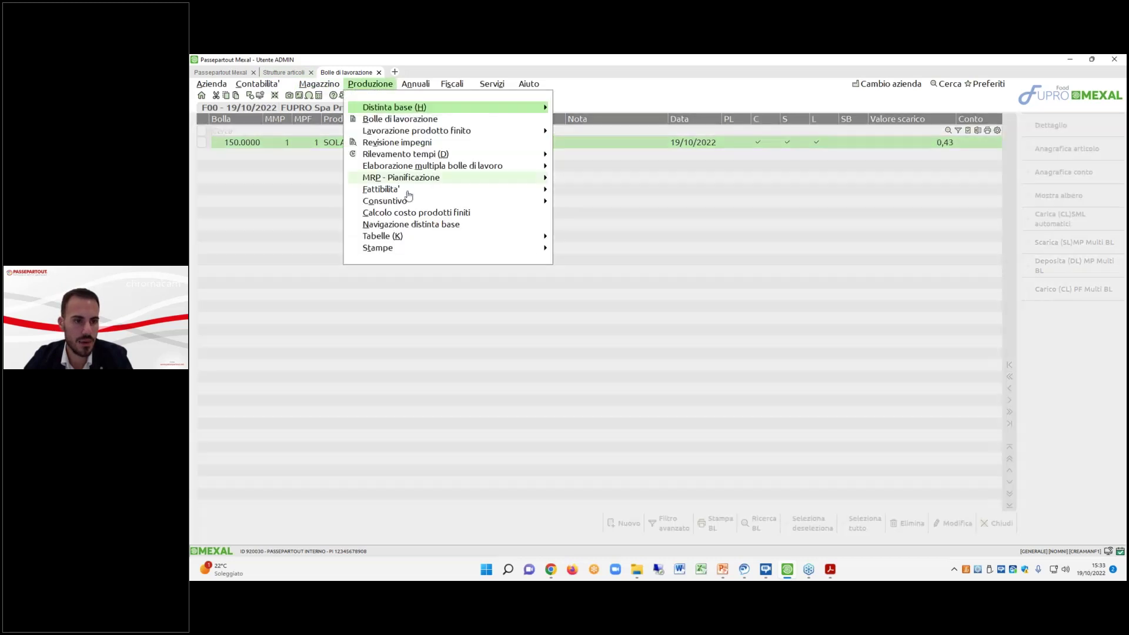
mouse_move(397, 251)
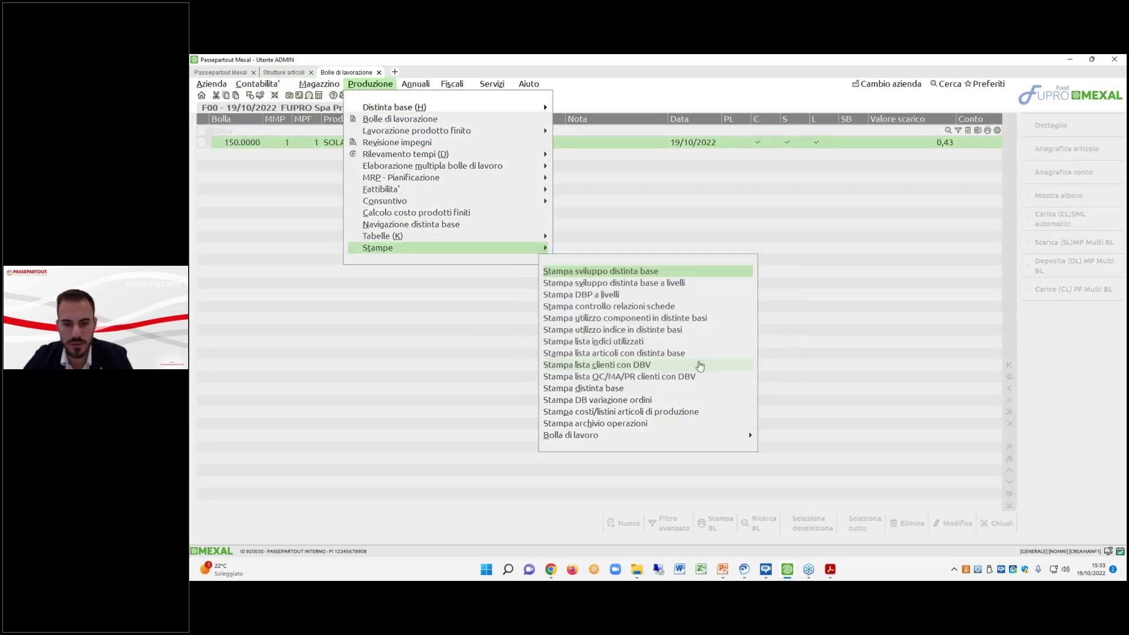
click(672, 304)
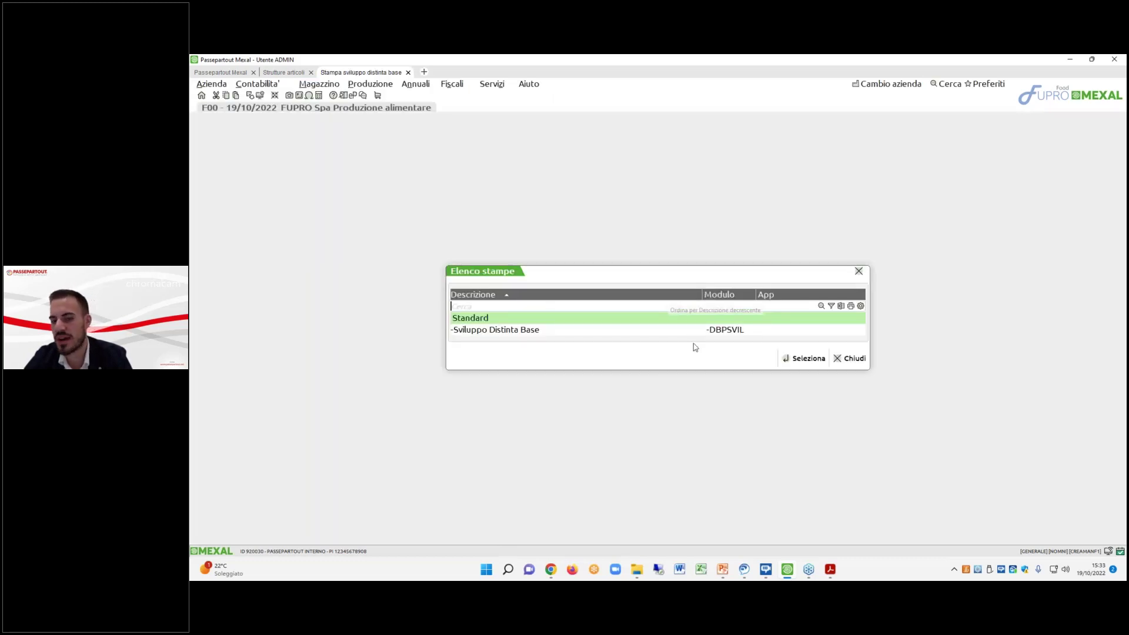
double_click(689, 329)
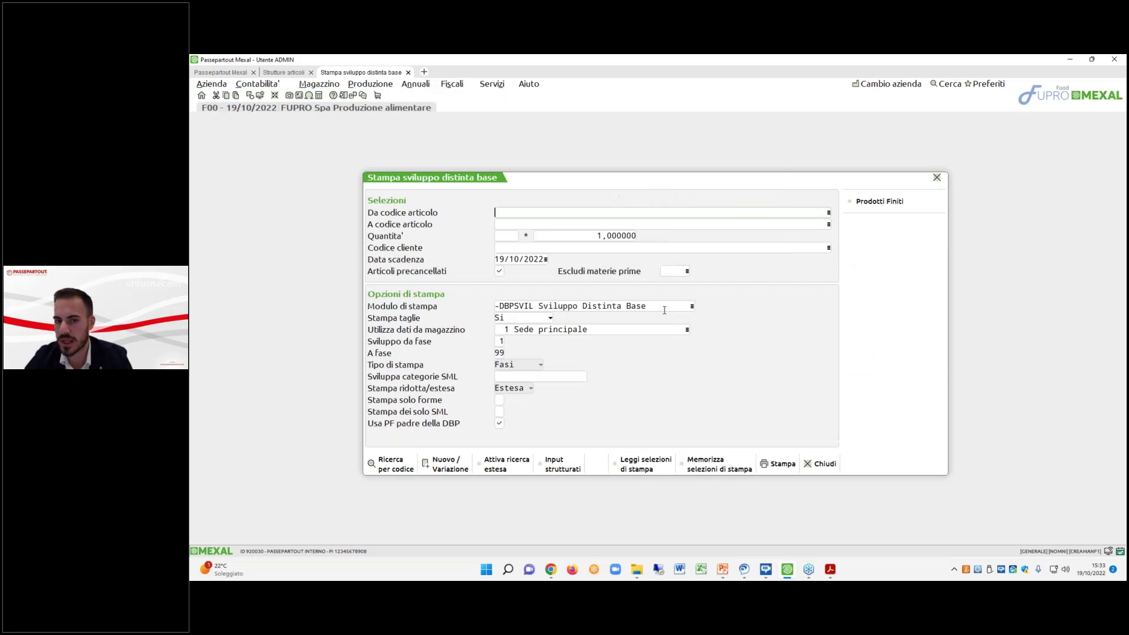
Enter SOLAR as the starting article code and examine the available Formato values in its structure fields.
text(SOLAR)
key(Return)
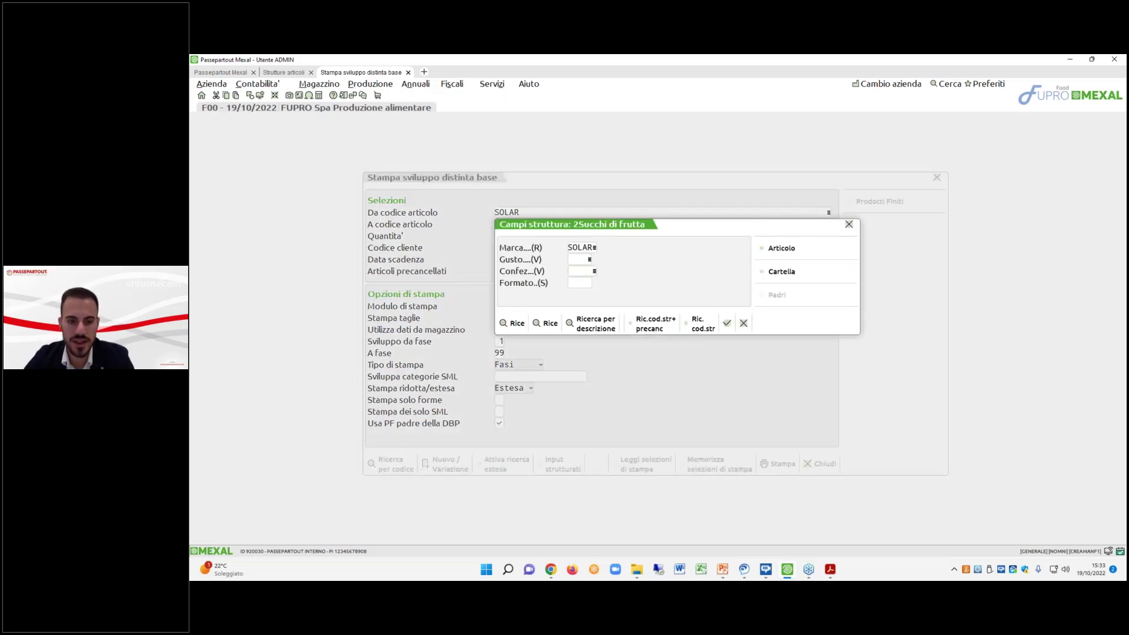
click(783, 274)
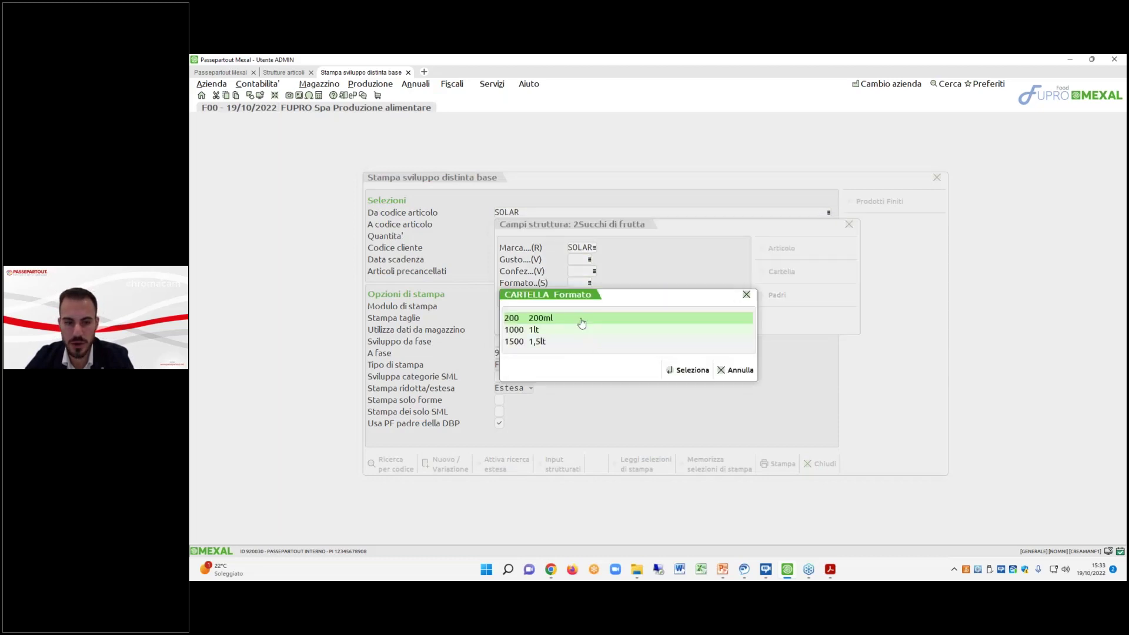
key(Down)
key(Down)
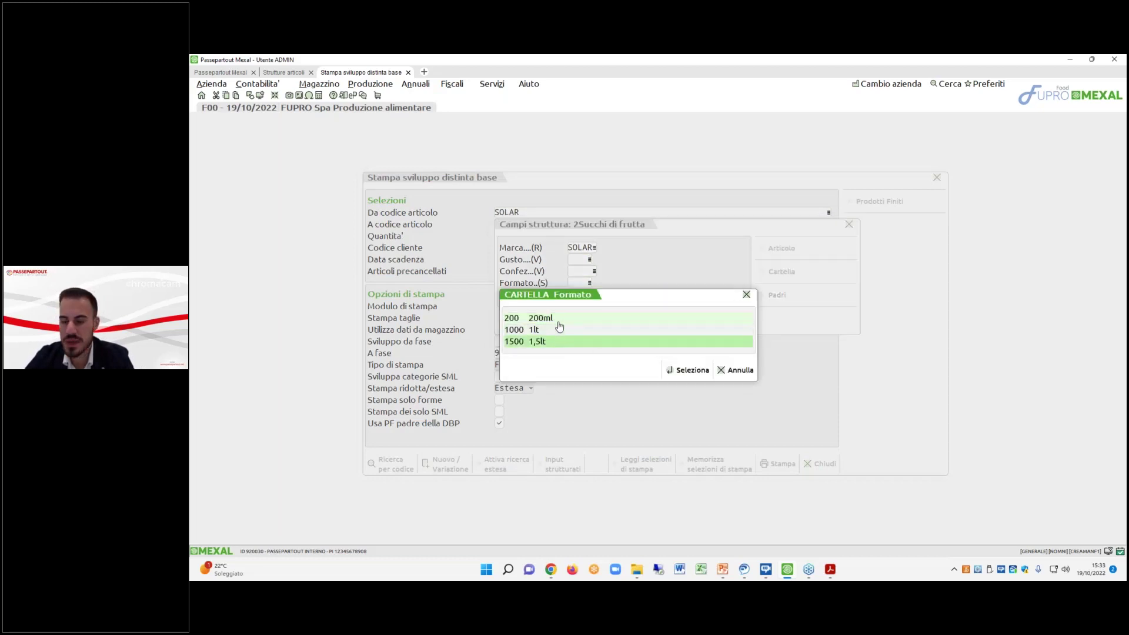
click(732, 375)
Try 1000 and 1500 as the Formato value of article SOLAR and cancel the structure field entry.
text(1000)
key(Return)
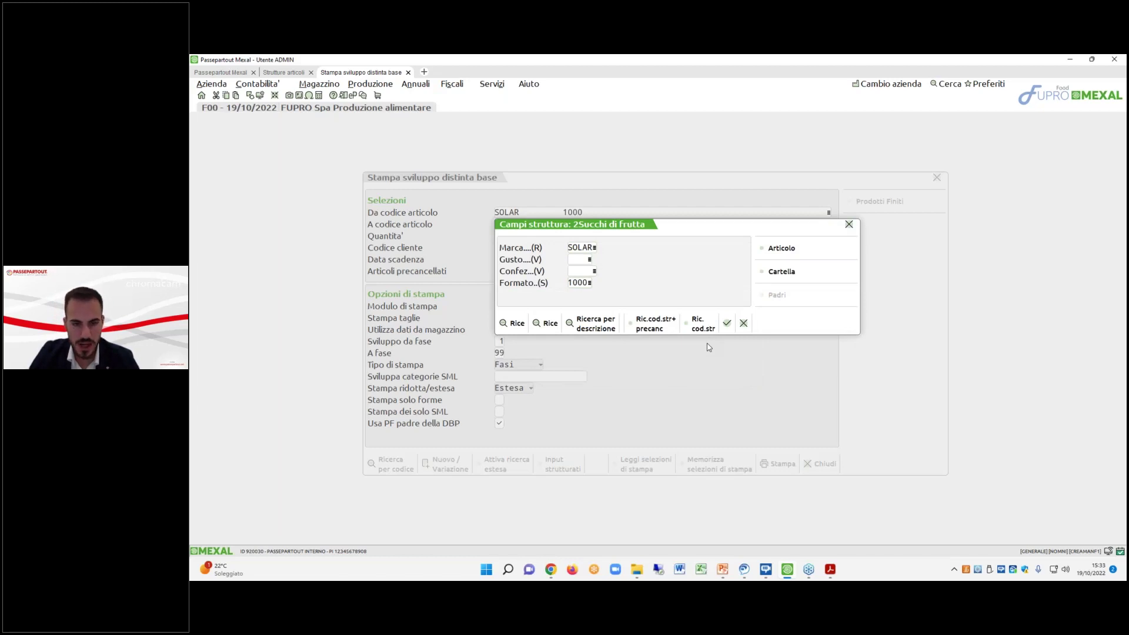
text(1500)
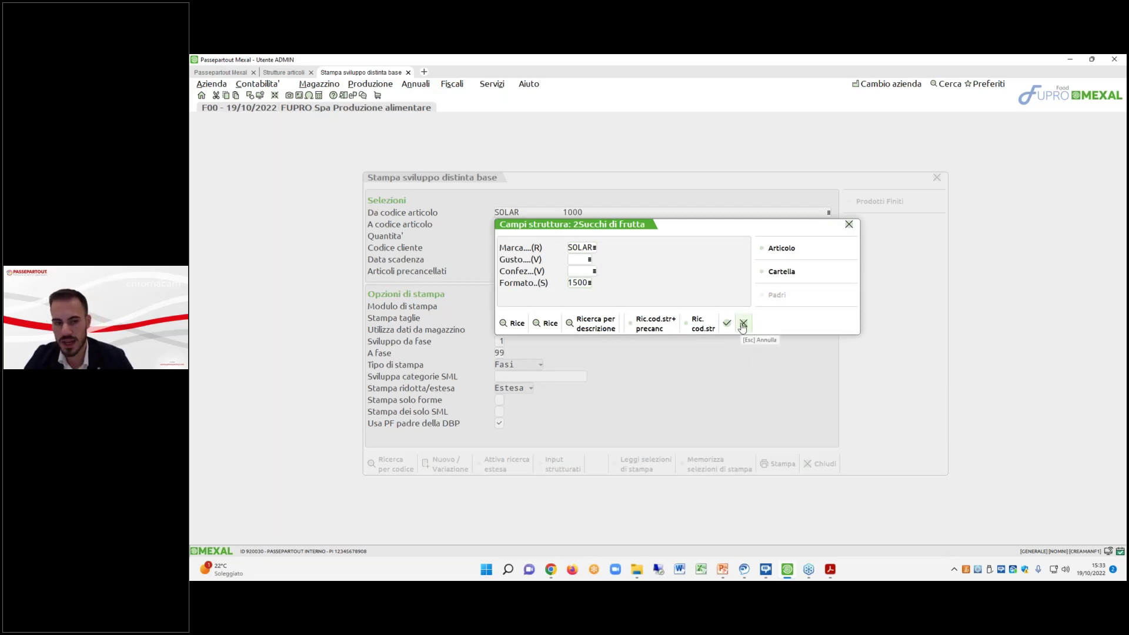
key(Return)
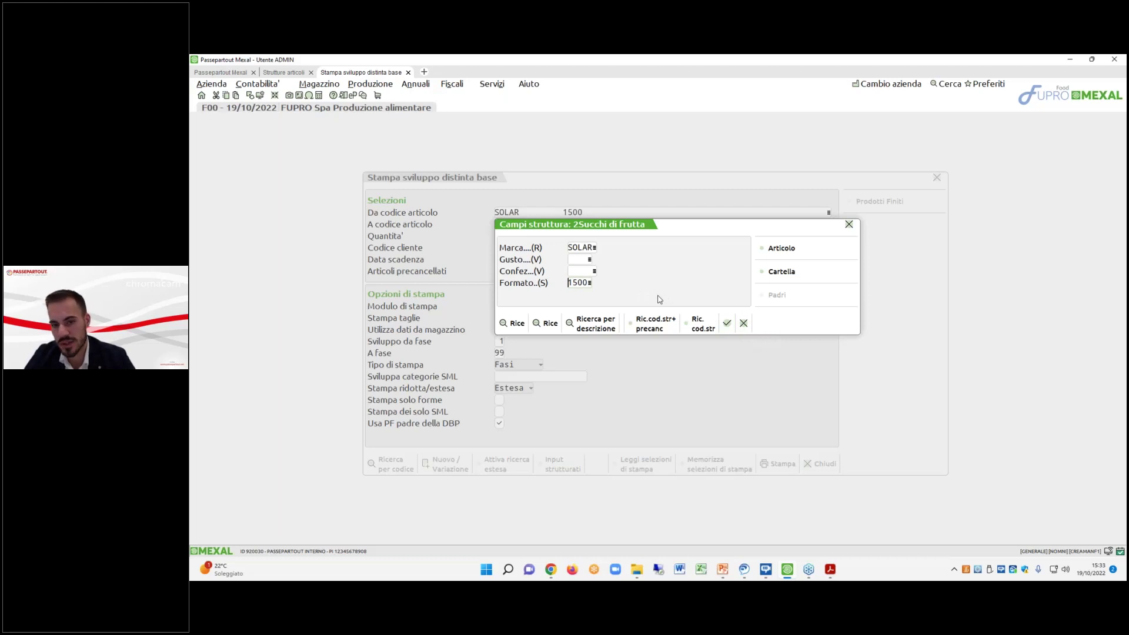
click(742, 323)
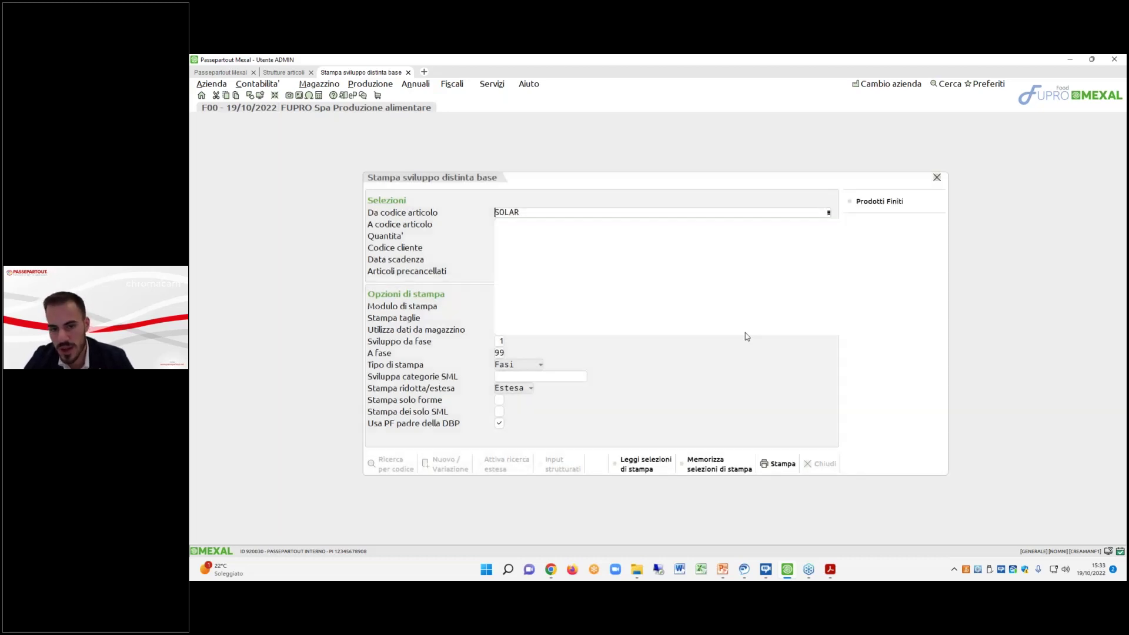
Close and reopen the article structure definitions, recheck the elements of structure 2 Succhi di frutta, and leave without changes.
click(275, 73)
click(815, 451)
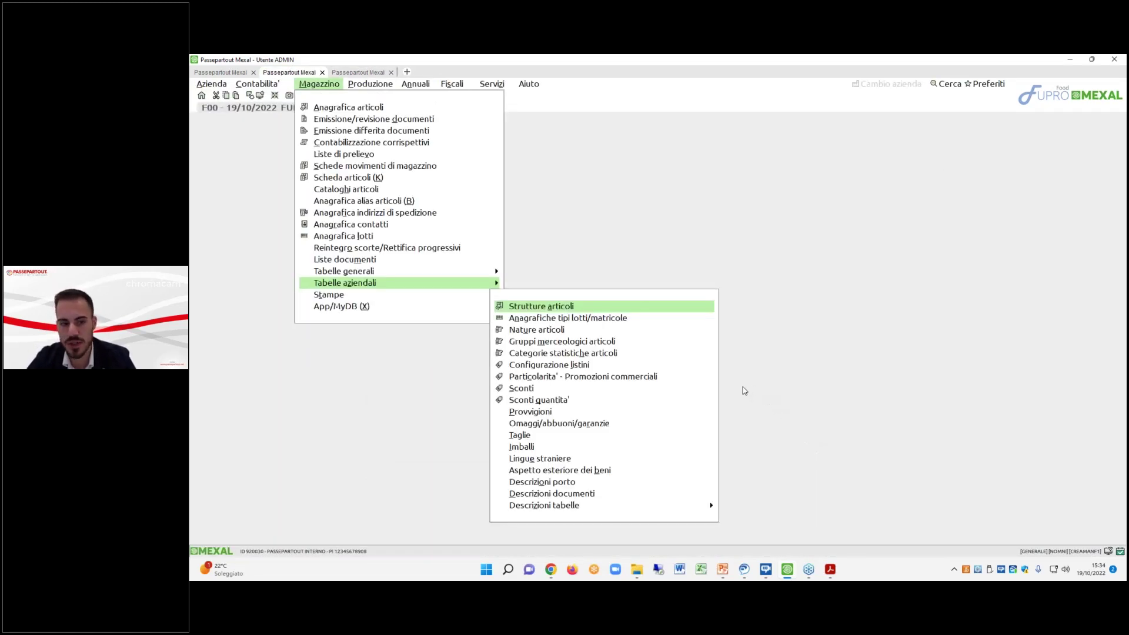
click(294, 72)
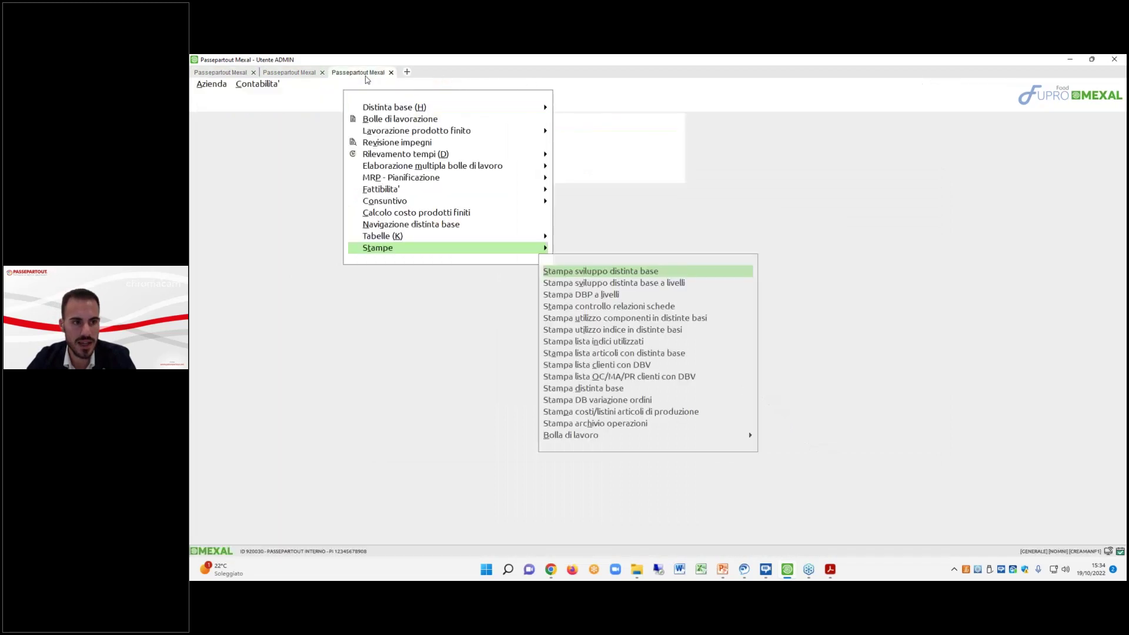
click(320, 83)
mouse_move(376, 283)
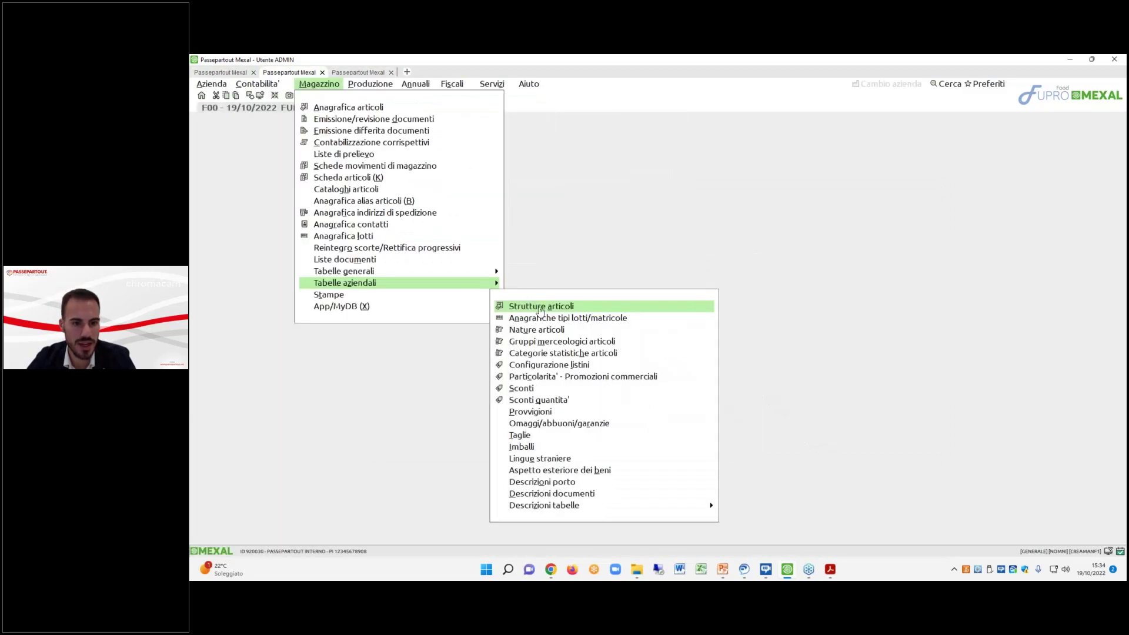
click(539, 310)
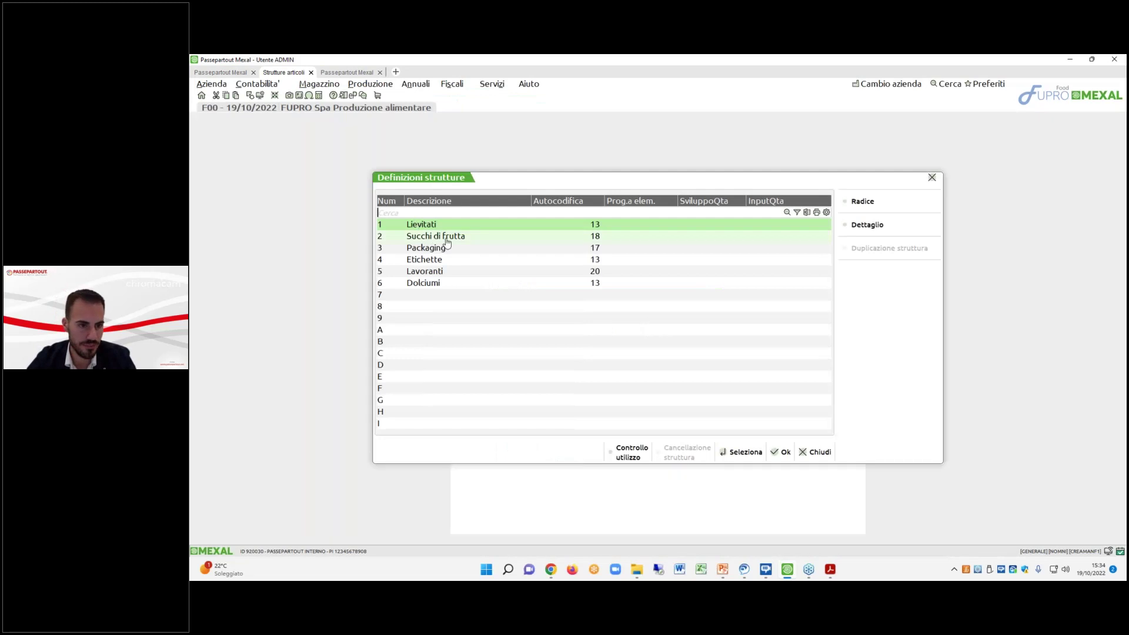
double_click(445, 238)
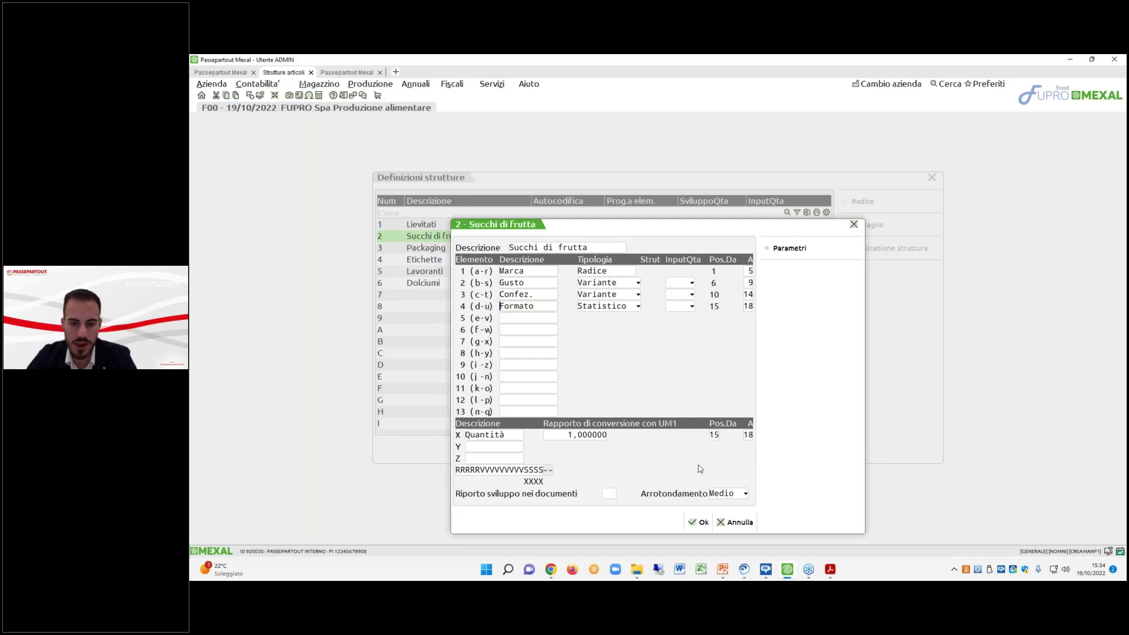
click(735, 522)
click(813, 453)
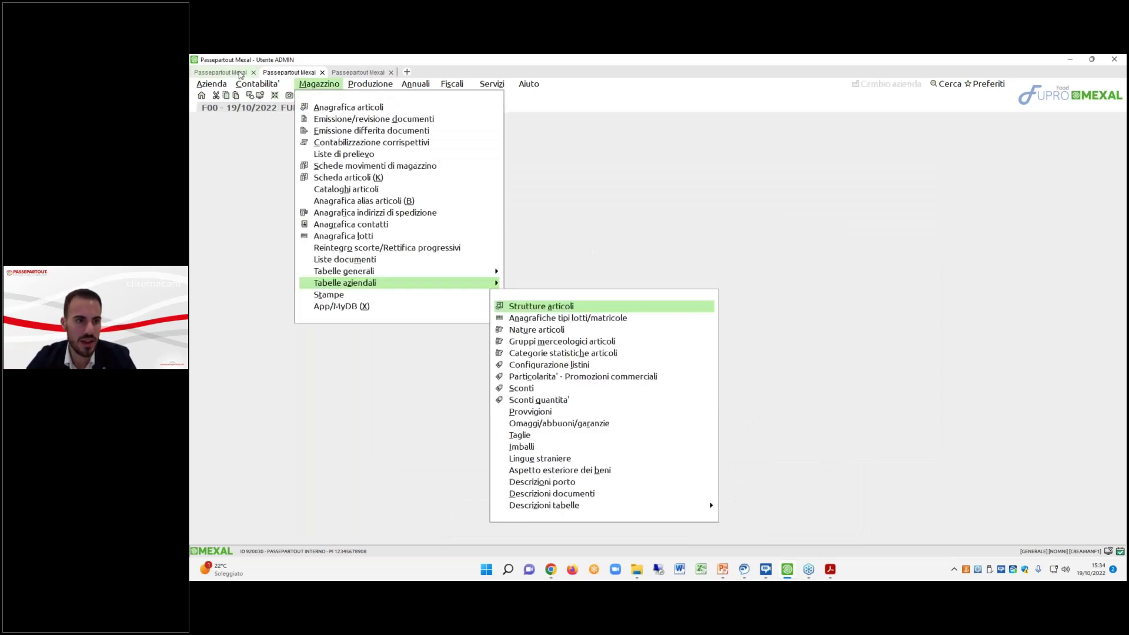
Return to the production session and open the list of primary bills of materials.
click(240, 74)
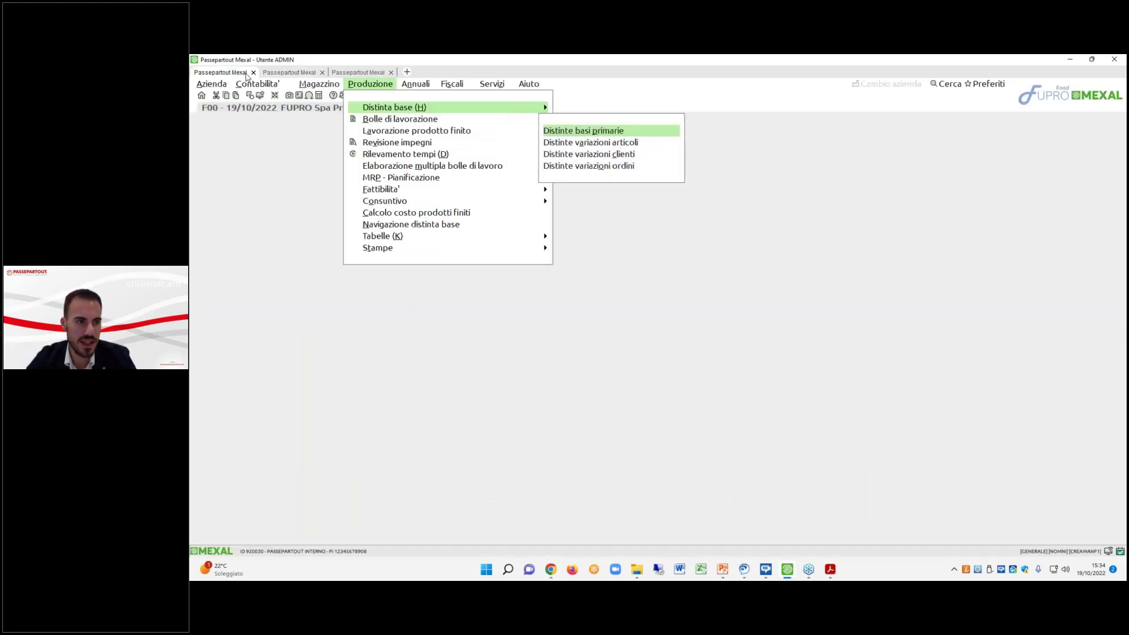
click(559, 131)
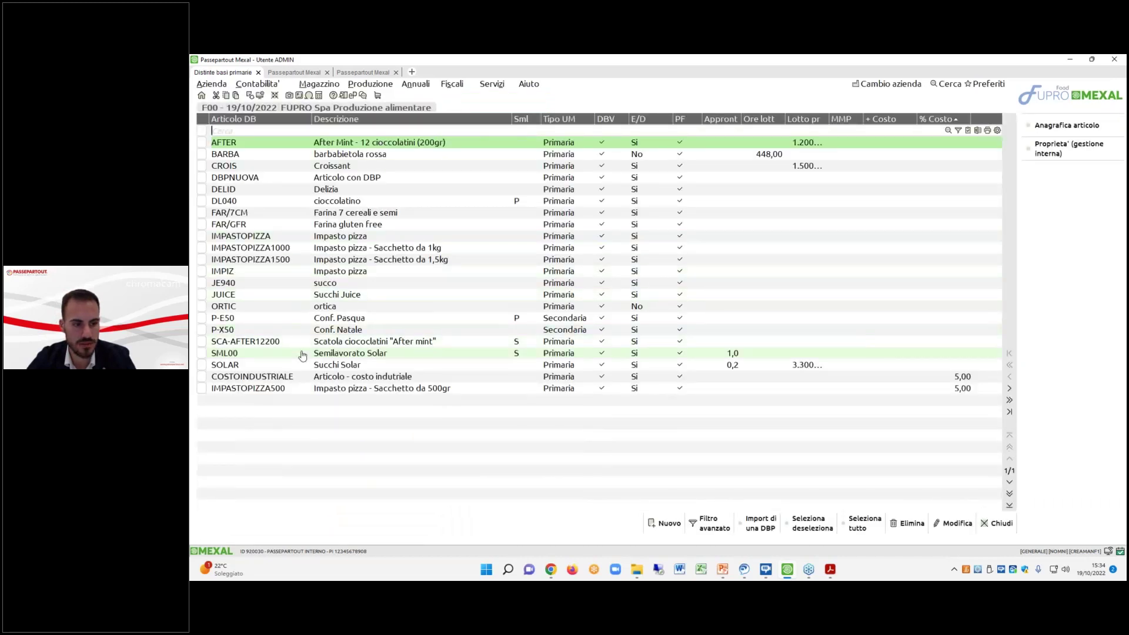
double_click(302, 355)
click(993, 522)
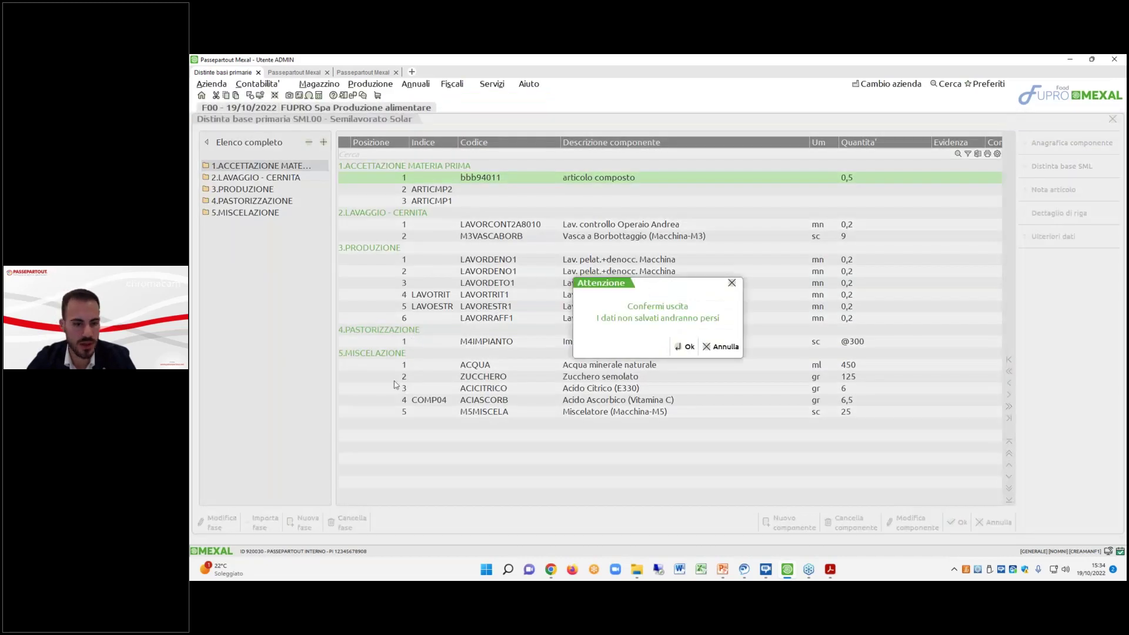
click(682, 347)
Open the SOLAR primary bill of materials.
double_click(302, 367)
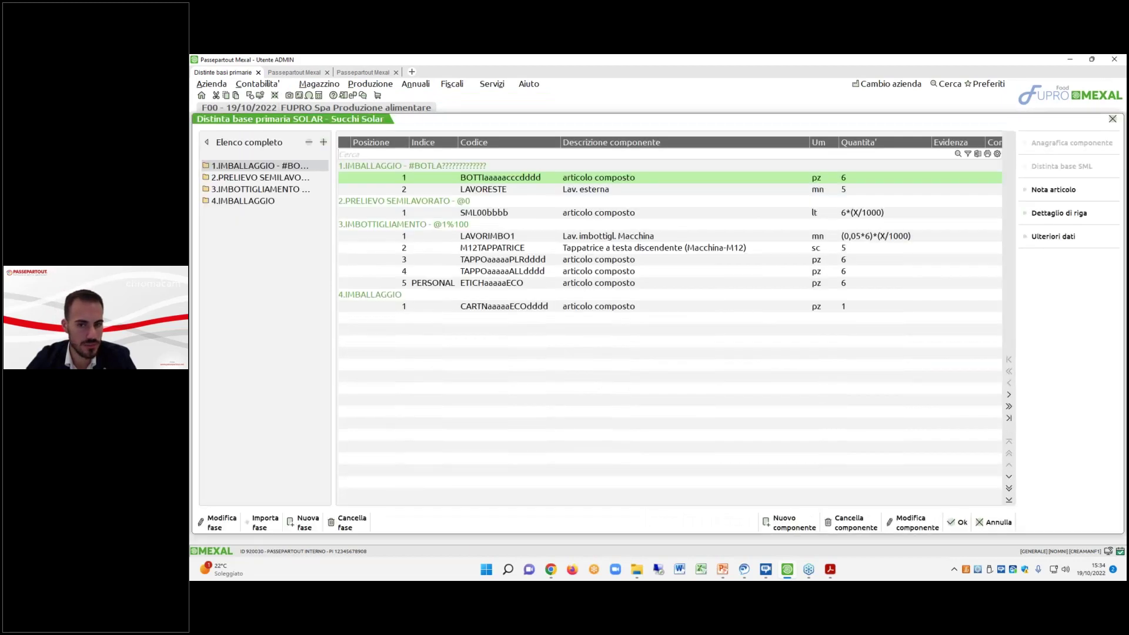
Review the quantity formula of component SML00bbbb in phase 2 PRELIEVO SEMILAVORATO and confirm the component unchanged.
key(Down)
key(Down)
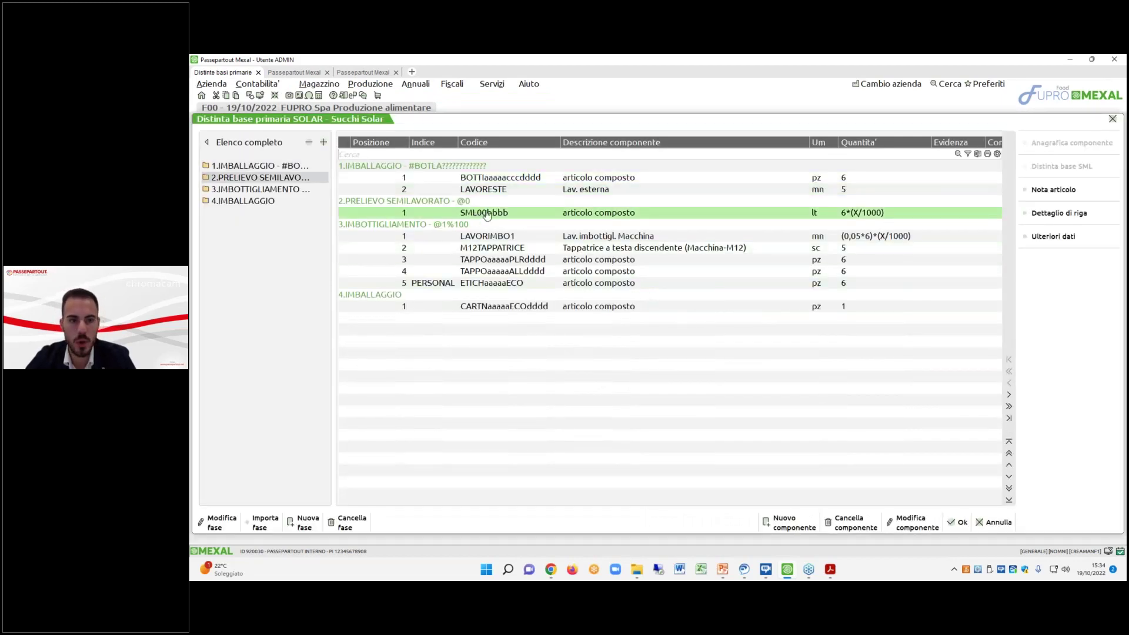
double_click(834, 216)
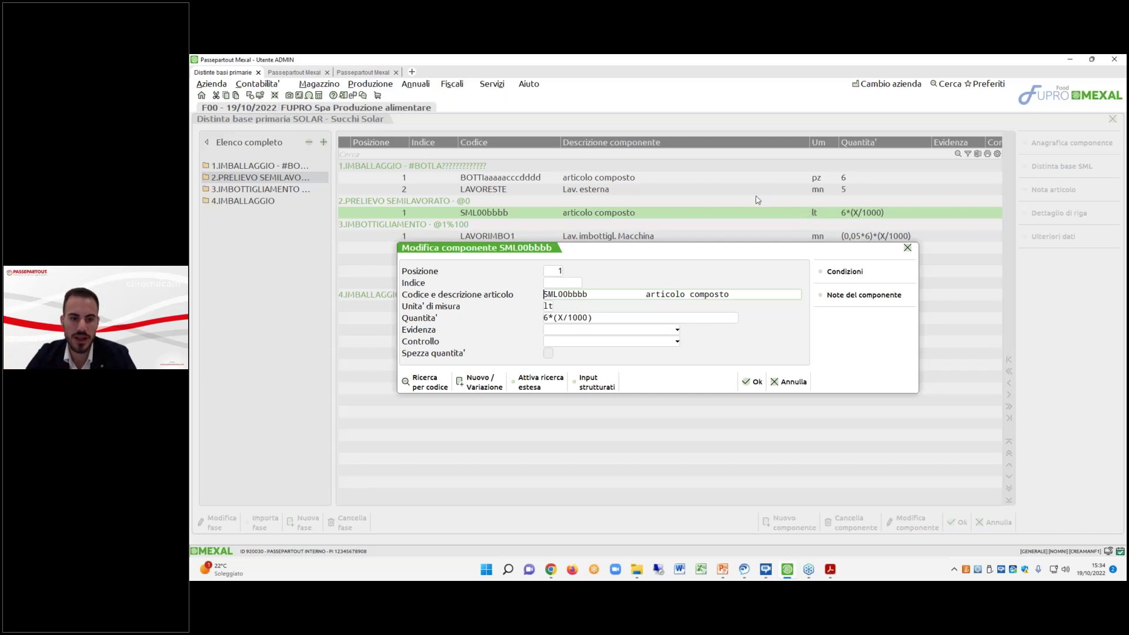
click(607, 317)
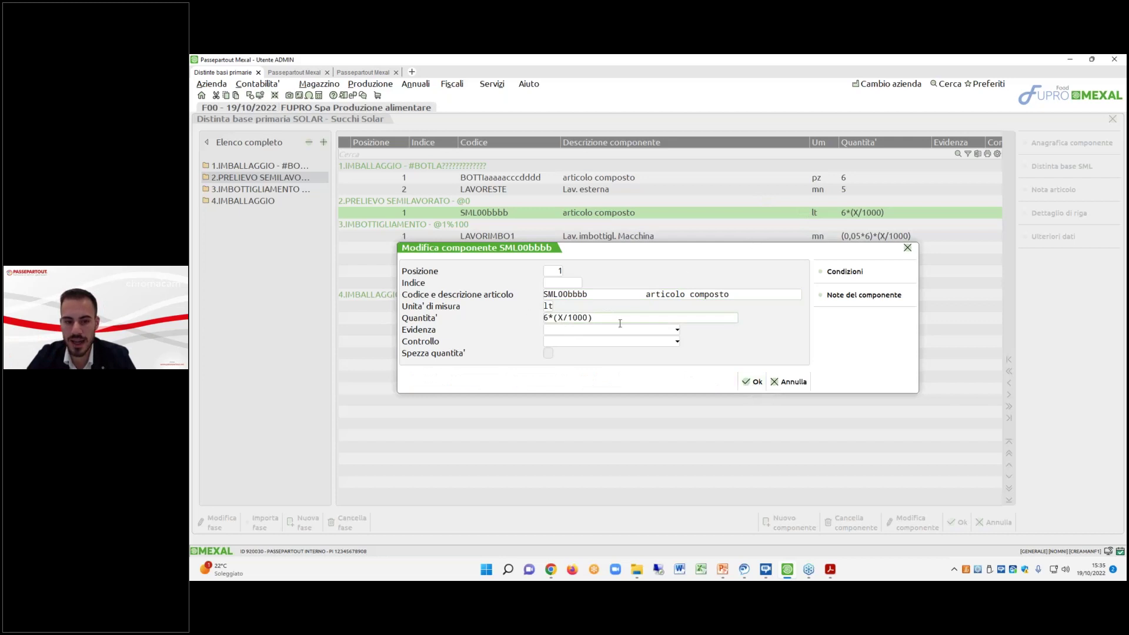
triple_click(599, 318)
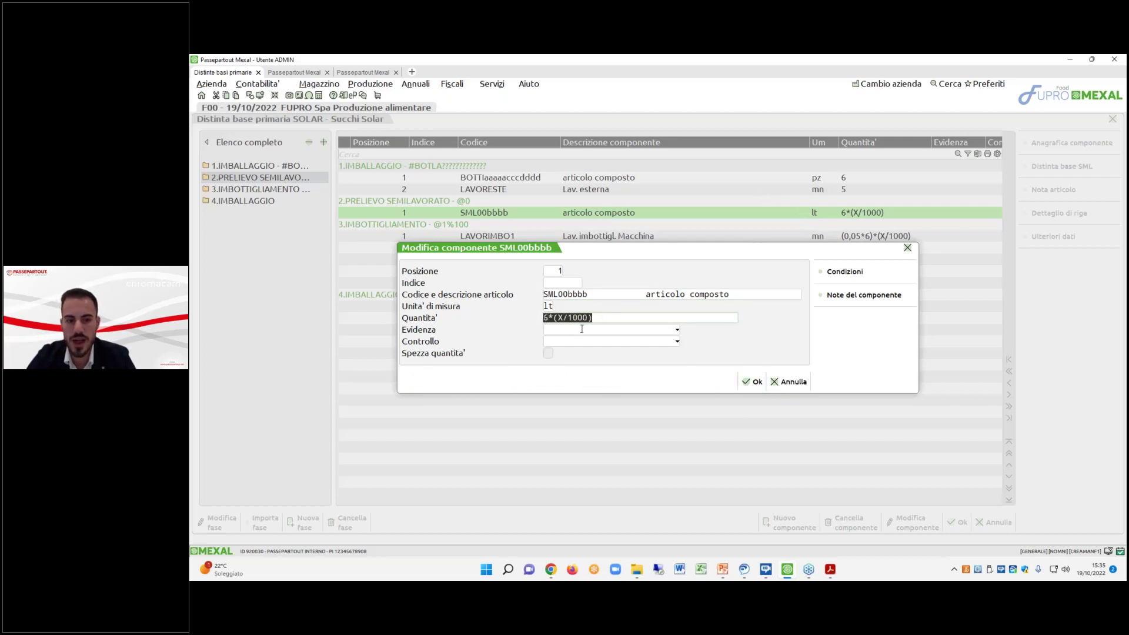
click(753, 382)
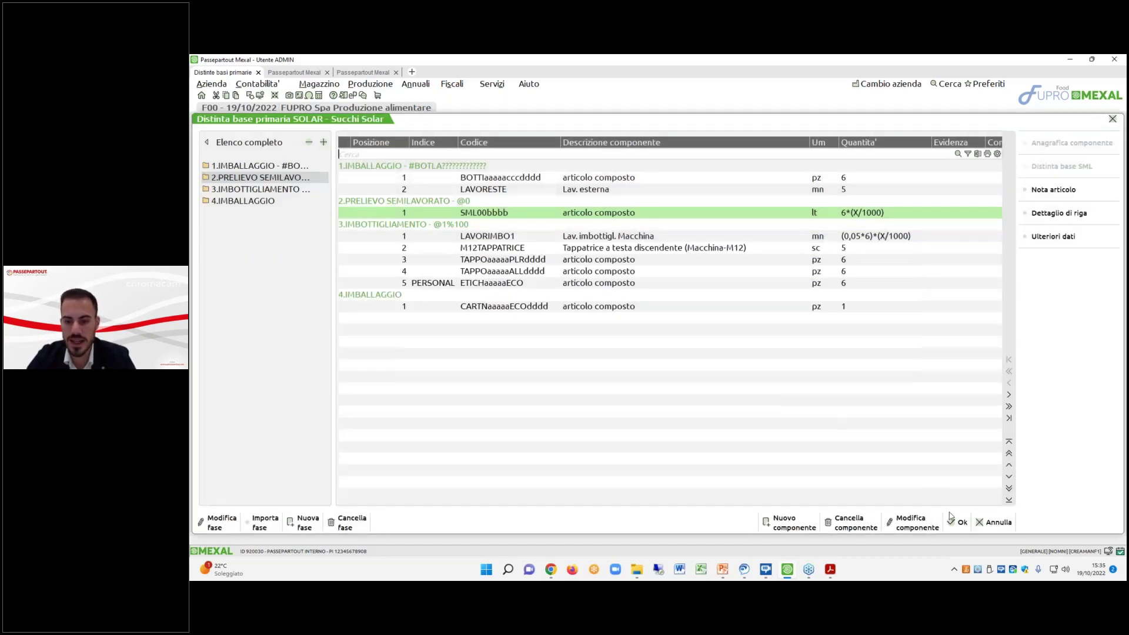
click(952, 518)
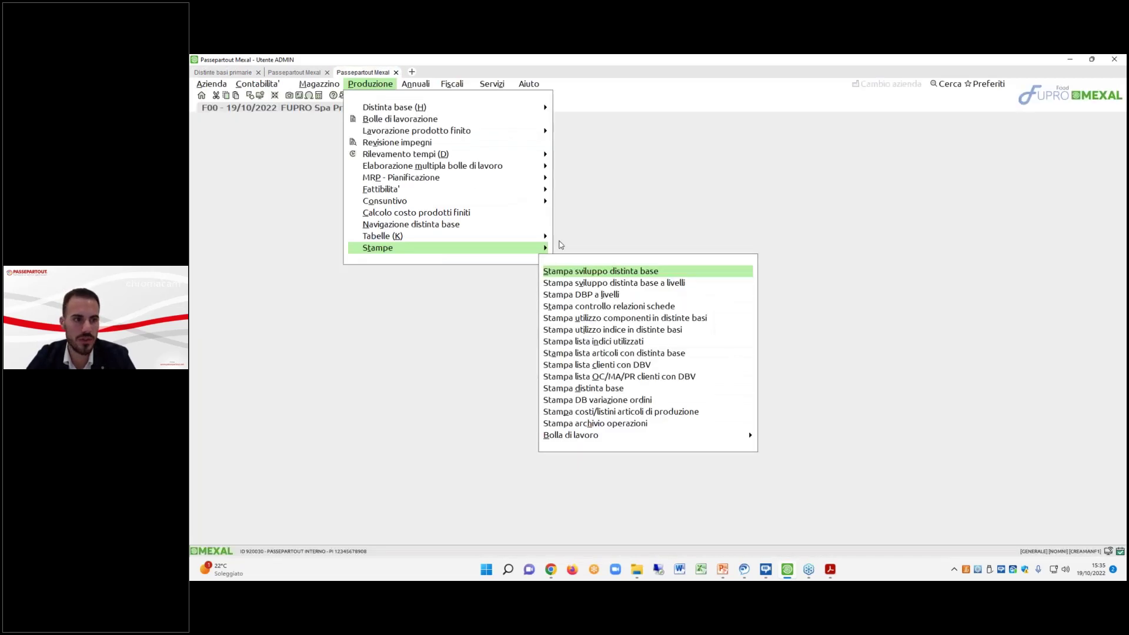
Print the Sviluppo Distinta Base report for structured article SOLAR with Gusto PESC, Confezione VETRO and Formato 200.
click(643, 270)
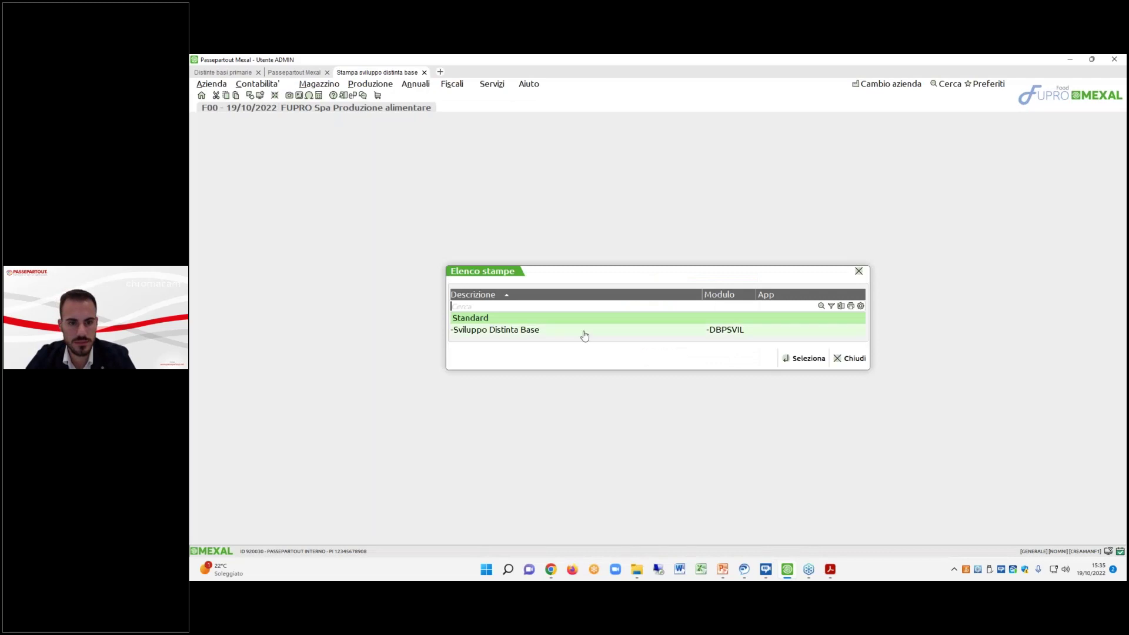
double_click(584, 335)
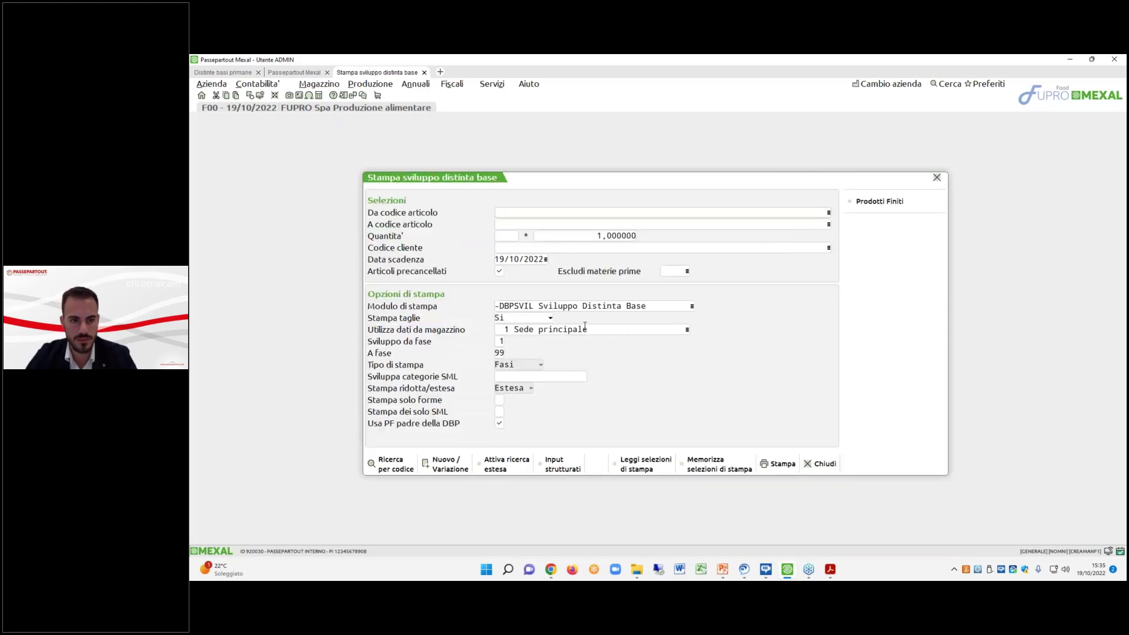
text(SOLAR)
key(Return)
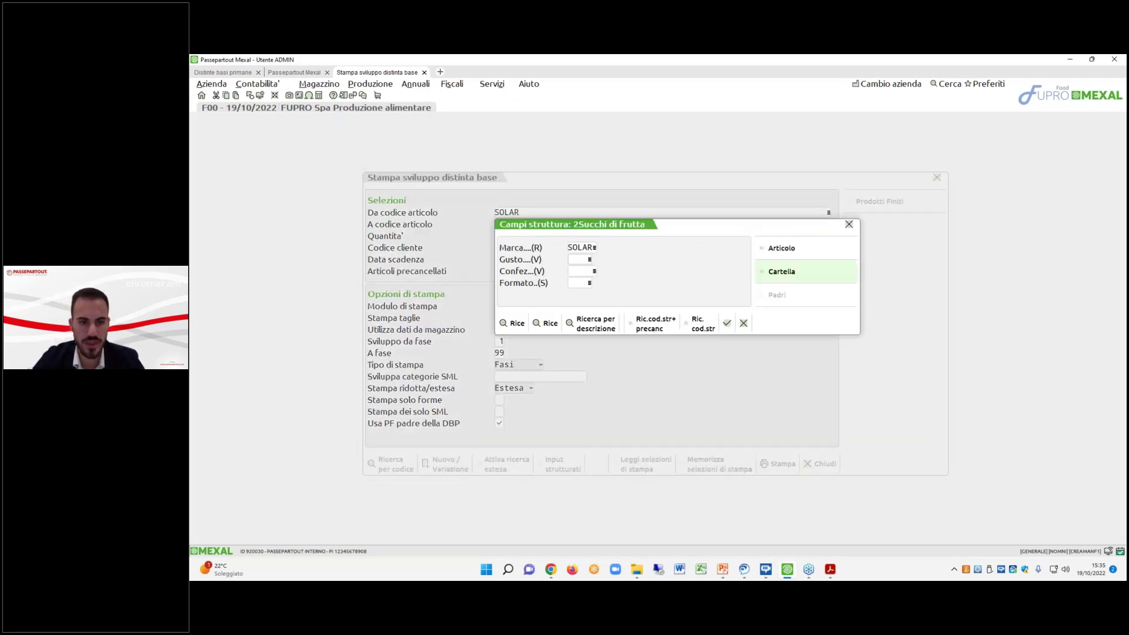
double_click(620, 297)
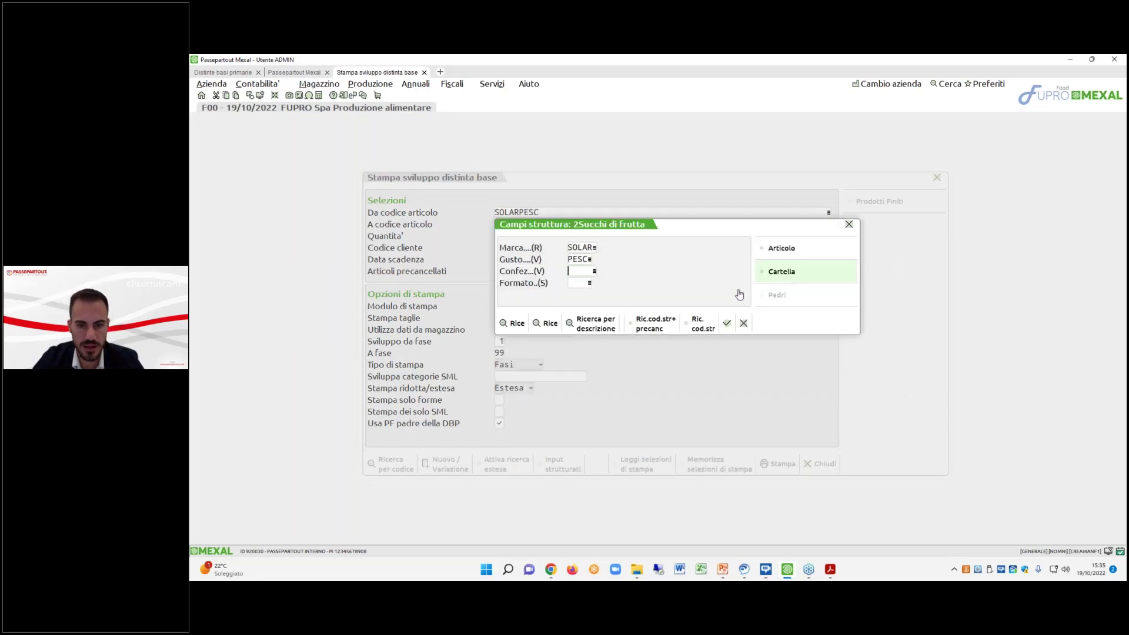
double_click(623, 307)
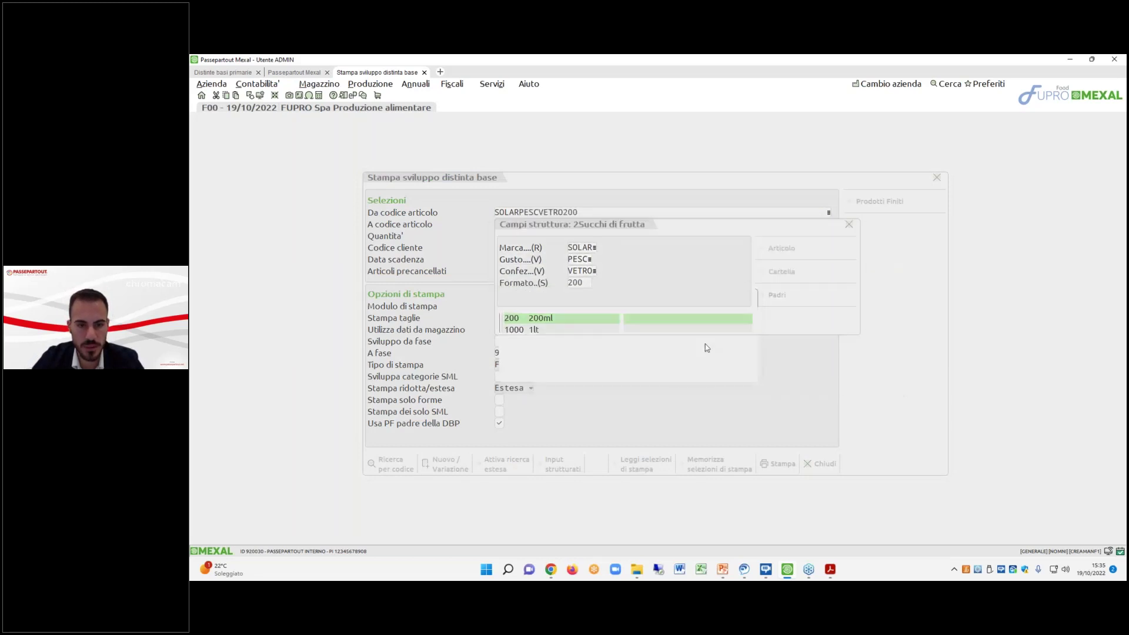
double_click(721, 322)
click(726, 323)
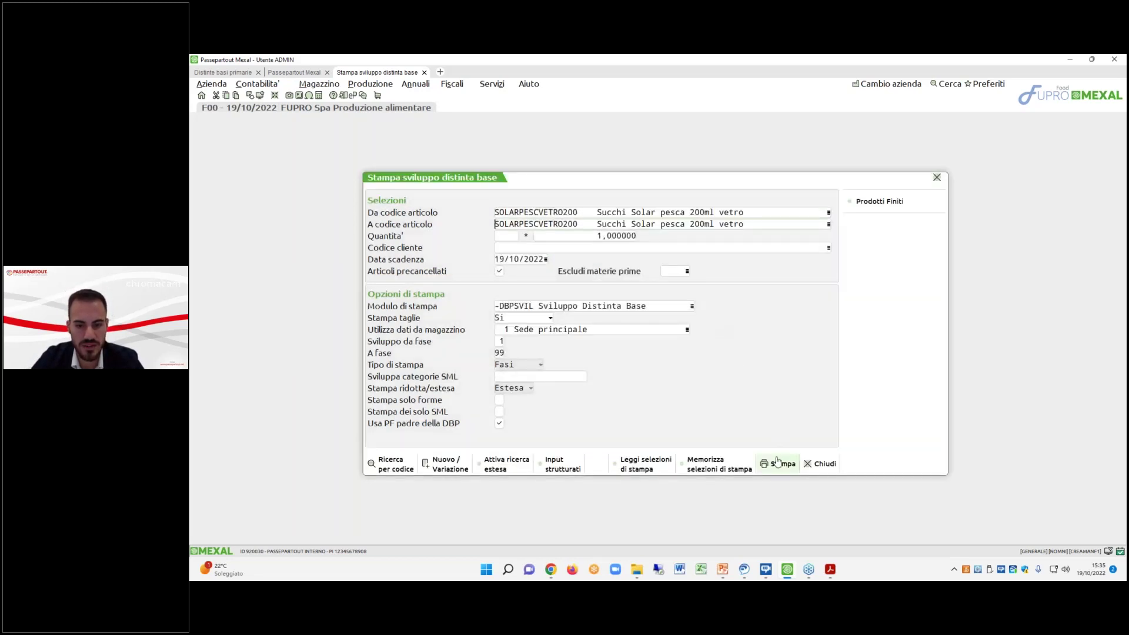
click(779, 463)
click(712, 363)
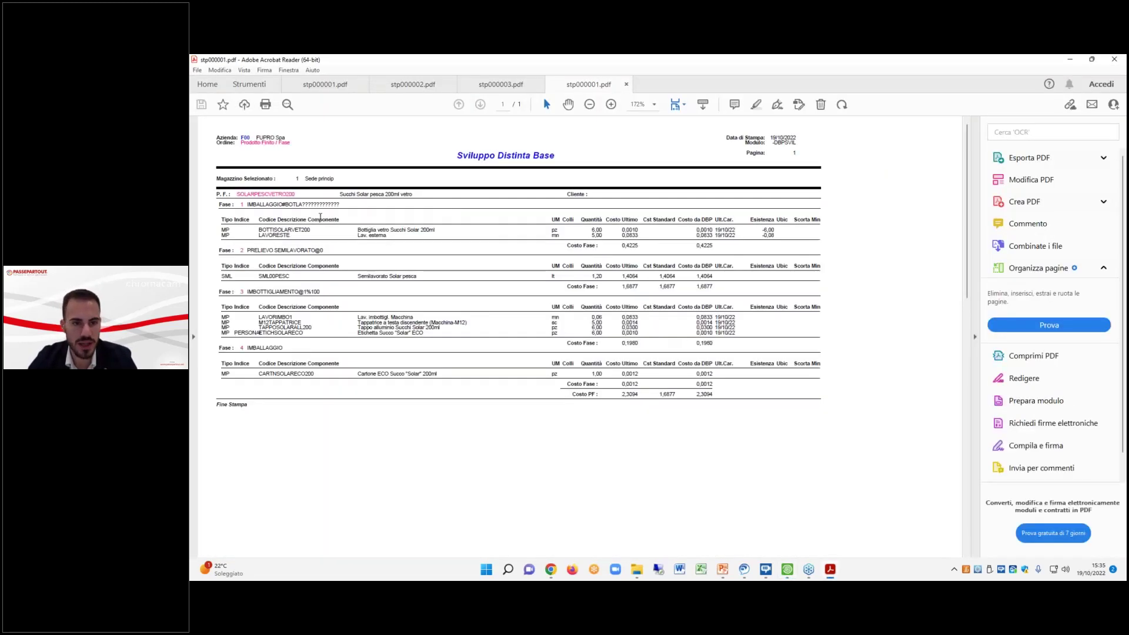
Examine the component quantities and costs in the 200 ml report, and close all open PDF files.
click(610, 105)
click(610, 104)
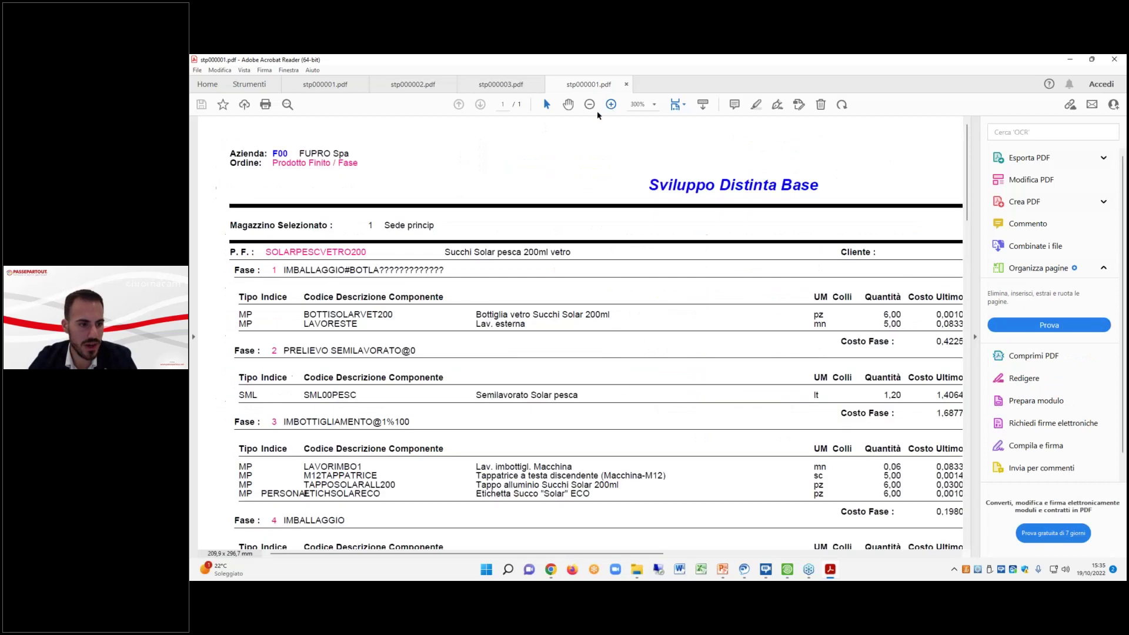
scroll(477, 529, down, 2)
drag(498, 552, 614, 551)
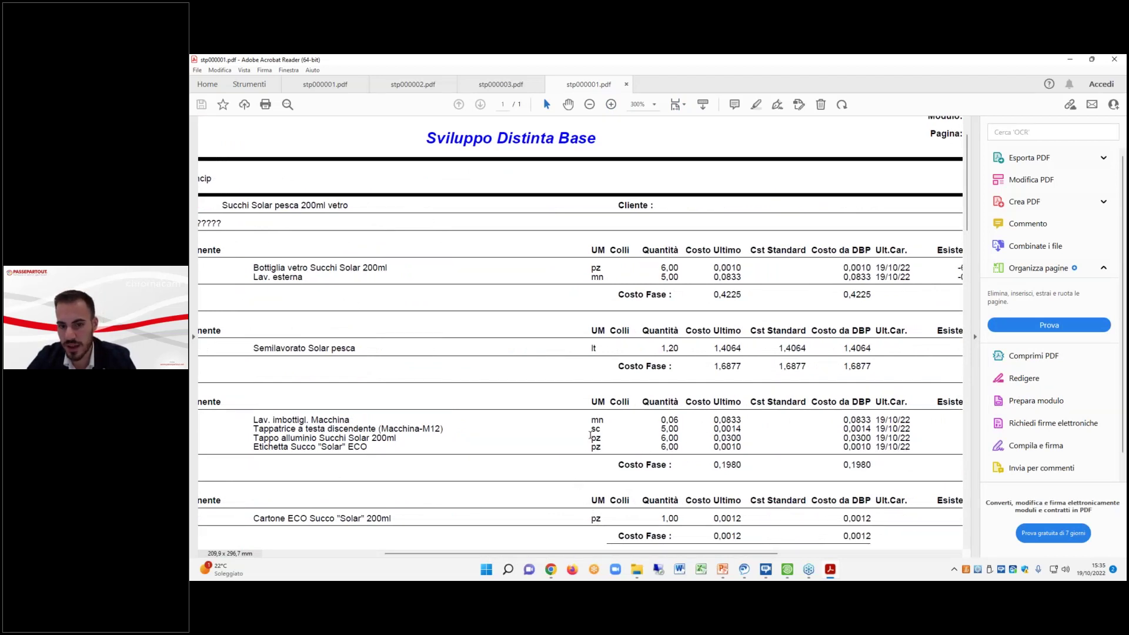
click(657, 333)
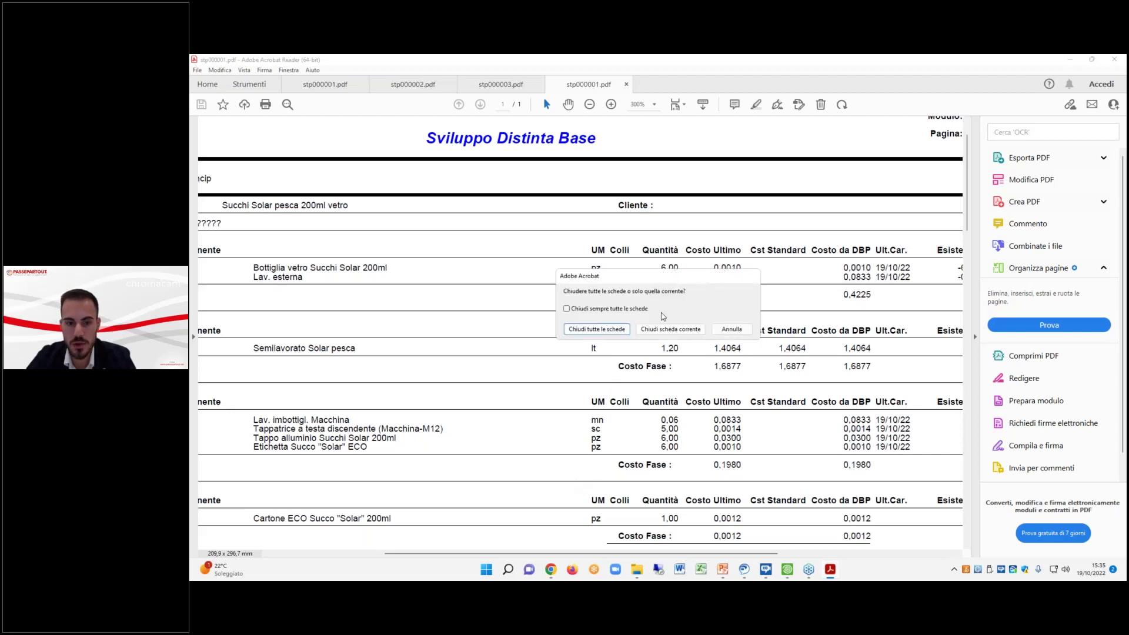
click(624, 330)
key(alt+F4)
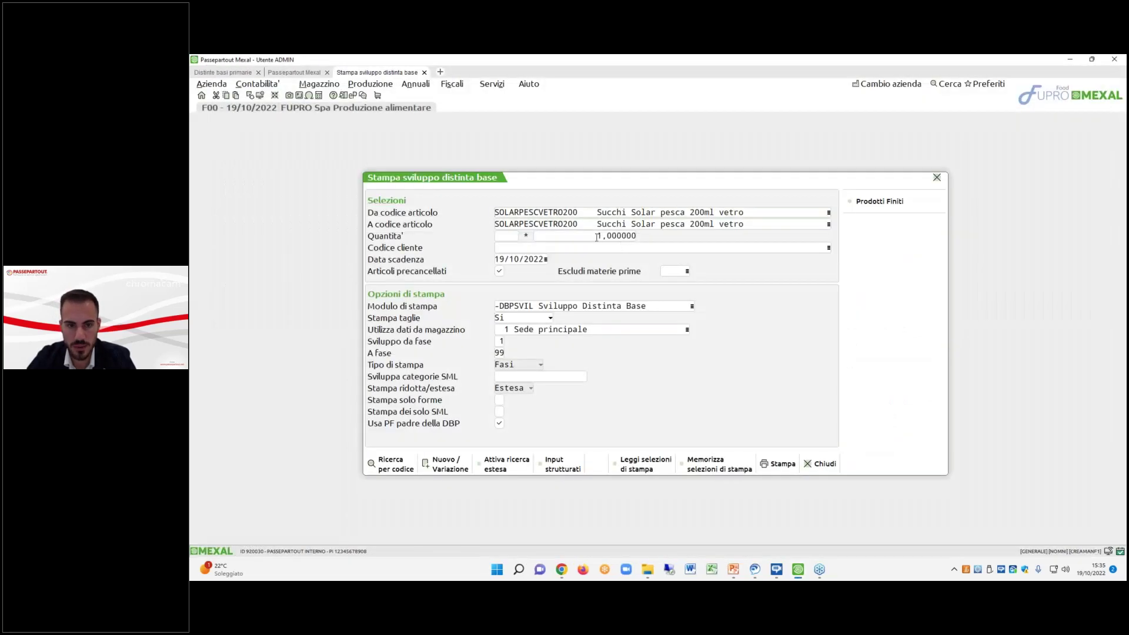
Change the article's Formato to 1000 and print the Sviluppo Distinta Base report for SOLARPESCVETRO1000.
click(559, 465)
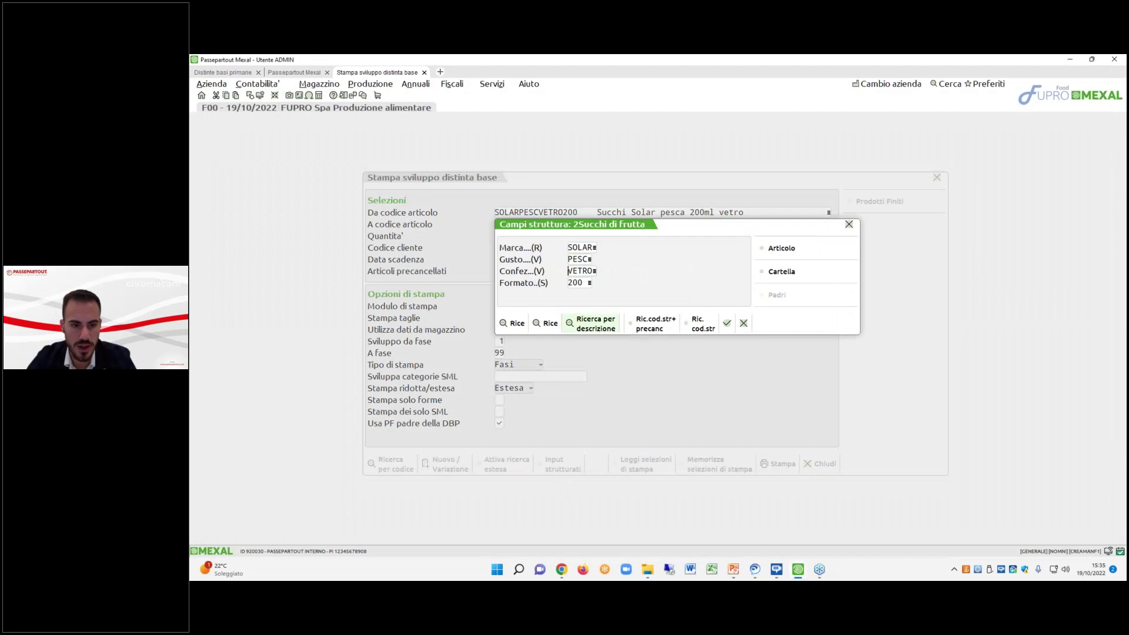
click(784, 282)
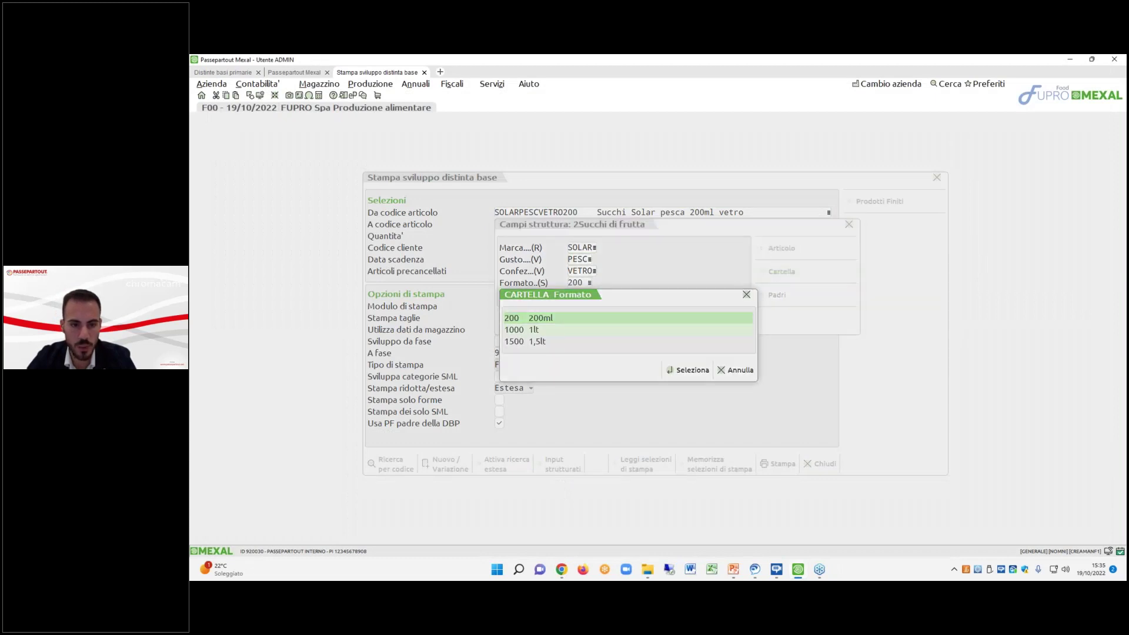
click(575, 343)
key(Return)
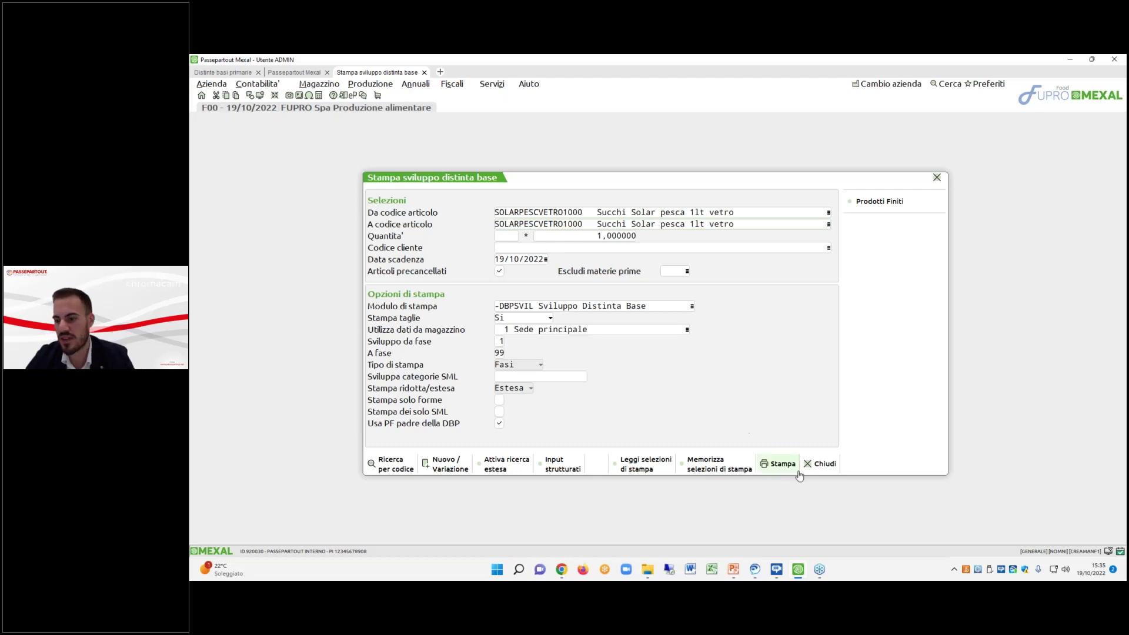
click(780, 464)
click(700, 363)
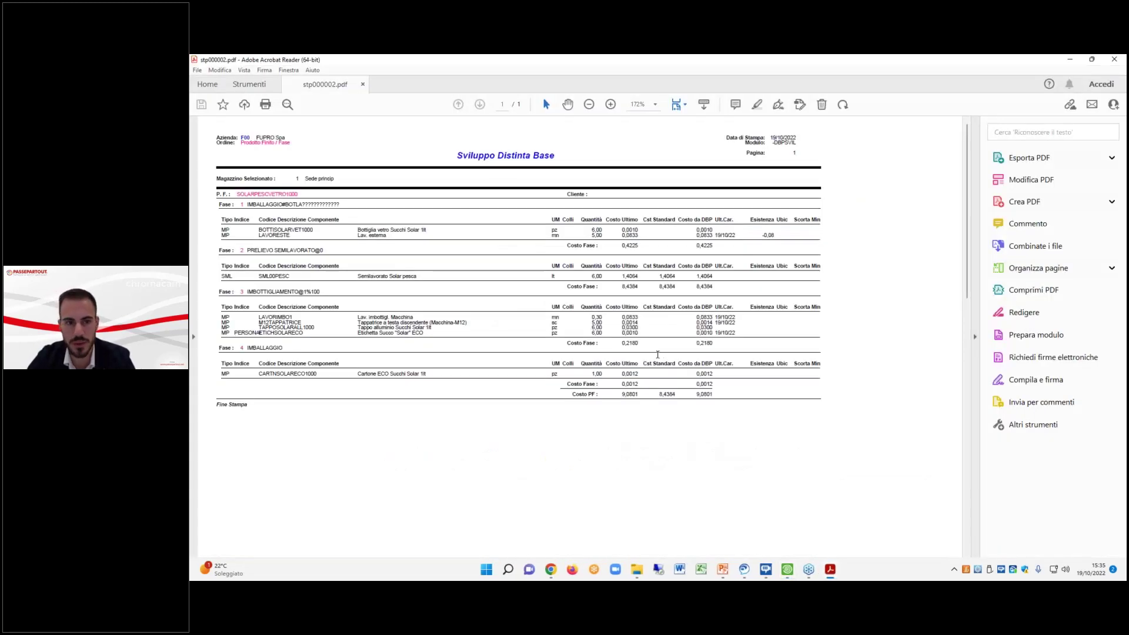
Check the Semilavorato Solar pesca quantity in the 1 lt report, and close the PDF and the print settings.
click(610, 104)
click(610, 104)
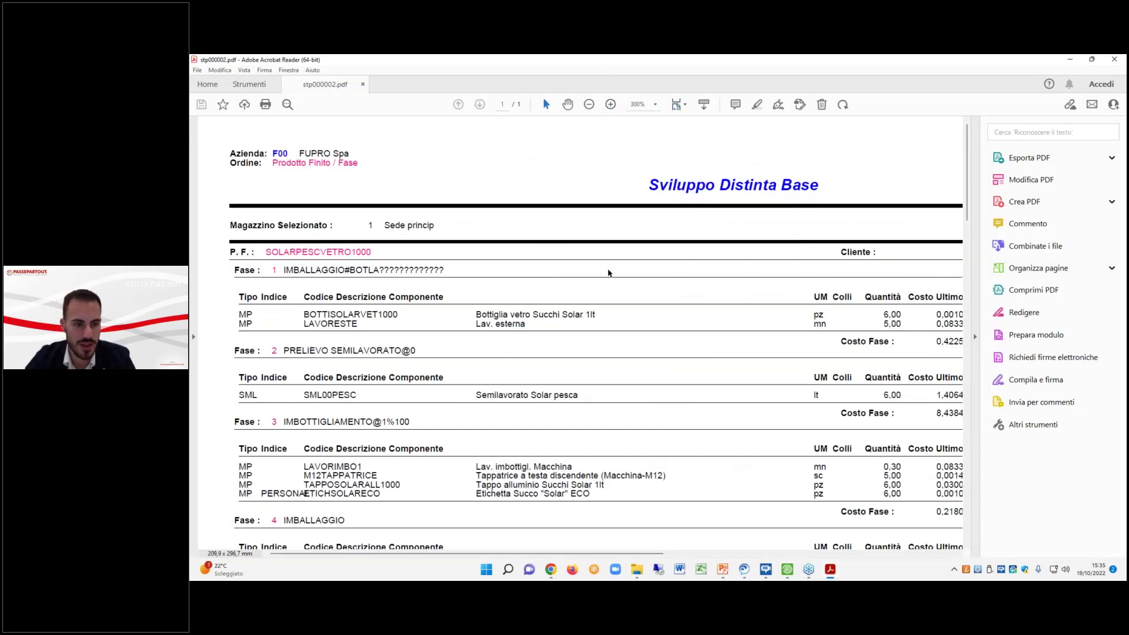
scroll(599, 393, right, 5)
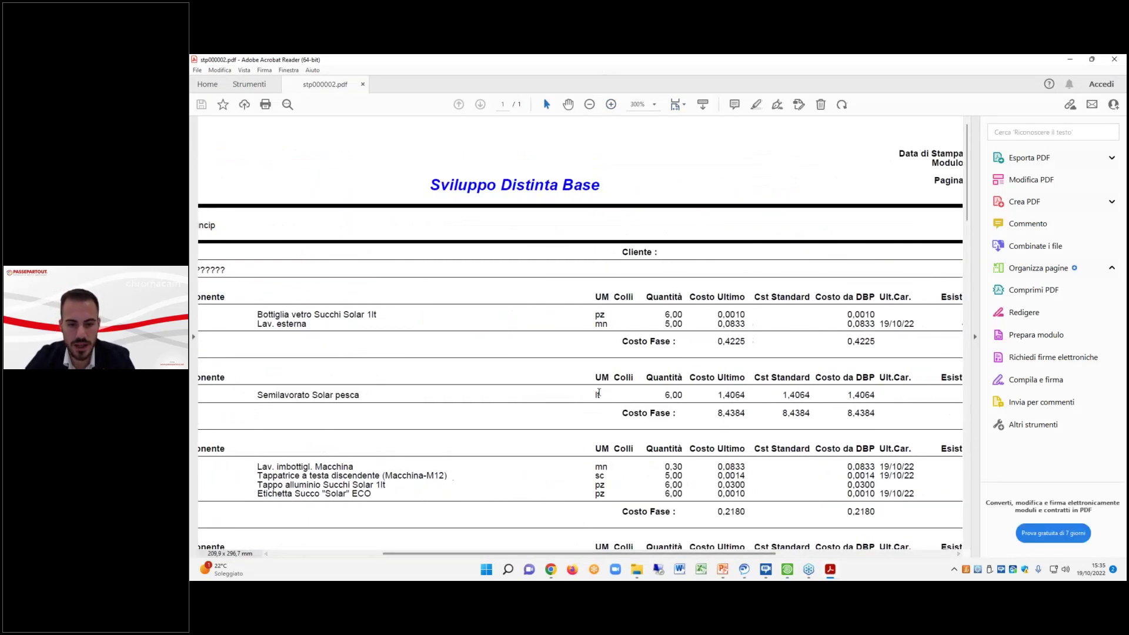
drag(597, 395, 676, 395)
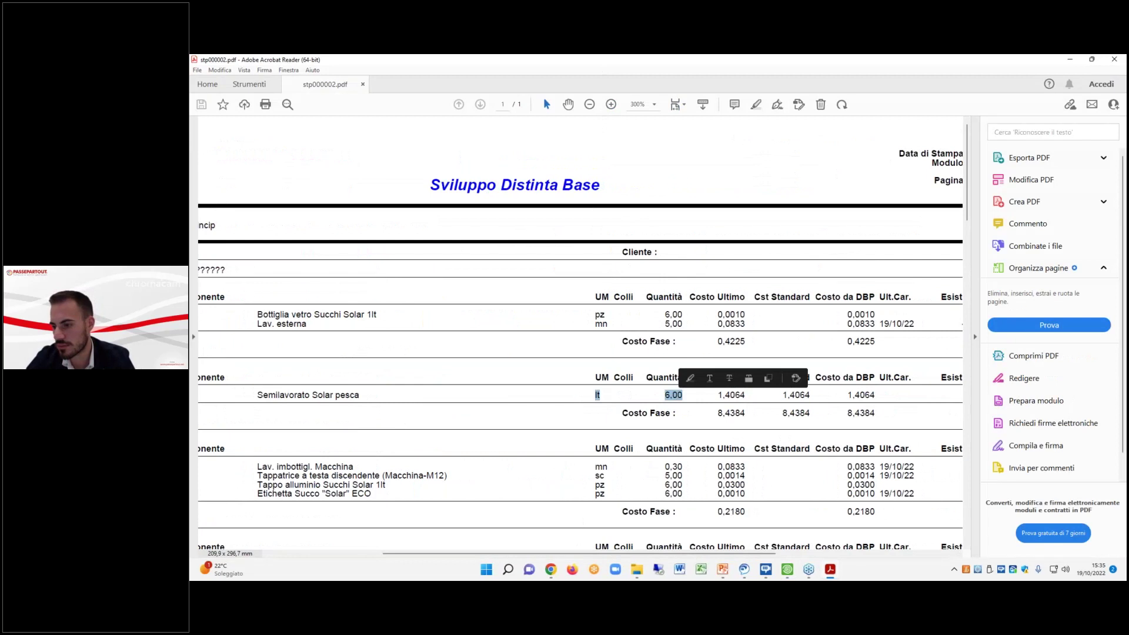
click(676, 399)
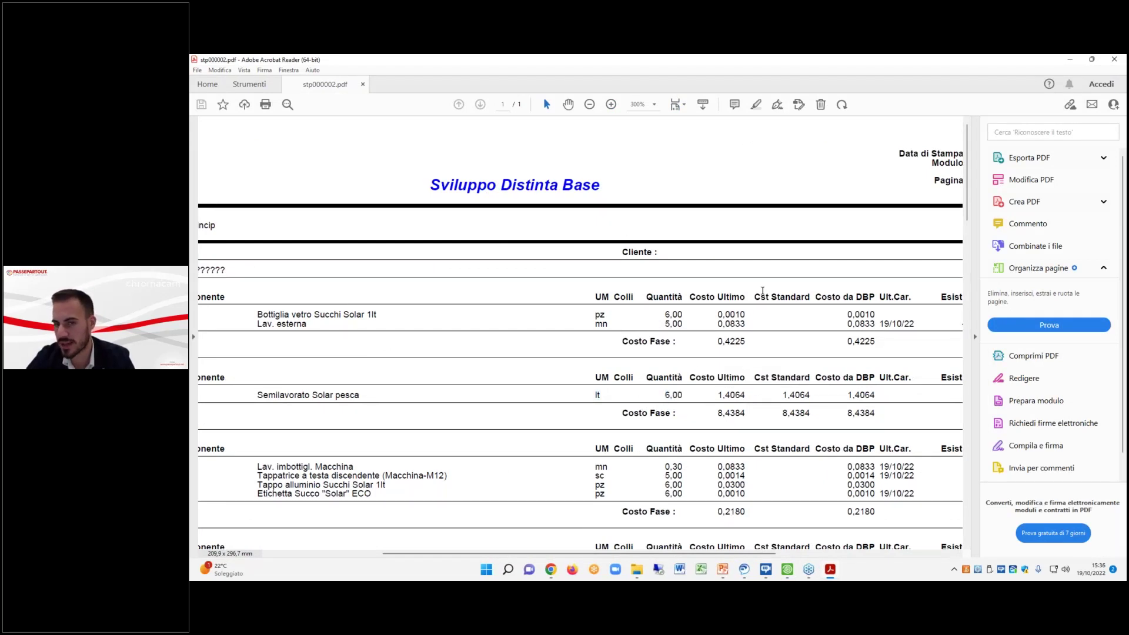
click(1112, 63)
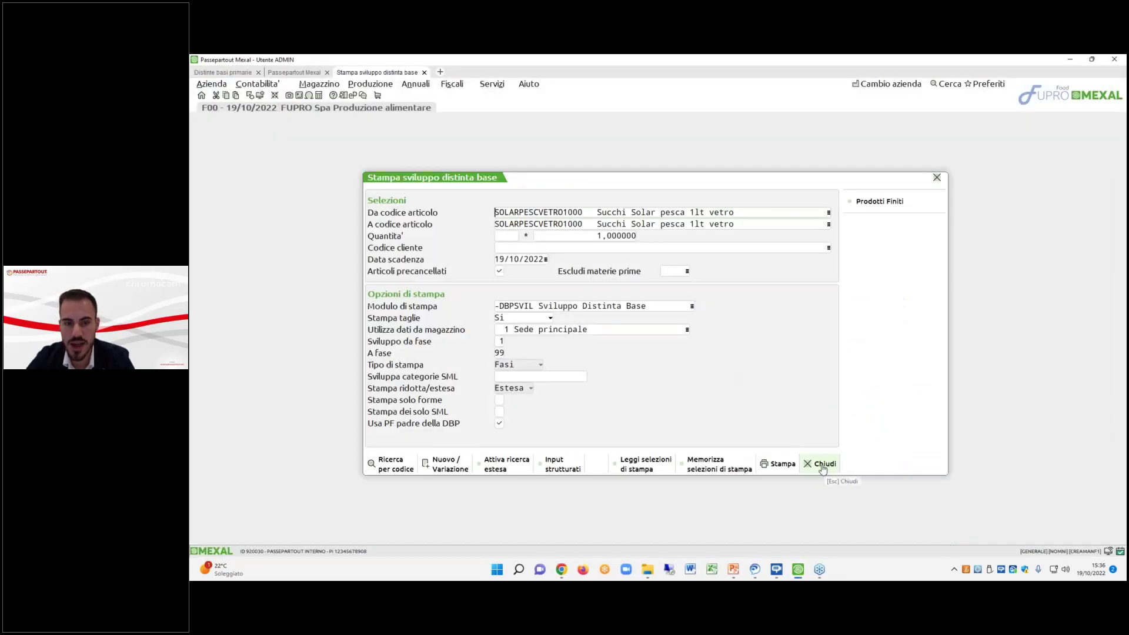
click(823, 465)
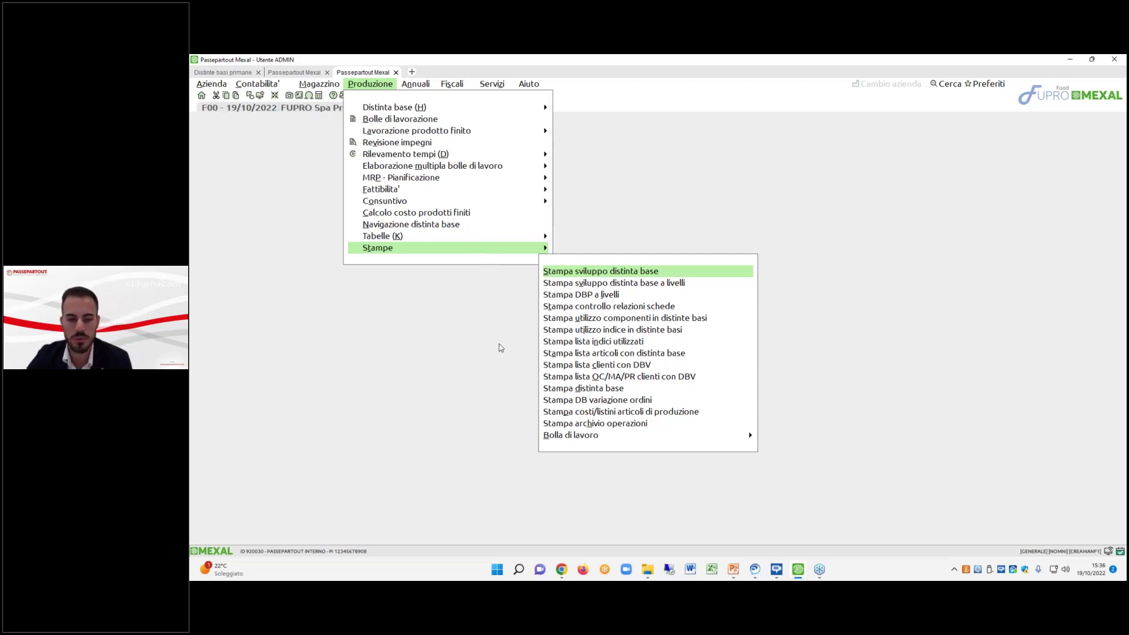
Switch to the PowerPoint presentation and revisit slides 18 to 20 on phase conditions, the automatic semi-finished product and component entry.
click(284, 74)
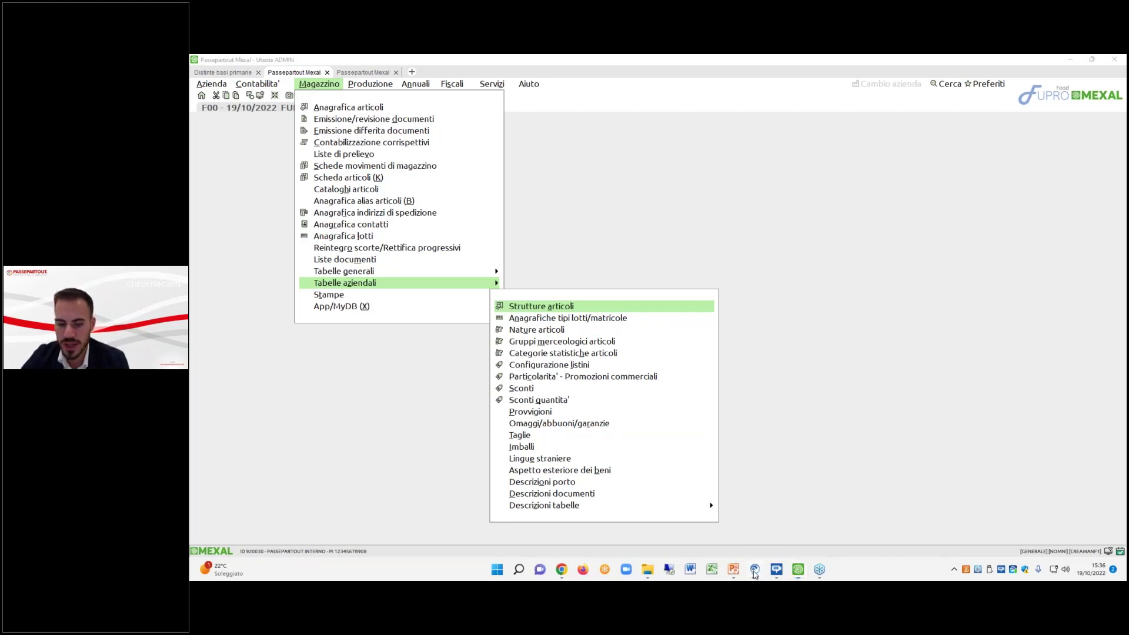
click(733, 570)
click(299, 361)
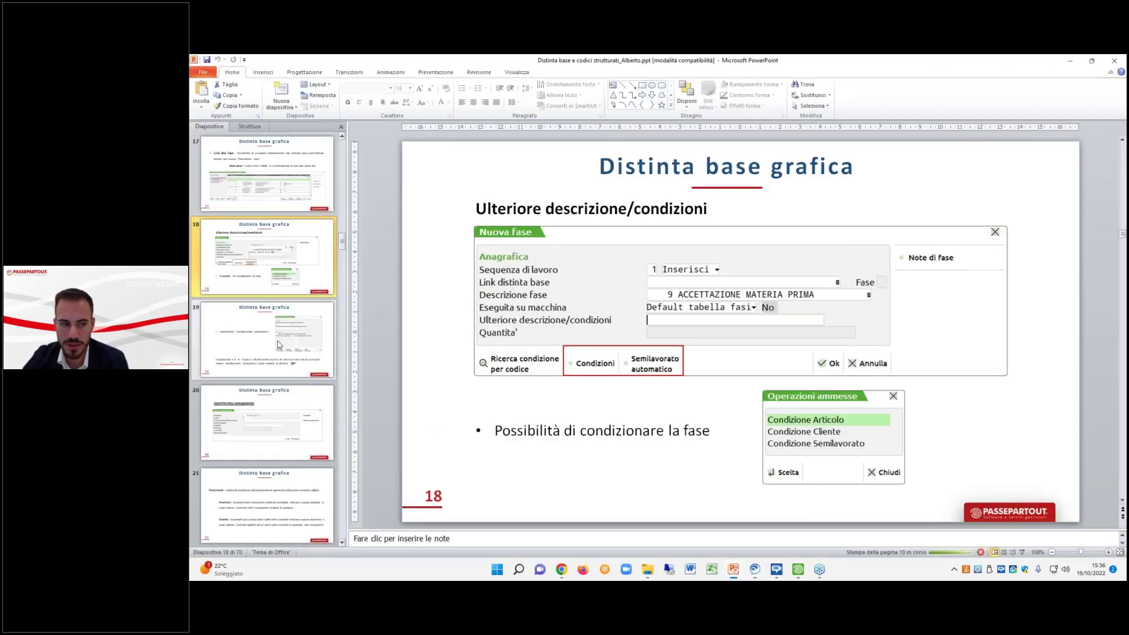
click(275, 385)
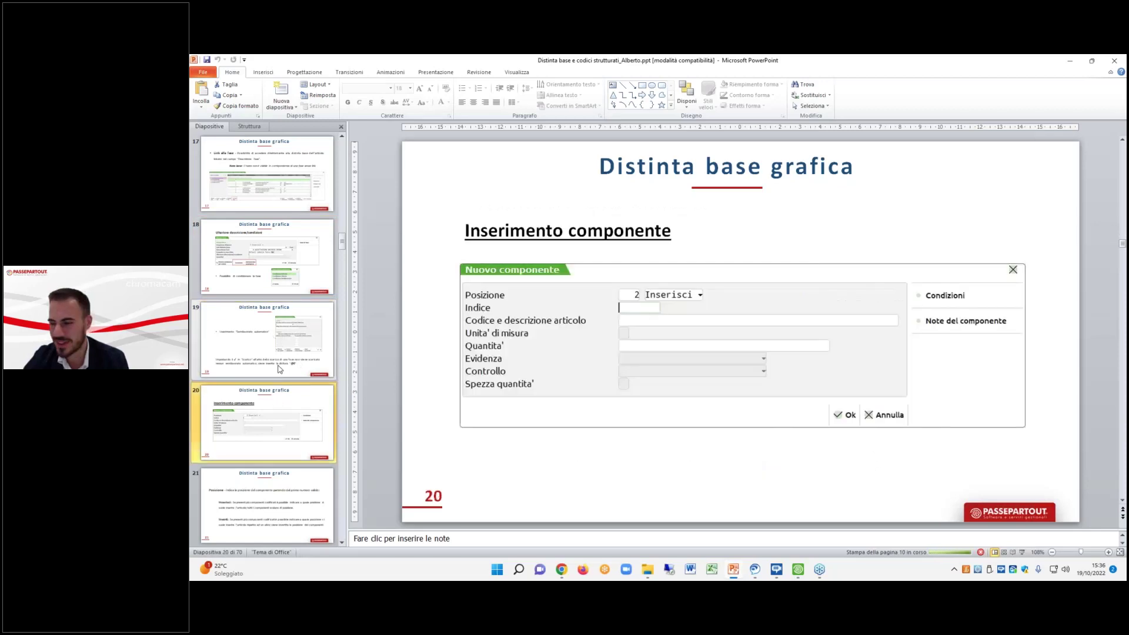
click(279, 367)
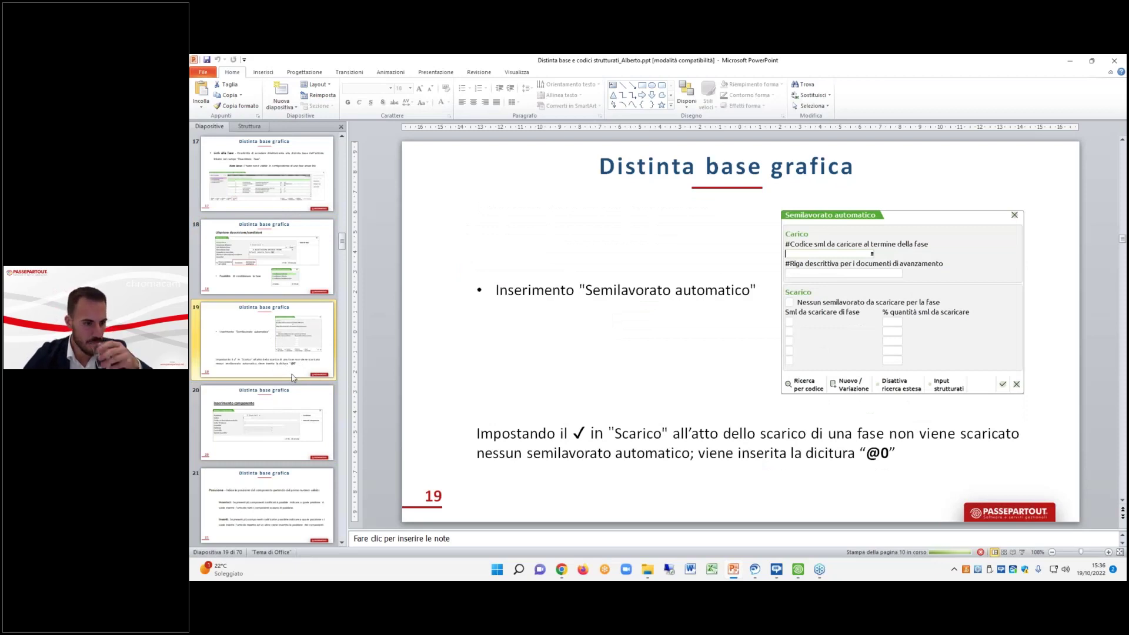
click(299, 282)
scroll(303, 317, down, 5)
click(308, 336)
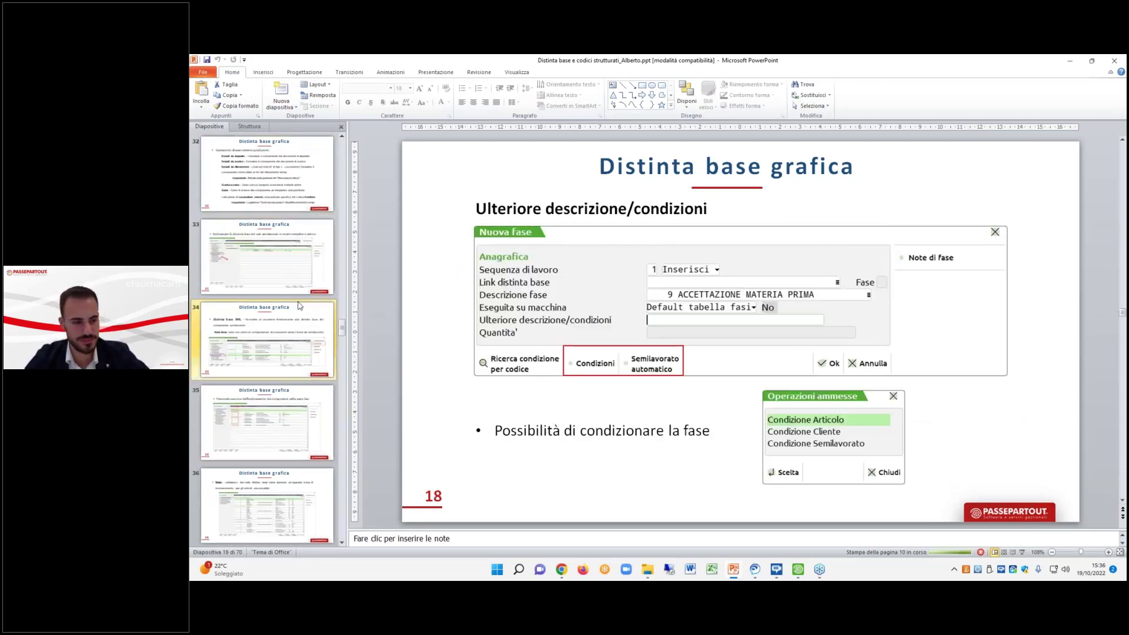
Go through the slides on Stato and Distinta base di variazione up to slide 40, the DELID example of Strutture articoli.
scroll(288, 283, down, 2)
scroll(268, 232, up, 2)
scroll(268, 232, down, 1)
click(268, 241)
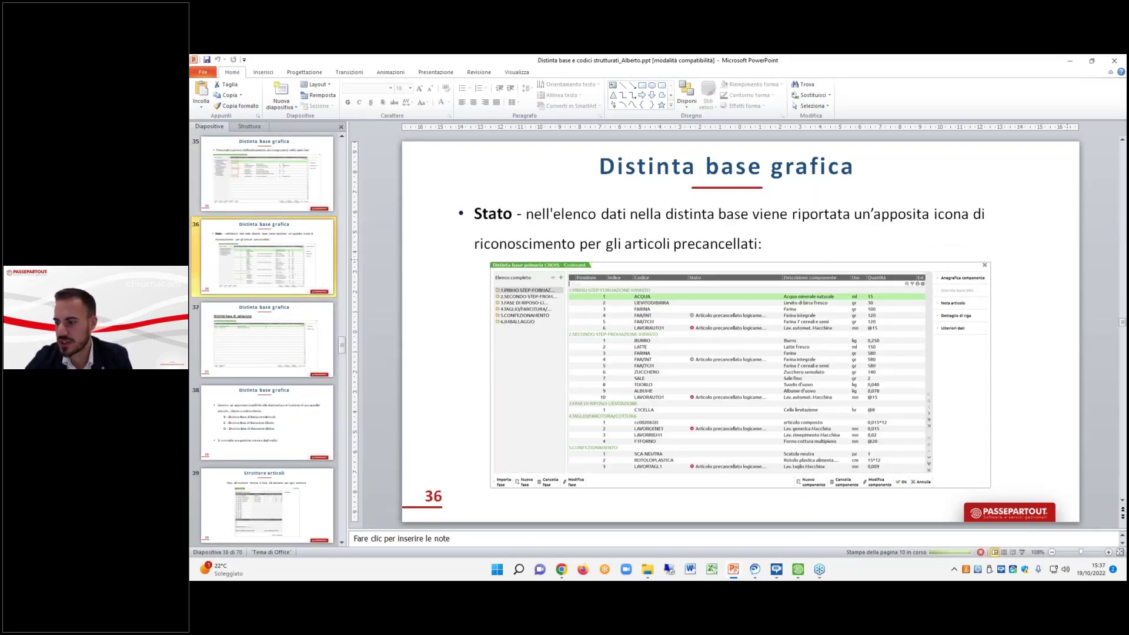
click(277, 328)
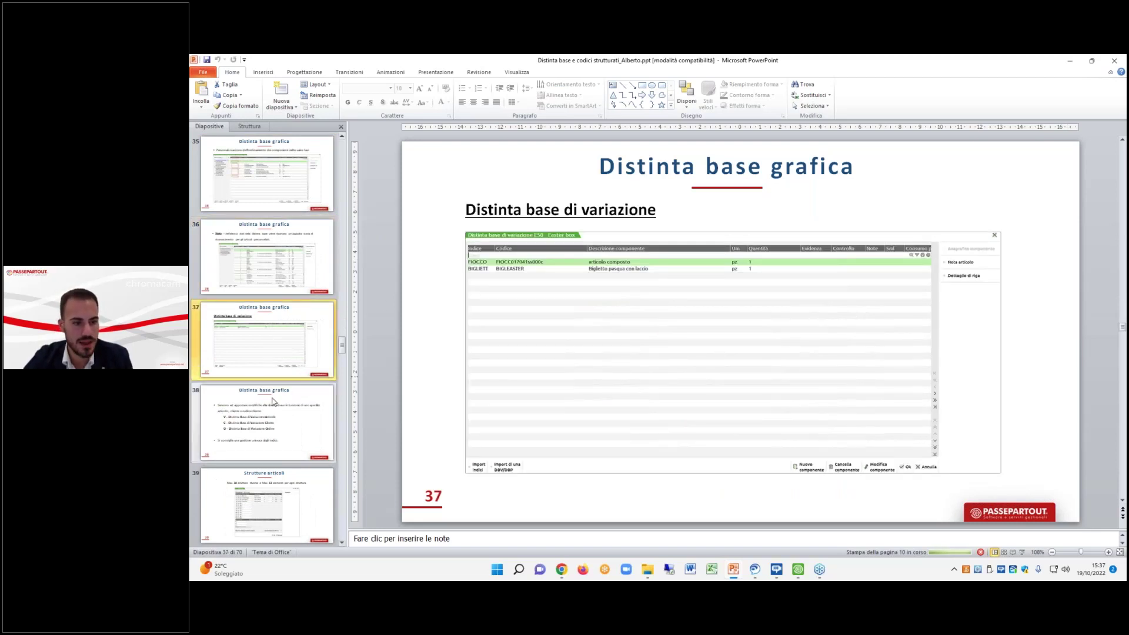
scroll(267, 388, down, 2)
click(256, 369)
click(256, 406)
scroll(256, 405, down, 6)
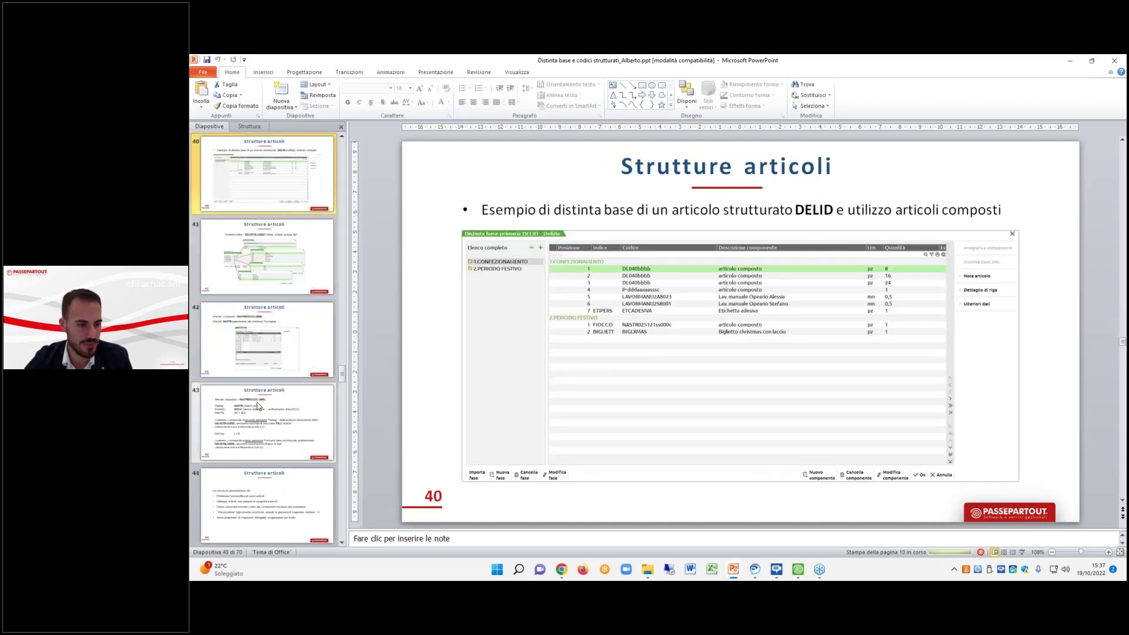
Skim the slides up to number 46 on Tabella abbinamenti, and switch to Mexal to look over the Distinte basi primarie list.
click(261, 400)
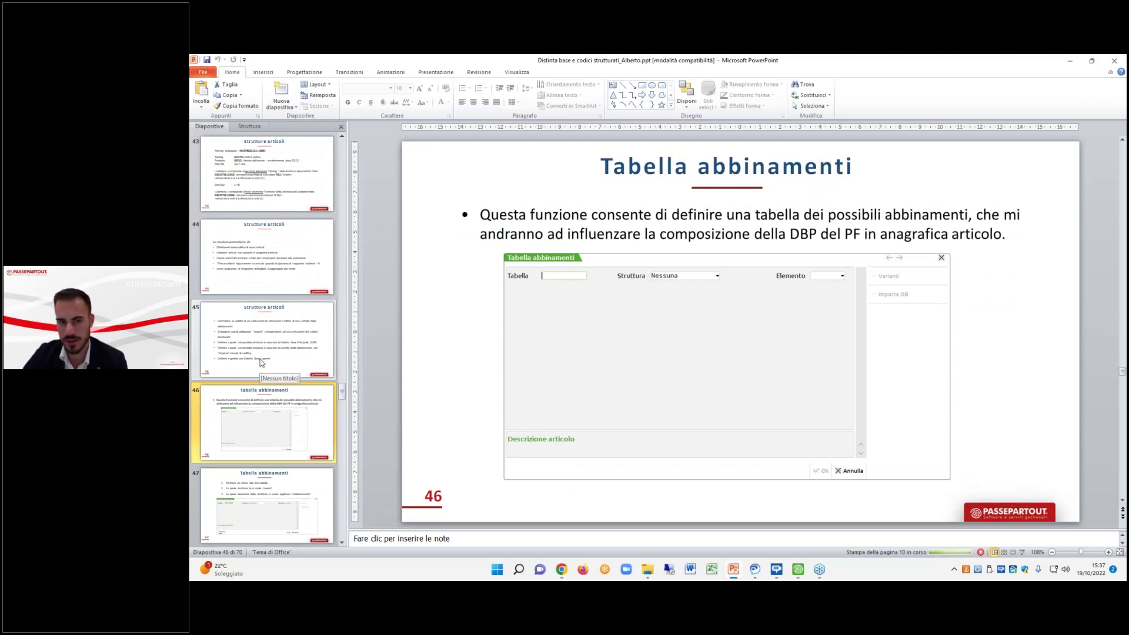
click(1070, 60)
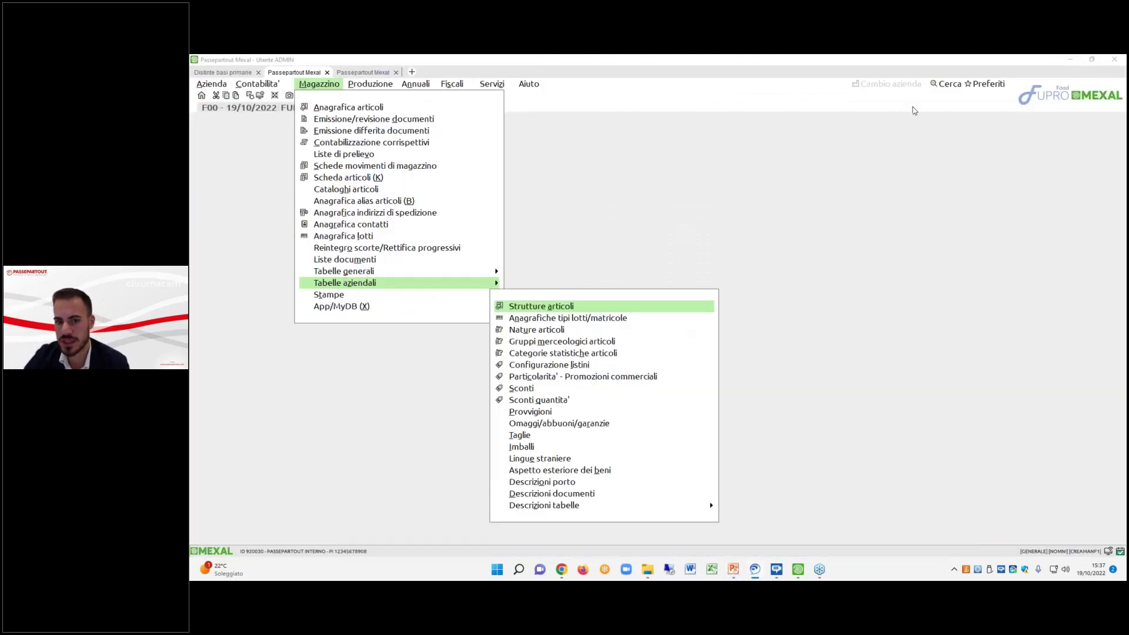
click(228, 74)
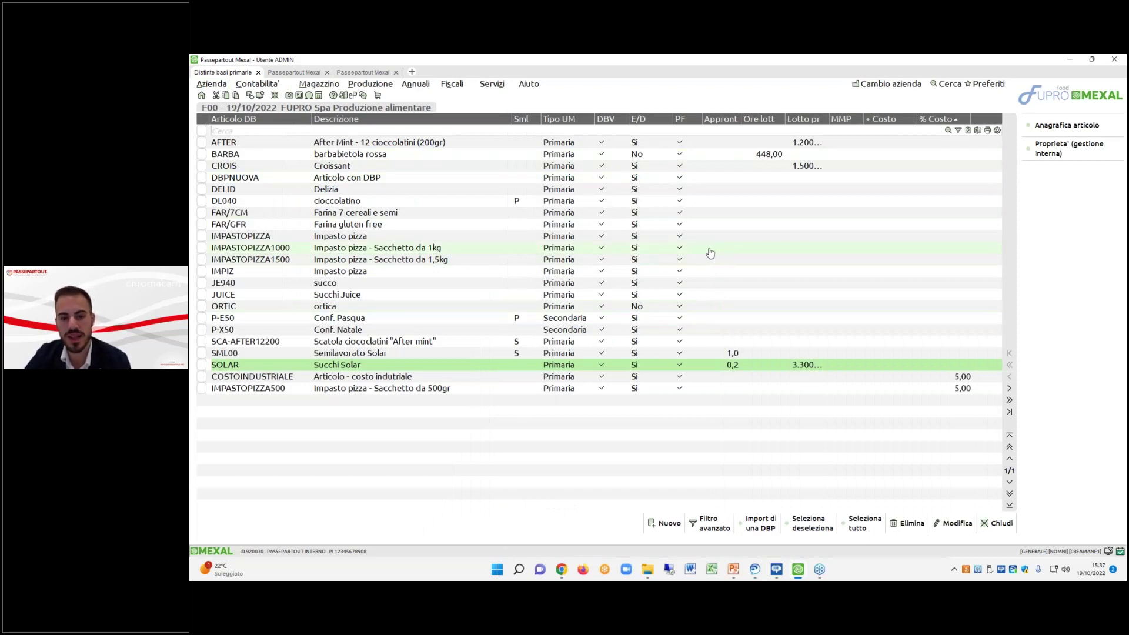
click(508, 203)
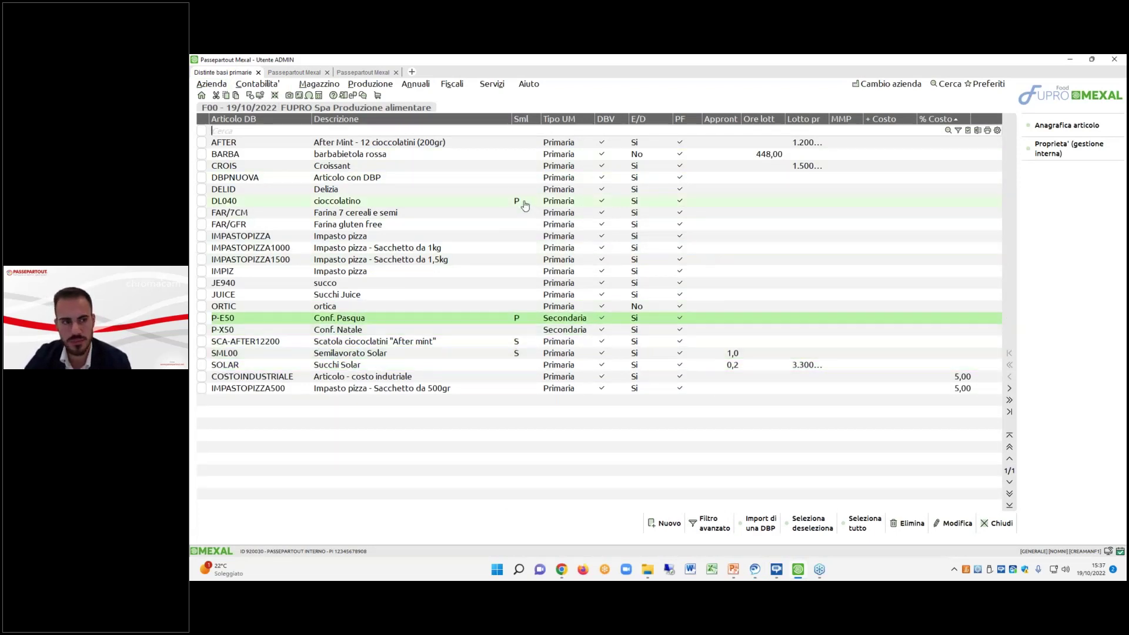
key(Up)
key(Up)
key(Up)
key(Up)
key(Up)
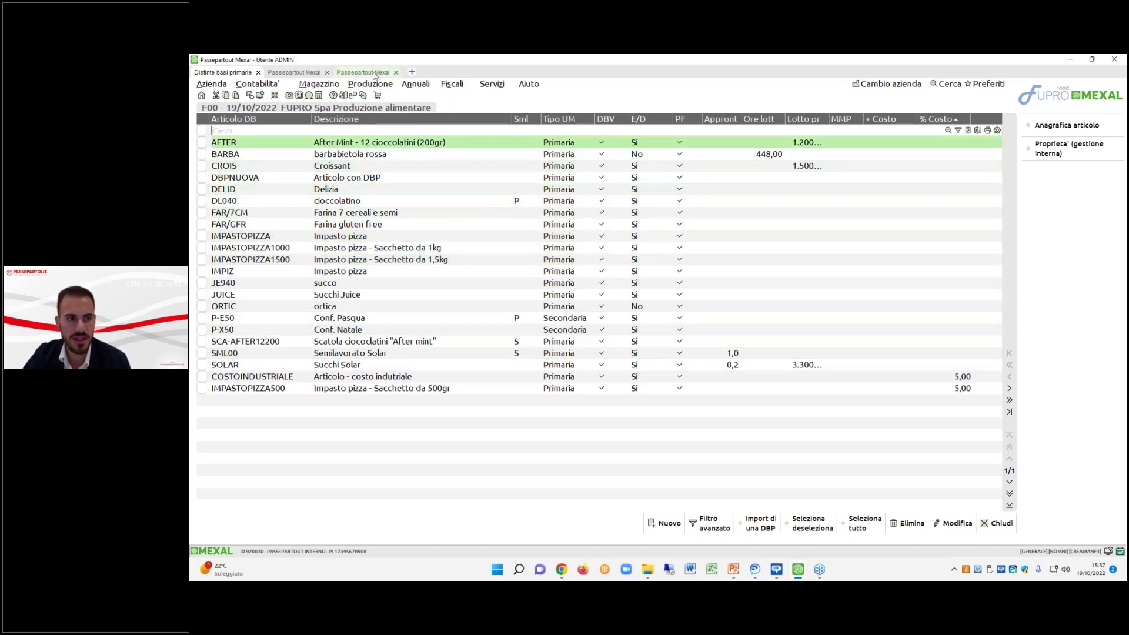
Close the two extra Mexal sessions and open the Distinte variazioni clienti list.
click(370, 72)
click(395, 72)
key(Return)
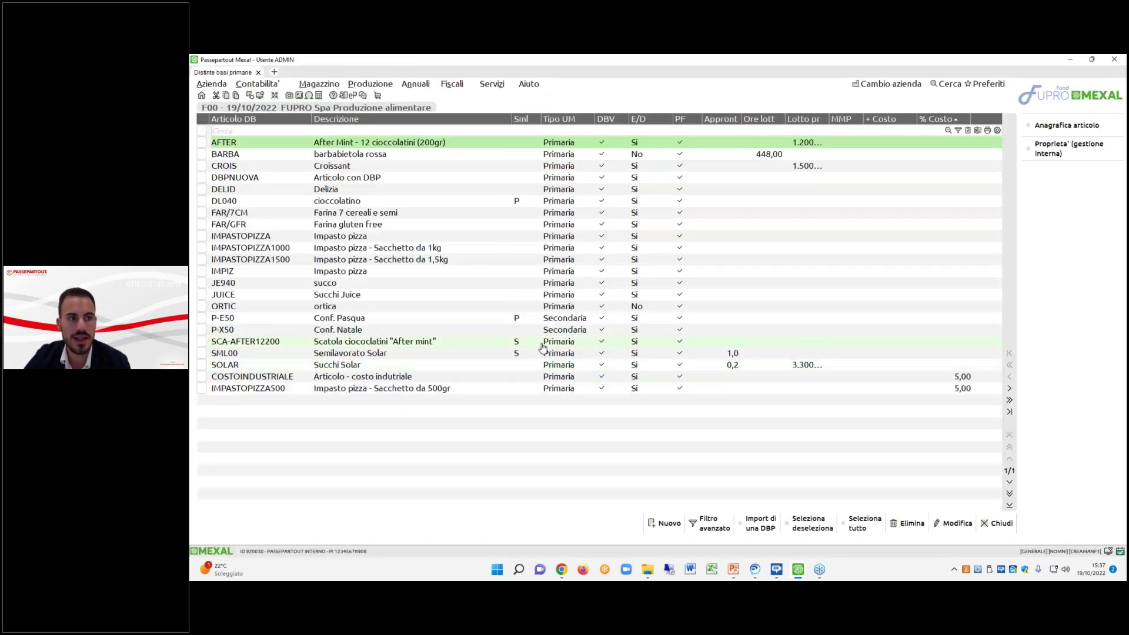
click(370, 84)
mouse_move(447, 107)
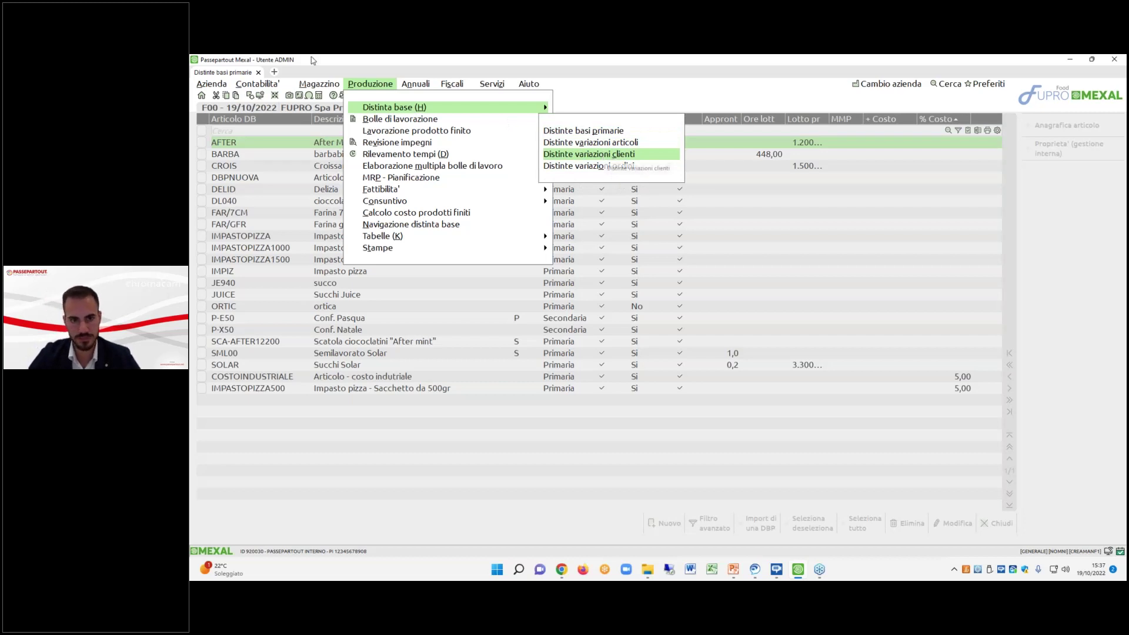
click(567, 156)
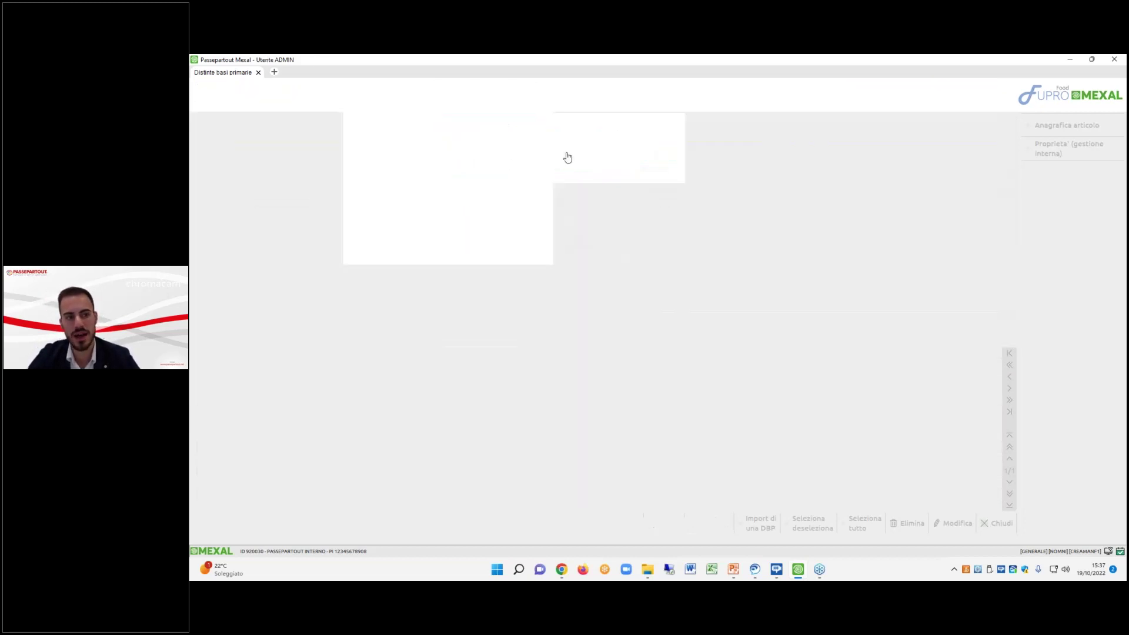
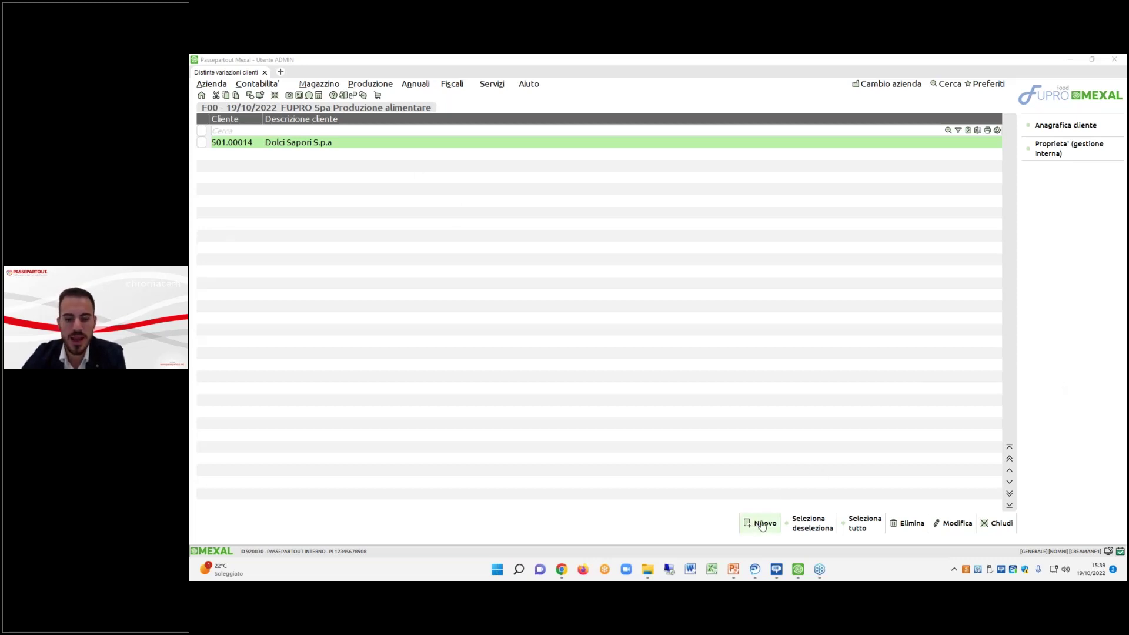
View the request for a new customer variation bill of materials, and cancel it.
click(384, 87)
mouse_move(453, 109)
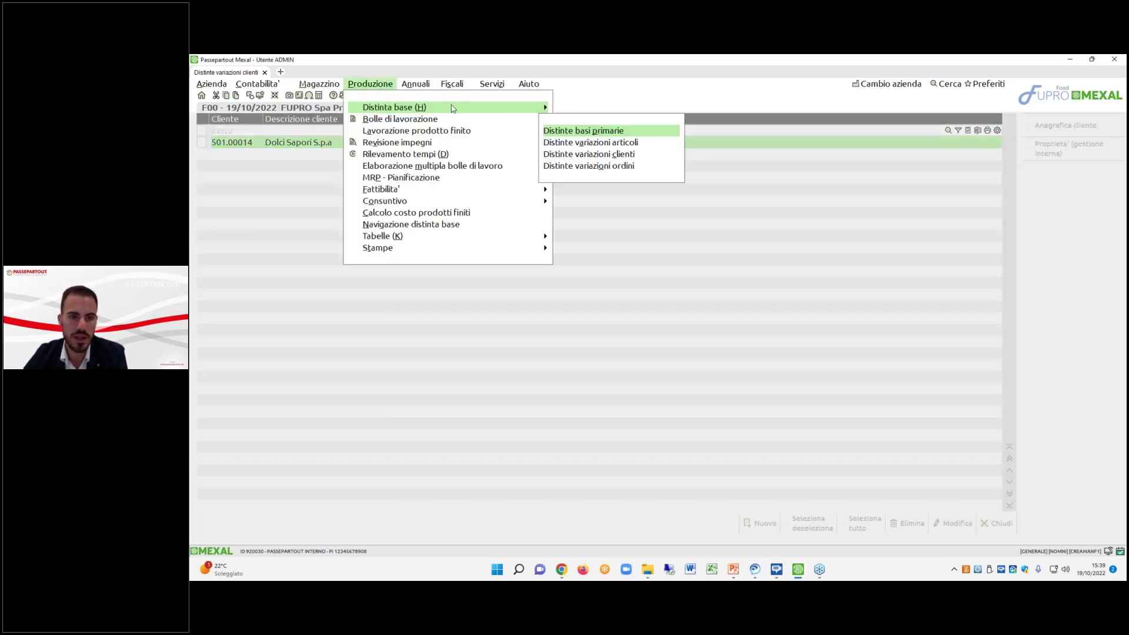
click(704, 338)
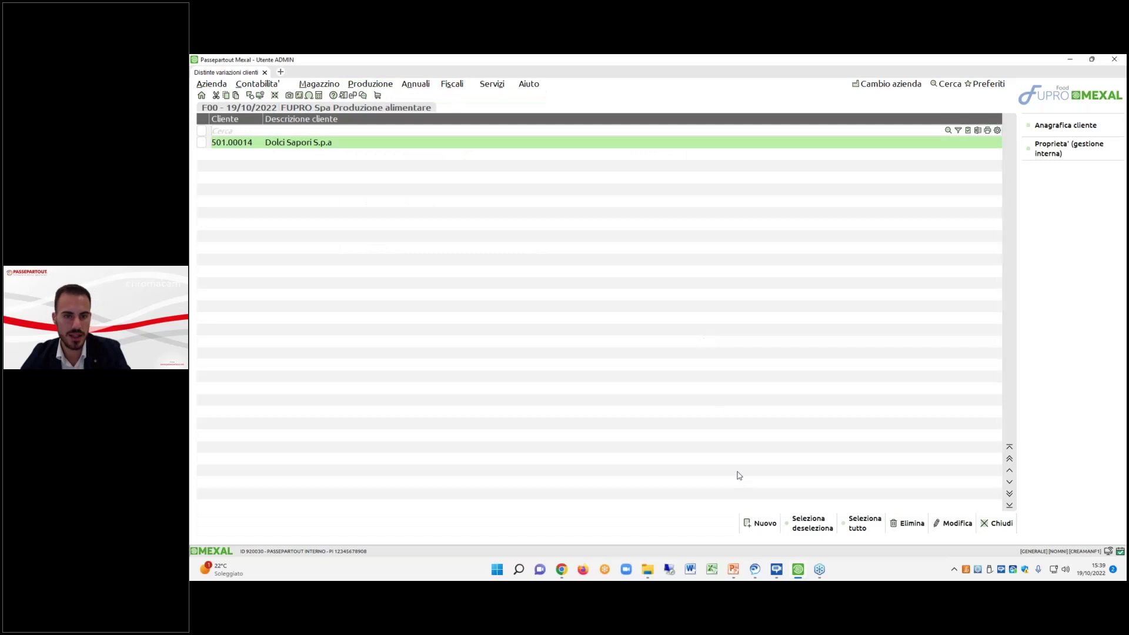
click(760, 523)
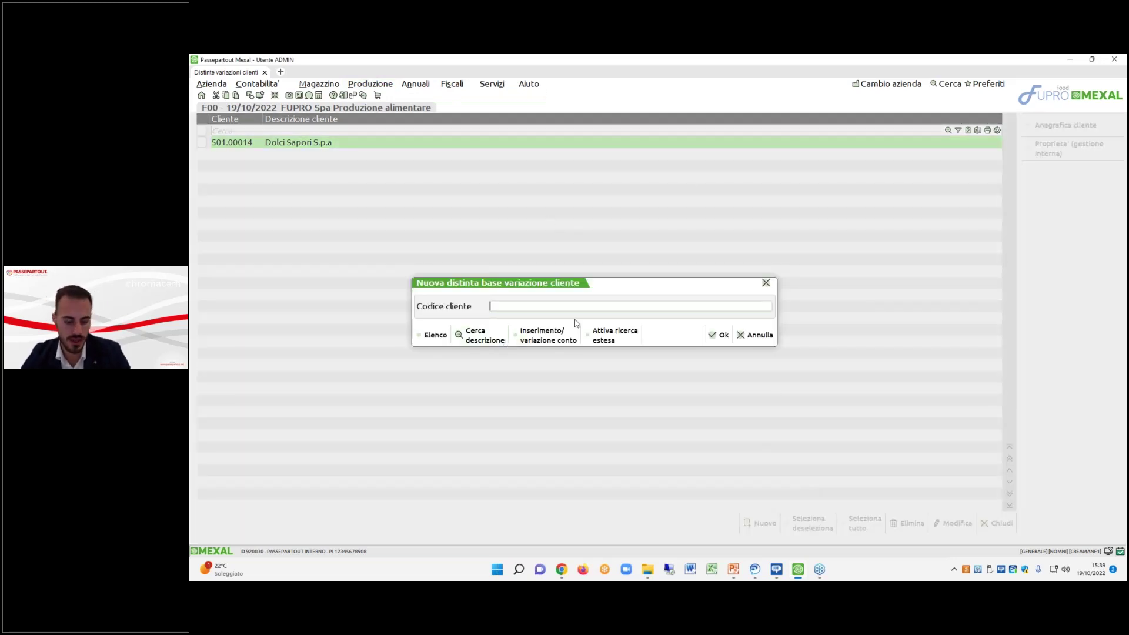
key(F6)
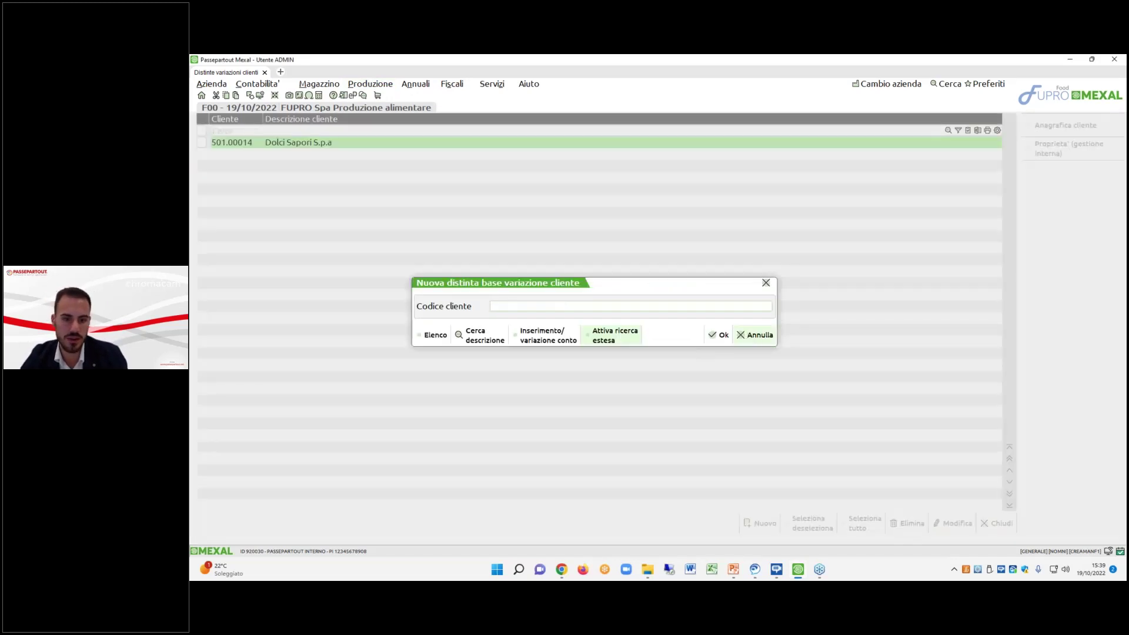
click(755, 335)
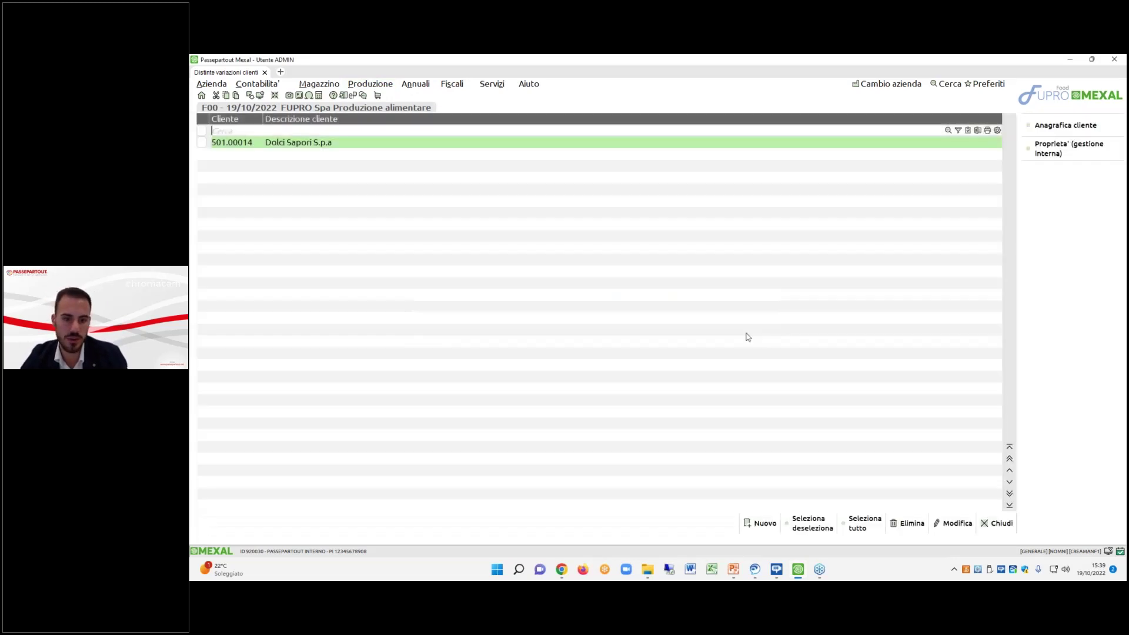
In Rubrica clienti/fornitori, open the Distinta Base Variazione from the Condizioni documenti di magazzino of customer Altro Gusto Spa.
click(257, 84)
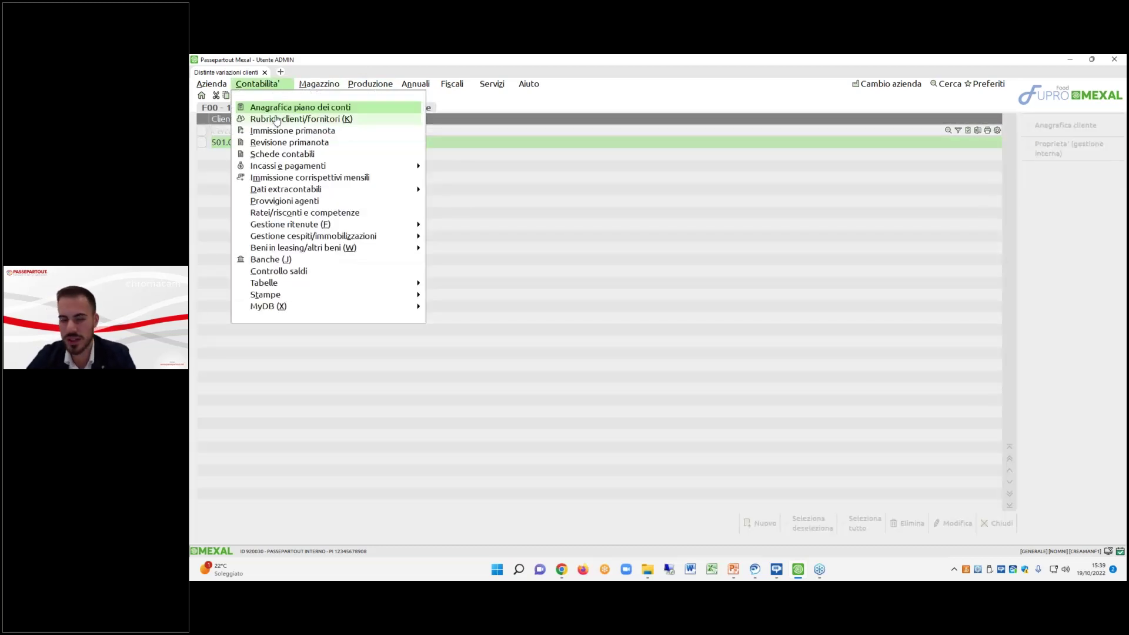
click(277, 119)
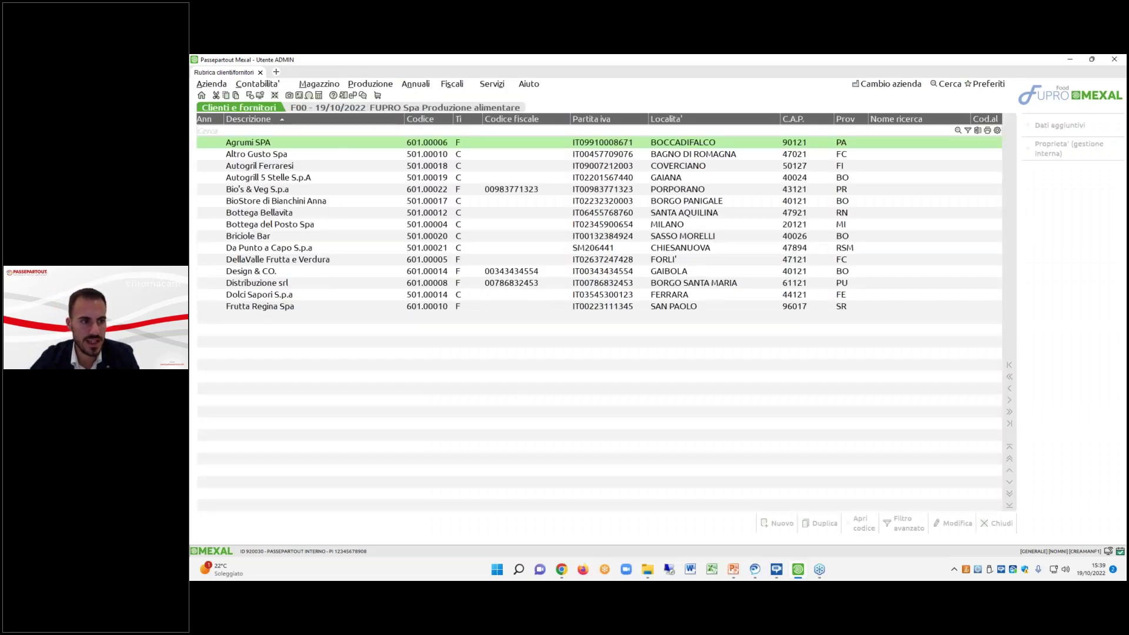
click(257, 153)
key(Return)
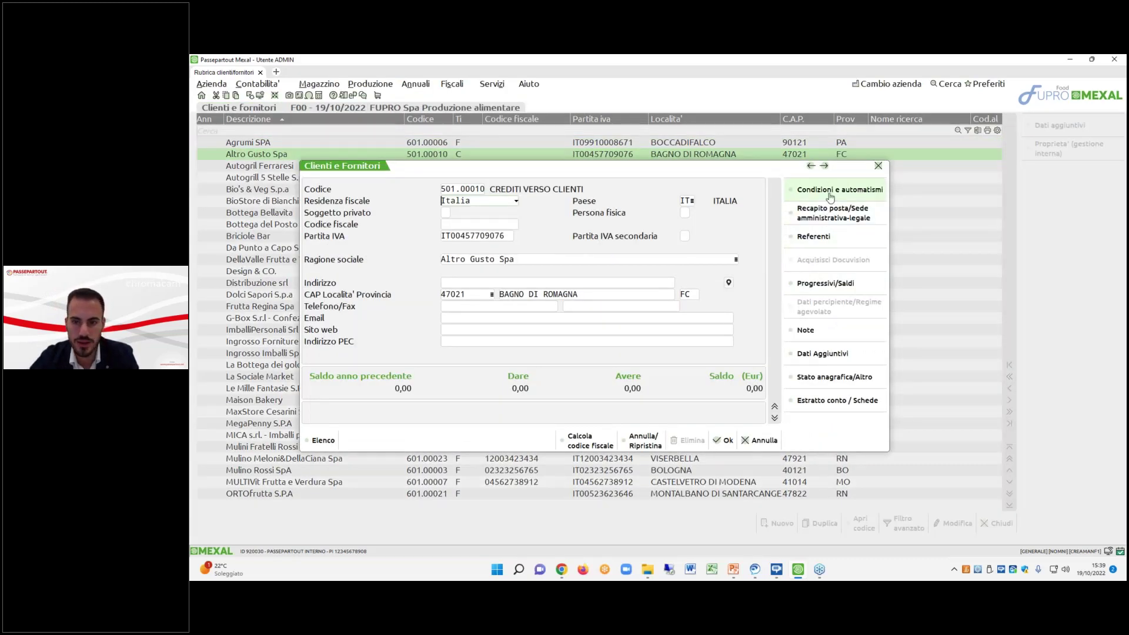
click(839, 189)
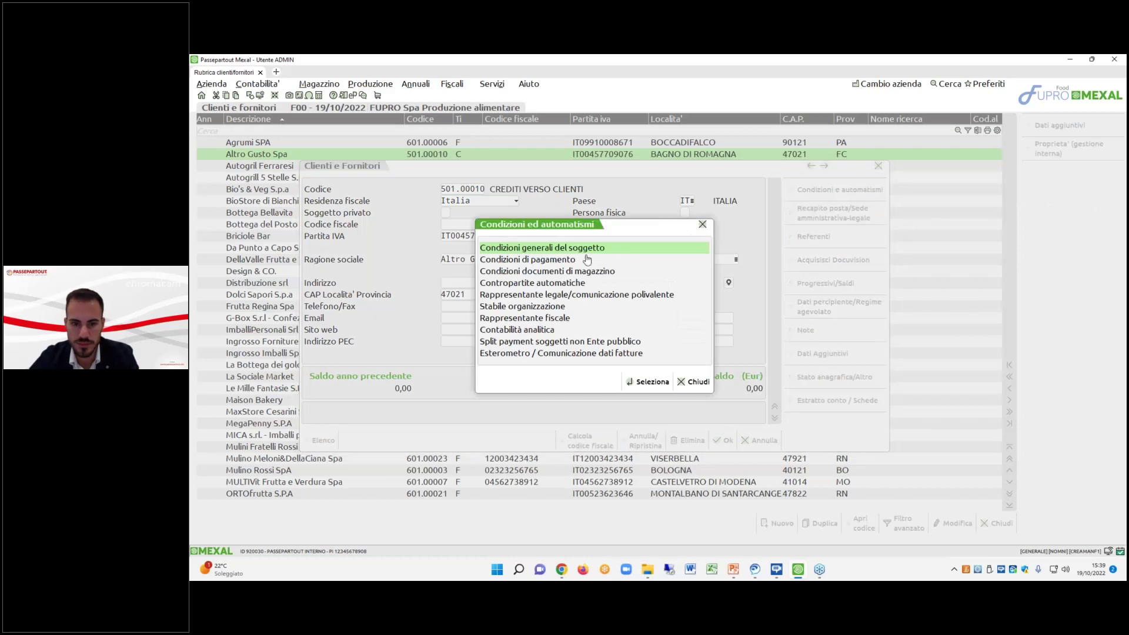
double_click(566, 272)
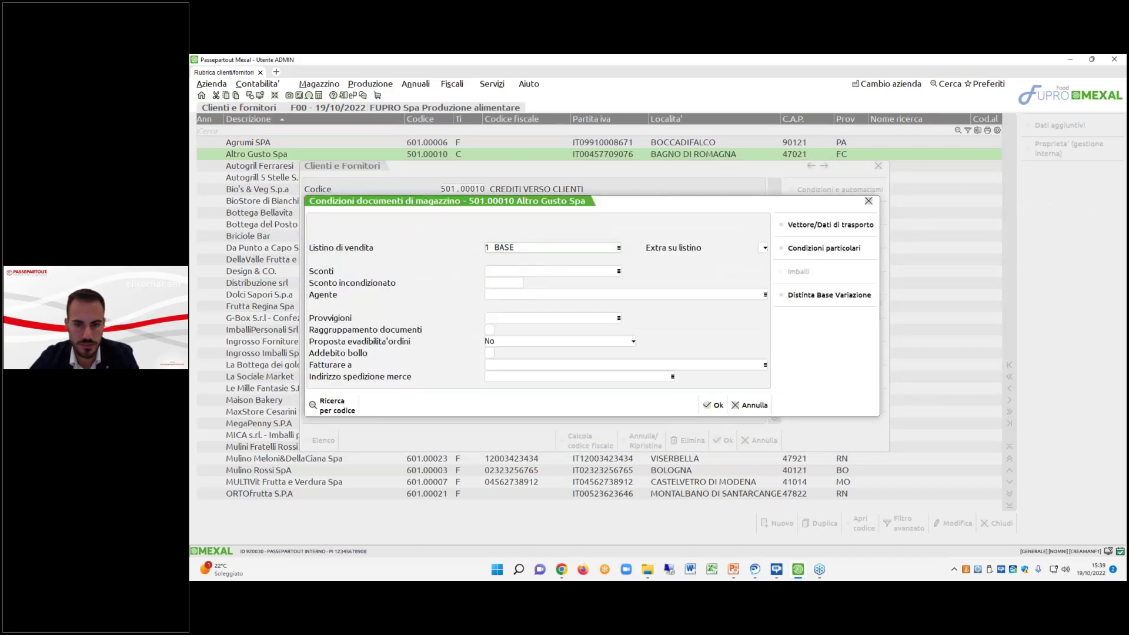
click(750, 405)
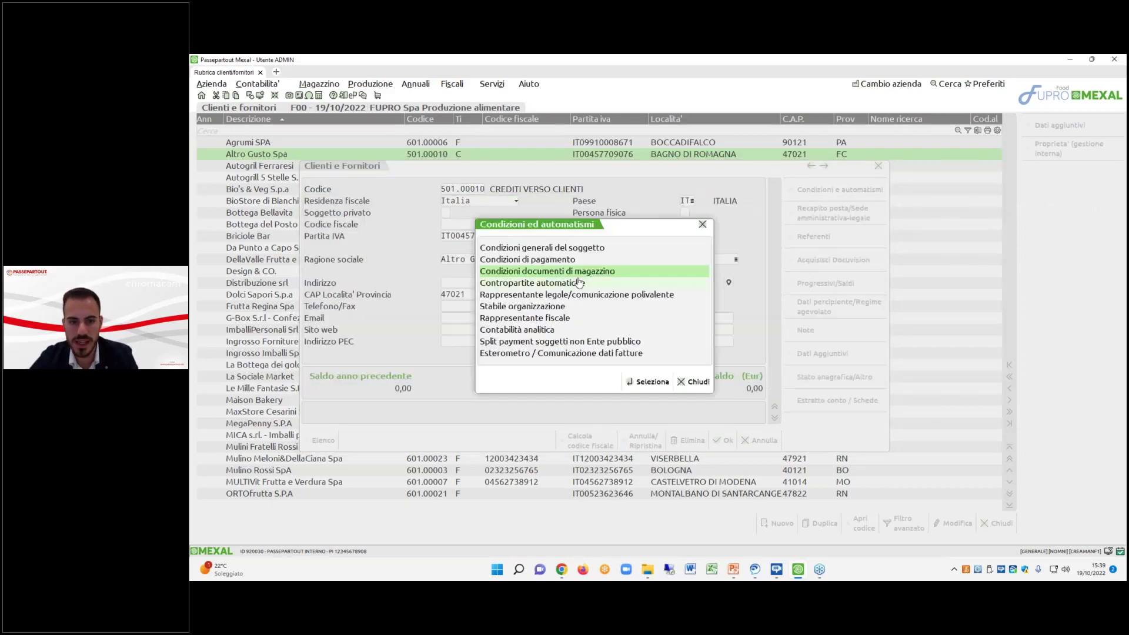
double_click(579, 273)
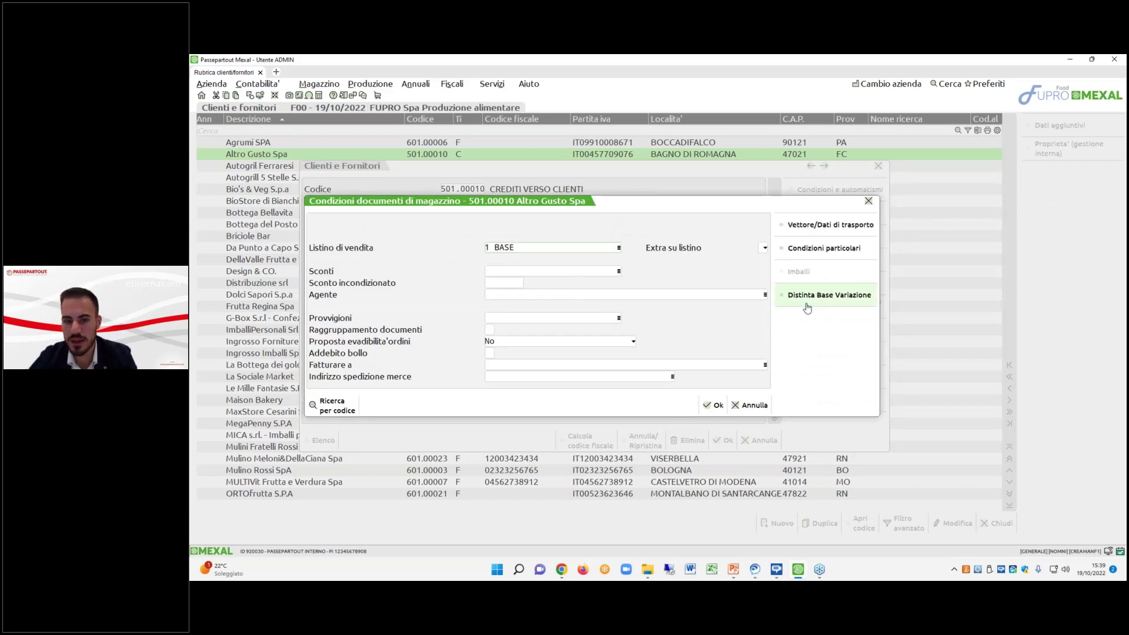
click(807, 307)
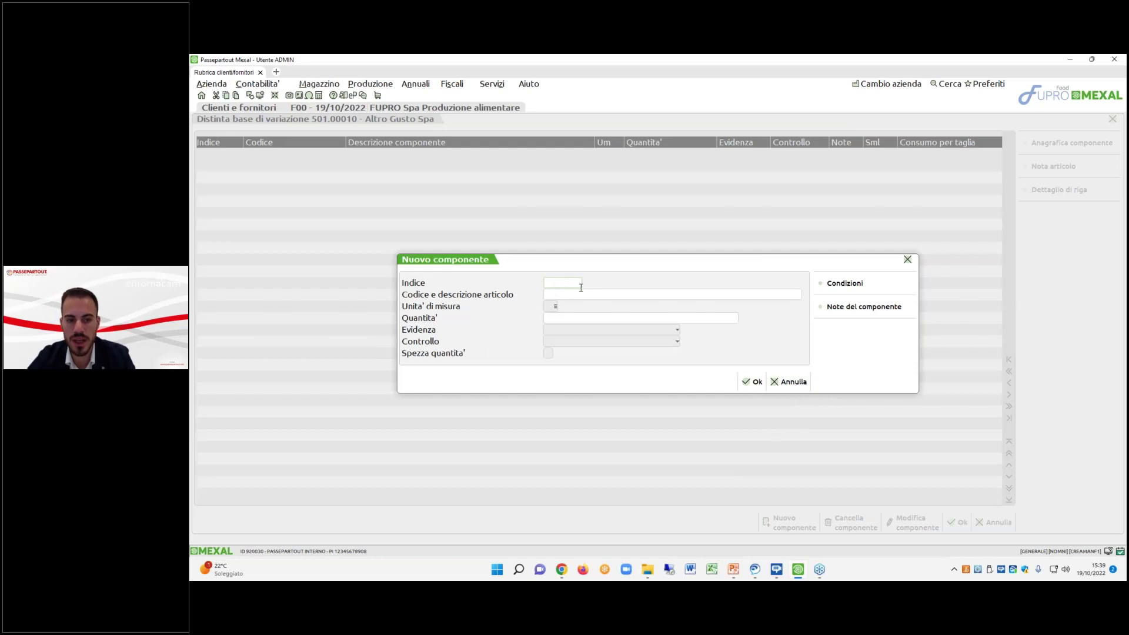
Cancel the new component and leave Altro Gusto Spa's variation bill and customer record without saving.
click(776, 383)
key(Escape)
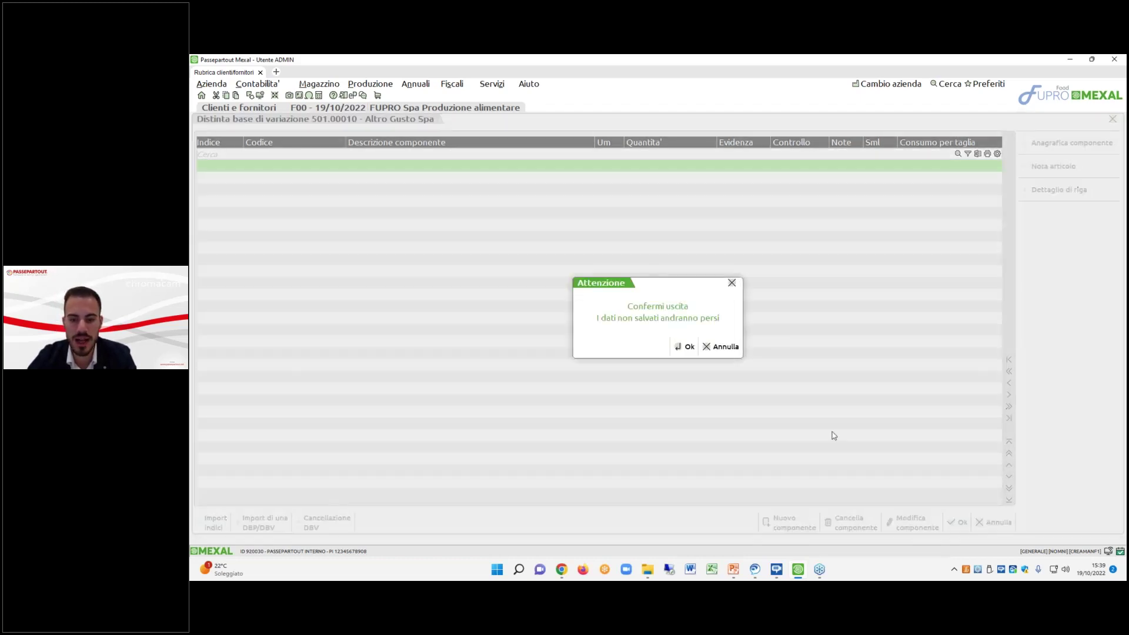
click(691, 348)
click(752, 404)
click(694, 382)
click(759, 440)
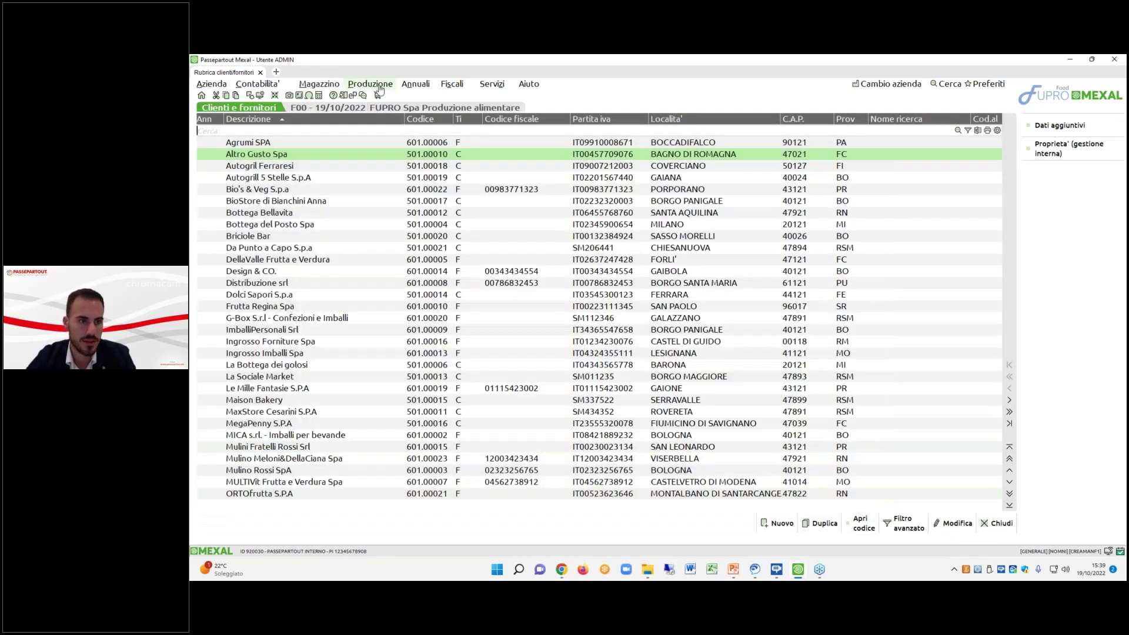
Return to Distinte variazioni clienti and view the variation bill of materials of Dolci Sapori S.p.a.
click(379, 88)
mouse_move(397, 110)
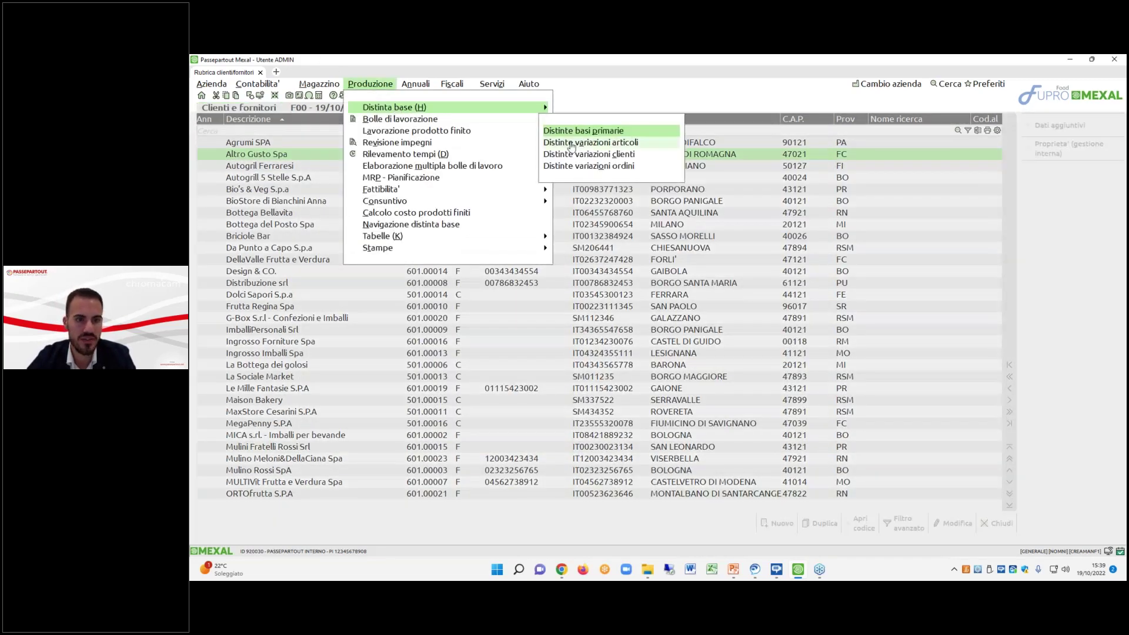
click(591, 166)
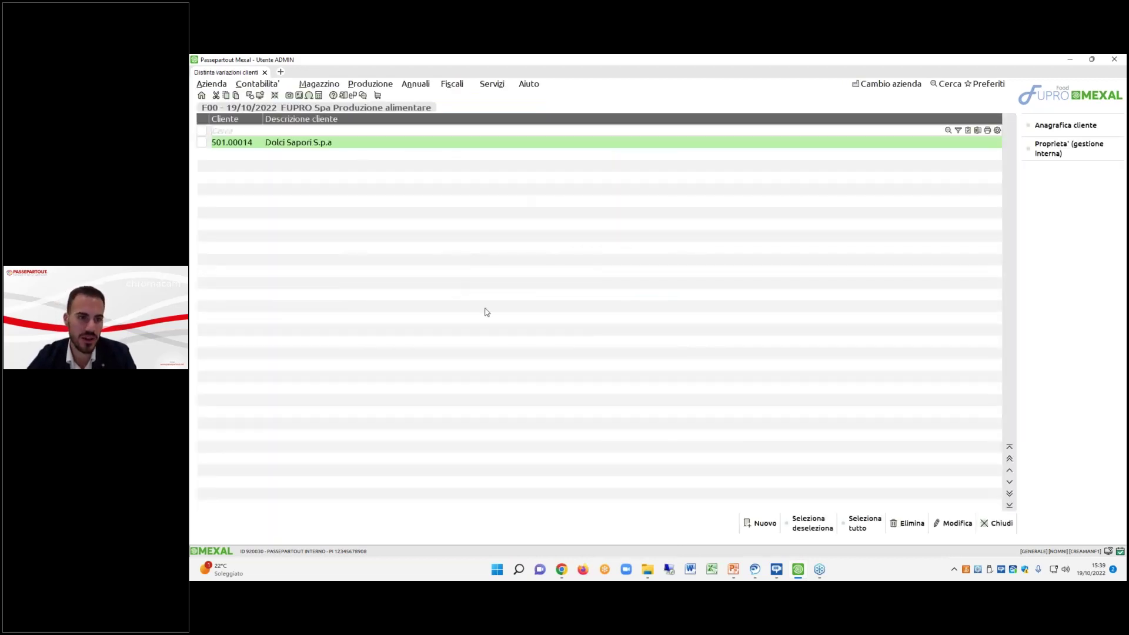
click(759, 530)
click(759, 334)
double_click(413, 146)
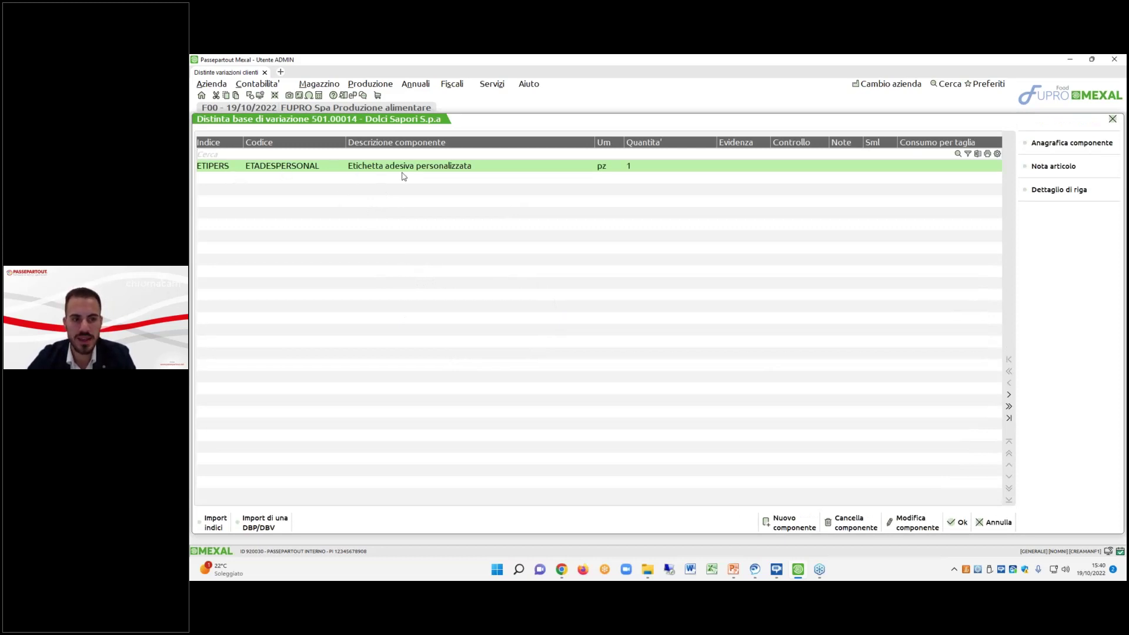
click(958, 523)
double_click(322, 143)
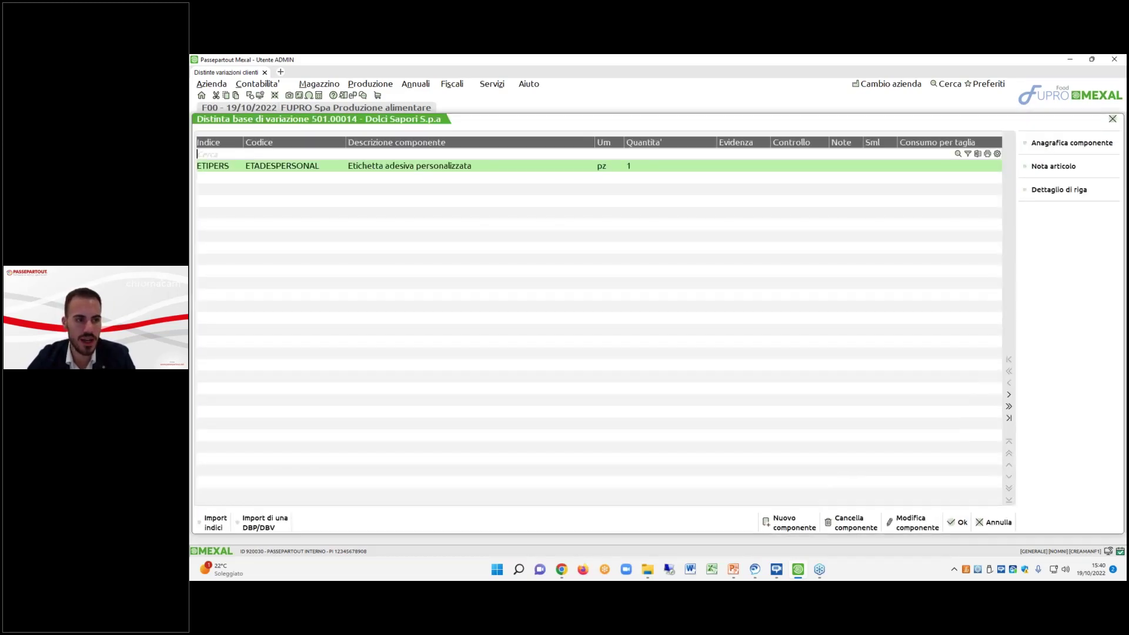
Examine the Indice ETIPERS of the ETADESPERSONAL component, and close the component and the Dolci Sapori variation bill.
double_click(222, 168)
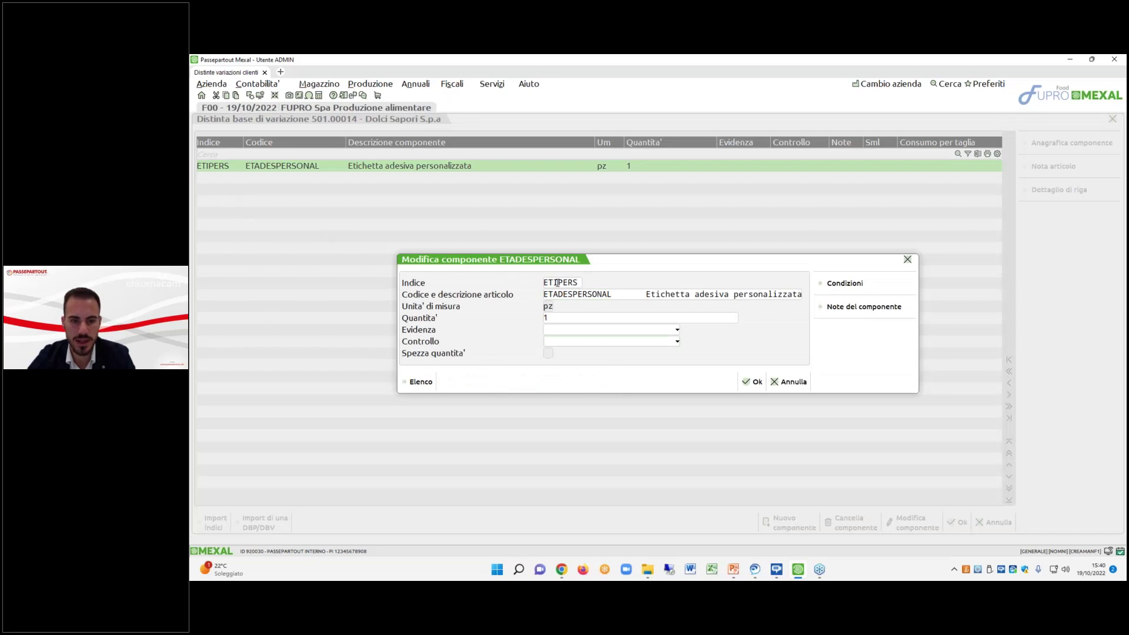
key(shift+F6)
click(826, 522)
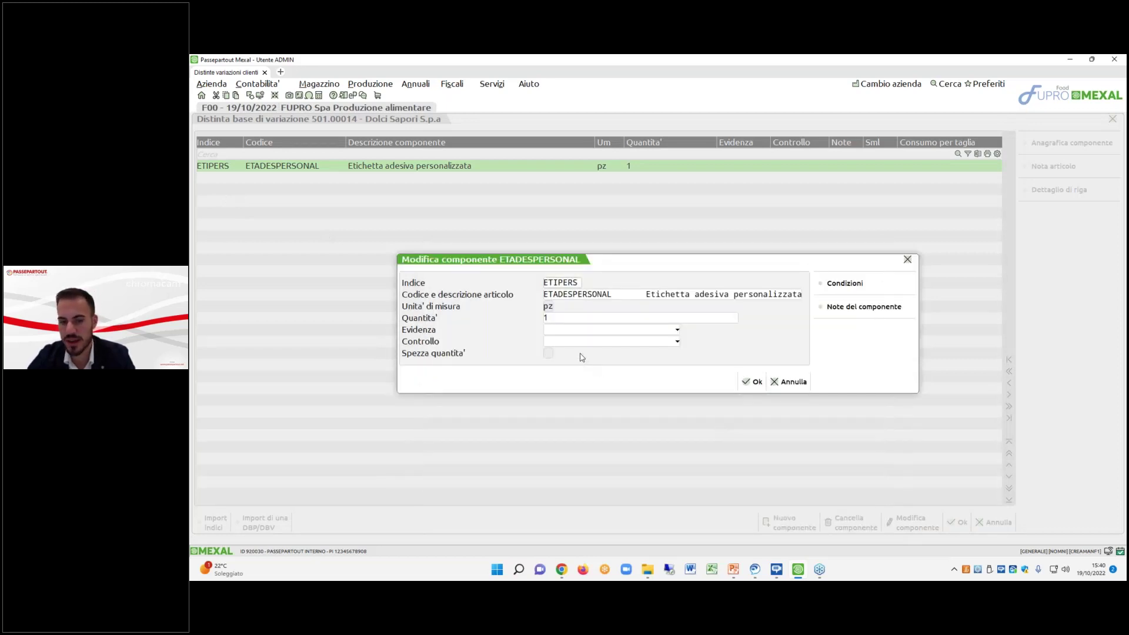
drag(543, 283, 582, 283)
click(580, 283)
drag(579, 283, 542, 282)
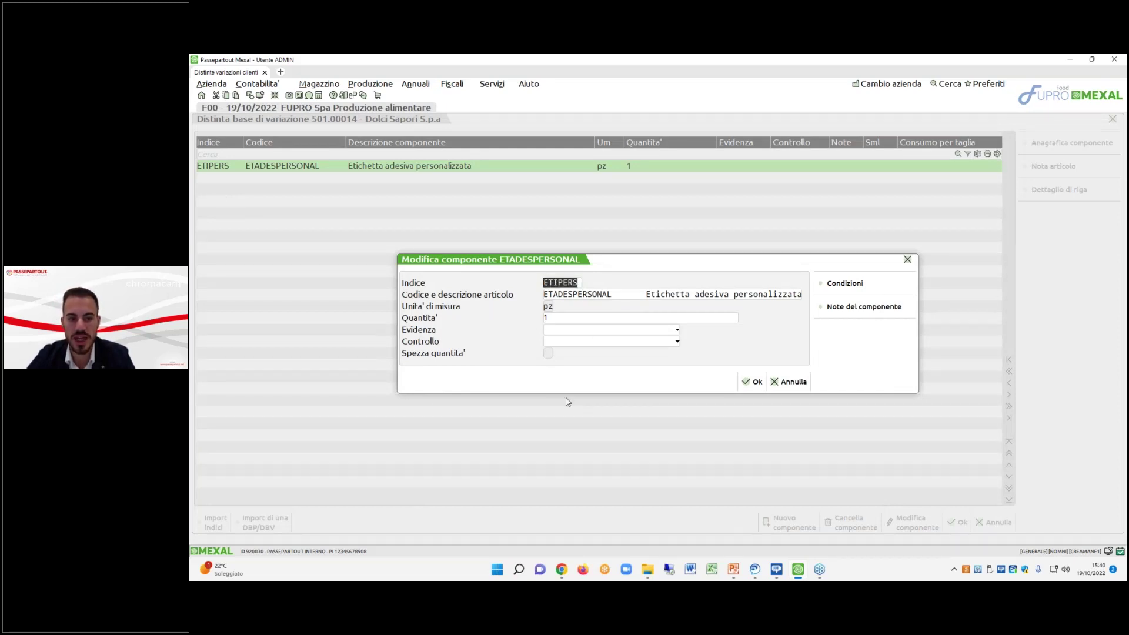
click(580, 283)
drag(579, 283, 543, 283)
click(752, 381)
click(956, 522)
Open the primary bill of materials of article AFTER from Distinte basi primarie.
click(356, 88)
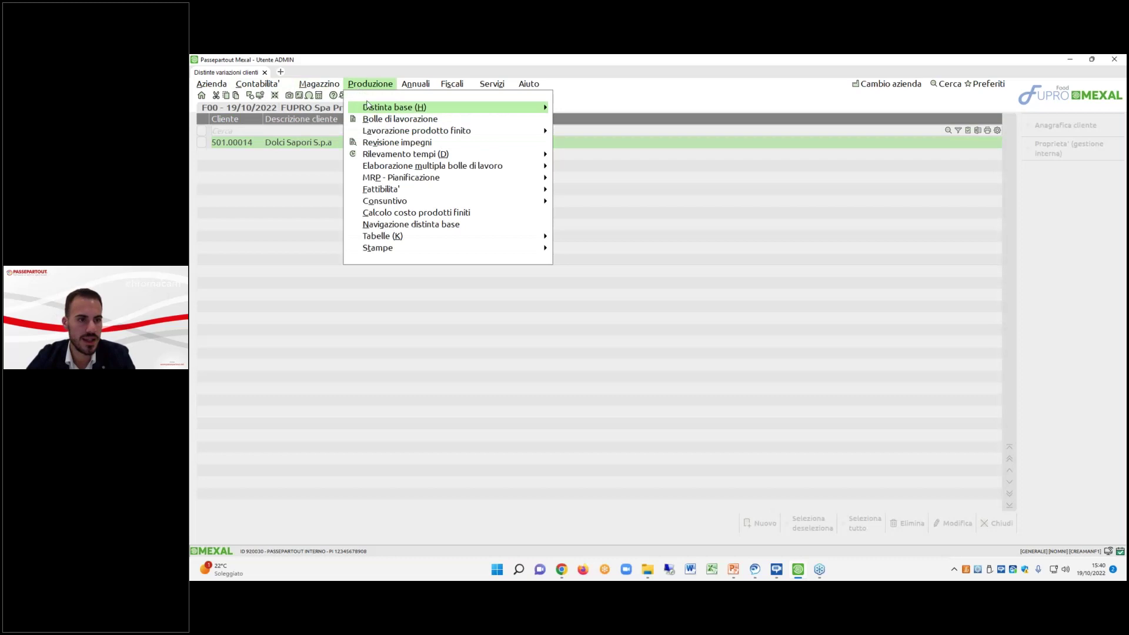
mouse_move(376, 109)
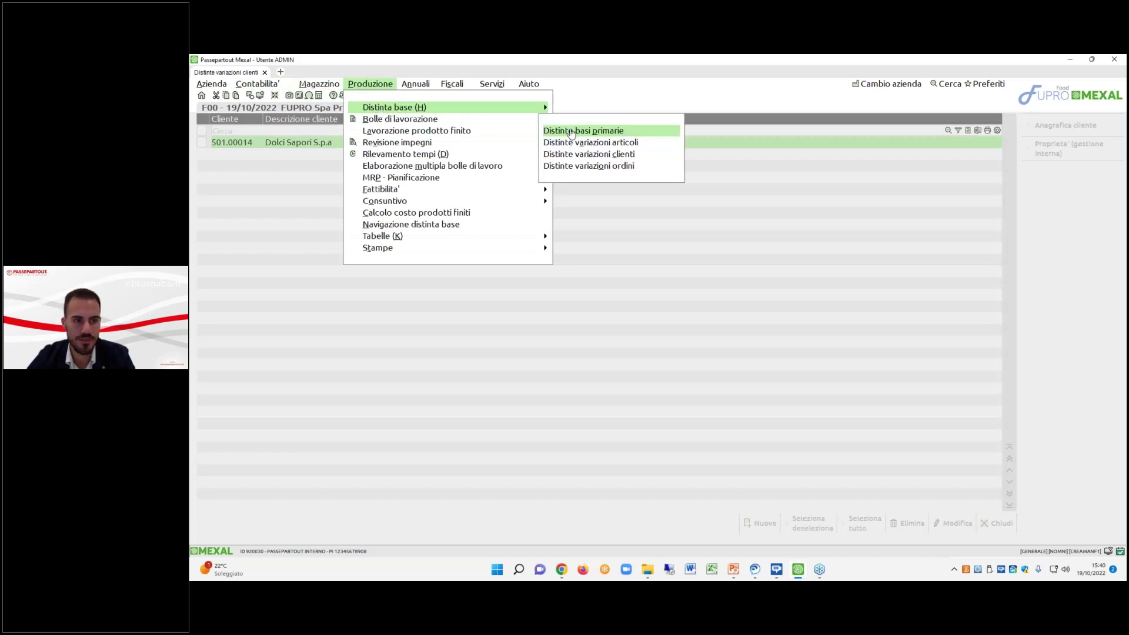
click(571, 133)
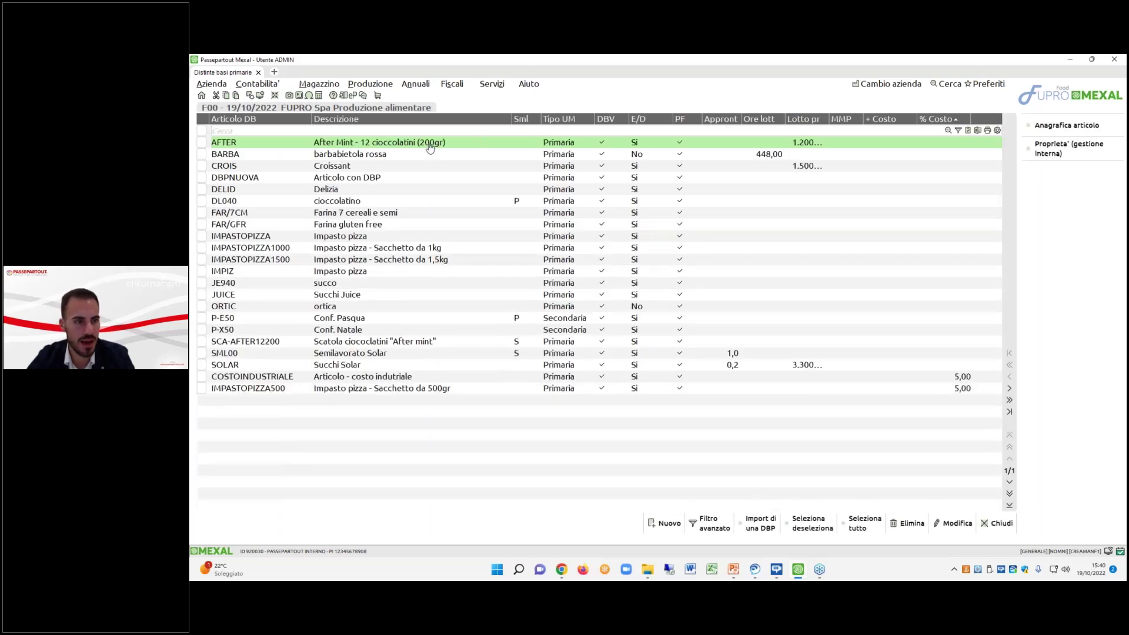
double_click(429, 146)
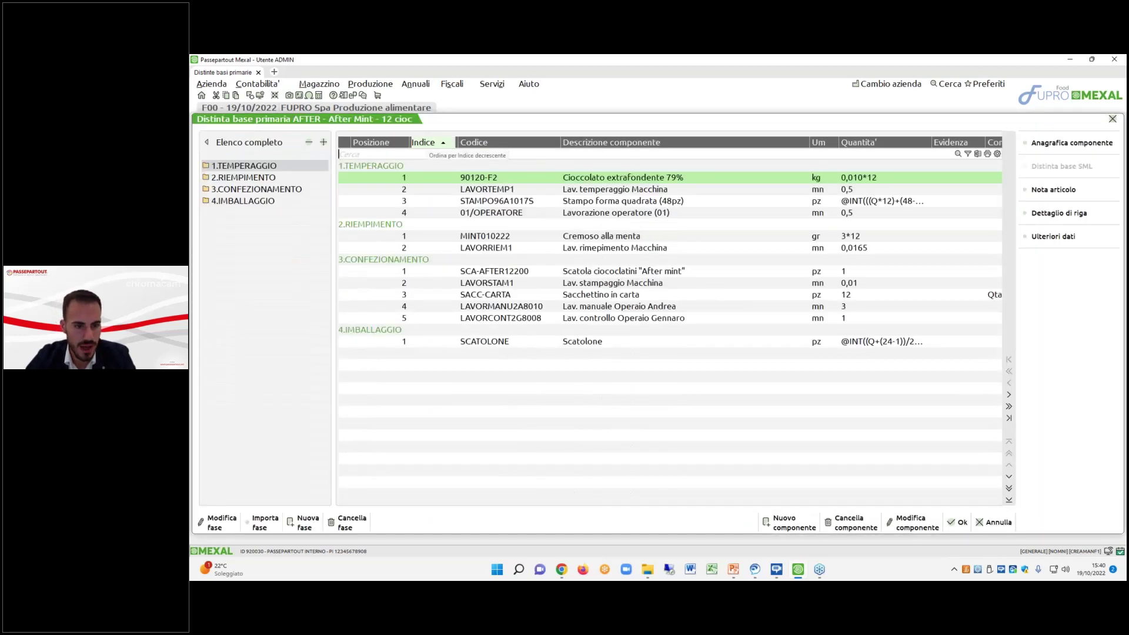
Go through the components of the AFTER primary bill of materials and close it.
key(Down)
key(Down)
key(Down)
key(Down)
key(Down)
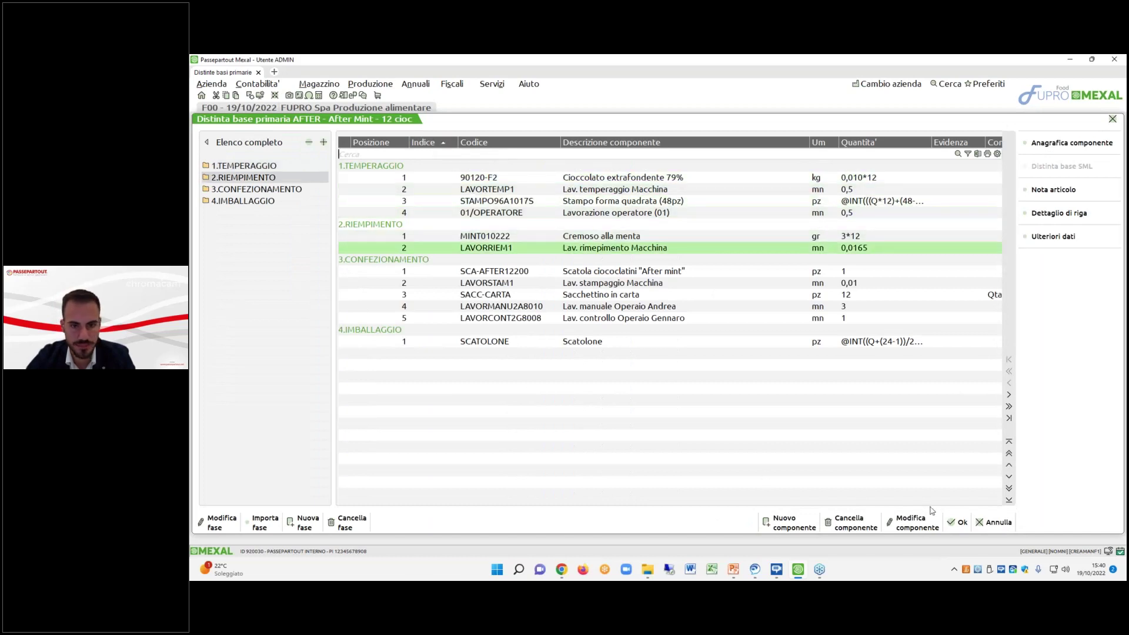
click(958, 522)
Open the primary bill of materials of article DELID (Delizia).
key(Down)
key(Down)
key(Down)
key(Down)
key(Down)
key(Down)
key(Down)
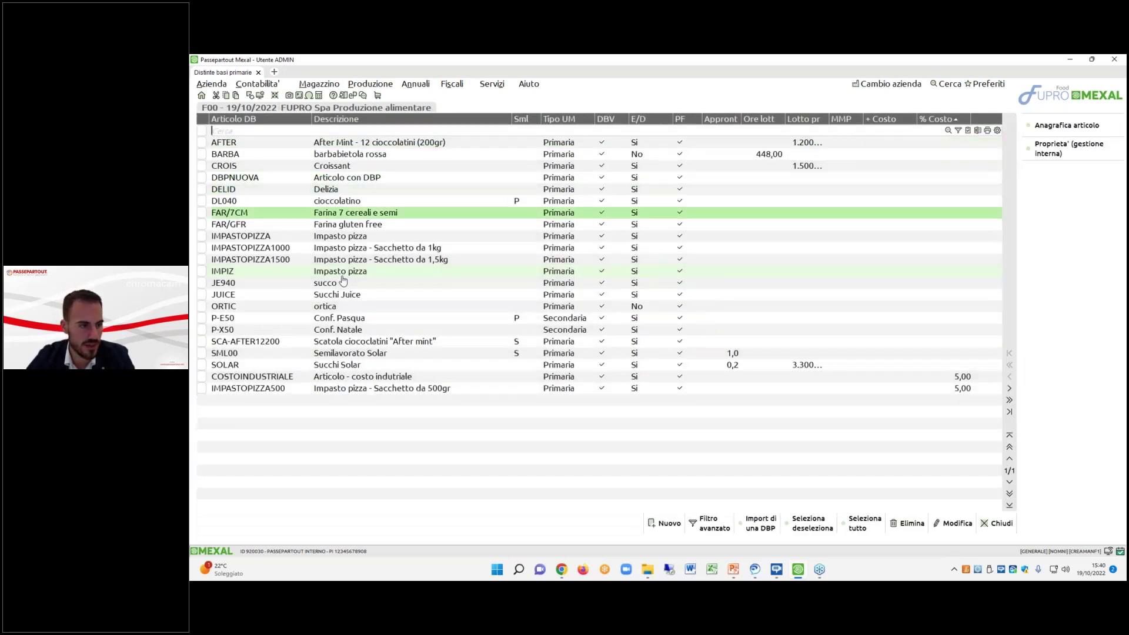
double_click(374, 191)
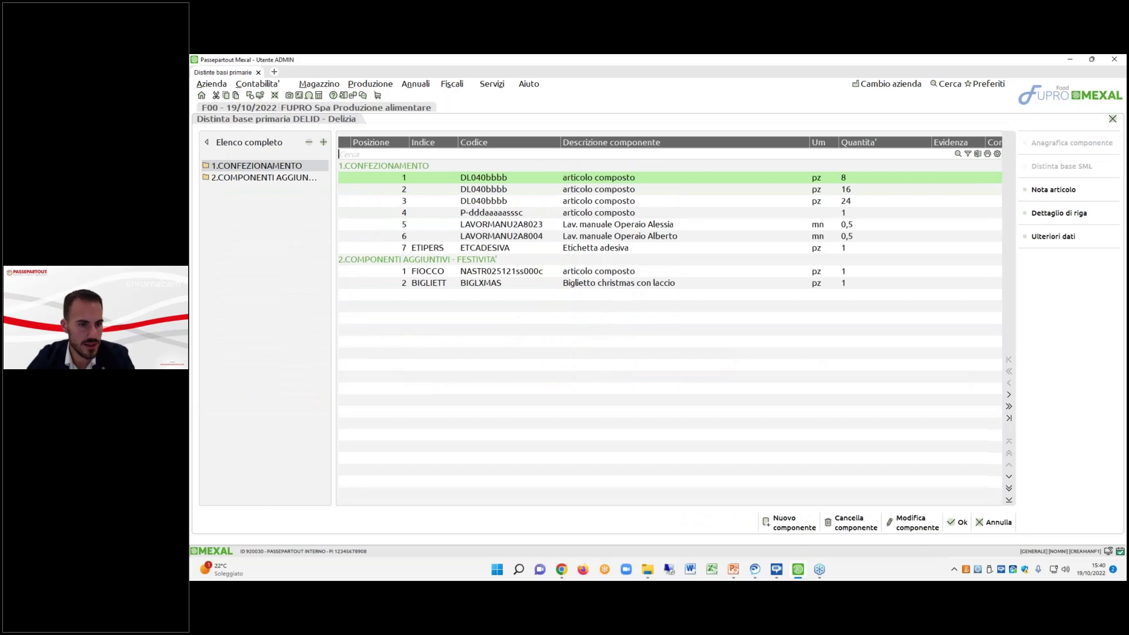
Examine the ETCADESIVA component with index ETIPERS in the Confezionamento phase of the DELID bill.
key(Down)
key(Down)
key(Down)
key(Down)
key(Down)
key(Down)
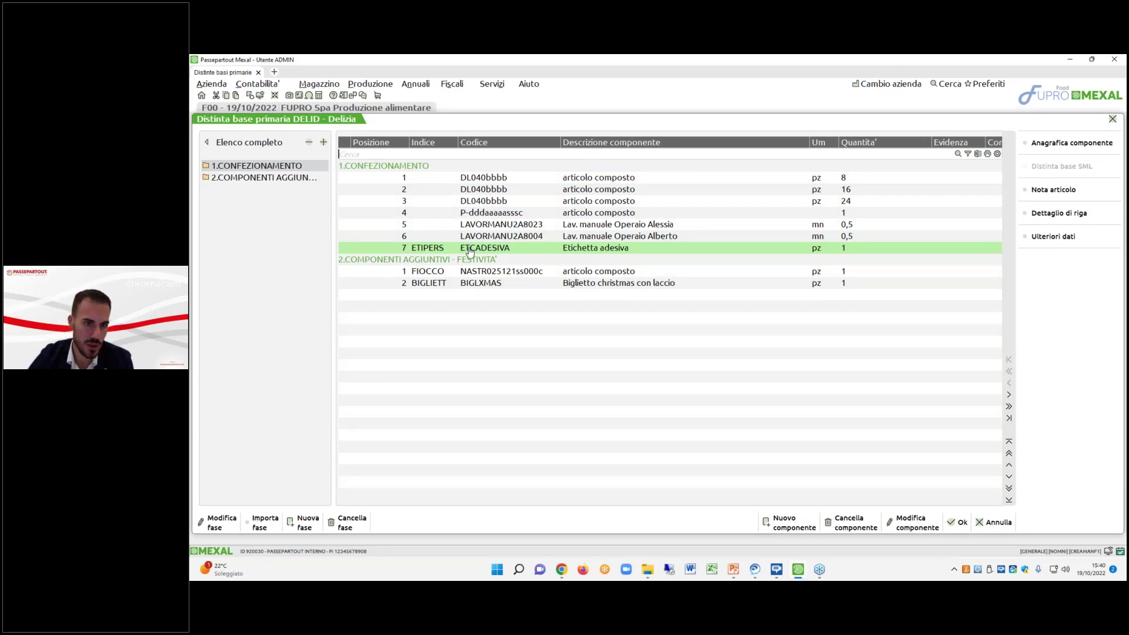
Open Distinte variazioni clienti in a separate session and view the variation bill of Dolci Sapori S.p.a.
click(274, 71)
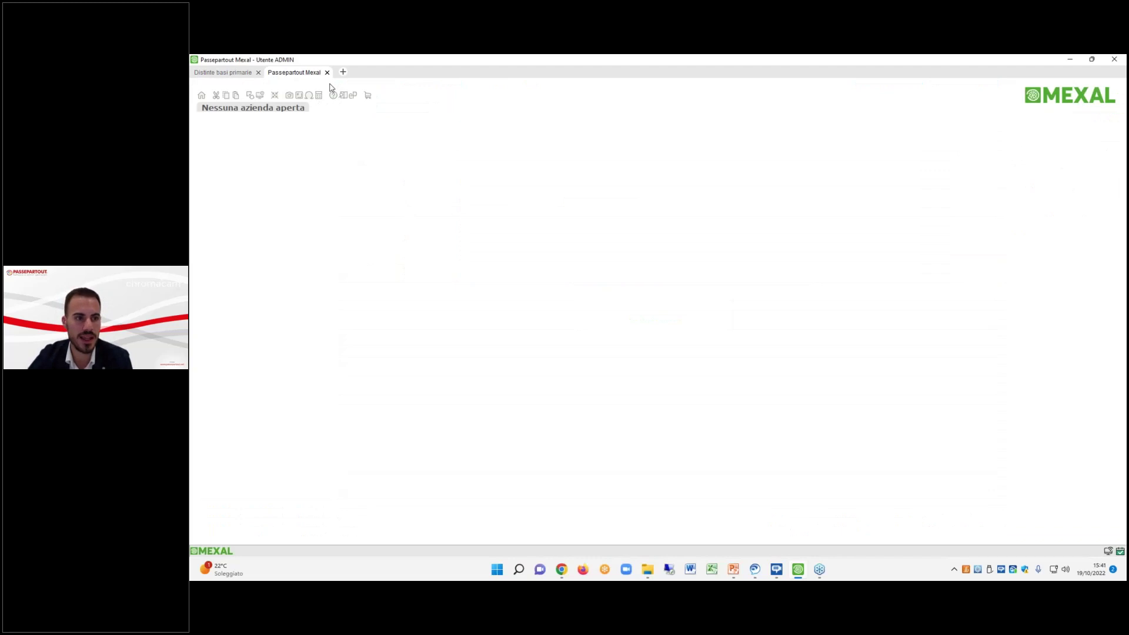
click(330, 86)
mouse_move(370, 84)
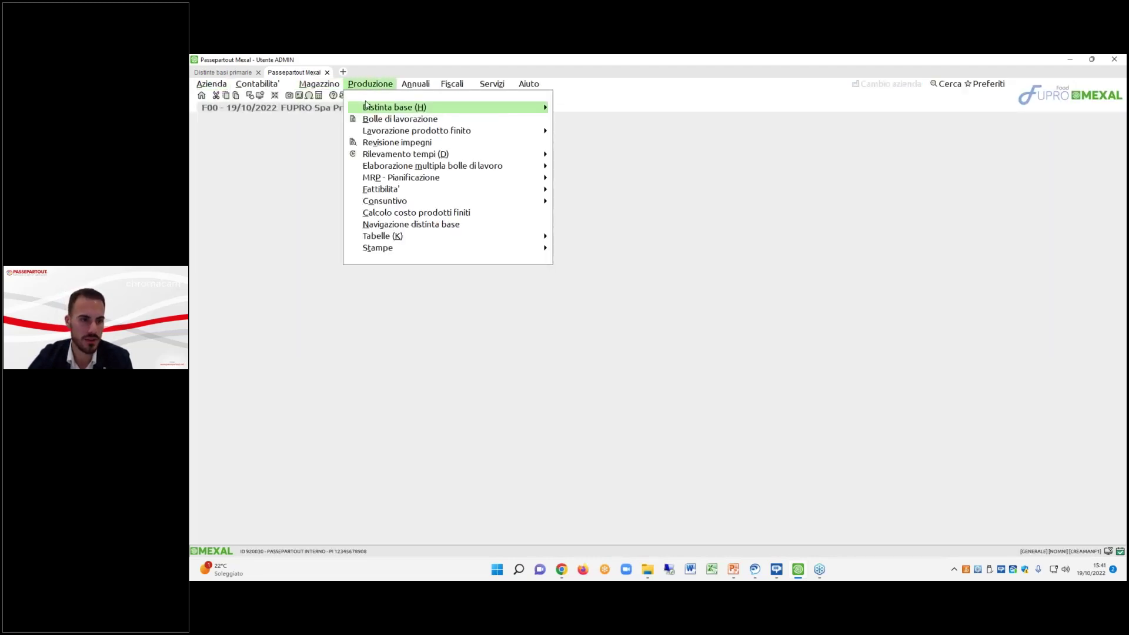
click(367, 107)
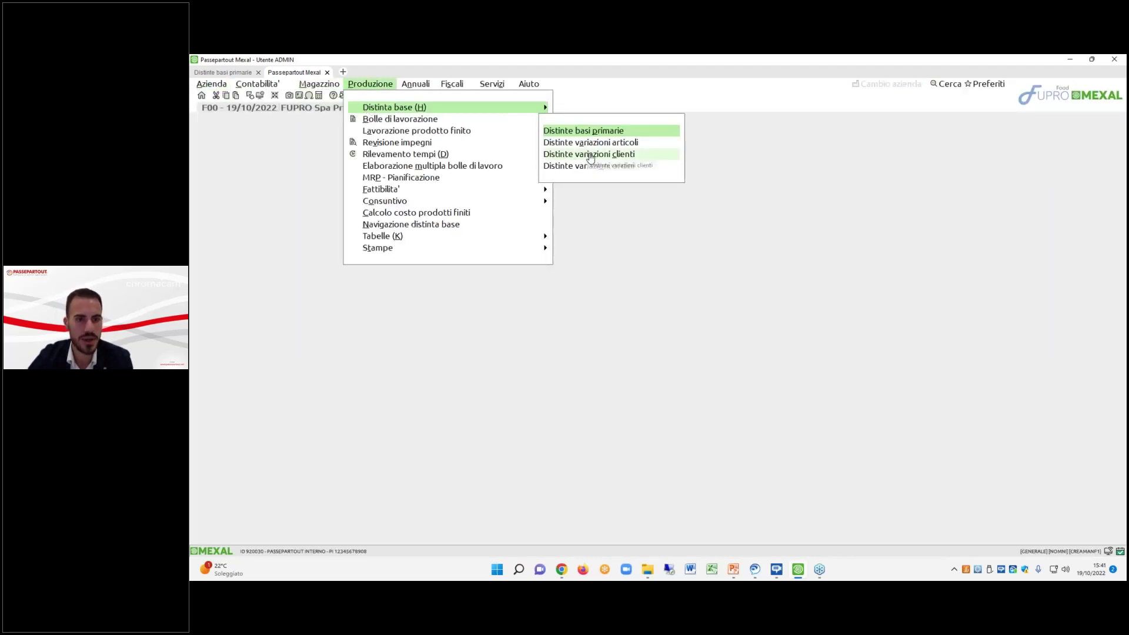
click(591, 155)
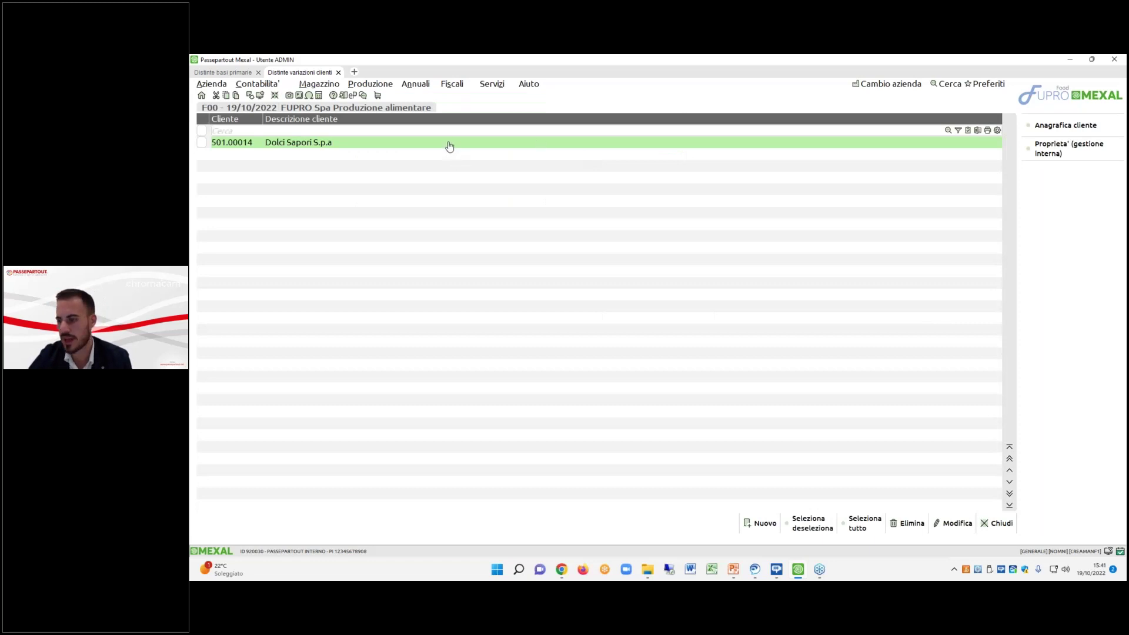
double_click(399, 146)
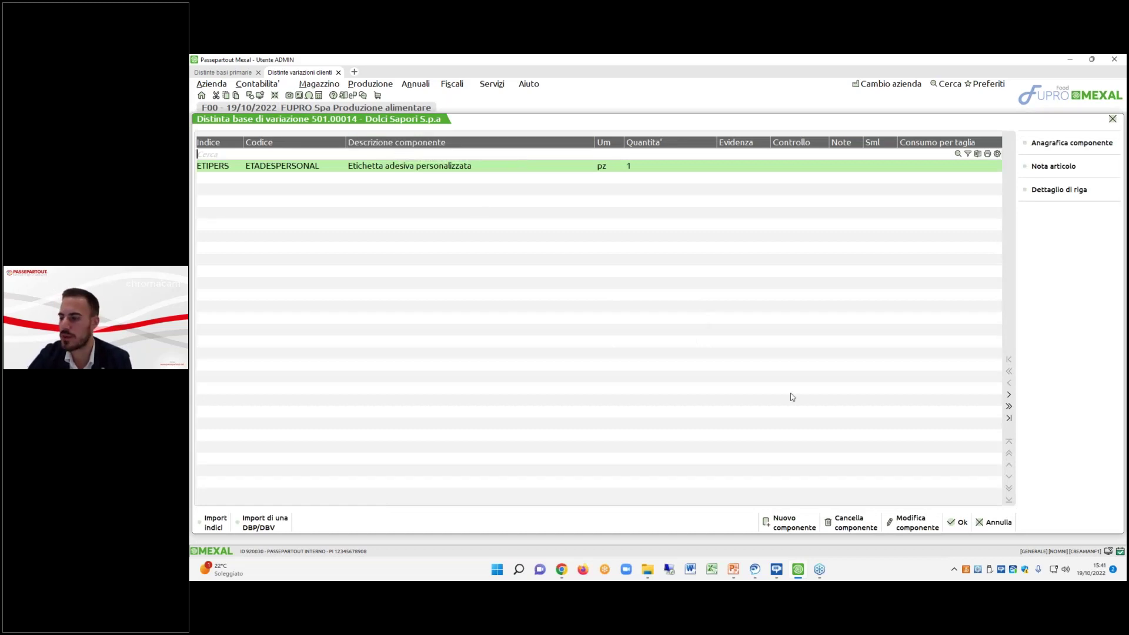
Leave the Dolci Sapori variation bill without saving and close the DELID primary bill.
click(992, 520)
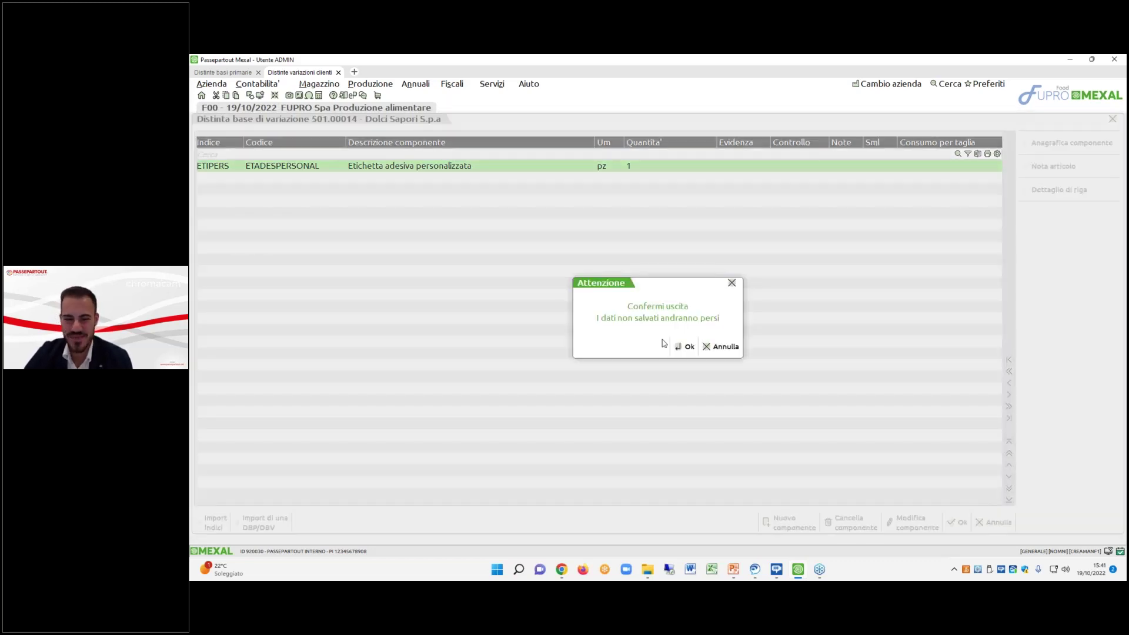
click(679, 348)
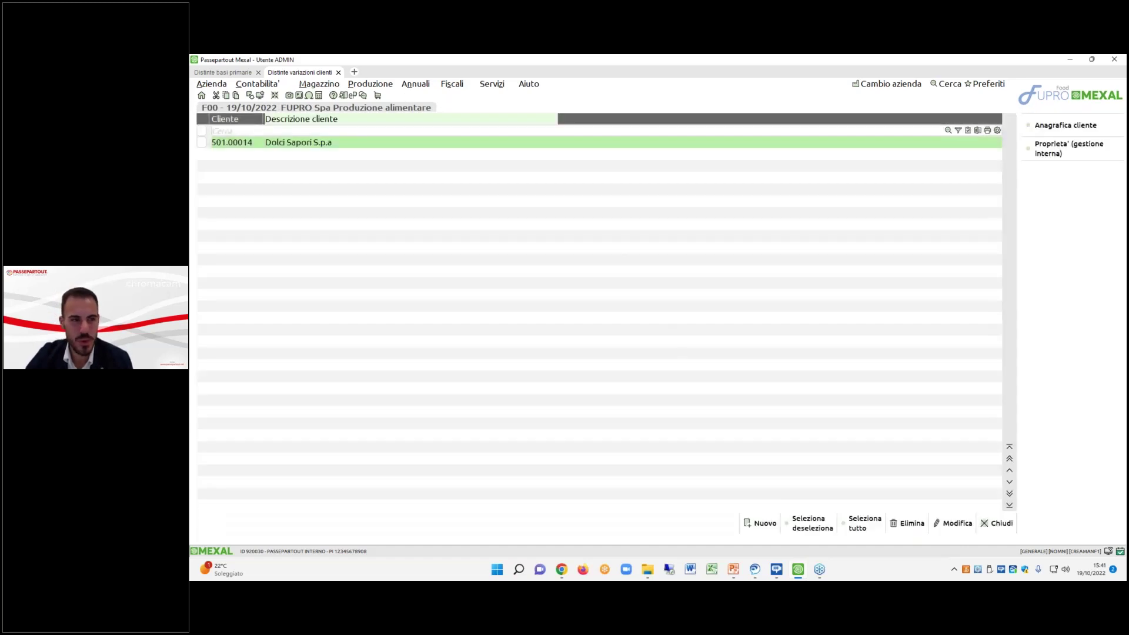
click(234, 71)
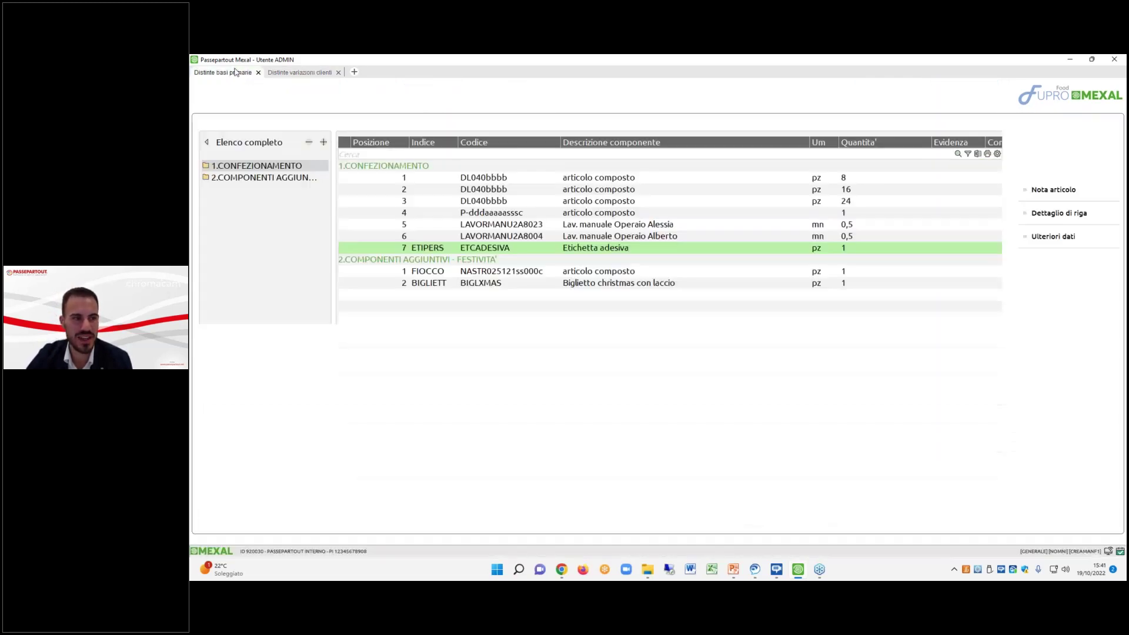
click(956, 522)
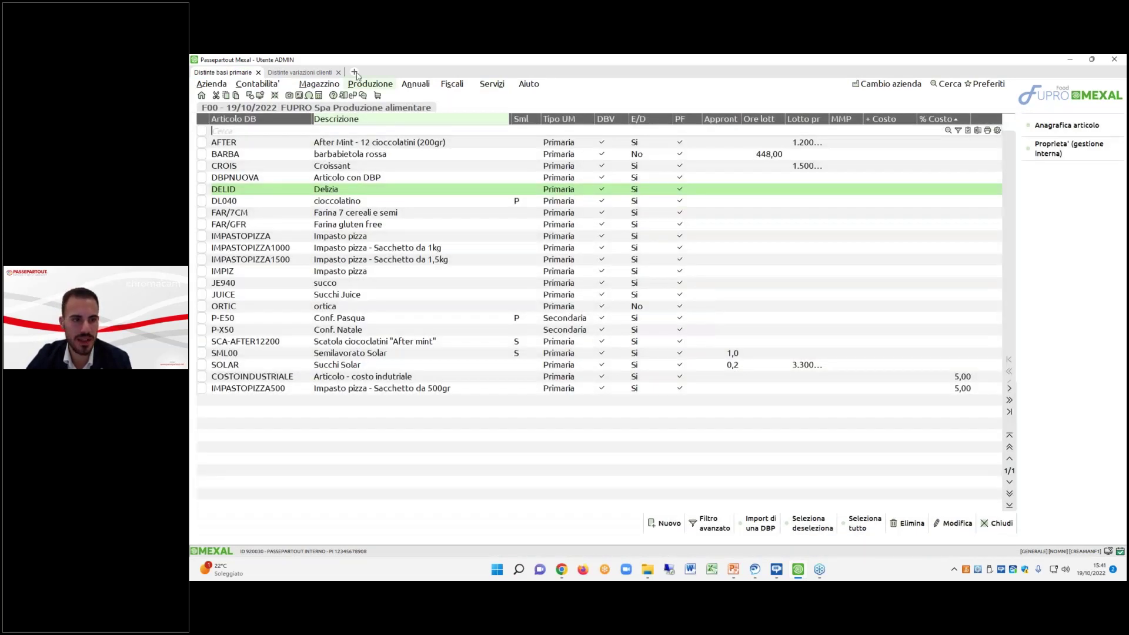
Open Stampa sviluppo distinta base in a new session with the standard Sviluppo Distinta Base form.
click(355, 72)
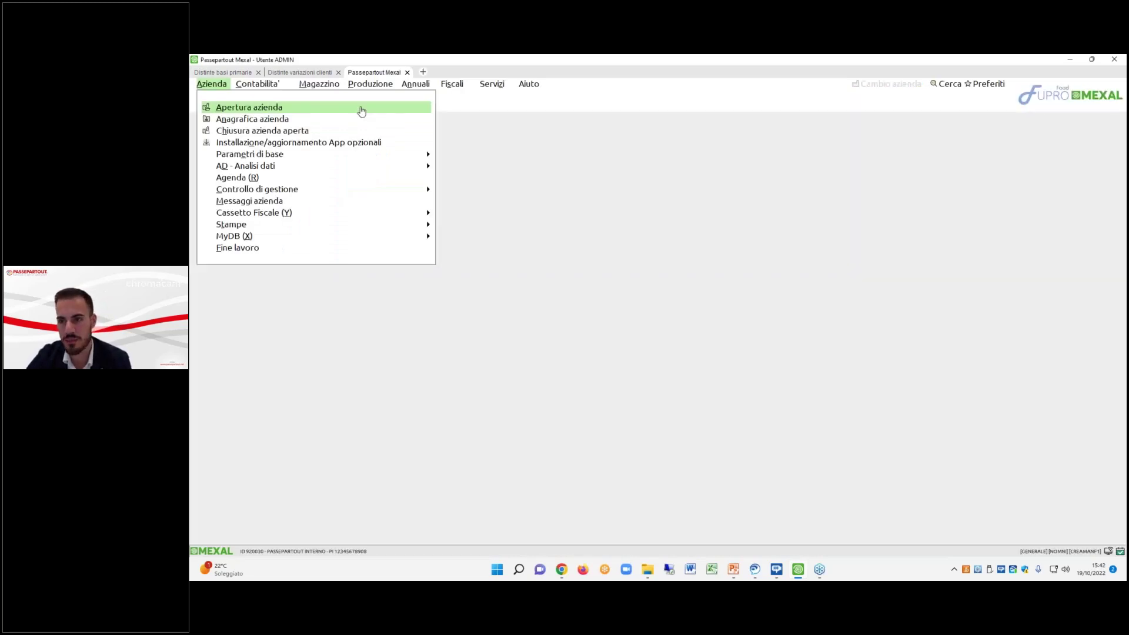
click(379, 88)
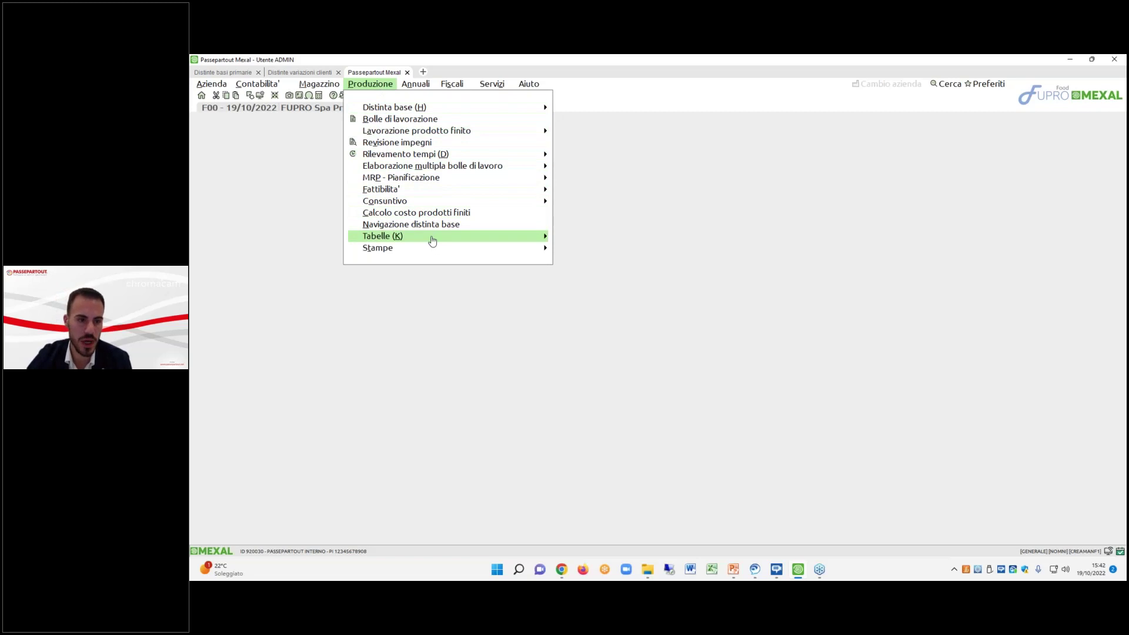
mouse_move(454, 253)
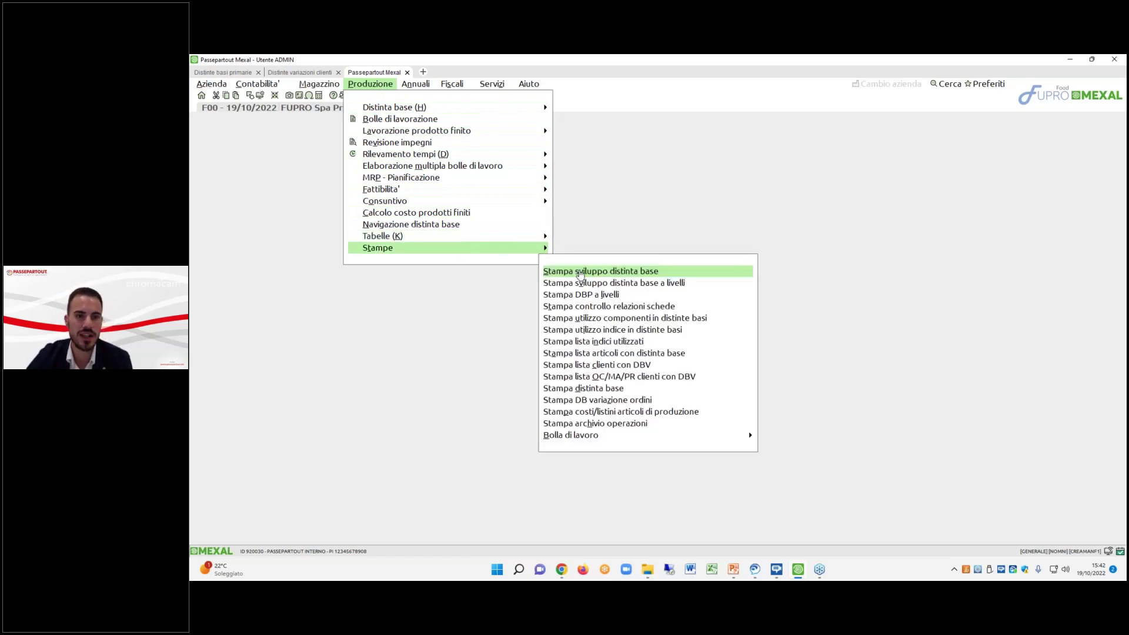
click(579, 272)
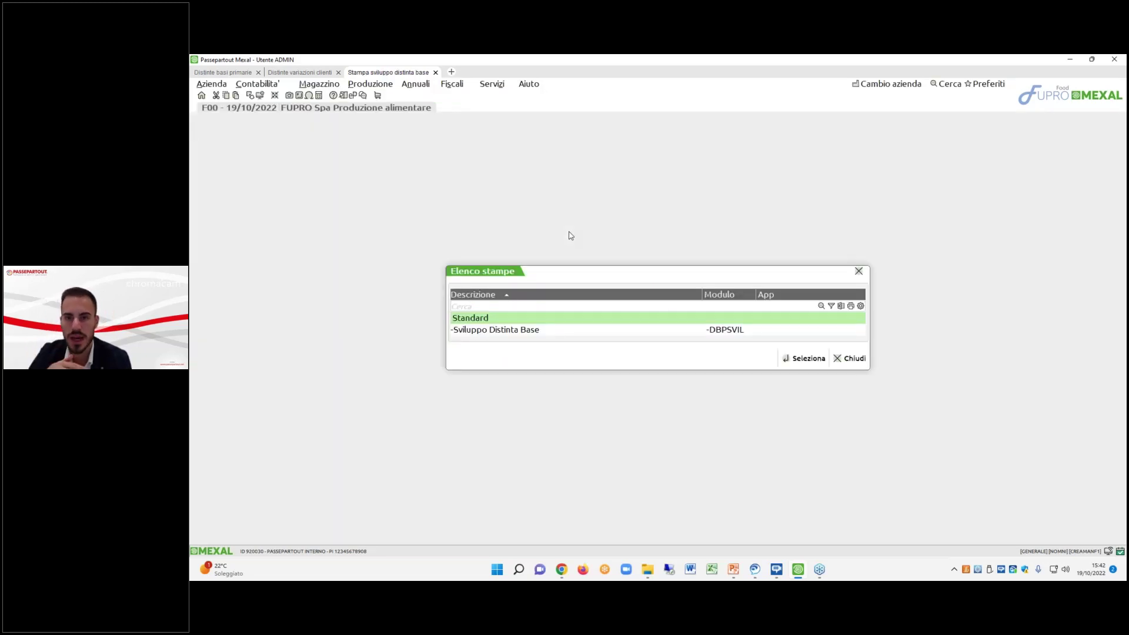
double_click(523, 332)
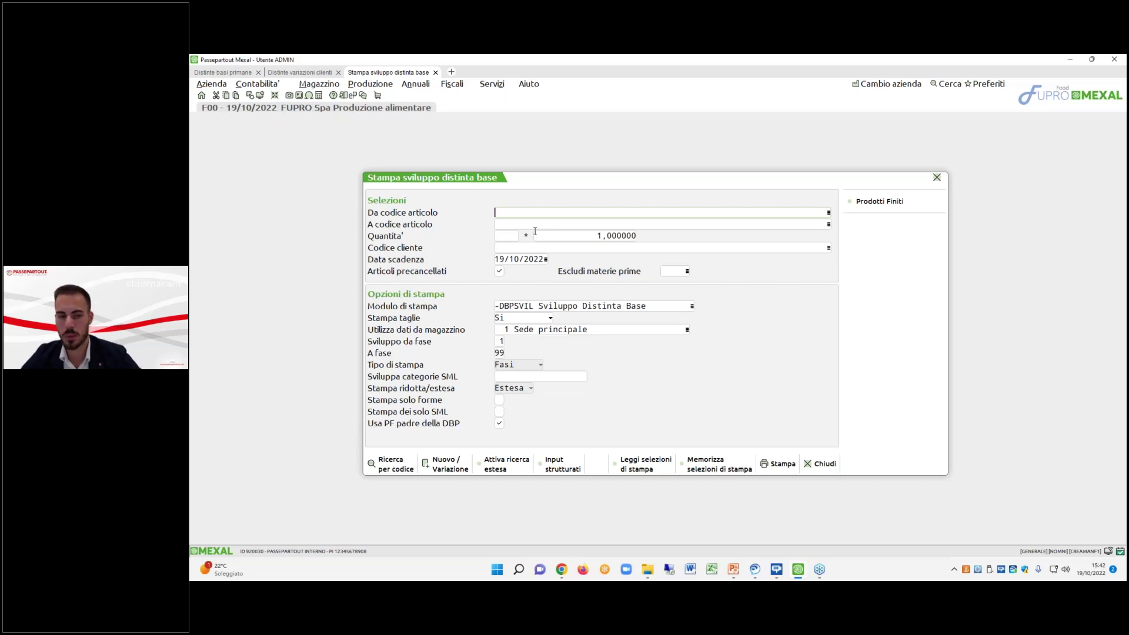
Review the primary bills list and the customer variation bills list, and return to the Stampa sviluppo distinta base settings.
click(223, 72)
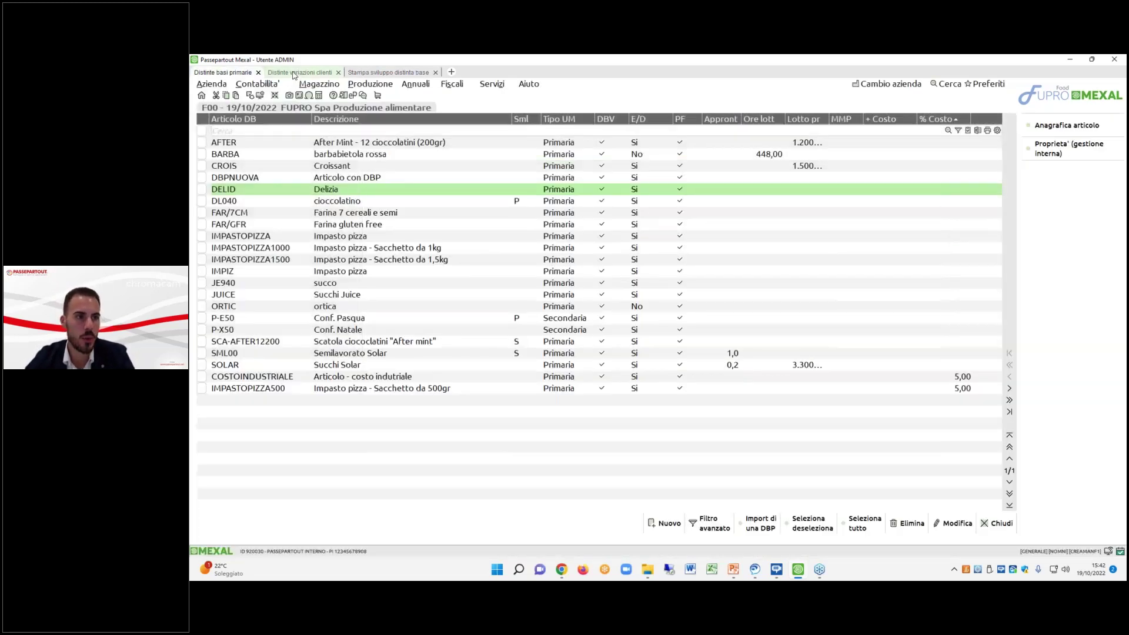
click(289, 75)
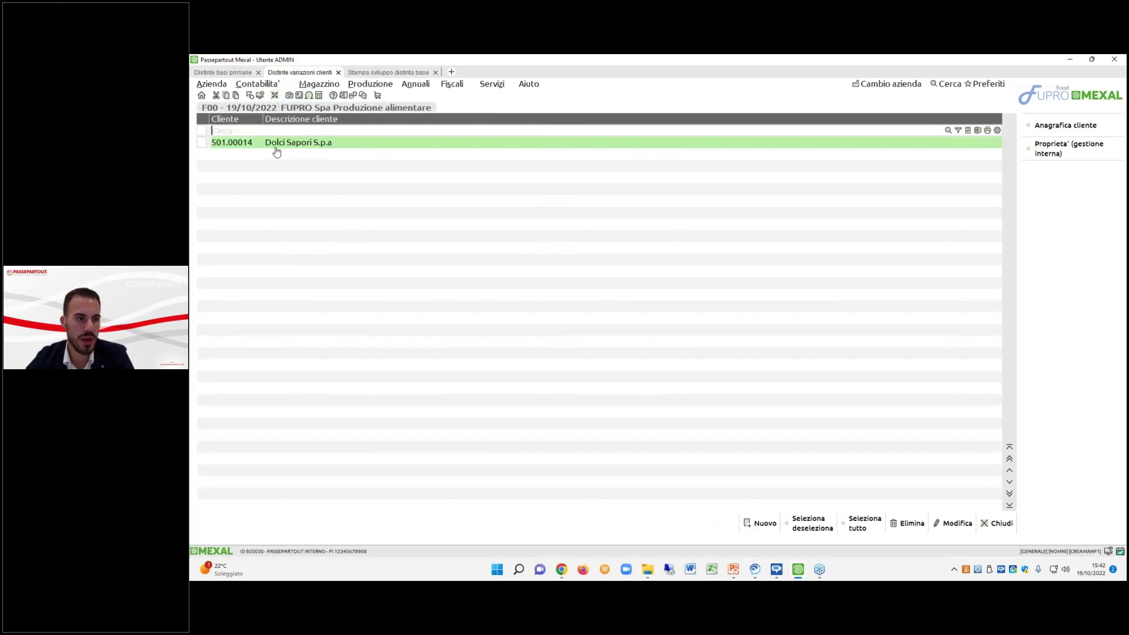
click(388, 72)
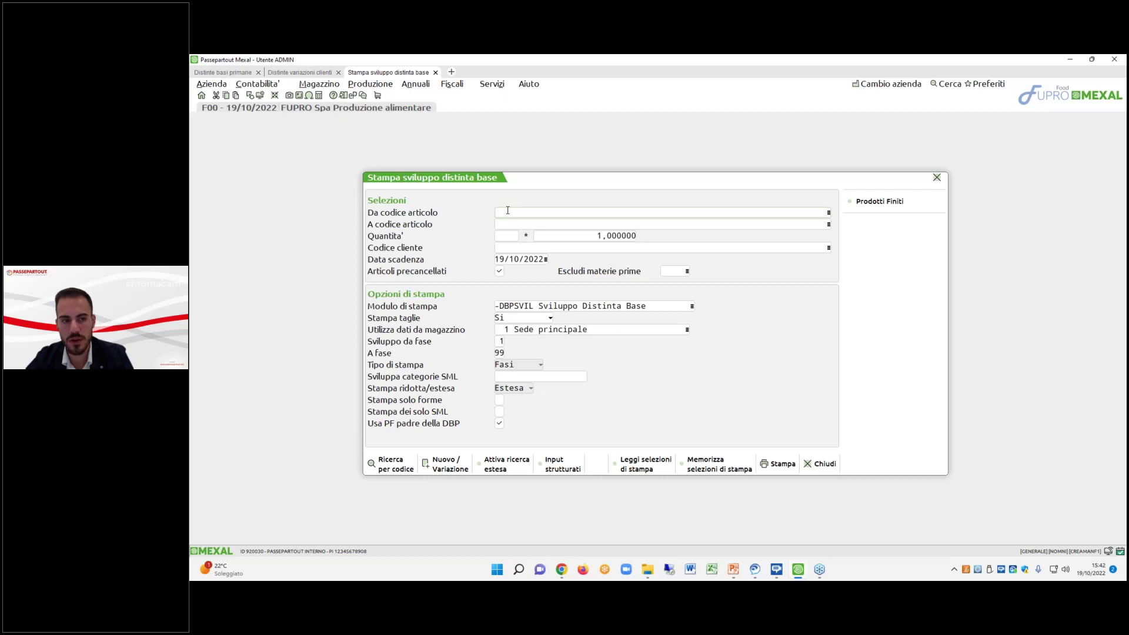
Print to PDF the bill development of article DELIDT0L1SS50, built from DELID with type T0L1, format S and packaging S50, without a customer.
text(DELID)
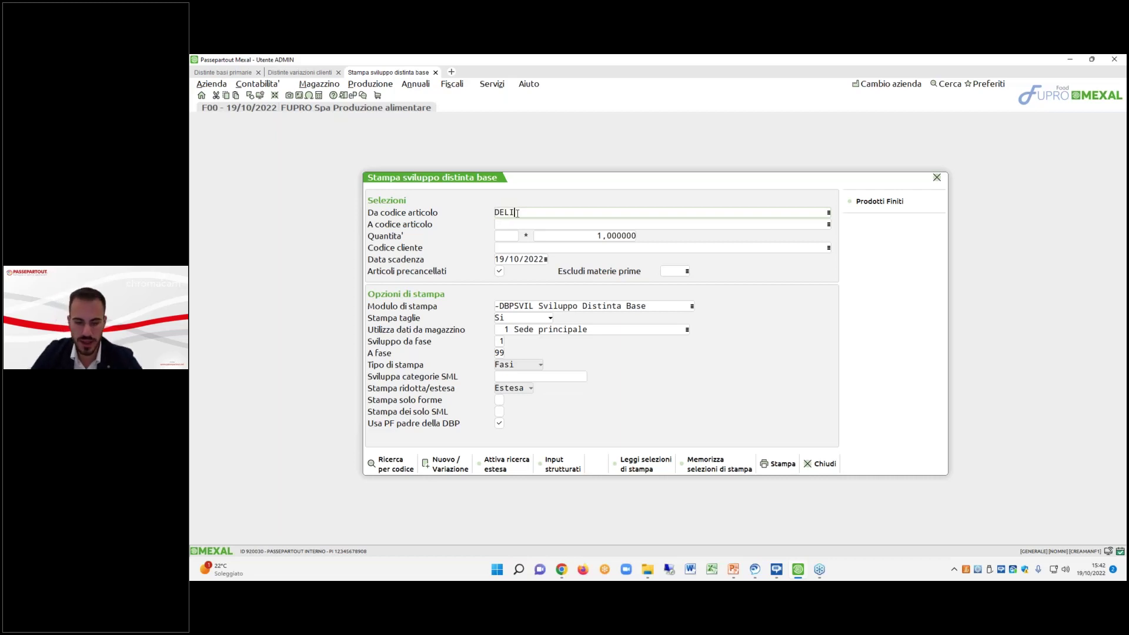
key(Return)
key(Return)
click(800, 276)
key(Return)
click(801, 277)
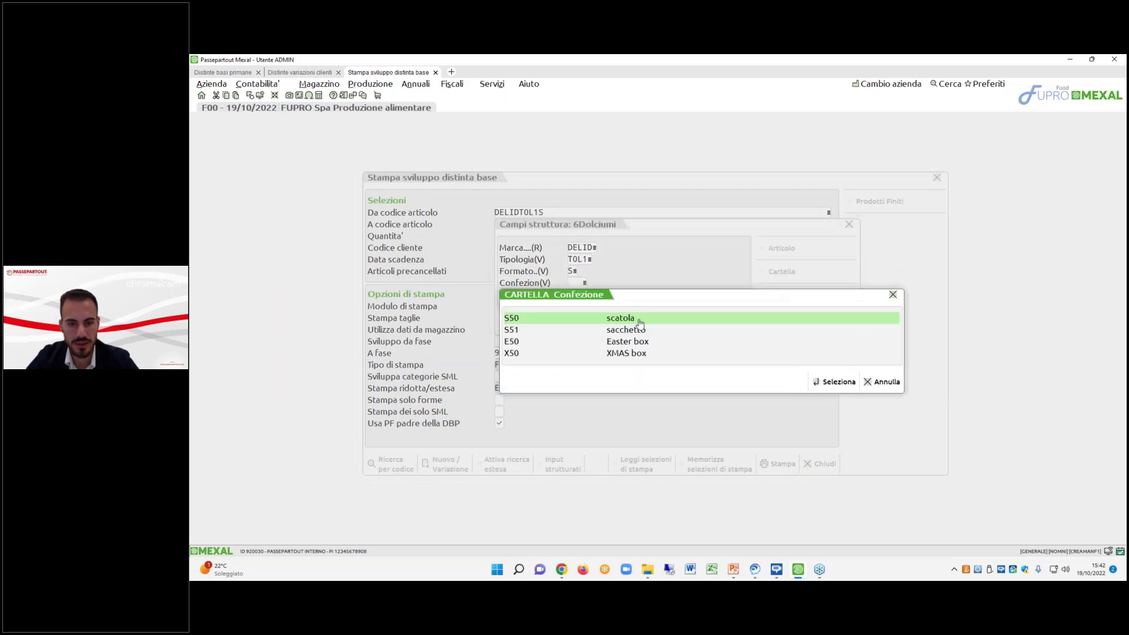
key(Return)
click(726, 322)
click(779, 462)
click(711, 360)
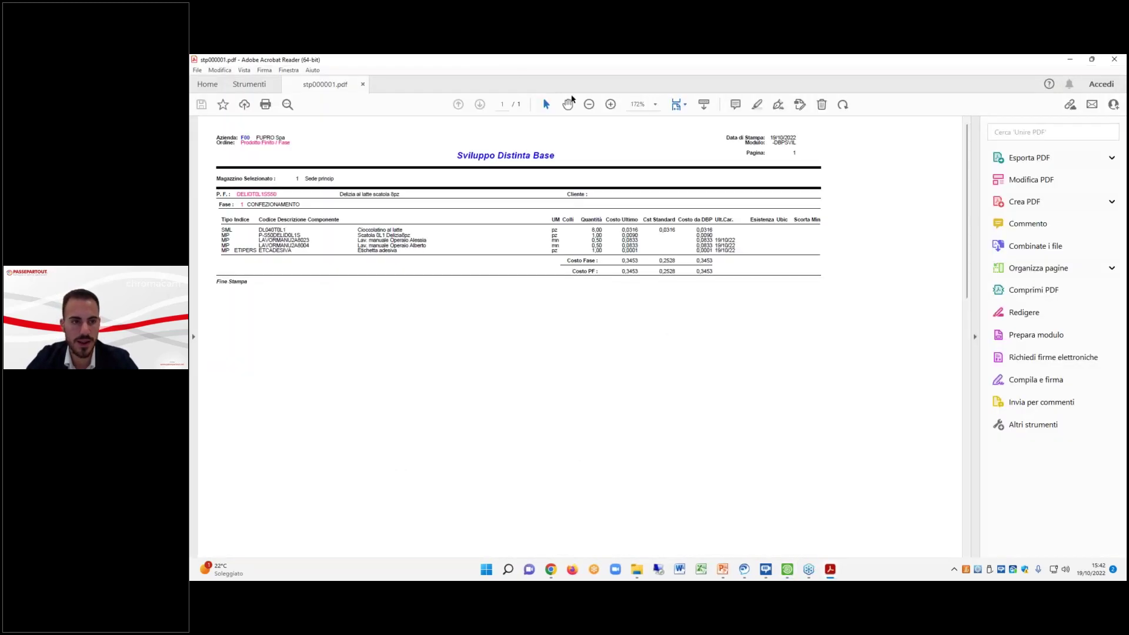
Examine the ETIPERS row with component ETCADESIVA in the printed PDF, and return to Mexal.
click(610, 105)
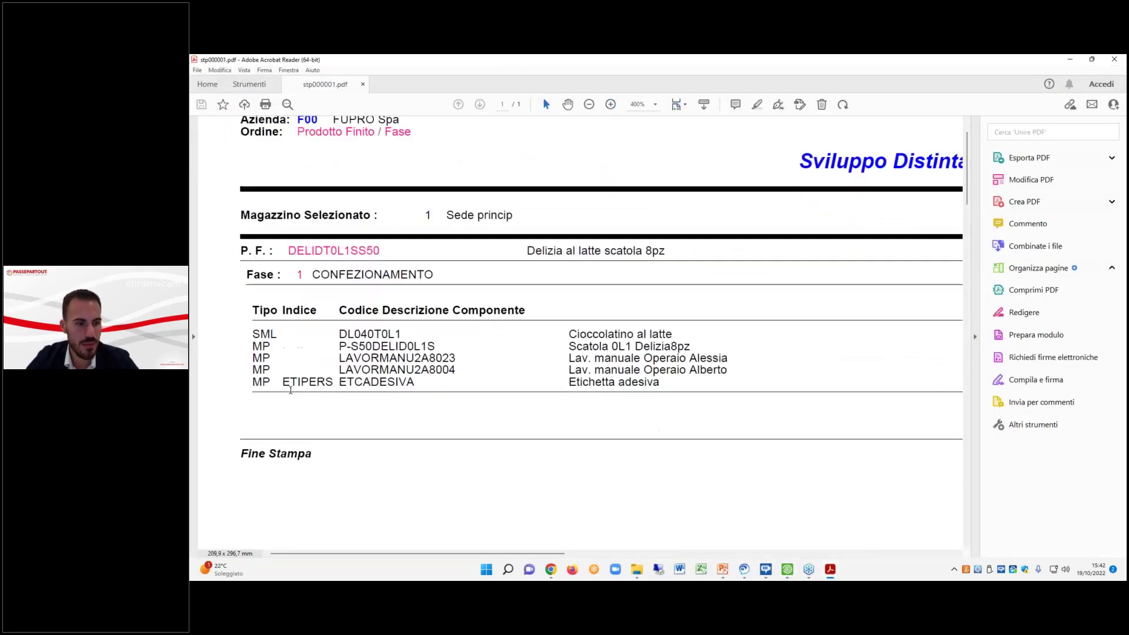
double_click(336, 381)
click(348, 386)
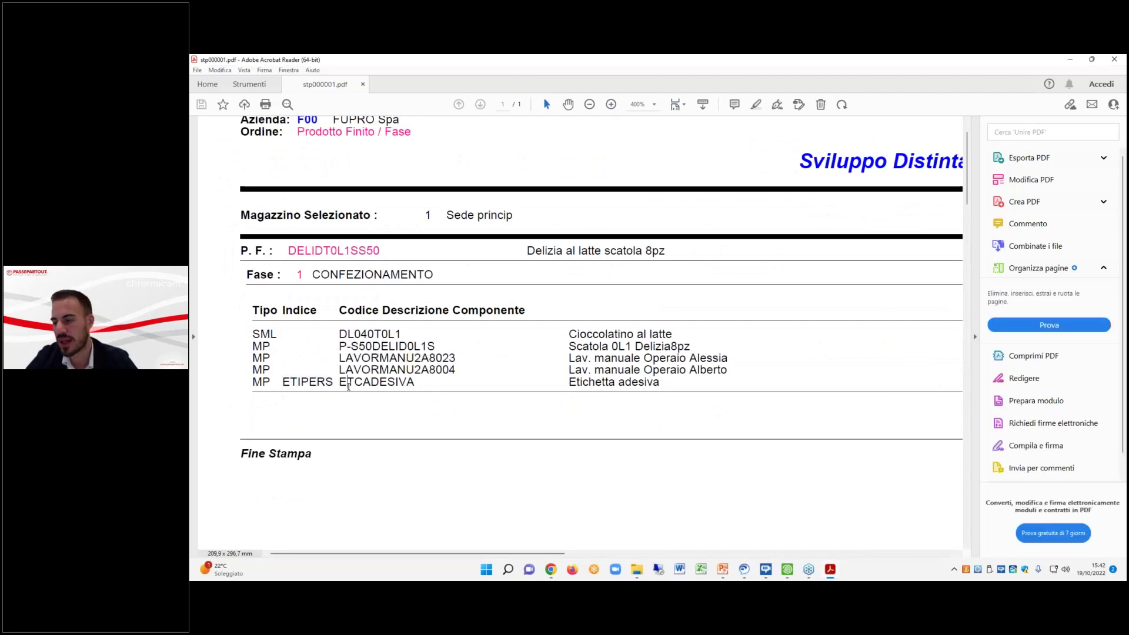
drag(344, 381, 614, 386)
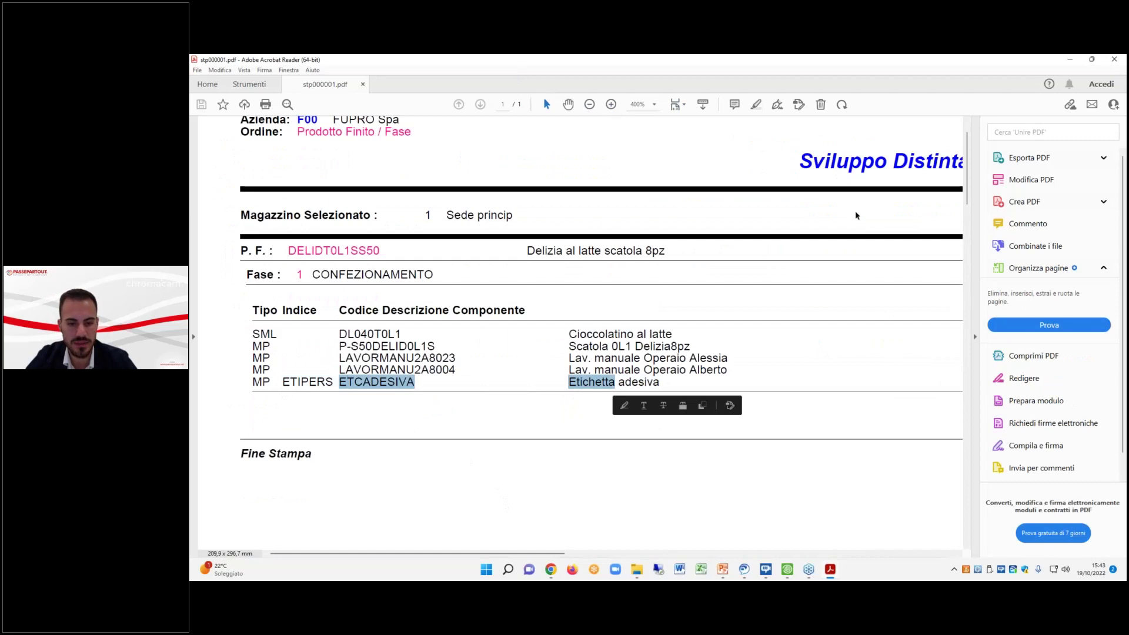
click(1070, 60)
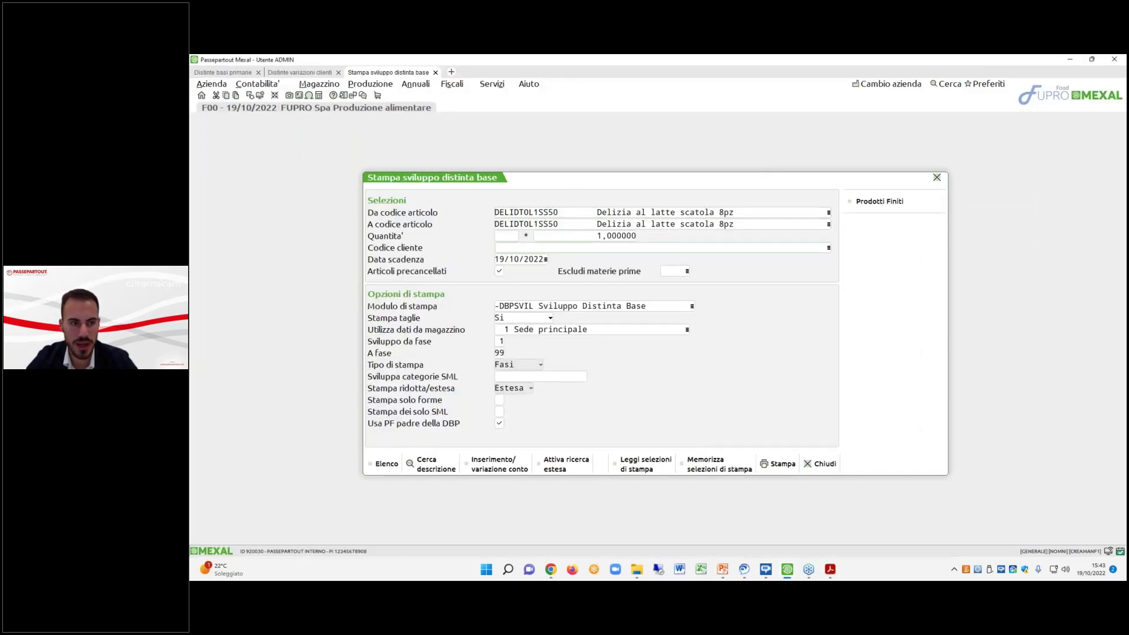
Set Dolci Sapori S.p.a as the print's Codice cliente and print the bill development of DELIDT0L1SS50 to PDF again.
click(299, 72)
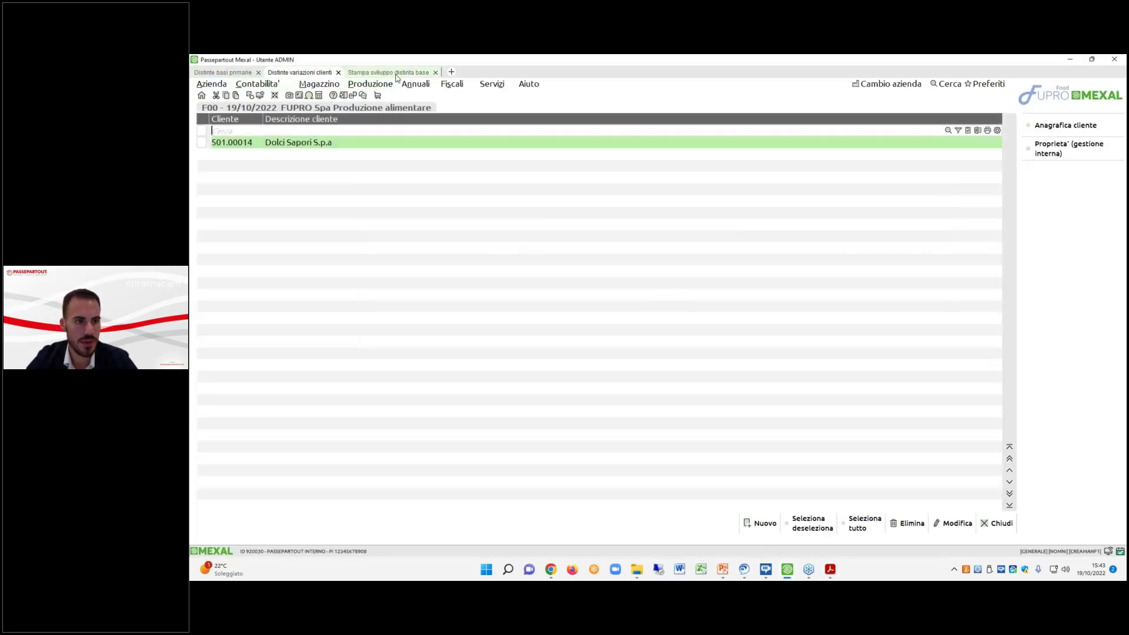
click(397, 74)
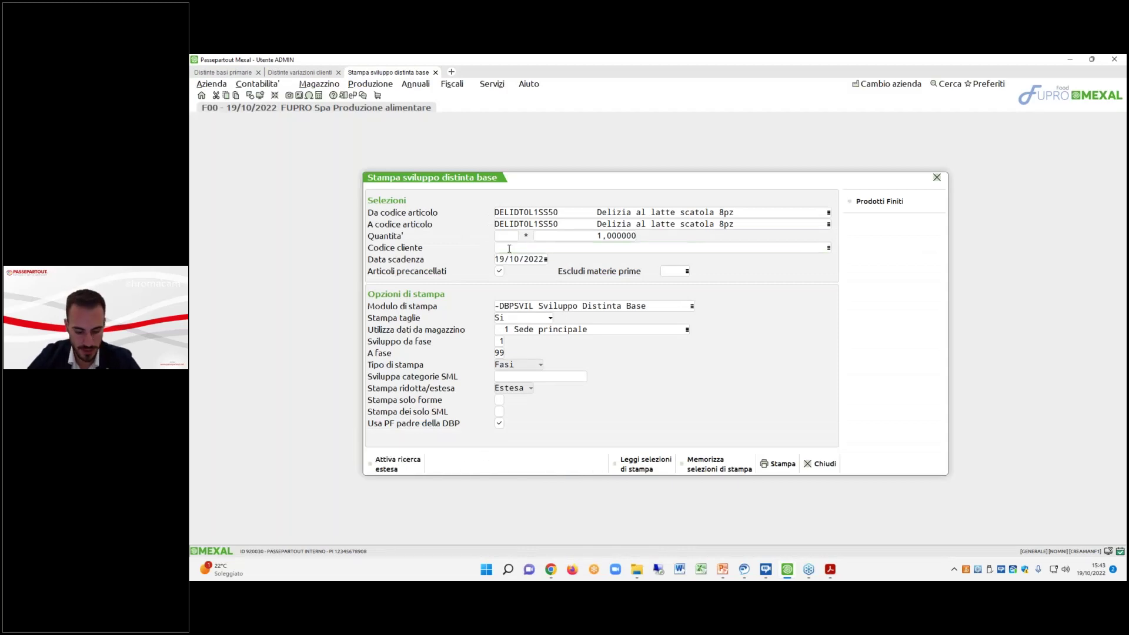
key(F2)
text(dolci)
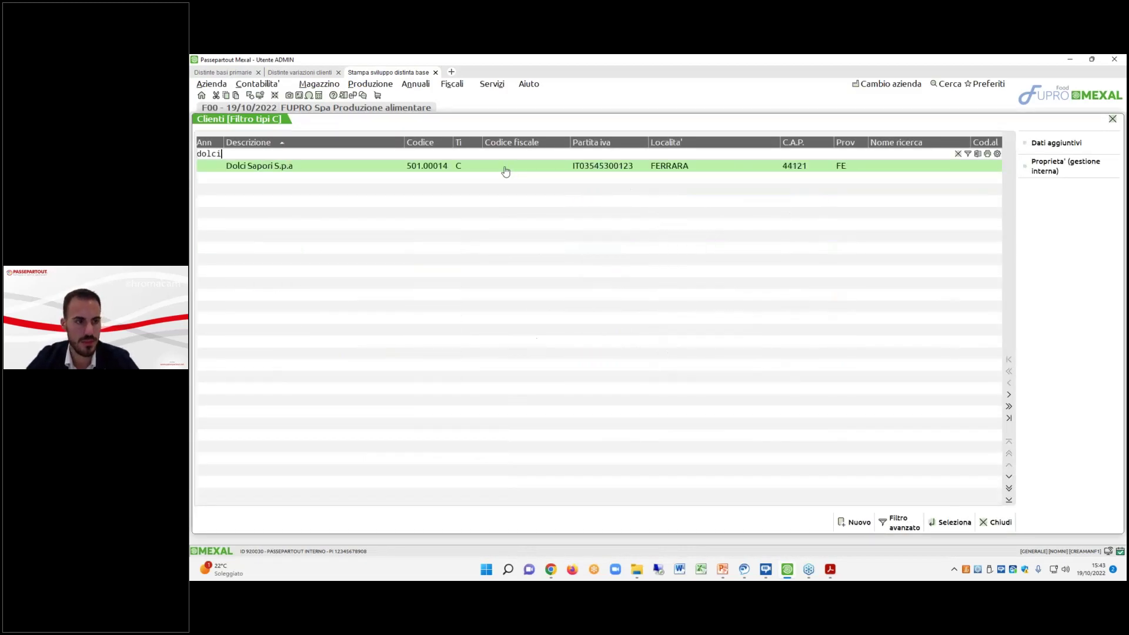
double_click(440, 169)
click(774, 465)
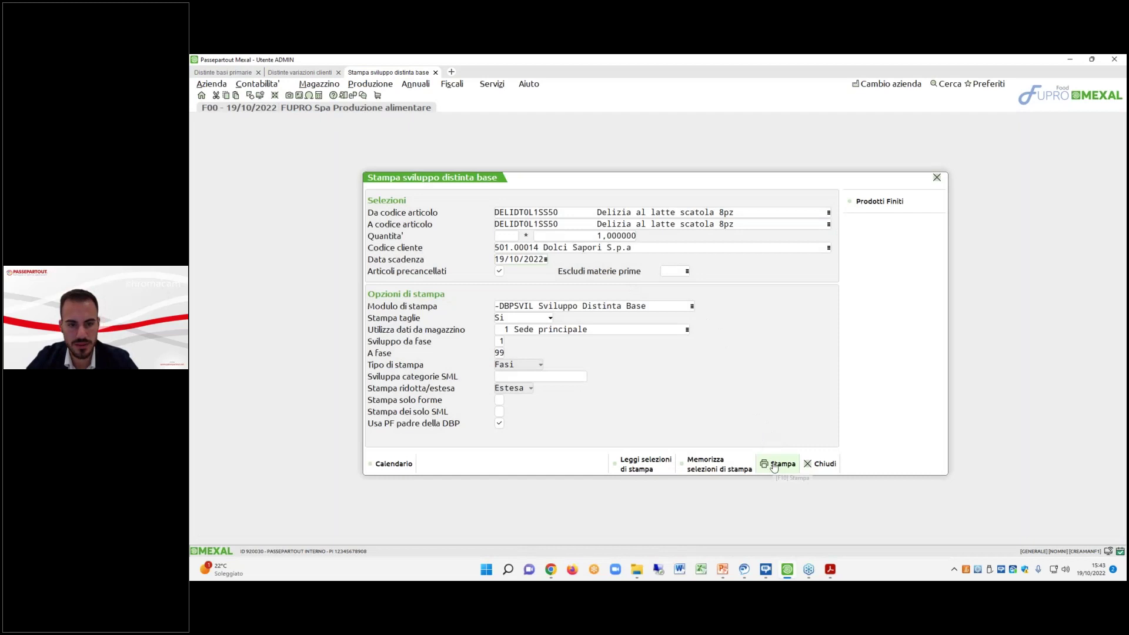
click(712, 363)
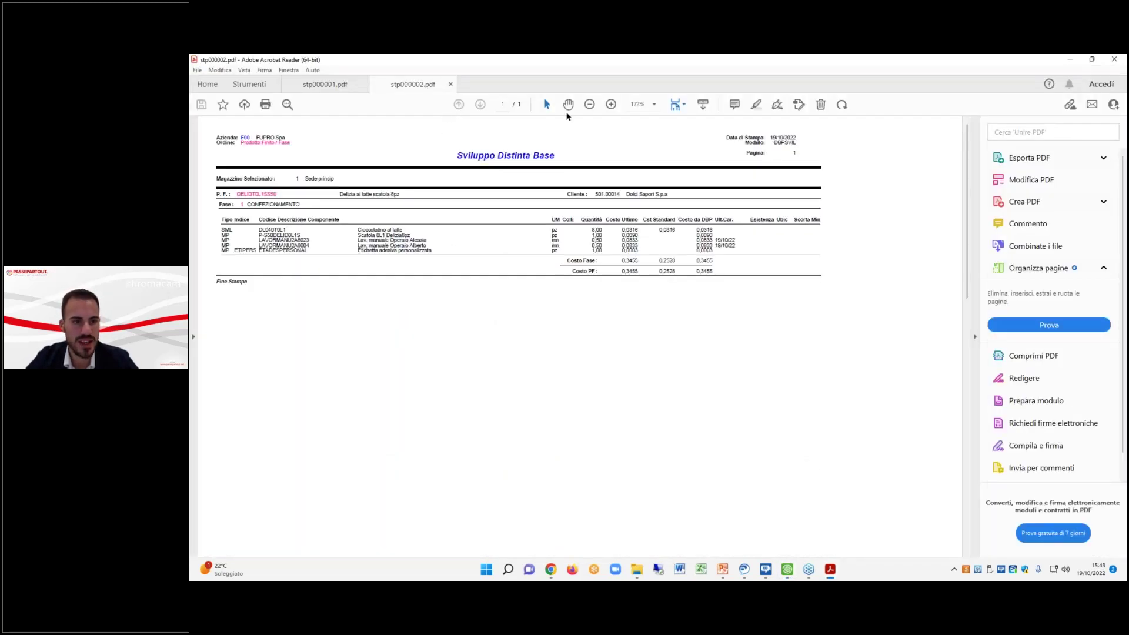
Examine the ETIPERS row with component ETADESPERSONAL in the customer-specific PDF.
click(611, 105)
click(611, 104)
click(611, 105)
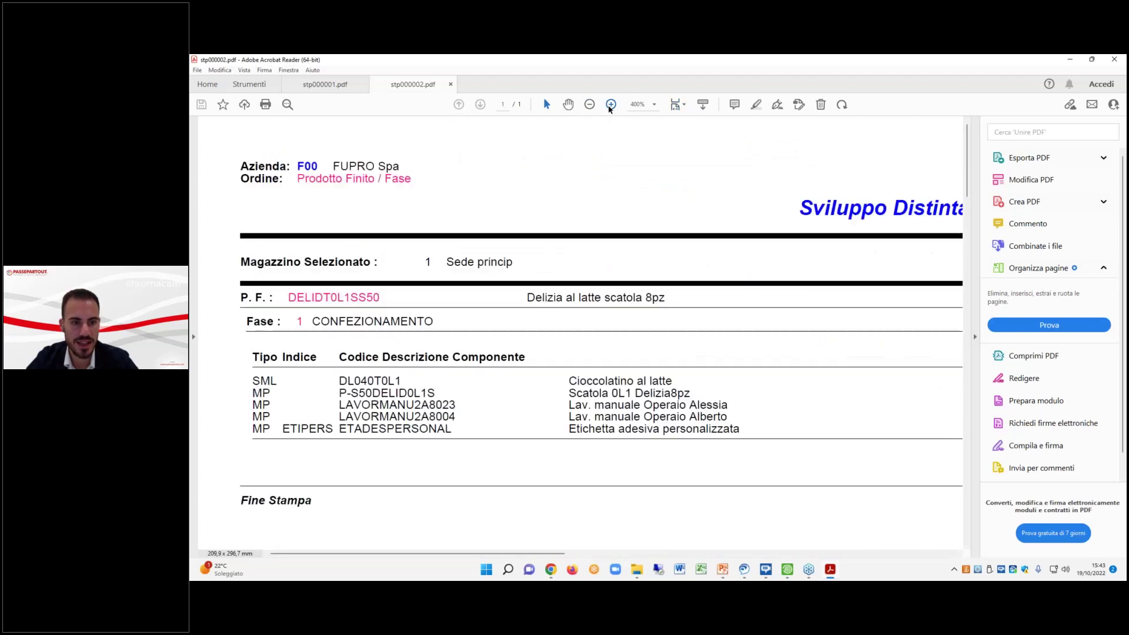
click(611, 105)
scroll(497, 231, down, 1)
scroll(497, 231, down, 3)
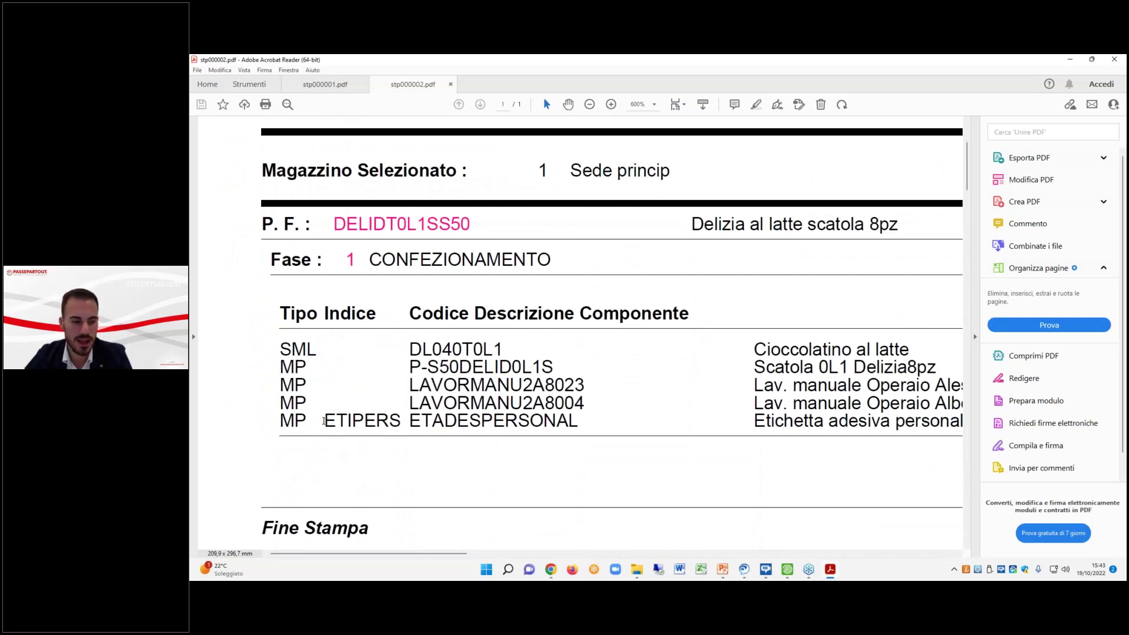
drag(325, 420, 401, 422)
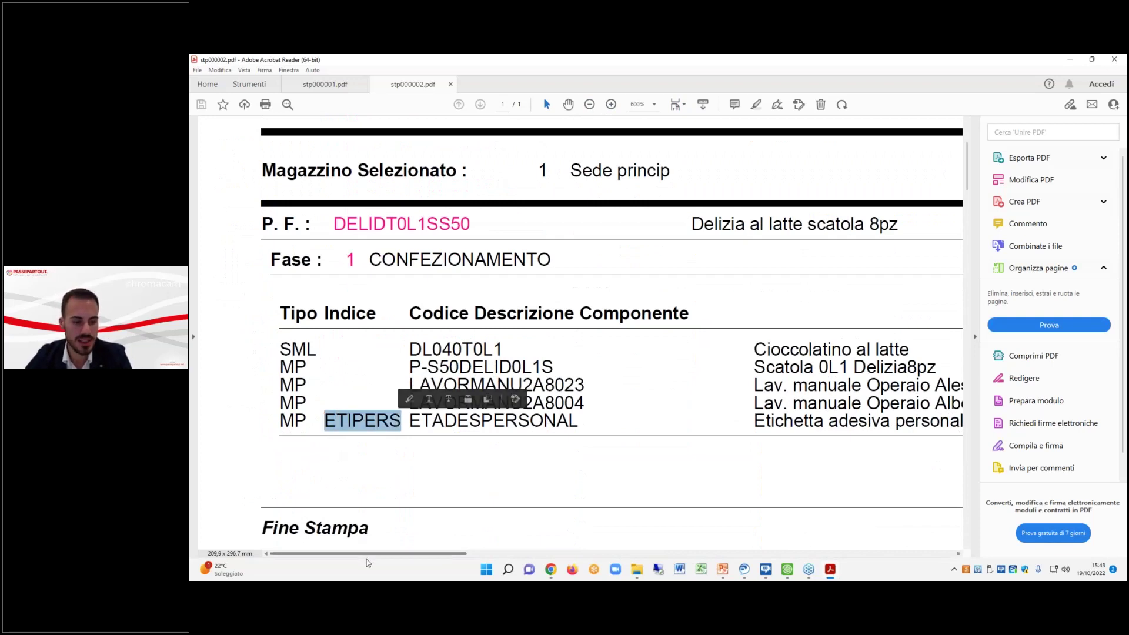
drag(370, 557, 387, 557)
double_click(348, 421)
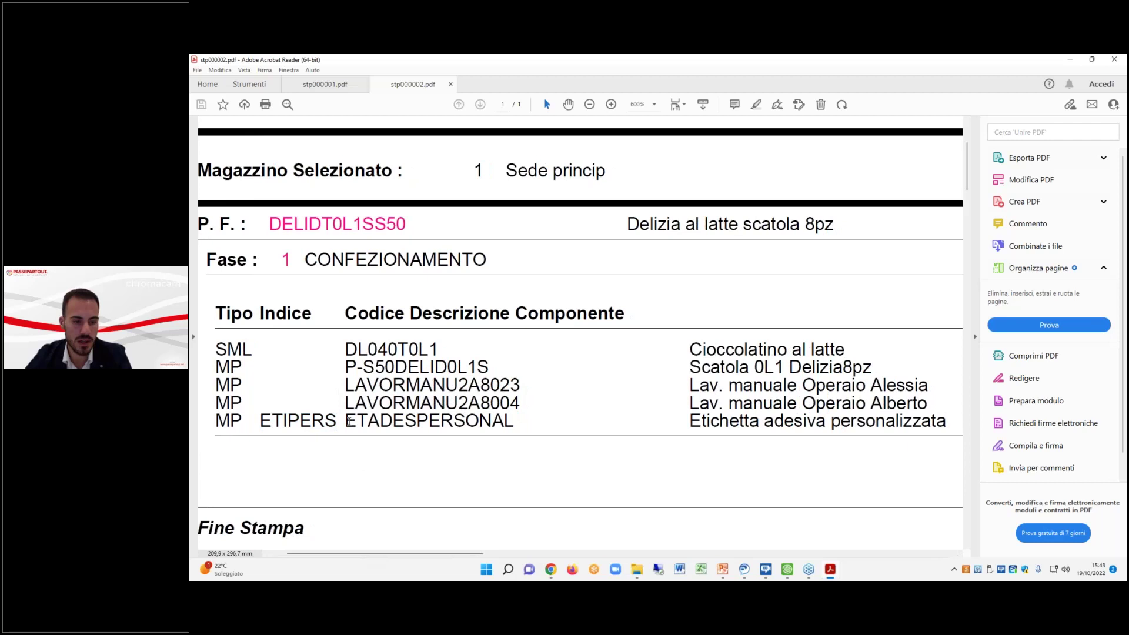
Examine the ETADESPERSONAL component row and its quantity in the report, and return to Mexal to close the print settings.
scroll(346, 421, right, 2)
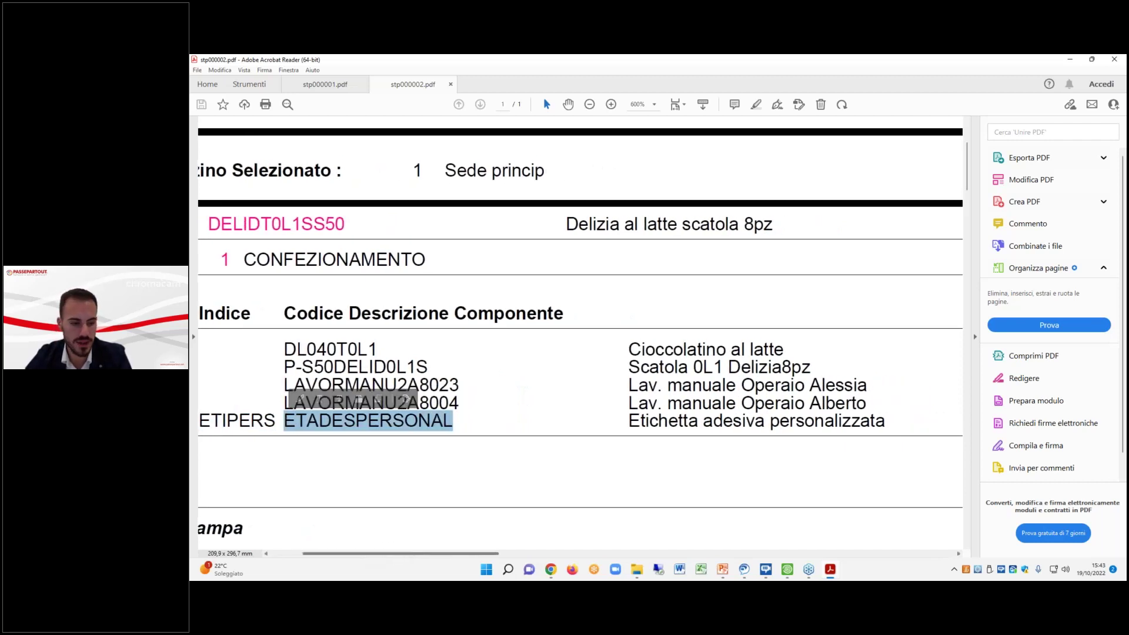
click(326, 421)
drag(285, 421, 881, 424)
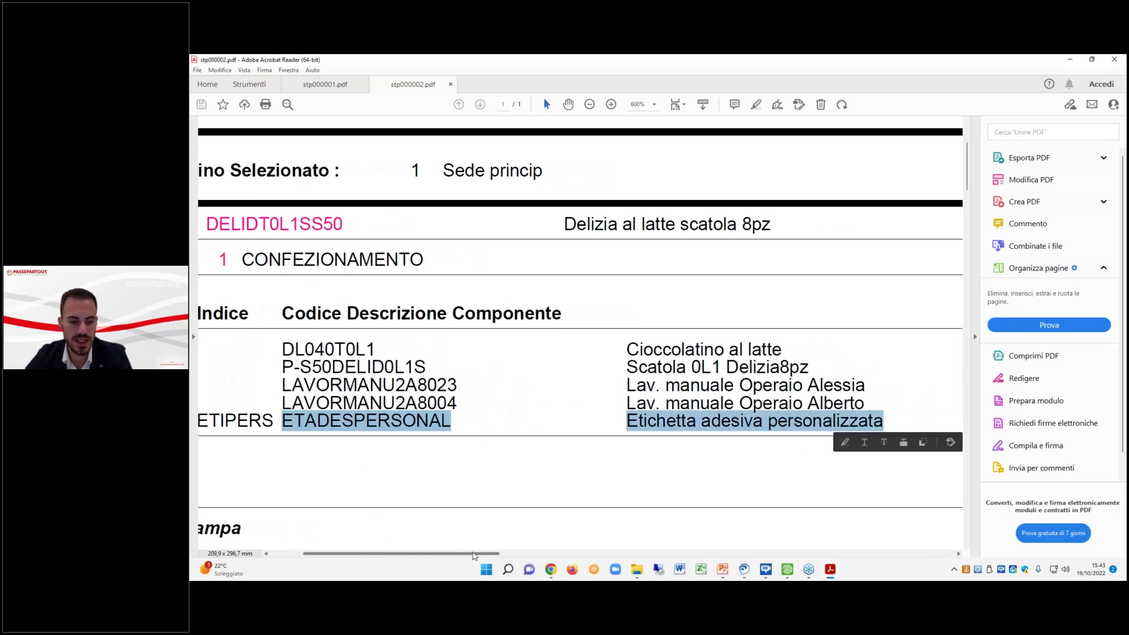
scroll(473, 556, right, 20)
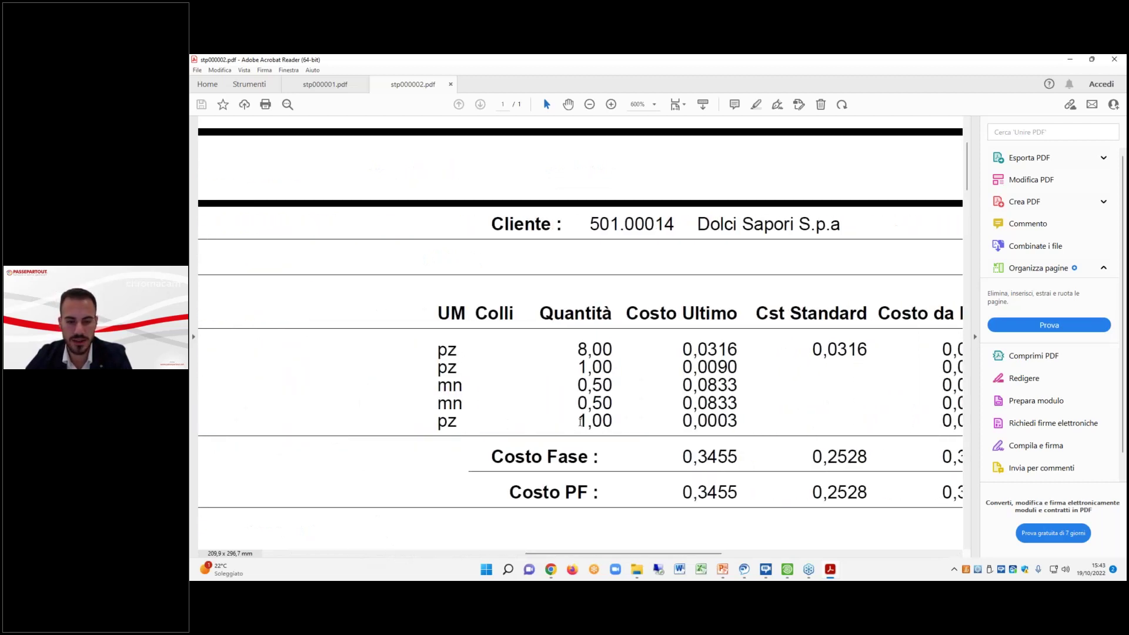
double_click(581, 421)
key(alt+Tab)
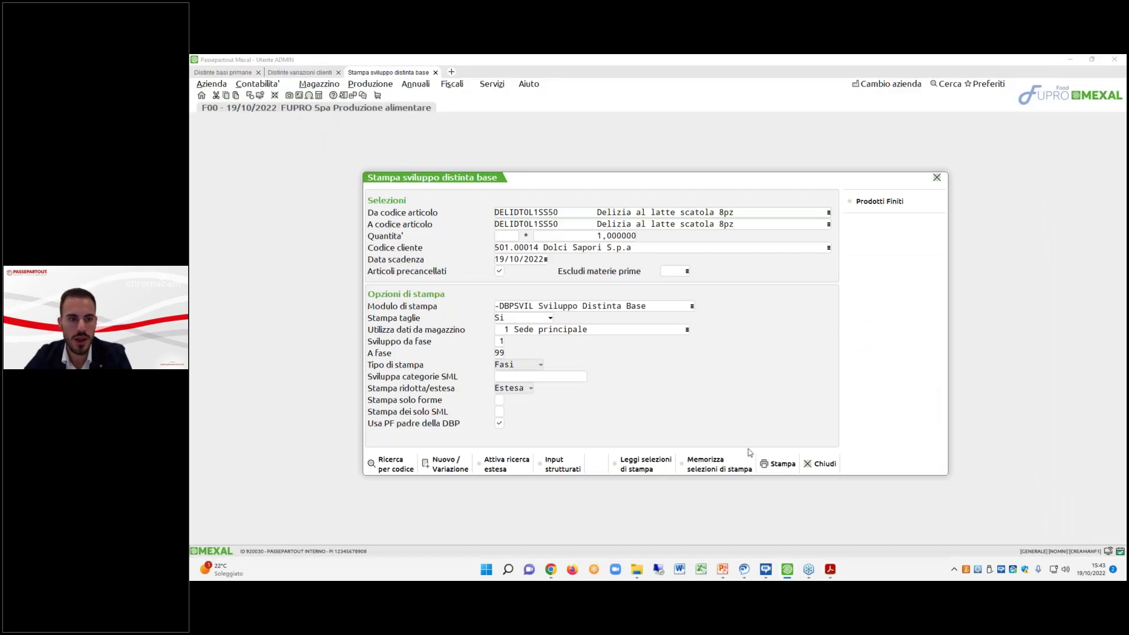
click(820, 464)
Open the customer variation bill of Dolci Sapori S.p.a to view its component, and exit without saving.
click(235, 73)
click(300, 72)
double_click(340, 143)
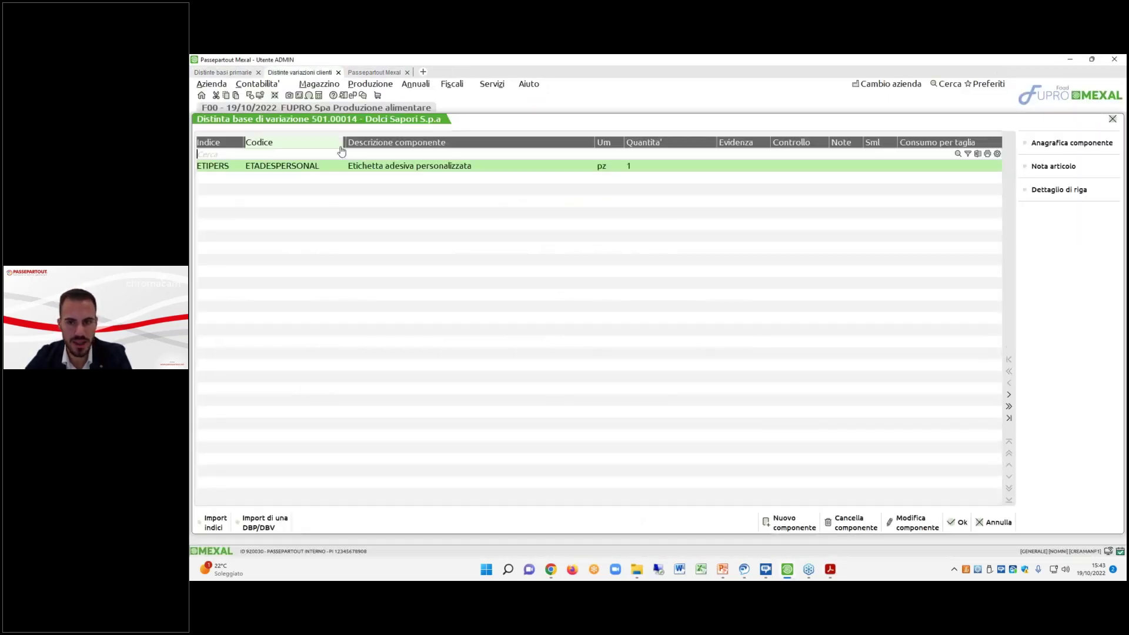
click(994, 522)
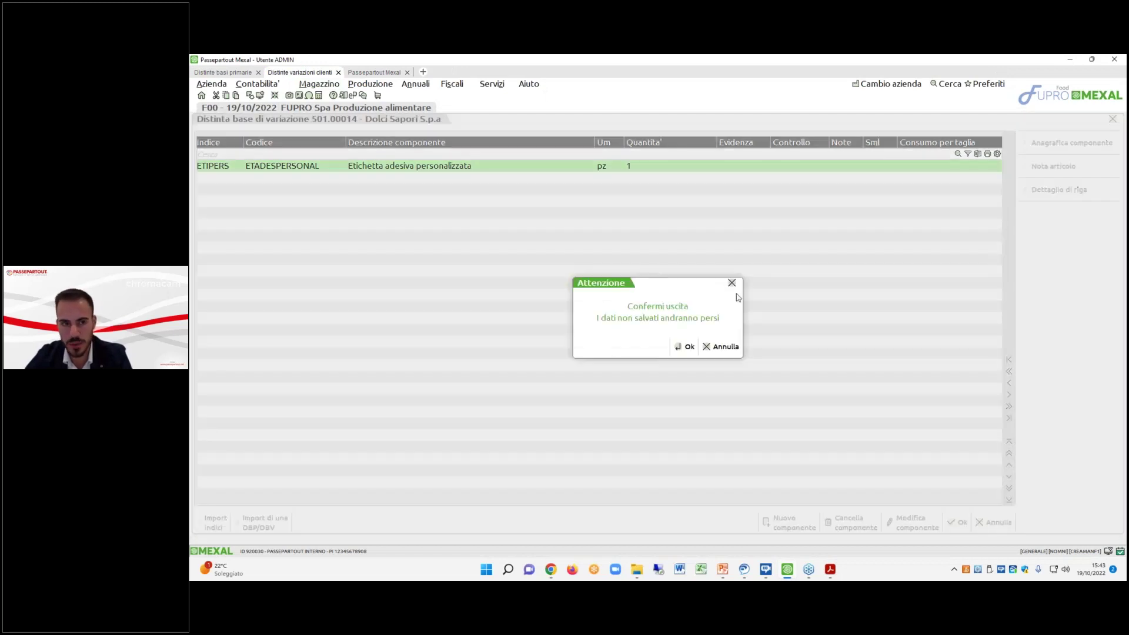
click(684, 346)
Open the DELID primary bill of materials and examine the ETIPERS component in the CONFEZIONAMENTO phase.
click(235, 73)
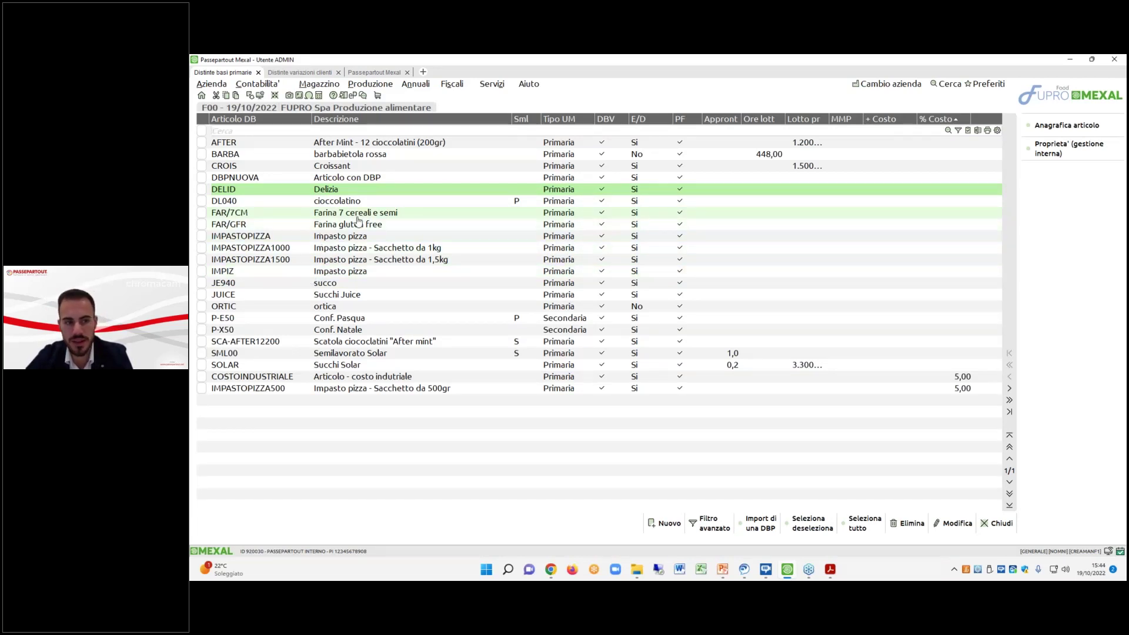
double_click(308, 191)
click(705, 253)
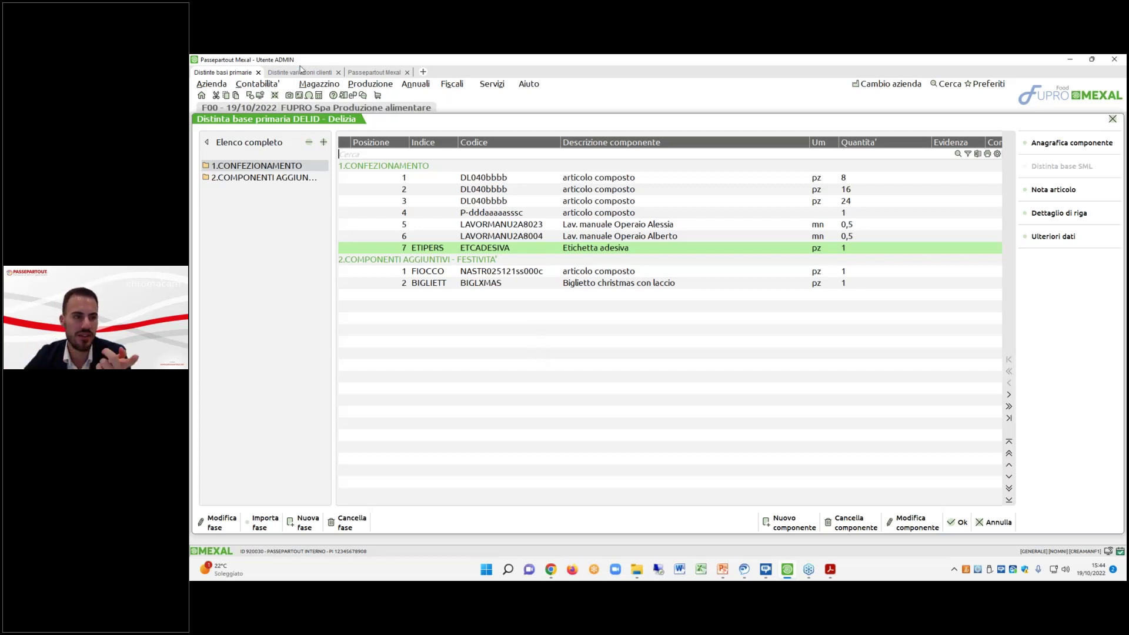
Set the ETADESPERSONAL quantity to 2 in the Dolci Sapori S.p.a variation bill and save it.
click(301, 72)
double_click(321, 144)
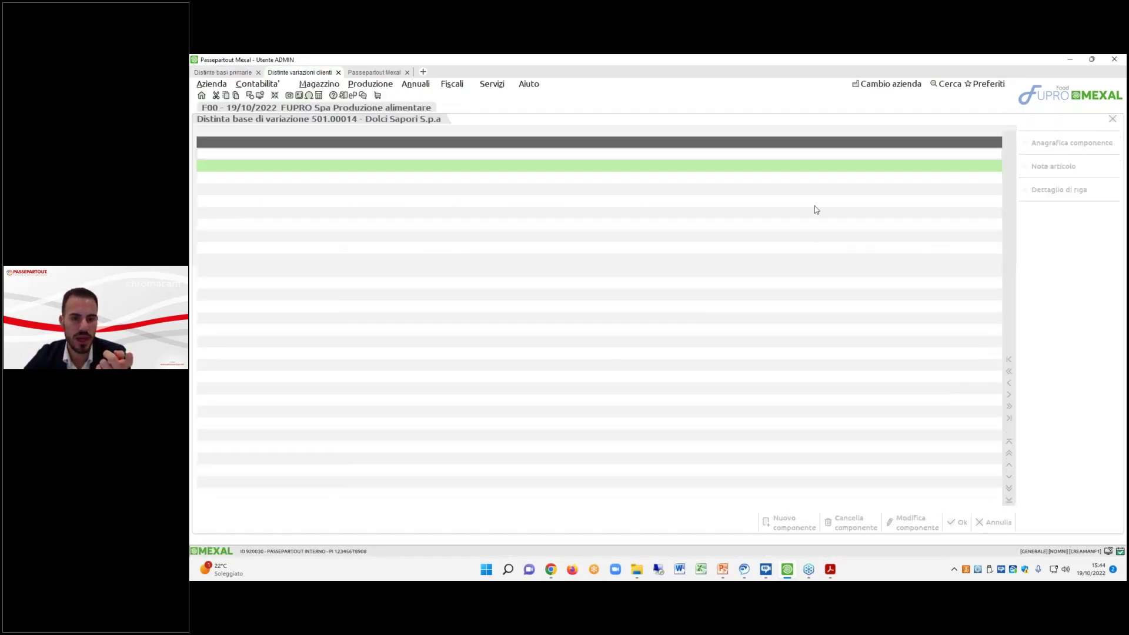
double_click(805, 167)
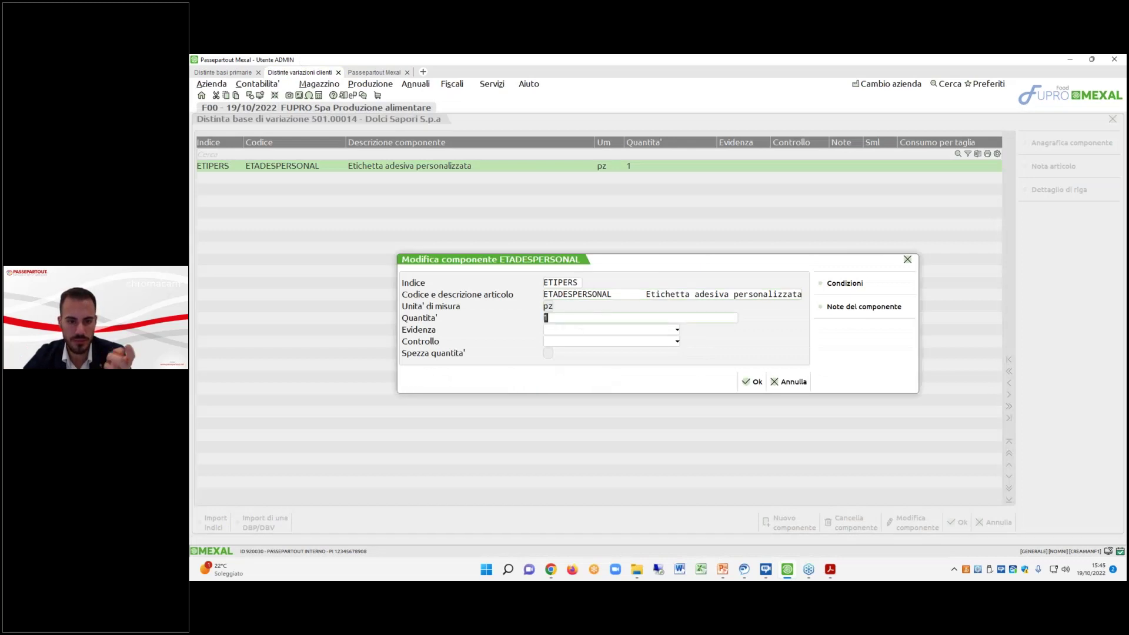
click(752, 382)
click(957, 521)
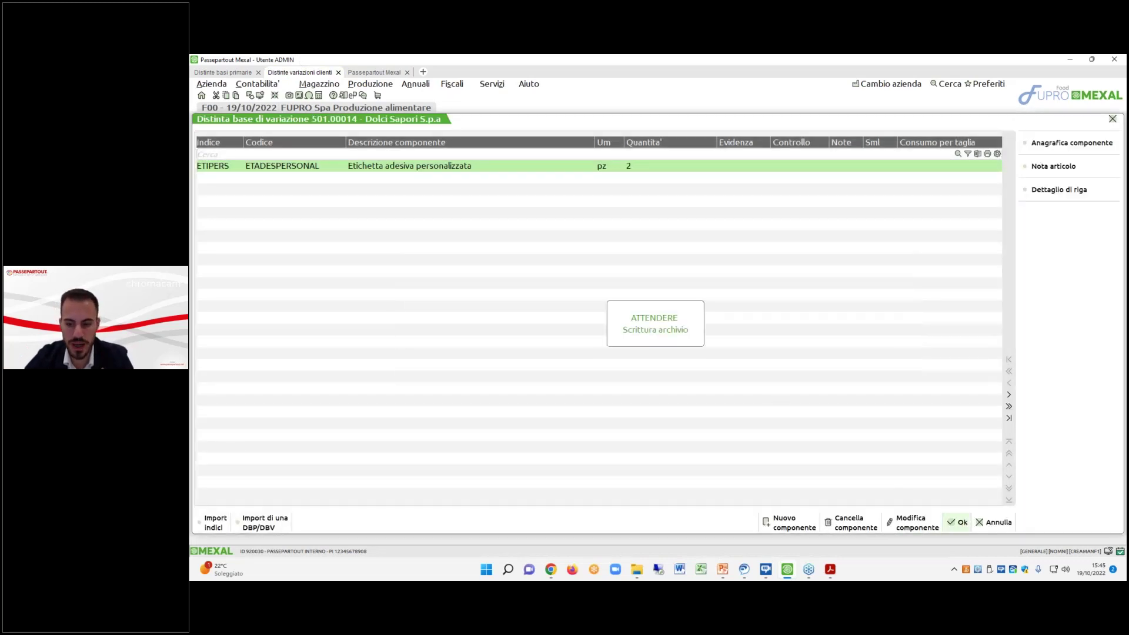
Confirm and close the DELID primary bill, and open the bill of materials development print with the -Sviluppo Distinta Base form.
click(248, 76)
key(F10)
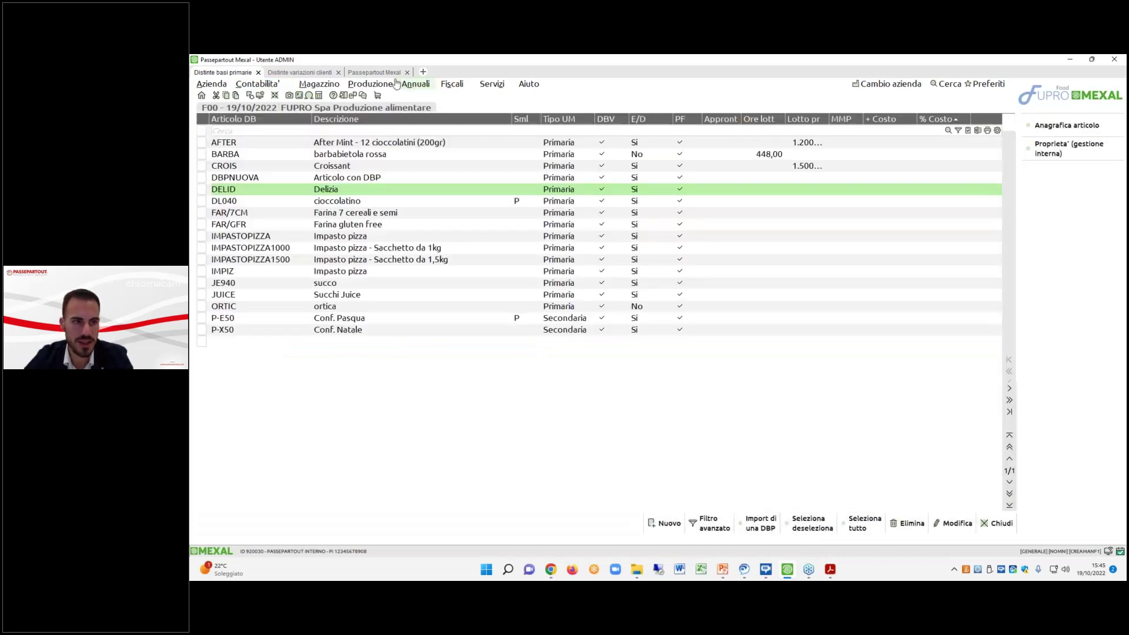
click(374, 71)
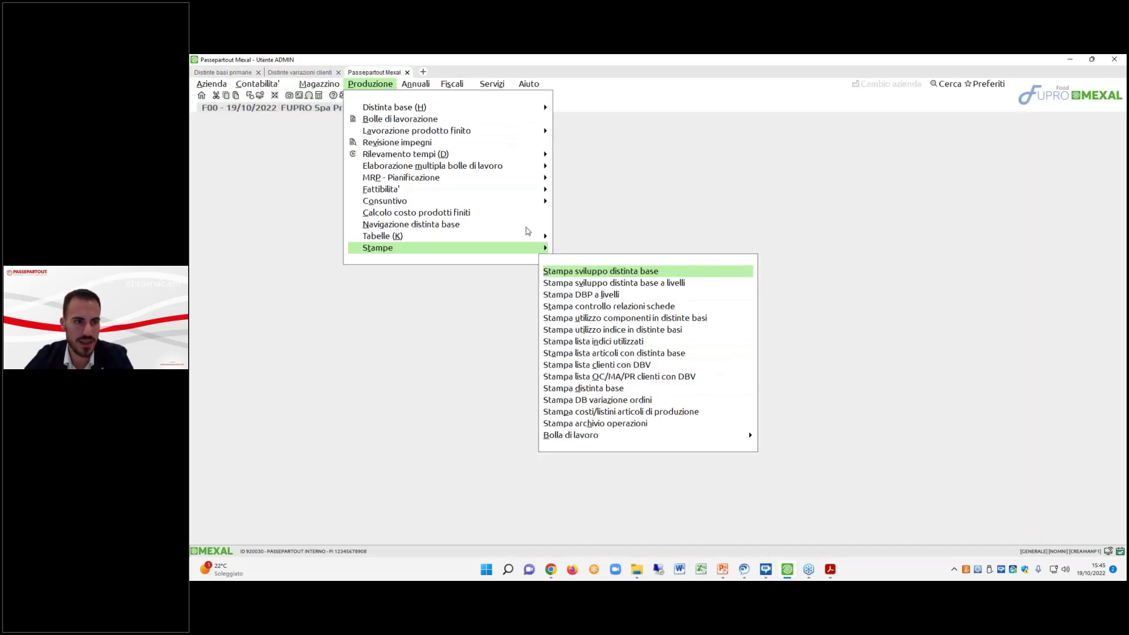
click(662, 272)
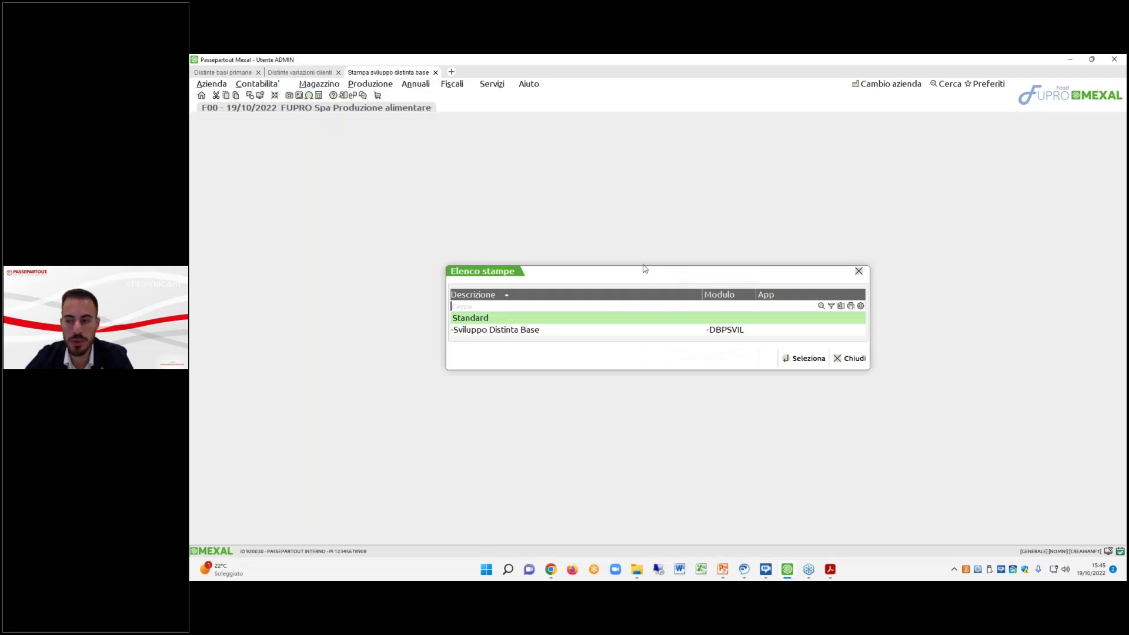
double_click(689, 329)
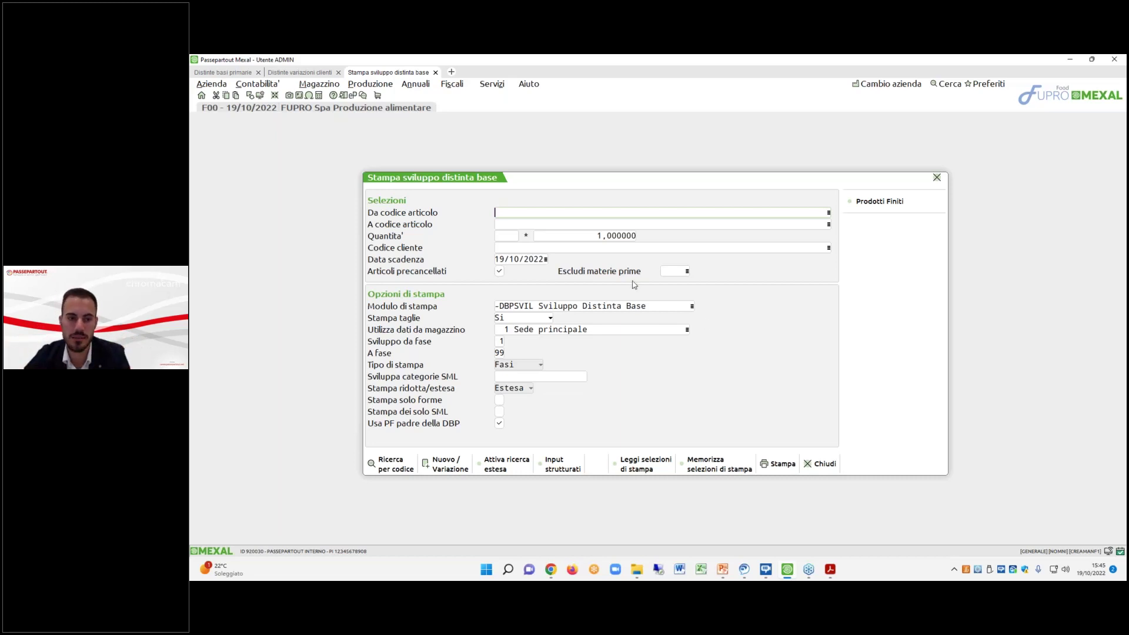
Select article DELIDT0L1SS50, built from brand DELID, type T0L1, format S (8pz) and packaging S50, and print its development without a customer.
text(DELID)
key(Return)
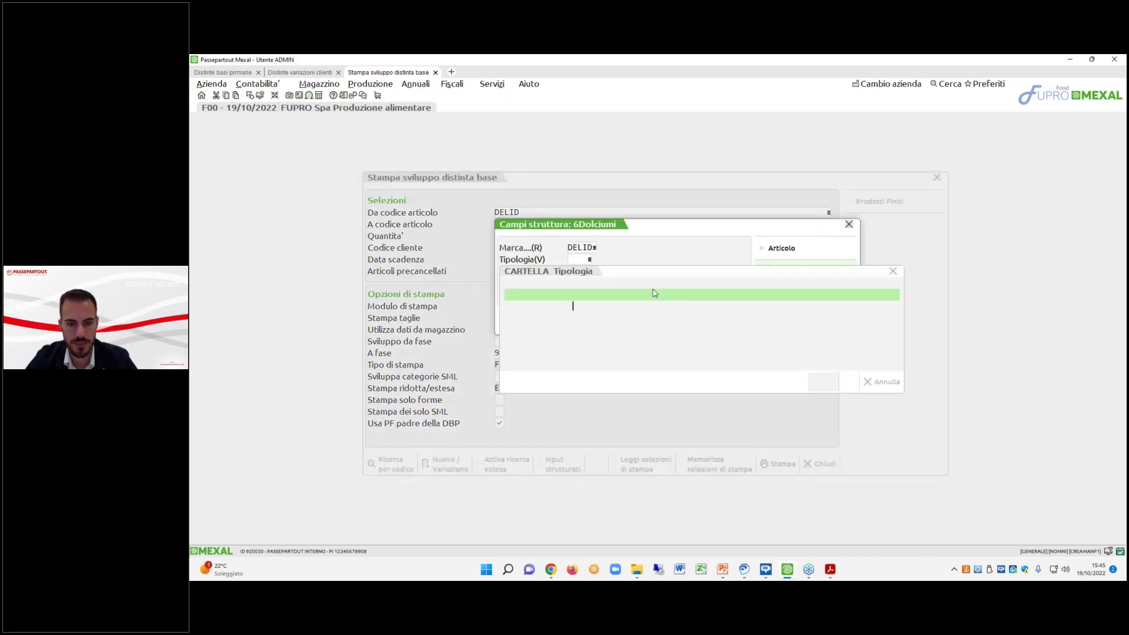
double_click(654, 294)
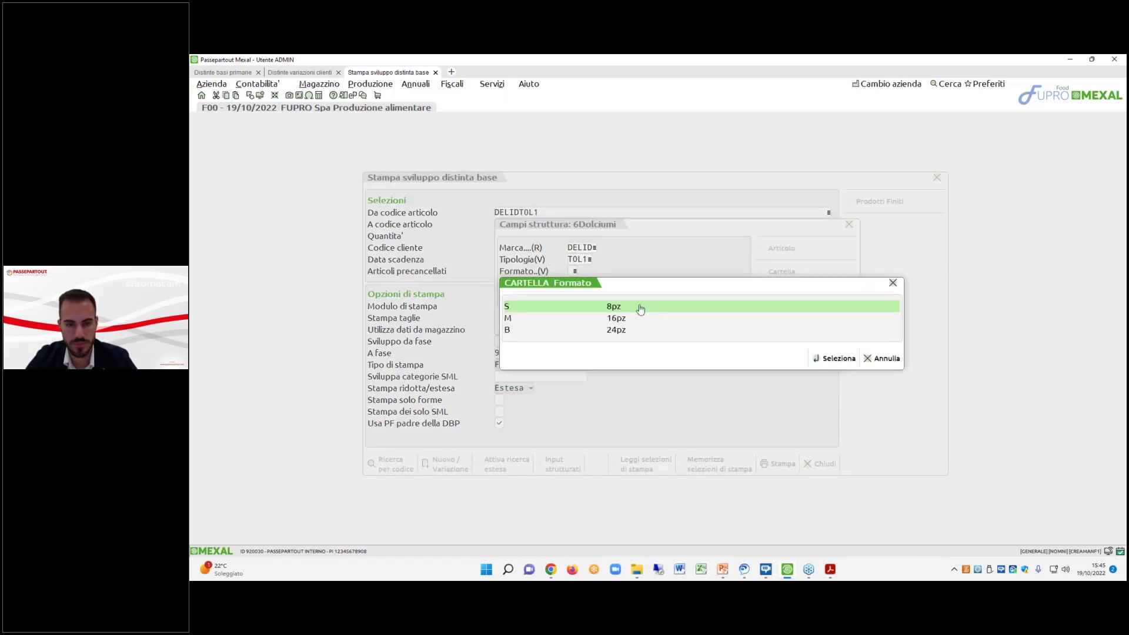
double_click(639, 307)
double_click(703, 316)
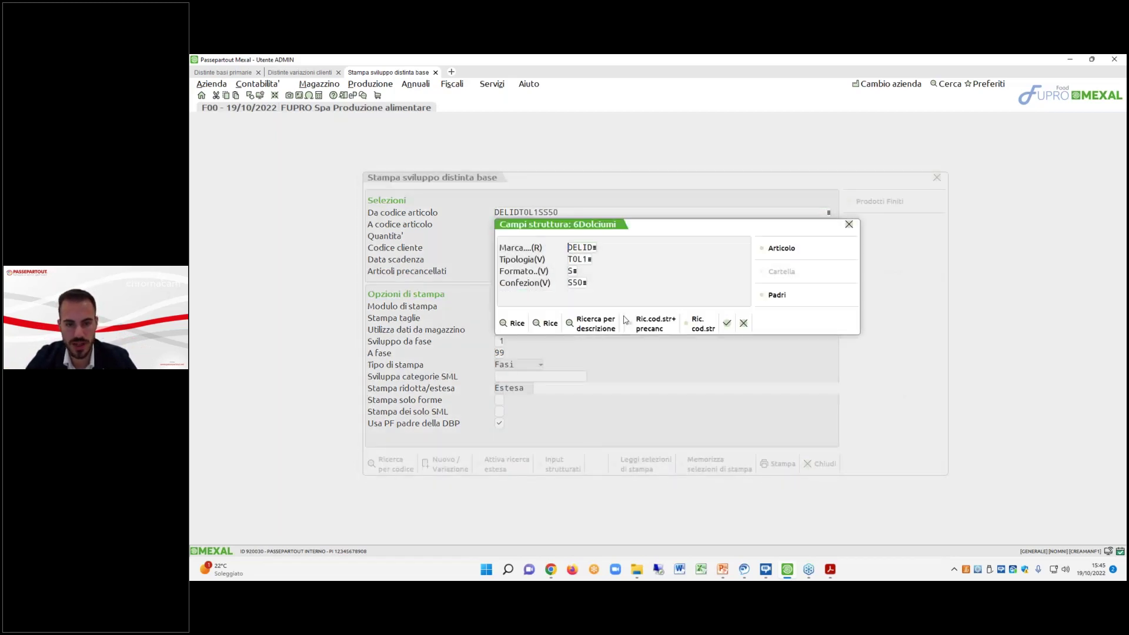
click(726, 323)
key(F10)
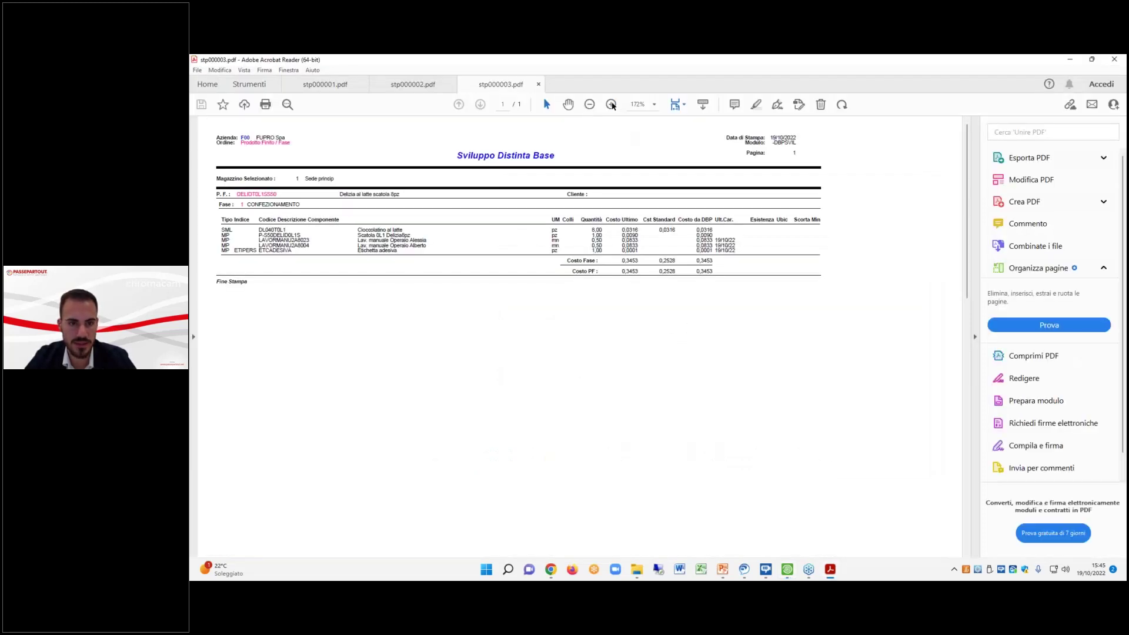
Examine the components and quantities in the report printed without a customer, and return to the print settings.
click(611, 104)
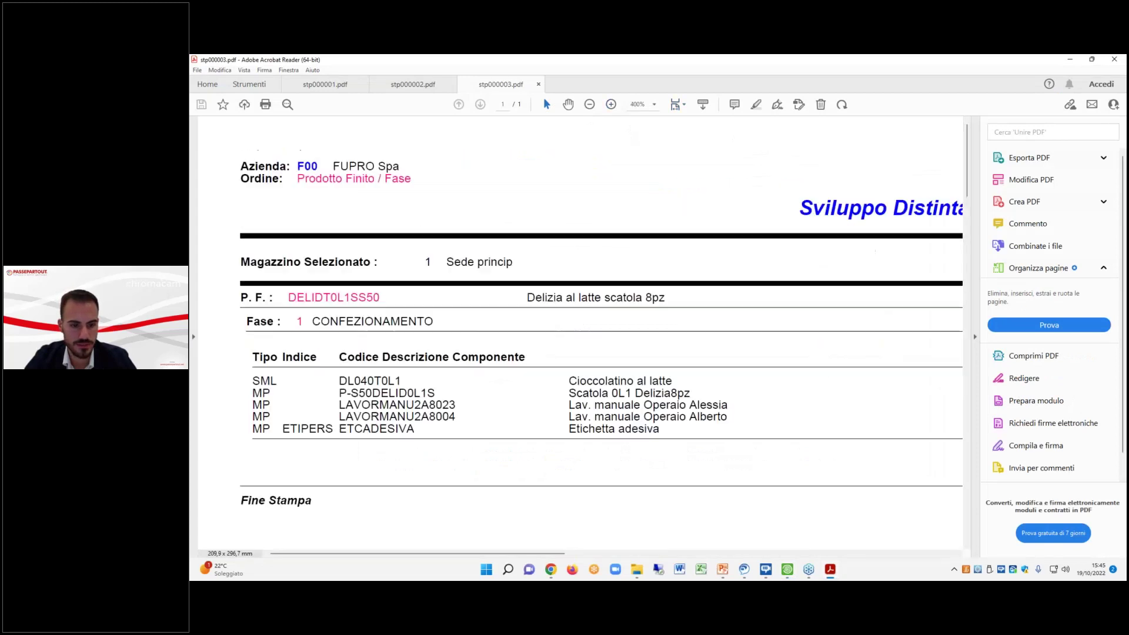
drag(529, 553, 622, 553)
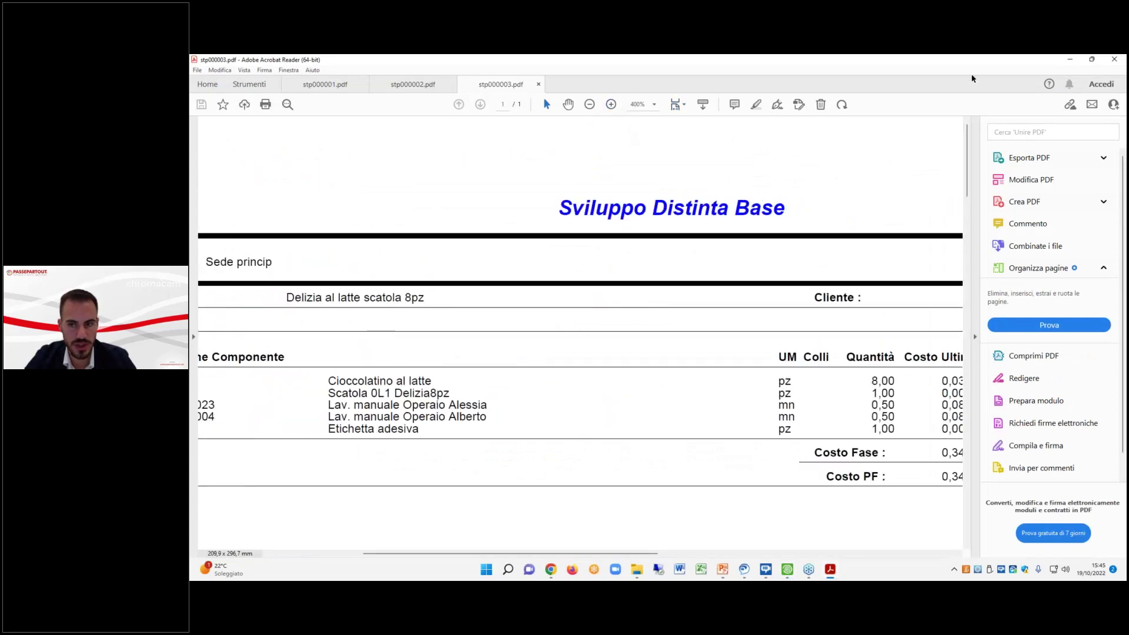
click(1069, 59)
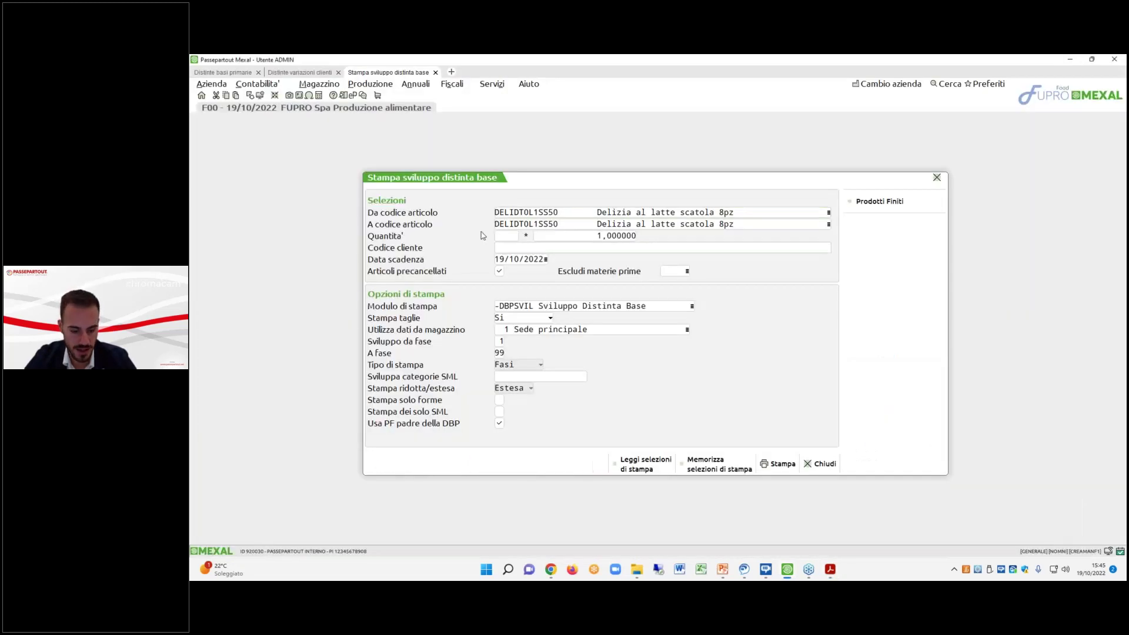
Set the customer to Dolci Sapori S.p.a and print the DELIDT0L1SS50 bill development again.
key(F2)
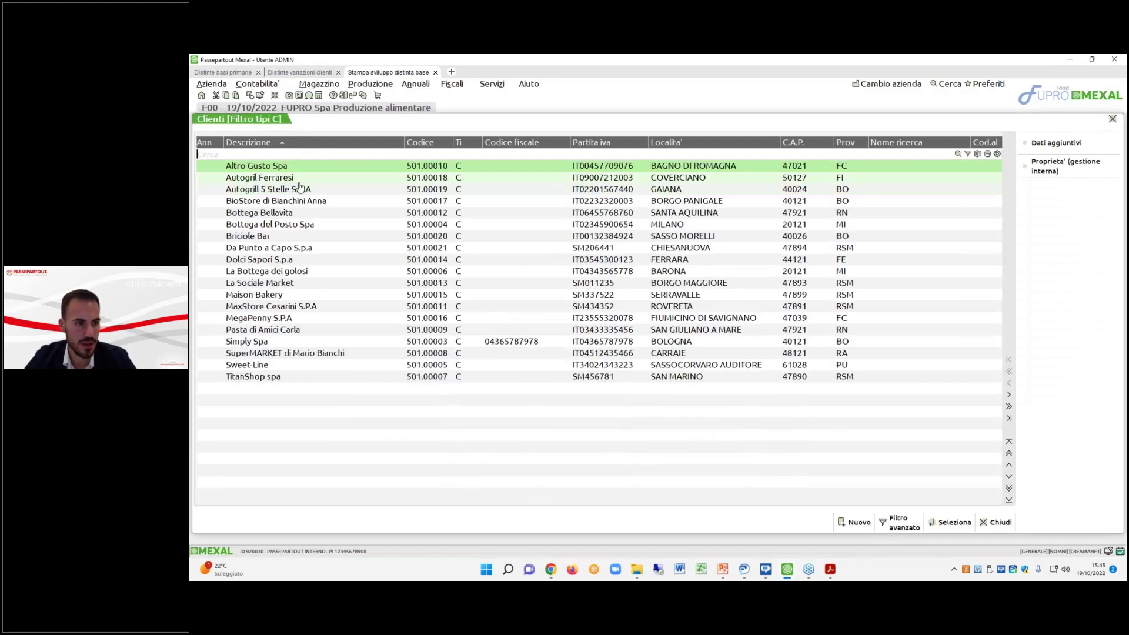
double_click(291, 261)
click(775, 466)
click(696, 361)
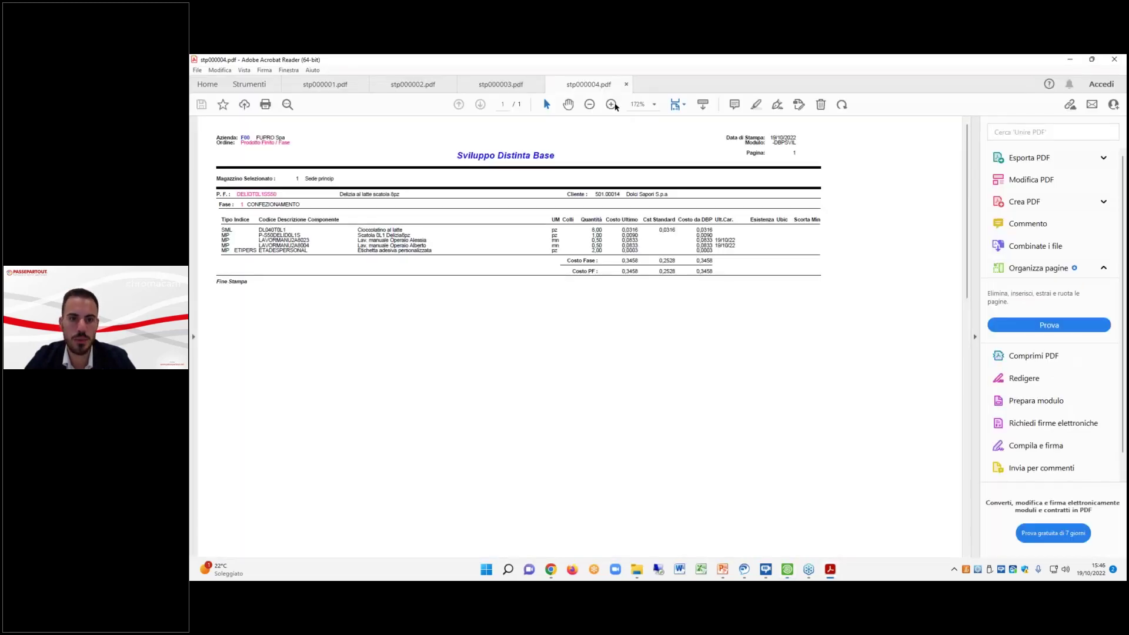
Examine the personalised label's quantity in the report printed for Dolci Sapori S.p.a.
click(613, 105)
click(613, 104)
click(613, 104)
drag(467, 552, 650, 552)
drag(640, 416, 661, 430)
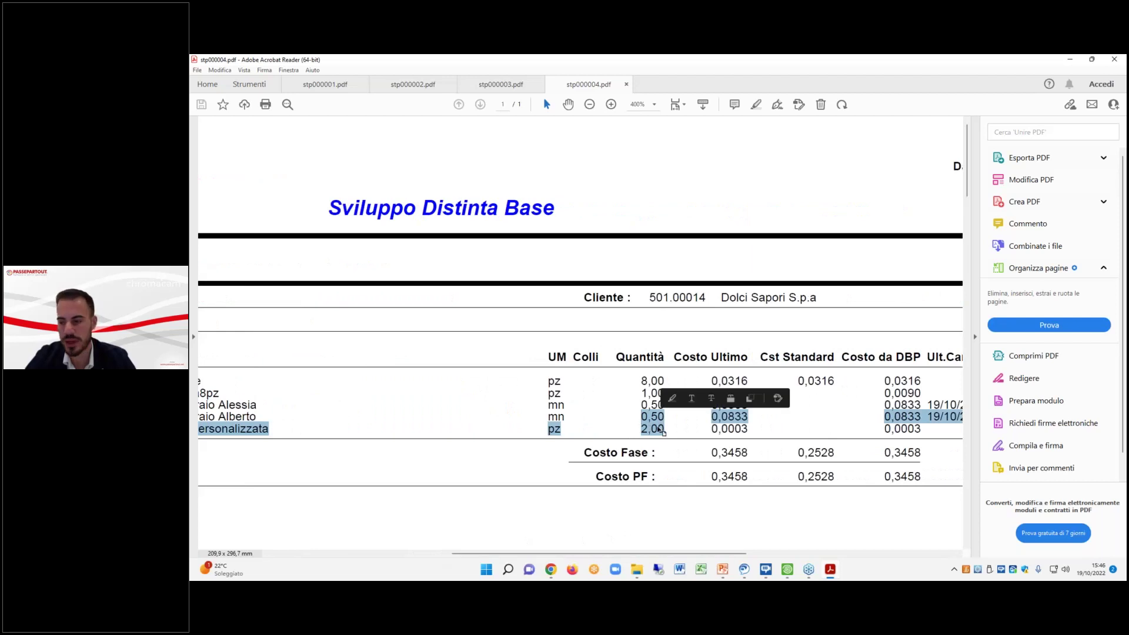
click(683, 412)
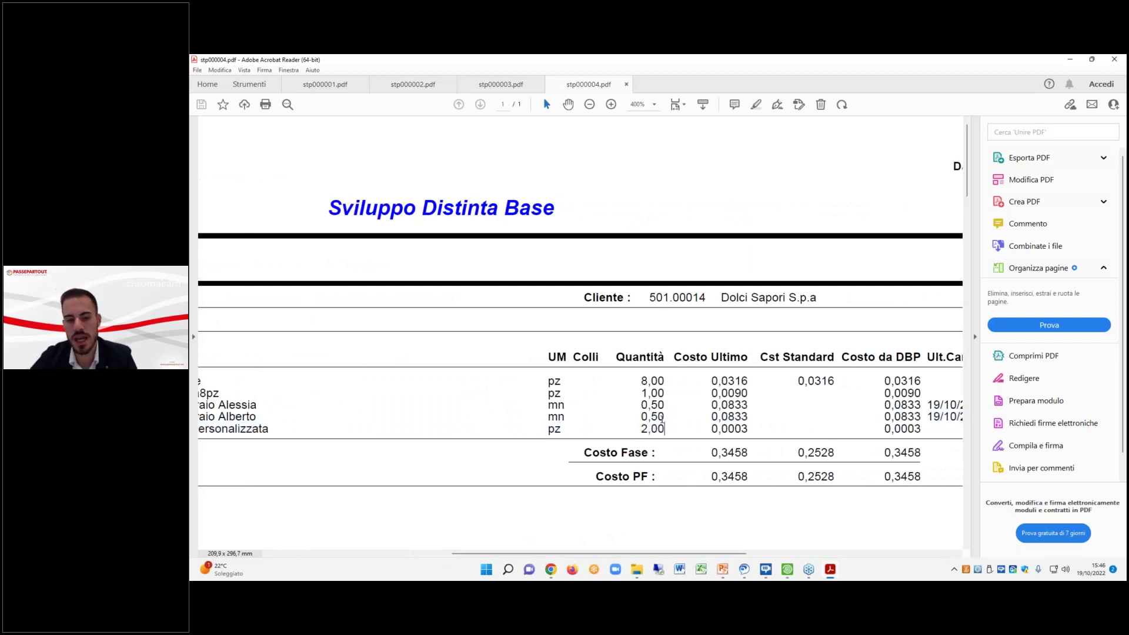
Close all the PDF reports, and exit the print settings and the customer variations list in Mexal.
click(628, 86)
key(ctrl+q)
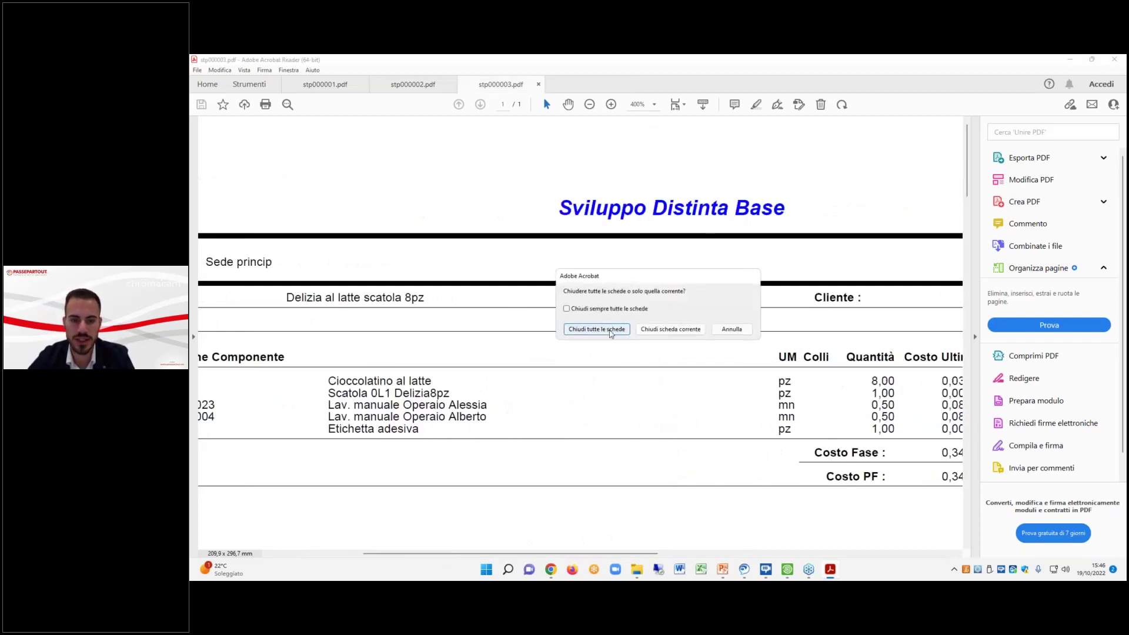
click(611, 332)
click(818, 459)
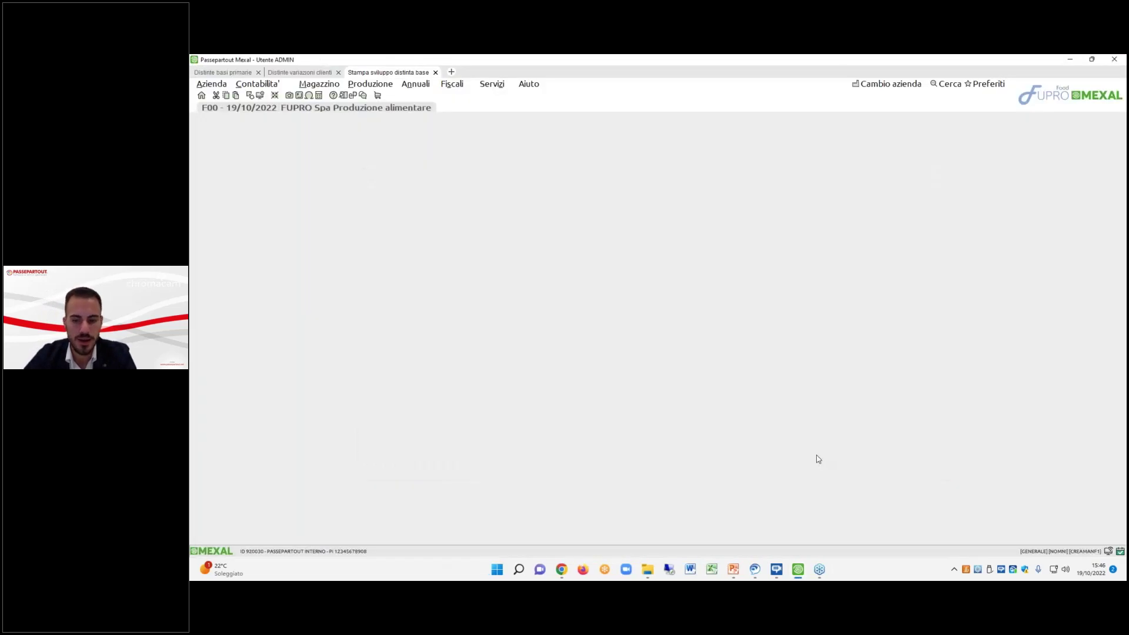
key(Escape)
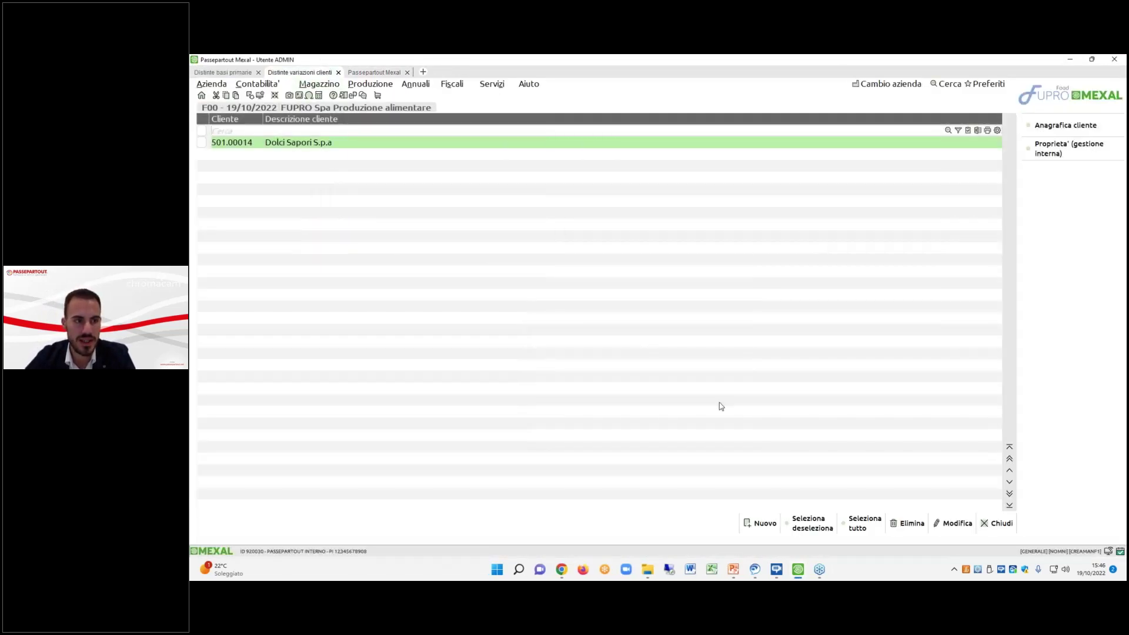
click(982, 520)
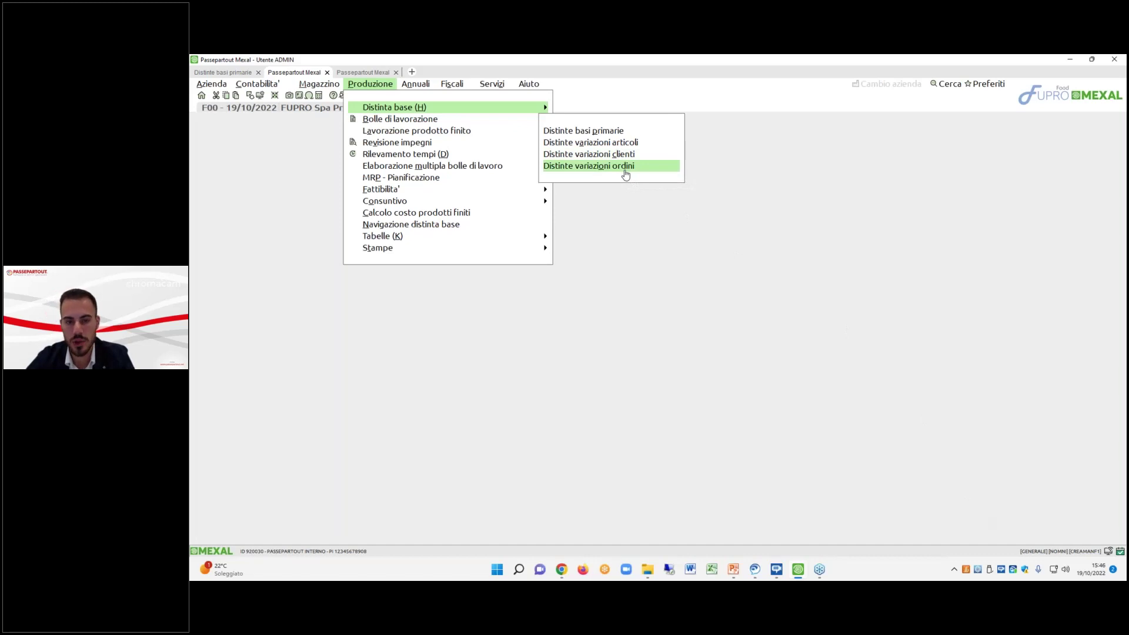
Open the order variations list and examine the components of the AFTER order variation, leaving it without saving.
click(625, 170)
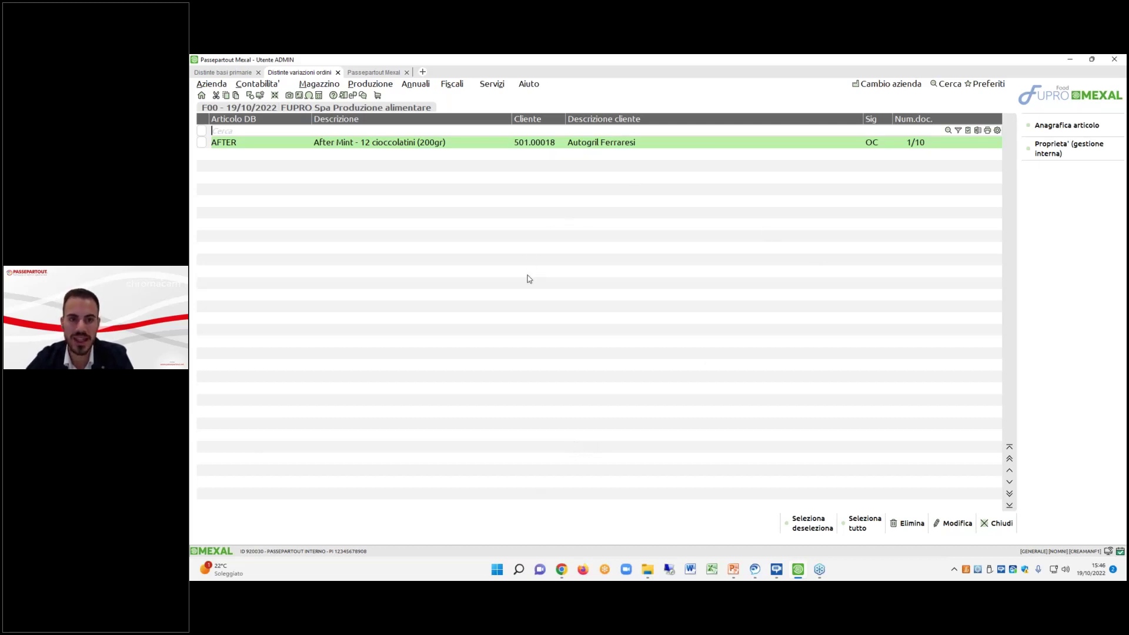
click(942, 530)
click(866, 522)
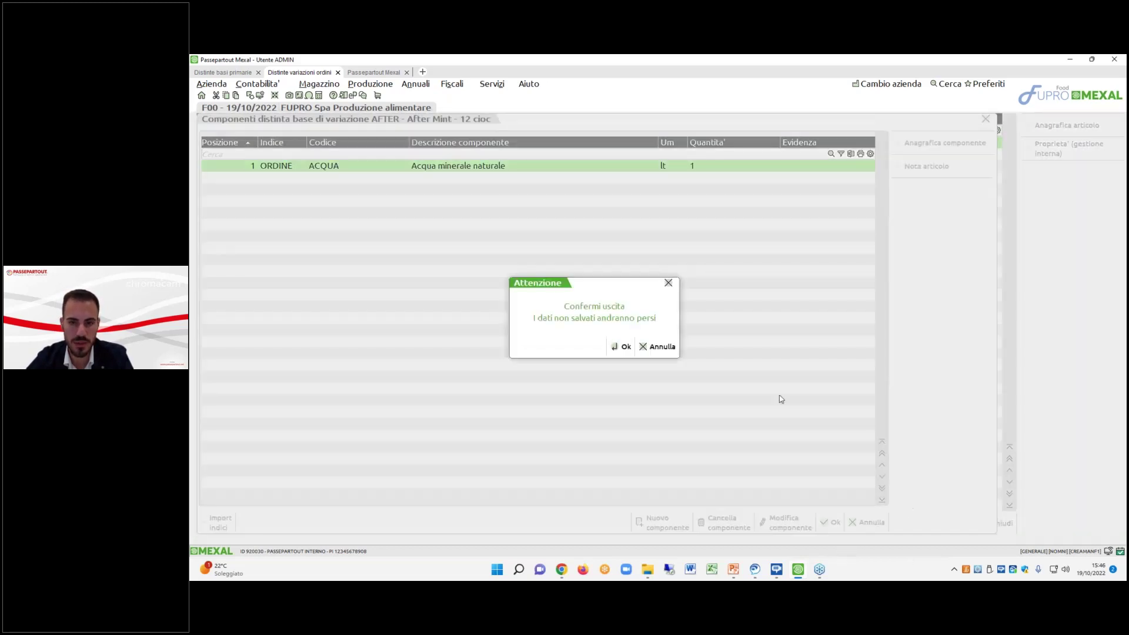
click(619, 347)
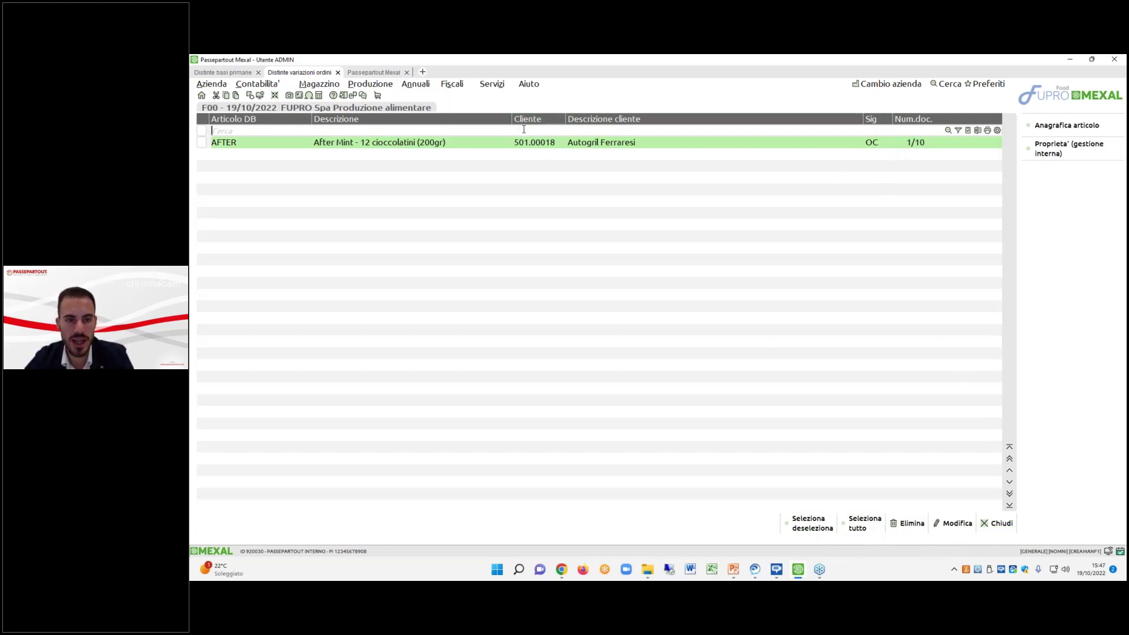
double_click(551, 147)
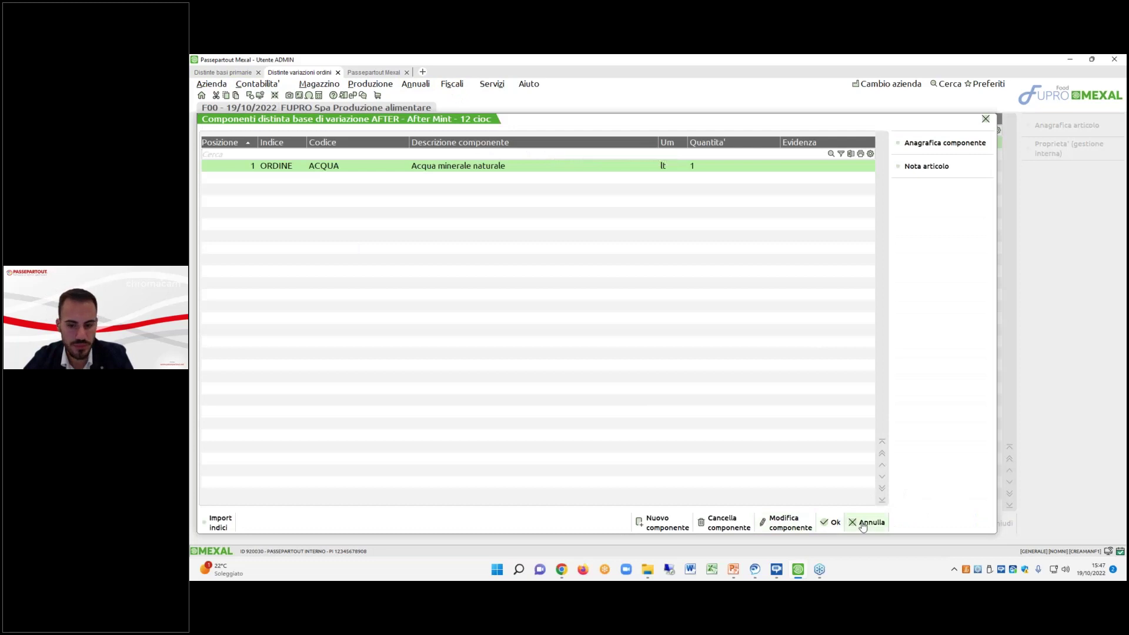
click(862, 522)
click(620, 345)
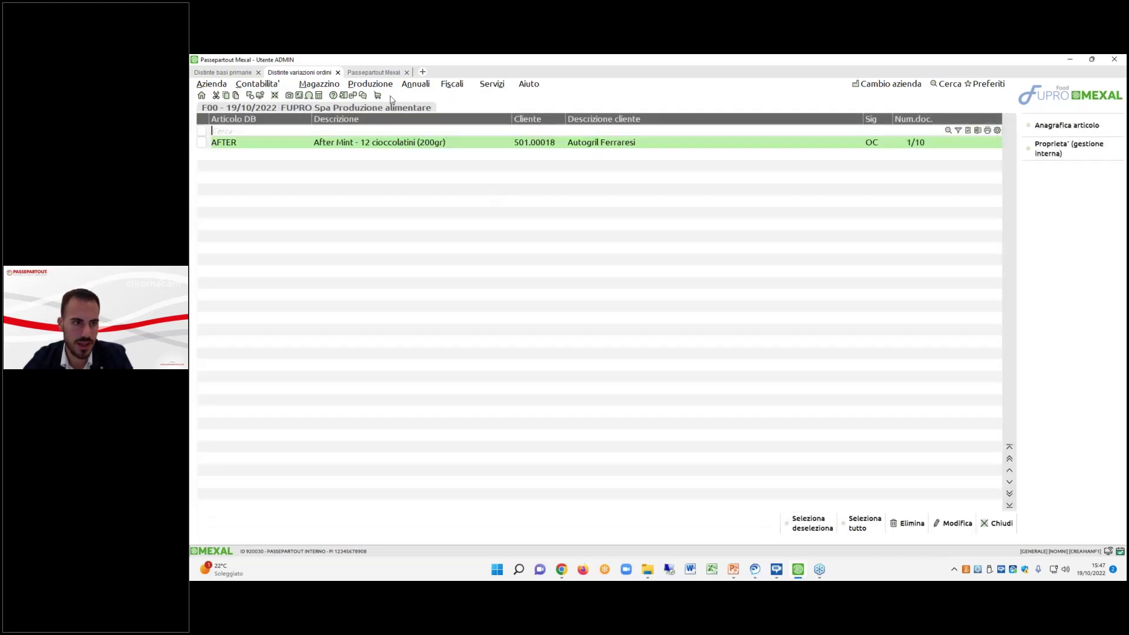
Open the AFTER primary bill to examine its phases and components, and leave it without changes.
click(248, 73)
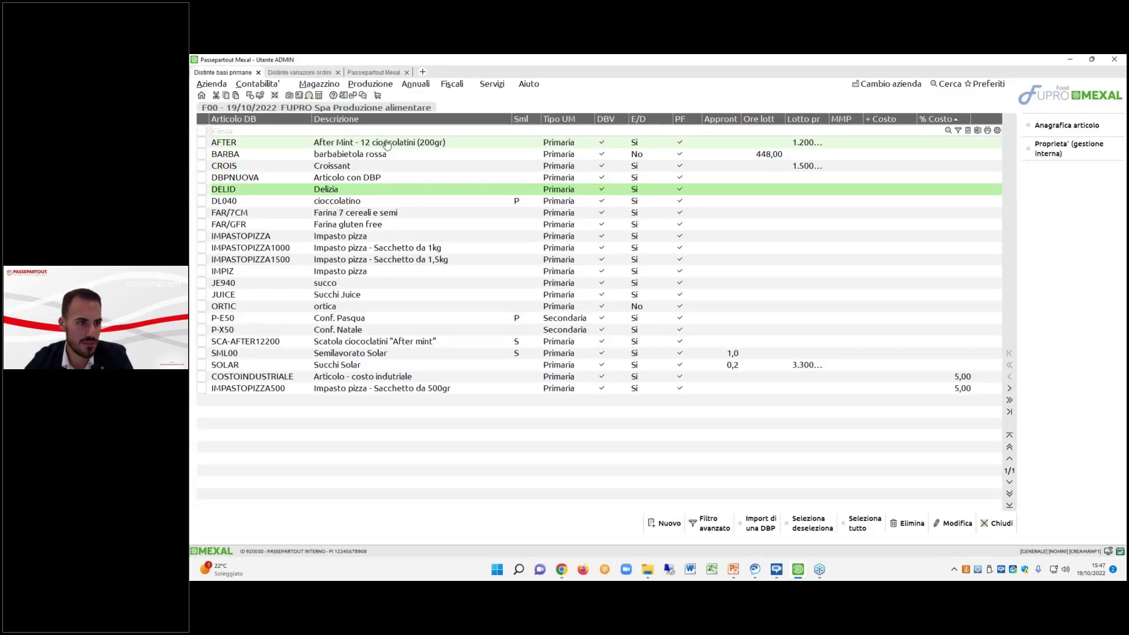
double_click(386, 144)
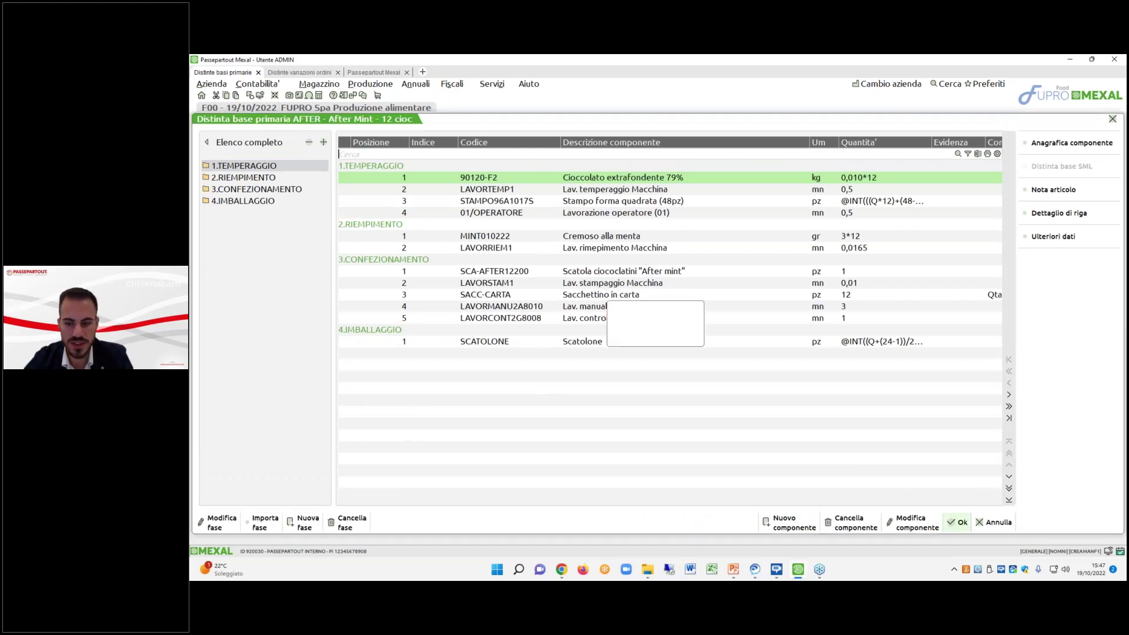
key(Escape)
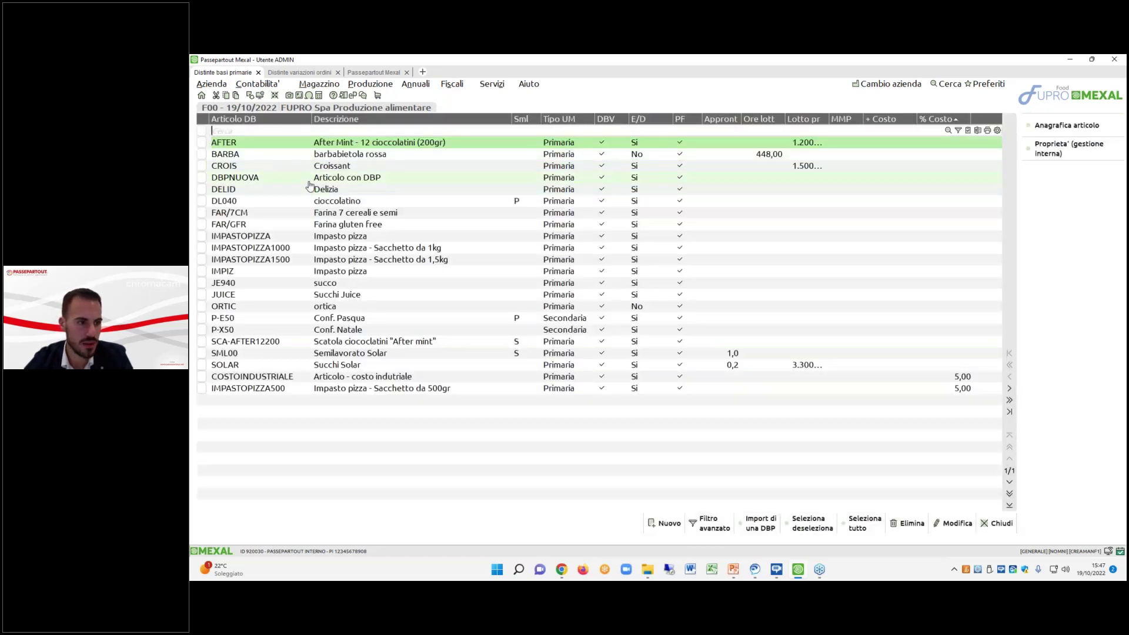
Open the DBPNUOVA primary bill and delete its PRODUZIONE phase with the Cioccolato bianco component.
double_click(311, 178)
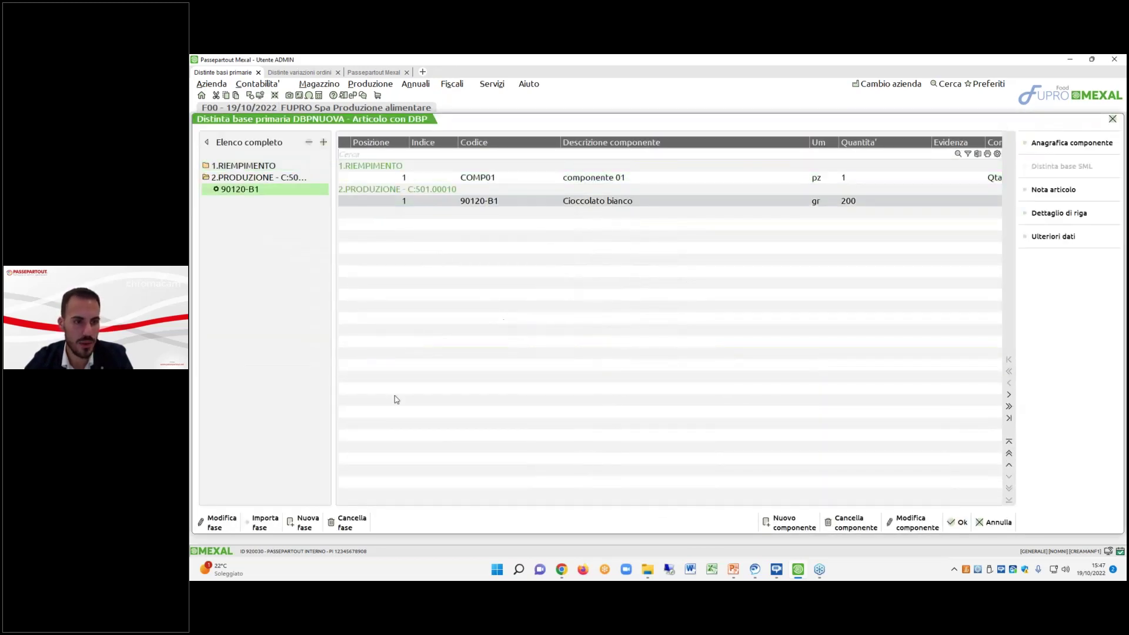
click(347, 521)
click(722, 347)
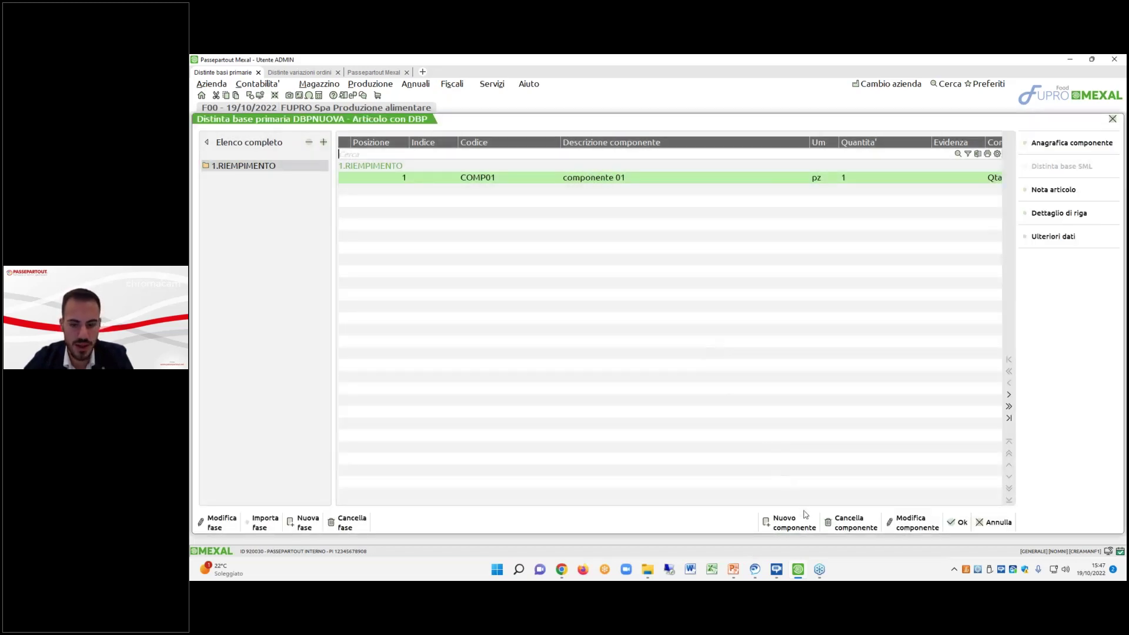
Add a component row with only the index ORDINE at position 2 of DBPNUOVA's RIEMPIMENTO phase, and save the bill.
click(794, 523)
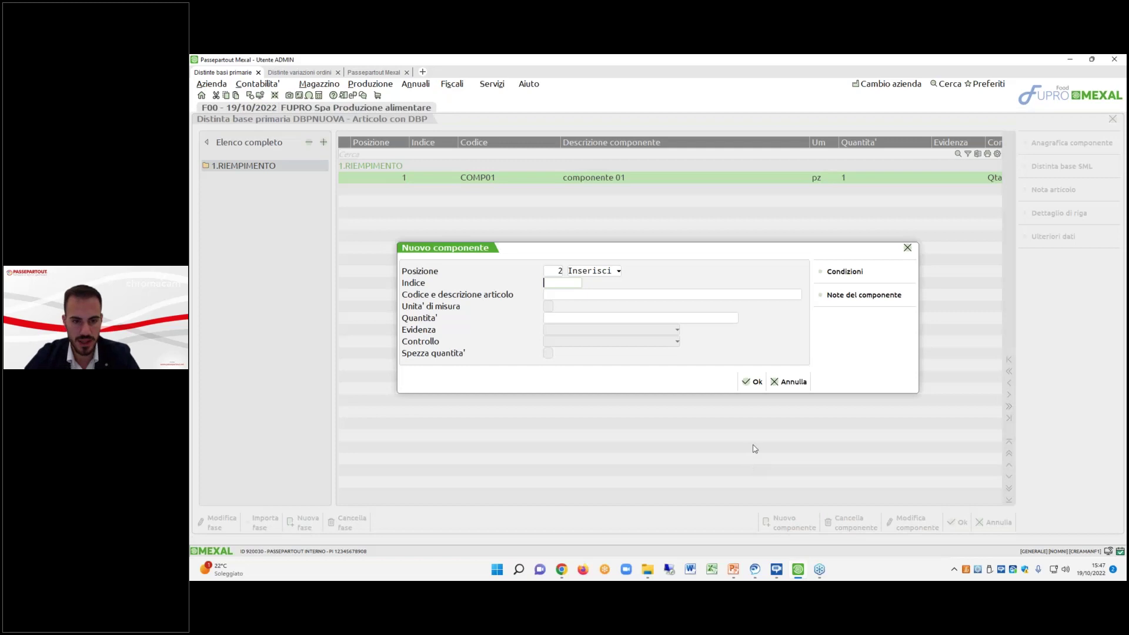
text(ORDINE)
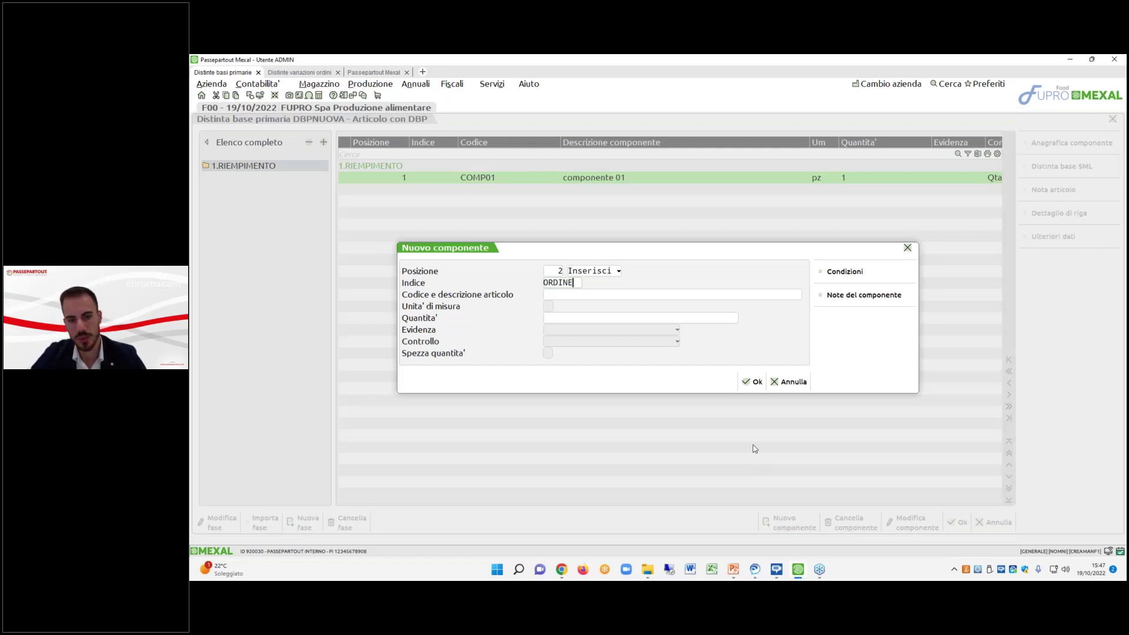
click(744, 385)
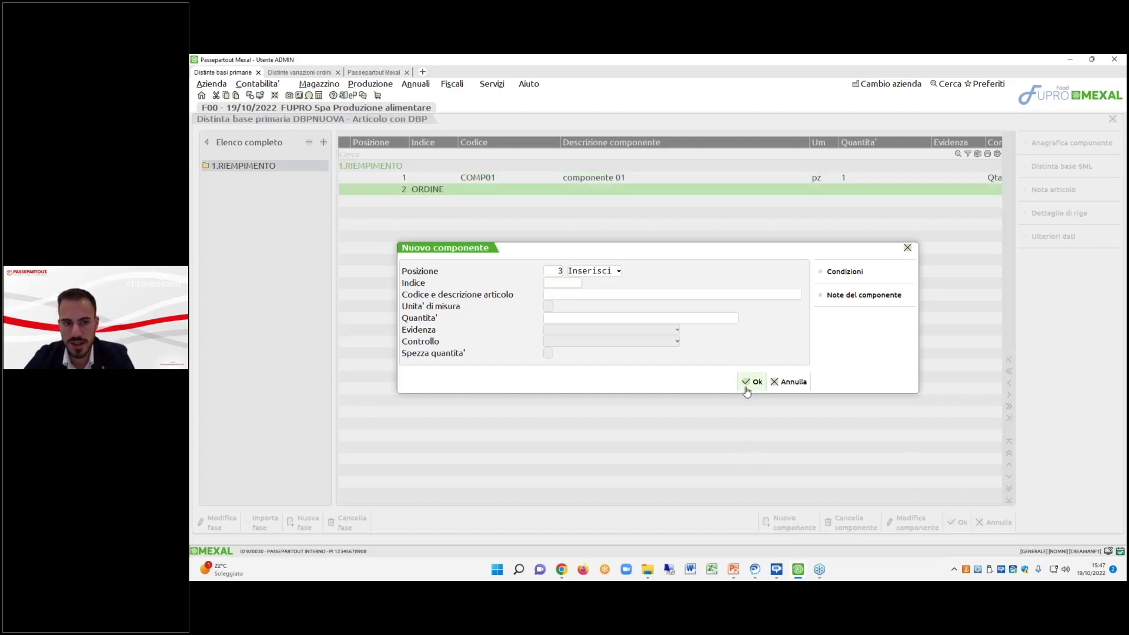
click(772, 387)
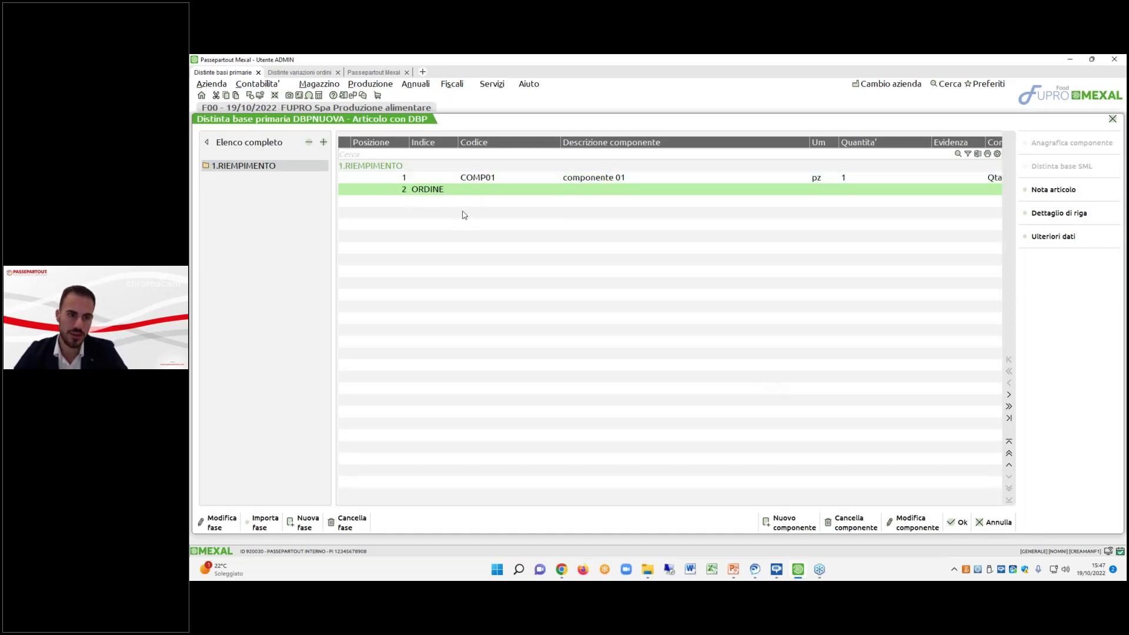
click(957, 522)
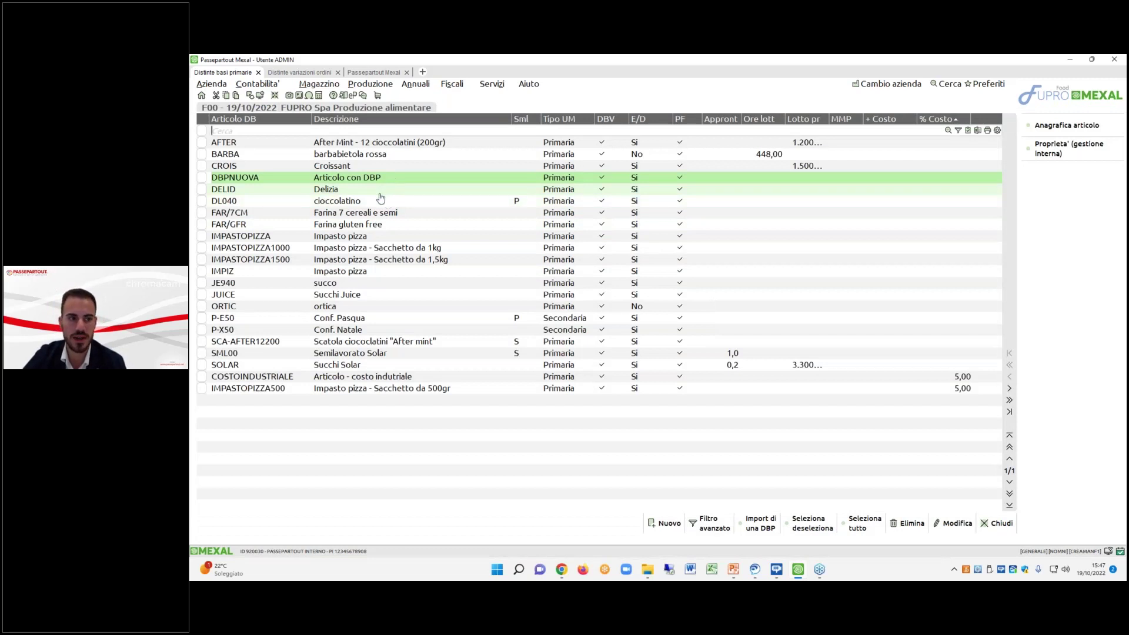
double_click(300, 178)
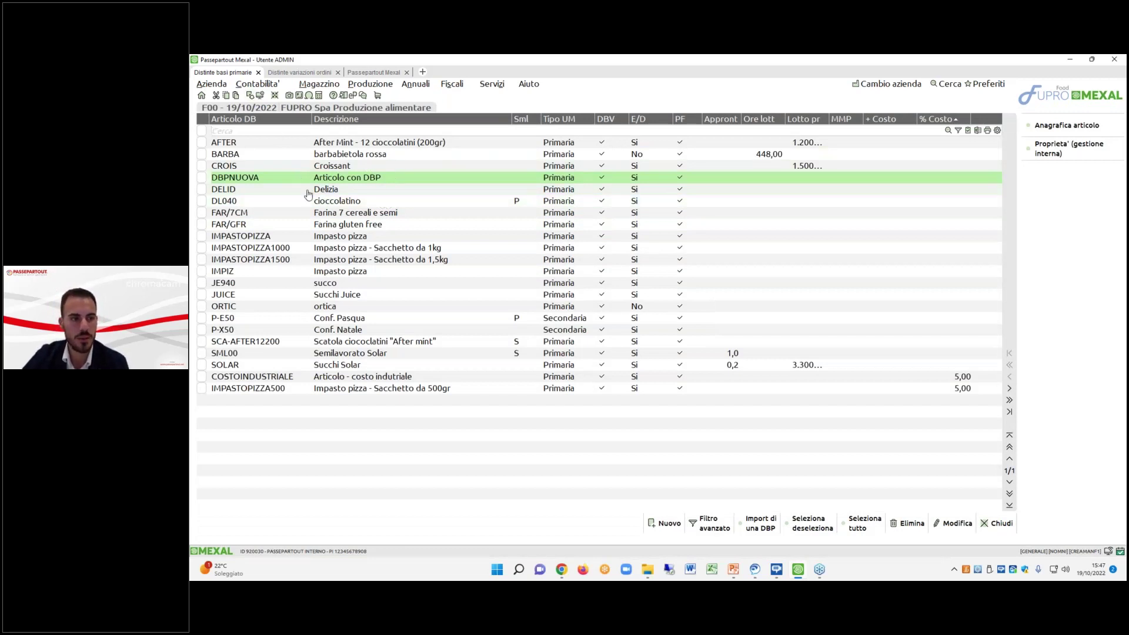
click(958, 522)
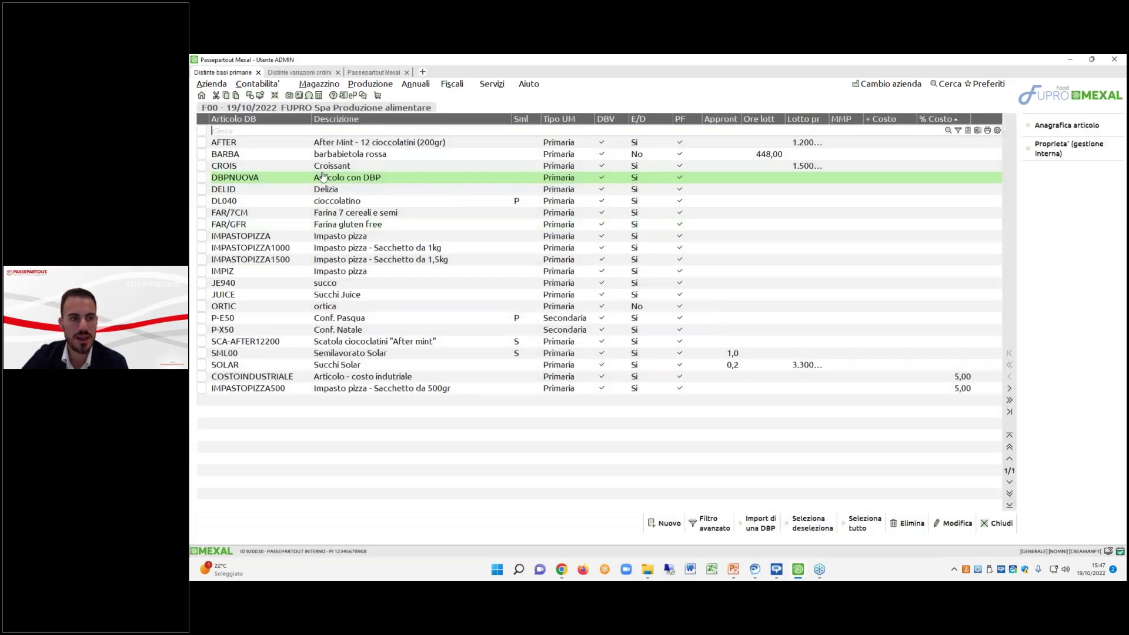
Start a new OC customer order in a separate work session for the customer Altro Gusto Spa.
click(311, 72)
click(368, 72)
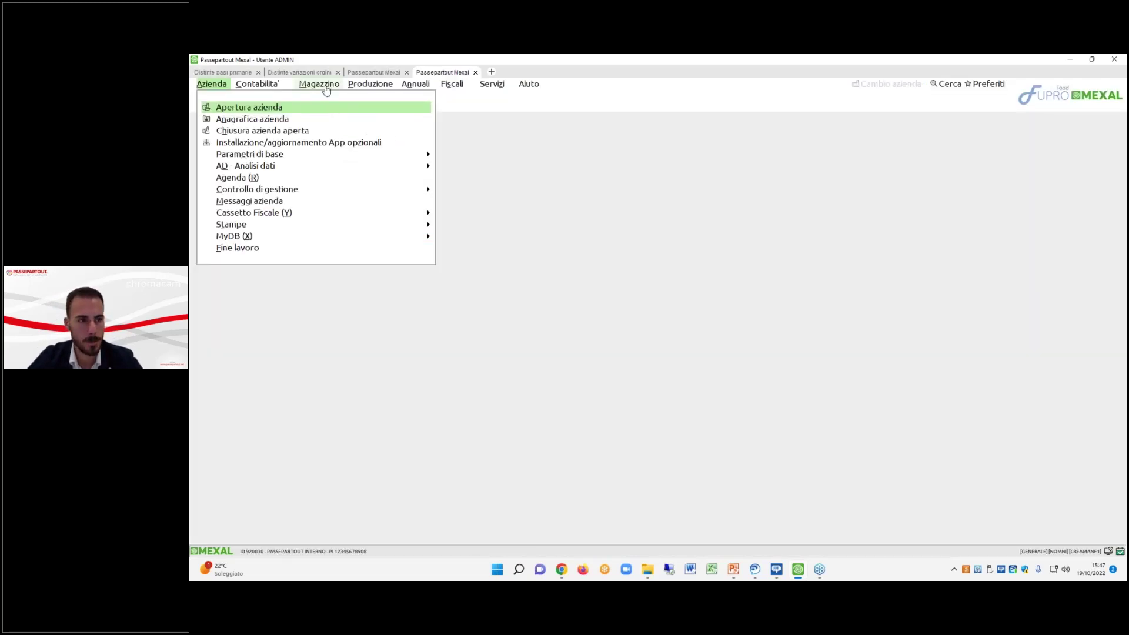
click(319, 84)
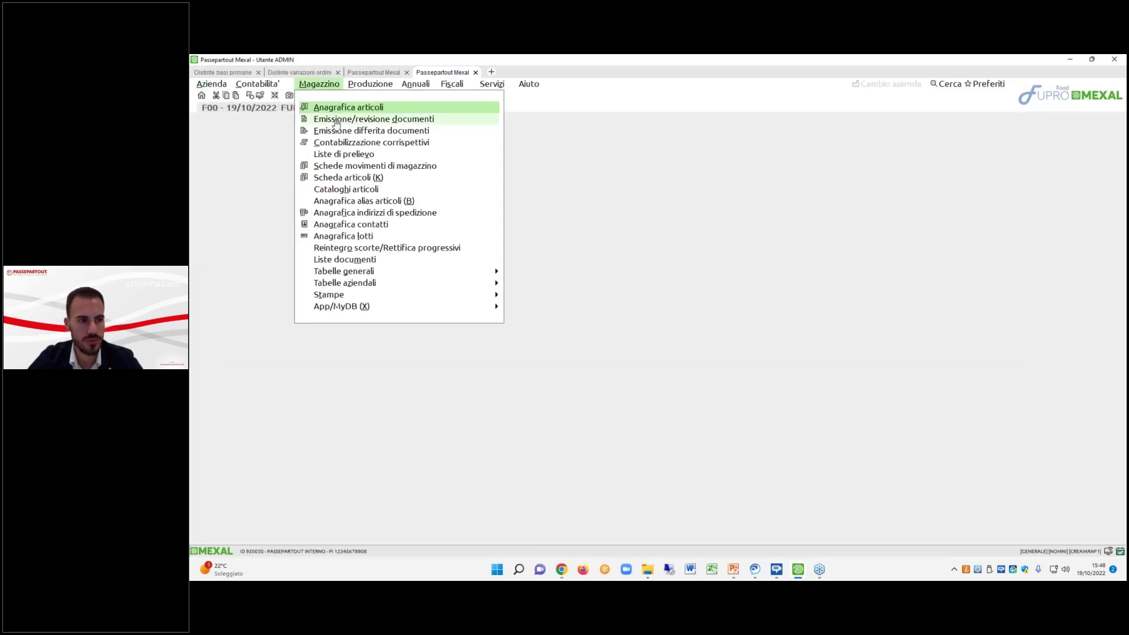
click(337, 120)
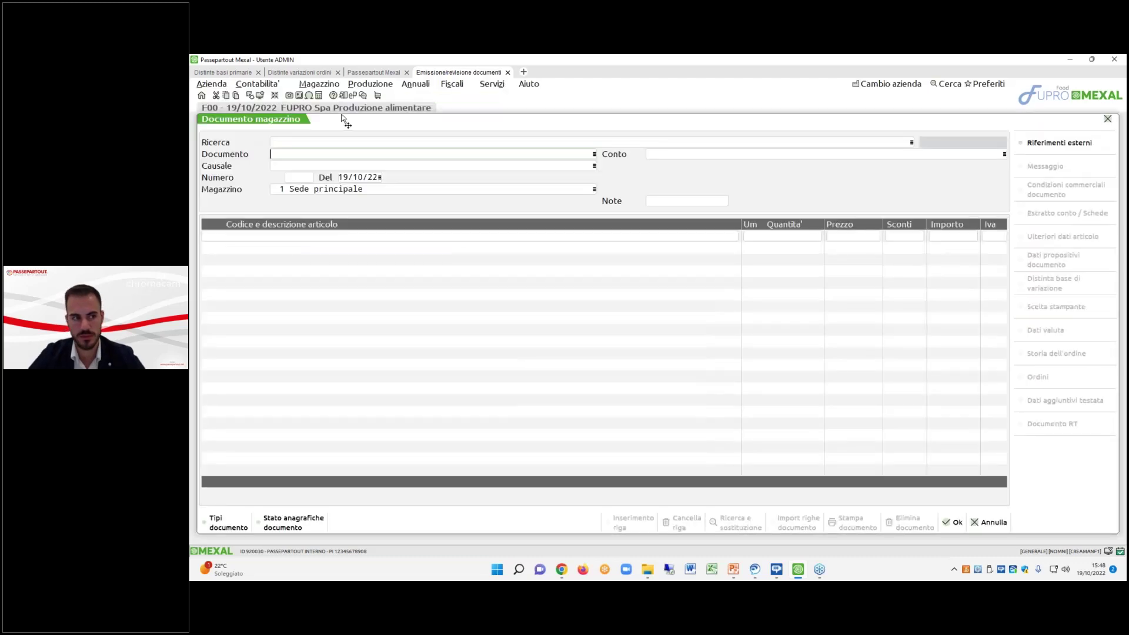
text(OC)
key(Return)
key(Return)
key(Return)
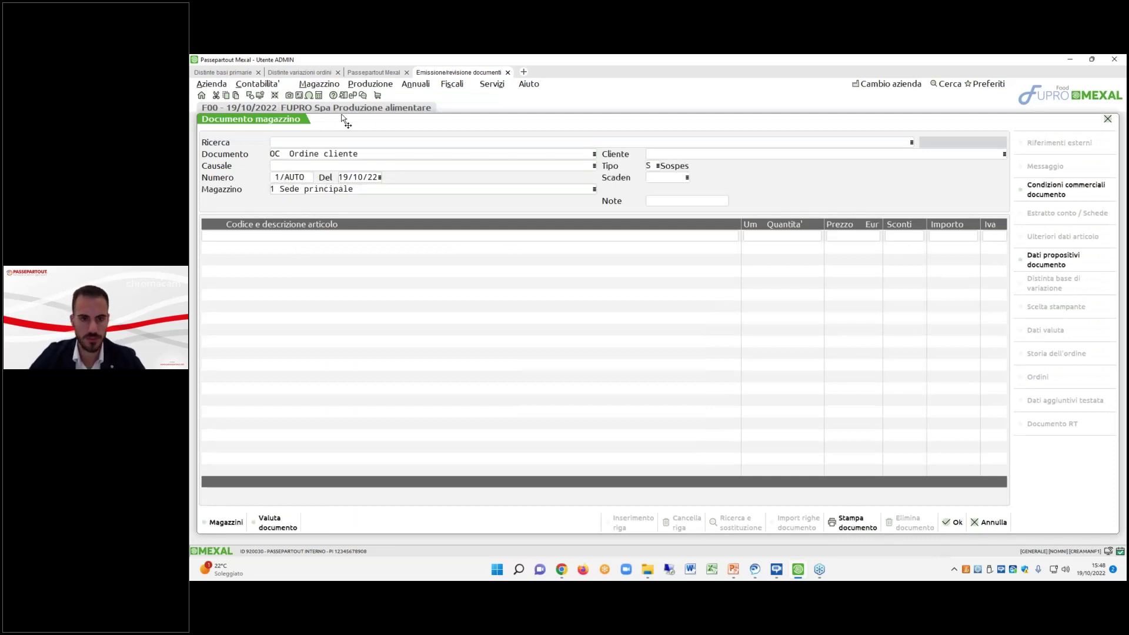
key(F2)
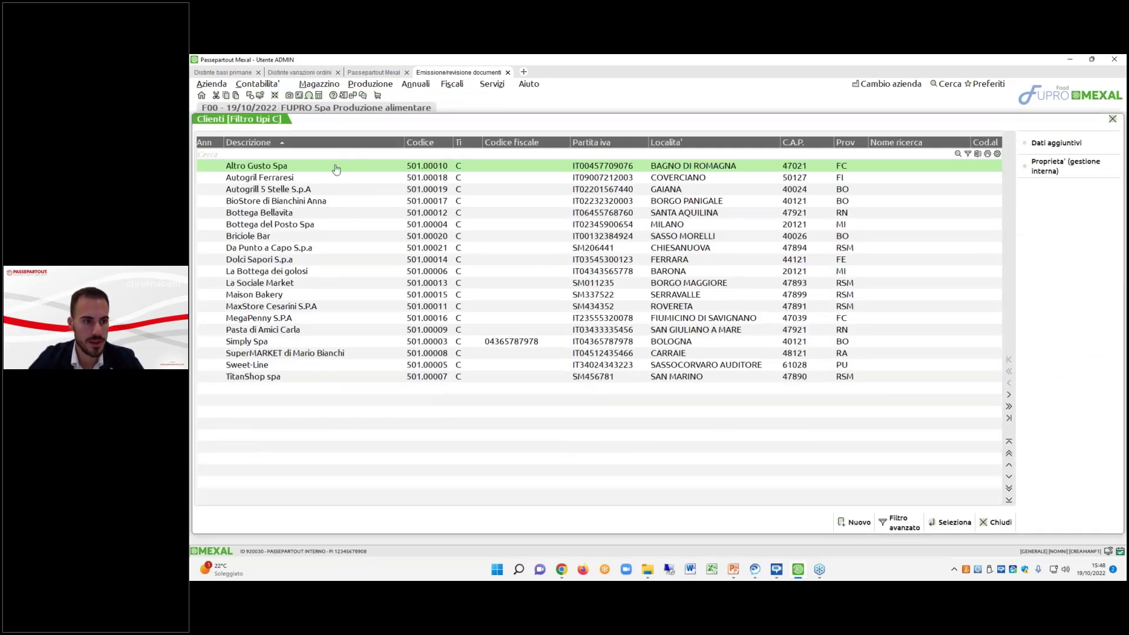
double_click(336, 167)
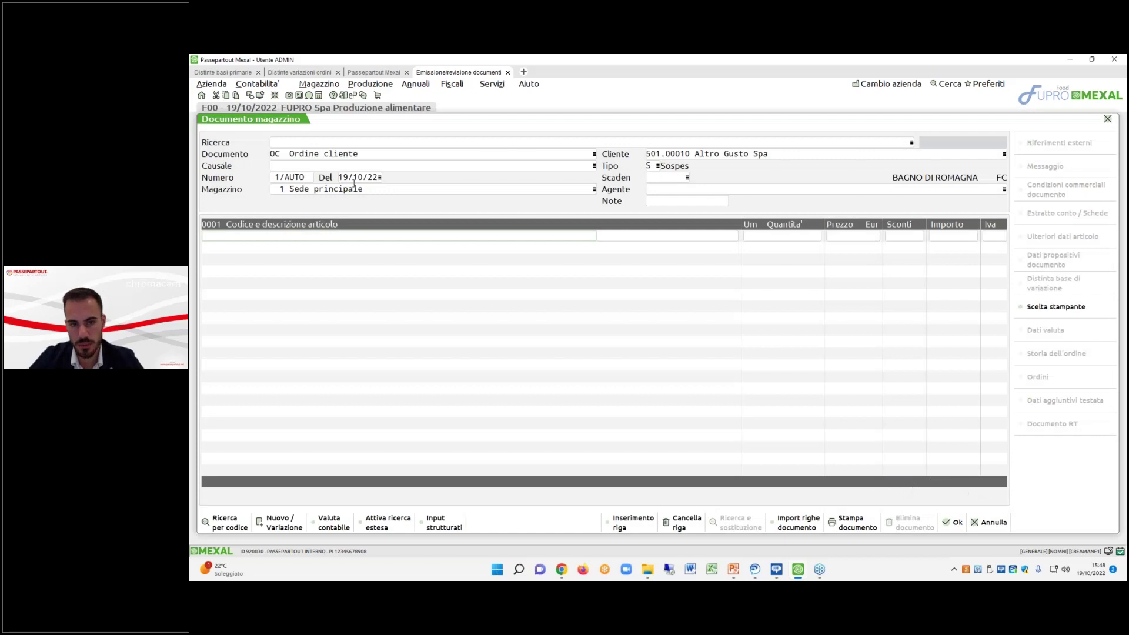
Enter the article DBPNUOVA on the first order line with a quantity of 15 pz.
key(F2)
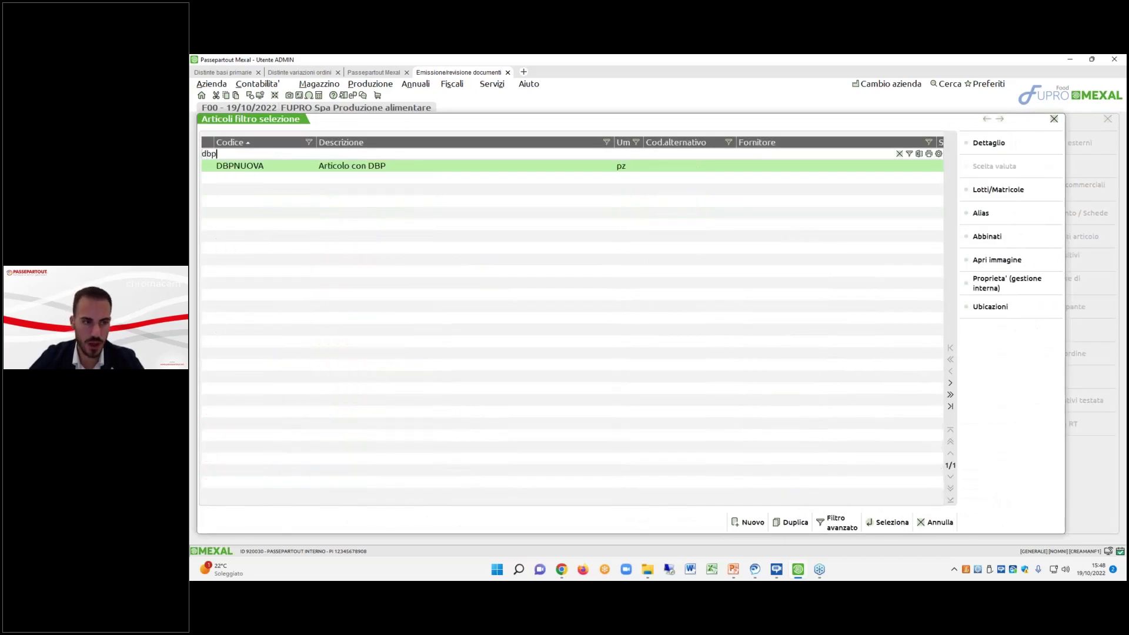
double_click(365, 171)
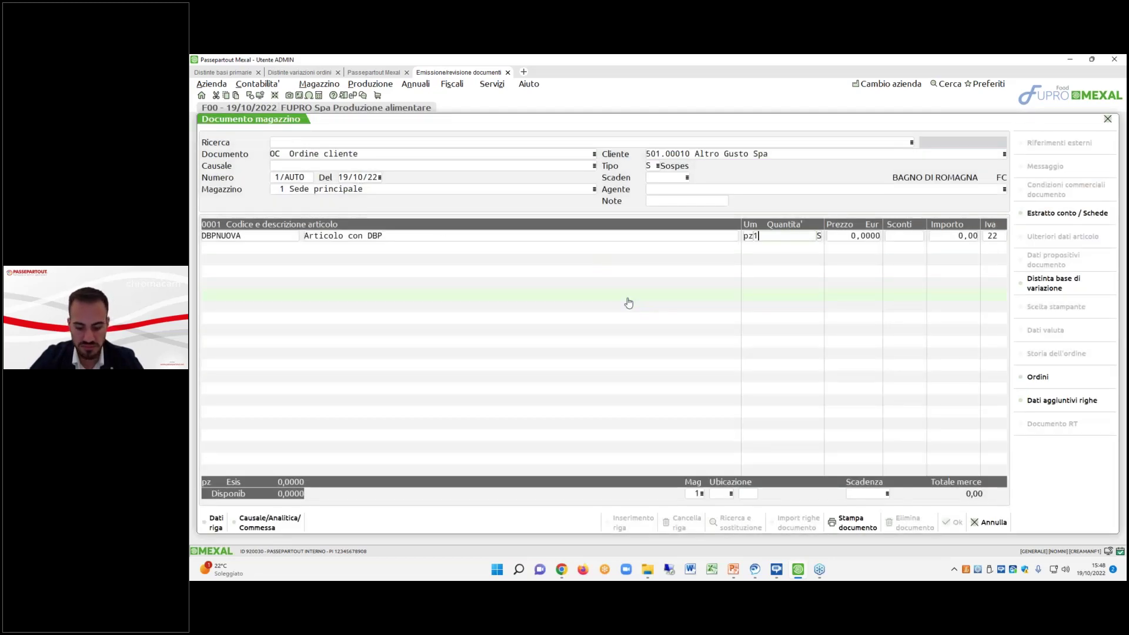
key(Return)
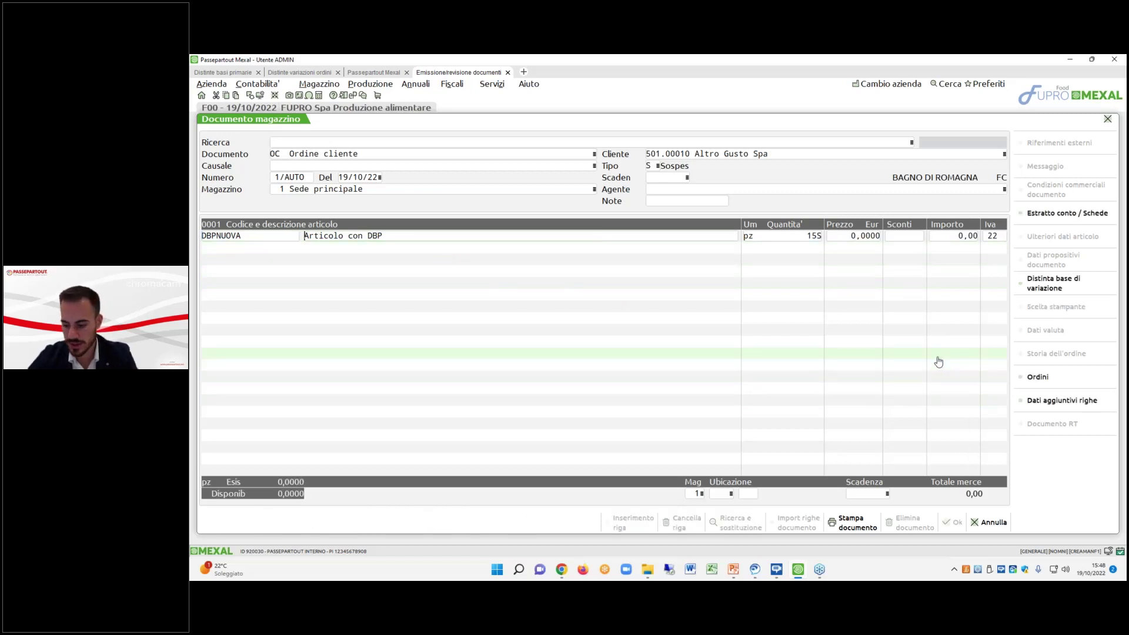
Start a new component in the order line's variation bill and give it the index ORDINE.
click(1061, 289)
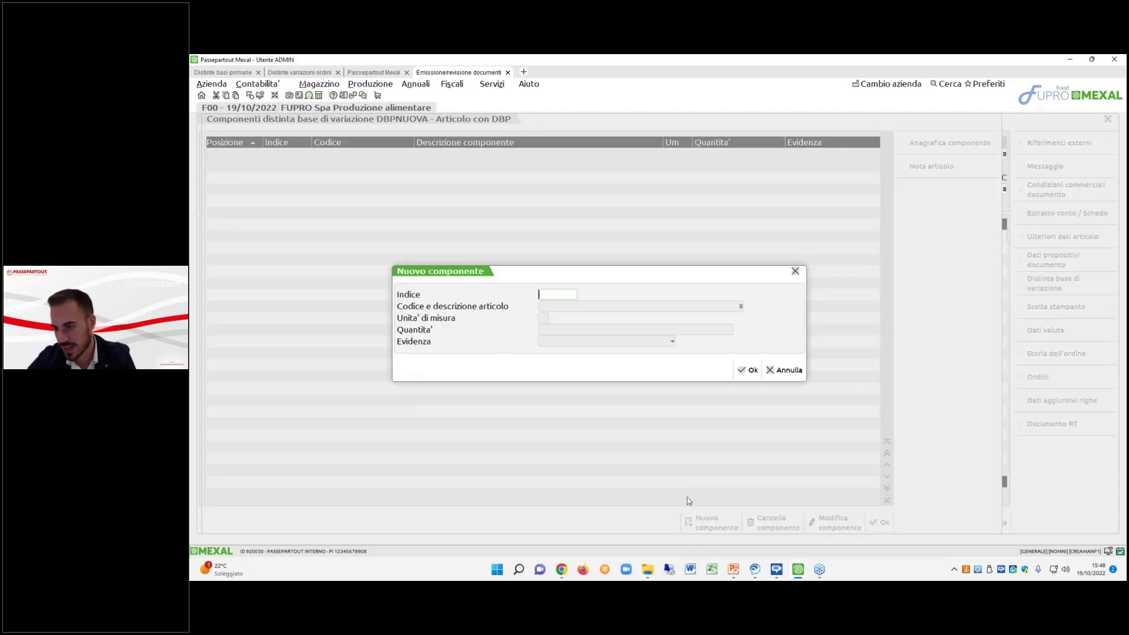
text(ORDINE)
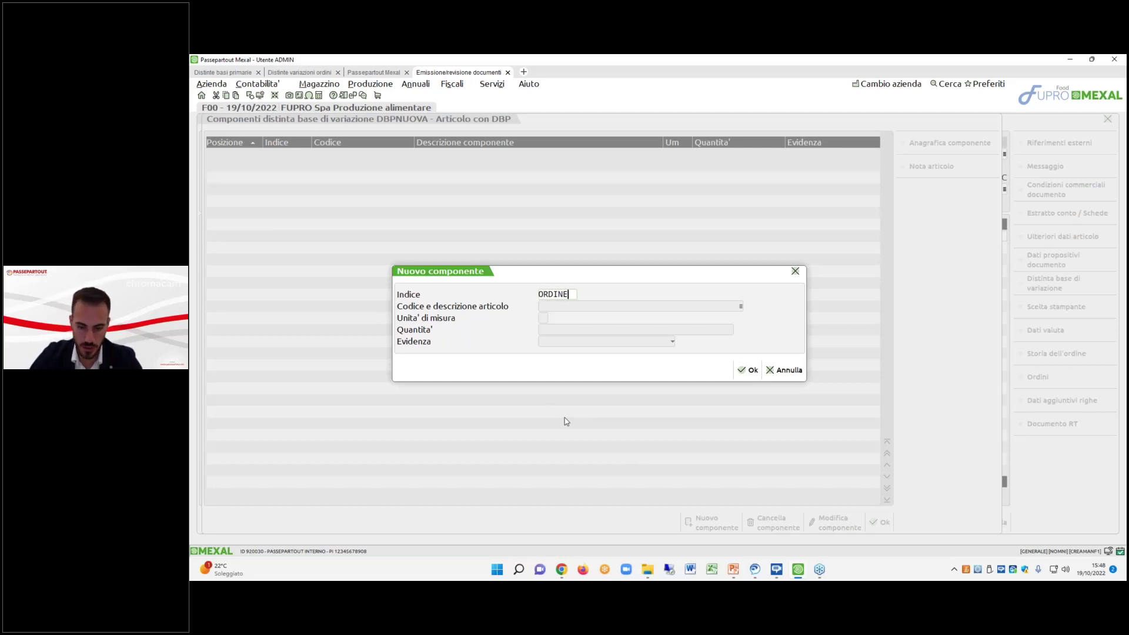
key(Return)
Search the articles for "sacchet" and choose SACC-CARTA, Sacchettino in carta, as the ORDINE component.
key(F2)
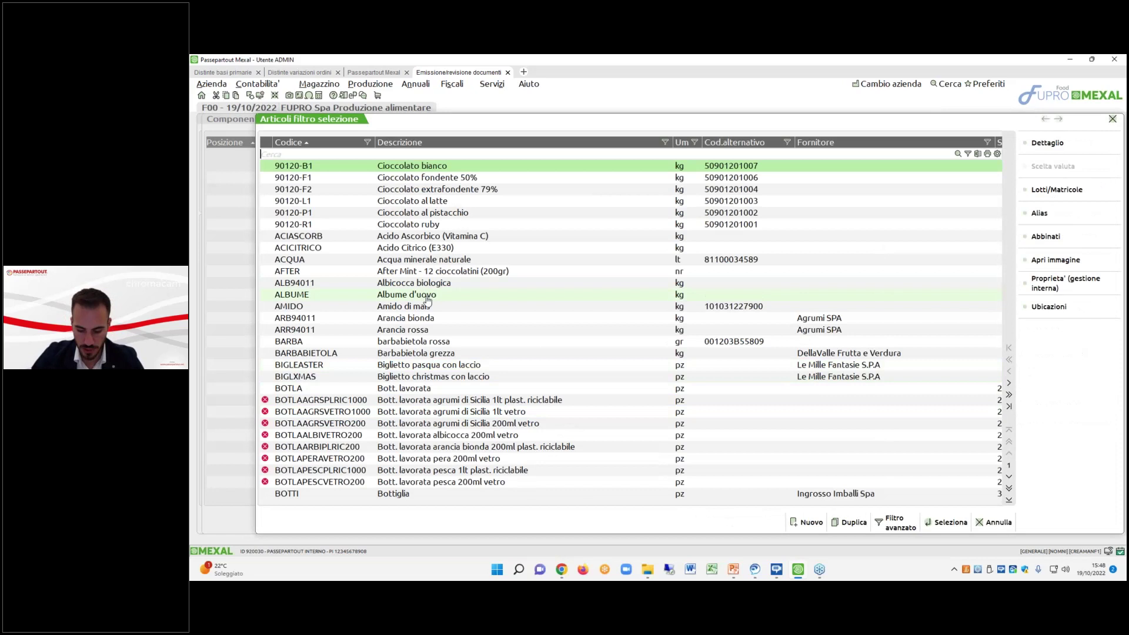
text(pr)
key(BackSpace)
key(BackSpace)
text(sacchet)
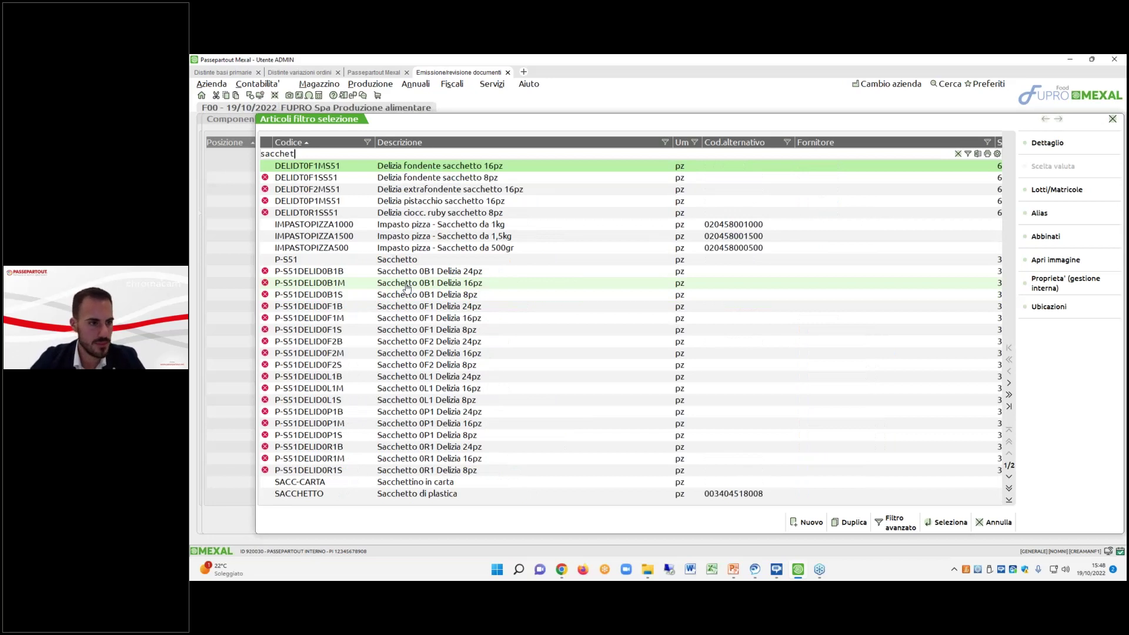
key(Down)
key(Down)
key(Down)
key(Down)
key(Down)
key(Down)
key(Down)
key(Down)
key(Down)
key(Down)
key(Down)
key(Down)
key(Down)
key(Down)
key(Down)
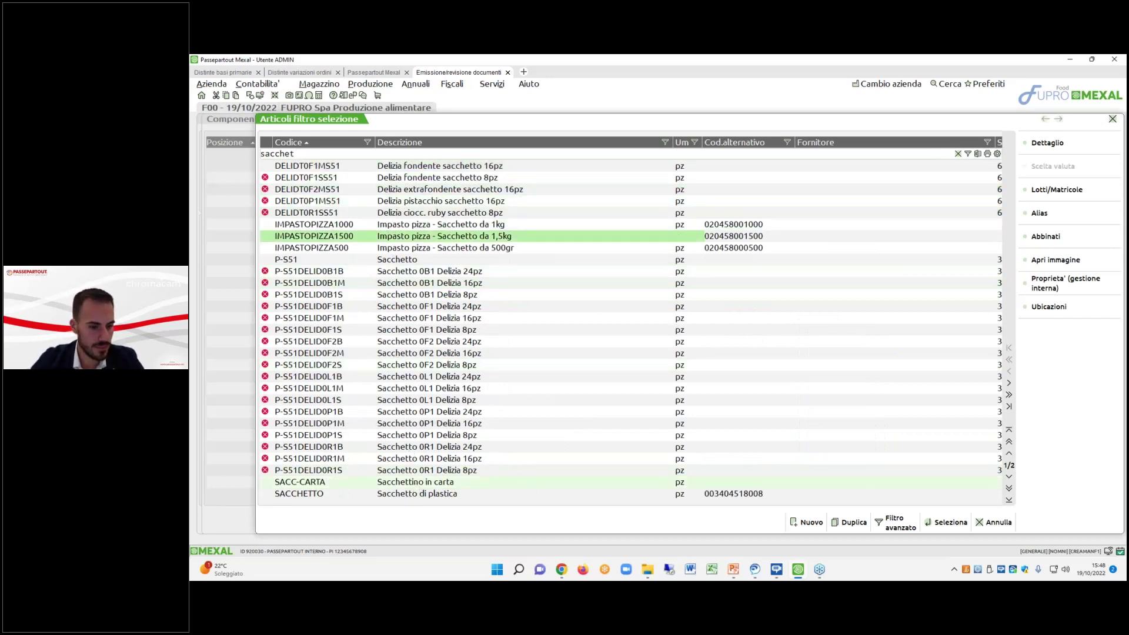
double_click(419, 482)
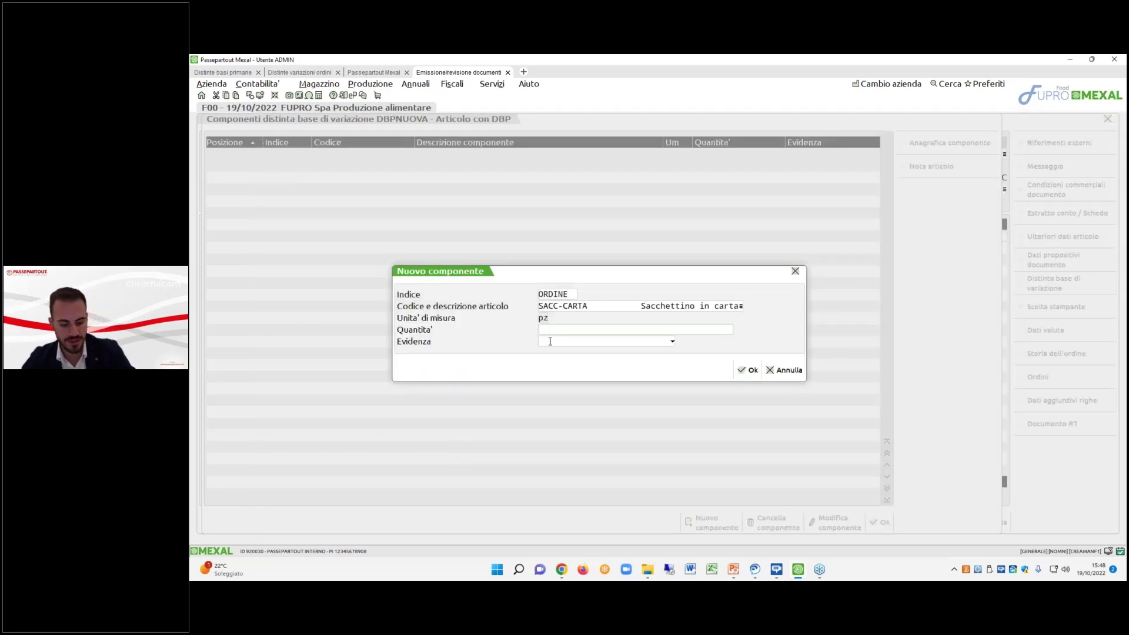
Set the SACC-CARTA component's quantity to 1, confirm it, and finish adding components.
click(767, 375)
click(646, 347)
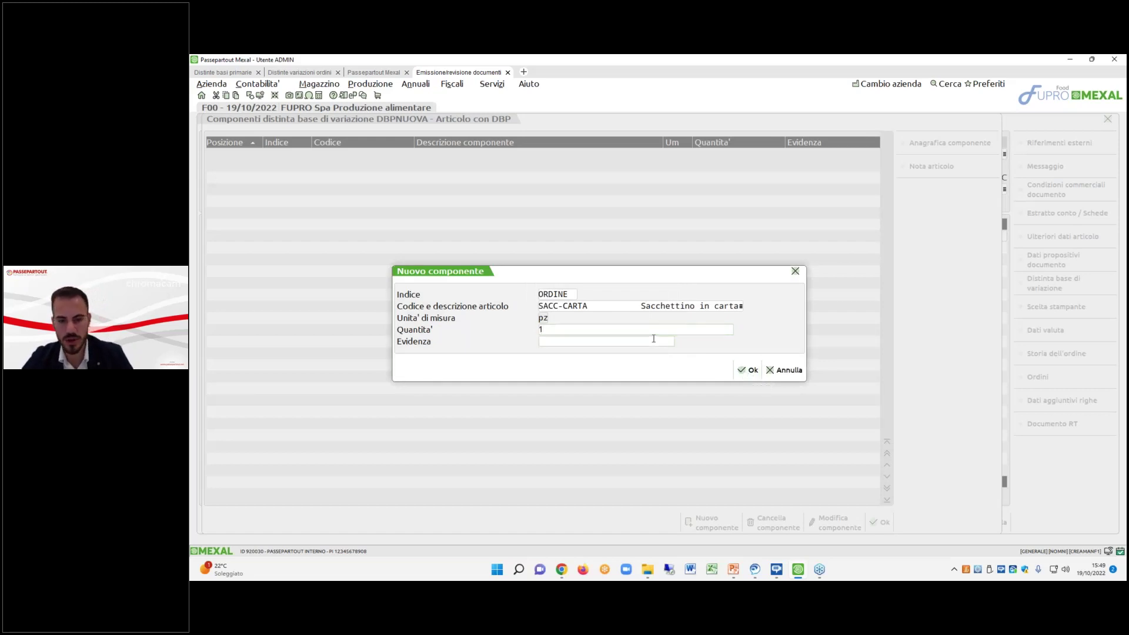
click(746, 371)
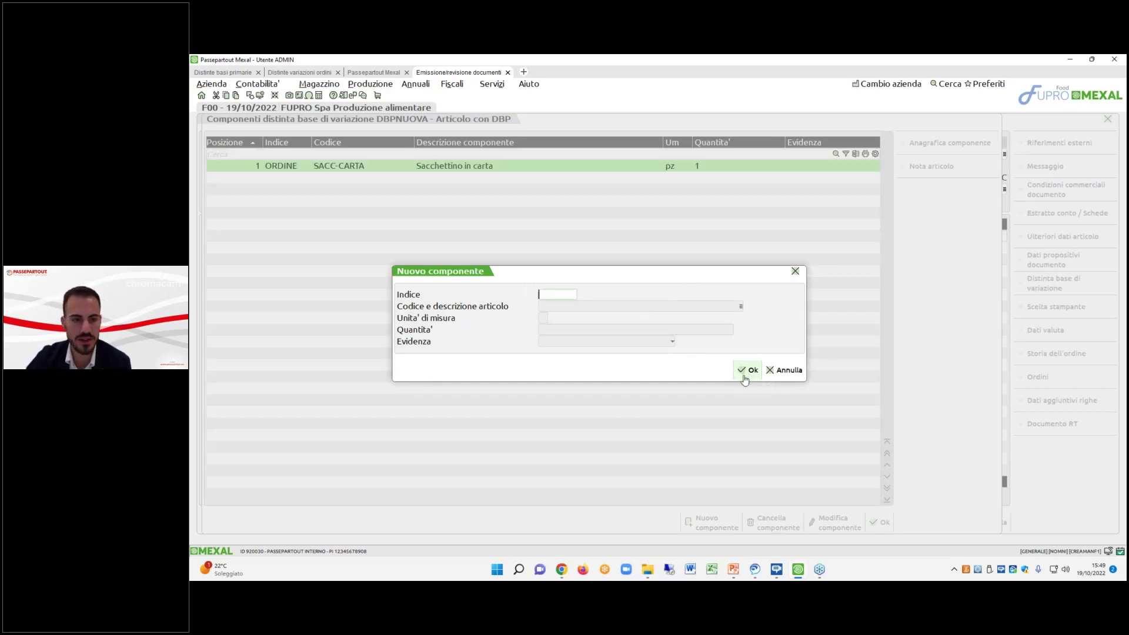
click(776, 376)
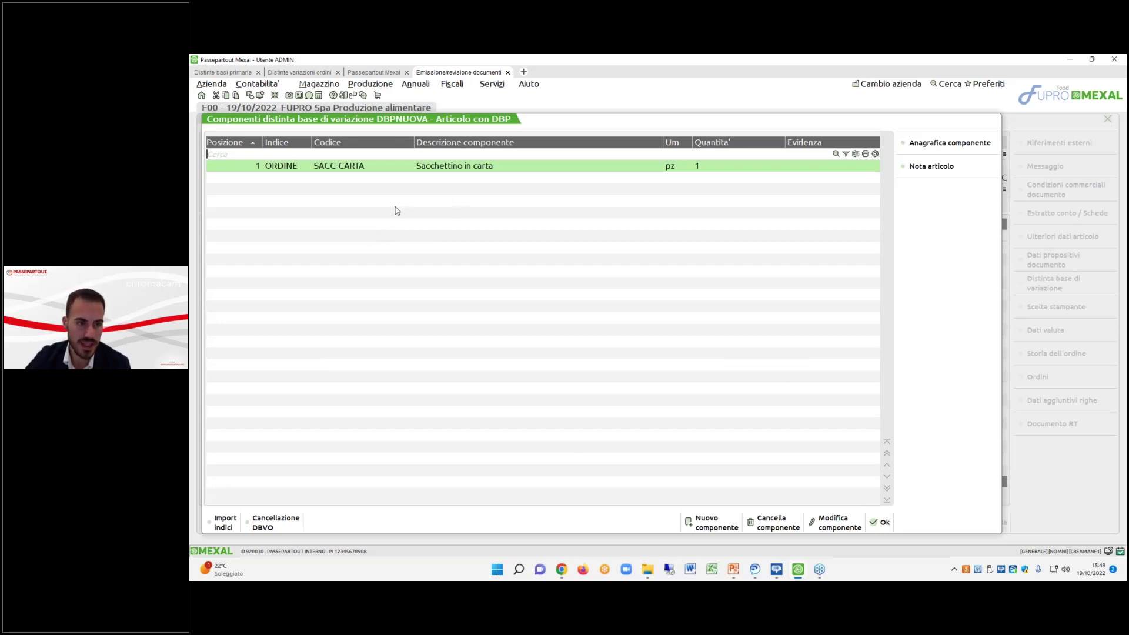
Check the order variations list and open the DBPNUOVA primary bill to examine its ORDINE row.
click(318, 73)
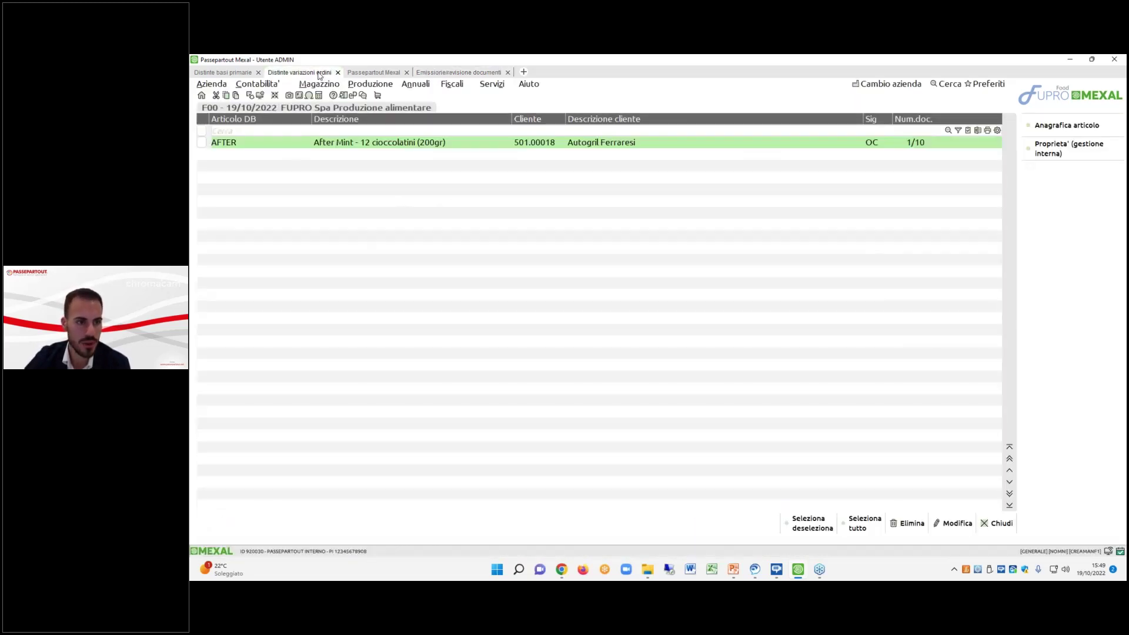
click(236, 73)
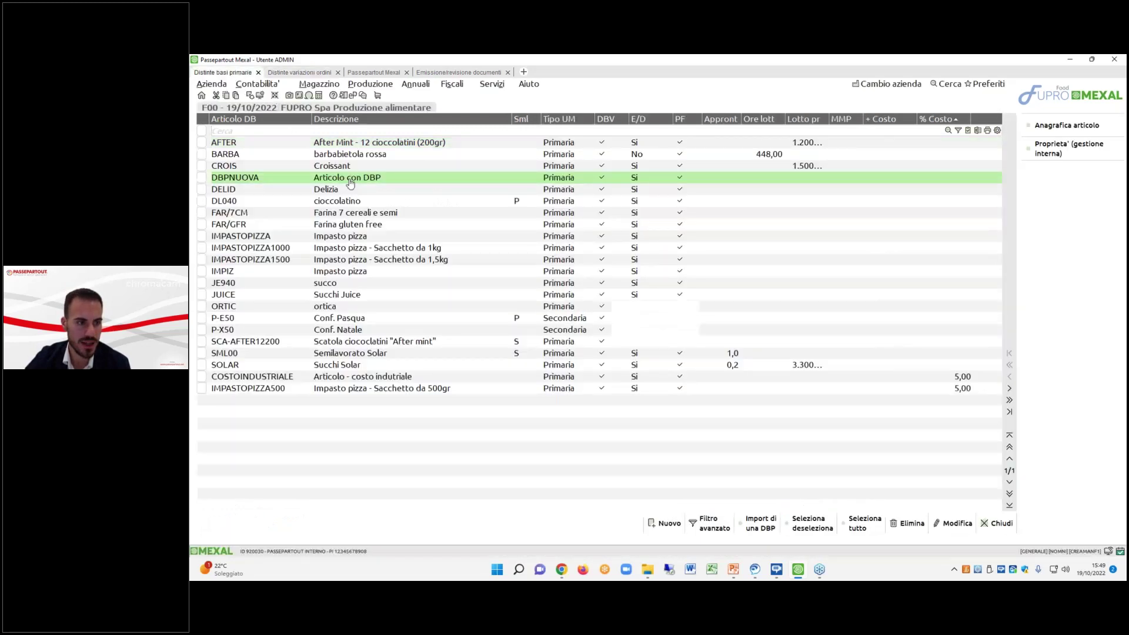
double_click(351, 179)
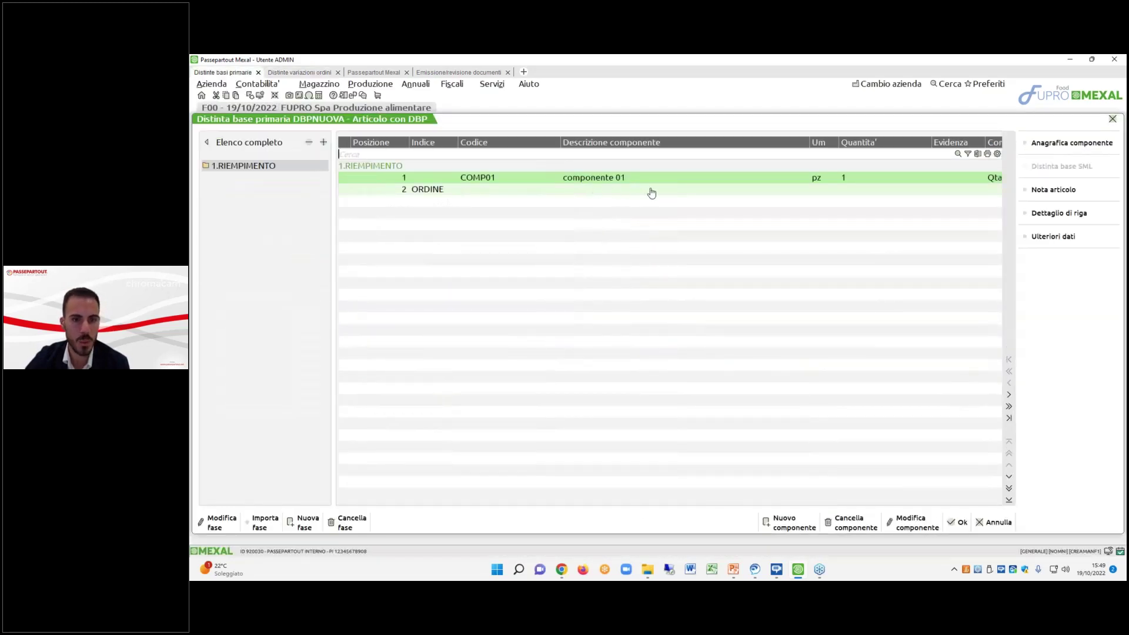
Return to the customer order and confirm the components of DBPNUOVA's variation bill.
click(449, 72)
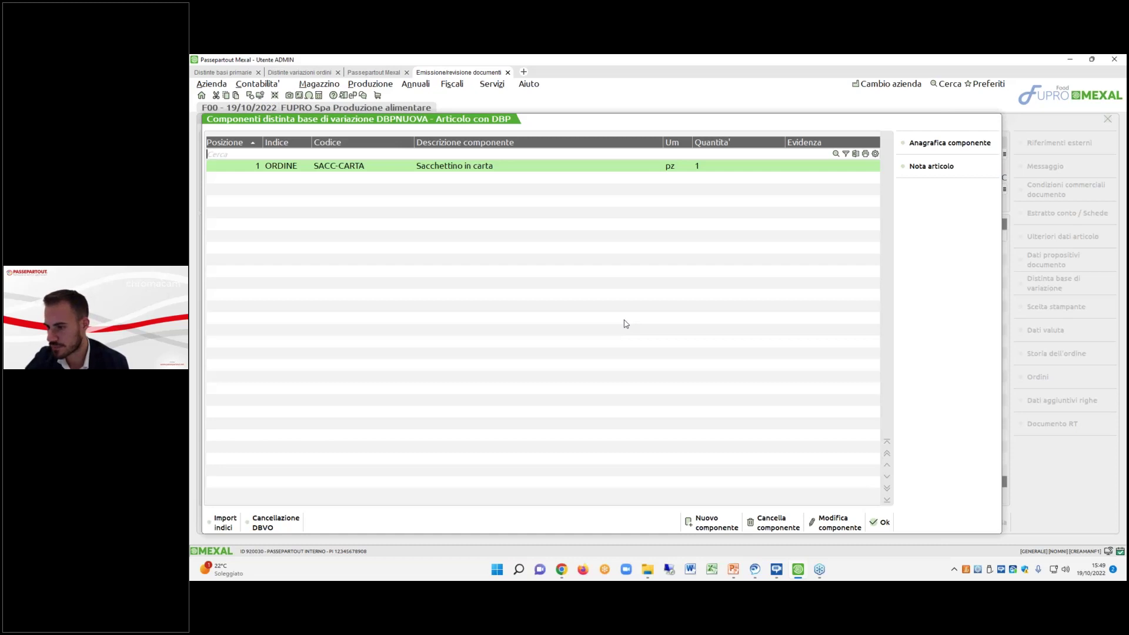
click(880, 522)
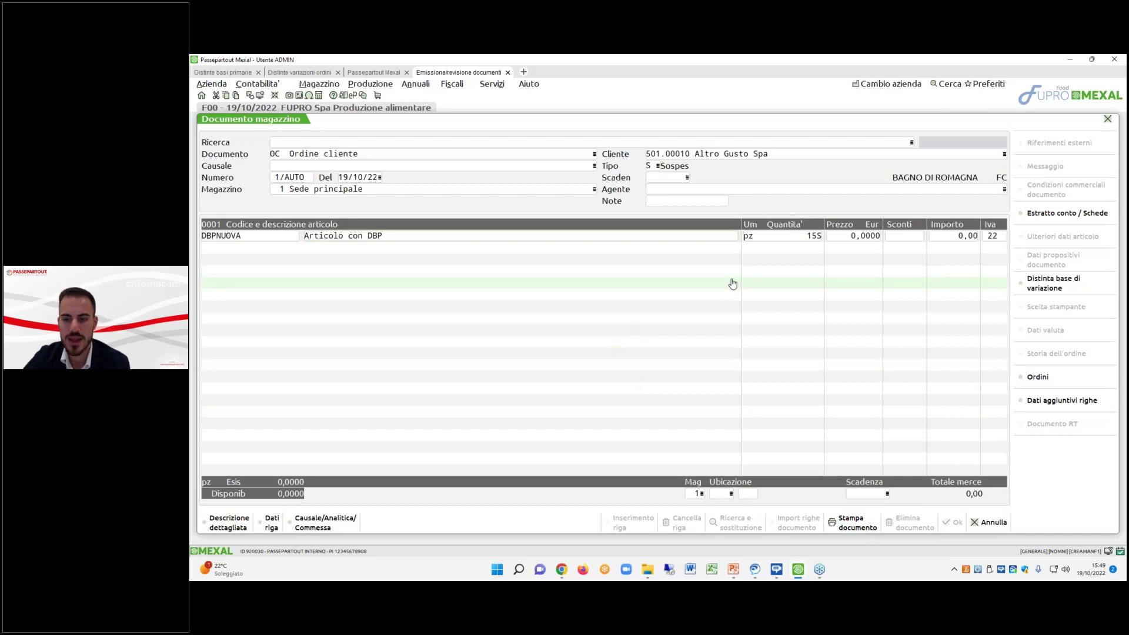
Save the customer order containing the DBPNUOVA row and confirm the resulting prompts.
key(Up)
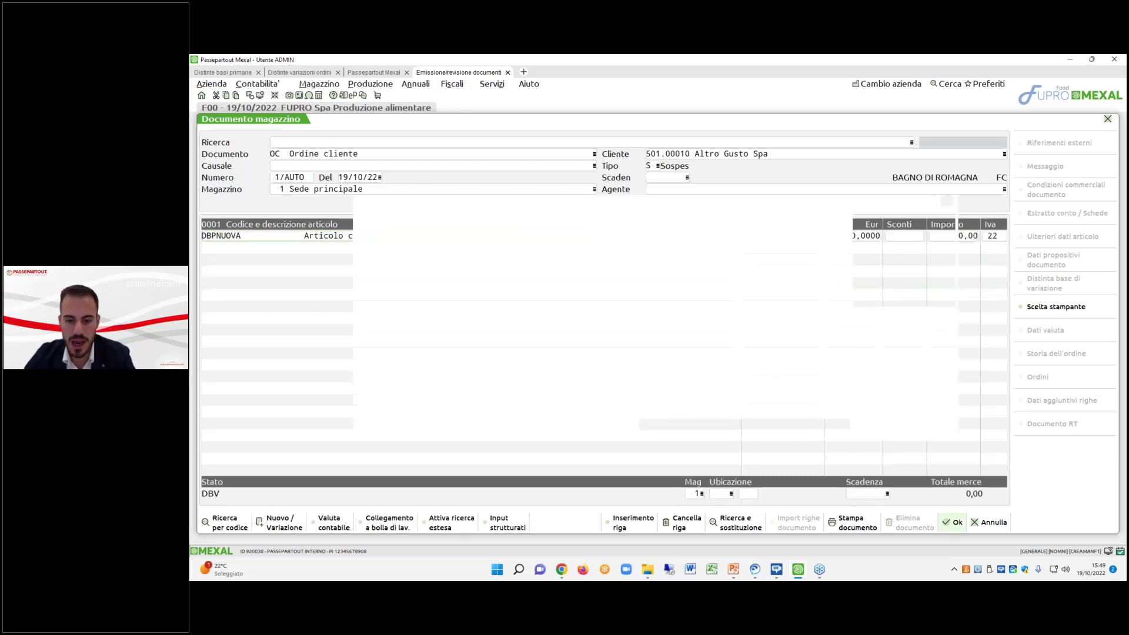
key(F10)
key(F10)
click(756, 365)
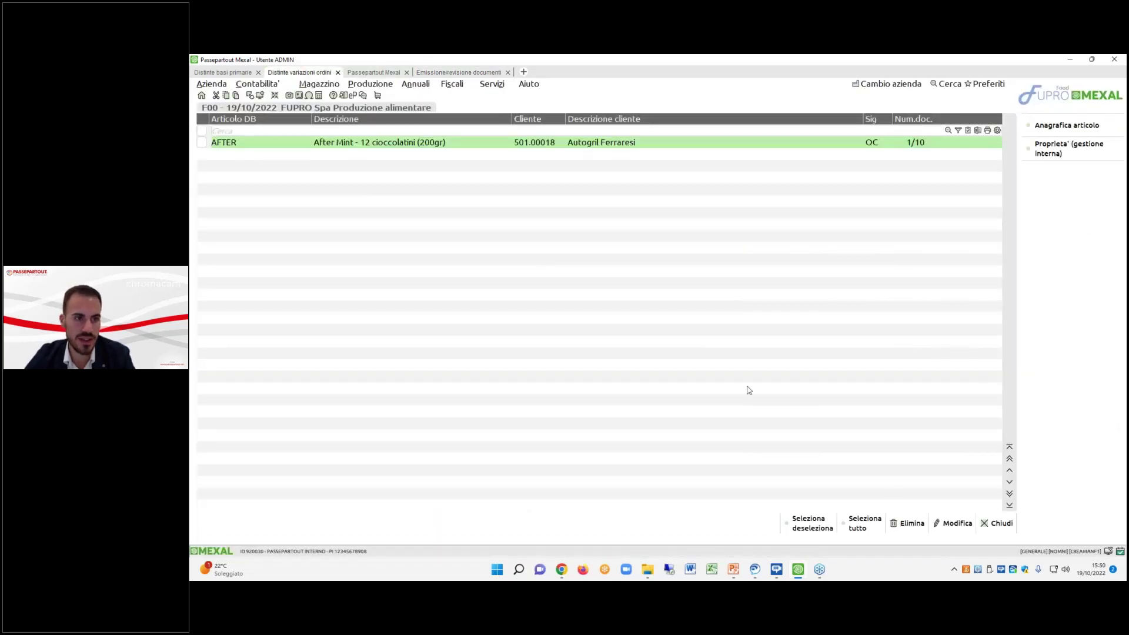
Close and reopen the order variations list to check the entry for DBPNUOVA.
click(997, 523)
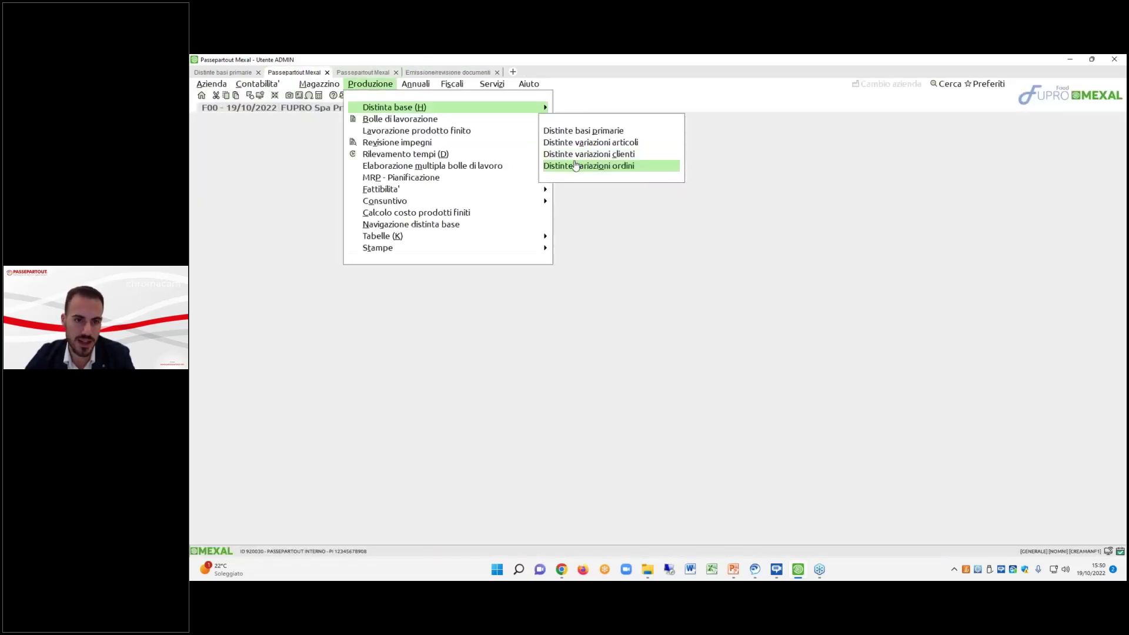
click(576, 167)
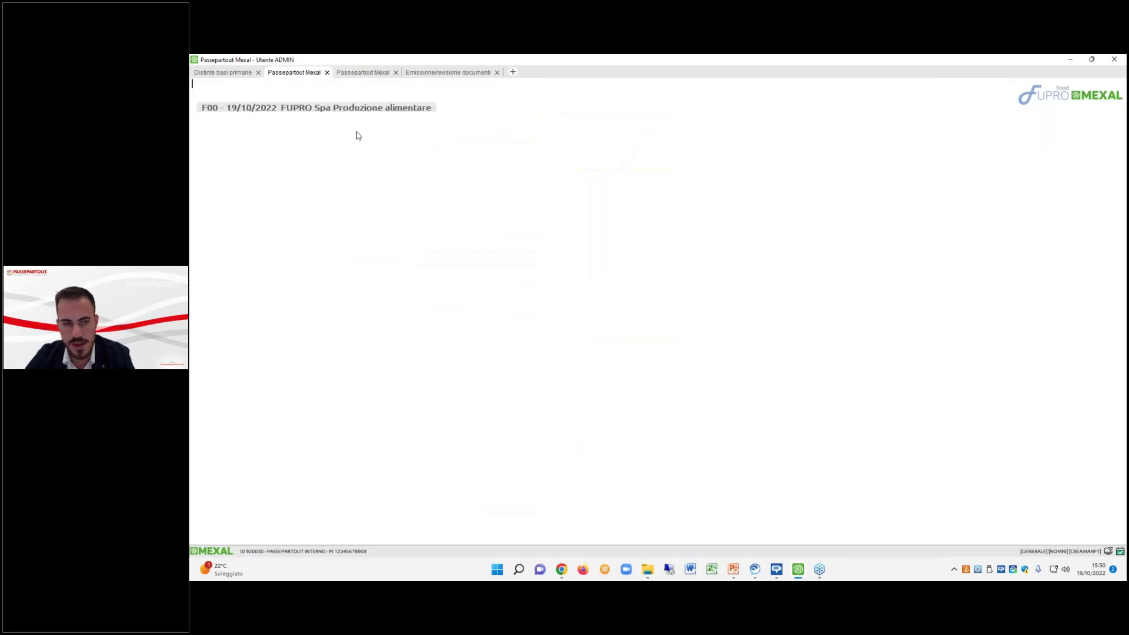
click(352, 156)
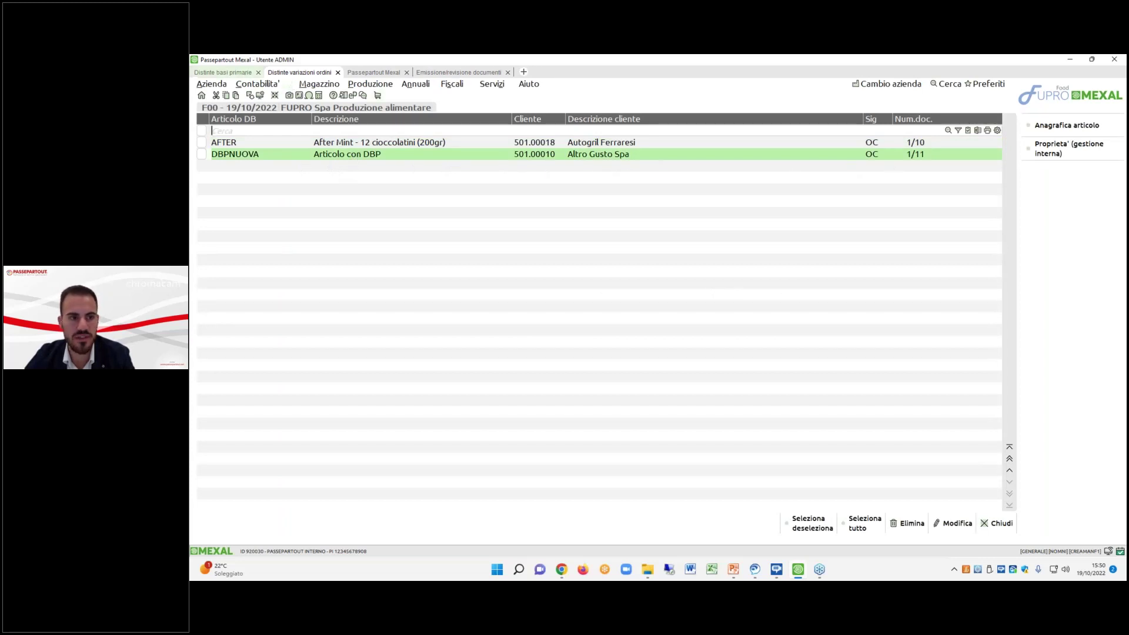
Open the work orders (Bolle di lavorazione) and delete the pending semi-finished loading document (CL), confirming the deletion.
click(462, 72)
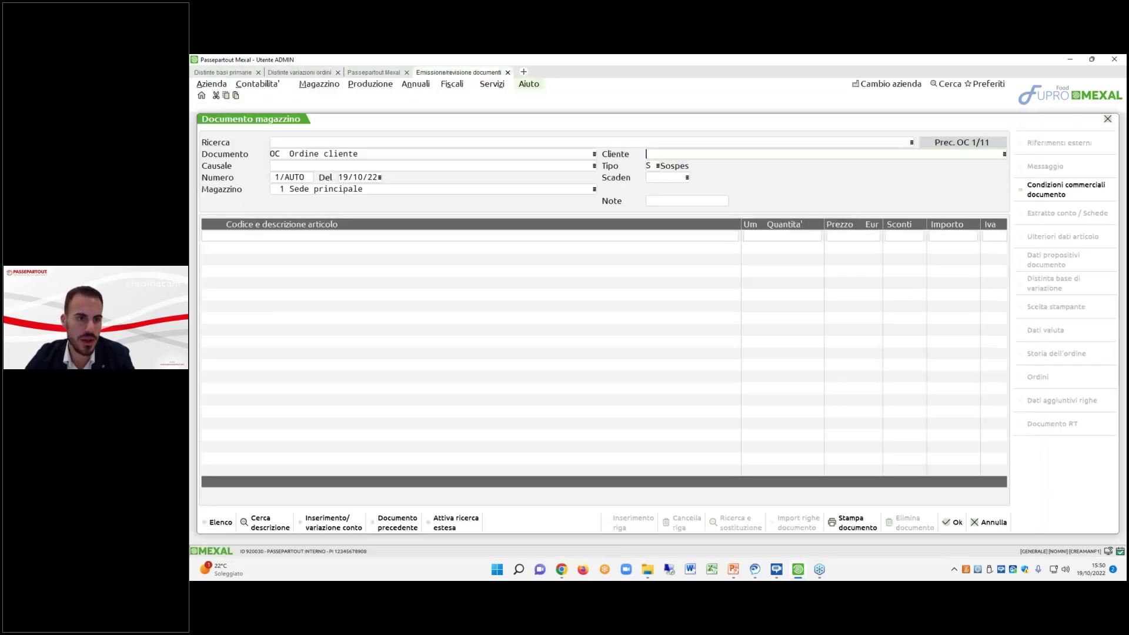
click(370, 84)
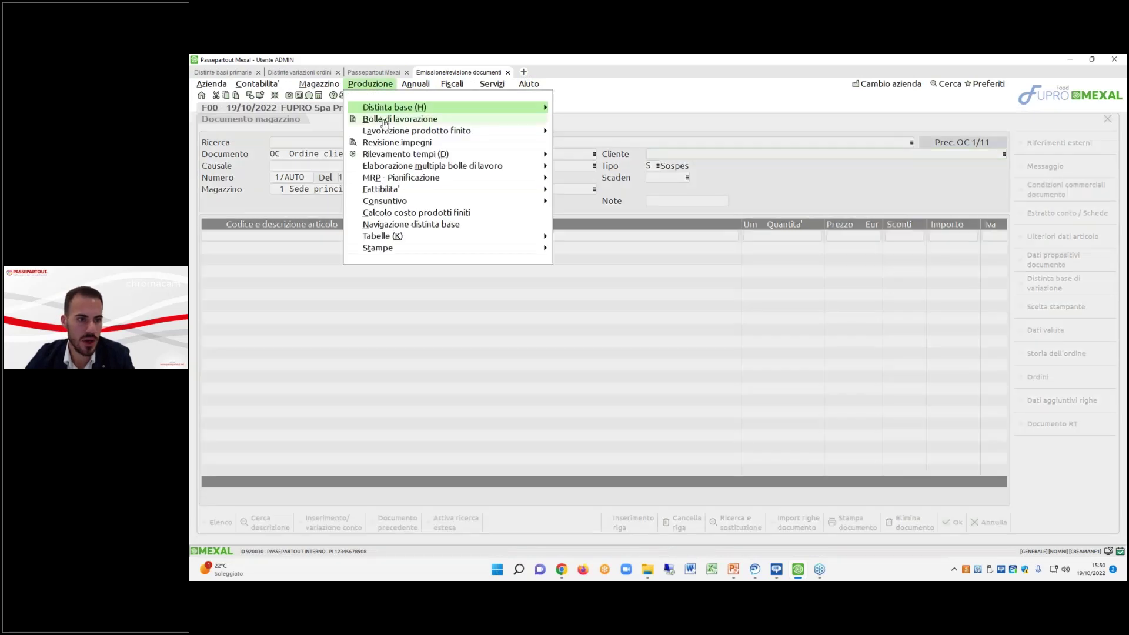
click(384, 120)
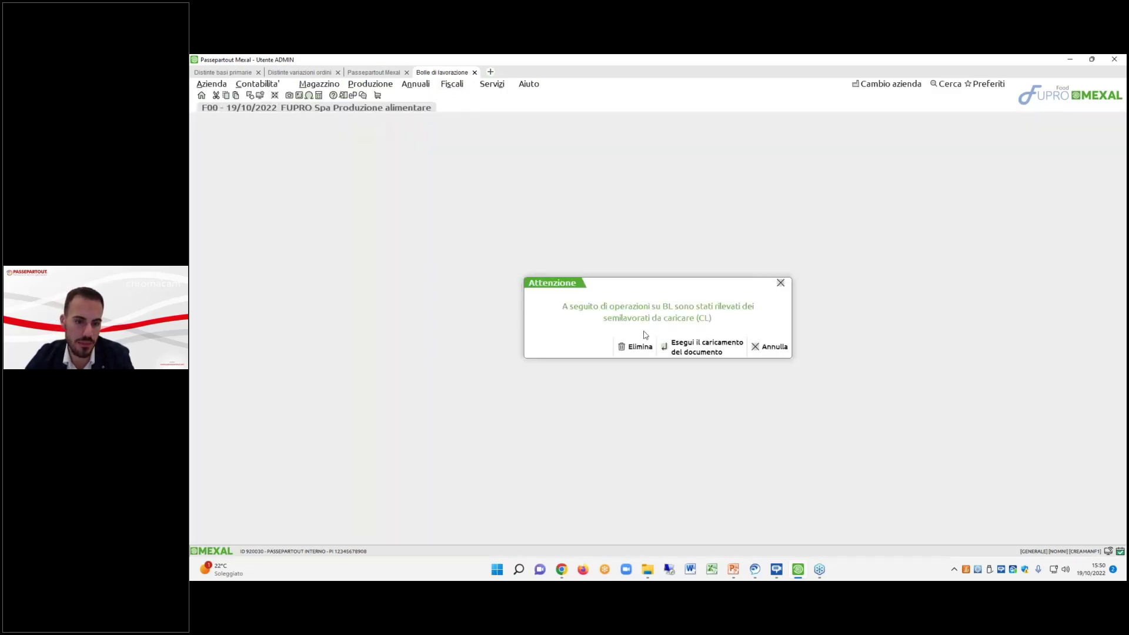
click(666, 348)
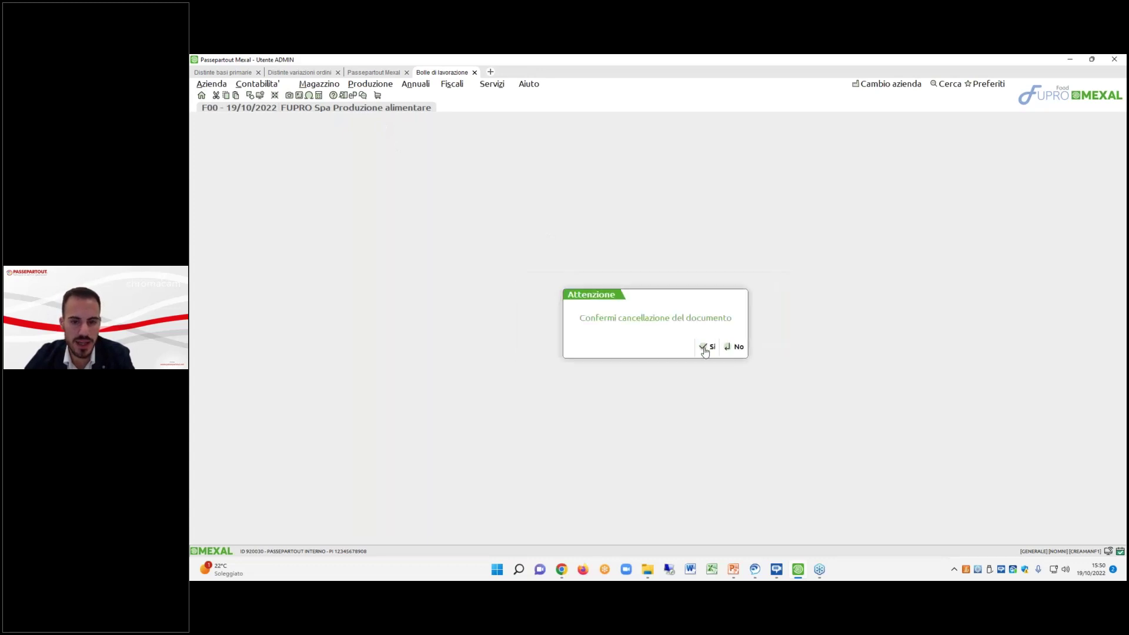
click(705, 348)
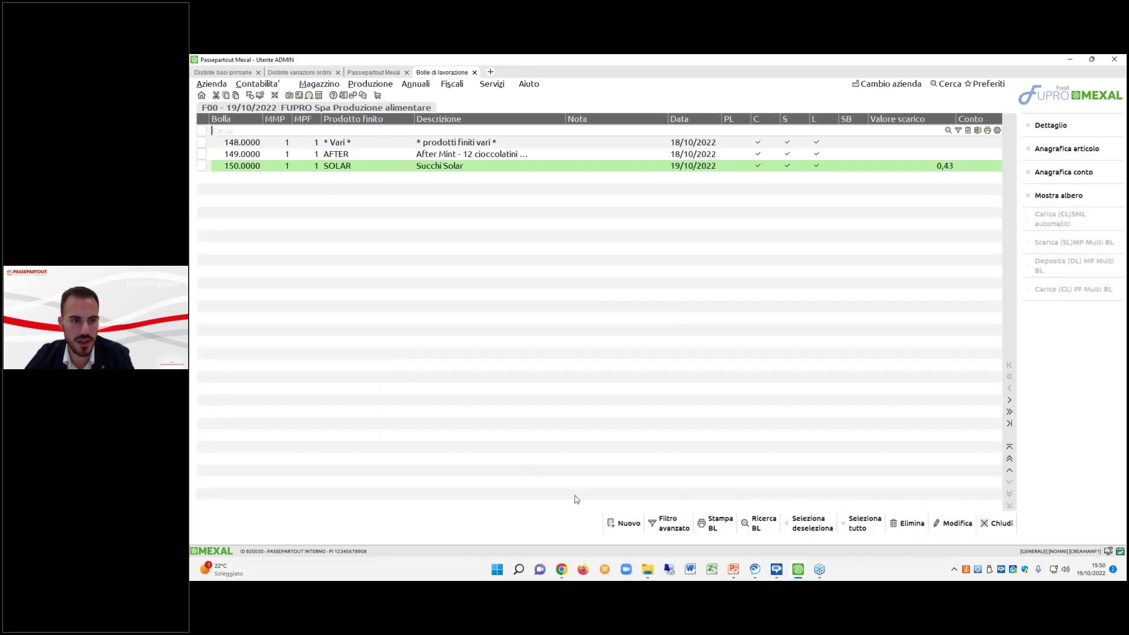
Start a new work order and link all suspended customer order rows for DBPNUOVA to it.
click(624, 523)
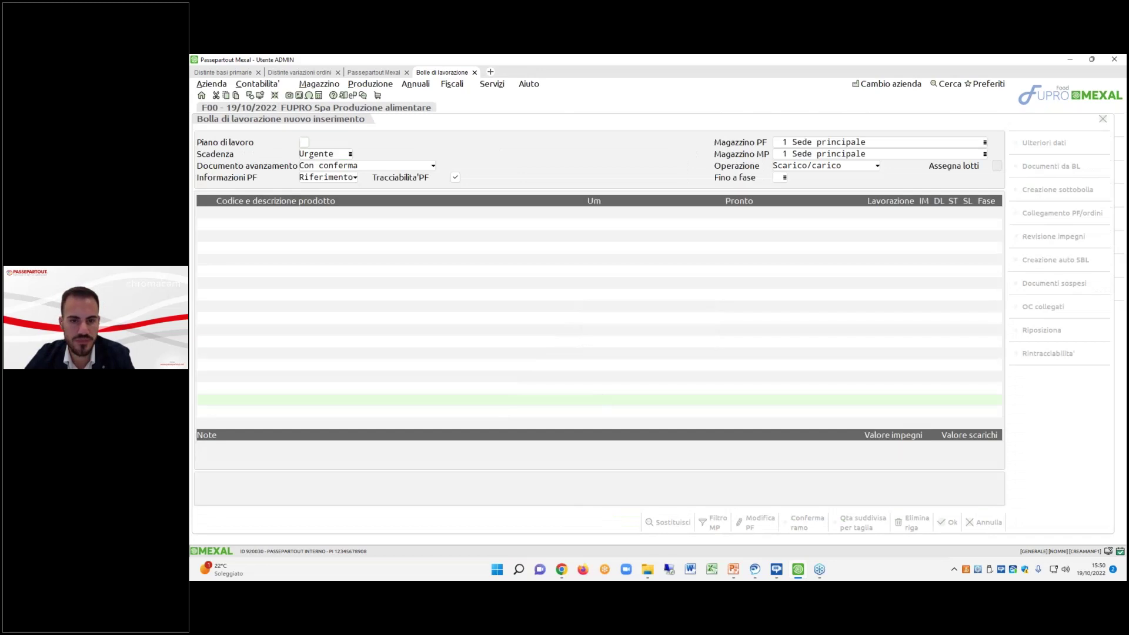
click(1041, 286)
click(553, 393)
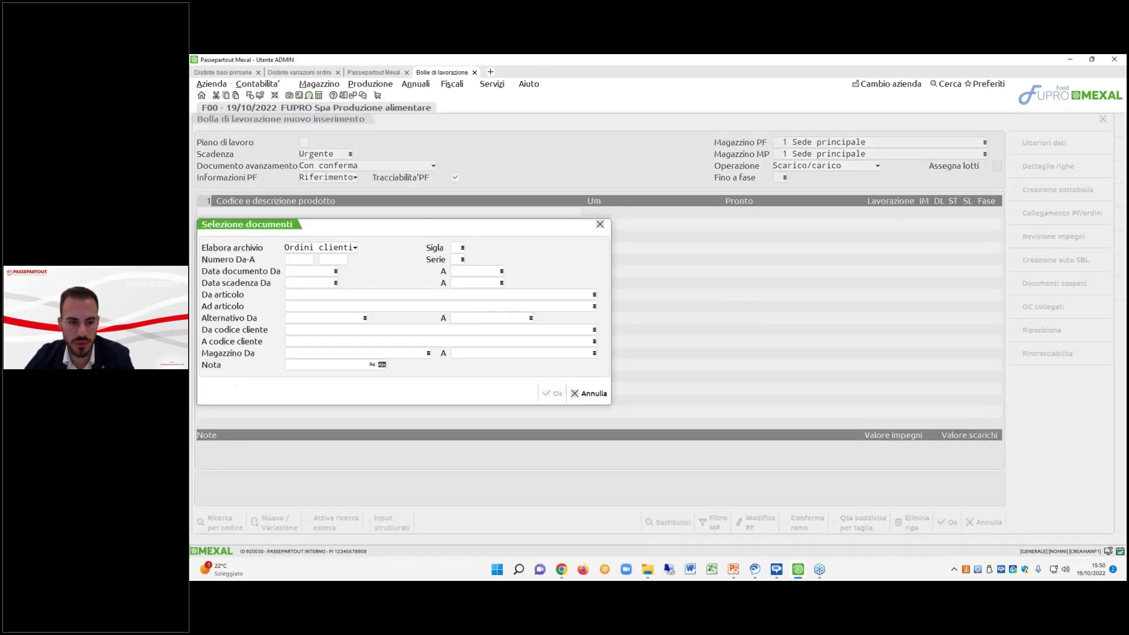
double_click(461, 369)
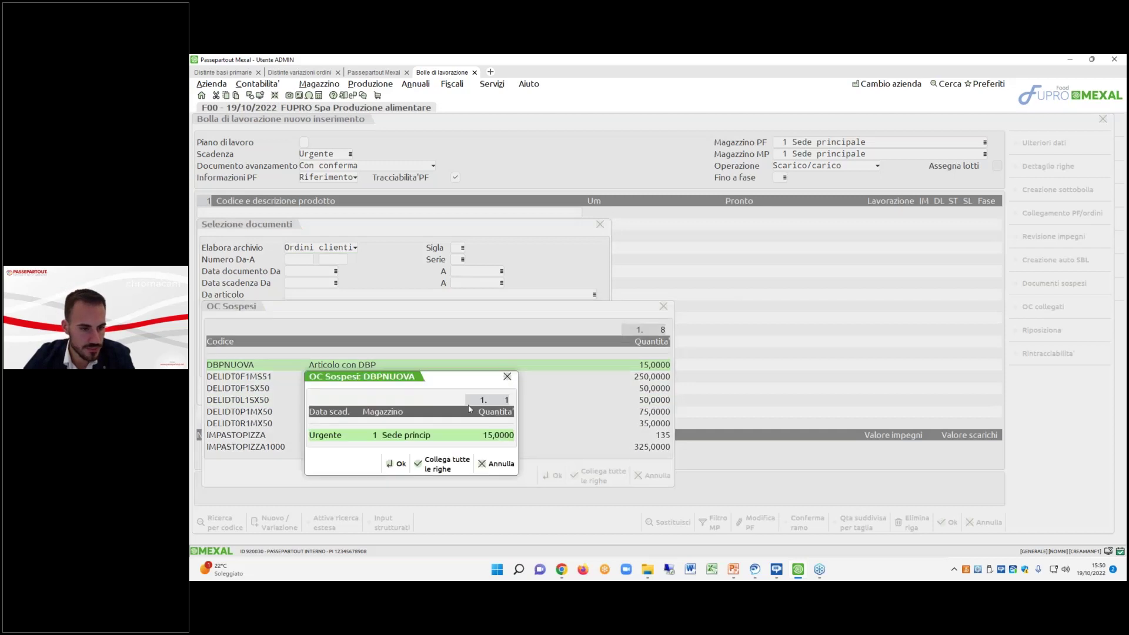
click(460, 468)
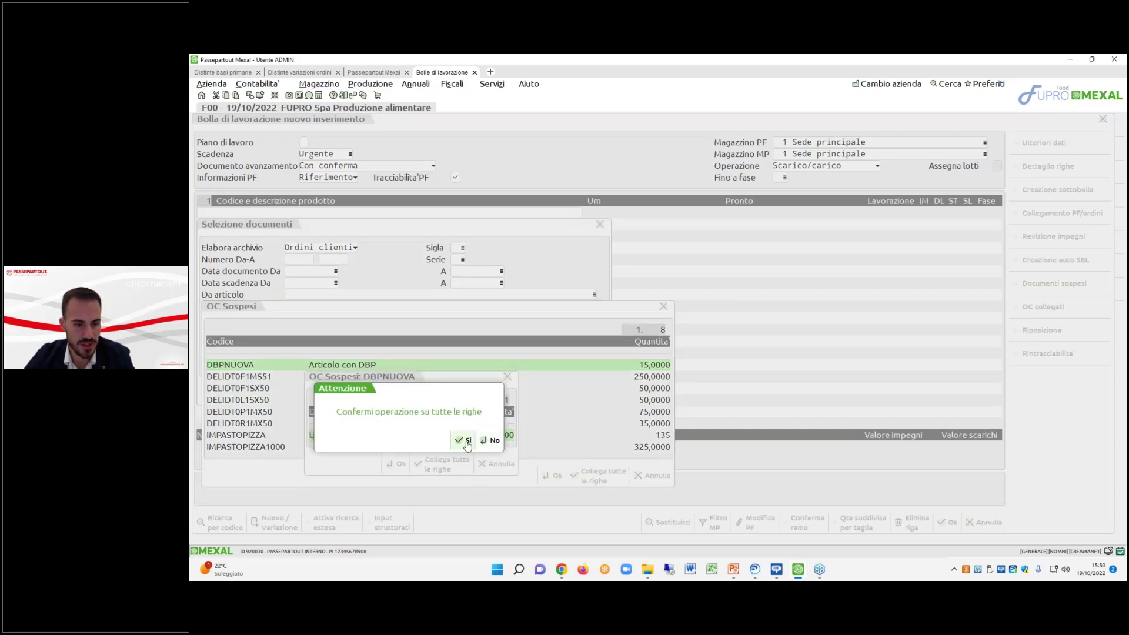
click(463, 440)
click(651, 465)
click(593, 394)
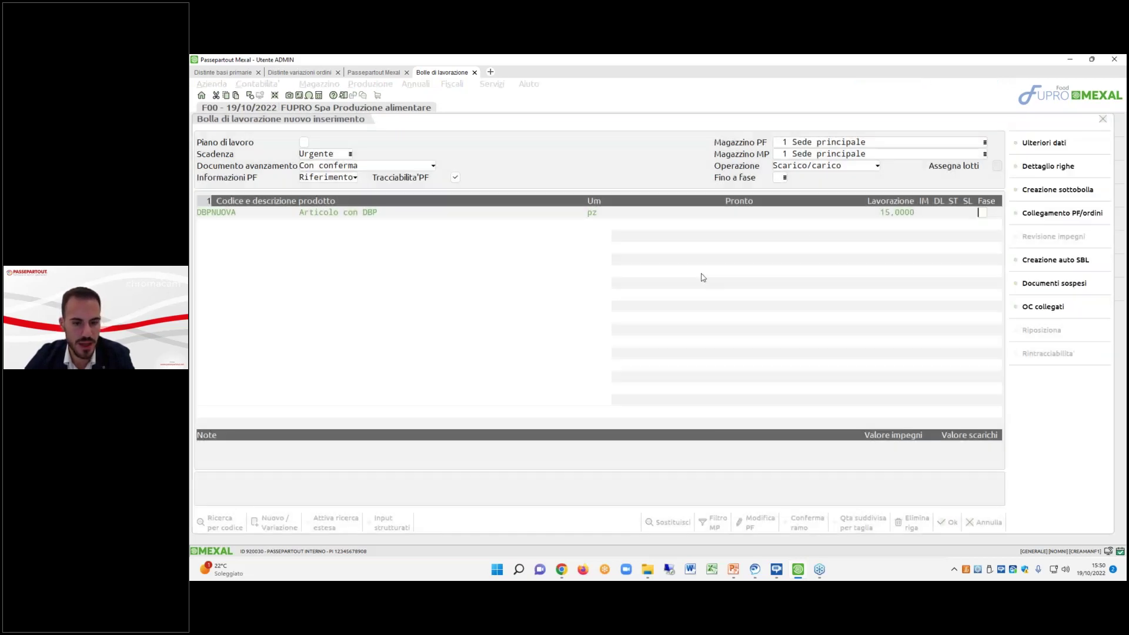
Check and confirm the DBPNUOVA row's customer order detail, generating its material commitments in the work order.
double_click(817, 212)
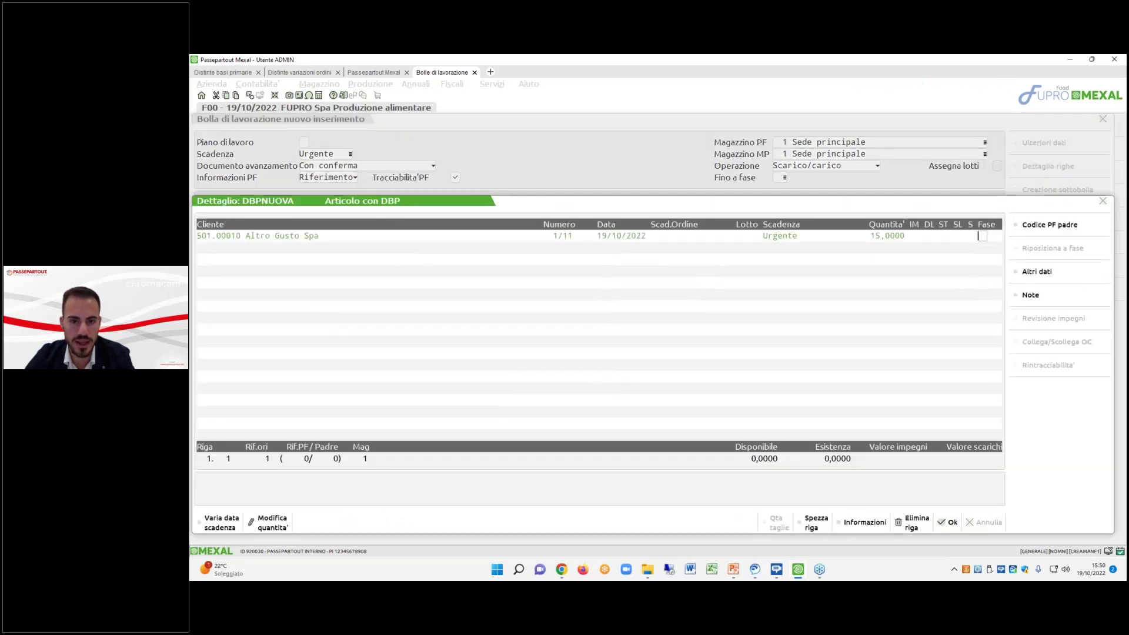
click(947, 522)
key(Up)
key(Return)
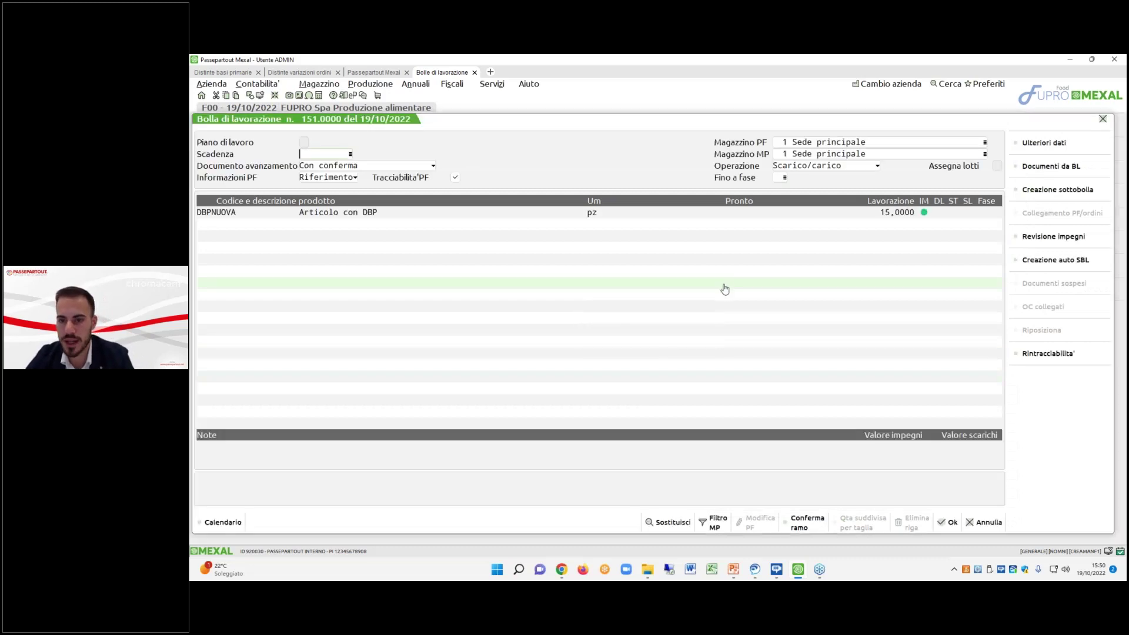
Open the commitments review (Revisione impegni) for the work order's DBPNUOVA row.
click(760, 251)
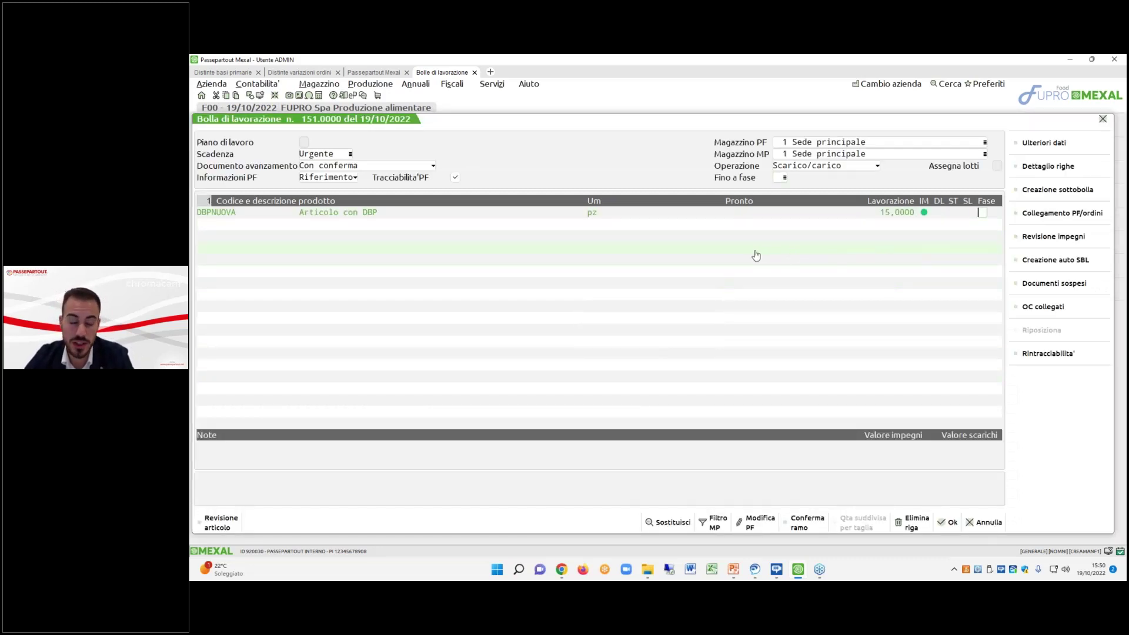
click(917, 225)
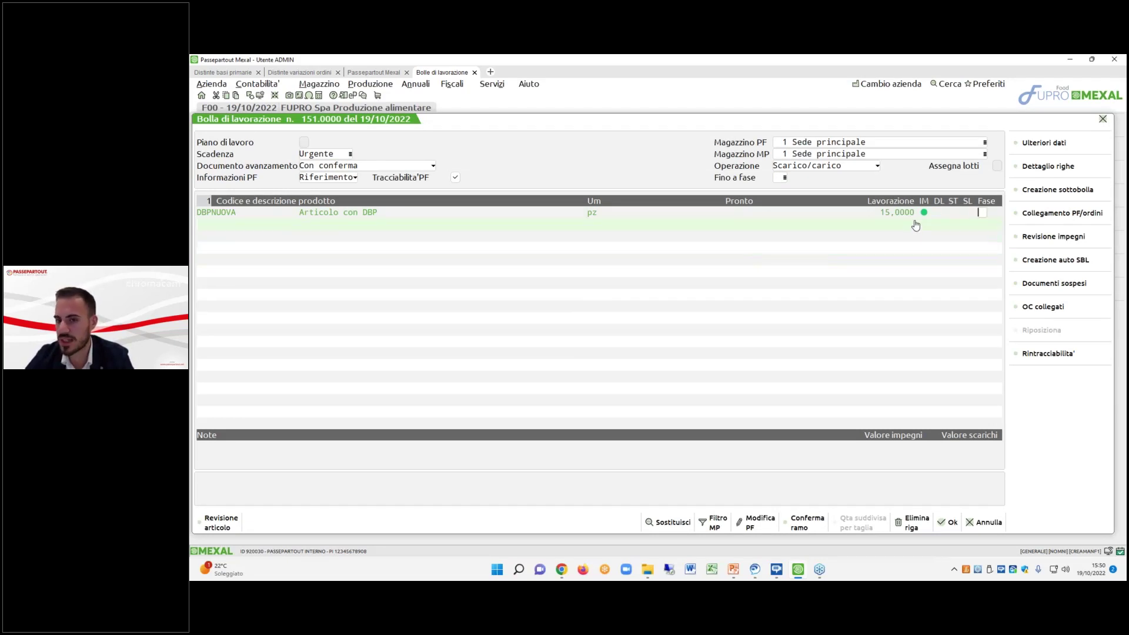
click(917, 215)
click(913, 228)
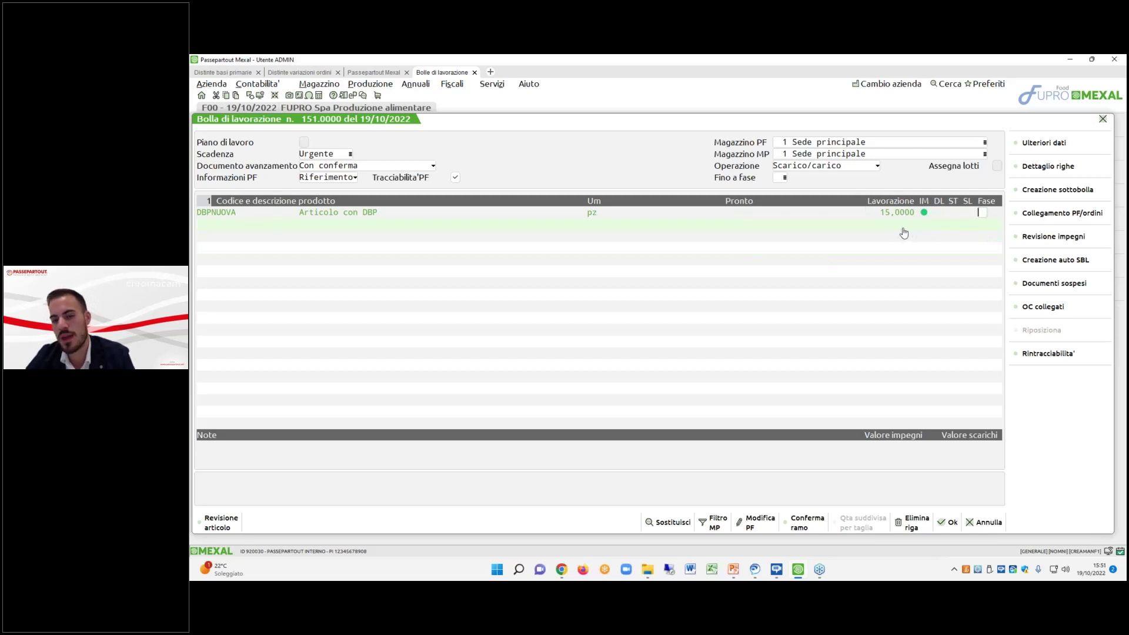
click(885, 251)
click(851, 272)
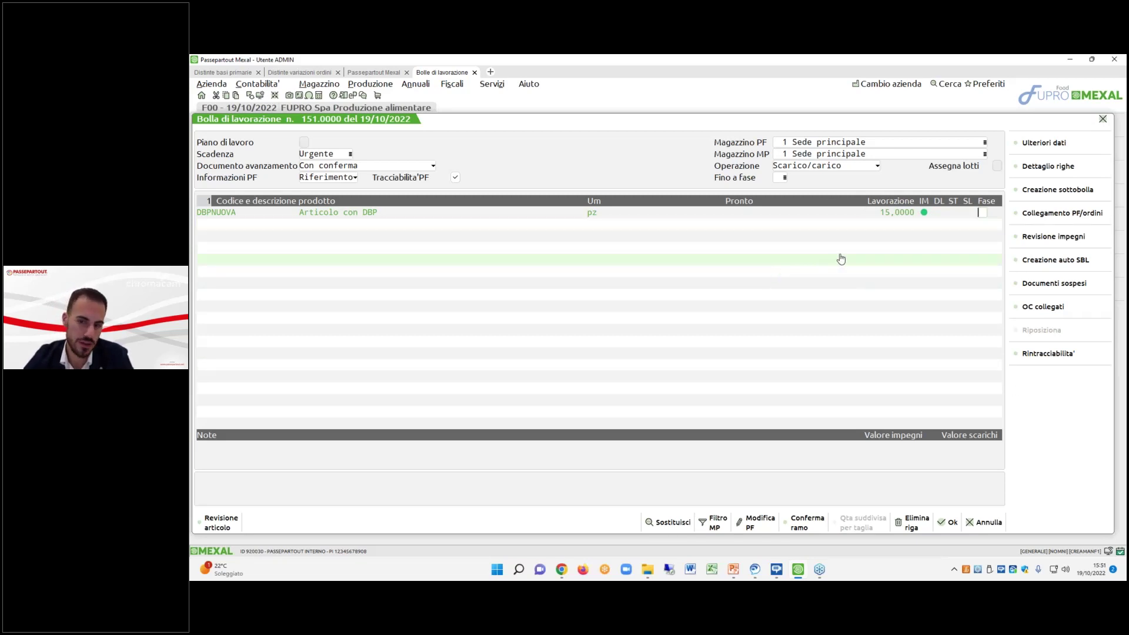
click(1029, 246)
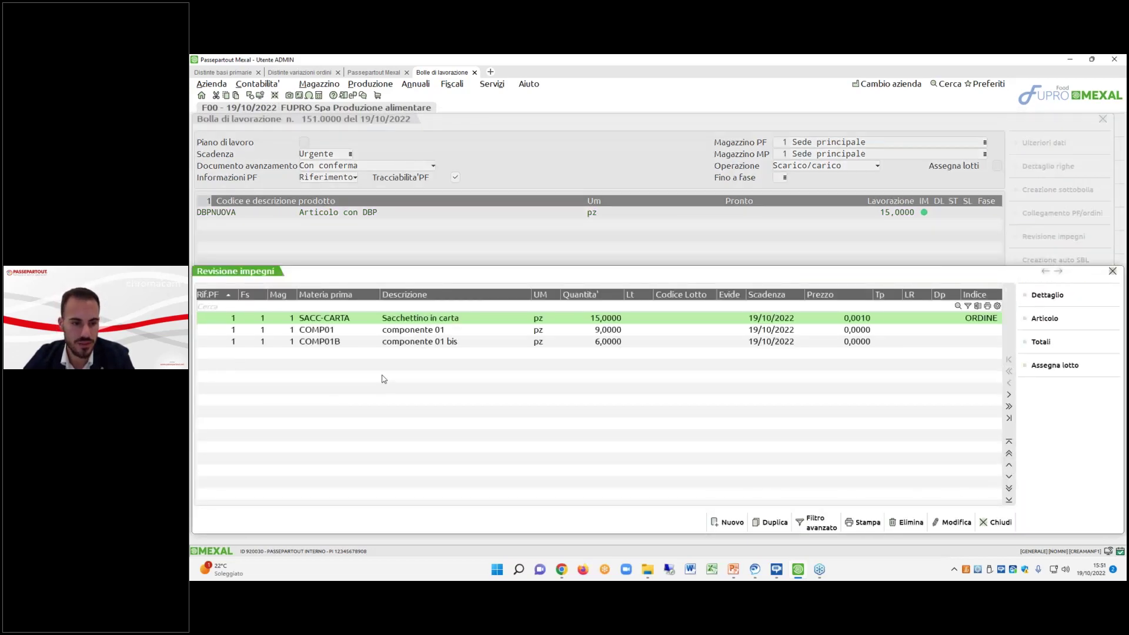
Examine the commitment rows for SACC-CARTA, COMP01 and COMP01B, including their quantities, index and remaining columns, and close the review.
key(Down)
key(Down)
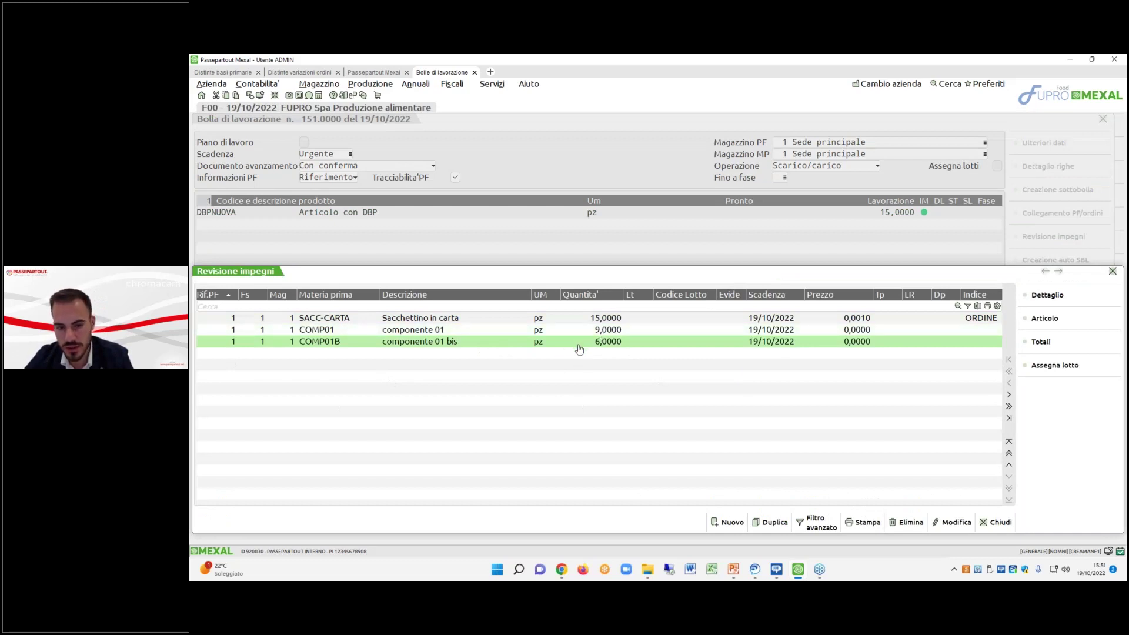
key(Up)
key(Up)
key(Down)
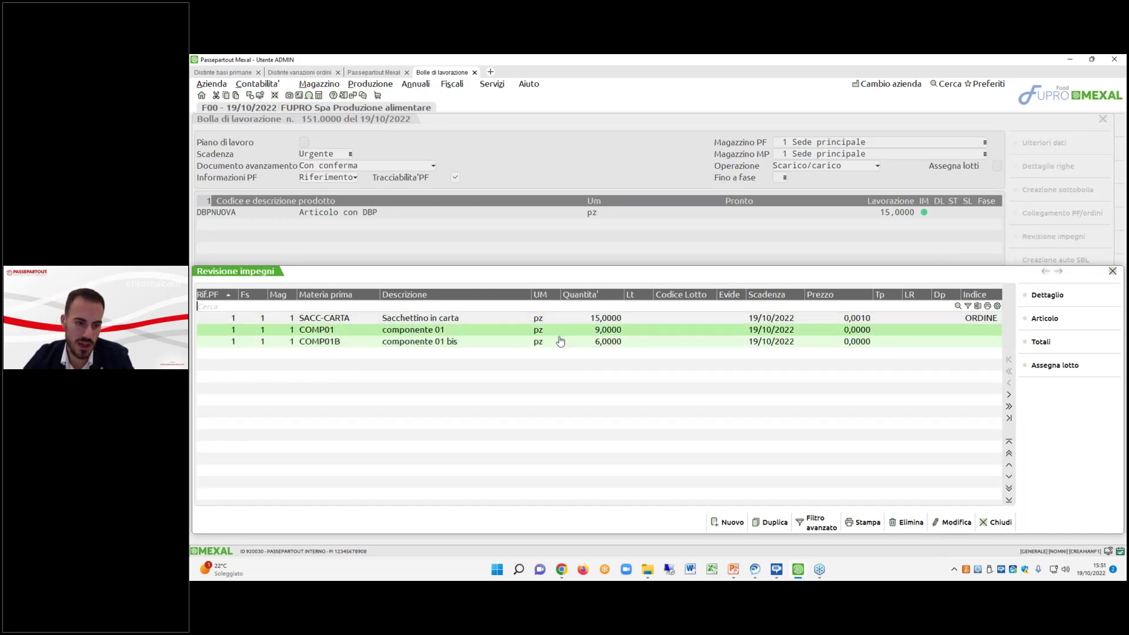
click(521, 319)
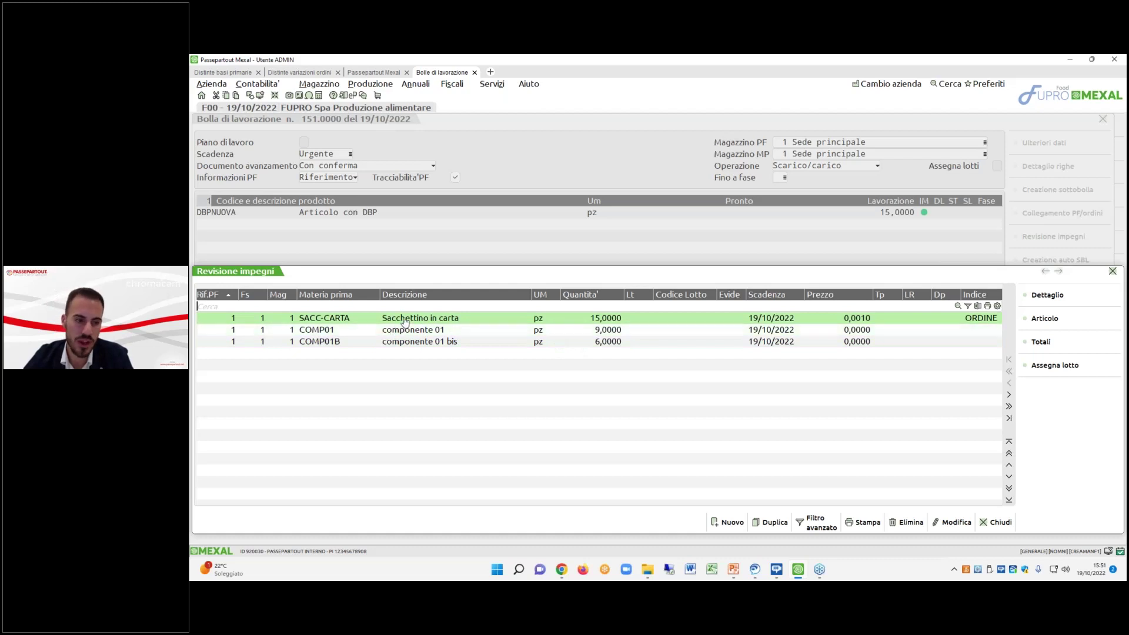
click(1003, 419)
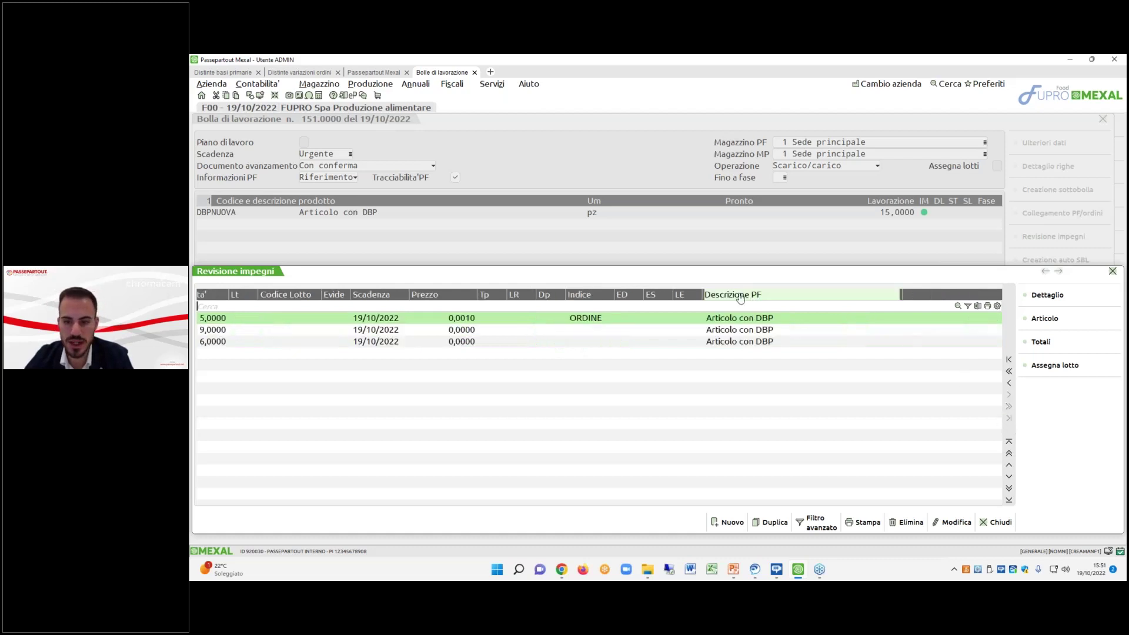
click(1008, 360)
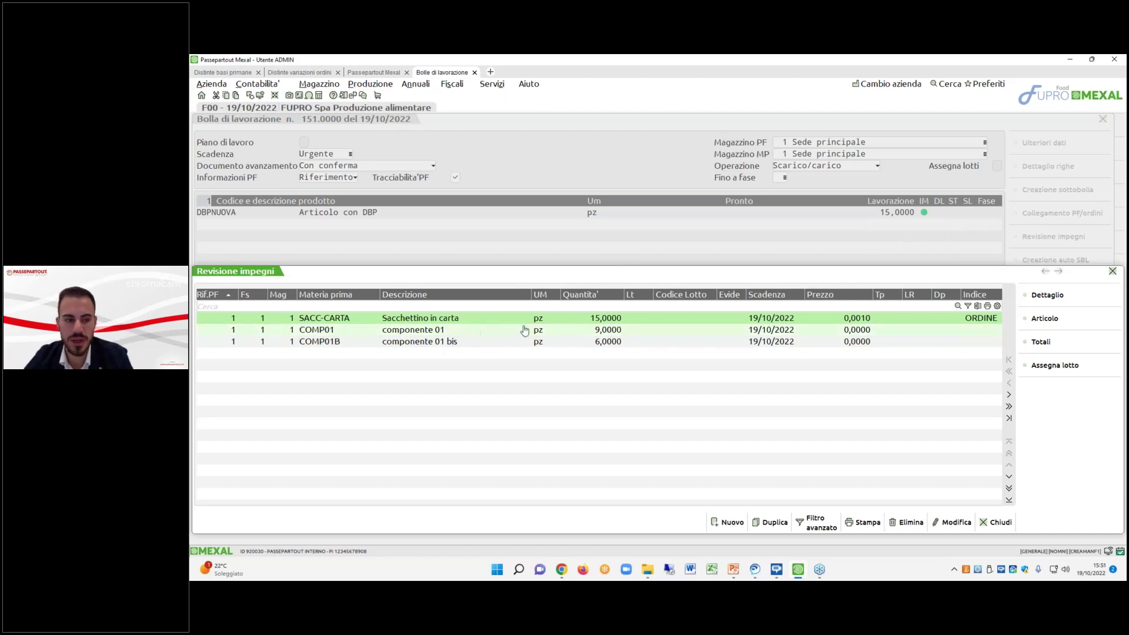
click(993, 524)
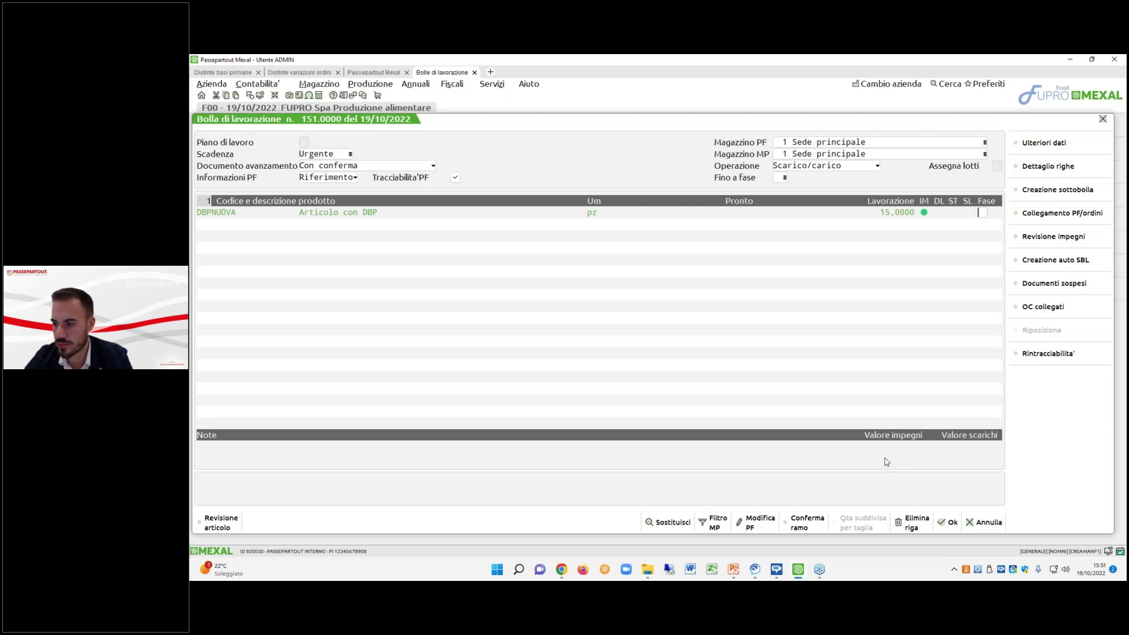
Save the DBPNUOVA work order and dismiss the missing print format notice.
click(889, 317)
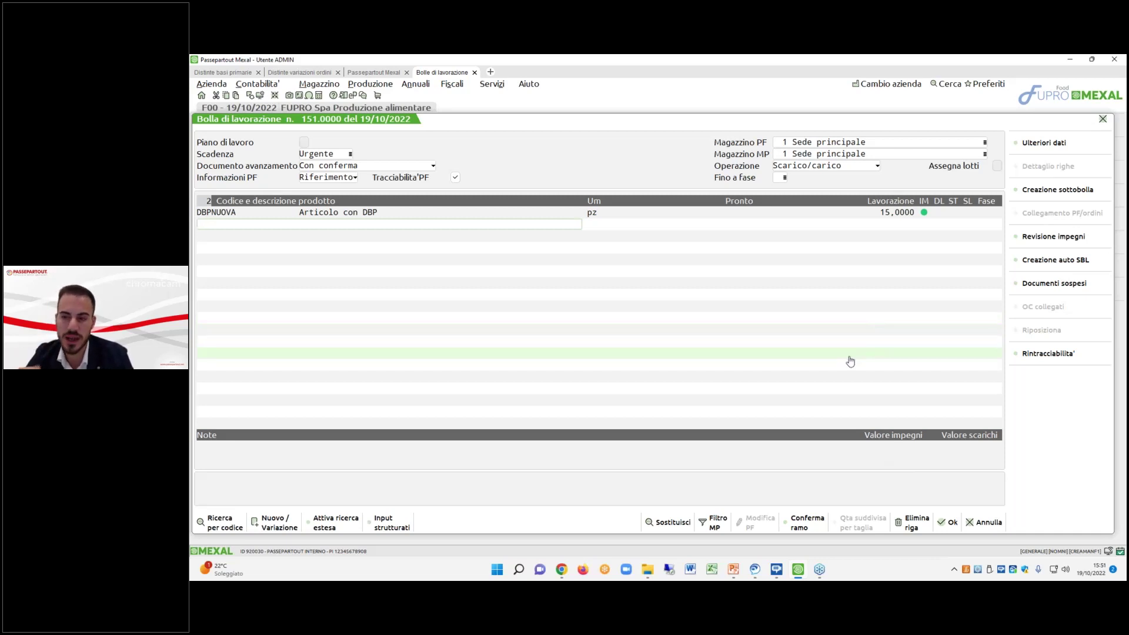
click(948, 522)
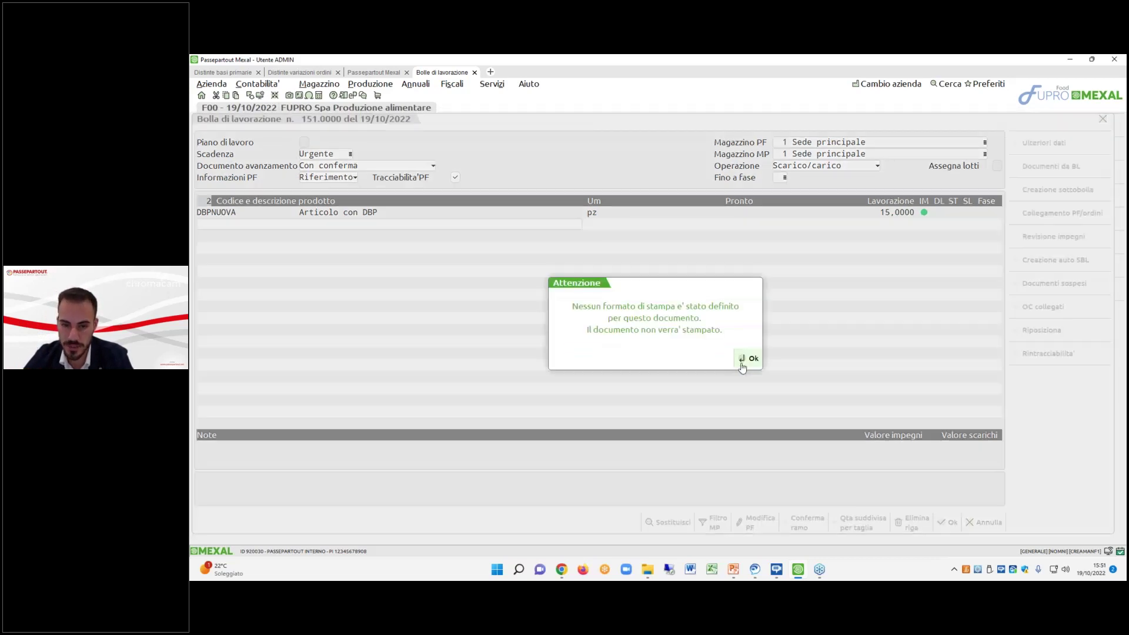
click(744, 359)
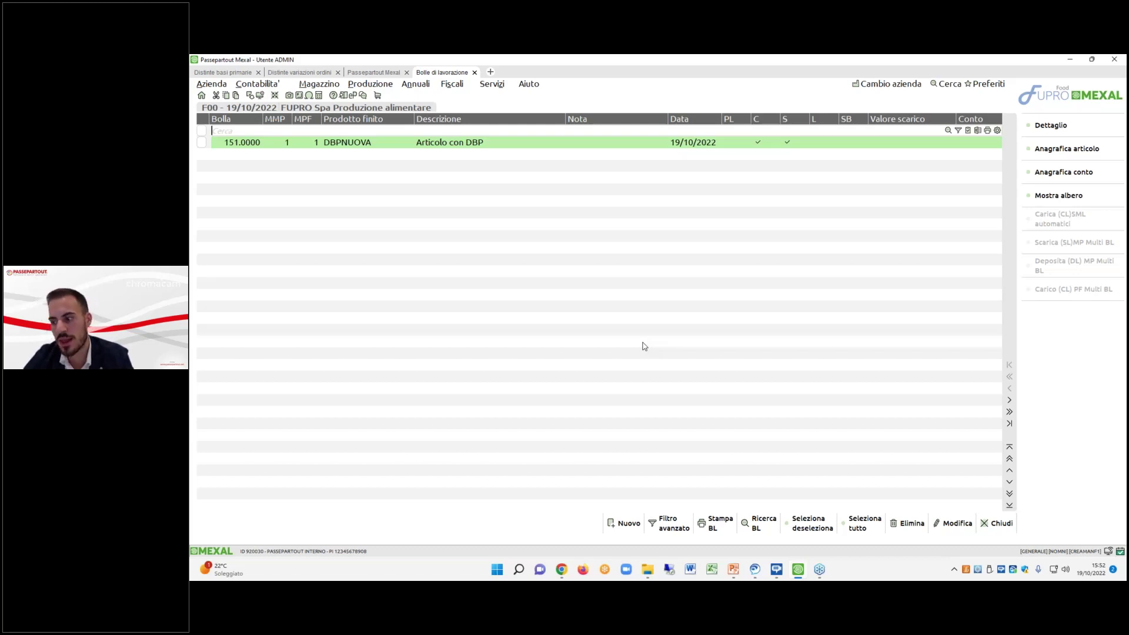
double_click(505, 145)
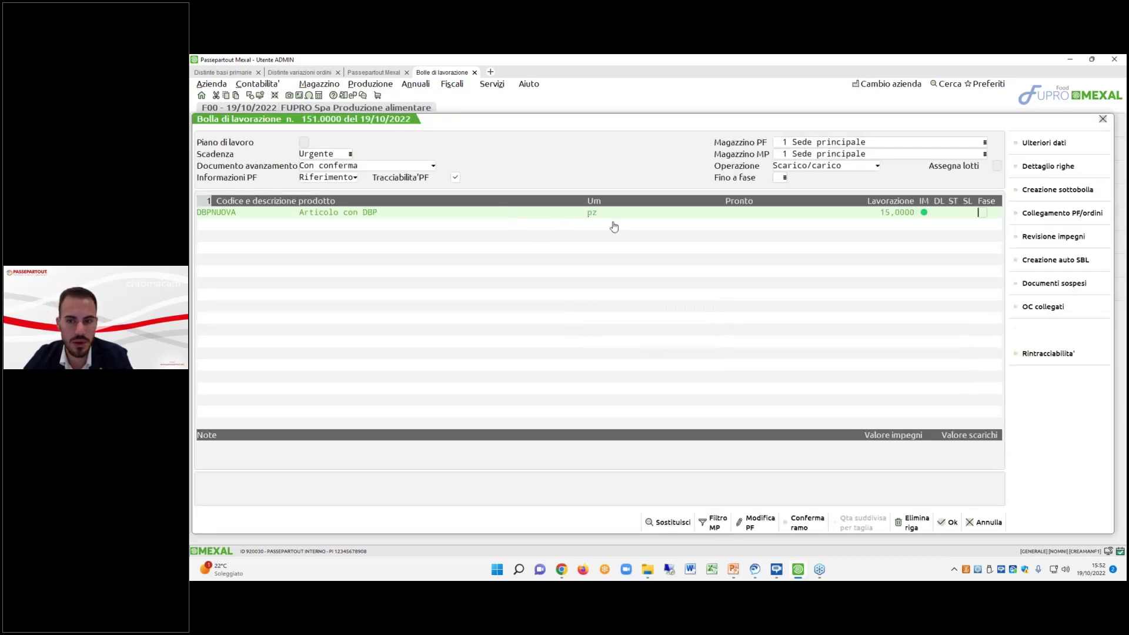
text(AFTER)
key(Return)
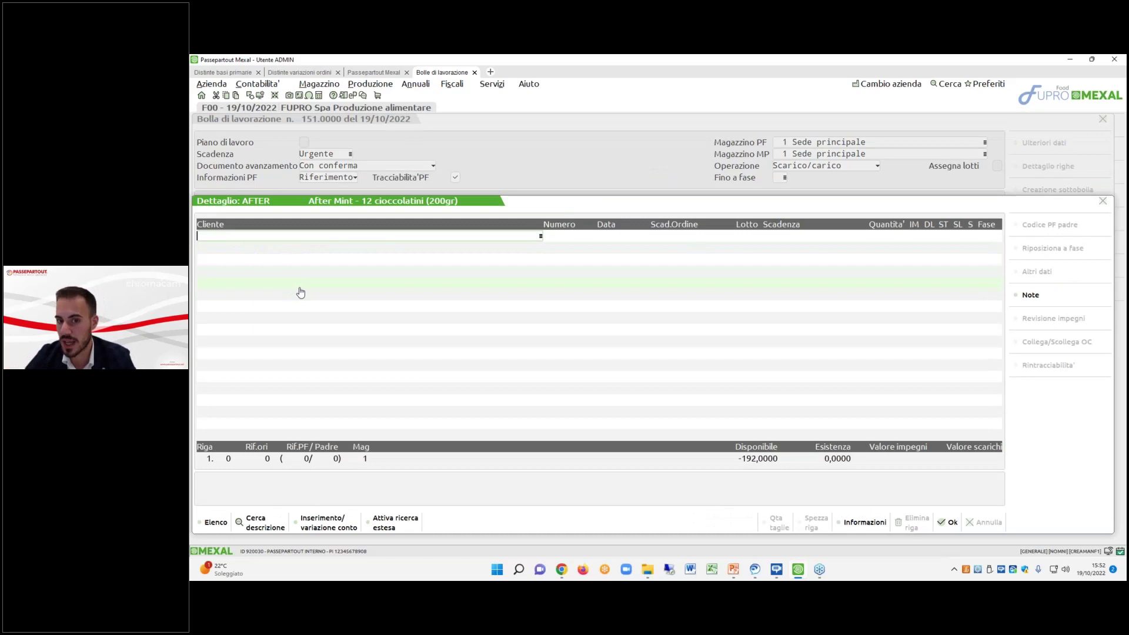
click(952, 523)
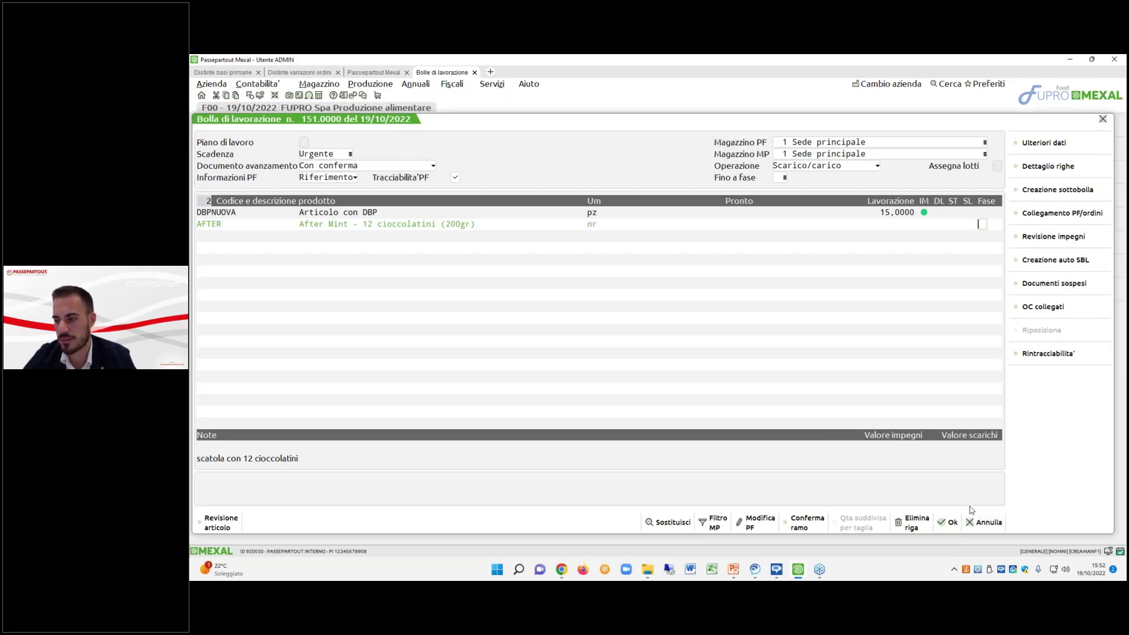
click(979, 522)
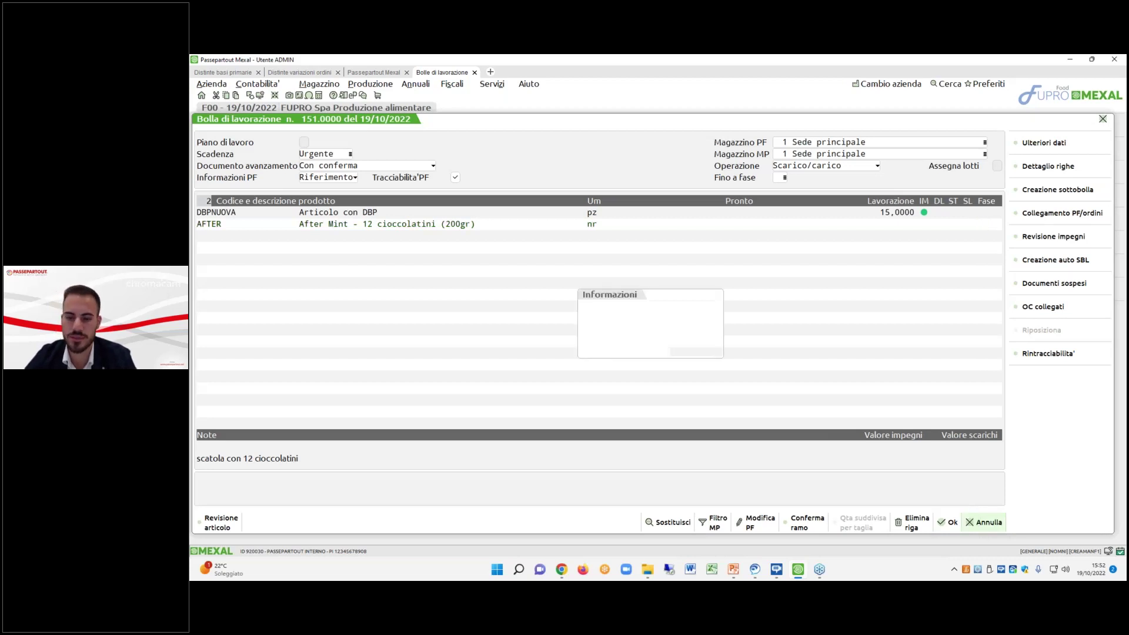
click(677, 349)
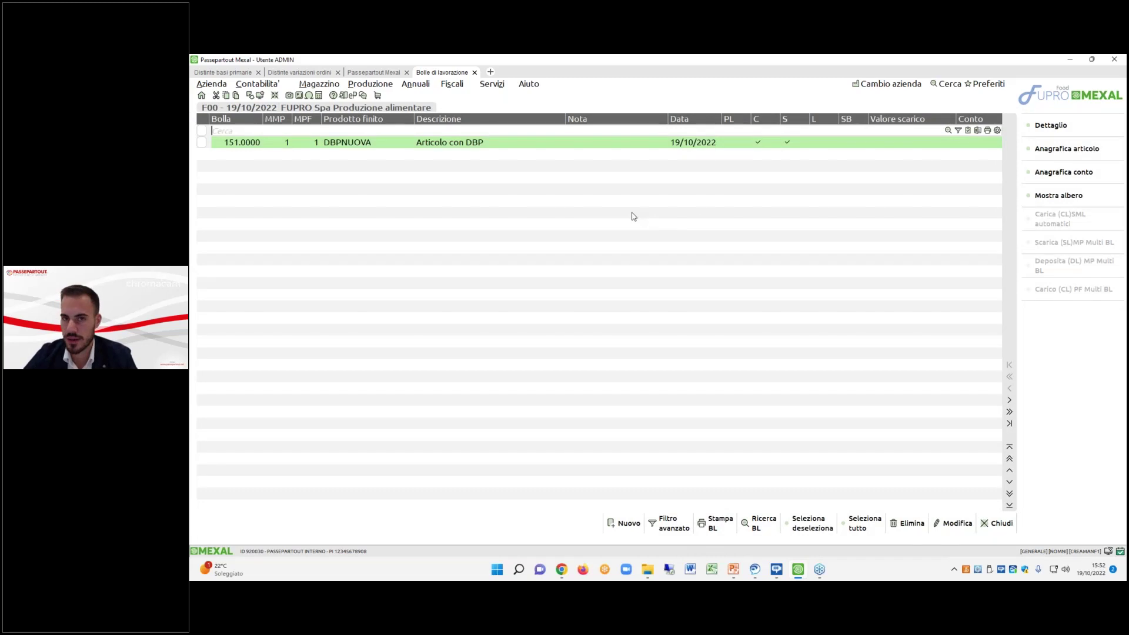
Close the work order list and replace the order variation bills with the article variation bills (Distinte variazioni articoli).
click(997, 523)
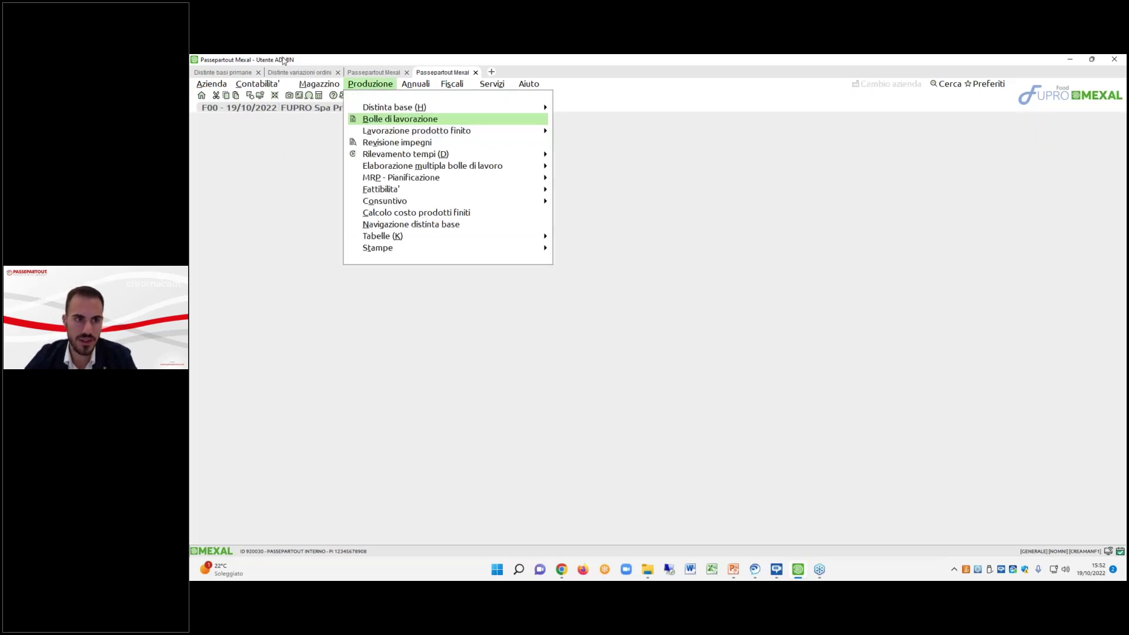
click(298, 73)
click(372, 73)
click(299, 73)
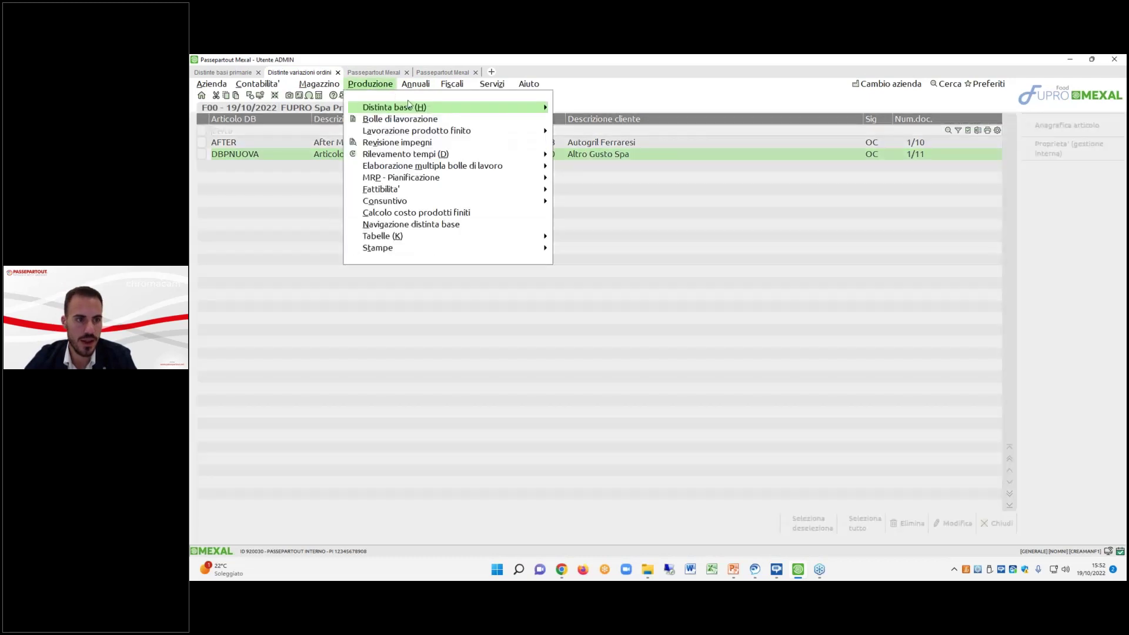
click(419, 112)
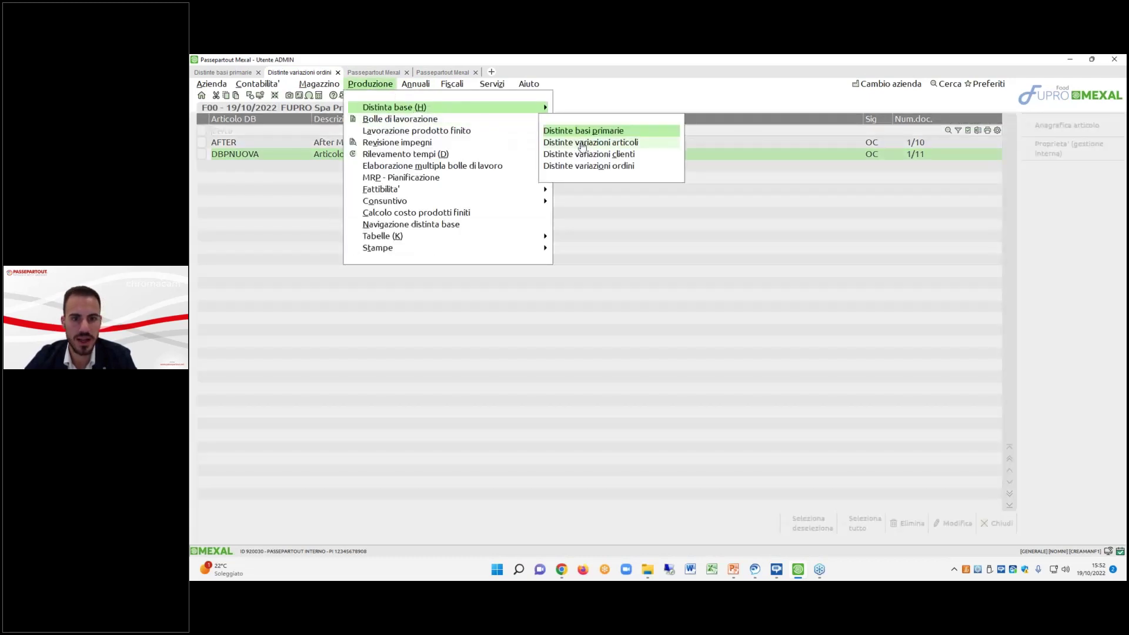
click(582, 165)
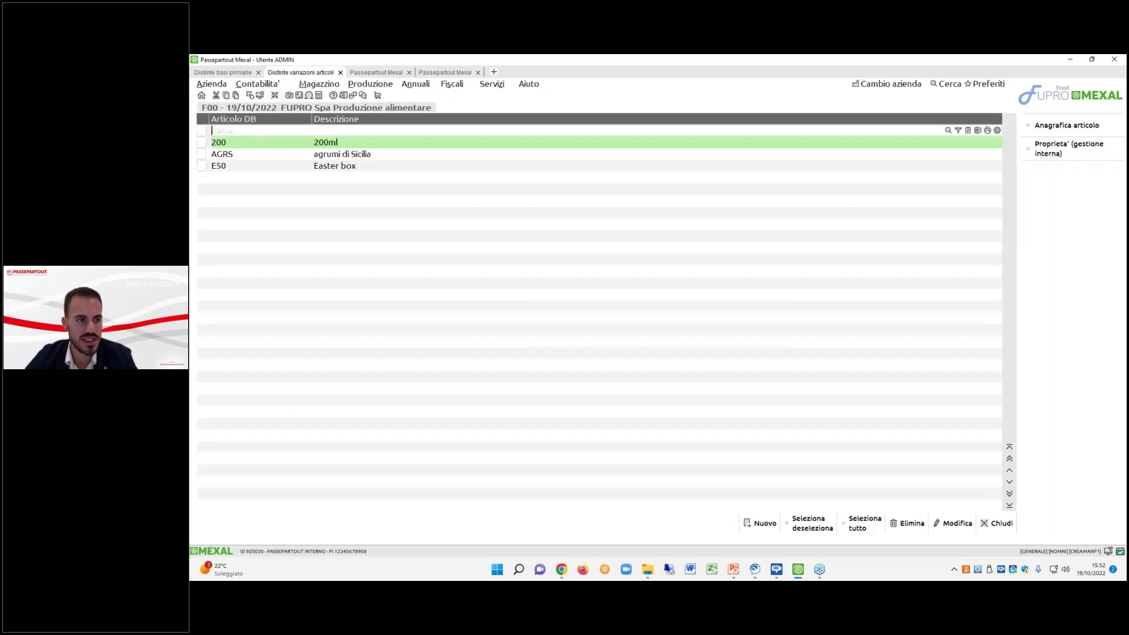
Open the E50 Easter box variation bill, examine its FIOCCO and BIGLIETT component rows, and close it.
click(256, 167)
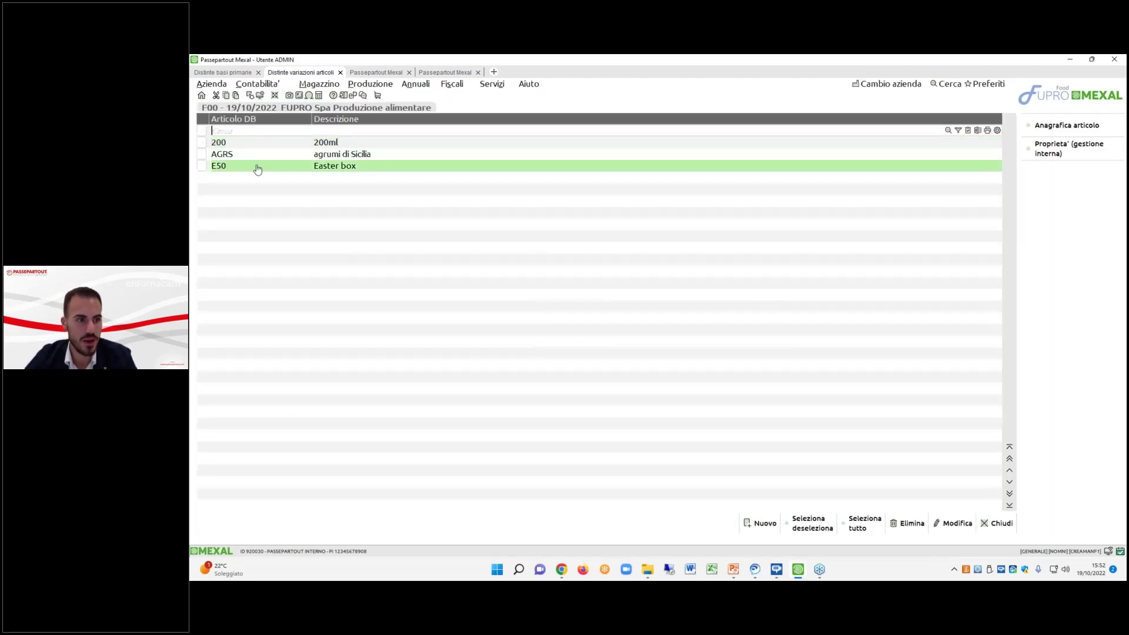
double_click(256, 167)
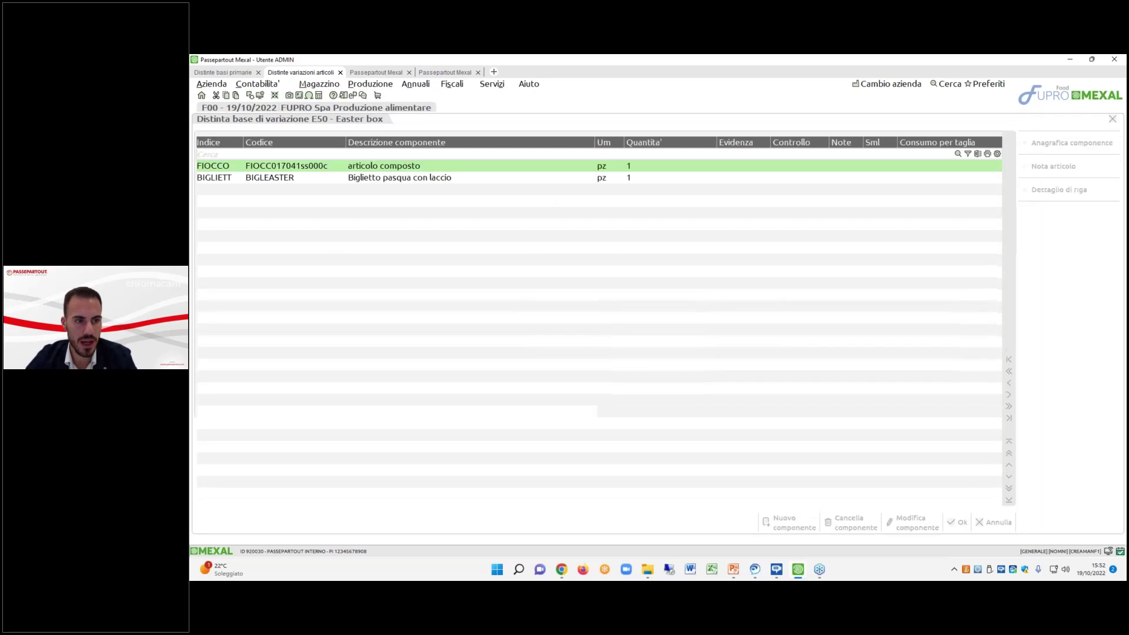
key(Down)
key(Up)
key(Up)
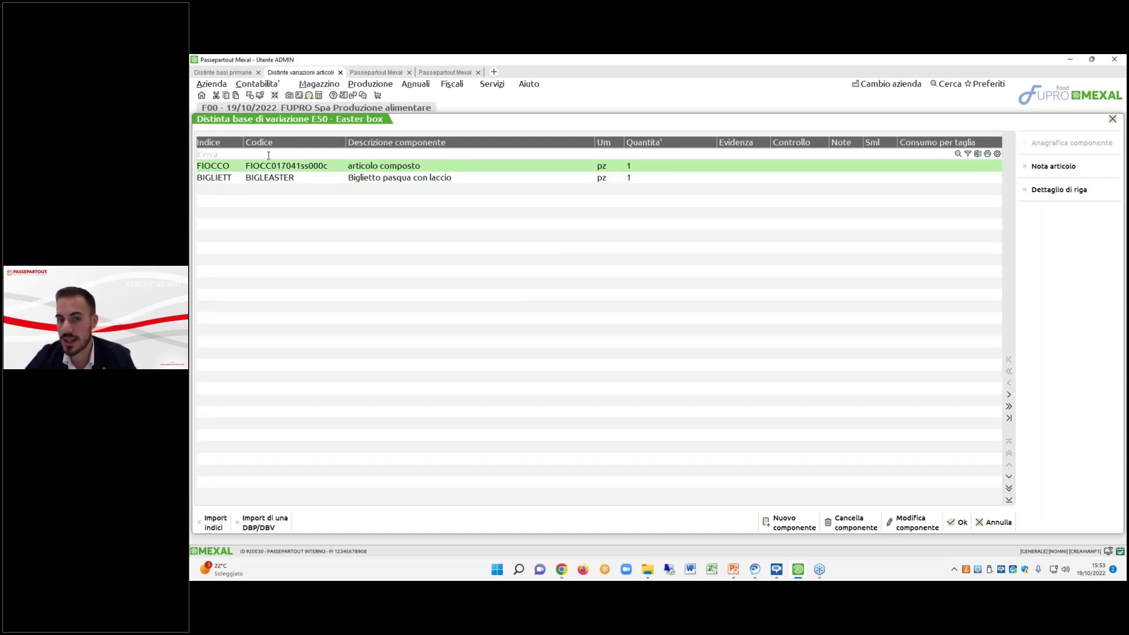
key(Down)
key(Up)
key(Down)
key(Up)
key(Down)
key(Up)
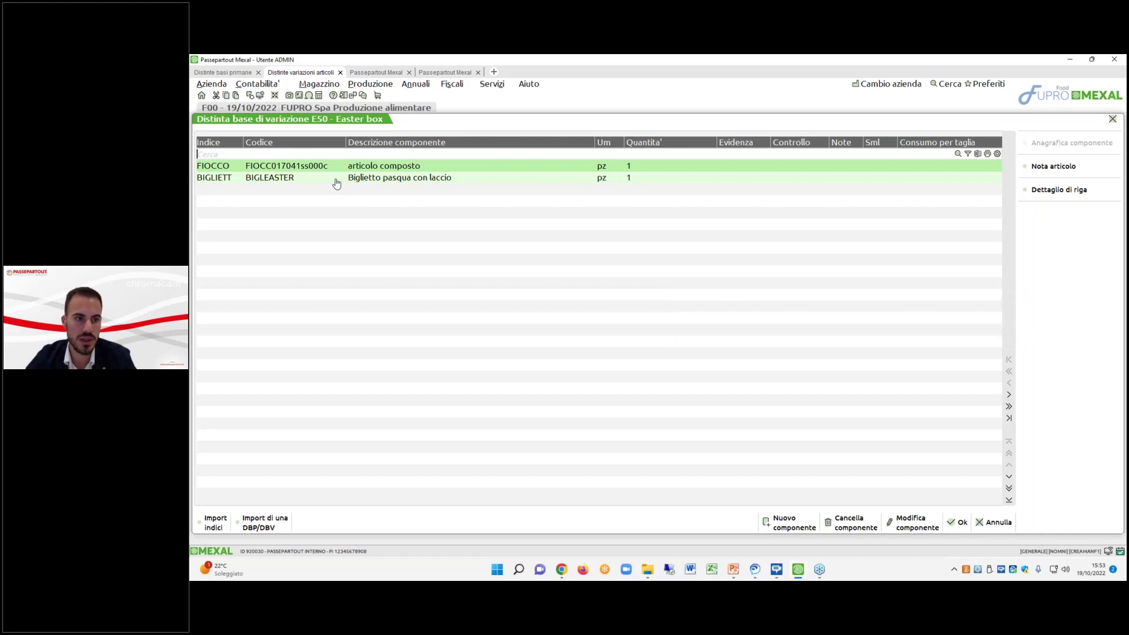
click(288, 176)
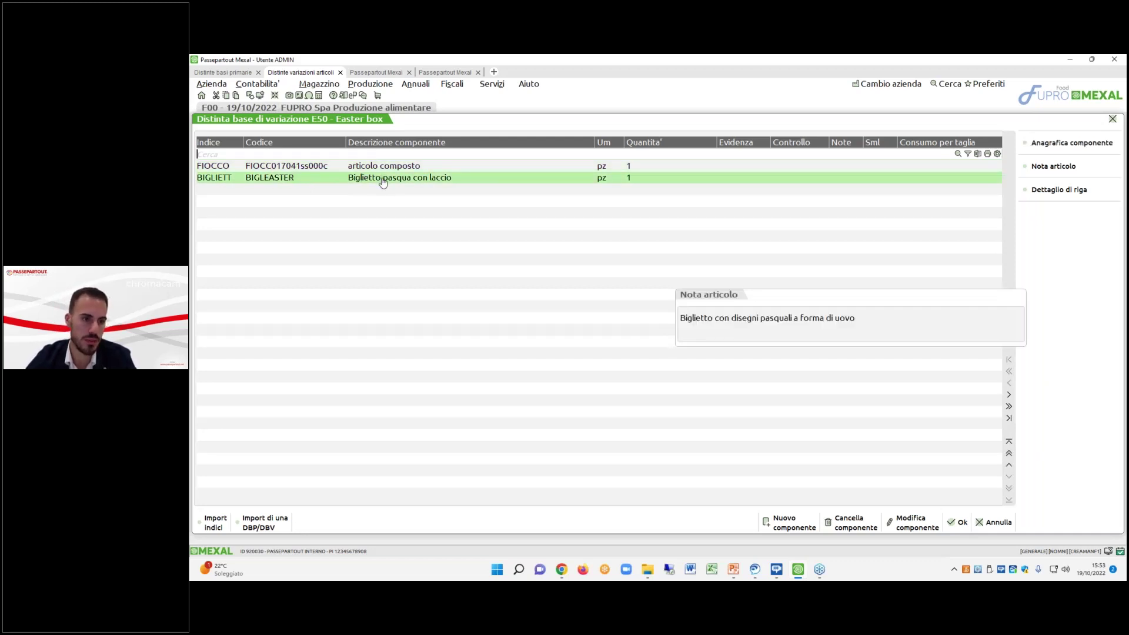
click(957, 521)
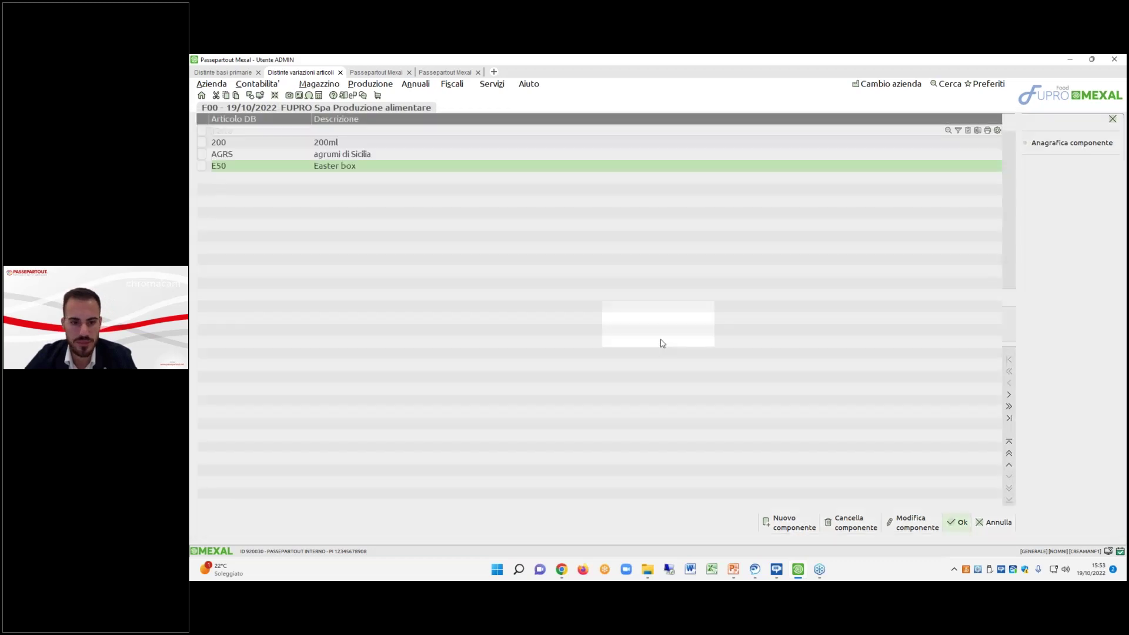
Check the components of the 200ml variation bill, then of the AGRS agrumi di Sicilia variation bill.
double_click(329, 143)
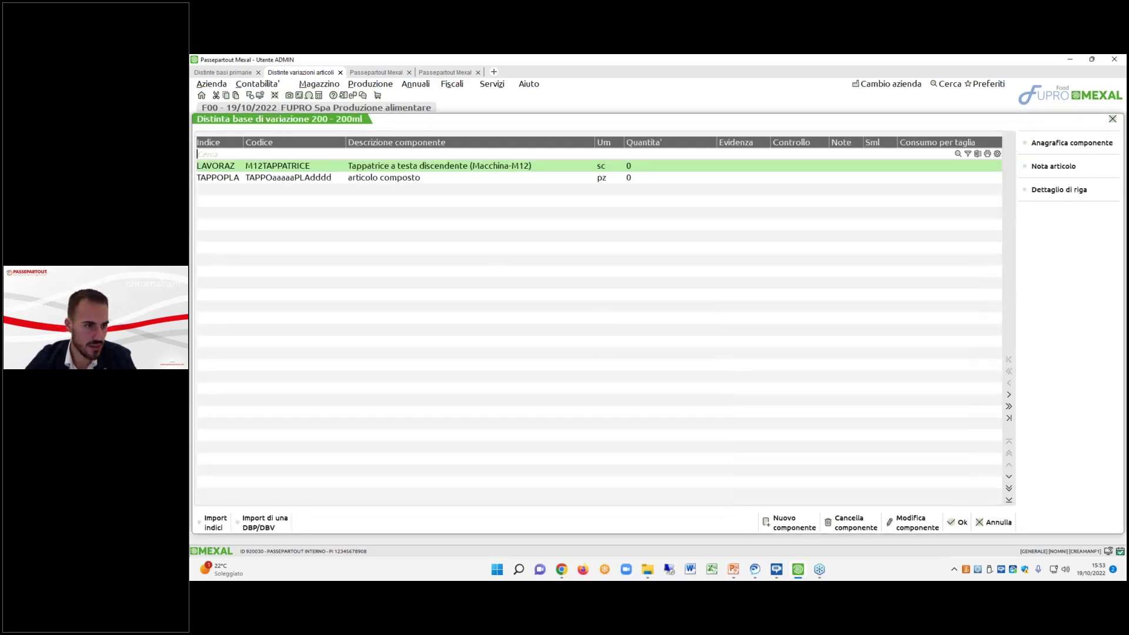
click(949, 523)
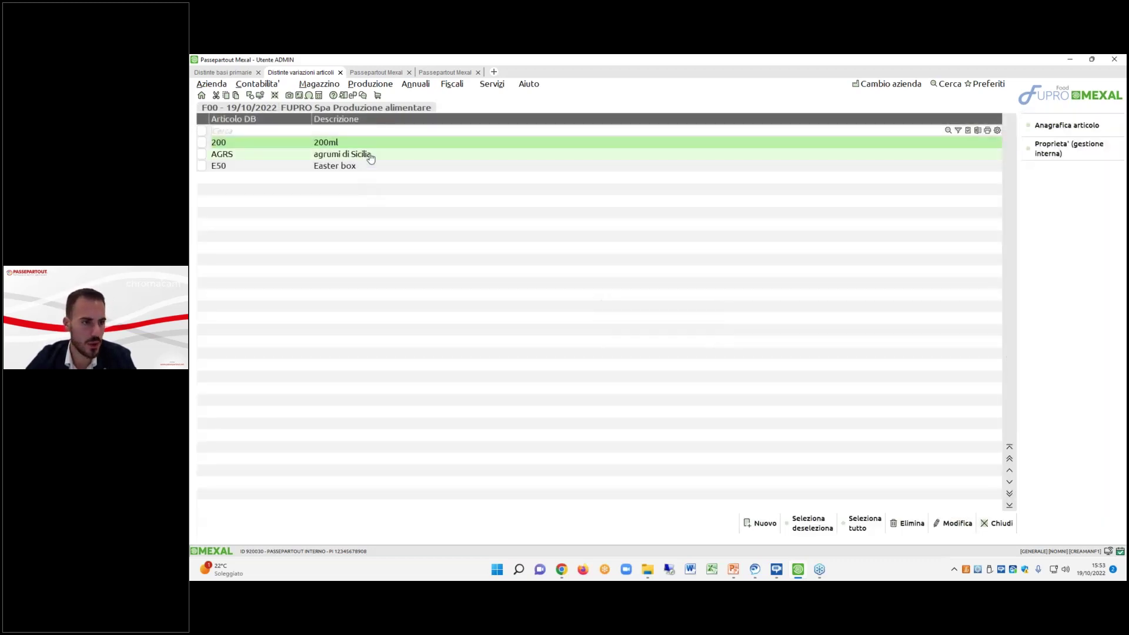
double_click(365, 163)
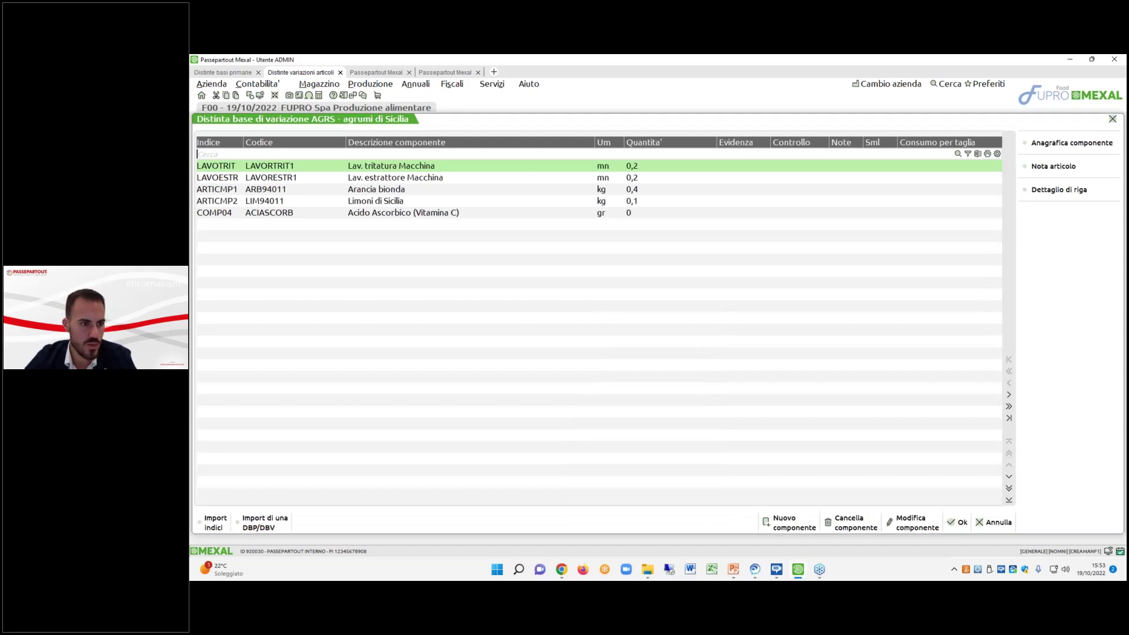
key(Down)
key(Down)
key(Down)
key(Down)
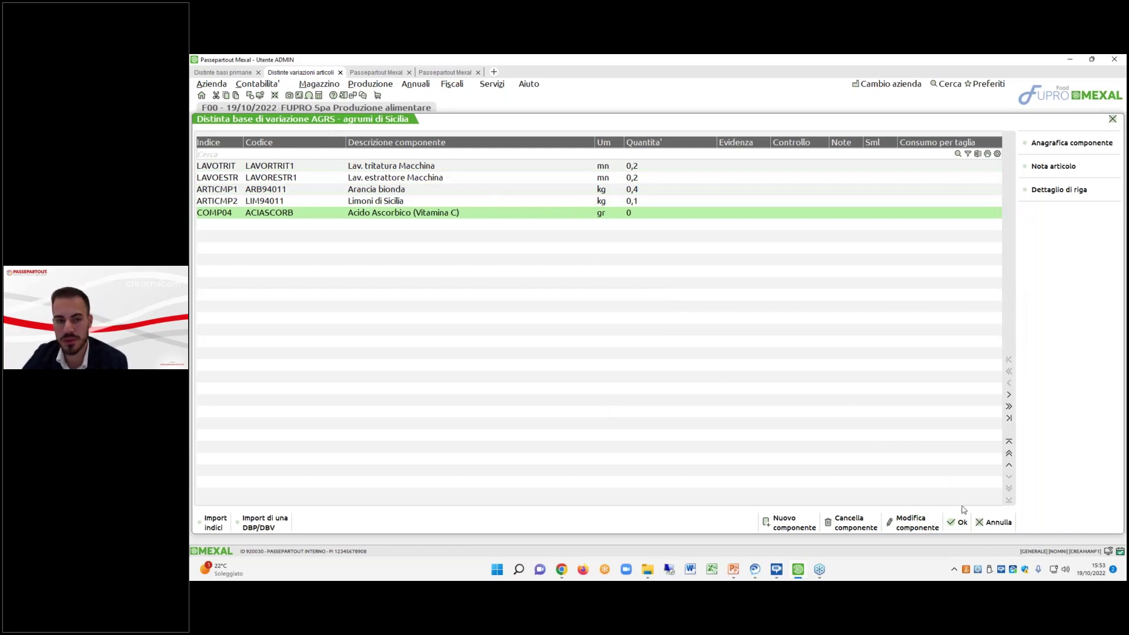
Leave the DBPNUOVA primary bill and open the SML00 Semilavorato Solar primary bill at its ARTICMP2 row.
click(224, 72)
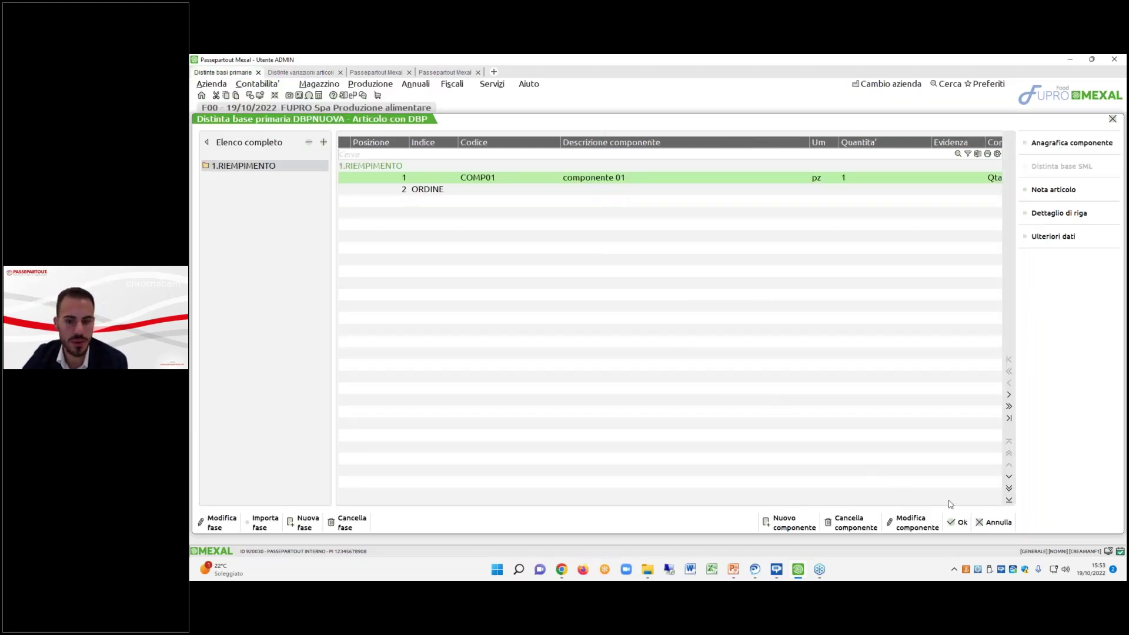
key(Escape)
click(680, 349)
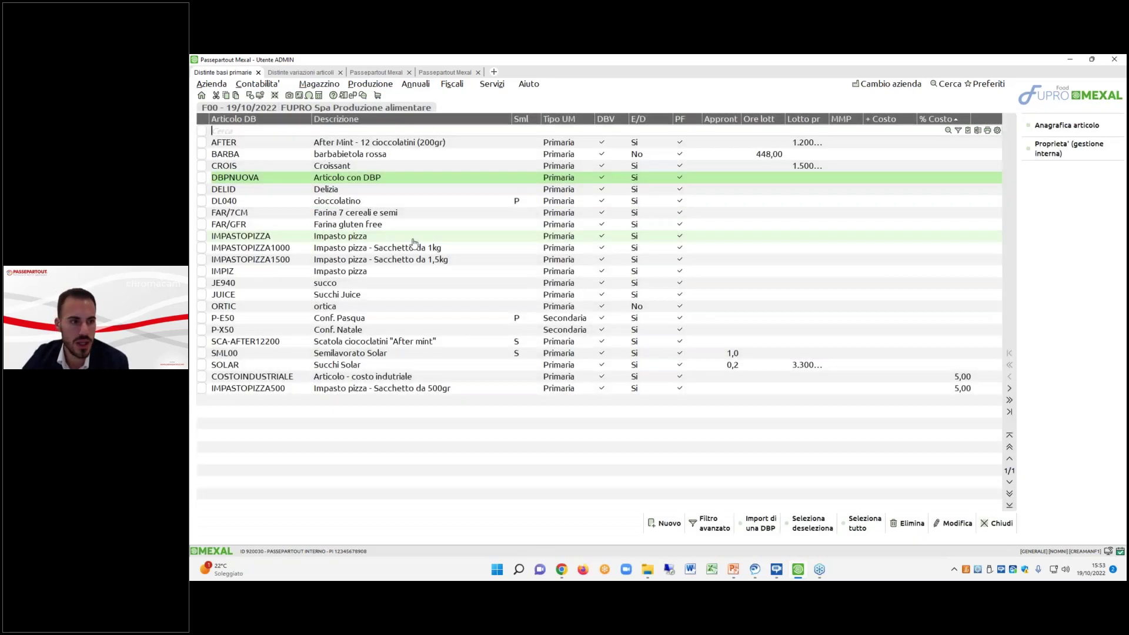
double_click(383, 358)
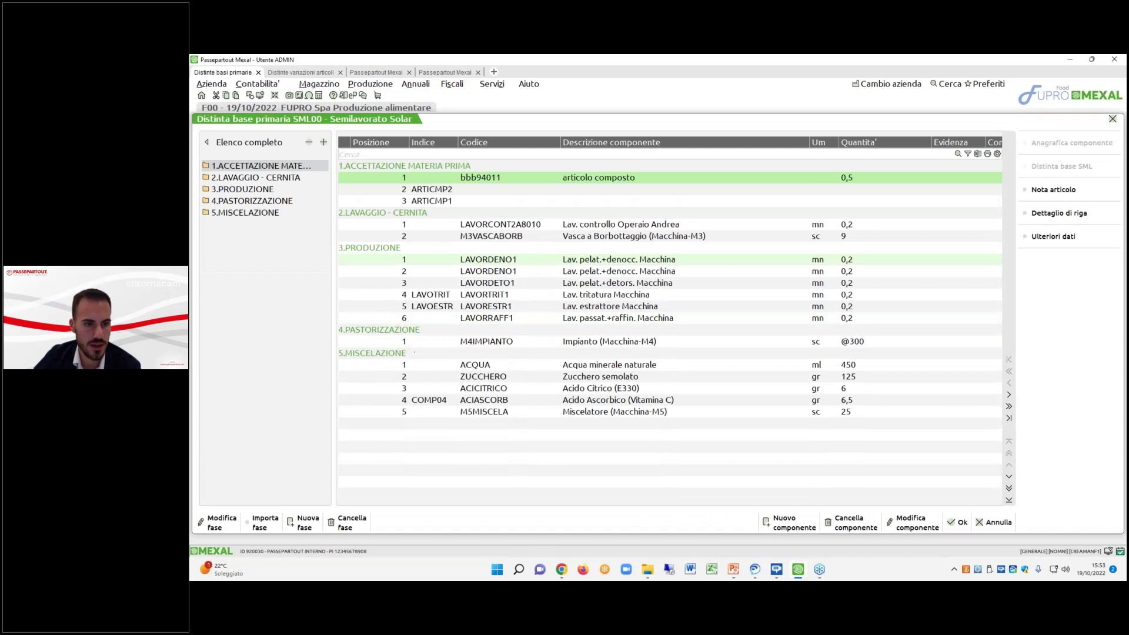
key(Down)
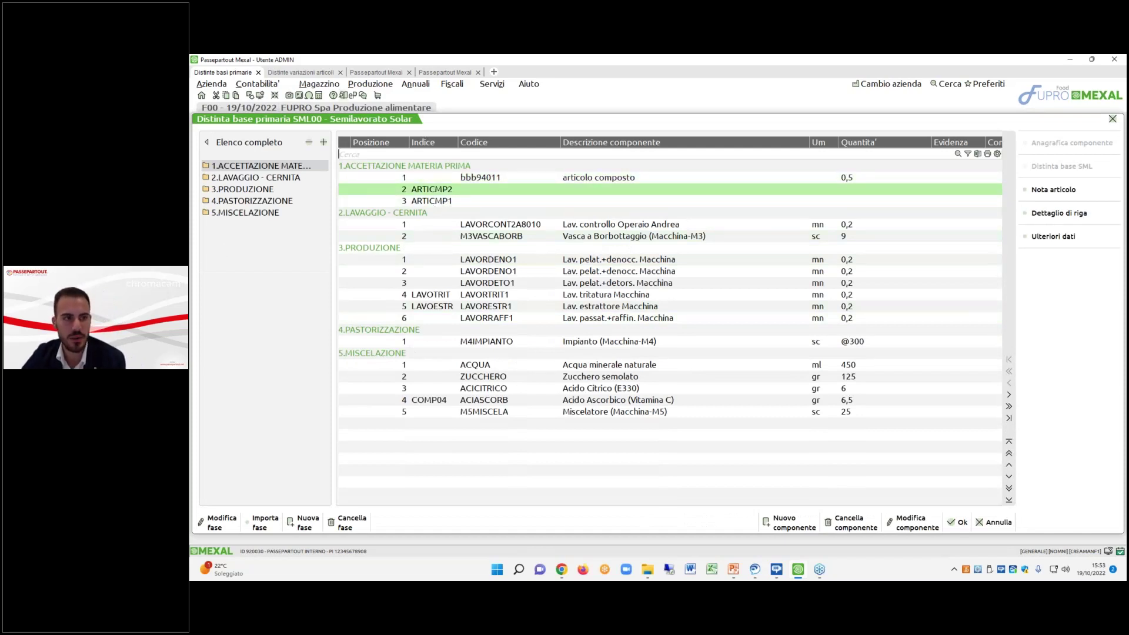
Go back to the AGRS variation bill, examine its indexed processing and component rows, and close it.
click(316, 73)
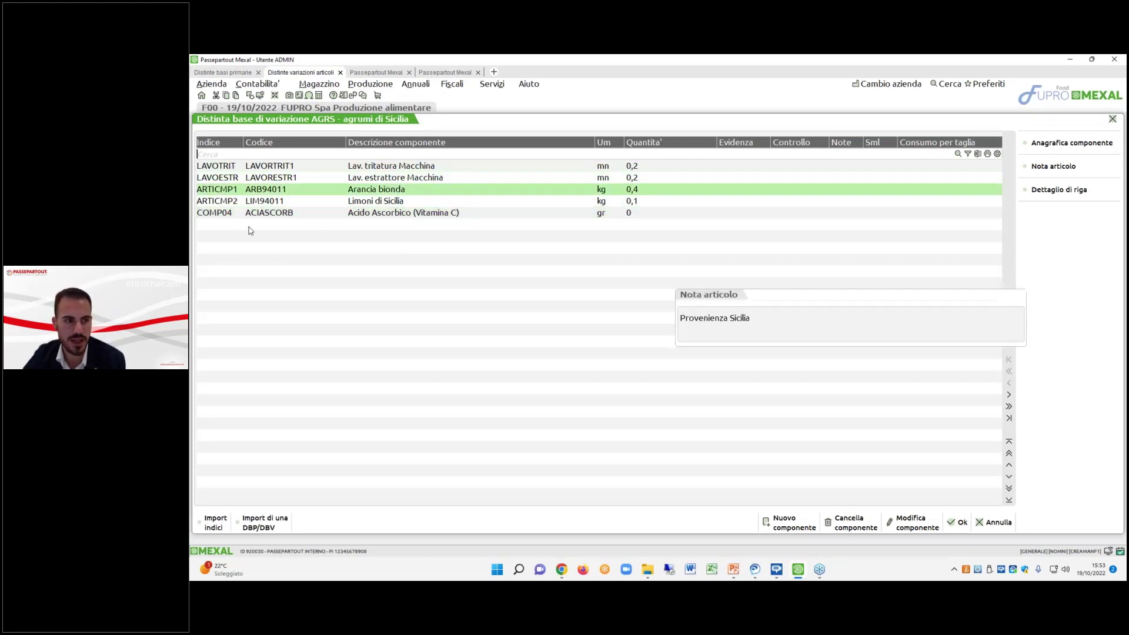
click(271, 177)
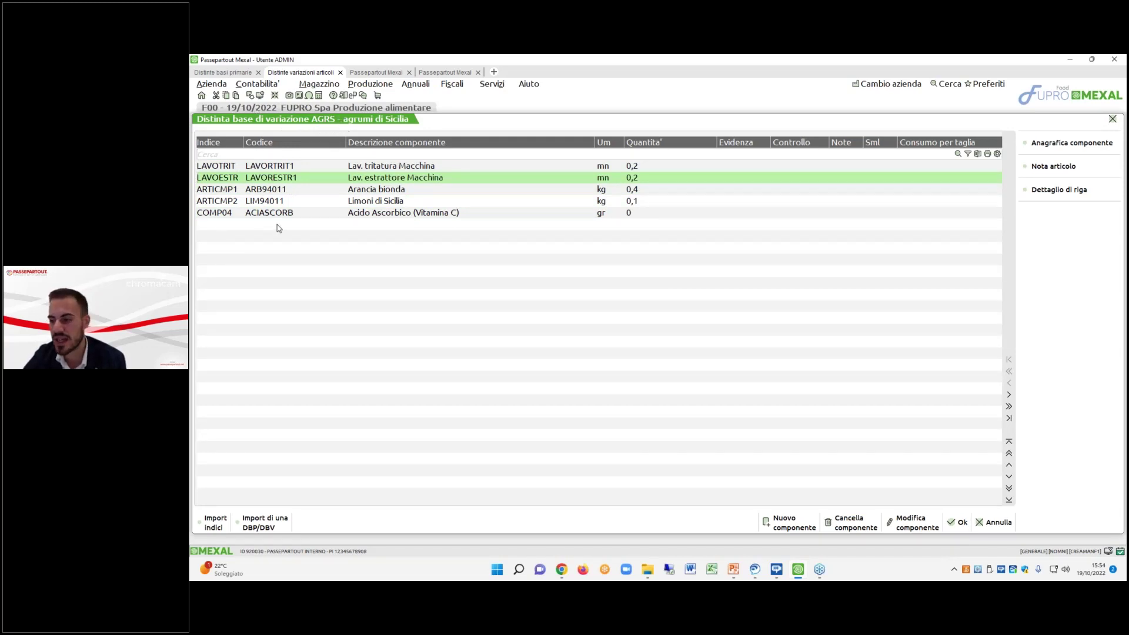
click(305, 176)
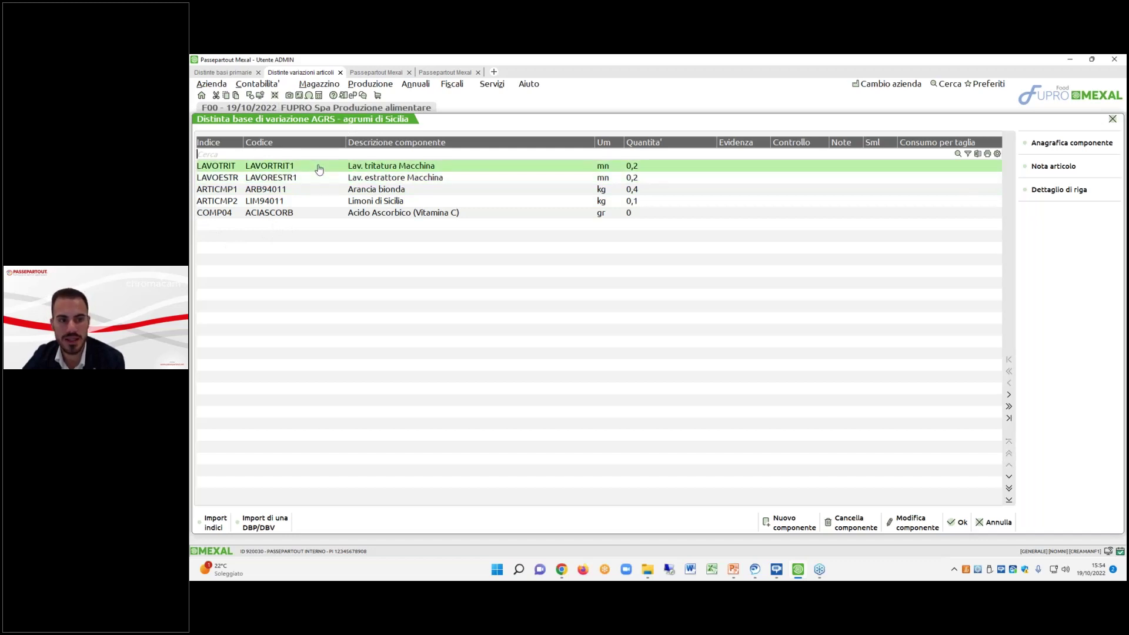
key(Down)
key(Down)
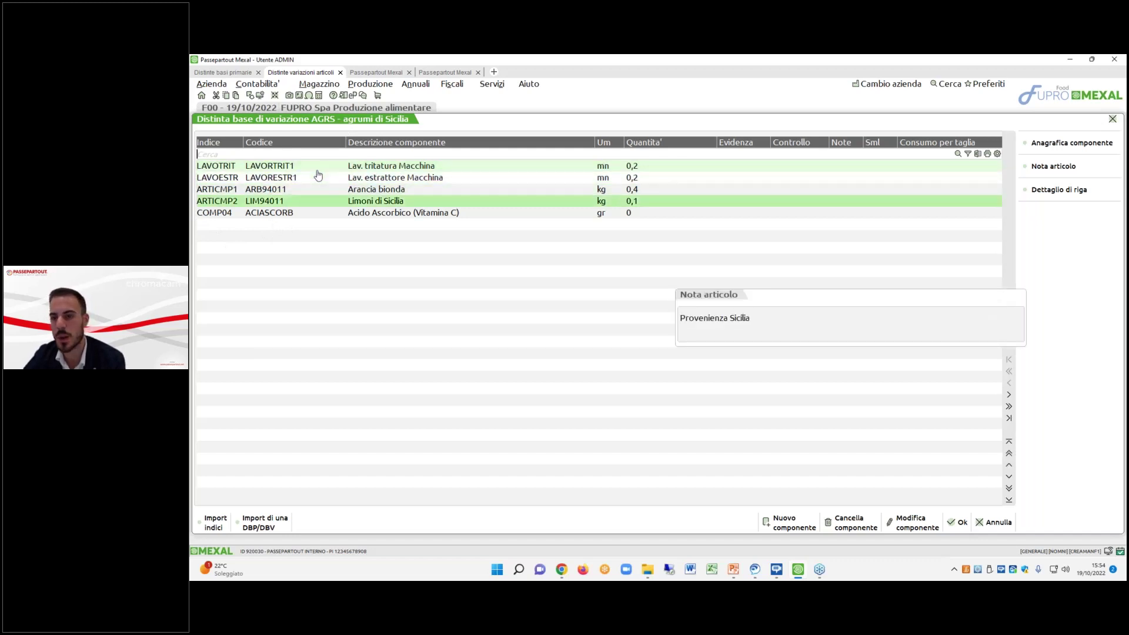
key(Down)
key(Up)
key(Up)
key(Up)
key(Up)
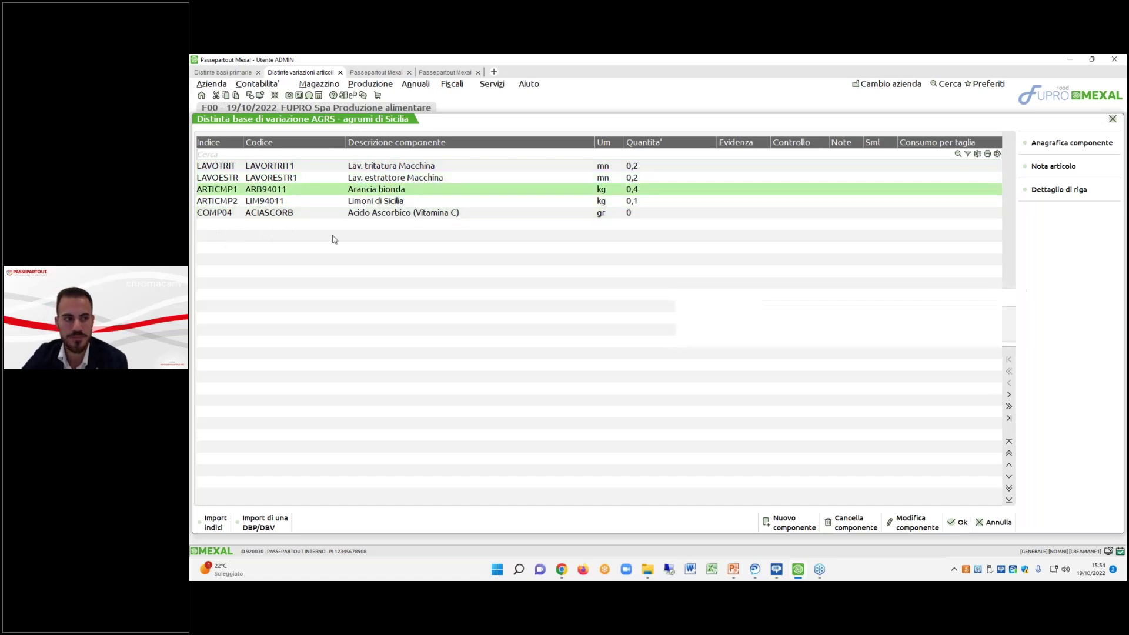
click(962, 529)
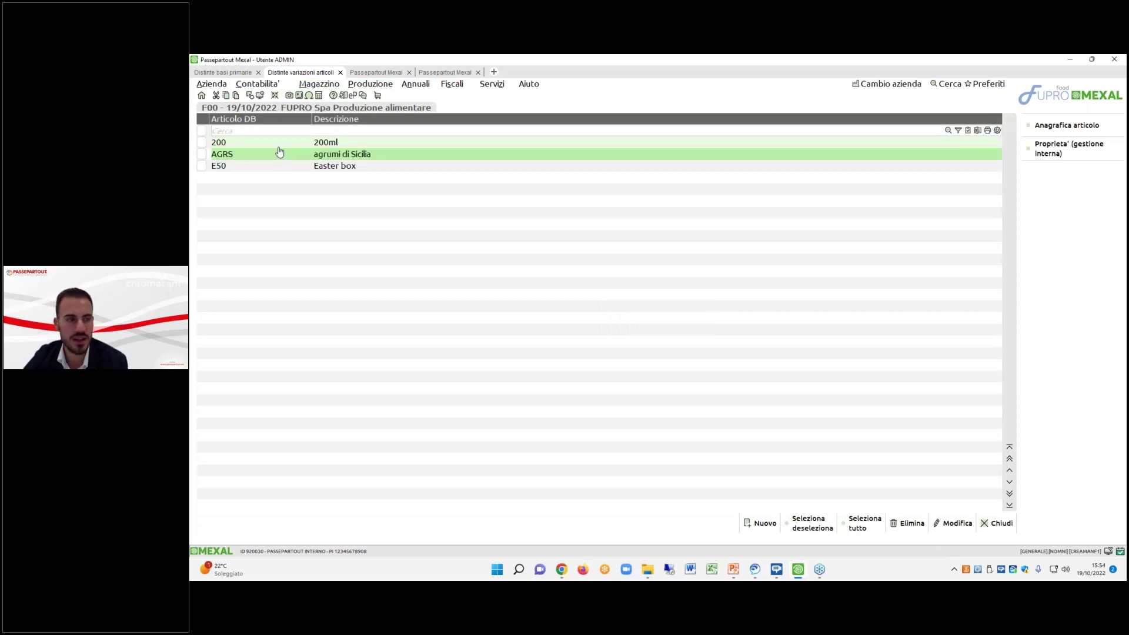
Examine the bbb94011, ARTICMP2 and ARTICMP1 rows under ACCETTAZIONE MATERIA PRIMA in the SML00 primary bill.
click(226, 72)
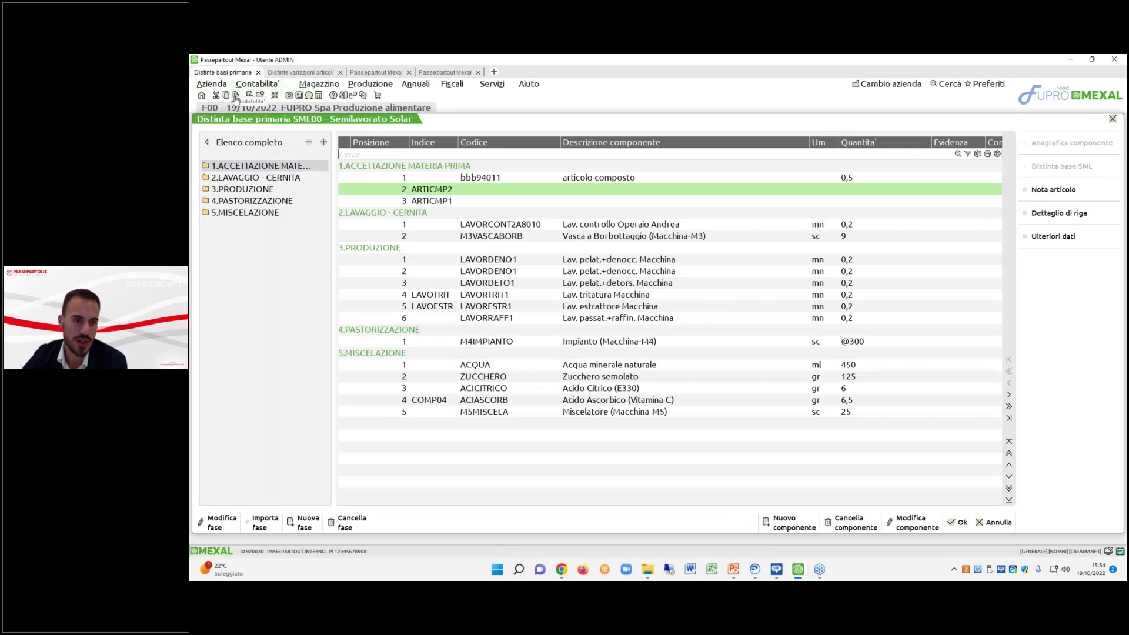
click(437, 200)
click(437, 191)
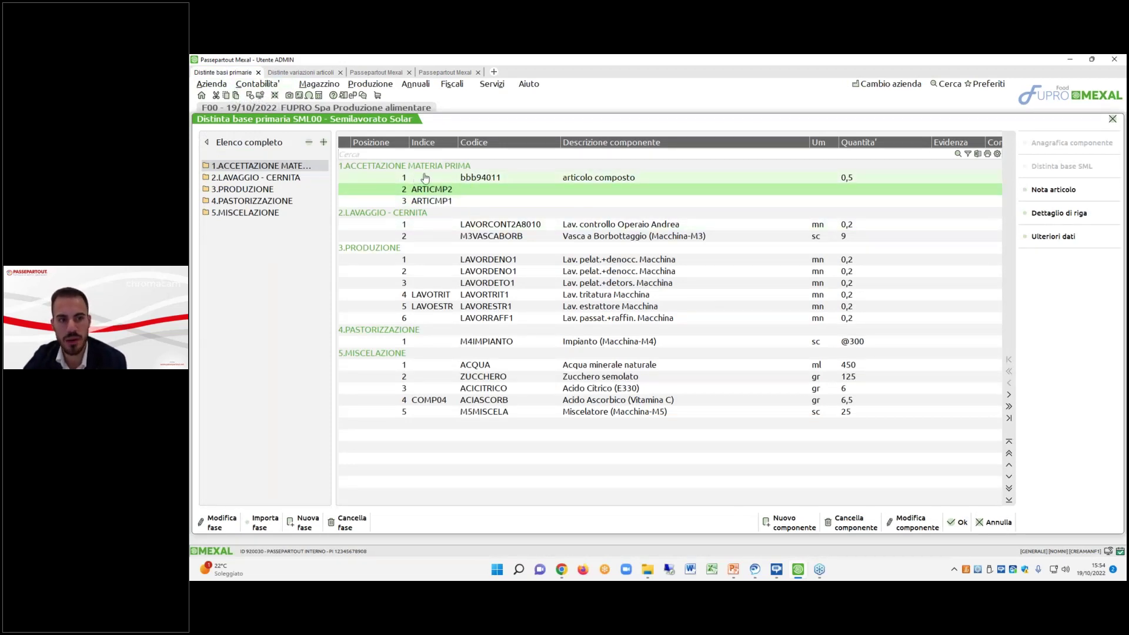
click(473, 179)
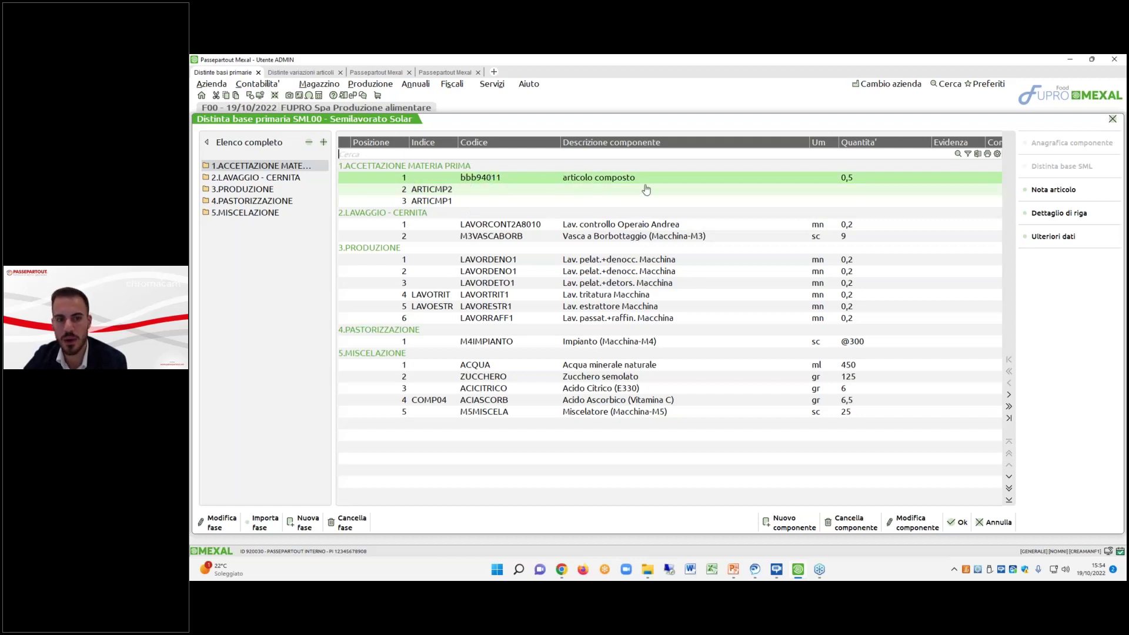
click(438, 190)
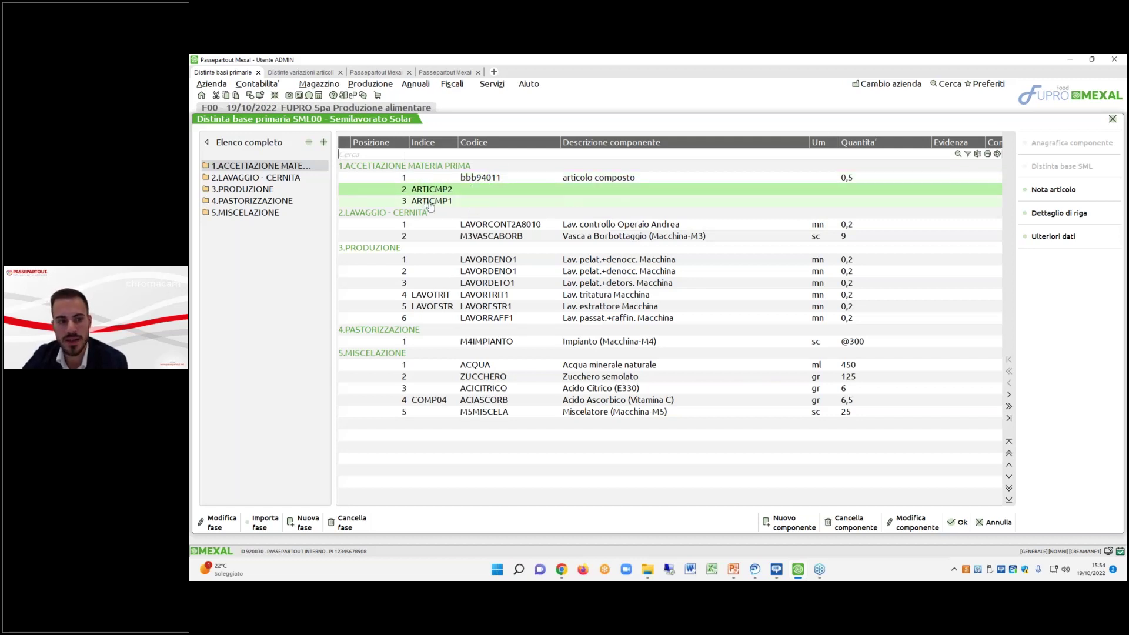
click(460, 201)
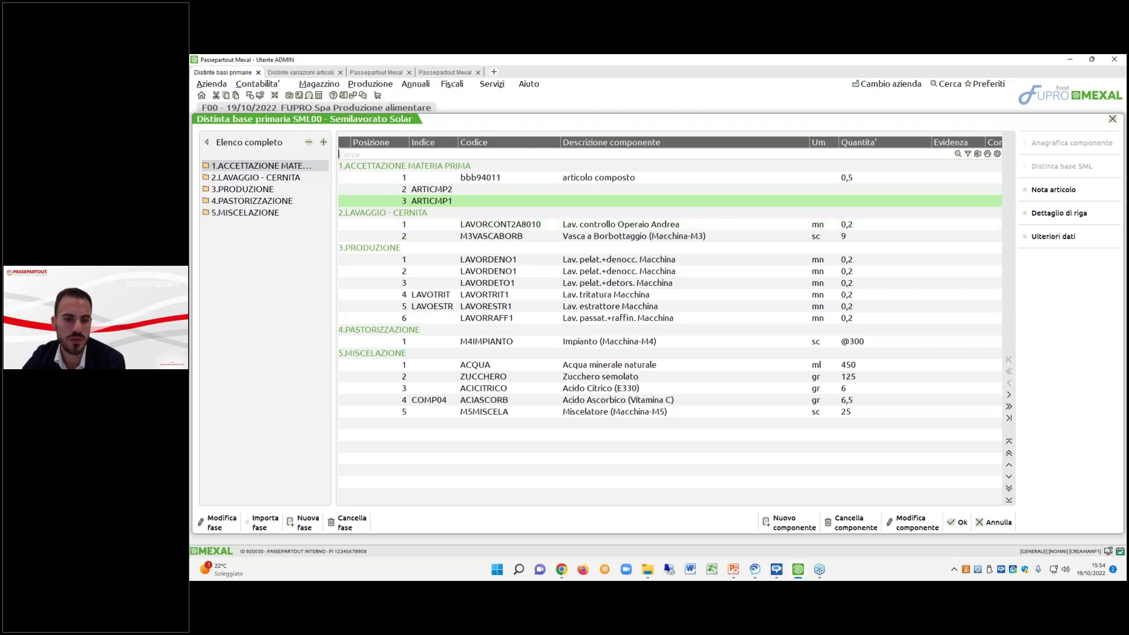
Open the bill-of-materials development print using the standard Sviluppo Distinta Base form.
click(370, 83)
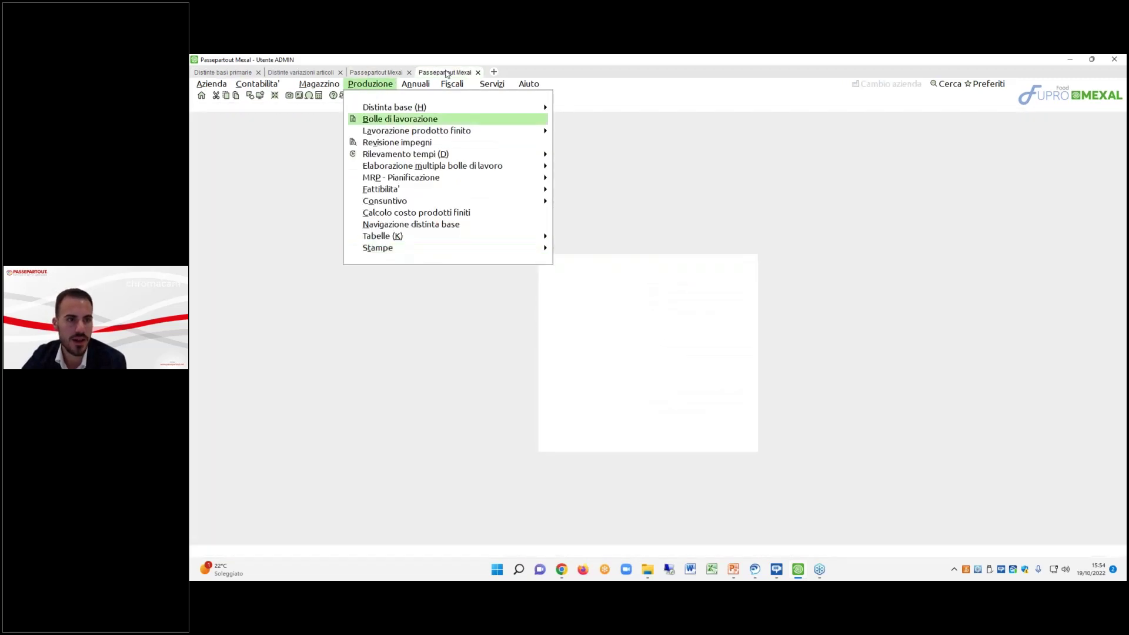
click(423, 248)
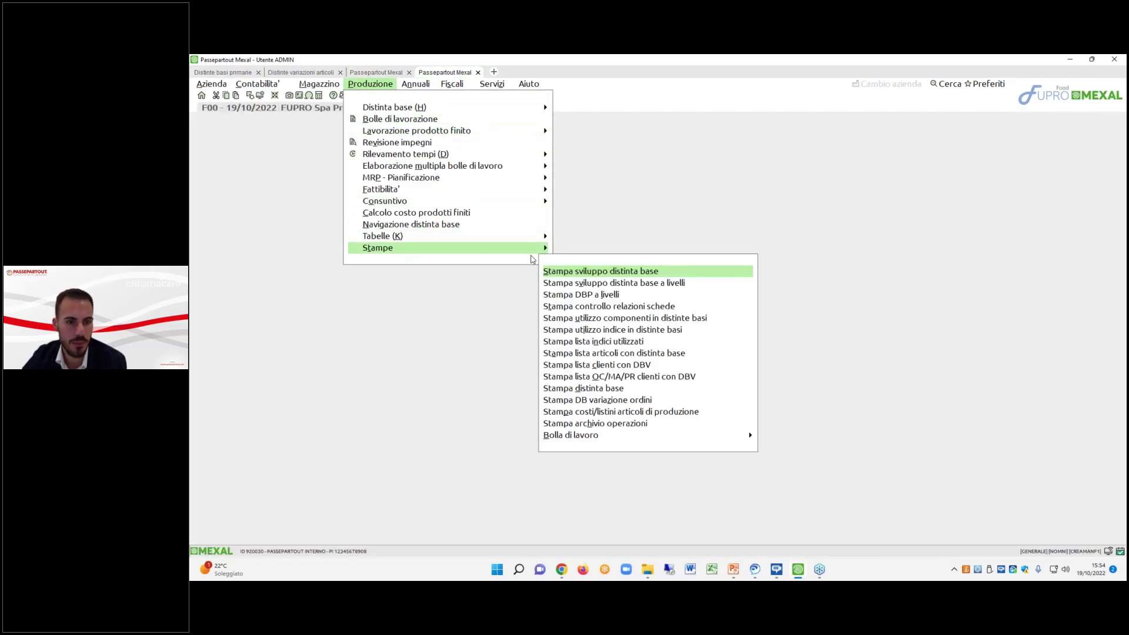
click(571, 271)
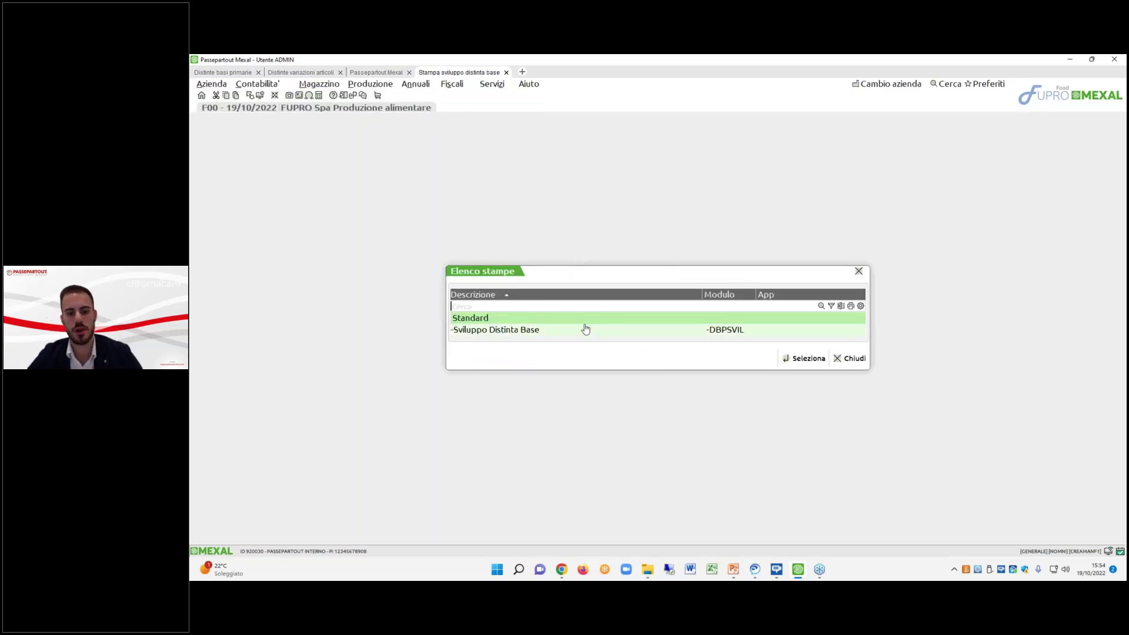
double_click(592, 322)
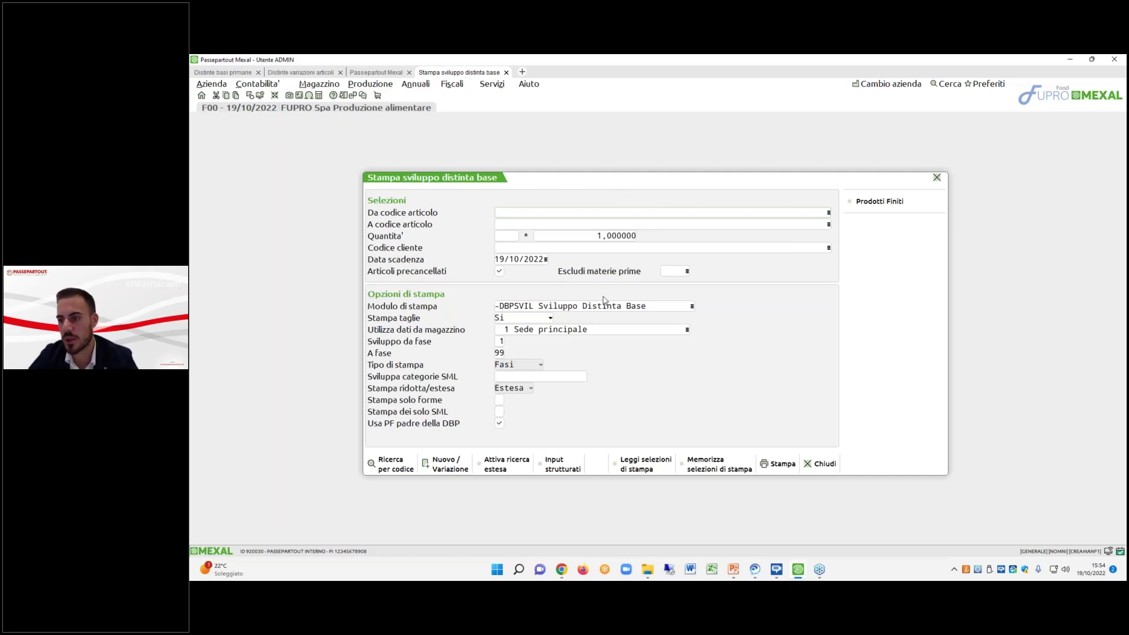
text(SOLA)
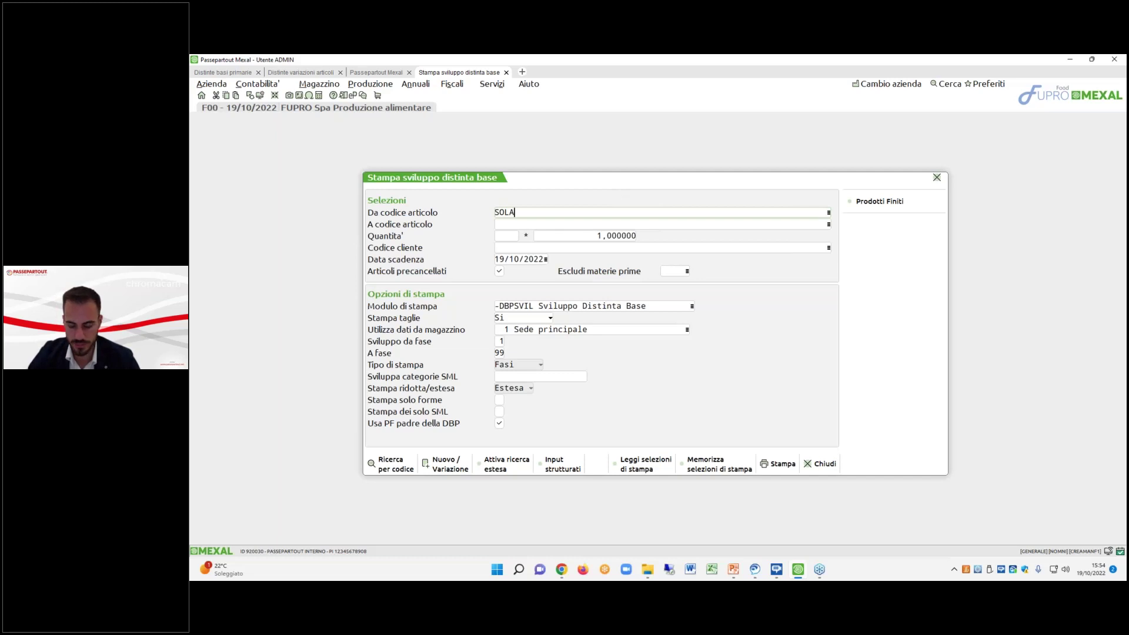
key(BackSpace)
key(BackSpace)
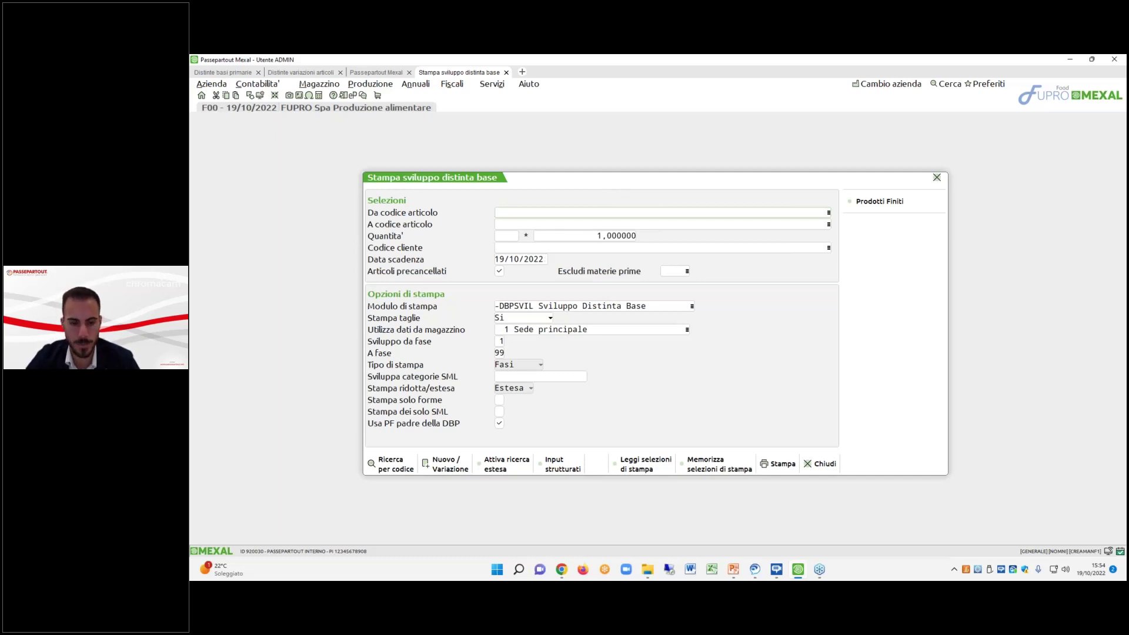
Set the print's article range to the structured code SML00PESC, combining brand SML00 with flavour PESC.
click(558, 465)
double_click(522, 256)
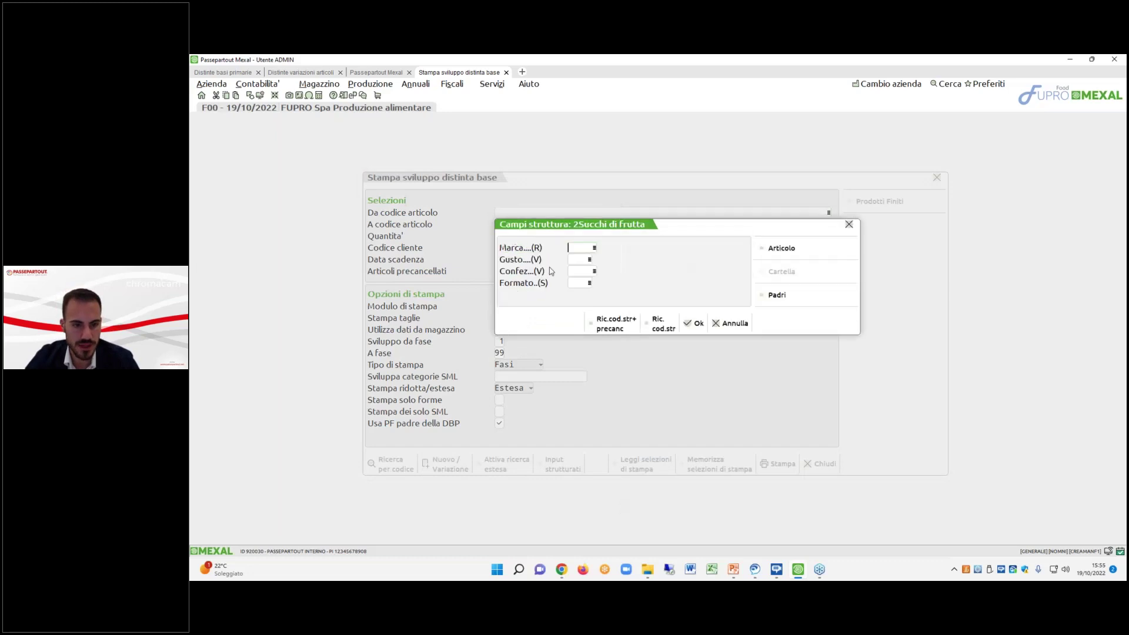
key(F2)
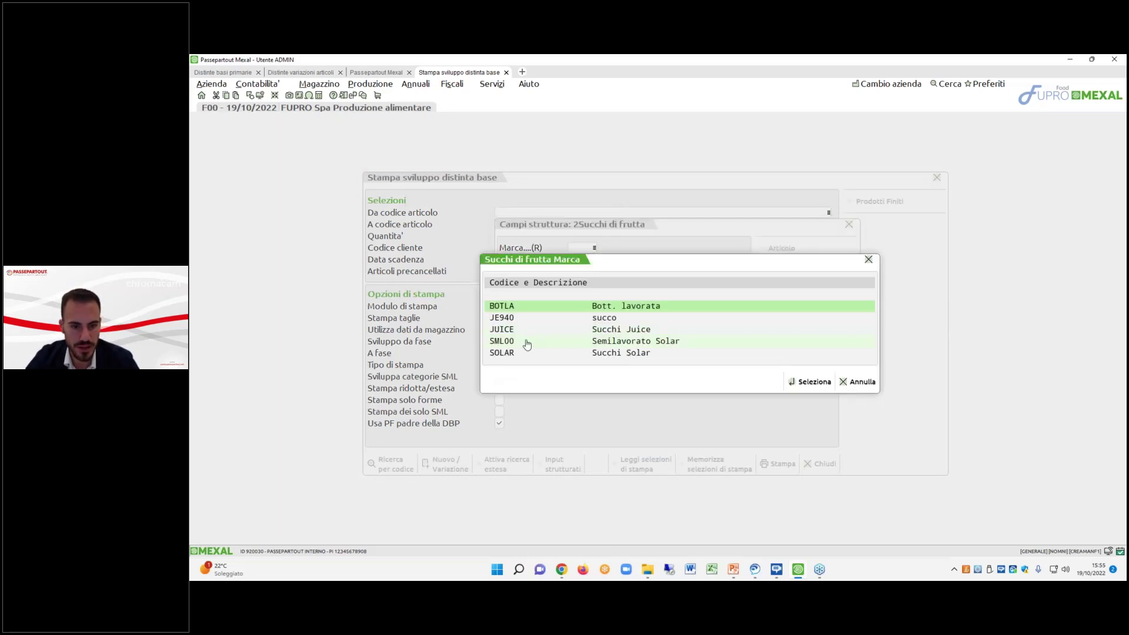
double_click(527, 344)
key(F2)
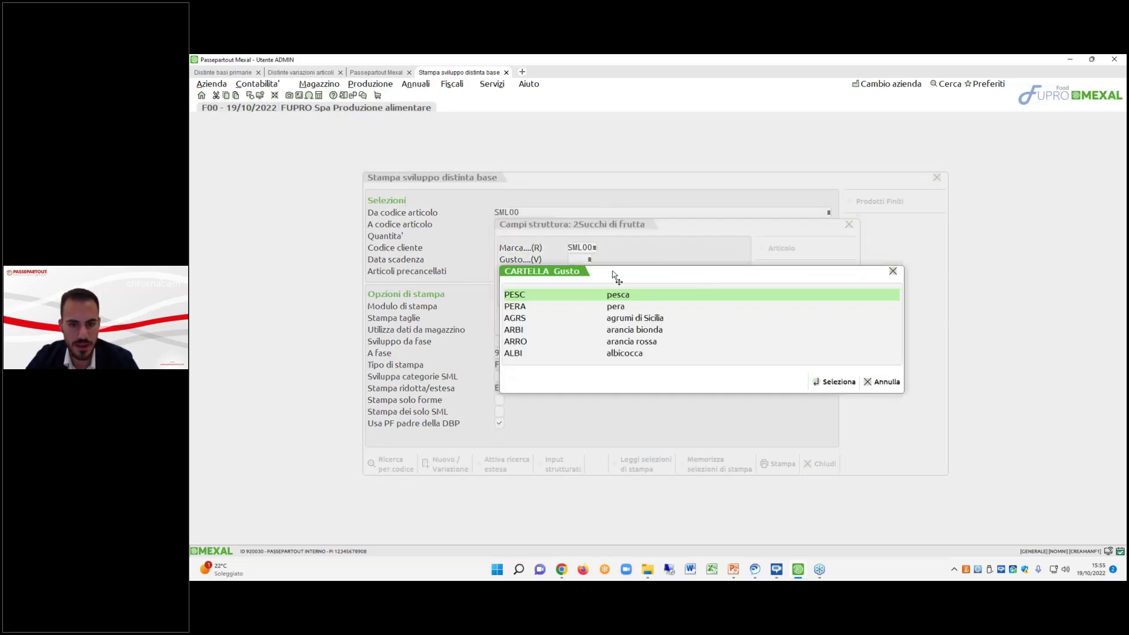
double_click(565, 296)
key(F10)
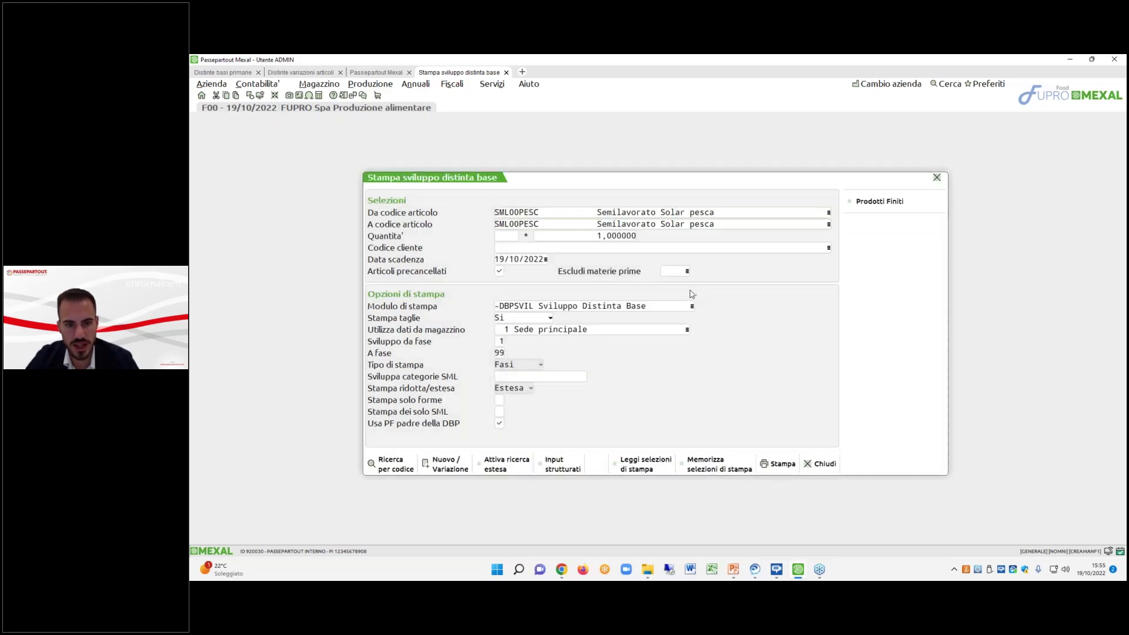
Print the SML00PESC bill development, check its raw-material component in the PDF, and return to the print settings in Mexal.
click(784, 464)
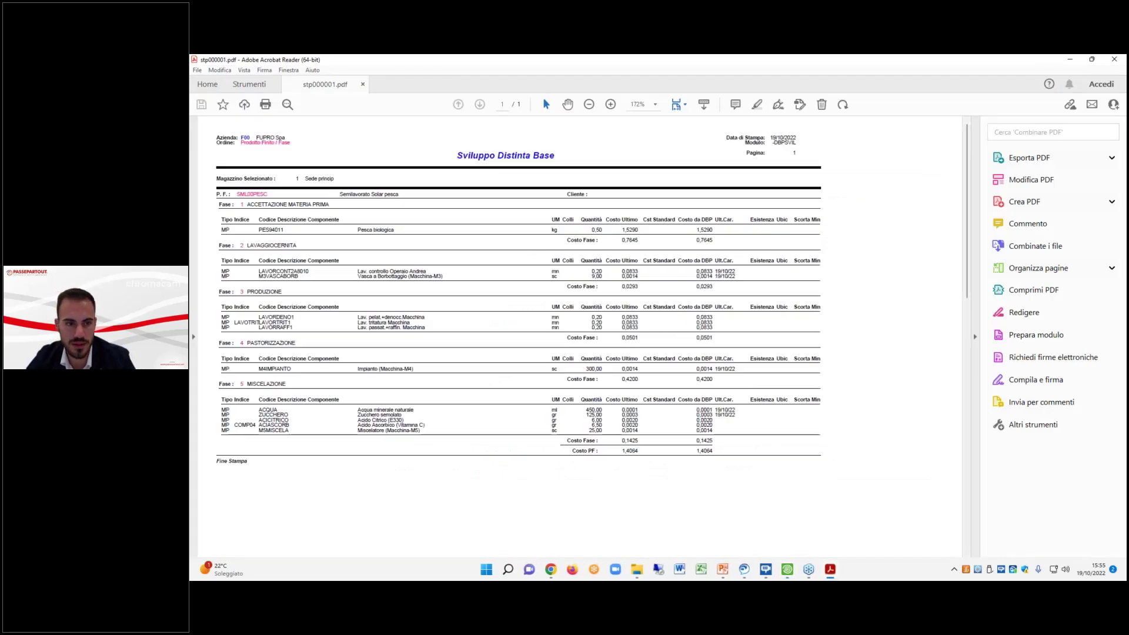
click(610, 104)
click(610, 104)
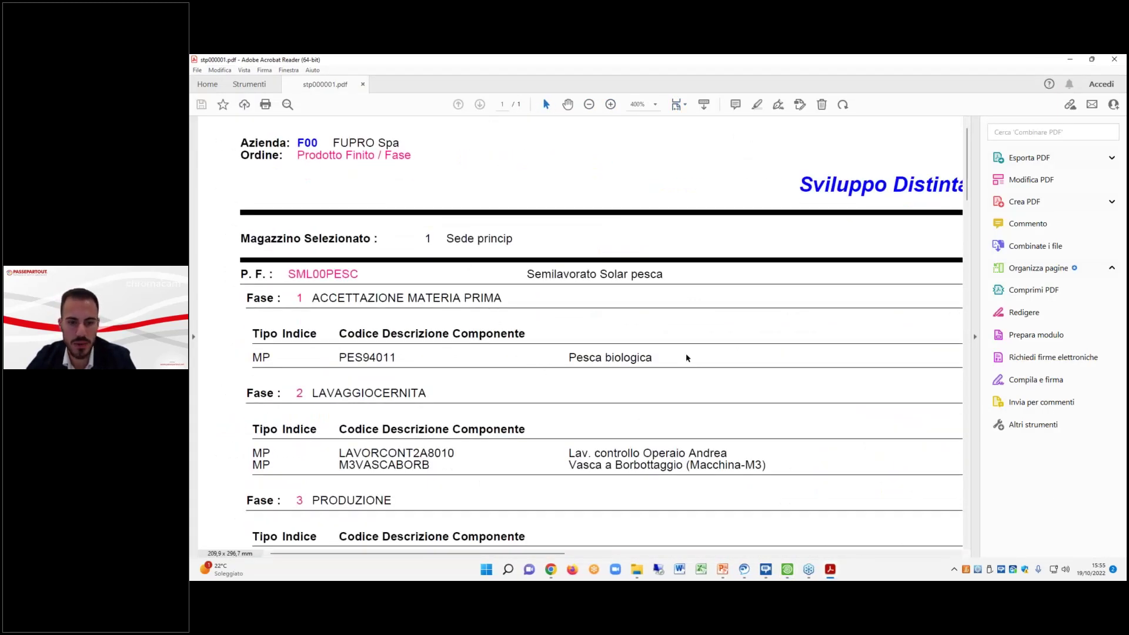
drag(652, 358, 563, 358)
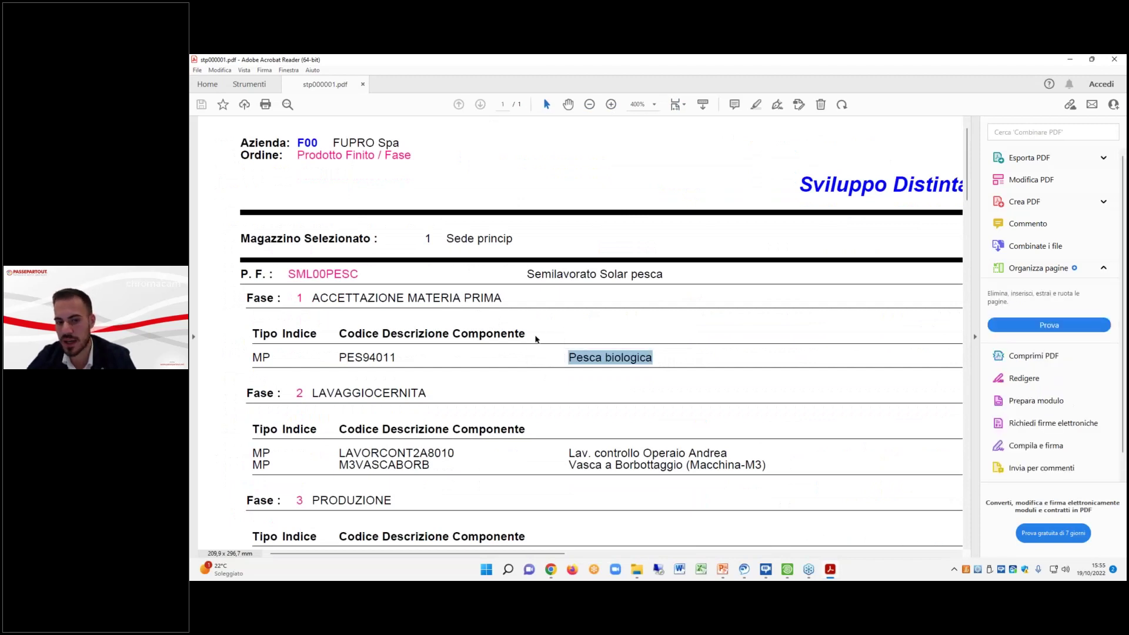
click(1069, 59)
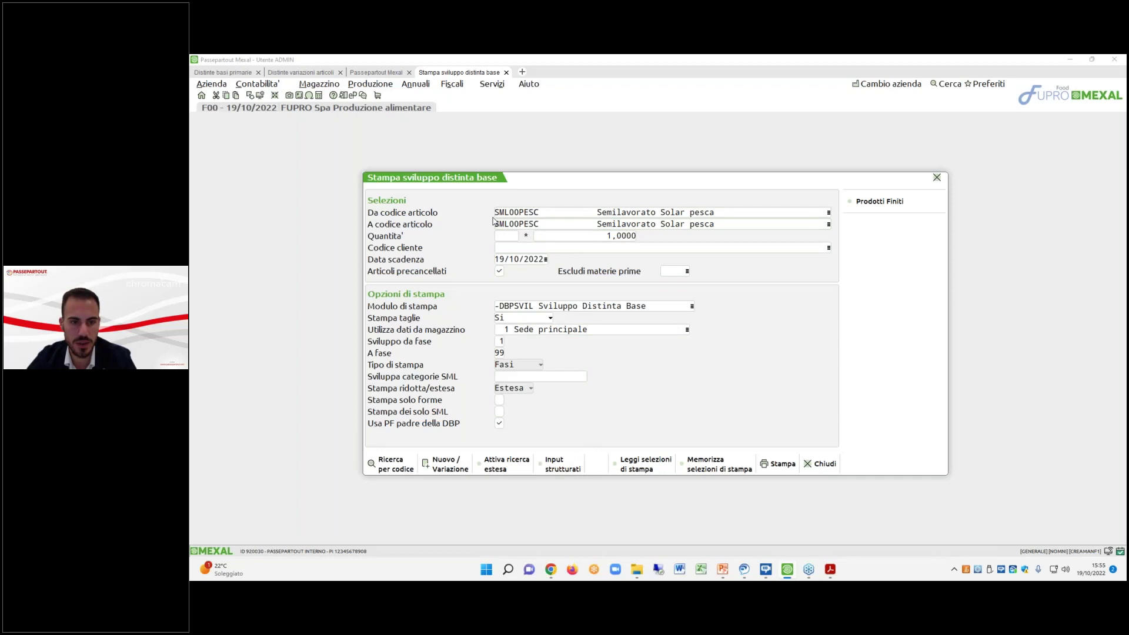
Change both ends of the article range to SML00AGRS by choosing the agrumi di Sicilia flavour.
click(565, 464)
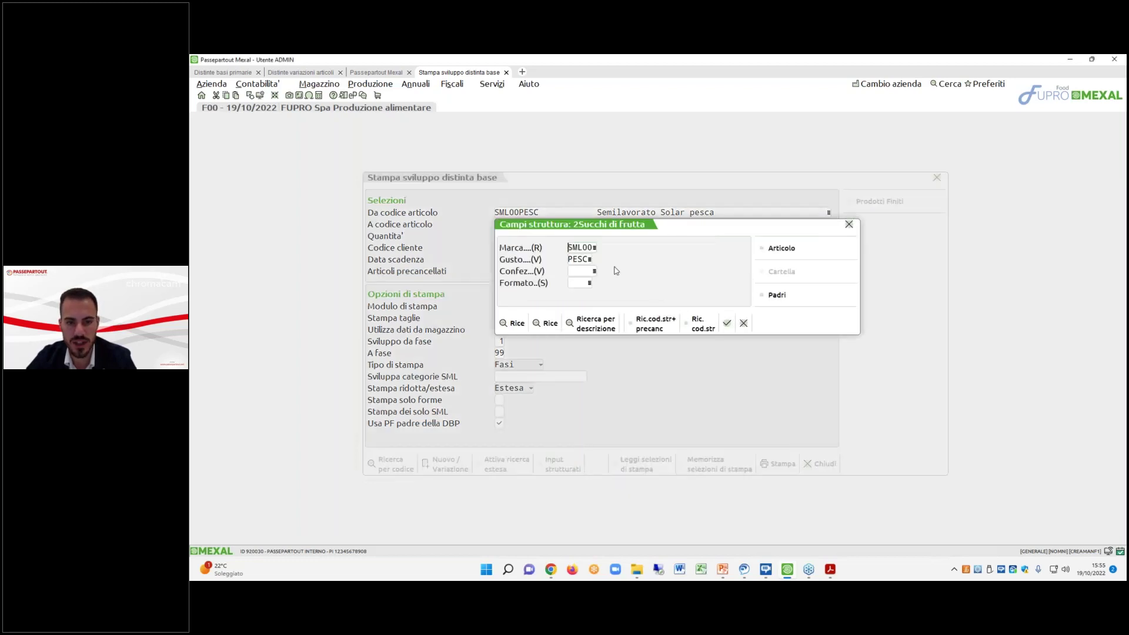
click(781, 271)
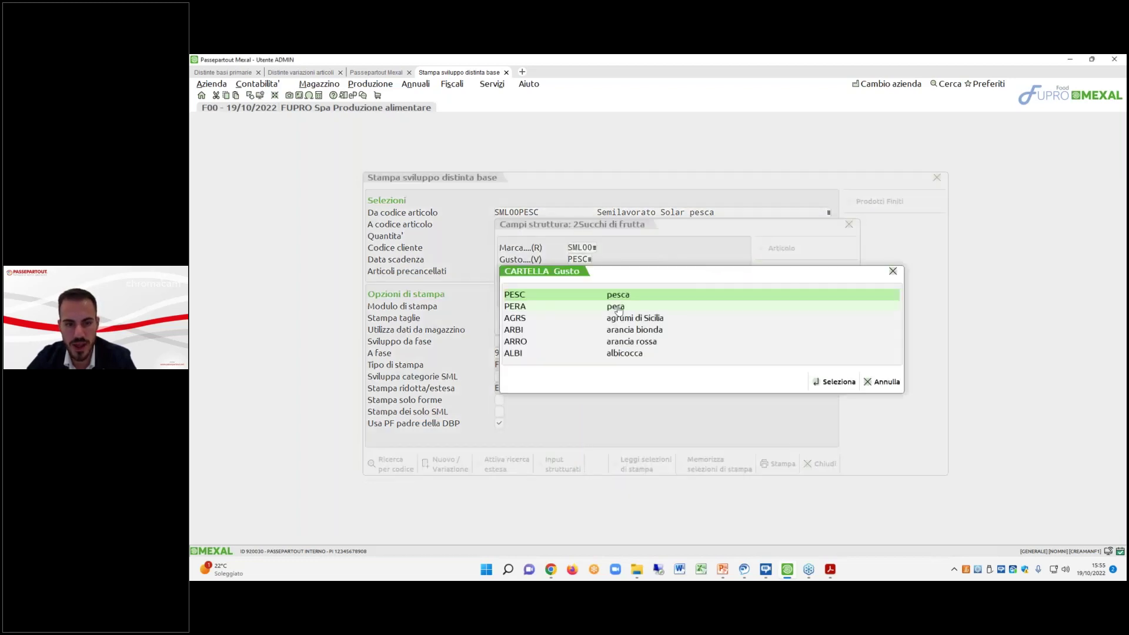
double_click(614, 322)
click(702, 316)
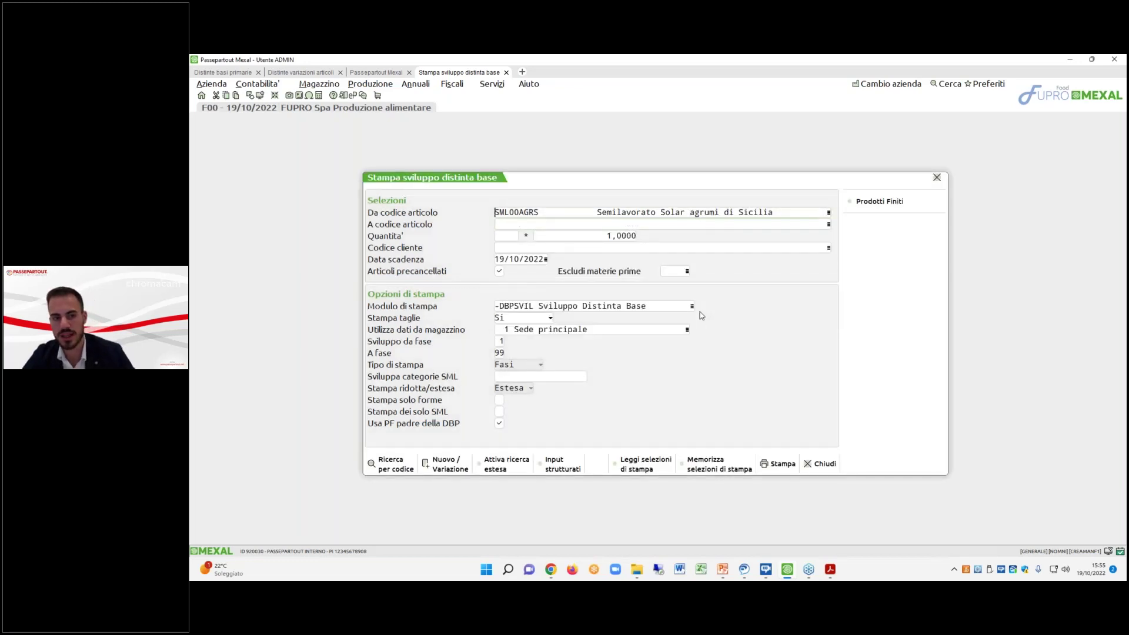
click(557, 465)
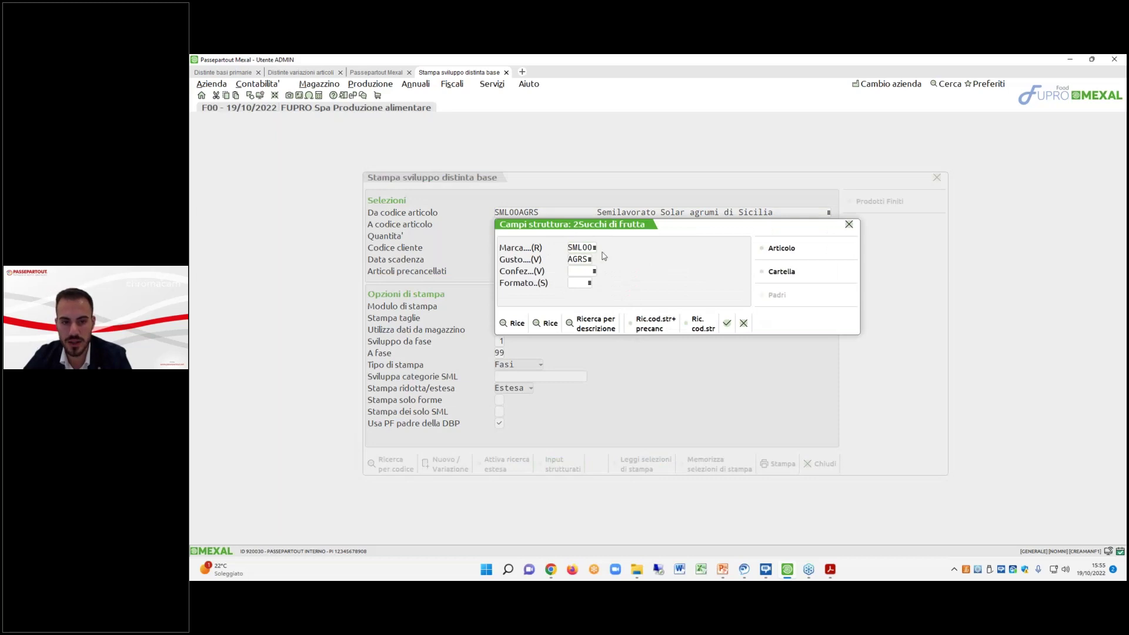
click(727, 322)
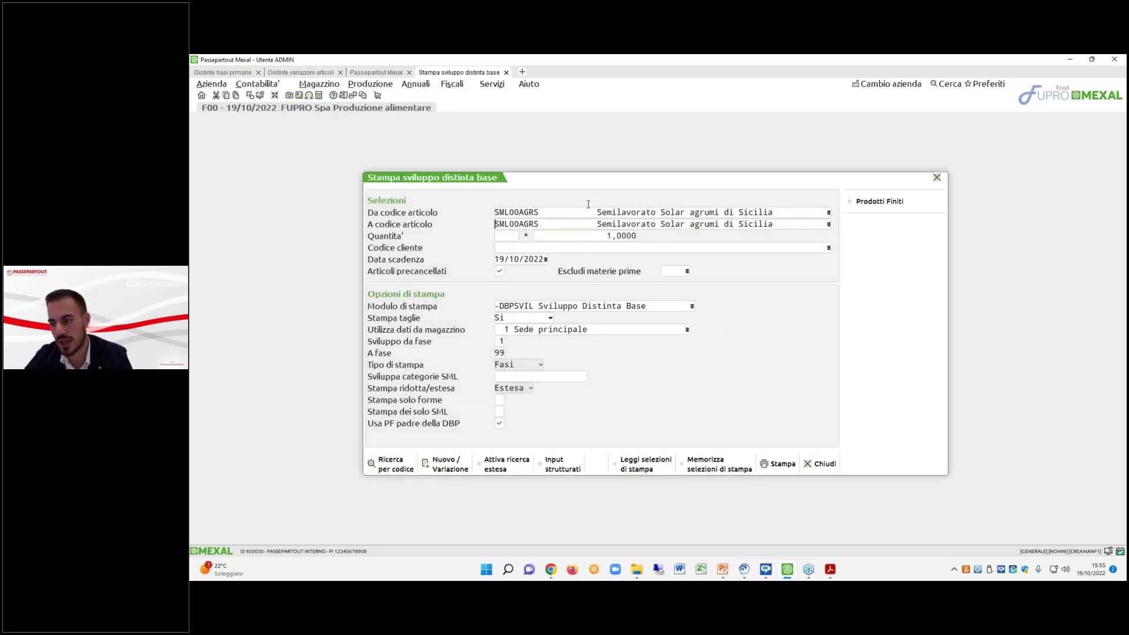
Print the SML00AGRS bill development and enlarge the resulting PDF for reading.
click(770, 465)
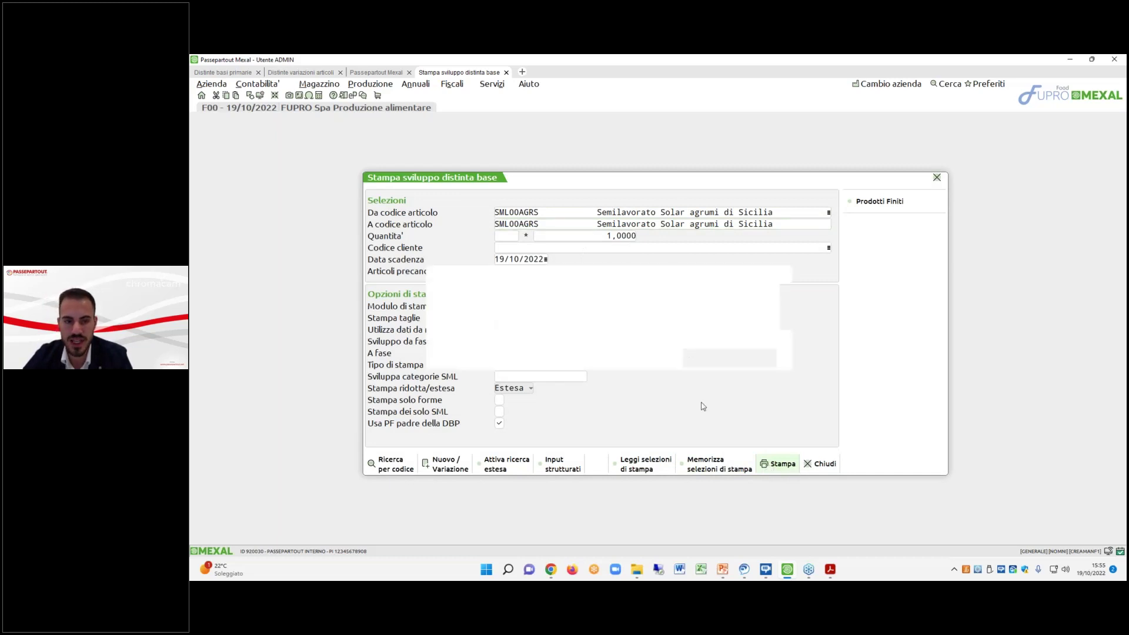
click(717, 359)
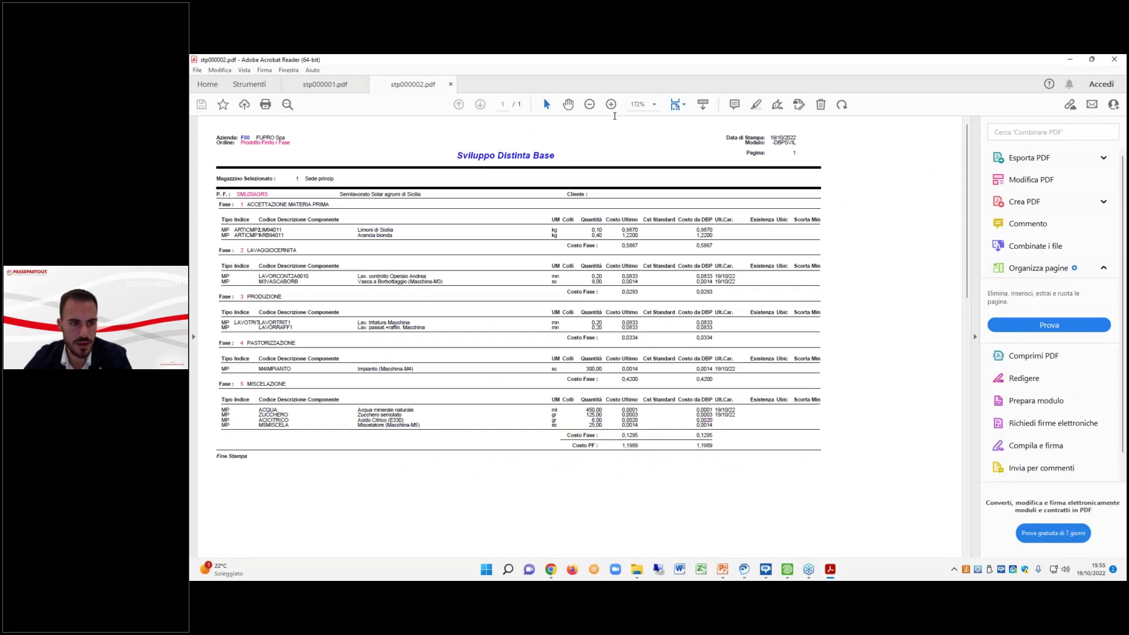
click(610, 105)
click(611, 105)
click(611, 104)
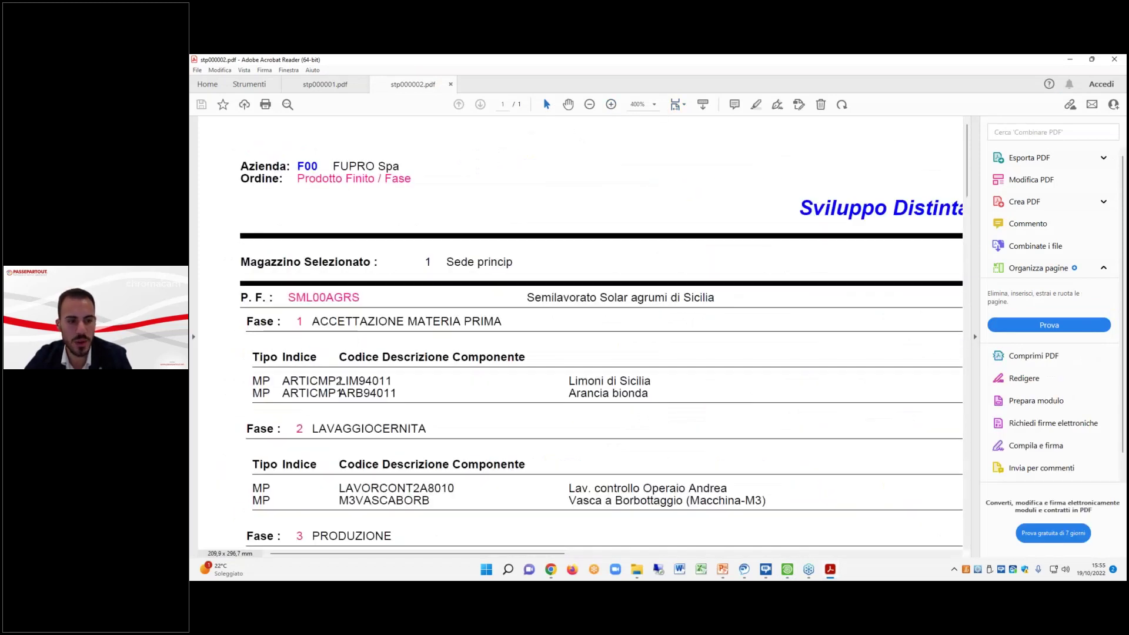
Examine the indexed ARTICMP2 and ARTICMP1 raw-material rows in the PDF against the AGRS part of the product code.
drag(339, 380, 340, 386)
click(353, 381)
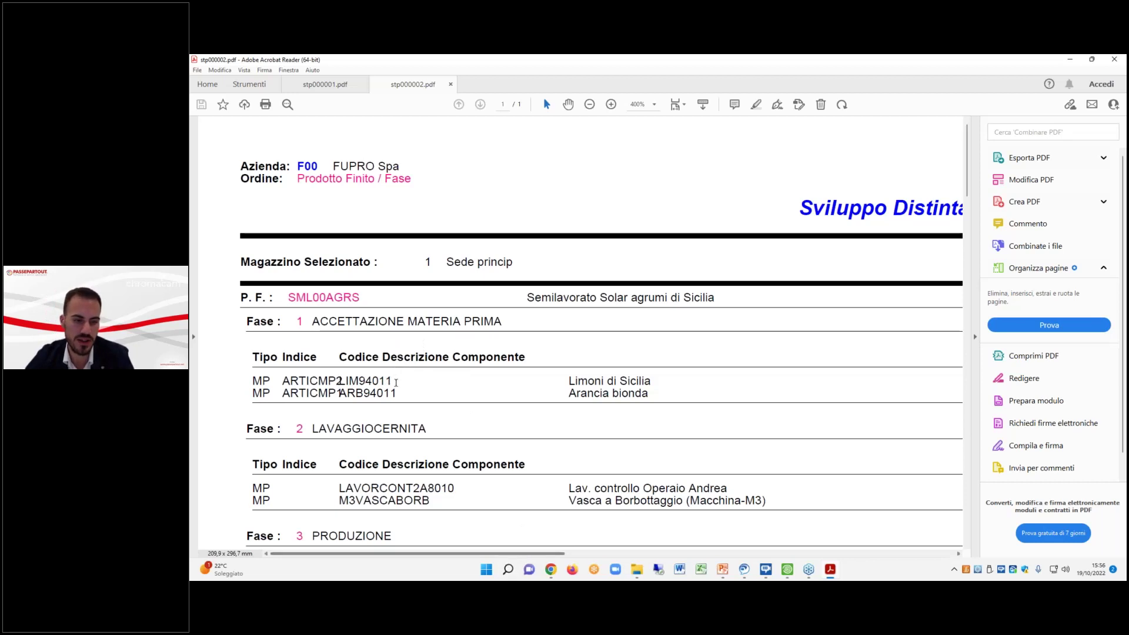
drag(290, 381, 342, 380)
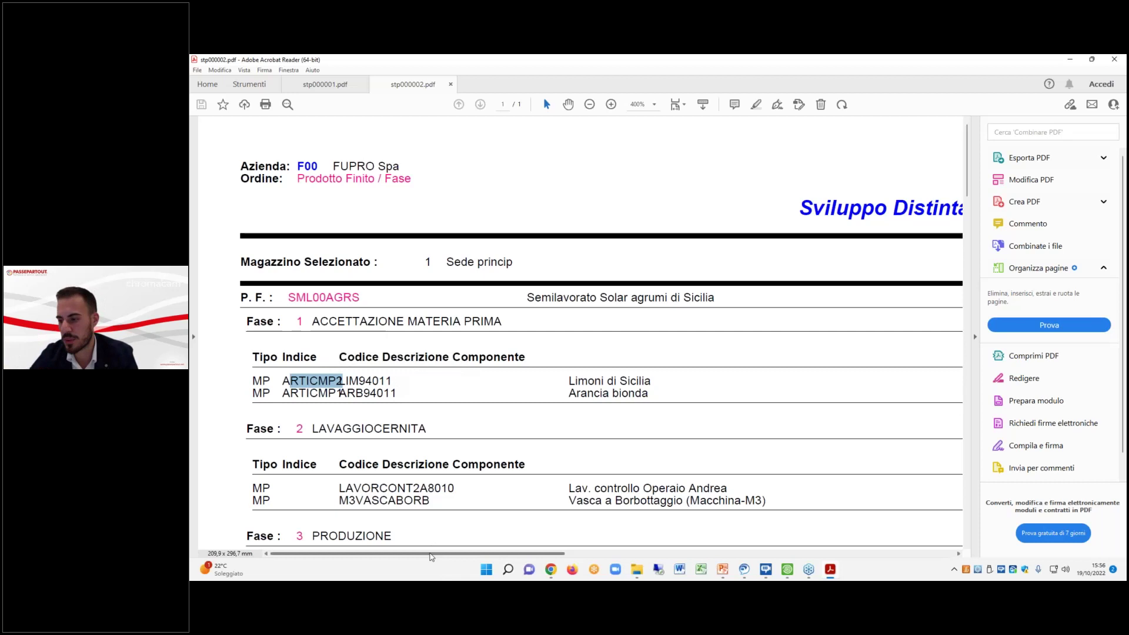
scroll(431, 556, right, 1)
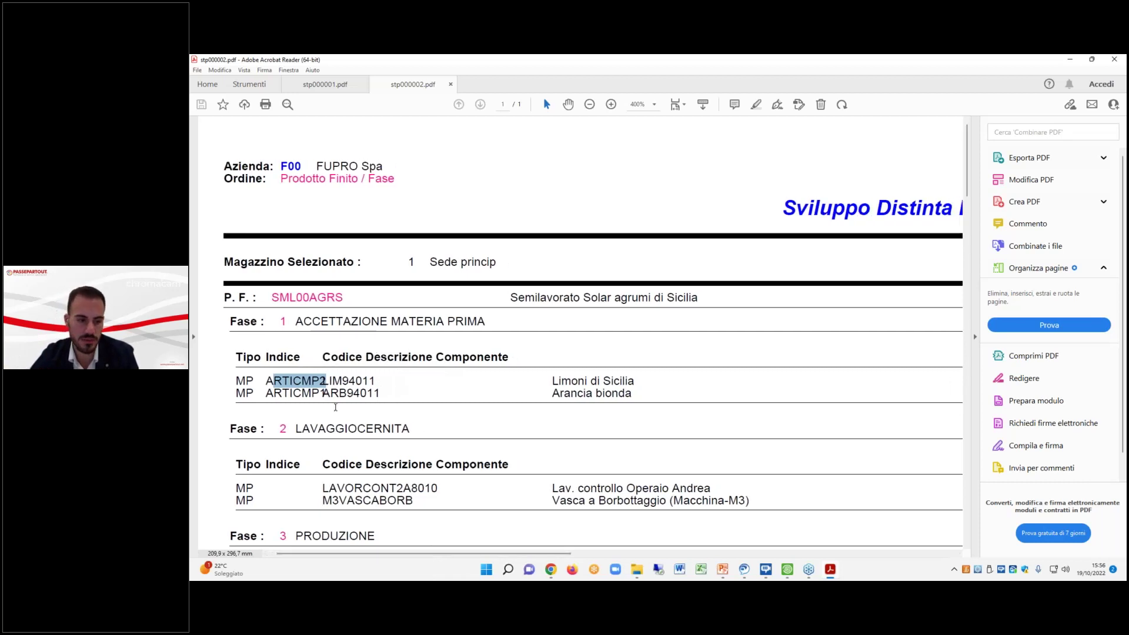
scroll(300, 393, left, 1)
click(300, 393)
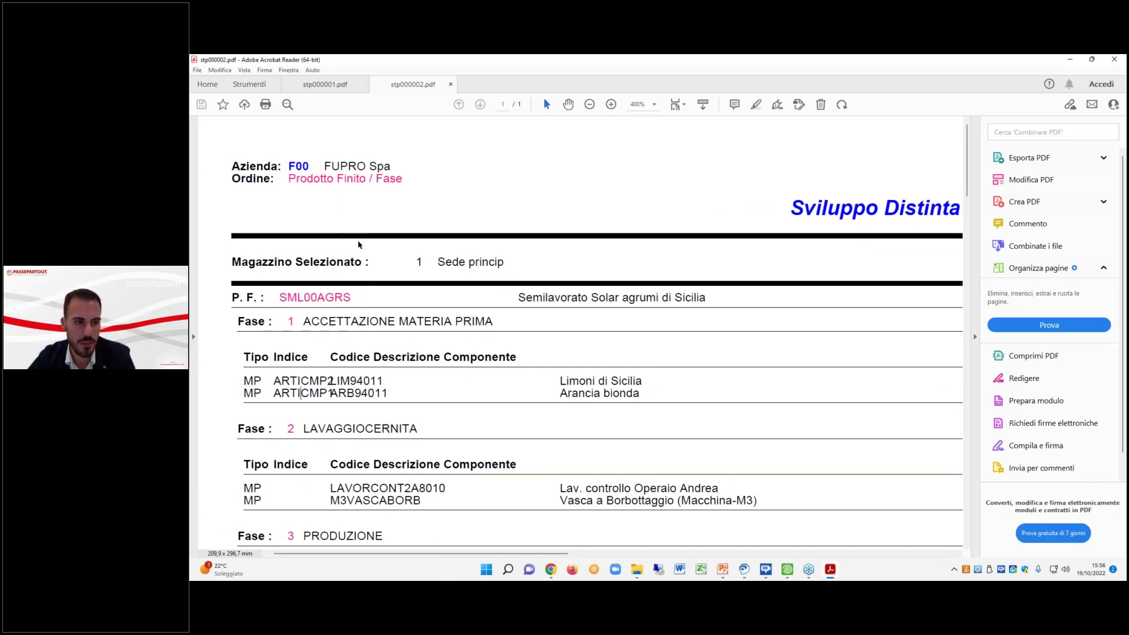
drag(320, 299, 351, 298)
click(333, 298)
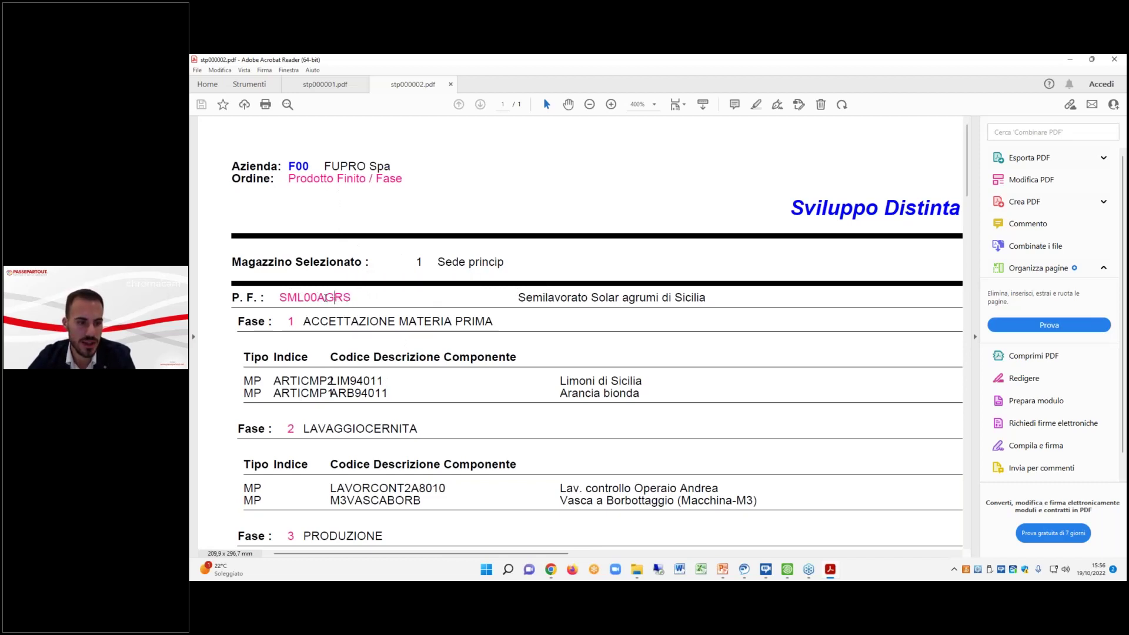
drag(325, 298, 343, 298)
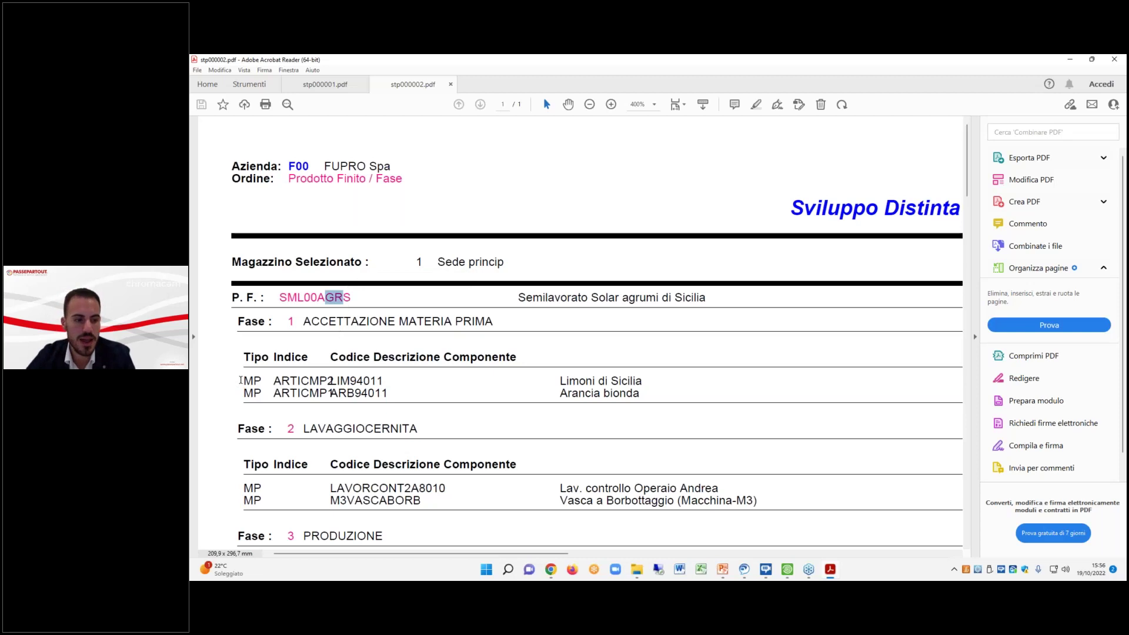
drag(241, 380, 515, 403)
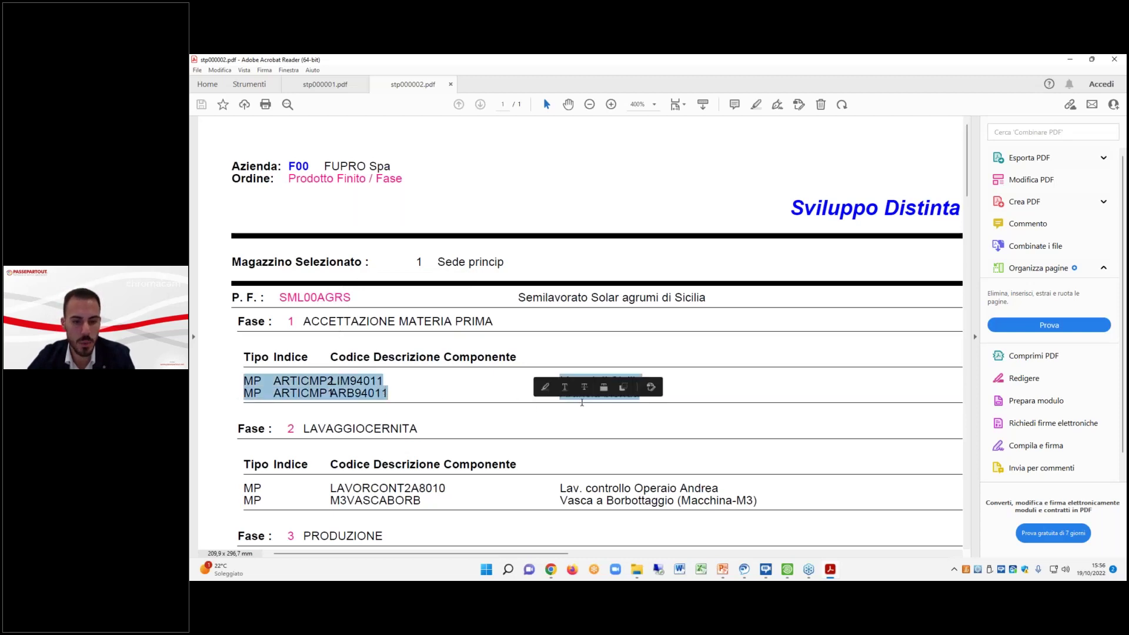
click(628, 420)
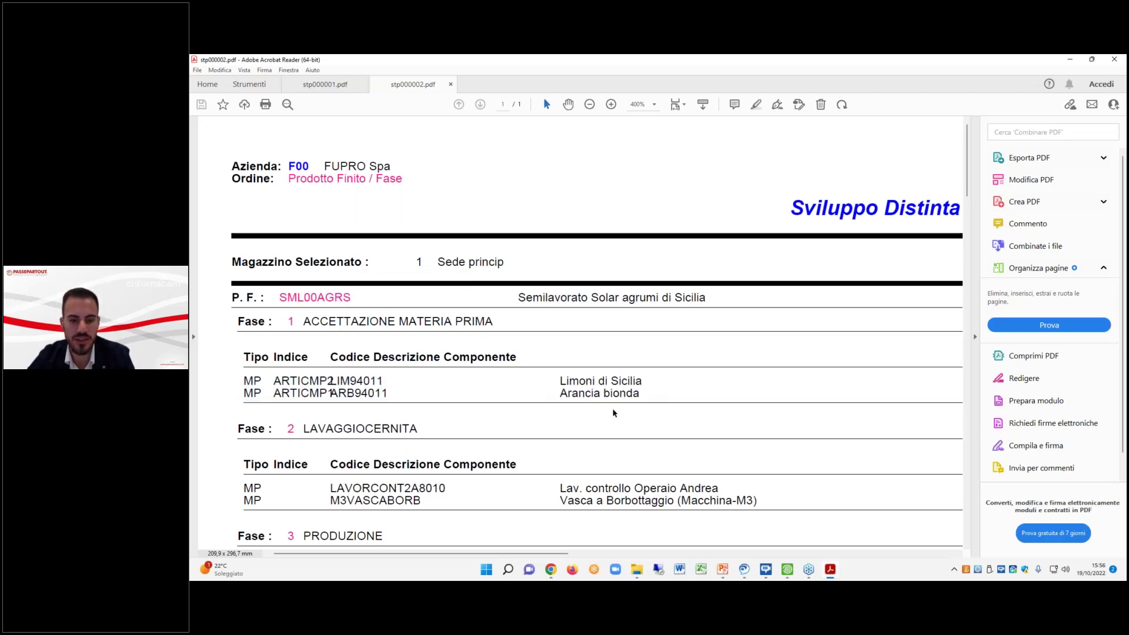
Return to the SML00 primary bill in Mexal and inspect the article exclusion in the conditions of component bbb94011.
key(alt+Tab)
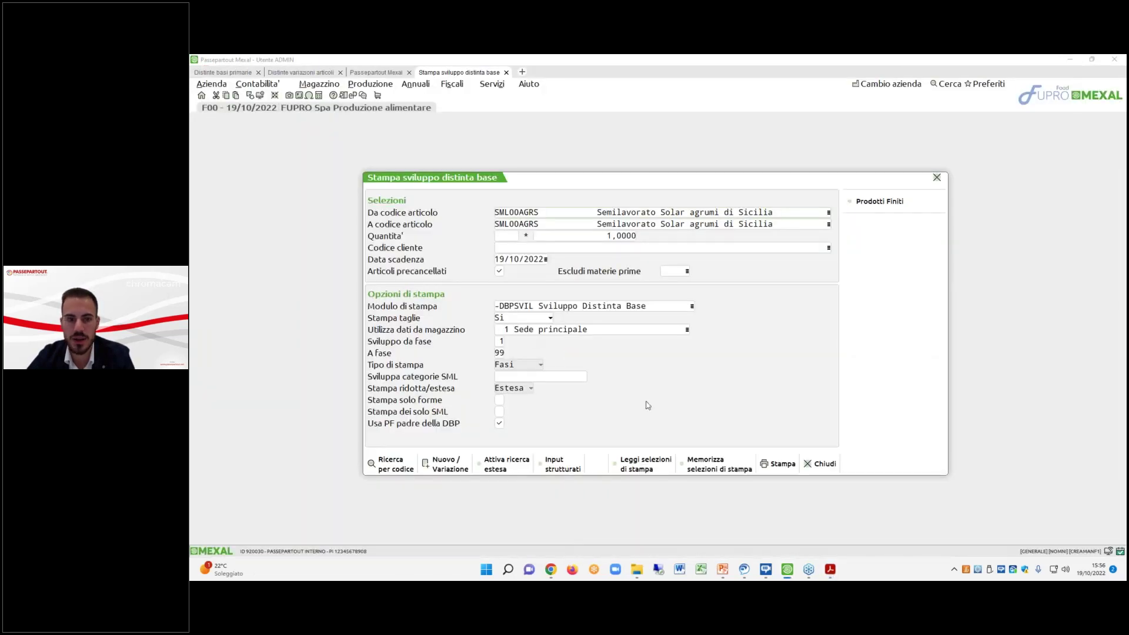
click(312, 73)
click(227, 73)
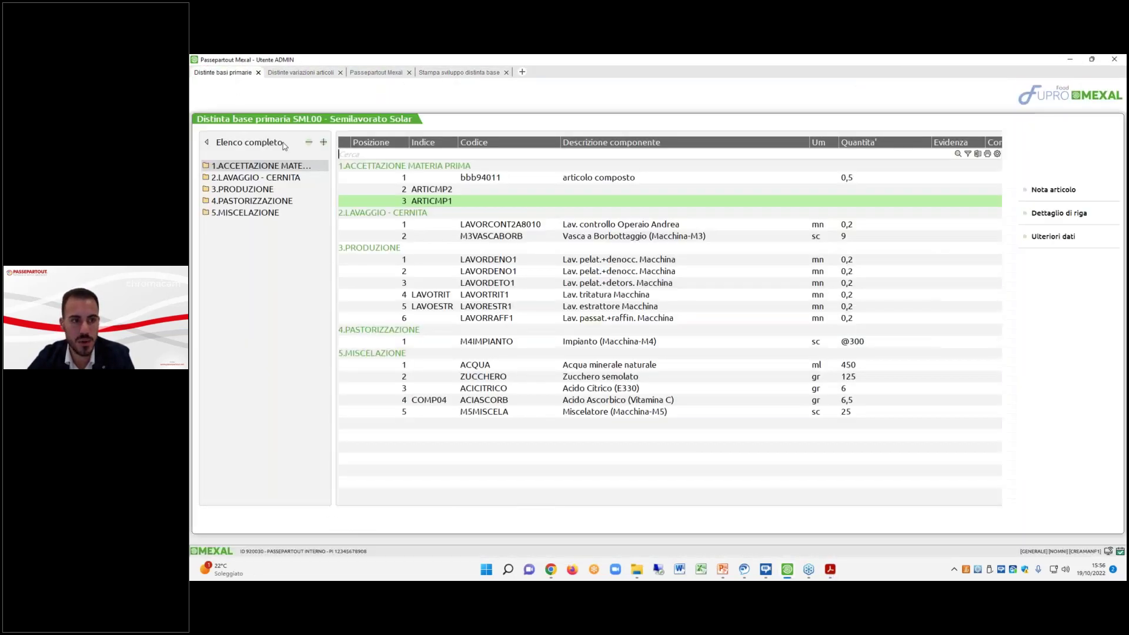
double_click(452, 183)
click(833, 274)
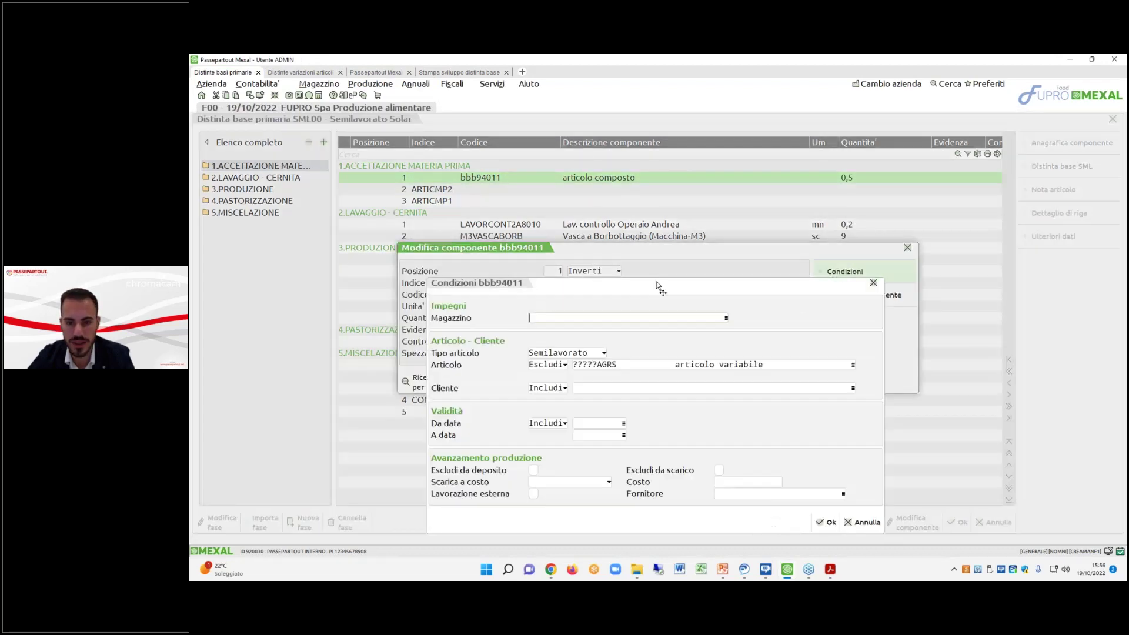
click(531, 364)
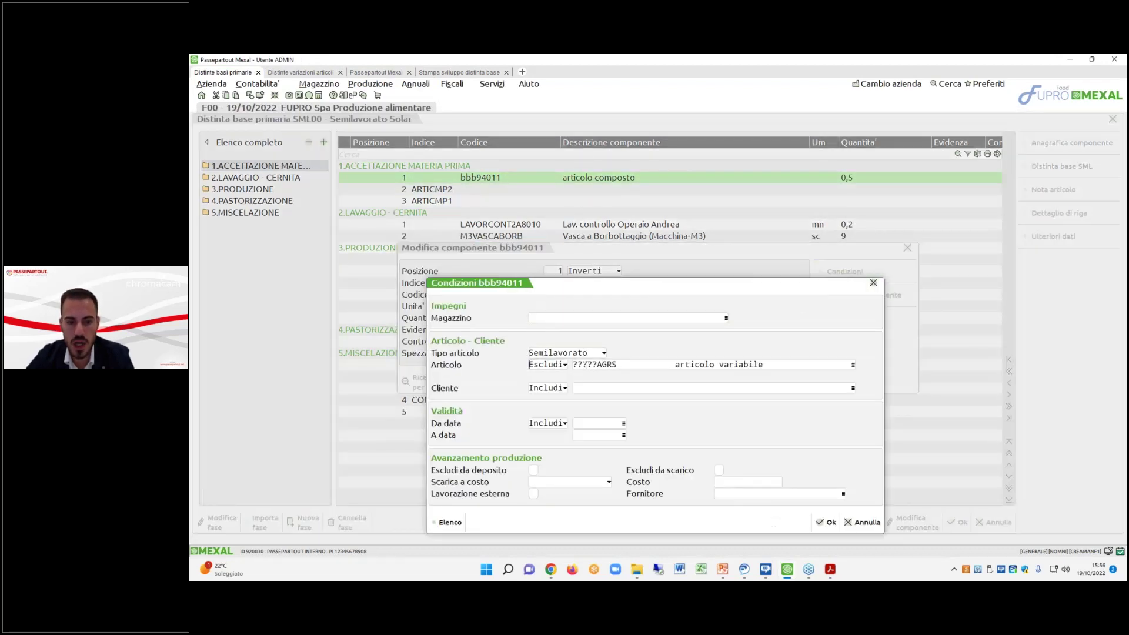
drag(575, 365, 613, 365)
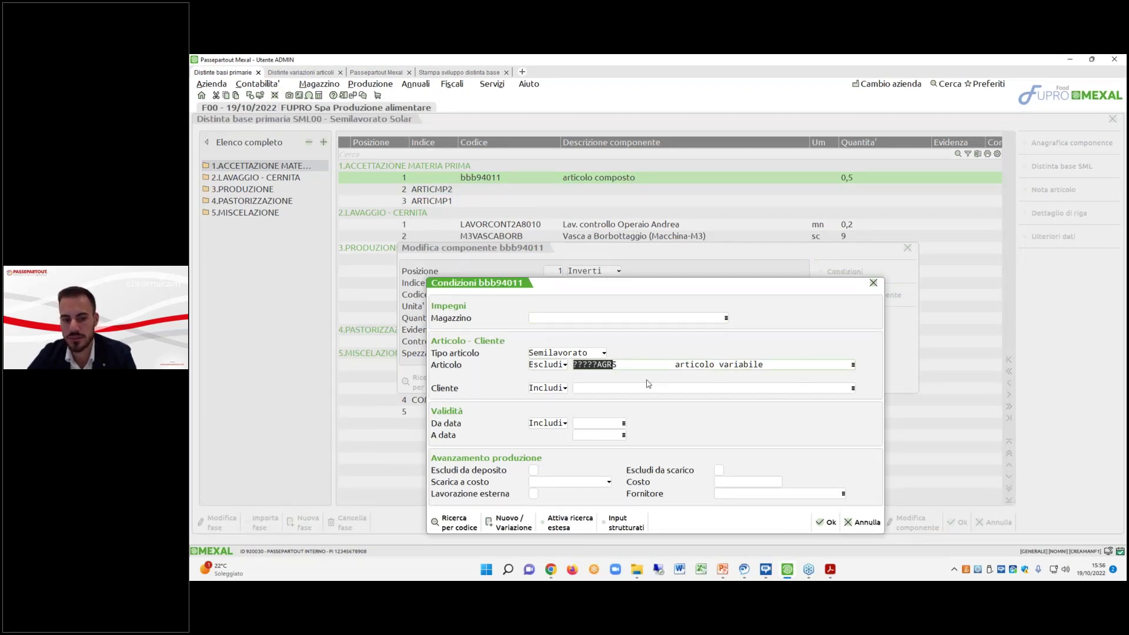
Examine the AGRS part of the excluded article mask in the bbb94011 conditions and close the component's dialogs.
key(shift+Tab)
key(Tab)
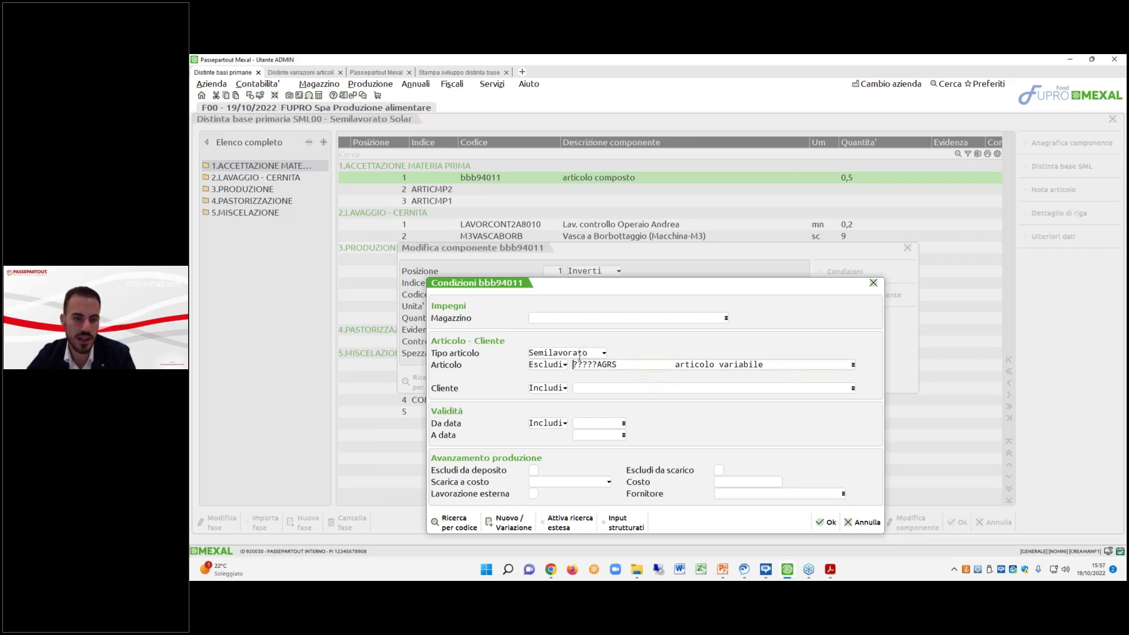
mouse_move(594, 365)
mouse_down()
mouse_move(574, 365)
mouse_move(614, 365)
mouse_up()
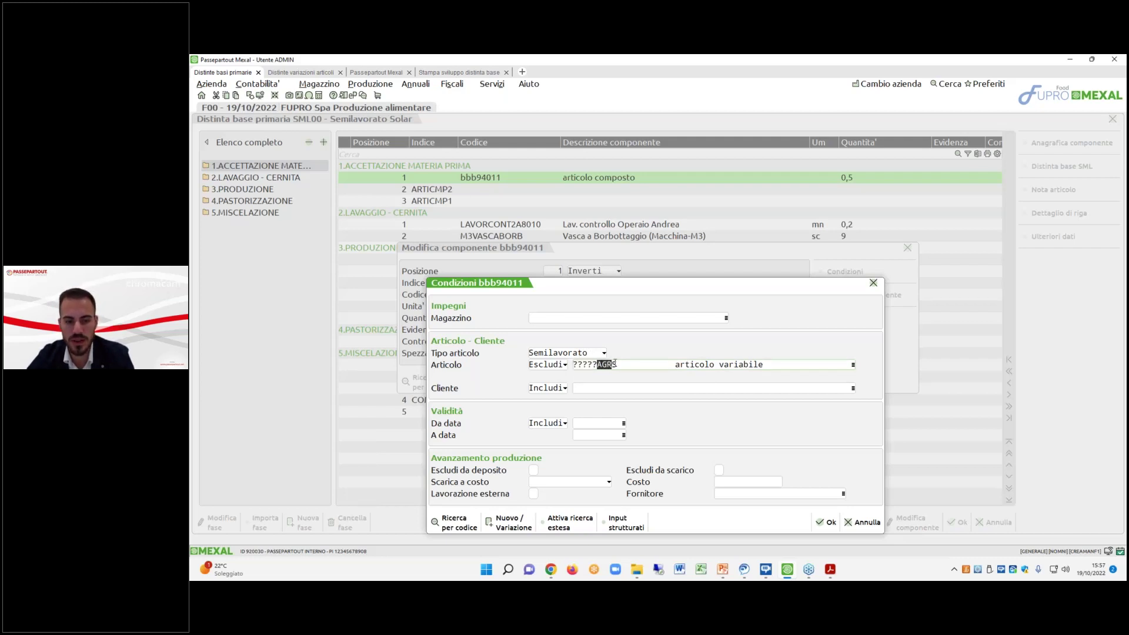
click(618, 365)
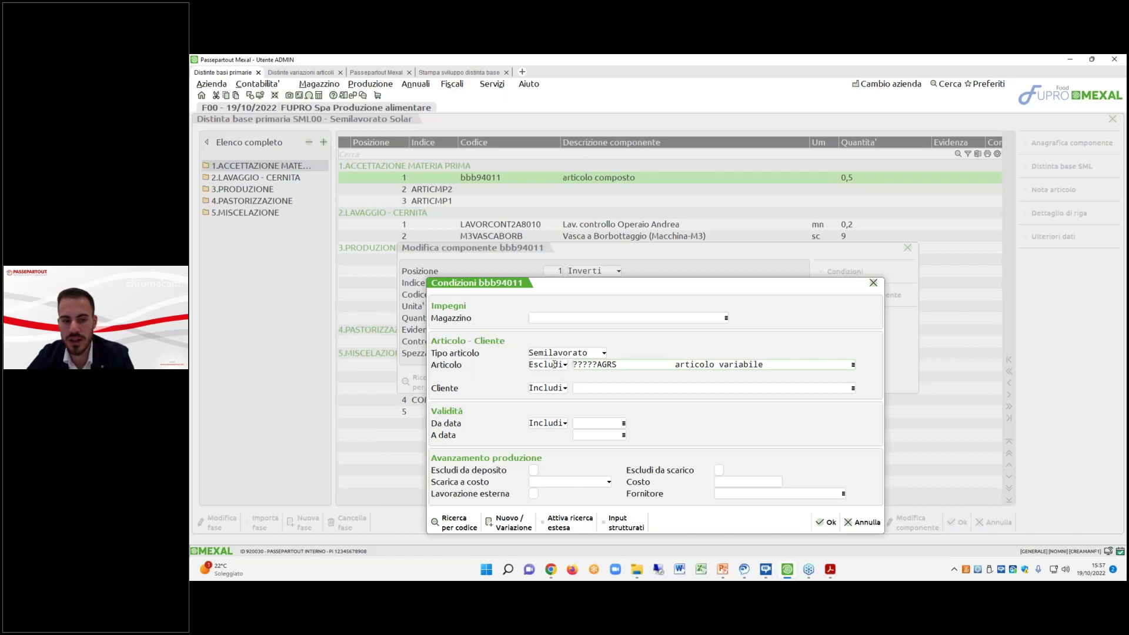
click(828, 522)
click(755, 383)
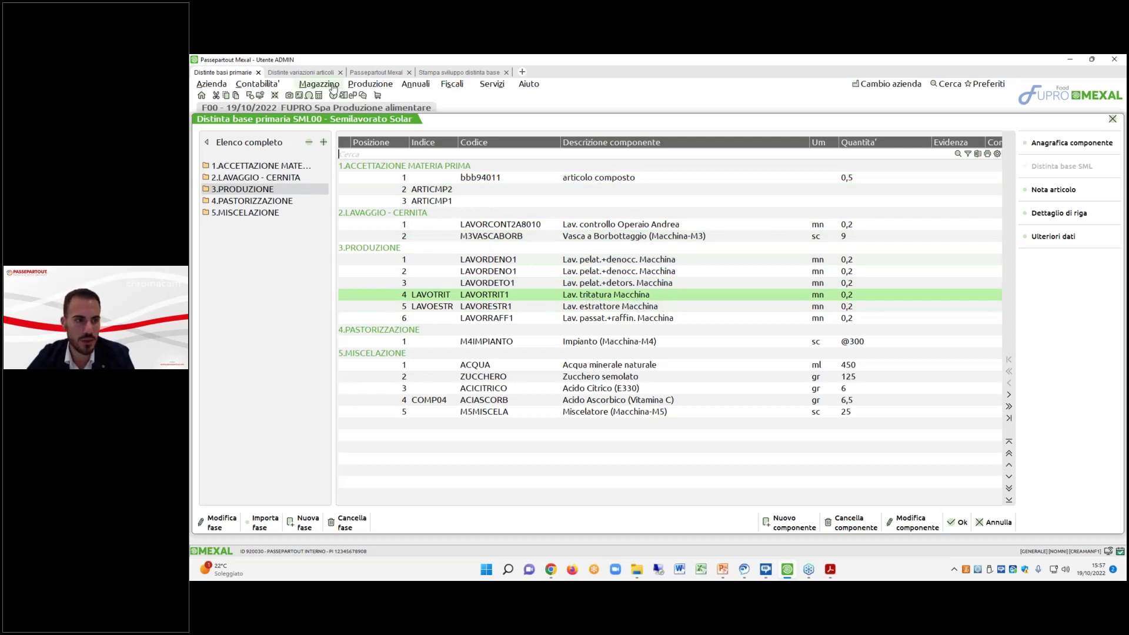
Switch to the AGRS agrumi di Sicilia variation bill and inspect its LAVOTRIT and LAVOESTR rows.
click(318, 73)
click(352, 72)
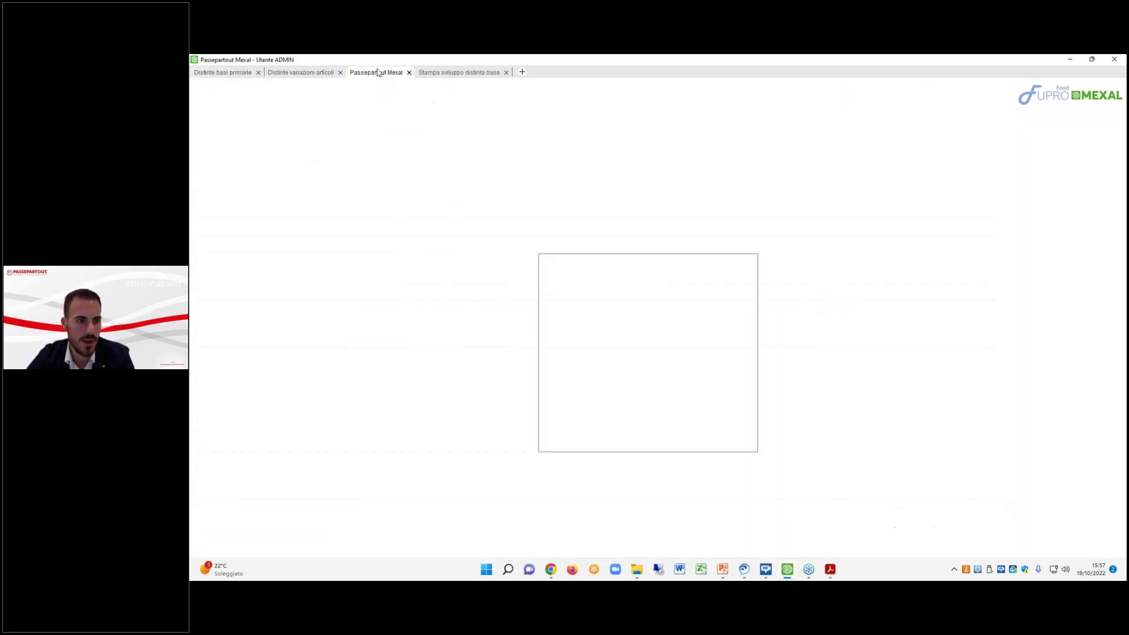
click(440, 72)
click(376, 73)
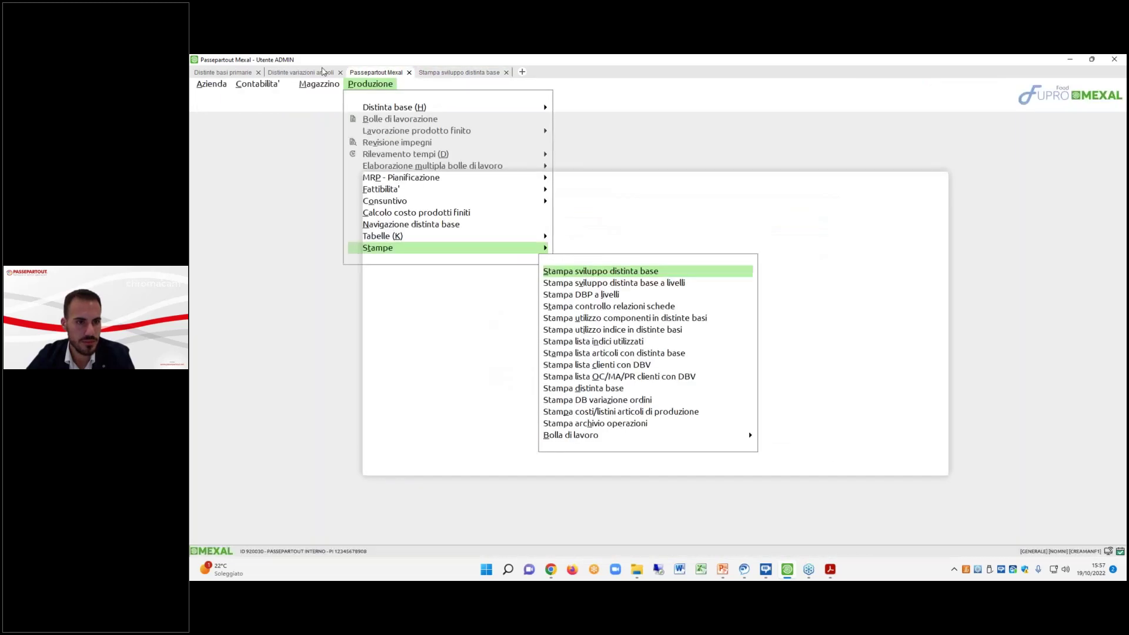
click(300, 72)
double_click(330, 161)
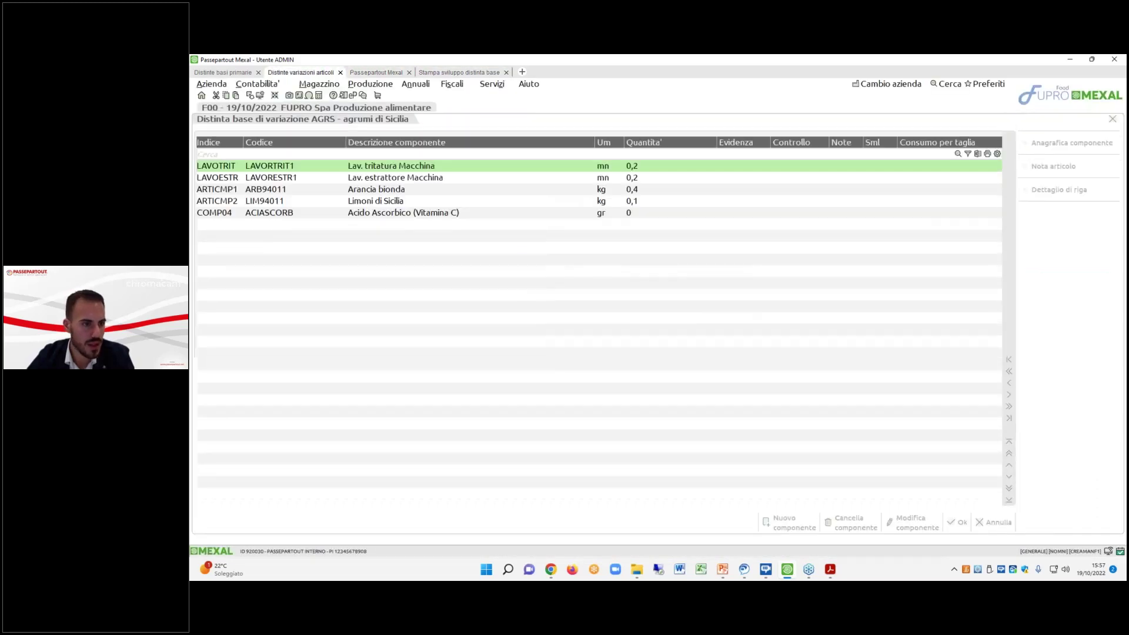
key(Up)
key(Up)
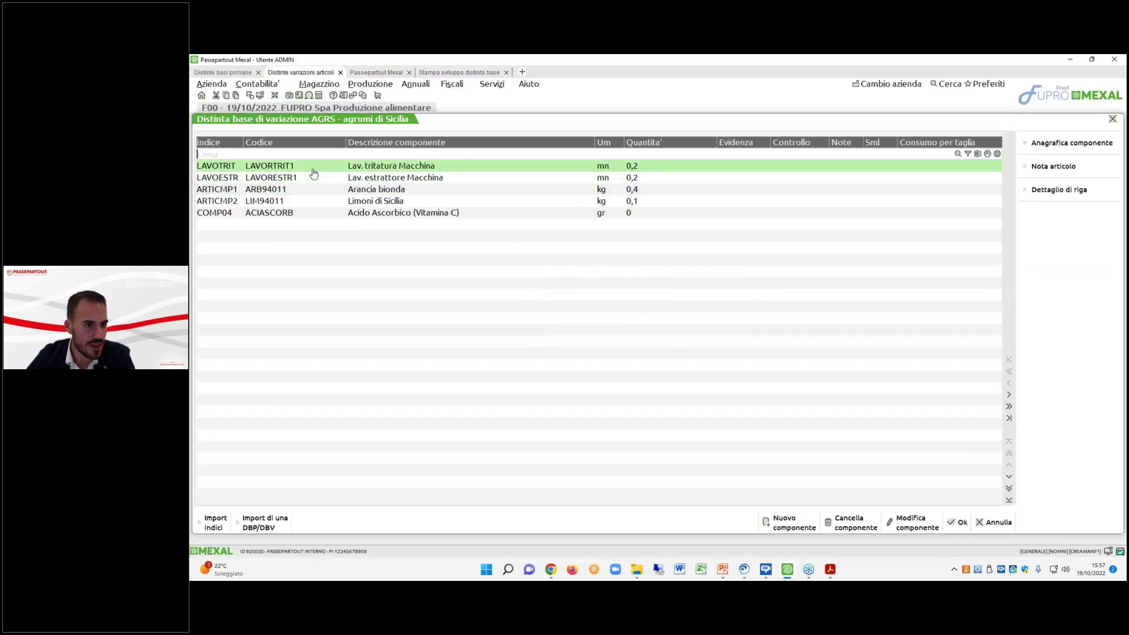
key(Down)
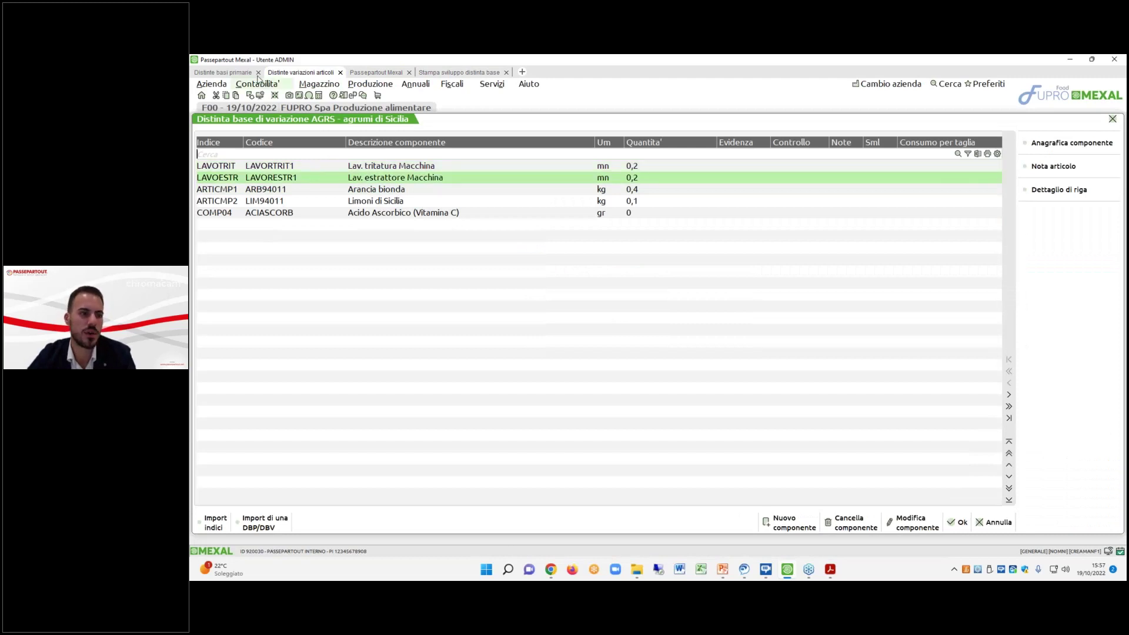
Return to the SML00 primary bill and check the LAVOESTR row in PRODUZIONE and the COMP04 row in MISCELAZIONE.
click(223, 73)
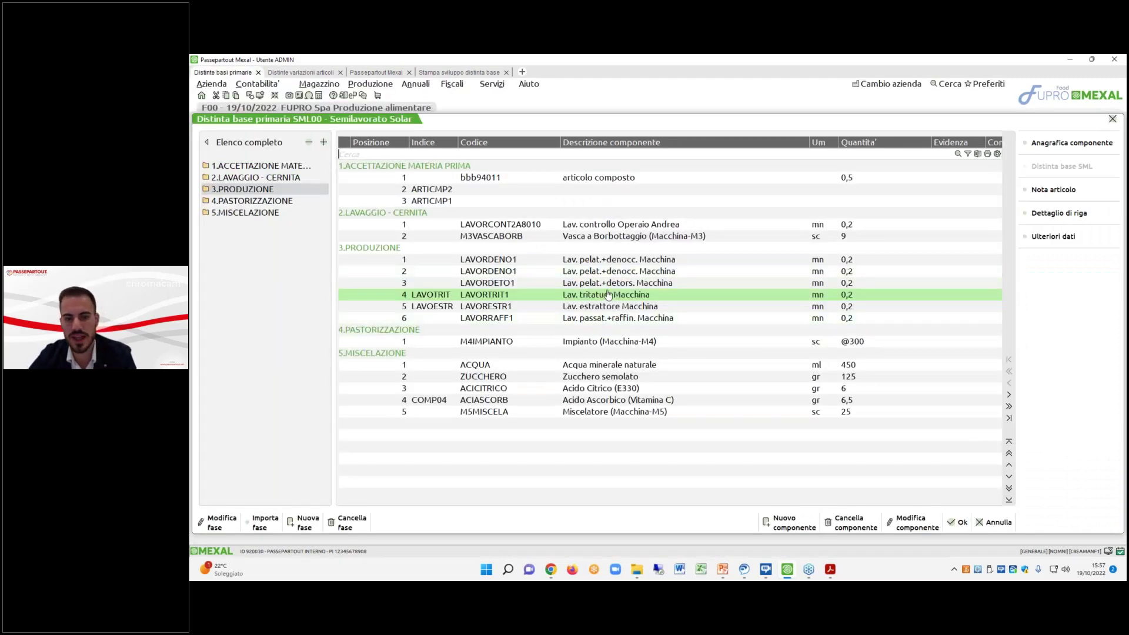
key(Down)
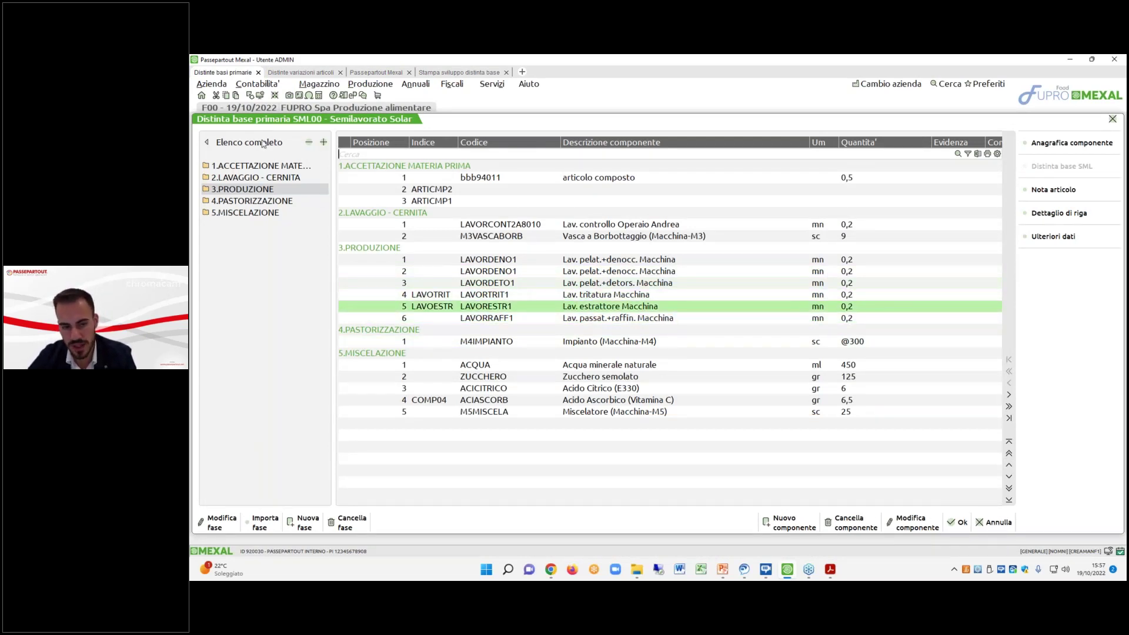
key(Down)
key(Down)
key(Down)
key(Down)
key(Down)
key(Down)
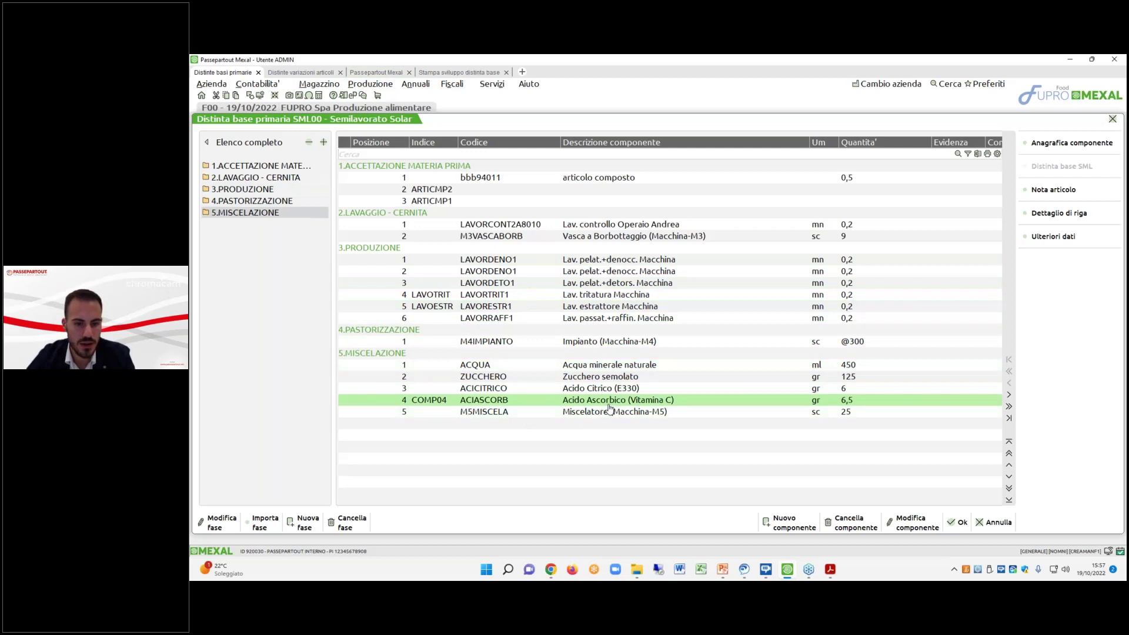
Compare the COMP04 ascorbic acid quantity in the AGRS variation bill with the one in the SML00 primary bill.
click(375, 73)
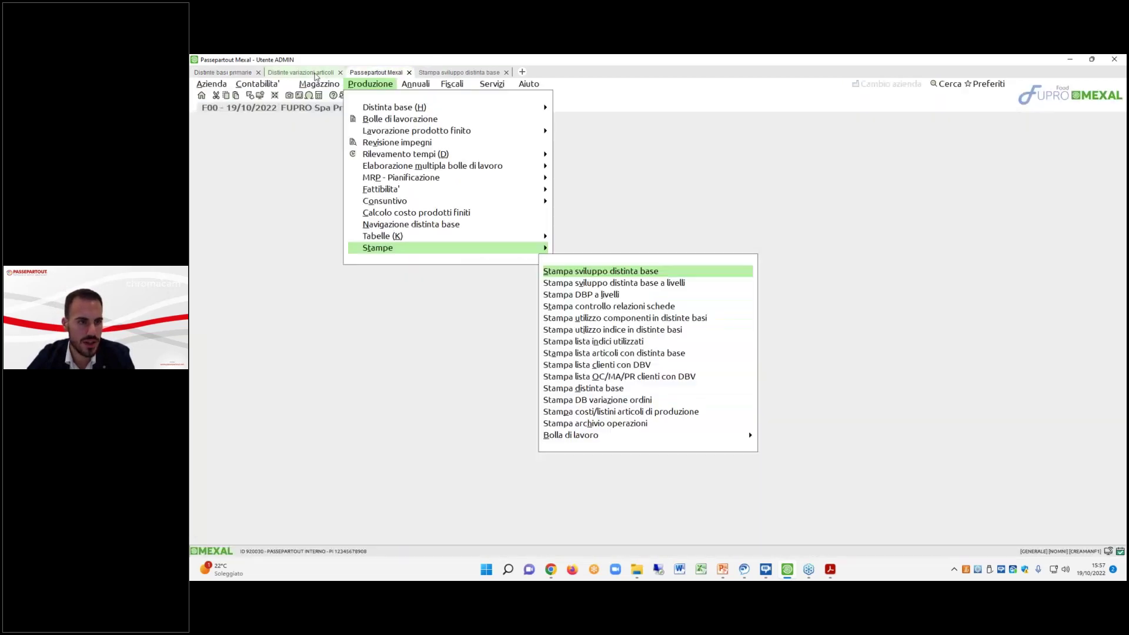
click(300, 72)
click(306, 214)
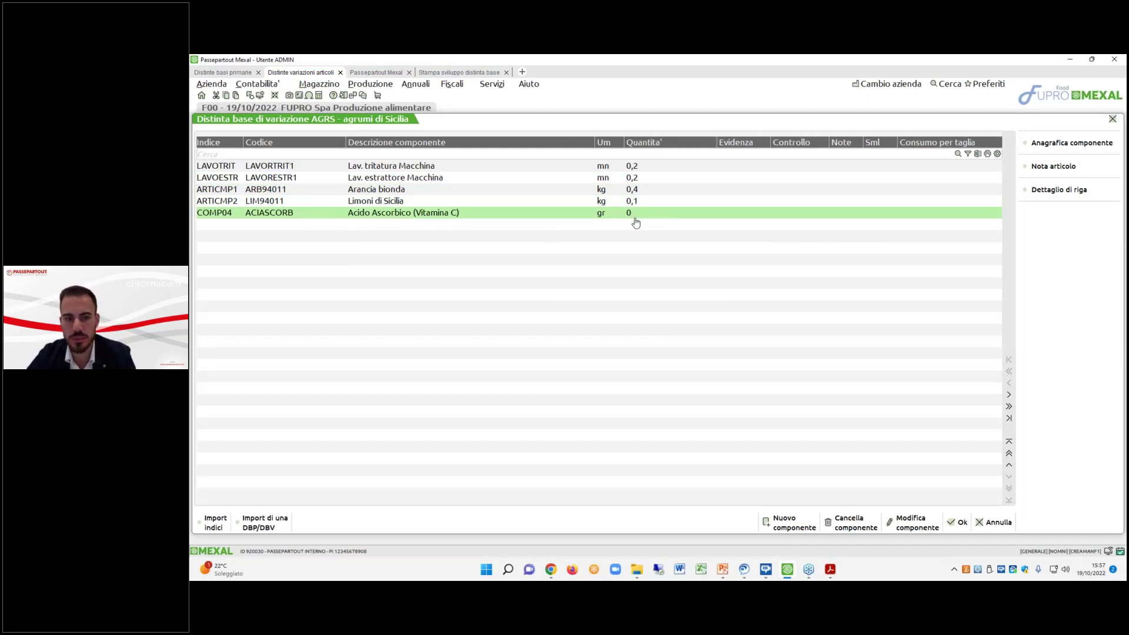
click(236, 72)
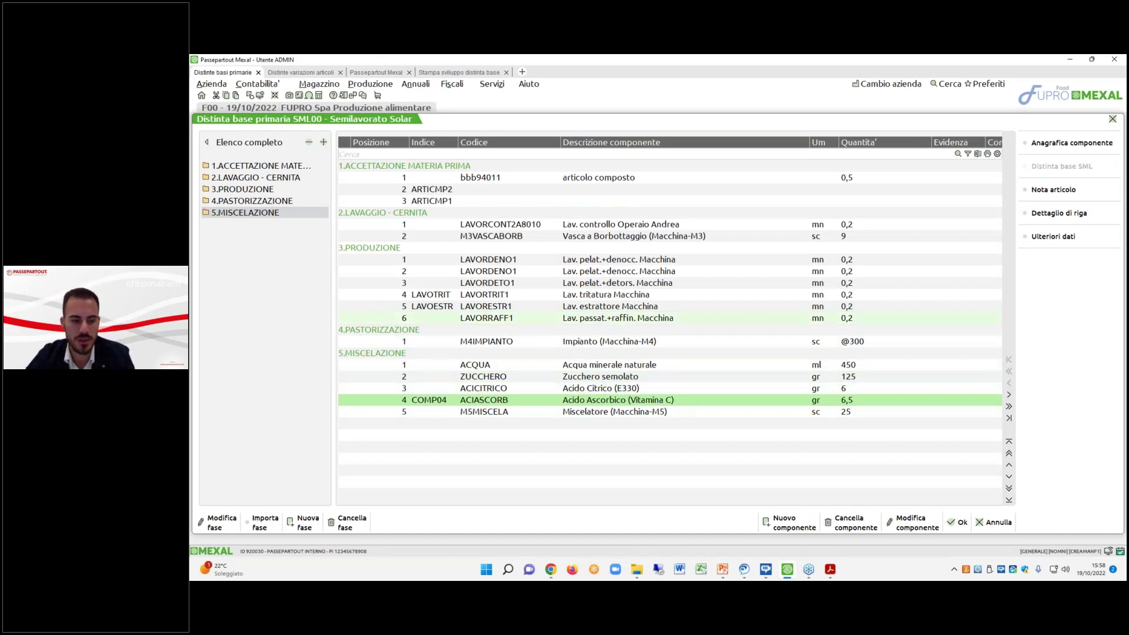
Switch to stp000002.pdf in Adobe Acrobat Reader, check its MISCELAZIONE phase for ascorbic acid, and minimize the reader.
mouse_move(830, 569)
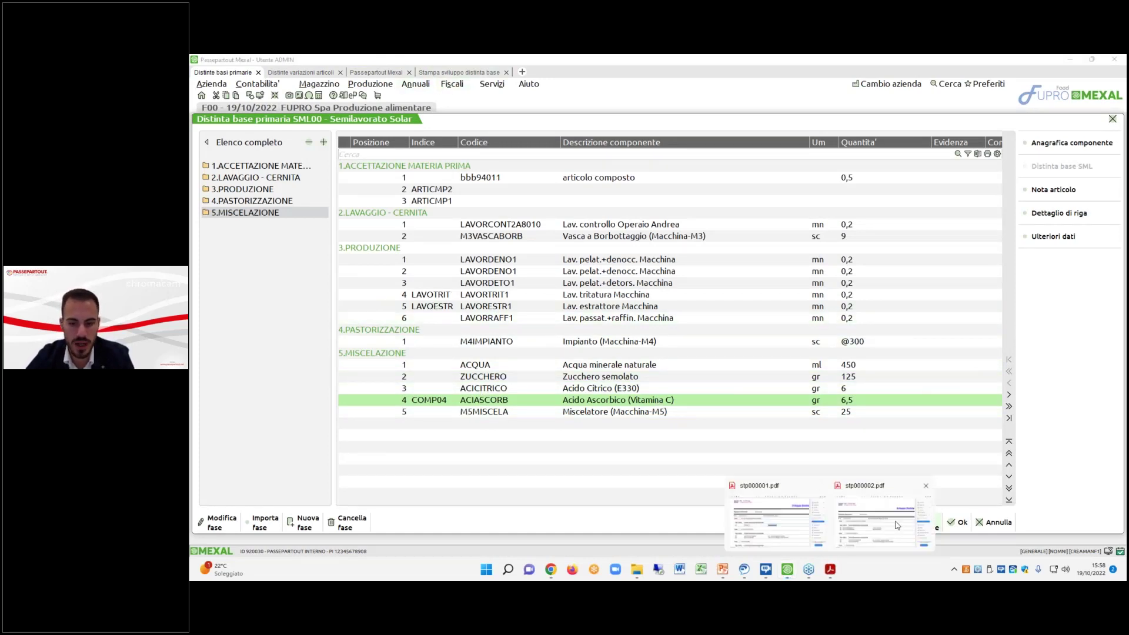
click(875, 512)
scroll(414, 361, down, 5)
scroll(415, 366, down, 5)
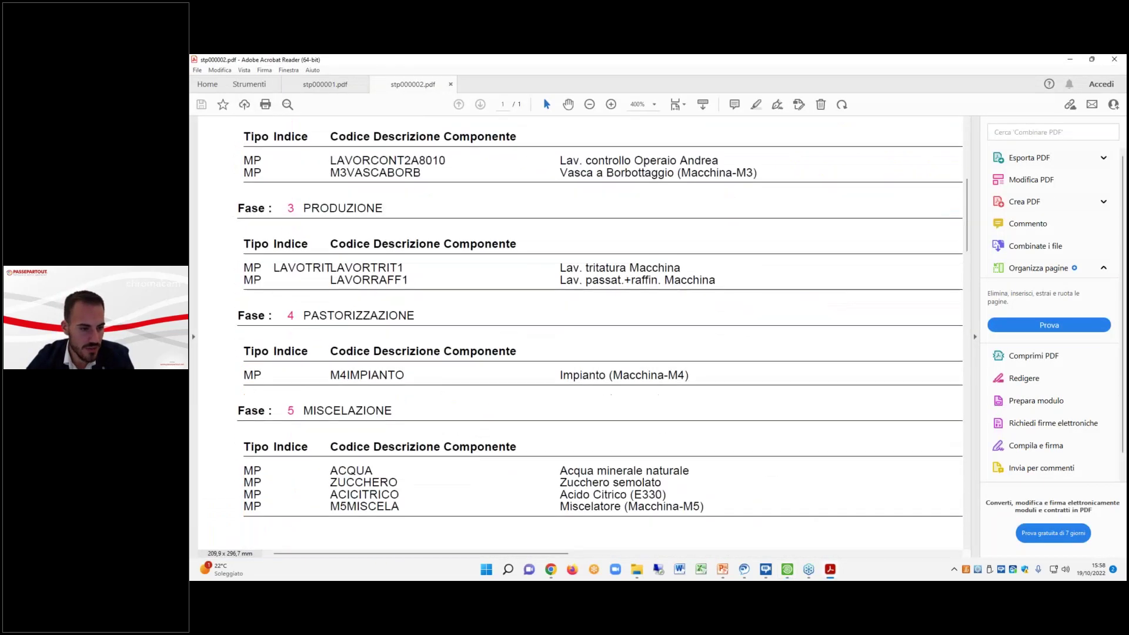
drag(328, 427, 436, 441)
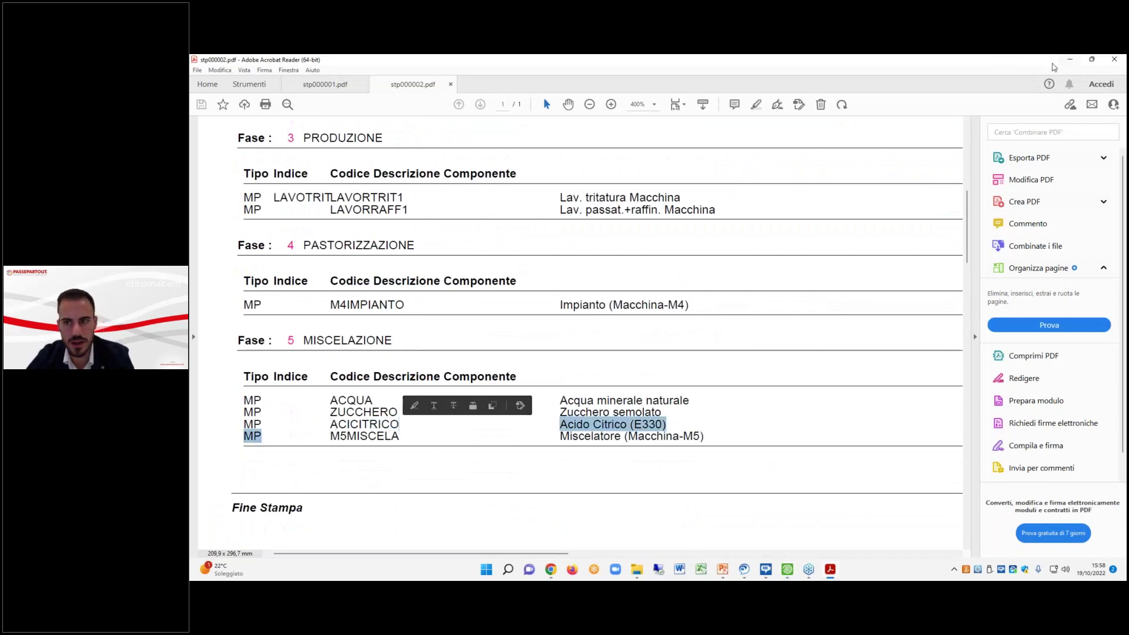
click(1070, 58)
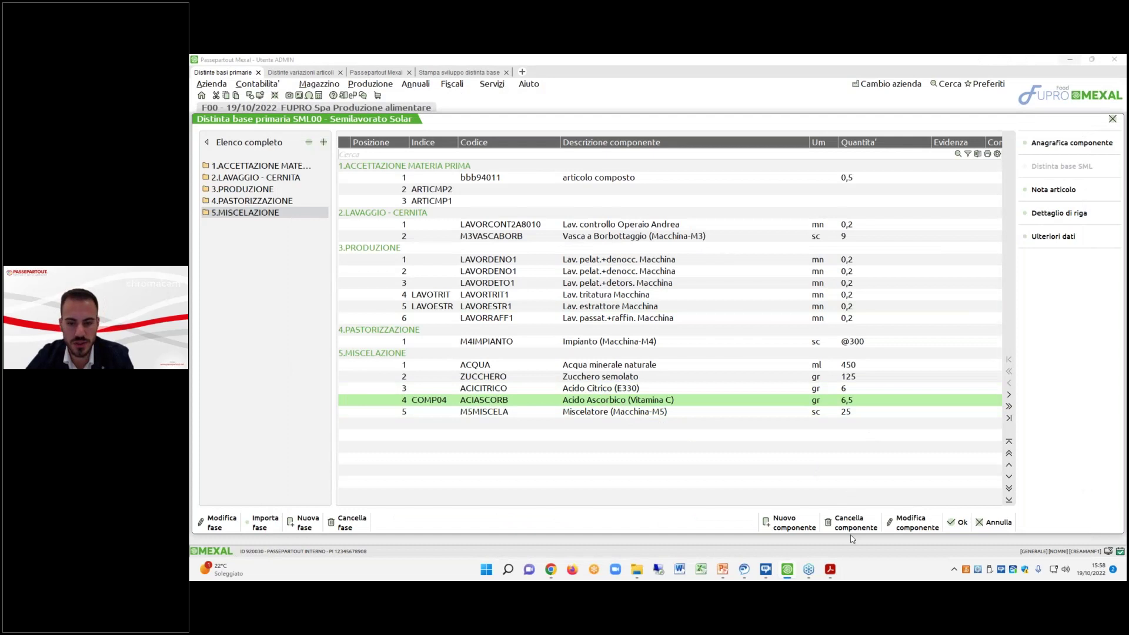
Reopen the reader on stp000001.pdf and examine the COMP04 ACIASCORB row in the MISCELAZIONE phase of SML00PESC.
click(830, 568)
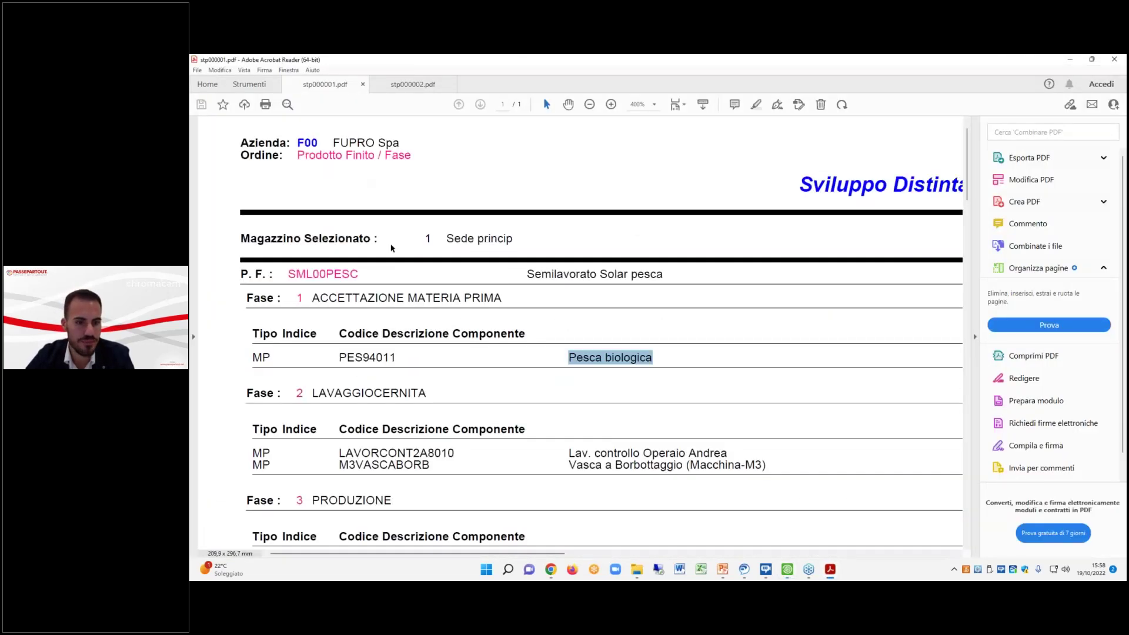
scroll(527, 267, down, 10)
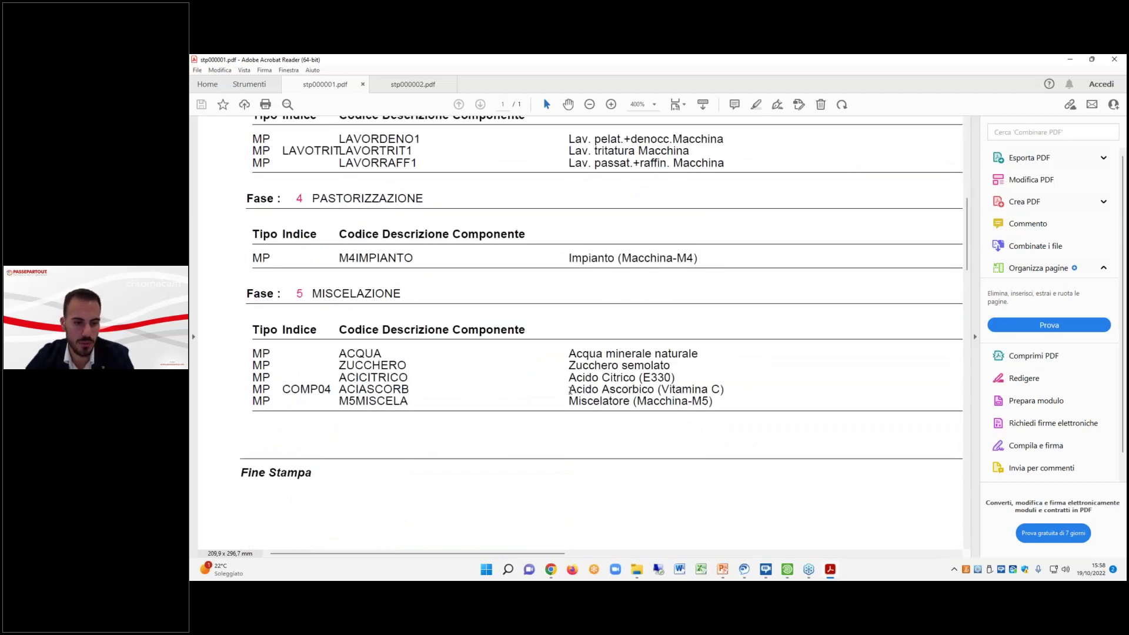
drag(342, 389, 729, 388)
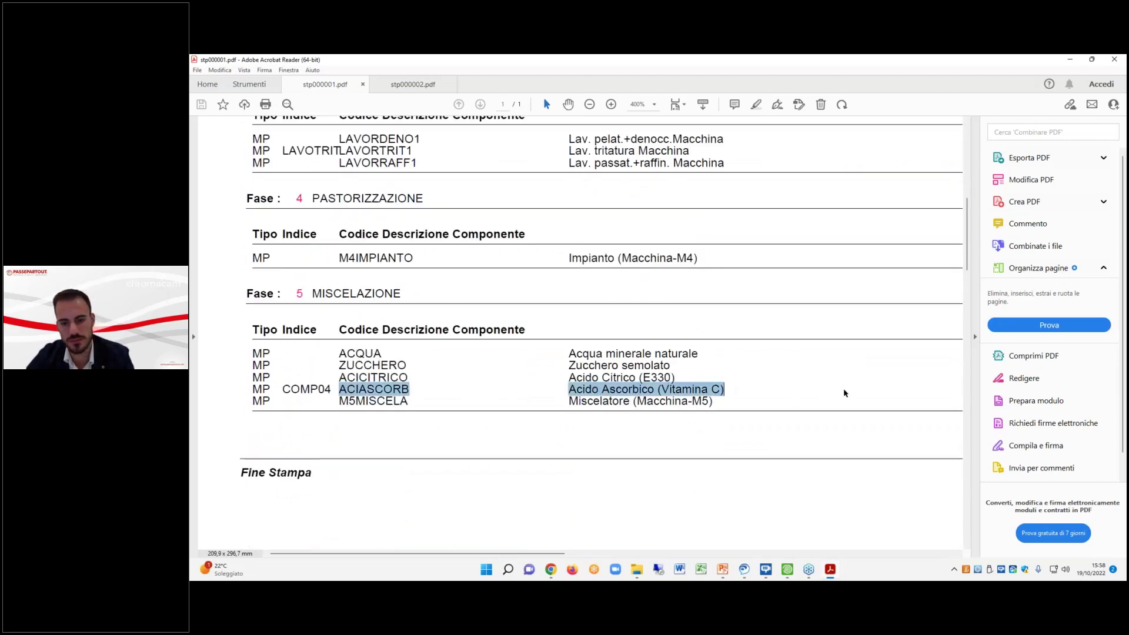
click(801, 405)
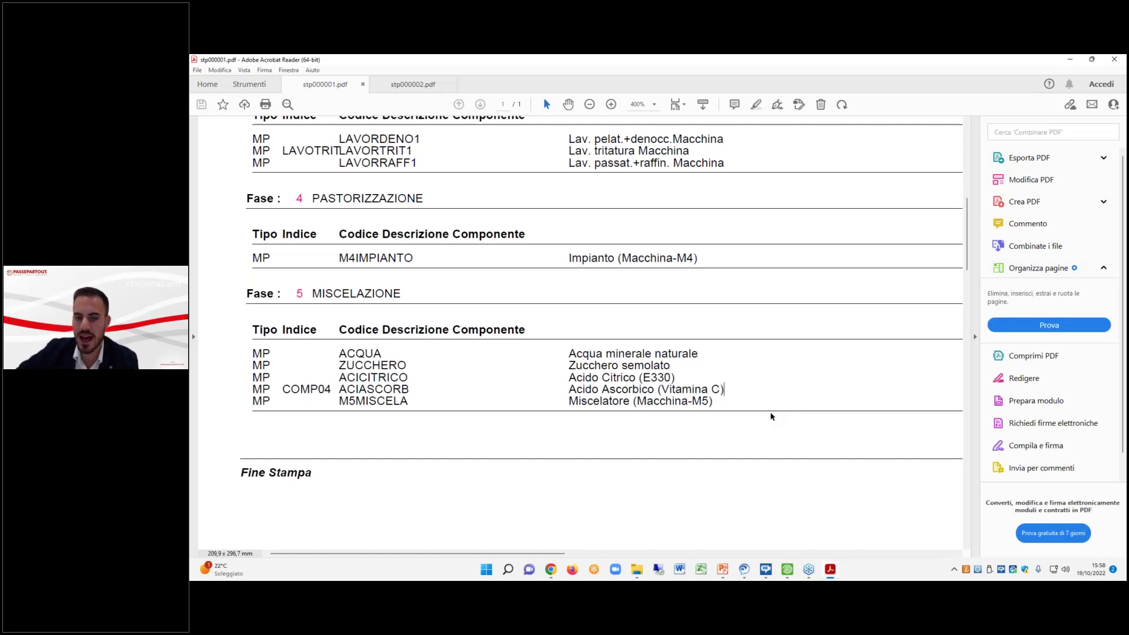
Close all open PDF prints and leave the SML00 primary bill in Mexal.
click(1114, 59)
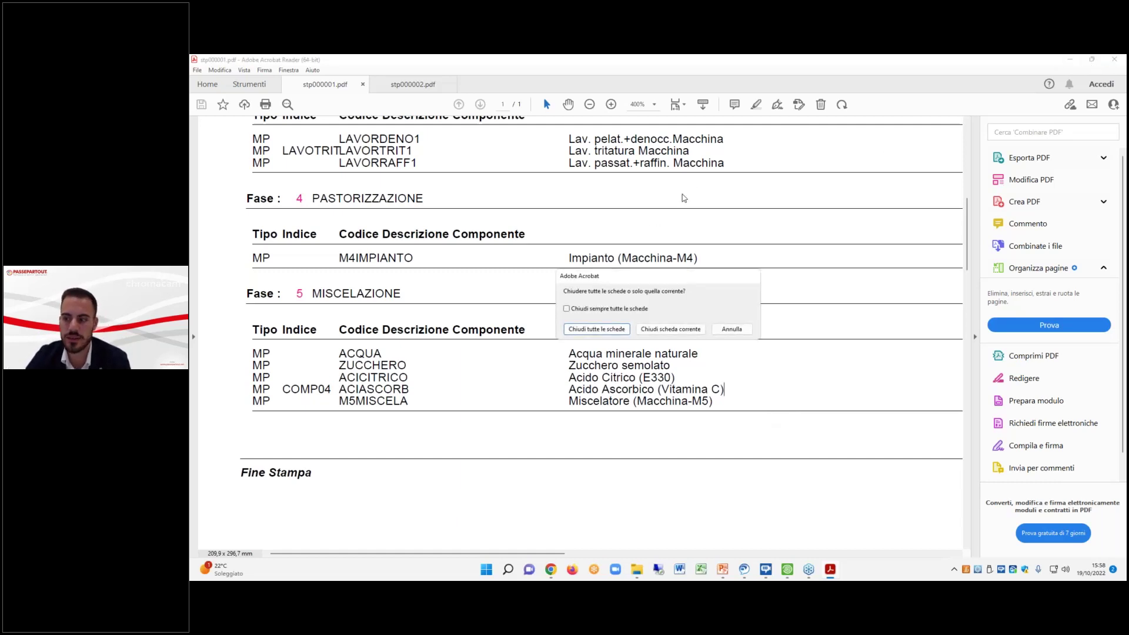
click(619, 333)
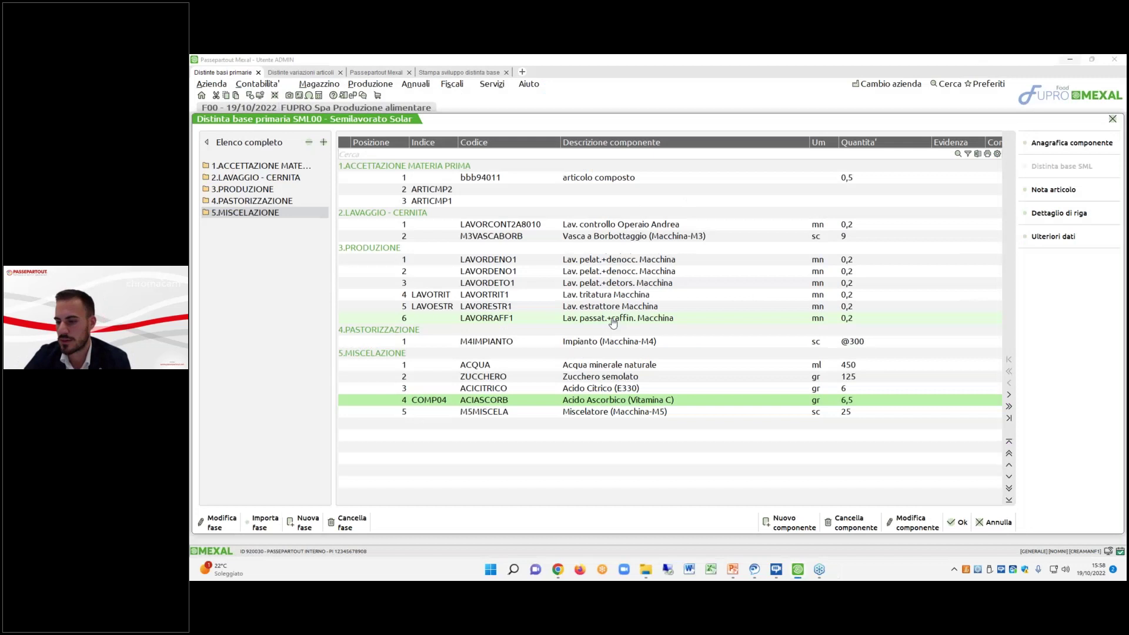
key(Escape)
key(Return)
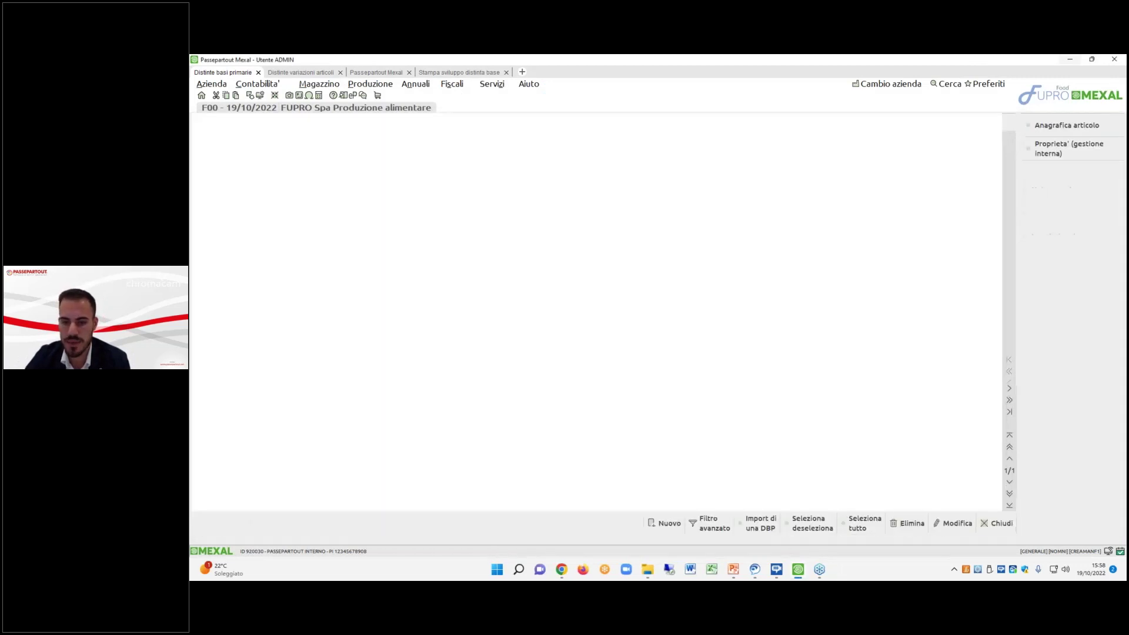
Start an index import in the AGRS variation bill with SML00 Semilavorato Solar as the source article.
click(300, 72)
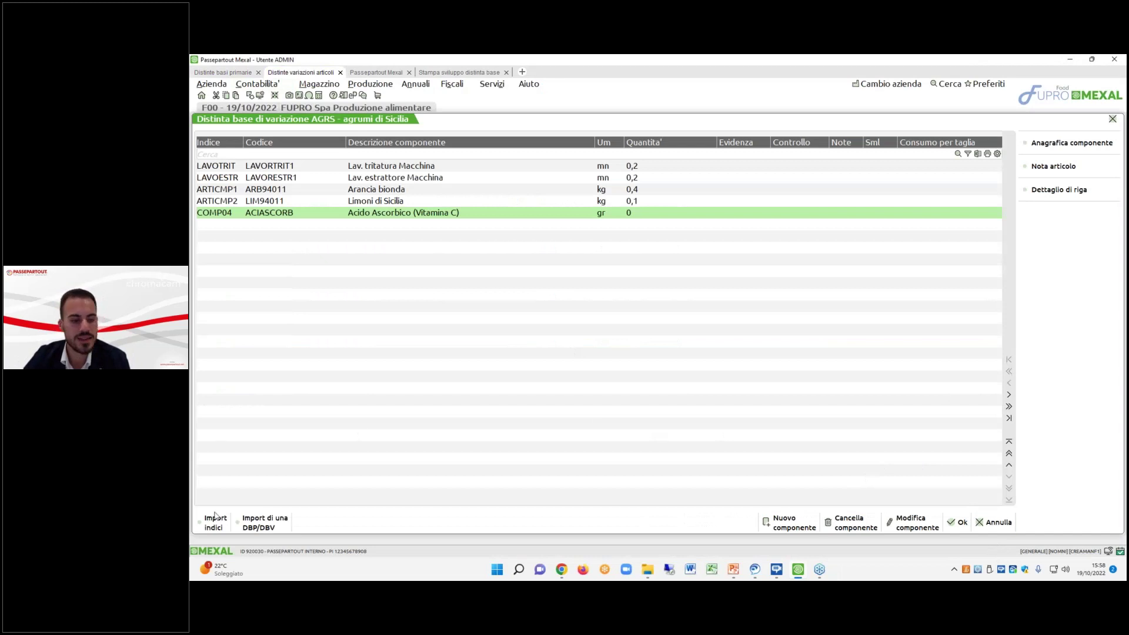
click(215, 522)
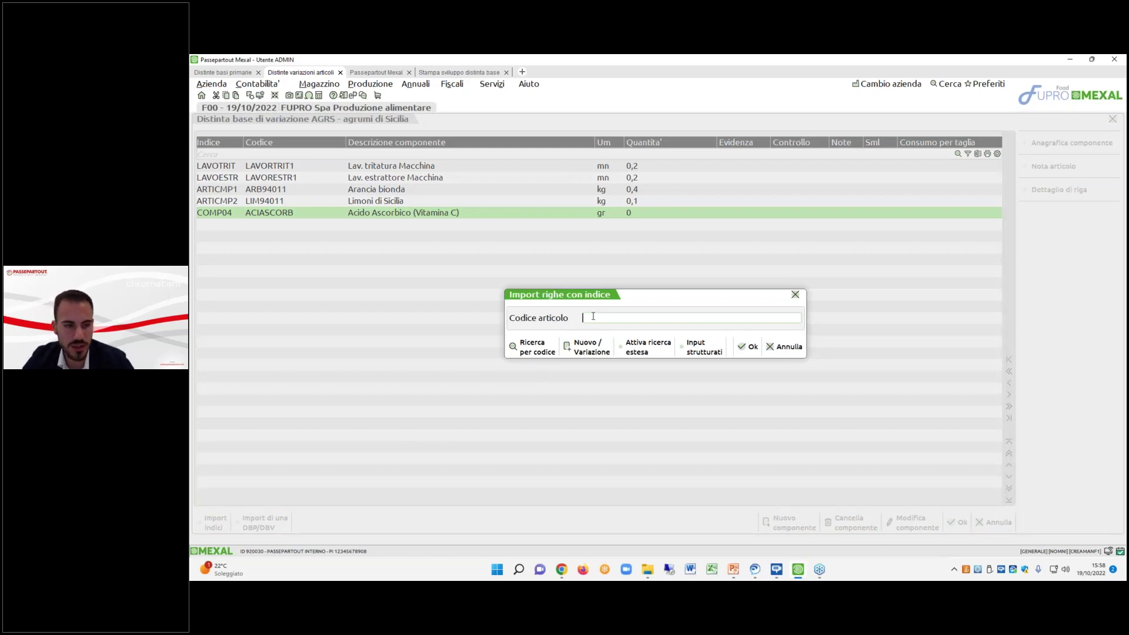
click(532, 346)
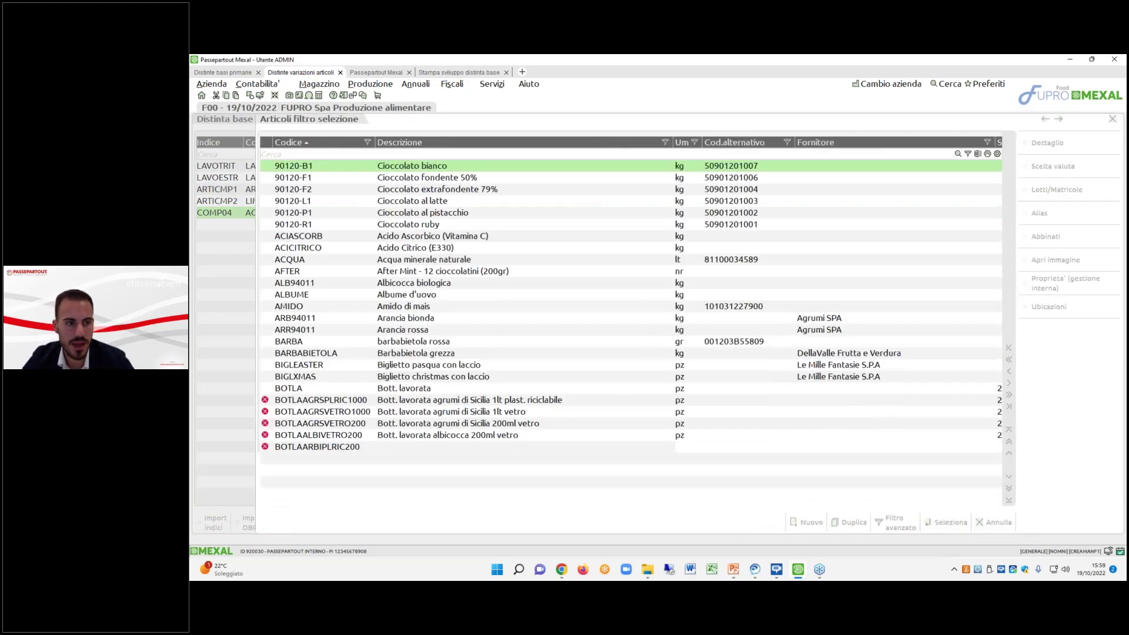
drag(538, 116, 543, 163)
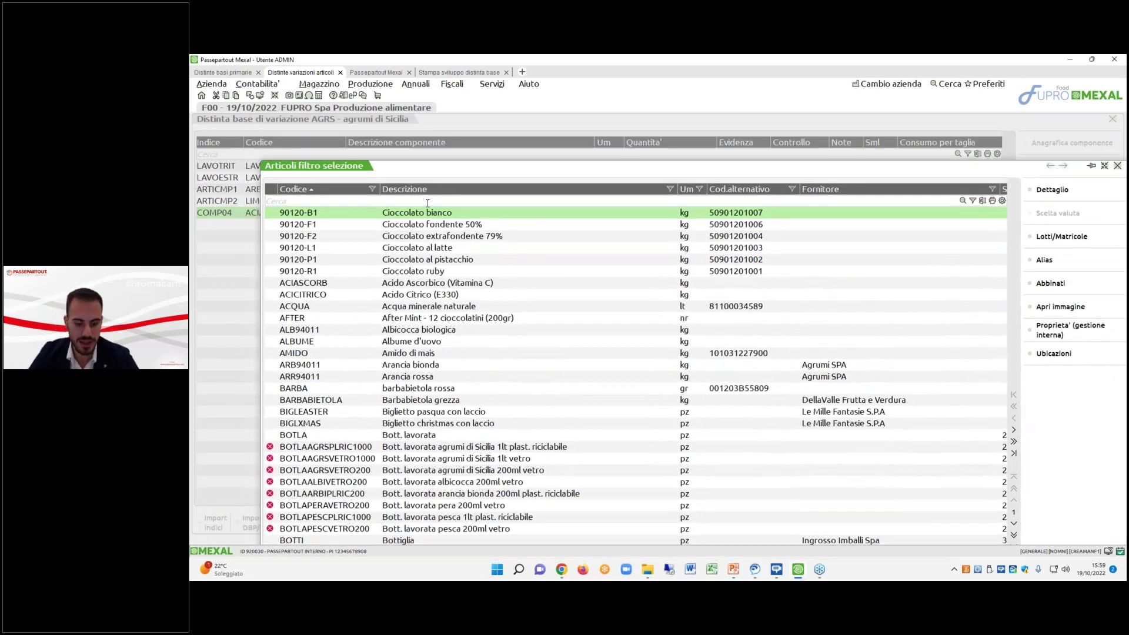
text(sm)
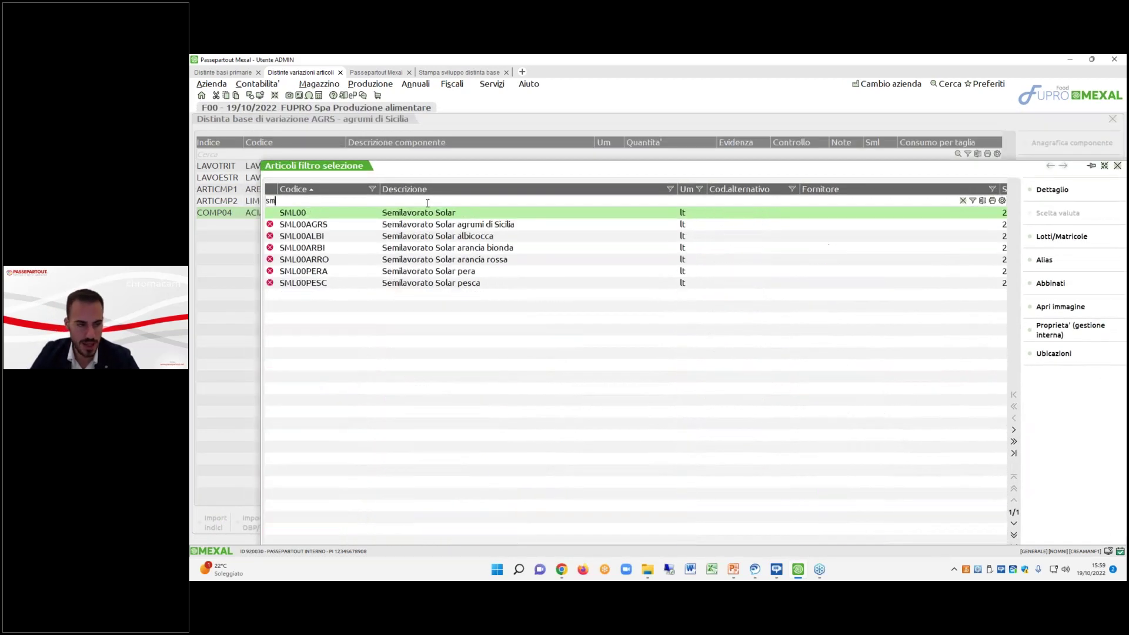
double_click(397, 214)
click(814, 428)
click(748, 348)
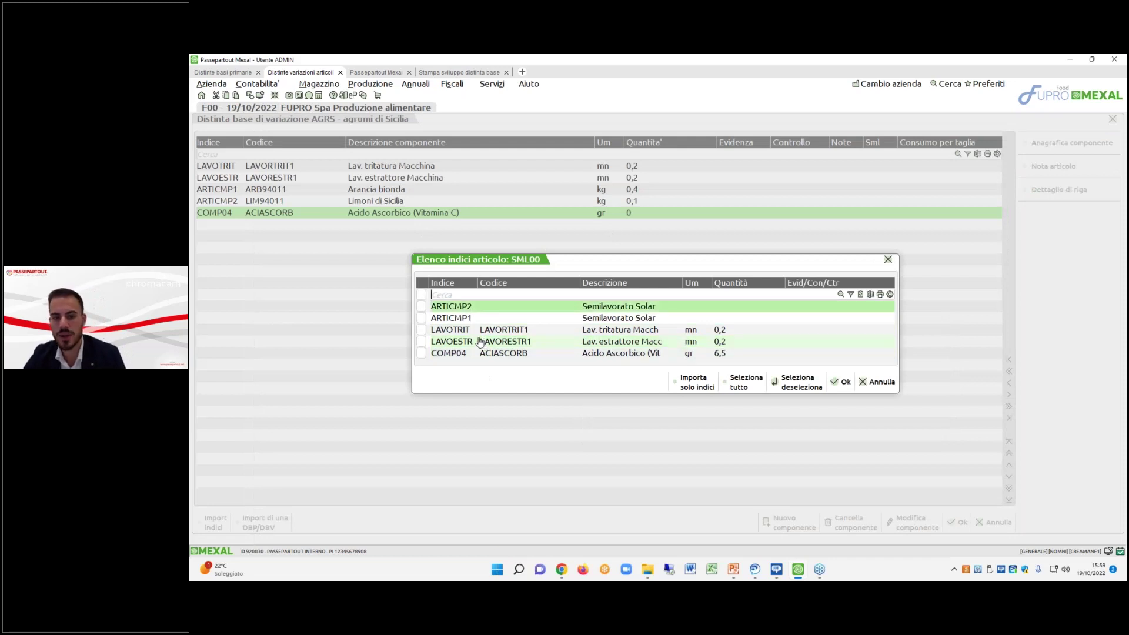
Select all the indexed rows of SML00 and import them into the AGRS variation bill.
click(421, 294)
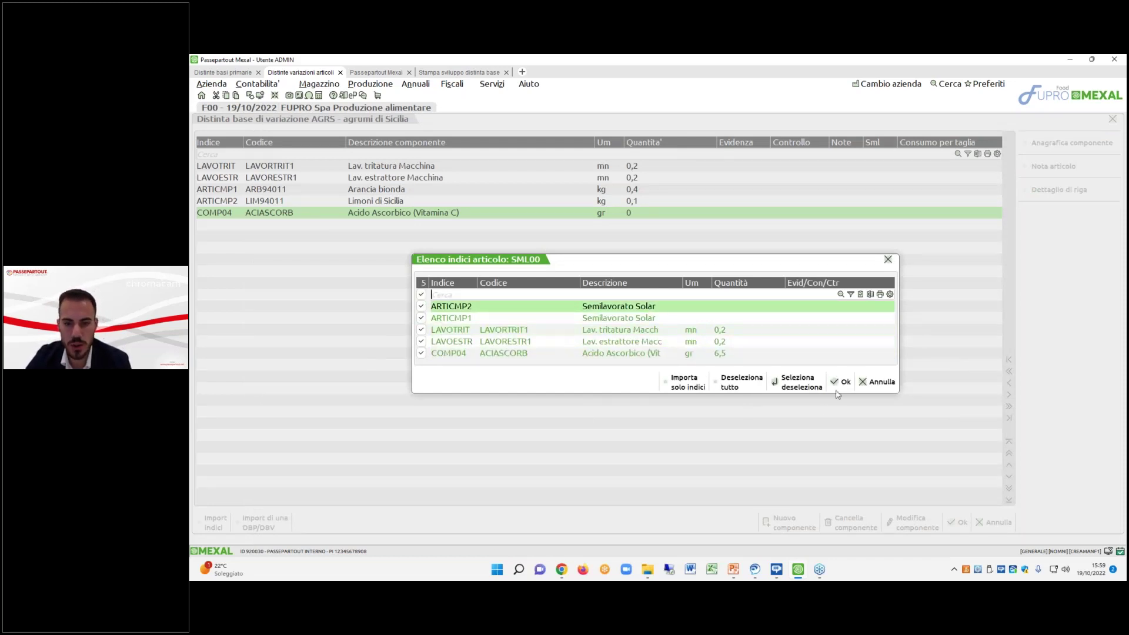
click(540, 320)
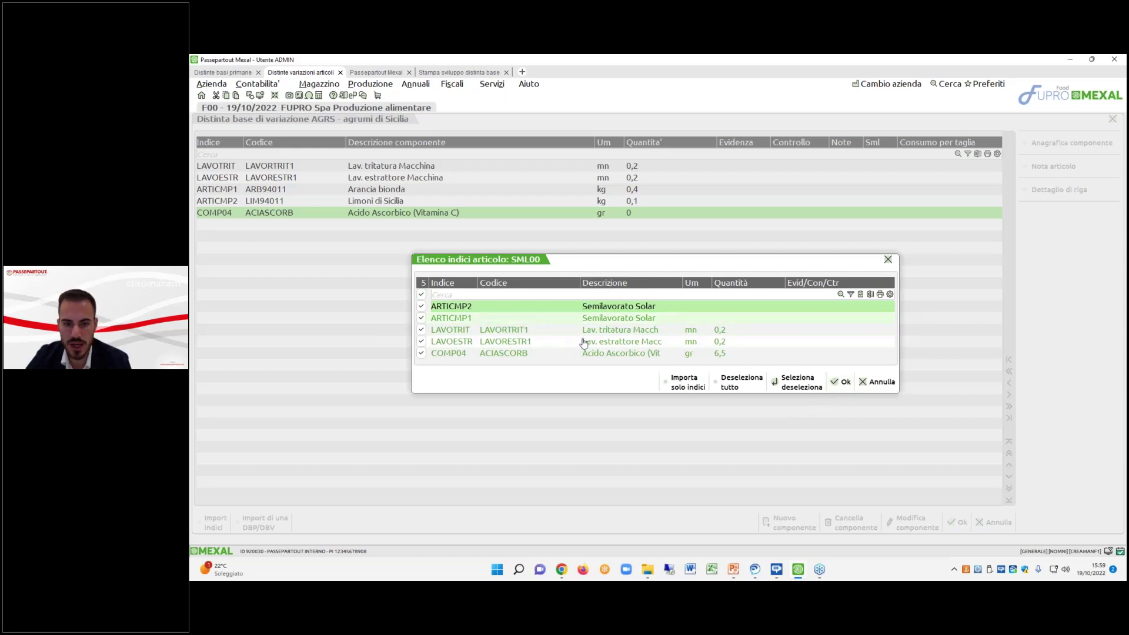
click(841, 382)
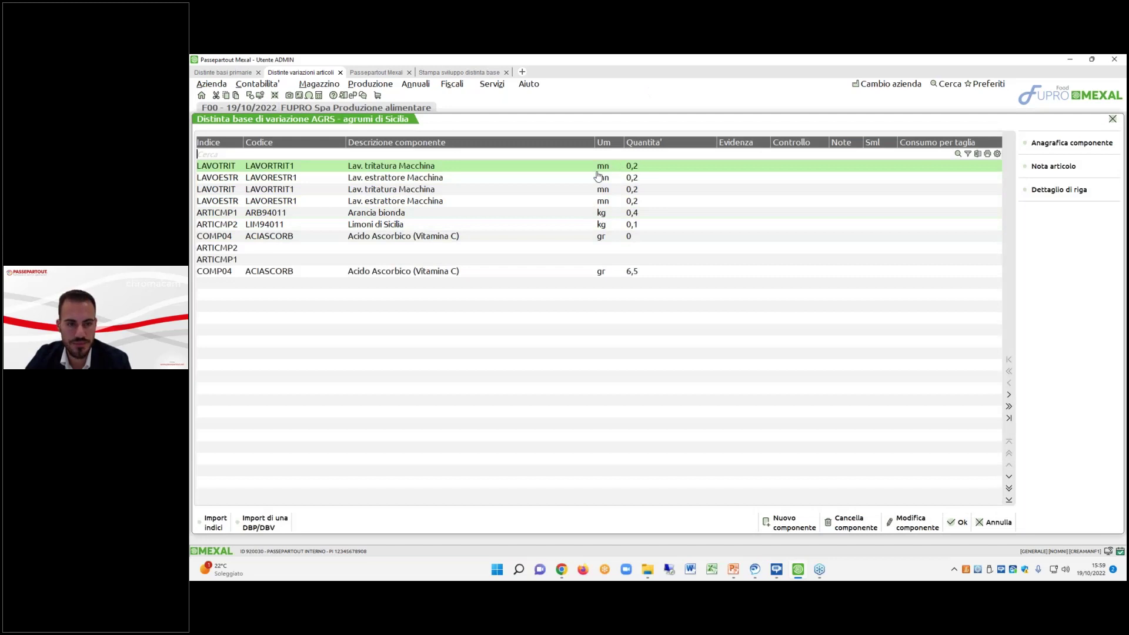
Discard the rows imported into the AGRS variation bill and reopen it at its COMP04 row.
click(958, 521)
click(676, 386)
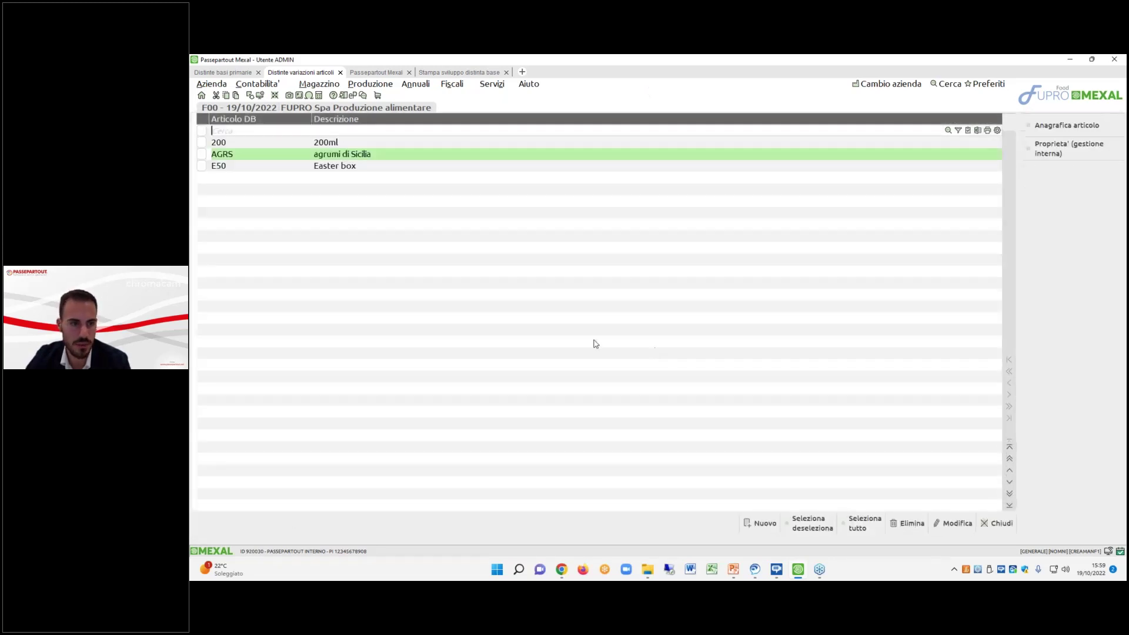
click(201, 154)
double_click(495, 158)
key(Down)
key(Down)
key(Down)
key(Down)
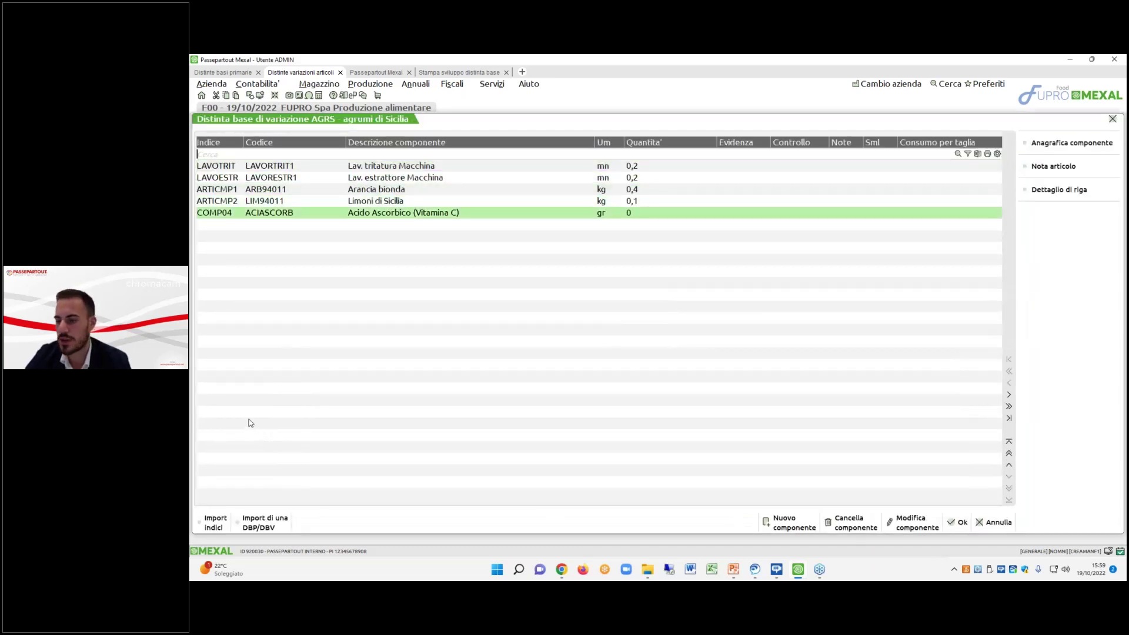
Import only the indices of SML00 Semilavorato Solar, without their components, into the AGRS variation bill.
click(215, 522)
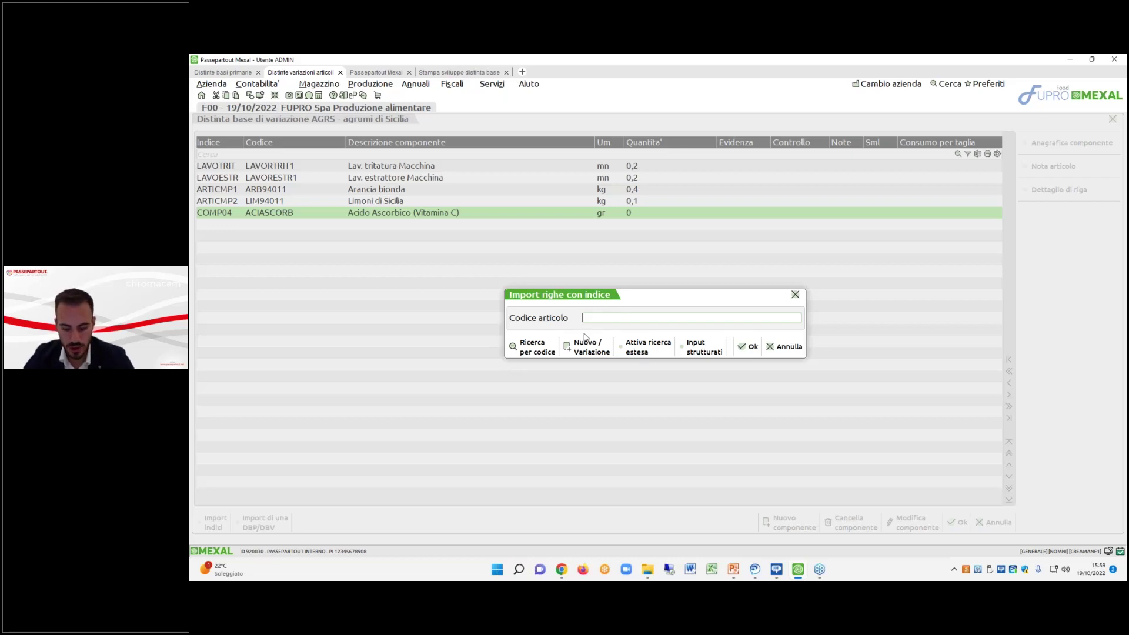
key(F2)
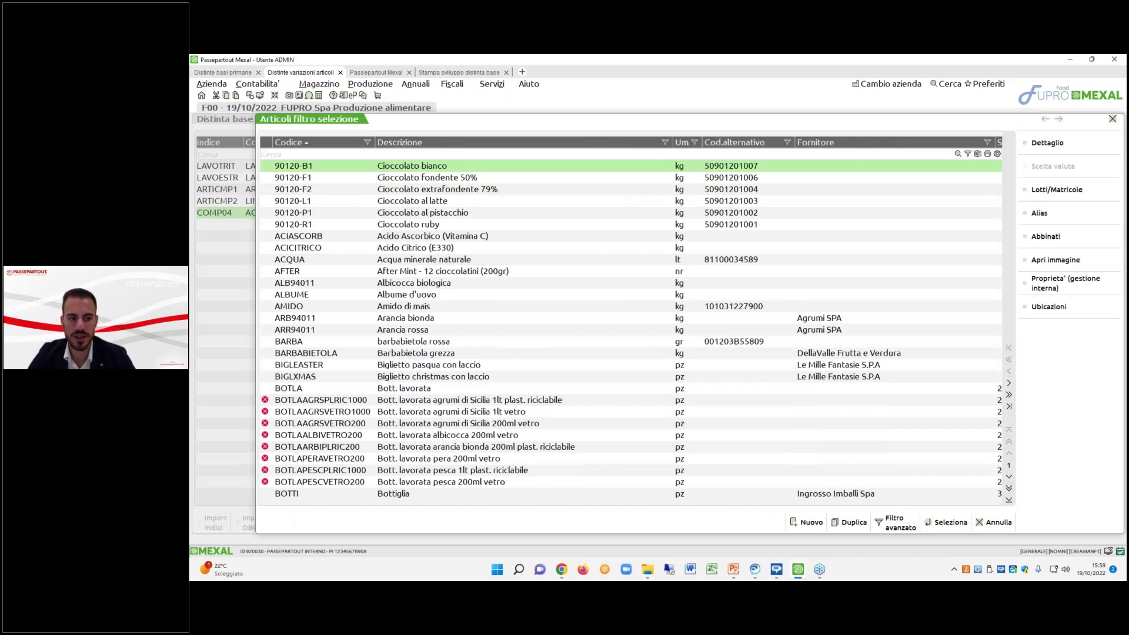
text(semil)
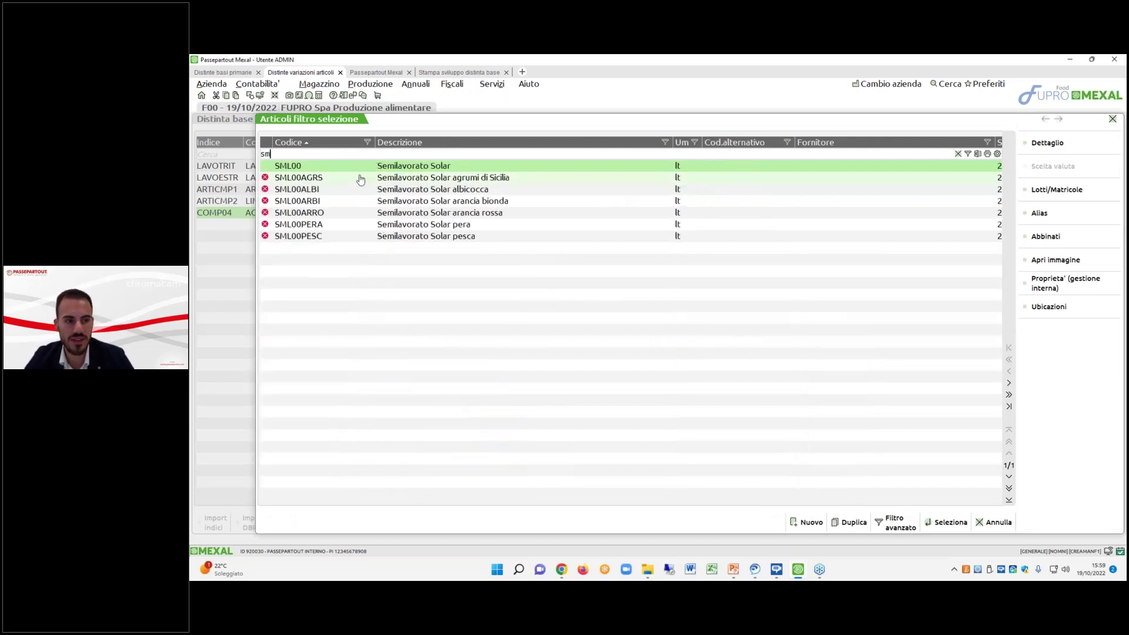
double_click(364, 166)
key(F10)
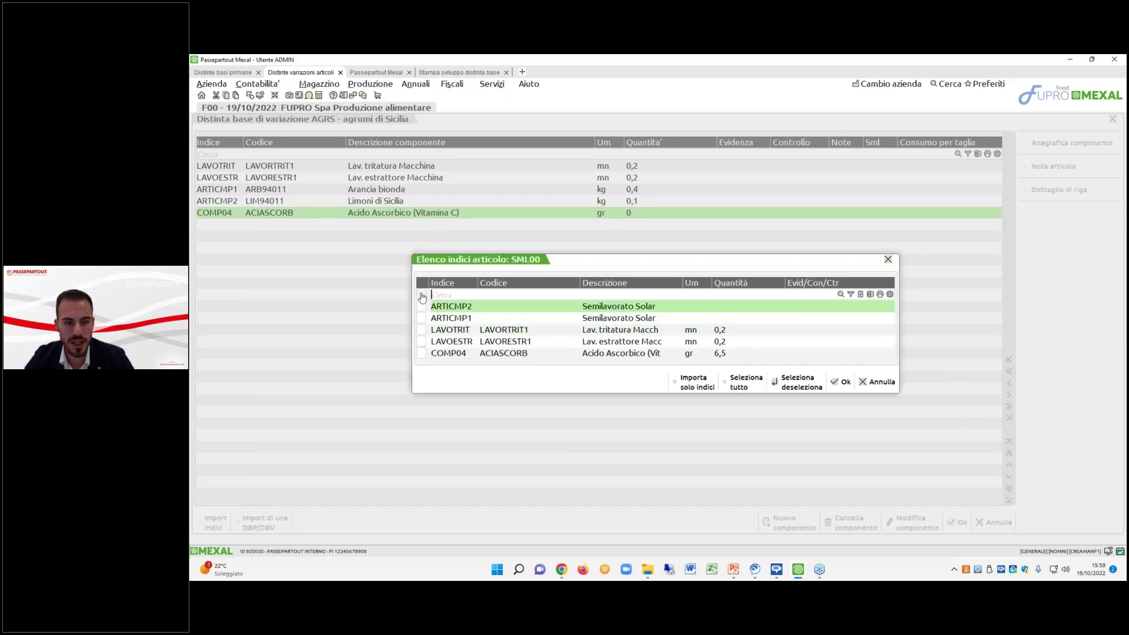
click(694, 388)
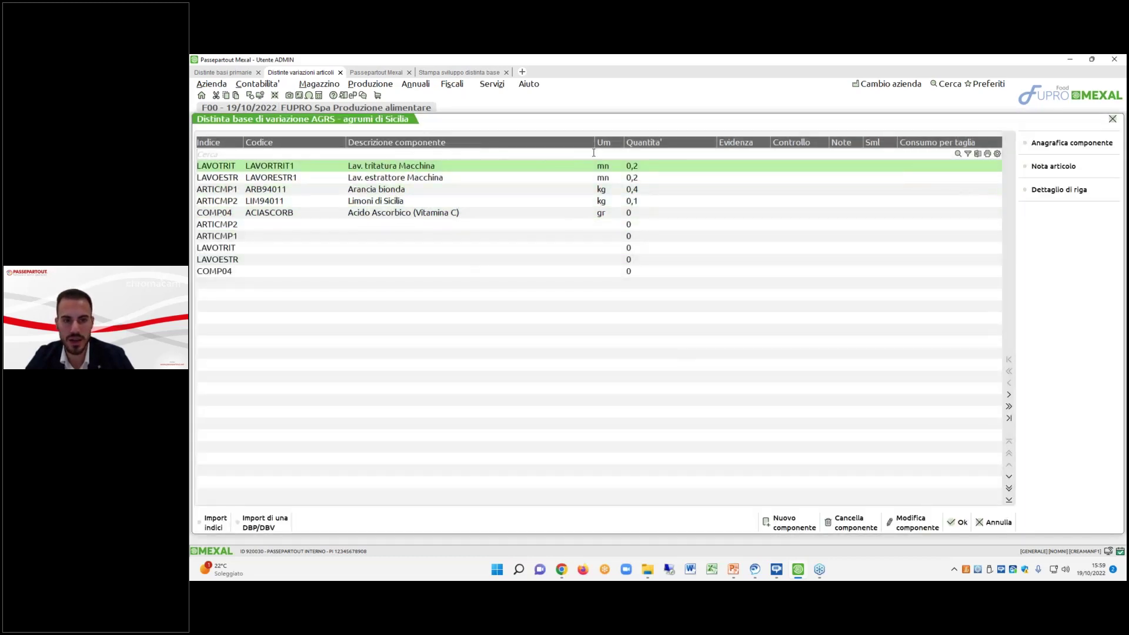
Examine the imported index-only rows in the AGRS variation bill and compare them with its existing component rows.
key(Down)
key(Down)
key(Down)
key(Down)
key(Down)
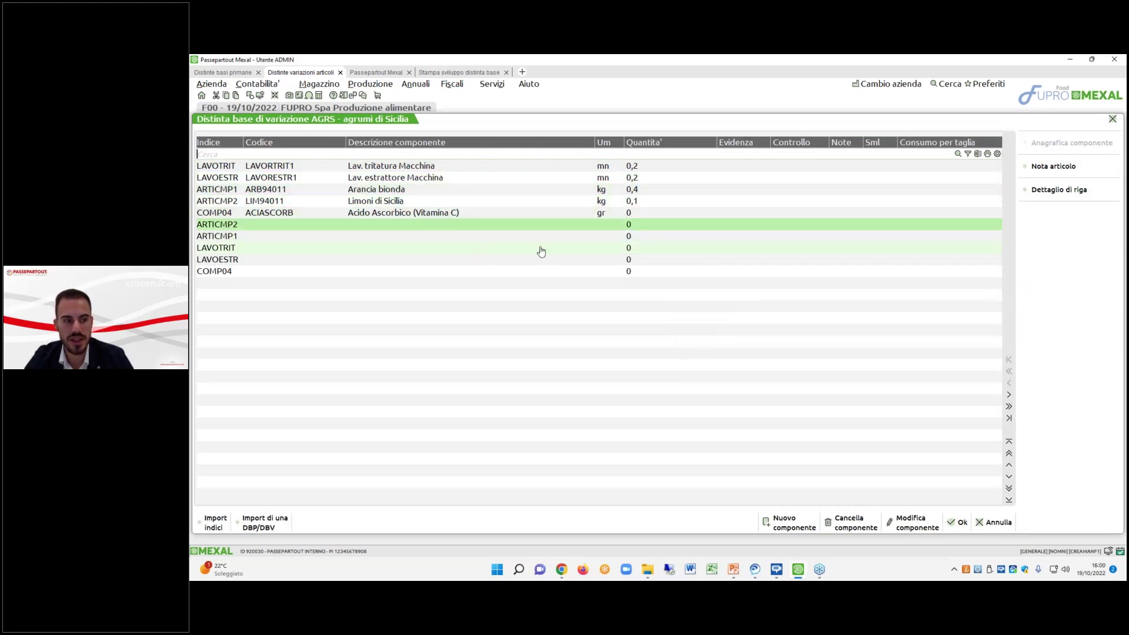
key(Down)
key(Down)
key(Down)
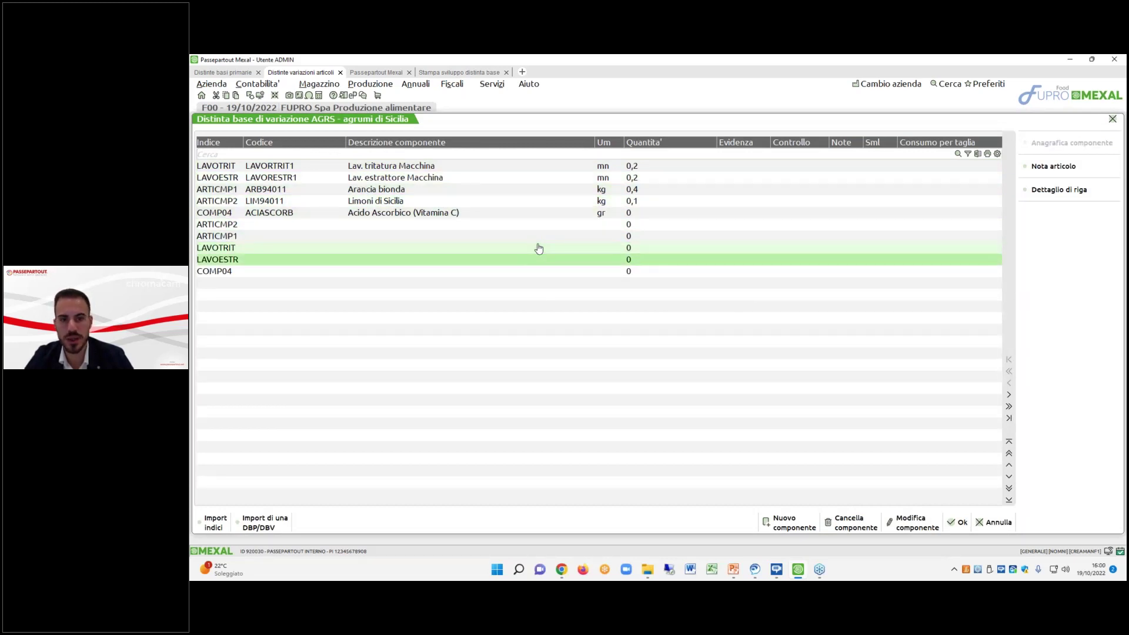
key(Up)
key(Up)
key(Up)
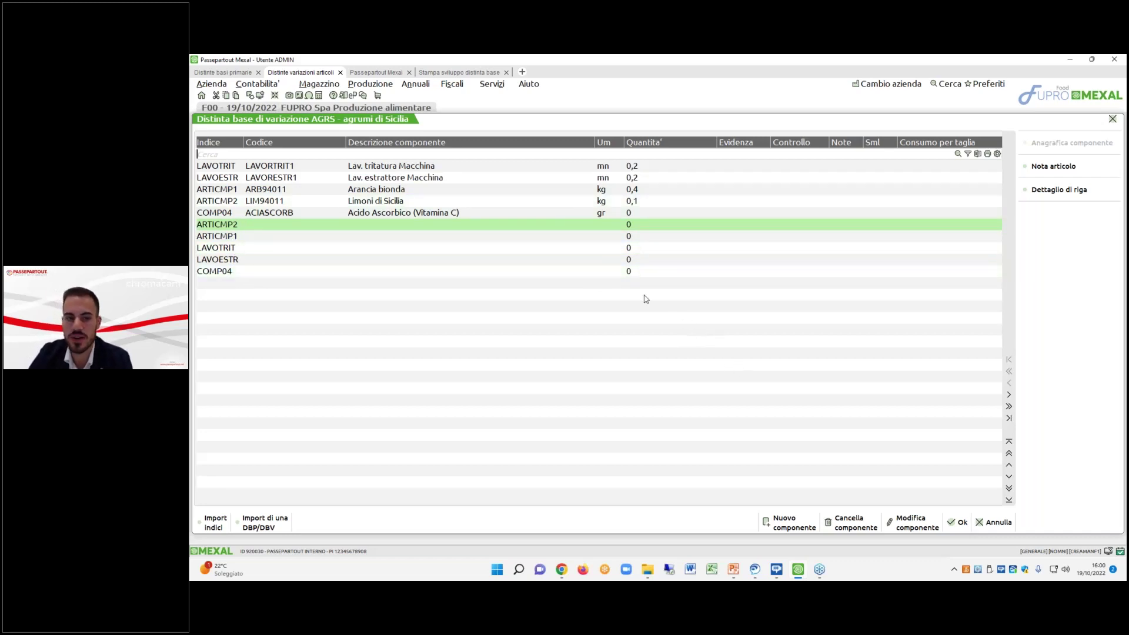
key(Up)
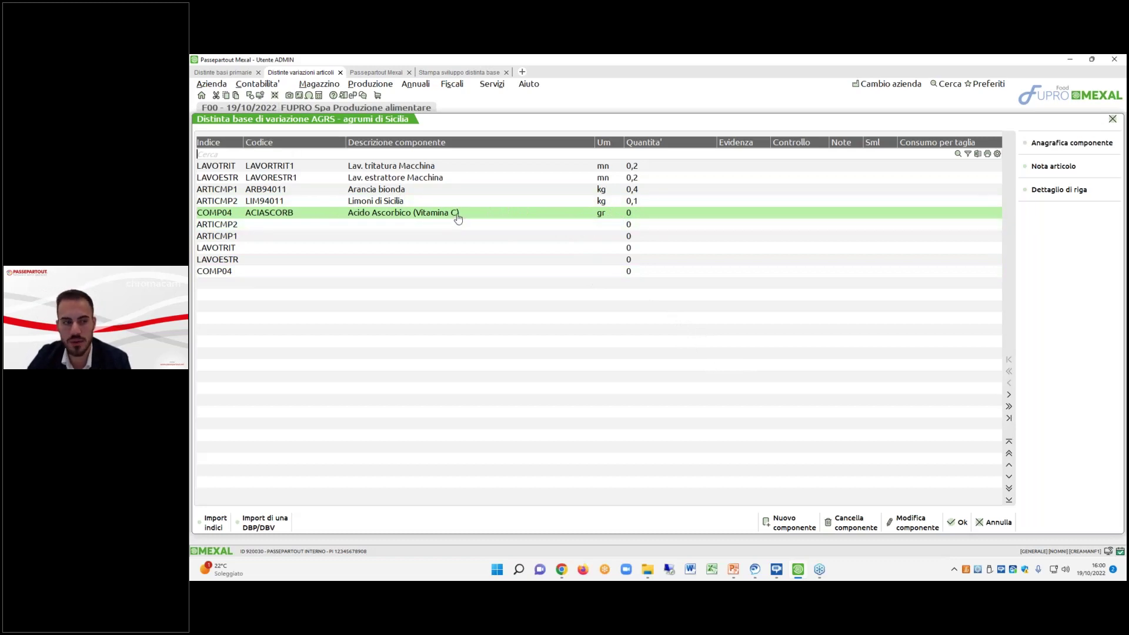
key(Up)
key(Up)
key(Up)
key(Up)
key(Down)
key(Down)
key(Down)
key(Down)
key(Down)
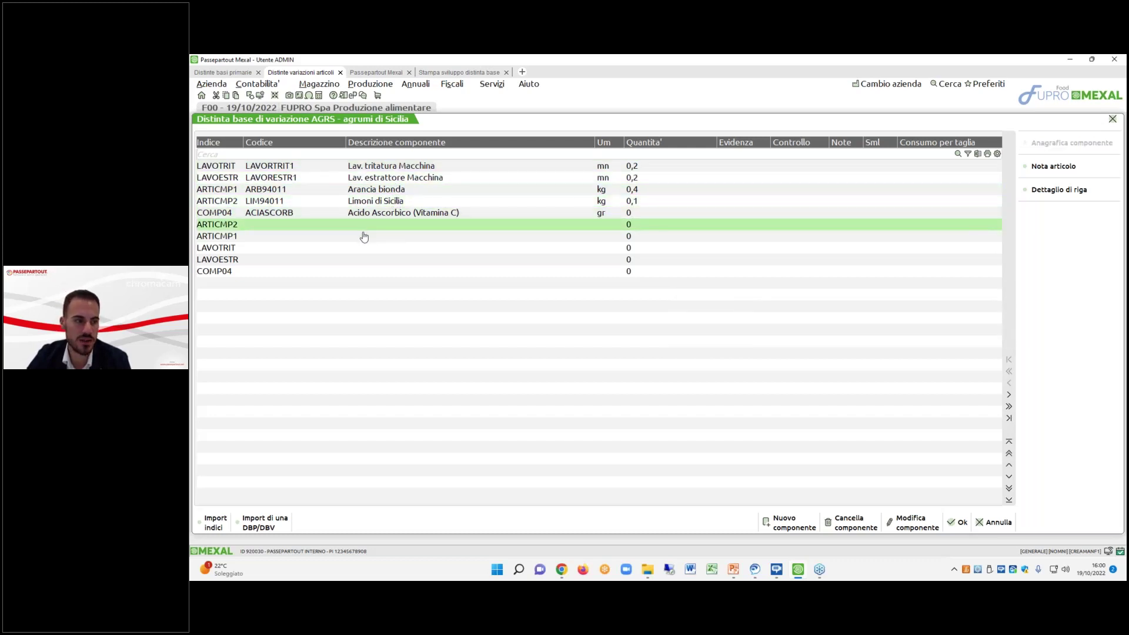
key(Down)
key(Down)
key(Down)
key(Down)
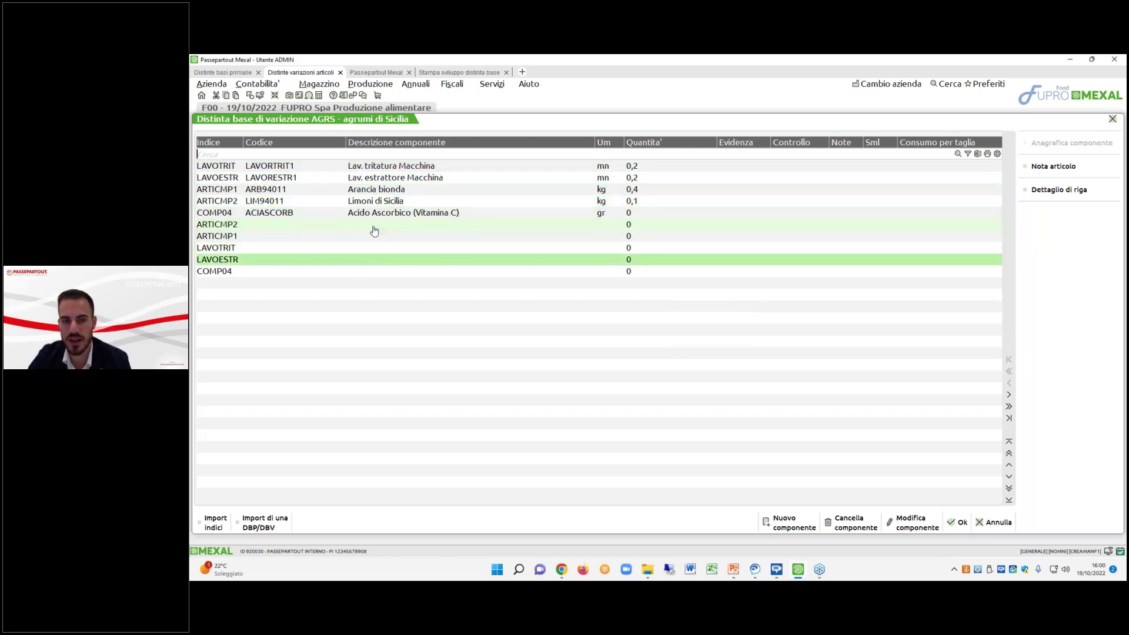
click(374, 234)
key(Up)
key(Down)
key(Down)
key(Down)
key(Up)
key(Up)
key(Down)
key(Down)
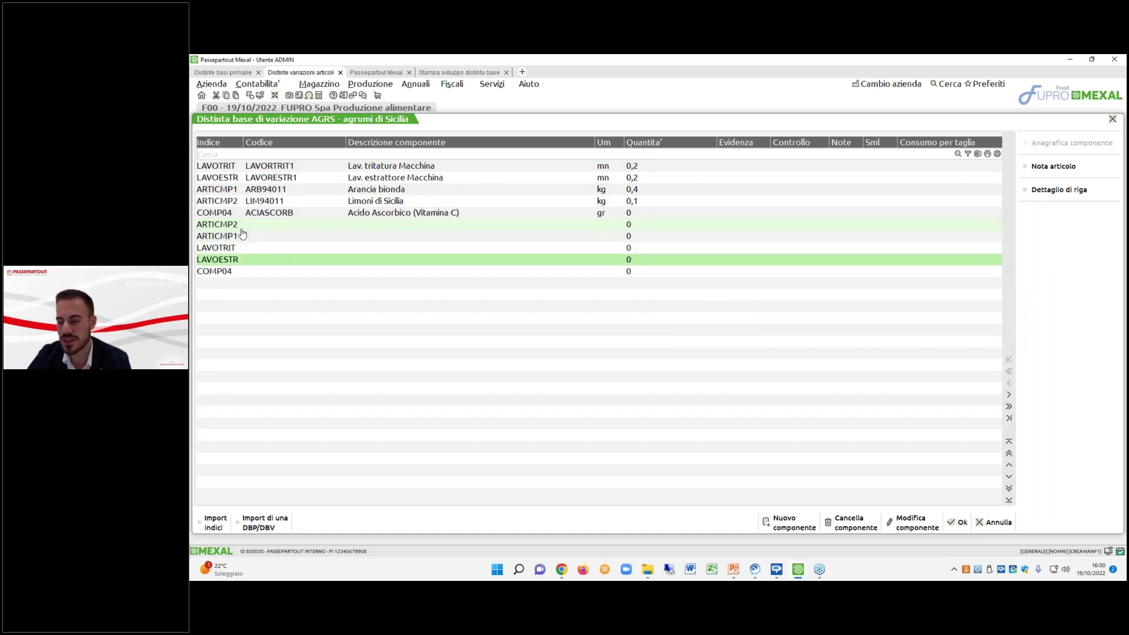
key(Down)
key(Up)
key(Up)
key(Up)
key(Up)
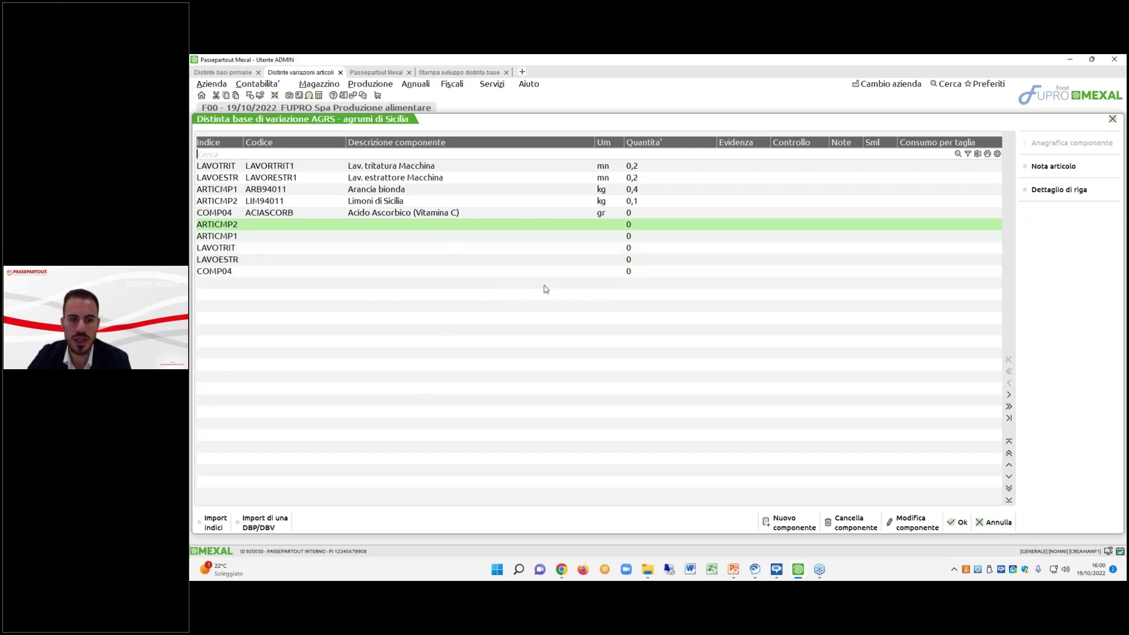
scroll(288, 445, down, 4)
scroll(342, 350, up, 1)
scroll(364, 350, up, 3)
Leave the AGRS variation bill without saving the imported indices.
click(910, 522)
click(787, 381)
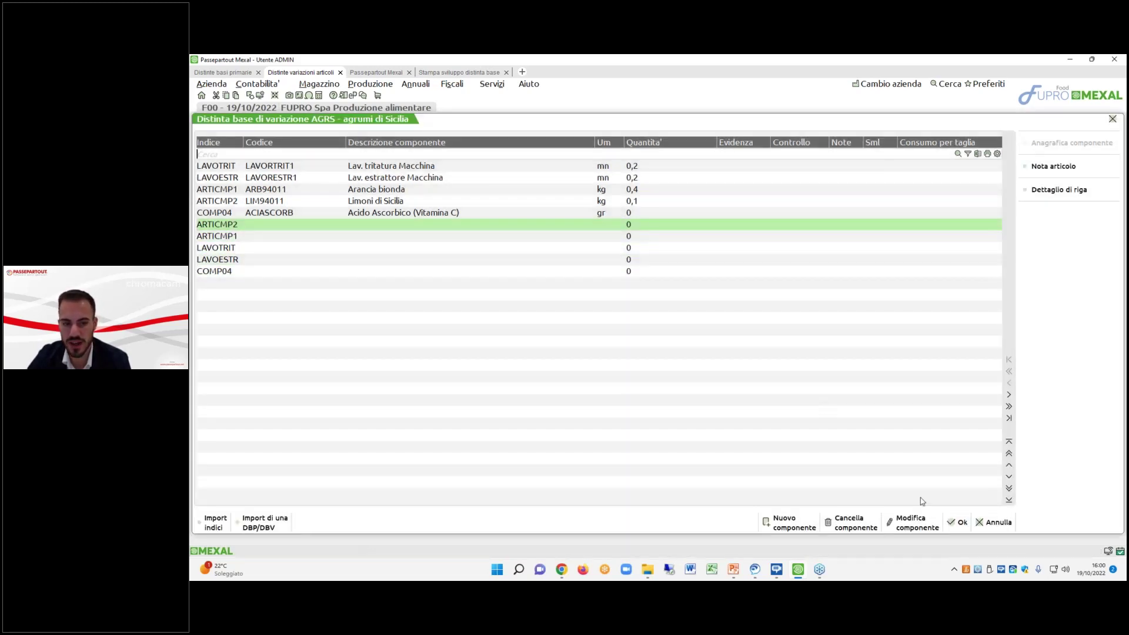
click(992, 522)
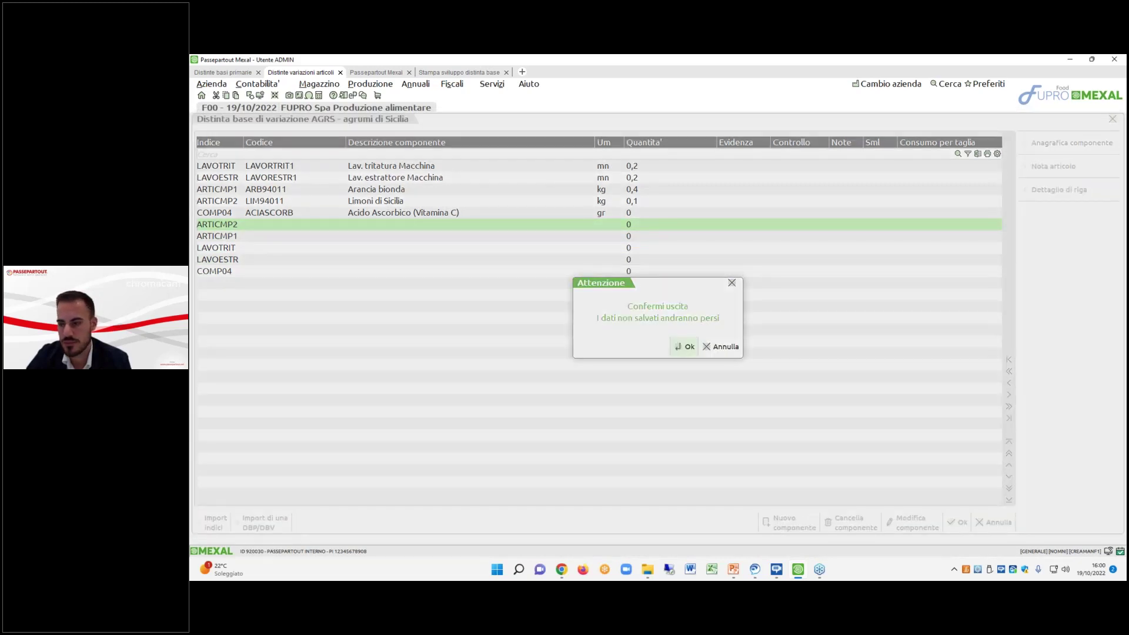
key(Return)
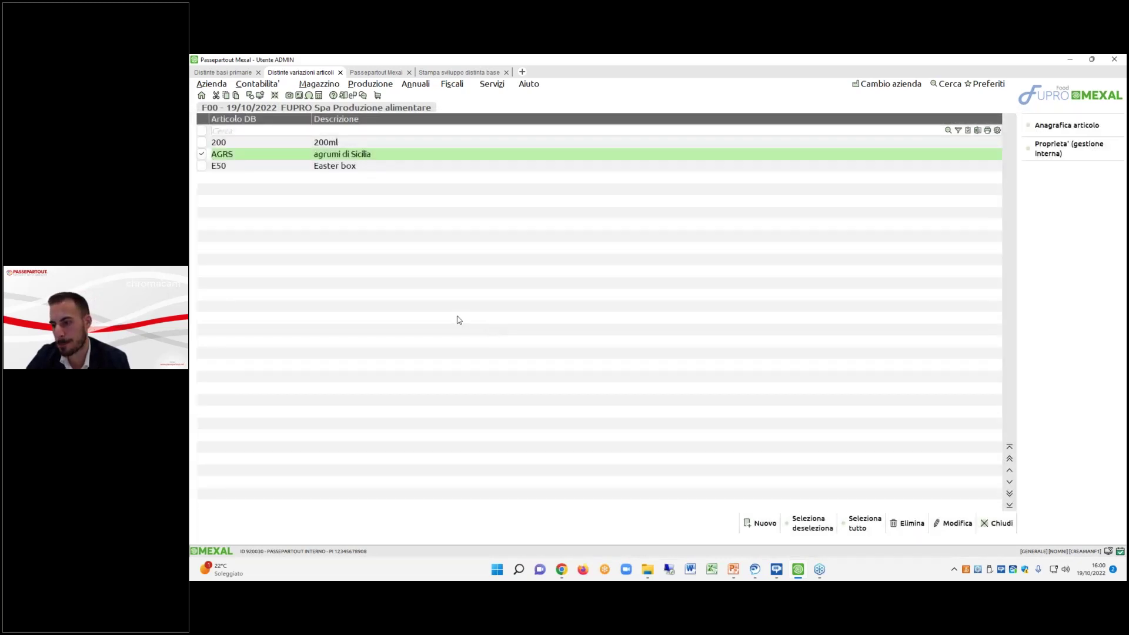
Close the article variation bills list and the Stampa sviluppo distinta base form.
click(989, 524)
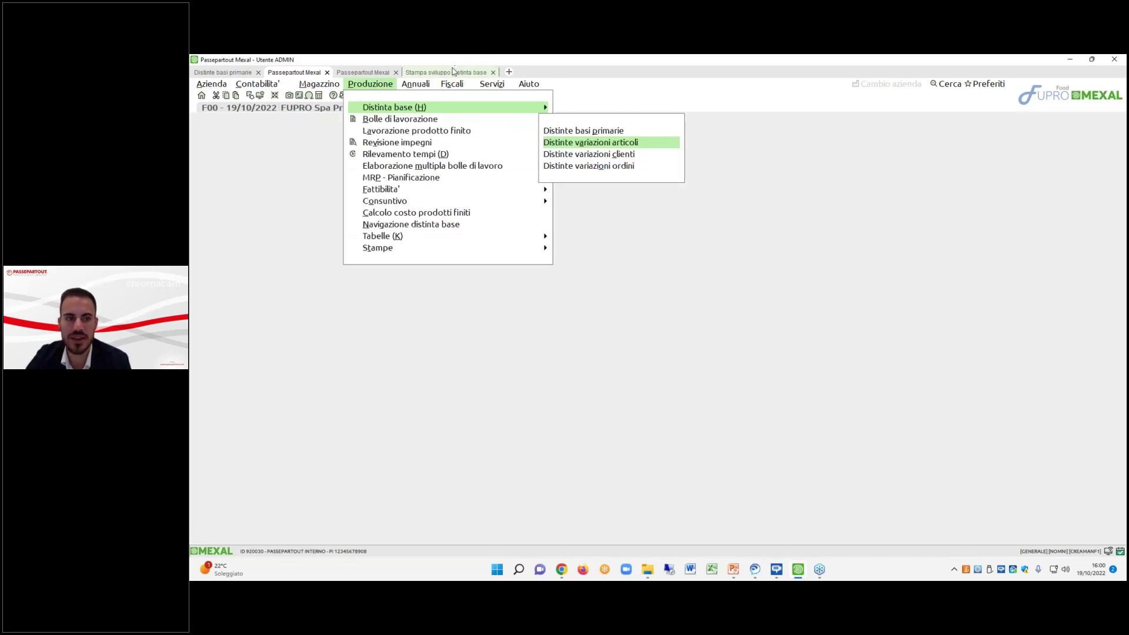
click(452, 73)
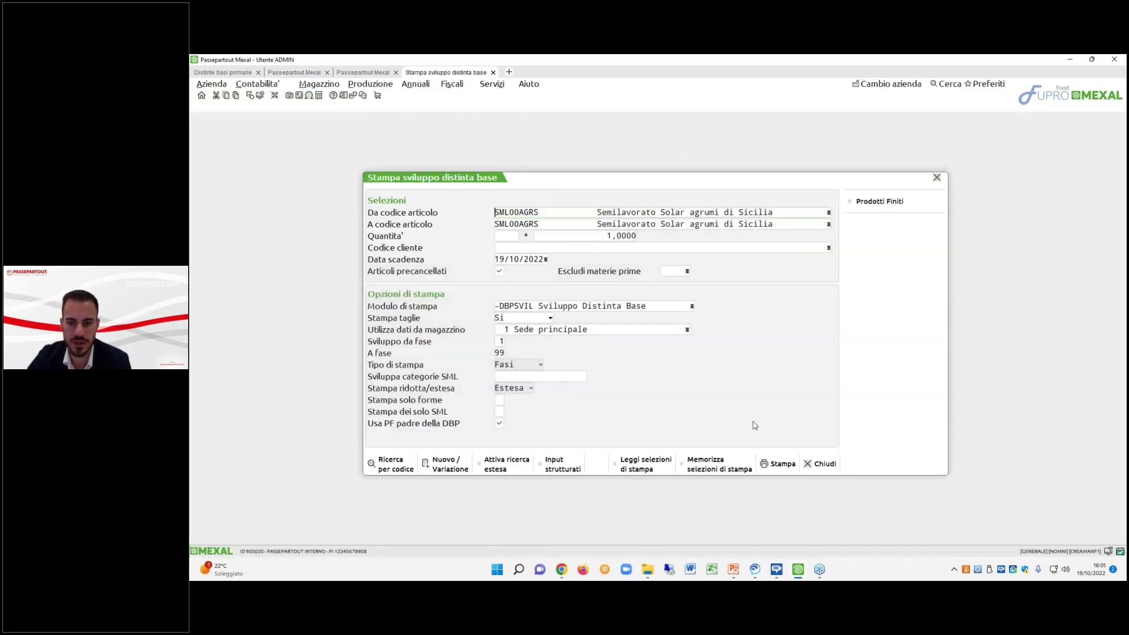
click(826, 461)
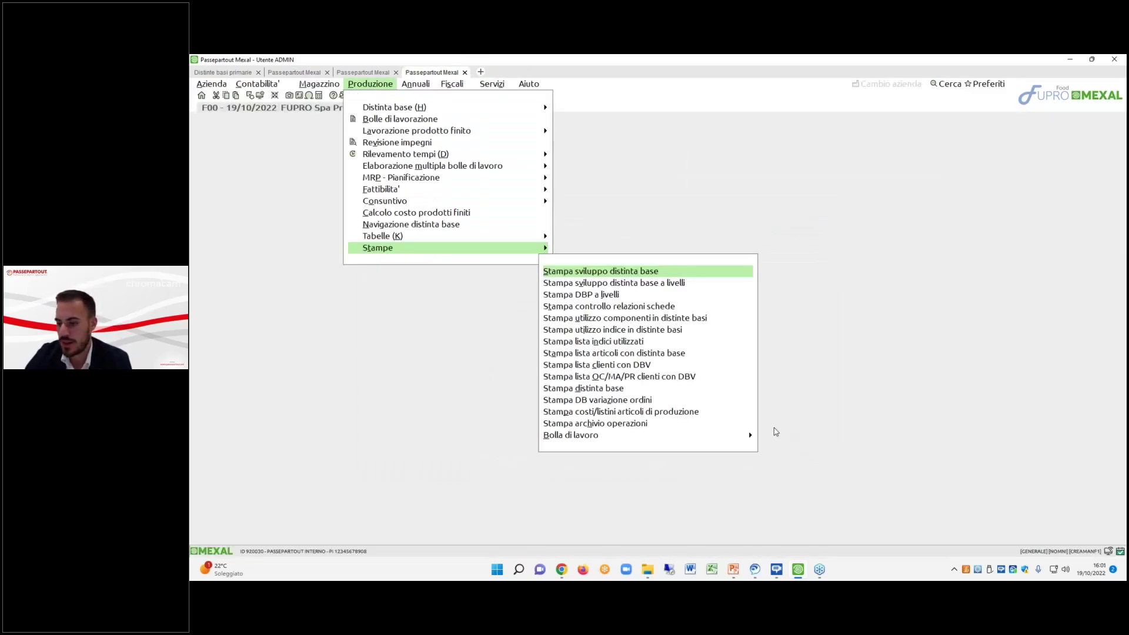
Switch to the bill of materials presentation in PowerPoint and look through the Tabella abbinamenti slides.
click(732, 518)
scroll(282, 346, down, 1)
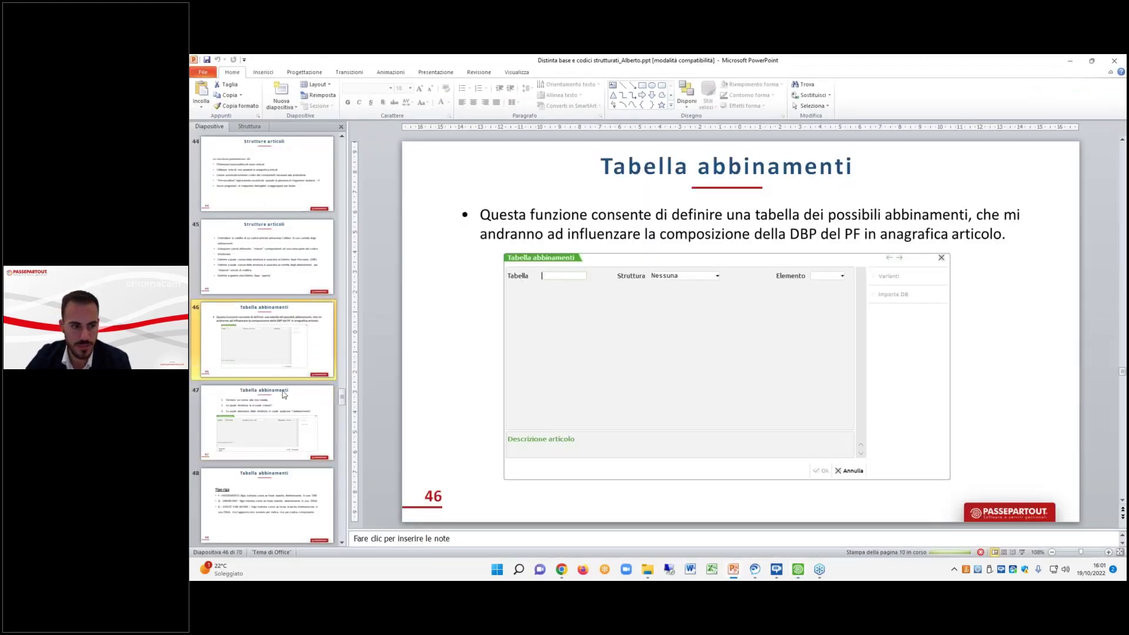
click(279, 385)
scroll(278, 385, down, 1)
scroll(278, 385, down, 2)
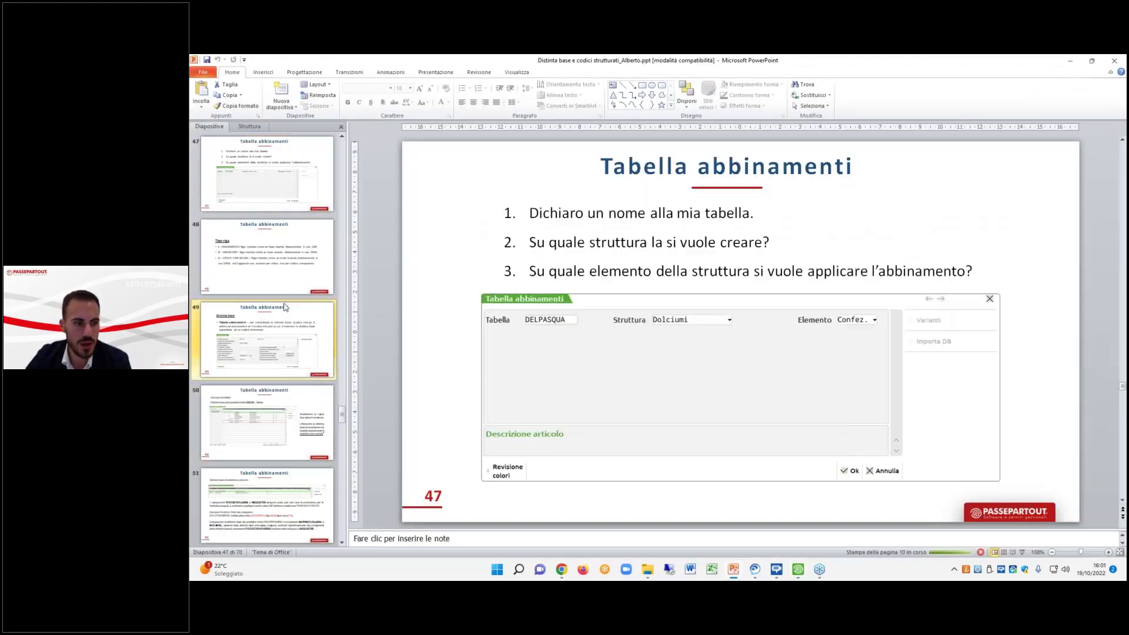
click(270, 376)
scroll(262, 371, down, 1)
click(262, 371)
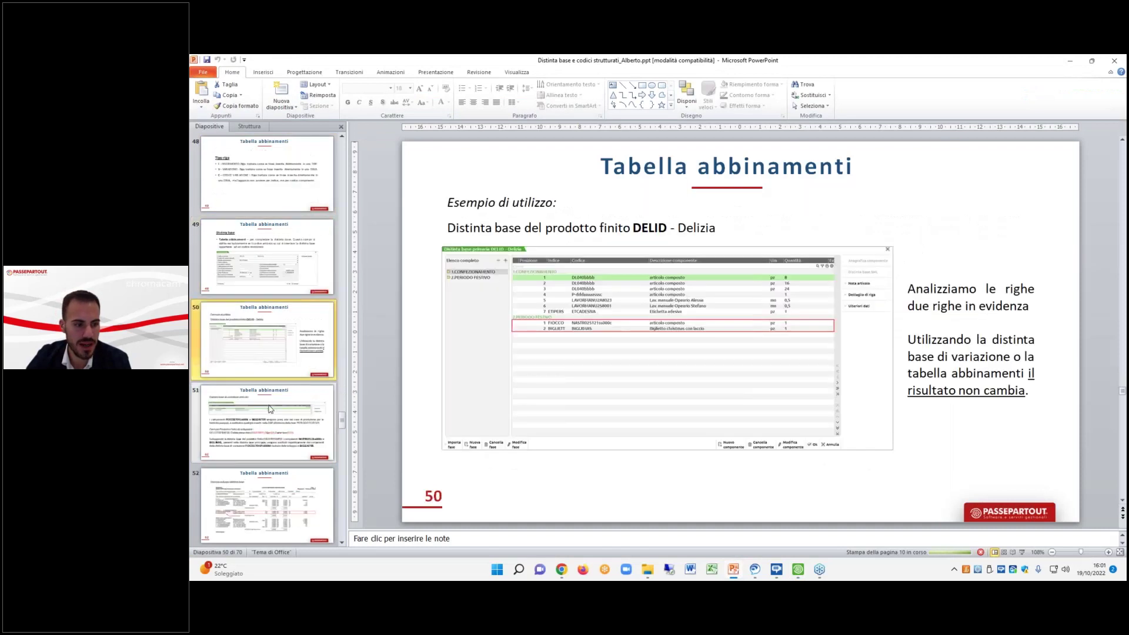
click(268, 398)
scroll(268, 398, down, 5)
scroll(268, 398, down, 3)
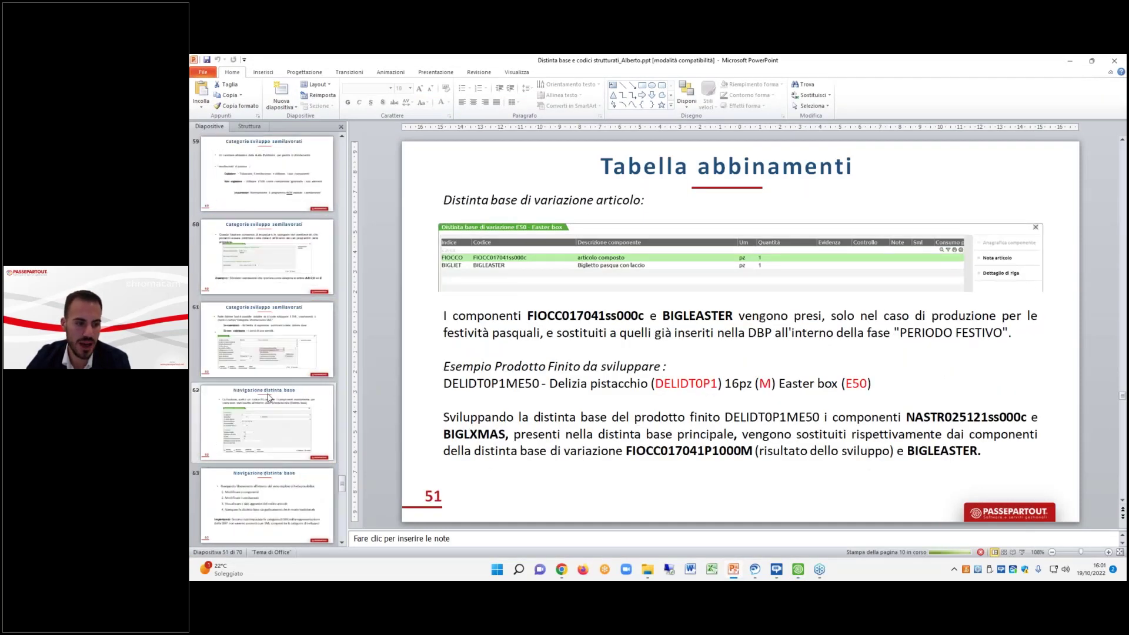
Browse the later slides around Navigazione distinta base and show slide 60, Categorie sviluppo semilavorati.
click(263, 415)
scroll(264, 394, down, 2)
scroll(264, 394, down, 3)
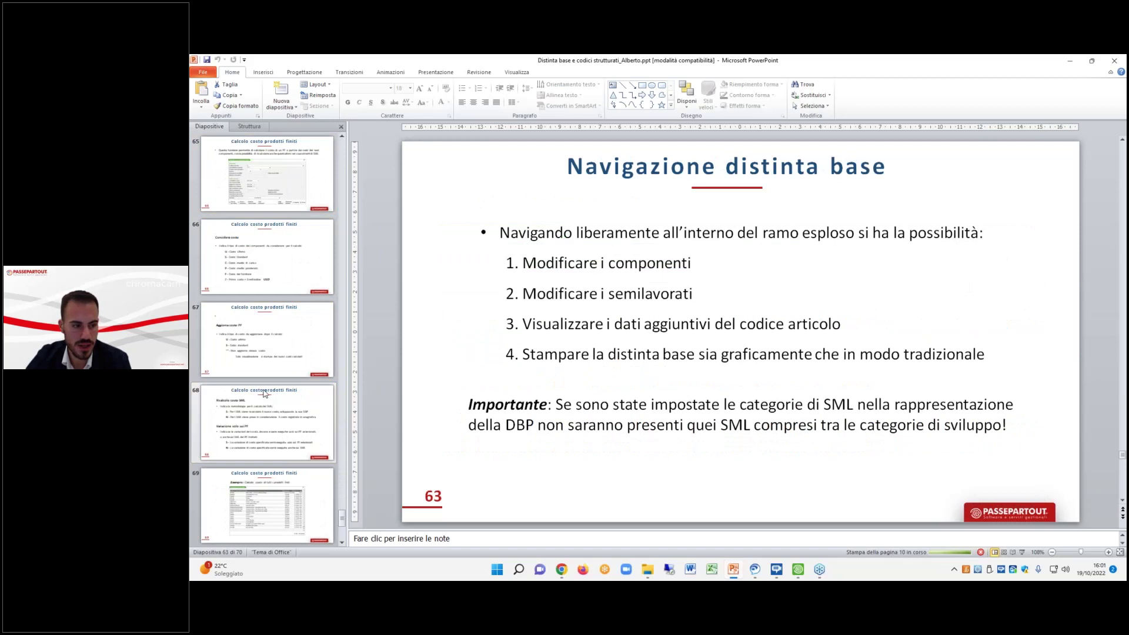
scroll(265, 387, up, 3)
scroll(265, 387, up, 3)
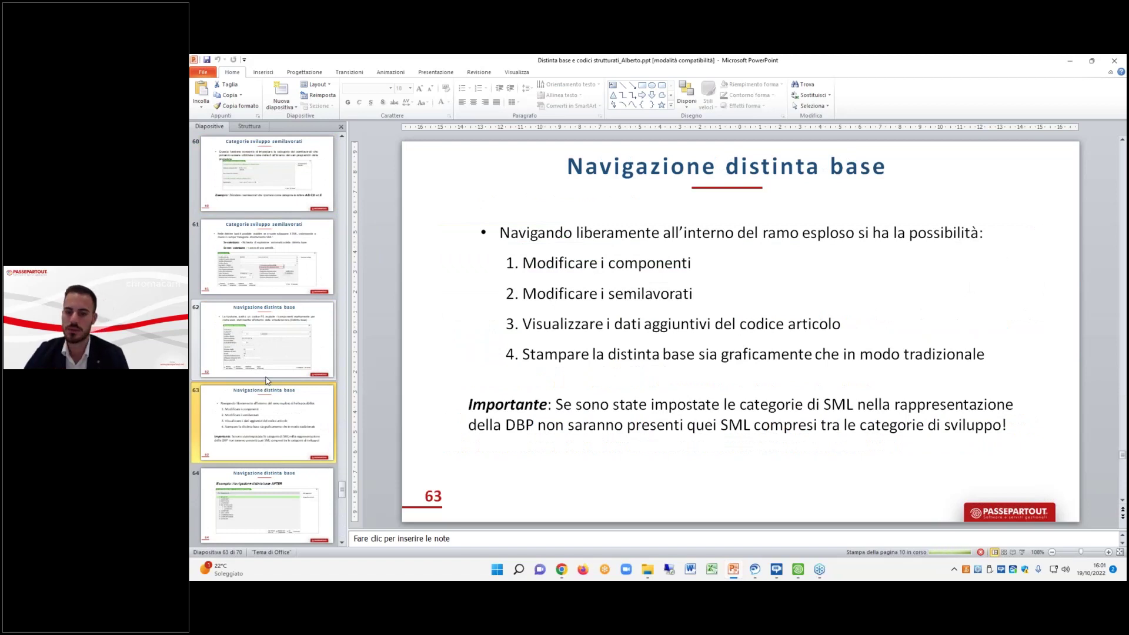
scroll(255, 331, up, 2)
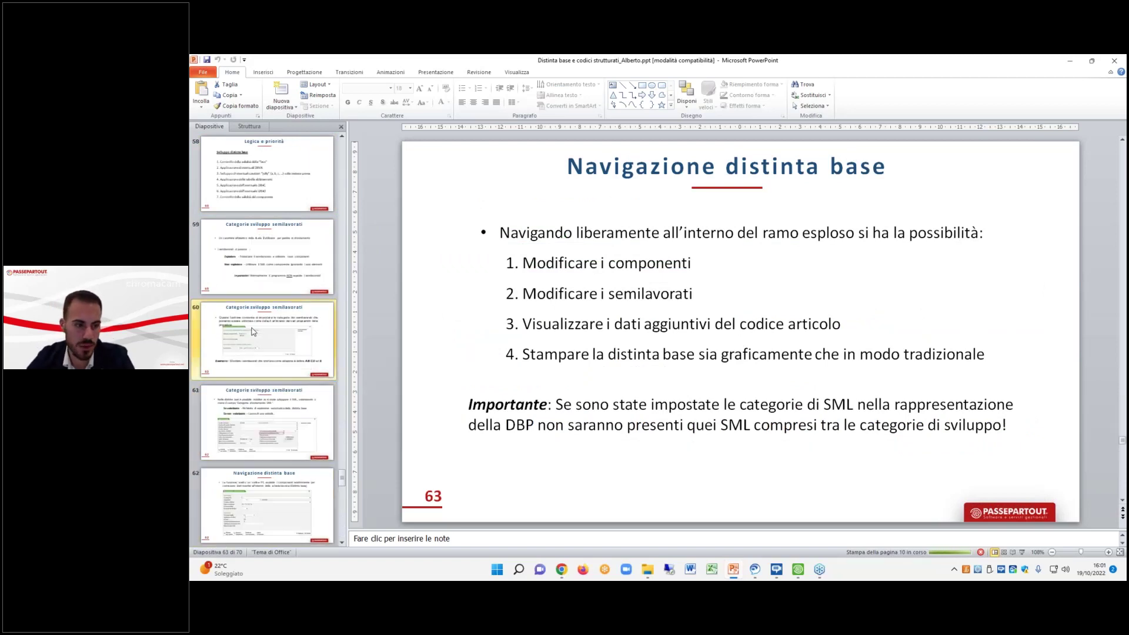
click(250, 334)
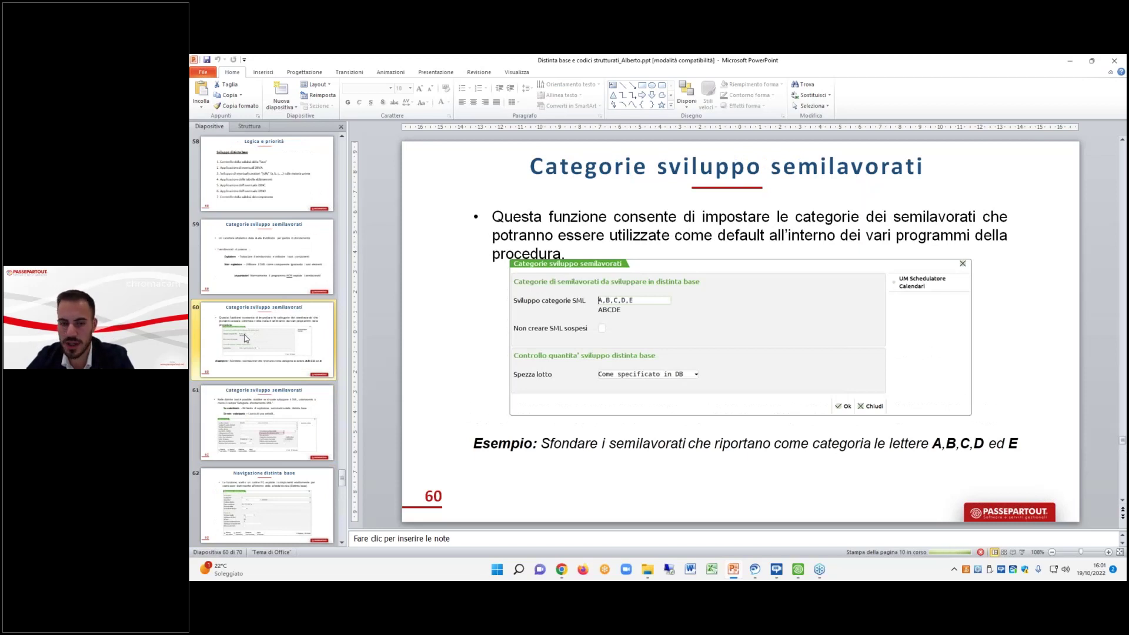
Move the dialog picture on slide 60 slightly down so it clears the bullet text above.
click(492, 272)
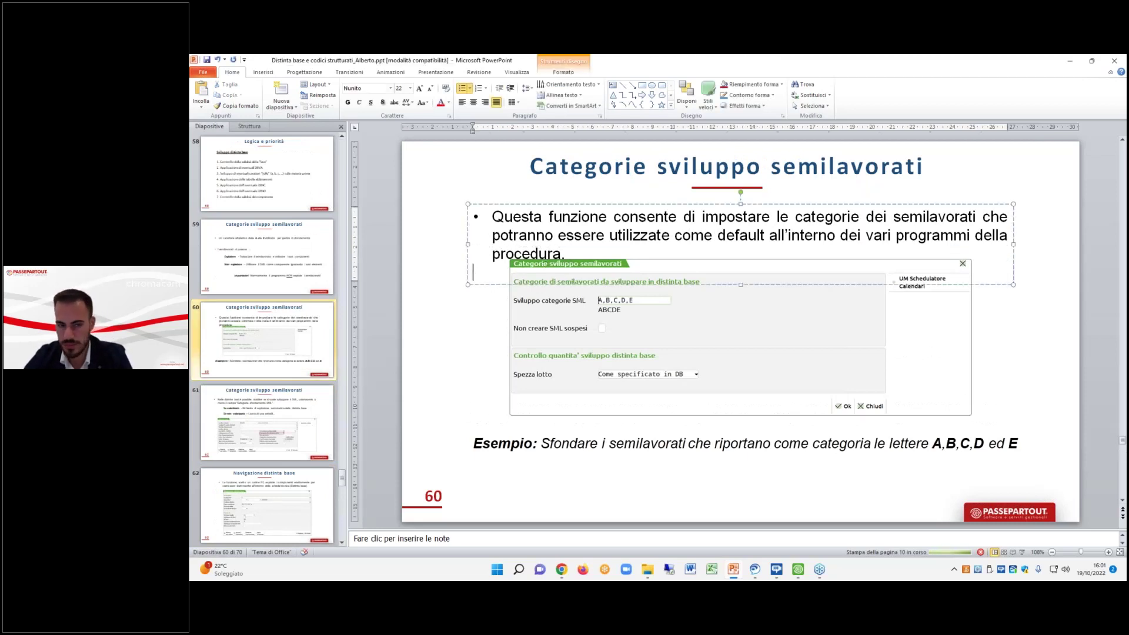
click(484, 360)
drag(606, 327, 610, 337)
click(1003, 340)
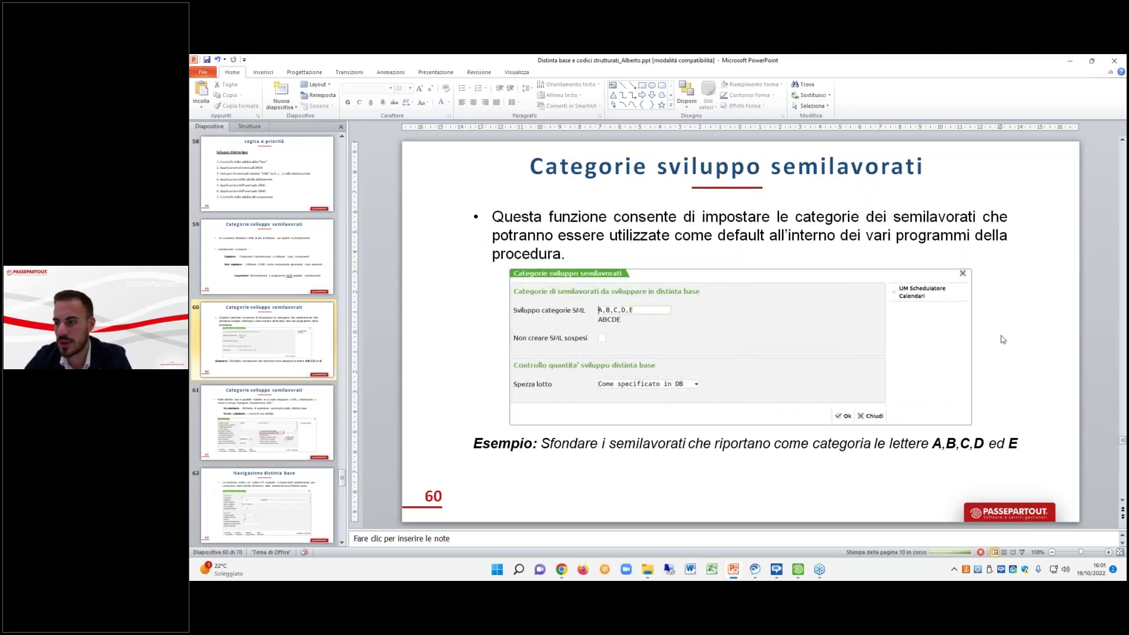
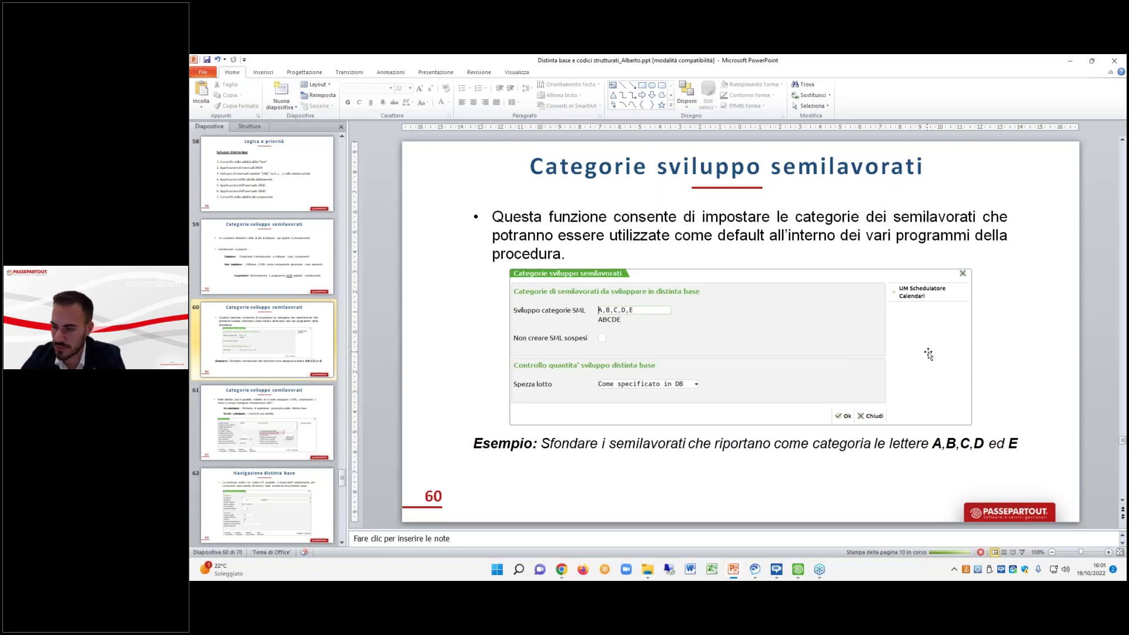
Return to Mexal and bring up the session open on the Distinta base commands.
click(1069, 61)
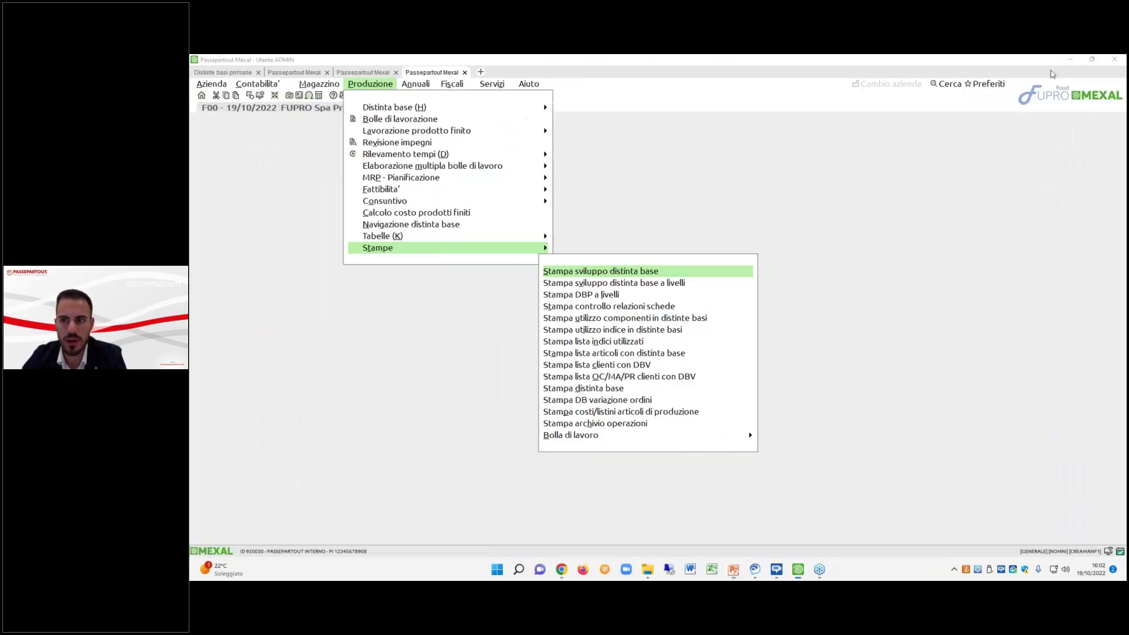
click(246, 73)
click(311, 74)
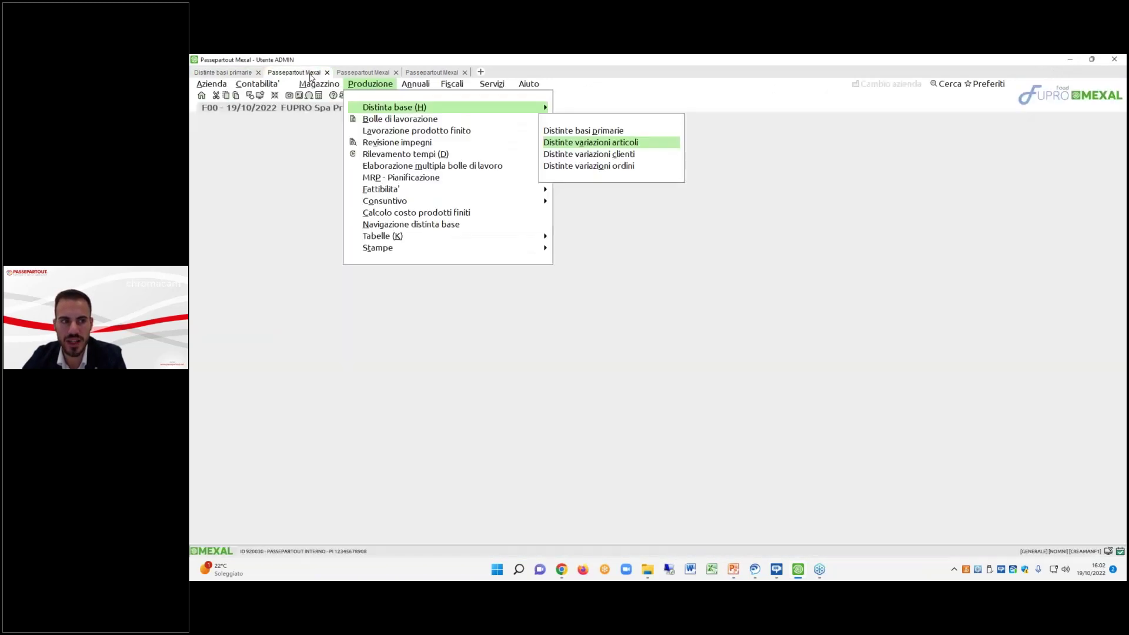
click(353, 73)
click(294, 73)
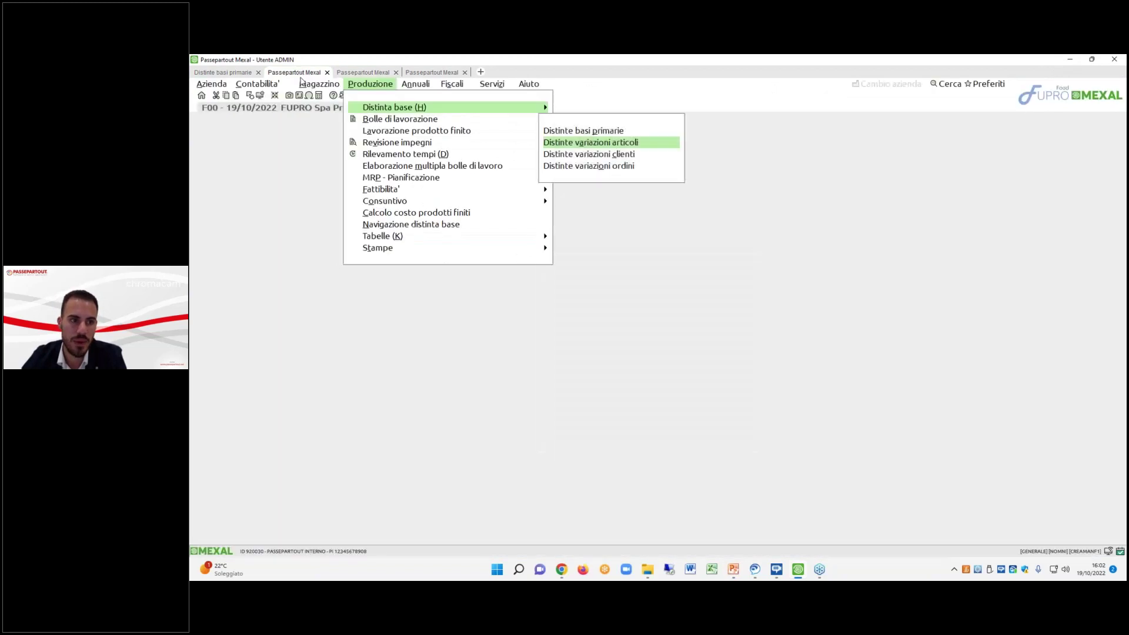
Open warehouse document entry and recall the existing customer order (OC) containing item DBPNUOVA.
click(307, 88)
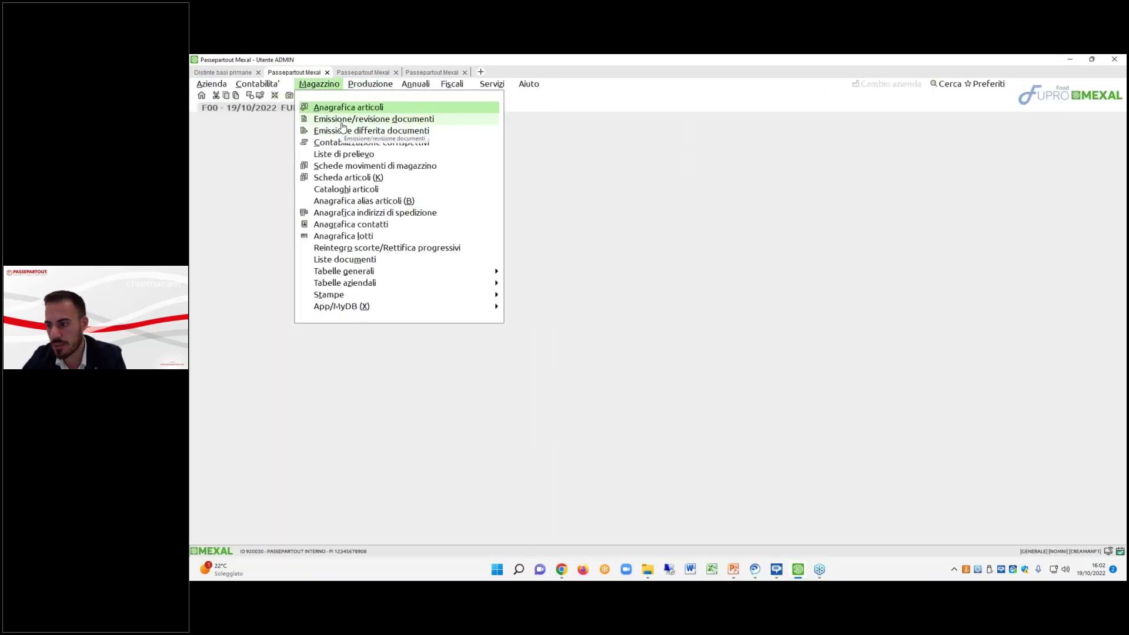
click(342, 120)
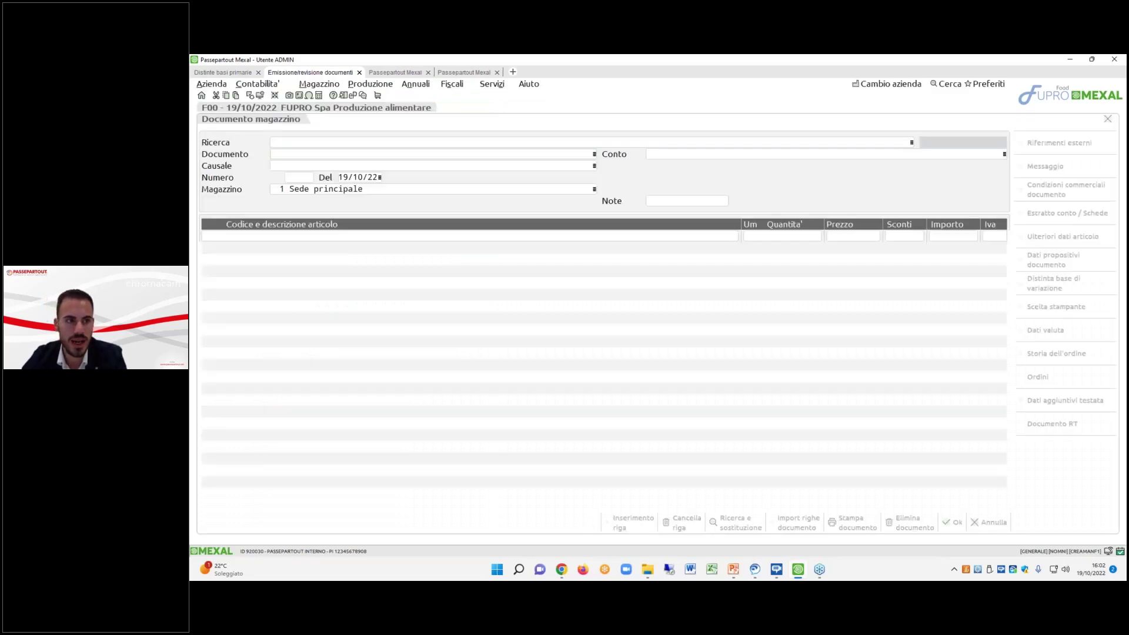
text(OC)
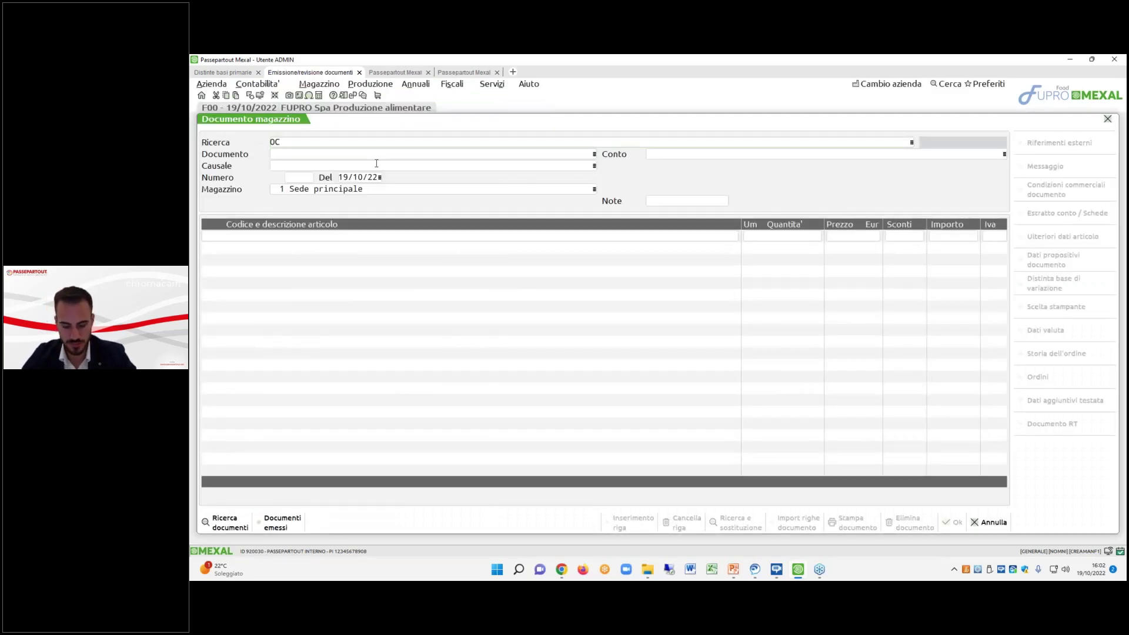
key(Return)
double_click(311, 223)
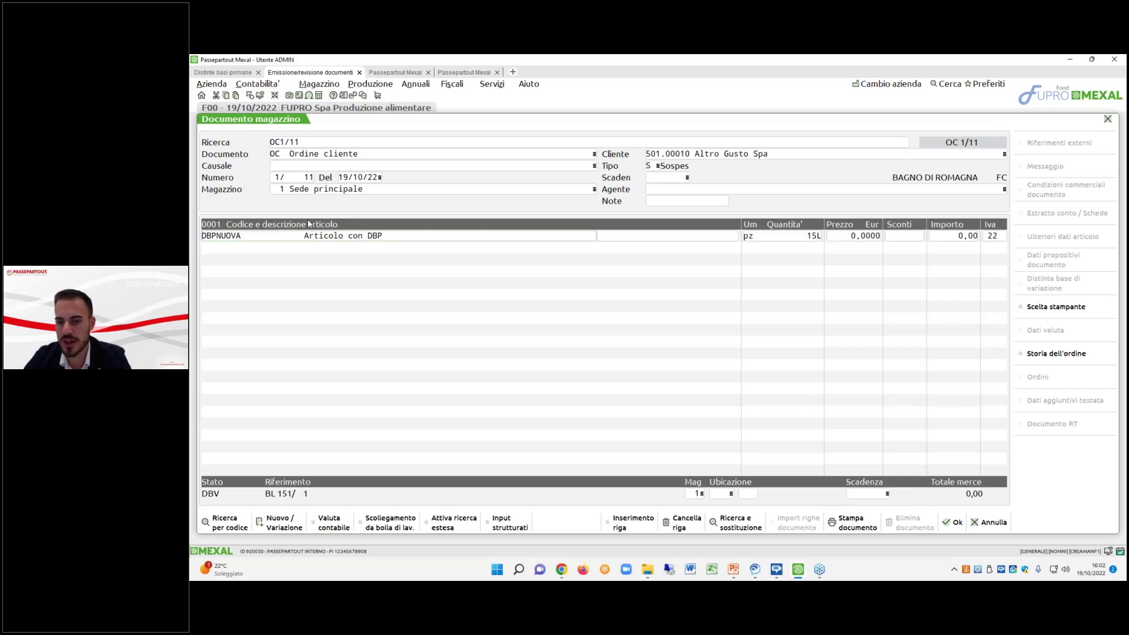
Add a second order row for item DBPNUOVA with quantity 15 and status S.
click(788, 417)
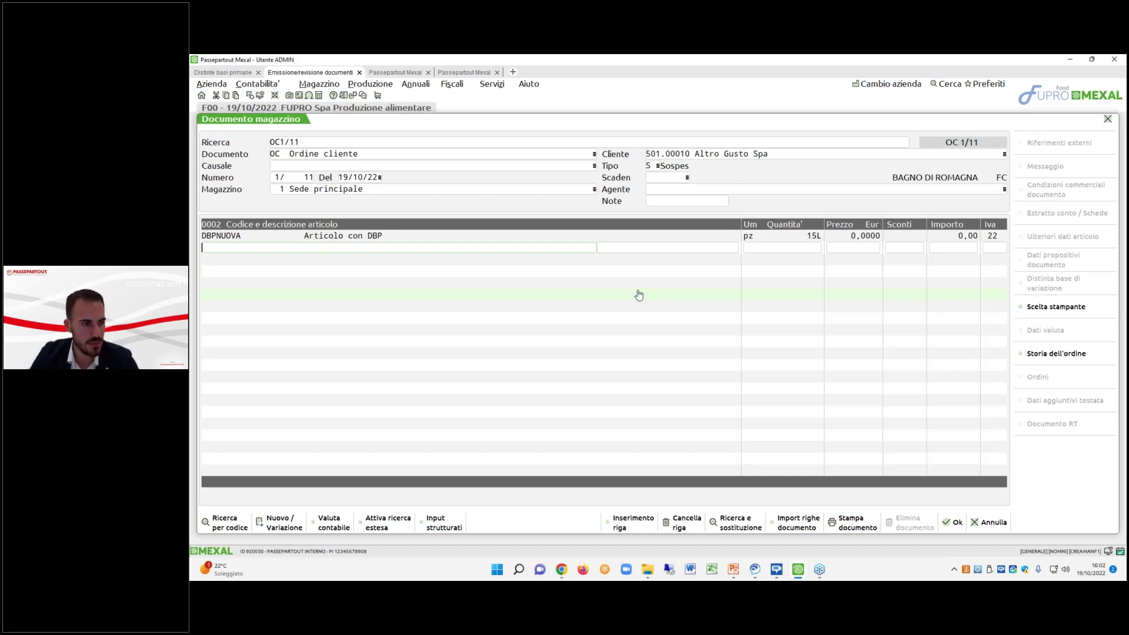
text(DBPNUOVA)
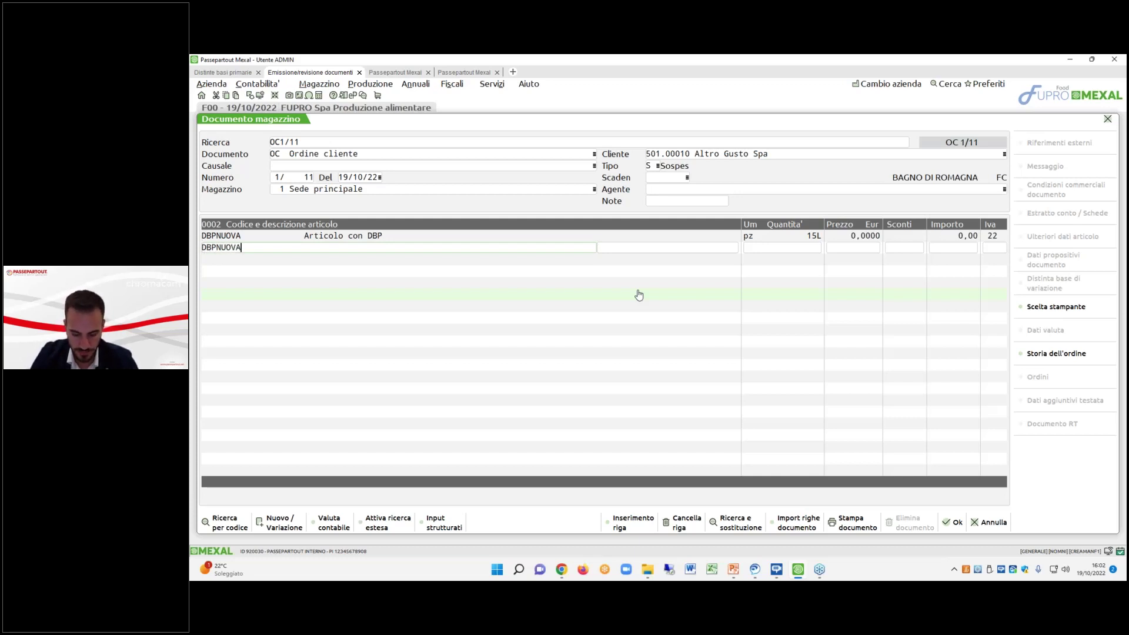
key(Return)
text(15S)
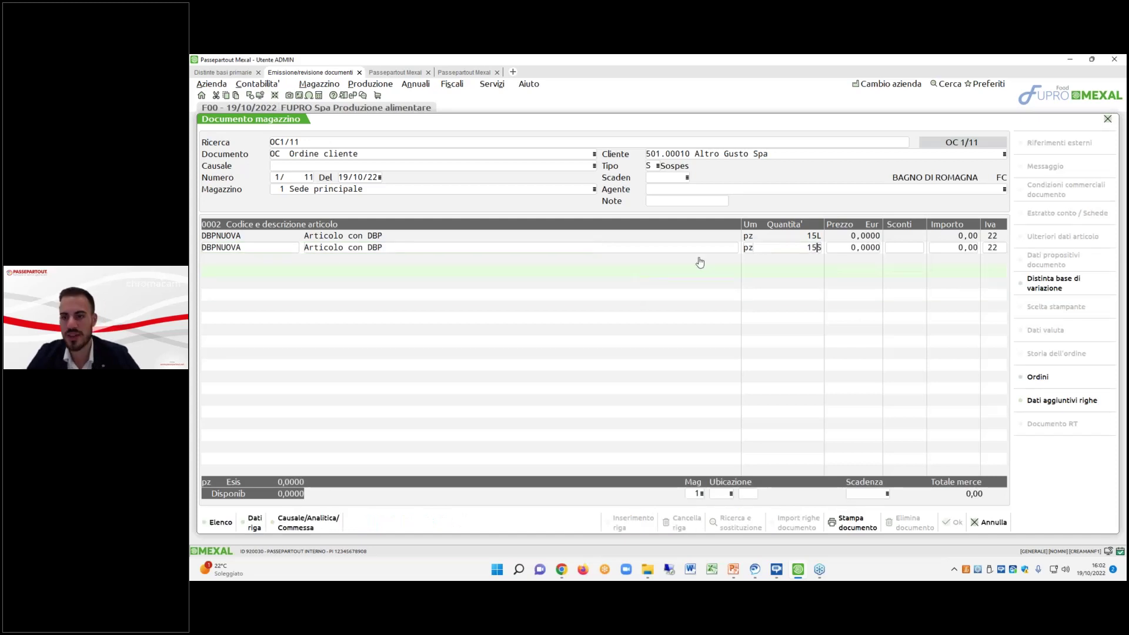
Open the new row's variation bill and view the indexes available for import, without adding a component or importing any.
click(1076, 288)
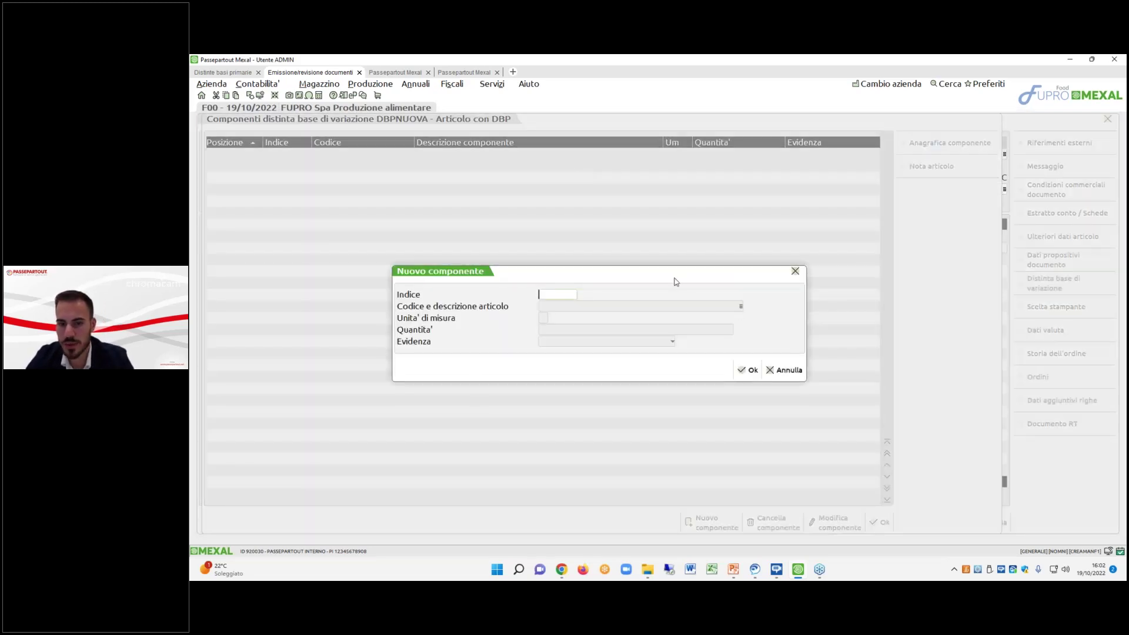
click(784, 369)
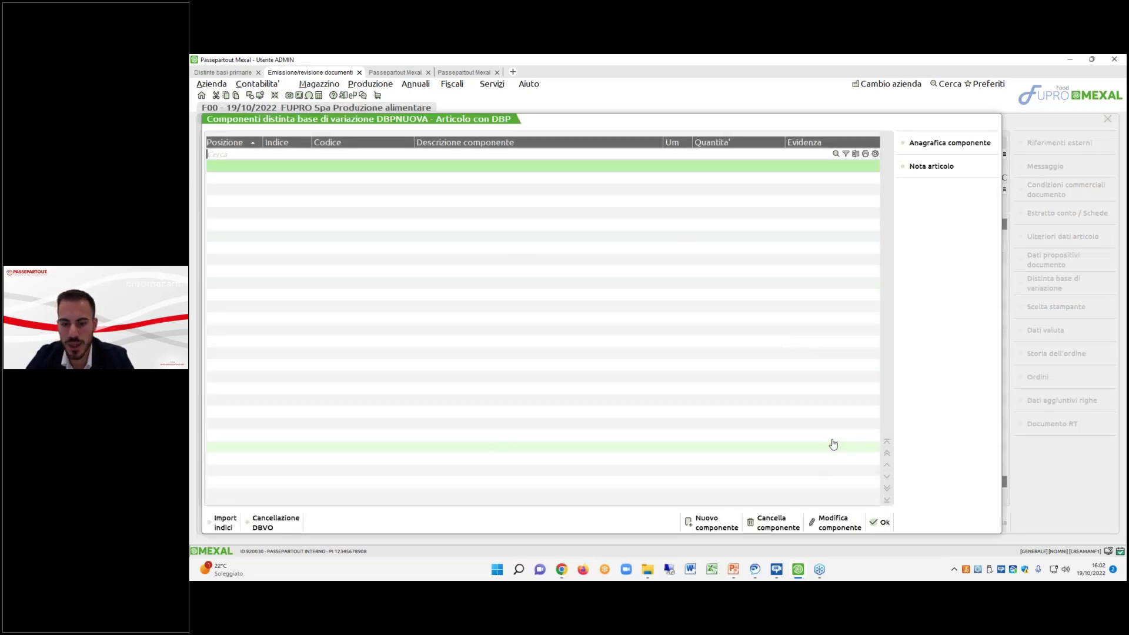
click(223, 525)
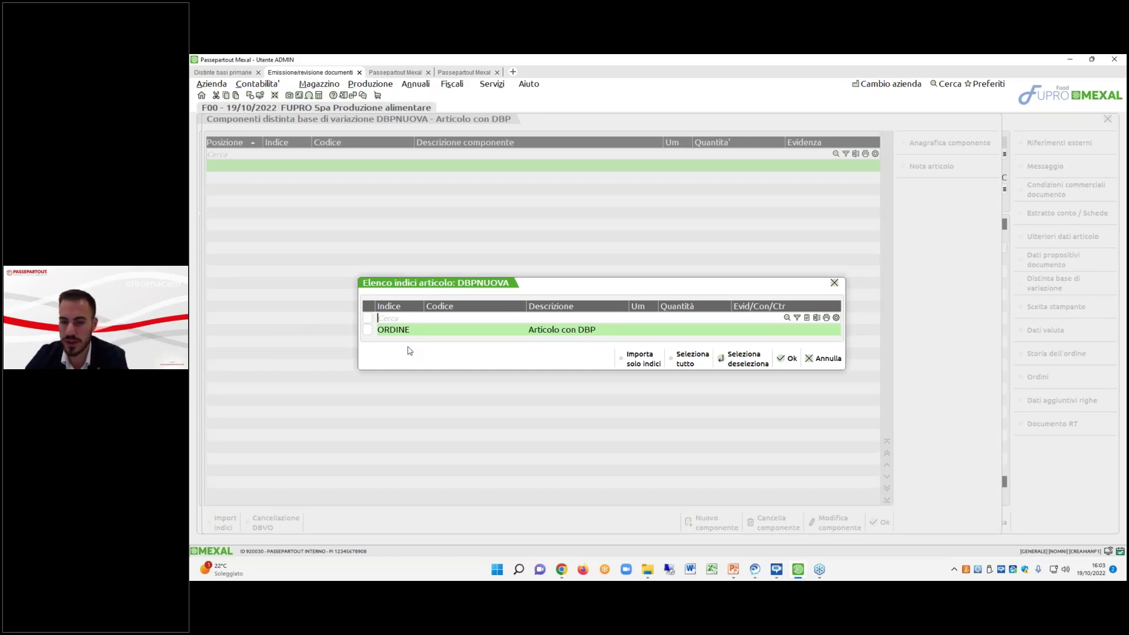
click(834, 366)
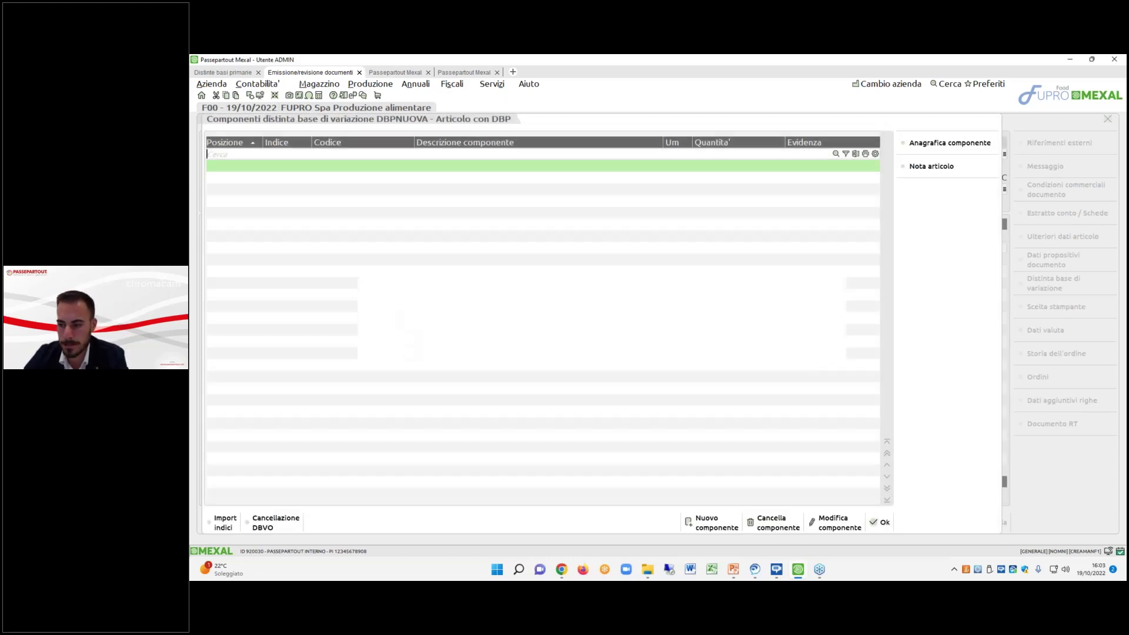
Close the empty variation bill and leave the customer order without saving the added row.
click(882, 524)
click(955, 522)
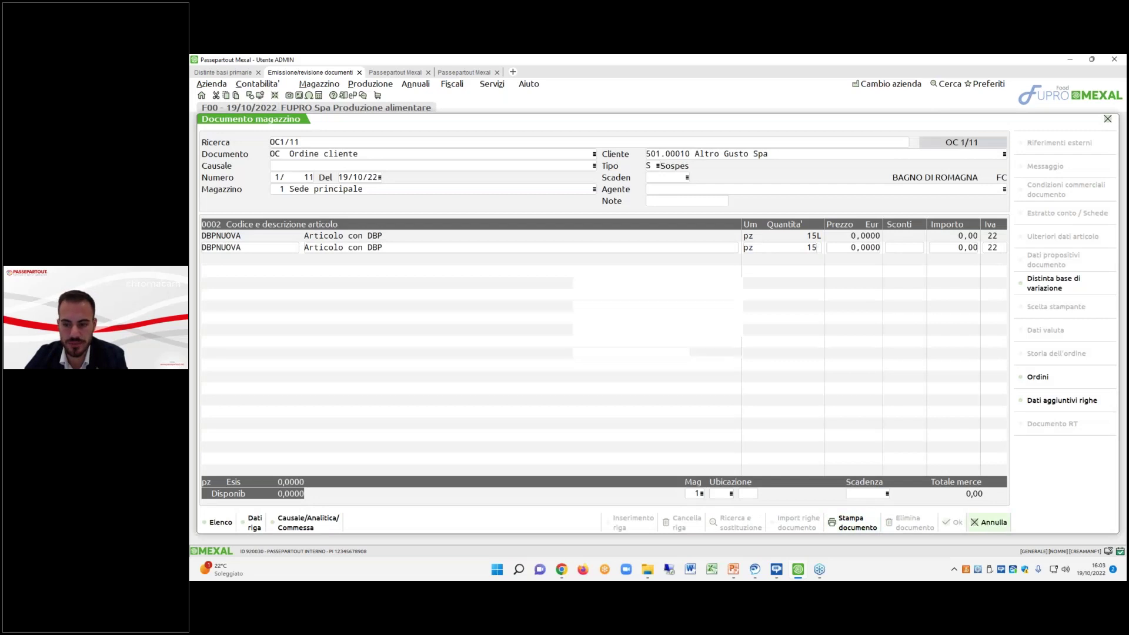
click(700, 345)
click(987, 522)
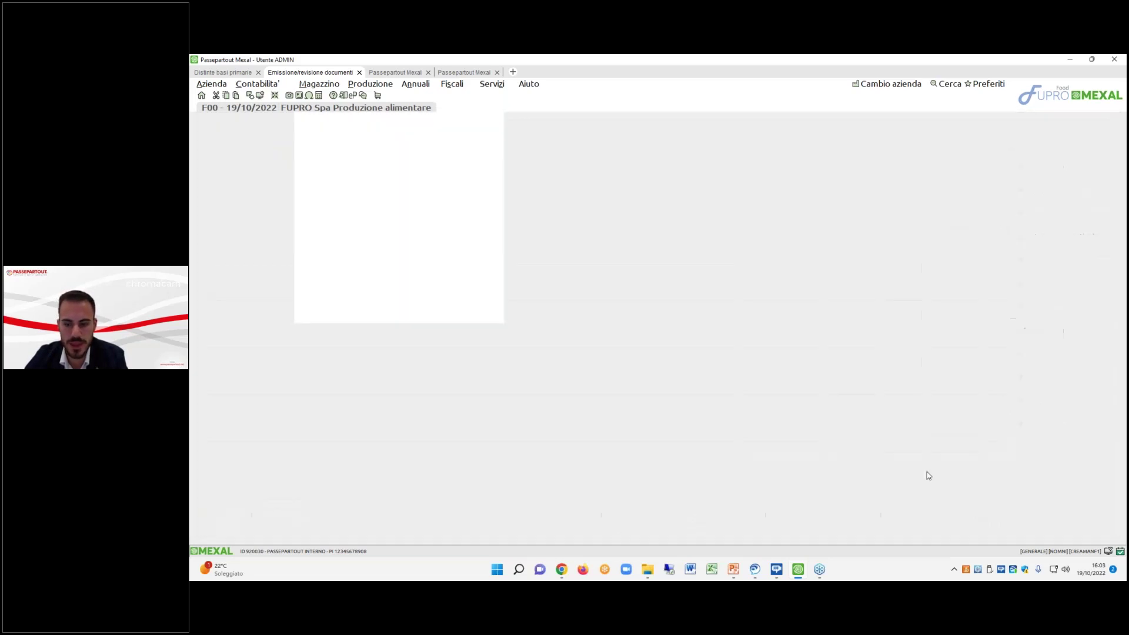
Close the two extra Mexal sessions, keeping the Distinte basi primarie session and one other.
click(363, 73)
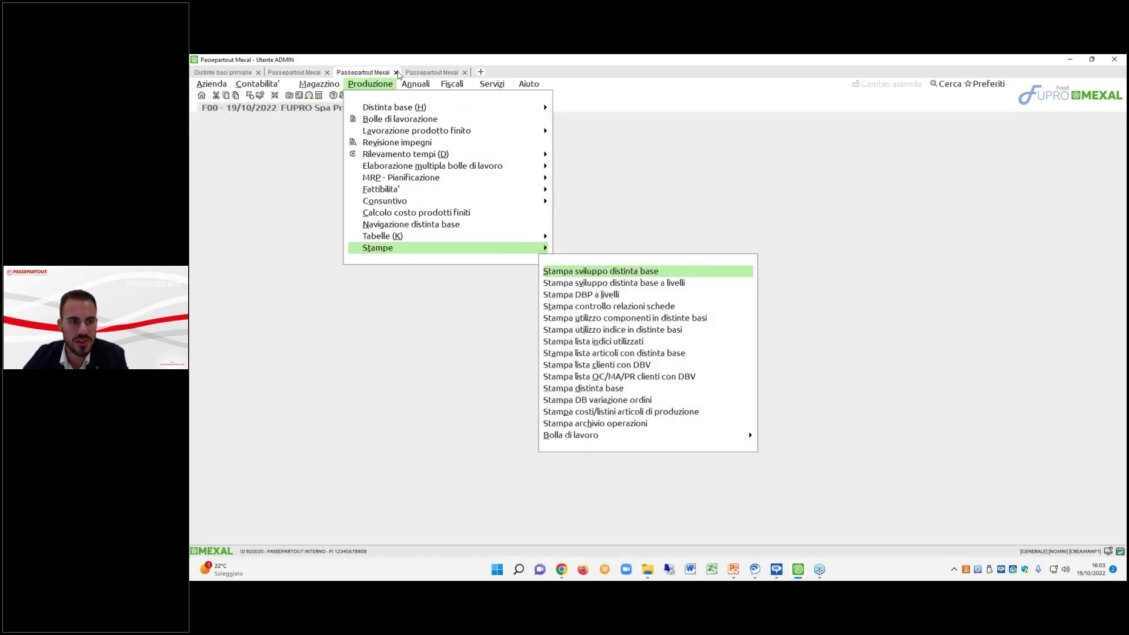
click(396, 73)
click(618, 347)
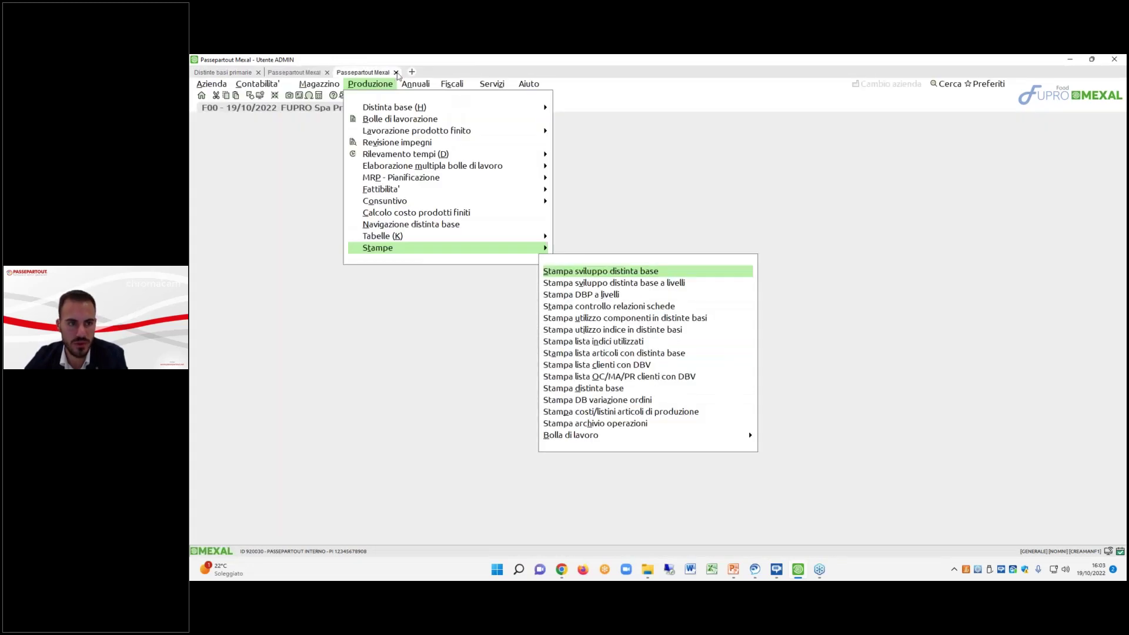
click(396, 72)
click(617, 346)
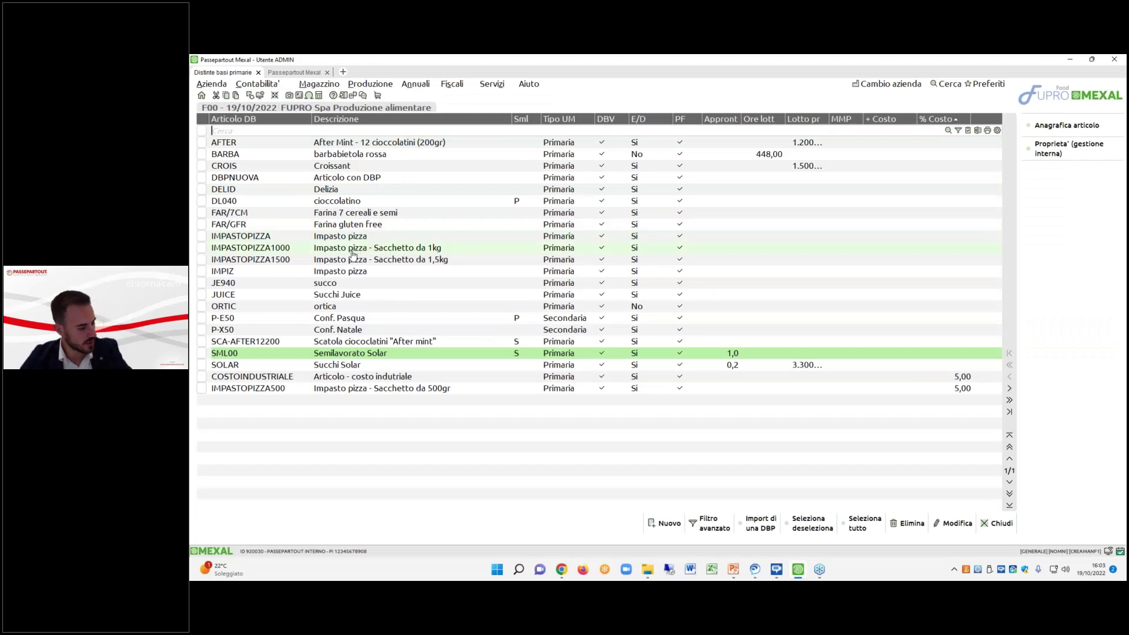
Start Navigazione distinta base for finished product AFTER with quantity 1.
click(497, 345)
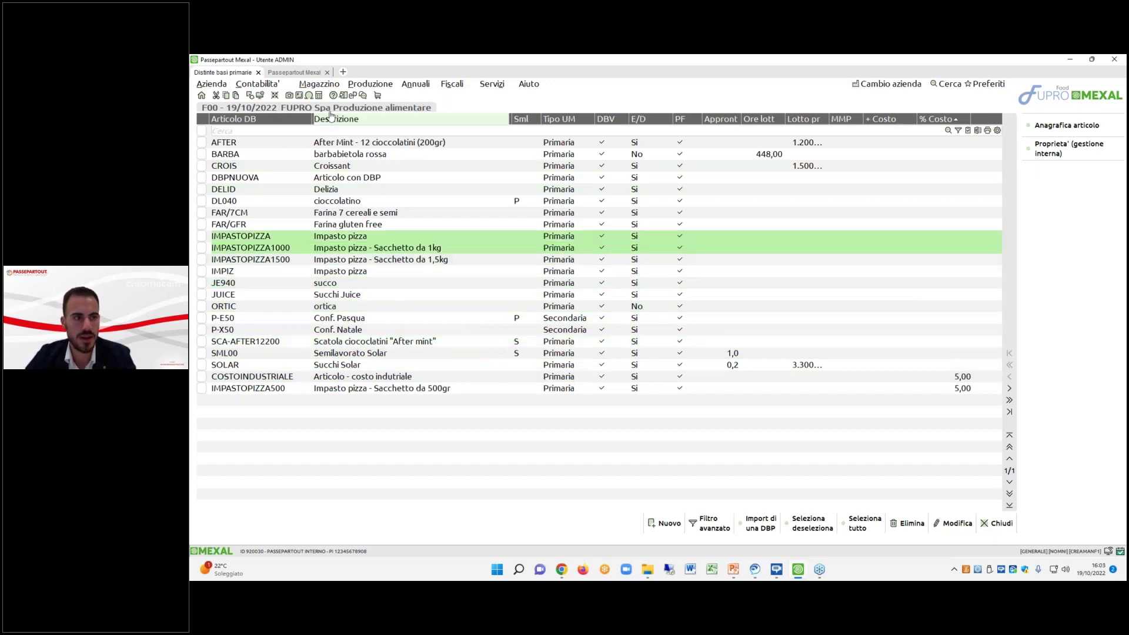
click(354, 86)
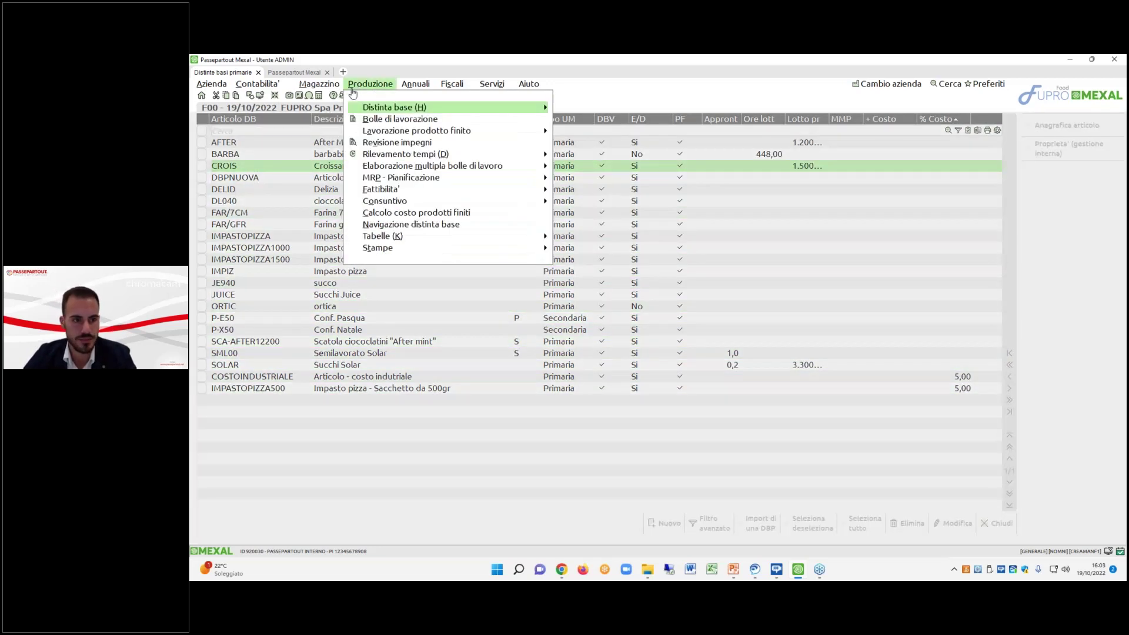
click(374, 224)
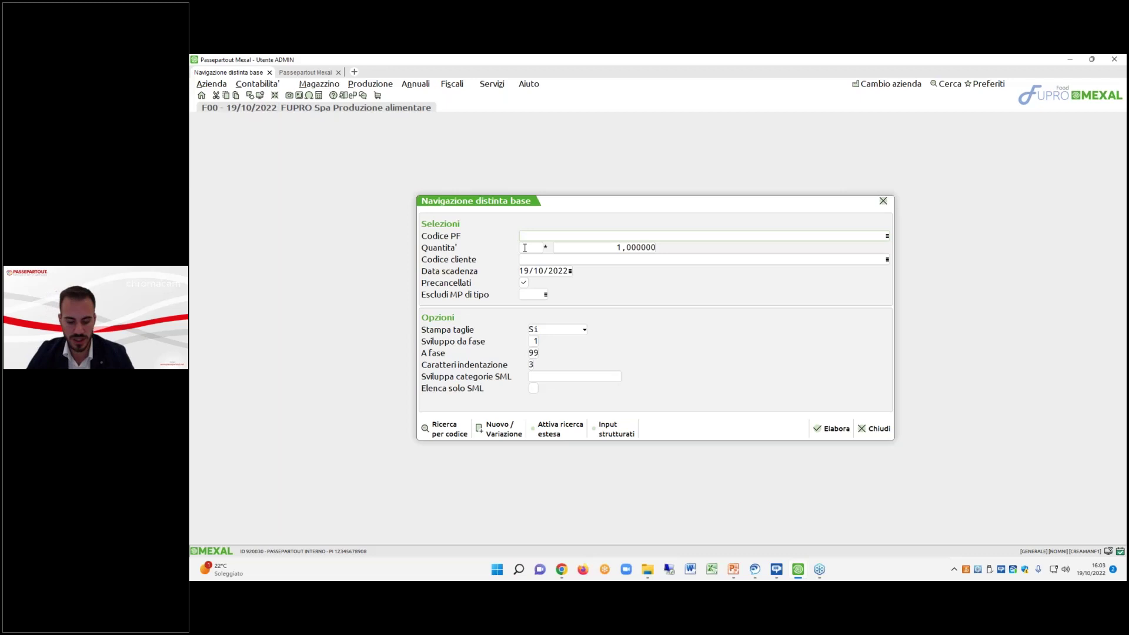
text(AFTER)
key(Return)
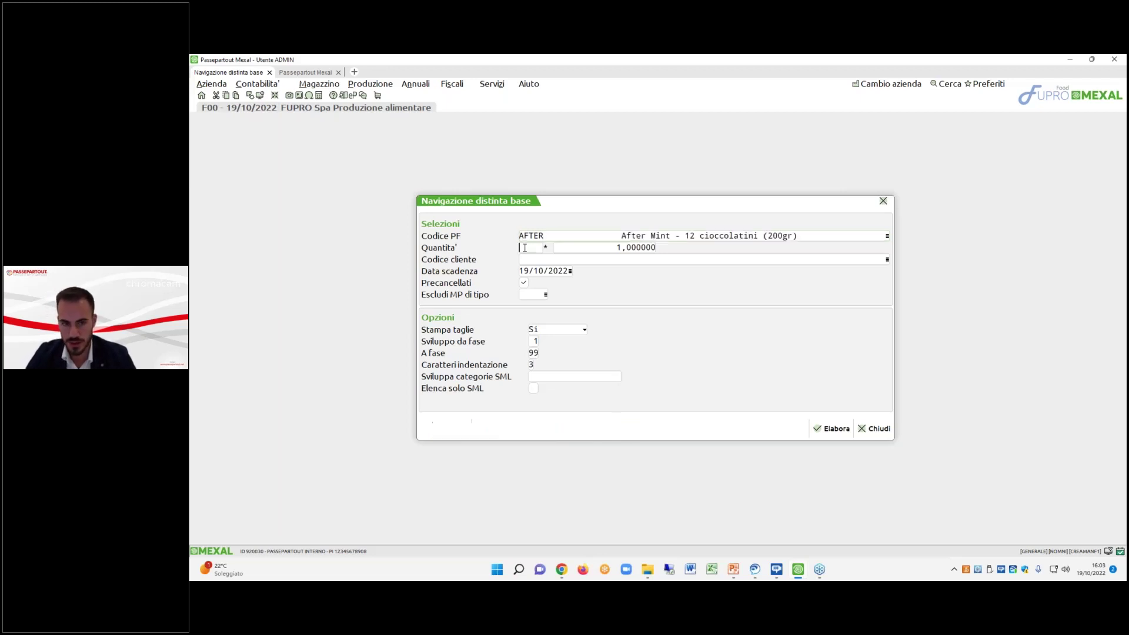
key(Return)
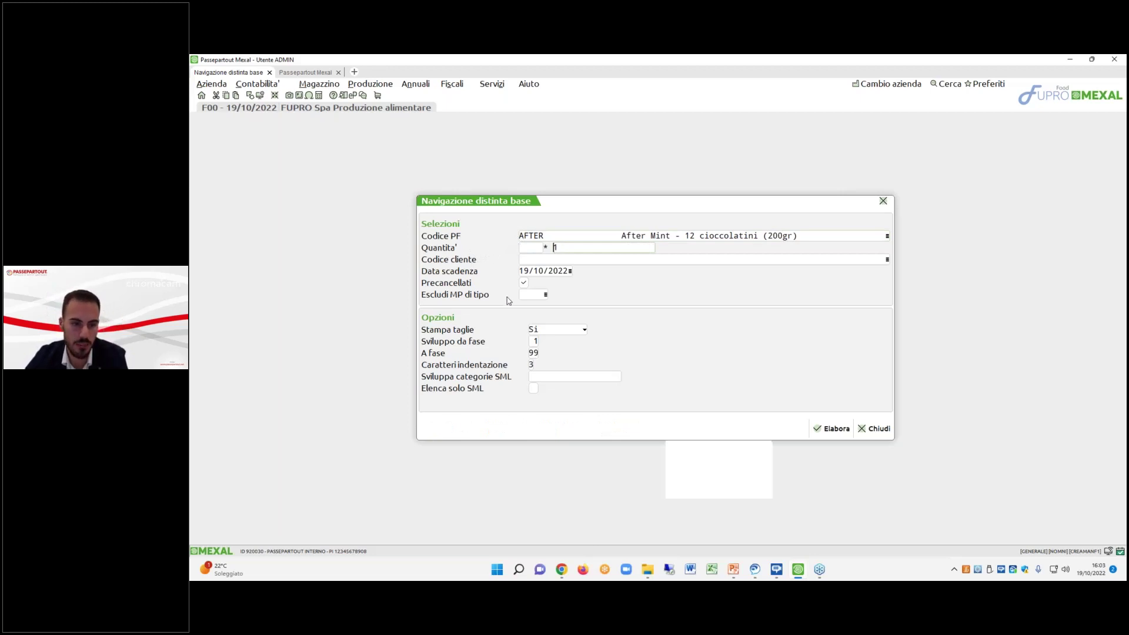
click(736, 486)
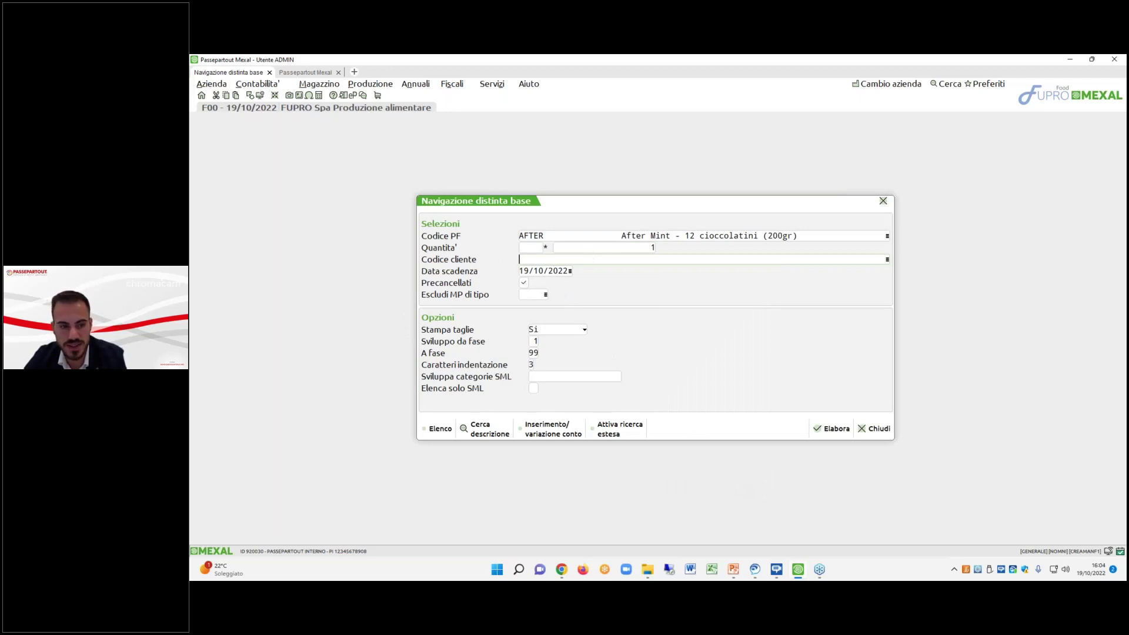
Process the AFTER bill with the default options and expand all levels of its component tree.
double_click(532, 365)
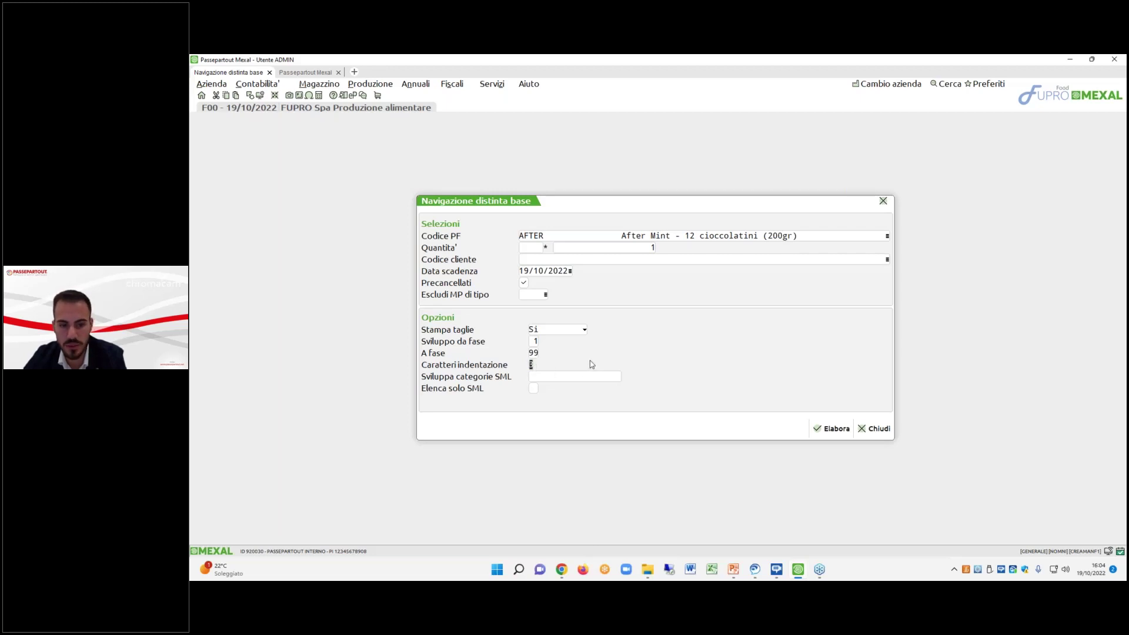
key(Return)
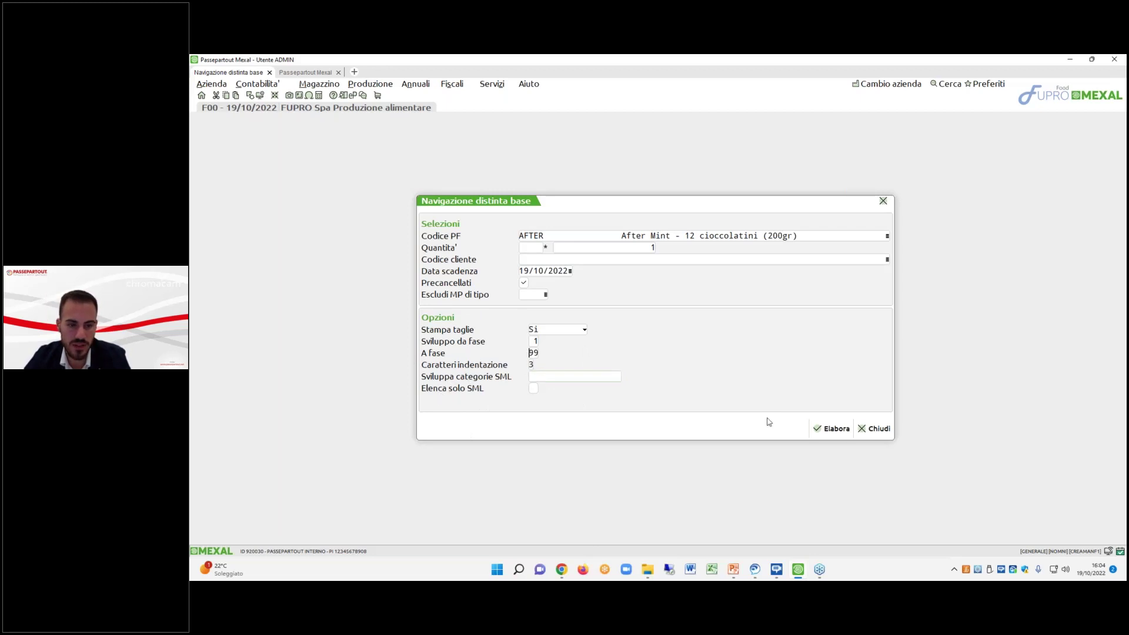
click(827, 434)
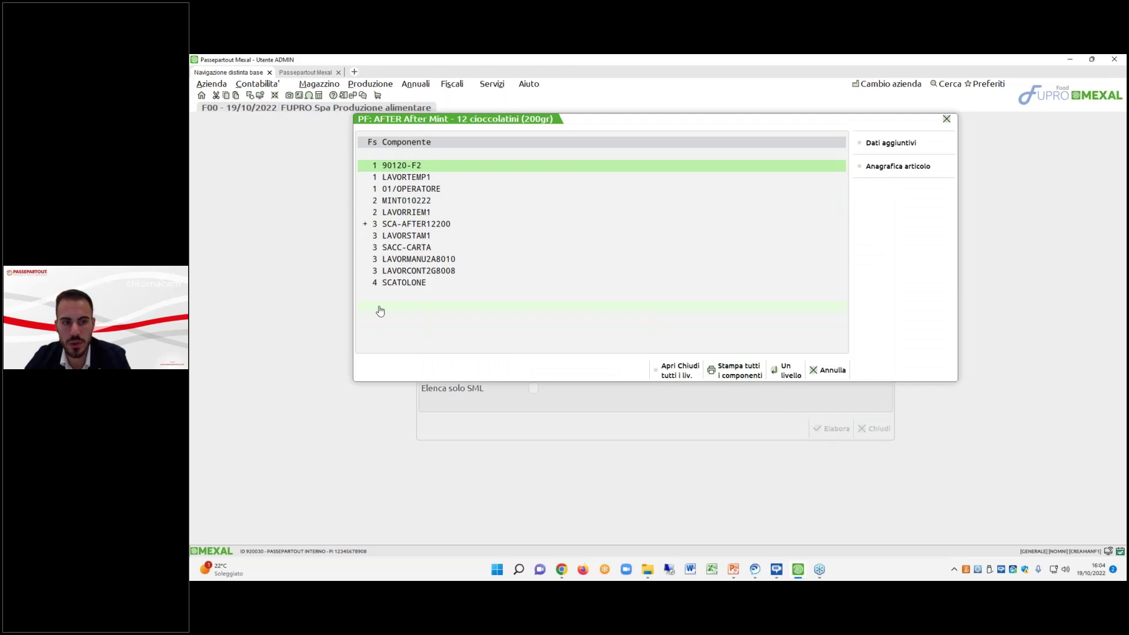
click(682, 370)
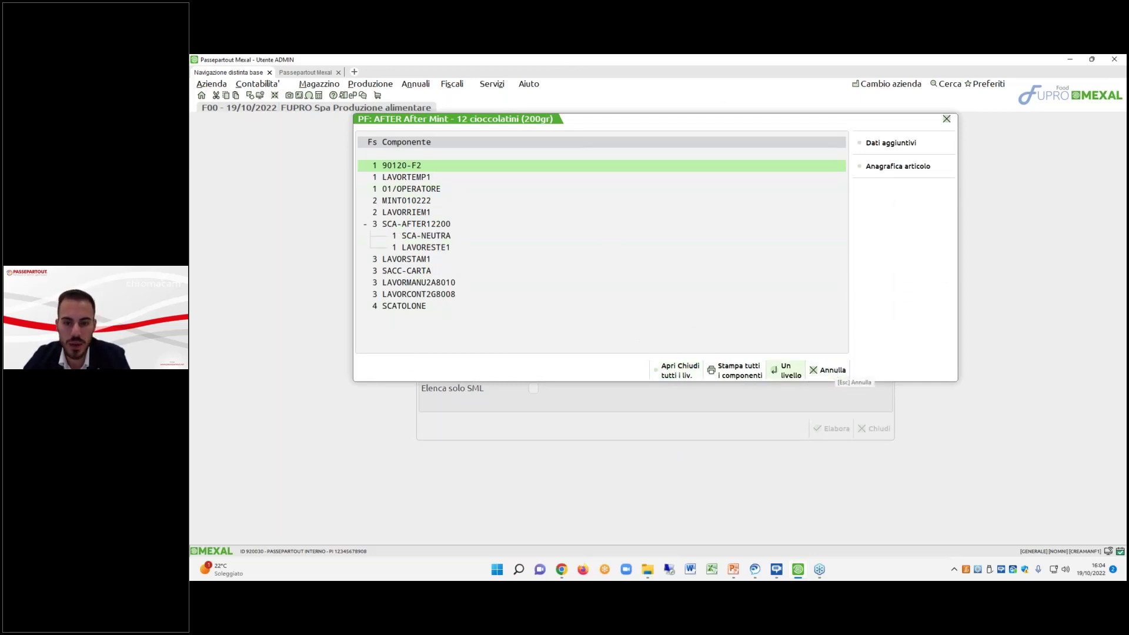
Print all components of the expanded AFTER bill to PDF with print module -SVIDBPG.
click(745, 376)
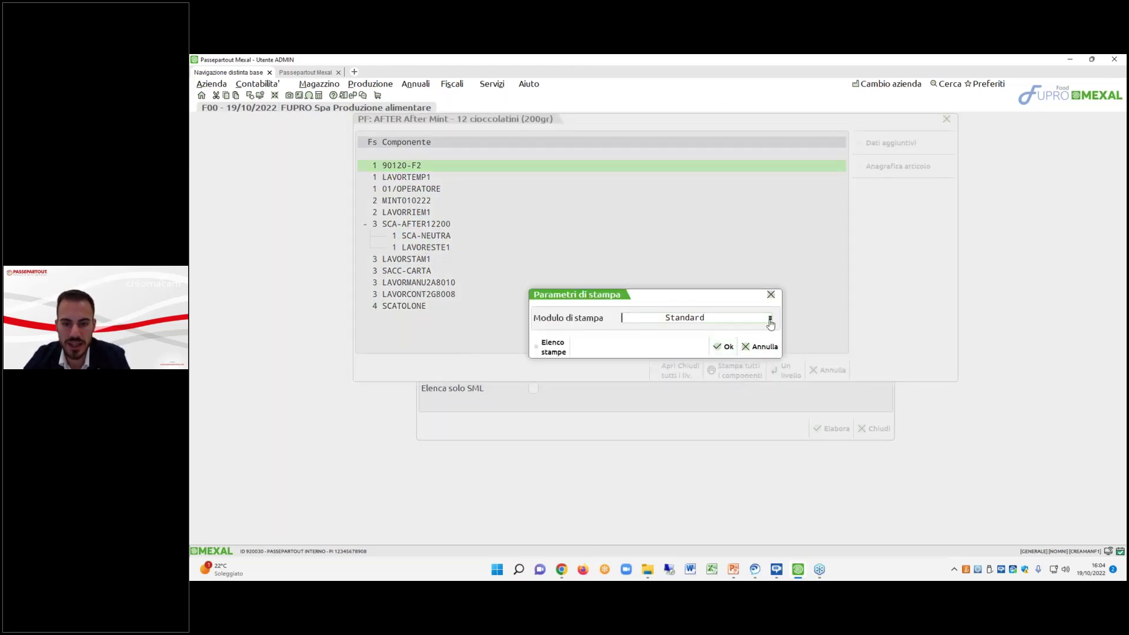
click(770, 318)
double_click(711, 391)
click(722, 348)
click(709, 359)
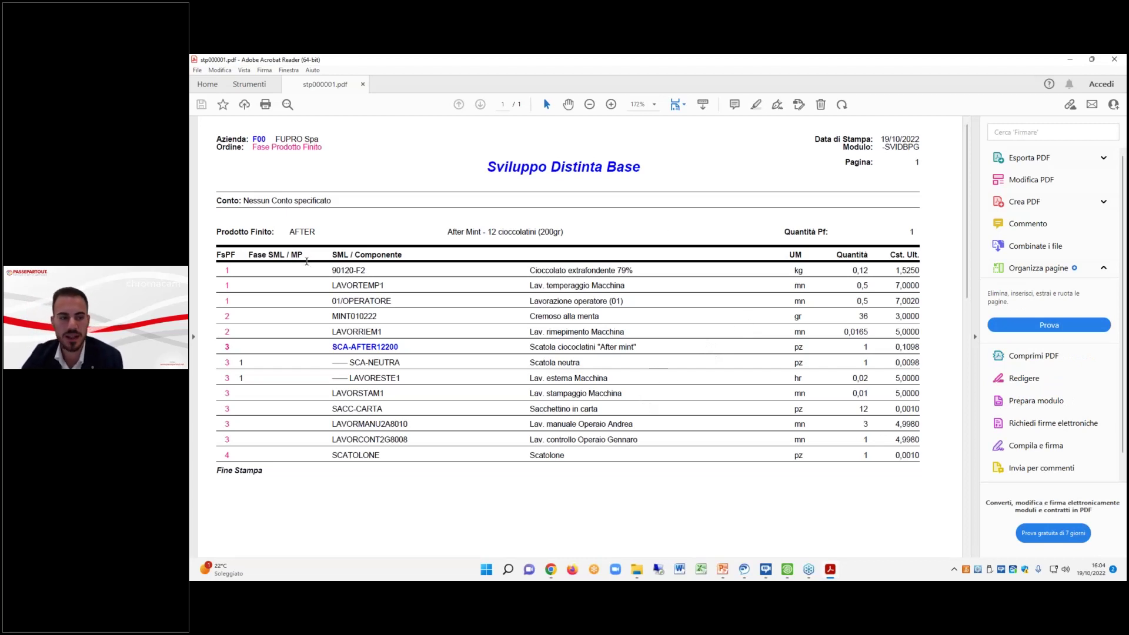
Examine the phases and components in the Sviluppo Distinta Base printout, including the sub-components of SCA-AFTER12200.
drag(226, 269, 448, 327)
click(437, 344)
drag(333, 271, 381, 333)
drag(332, 270, 401, 362)
click(430, 413)
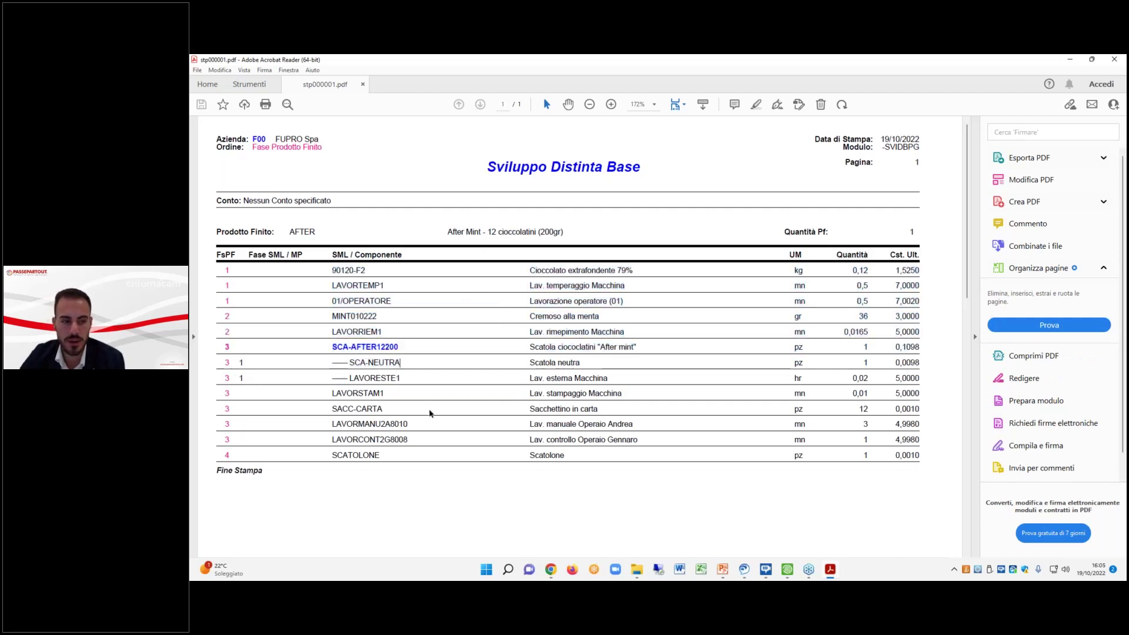
drag(330, 271, 400, 378)
click(388, 372)
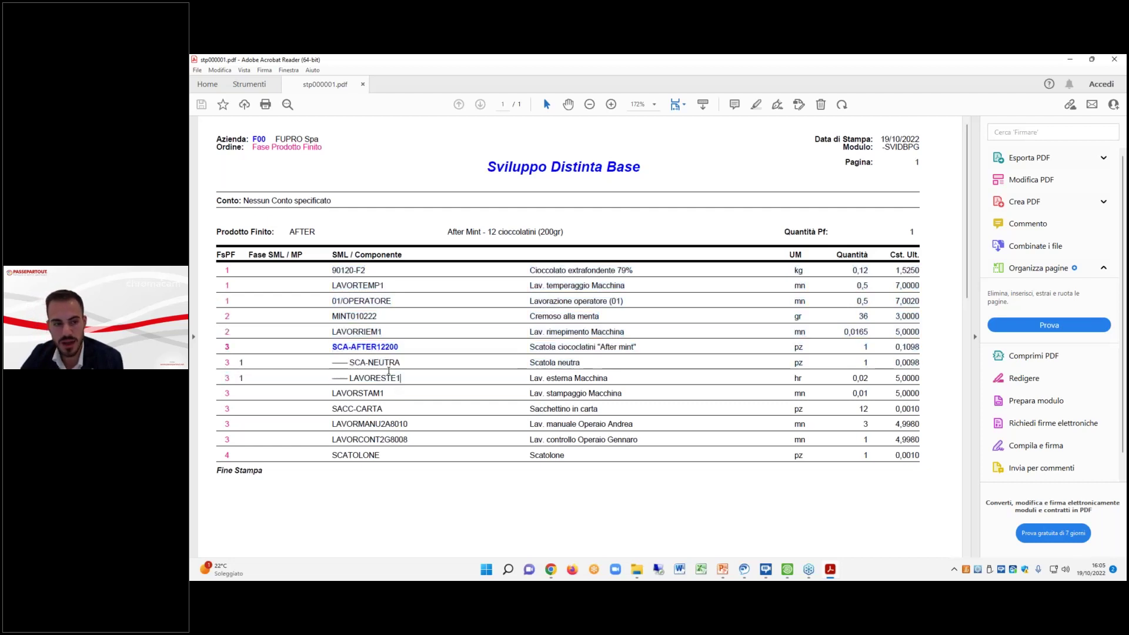
drag(331, 270, 385, 407)
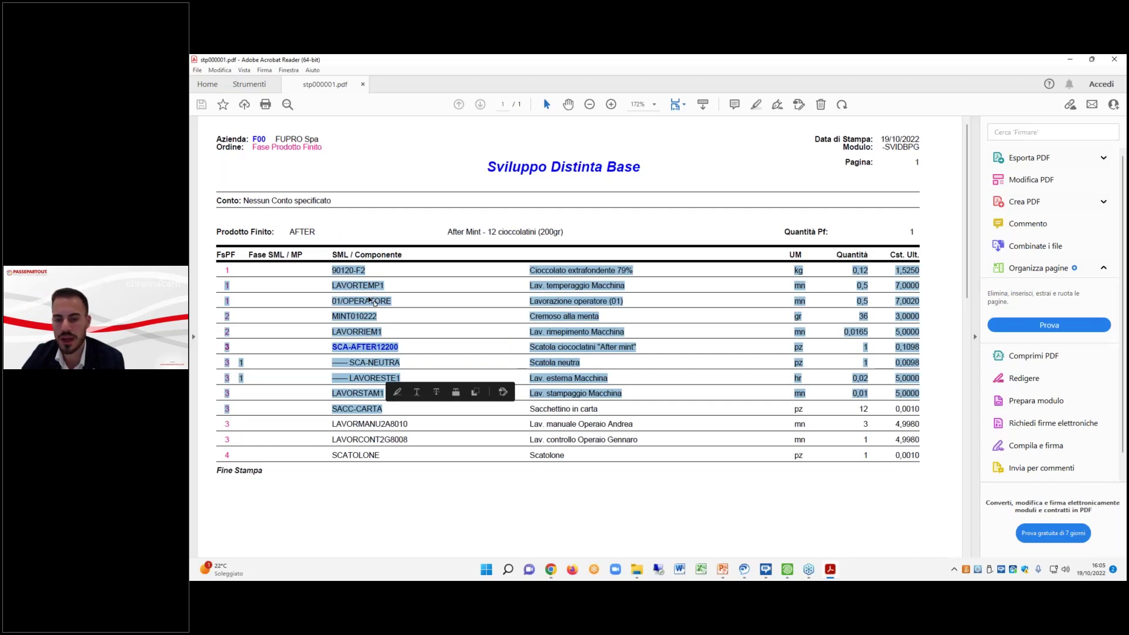
click(341, 276)
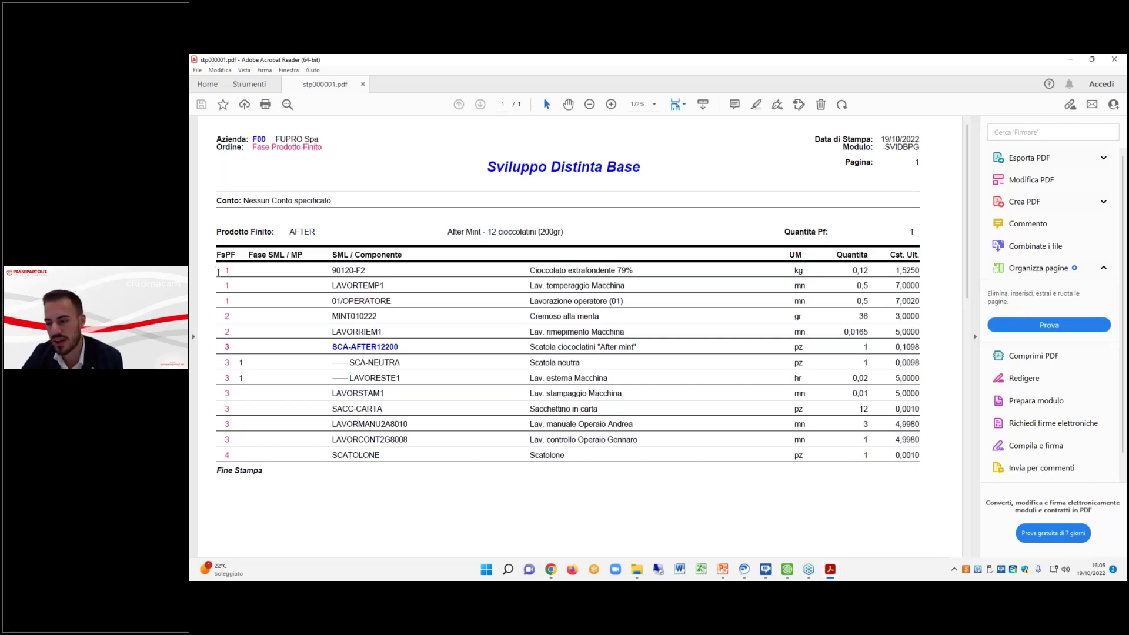
Go over all printed component rows, then examine the phase 1 and 2 entries, from Cioccolato extrafondente to Cremoso alla menta.
drag(225, 270, 571, 460)
click(571, 461)
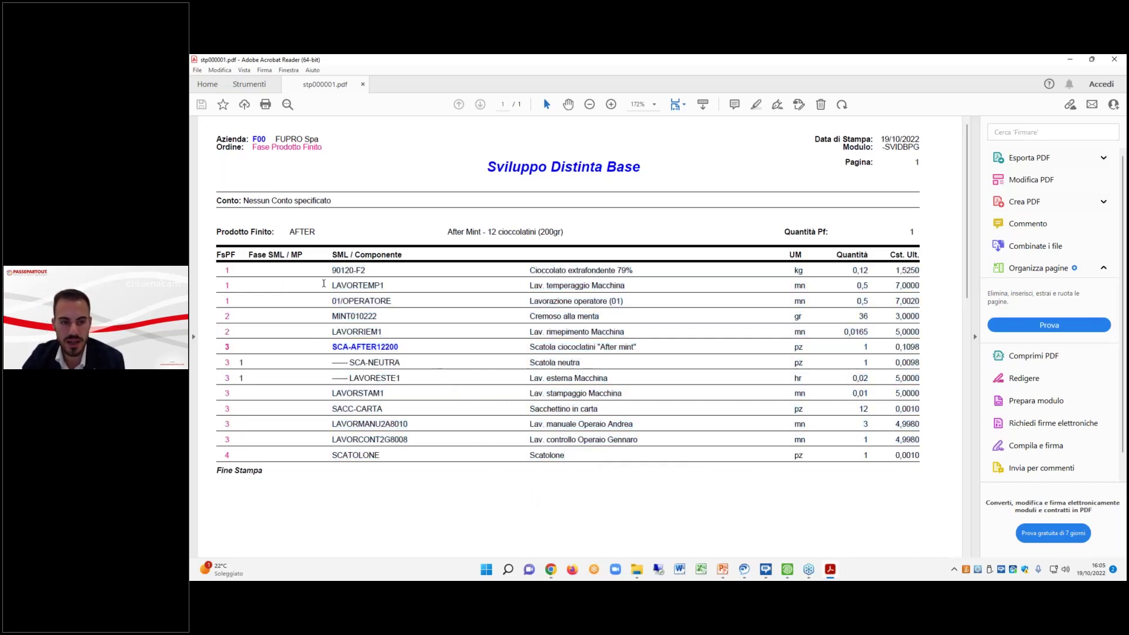
drag(357, 284, 461, 312)
click(525, 304)
triple_click(526, 317)
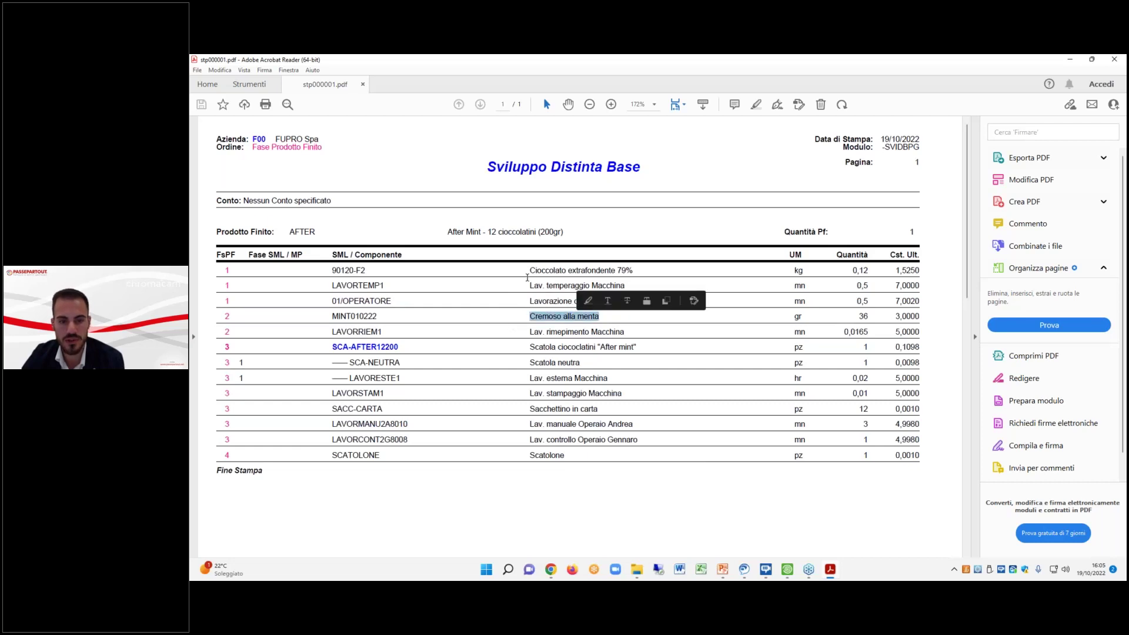
drag(608, 270, 385, 286)
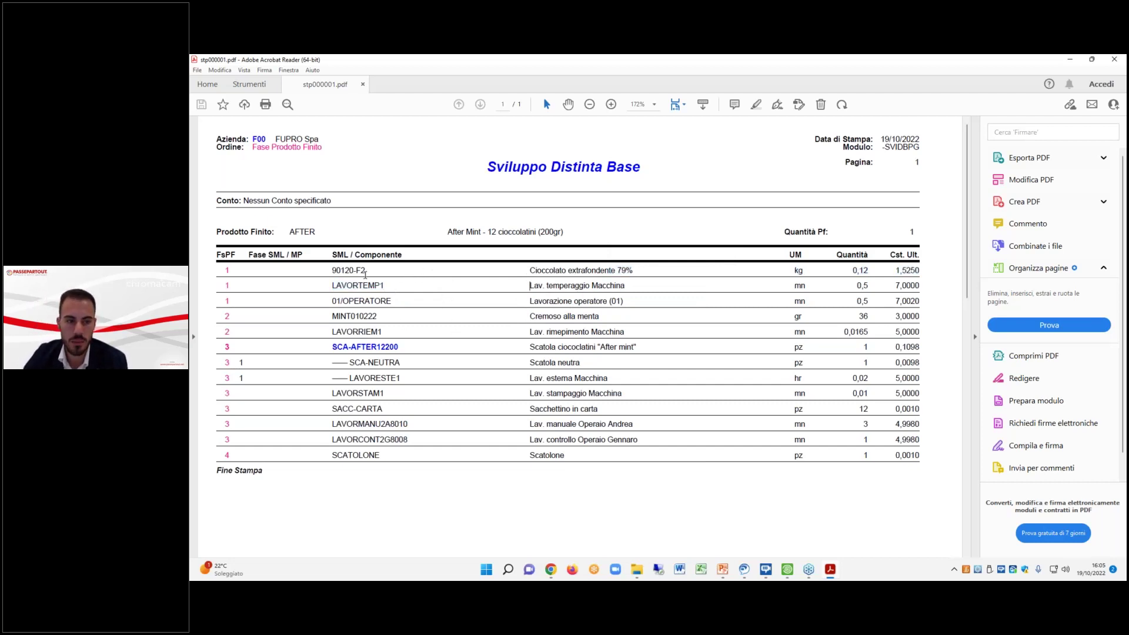
Go over the component codes from 90120-F2 to SCATOLONE in the Sviluppo Distinta Base printout, then close the PDF.
drag(355, 255, 394, 270)
click(394, 272)
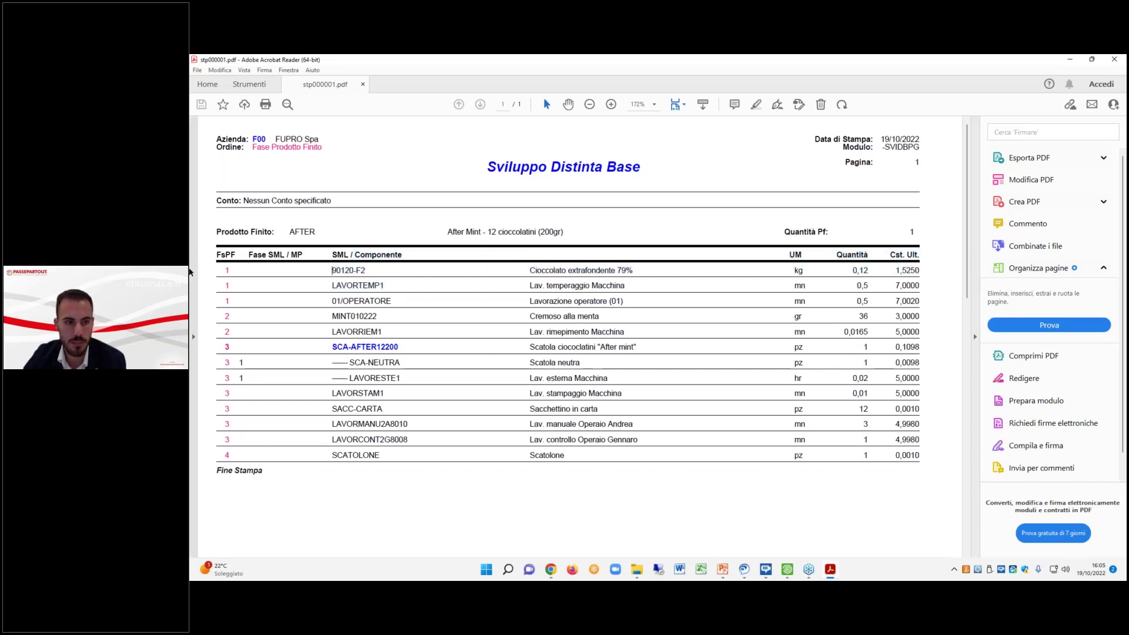
drag(220, 269, 380, 455)
click(1114, 59)
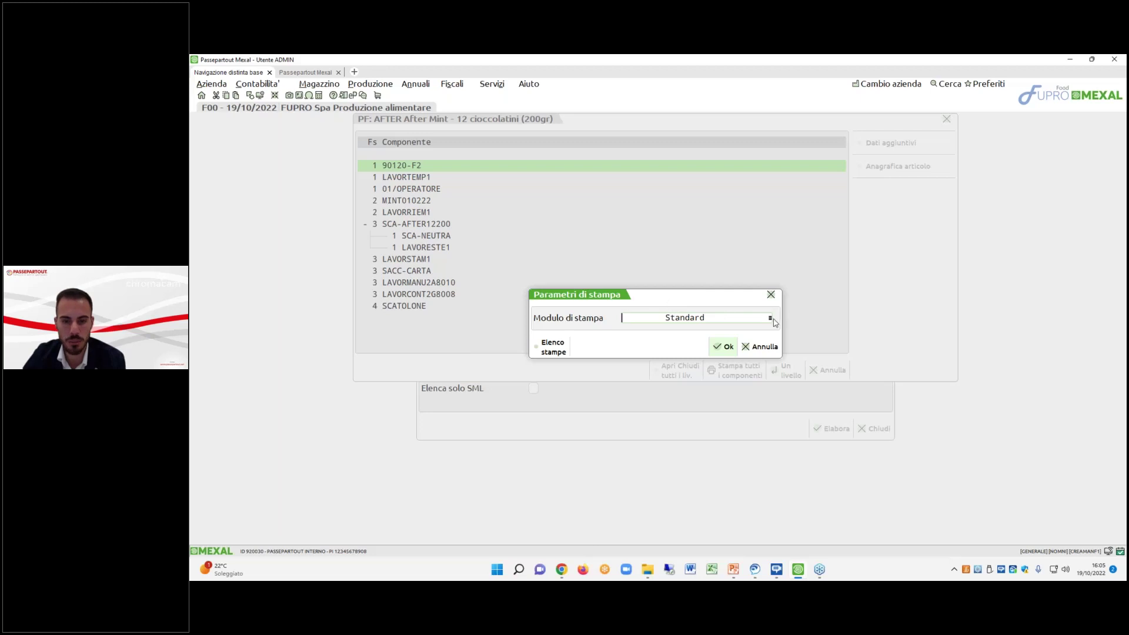
click(770, 320)
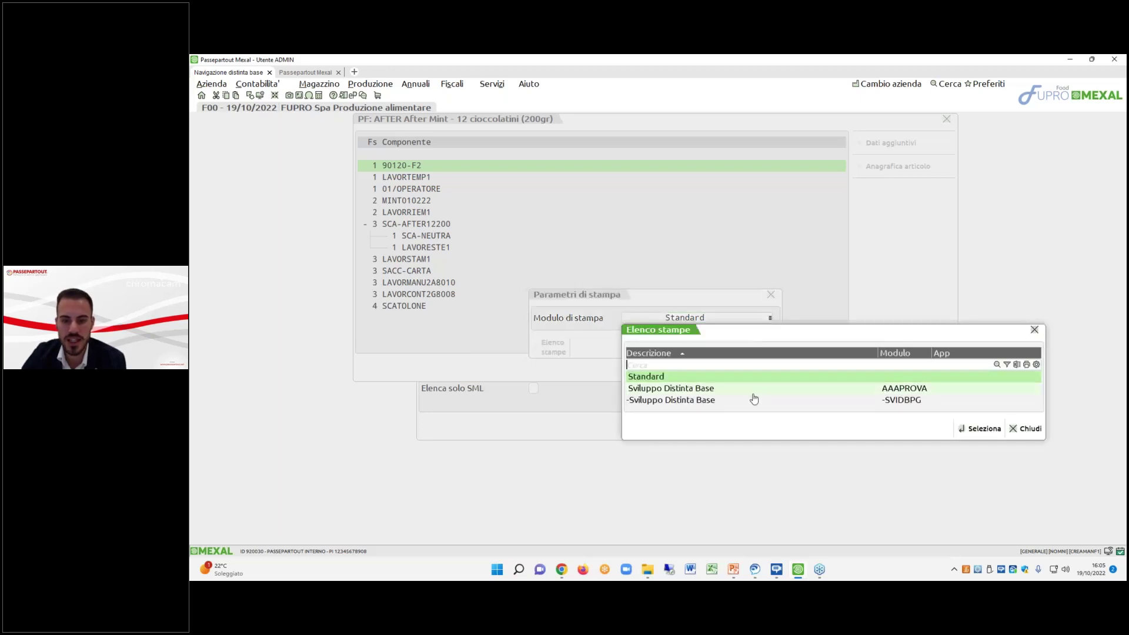
key(Down)
key(Down)
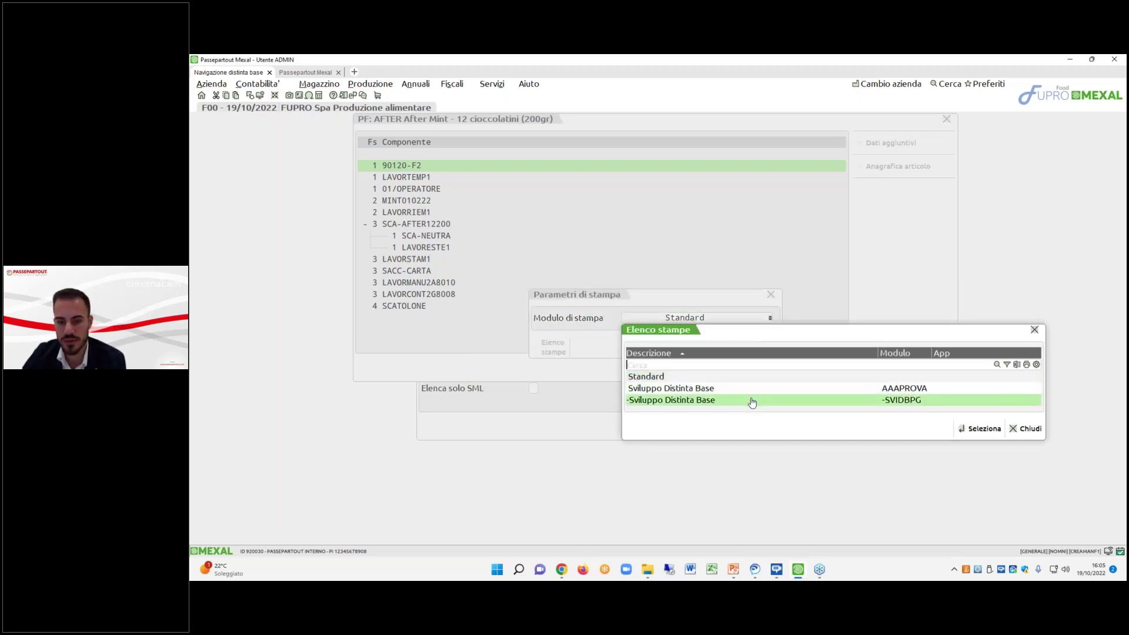
double_click(752, 402)
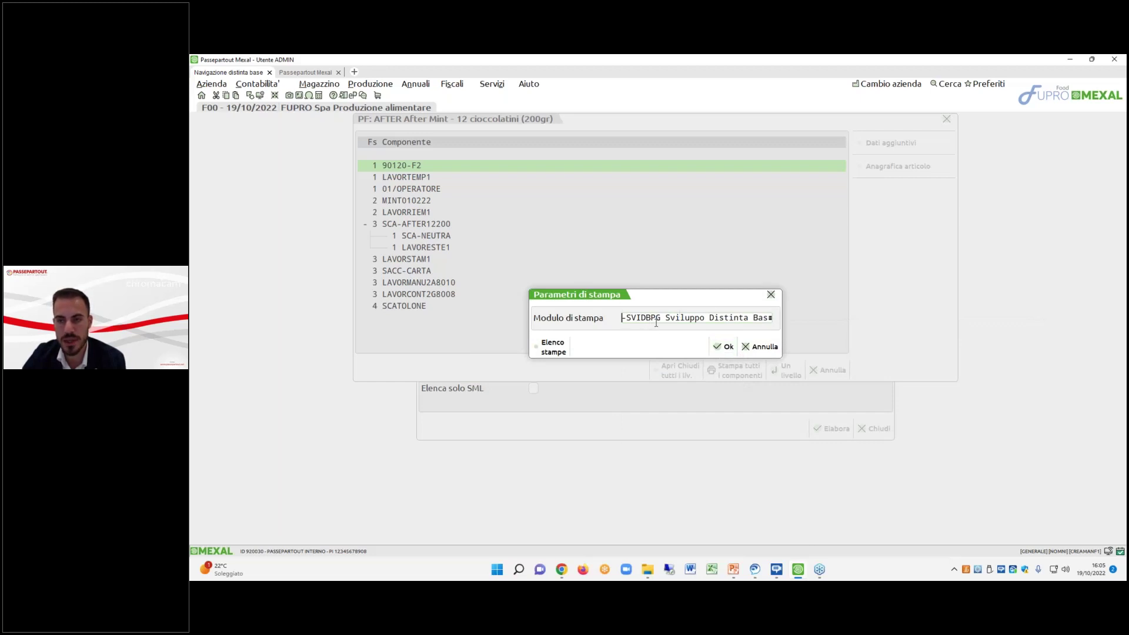
click(759, 348)
Collapse the SCA-AFTER12200 branch and print all components of the AFTER bill with print module -SVIDBPG.
click(364, 224)
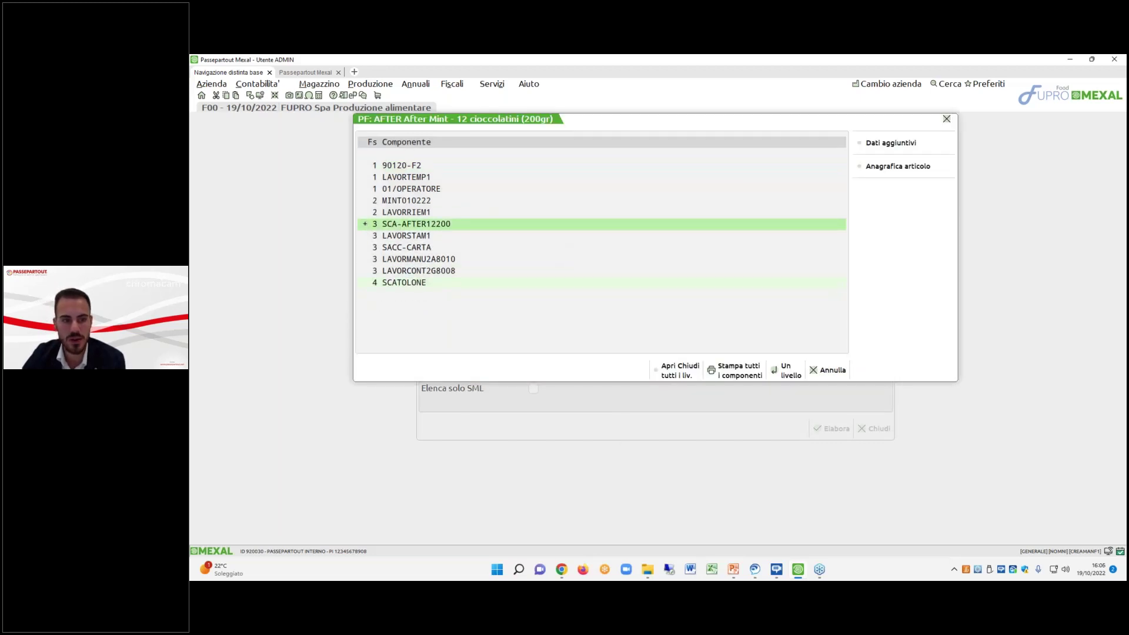
click(745, 371)
click(770, 318)
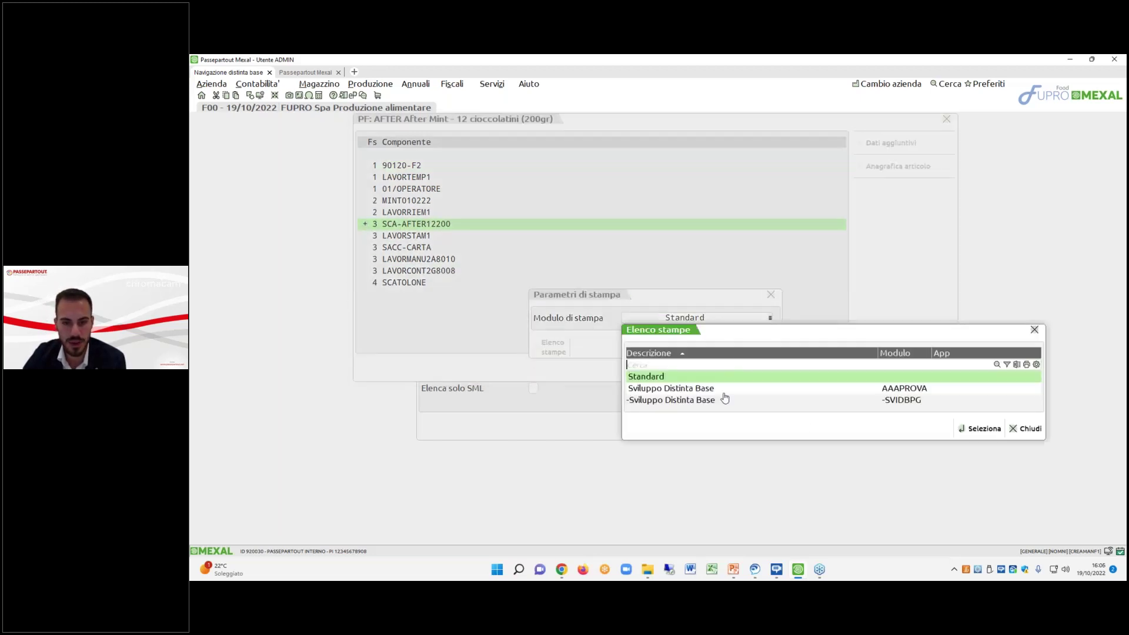
double_click(723, 400)
click(713, 350)
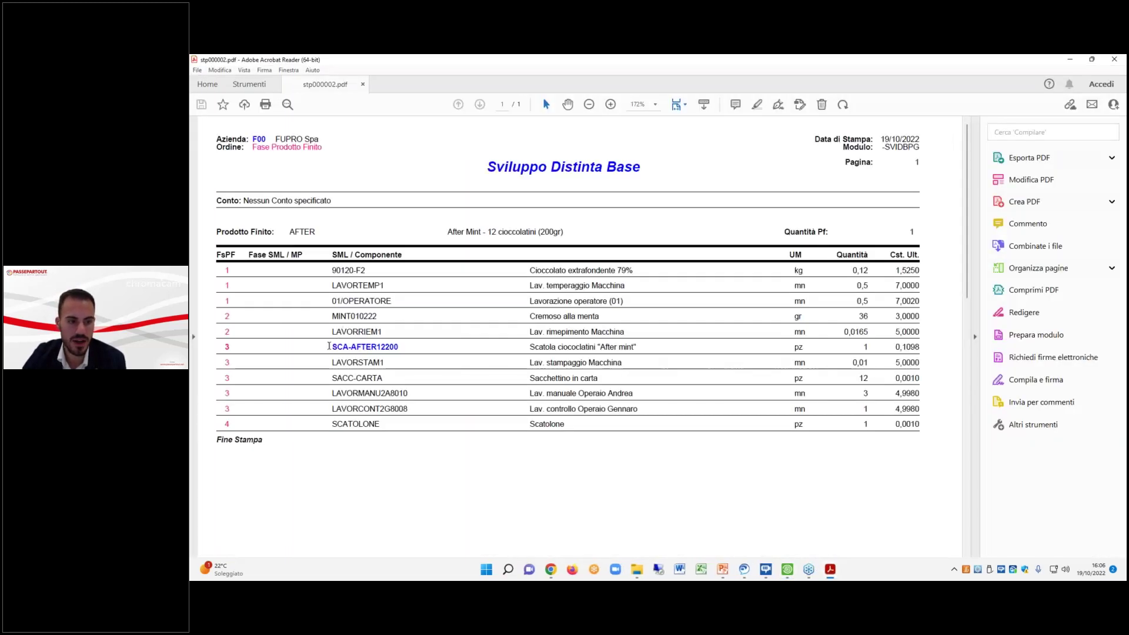
Check the SCA-AFTER12200 row in the printout of the collapsed bill, then close the PDF.
drag(329, 346, 398, 347)
click(364, 346)
click(518, 401)
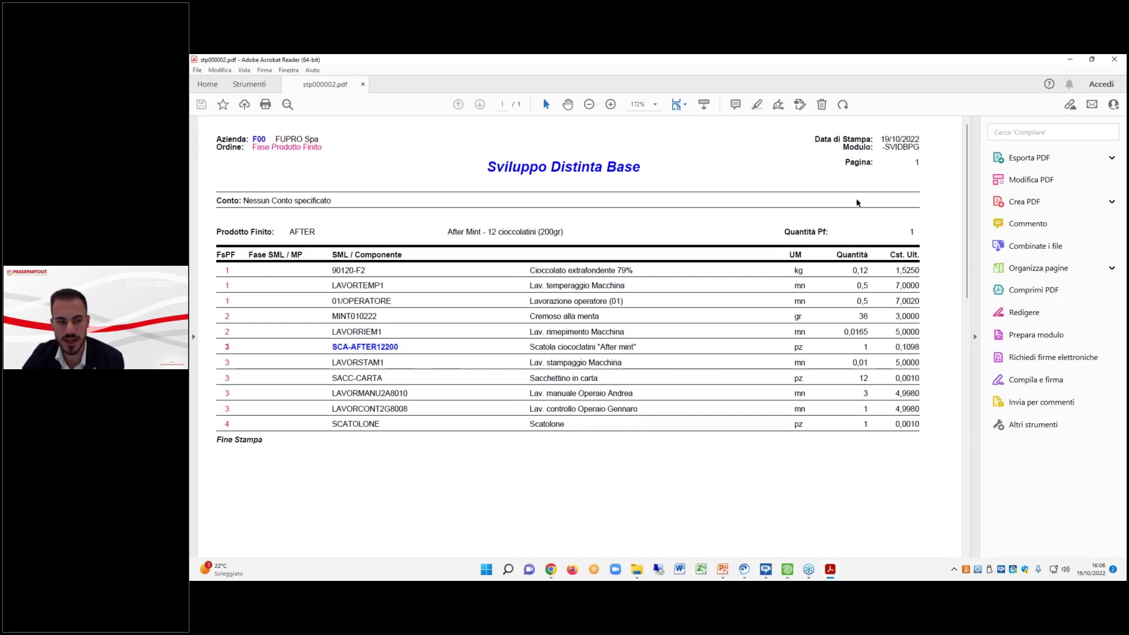
key(alt+F4)
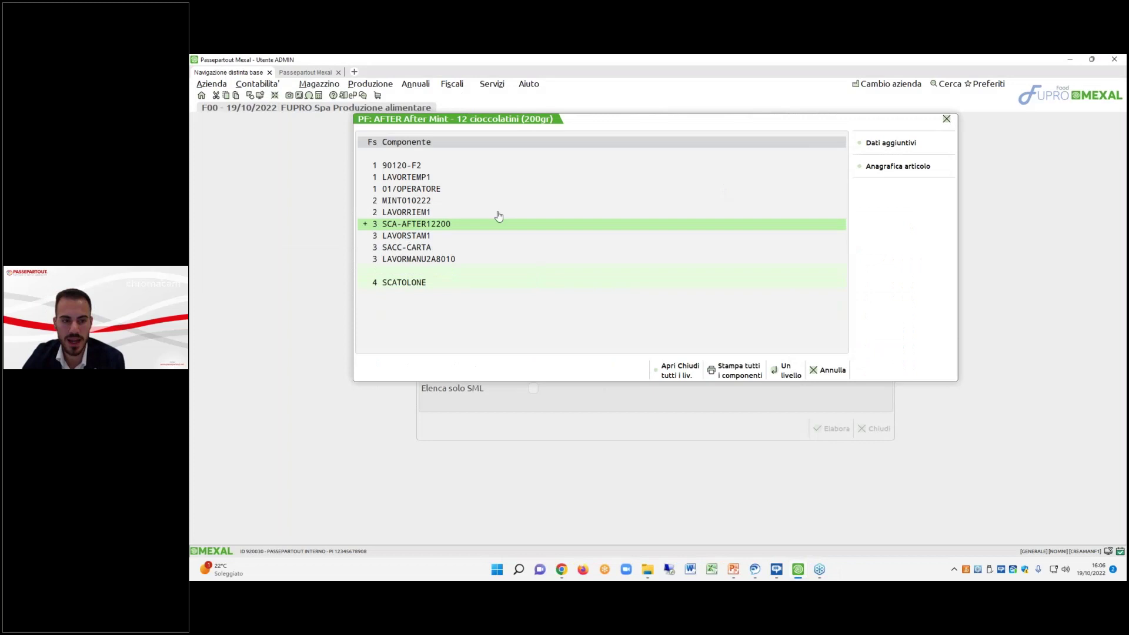
Leave the AFTER component tree, set the indentation characters to 9 and process the bill again, toggling all its levels.
click(365, 223)
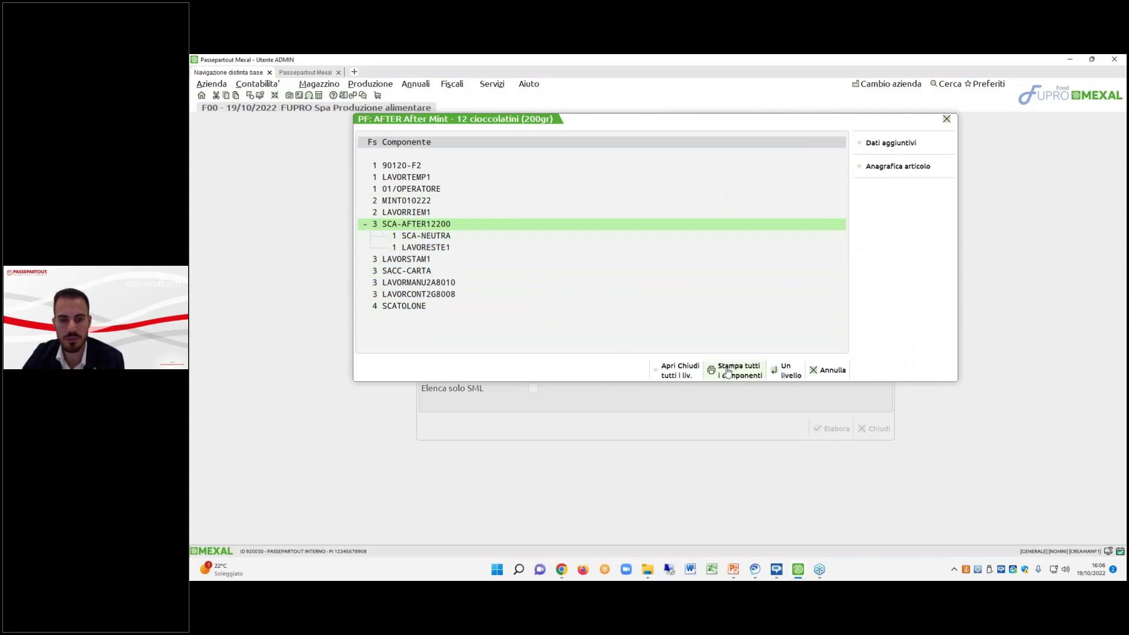
click(814, 366)
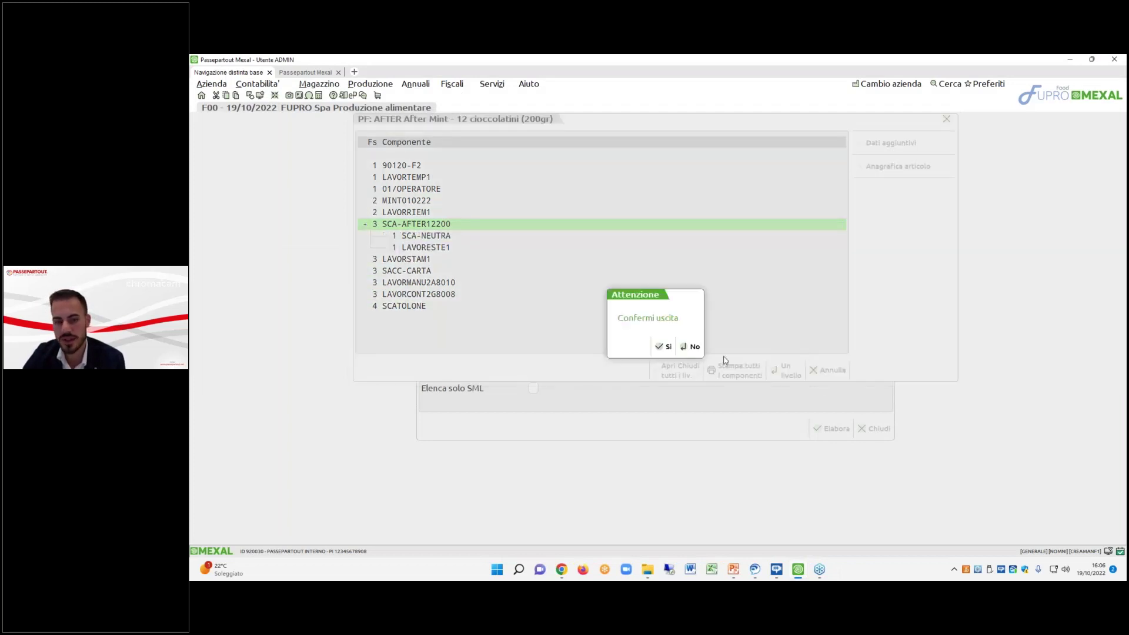
click(661, 345)
click(531, 364)
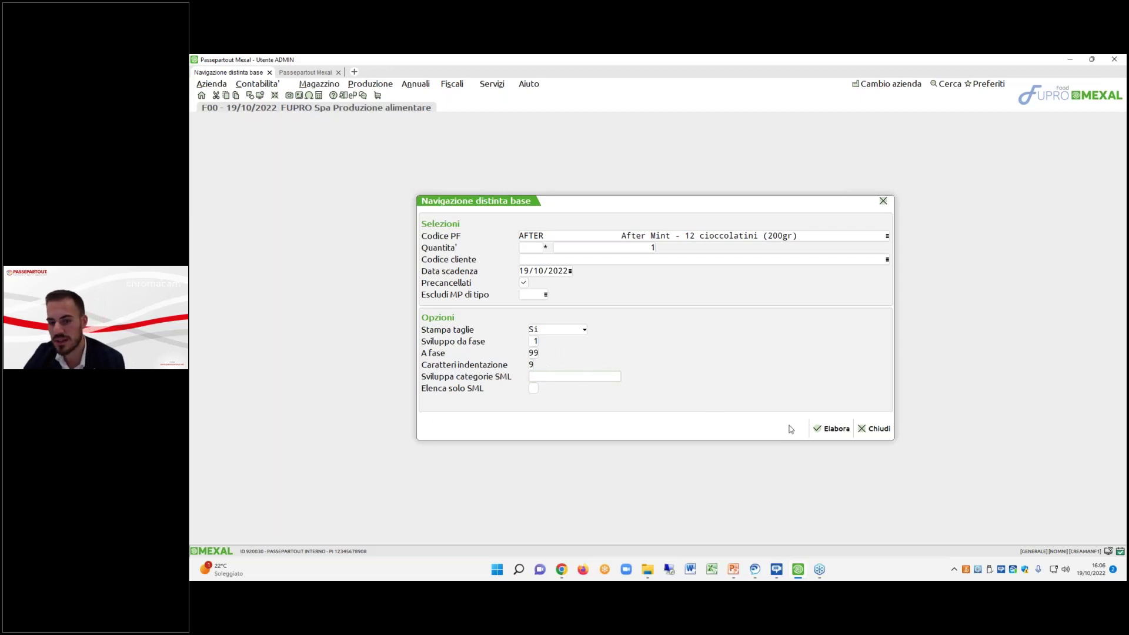
click(817, 429)
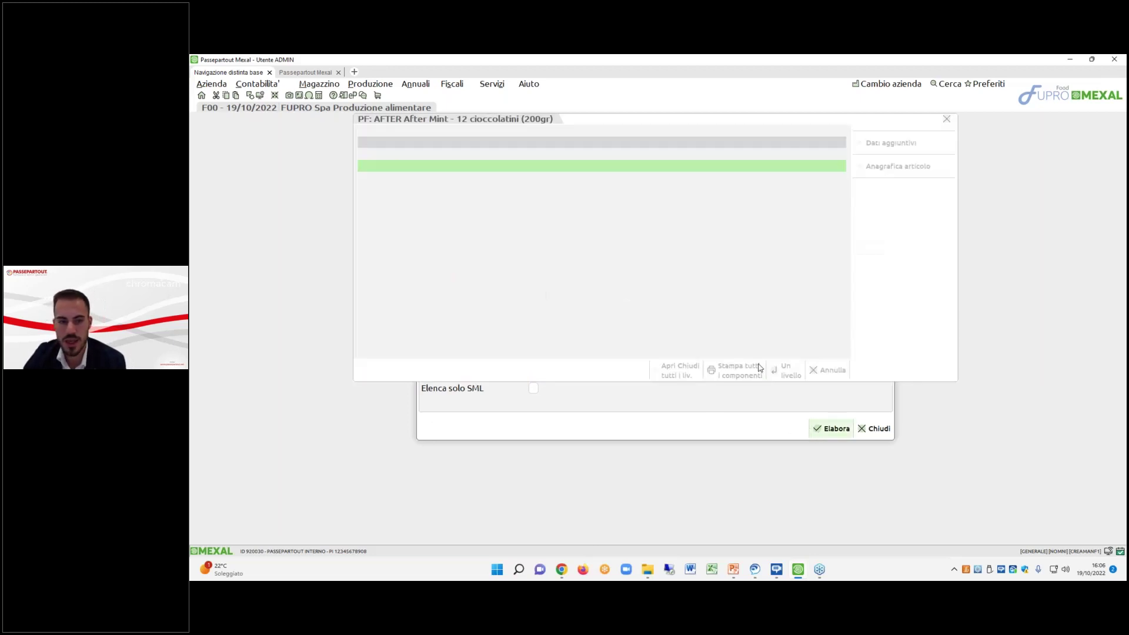
click(676, 371)
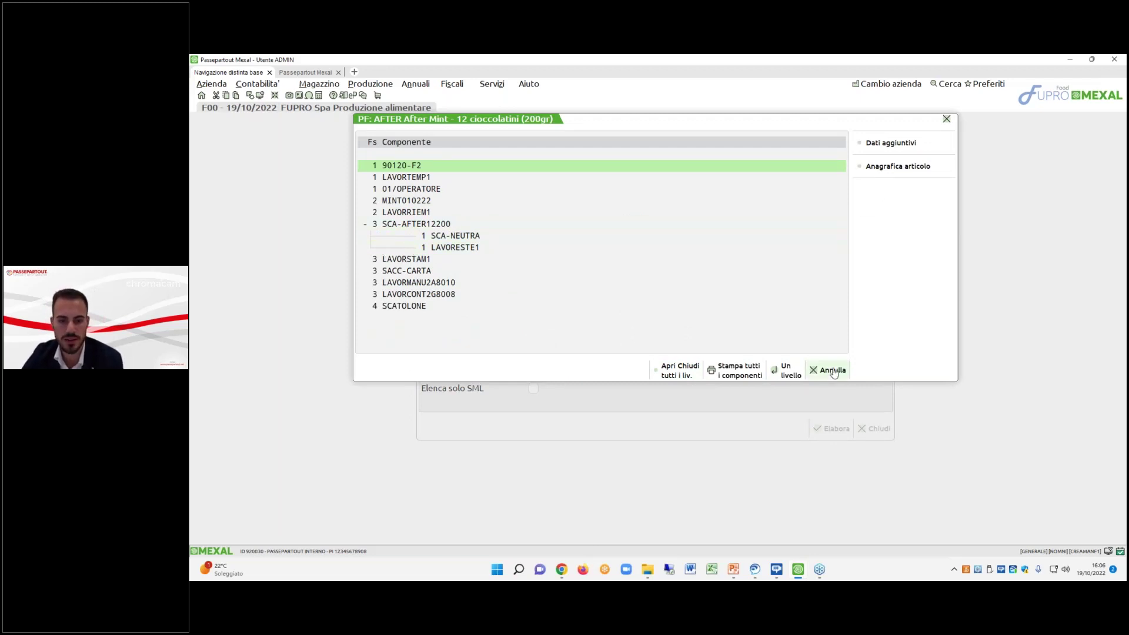
click(676, 371)
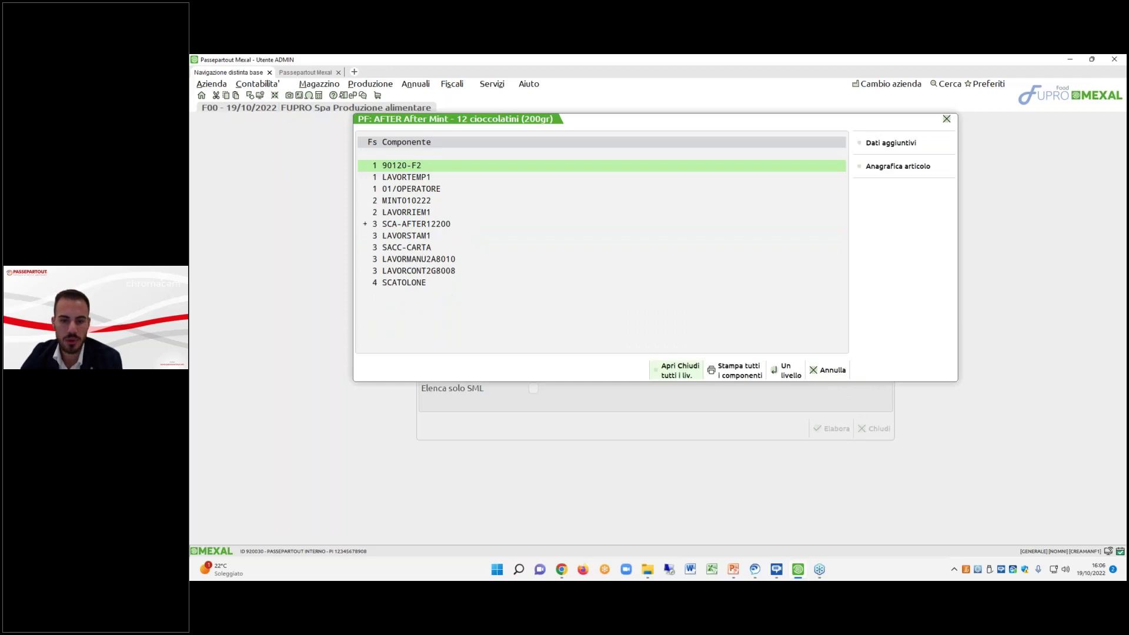
Display the additional data of the AFTER components one by one, from 90120-F2 down to LAVORRIEM1.
click(890, 143)
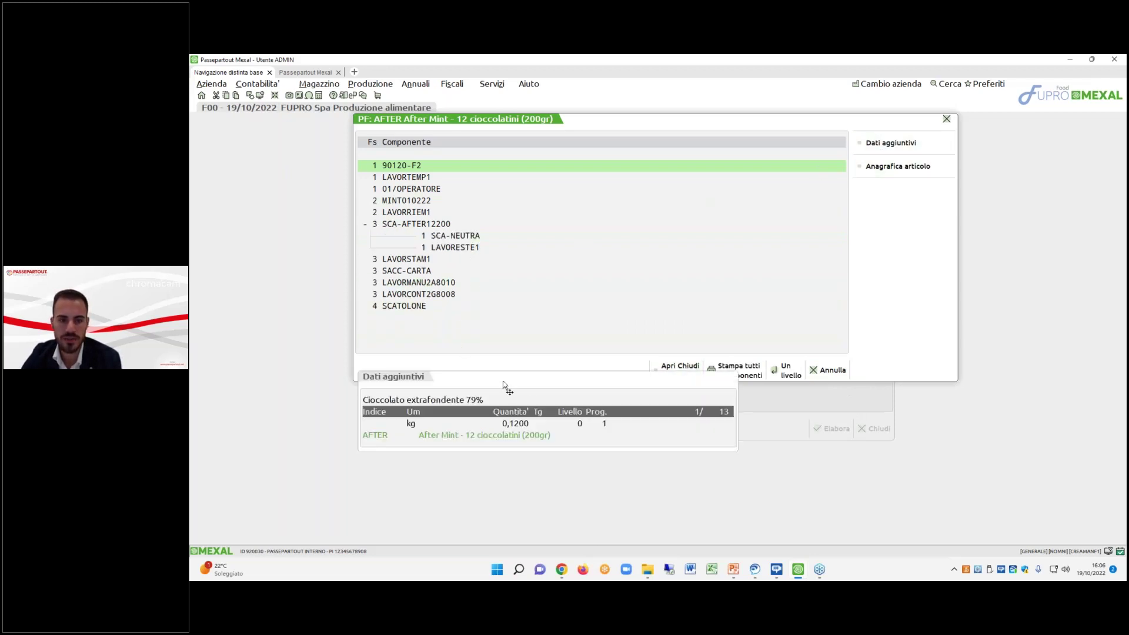
key(Down)
key(Down)
key(Down)
key(Down)
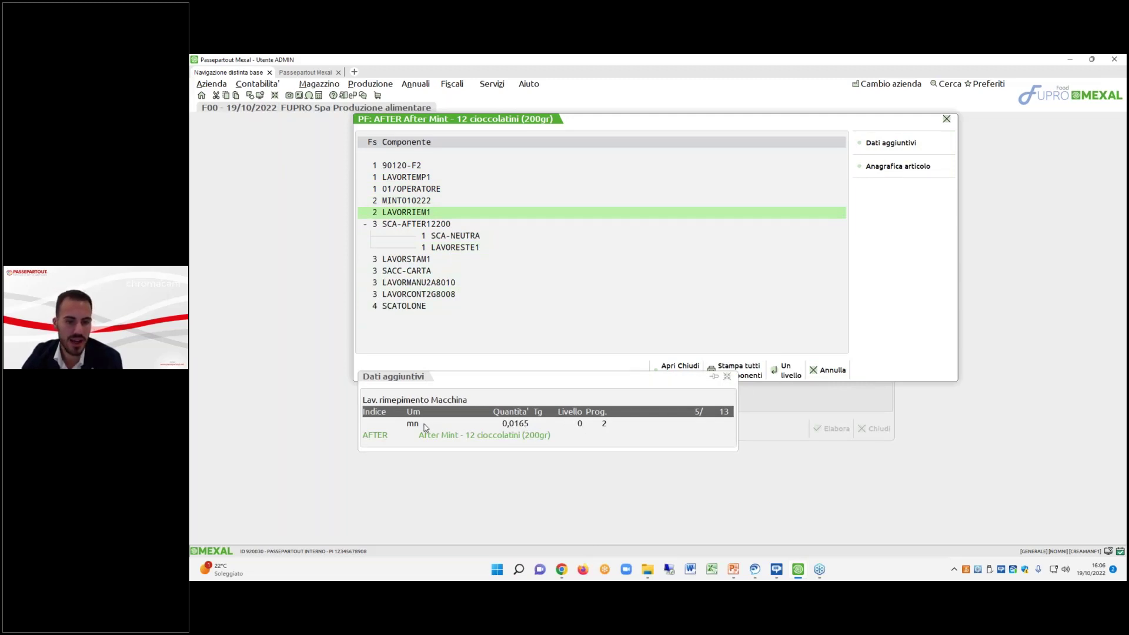
View the item master record of LAVORRIEM1, then close it and exit the bill of materials navigation.
click(896, 167)
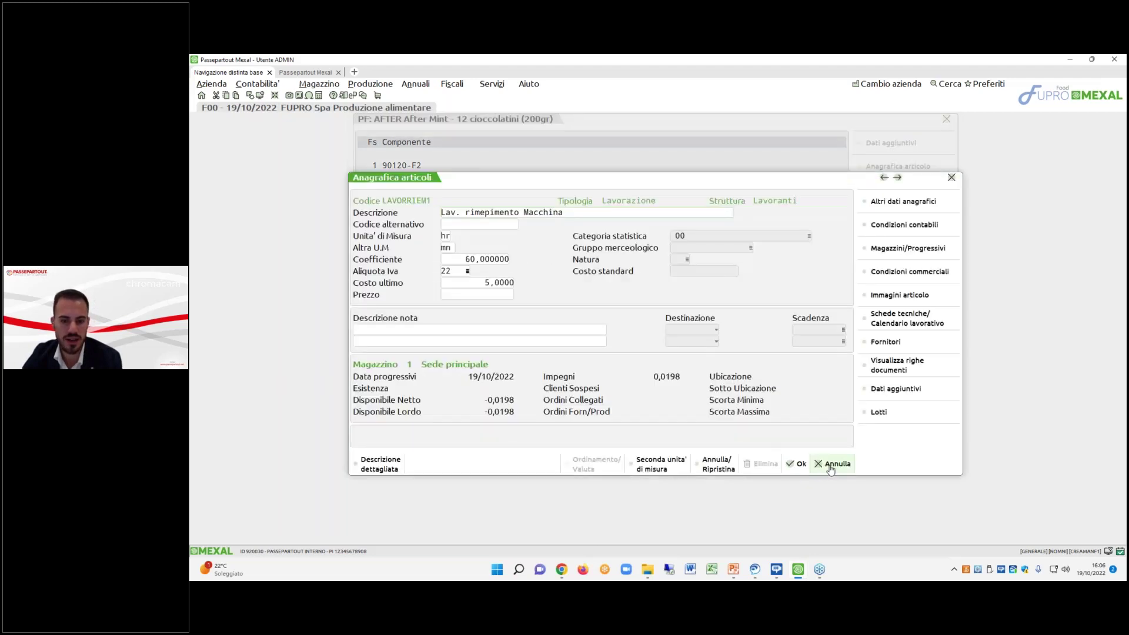
click(831, 464)
click(832, 369)
click(683, 345)
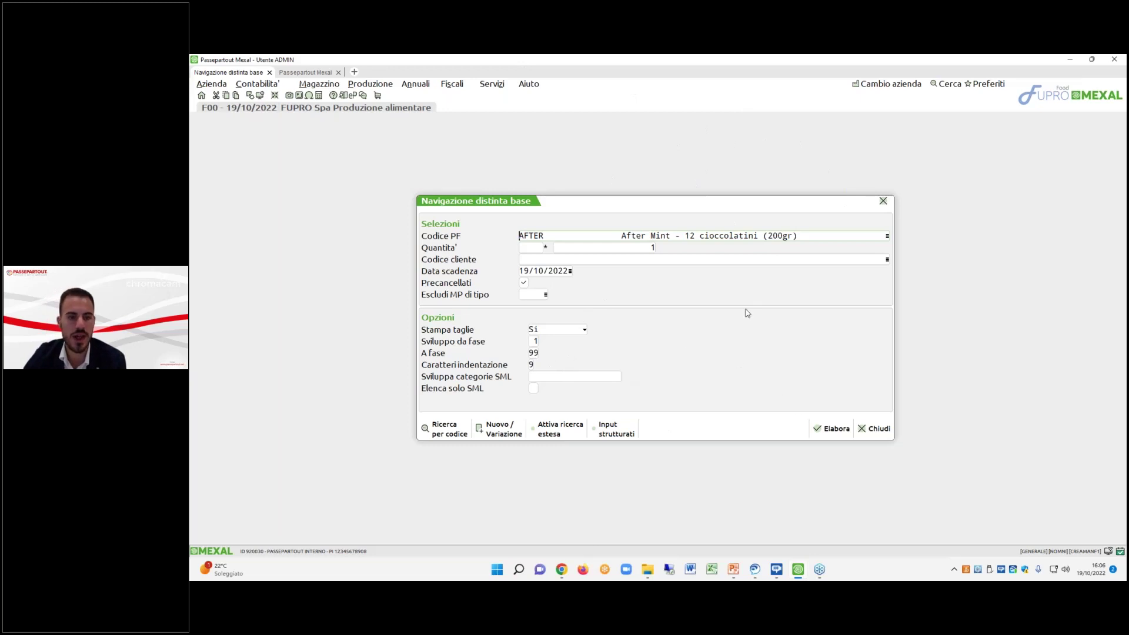
click(880, 431)
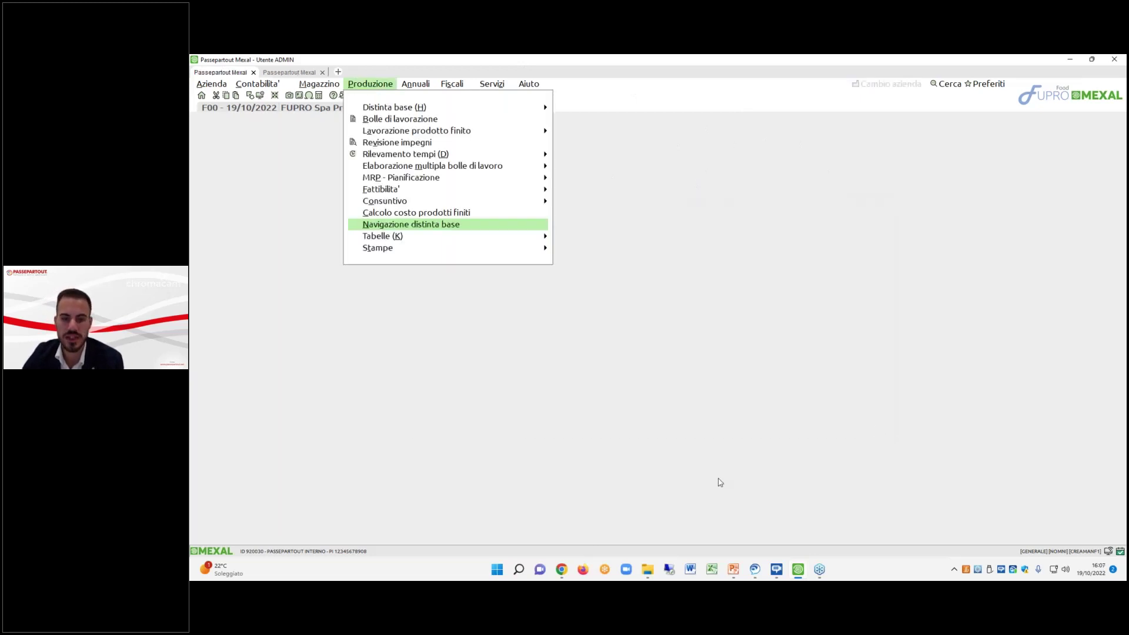
Switch to the PowerPoint presentation and review the Navigazione distinta base slides, highlighting how slide 62 describes the component explosion.
click(735, 571)
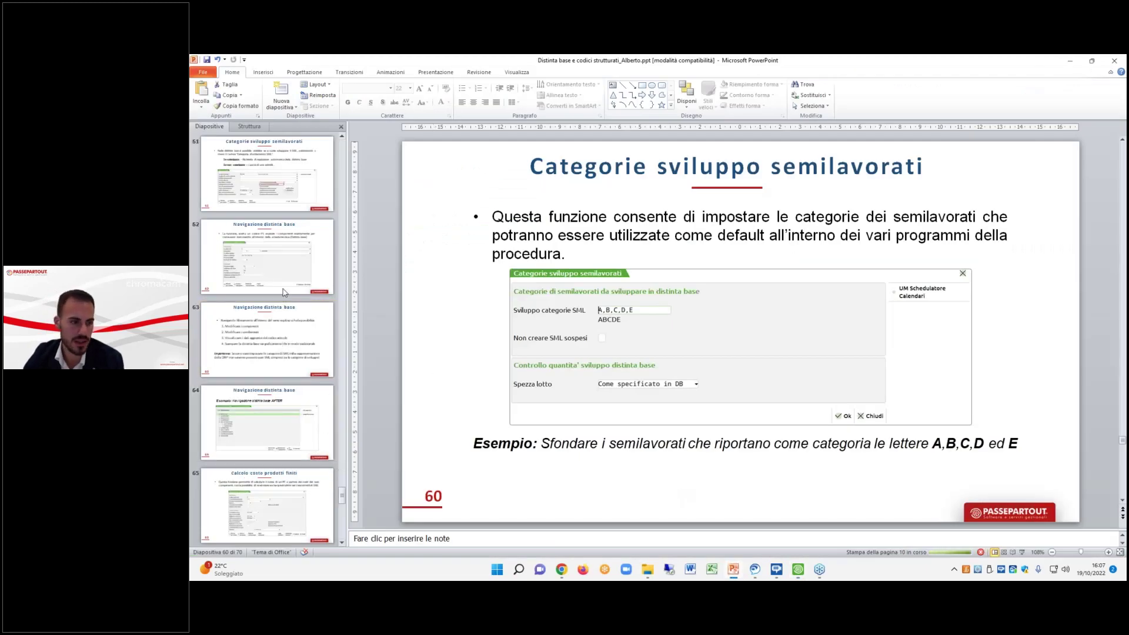
key(Page_Down)
click(263, 418)
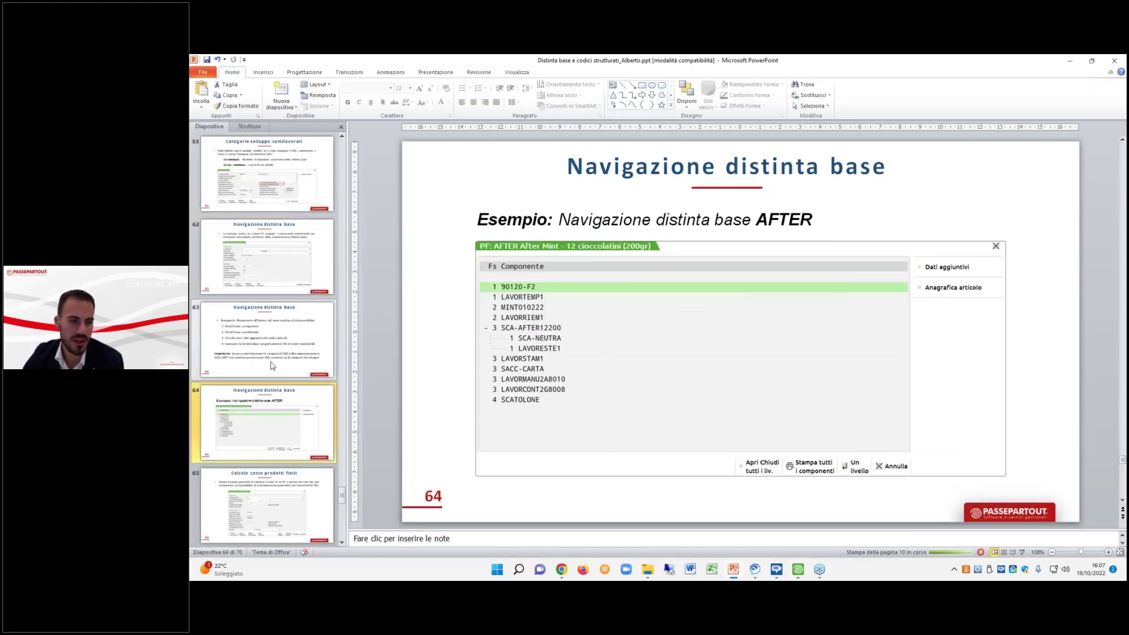
click(271, 366)
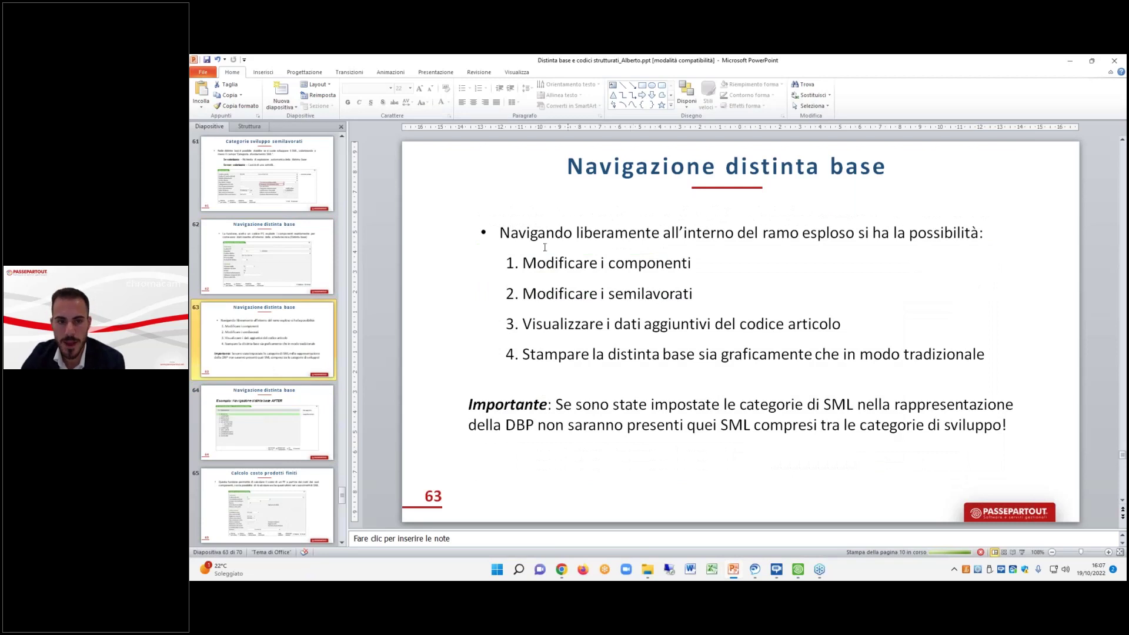
key(Page_Up)
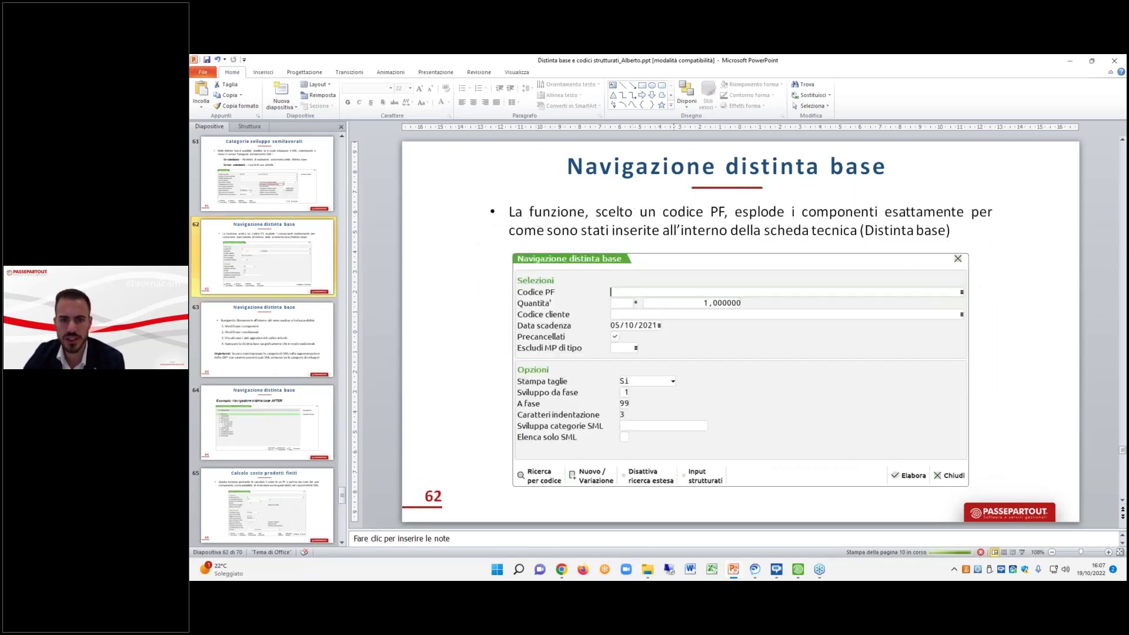
drag(737, 212, 975, 223)
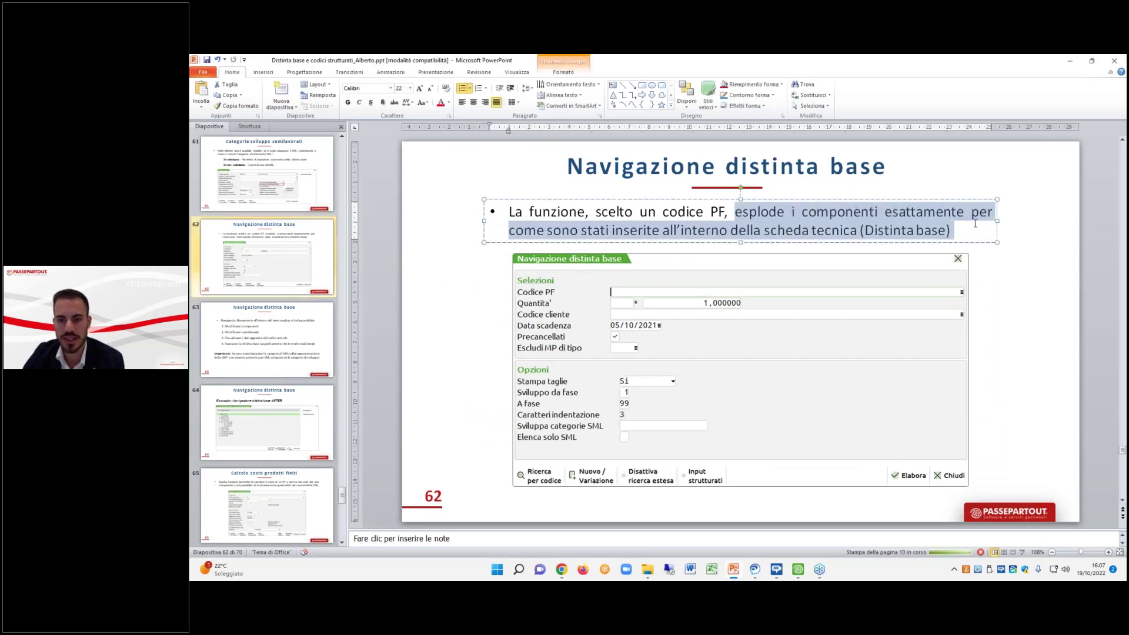
click(1028, 292)
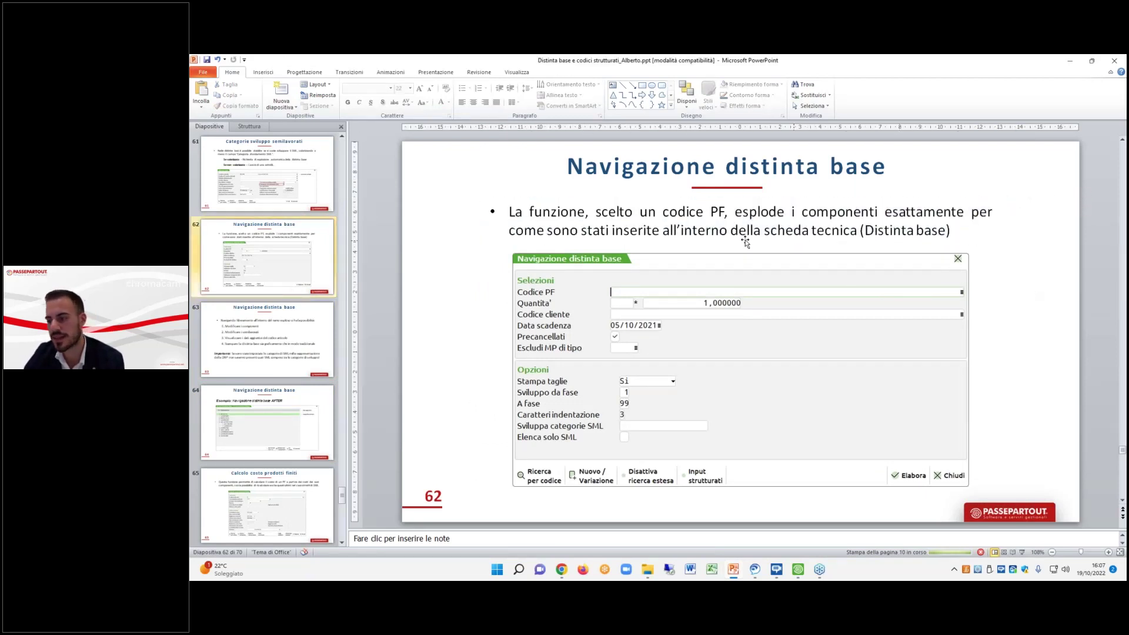
Go through slide 63, highlighting the four options available in the exploded branch and the important note on SML categories.
click(267, 340)
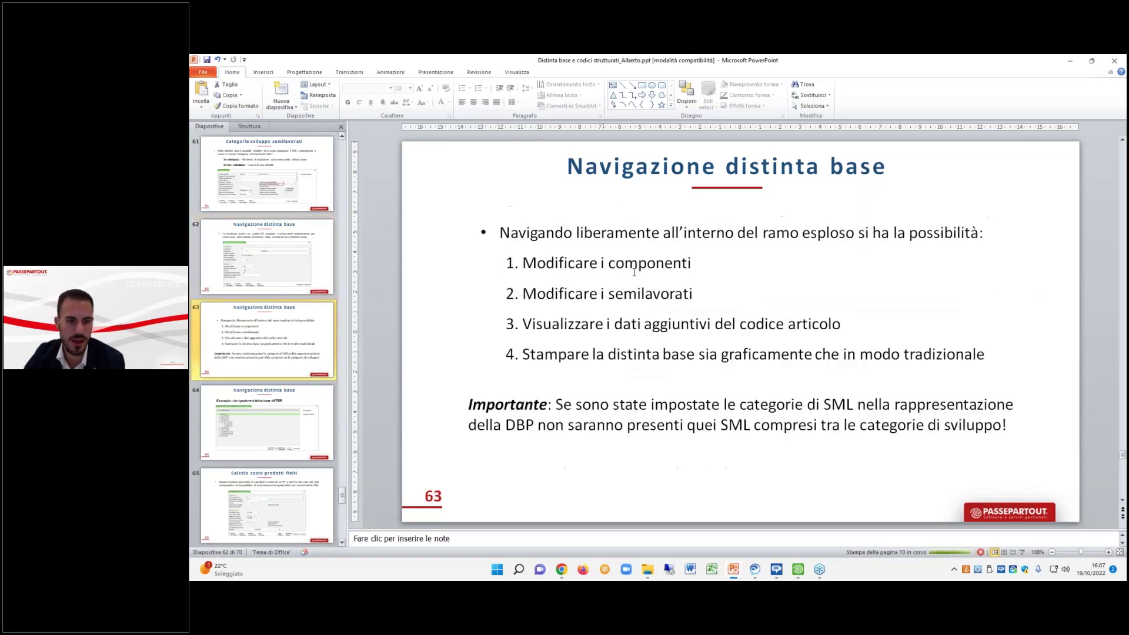
drag(523, 263, 691, 263)
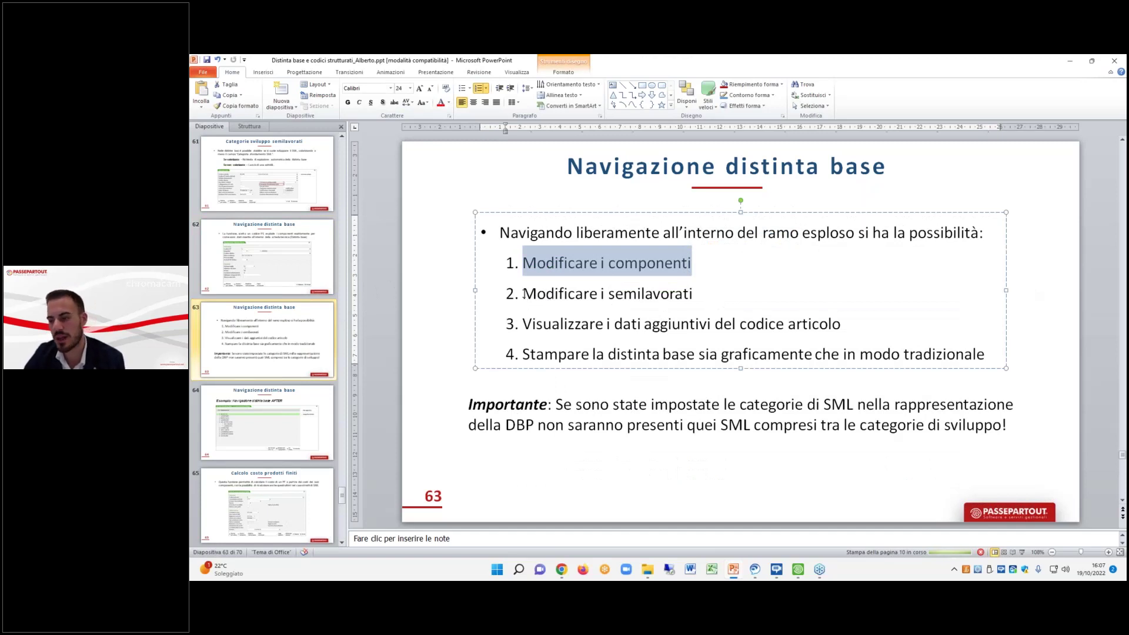
drag(524, 294, 687, 290)
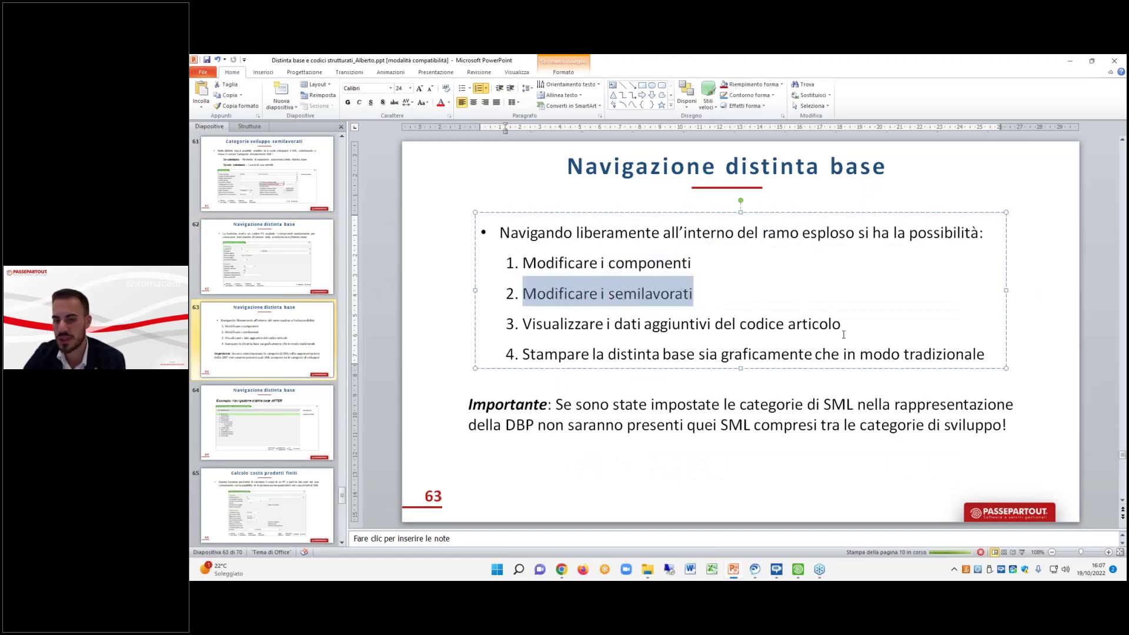
click(734, 352)
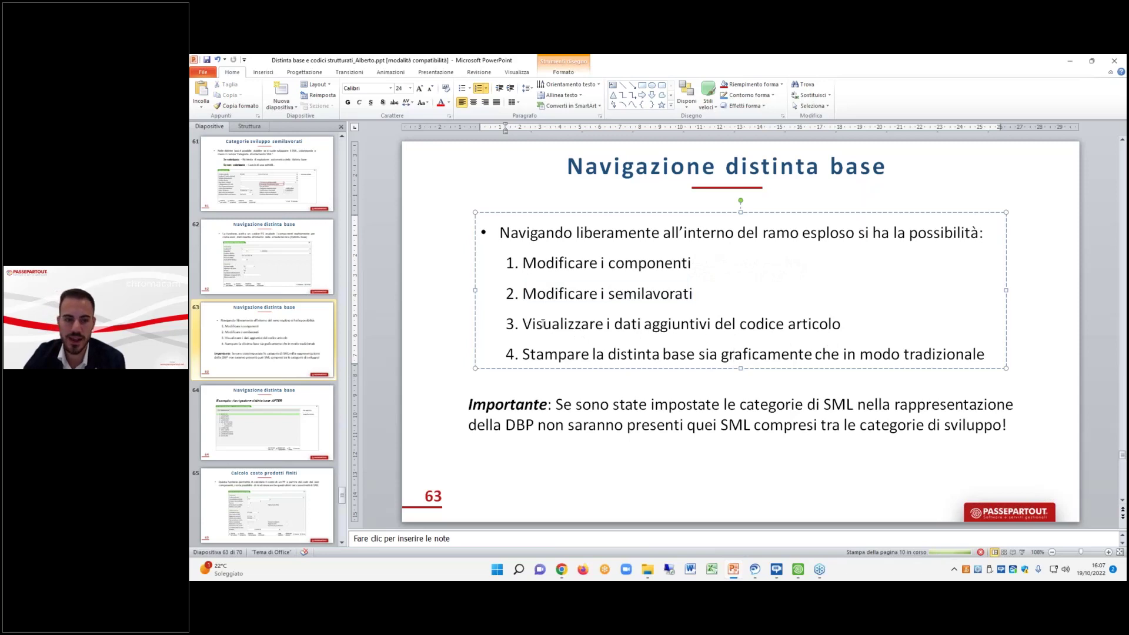
drag(543, 323, 714, 324)
click(529, 354)
drag(571, 355, 986, 355)
click(747, 402)
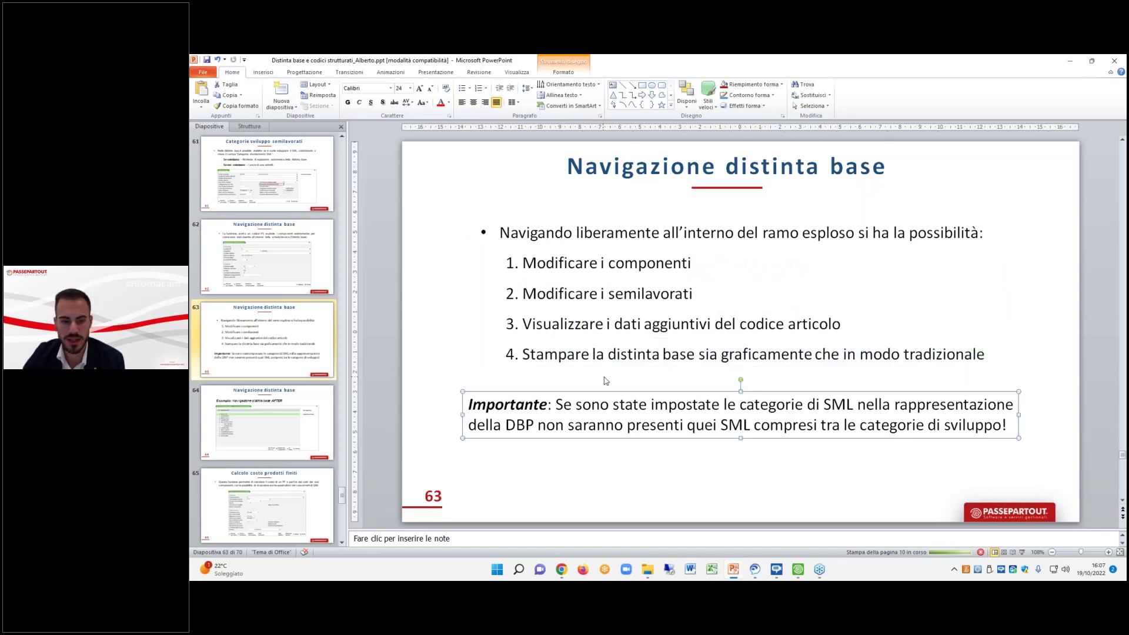
drag(558, 411, 933, 426)
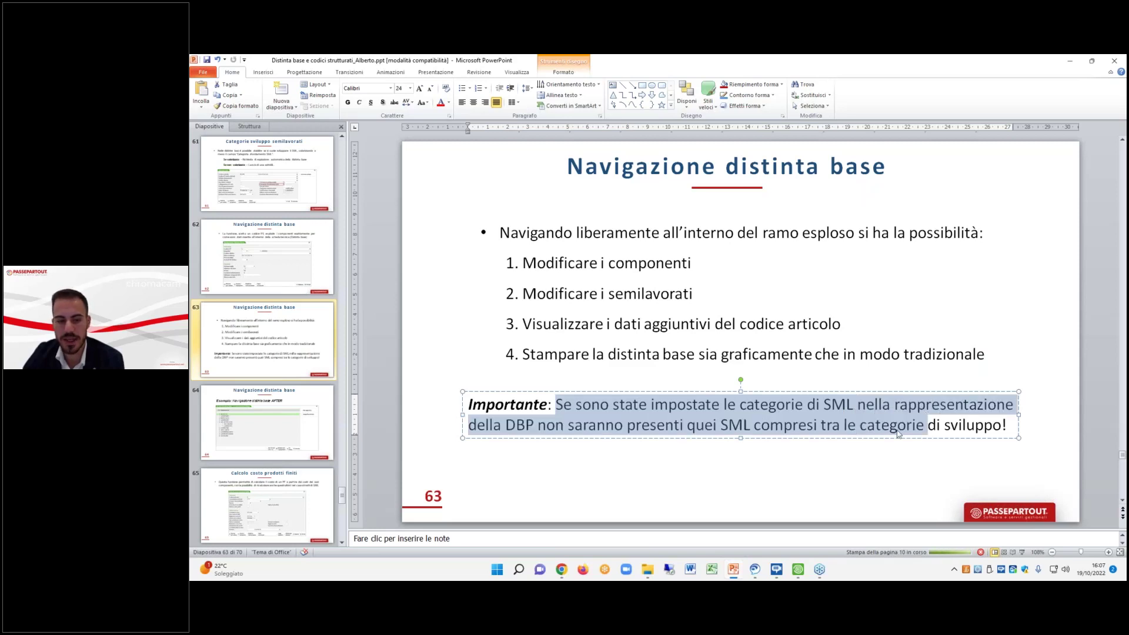
click(946, 354)
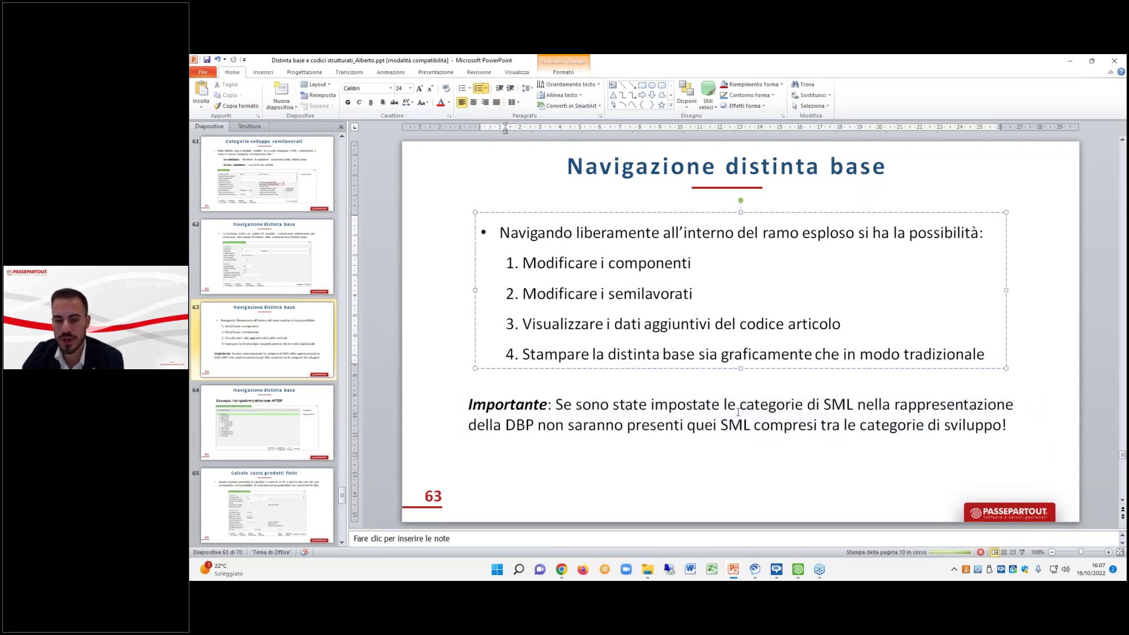
Show slide 64 with the example of navigating the AFTER bill of materials.
click(271, 436)
scroll(522, 340, down, 1)
scroll(522, 340, up, 1)
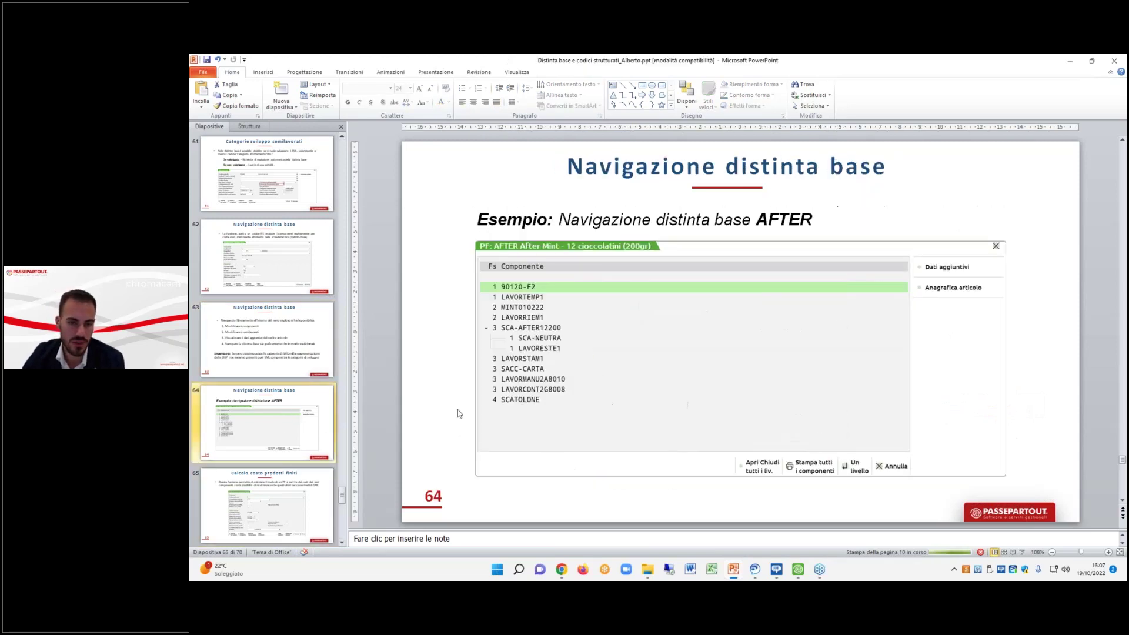
Switch from the slides to Passepartout Mexal and open the list of primary bills of materials.
scroll(523, 340, down, 1)
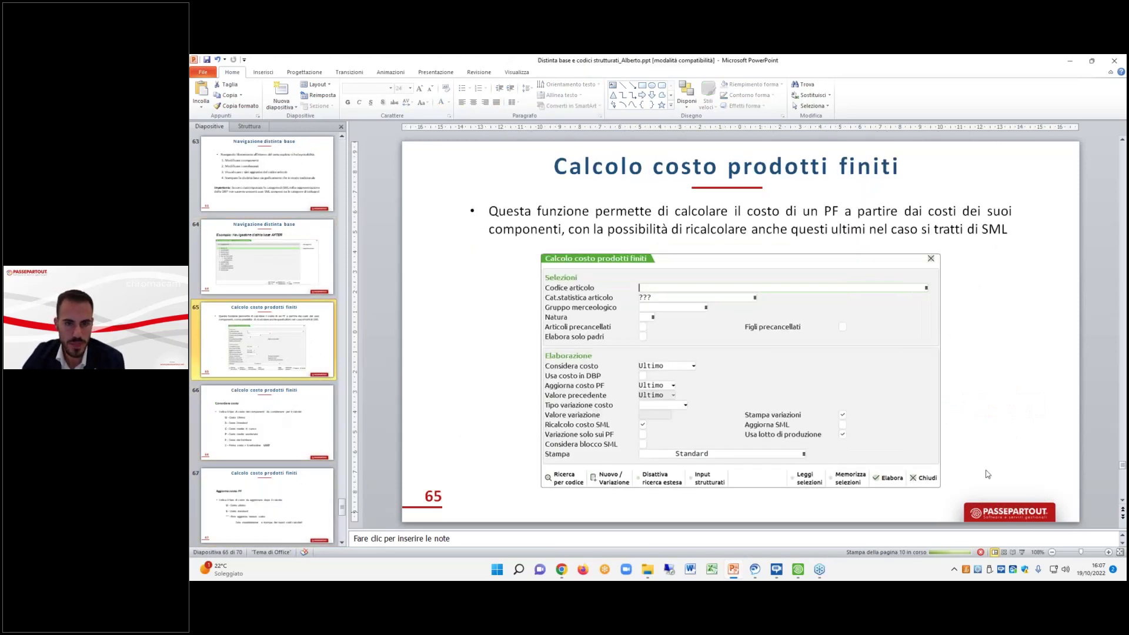
scroll(522, 340, up, 1)
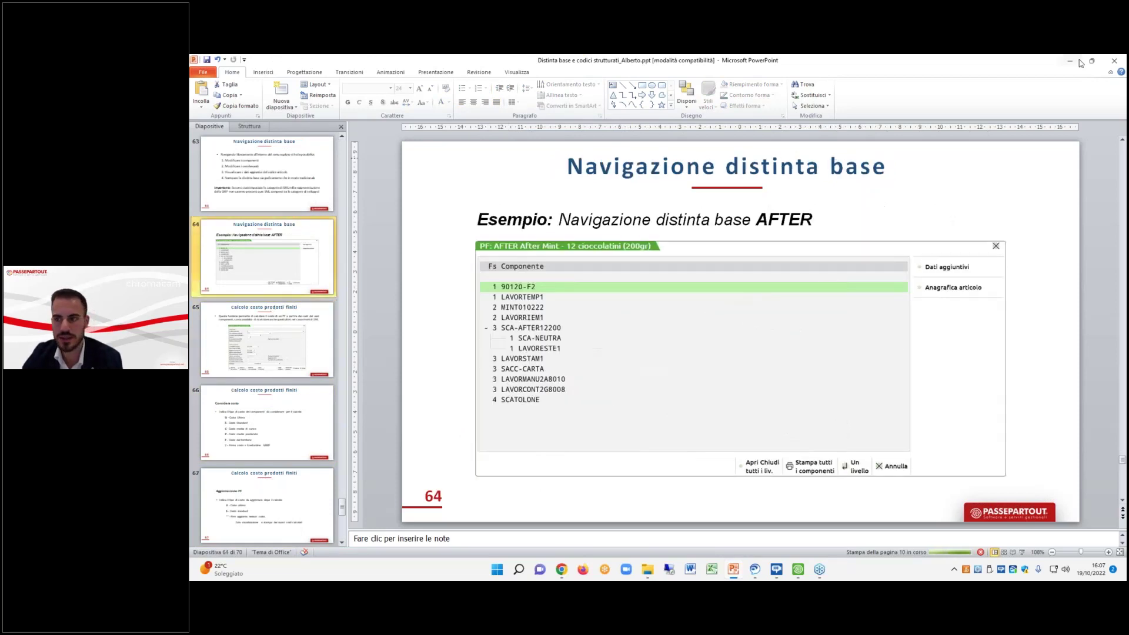
key(alt+Tab)
key(ctrl+Tab)
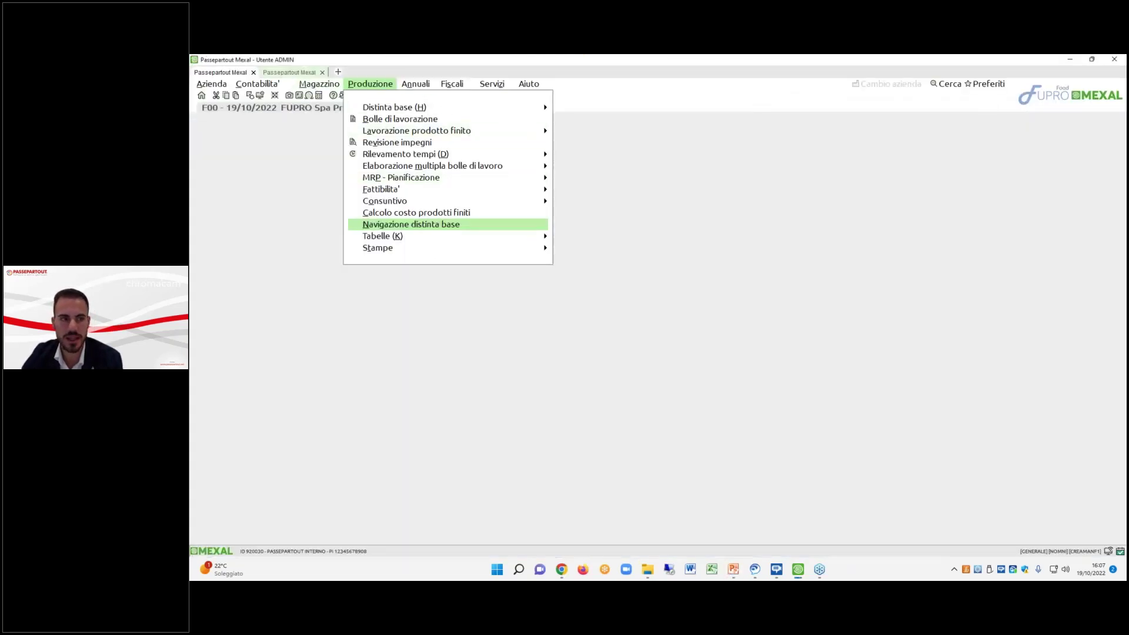
click(243, 72)
mouse_move(447, 107)
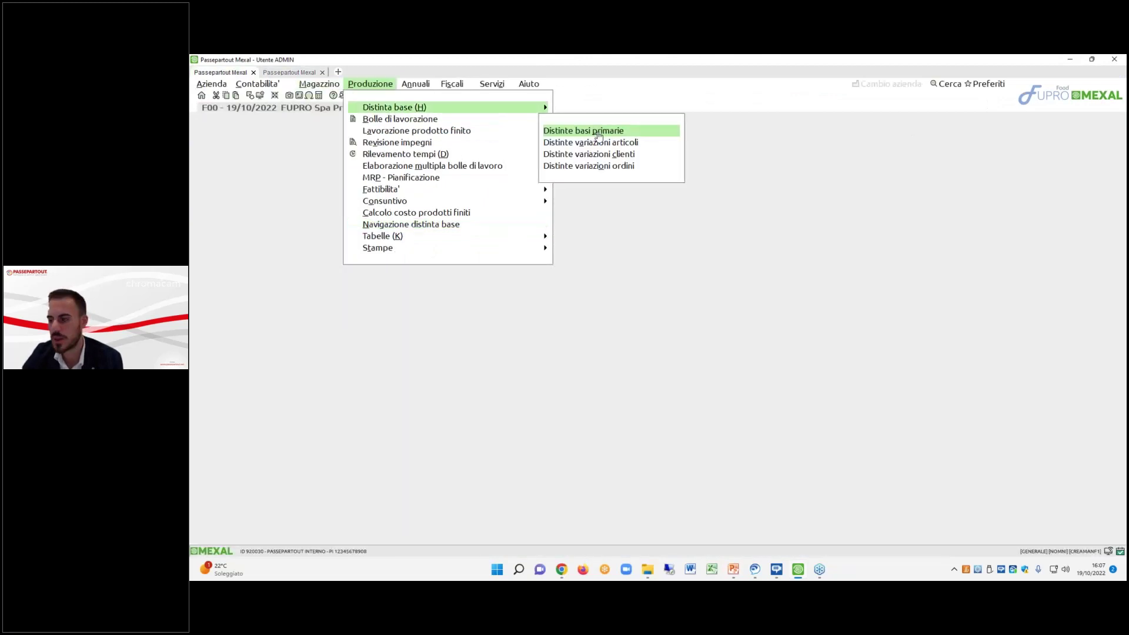
click(598, 135)
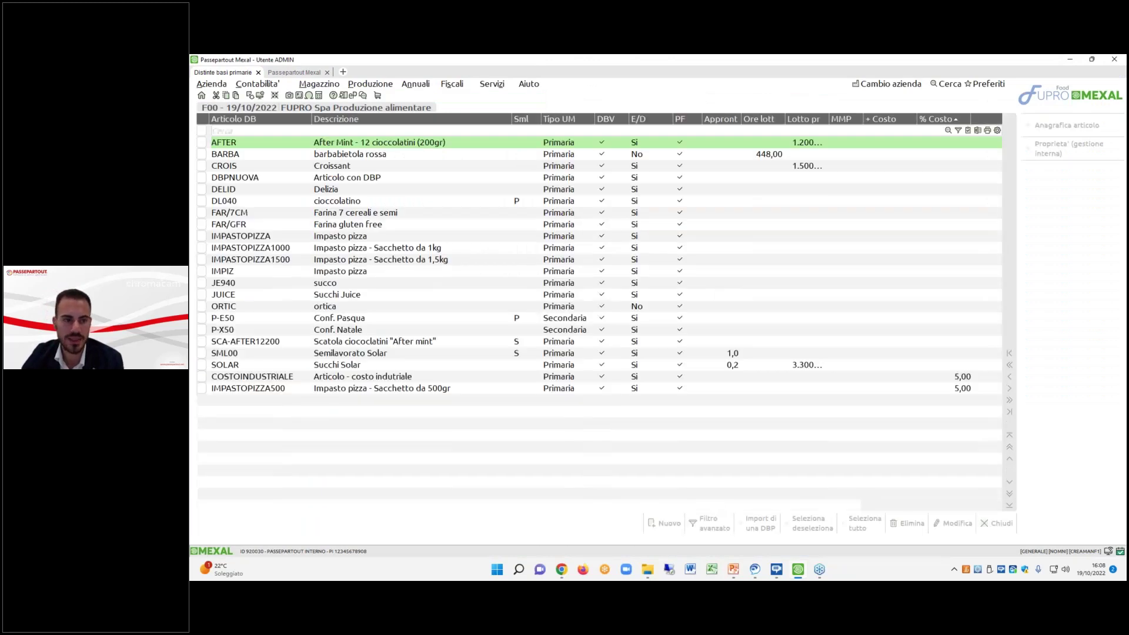
Open the primary bill of materials of AFTER and view its Ulteriori dati, leaving them without changes.
double_click(499, 148)
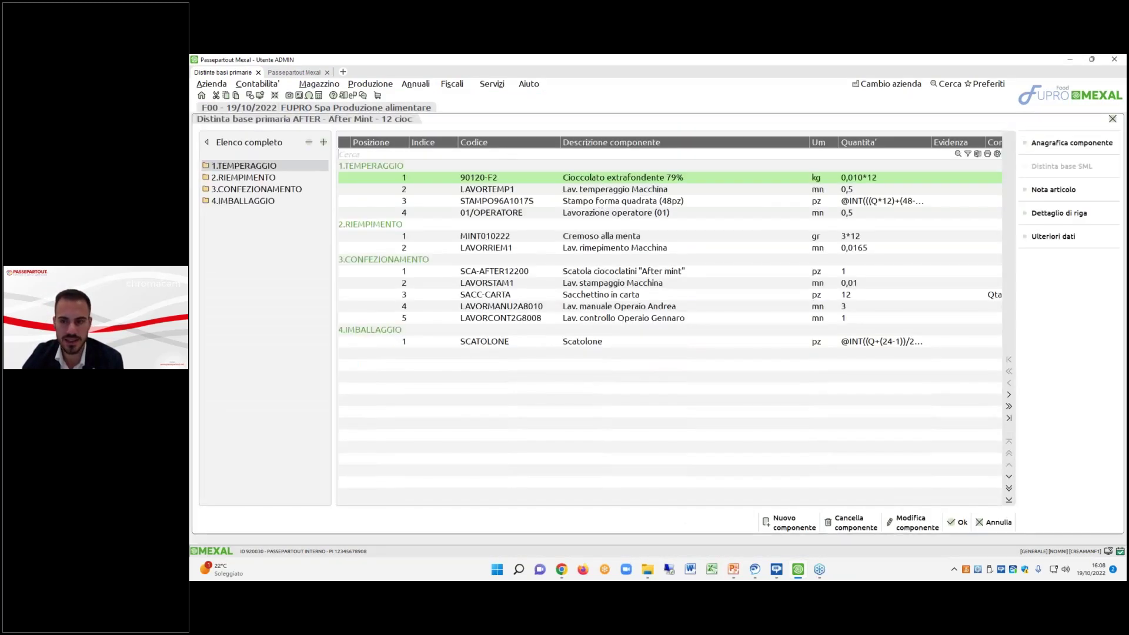
click(1053, 237)
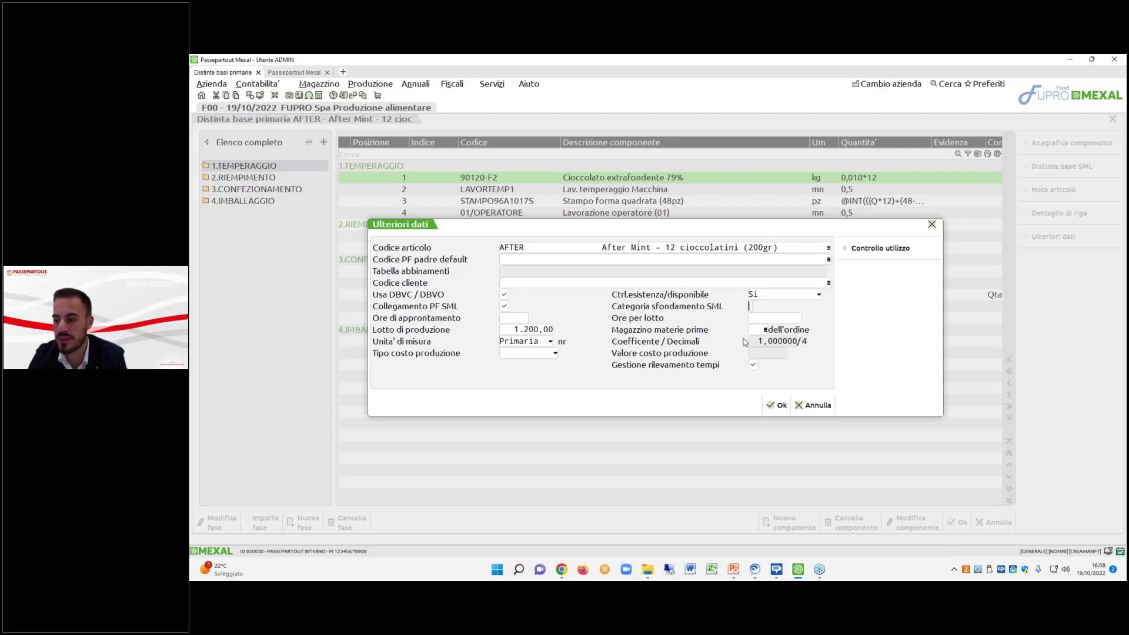
click(823, 405)
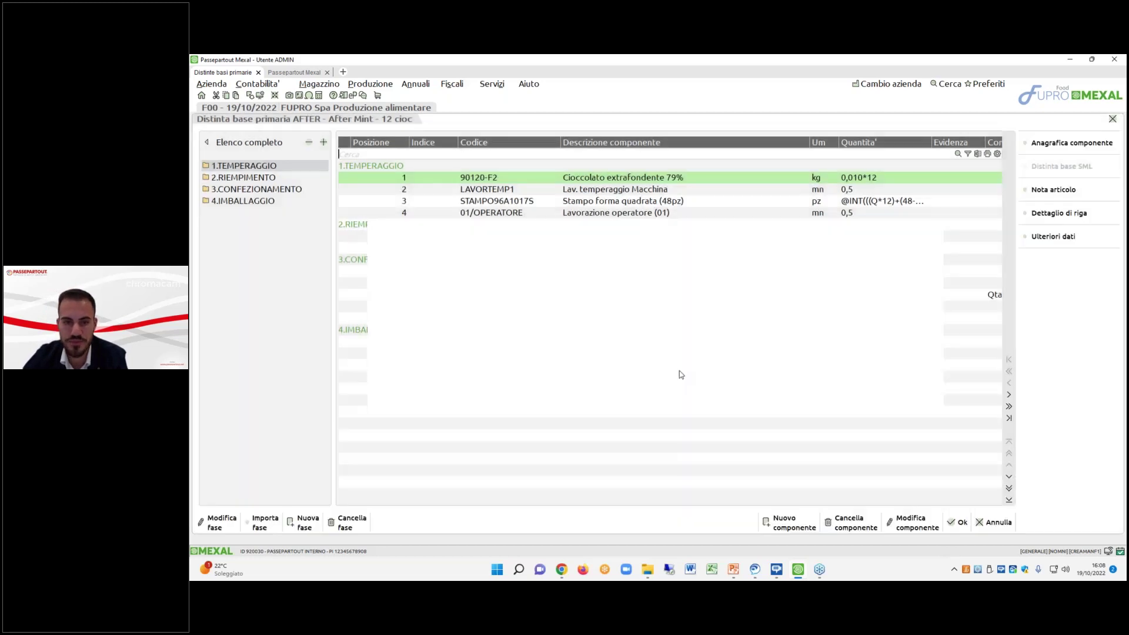
Expand all phases of the AFTER bill and open the item master record of component SCA-AFTER12200.
click(323, 142)
click(290, 269)
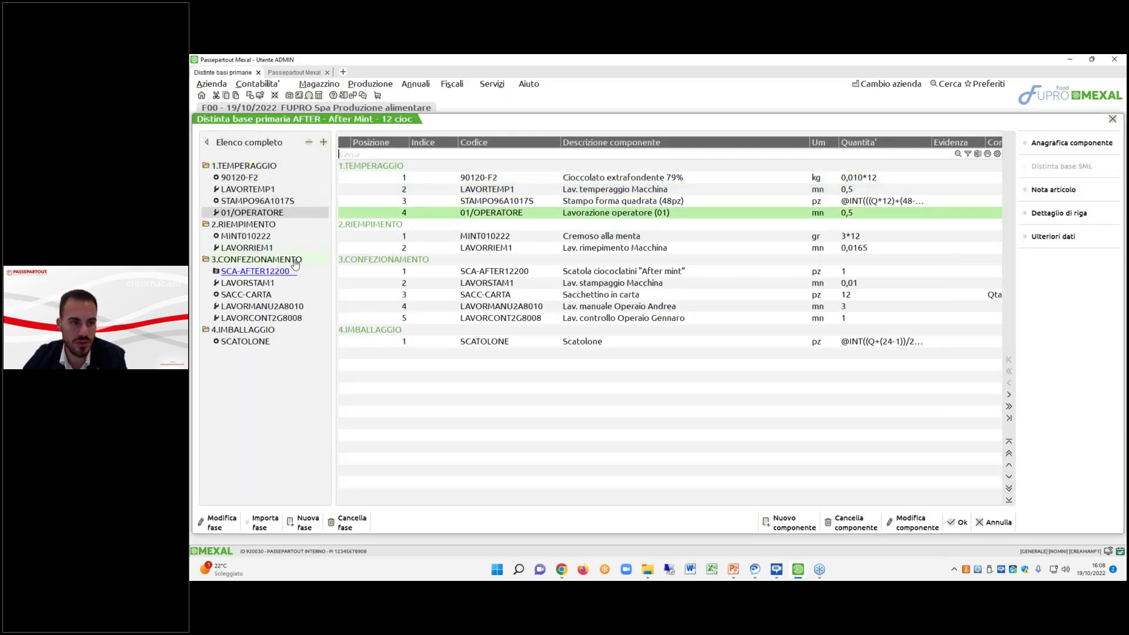
click(1085, 151)
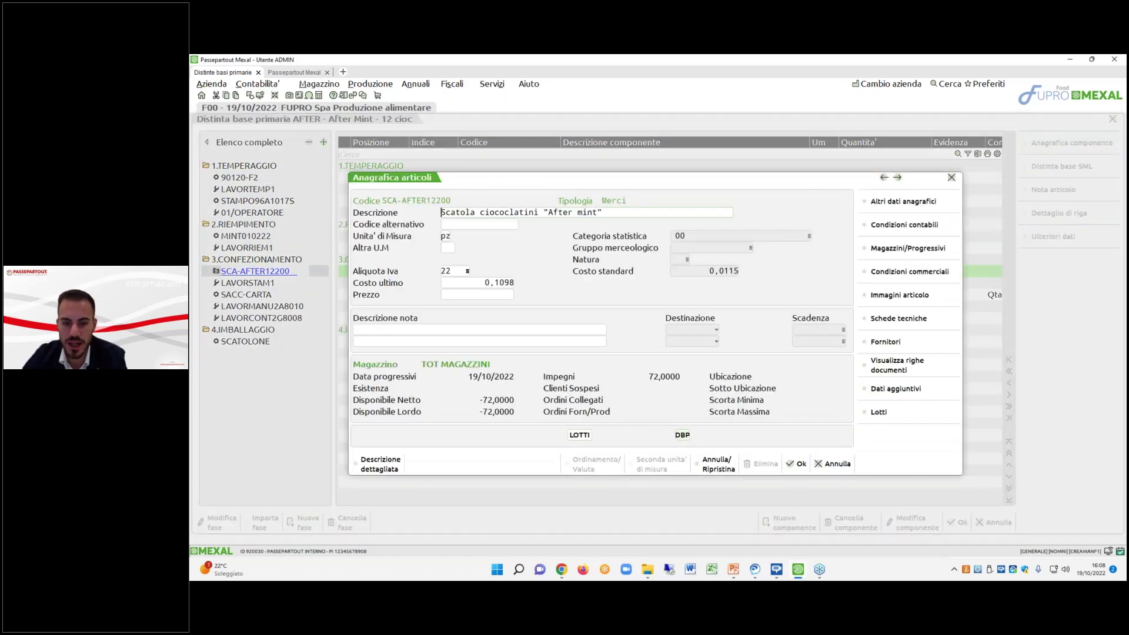
View the Ulteriori dati of SCA-AFTER12200's bill of materials, then close everything back to the primary bills list.
click(682, 435)
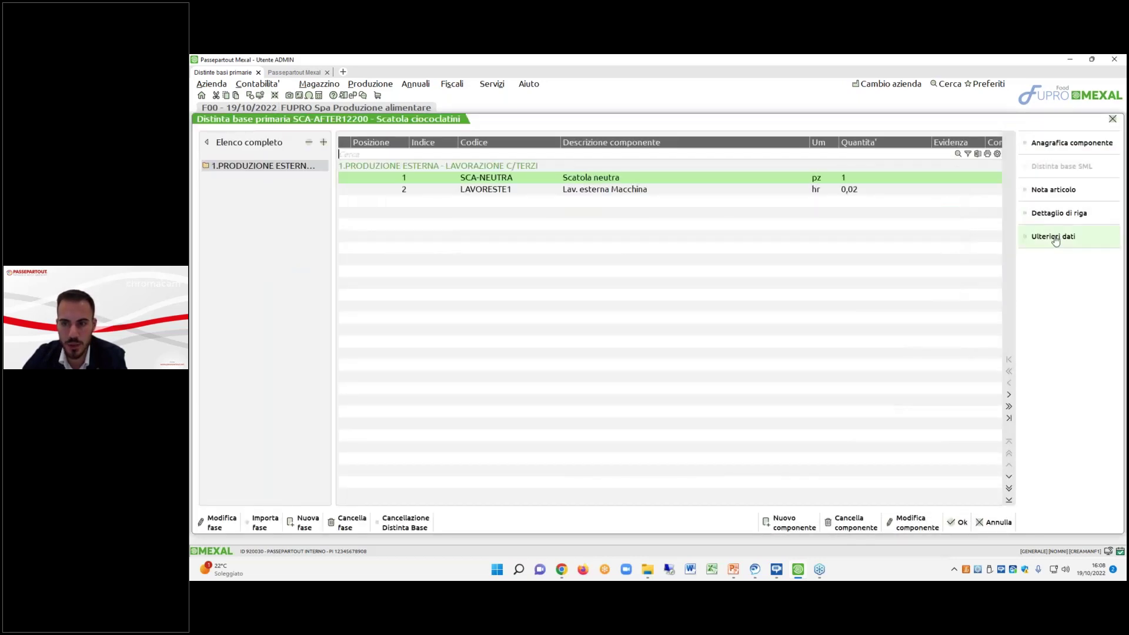
click(1053, 235)
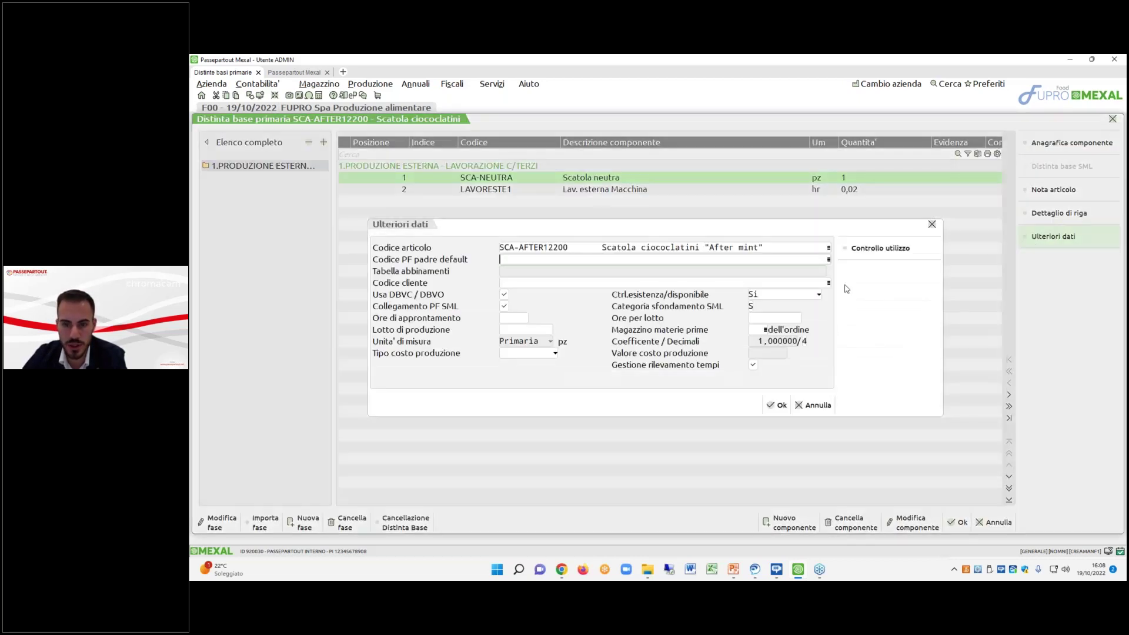
click(776, 405)
key(Escape)
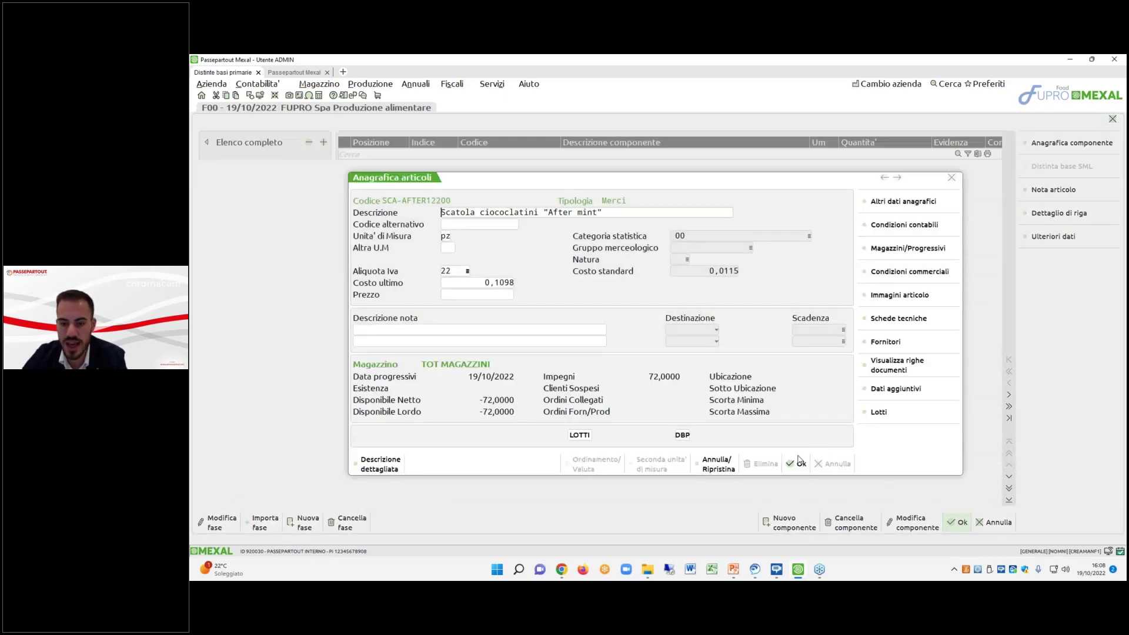
key(Escape)
key(Escape)
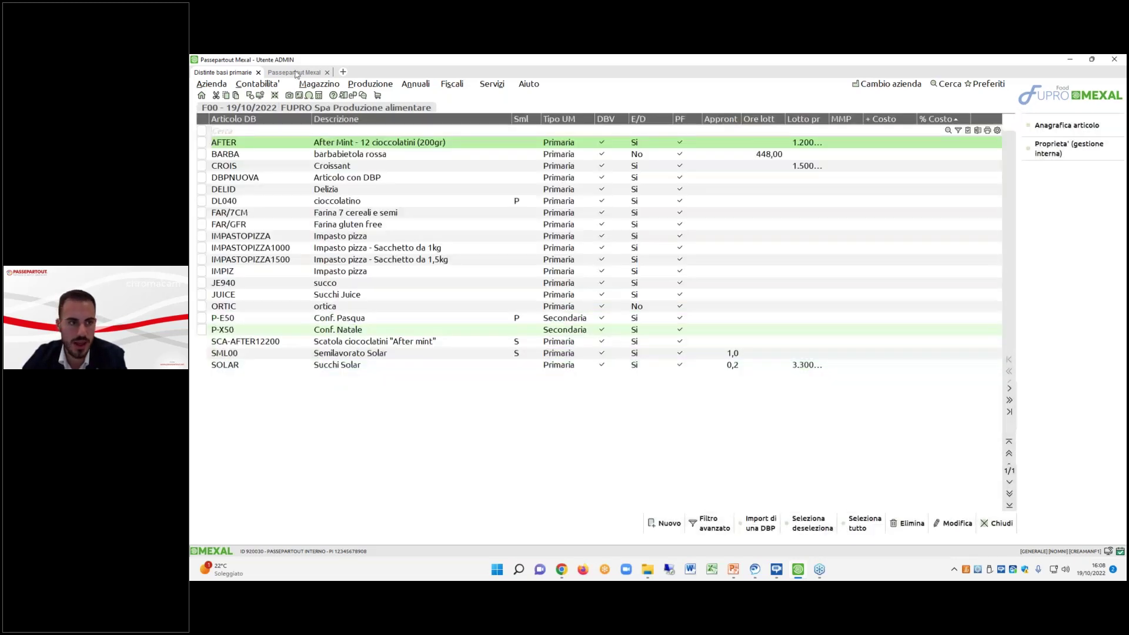
key(Escape)
In the second Mexal session, run Navigazione distinta base for finished product AFTER and expand the SCA-AFTER12200 branch.
click(319, 84)
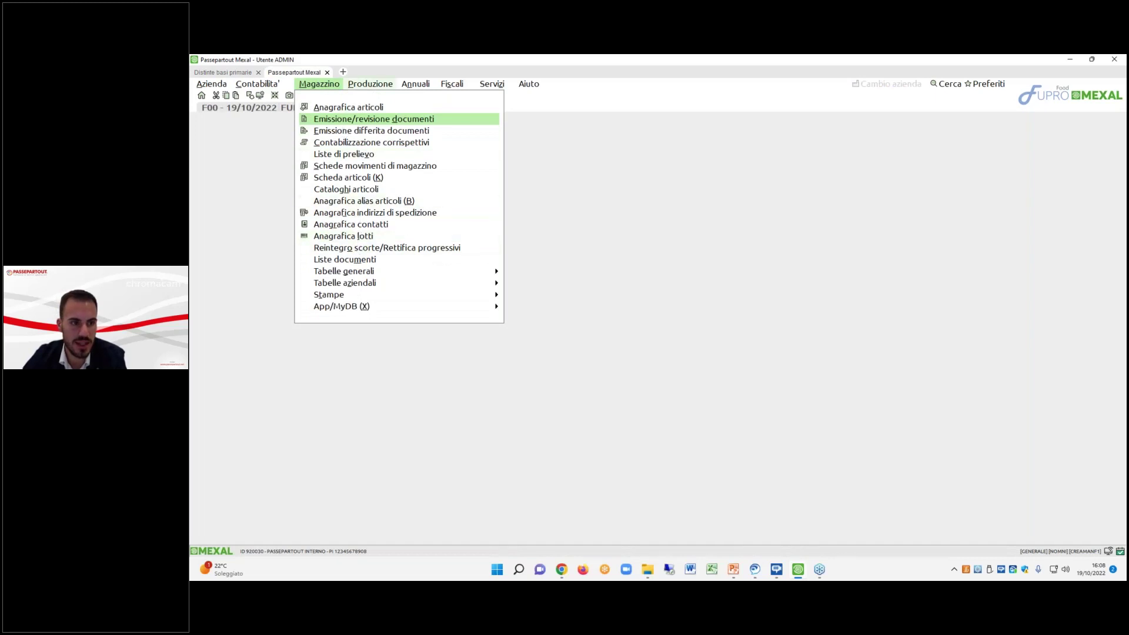
click(368, 87)
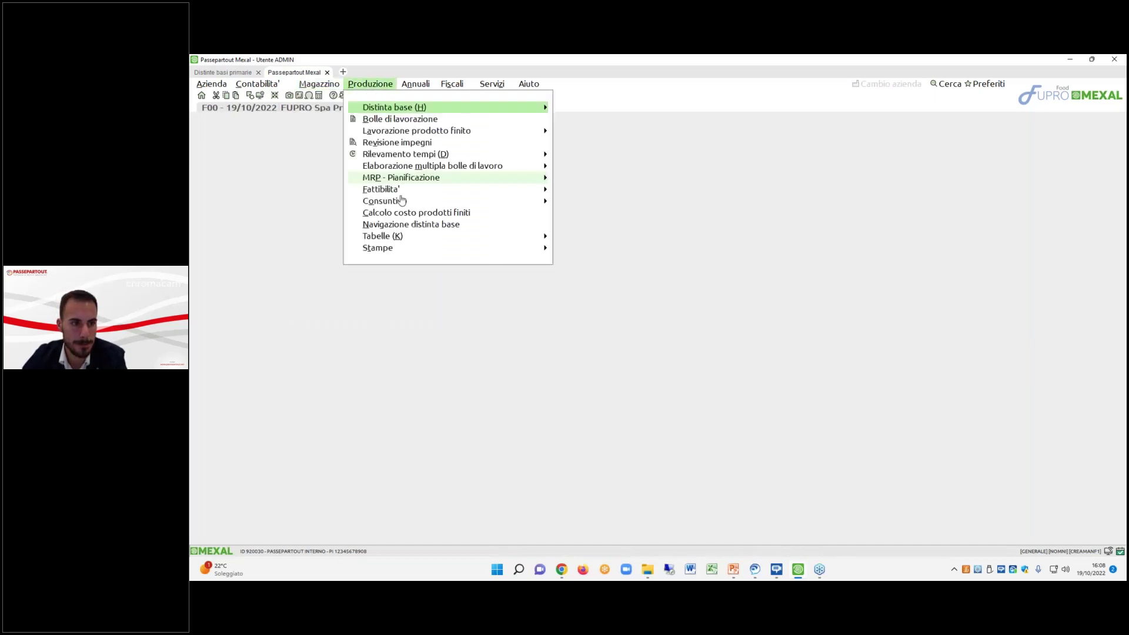
click(398, 227)
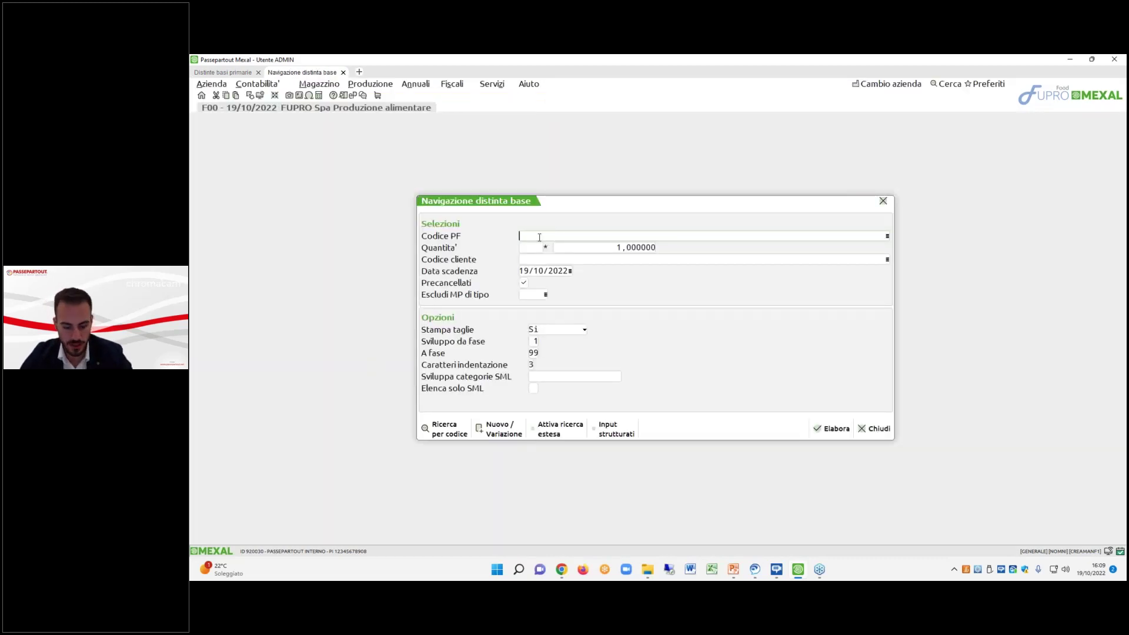
text(AFTER)
key(Return)
click(824, 429)
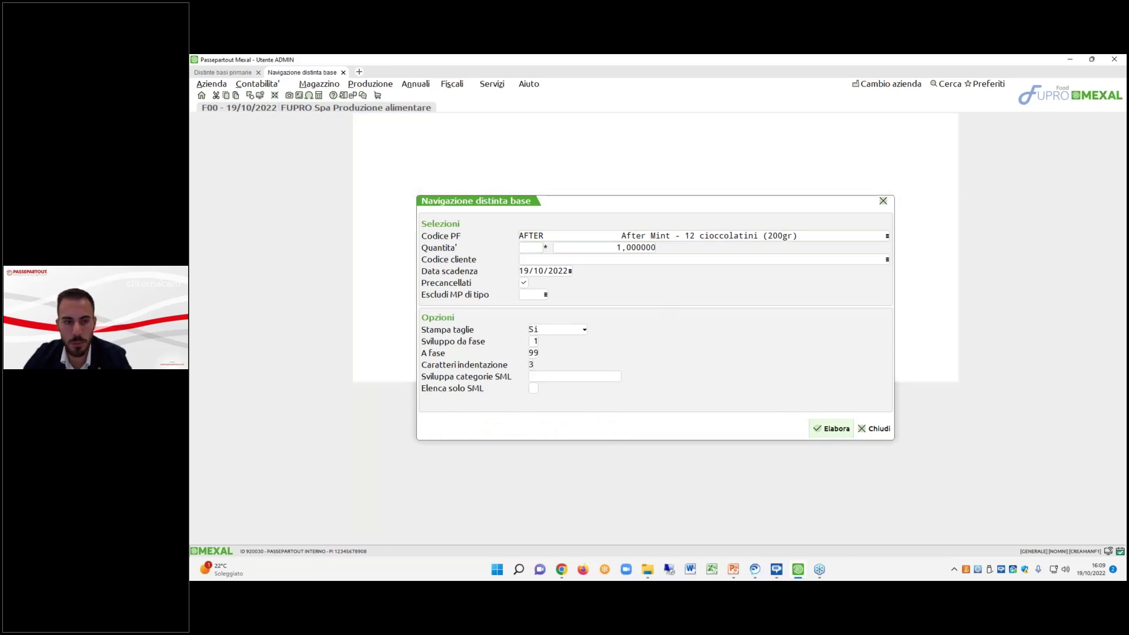
click(364, 229)
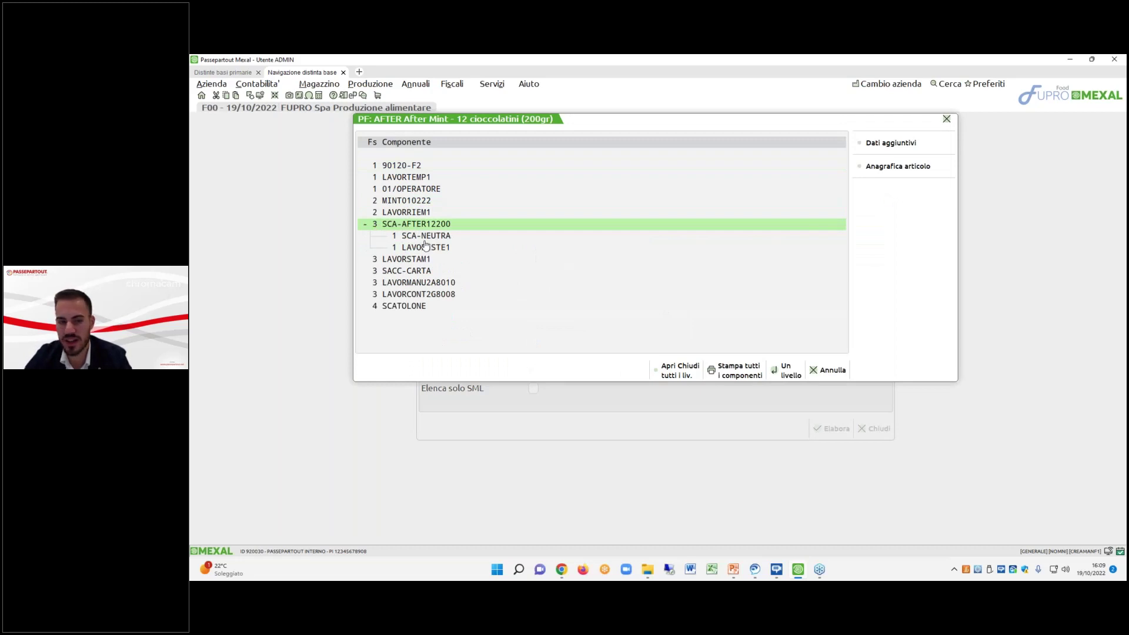
Exit the component tree and process the AFTER navigation again with SML category S developed.
click(824, 369)
click(663, 347)
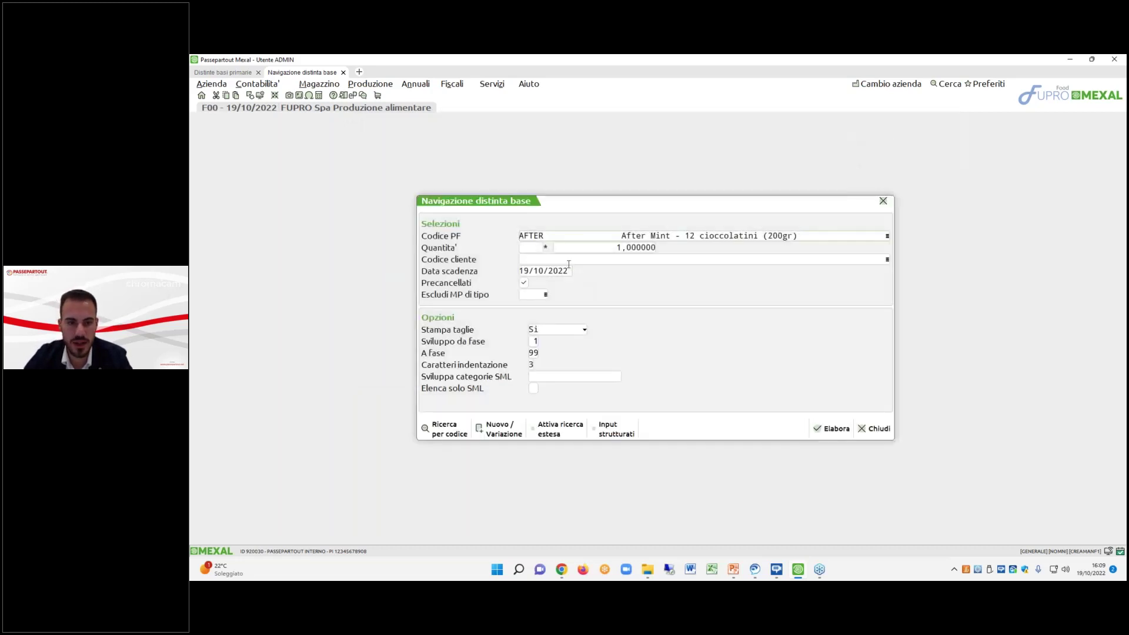
click(568, 262)
click(562, 378)
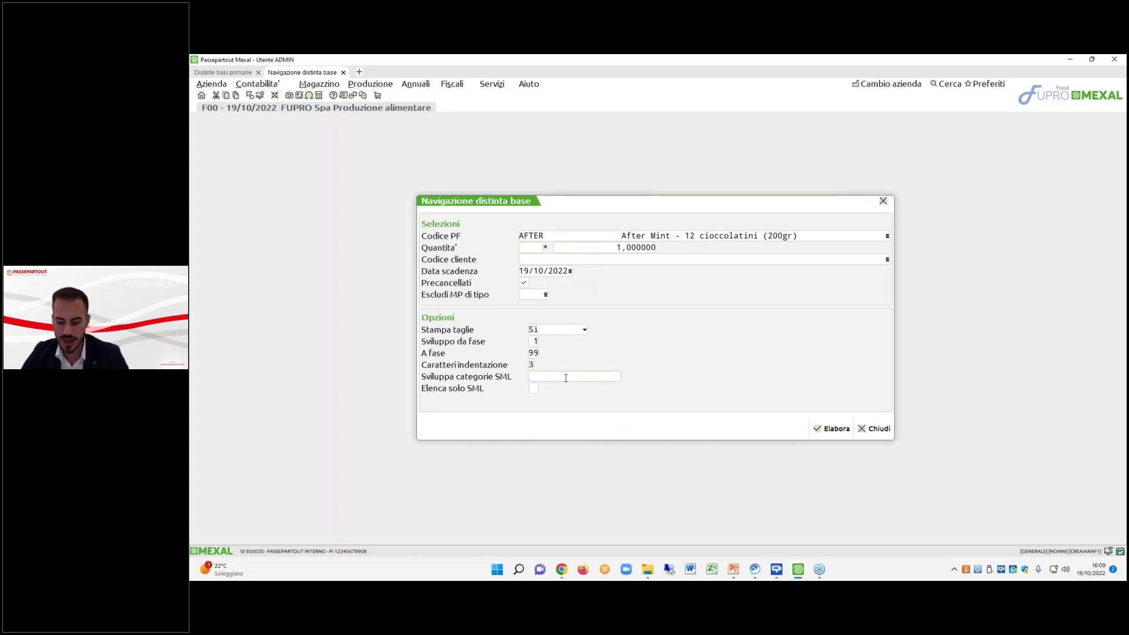
click(811, 429)
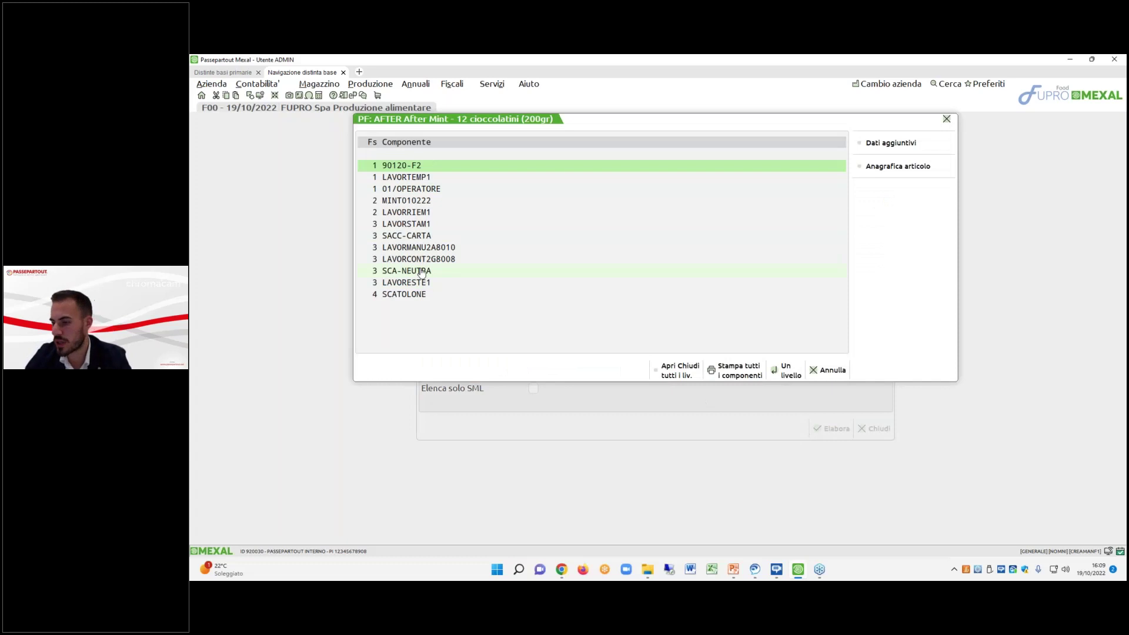
Go through the developed component list of AFTER, examining the phase 3 rows down to SCA-NEUTRA and LAVORESTE1.
key(Down)
key(Down)
key(Down)
key(Down)
key(Down)
key(Down)
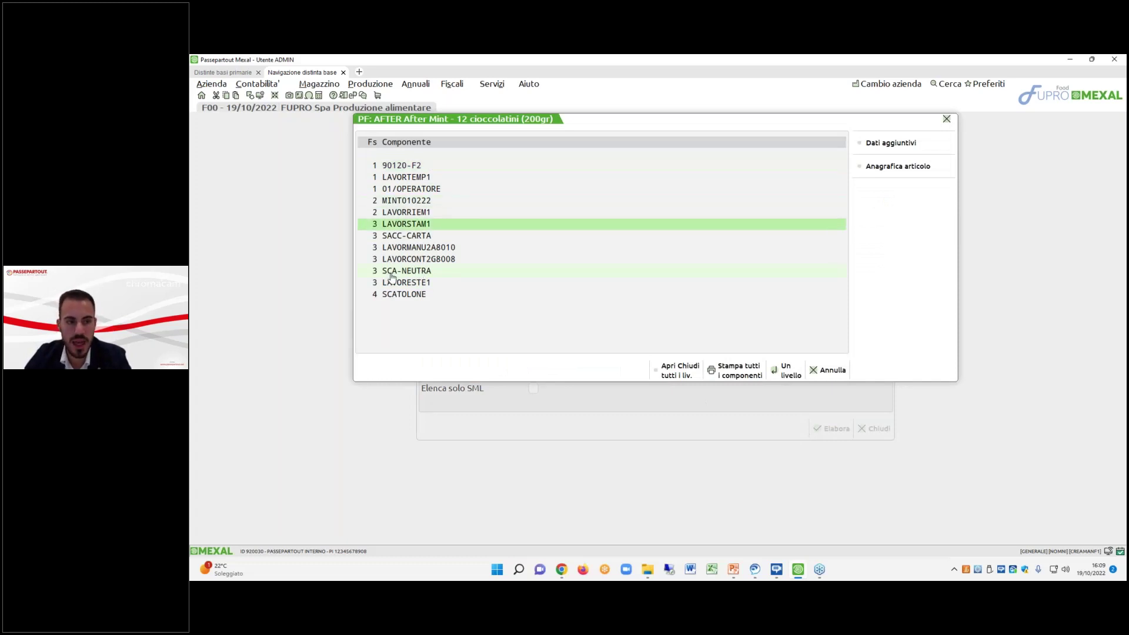
key(Up)
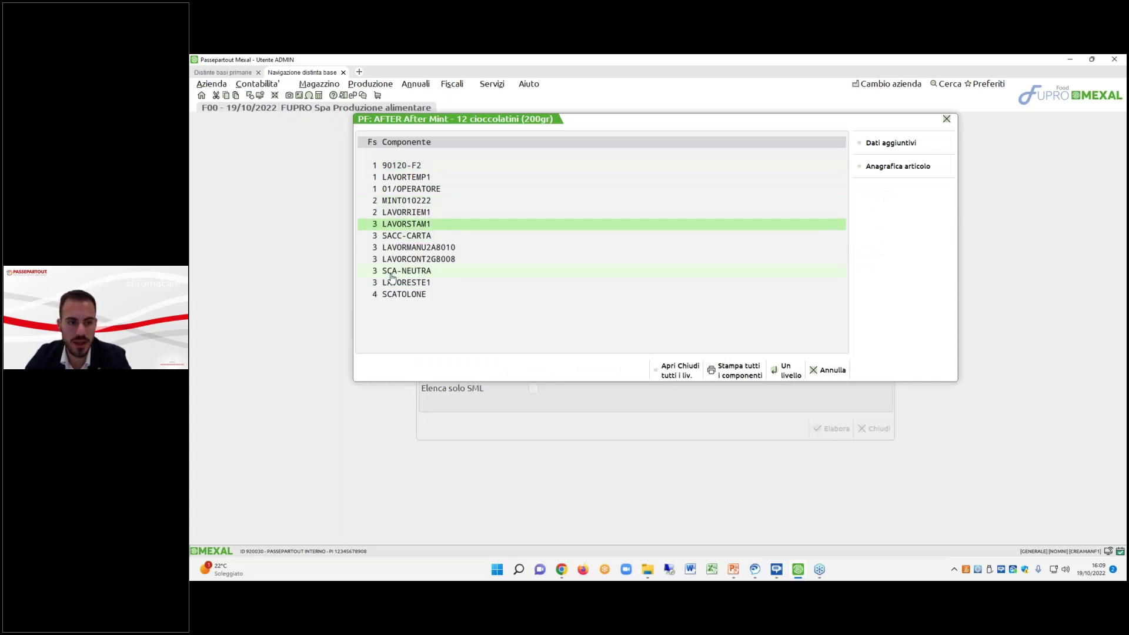
key(Down)
key(Down)
key(Down)
key(Down)
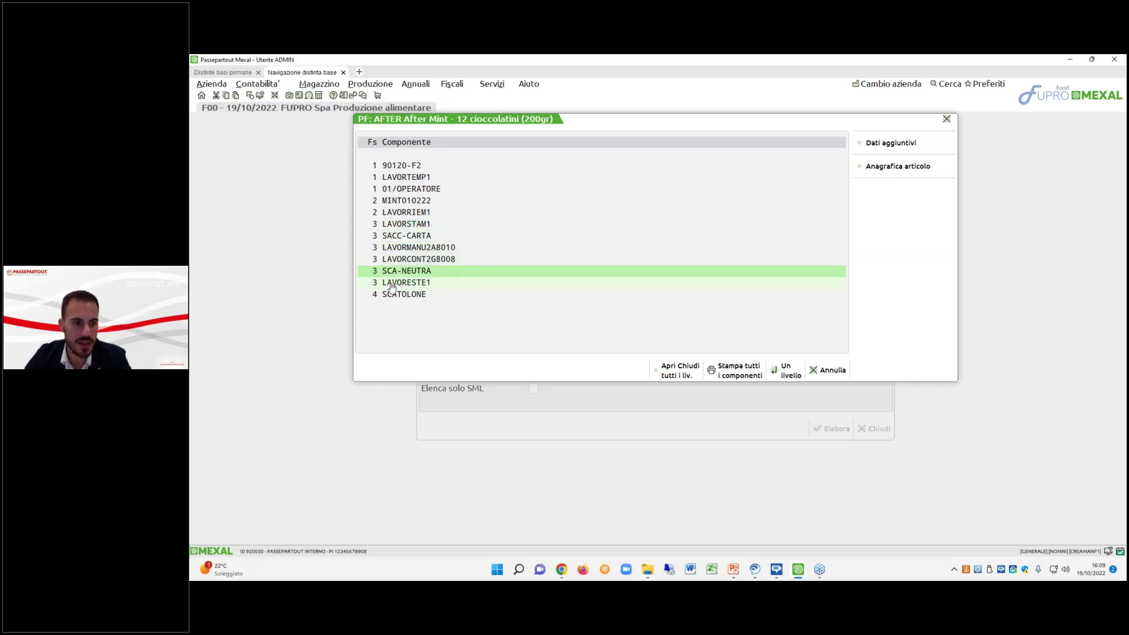
key(Down)
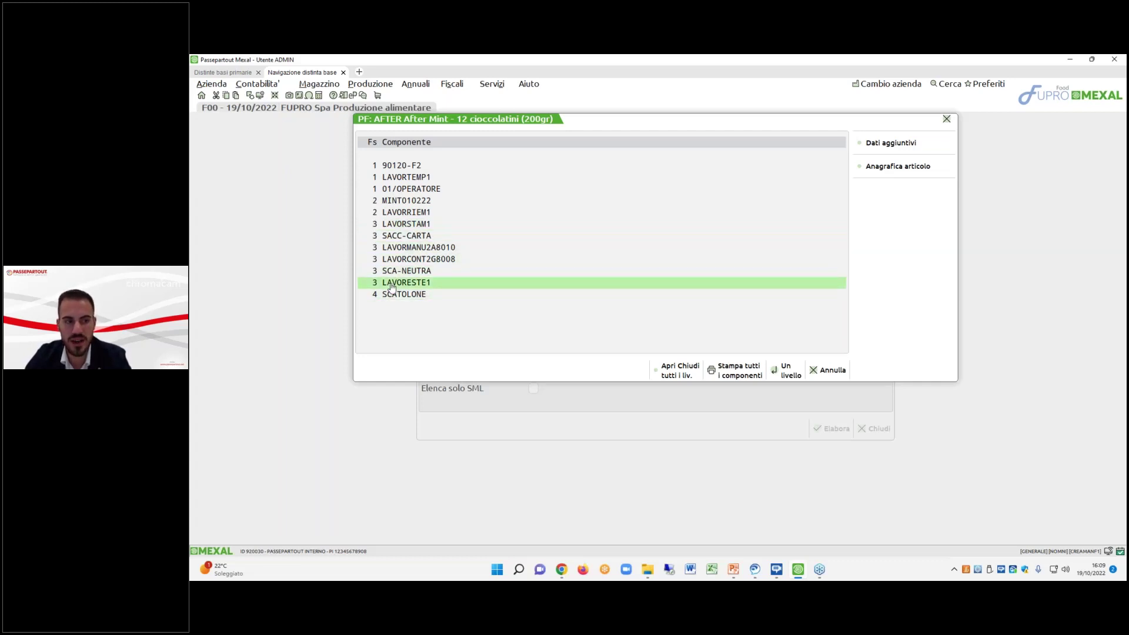
Open the primary bill of SCA-AFTER12200 to compare its components, then return to the AFTER navigation.
click(253, 72)
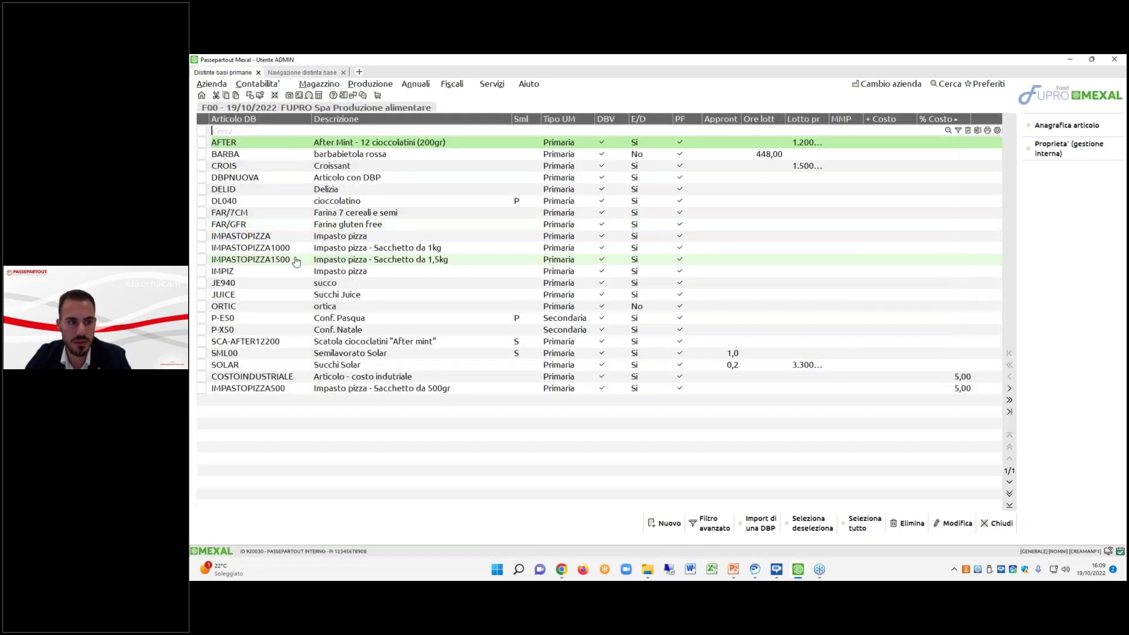
double_click(311, 348)
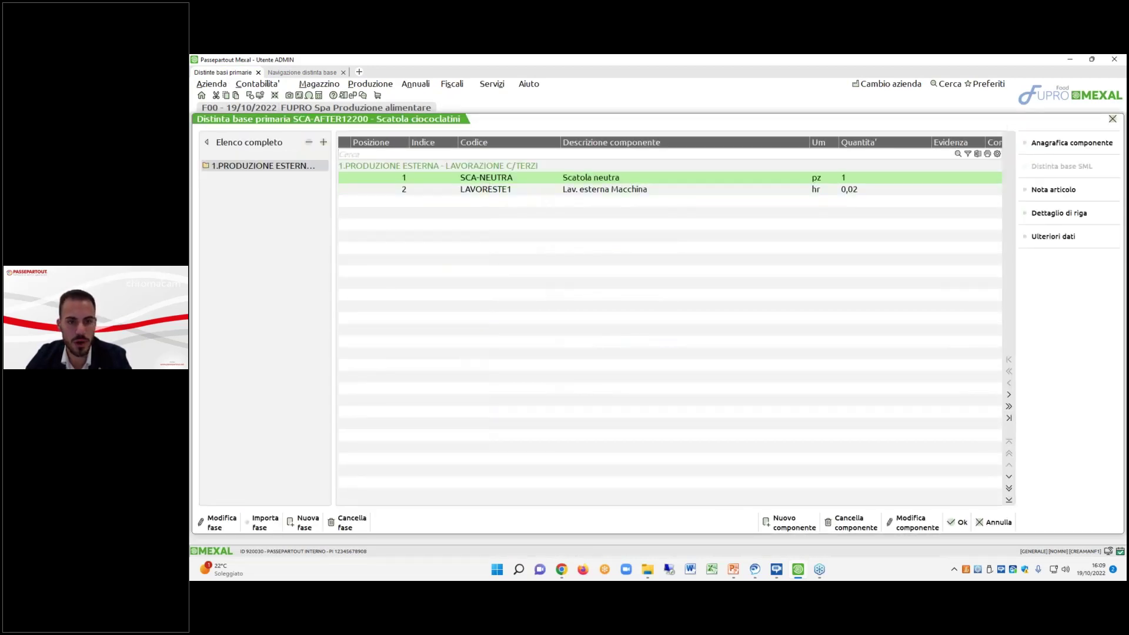
click(322, 75)
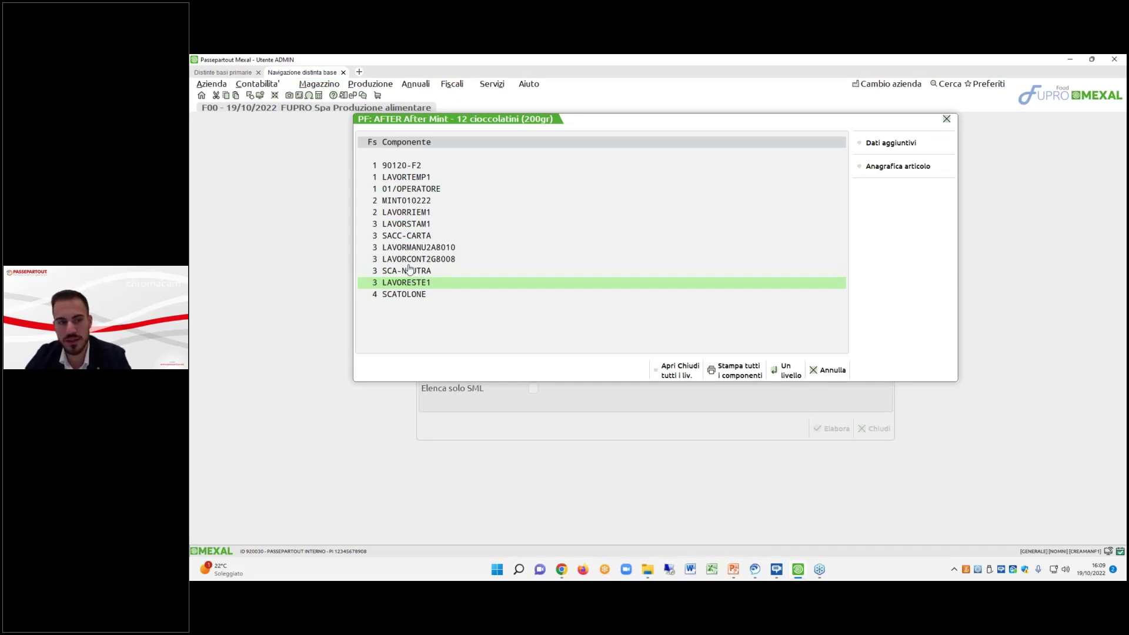
Exit the AFTER bill navigation and close the bill of materials of SCA-AFTER12200.
click(838, 376)
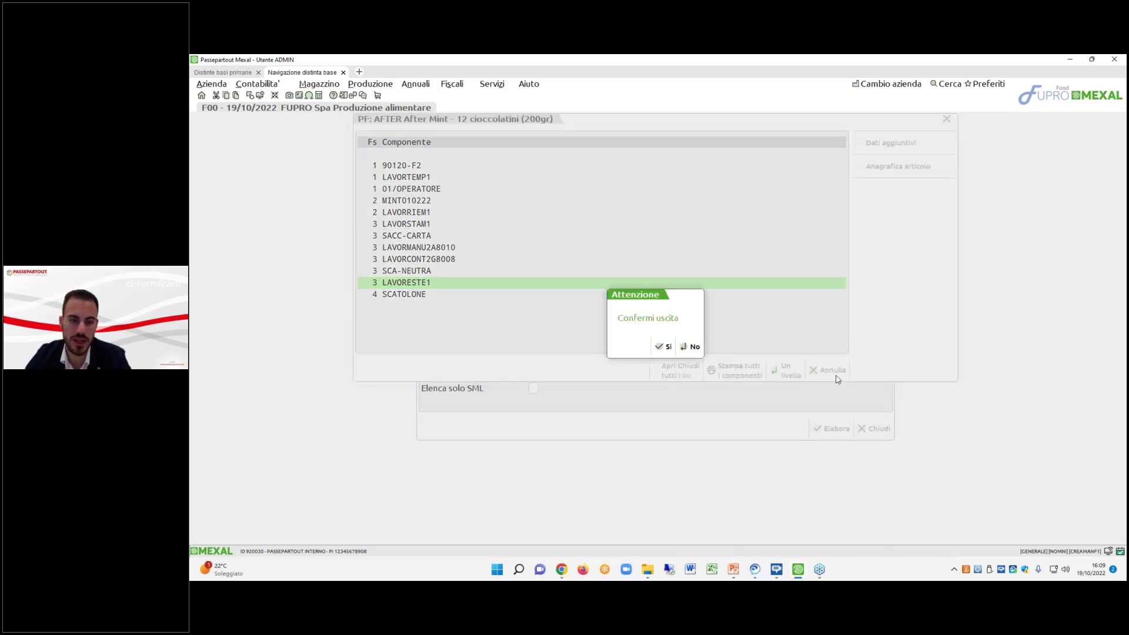
click(657, 348)
click(868, 427)
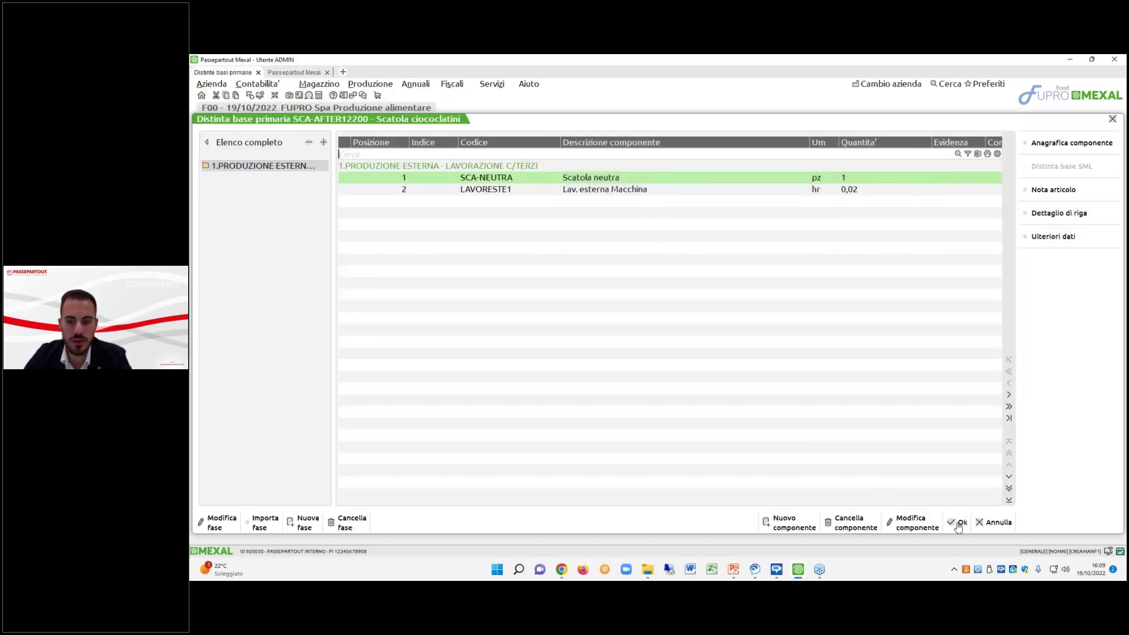
click(958, 523)
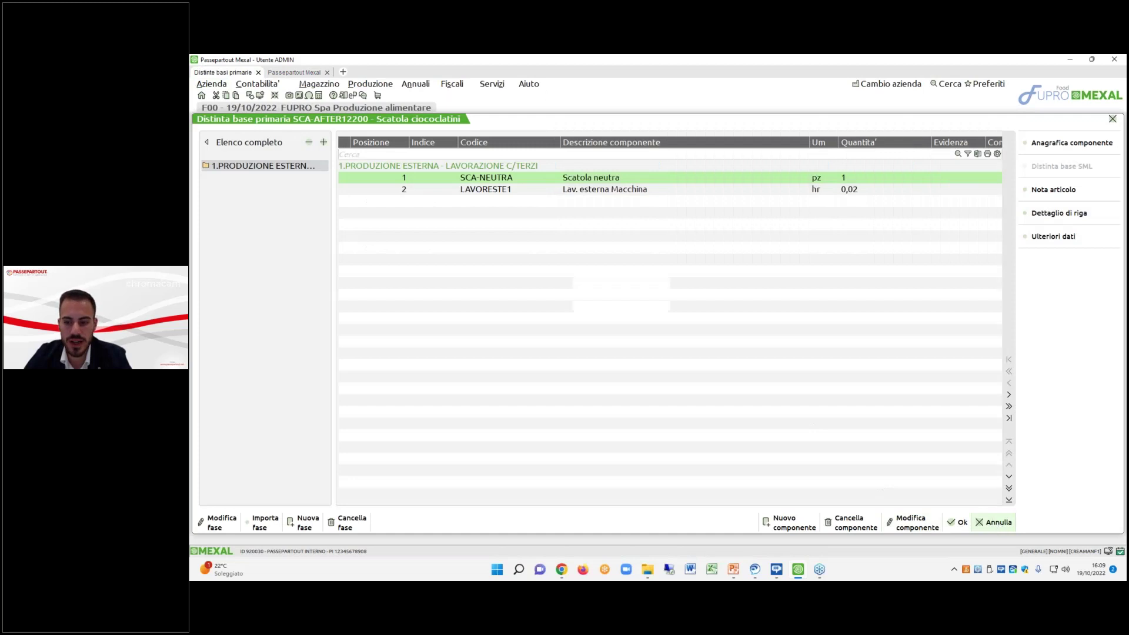
click(673, 342)
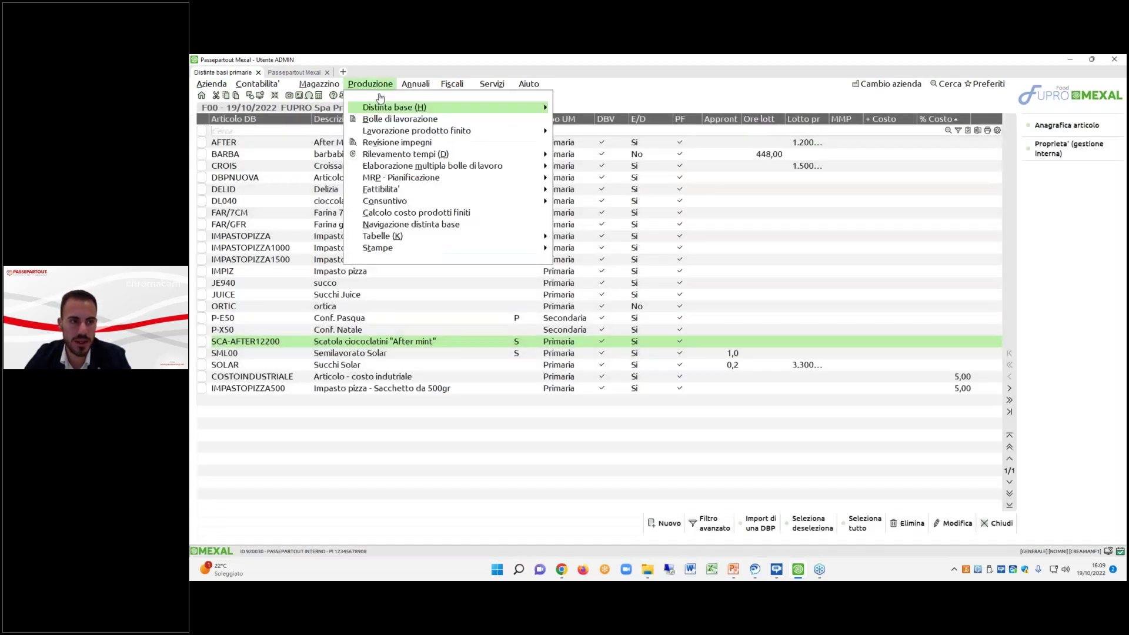
Open the Stampa sviluppo distinta base function from the production prints.
click(378, 87)
click(406, 248)
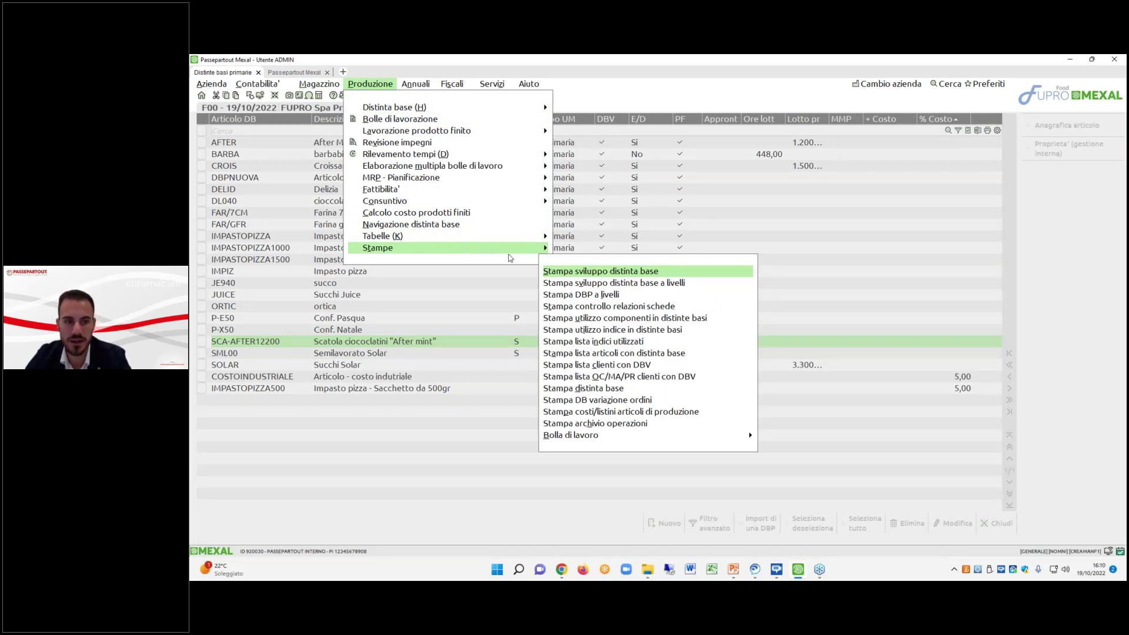
click(561, 272)
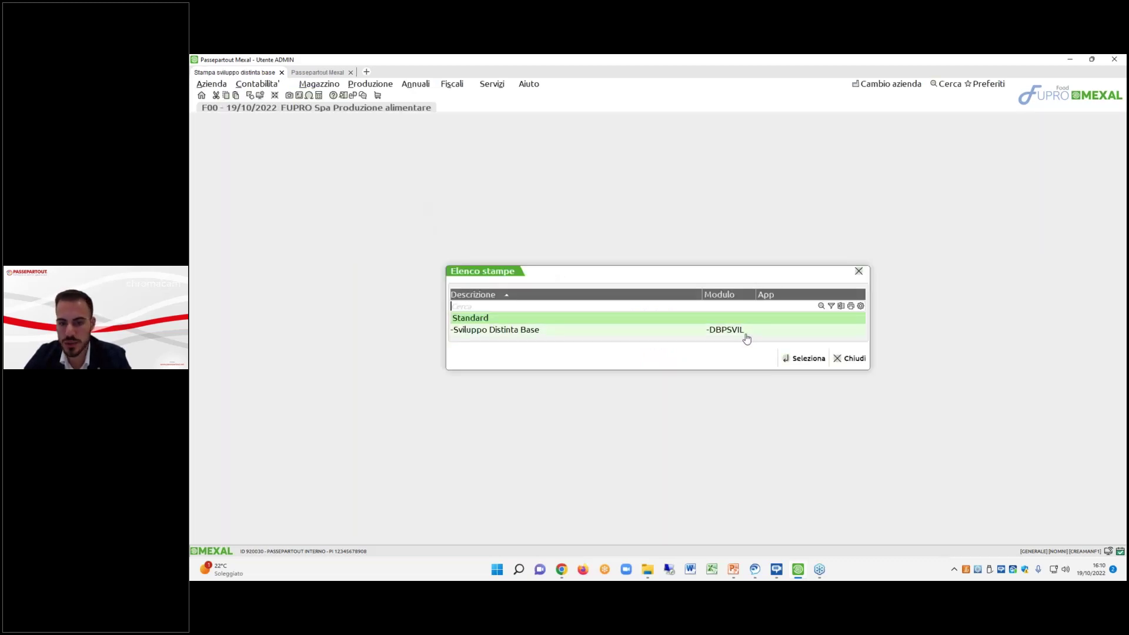
Open the selection form of the standard Sviluppo Distinta Base print and close it without printing.
double_click(745, 334)
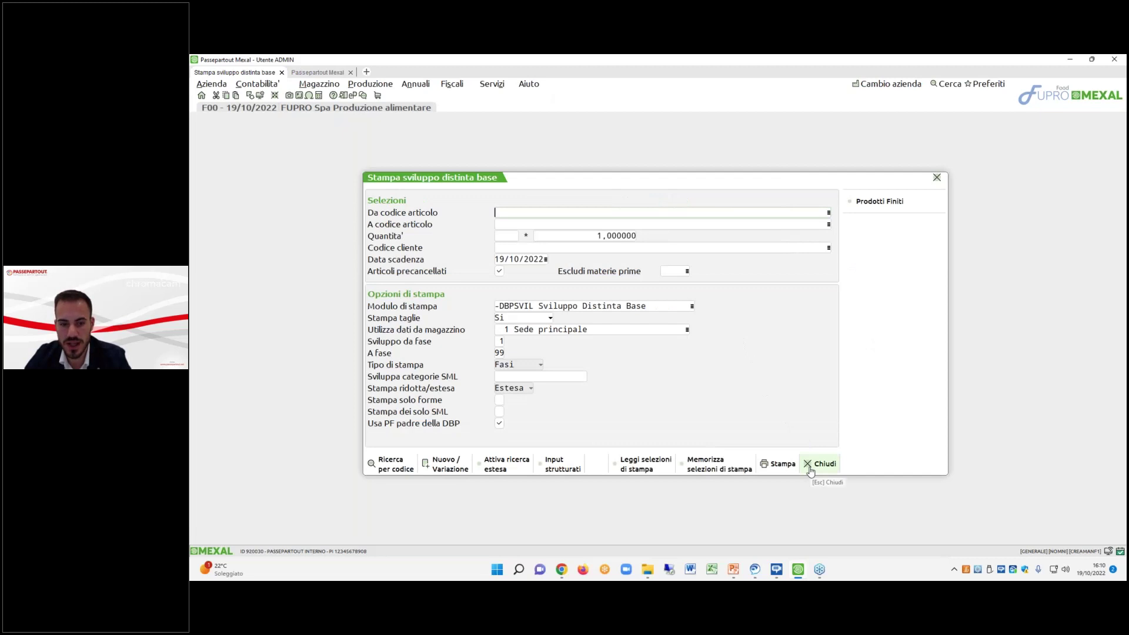
click(809, 467)
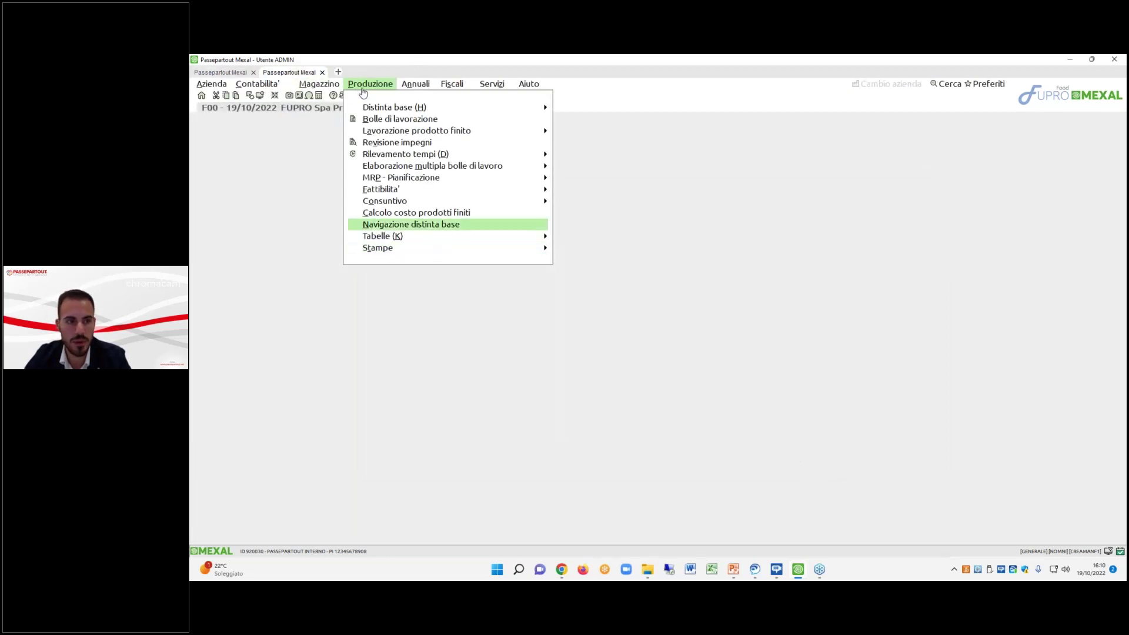
Set the default Sviluppo categorie SML to A-D,E,Z in the Categorie sviluppo semilavorati table and save it.
mouse_move(398, 237)
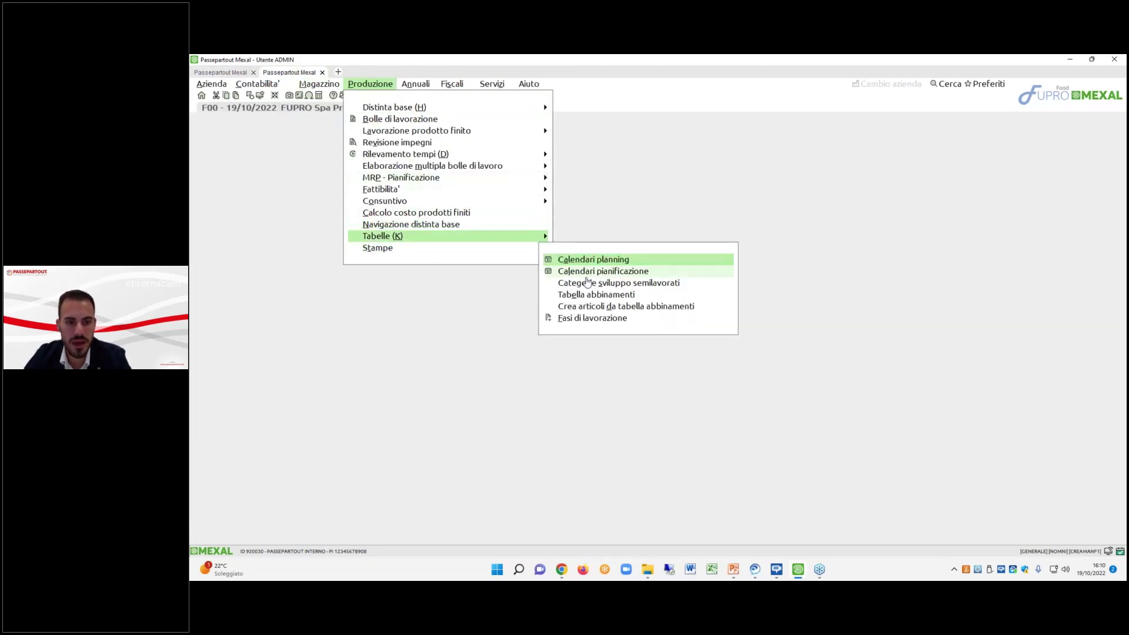
click(587, 283)
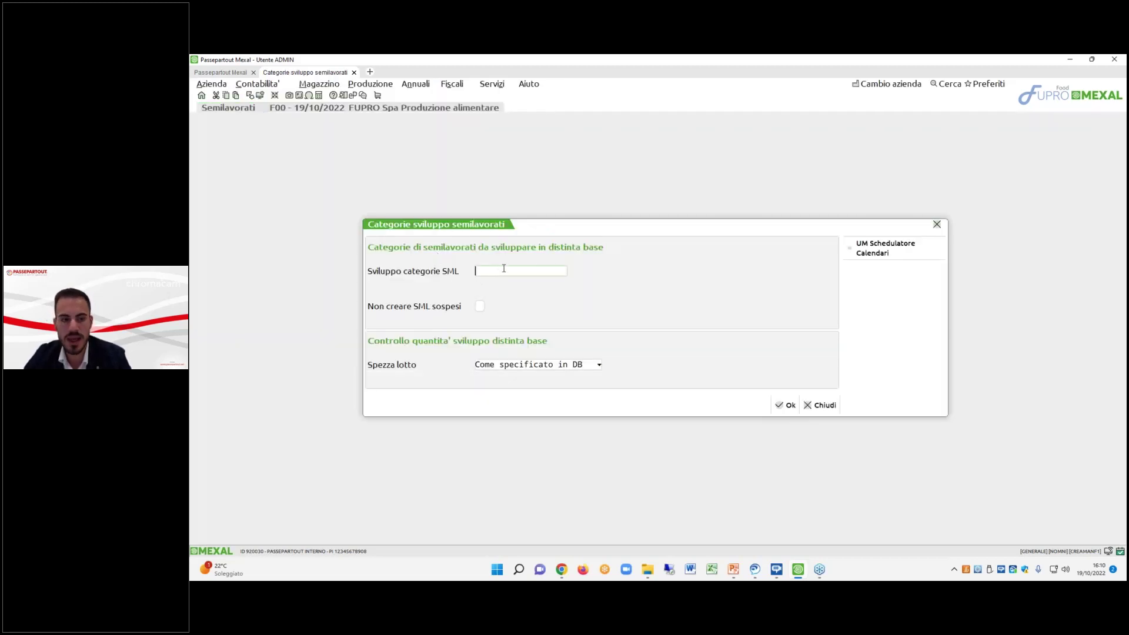
text(A-Z)
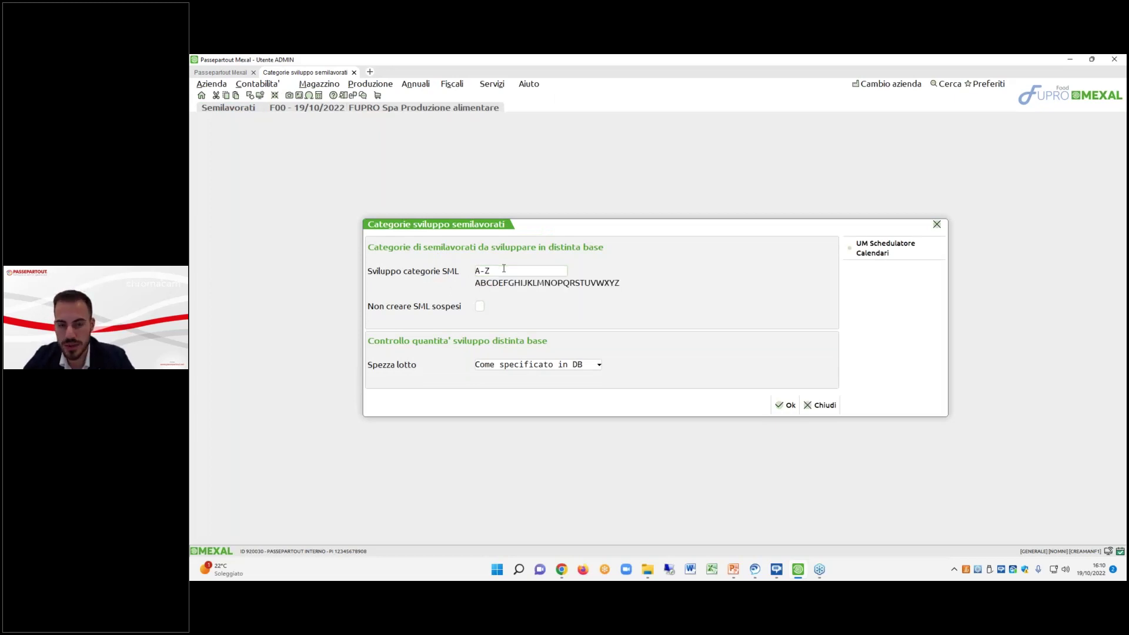
key(BackSpace)
key(BackSpace)
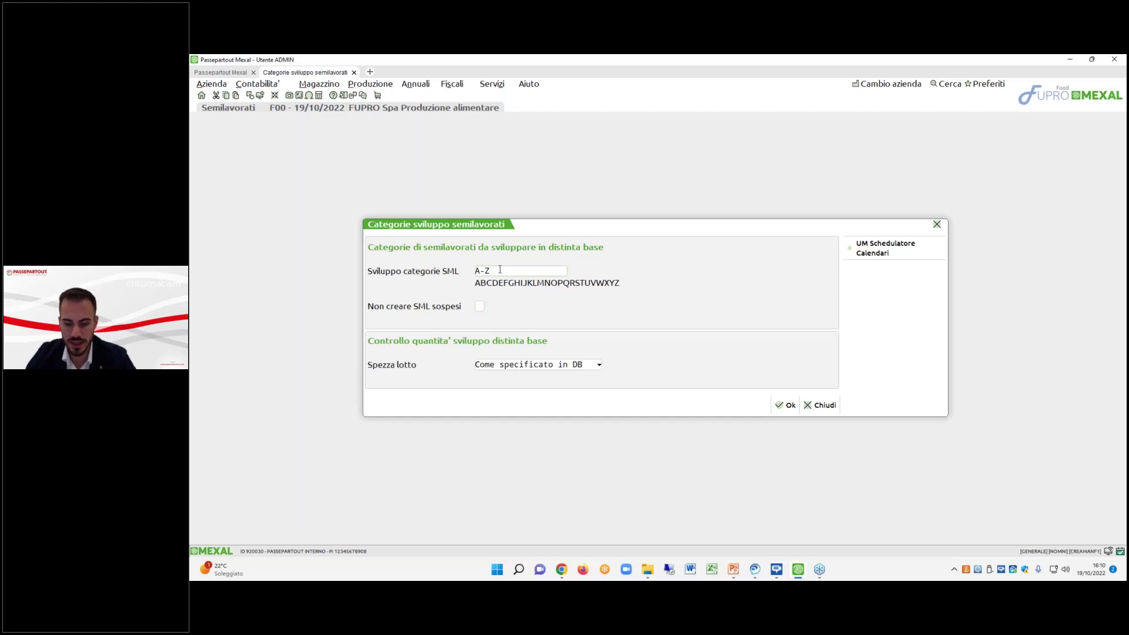
text(-)
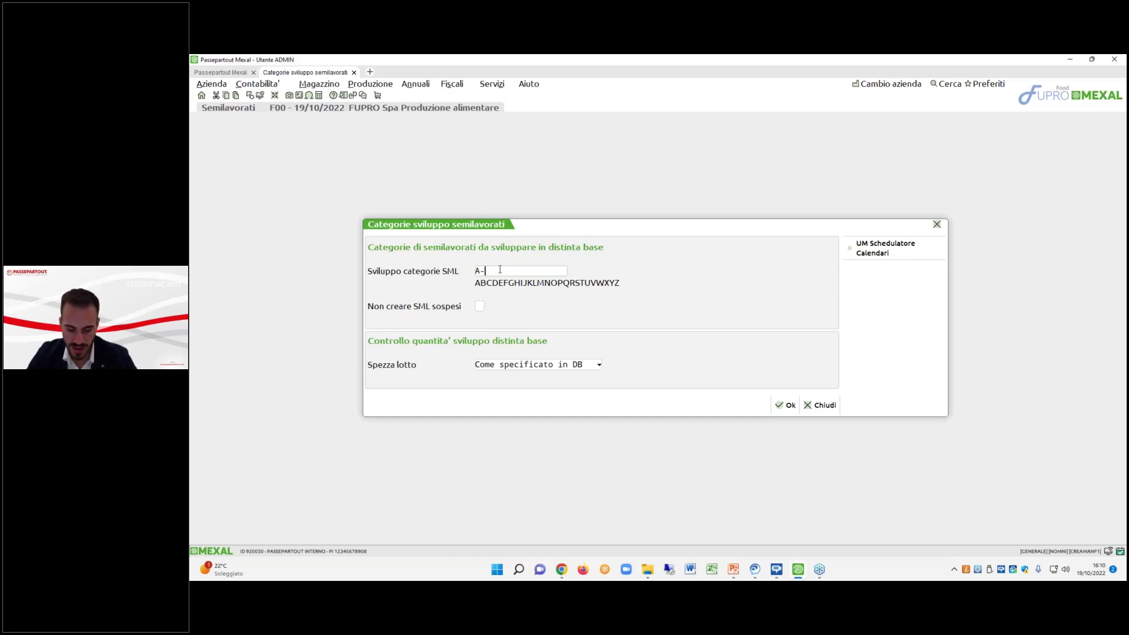
text(D,)
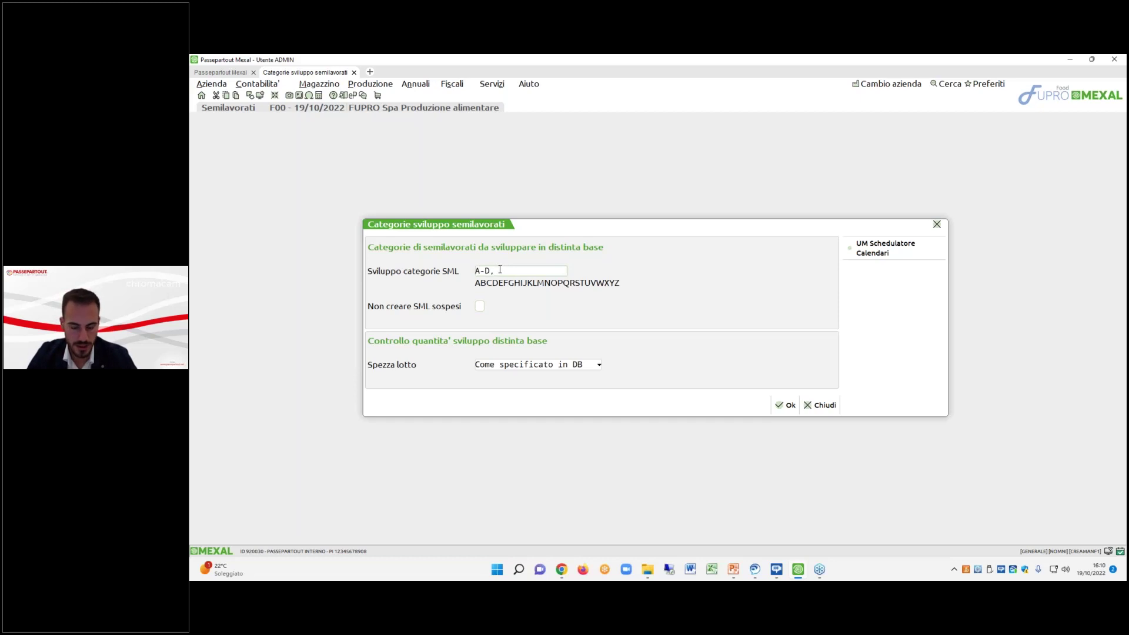
text(E,Z)
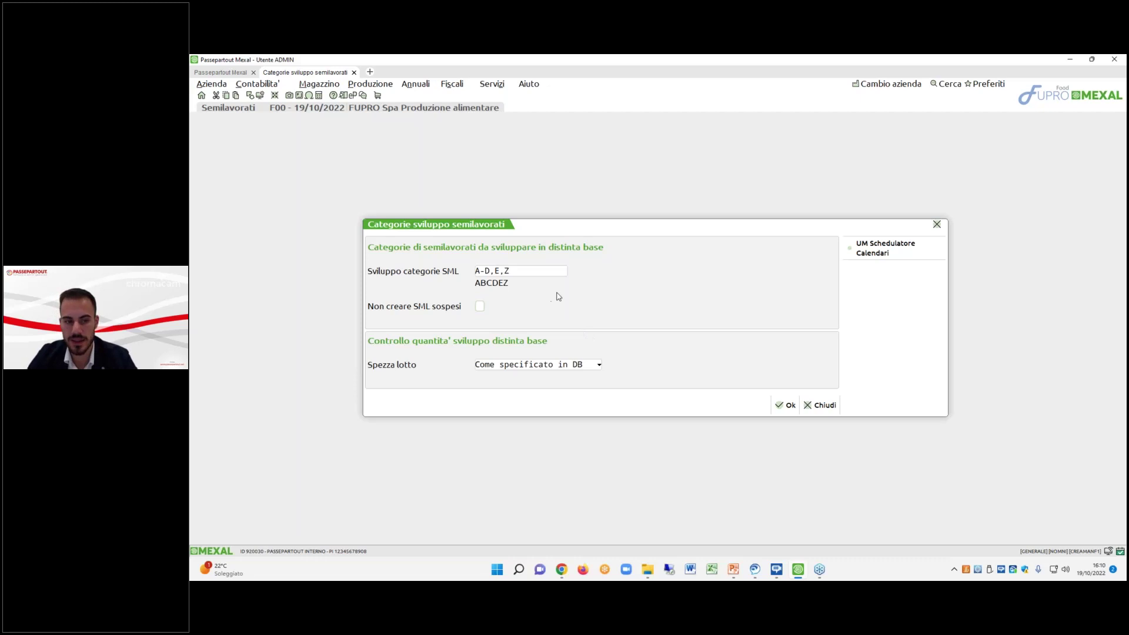
click(783, 407)
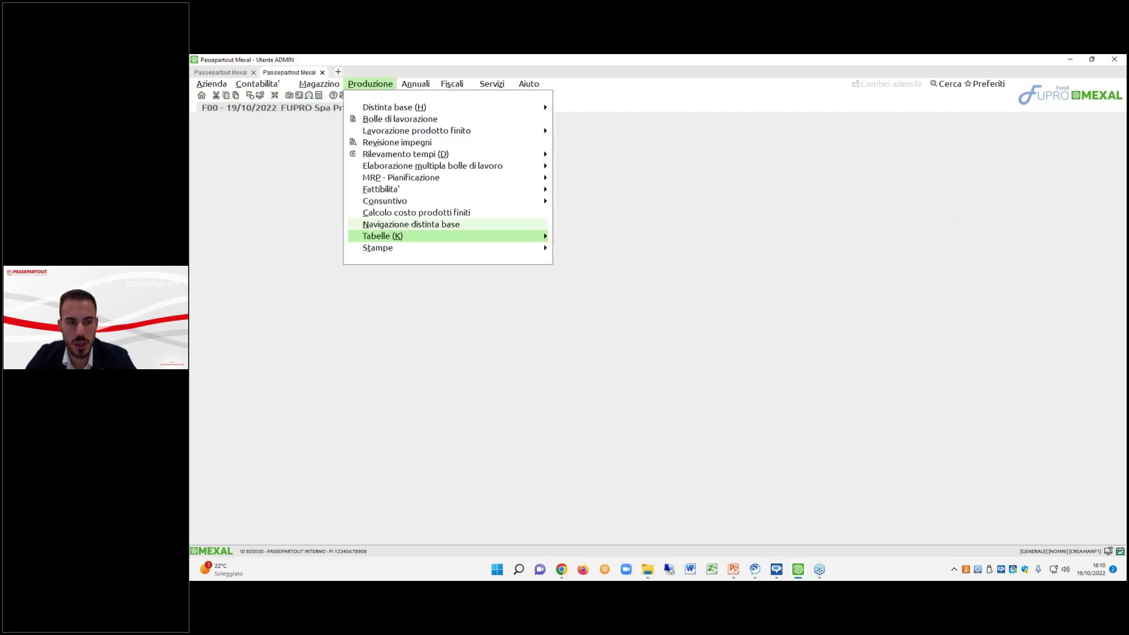
Check the SML category field in Navigazione distinta base and in a new Fabbisogno netto elaboration, leaving both without processing.
click(411, 224)
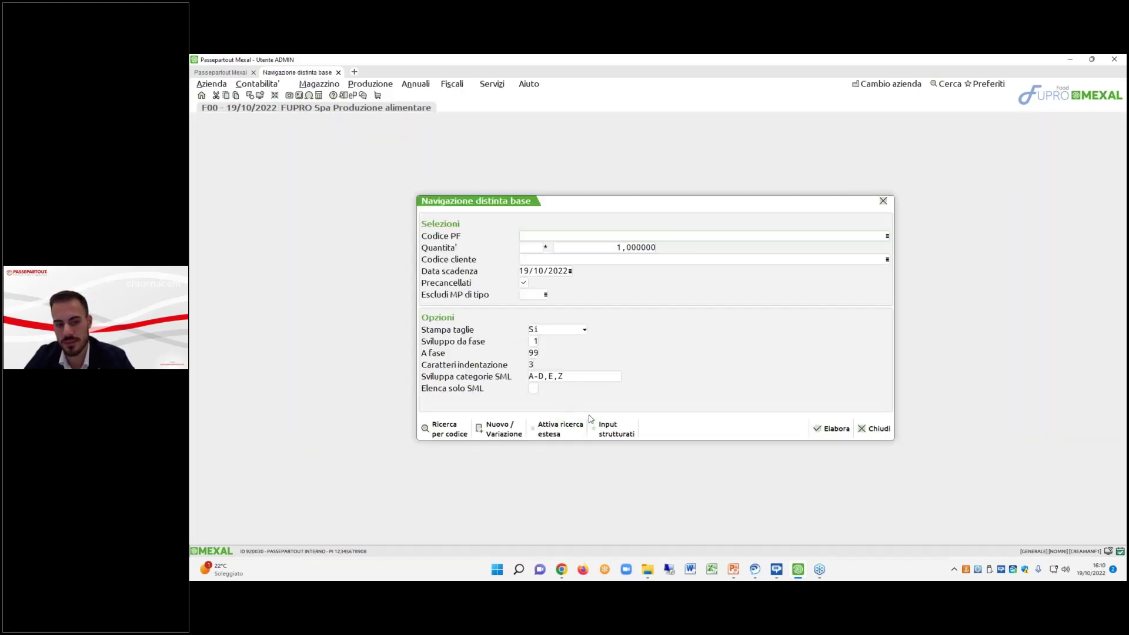
click(876, 429)
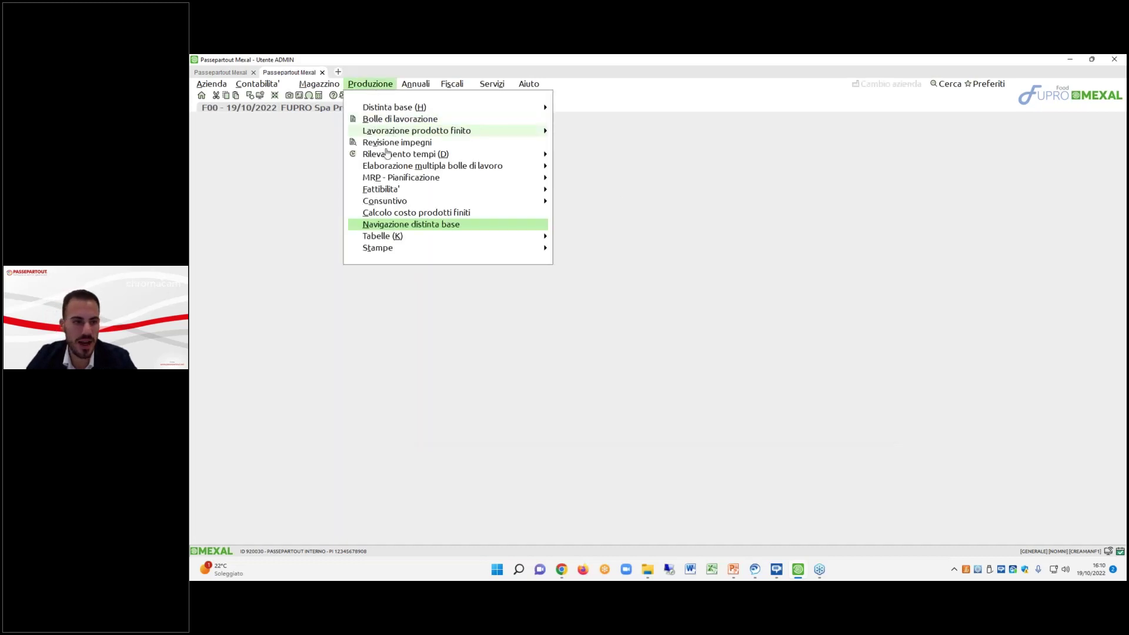
mouse_move(411, 177)
mouse_move(623, 200)
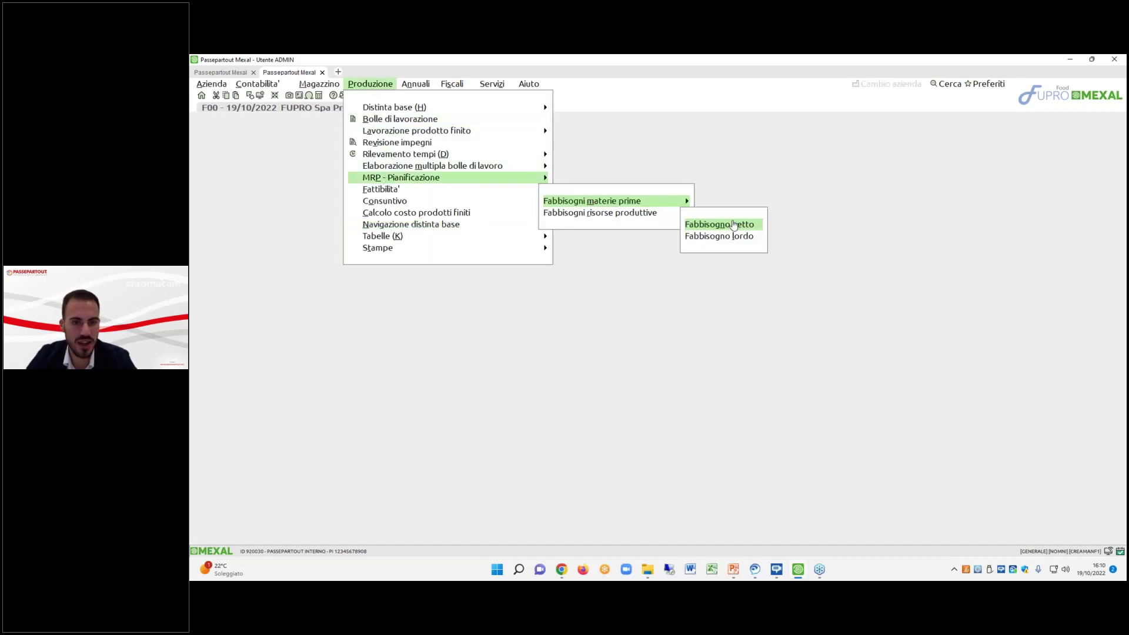
click(730, 224)
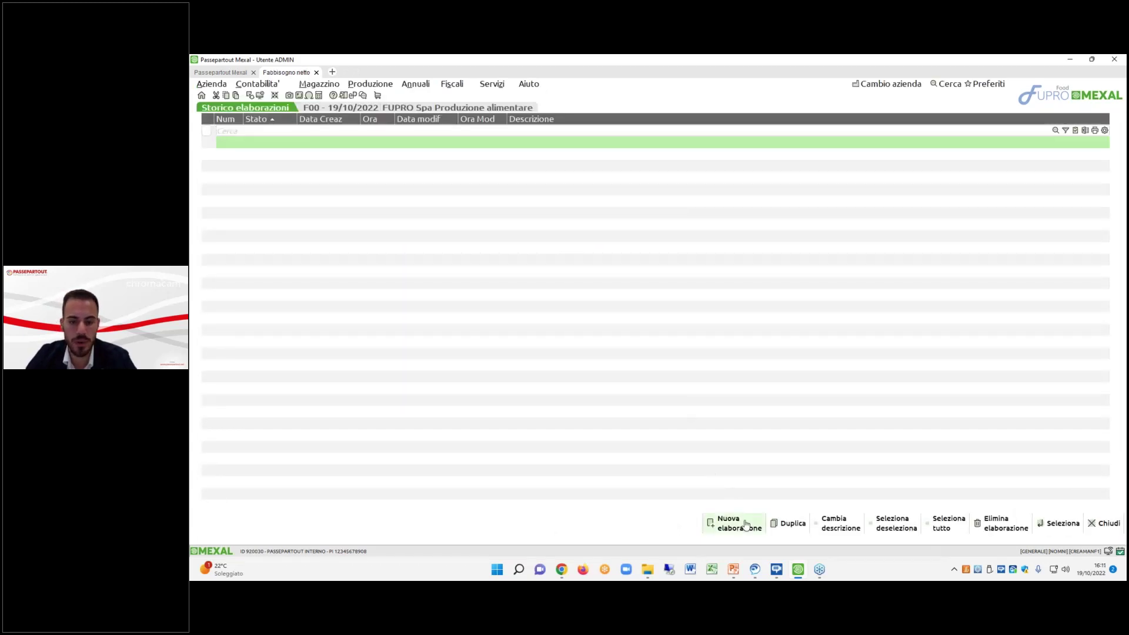
click(714, 523)
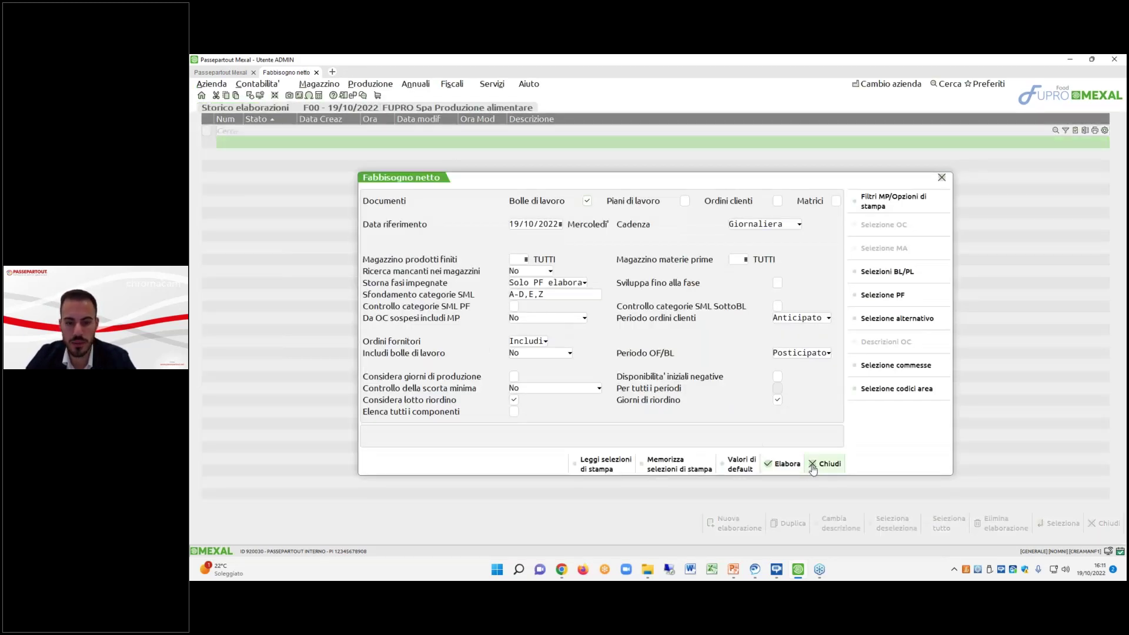
click(510, 293)
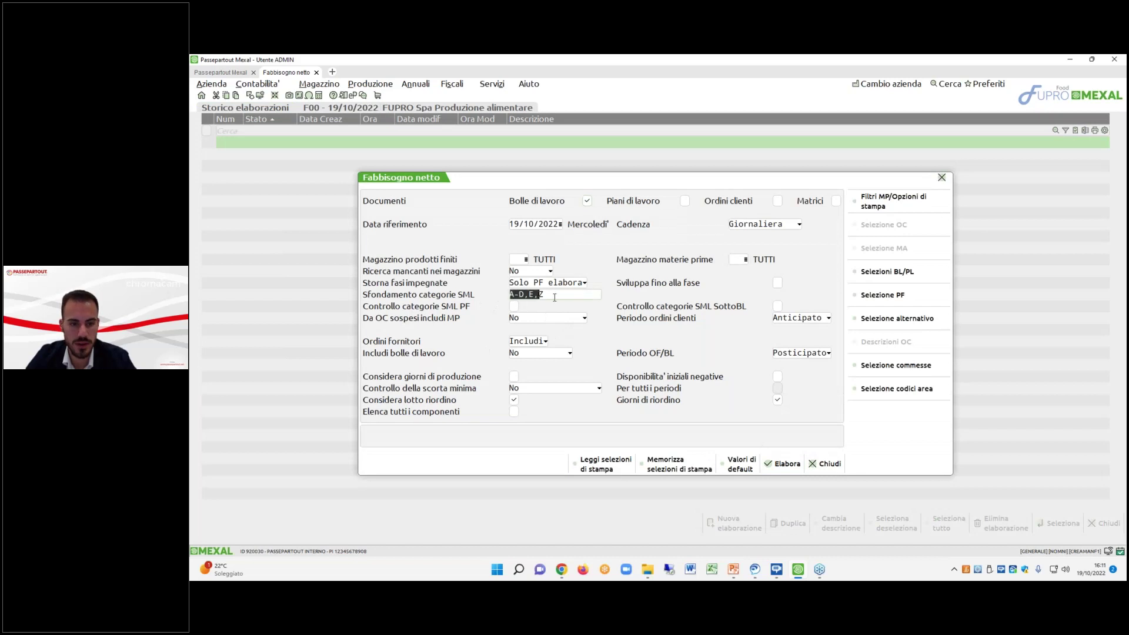
click(829, 464)
click(1104, 524)
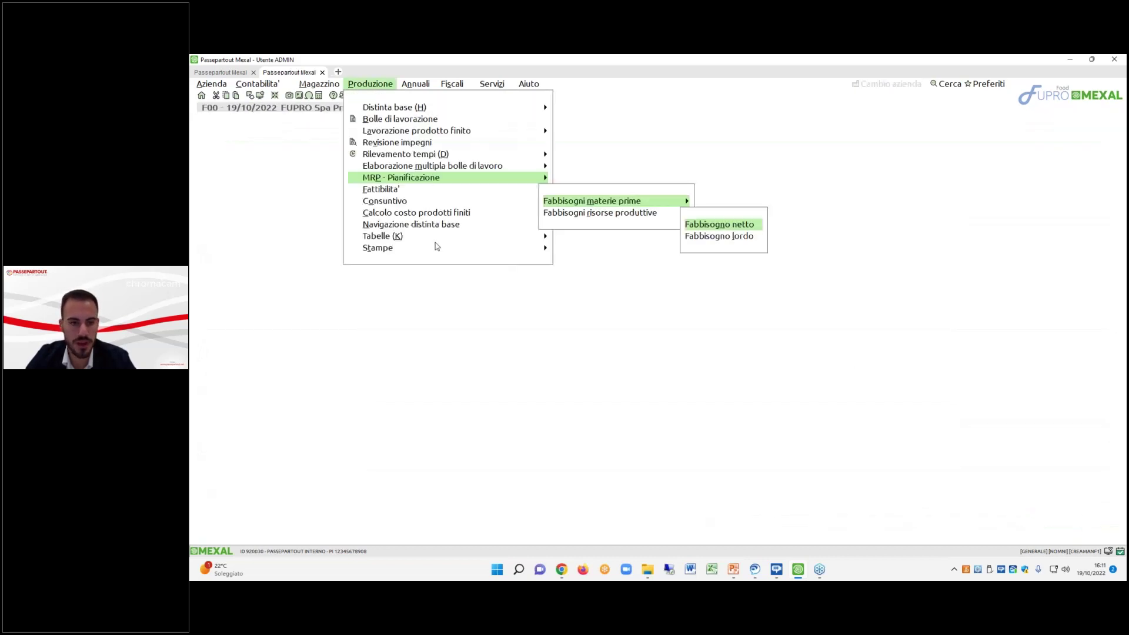
Check the Sviluppa categorie SML field in the Stampa sviluppo distinta base form and leave it without printing.
key(s)
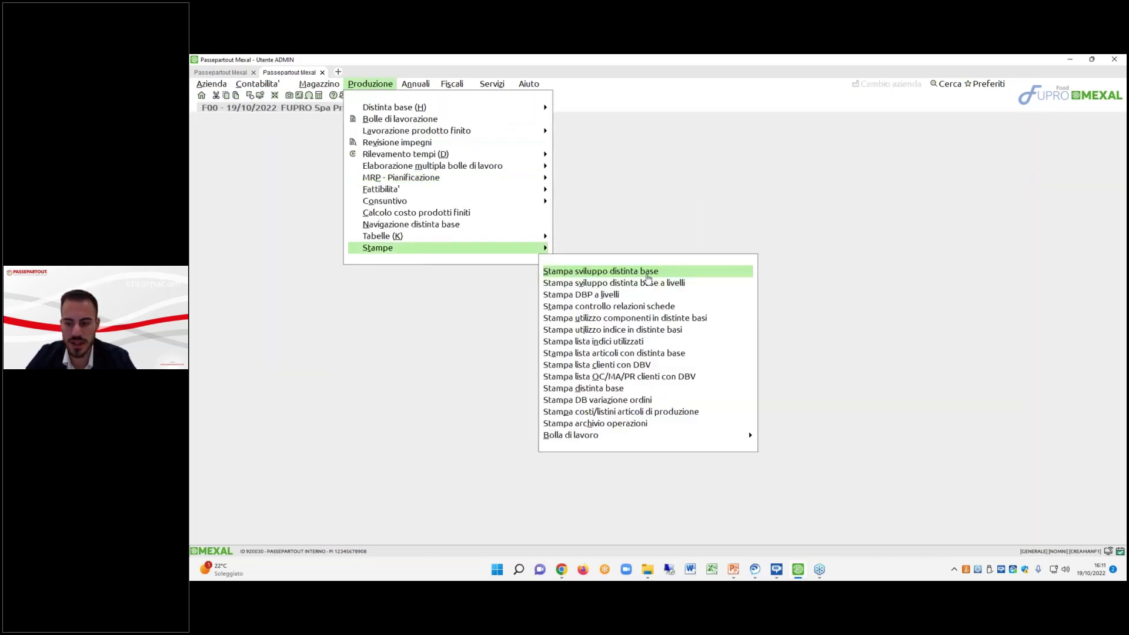
click(647, 276)
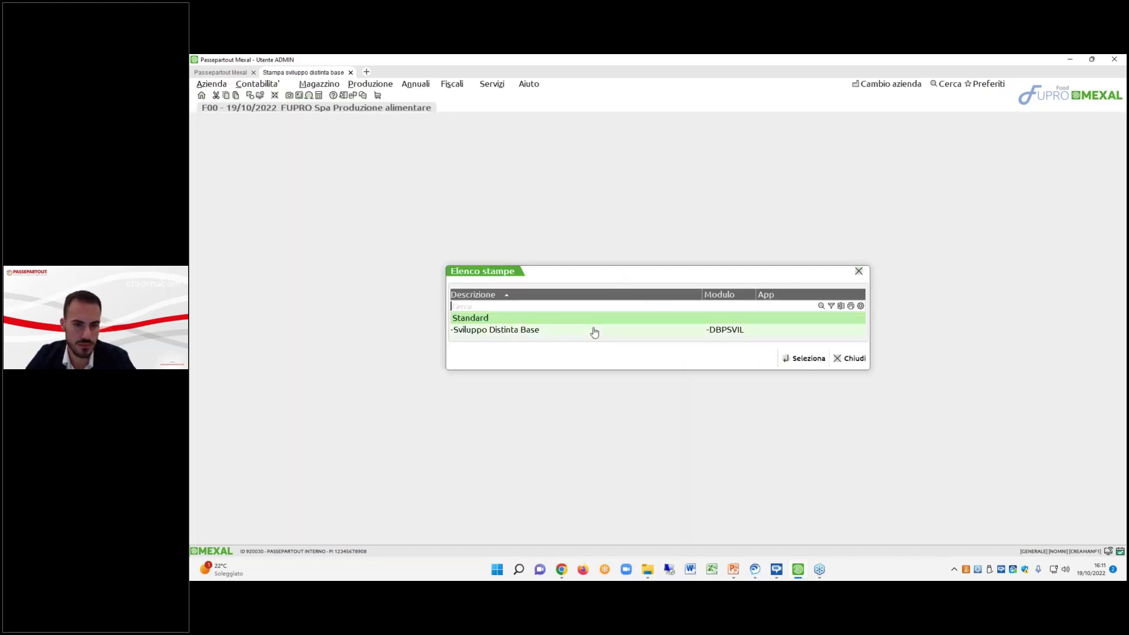
double_click(594, 331)
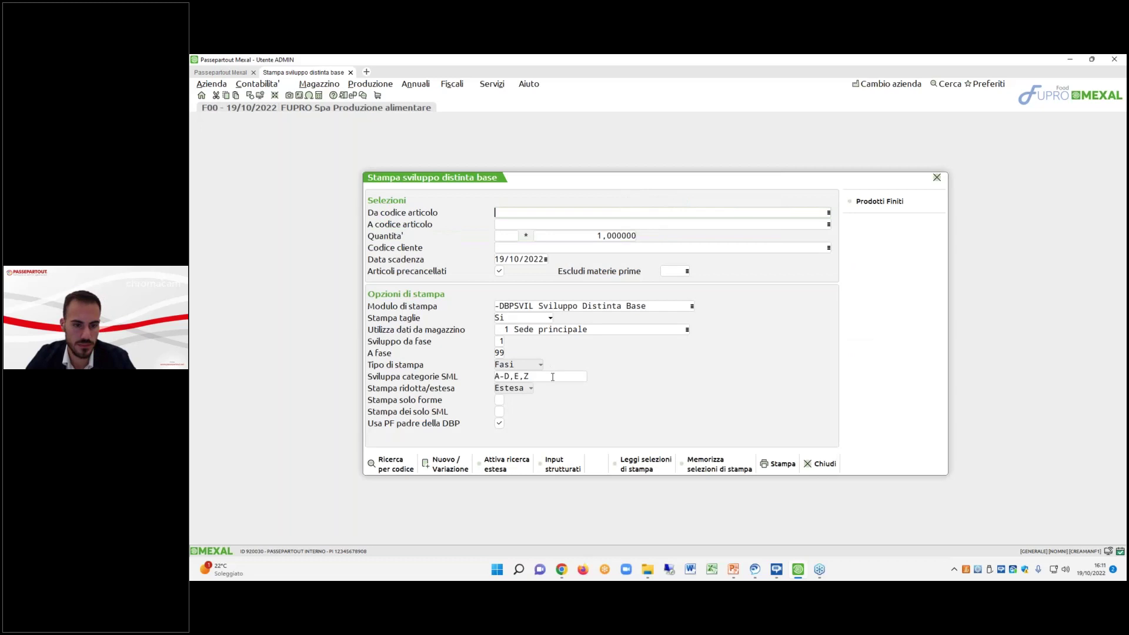
click(552, 376)
click(821, 464)
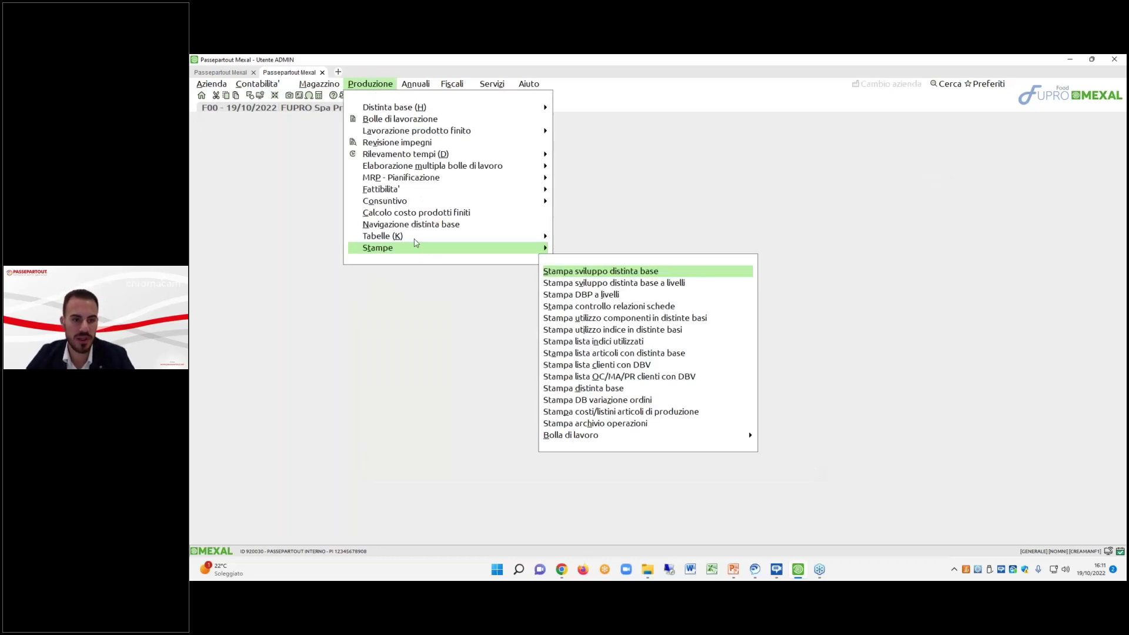
Clear the Sviluppo categorie SML field in the Categorie sviluppo semilavorati table and close the form.
mouse_move(406, 235)
click(543, 281)
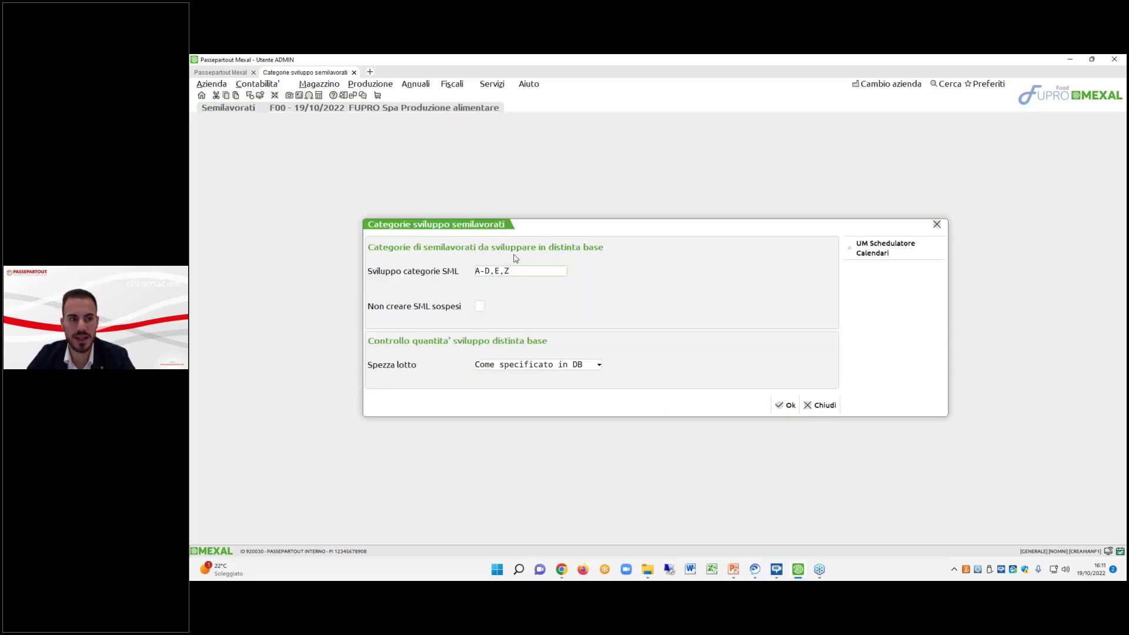
drag(527, 270, 460, 276)
key(BackSpace)
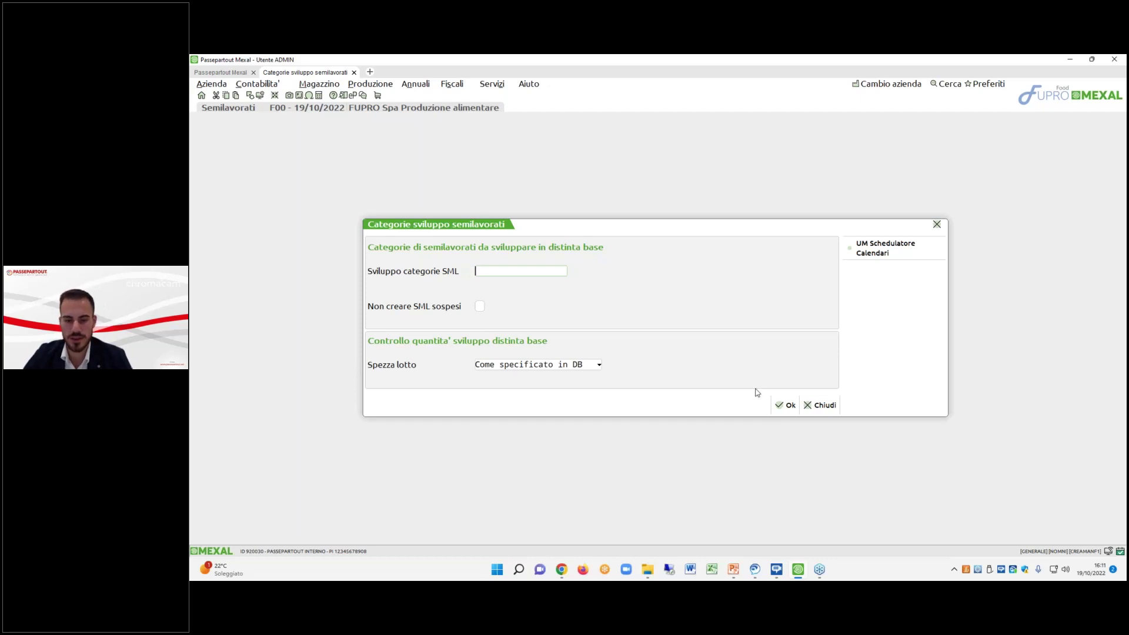
click(818, 405)
click(713, 346)
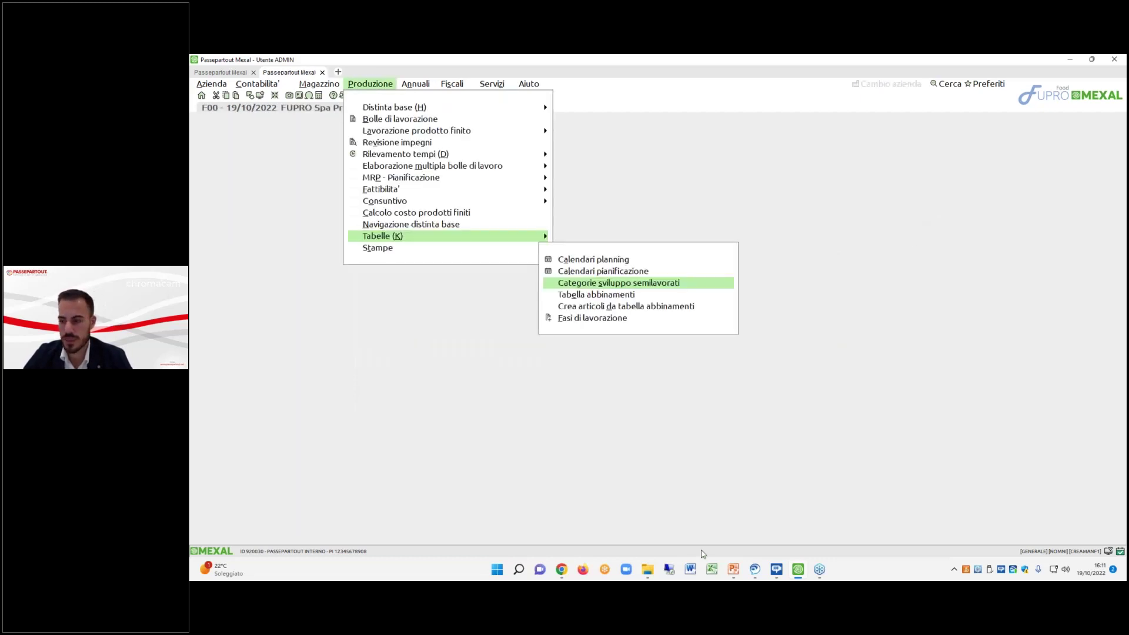
Switch to the PowerPoint presentation and review slide 65 on finished product costs and slides 61 to 59 on Categorie sviluppo semilavorati.
key(alt+Tab)
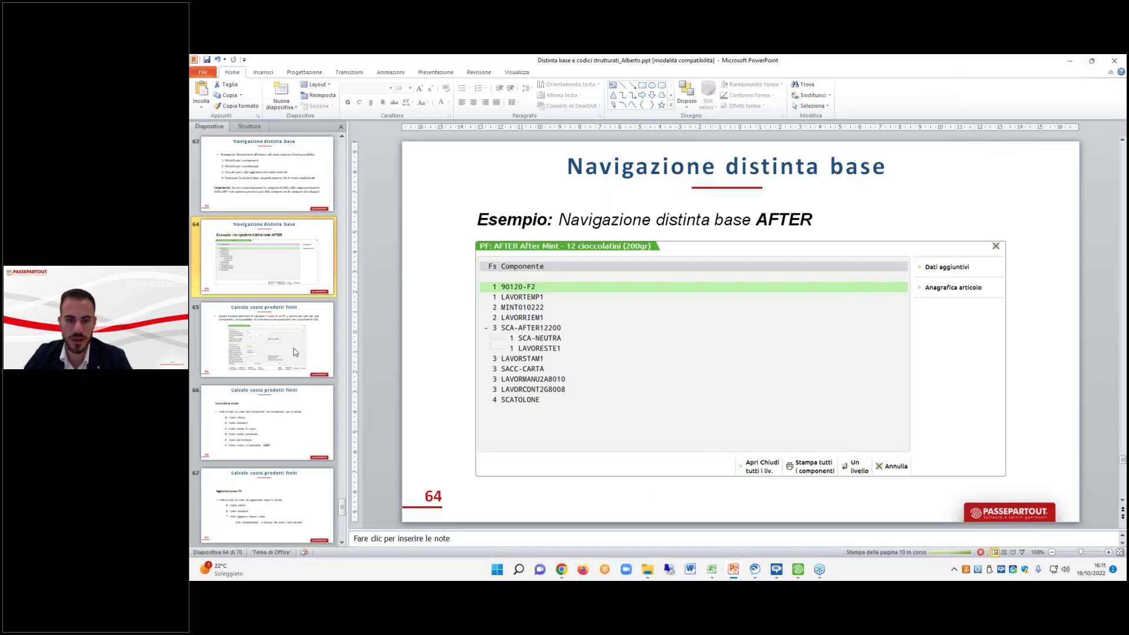
click(266, 350)
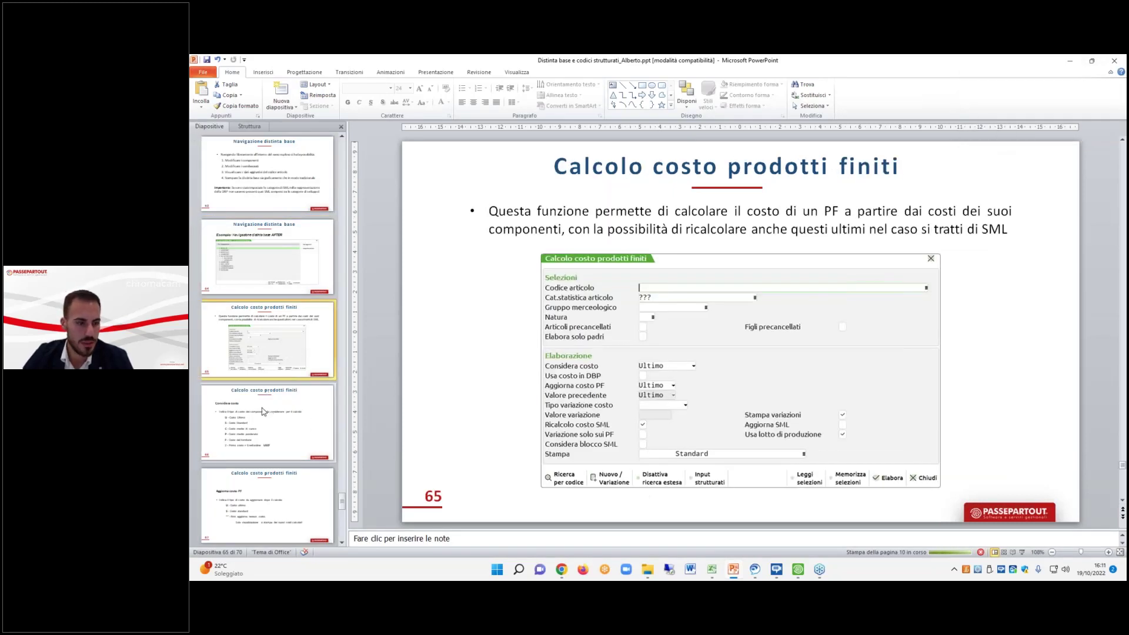
scroll(261, 409, up, 3)
click(281, 284)
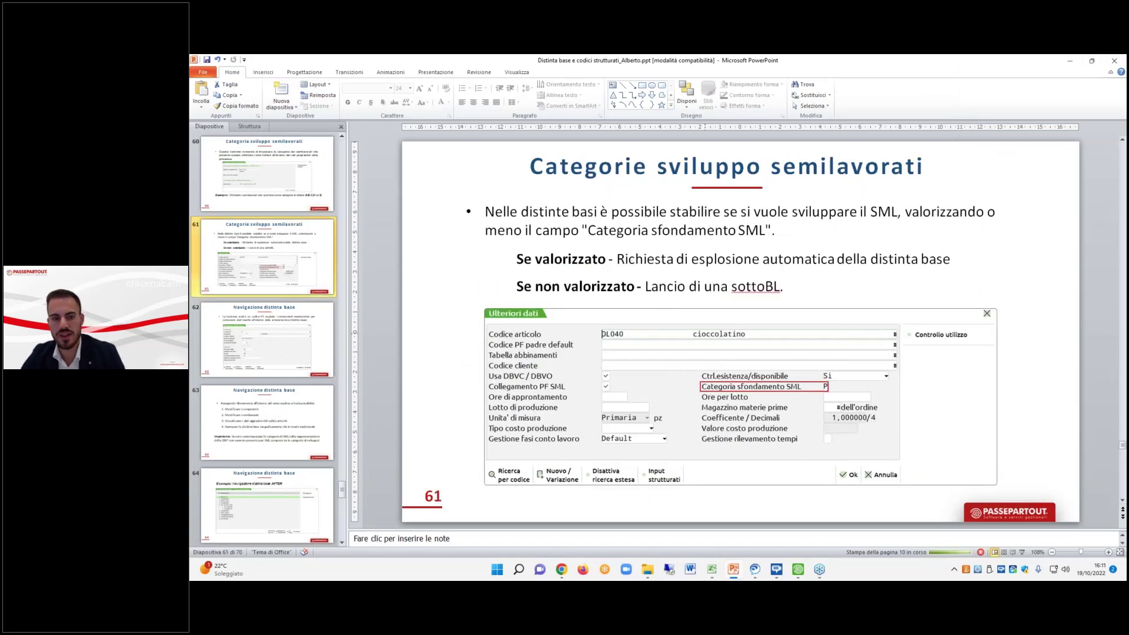
click(312, 196)
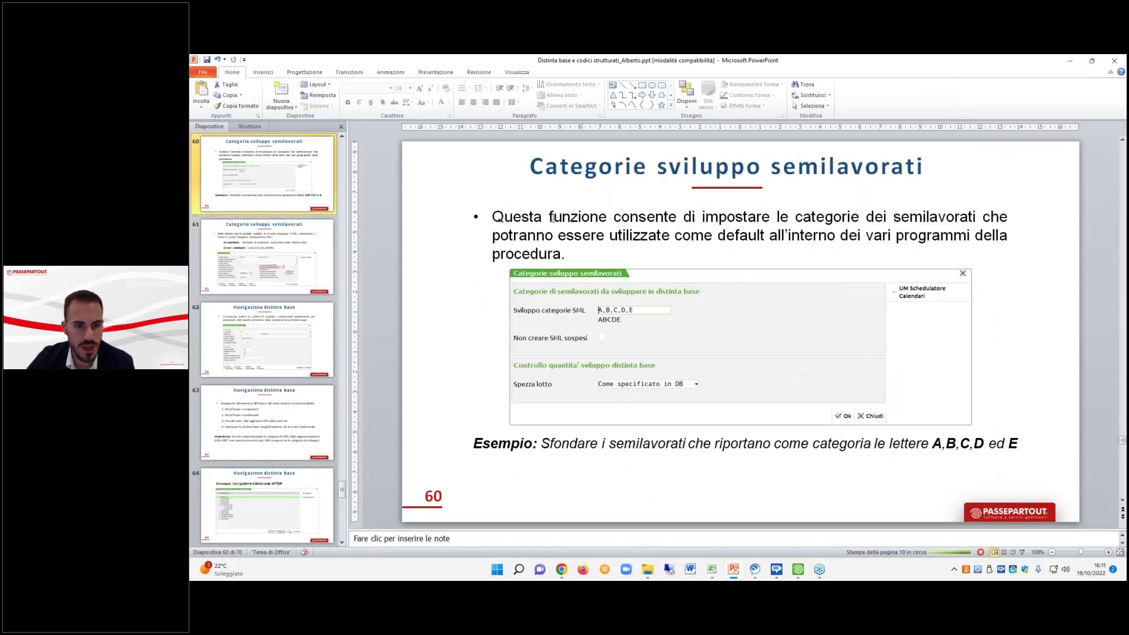
scroll(523, 247, up, 1)
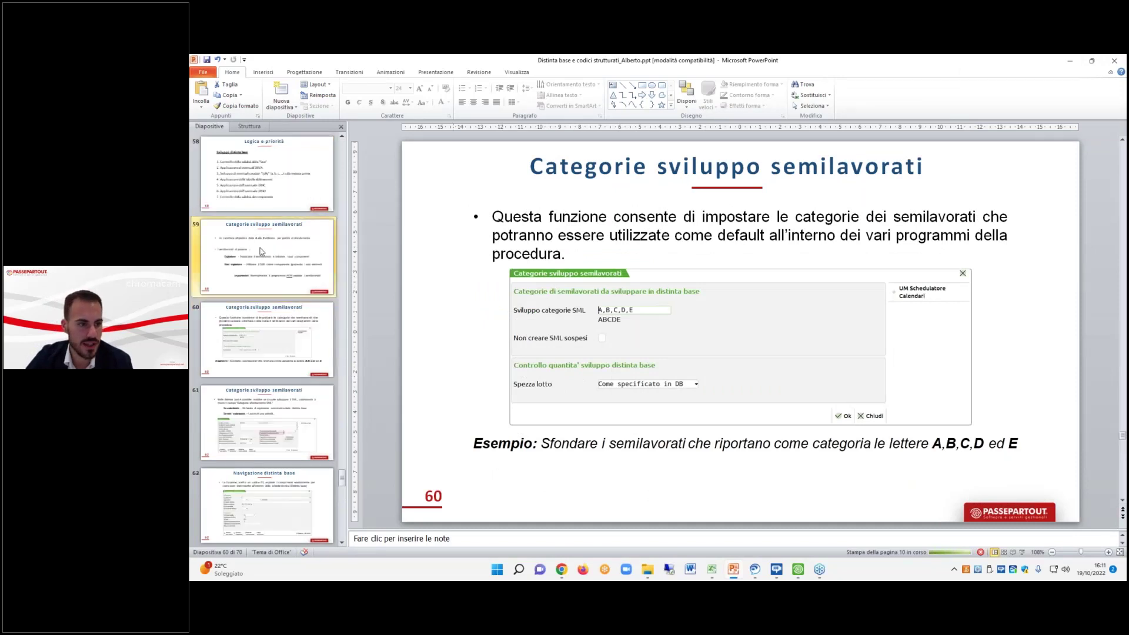
drag(493, 232, 973, 235)
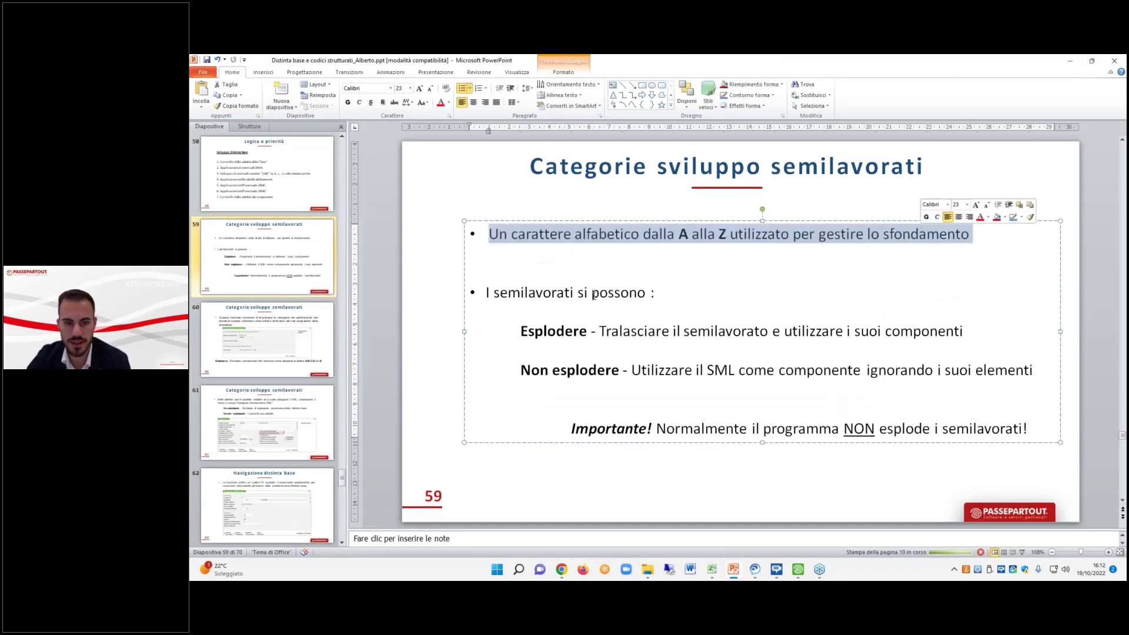
click(523, 335)
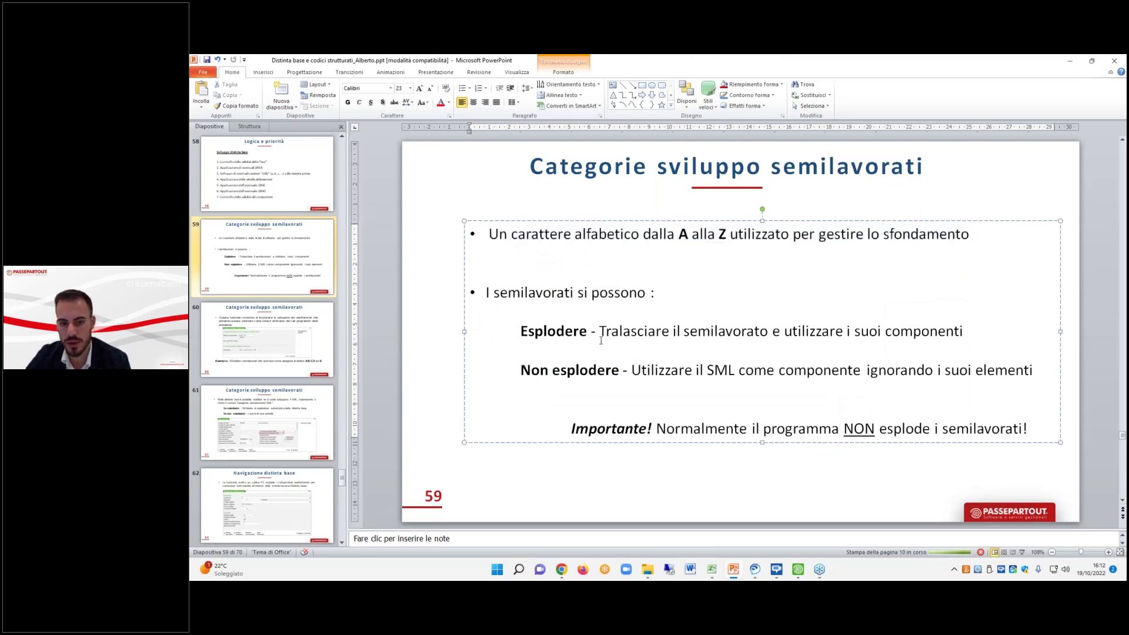
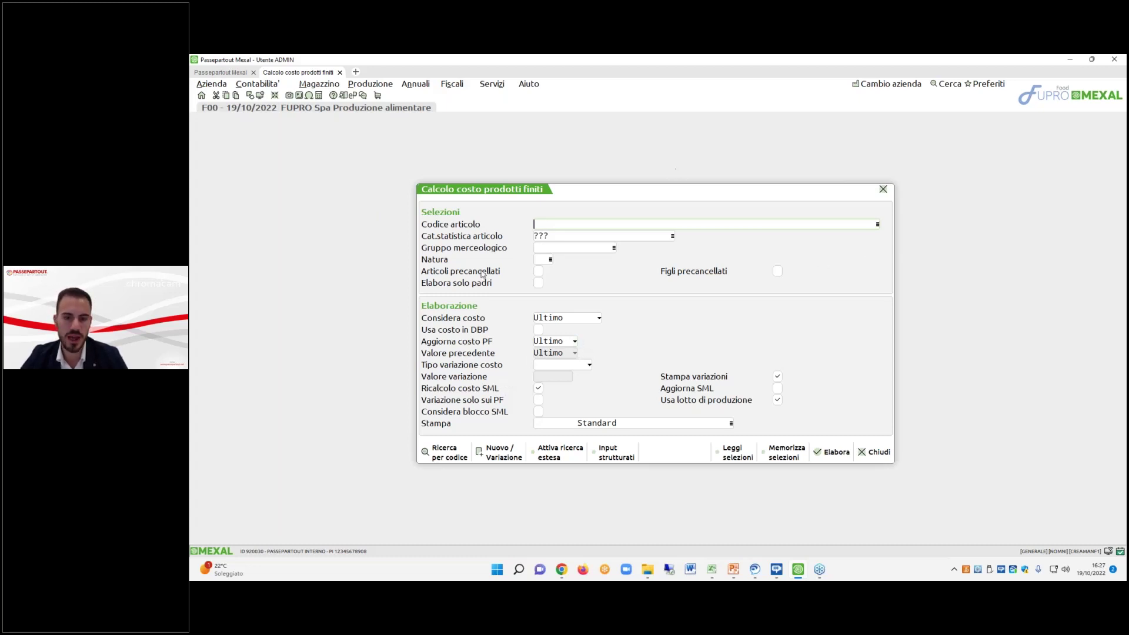
Run Calcolo costo prodotti finiti with Elabora solo padri enabled and no item code filter.
key(Tab)
key(Tab)
key(Tab)
key(Tab)
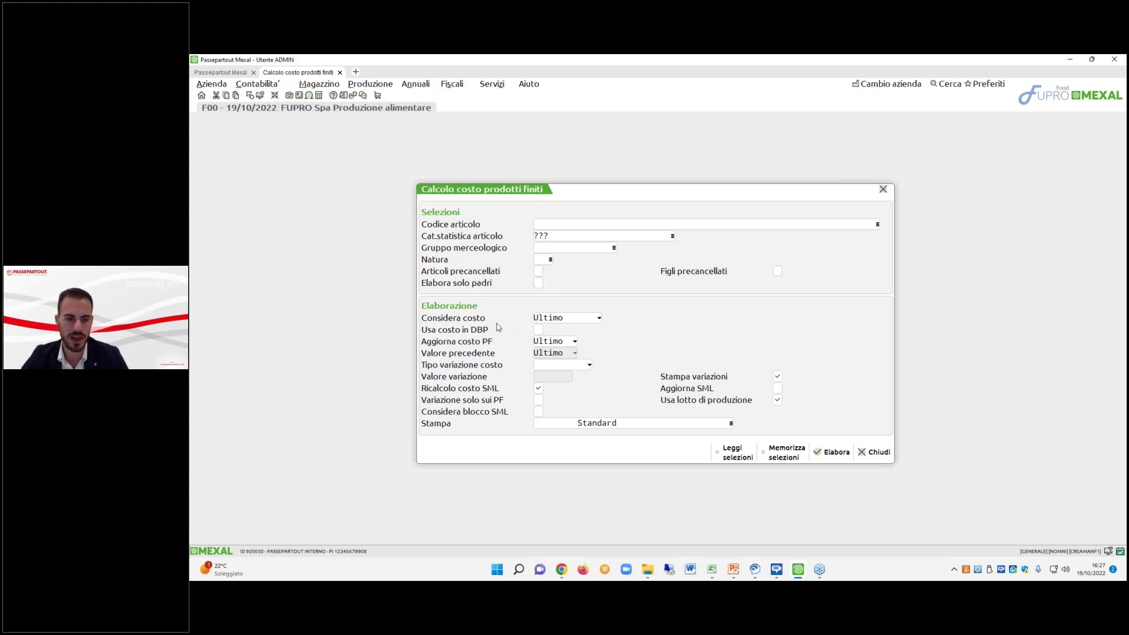
click(538, 287)
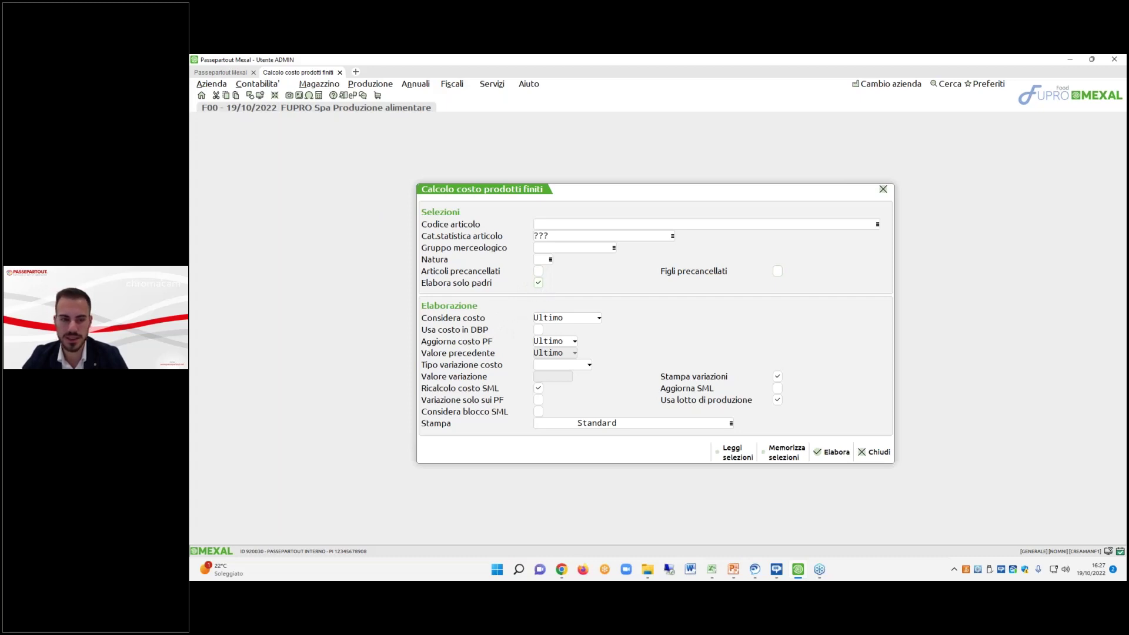
click(835, 453)
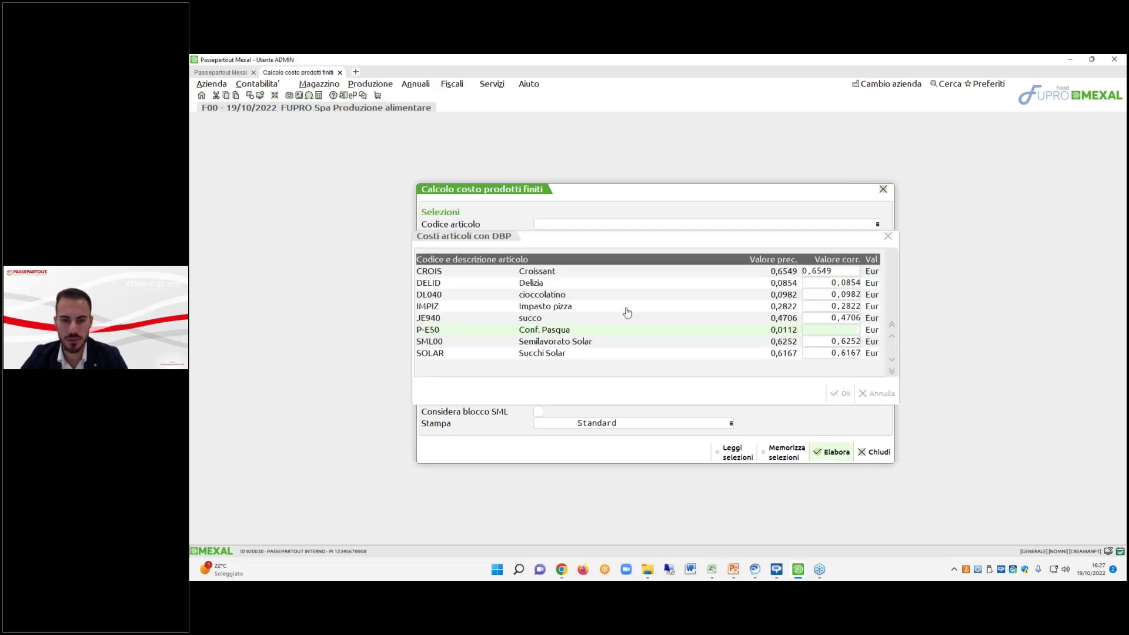
Review the previous and current costs in Costi articoli con DBP down to SML00 and exit the list without saving.
key(Down)
key(Down)
key(Down)
key(Down)
key(Down)
key(Down)
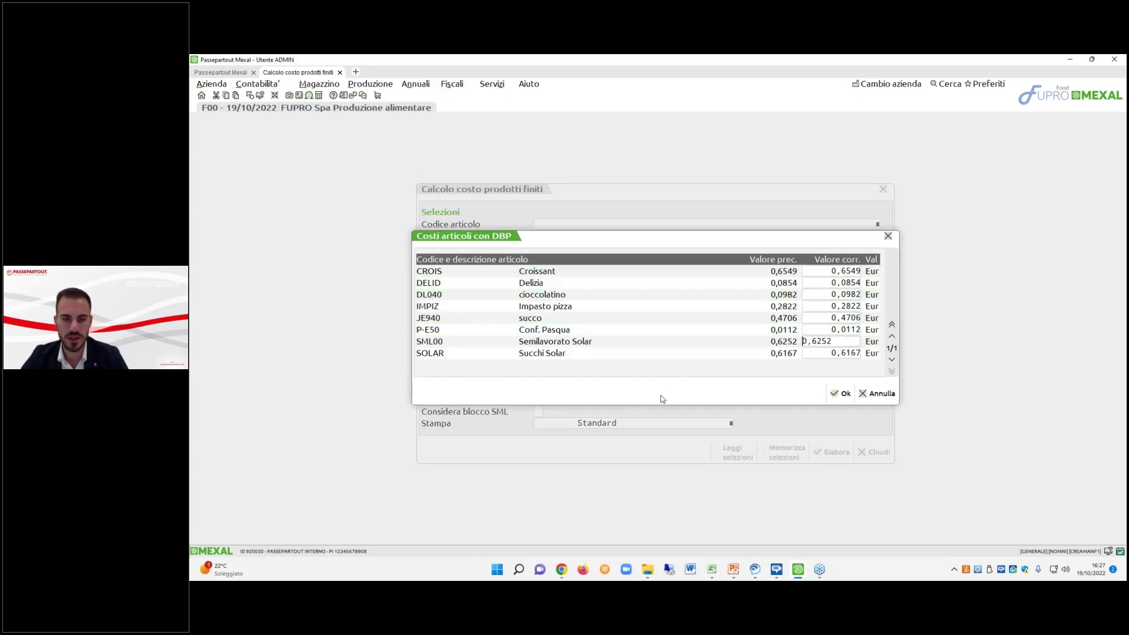
click(880, 394)
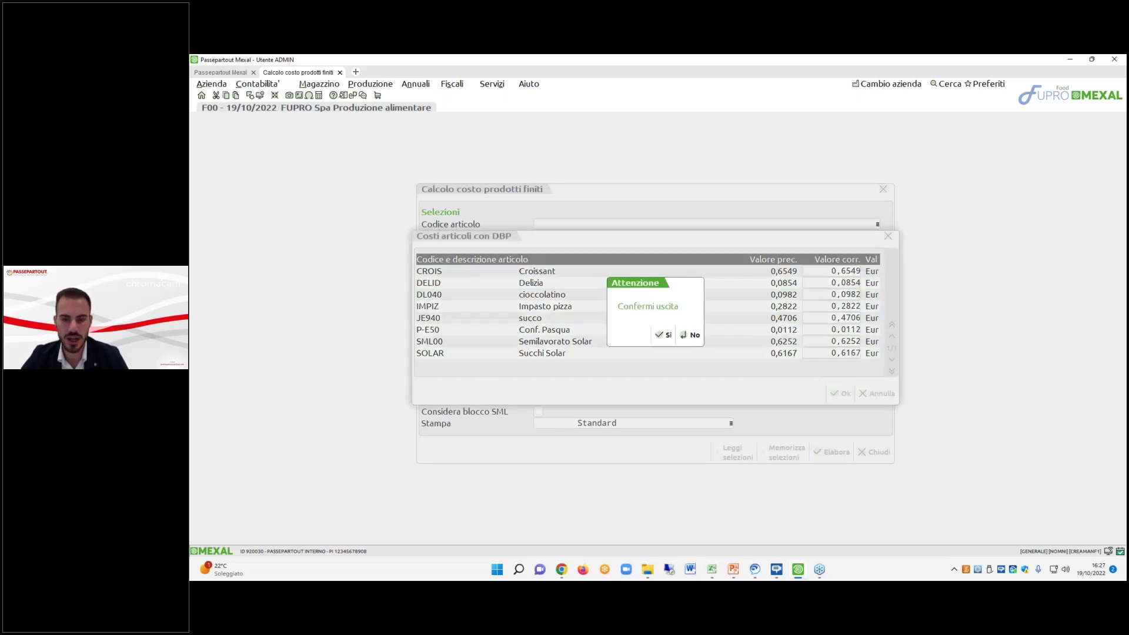
click(660, 336)
click(745, 382)
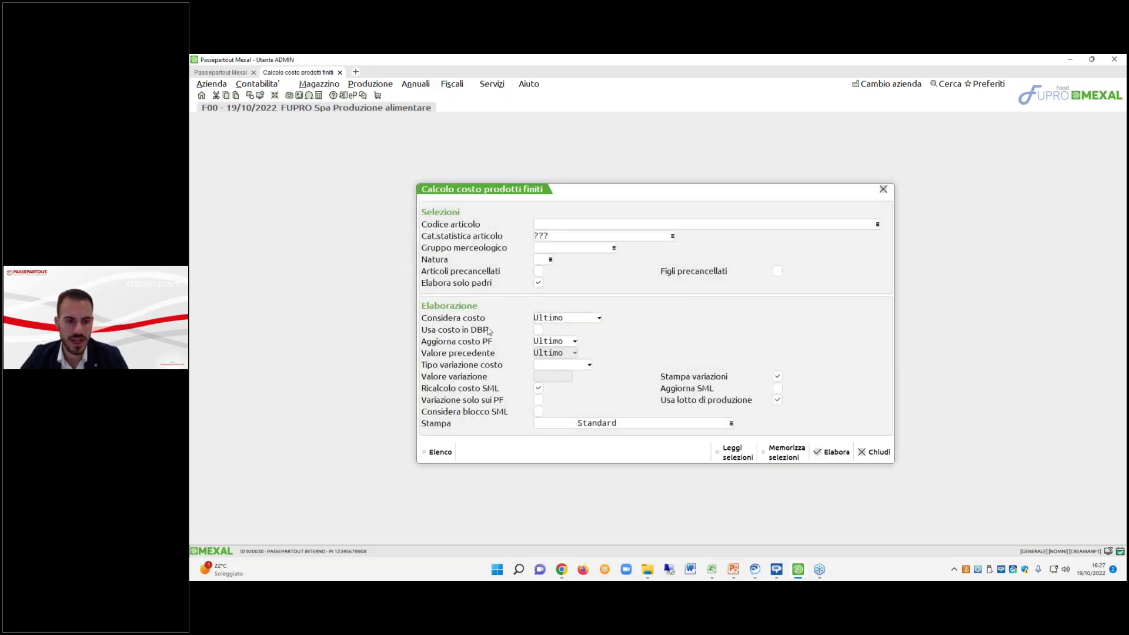
Switch to PowerPoint to review slides 67 and 66 on cost types, and check the Considera costo options back in Mexal.
click(733, 570)
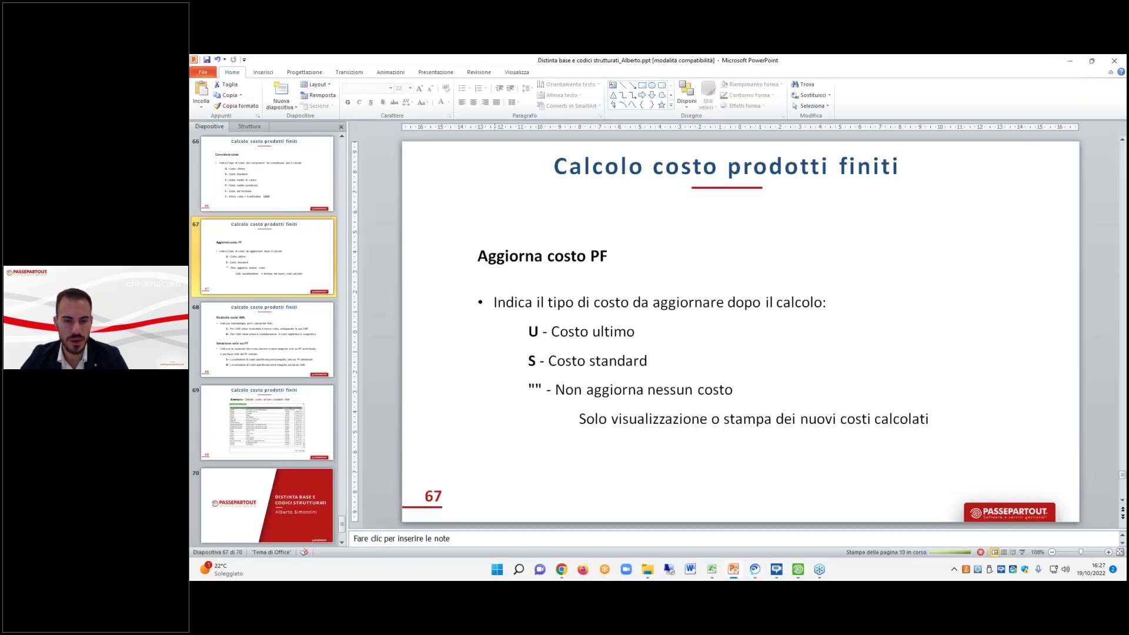
click(271, 208)
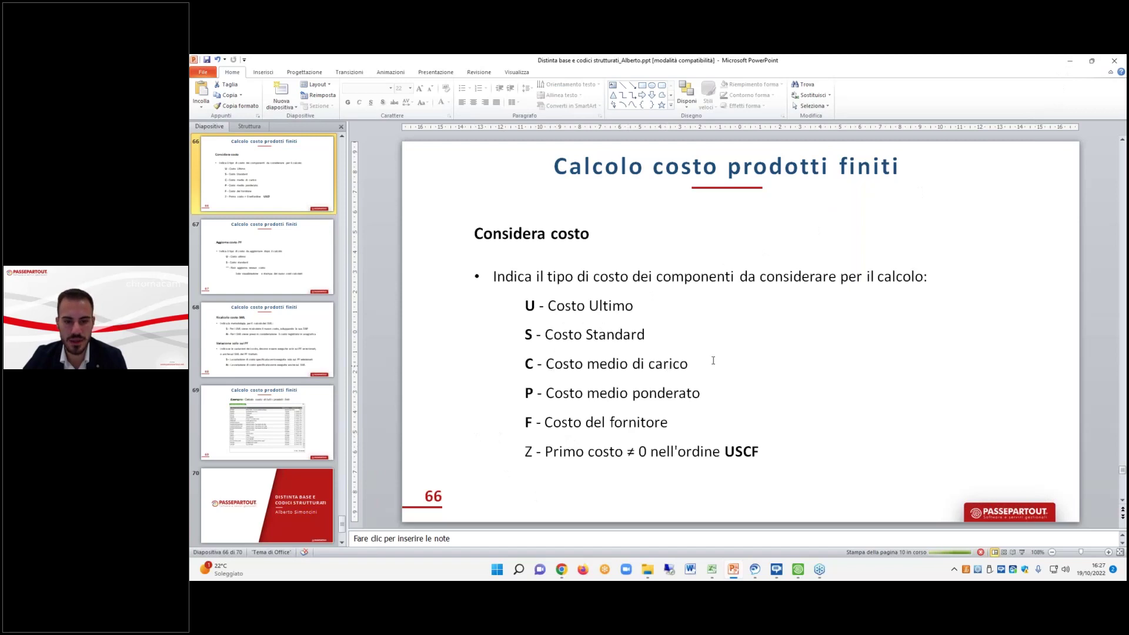
click(1061, 61)
click(599, 318)
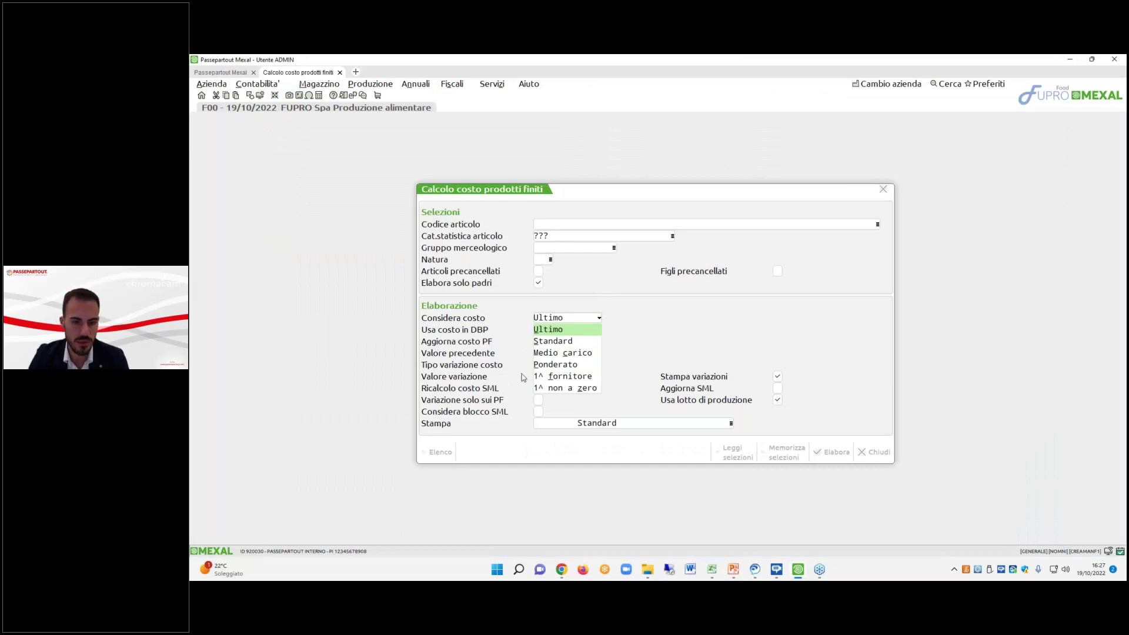
key(Return)
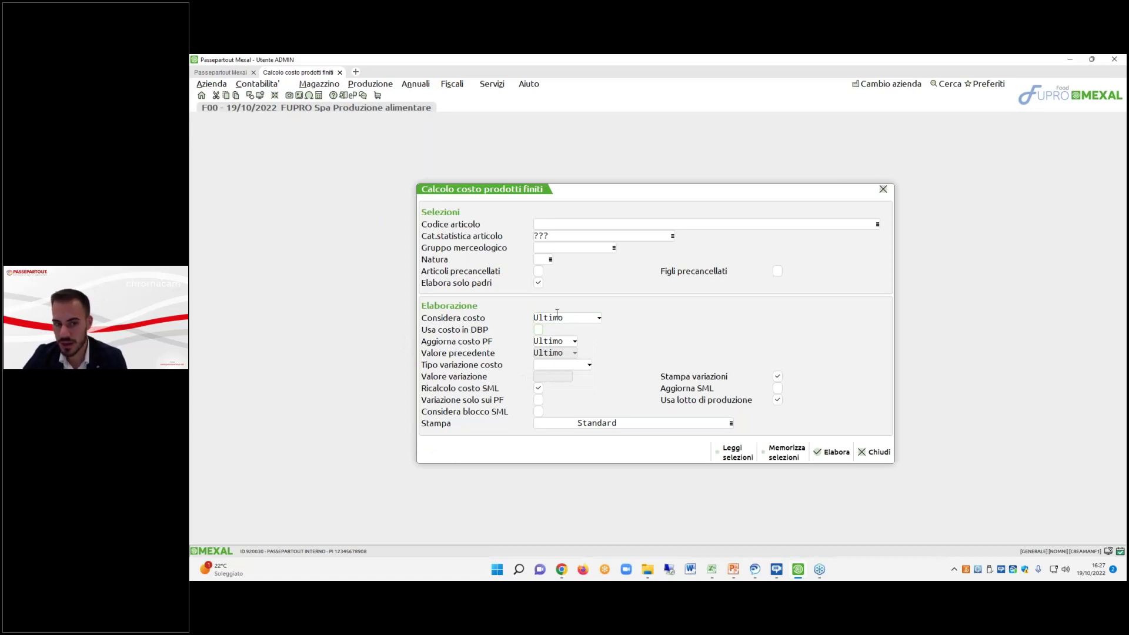
Try Aggiorna costo PF with the option No and restore it to Ultimo.
click(546, 338)
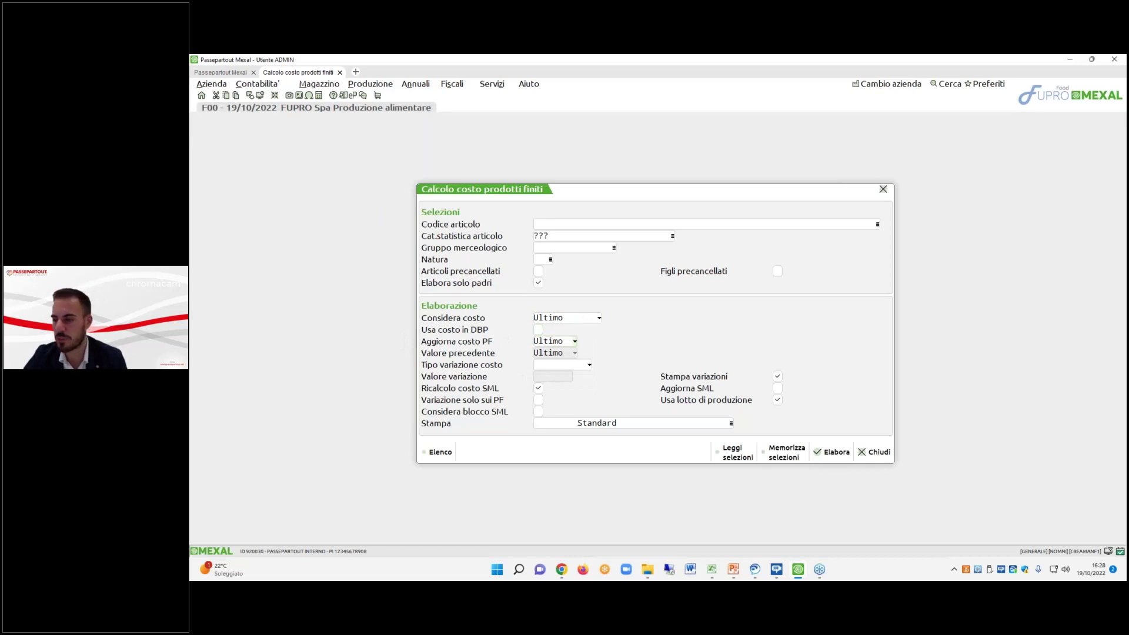
key(Return)
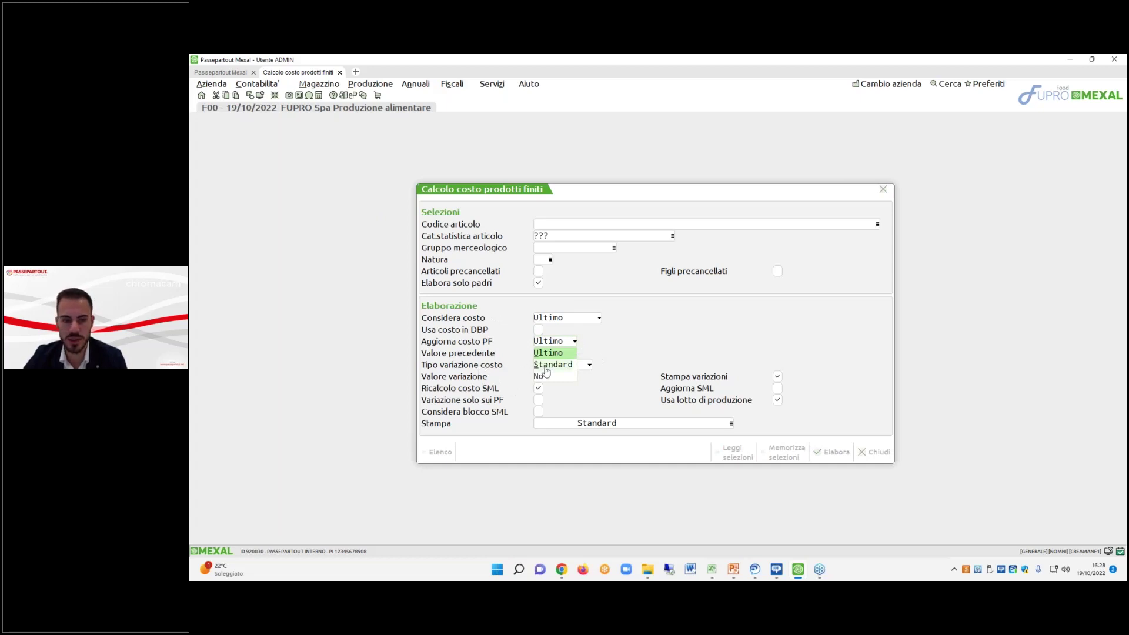
key(Up)
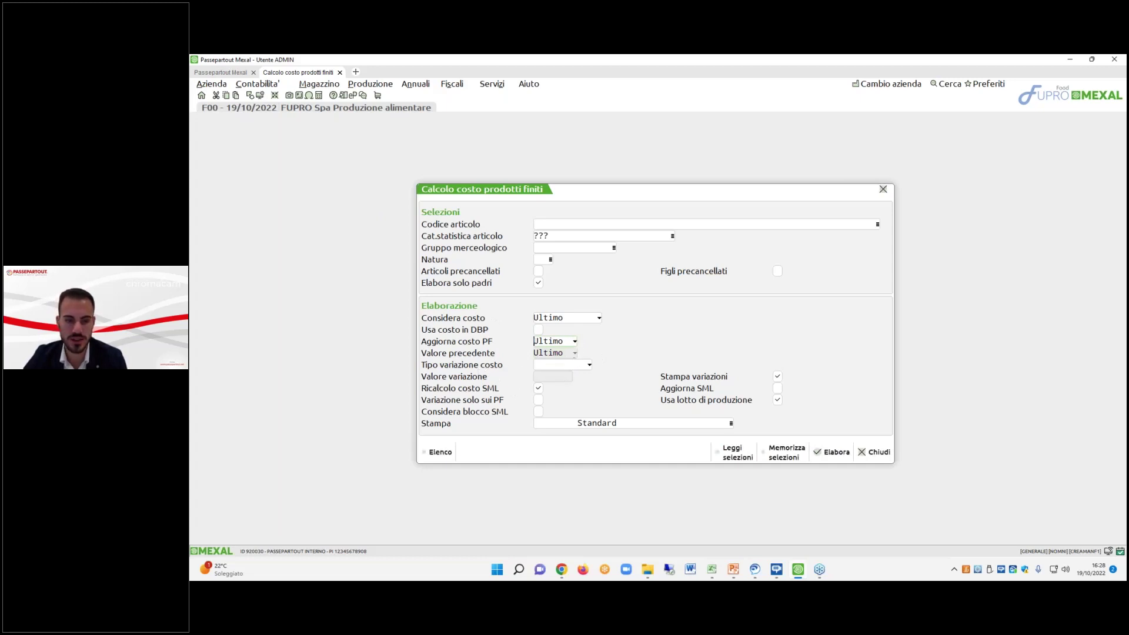
key(n)
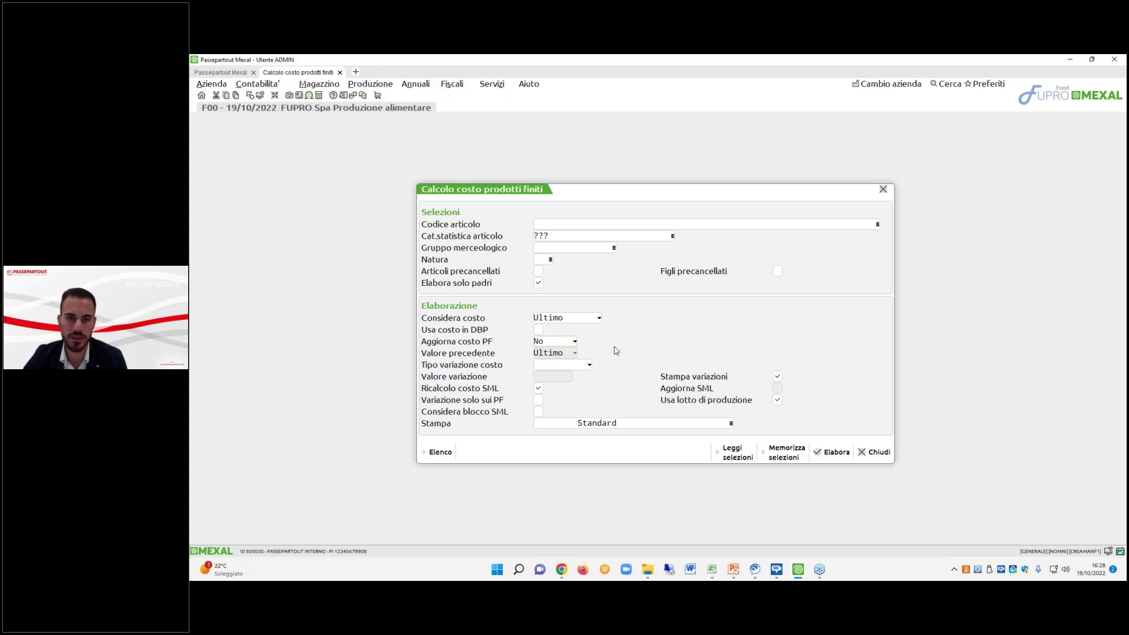
key(Return)
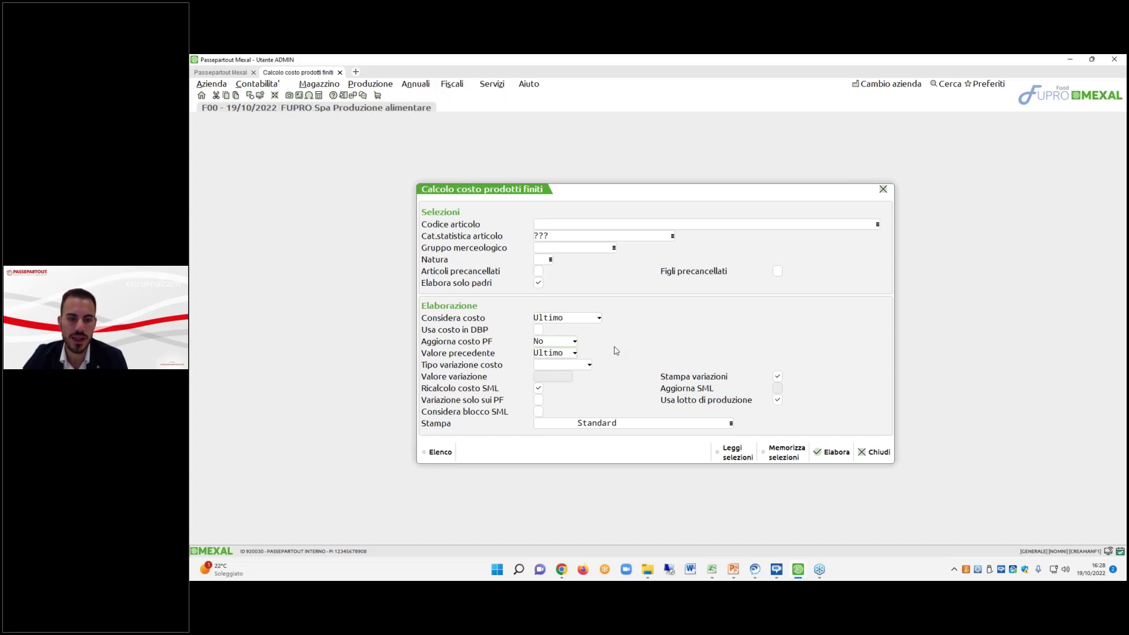
key(Return)
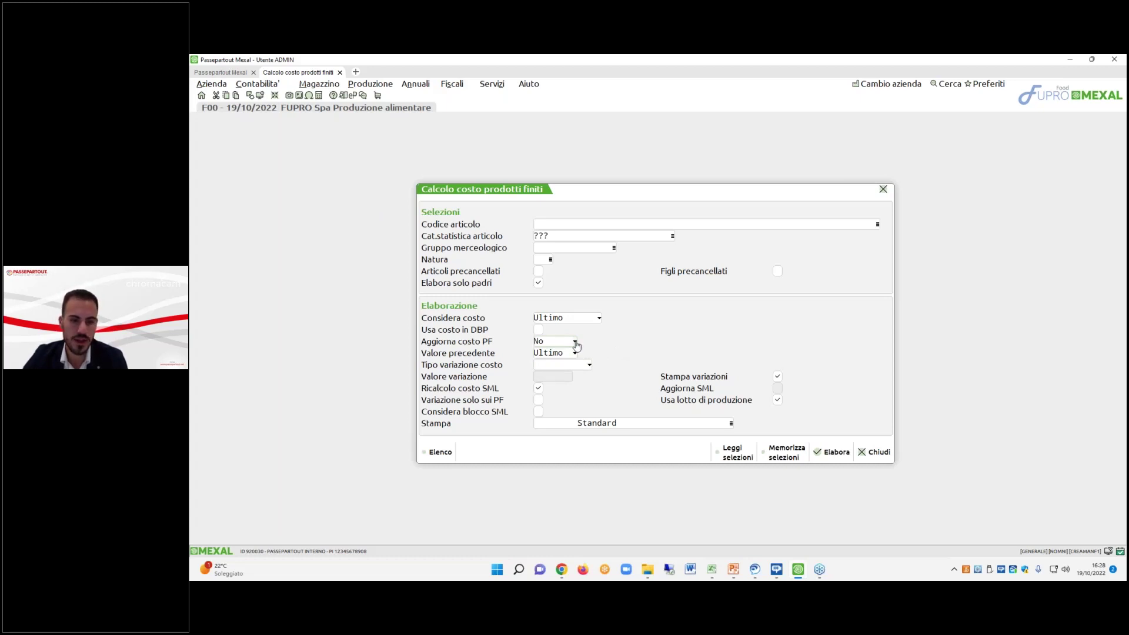
click(575, 346)
click(578, 353)
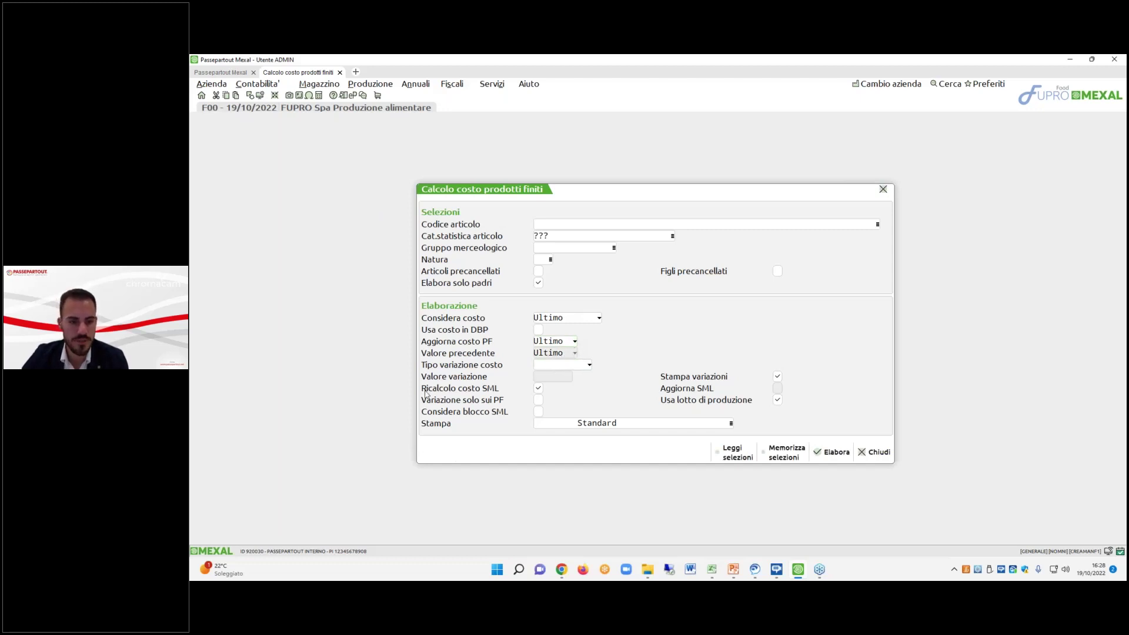
Try a Tipo variazione costo of Valore with a variation of 1 Eur and clear the variation type again.
click(587, 366)
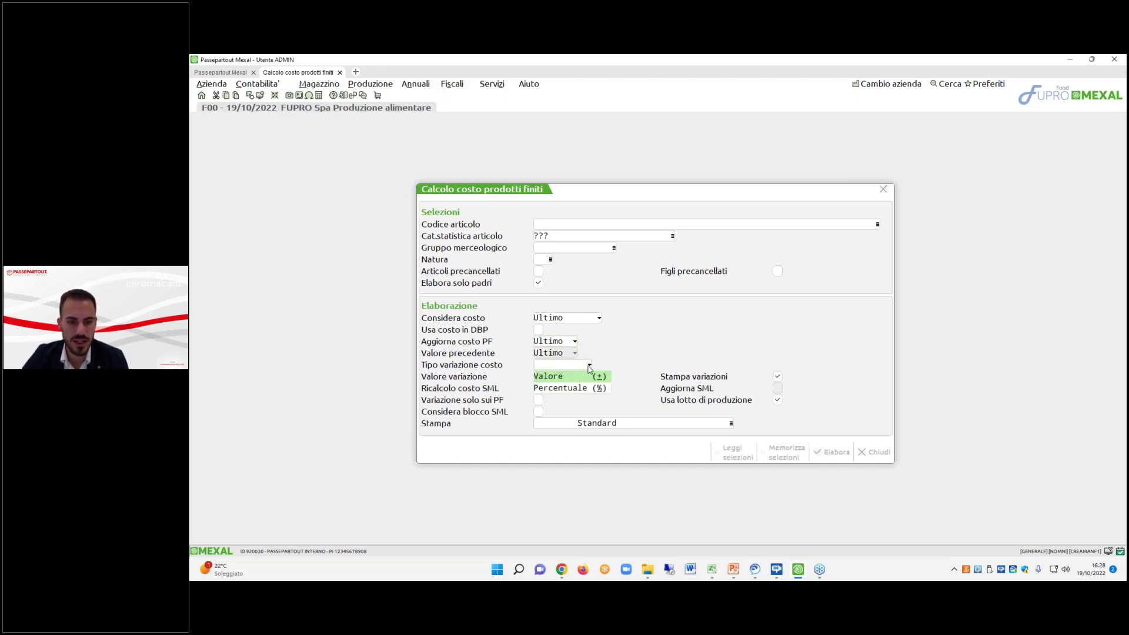
click(563, 379)
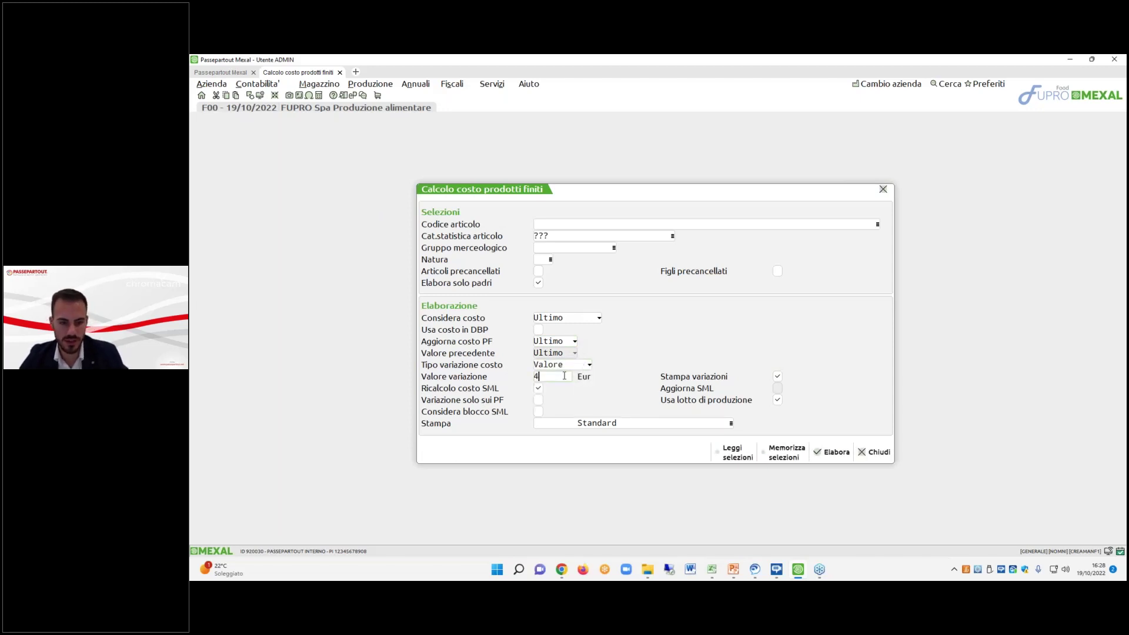
click(564, 376)
text(1)
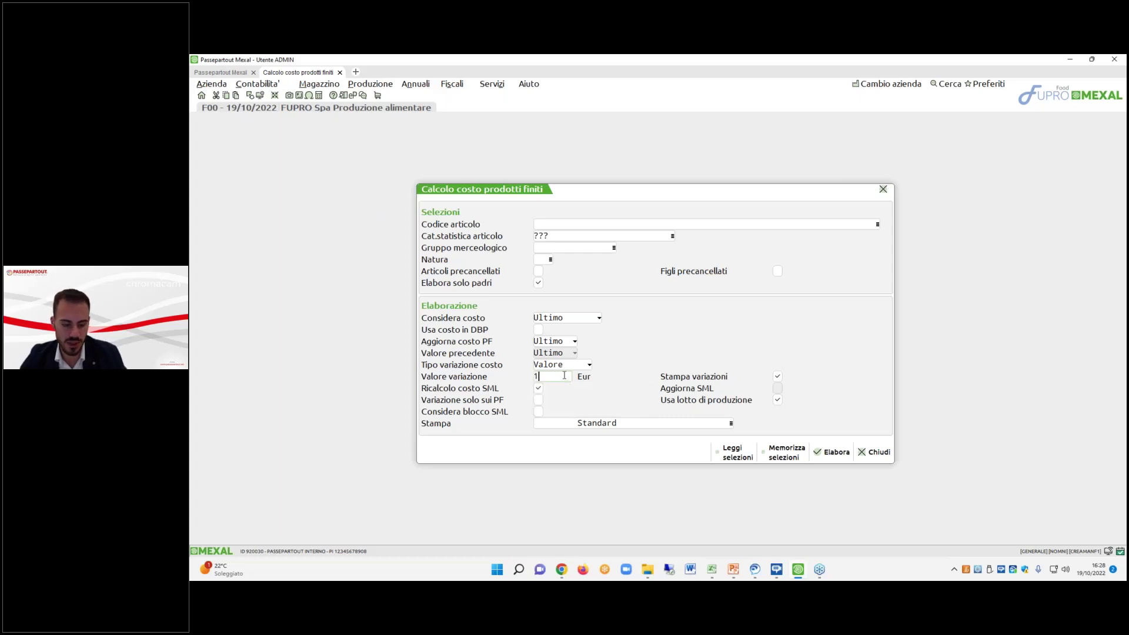
key(Up)
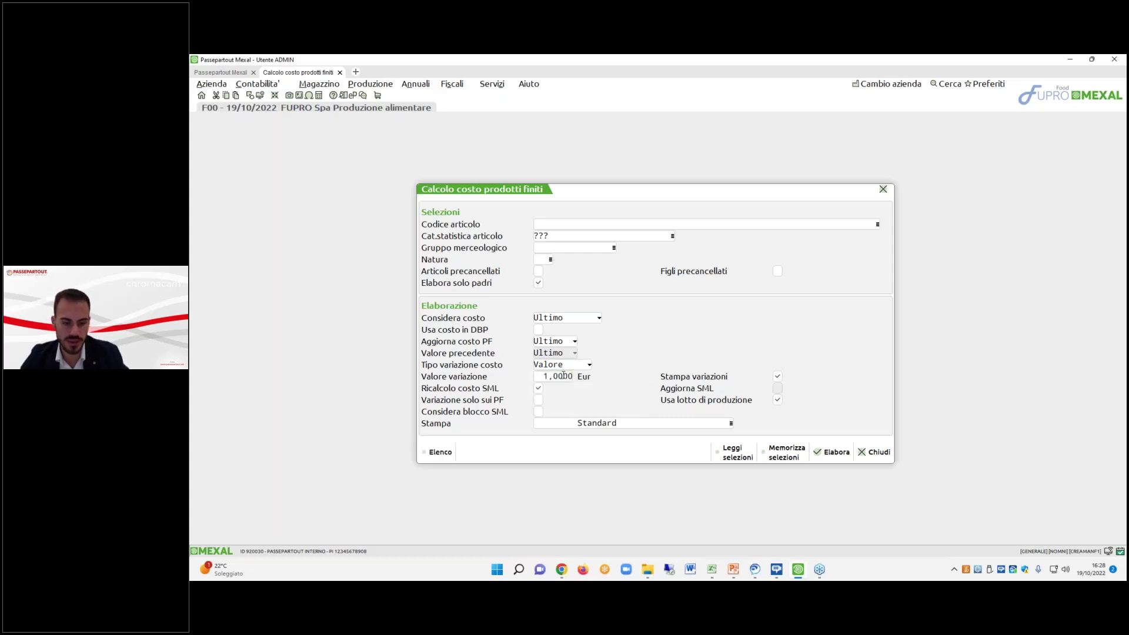
key(BackSpace)
key(Return)
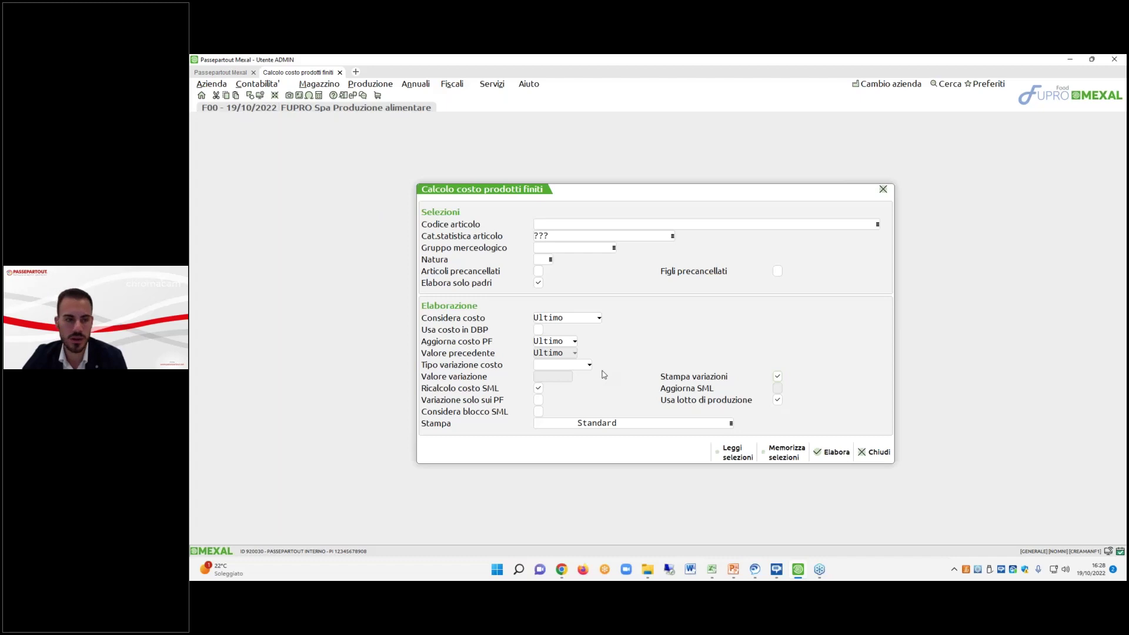
Close and reopen Calcolo costo prodotti finiti, and select the -COSTOPF Costo prodotti finiti print module.
click(875, 451)
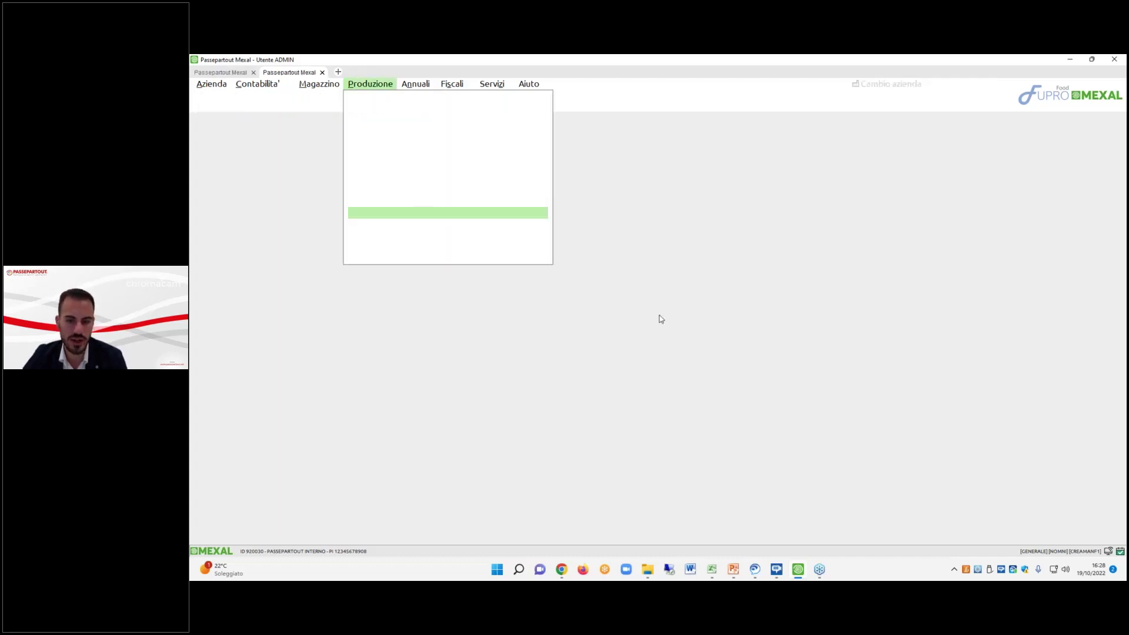
click(455, 226)
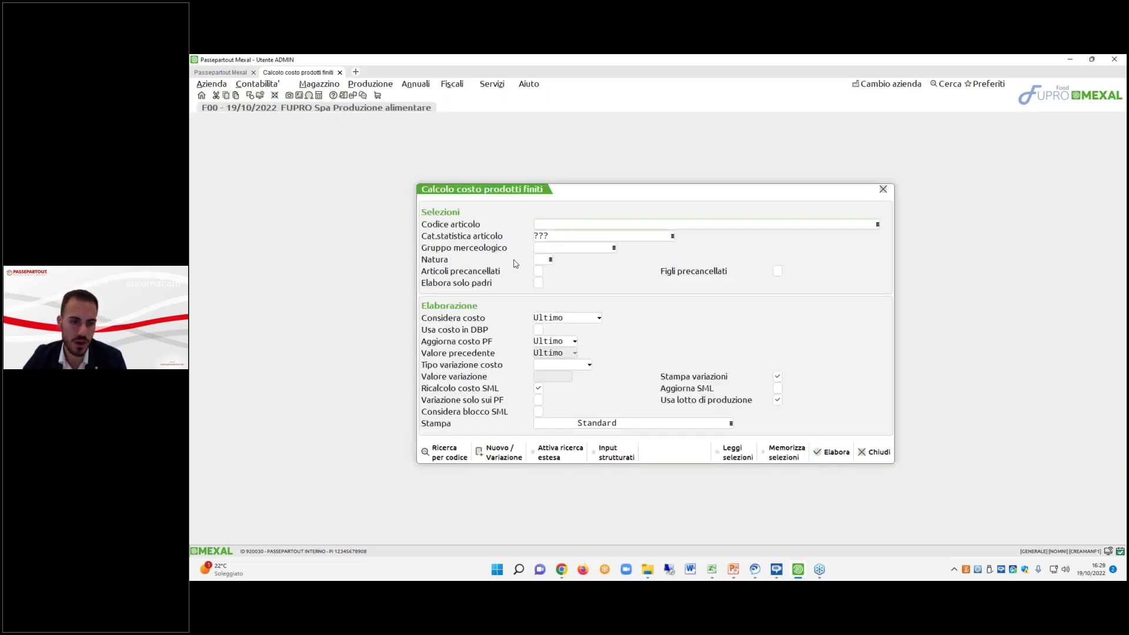
click(731, 423)
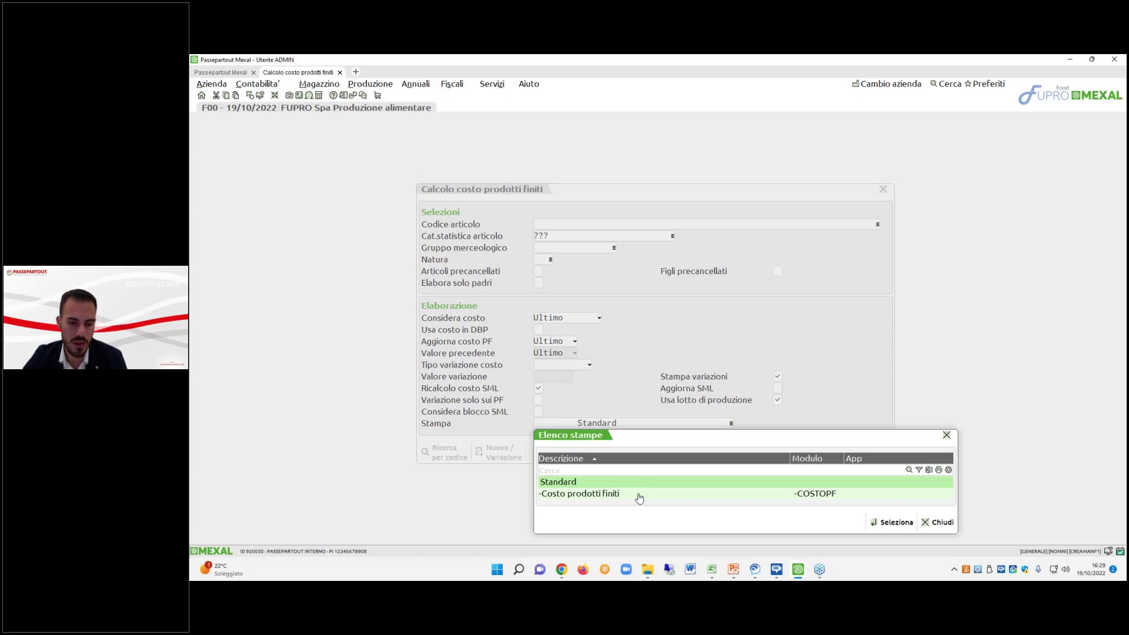
click(637, 498)
double_click(637, 498)
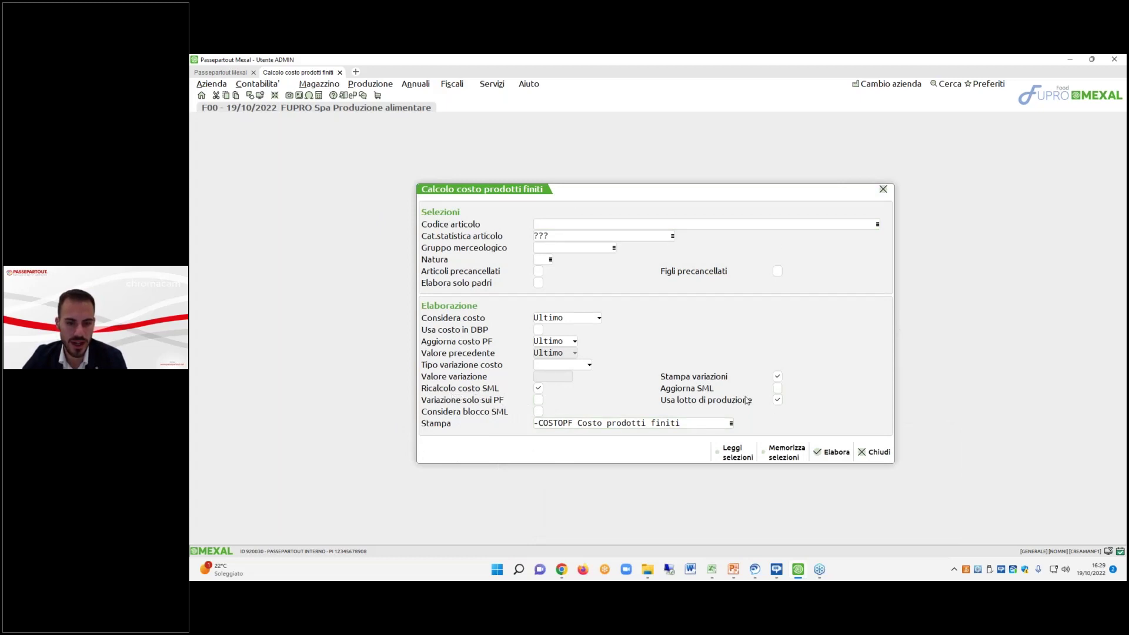
Read the help text for the Considera blocco SML option and close it.
click(777, 400)
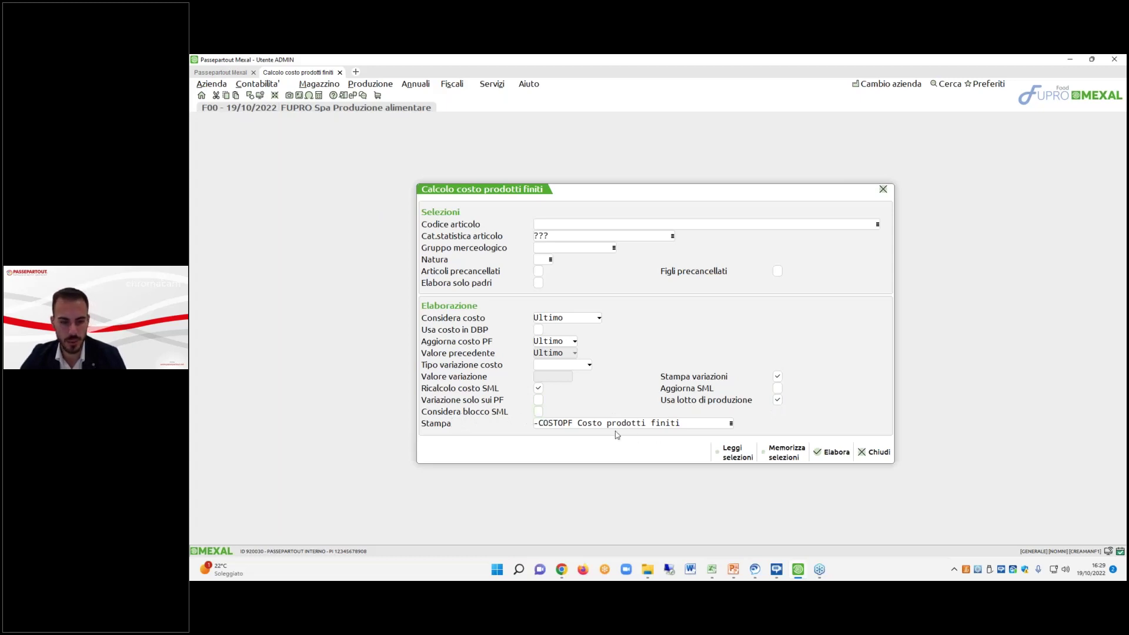
key(F1)
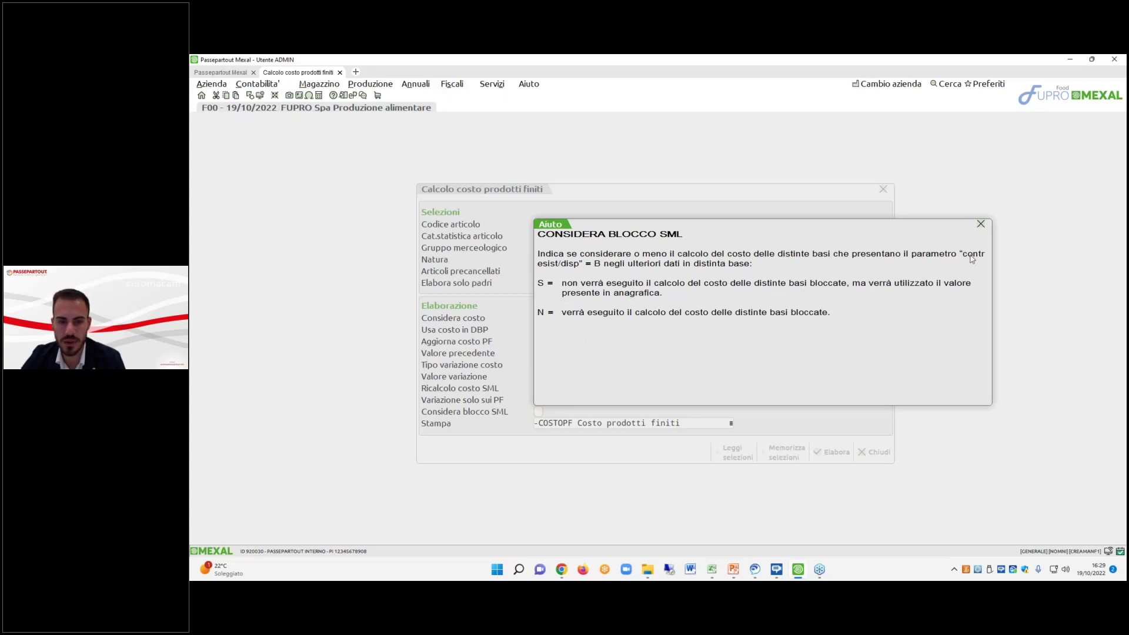
click(980, 224)
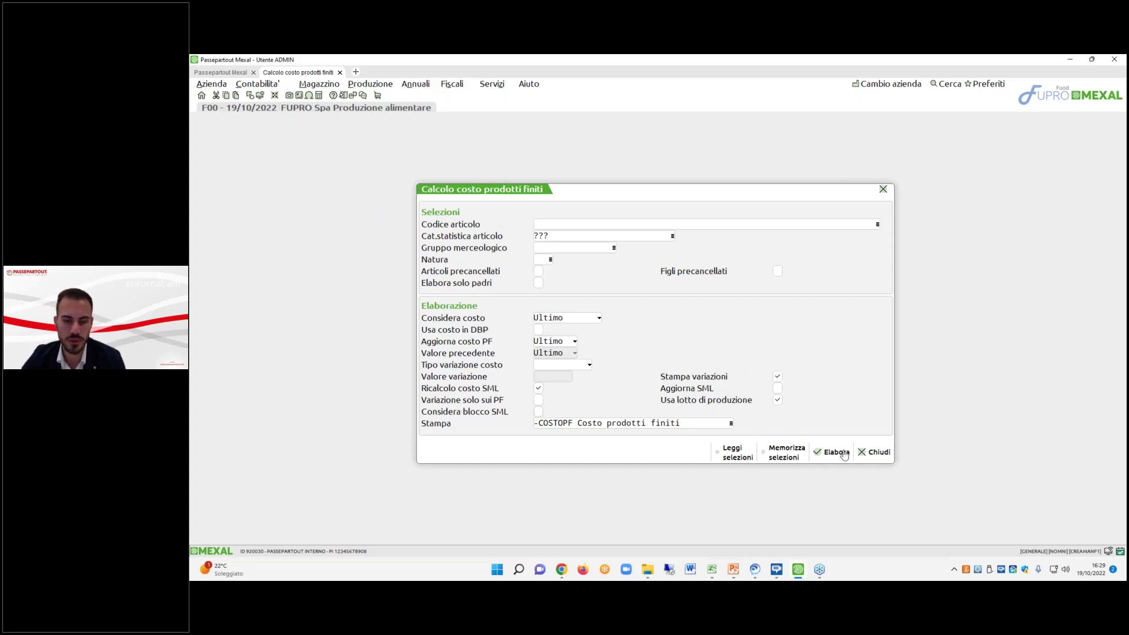
Run the finished product cost calculation, confirm the article costs and print the Costo prodotti finiti report to video.
click(609, 428)
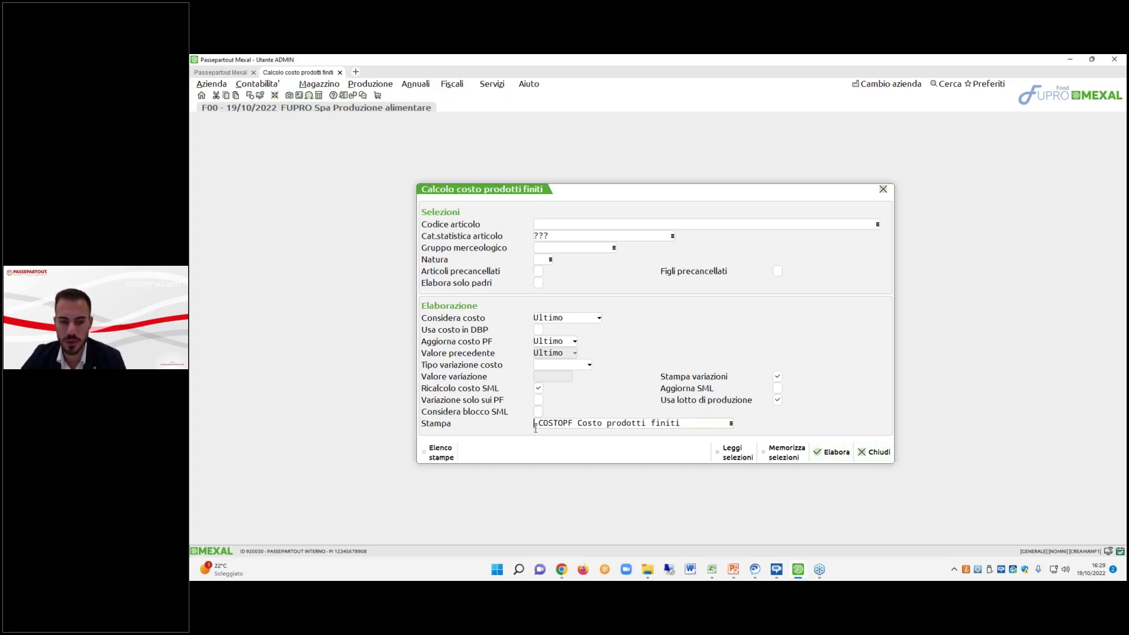
click(835, 452)
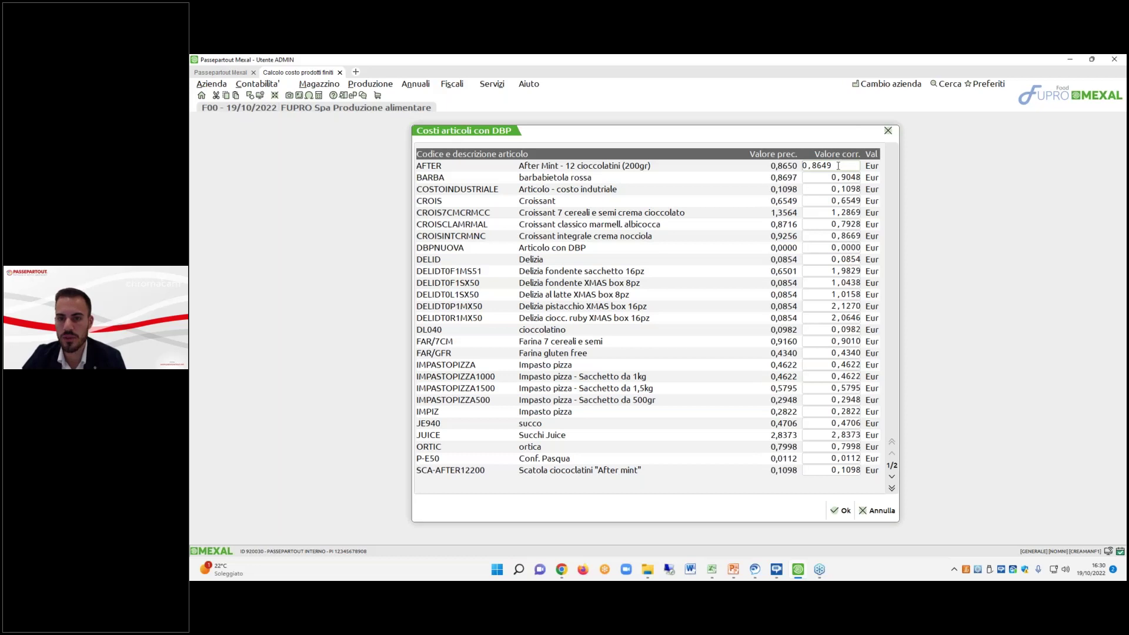
key(Return)
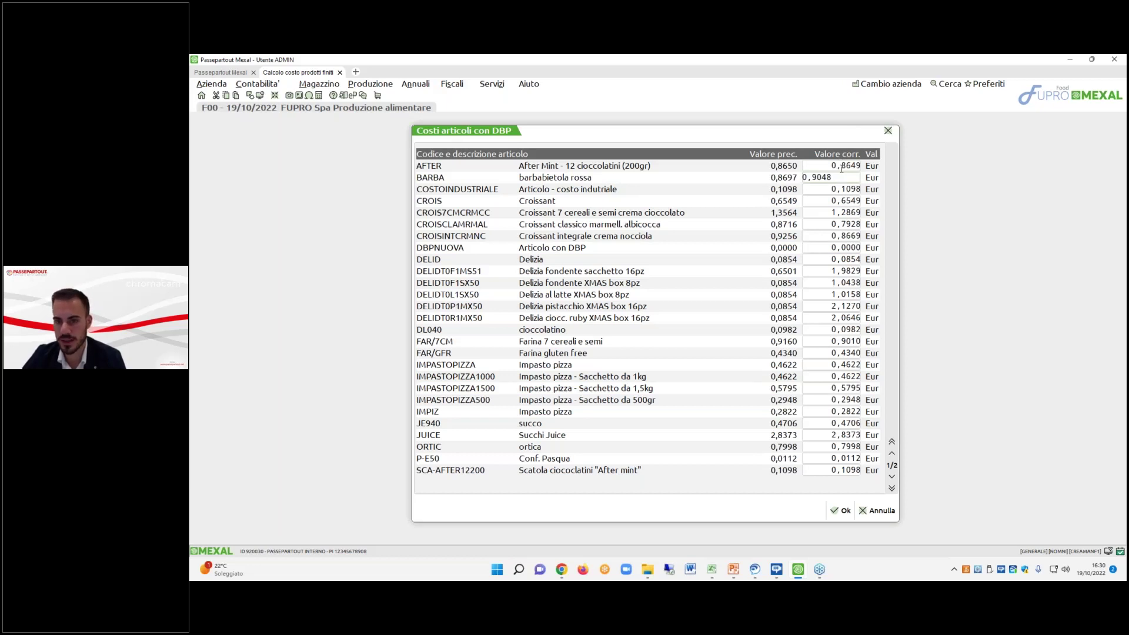
click(843, 511)
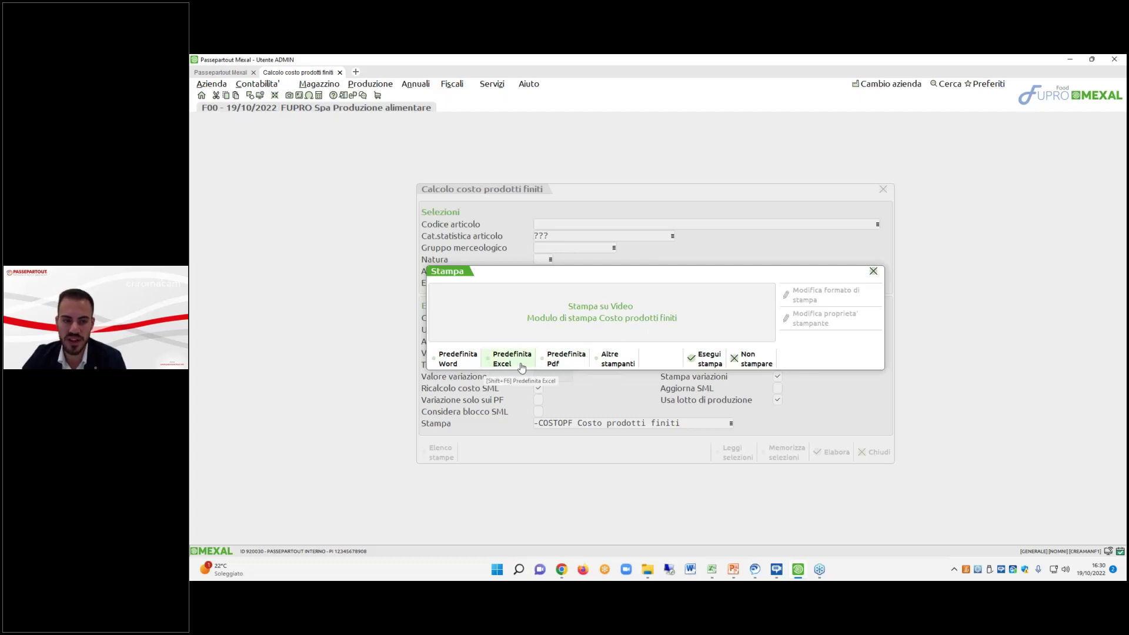
click(705, 367)
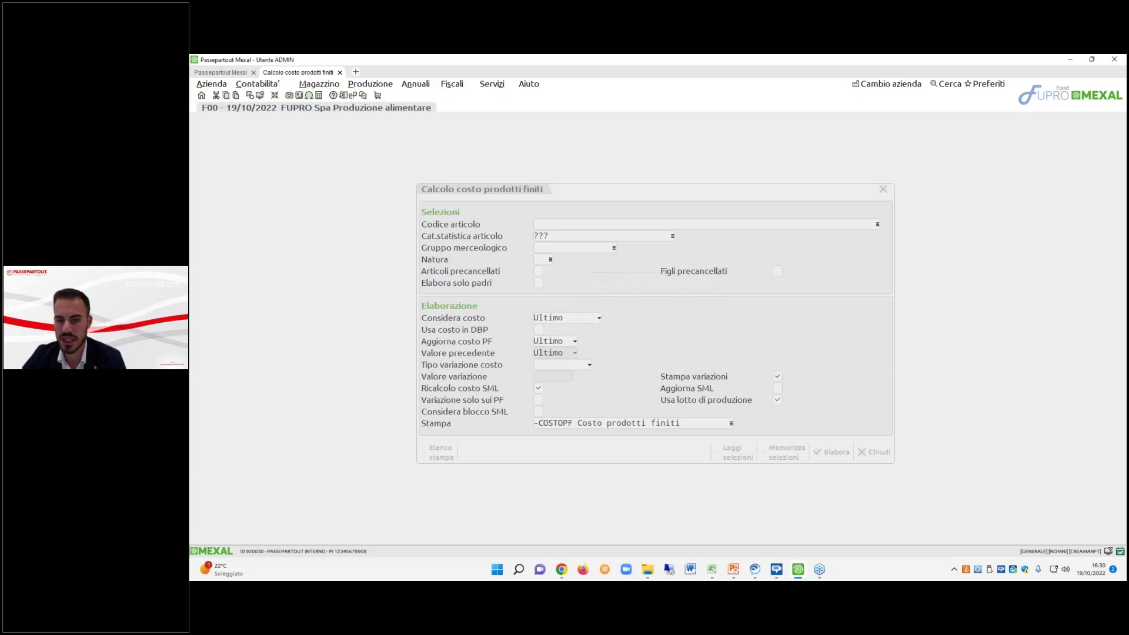
click(736, 402)
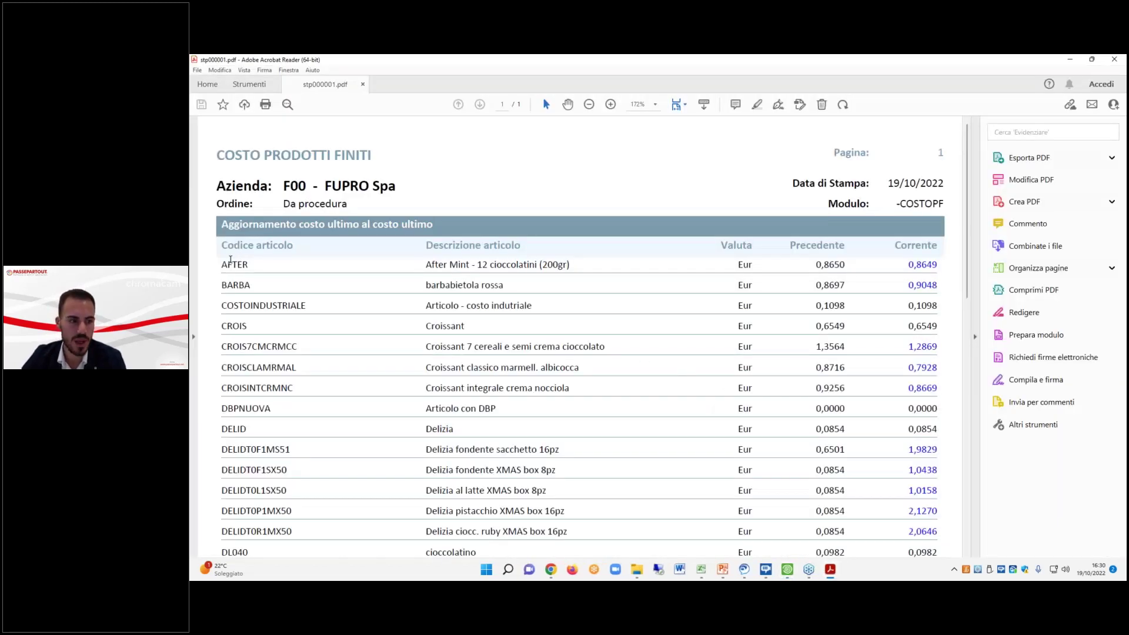
Examine the Costo prodotti finiti report, comparing the Precedente and Corrente costs of the AFTER and BARBA items.
scroll(232, 262, down, 5)
scroll(234, 264, down, 5)
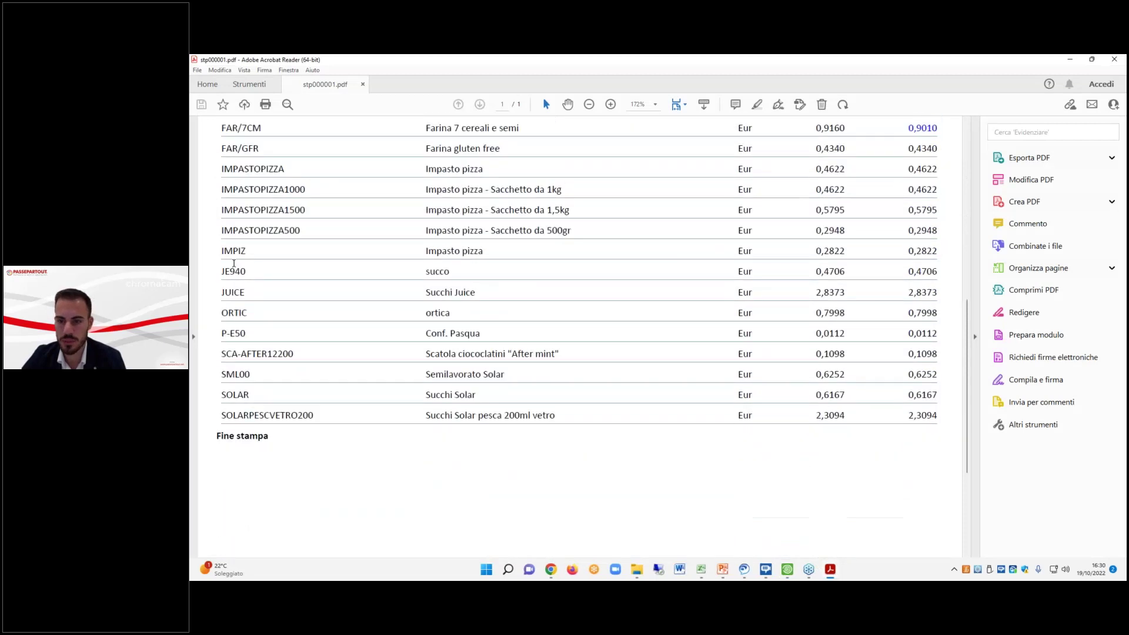
scroll(236, 262, up, 7)
scroll(236, 262, up, 4)
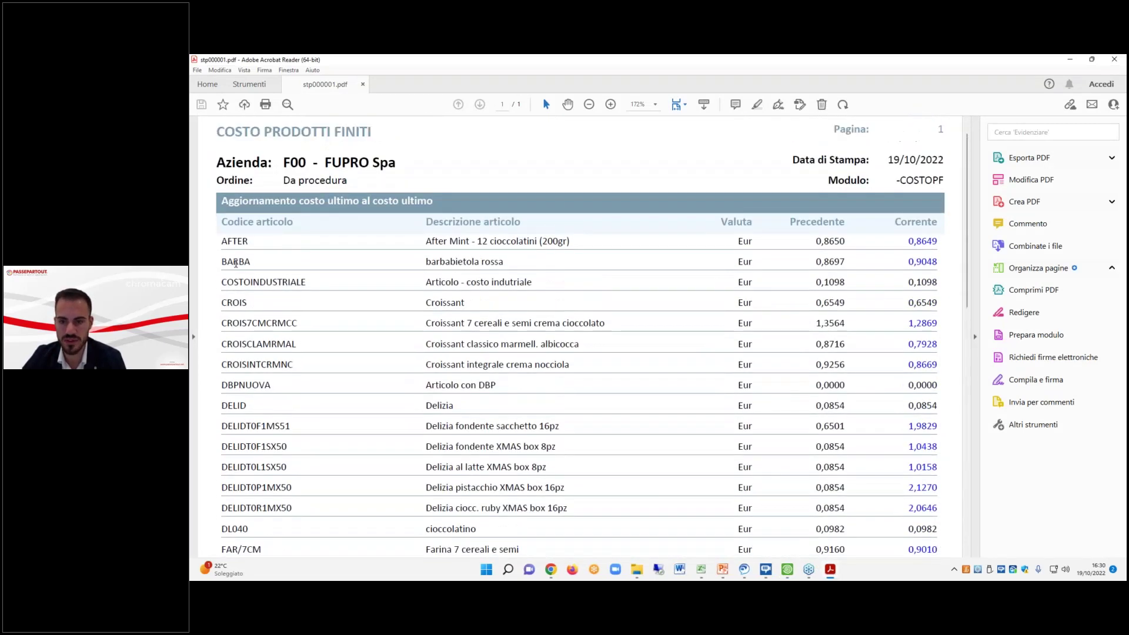
scroll(235, 262, down, 1)
drag(816, 196, 938, 195)
click(819, 197)
drag(819, 197, 846, 195)
drag(908, 215, 934, 215)
scroll(935, 216, down, 1)
scroll(917, 223, up, 1)
click(885, 233)
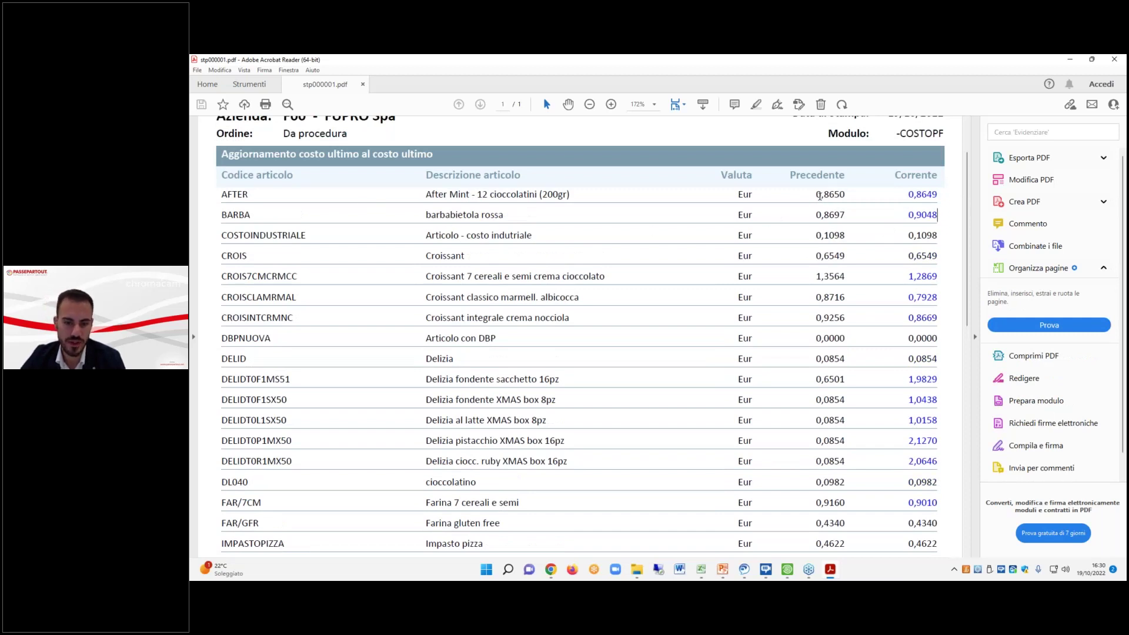
Recheck the Precedente and Corrente figures of the AFTER and BARBA rows, and close the PDF report.
drag(816, 195, 841, 195)
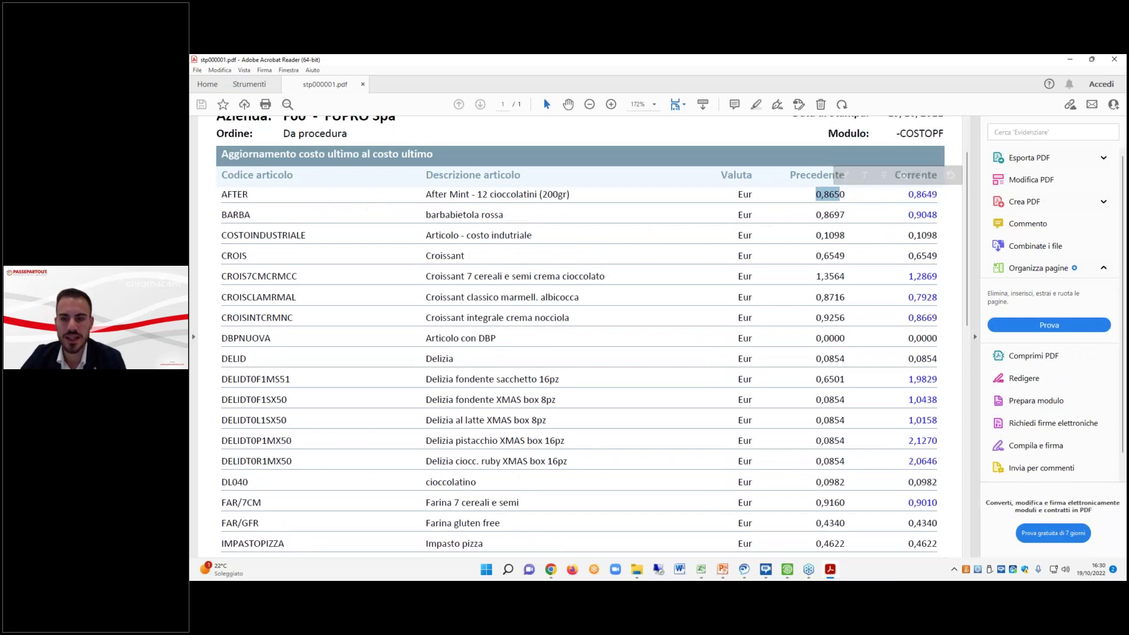
click(918, 195)
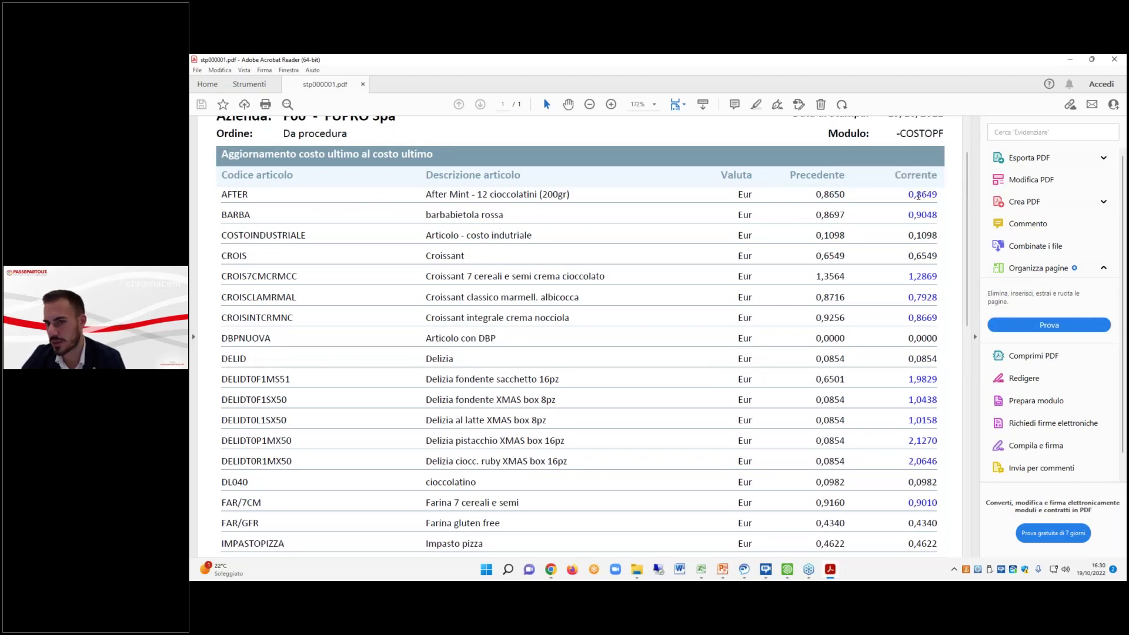
drag(908, 195, 938, 195)
click(909, 215)
drag(909, 215, 938, 215)
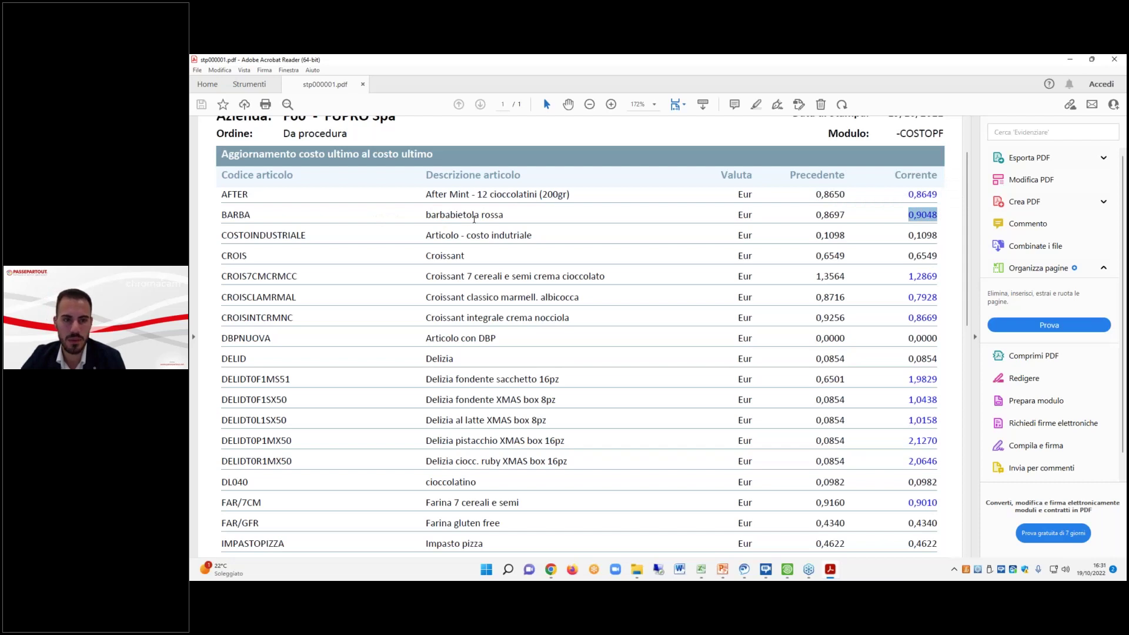
drag(818, 216, 839, 216)
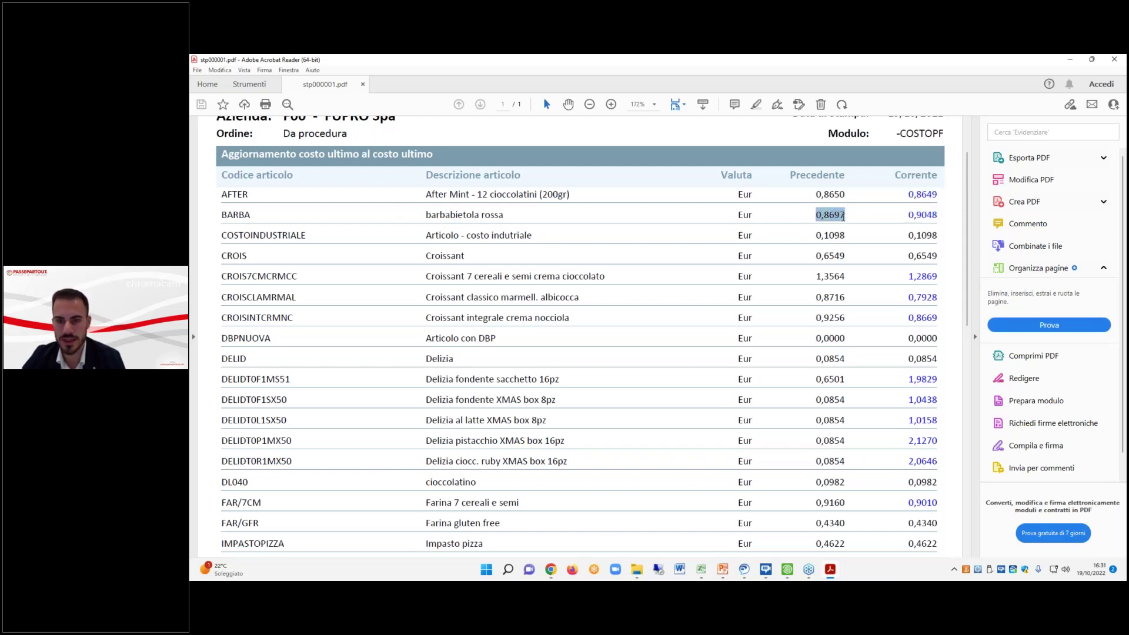
drag(908, 216, 938, 217)
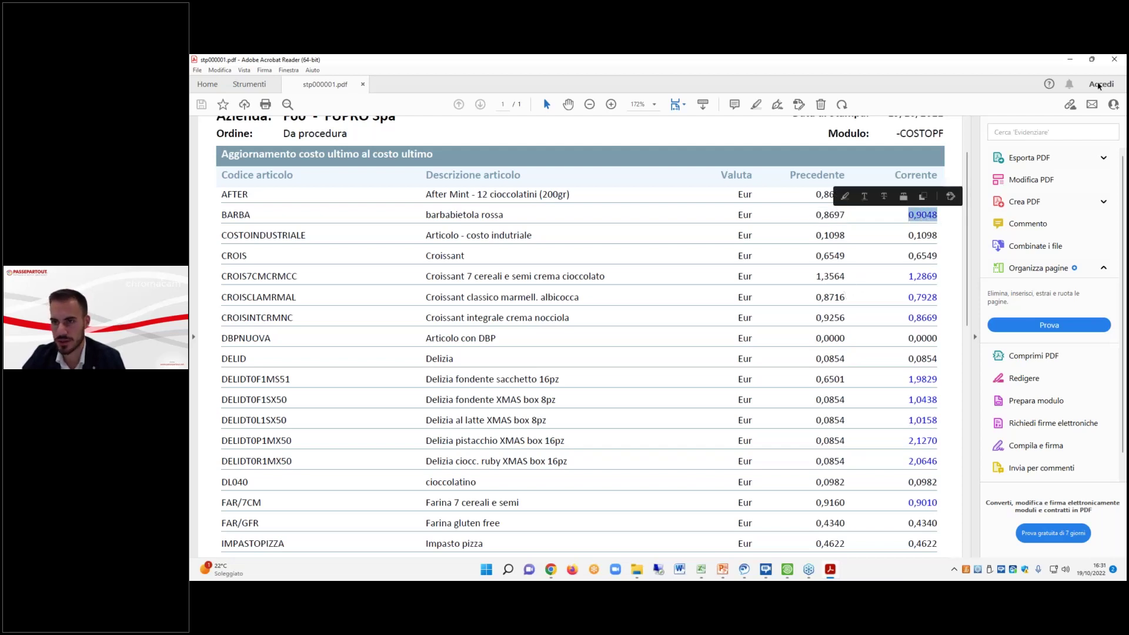
click(1114, 59)
click(758, 405)
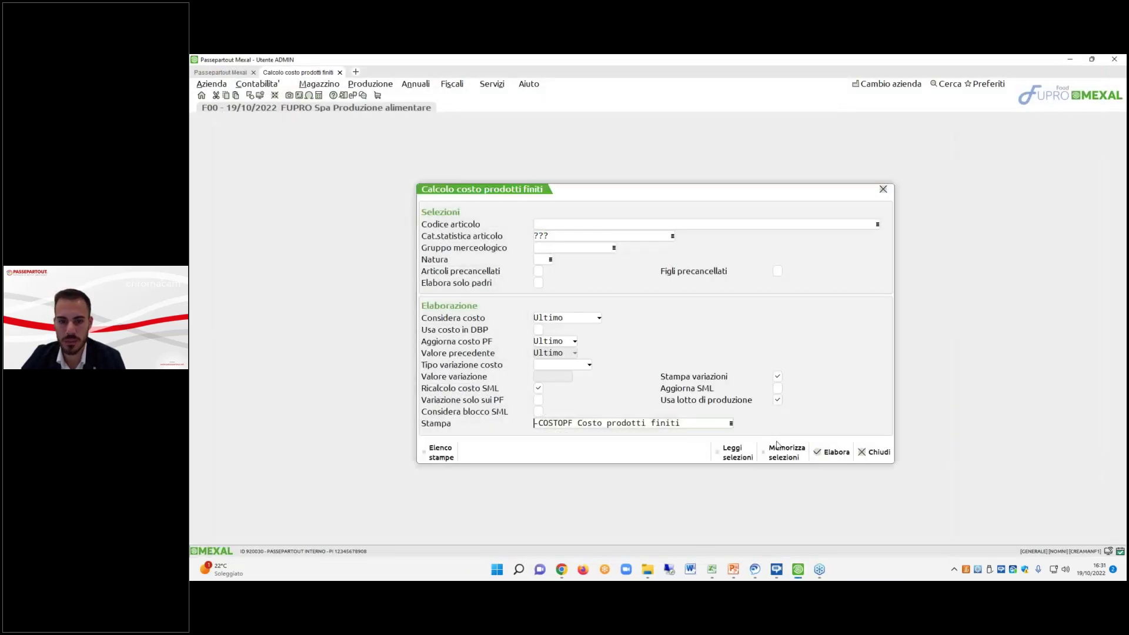
Run the finished product cost calculation again and print the Costo prodotti finiti report to the default Excel output.
click(826, 452)
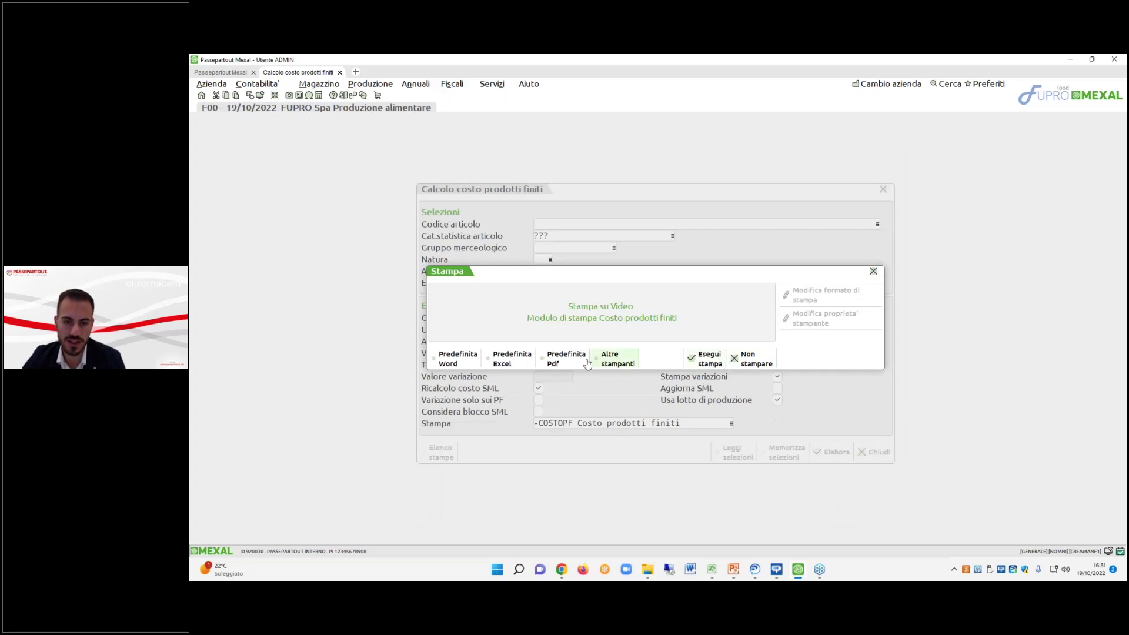
click(501, 360)
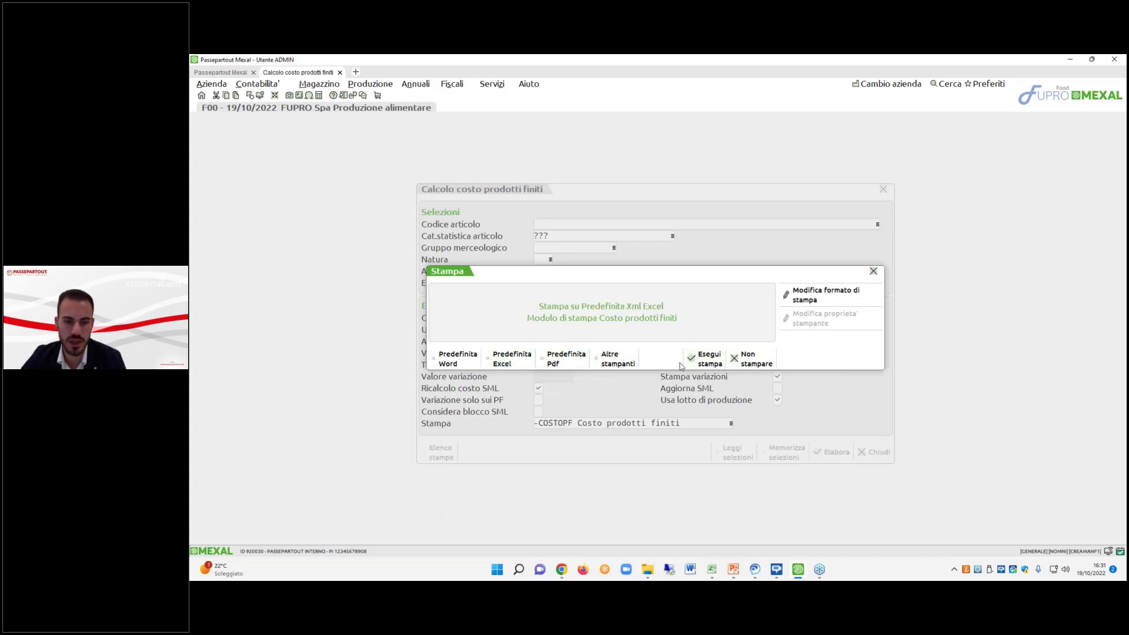
click(703, 359)
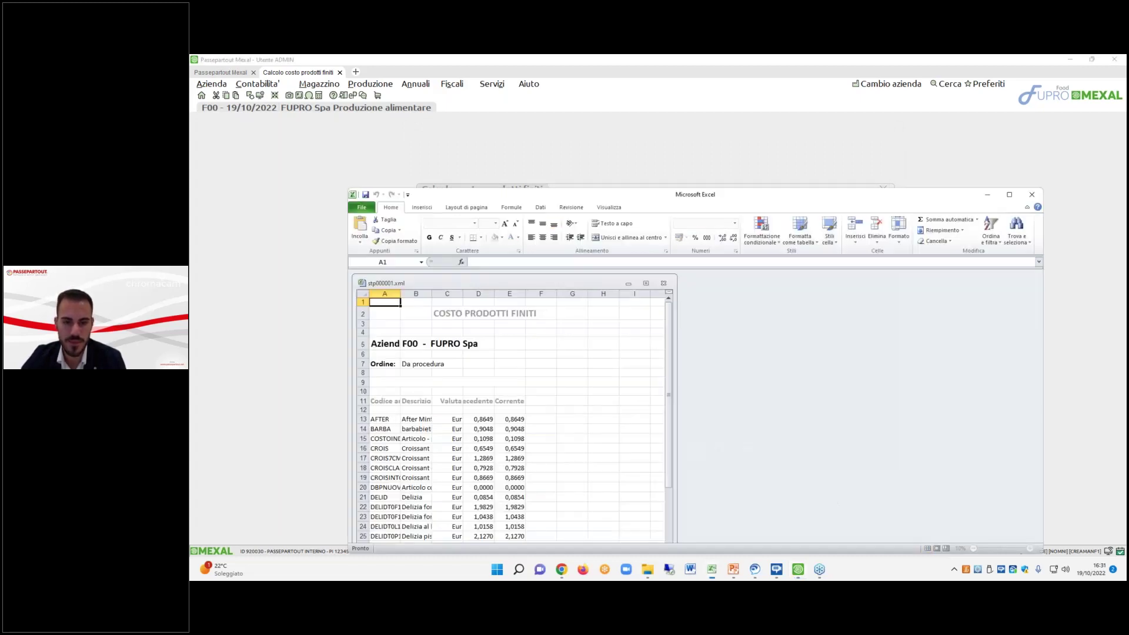
Maximize the exported cost workbook in Excel and autofit all its columns to their contents.
click(1008, 196)
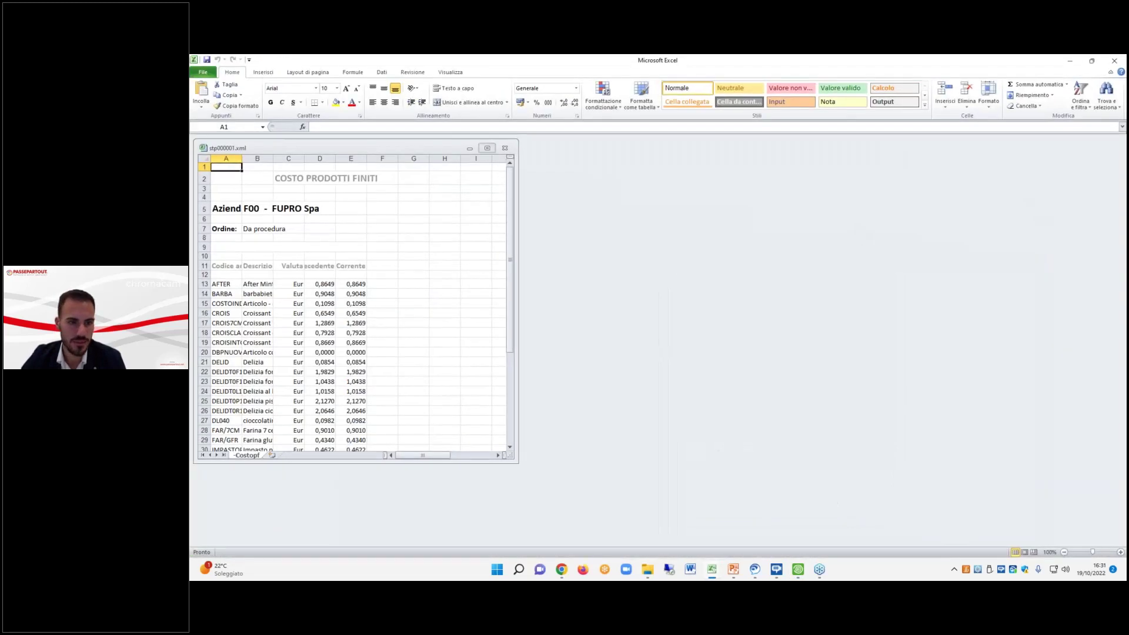
click(486, 148)
click(196, 139)
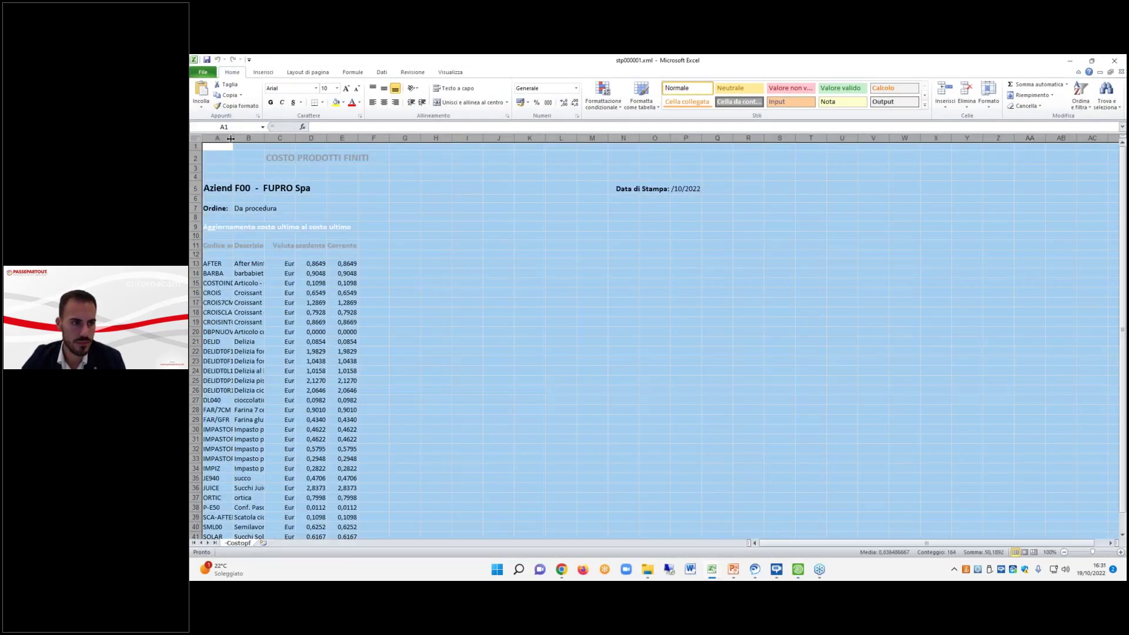
double_click(233, 138)
click(754, 327)
scroll(499, 265, down, 3)
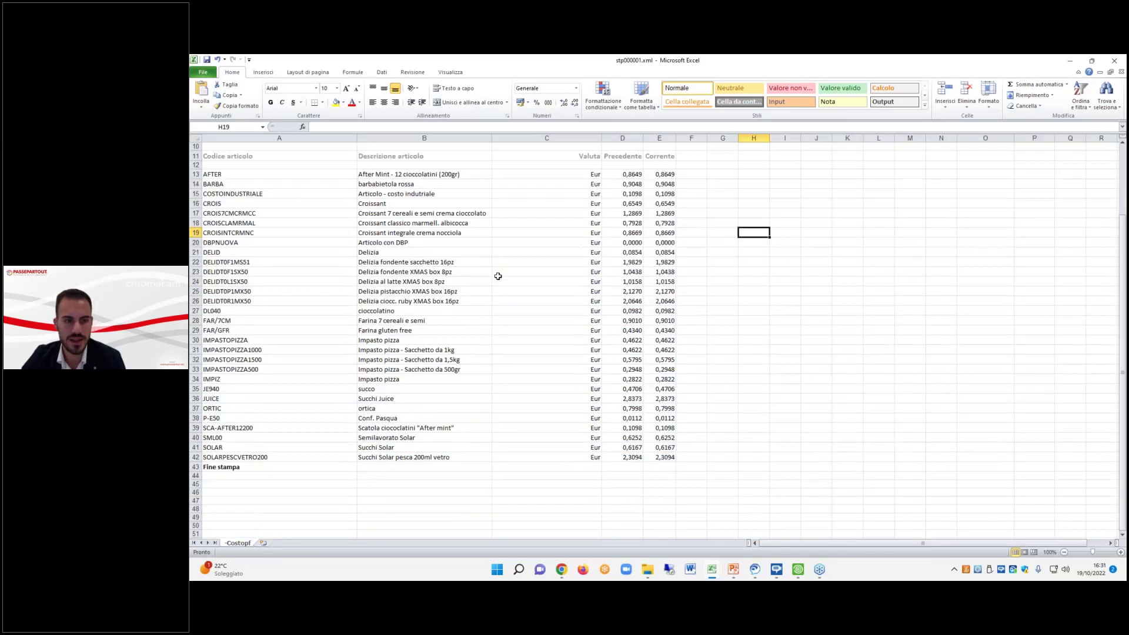
Review the exported article costs, including the Corrente column, and close the Excel workbook.
click(656, 467)
drag(658, 174, 668, 451)
click(746, 397)
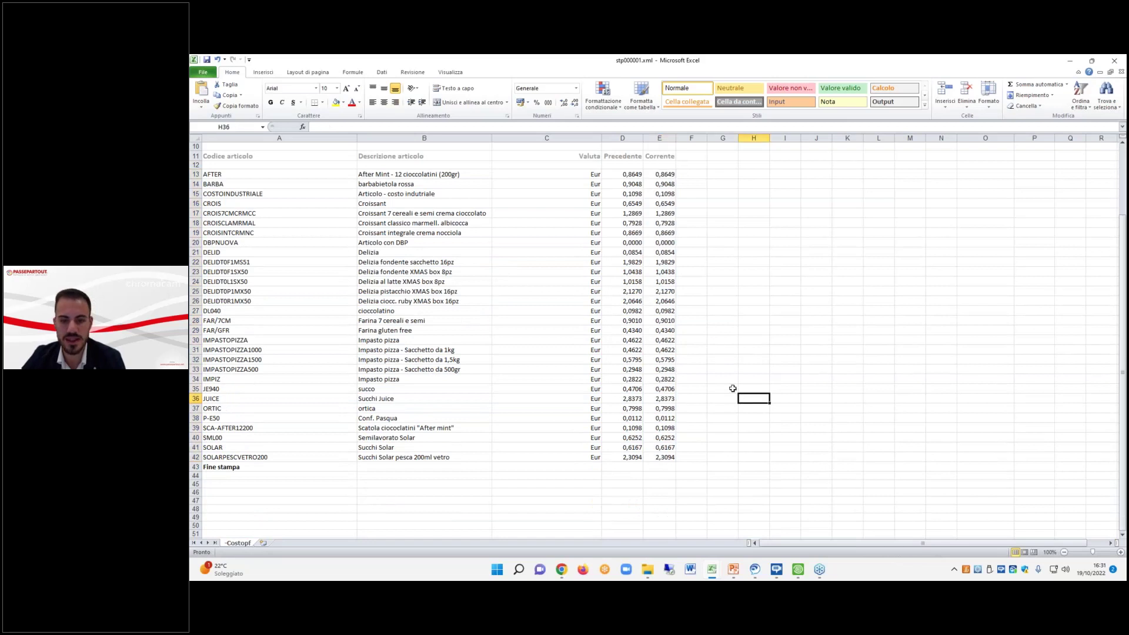
scroll(711, 343, up, 3)
scroll(568, 332, down, 5)
scroll(568, 332, up, 5)
scroll(567, 332, down, 5)
scroll(568, 332, up, 5)
click(646, 251)
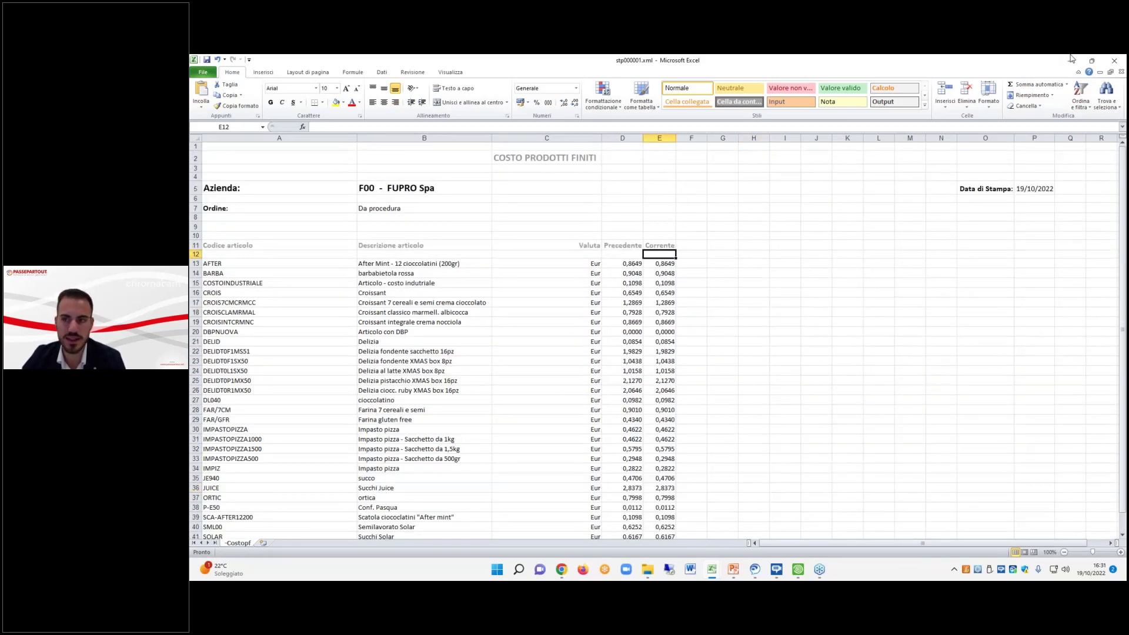
click(1114, 61)
click(657, 322)
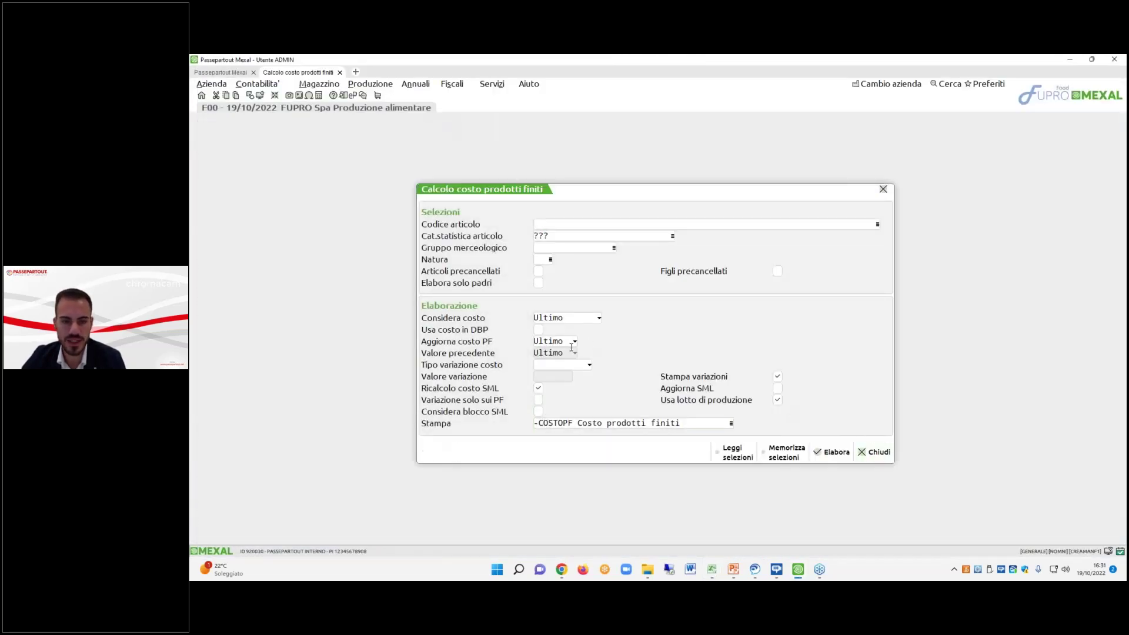
Open the primary bill of materials of AFTER from Distinte basi primarie in Mexal.
click(220, 72)
mouse_move(410, 111)
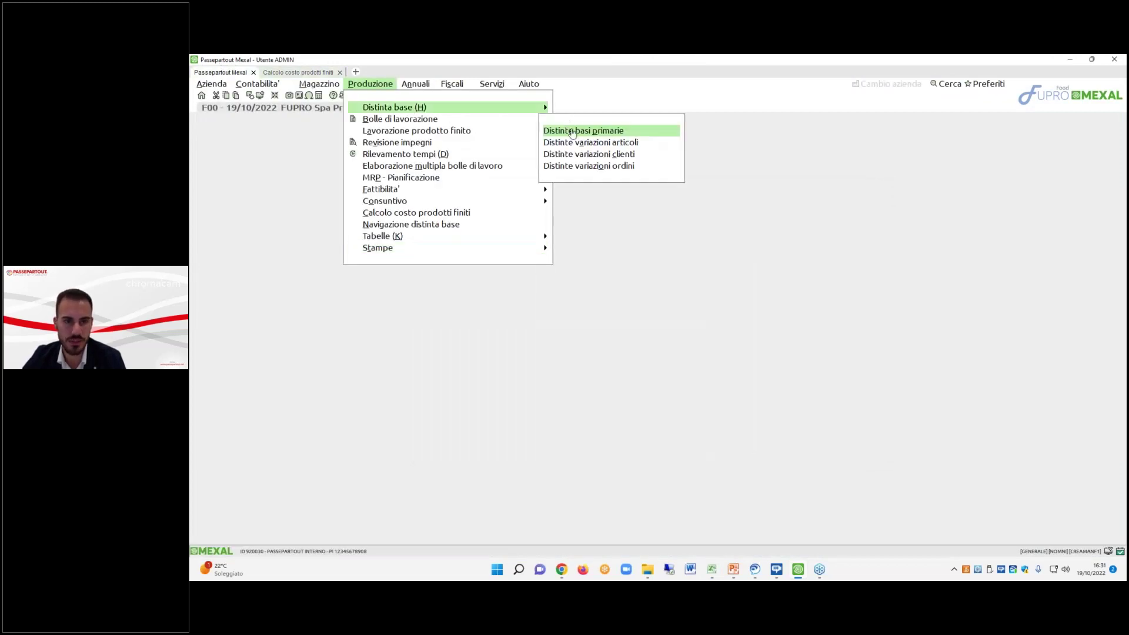
click(561, 144)
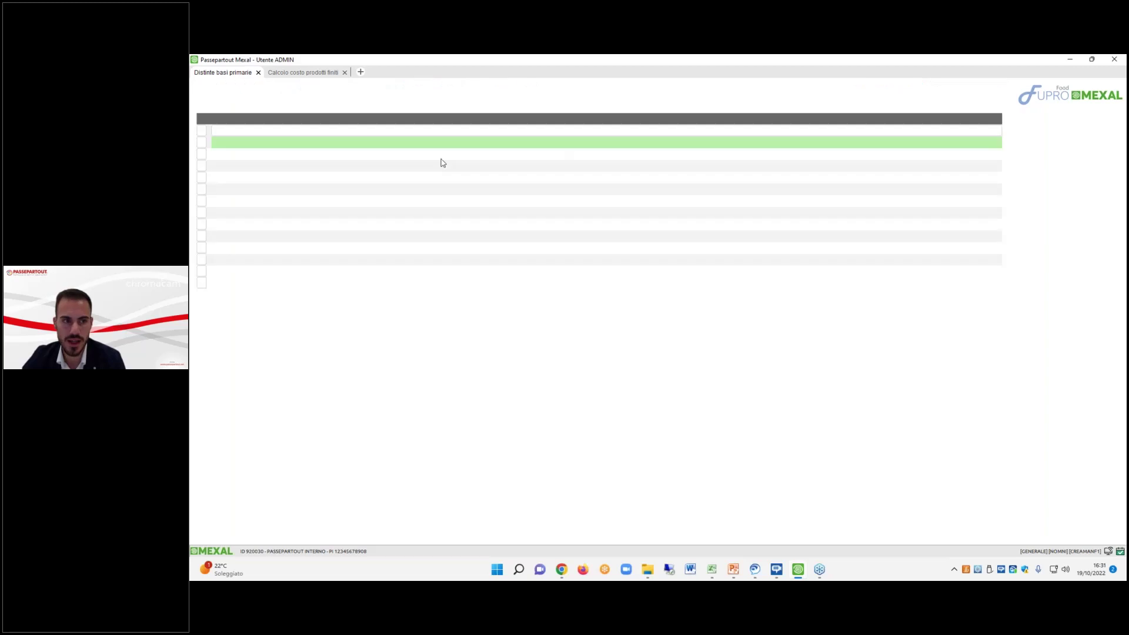
double_click(435, 147)
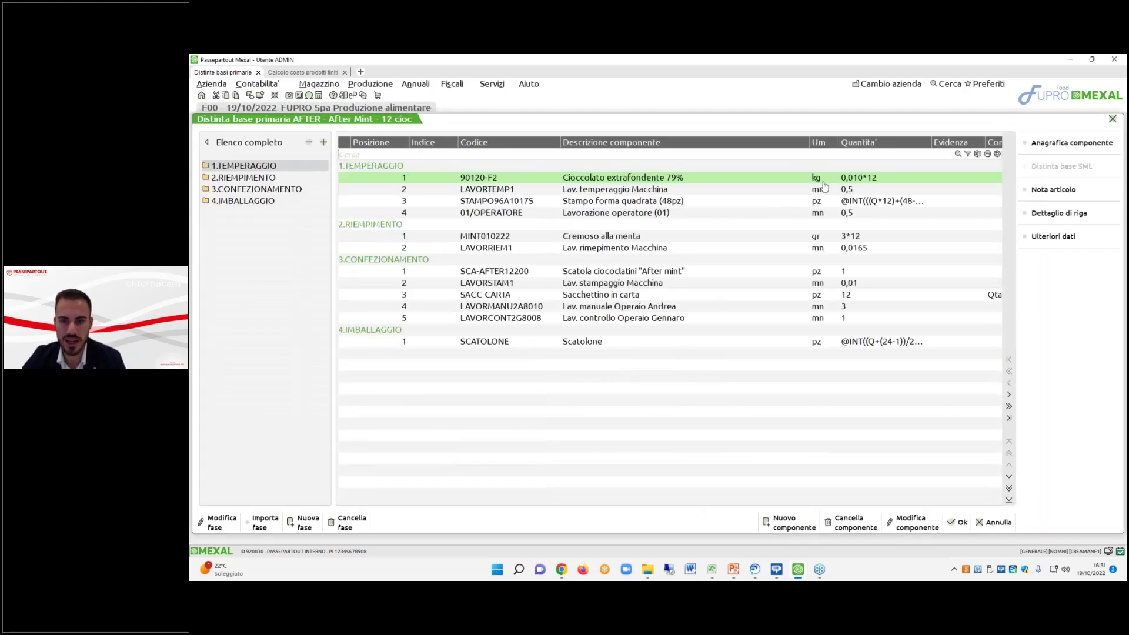
double_click(817, 193)
click(793, 381)
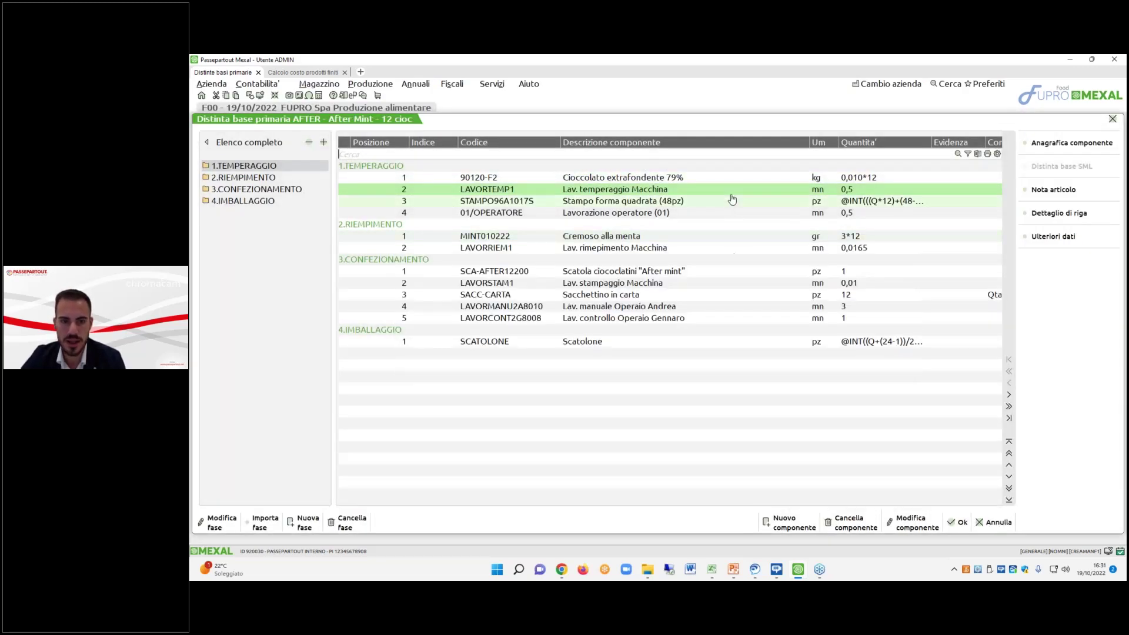
Set the Costo condition of the 90120-F2 component to 5,0000 and save the AFTER bill of materials.
click(739, 179)
double_click(739, 180)
click(842, 272)
click(732, 481)
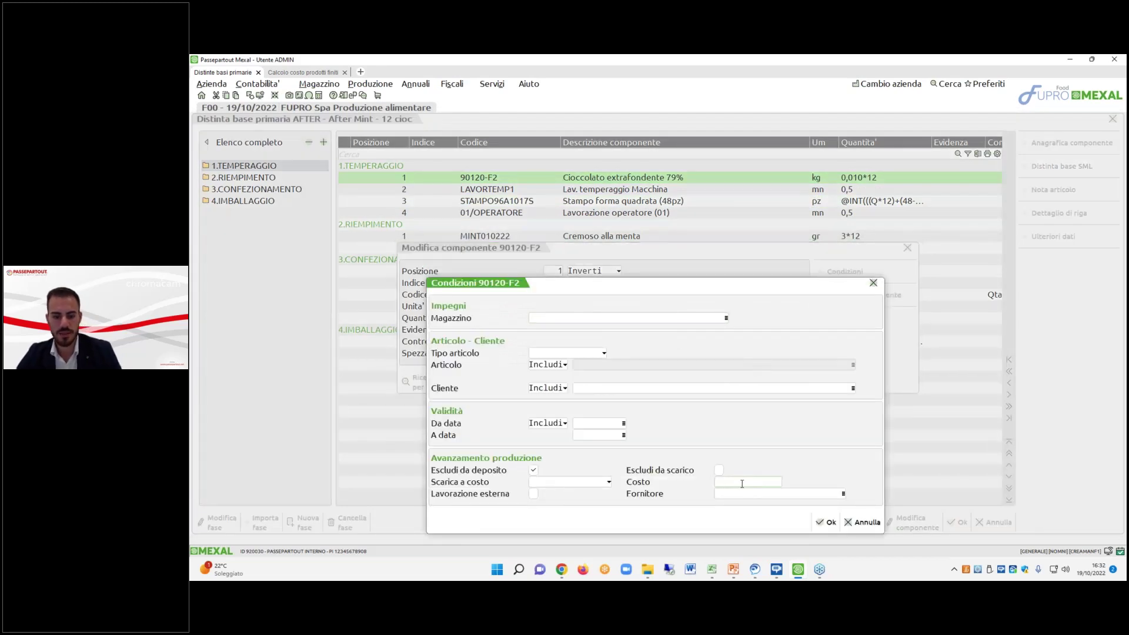
text(1)
click(826, 522)
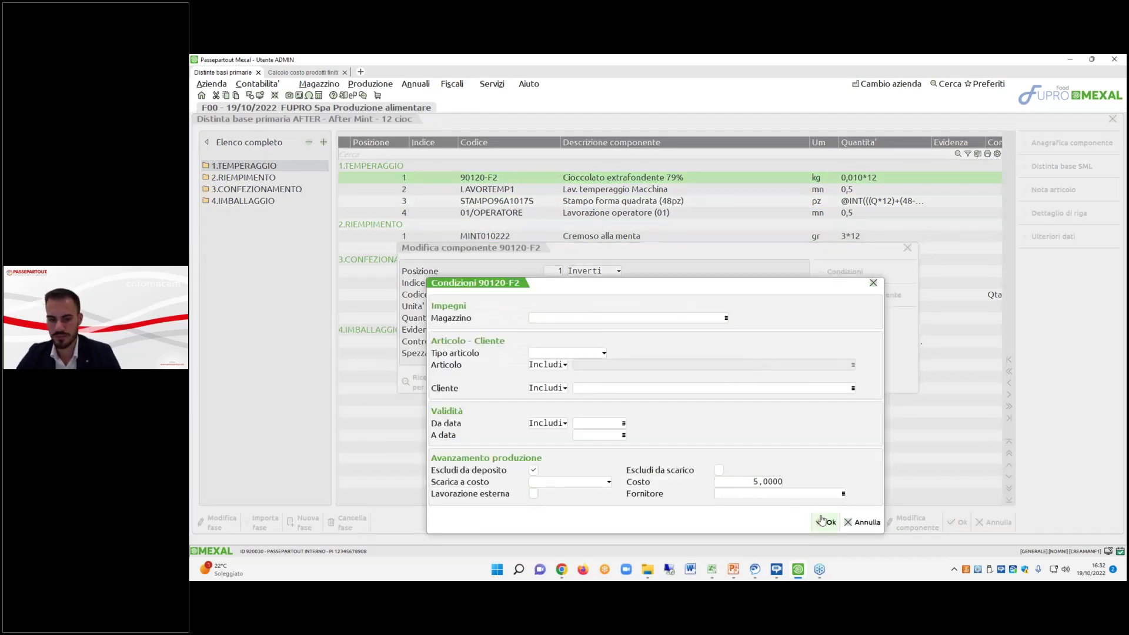
click(752, 381)
click(959, 522)
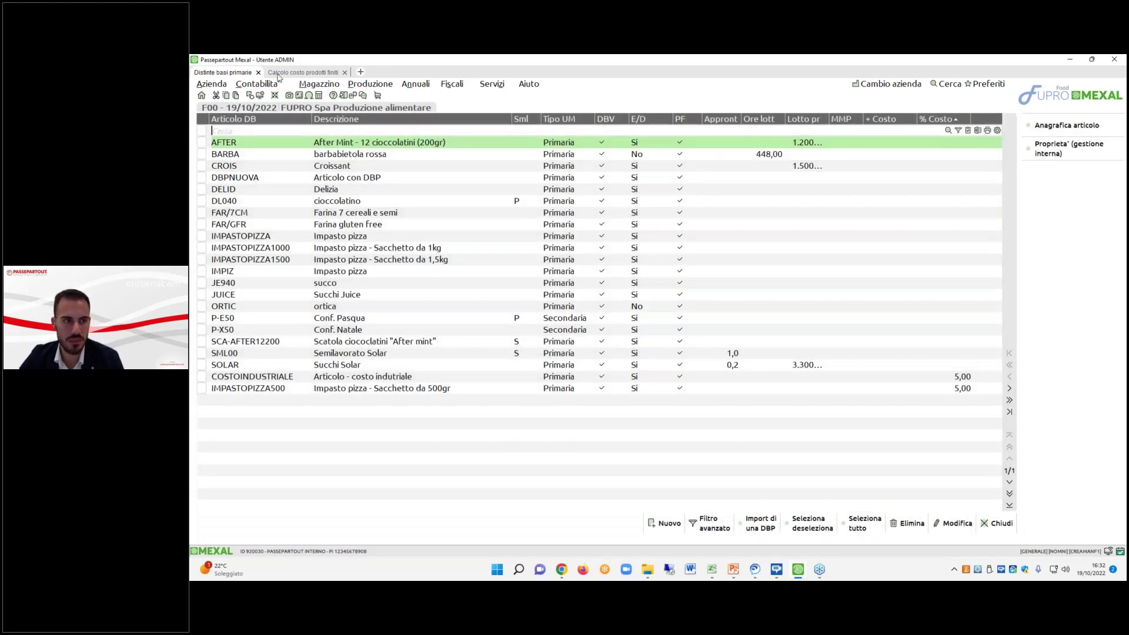
Calculate the finished product cost for article AFTER without Usa costo in DBP, check the value and exit without saving it.
click(302, 73)
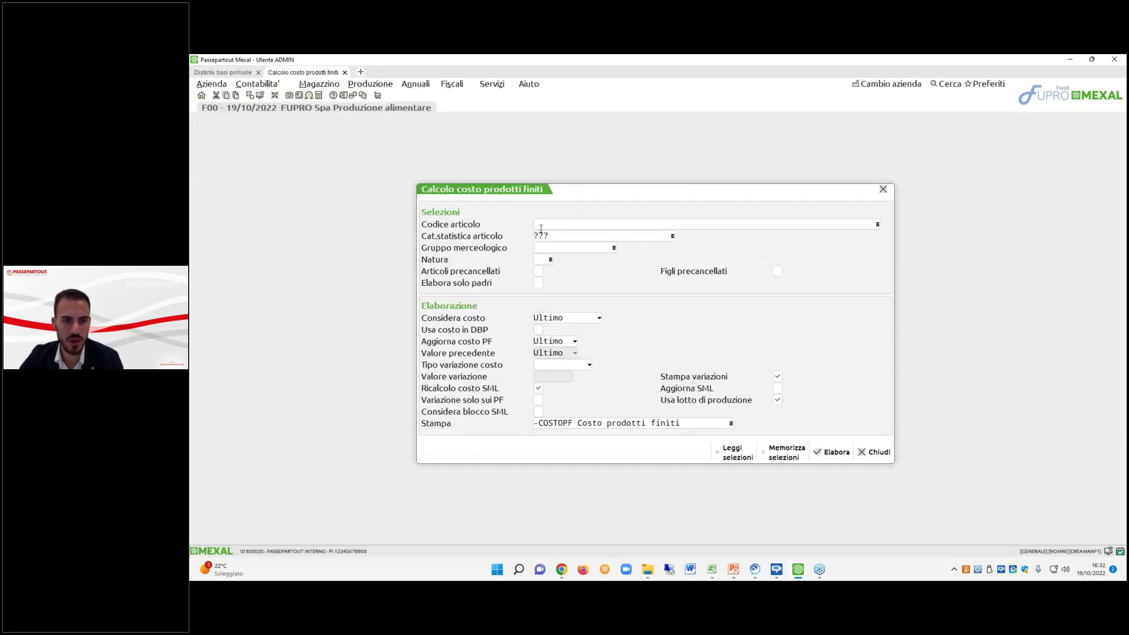
text(AFTER)
key(Return)
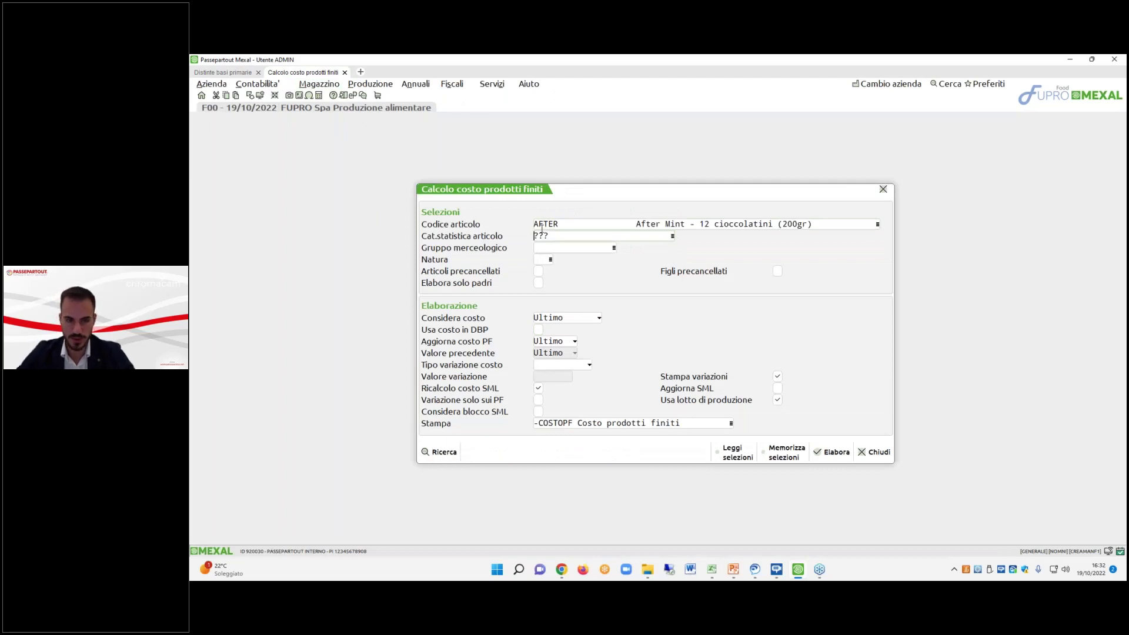
click(539, 331)
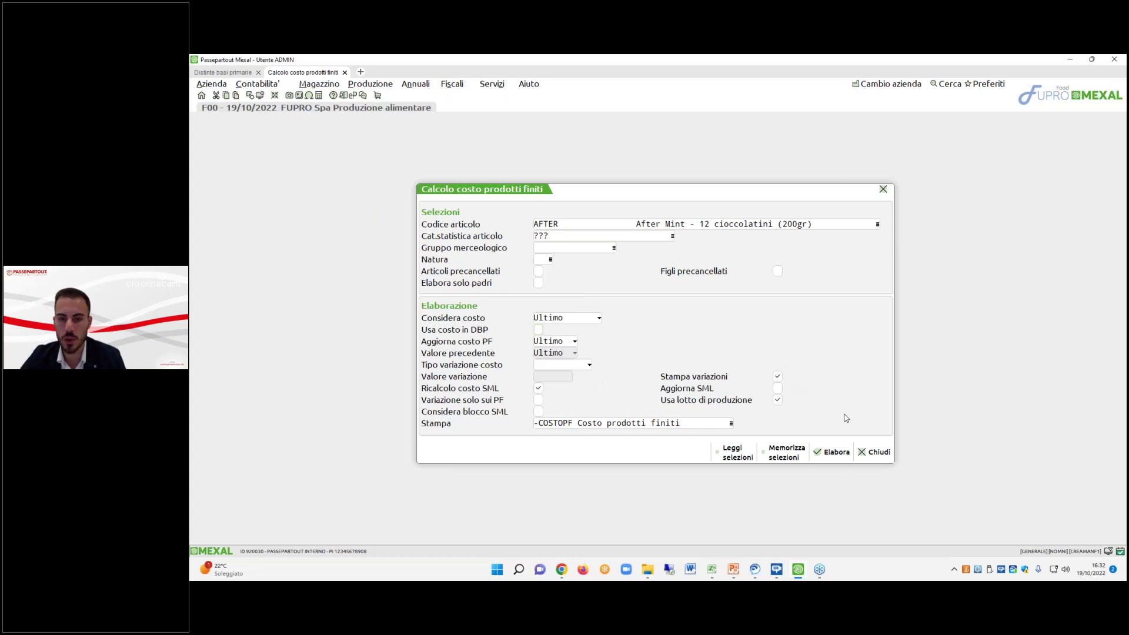
click(832, 452)
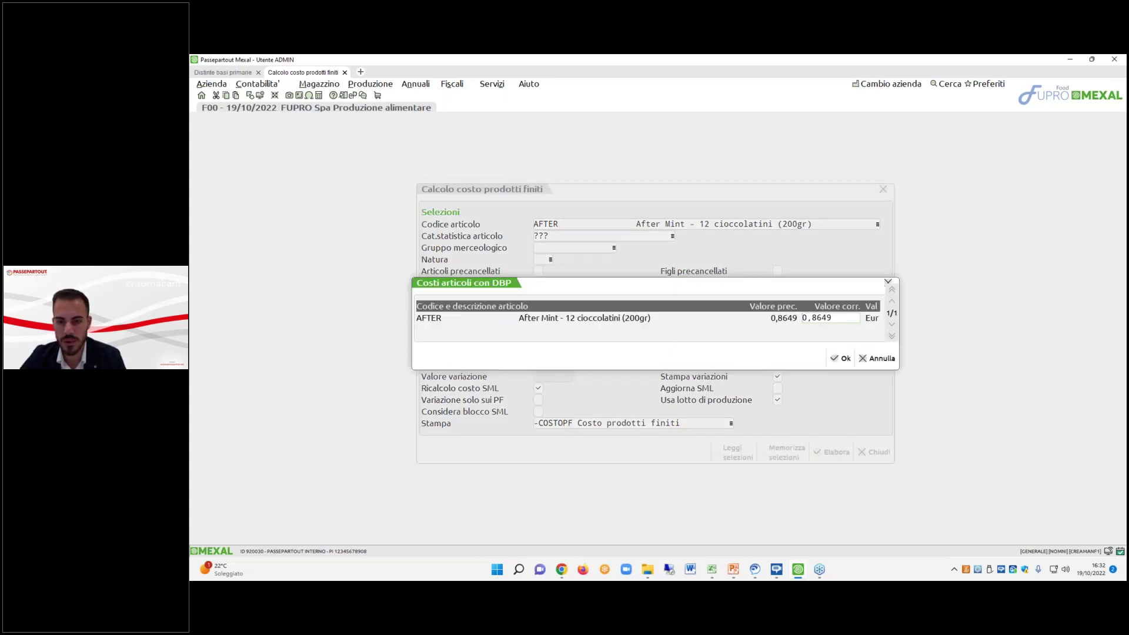
click(885, 363)
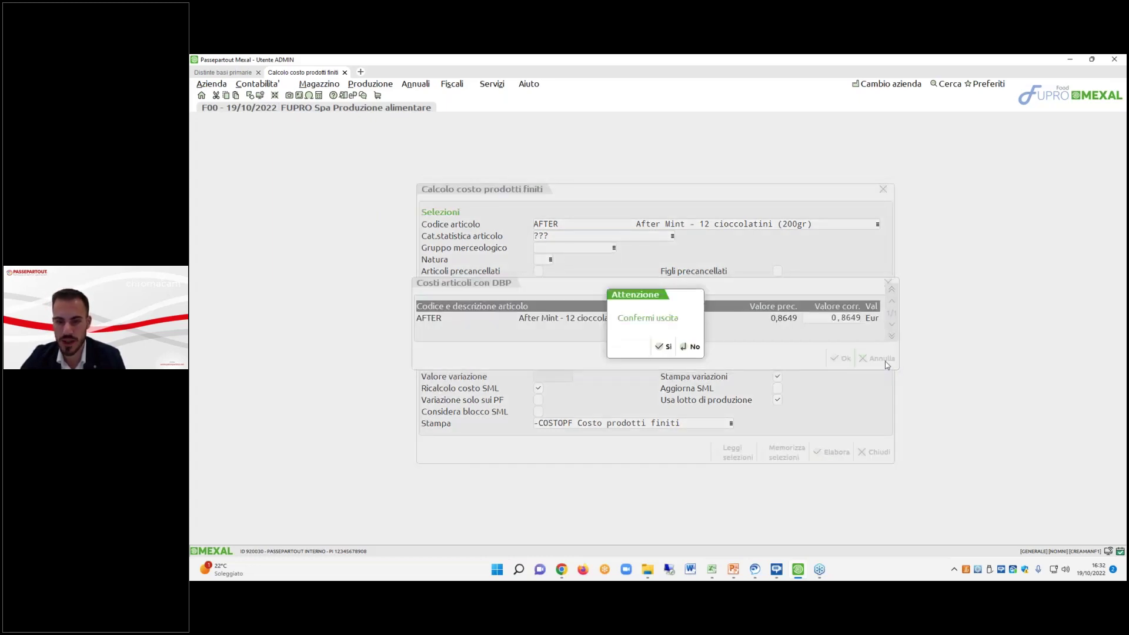
click(663, 346)
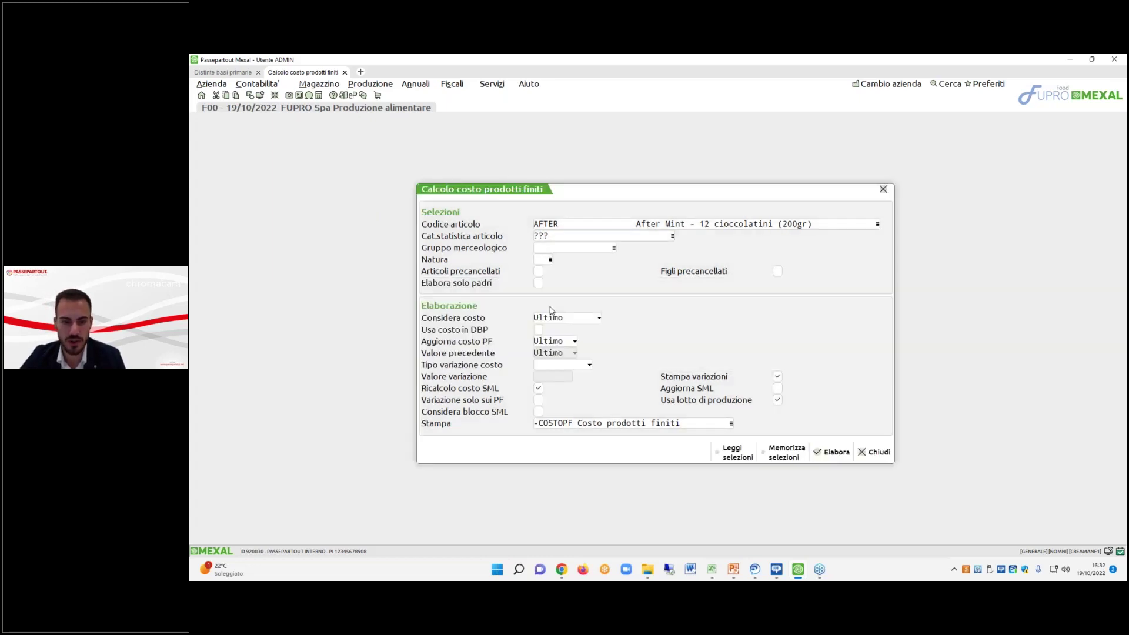
Recalculate AFTER using the cost set in its DBP, exit the results without saving and close the cost calculation.
click(842, 457)
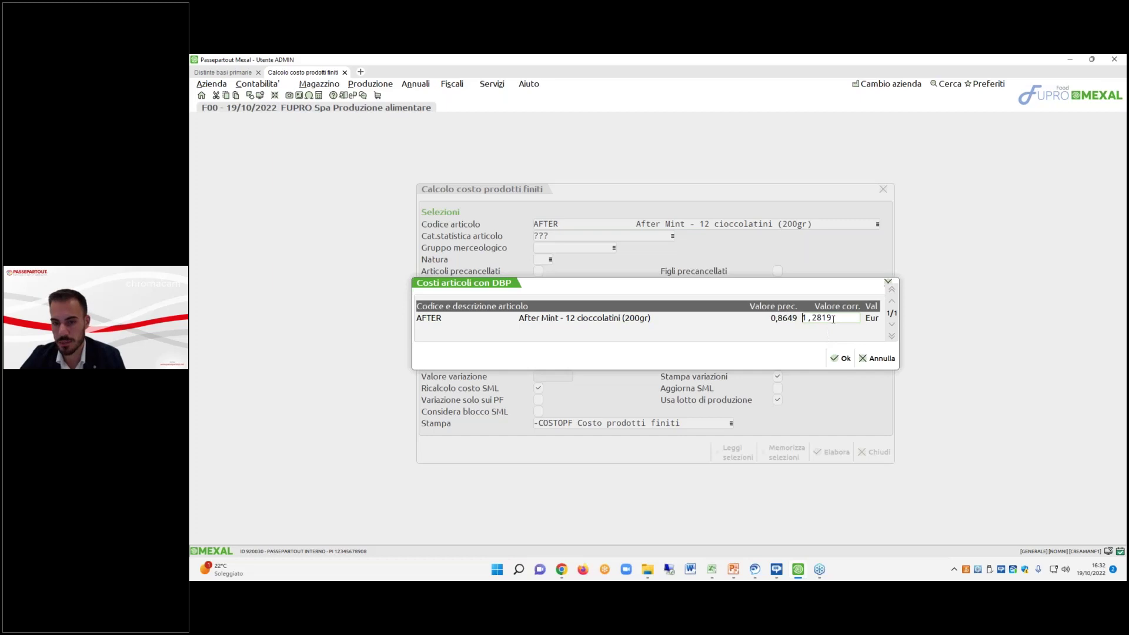
click(877, 357)
click(663, 346)
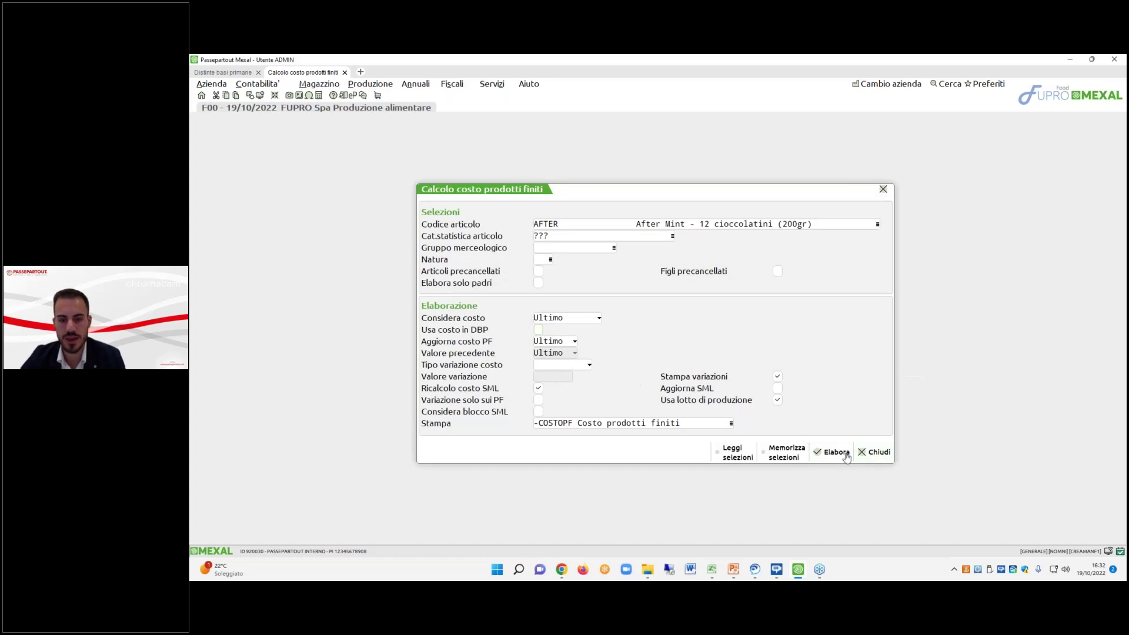
click(876, 452)
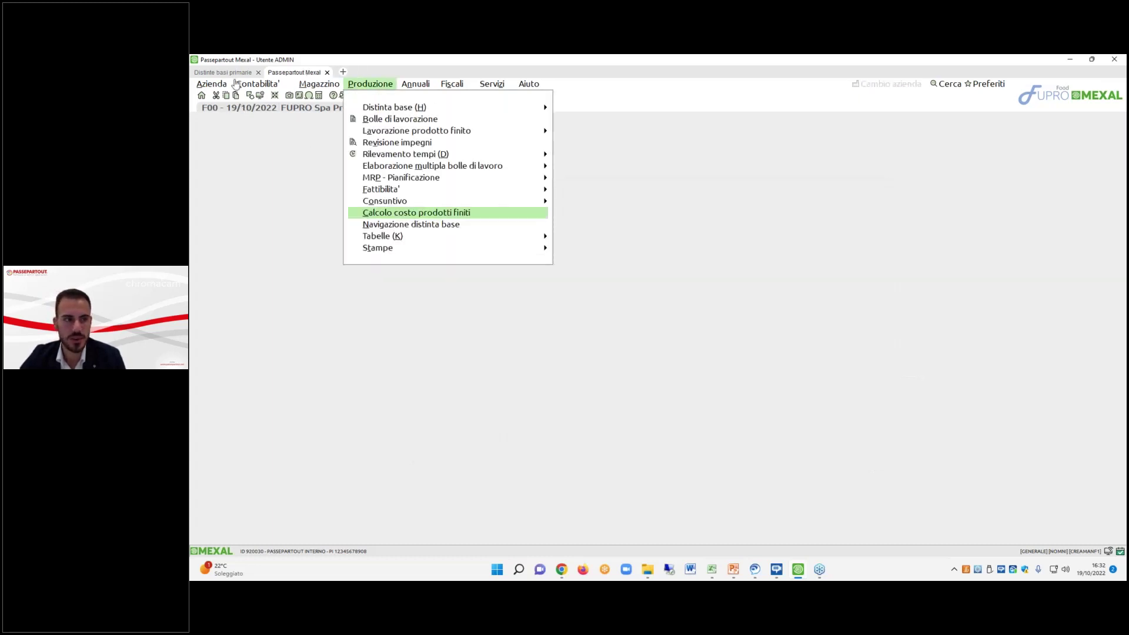
Open the Ulteriori dati of the AFTER bill of materials and examine its Lotto di produzione field.
click(238, 76)
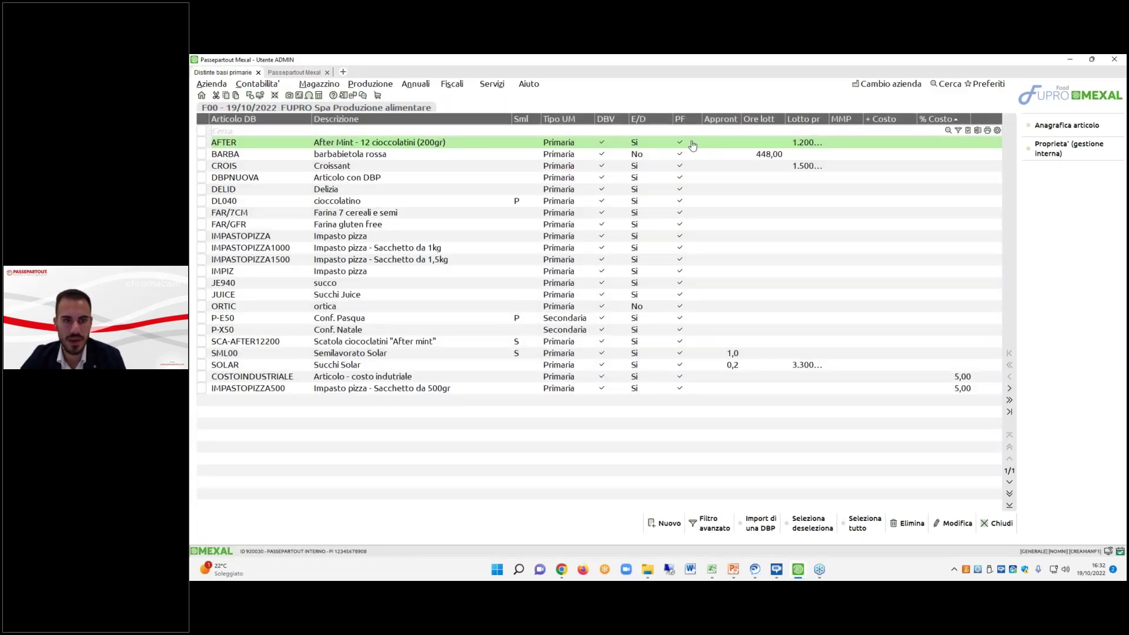
double_click(691, 143)
click(1052, 236)
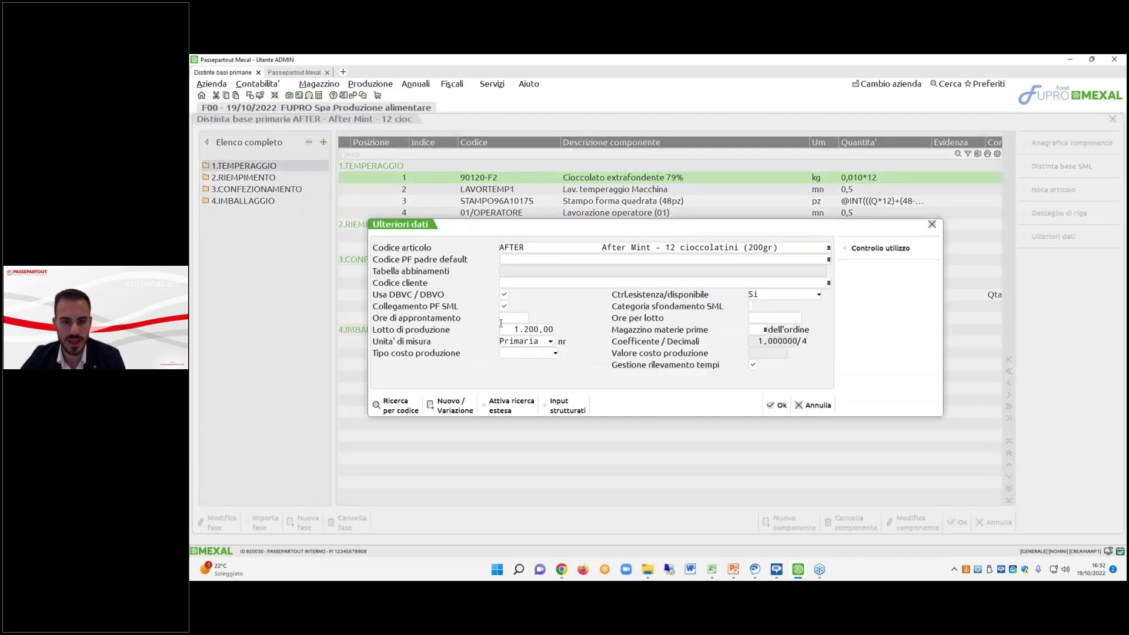
click(501, 328)
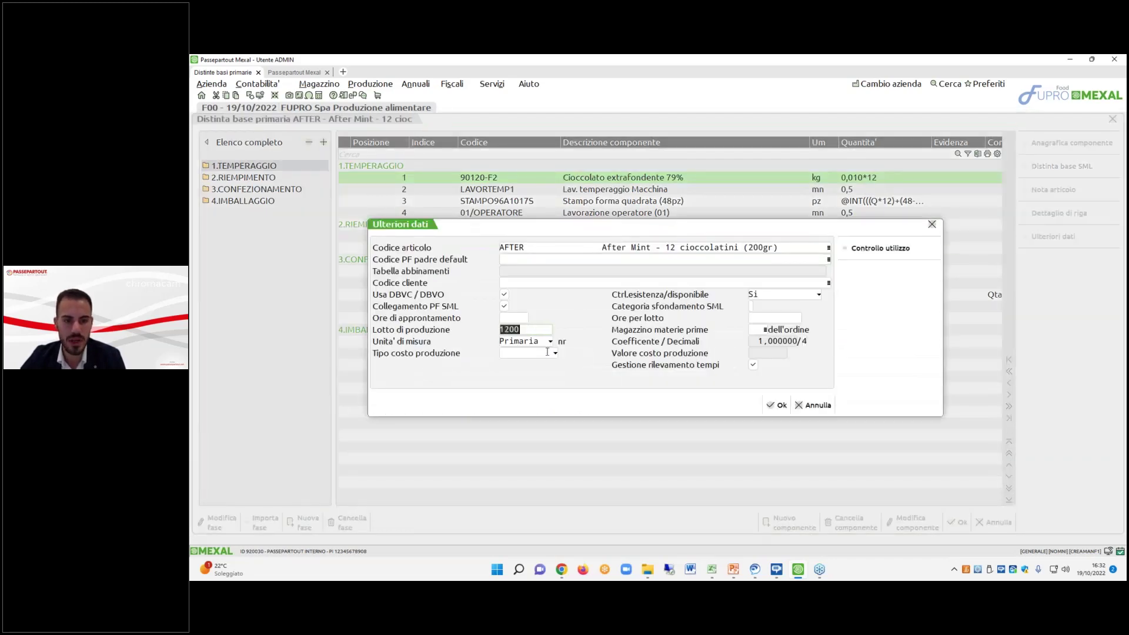
key(Home)
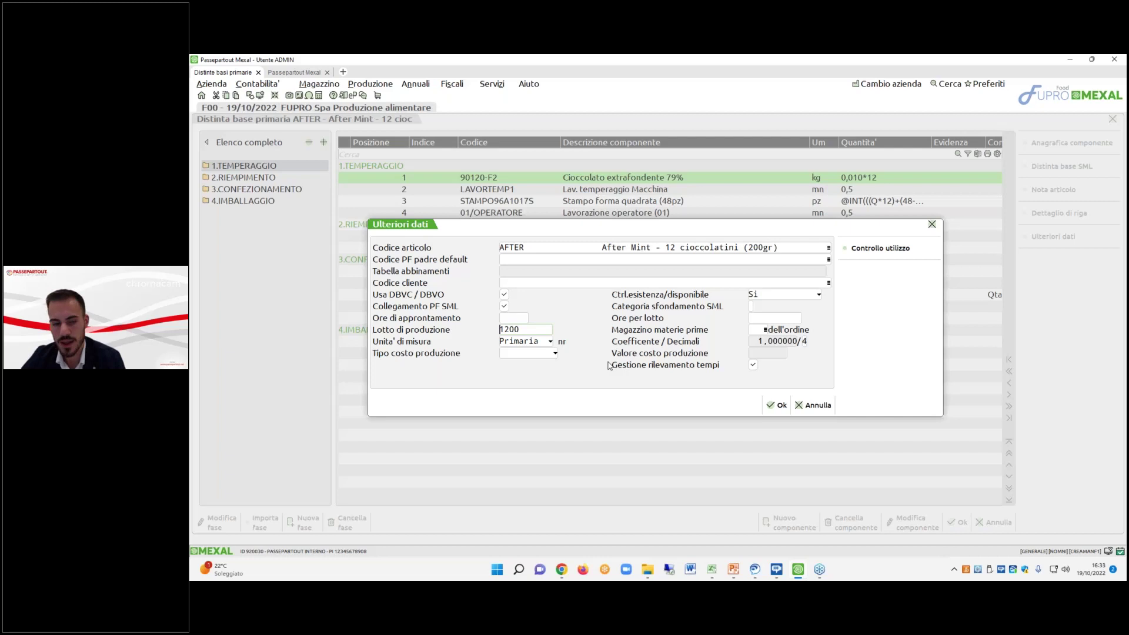
Examine the Lotto di produzione of 1200, the Ore di approntamento and the Unita' di misura in the AFTER Ulteriori dati.
drag(551, 330, 487, 333)
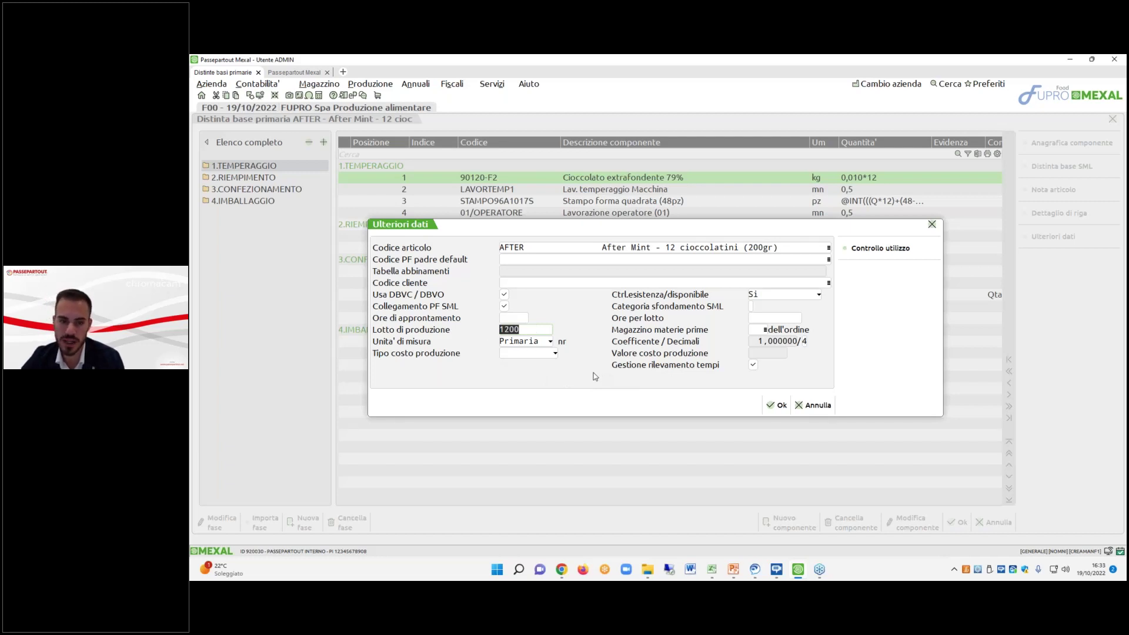
key(Tab)
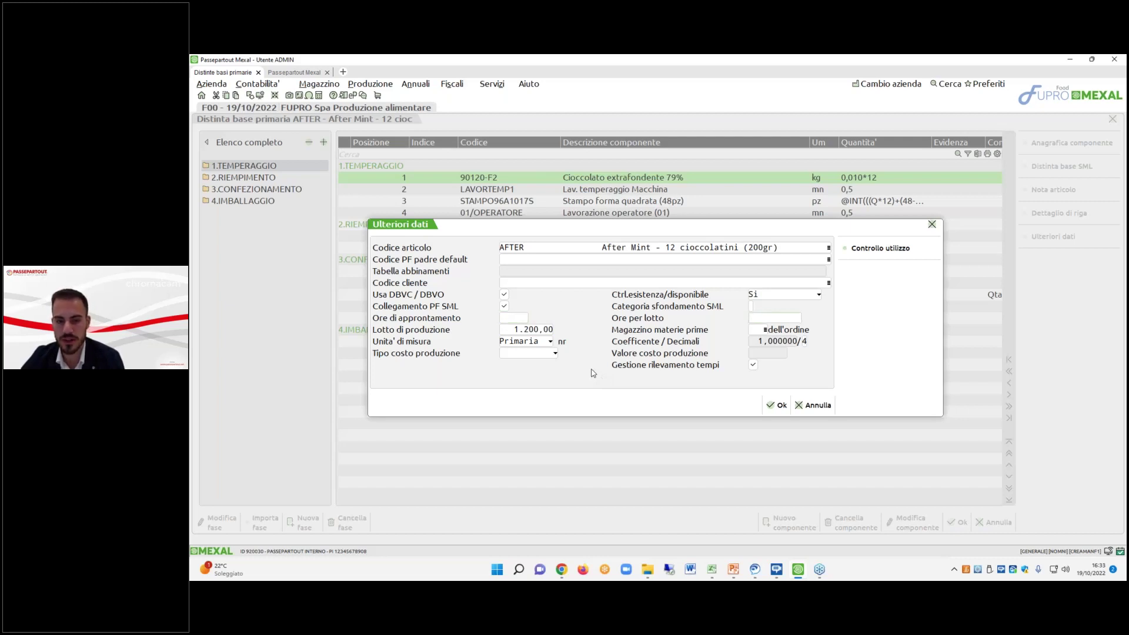
key(shift+Tab)
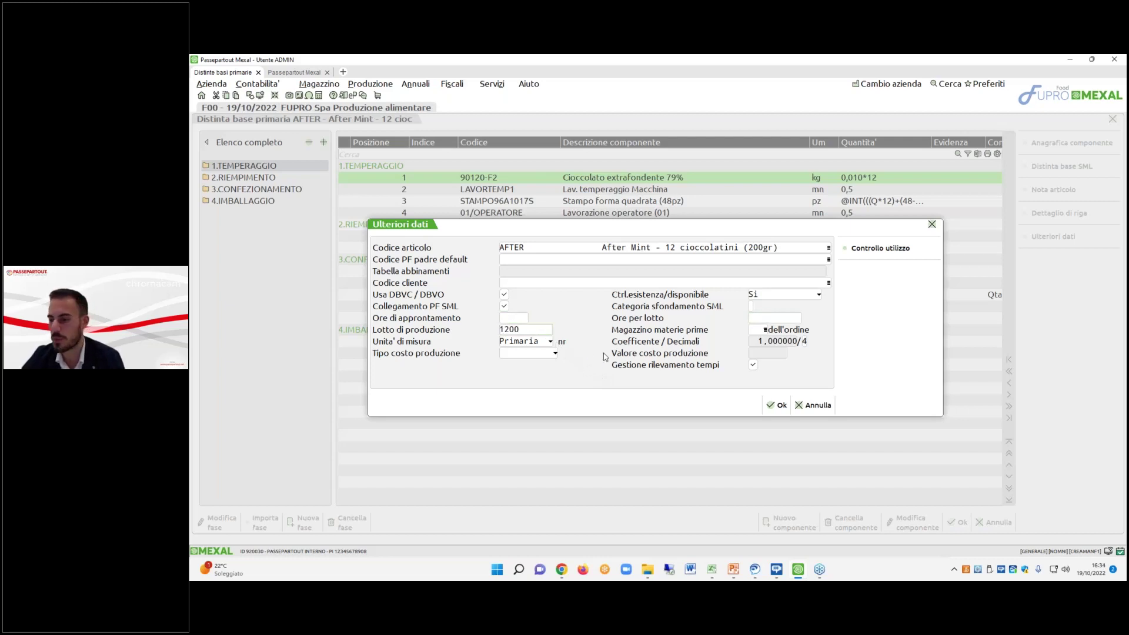
key(Tab)
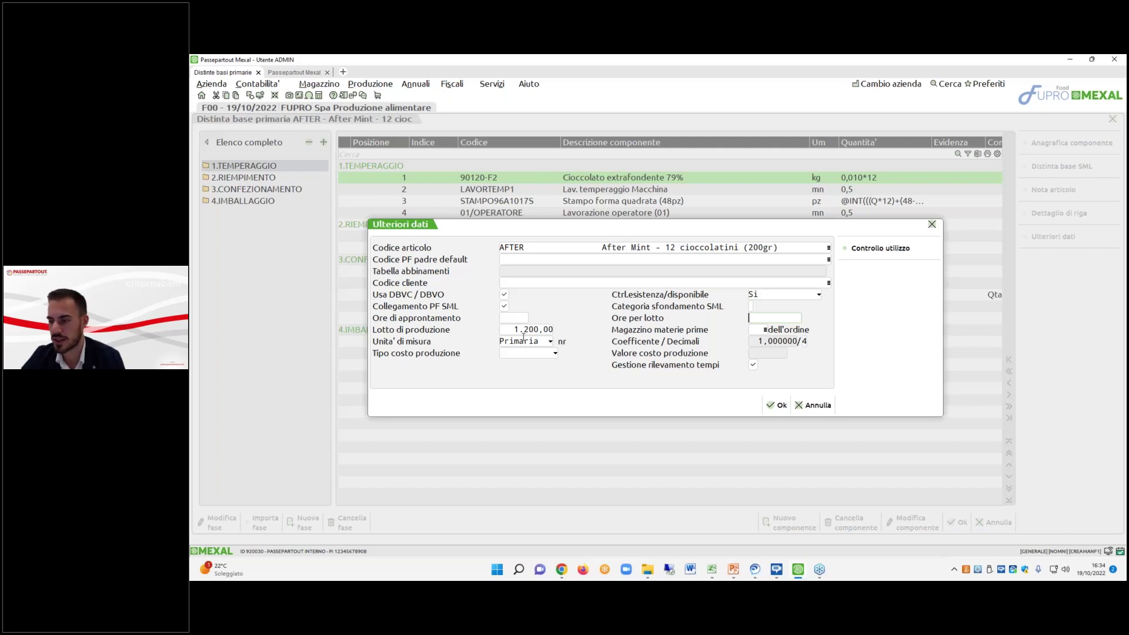
click(523, 338)
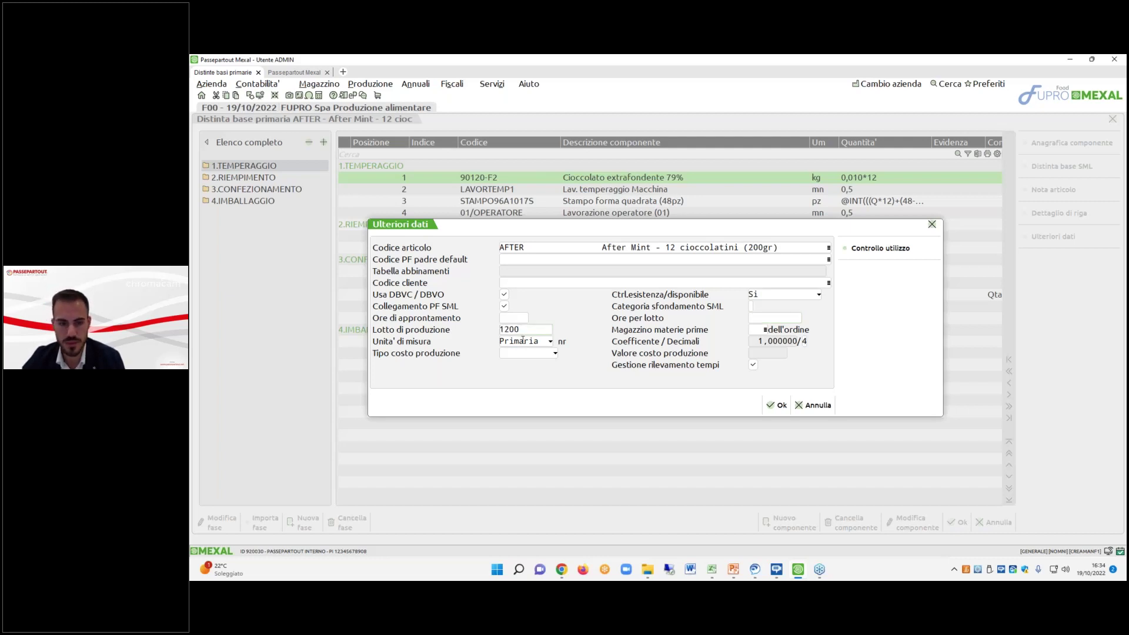
key(Up)
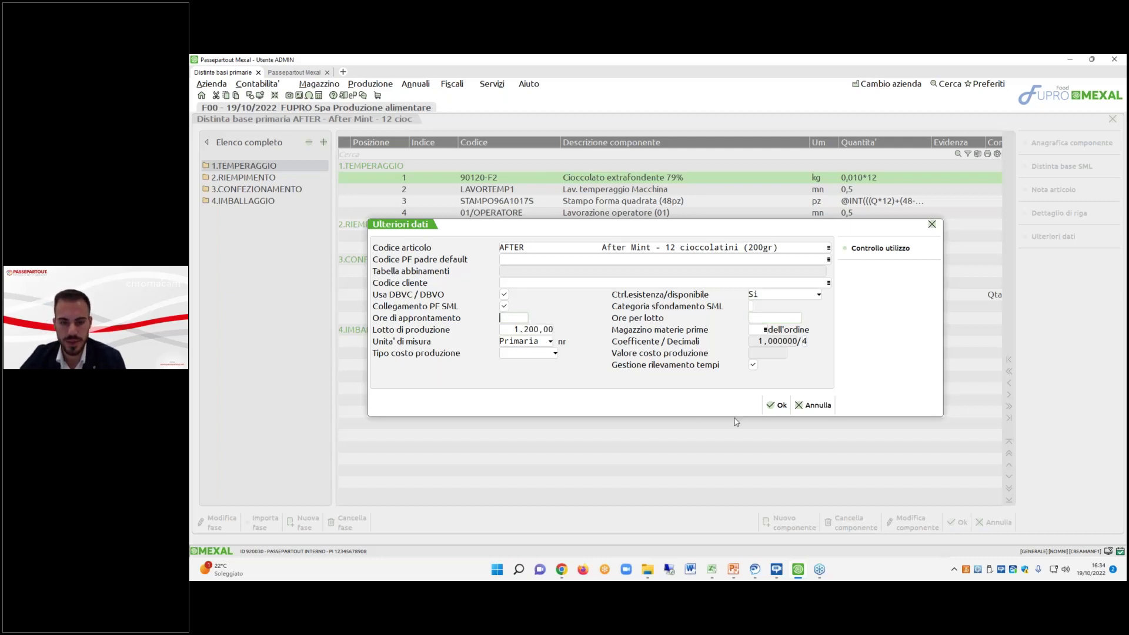
key(Down)
key(Down)
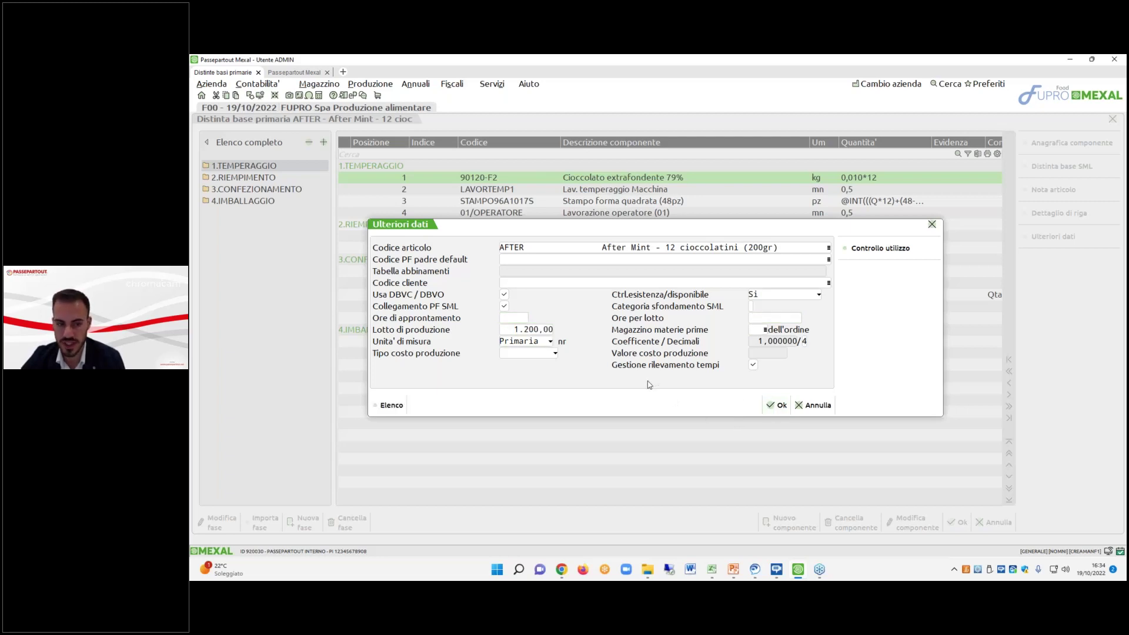
key(Down)
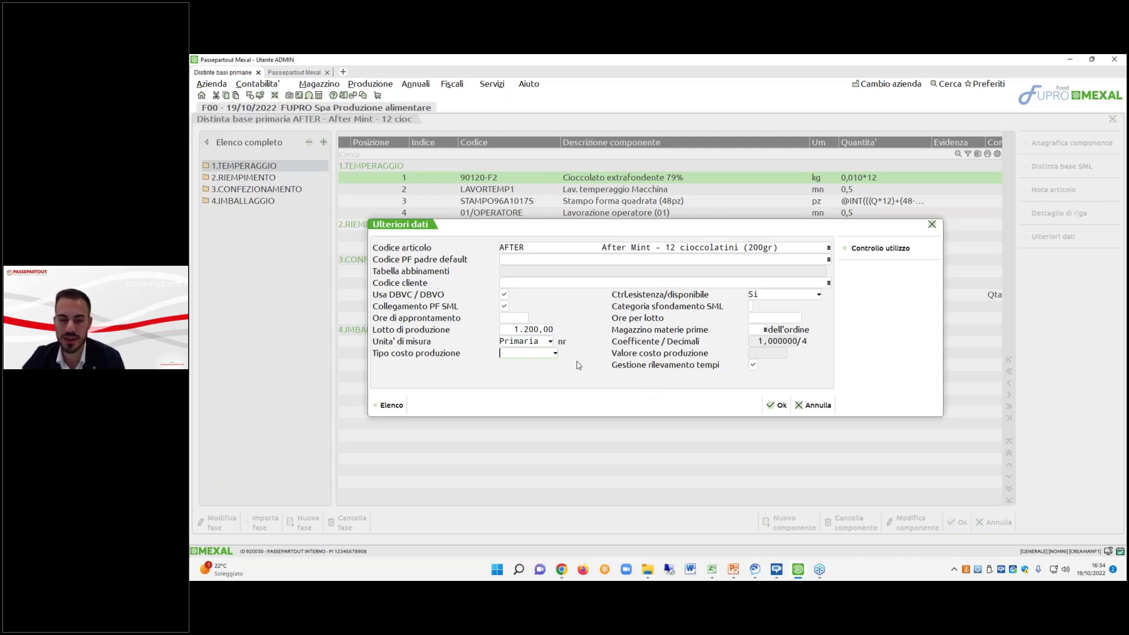
Set the Tipo costo produzione to Valore with a Valore costo produzione of 5,0000 Eur.
click(558, 355)
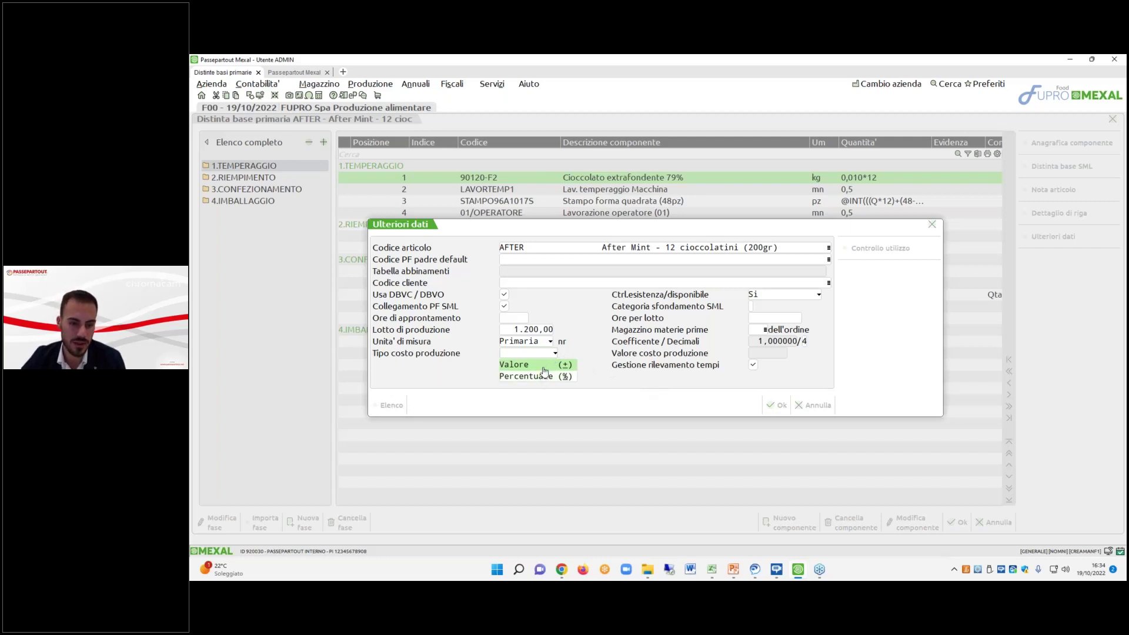
click(532, 366)
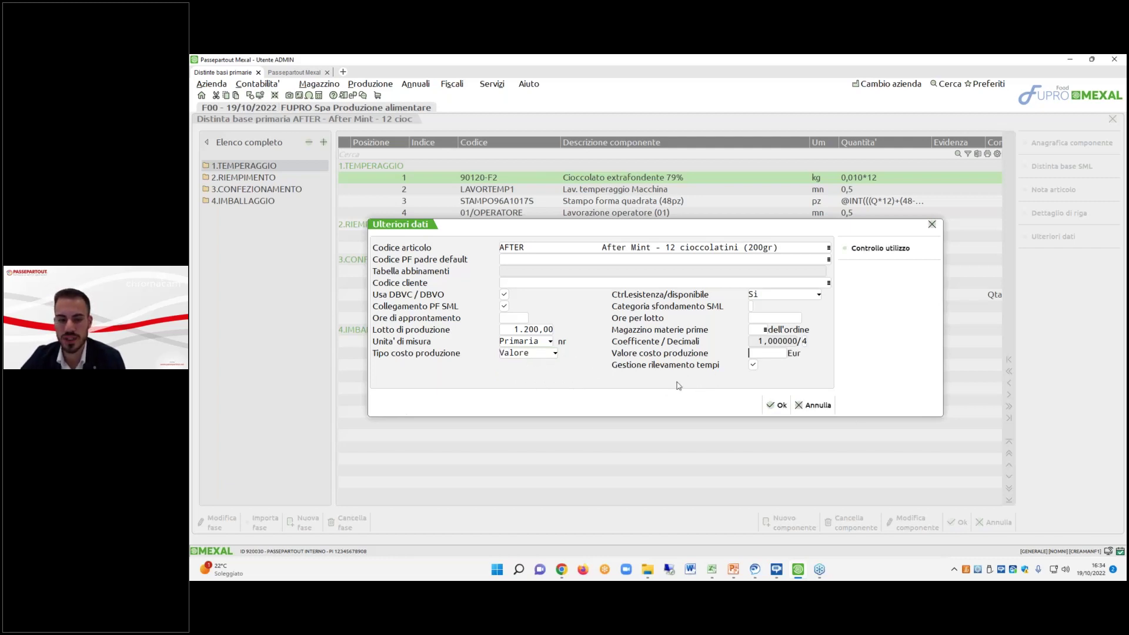
key(shift+Tab)
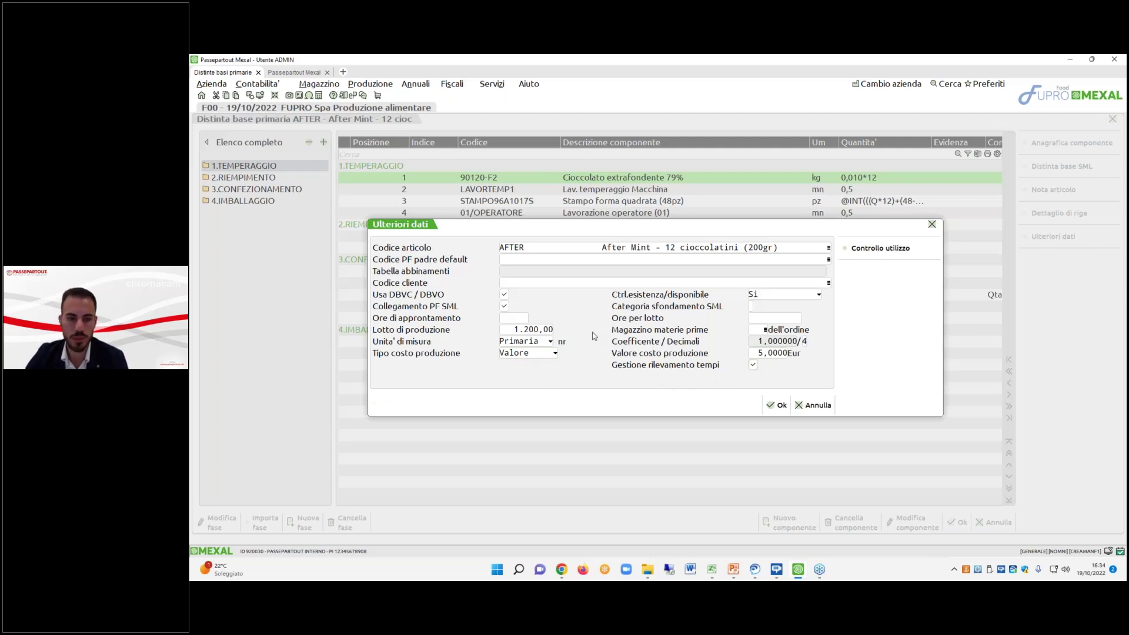
Set the Tipo costo produzione to Percentuale with a value of 15,00%, confirm the Ulteriori dati and save the AFTER bill of materials.
click(555, 352)
click(523, 383)
key(Tab)
text(15)
key(Tab)
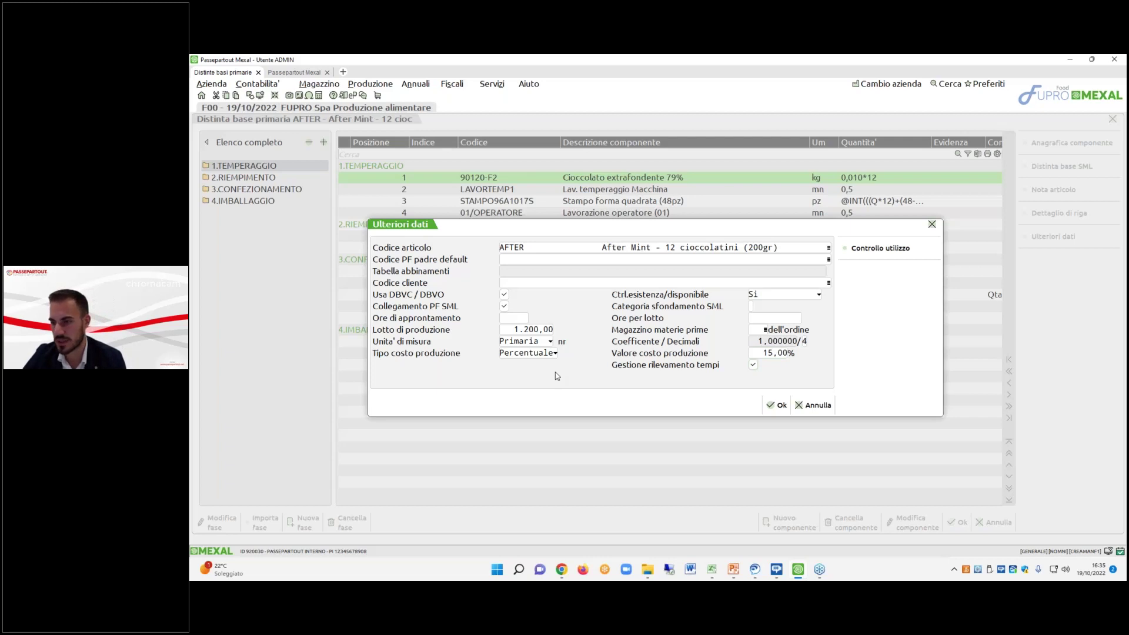
key(Tab)
key(Tab)
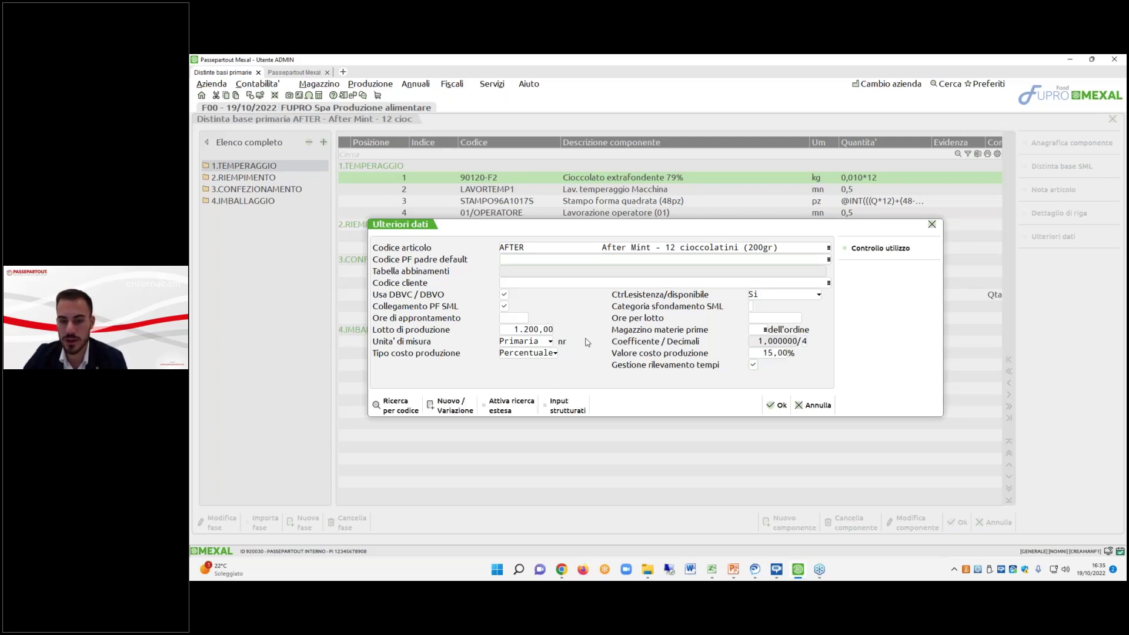
click(776, 405)
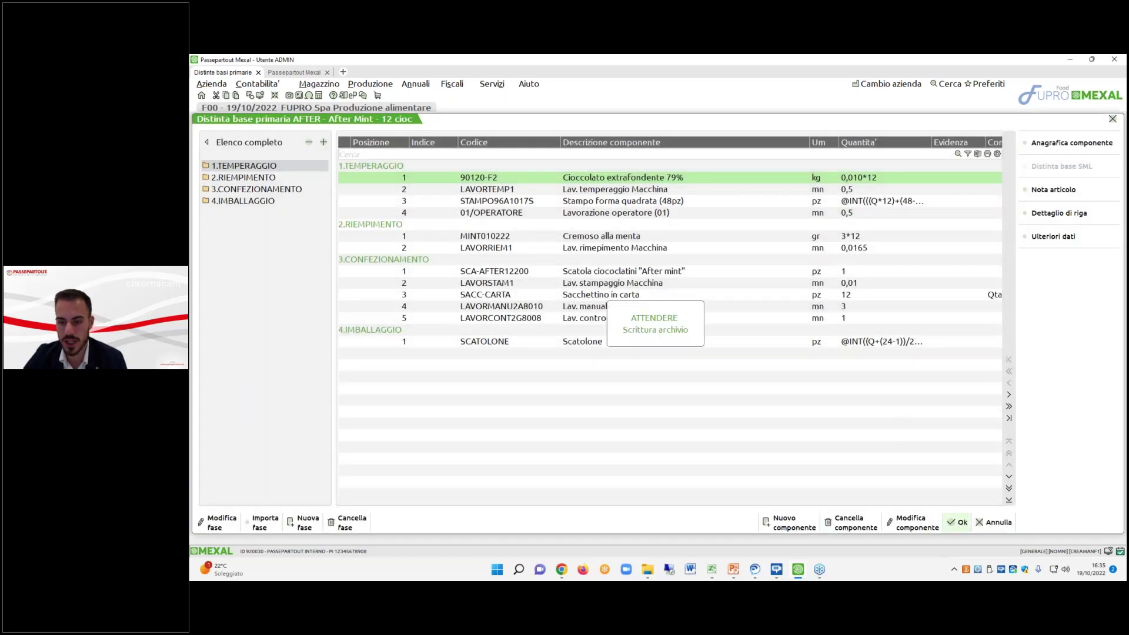
click(958, 522)
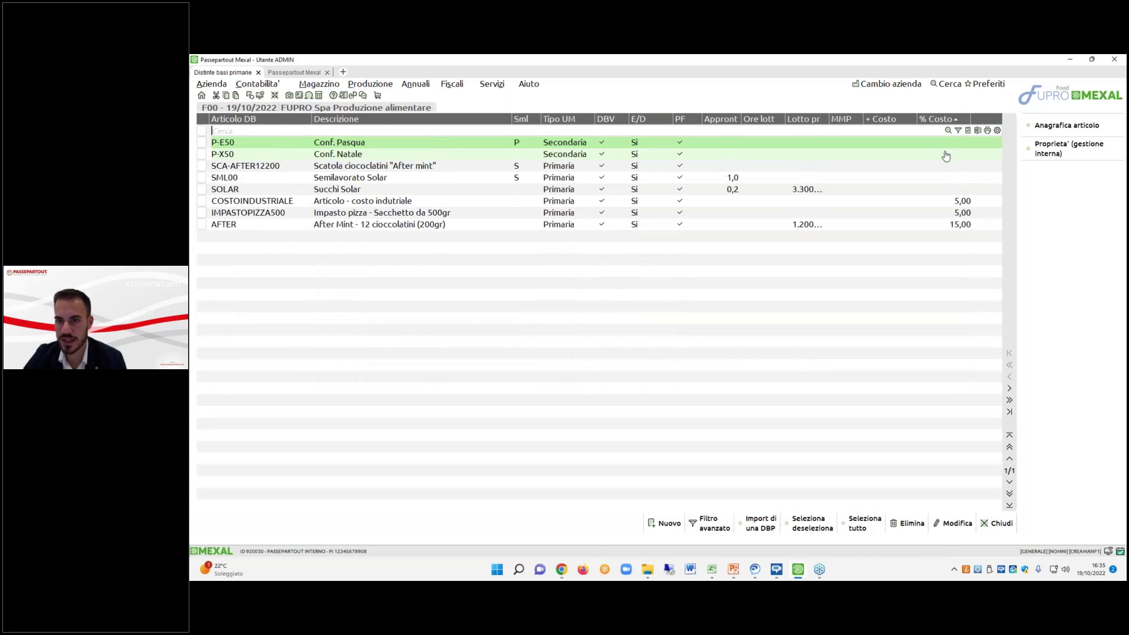
Check the Percentuale costo di produzione column in the Configura elenco settings and leave them without changes.
click(997, 132)
click(654, 329)
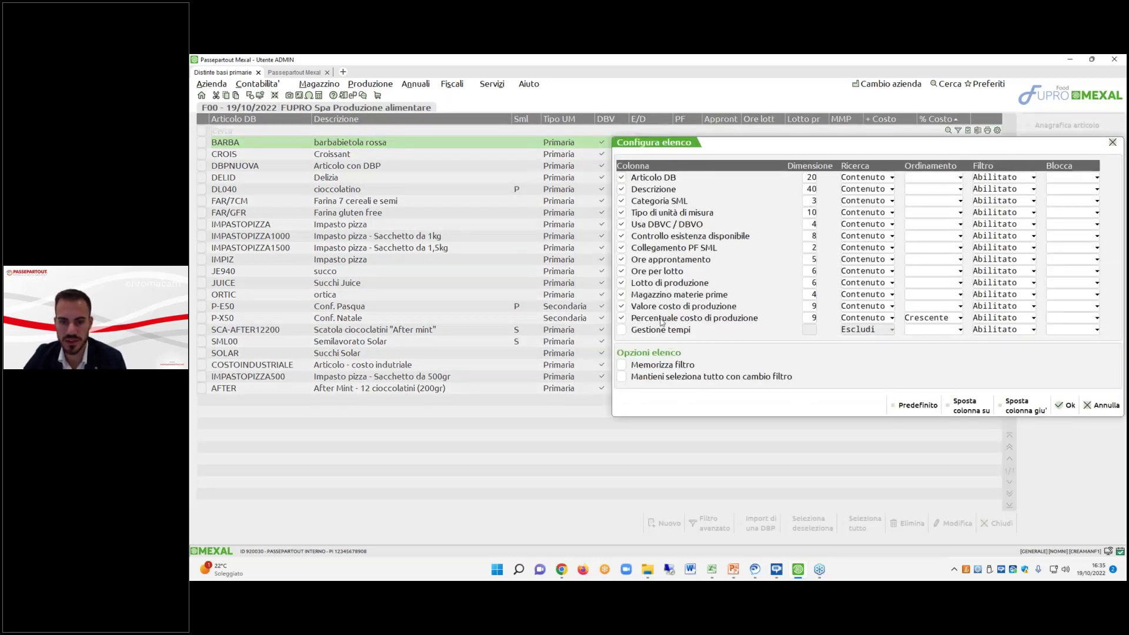
click(1092, 416)
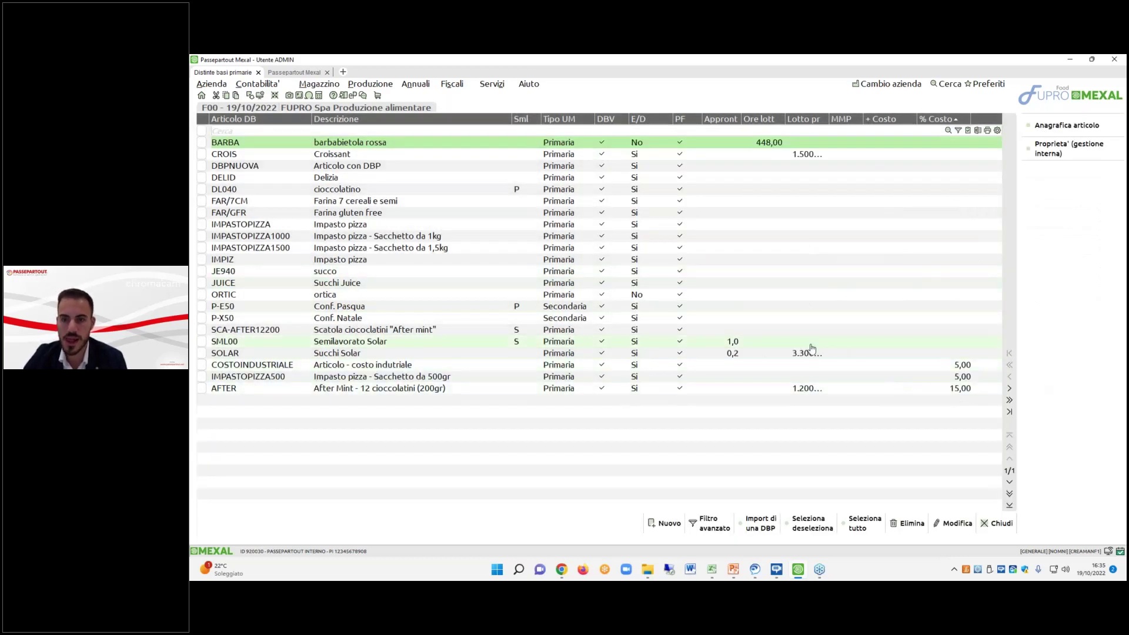
Reopen the AFTER bill of materials to view its components and exit without saving.
double_click(409, 389)
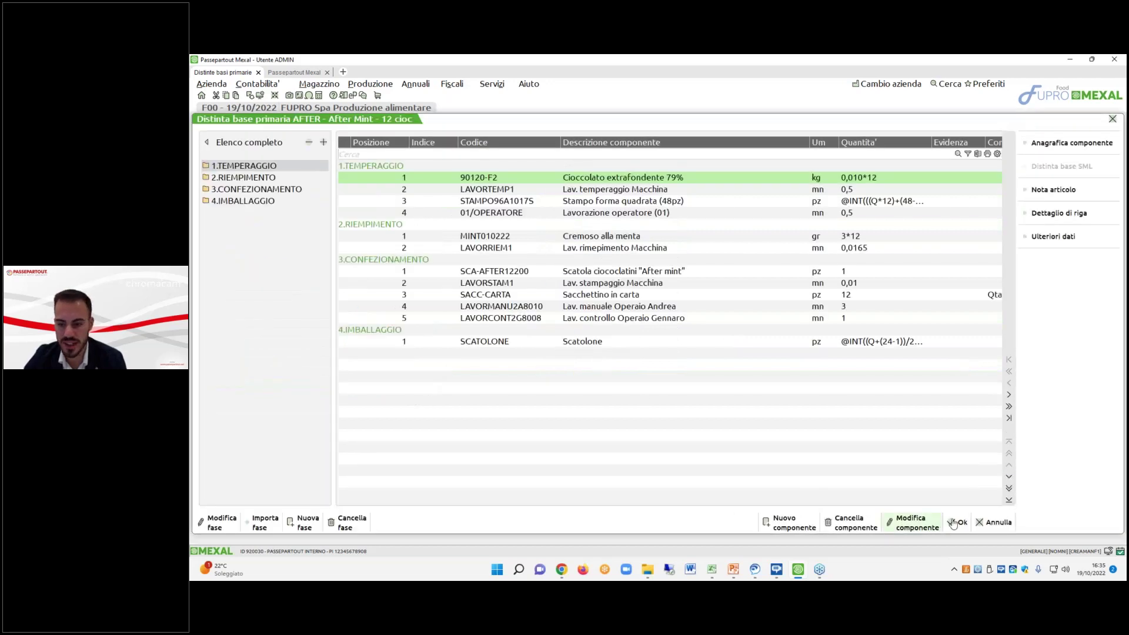
click(981, 524)
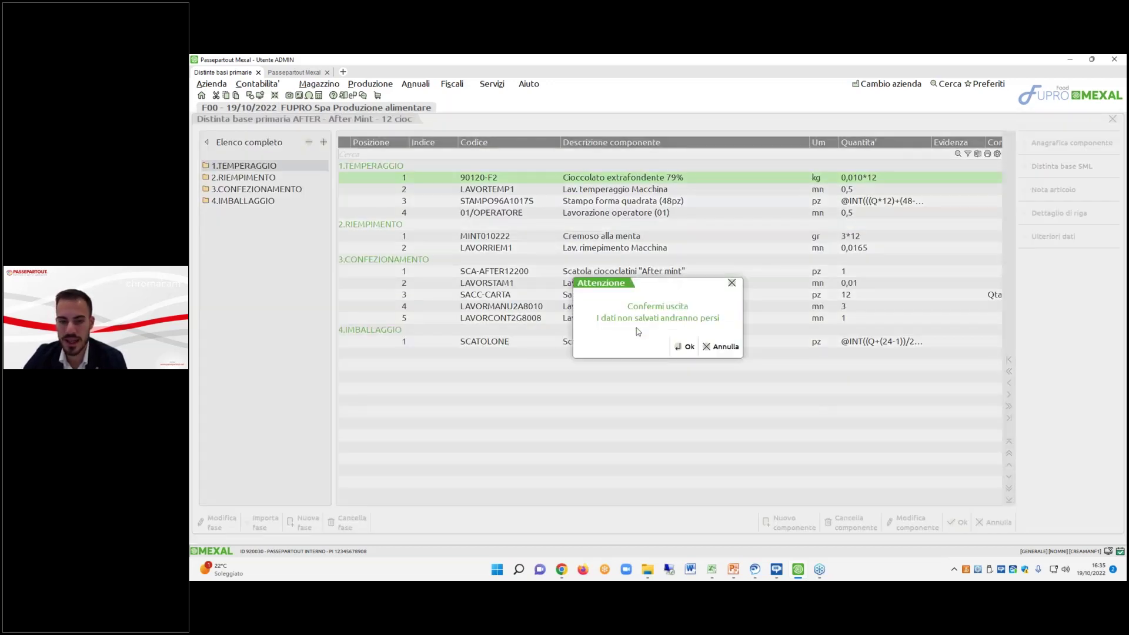
click(685, 347)
click(268, 73)
click(370, 83)
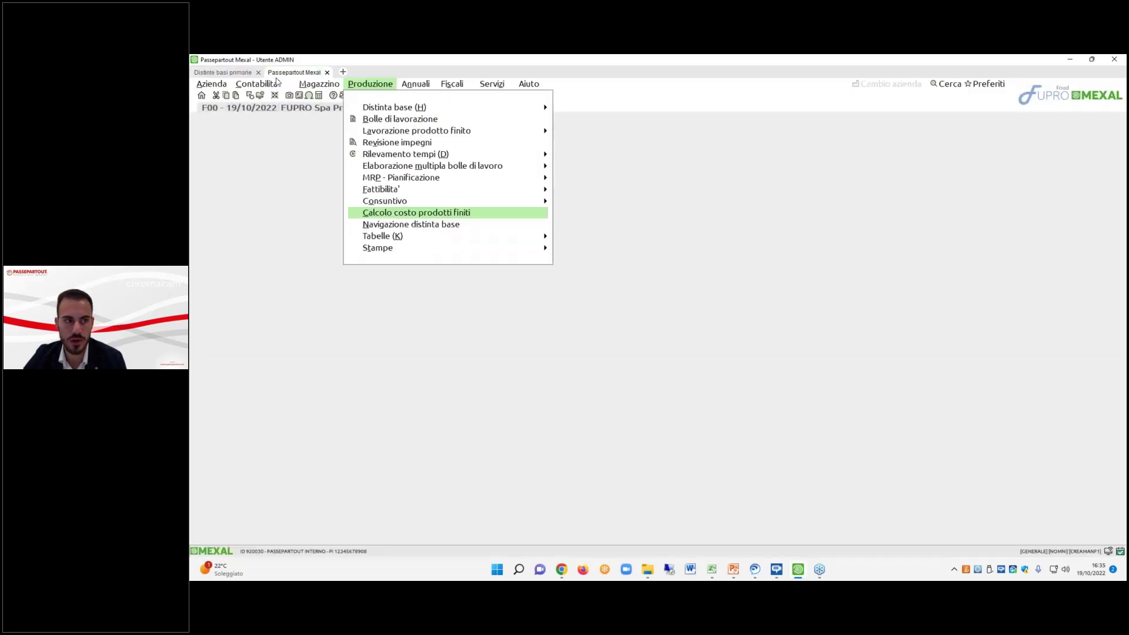
mouse_move(415, 237)
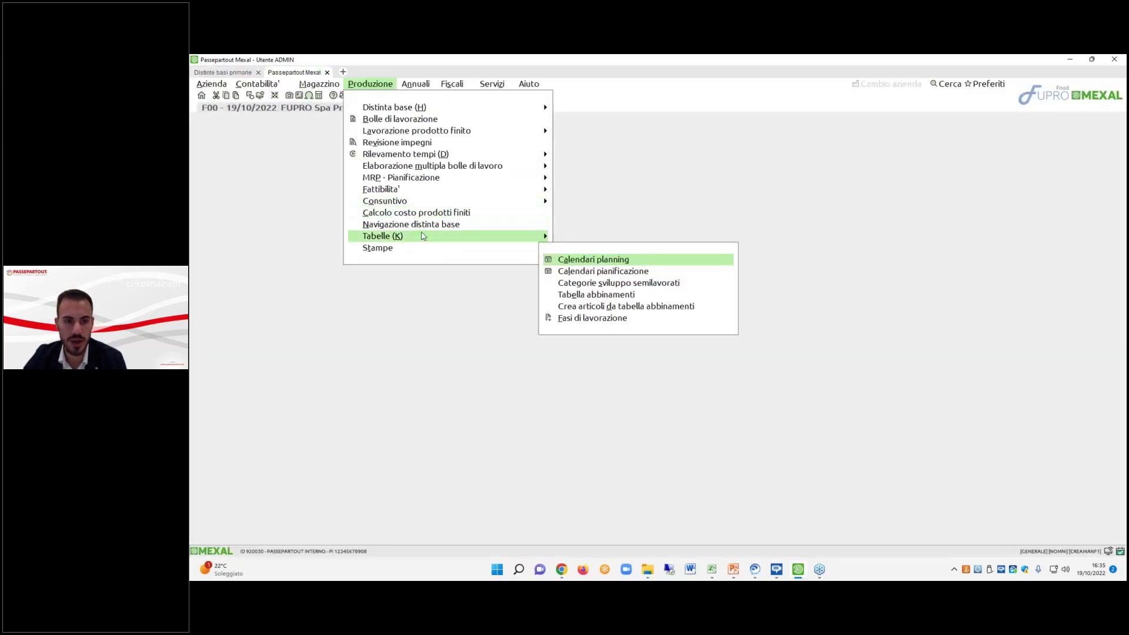
click(419, 223)
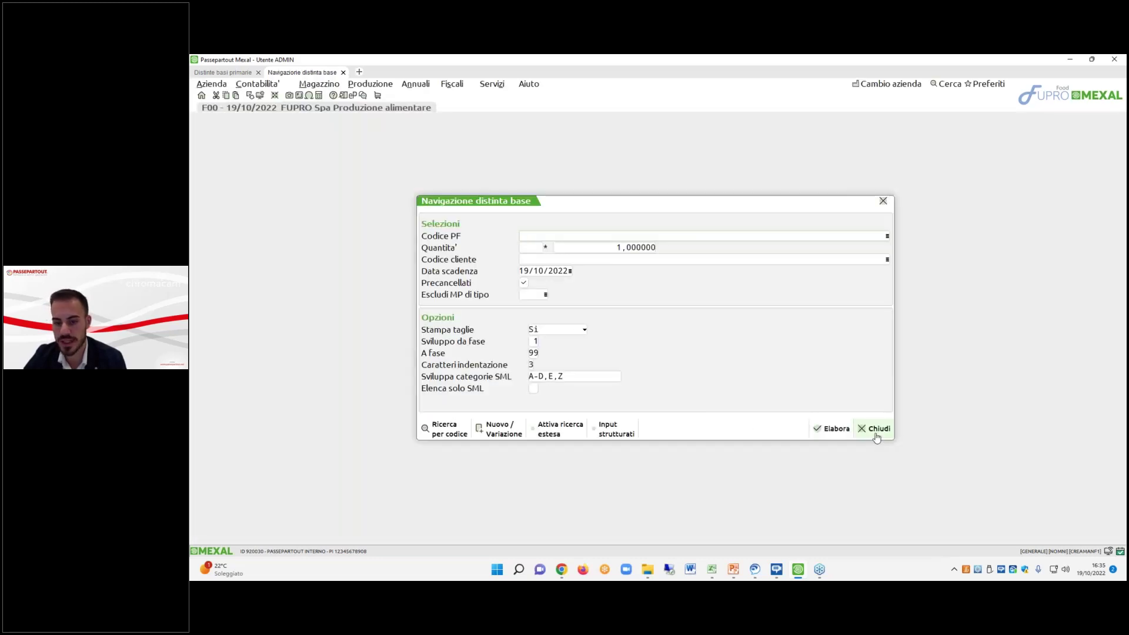
click(874, 429)
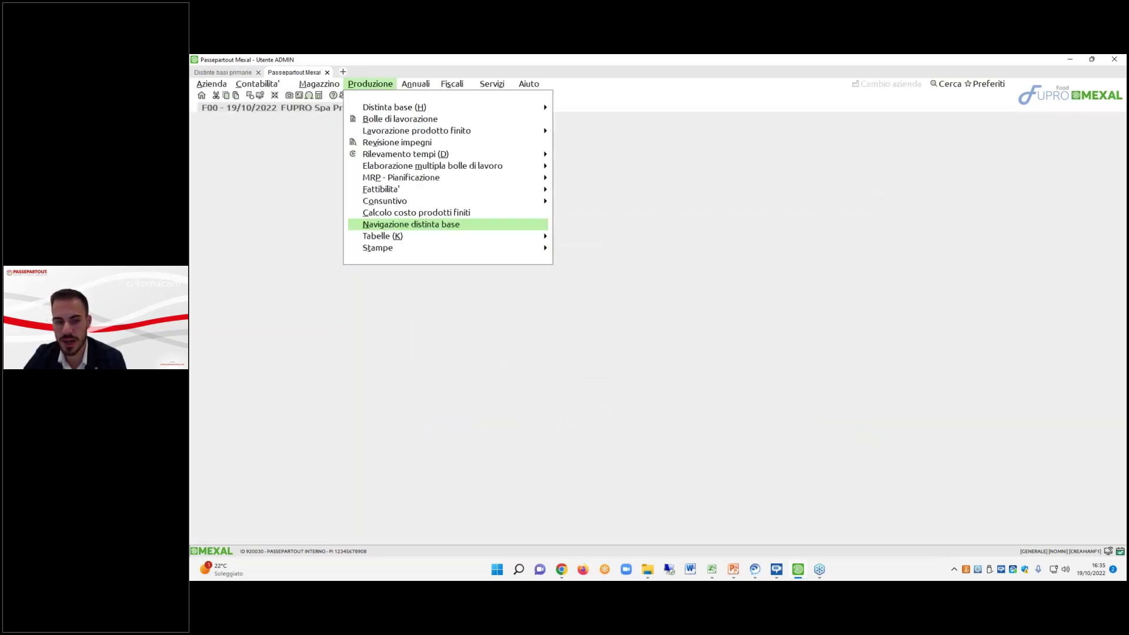
Calculate the finished product cost for article AFTER with Usa costo in DBP enabled, check the value and exit without saving it.
click(397, 215)
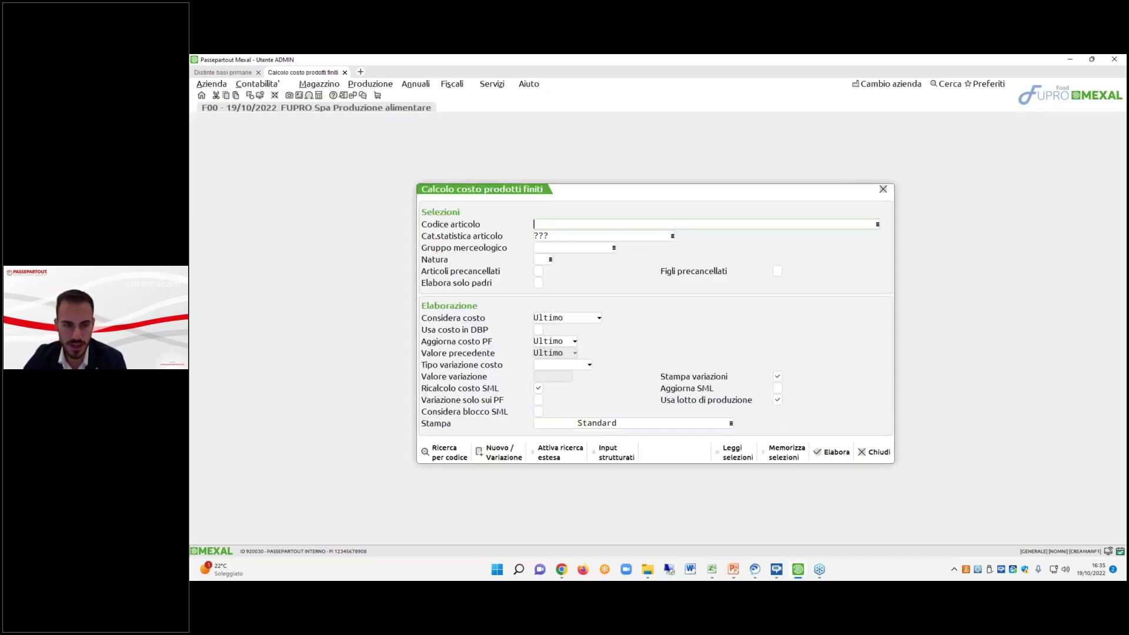
click(538, 329)
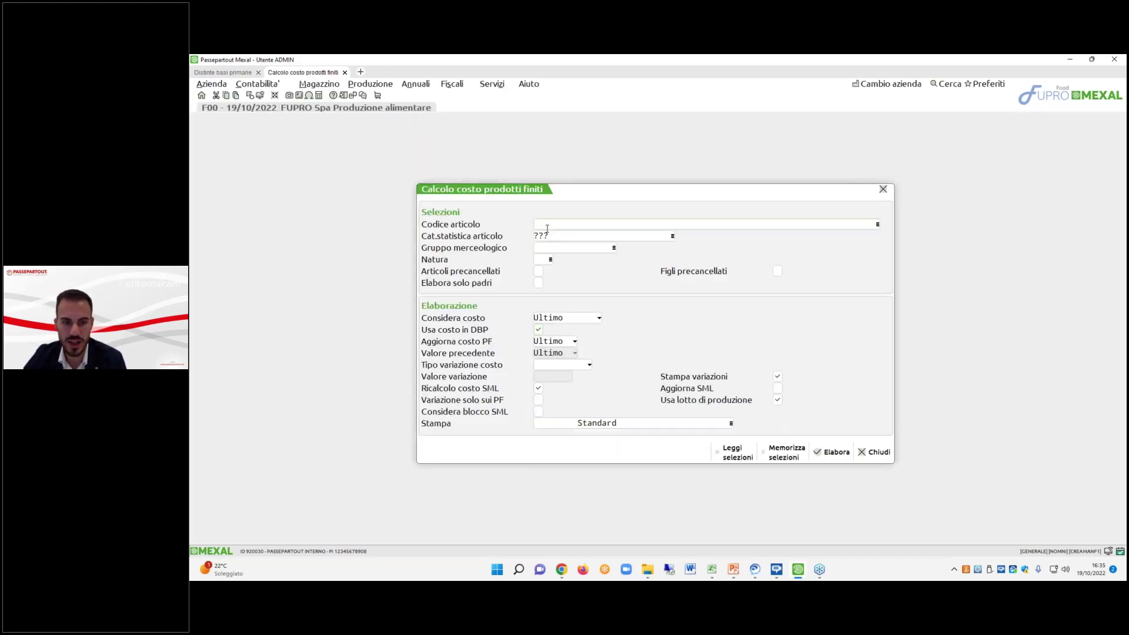
text(AFTER)
key(Return)
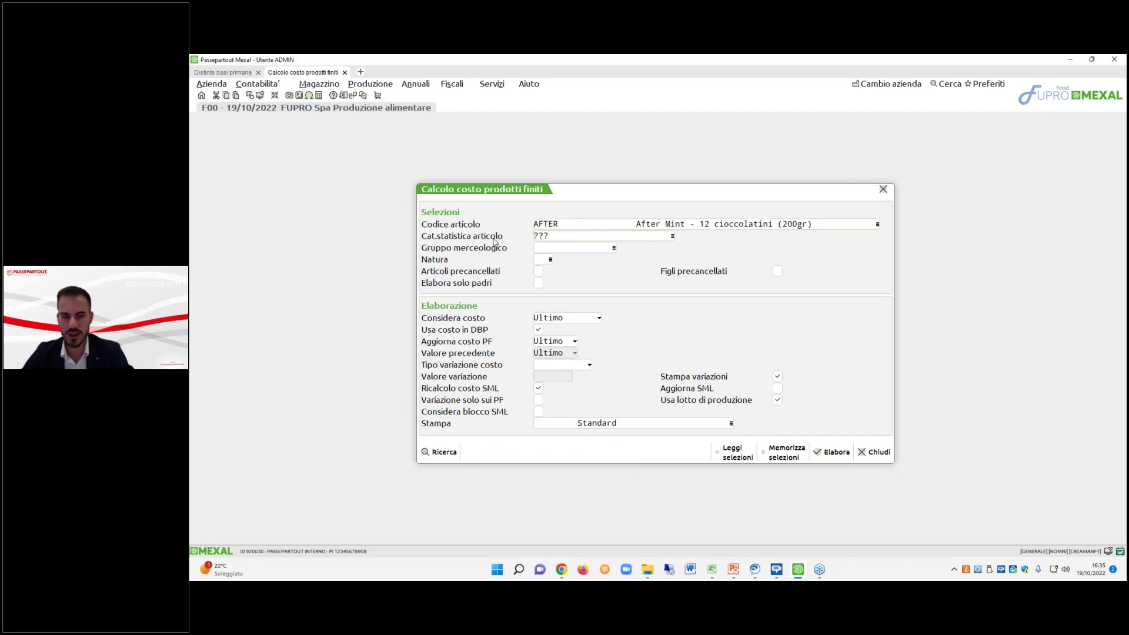
click(830, 453)
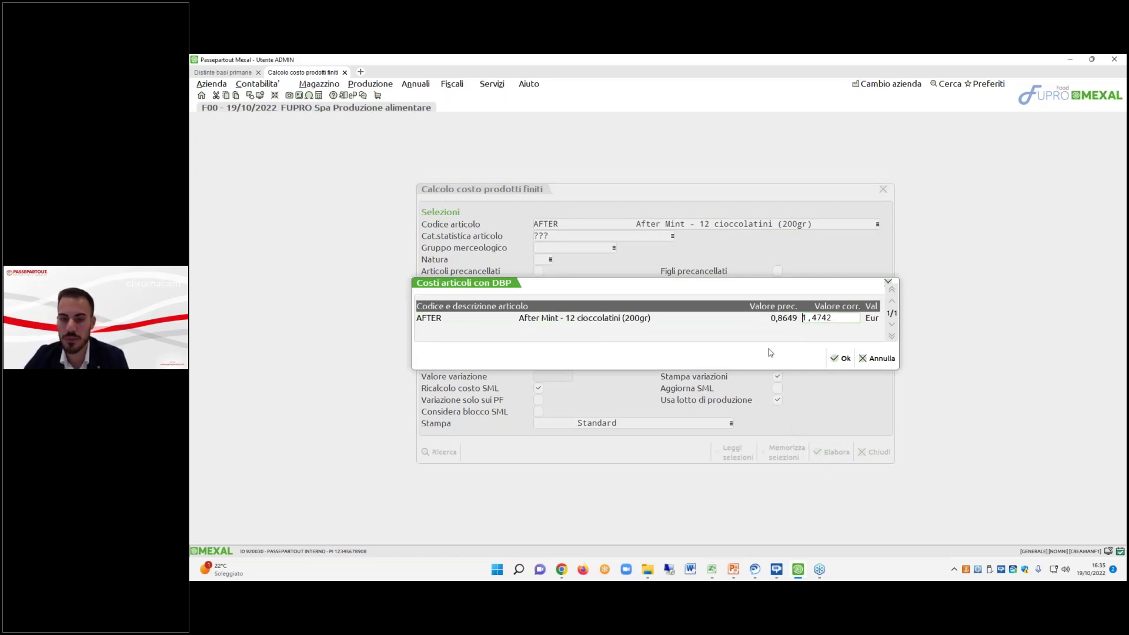
mouse_move(728, 291)
mouse_down()
mouse_move(731, 347)
mouse_move(728, 286)
mouse_up()
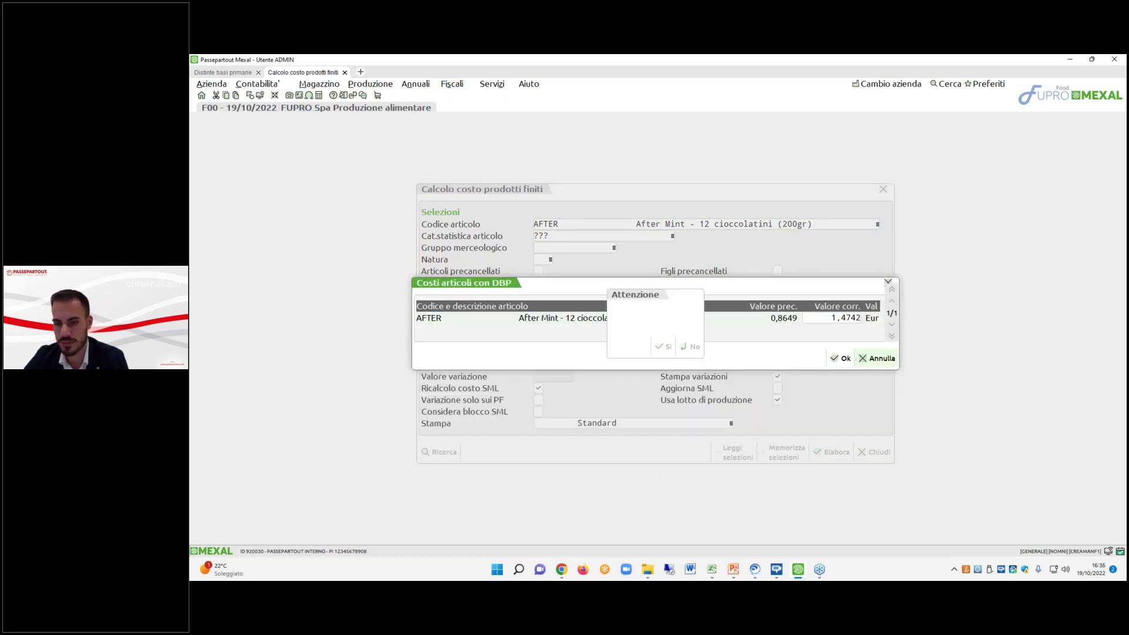
click(868, 358)
click(666, 346)
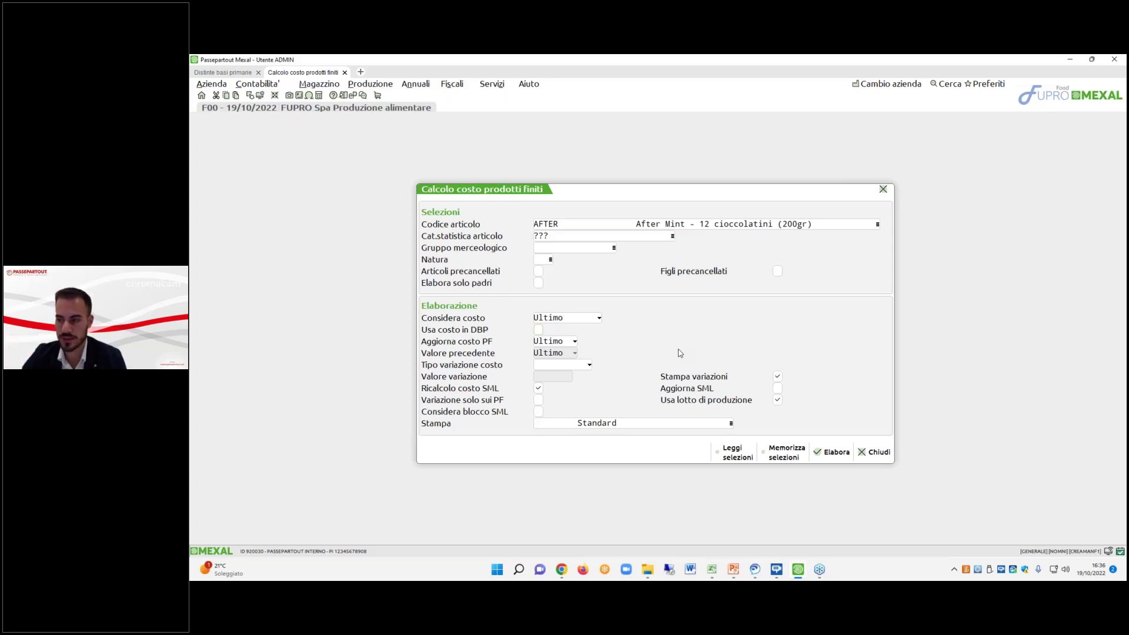
Return to the Distinte basi primarie list and look through the components of the AFTER bill of materials.
click(221, 73)
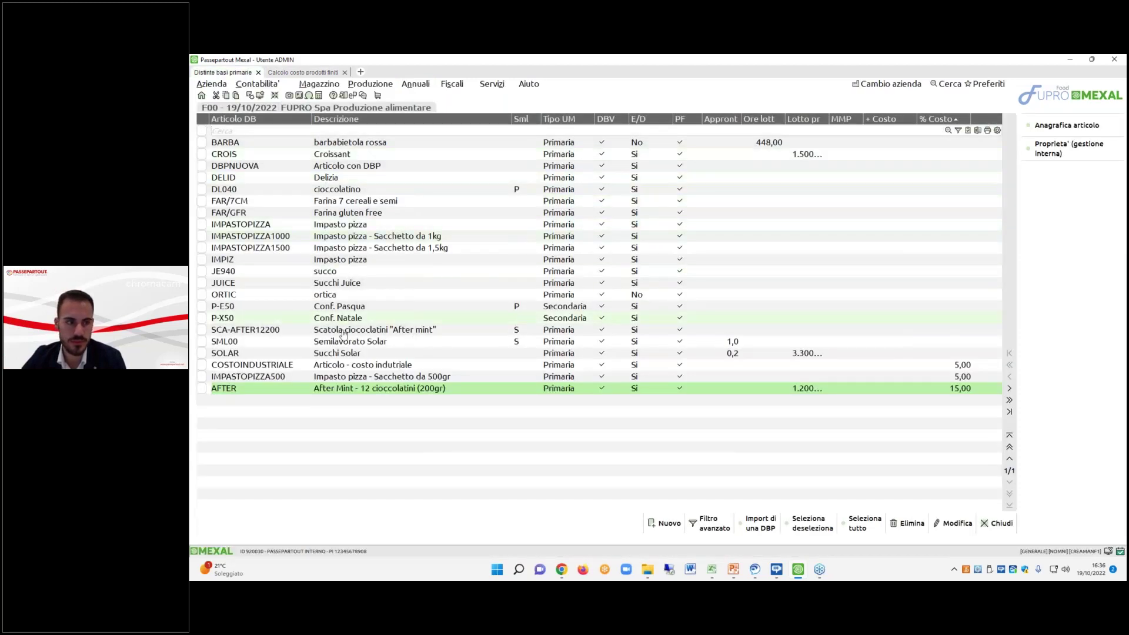
double_click(341, 377)
key(Escape)
key(Escape)
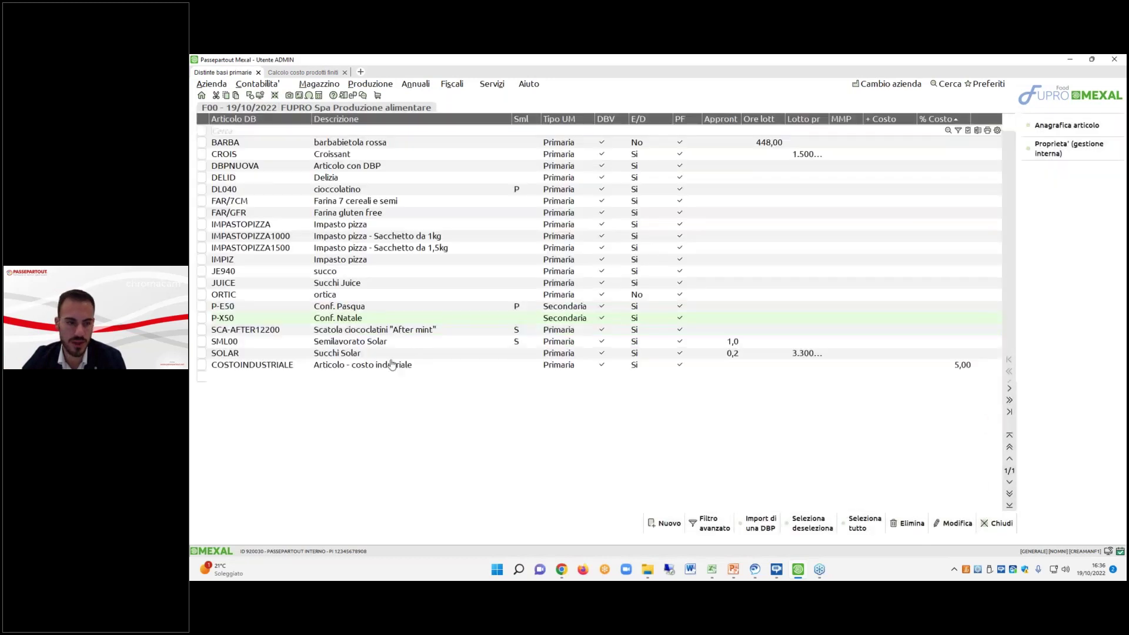
double_click(381, 390)
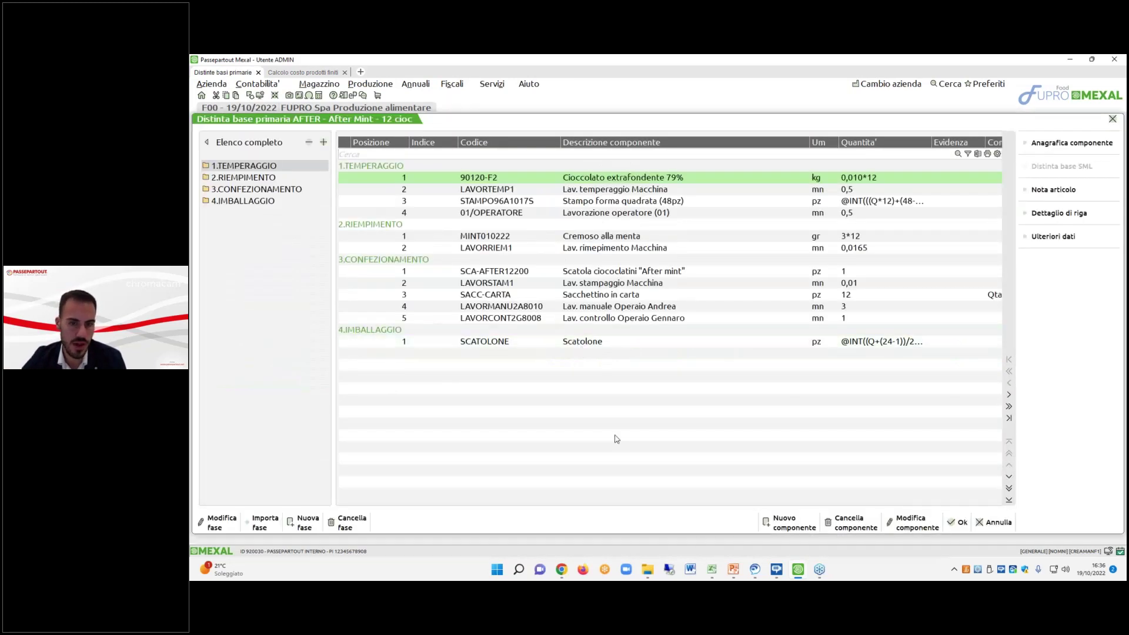
key(Down)
key(Down)
key(Down)
key(Down)
key(Down)
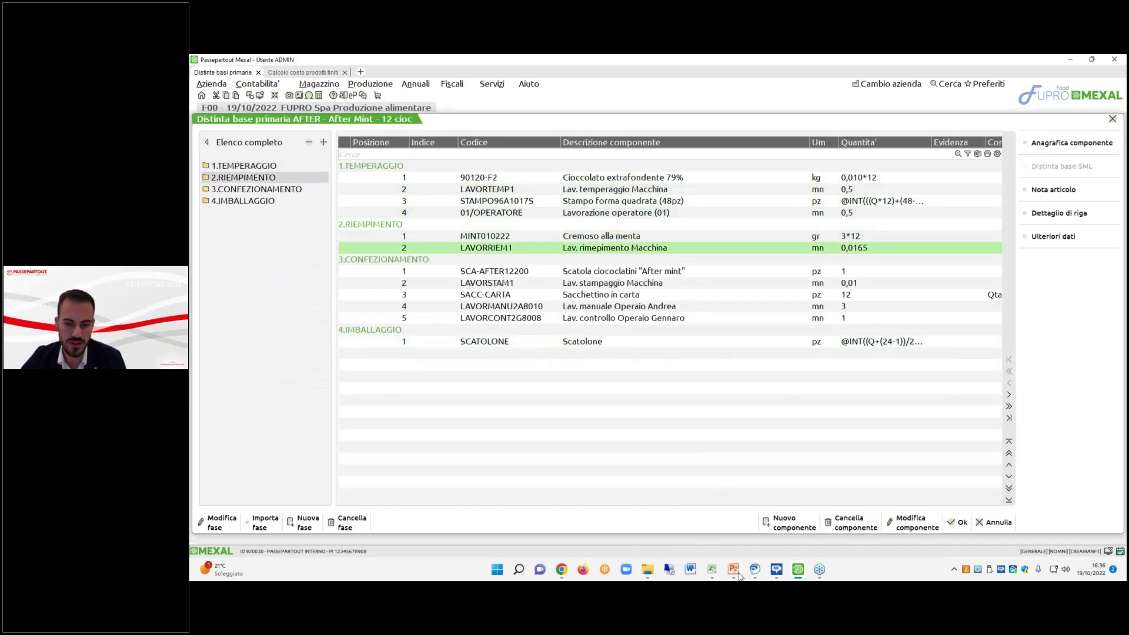
Switch to the PowerPoint presentation and show slide 69 with the cost calculation example for all finished products.
click(733, 569)
click(264, 341)
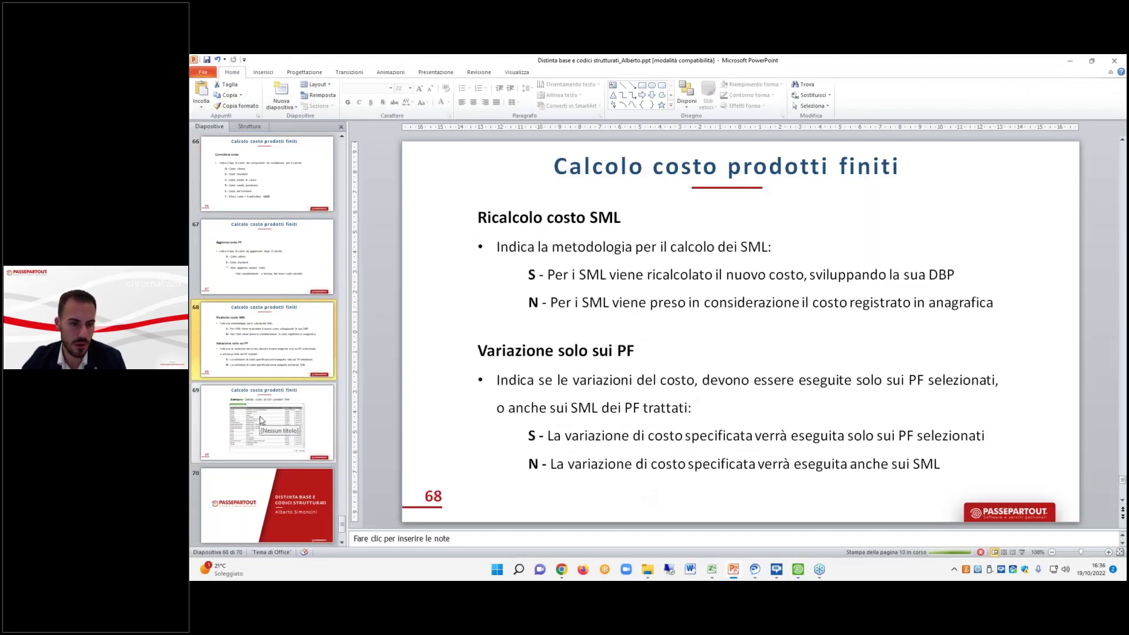
click(263, 420)
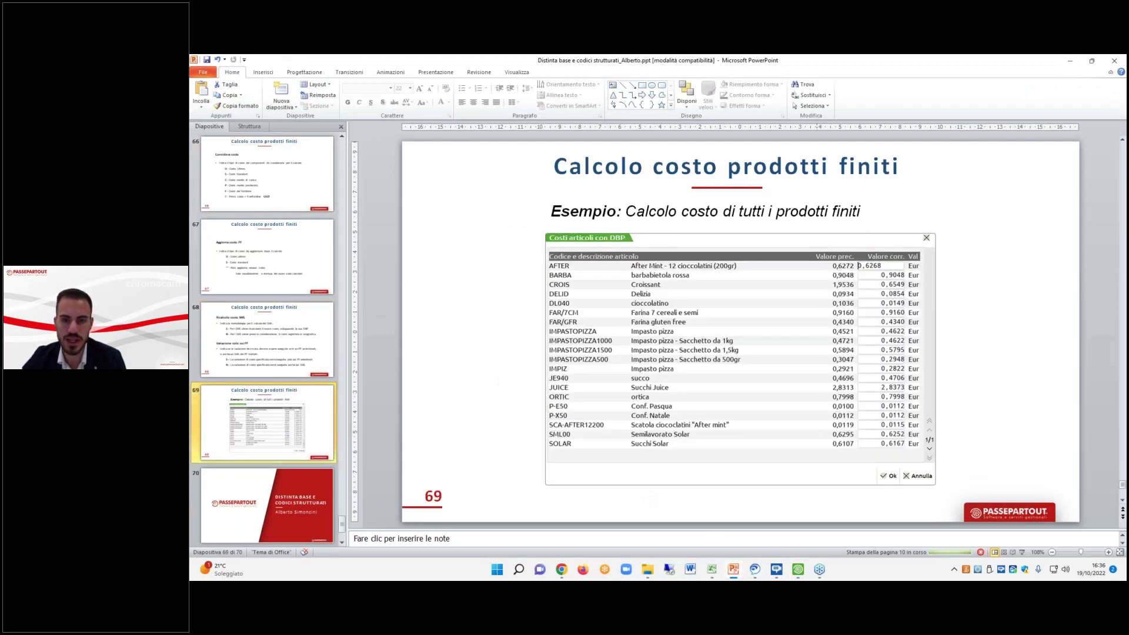
Return to Mexal and go to component 90120-F2 in the TEMPERAGGIO phase of the AFTER bill of materials.
click(1070, 63)
click(570, 292)
key(Up)
key(Up)
key(Up)
key(Up)
key(Up)
key(Up)
key(Up)
key(Up)
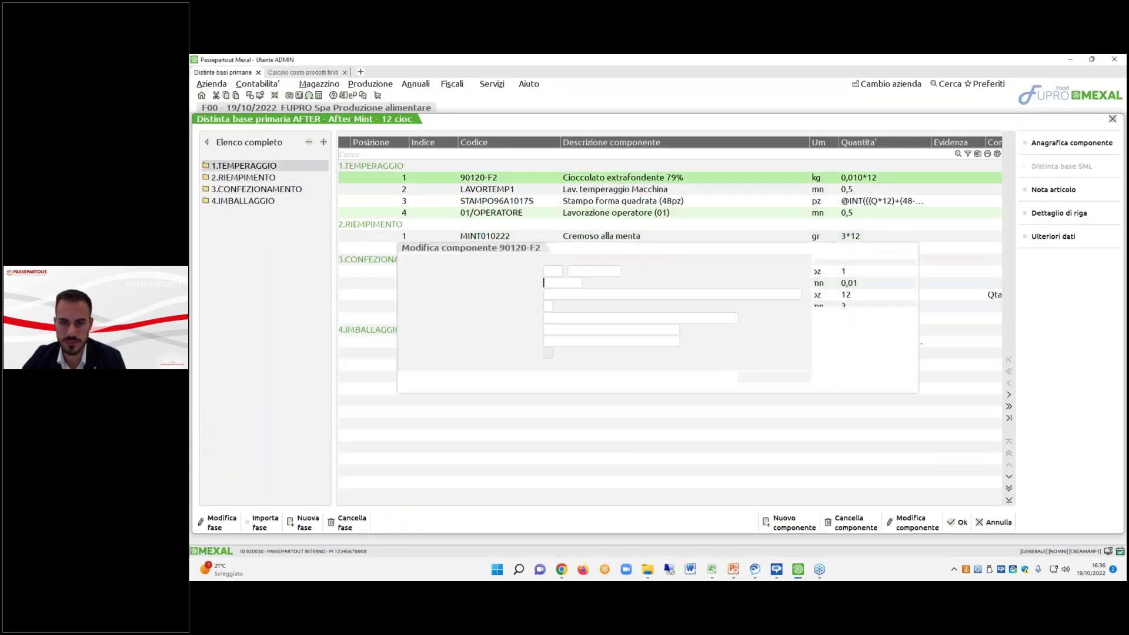
Try a cost of 5 in the conditions of component 90120-F2, discard it and exit the AFTER bill of materials.
key(Return)
click(872, 279)
click(732, 482)
text(5)
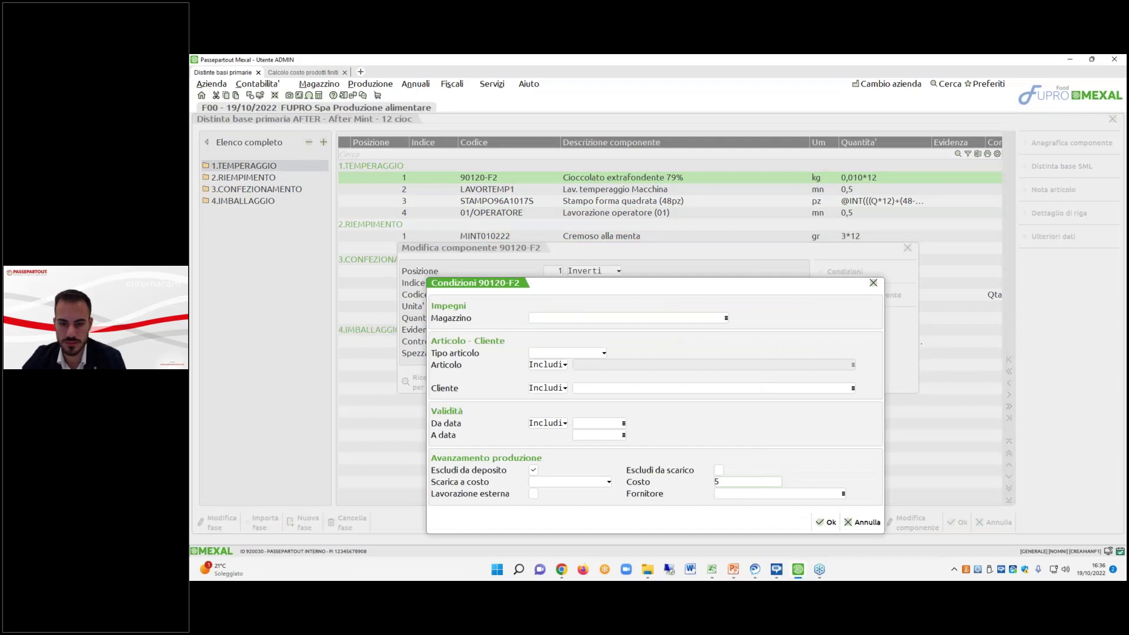
key(BackSpace)
key(Escape)
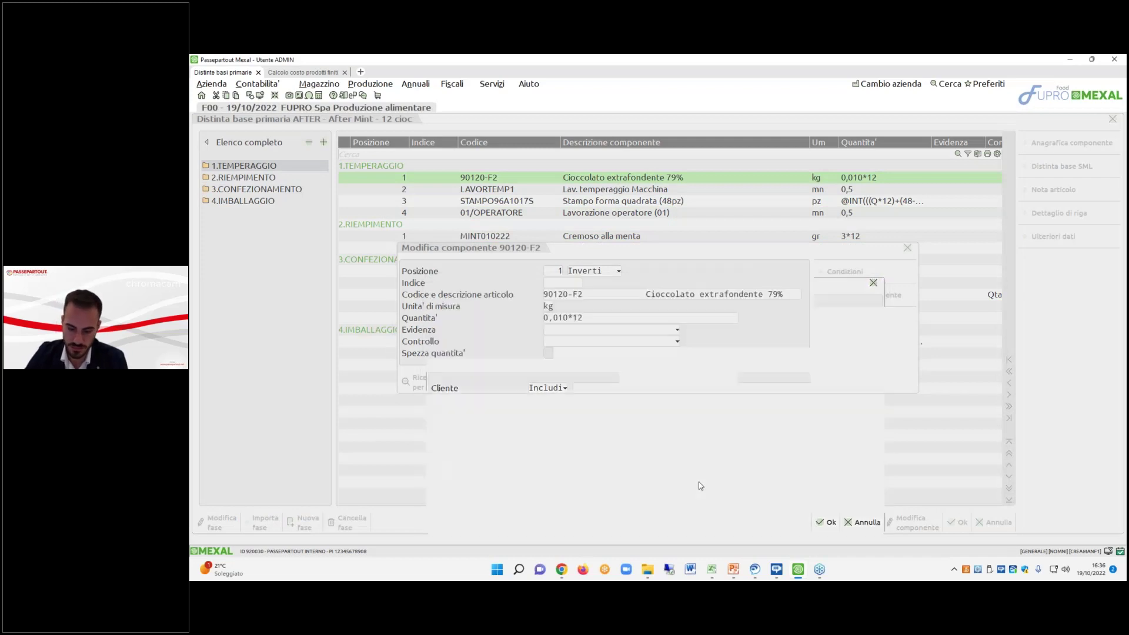
key(Escape)
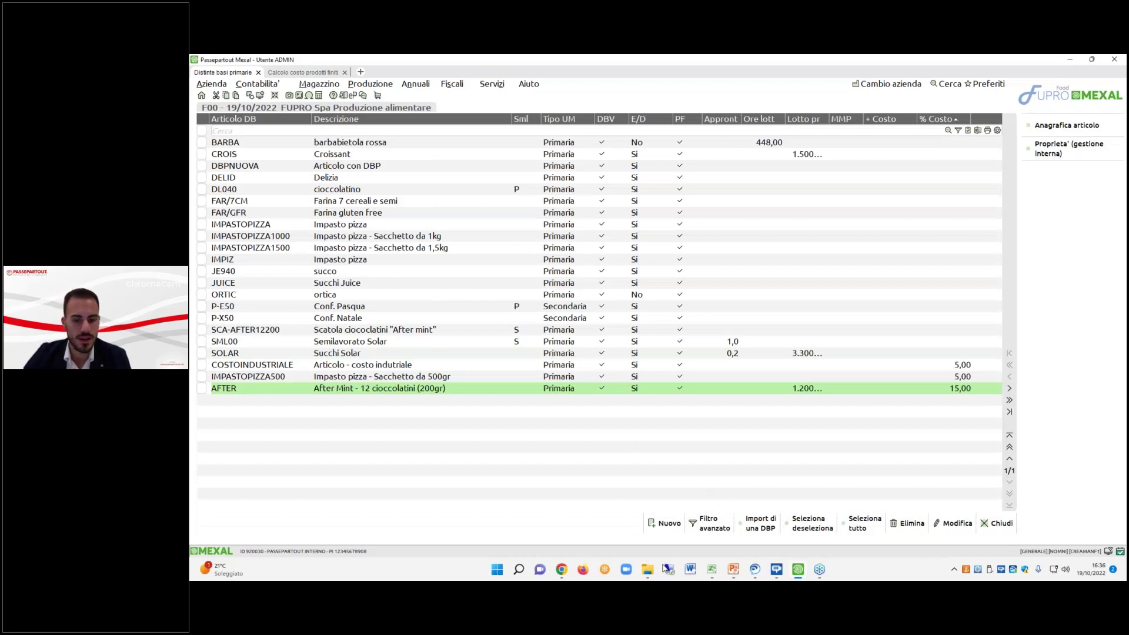
Close the finished product cost calculation, switch to the PowerPoint presentation and show slide 46 on Tabella abbinamenti.
click(313, 74)
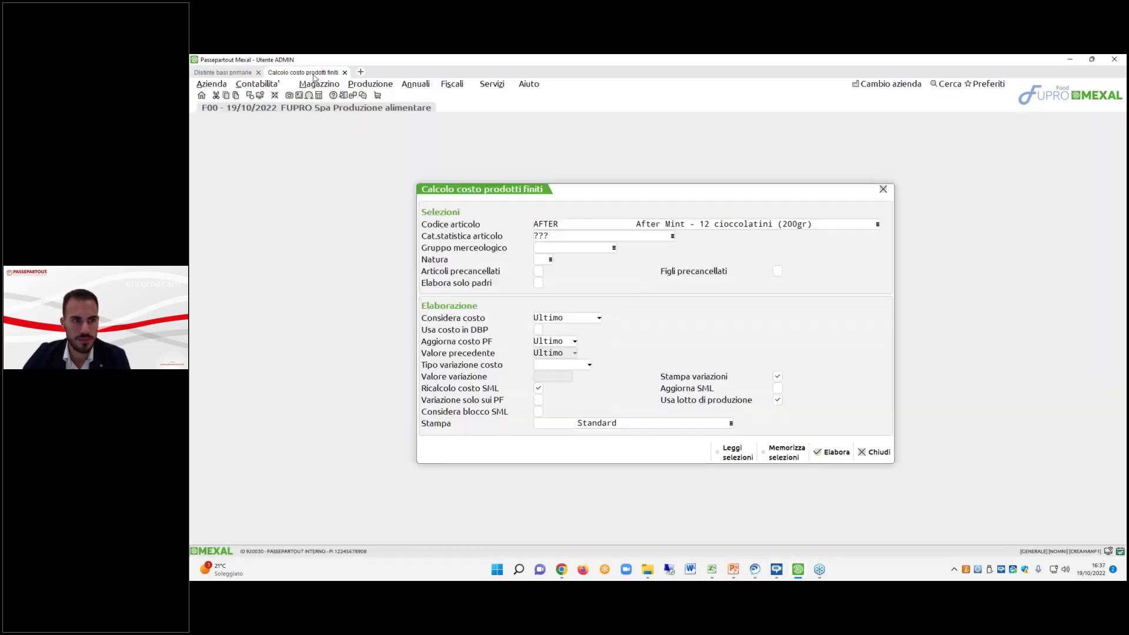
click(873, 452)
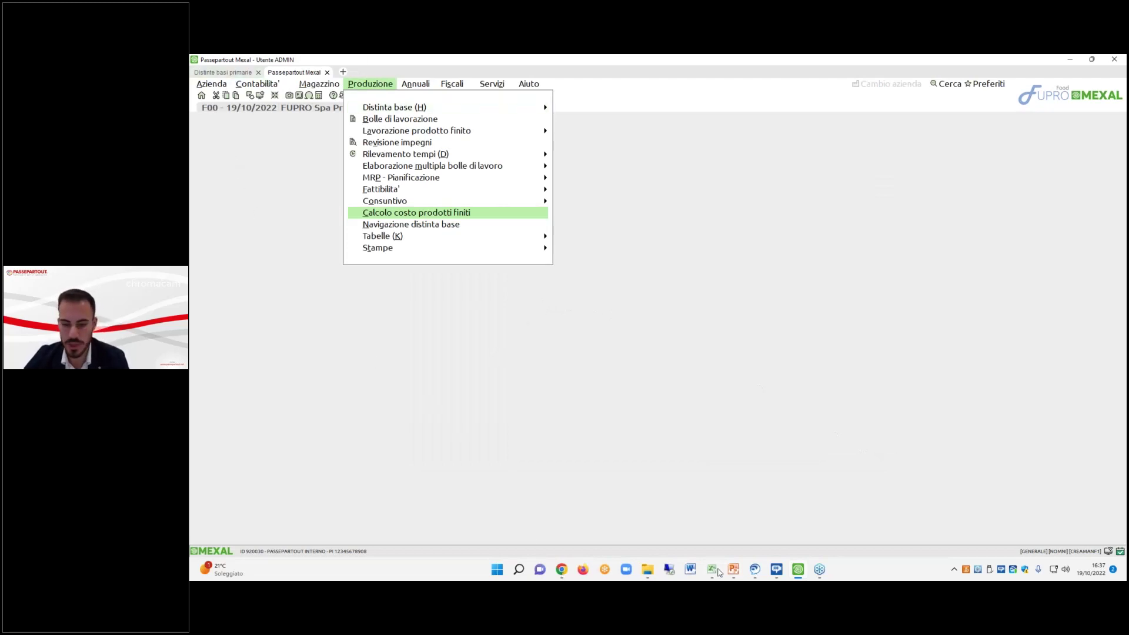
mouse_move(758, 572)
mouse_move(798, 577)
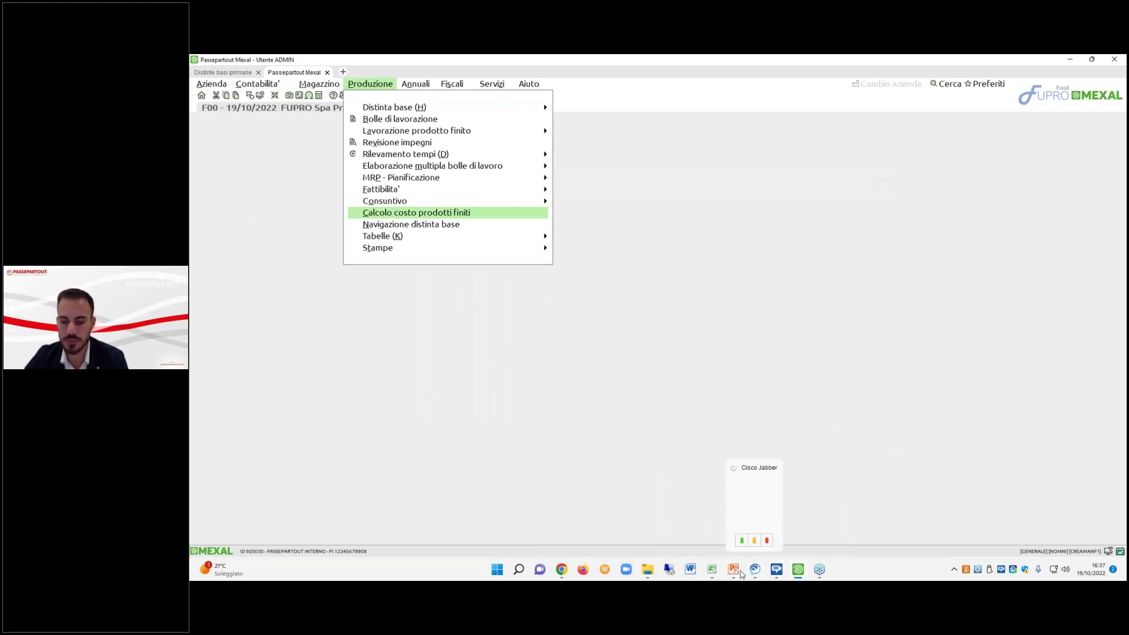
click(731, 532)
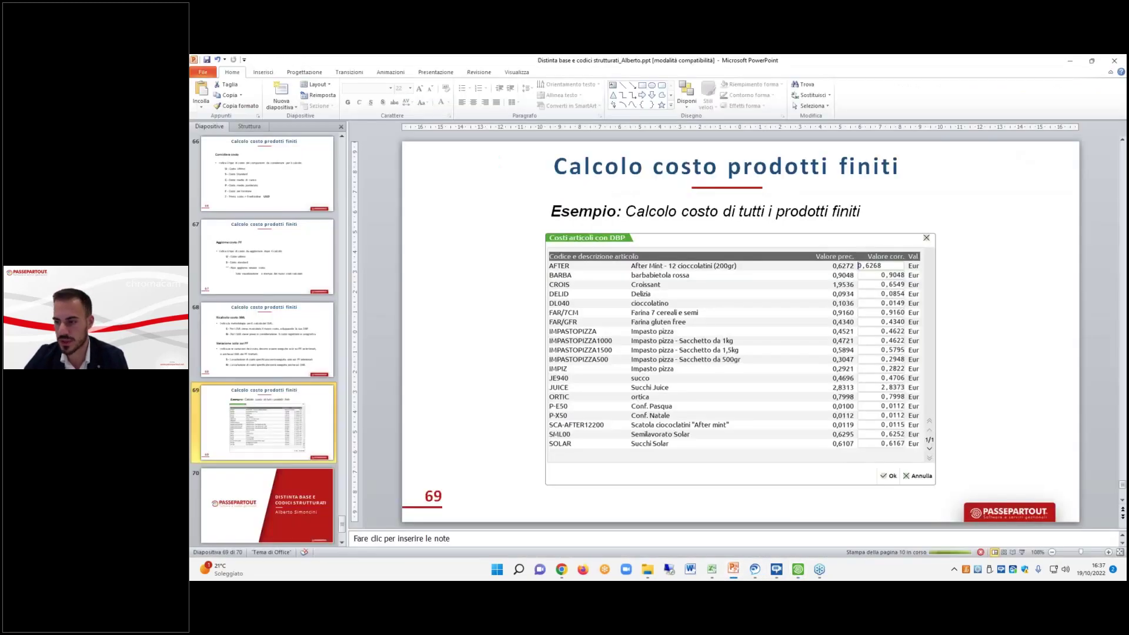
scroll(222, 268, up, 12)
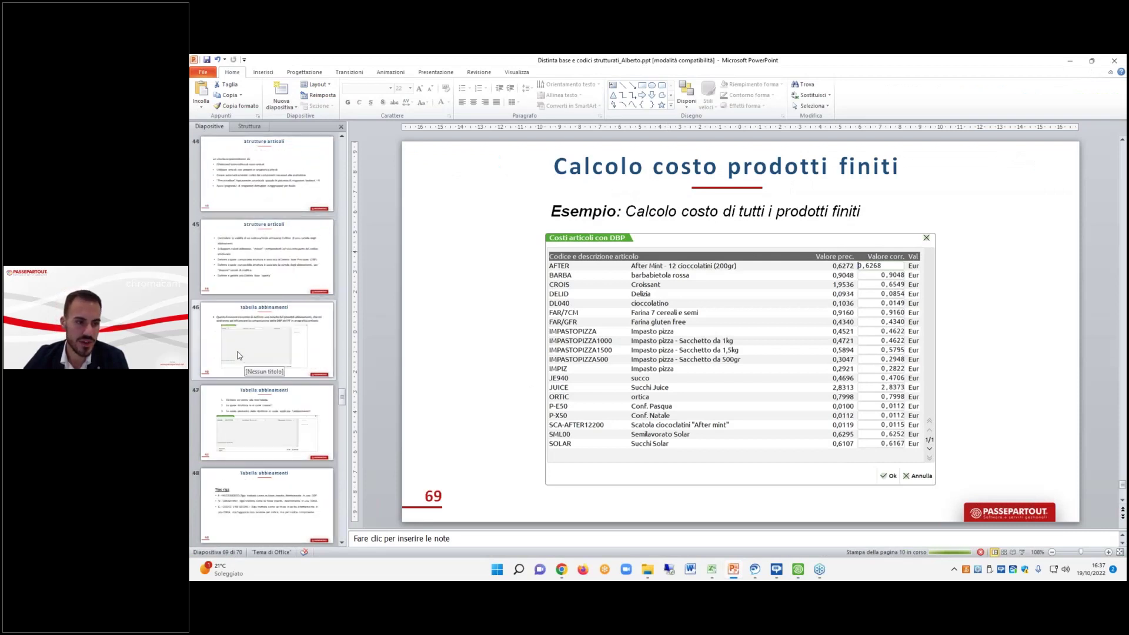
click(238, 356)
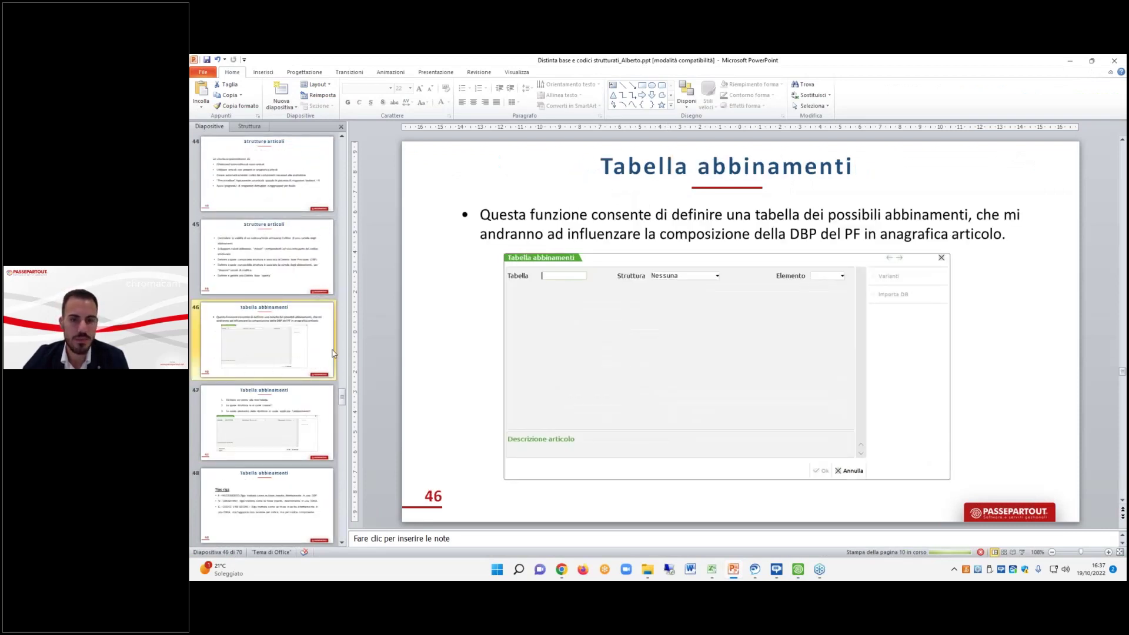
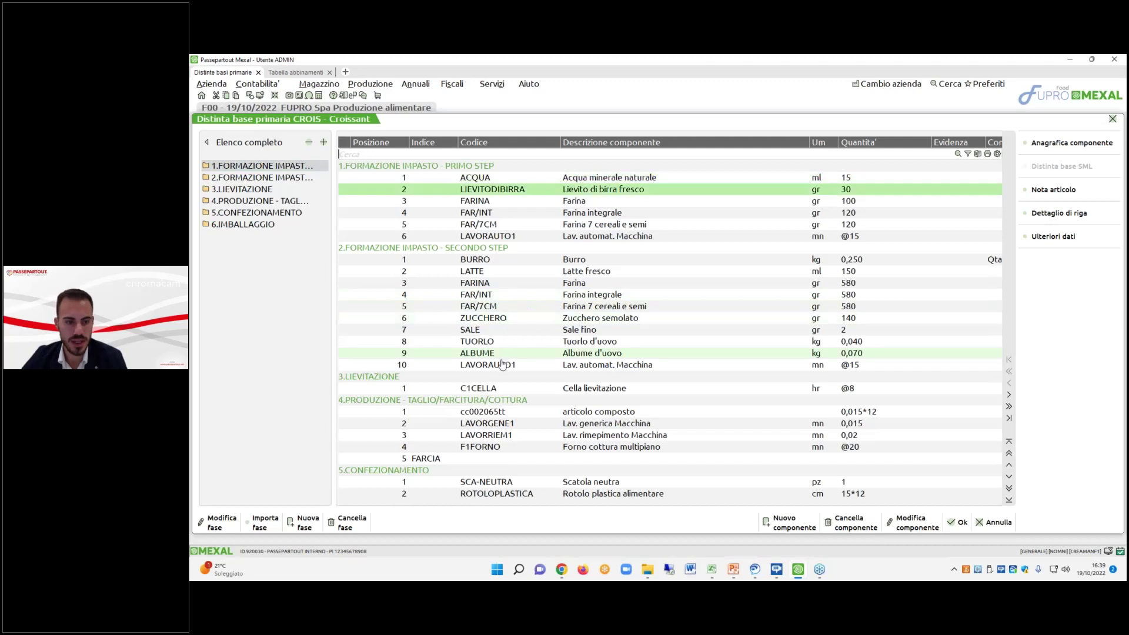
Look through the CROIS bill of materials down to the FARCIA row in the PRODUZIONE - TAGLIO/FARCITURA/COTTURA phase.
key(Down)
key(Down)
key(Down)
key(Down)
key(Down)
key(Down)
key(Down)
key(Down)
key(Down)
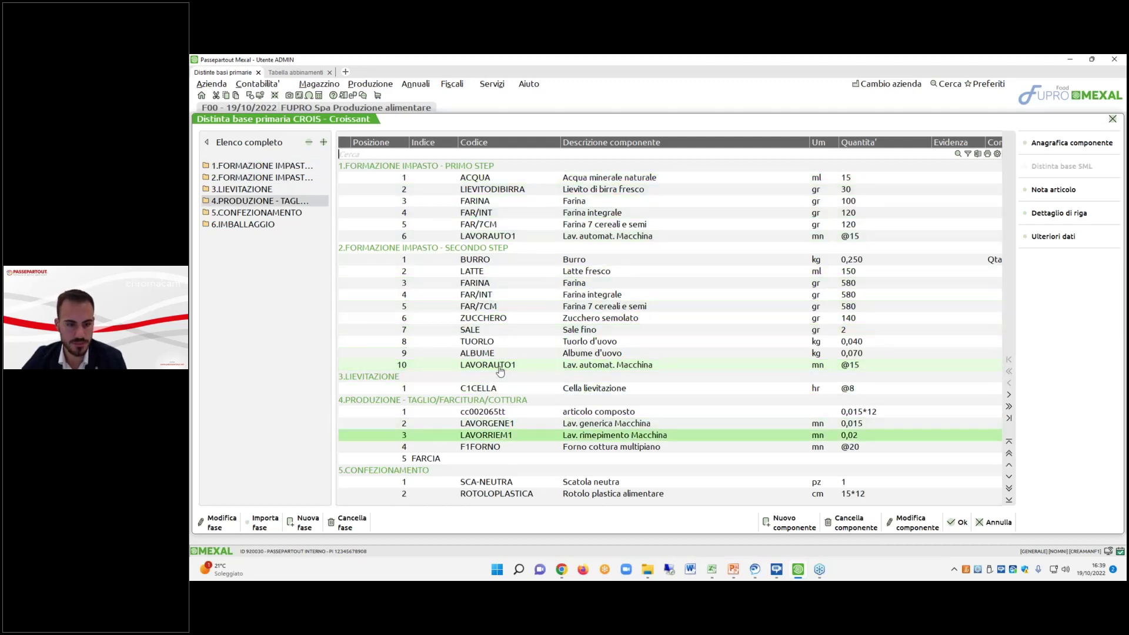
key(Up)
key(Up)
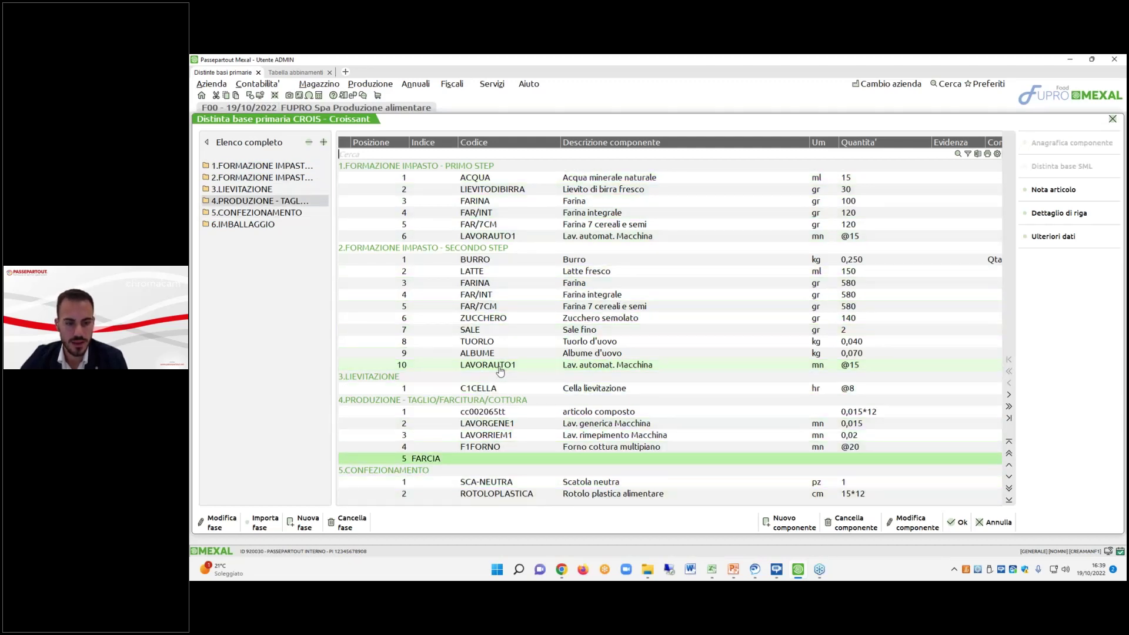
click(962, 522)
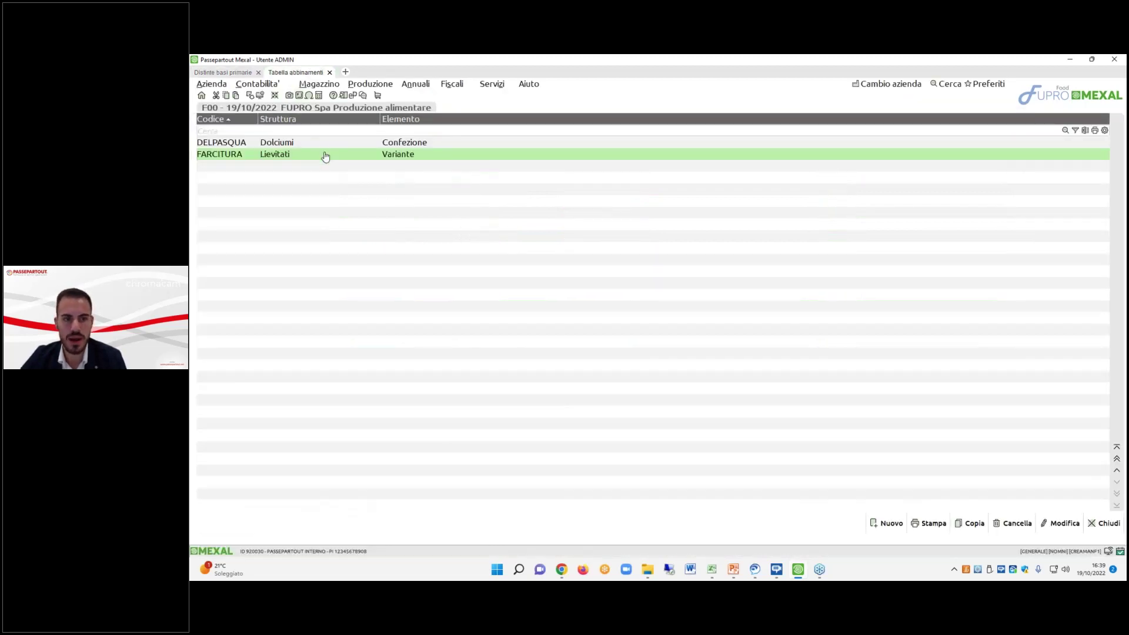
Open the FARCITURA pairing table to check its structure and element, and return to the CROIS bill of materials.
double_click(325, 156)
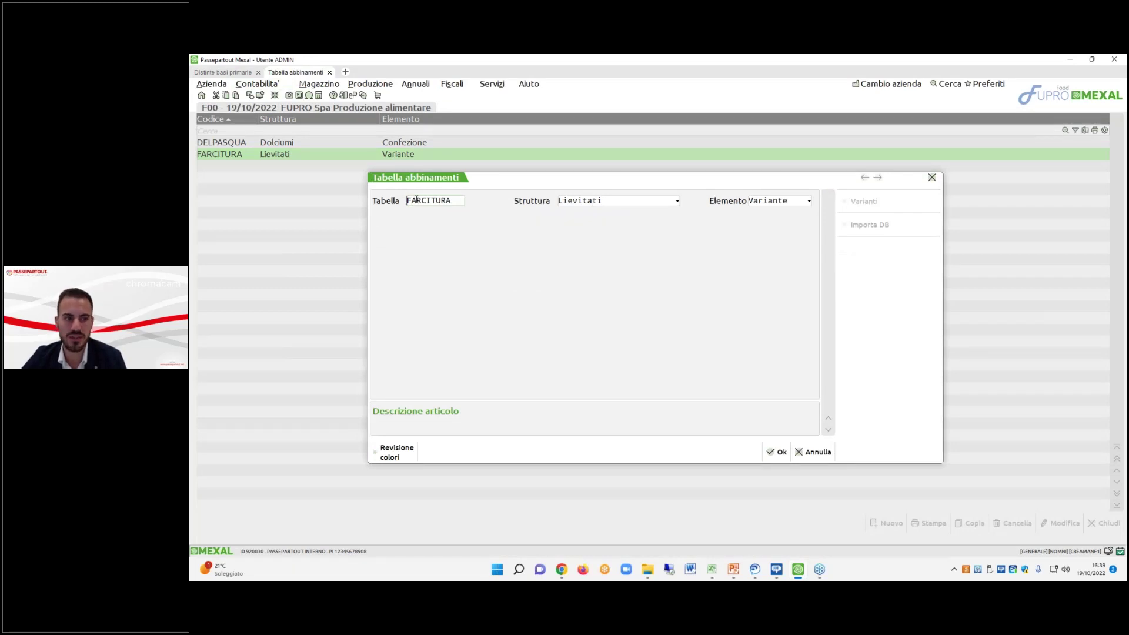
drag(451, 202, 405, 201)
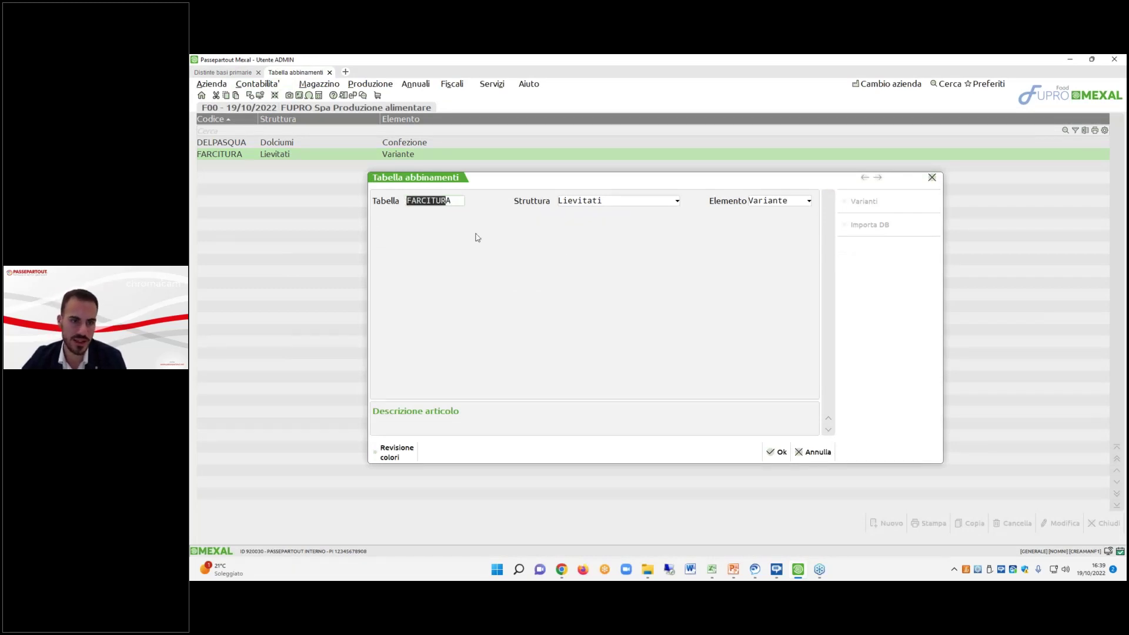
click(646, 207)
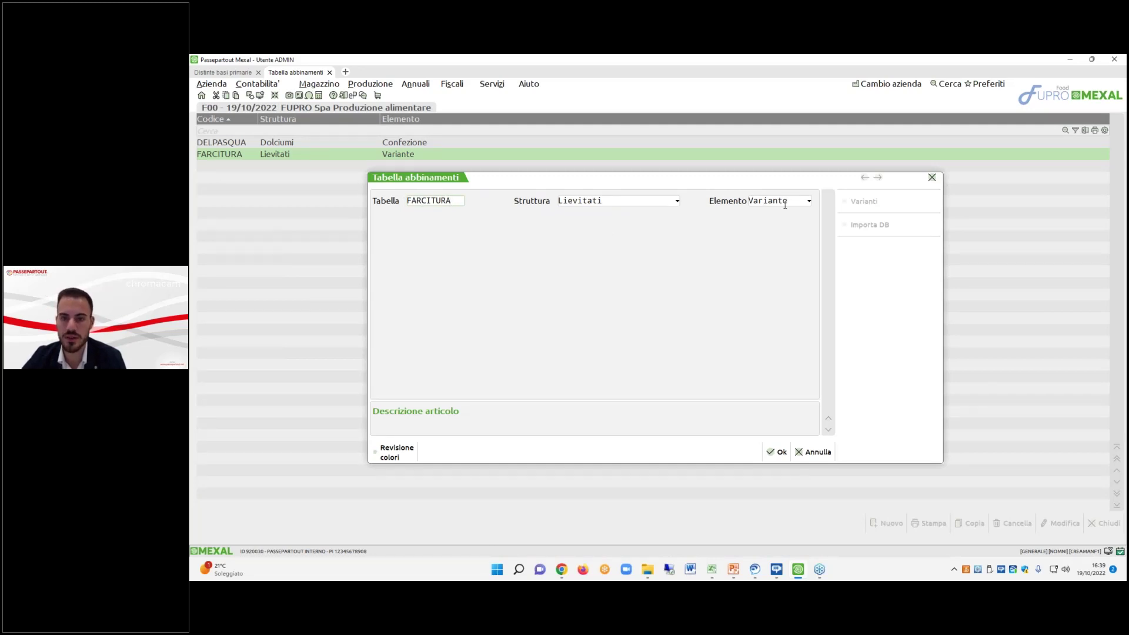
click(224, 73)
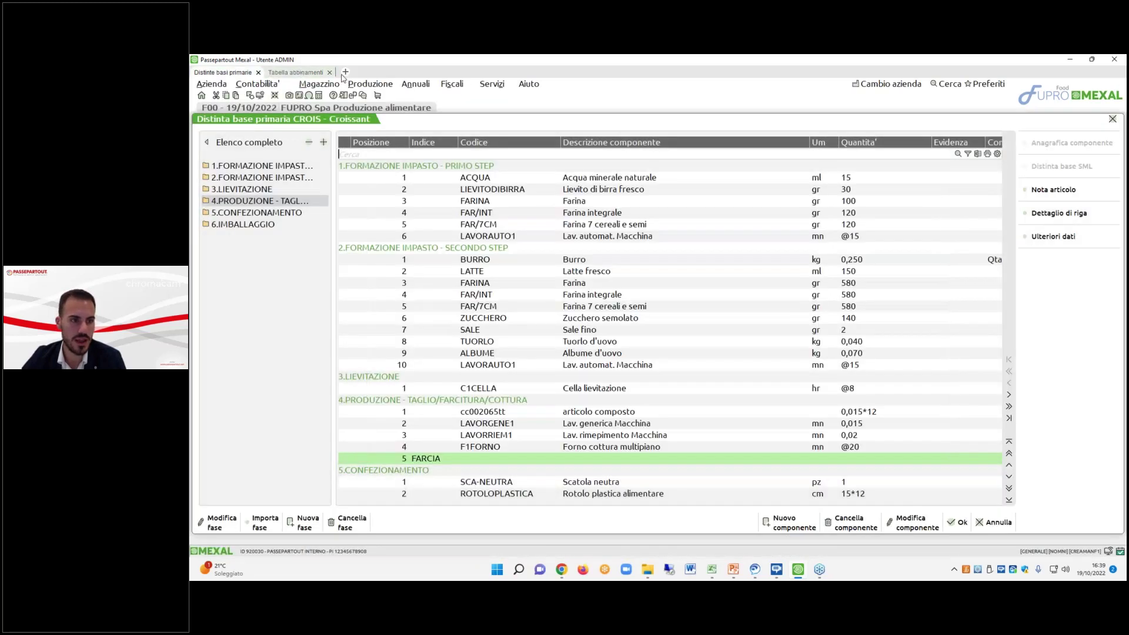
Open Stampa sviluppo distinta base in a new work session using the standard Sviluppo Distinta Base print.
click(345, 72)
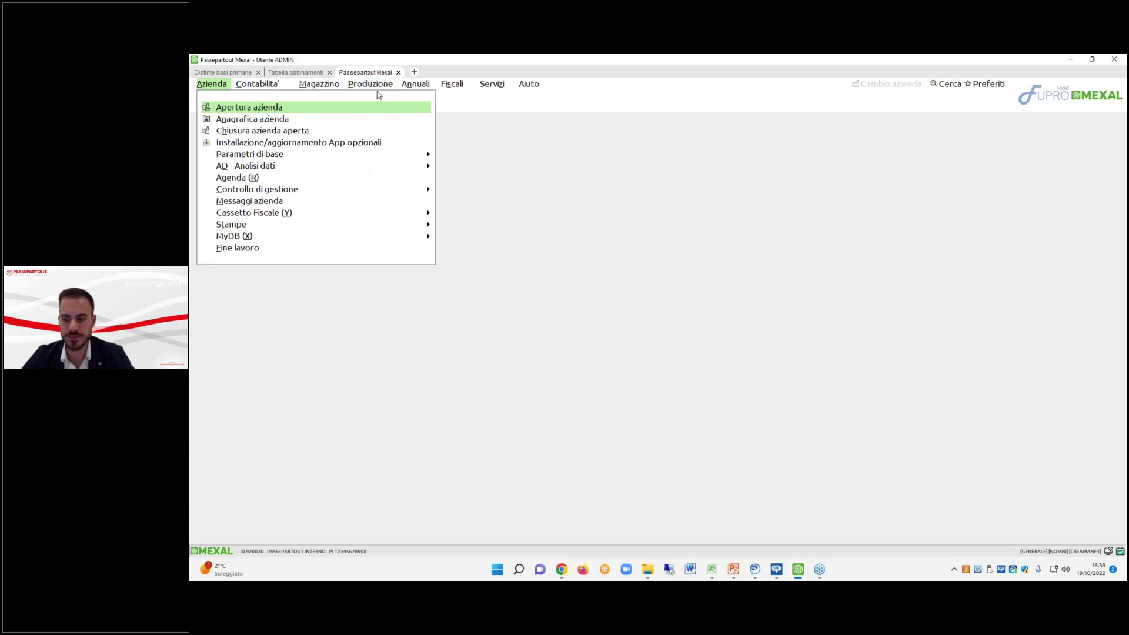
click(378, 121)
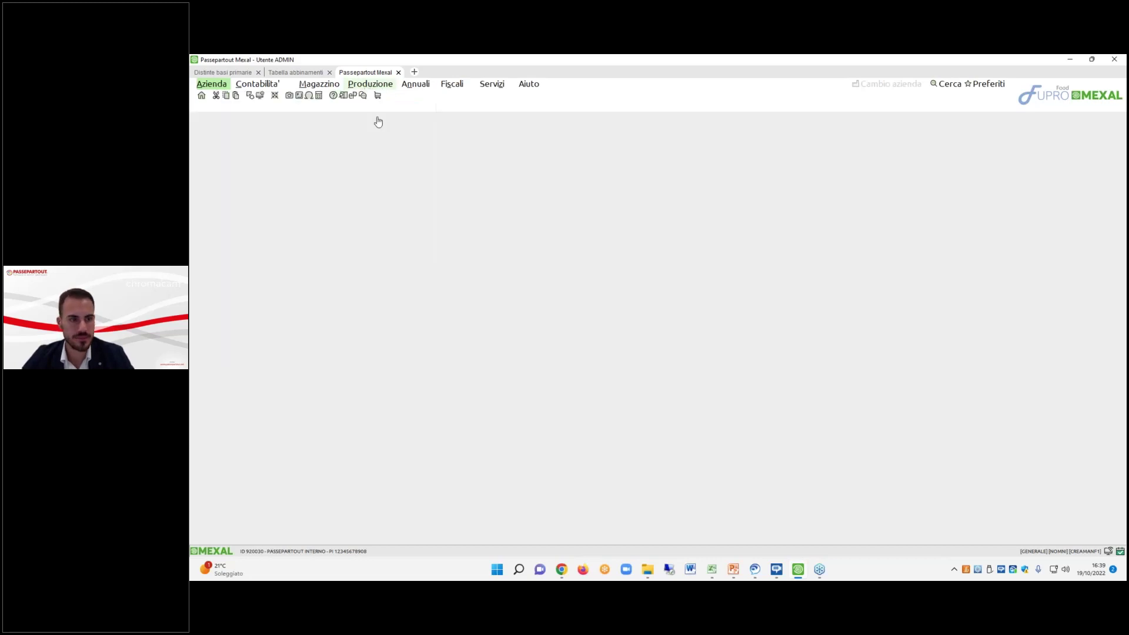
click(370, 83)
mouse_move(379, 249)
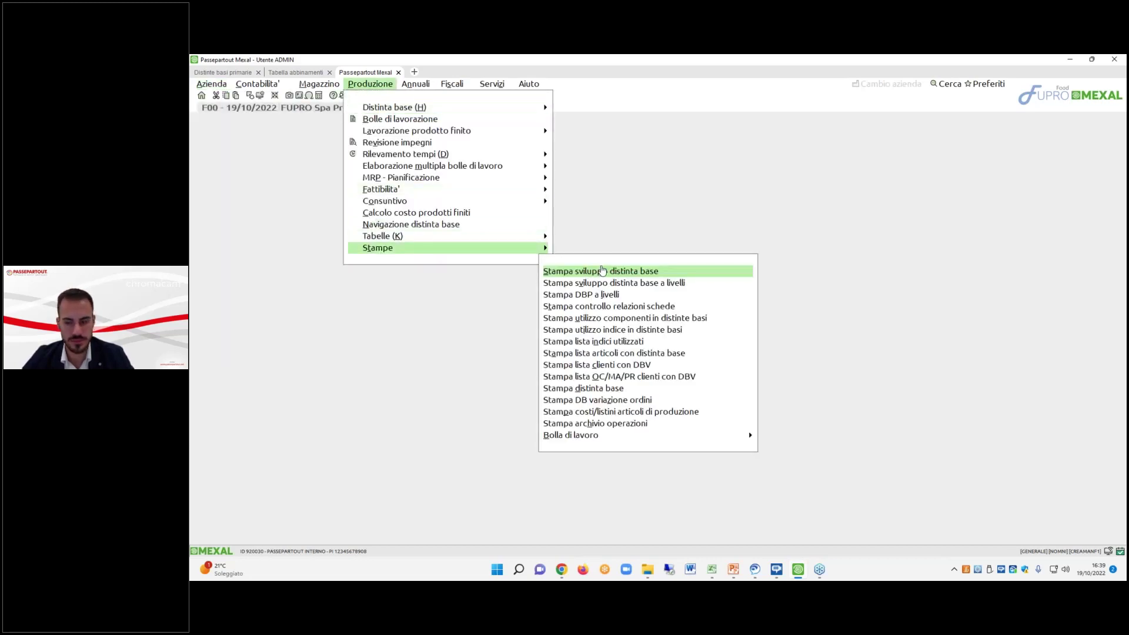
click(602, 270)
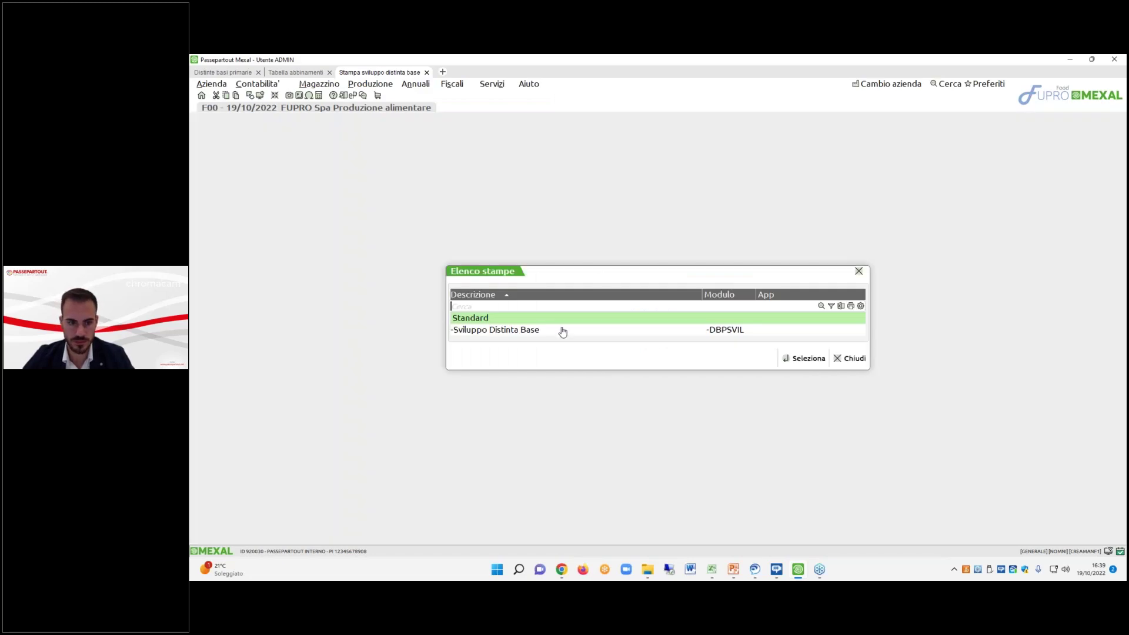
click(562, 333)
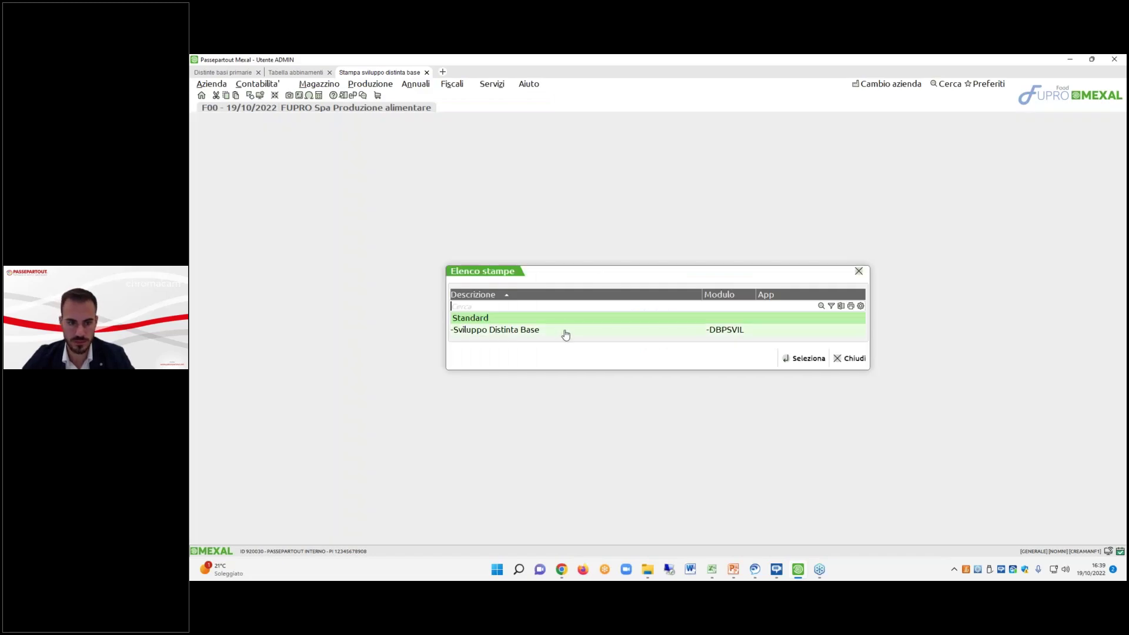
double_click(564, 333)
Enter structured article CROIS as the starting article code and set its Tipolog. to CLA (classico).
text(CROIS)
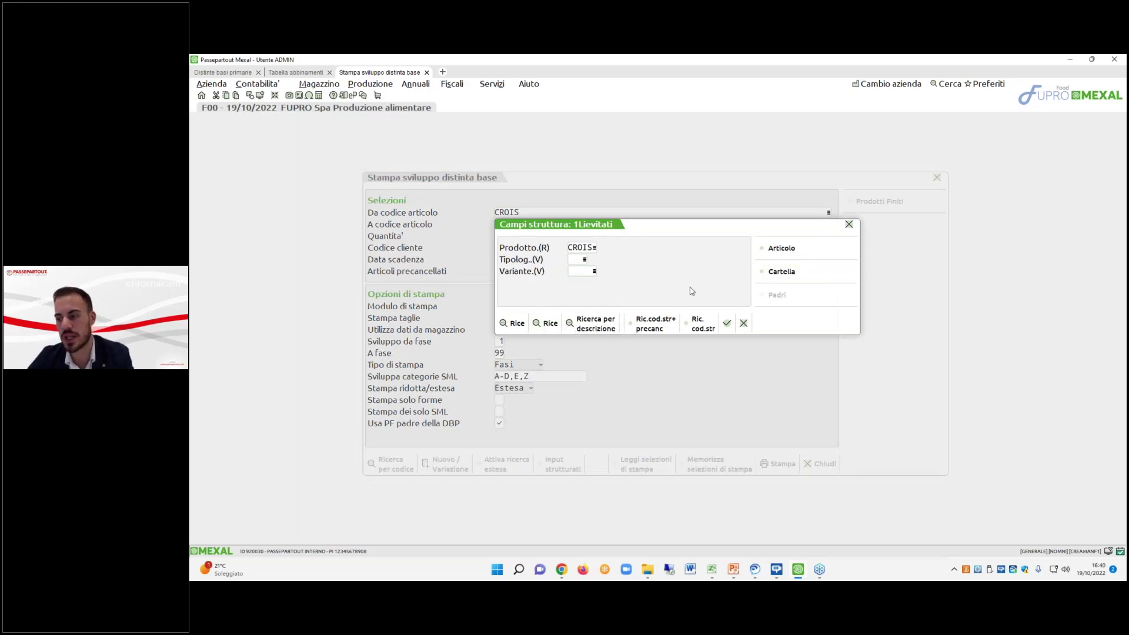
click(788, 271)
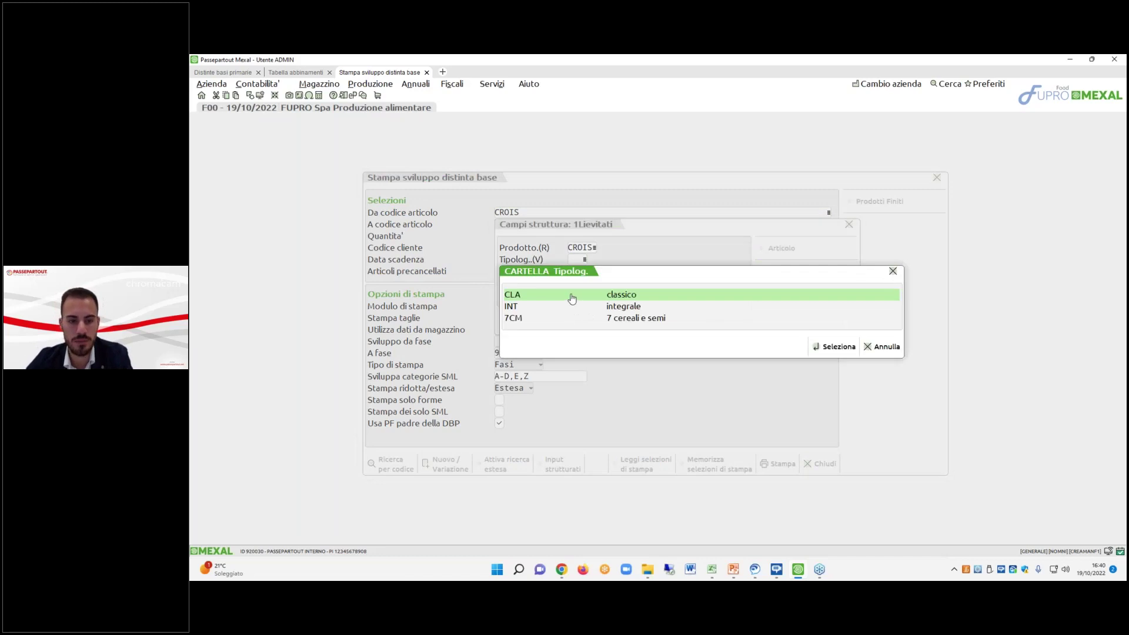
double_click(572, 296)
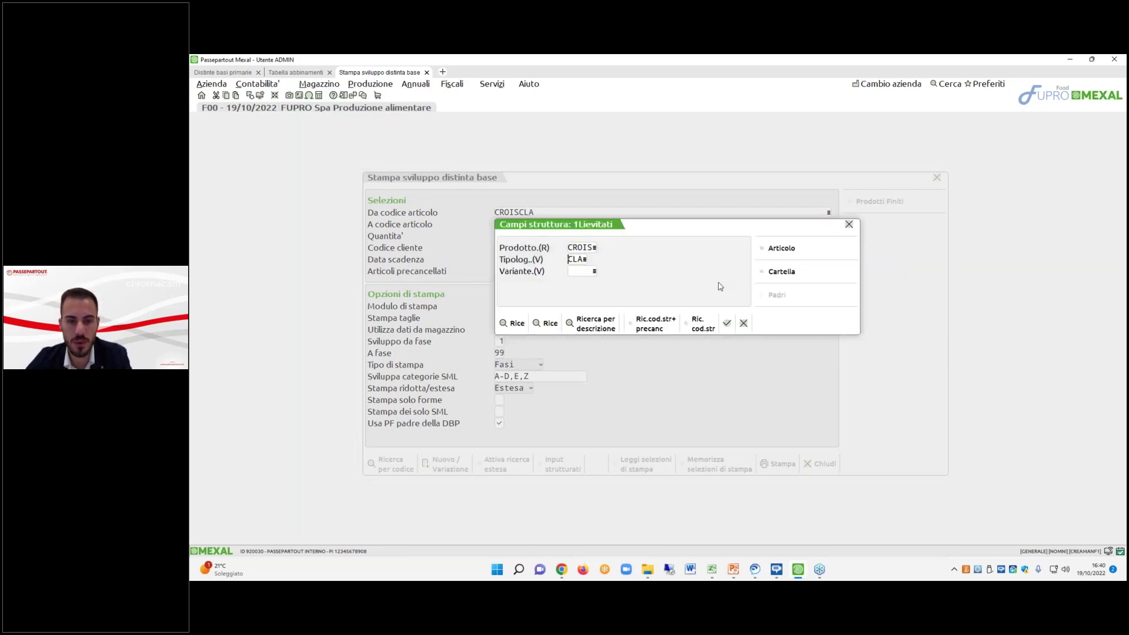
click(782, 272)
key(Escape)
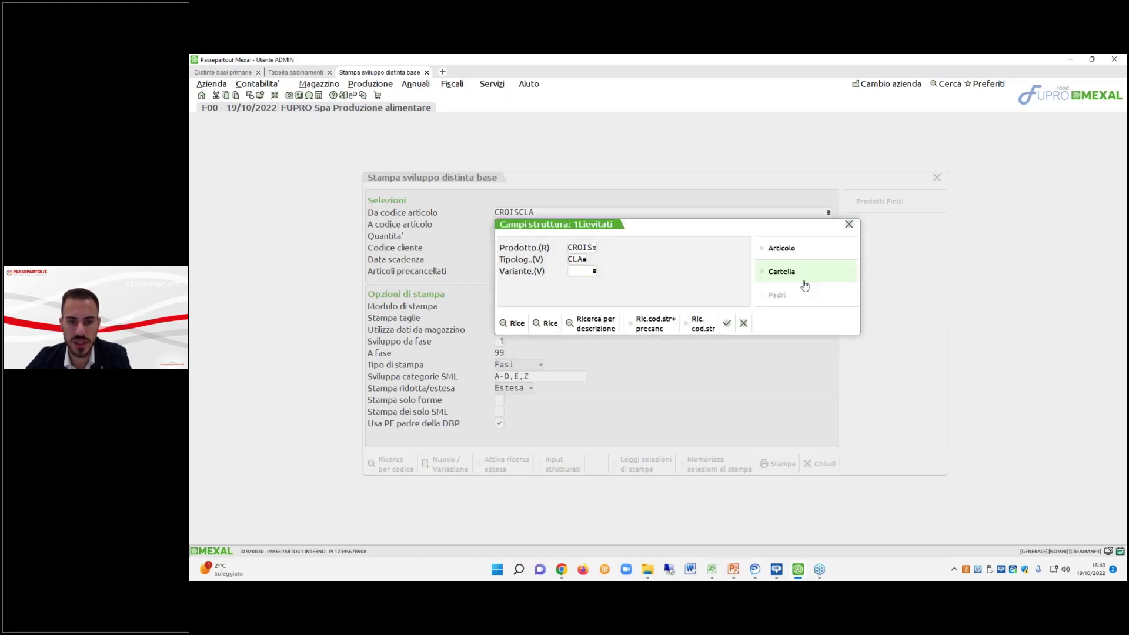
click(774, 292)
click(878, 347)
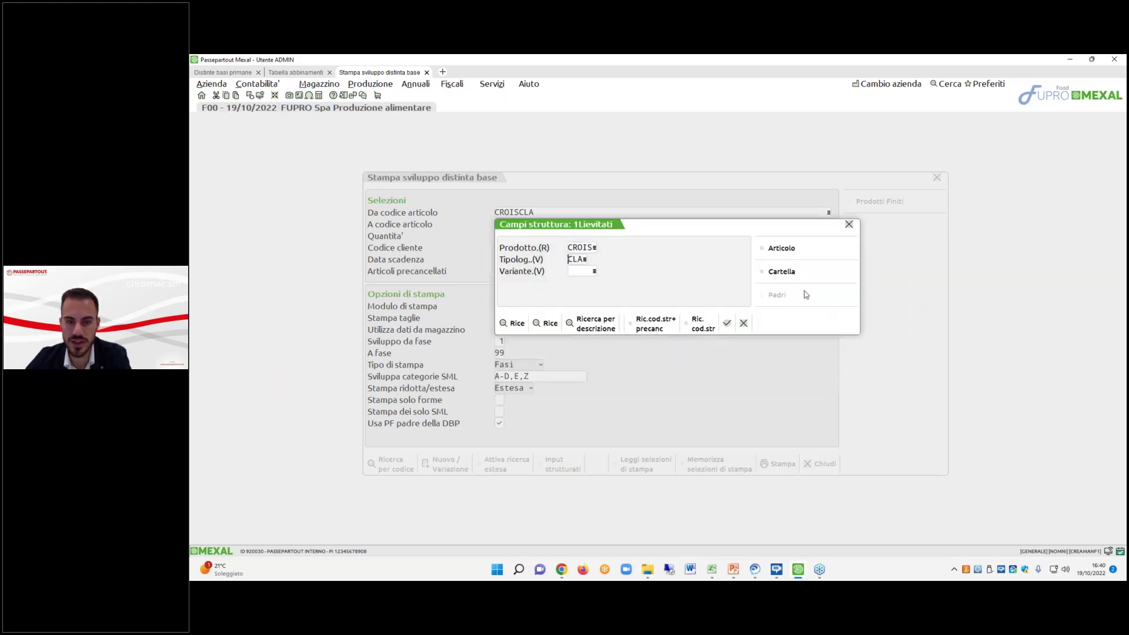
Browse the Variante options available for article CROISCLA and close the list without selecting one.
click(783, 274)
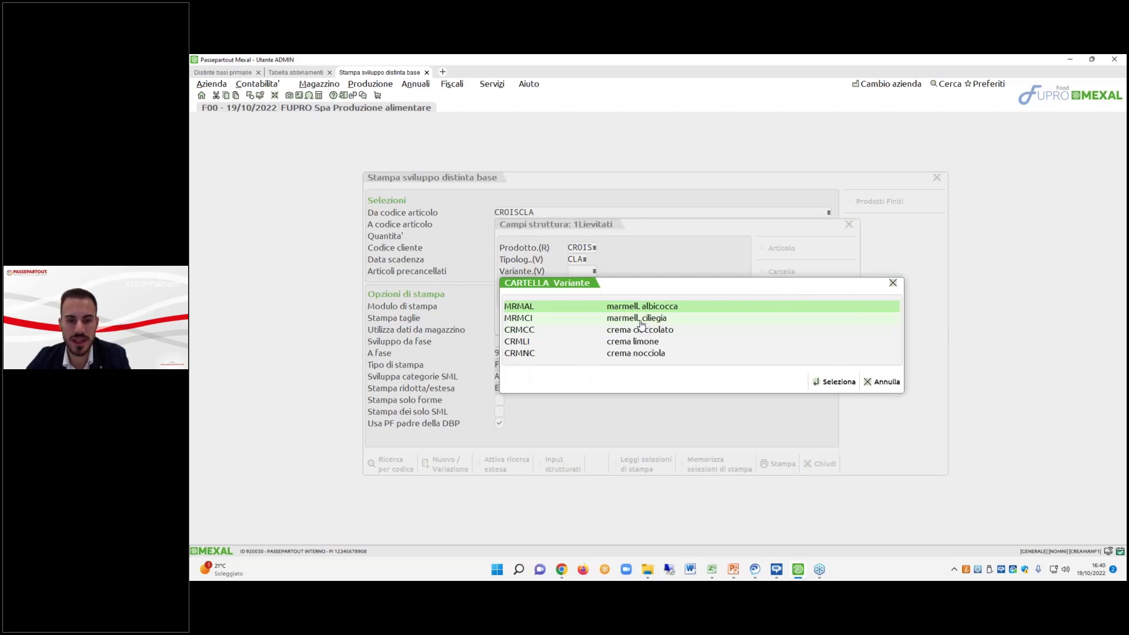
key(Down)
key(Down)
key(Down)
key(Down)
key(Down)
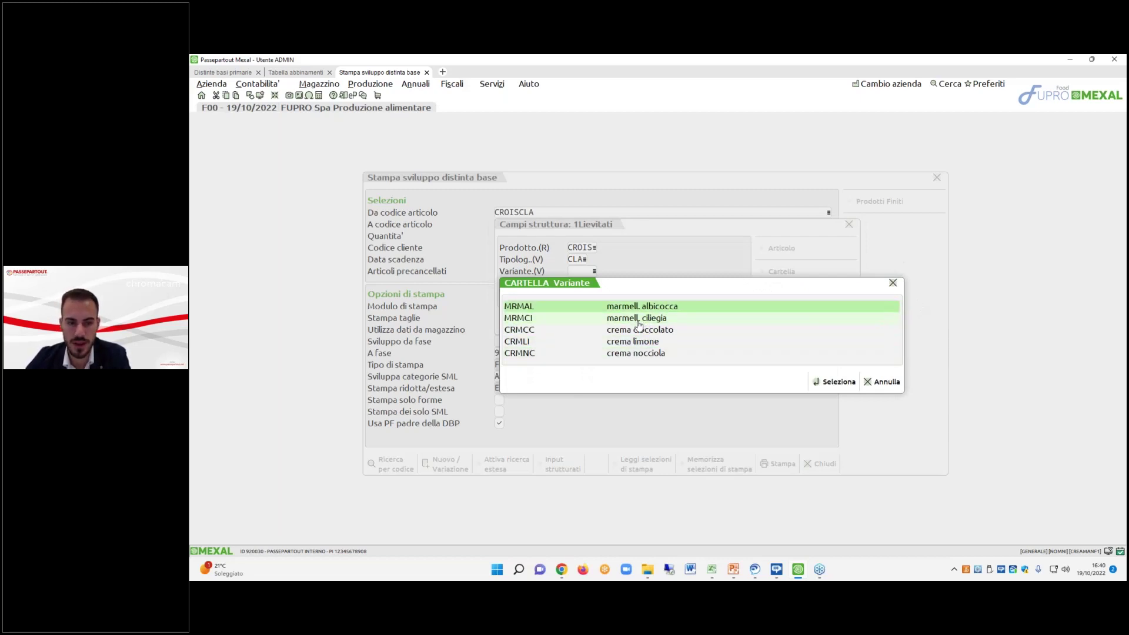
key(Down)
key(Up)
key(Down)
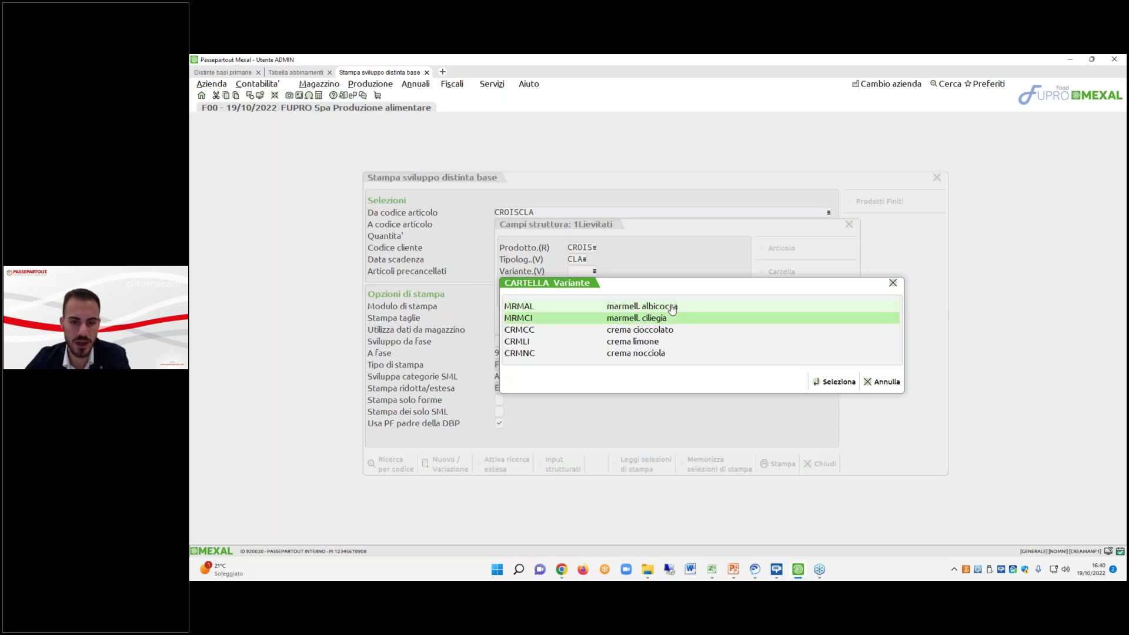
key(Down)
key(Down)
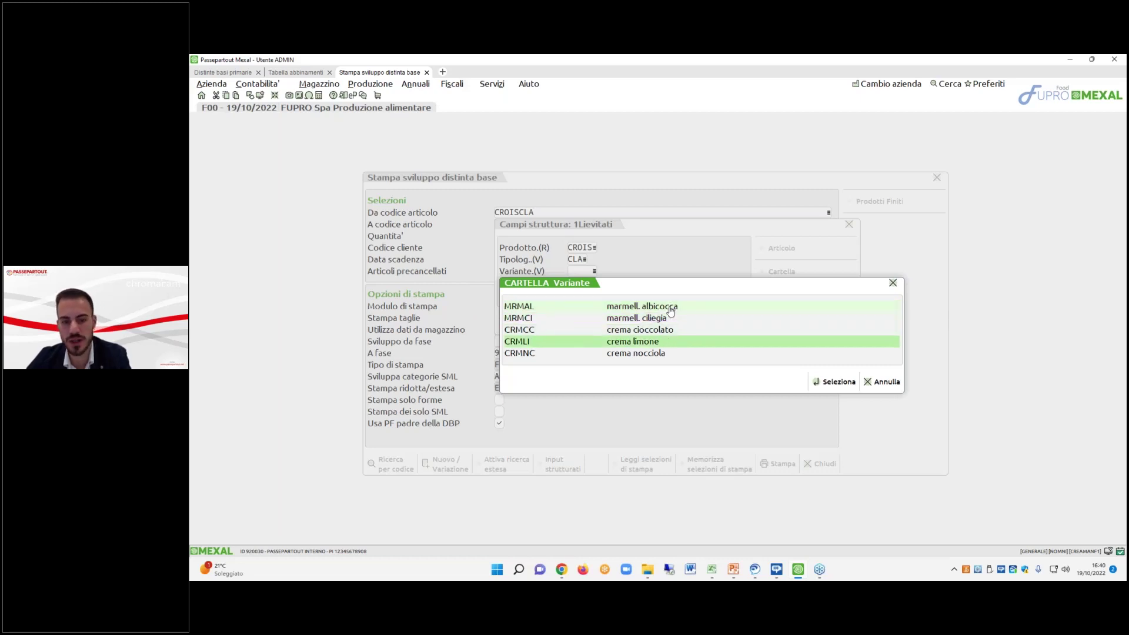
key(Down)
click(869, 384)
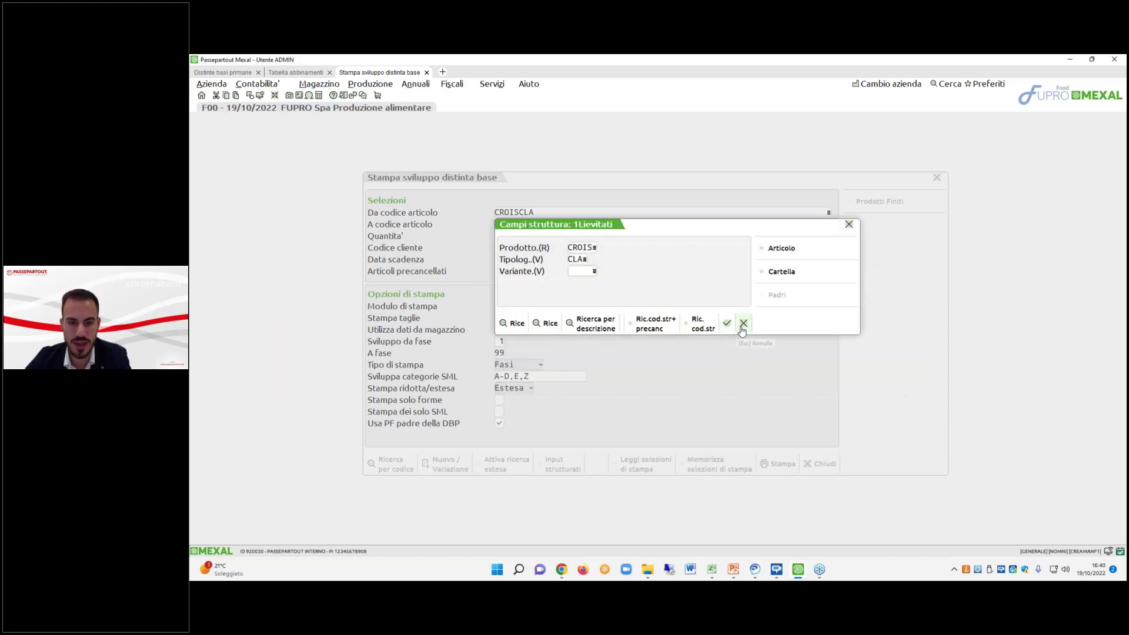
Go back to the CROIS bill of materials and exit it to the Distinte basi primarie list.
click(247, 74)
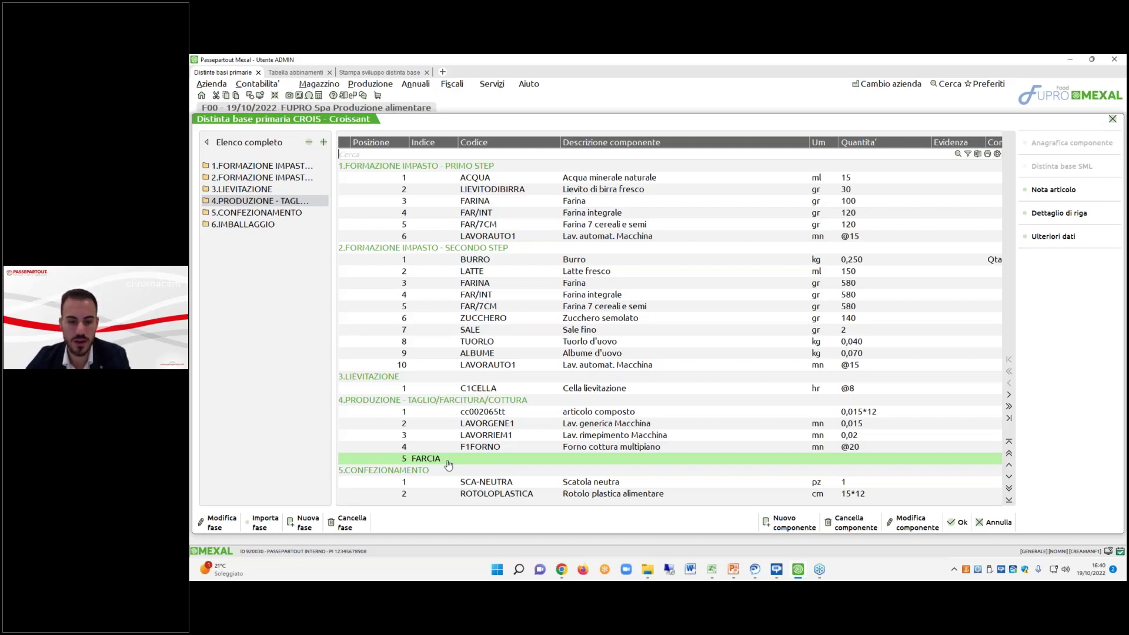
click(958, 522)
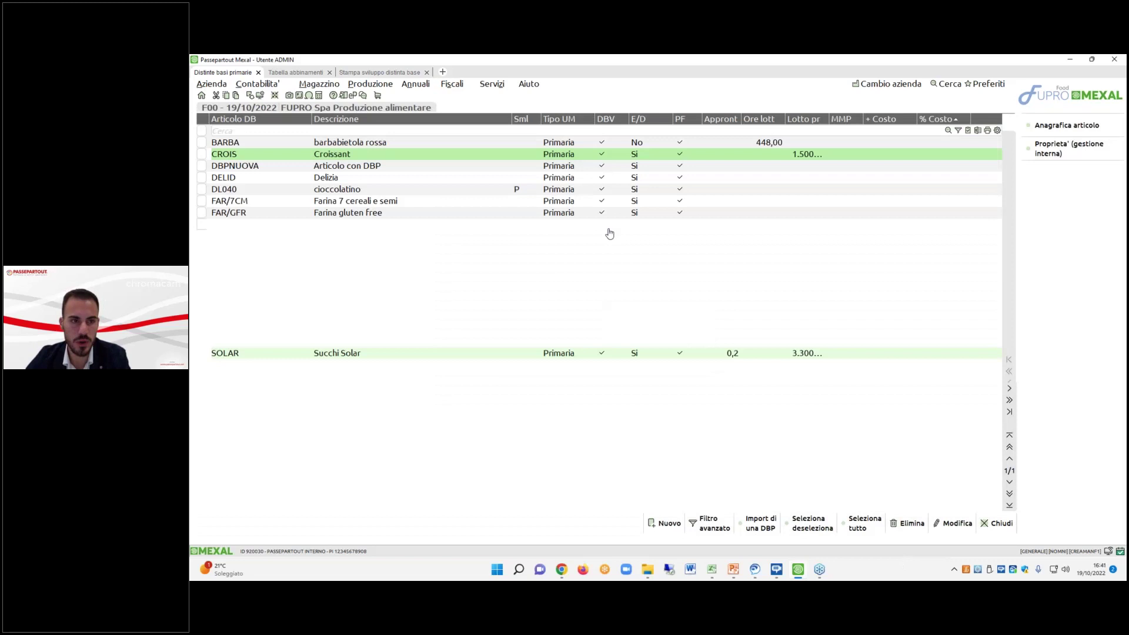
click(371, 84)
click(379, 72)
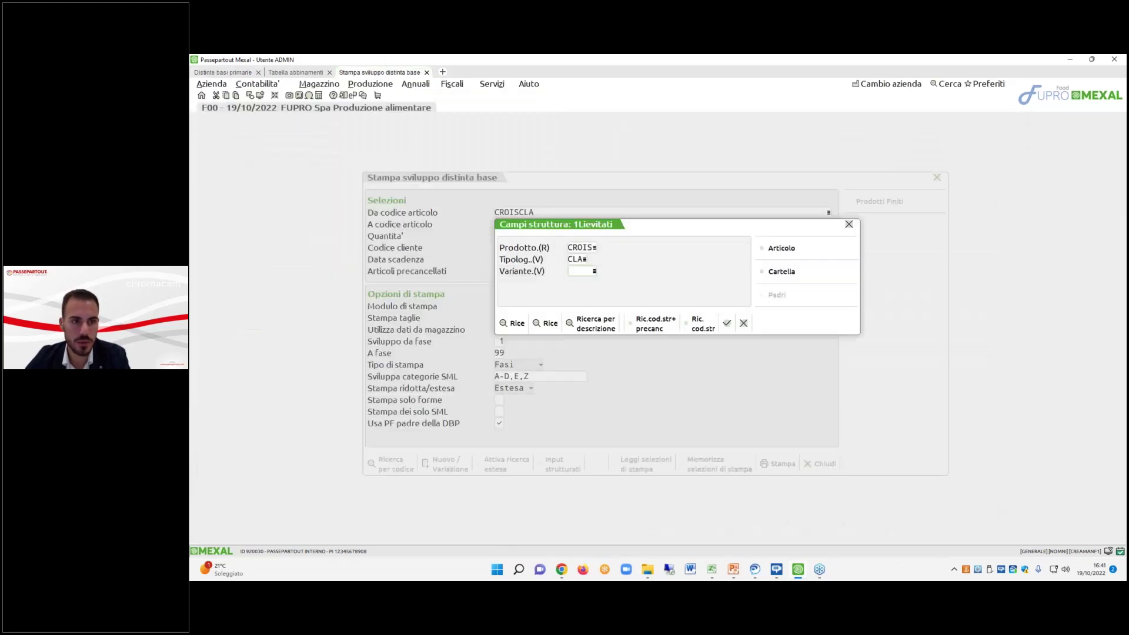
click(726, 322)
click(223, 72)
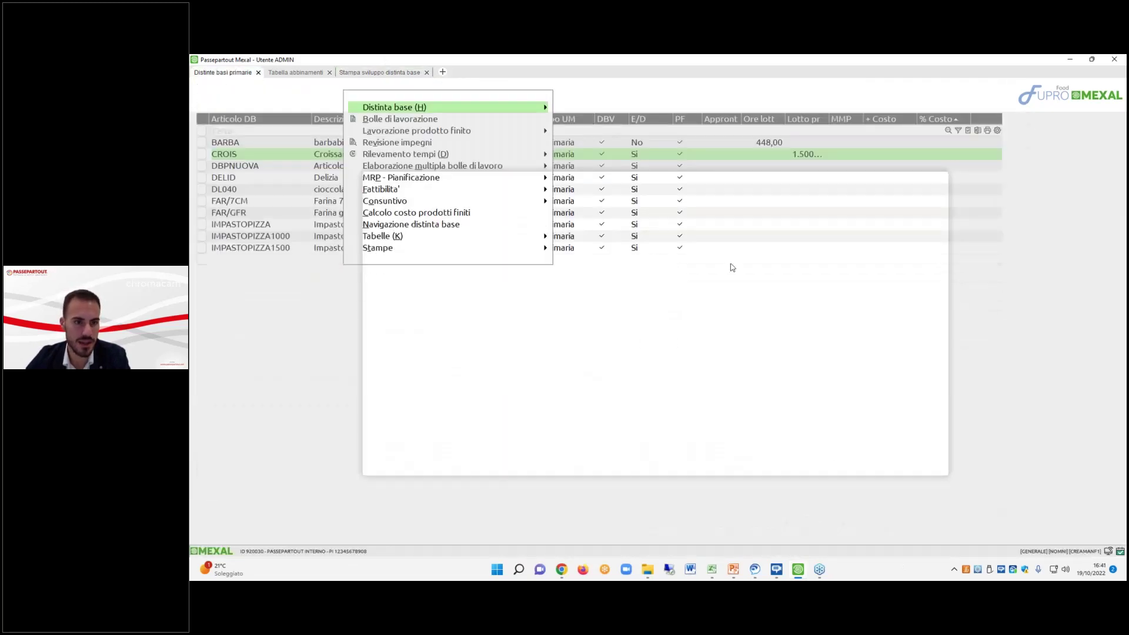
click(296, 72)
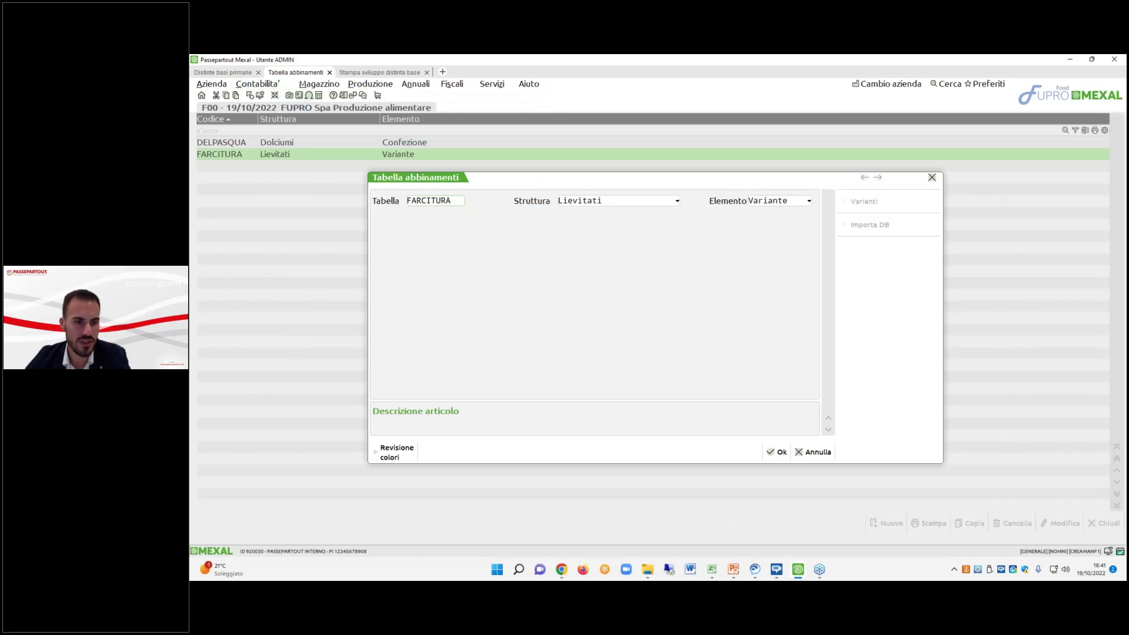
click(228, 73)
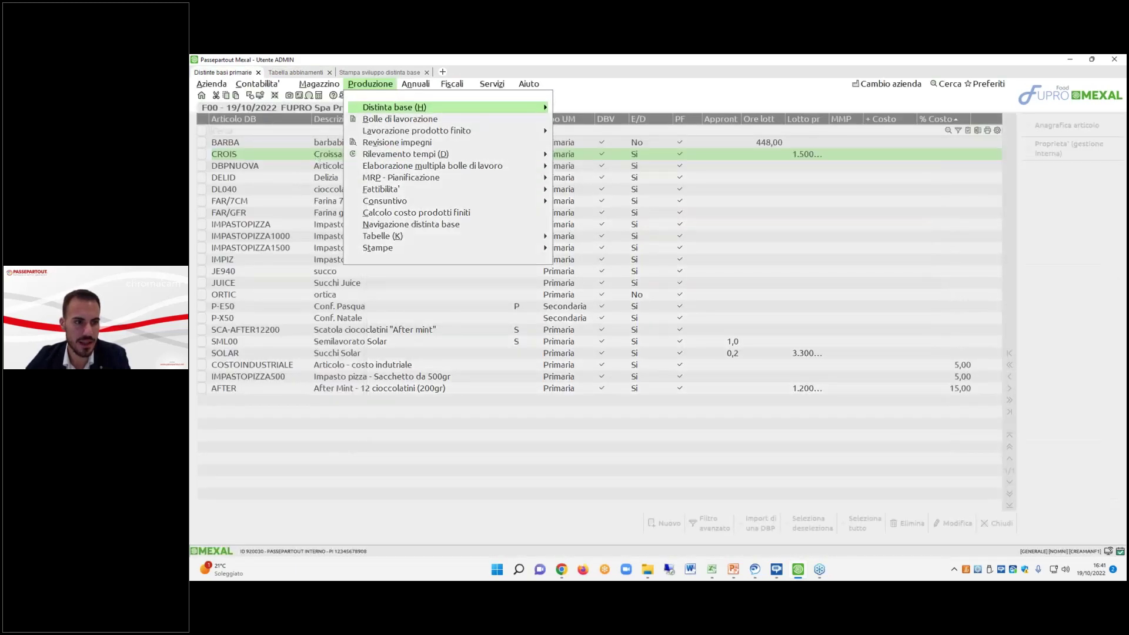
Look up the available Tabella abbinamenti codes in the CROIS bill of materials' Ulteriori dati and close without assigning one.
click(316, 157)
double_click(316, 158)
click(1043, 238)
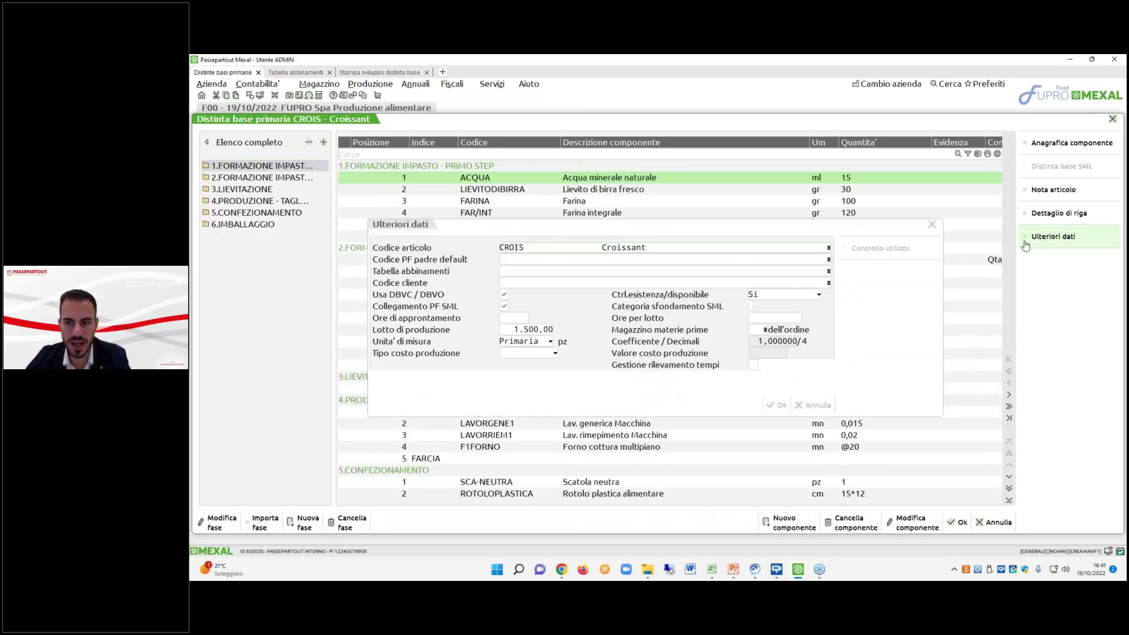
click(507, 274)
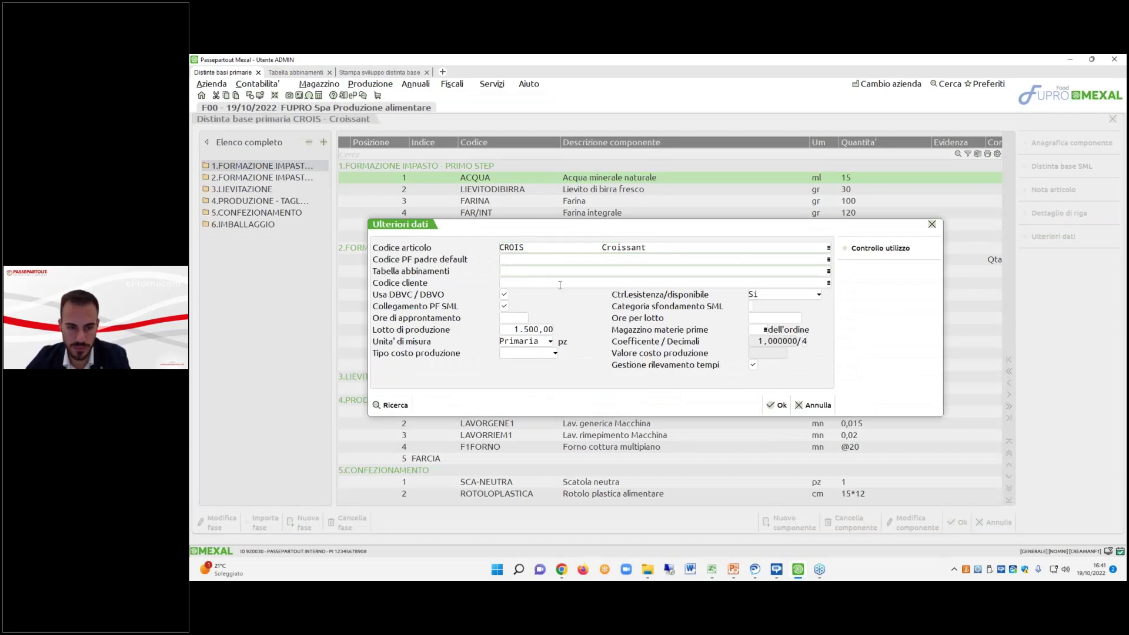
key(F2)
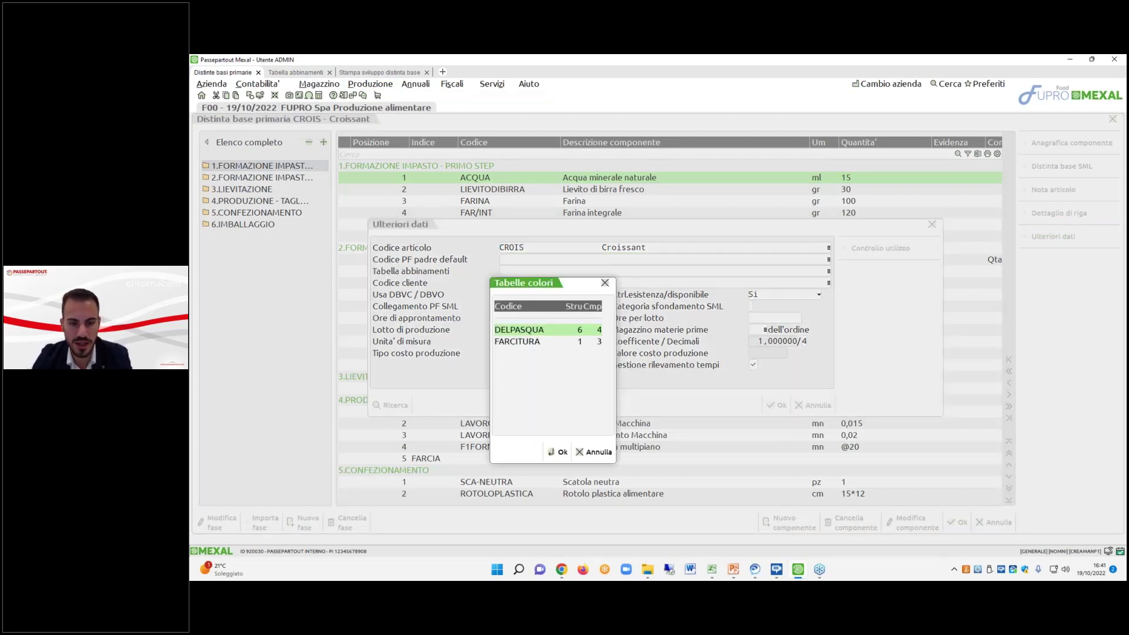
click(547, 341)
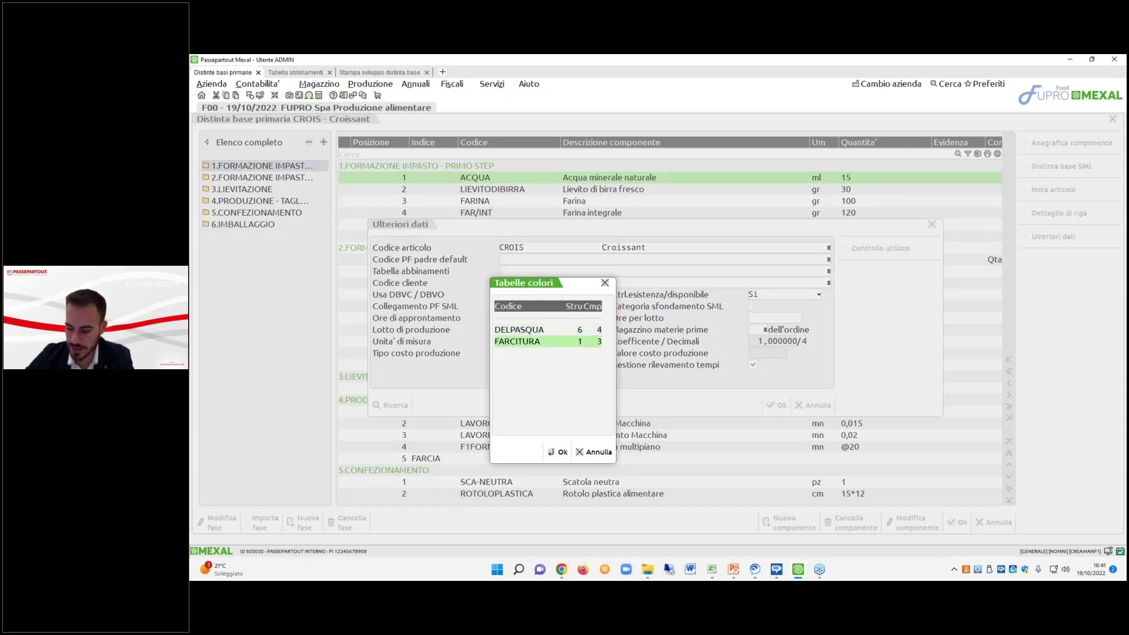
key(Escape)
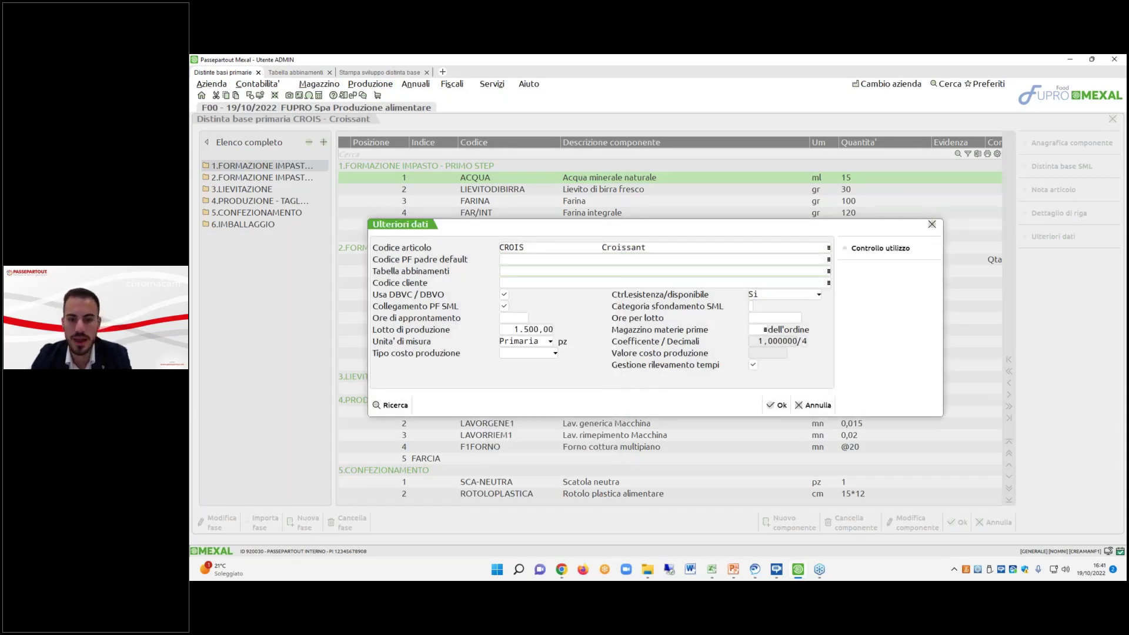
key(Escape)
click(956, 522)
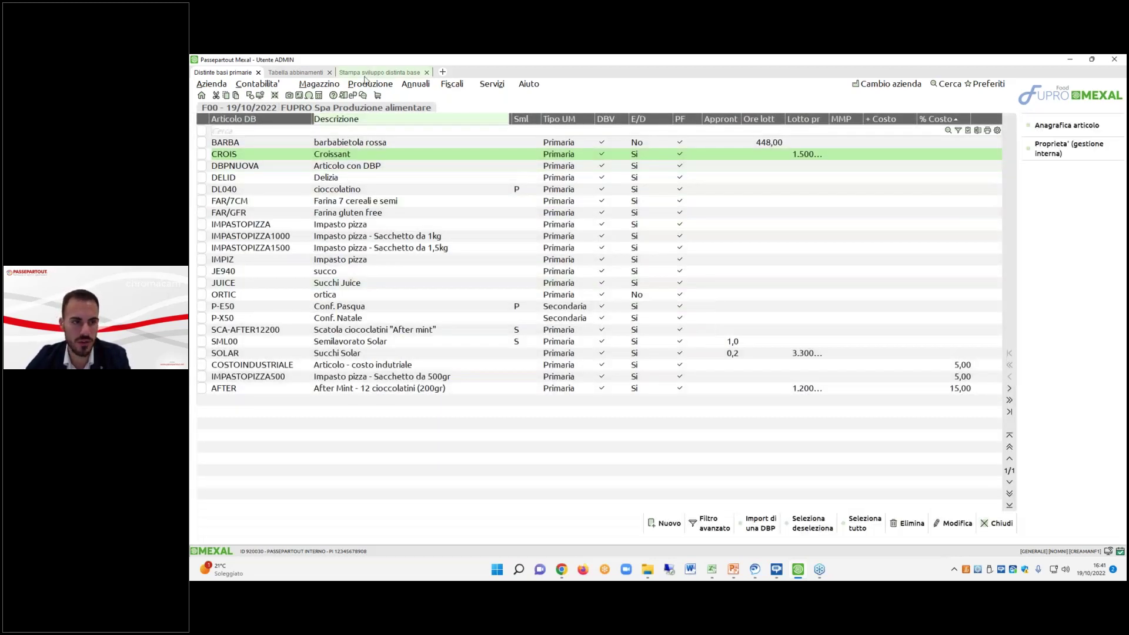
Print the bill of materials development for structured article CROIS with Tipolog. INT (integrale) and Variante CRMNC (crema nocciola).
click(380, 72)
click(668, 310)
click(499, 212)
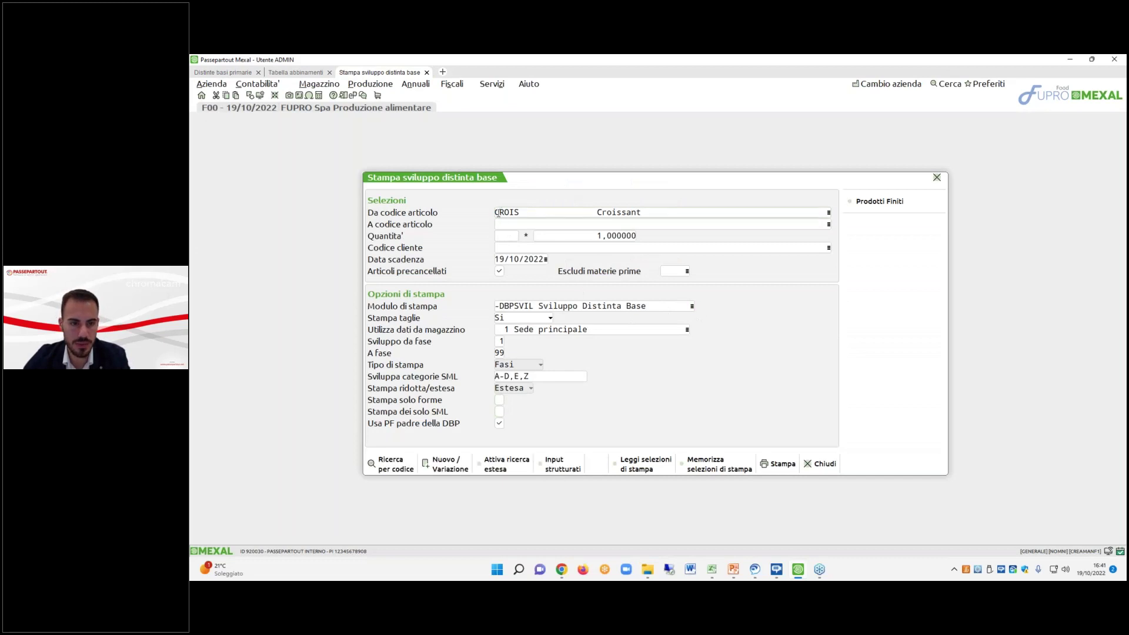
click(564, 464)
key(Return)
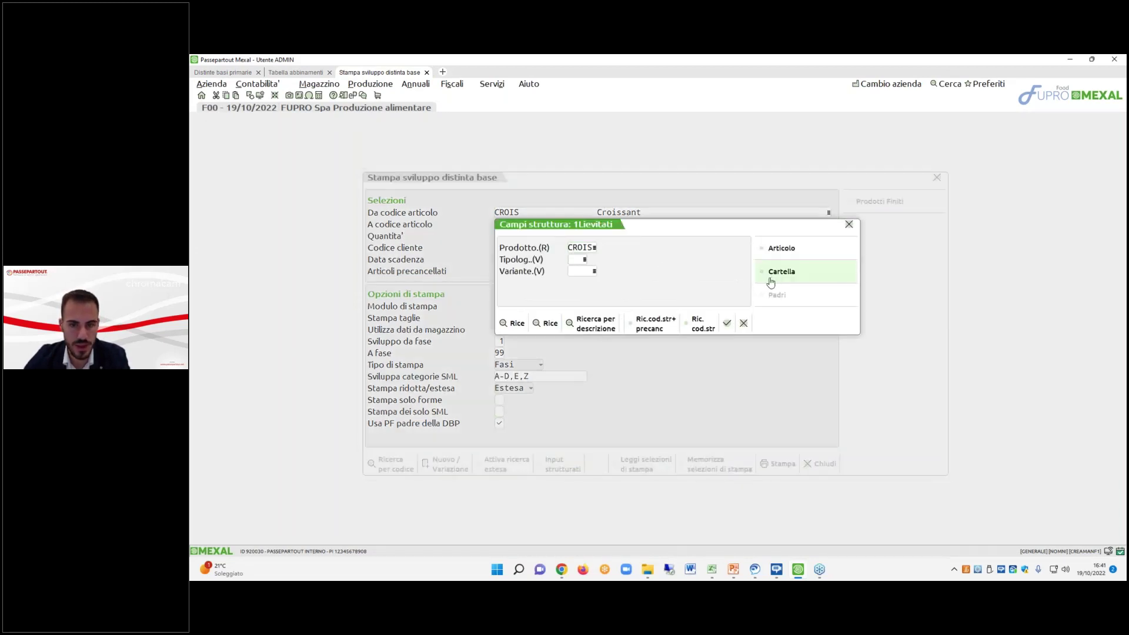
click(781, 271)
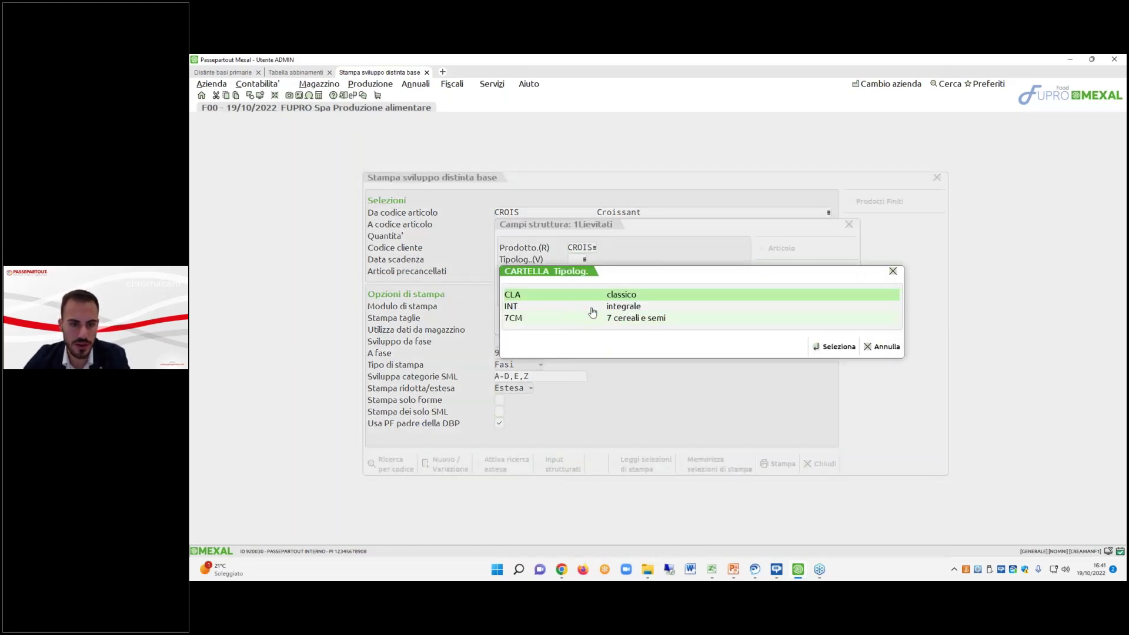
double_click(592, 306)
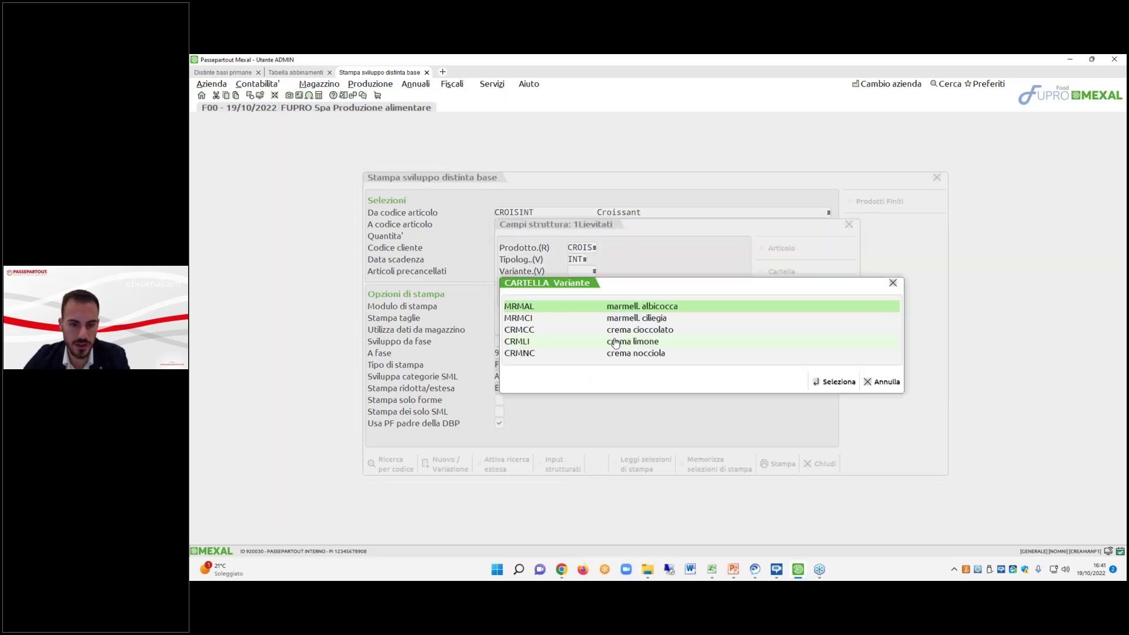
double_click(618, 354)
click(729, 320)
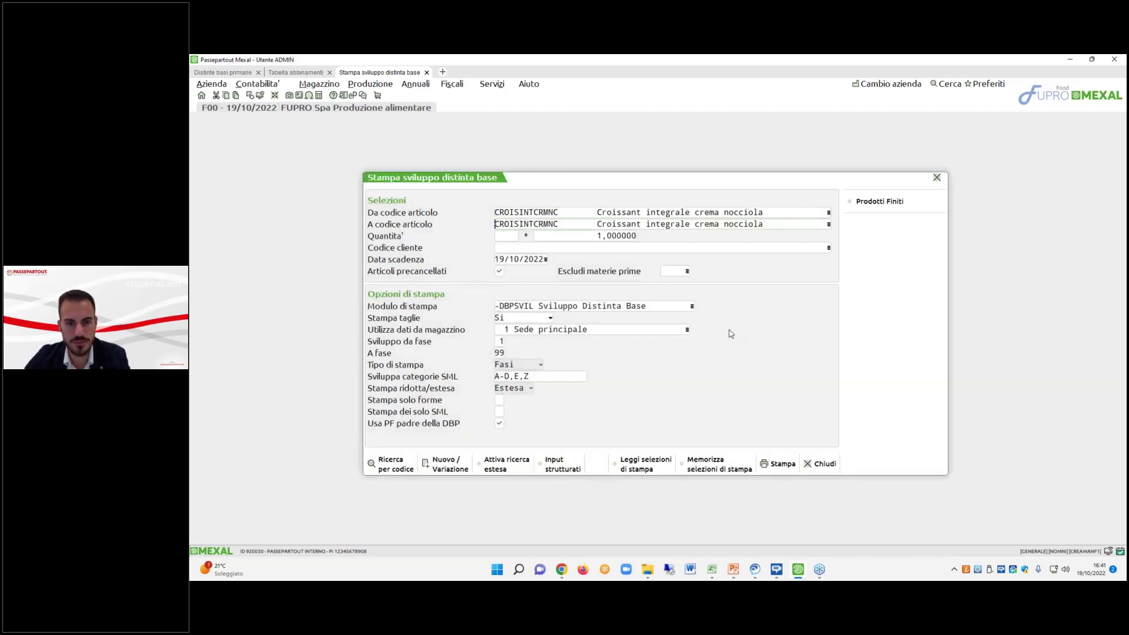
click(777, 463)
key(Return)
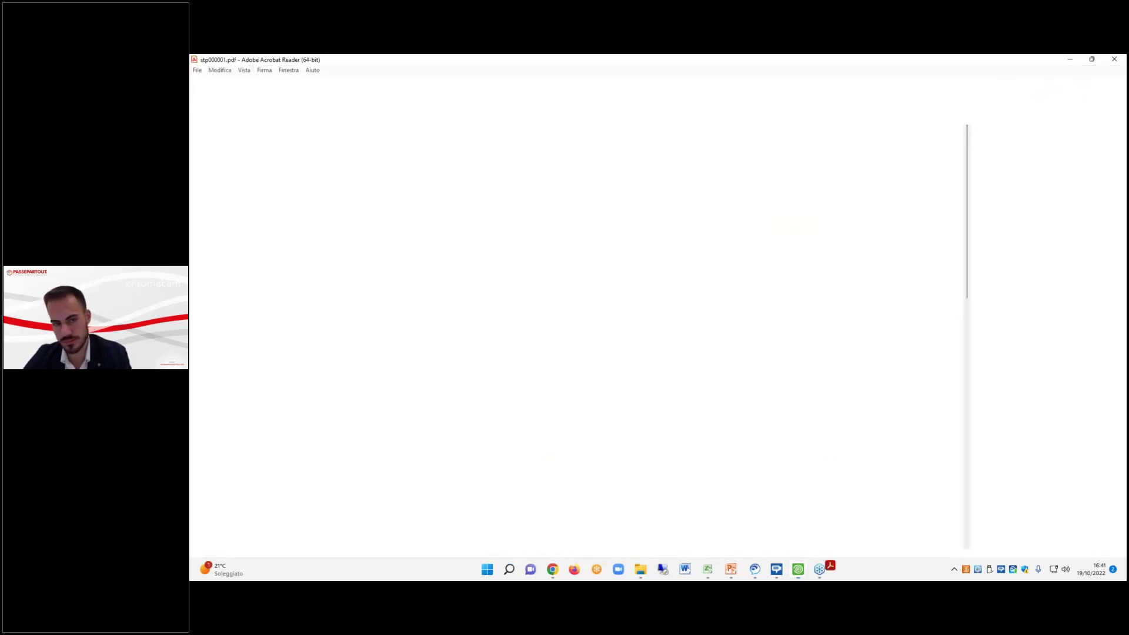
Examine the crema nocciola component row under phase 4 of the Sviluppo Distinta Base PDF and return to Mexal.
click(610, 104)
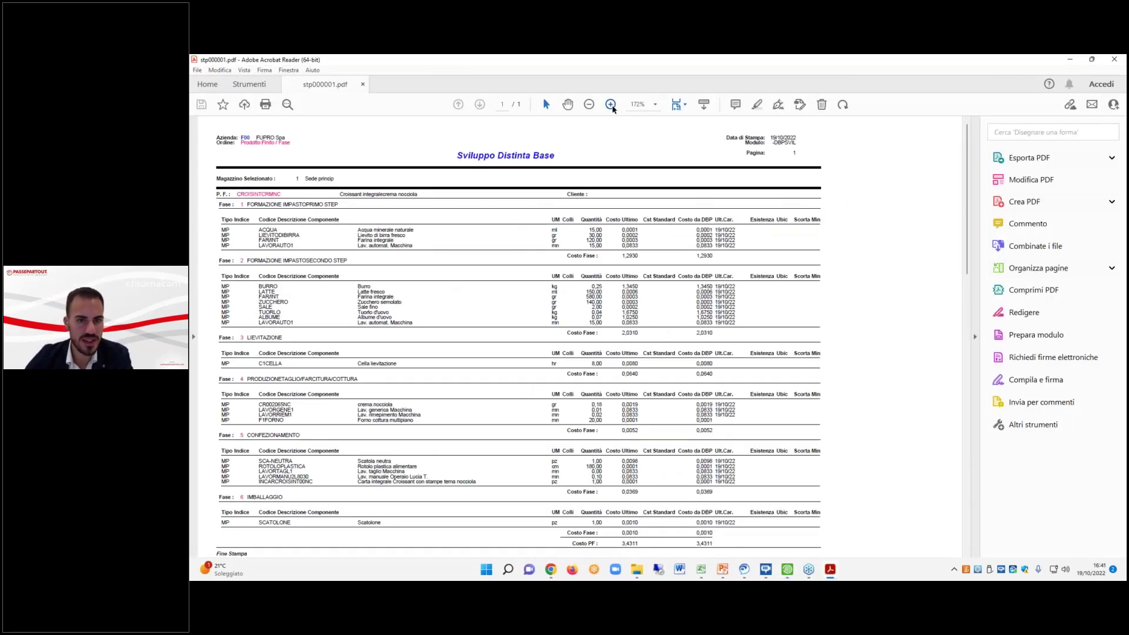
click(610, 104)
click(610, 104)
scroll(463, 261, down, 3)
scroll(421, 281, down, 3)
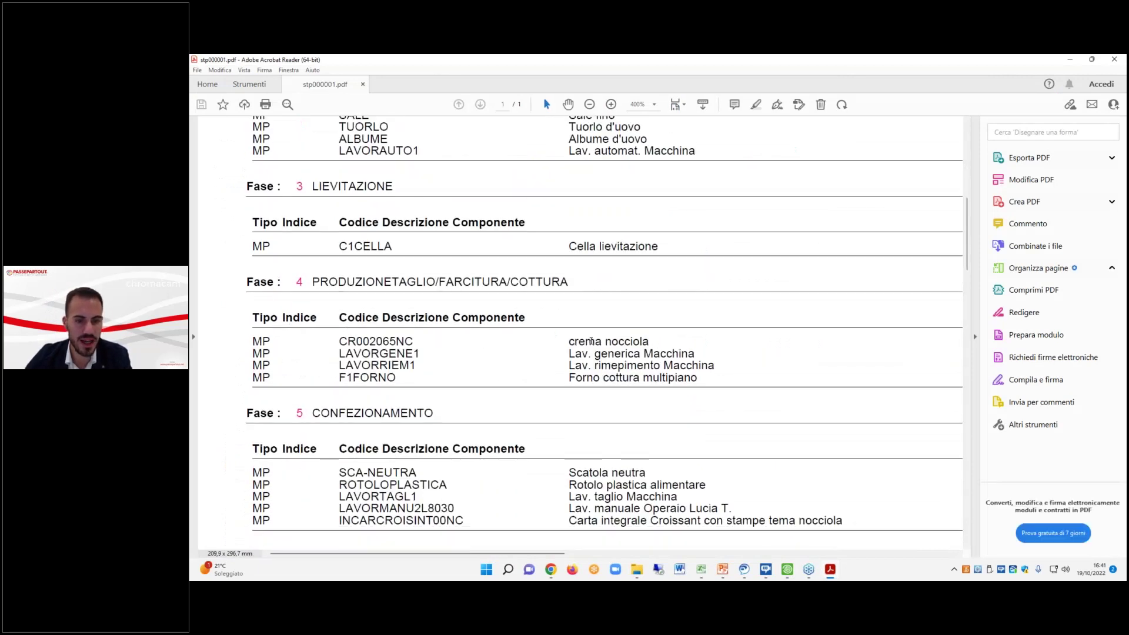
drag(568, 341, 695, 353)
drag(566, 342, 382, 344)
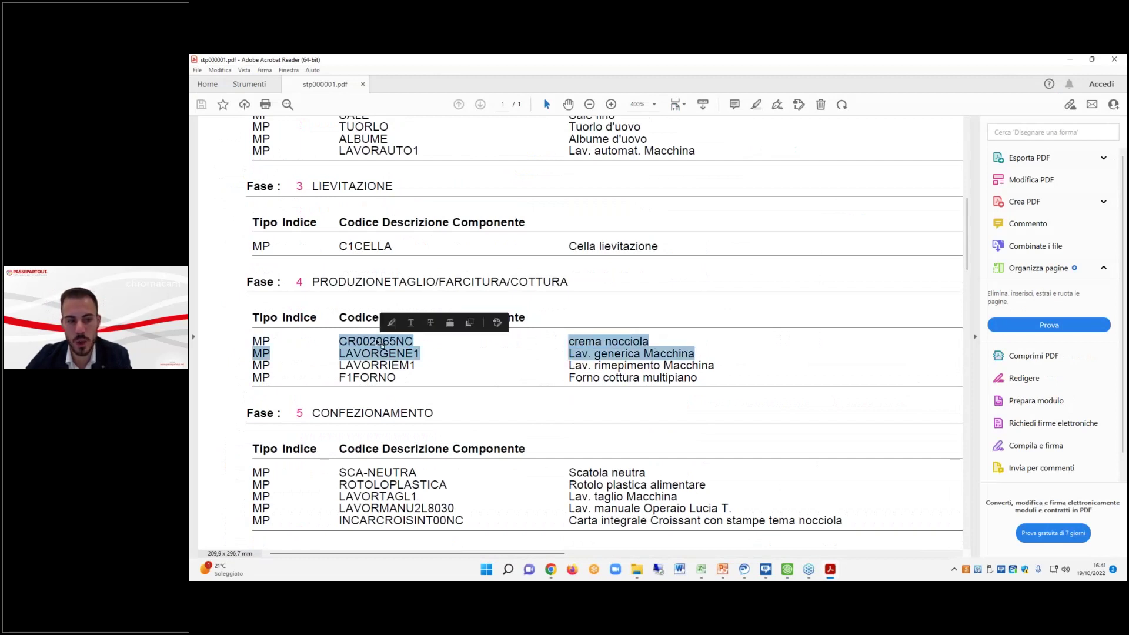
click(520, 394)
drag(253, 341, 649, 344)
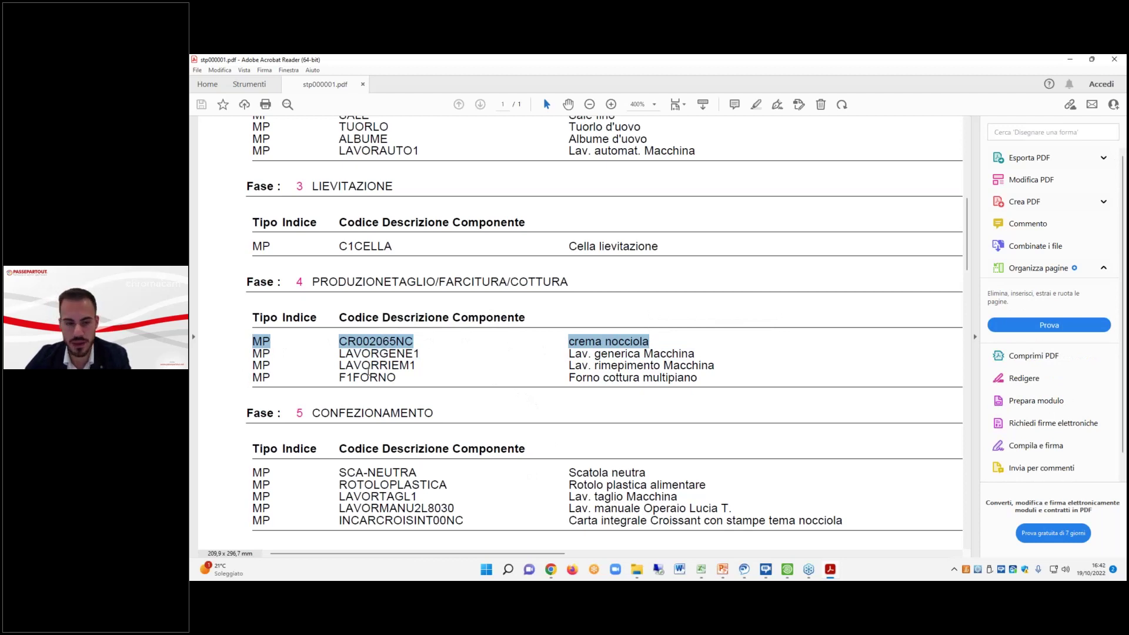
click(462, 398)
click(1078, 60)
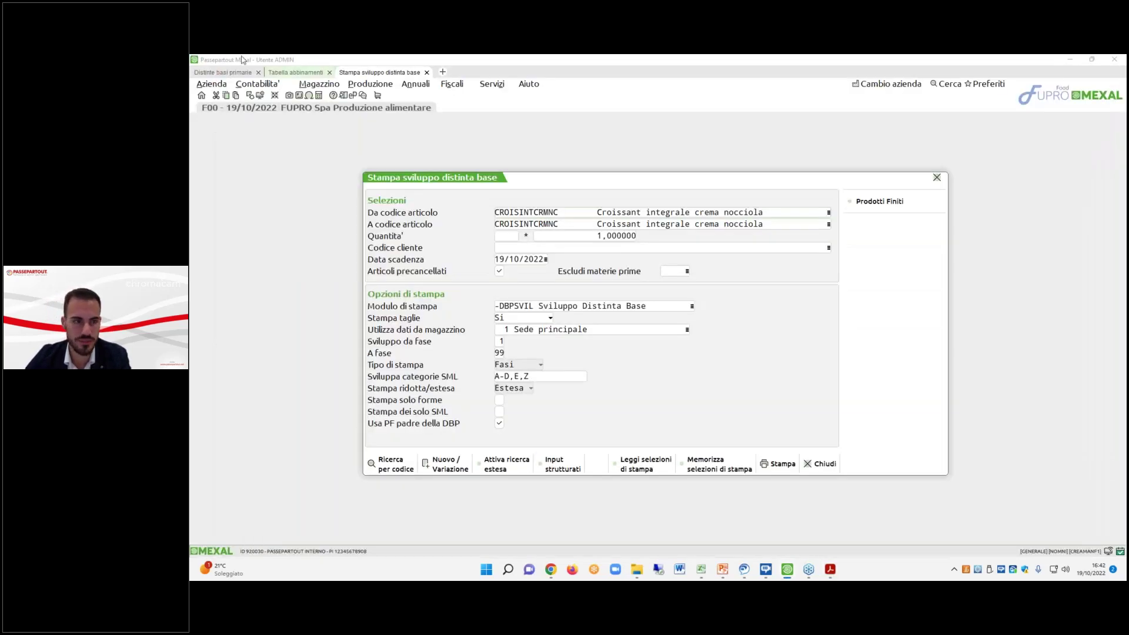
Display the FARCITURA pairing table's rows with the default view parameters and choose Variazione as the FARCIA row's Tipo.
click(296, 72)
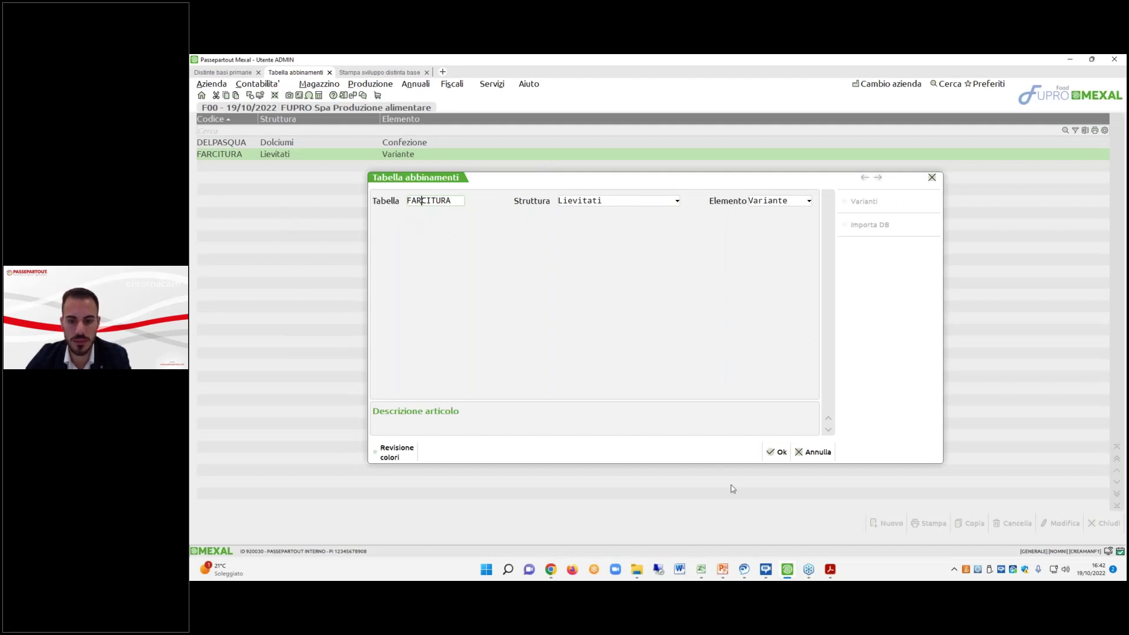
click(774, 451)
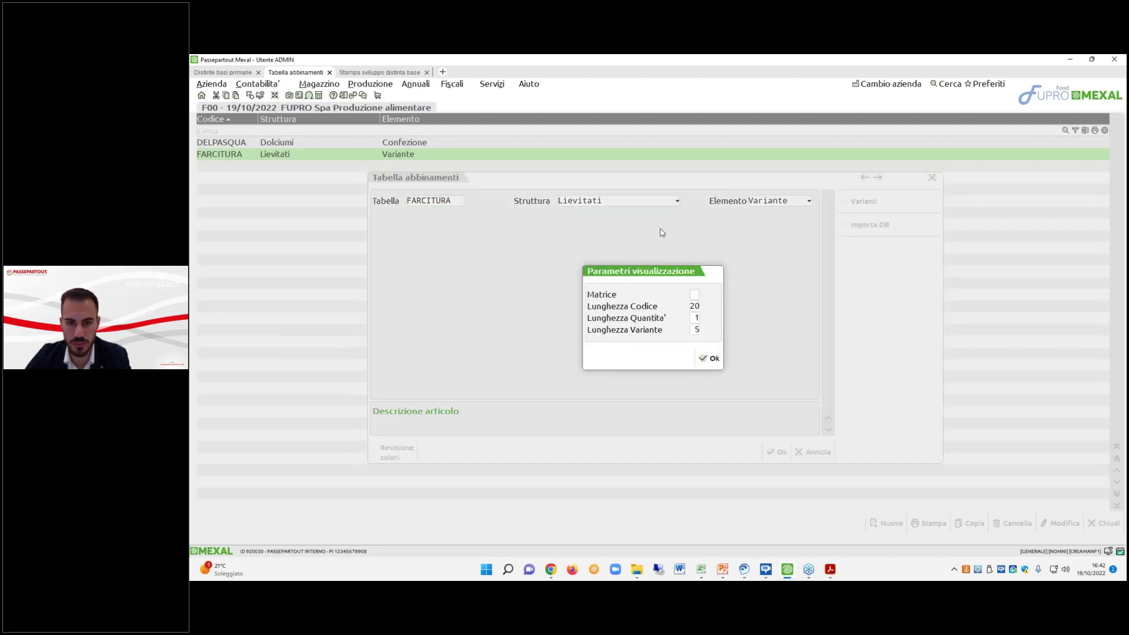
click(707, 358)
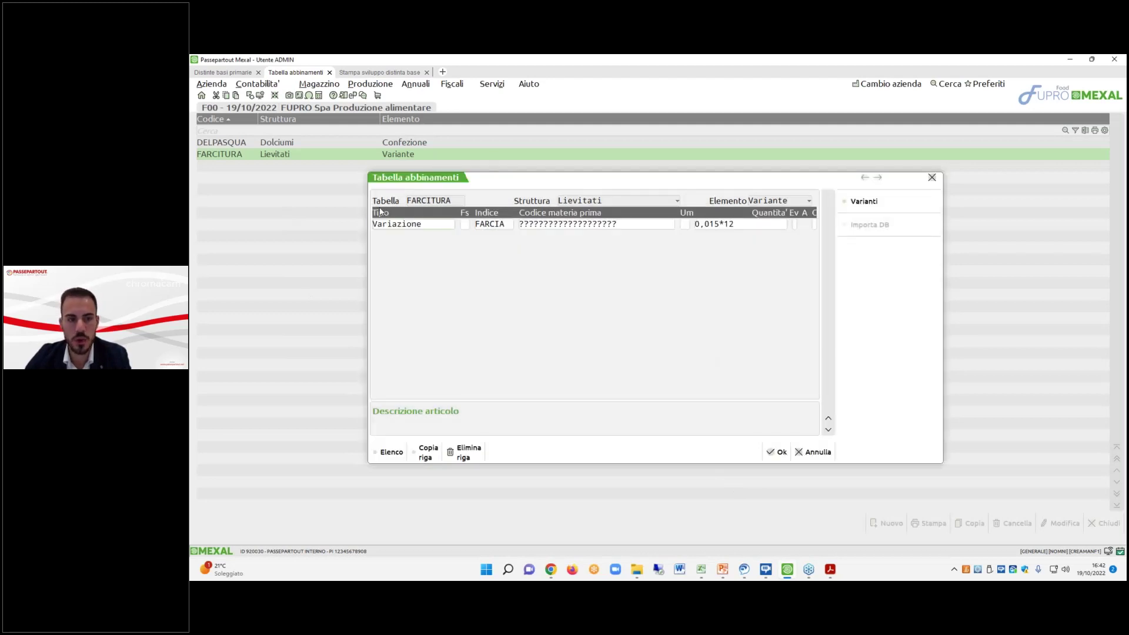
click(432, 227)
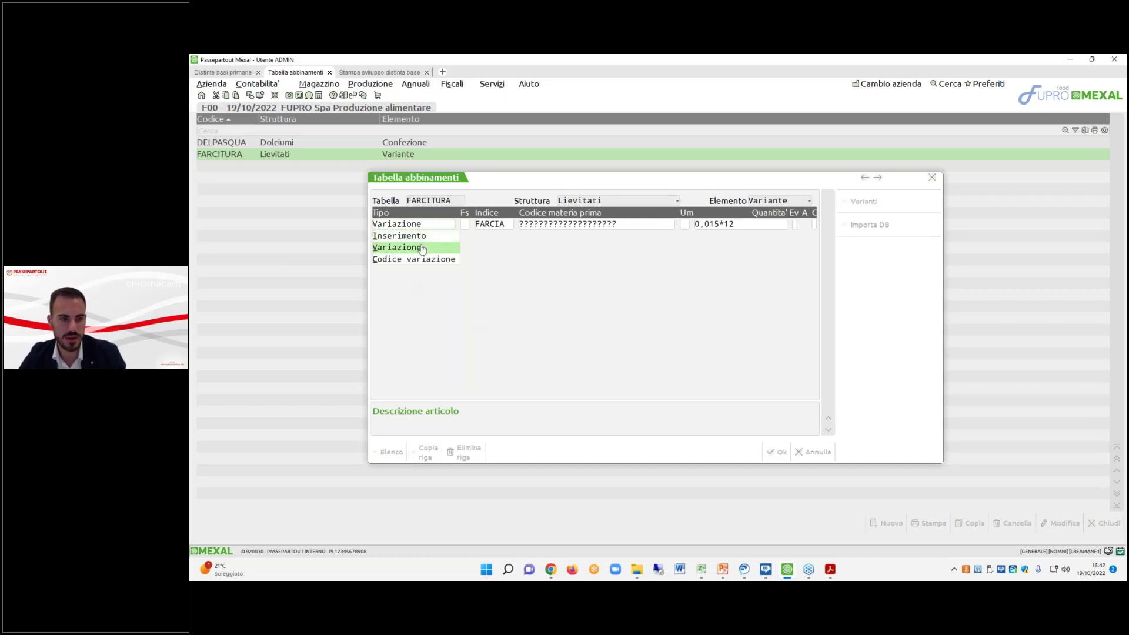
click(423, 246)
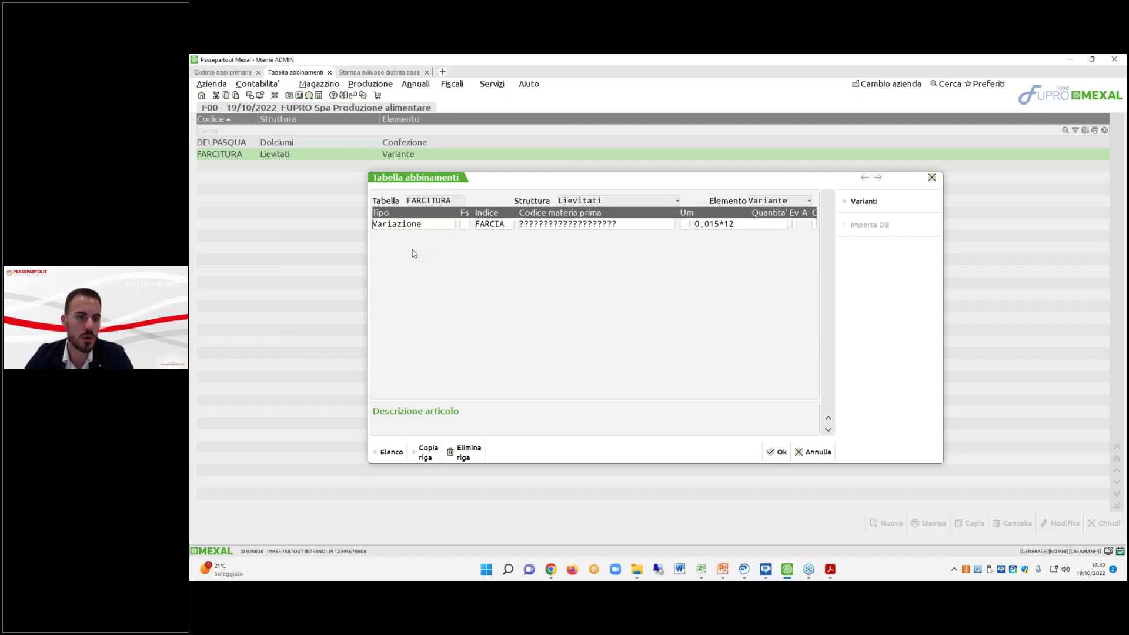
Reopen the CROIS bill of materials, examine its components through the production phases and close it.
click(241, 73)
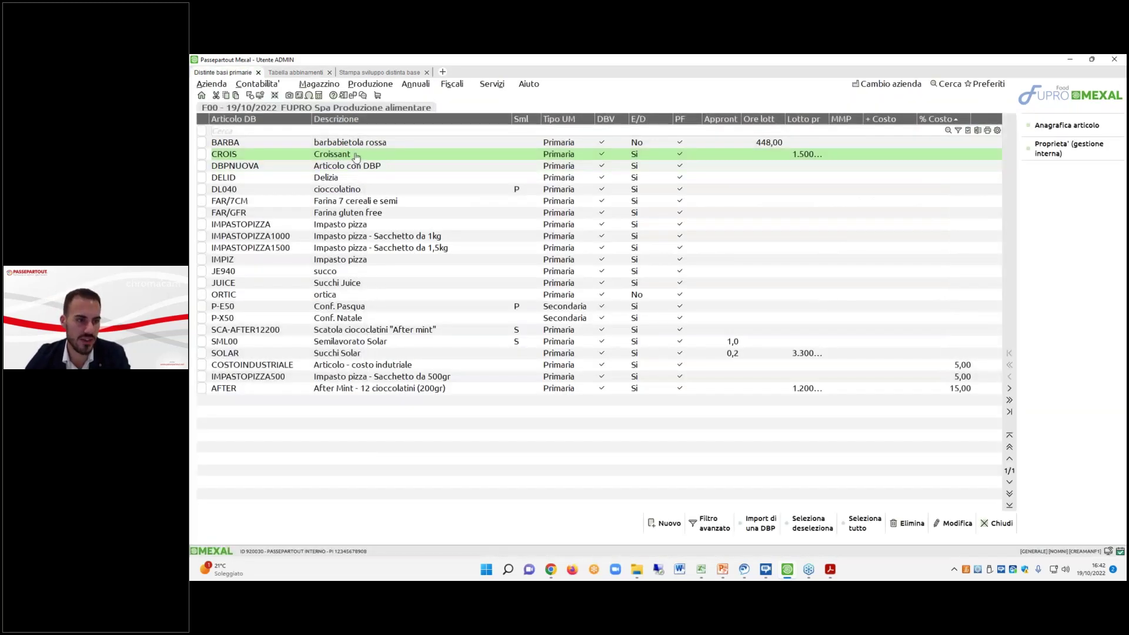
double_click(354, 155)
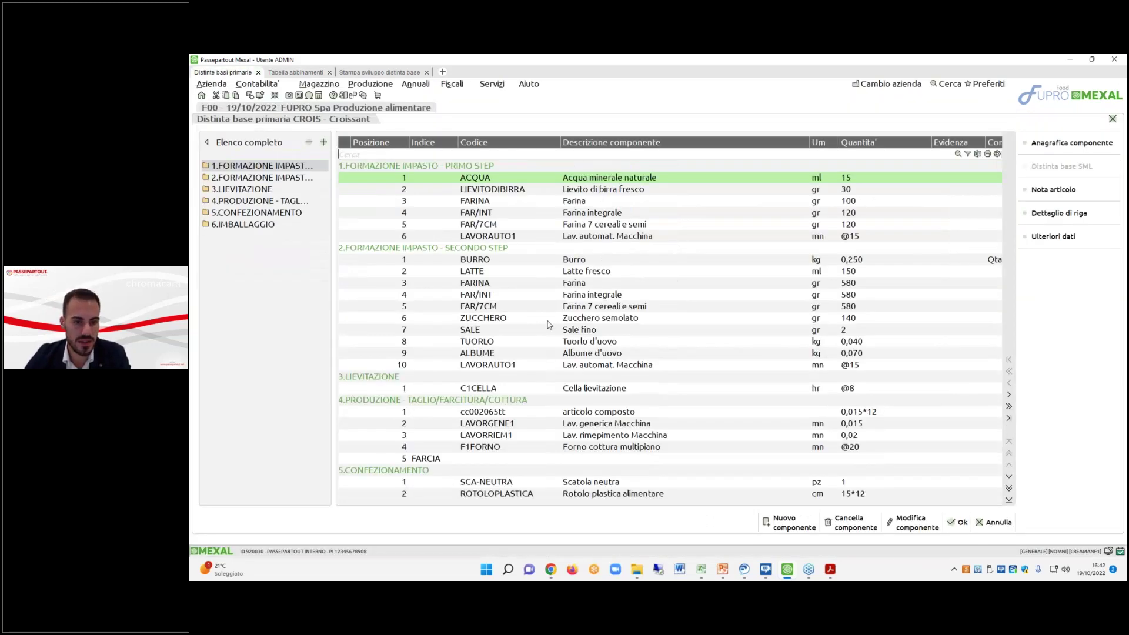
key(Down)
key(Down)
key(Down)
key(Down)
key(Down)
key(Down)
key(Down)
key(Down)
key(Down)
key(Down)
key(Down)
key(Down)
key(Down)
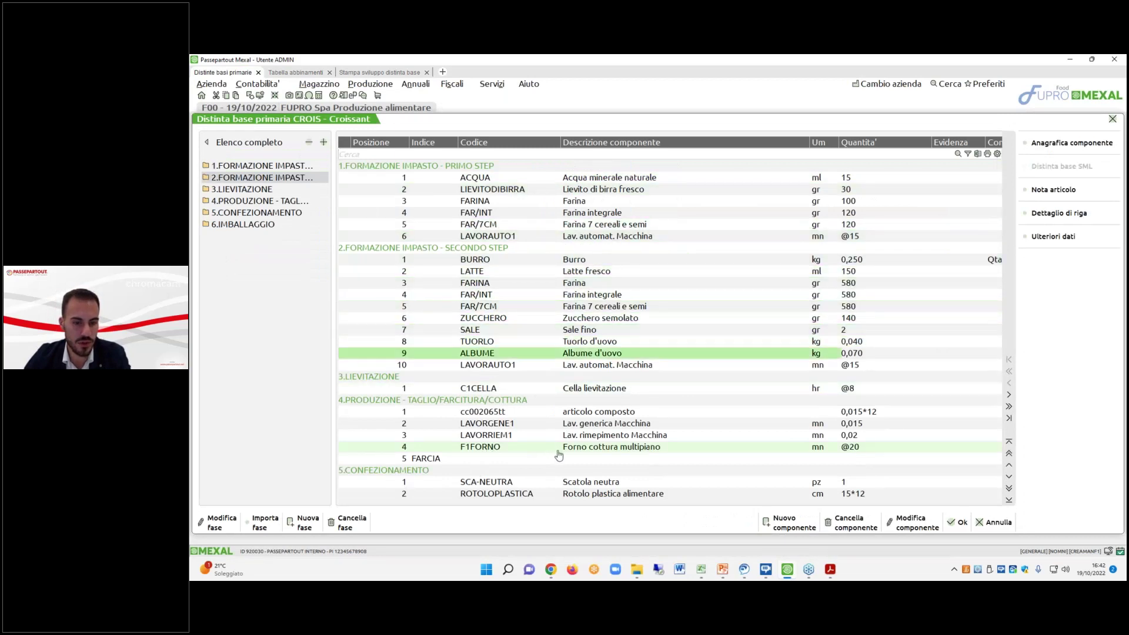
key(Down)
key(Down)
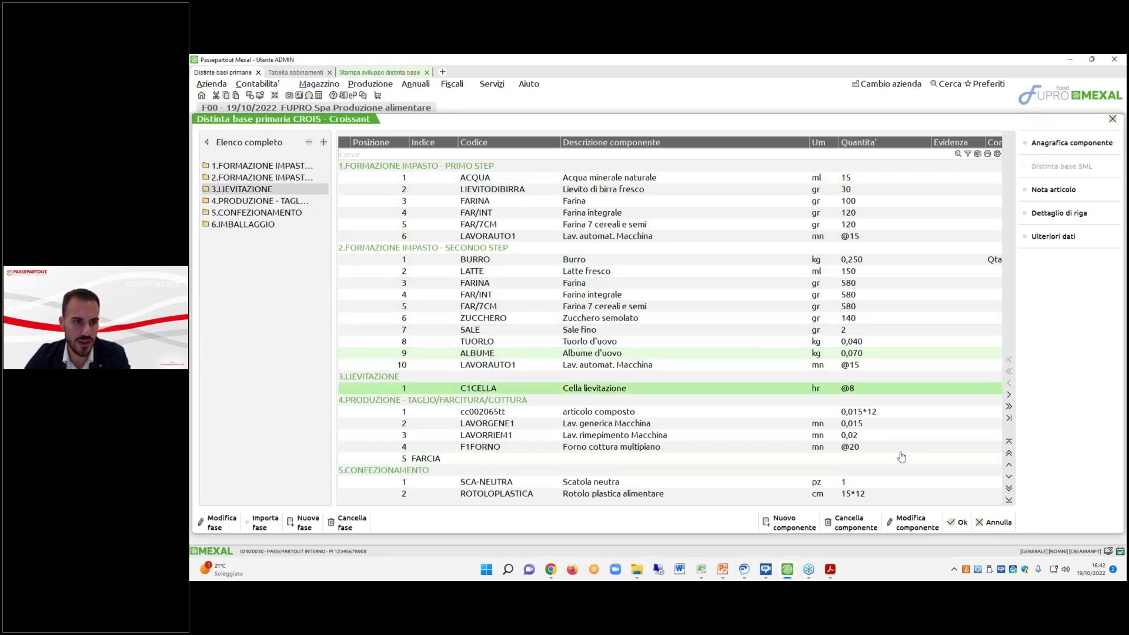
click(960, 522)
Return to the FARCITURA pairing table, review the FARCIA row's fields and open its Altri dati.
click(379, 73)
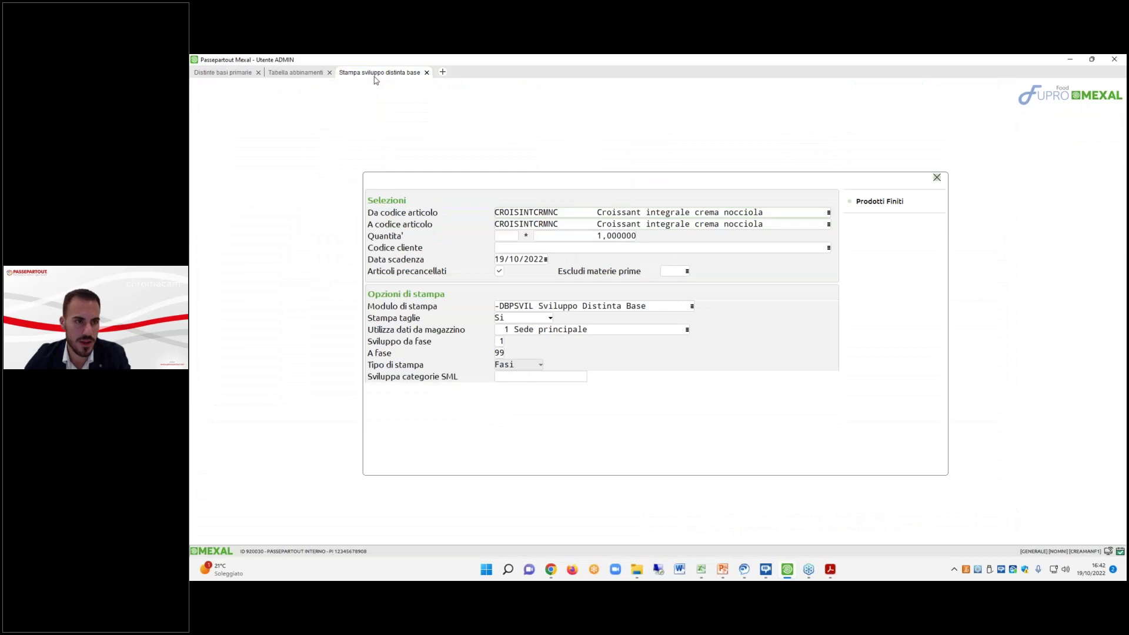
click(314, 74)
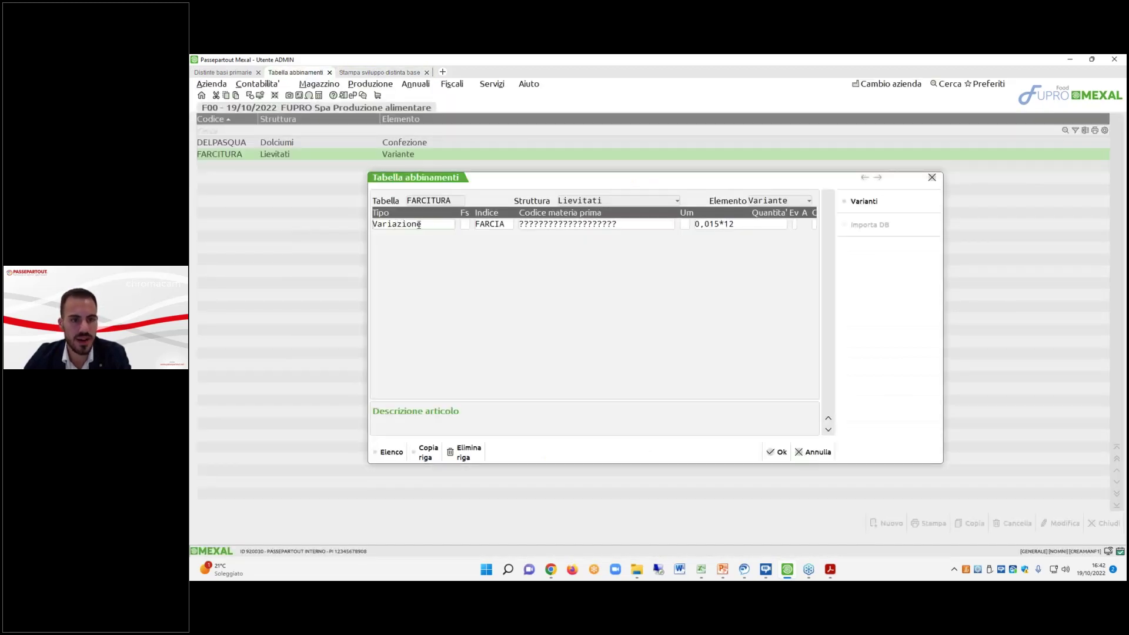
key(Tab)
key(Tab)
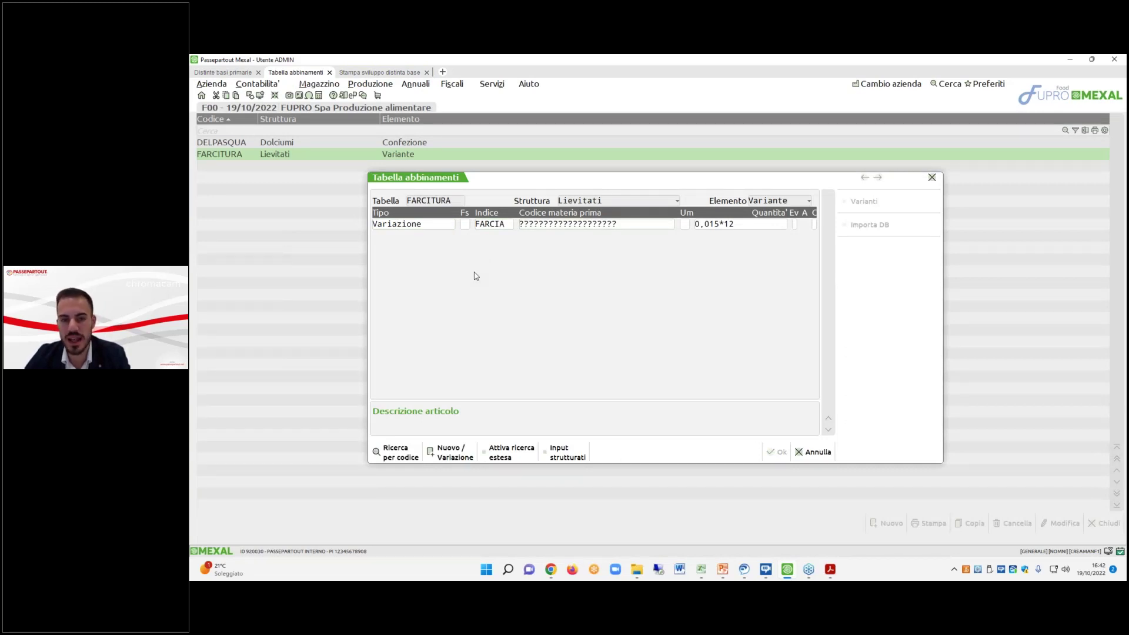
key(Tab)
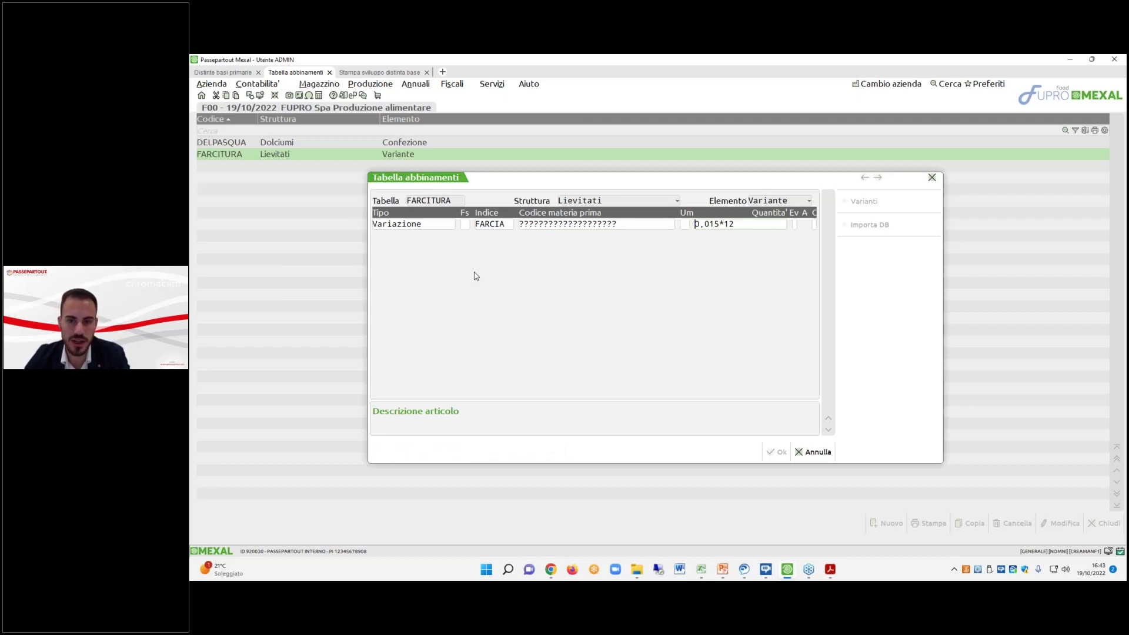
key(F4)
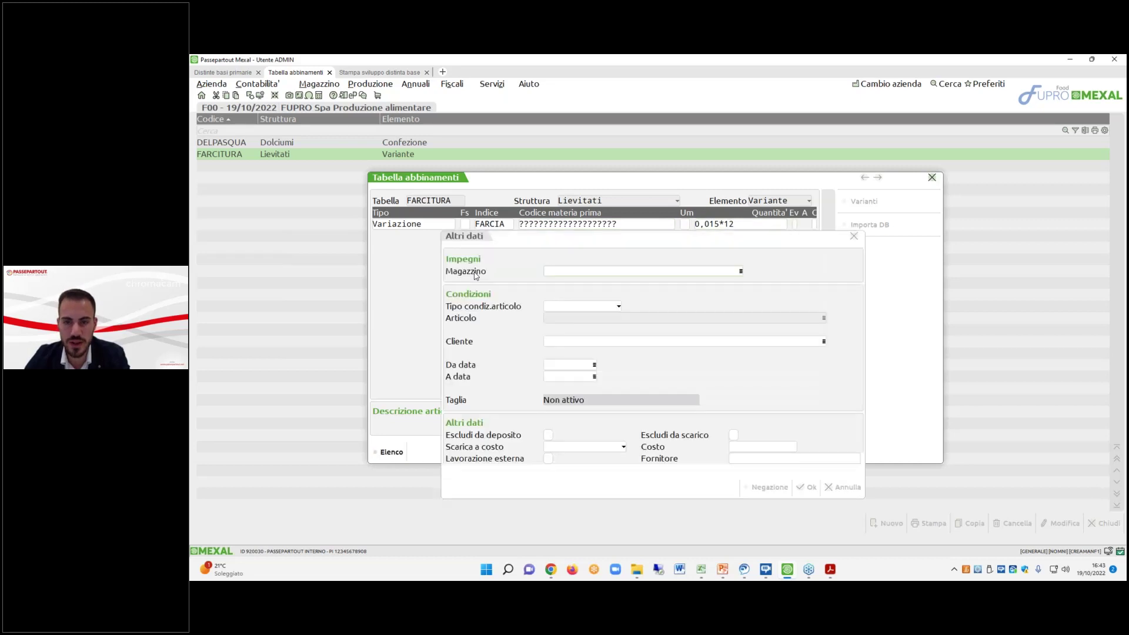
Close Altri dati, examine the raw material code paired with each filling in the FARCIA row's Varianti, and close the FARCITURA table.
click(837, 487)
key(F5)
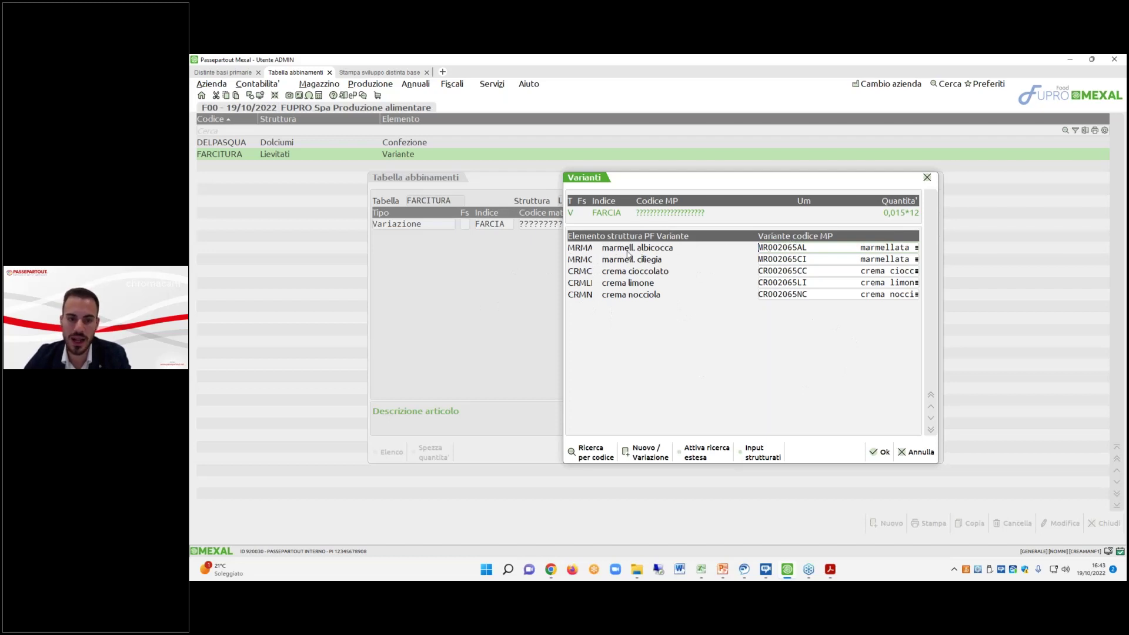
drag(758, 246, 911, 247)
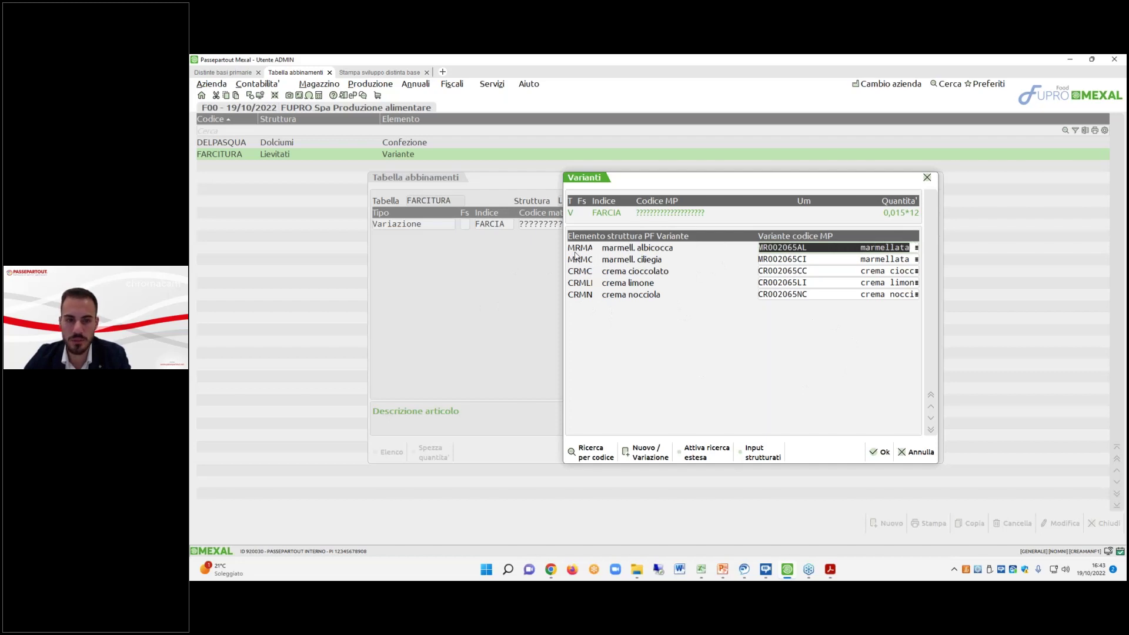
click(761, 249)
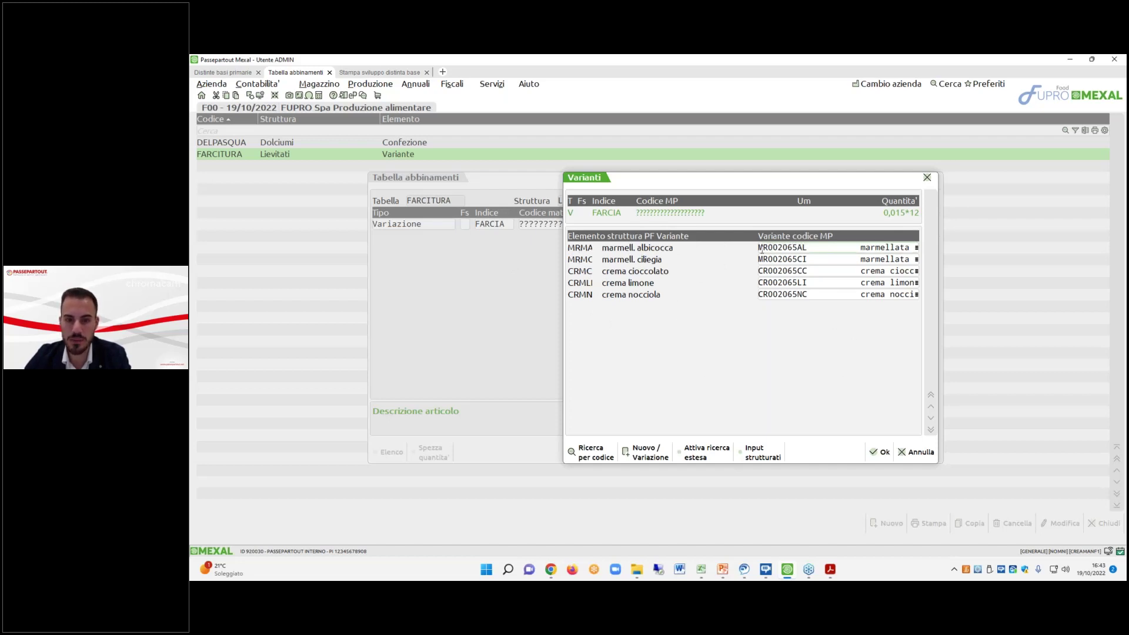
drag(761, 250, 911, 247)
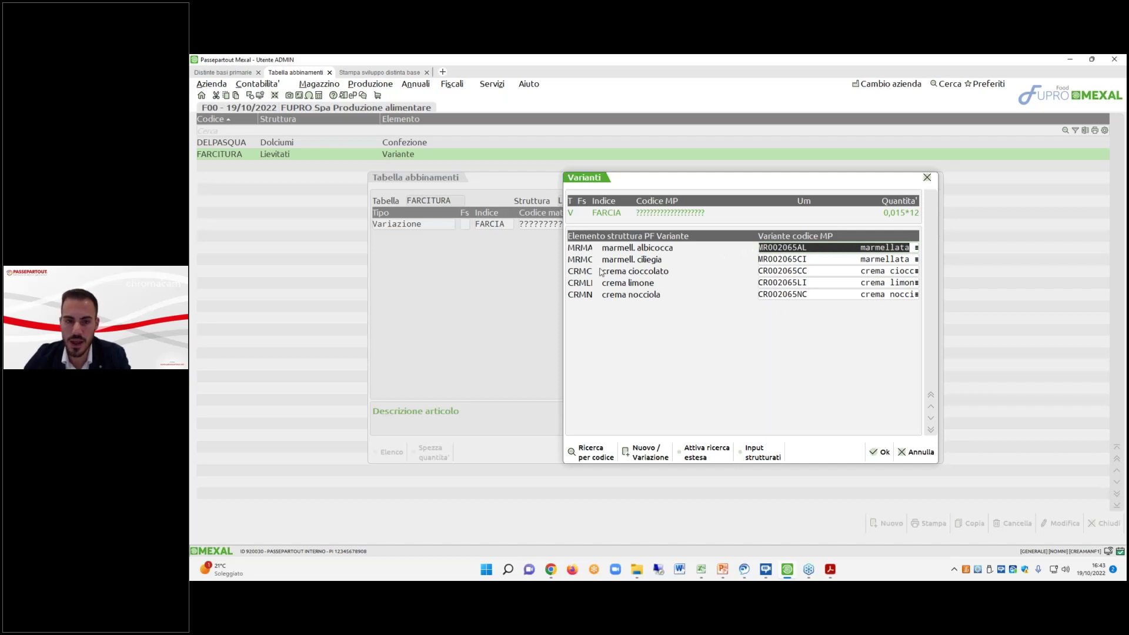
drag(759, 248, 862, 247)
click(788, 247)
key(Return)
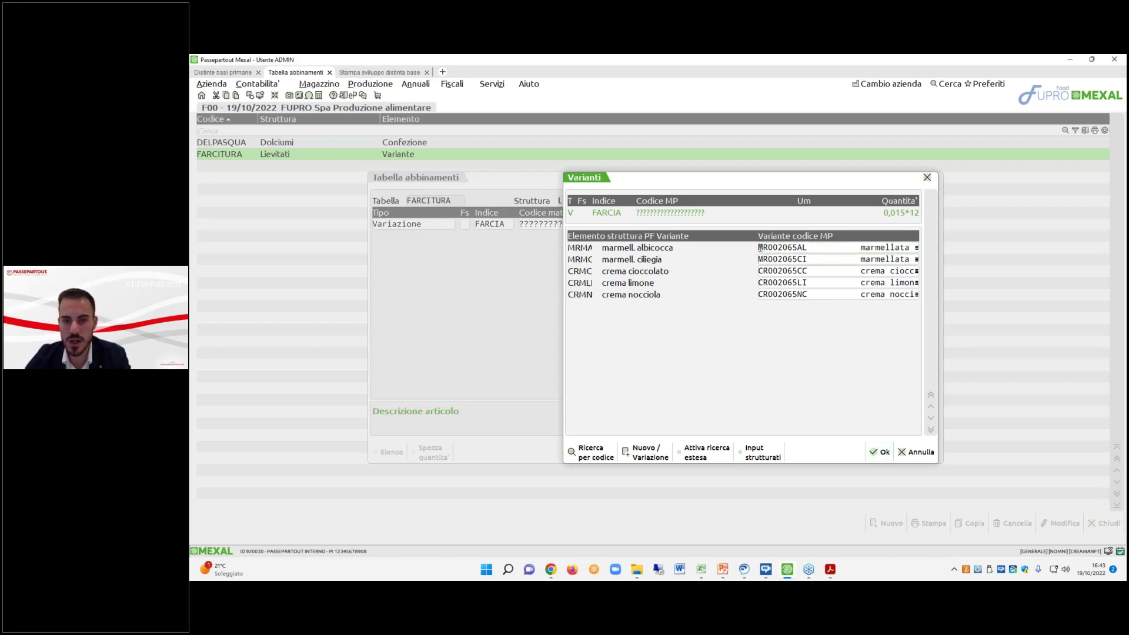
key(Down)
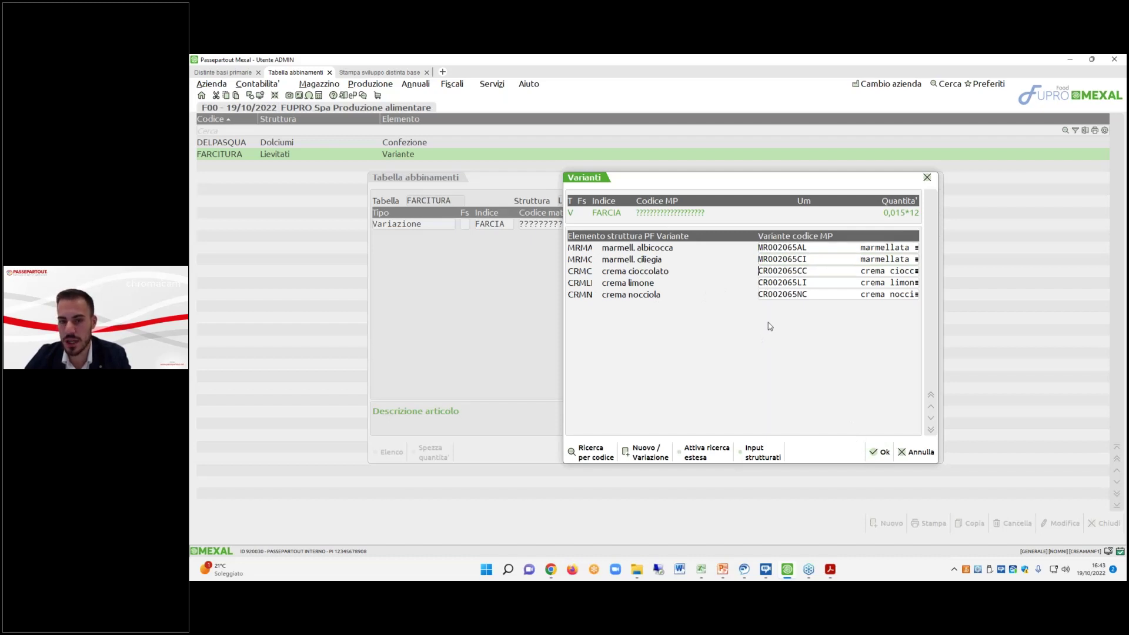
click(882, 452)
click(777, 452)
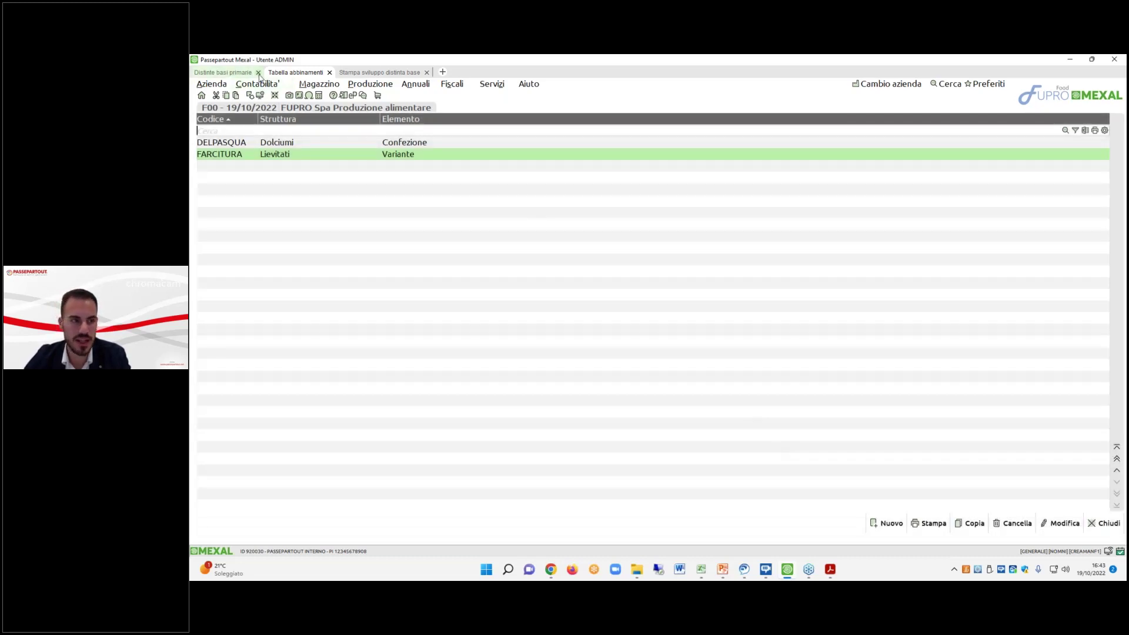
Assign FARCITURA as the Tabella abbinamenti in the CROIS bill of materials' Ulteriori dati, recheck it and save the bill of materials.
click(223, 72)
double_click(330, 156)
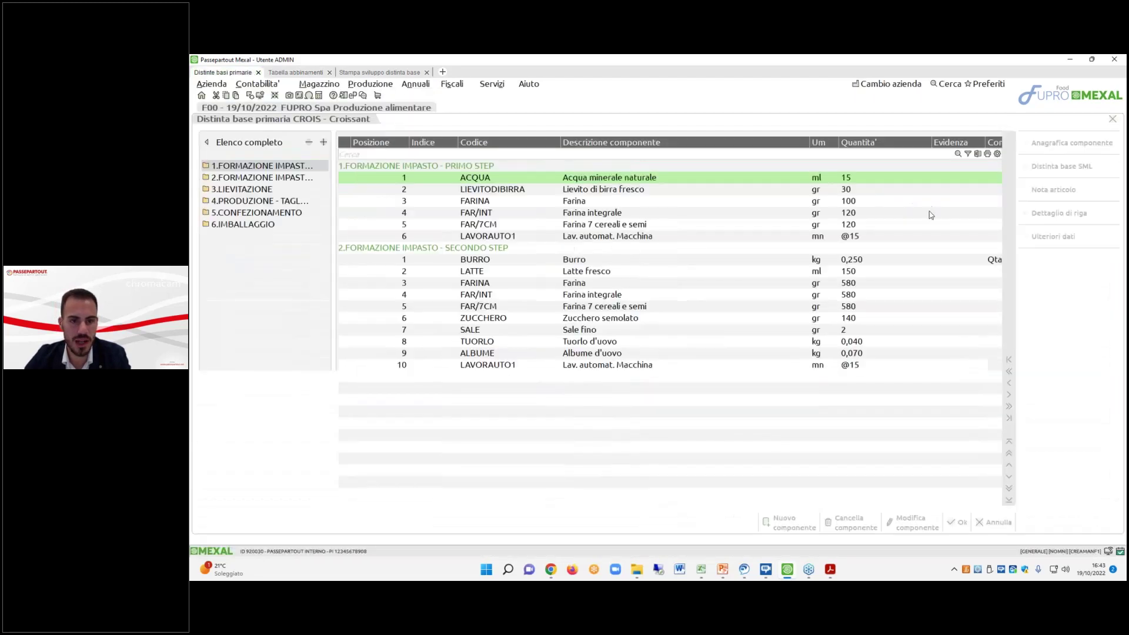
click(1024, 236)
click(509, 272)
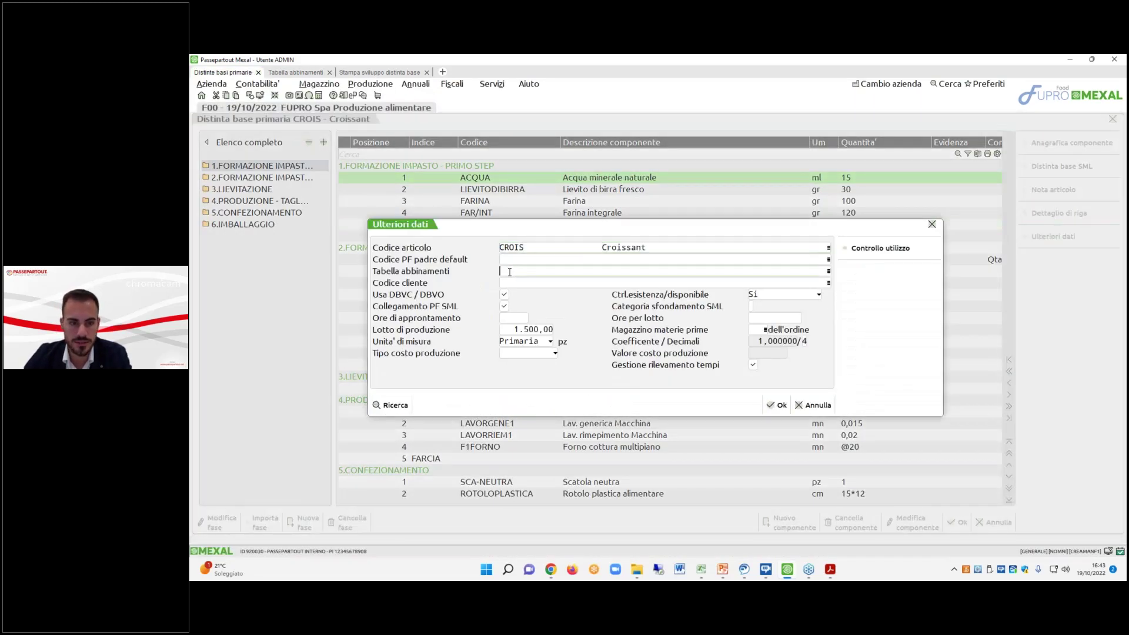
key(F2)
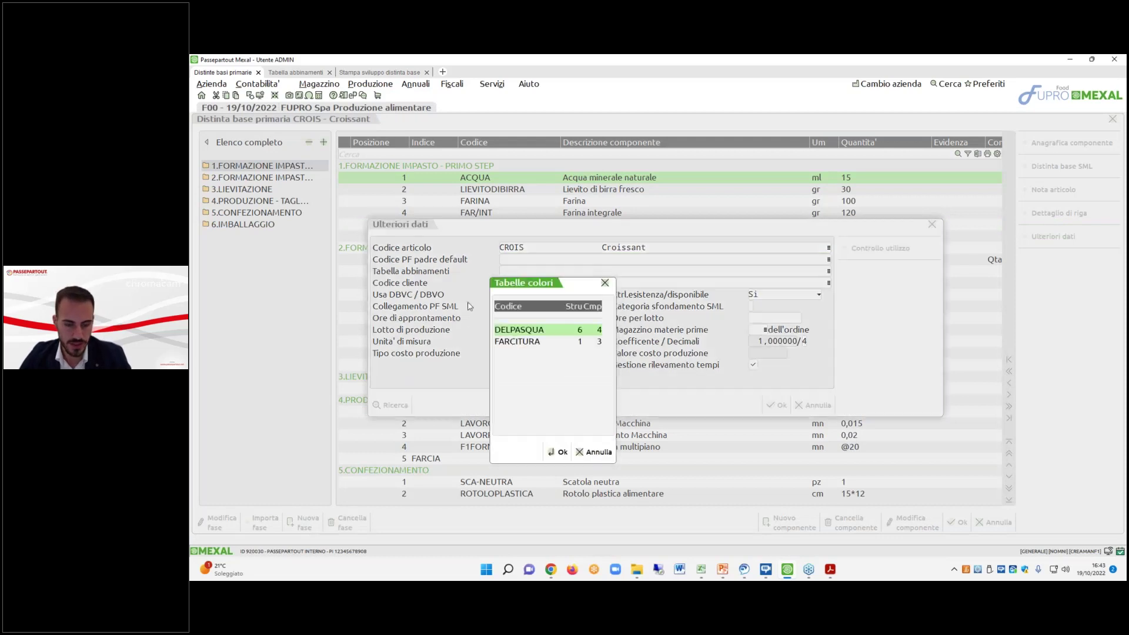
double_click(514, 344)
key(F10)
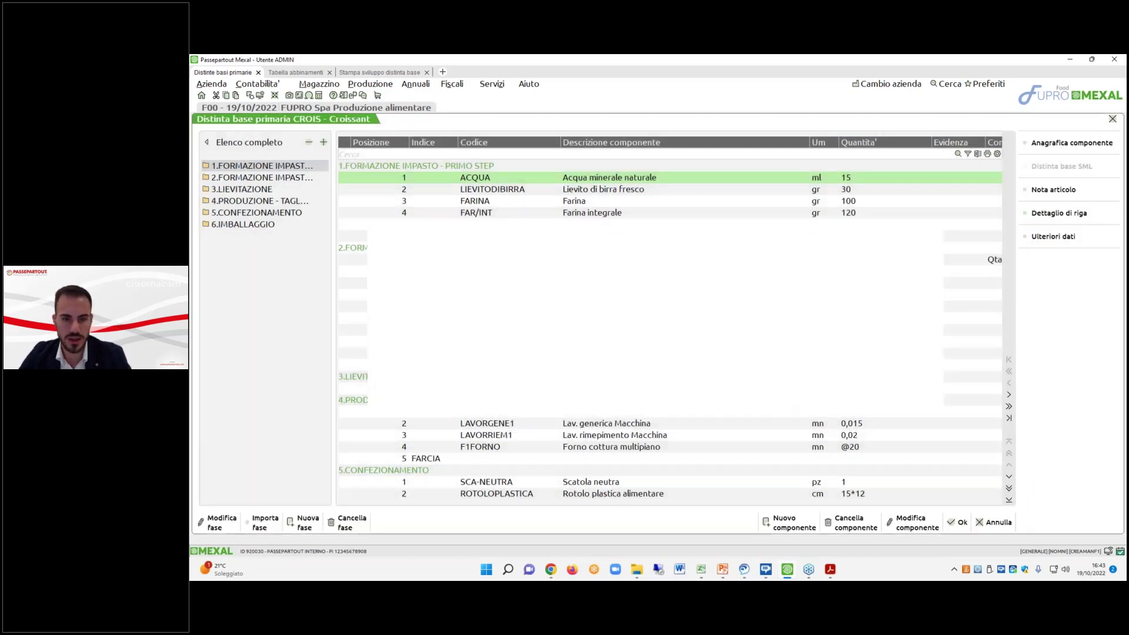
click(1052, 236)
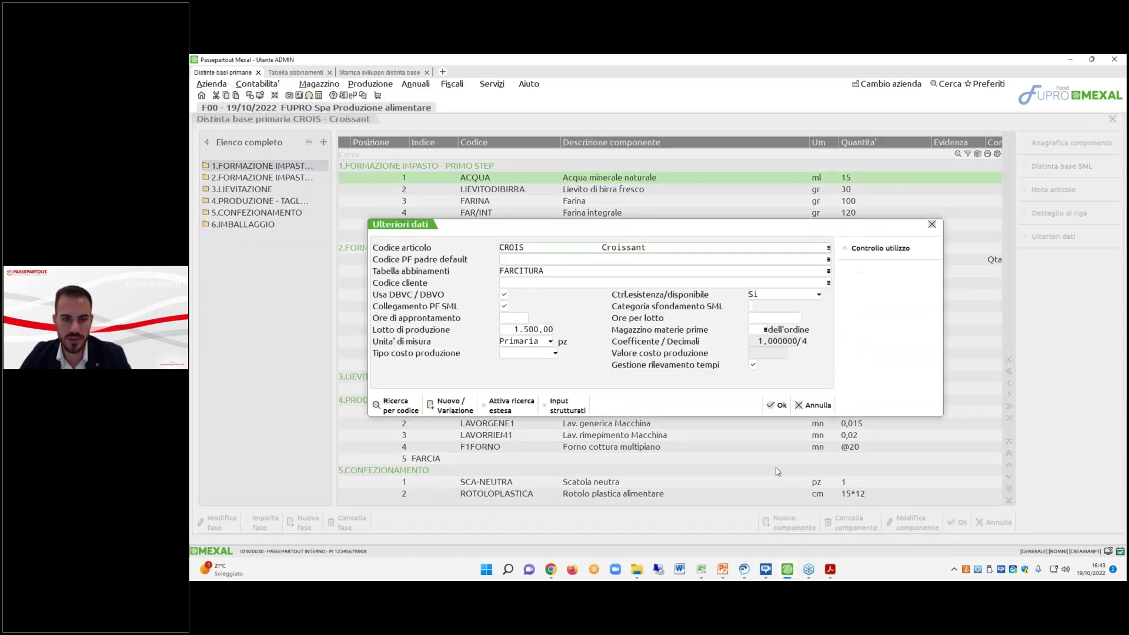
click(781, 412)
click(958, 522)
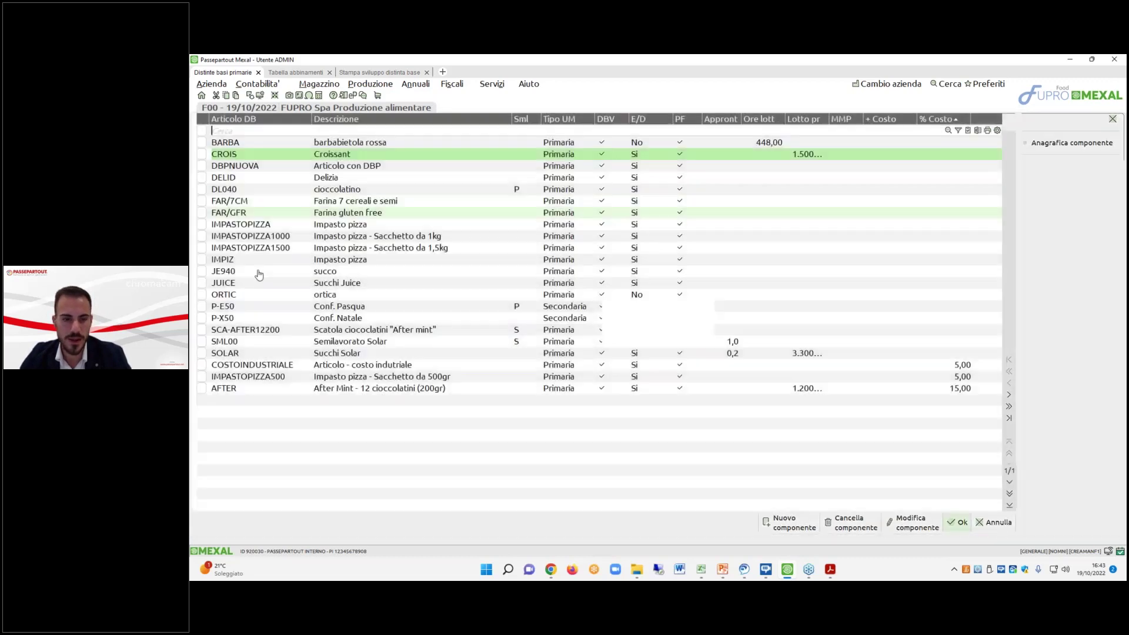
Print the Sviluppo Distinta Base of CROISINTCRMNC to PDF with the existing selections.
click(354, 72)
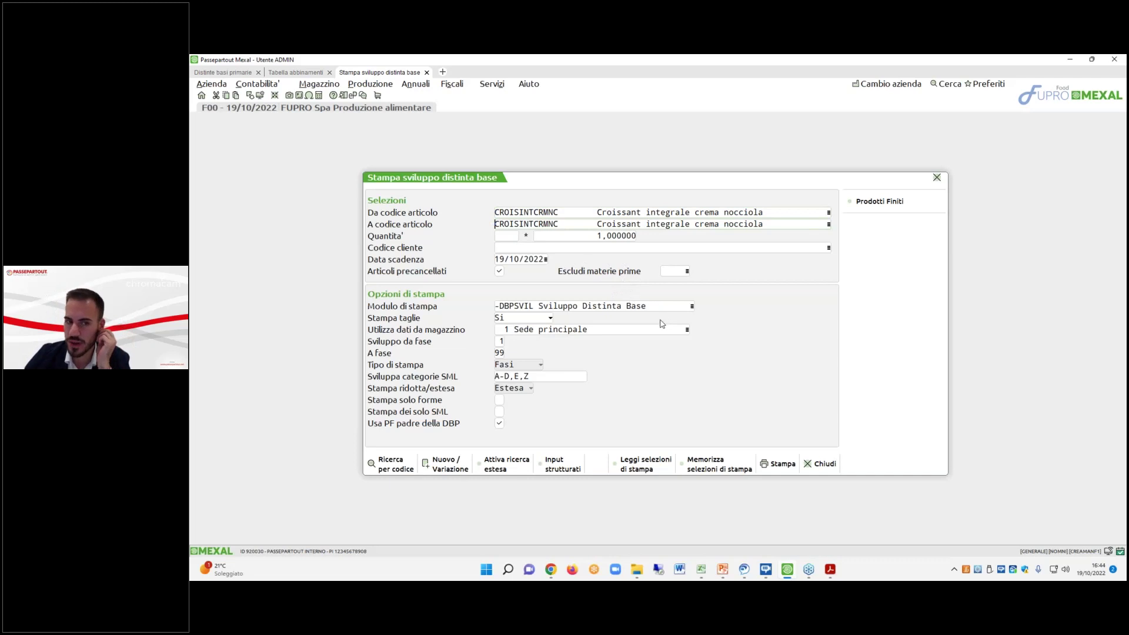
click(775, 466)
click(692, 365)
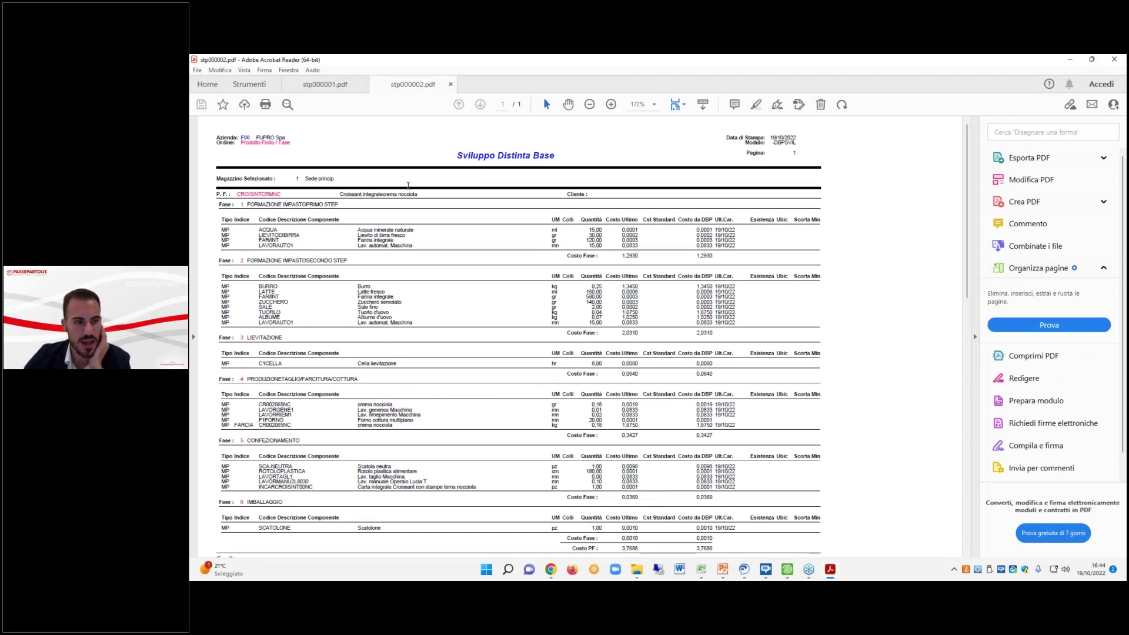
Examine the FARCIA row's component code and description under phase 4 of the new PDF.
click(610, 104)
click(610, 104)
click(610, 104)
click(610, 104)
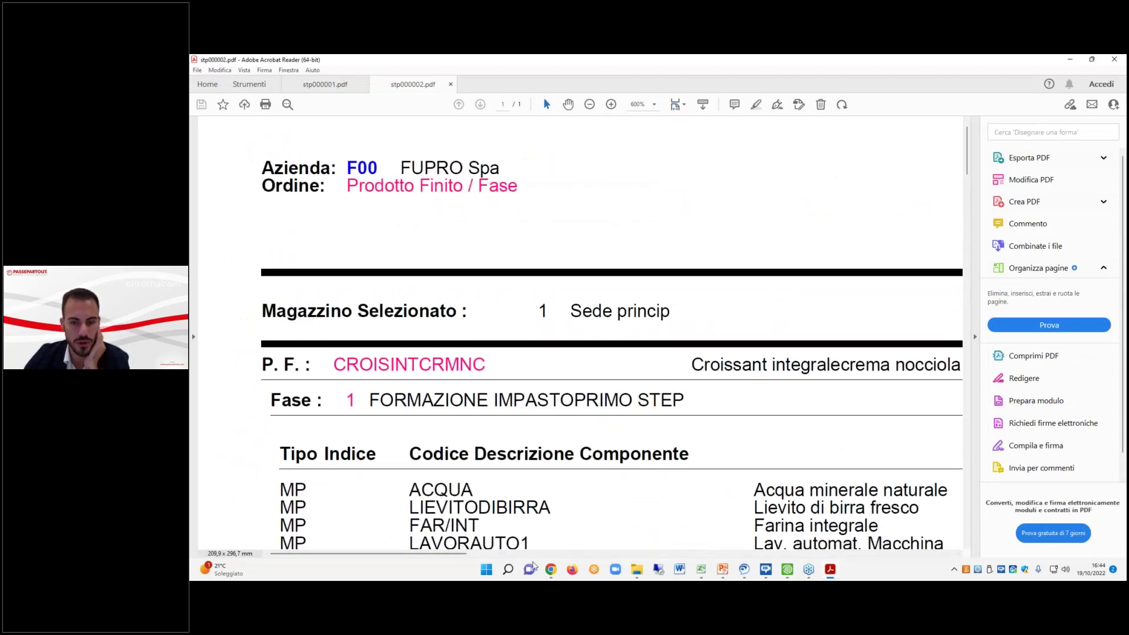
drag(435, 554, 471, 367)
scroll(471, 367, down, 10)
scroll(471, 367, down, 5)
drag(410, 397, 518, 397)
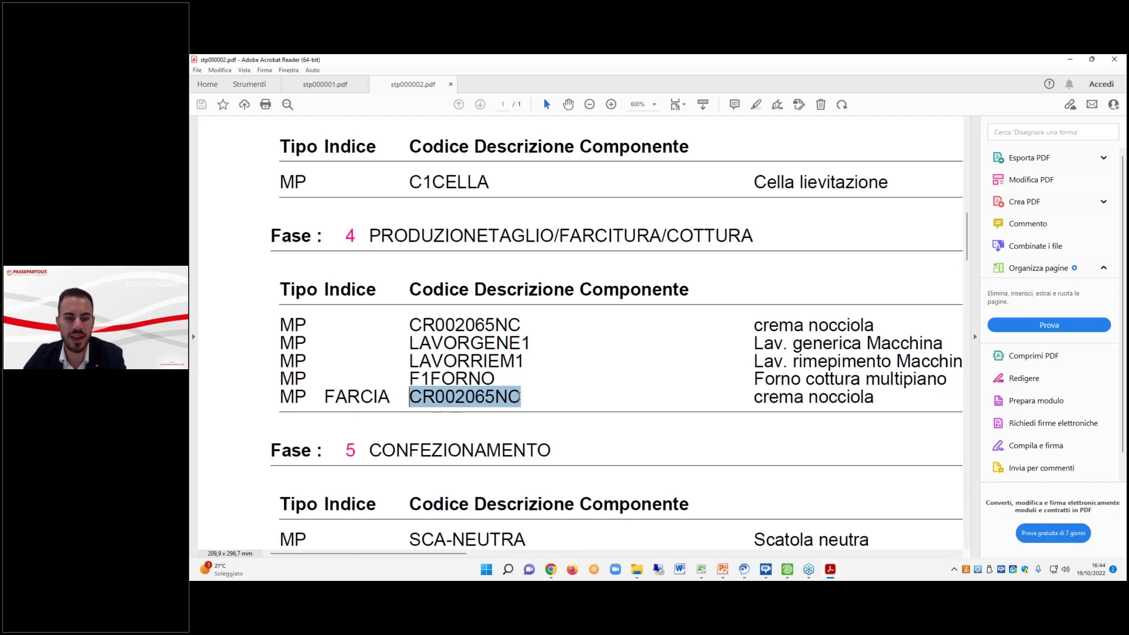
click(412, 398)
drag(436, 399, 732, 413)
drag(852, 407, 851, 407)
scroll(588, 353, right, 3)
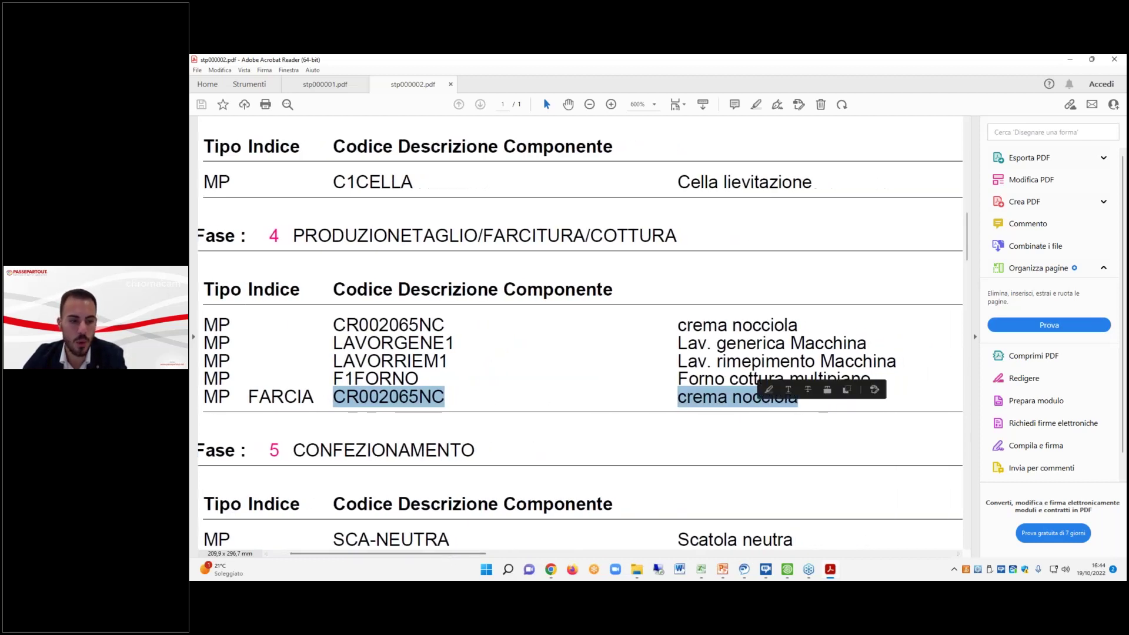
Compare the finished product code with the FARCIA row's index, component and quantity, return to Mexal and close the print form.
scroll(442, 406, up, 10)
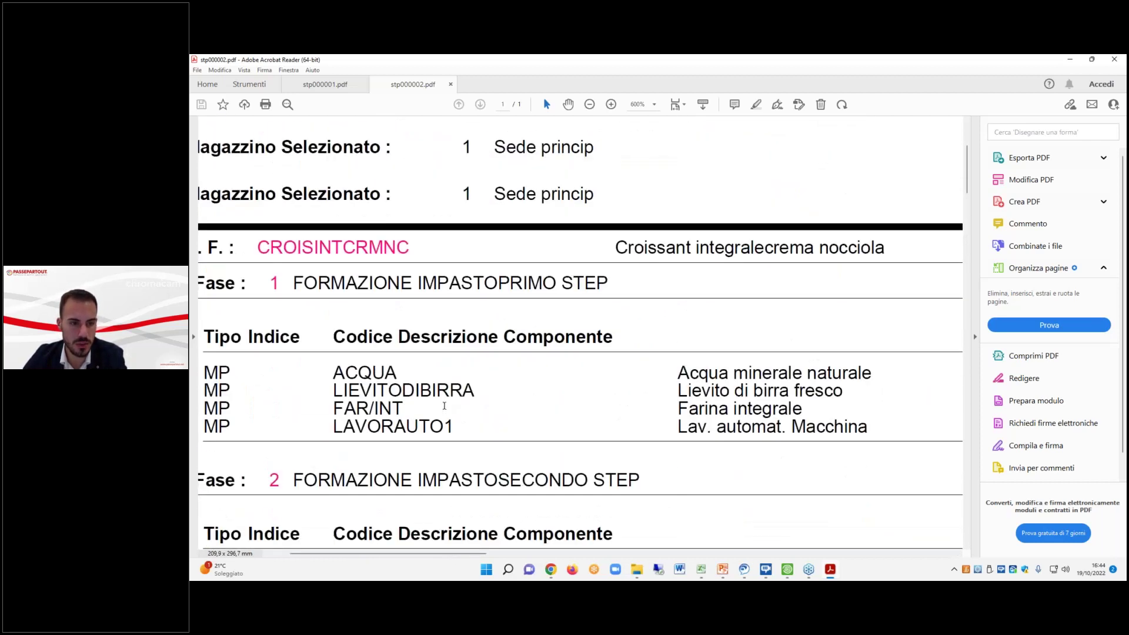
scroll(444, 405, up, 1)
drag(365, 295, 409, 295)
scroll(411, 413, down, 12)
scroll(411, 413, down, 5)
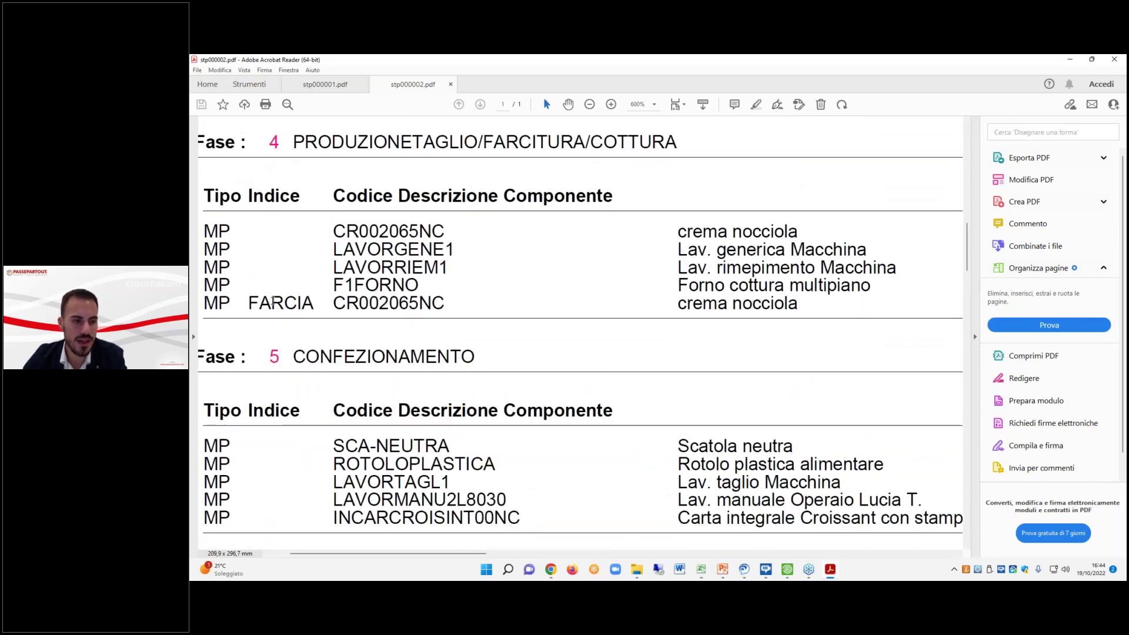
drag(248, 303, 313, 302)
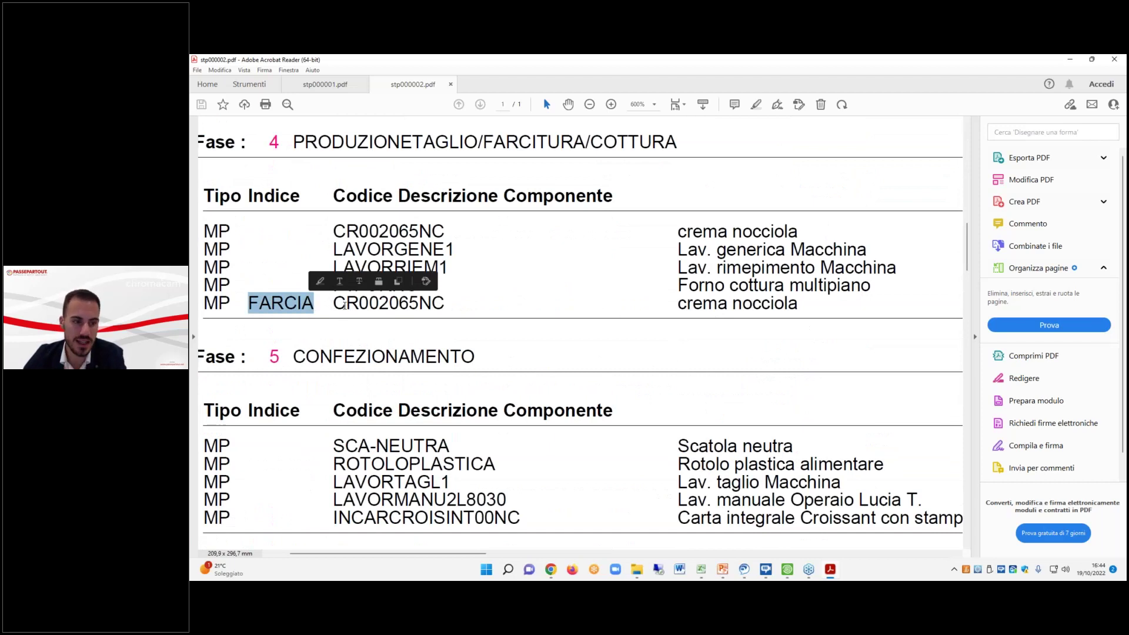
drag(335, 303, 779, 312)
drag(393, 553, 617, 553)
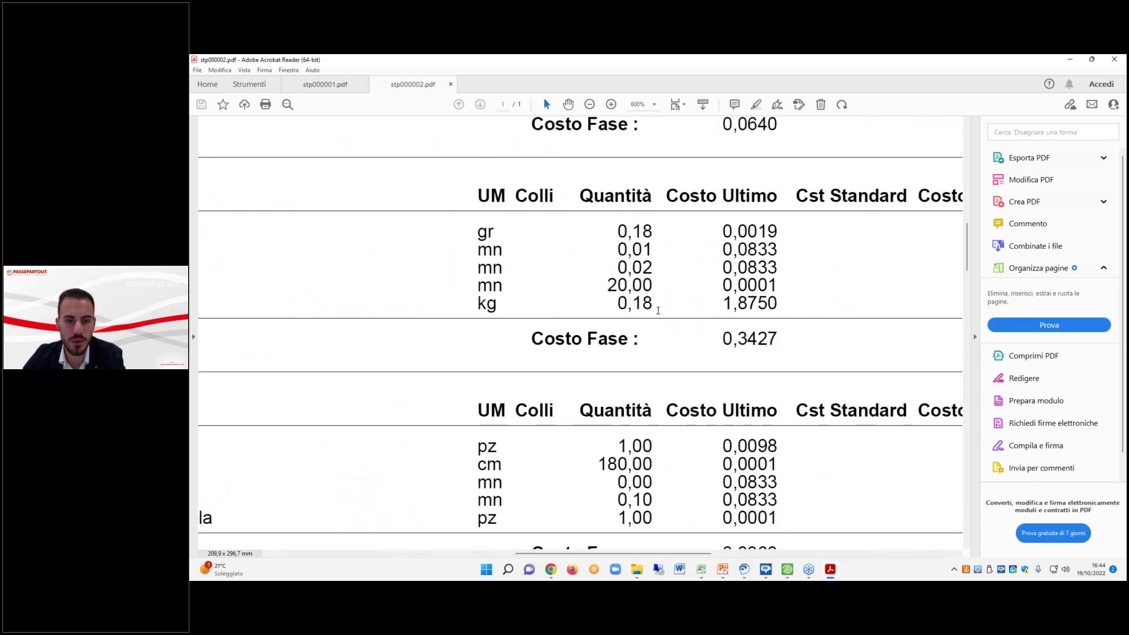
click(1071, 61)
click(822, 463)
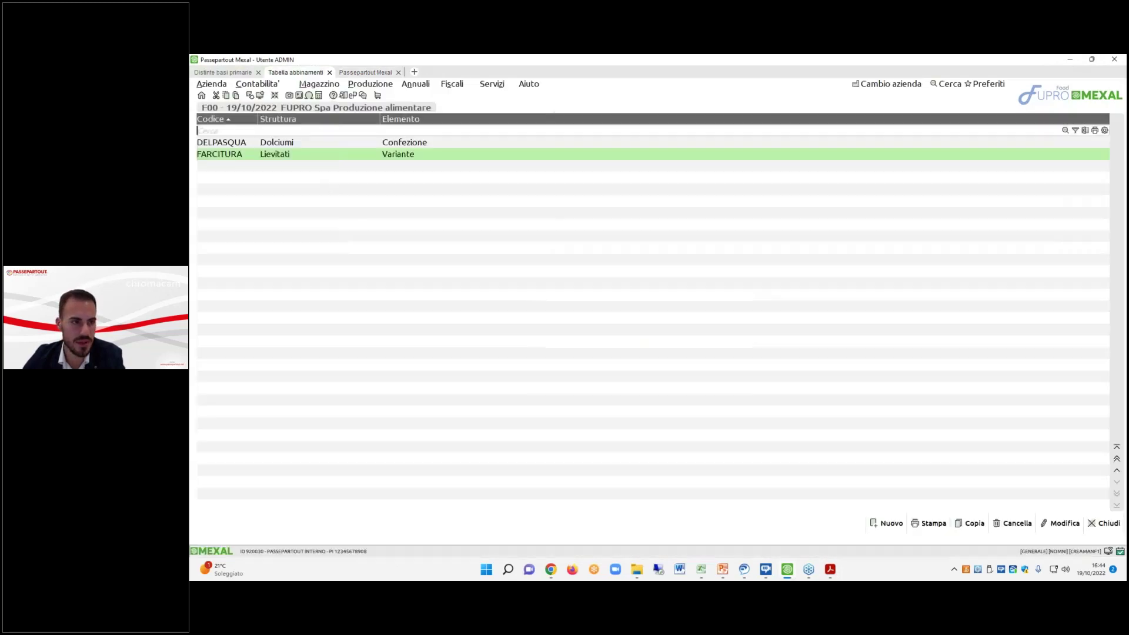
Create a new pairing table named PROVA with Lievitati as its Struttura.
click(295, 73)
click(884, 523)
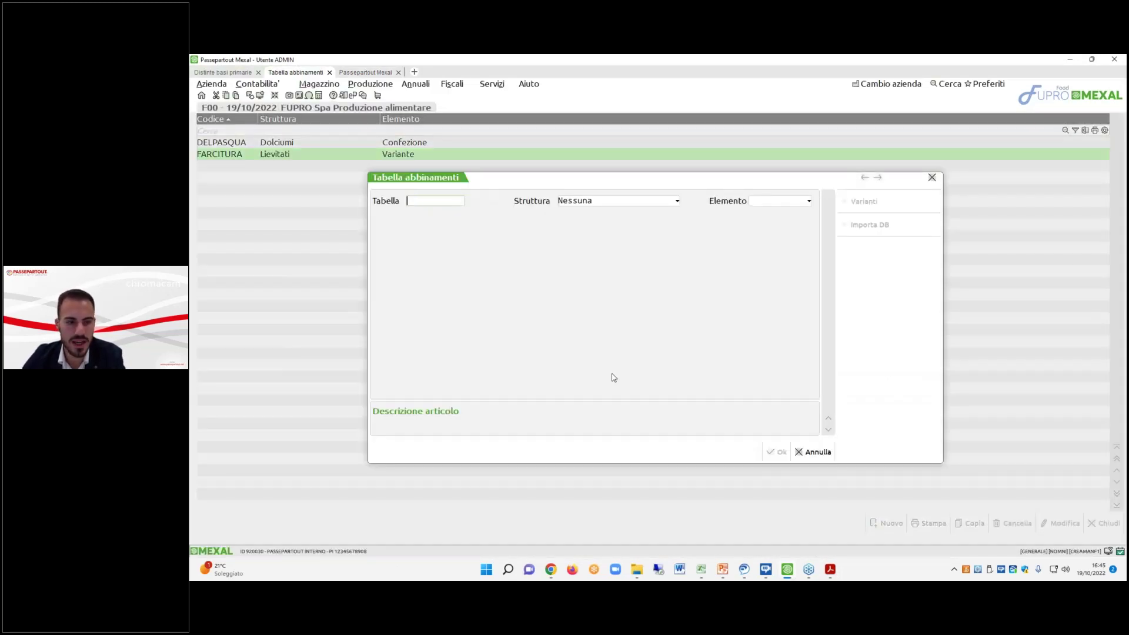
text(PROVA)
key(Return)
key(F2)
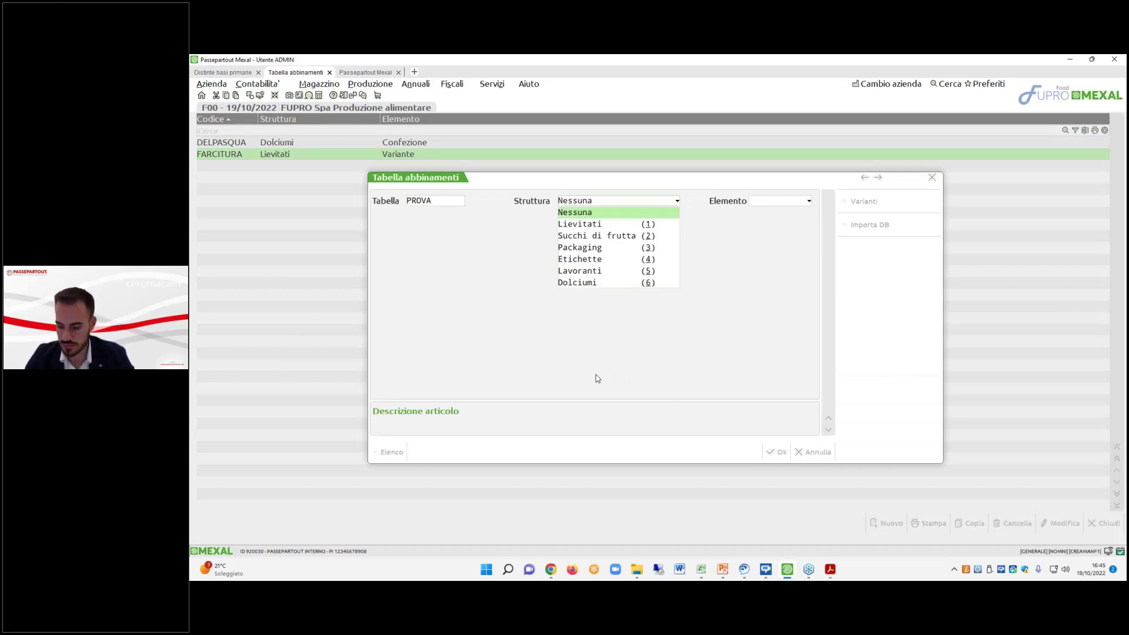
key(Down)
key(Down)
key(Down)
key(Down)
key(Down)
key(Up)
key(Up)
key(Up)
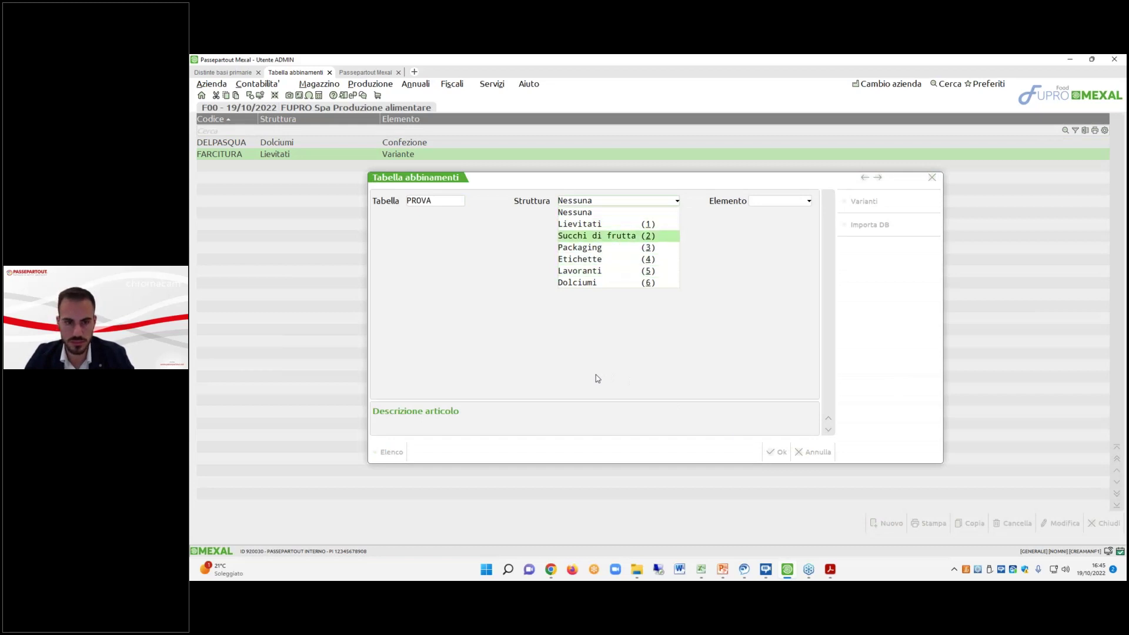
key(Up)
key(Return)
Choose Variante as the Elemento of the PROVA pairing table.
key(F2)
key(Down)
key(Down)
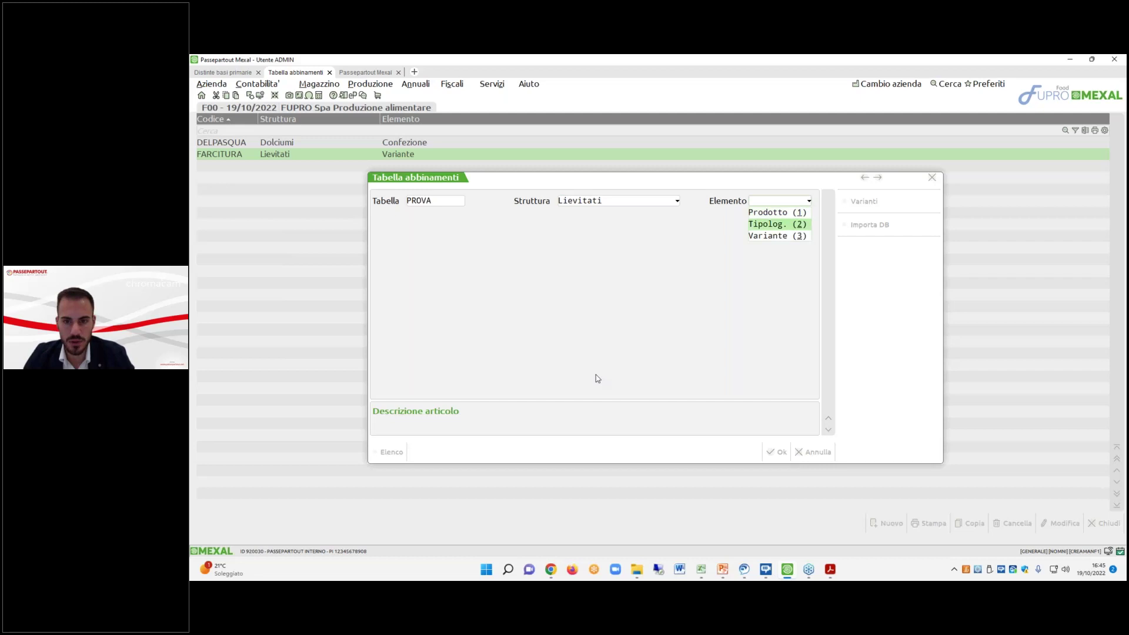
key(Down)
key(Down)
key(Down)
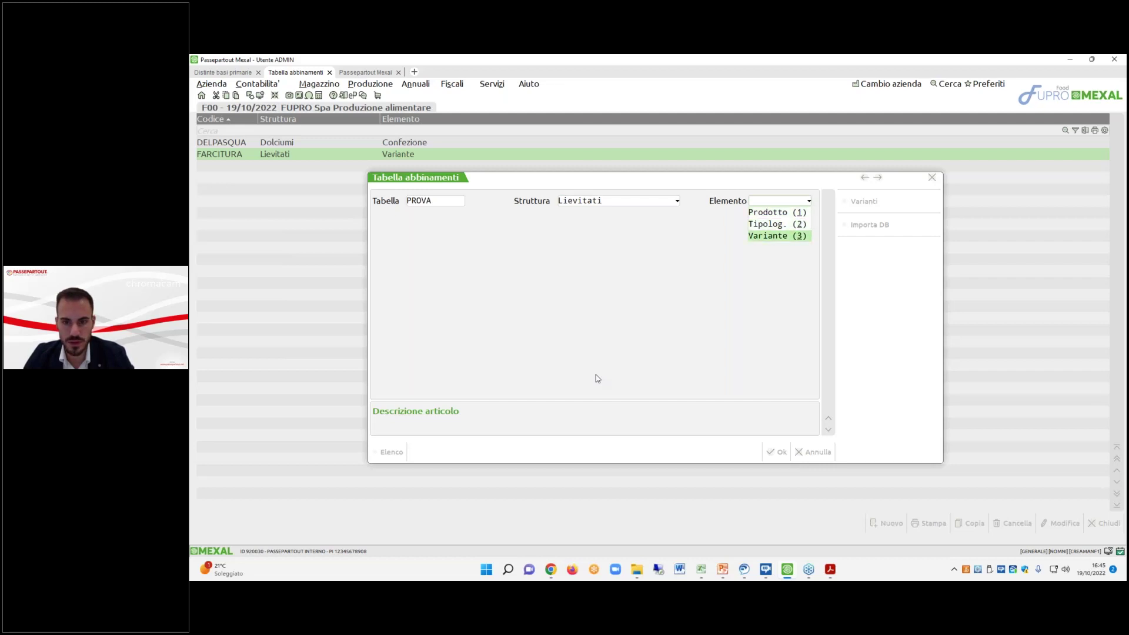
key(Up)
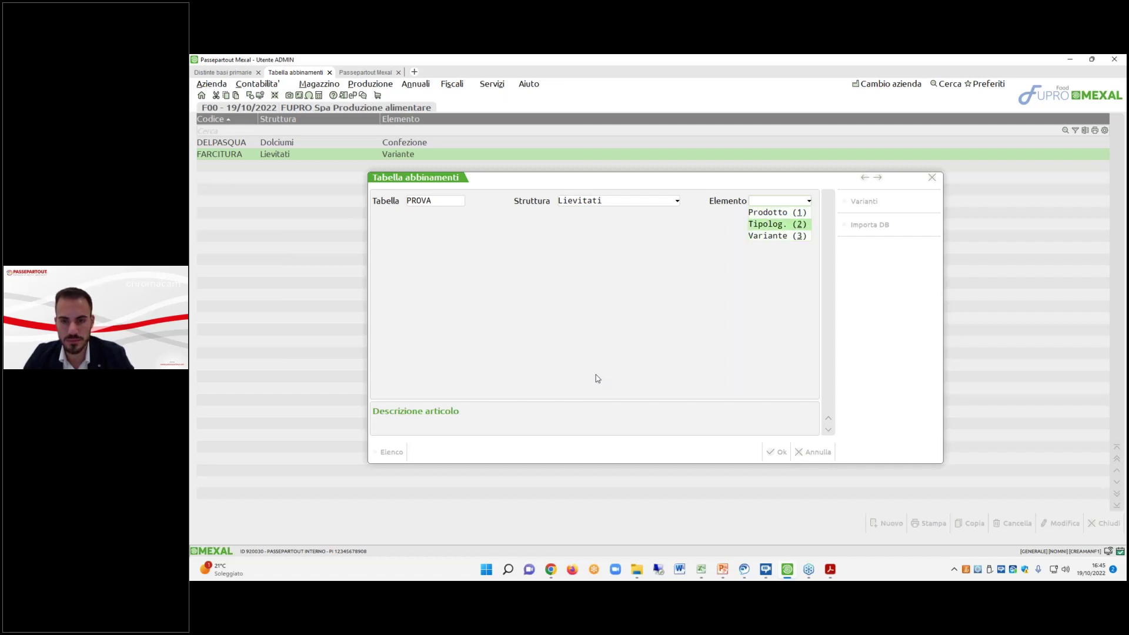
key(Down)
key(Return)
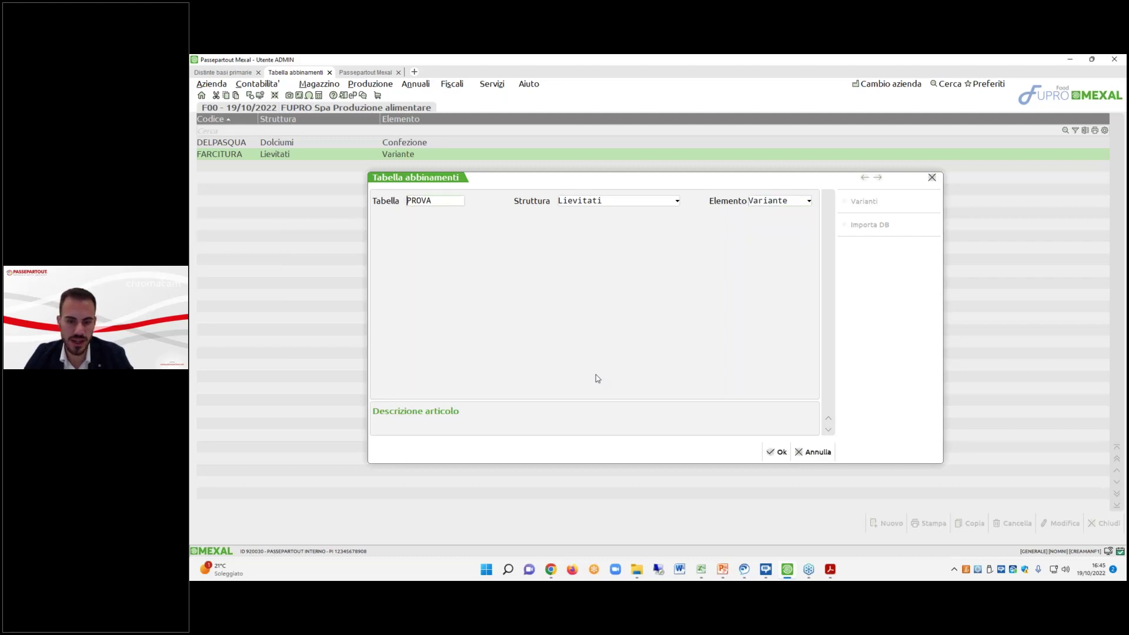
Open the list of finished product variants for the PROVA pairing table.
key(Return)
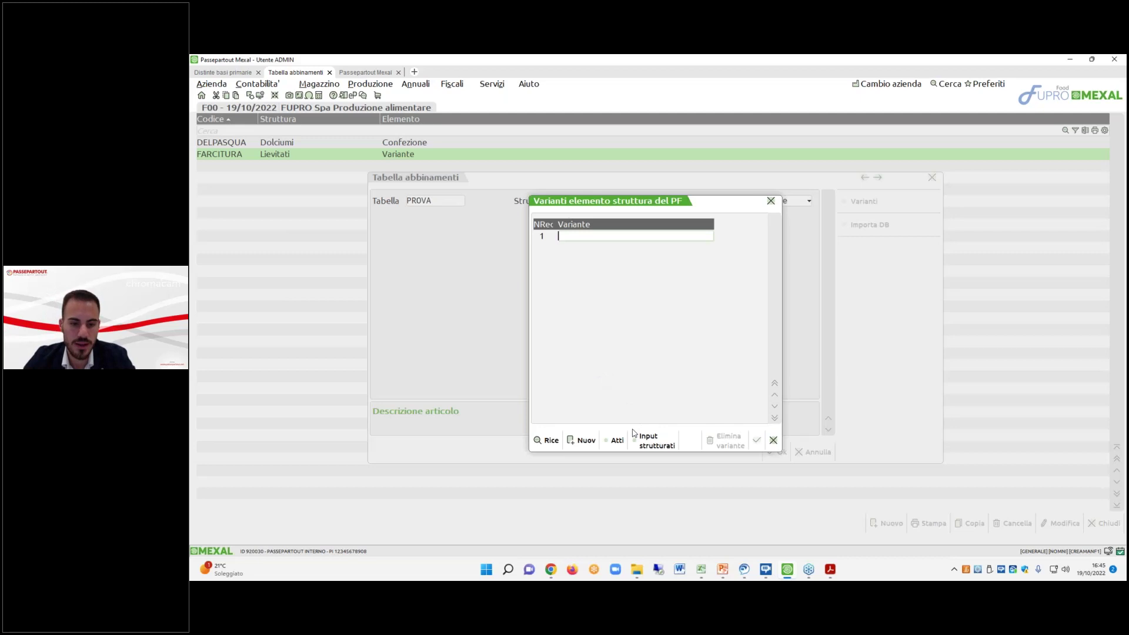
drag(668, 203, 673, 249)
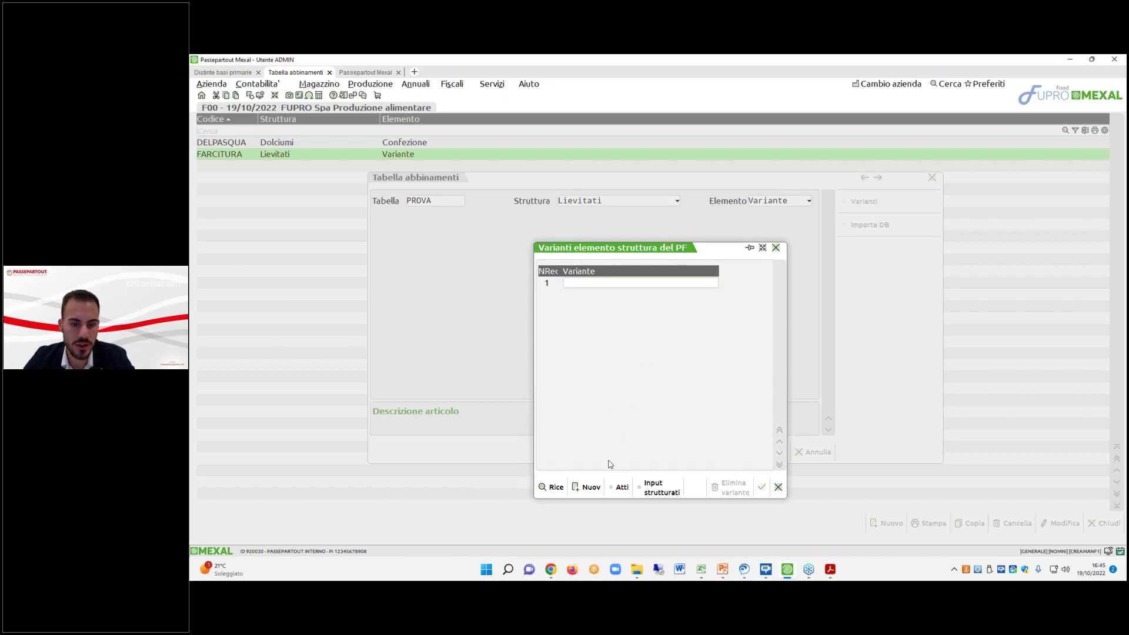
click(651, 487)
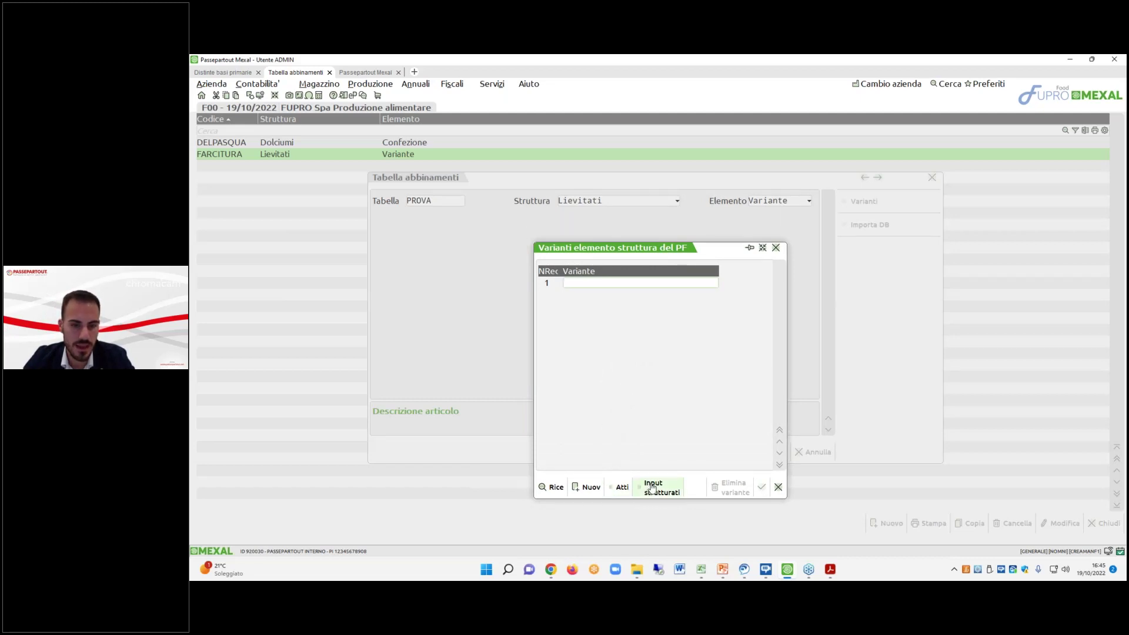
click(666, 394)
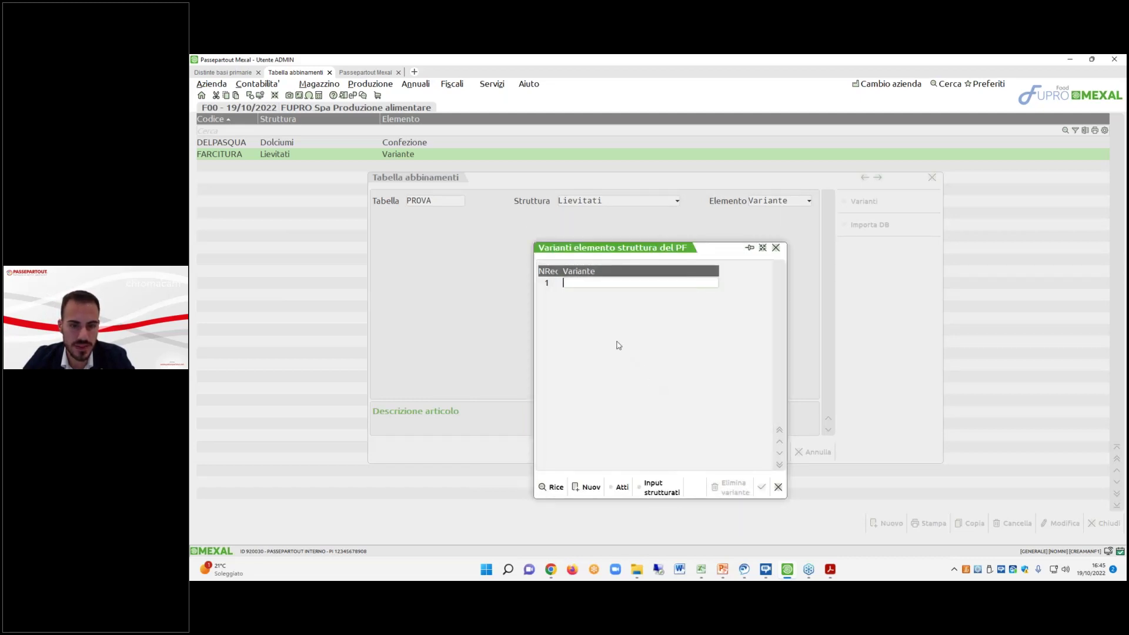
text(CRM)
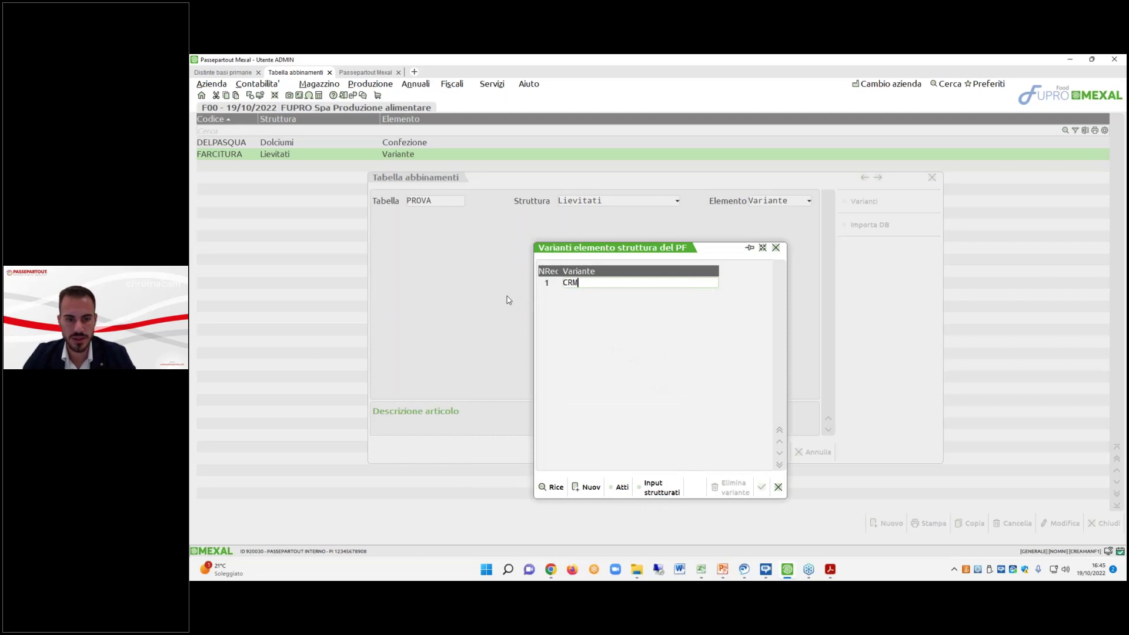
click(662, 488)
double_click(596, 308)
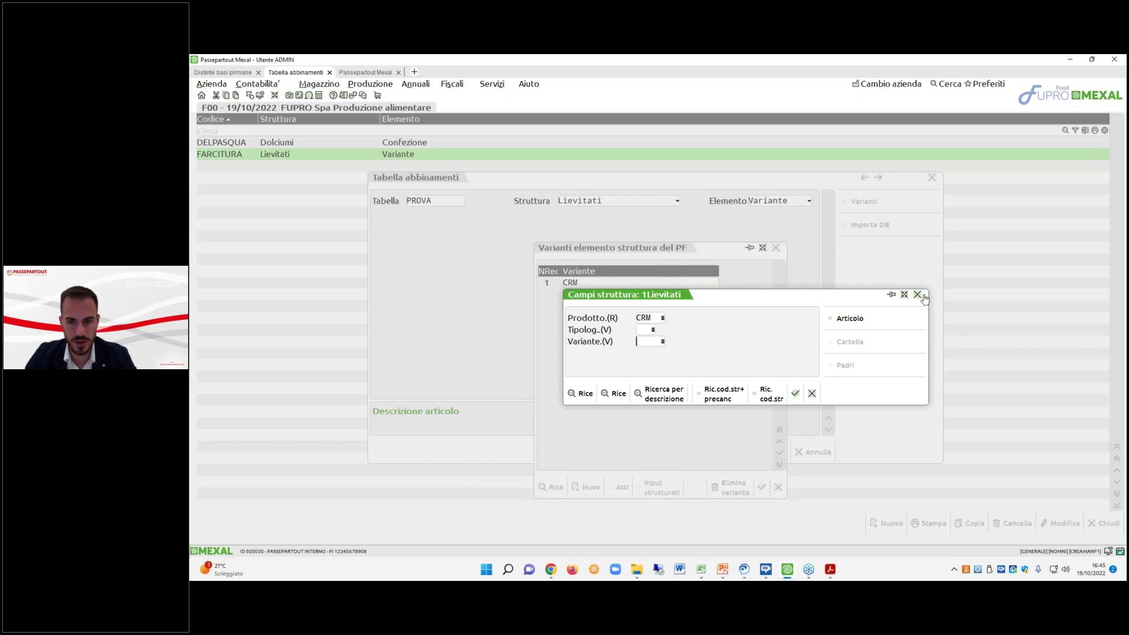
click(918, 295)
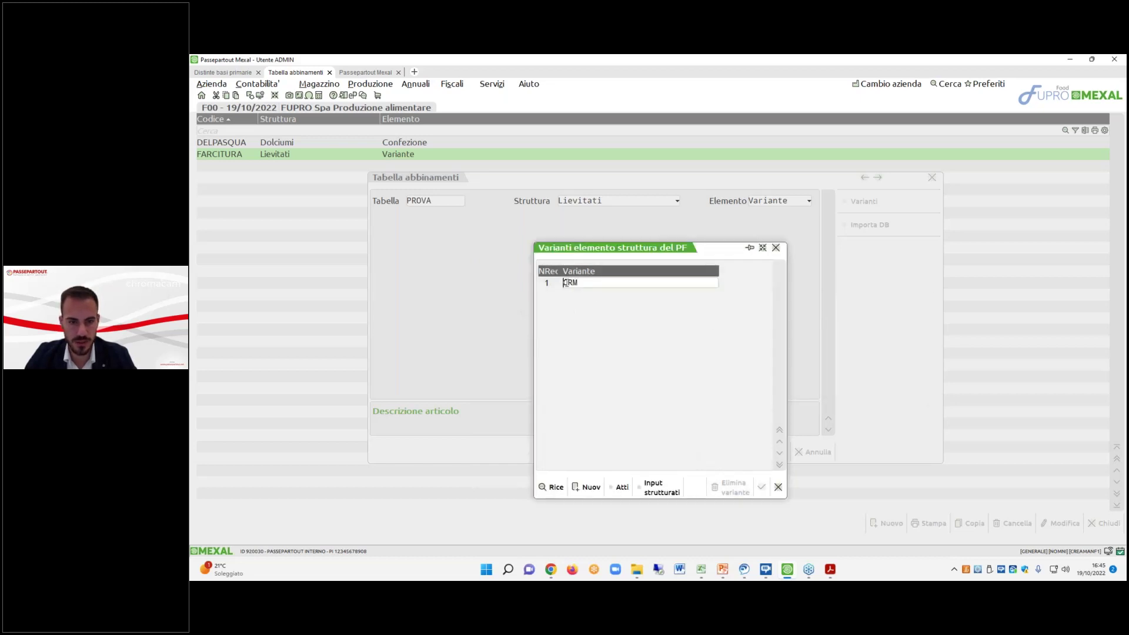
Enter CRMCC and CRMNC as the finished product variants of PROVA and accept the default display parameters.
text(CR)
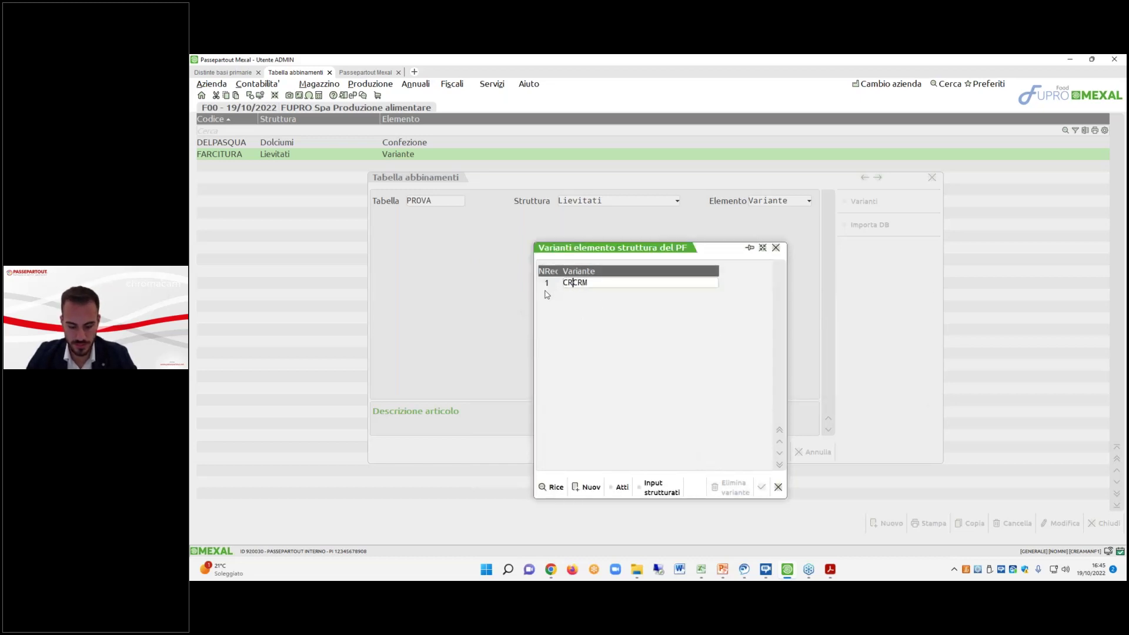
text(MCC)
key(Delete)
key(Delete)
key(Delete)
key(Return)
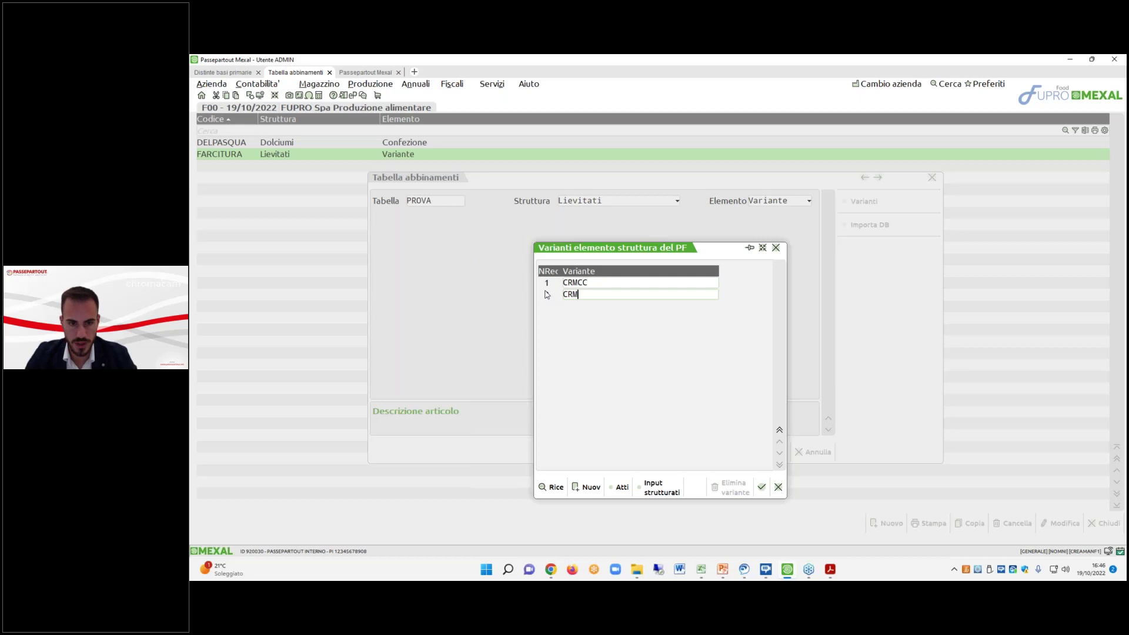
text(CRMNC)
key(F10)
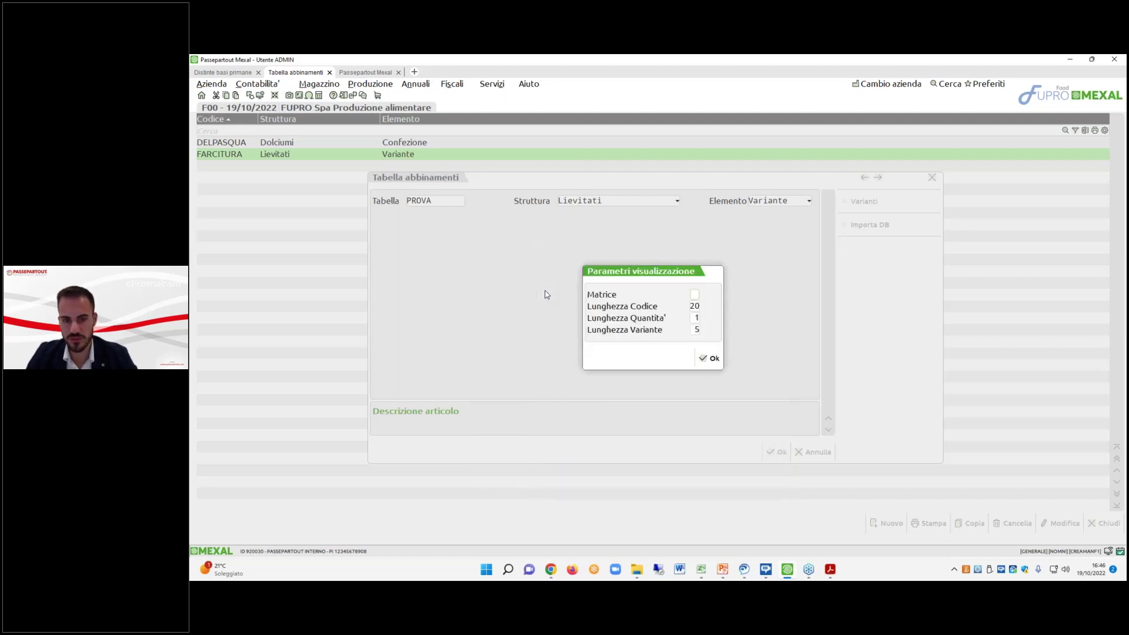
key(F10)
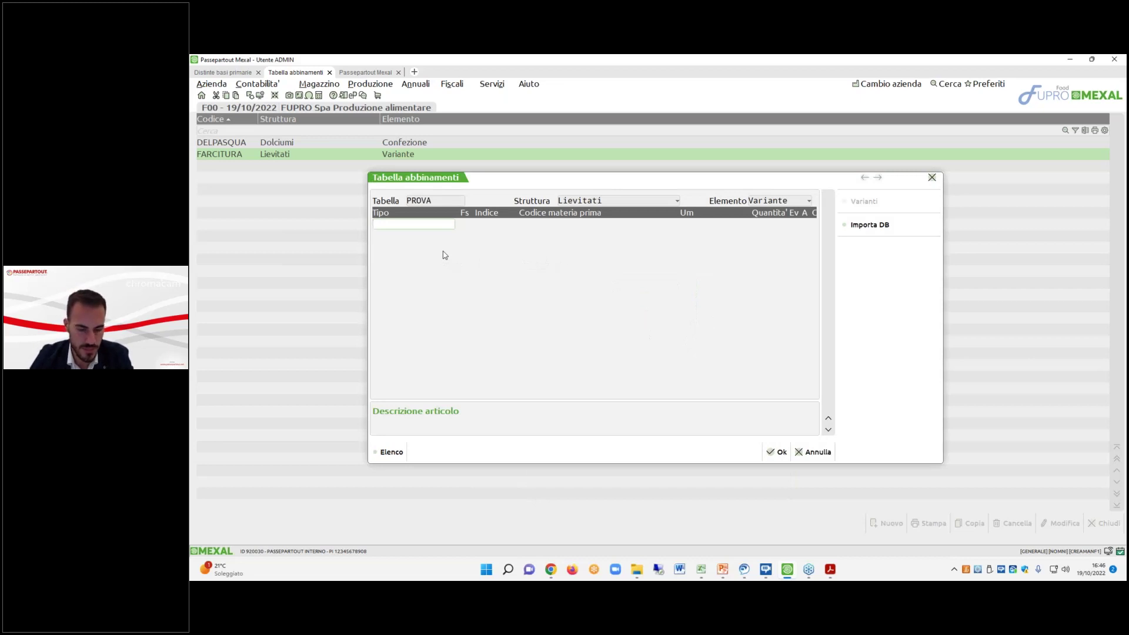
Add an Inserimento row to PROVA for phase 1, with the raw material code all question marks and quantity 100.
key(F2)
key(Return)
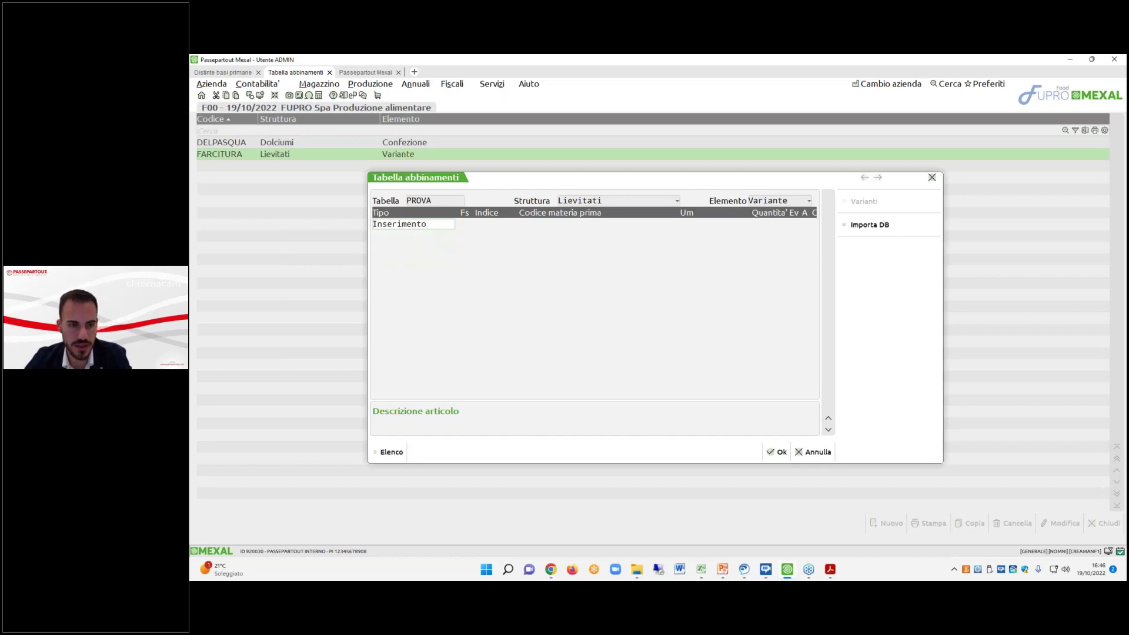
key(Return)
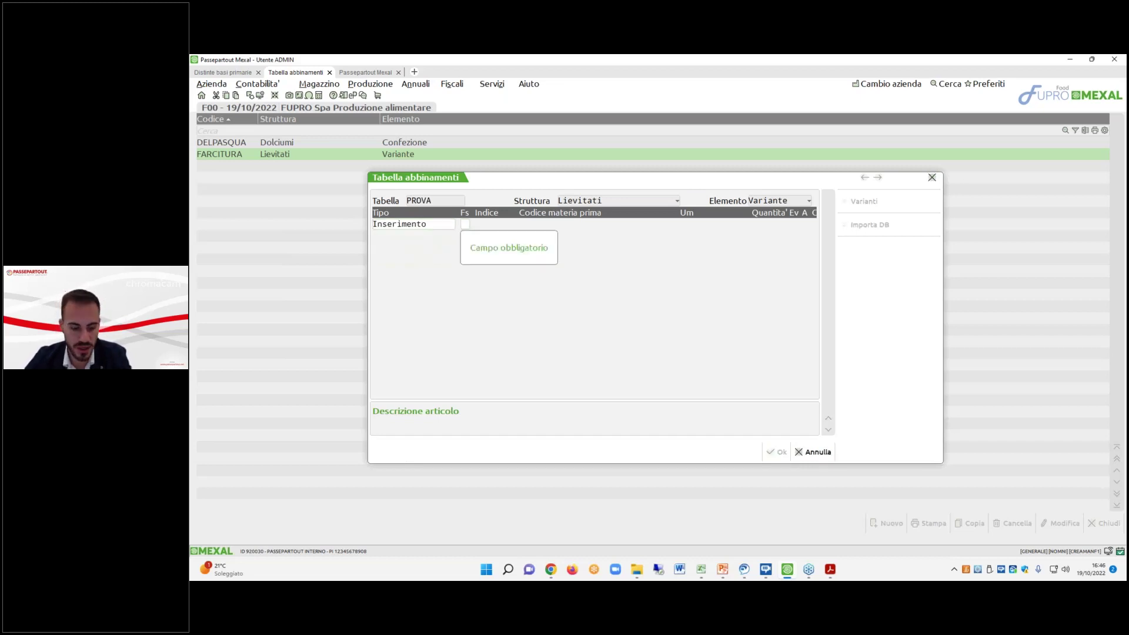
key(Return)
key(Return)
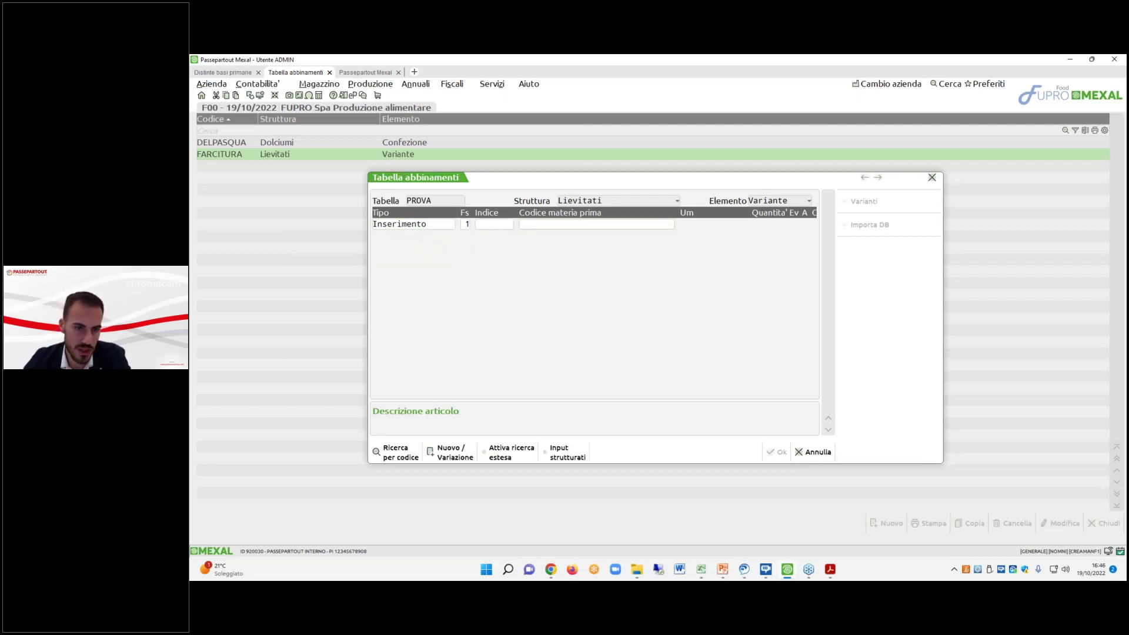
text(??????????????????????????)
key(Return)
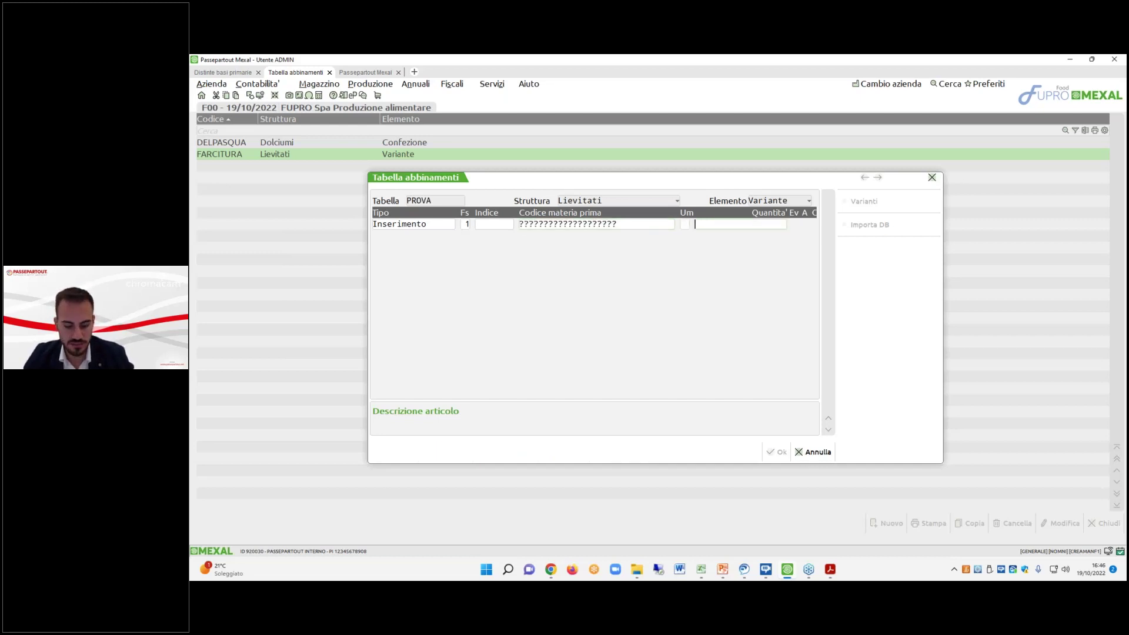
key(Return)
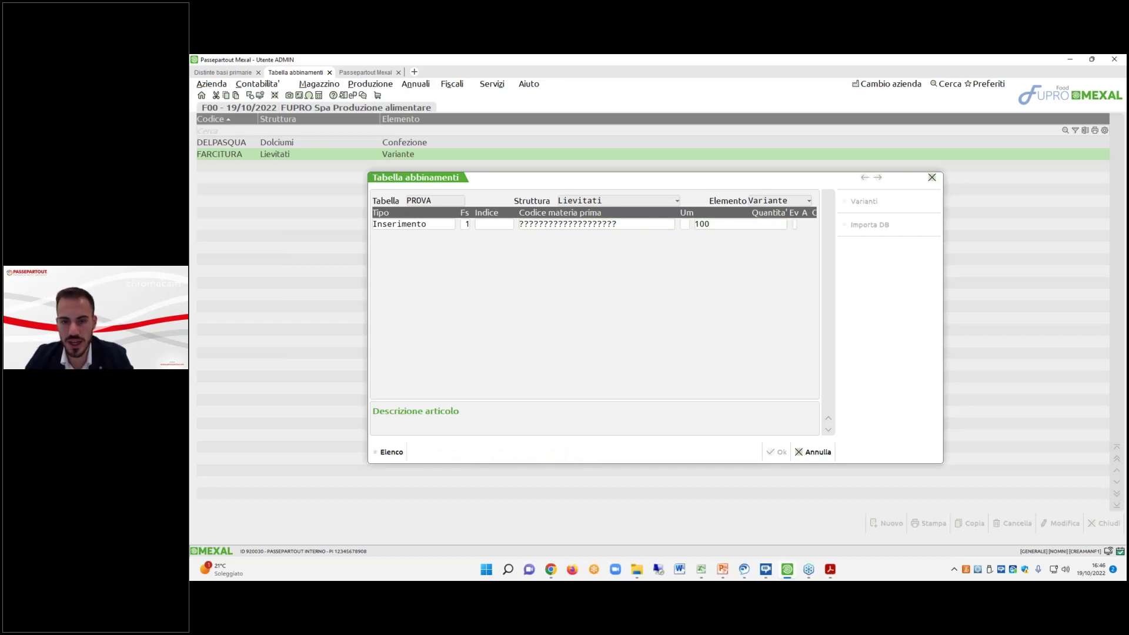
key(F10)
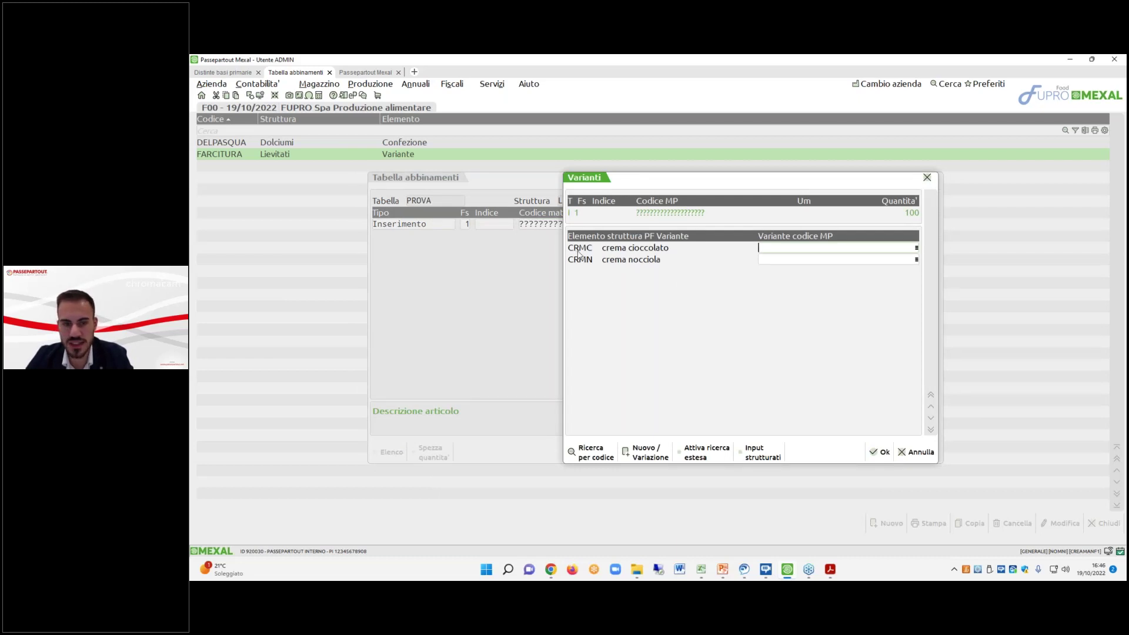
Assign the paper bag article SACC-CARTA to the crema cioccolato variant and save the PROVA table.
key(F2)
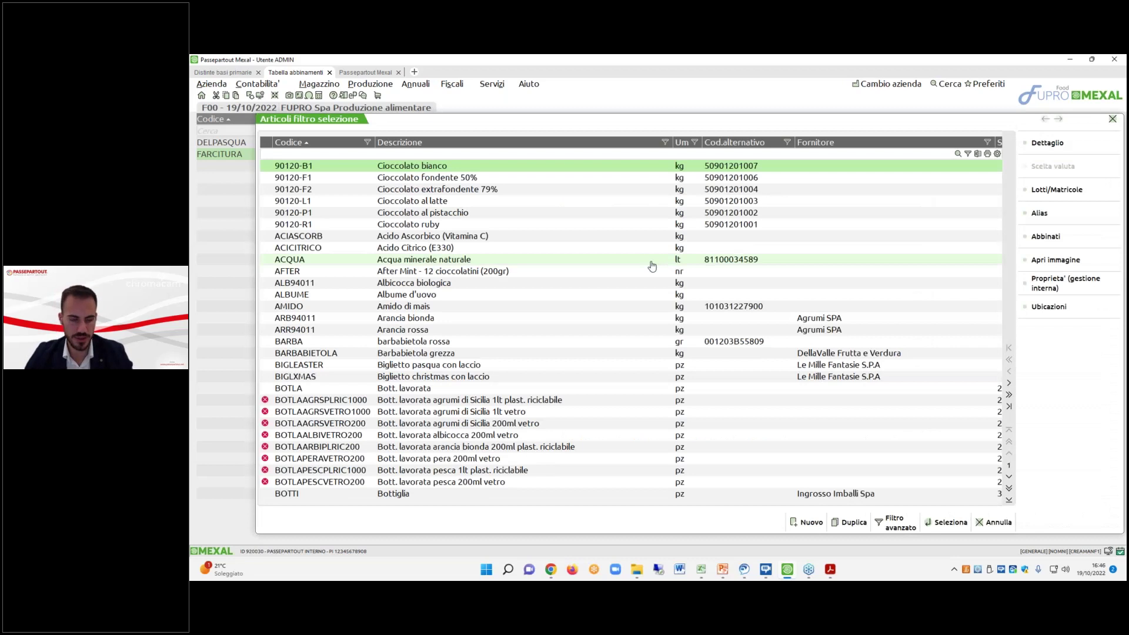
text(sacc)
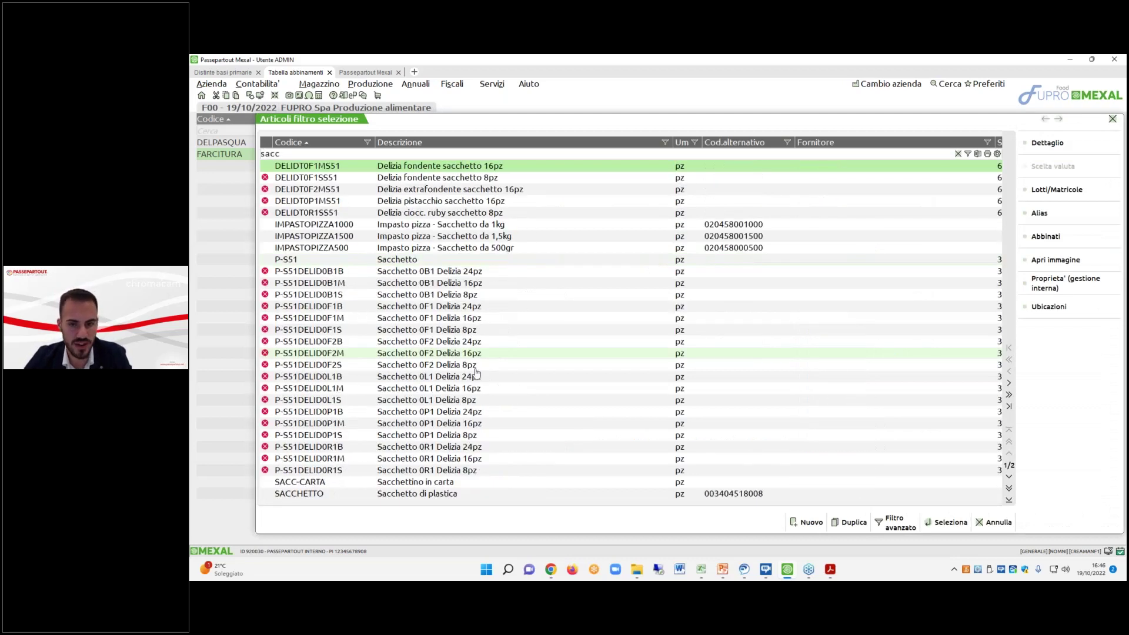
double_click(393, 483)
click(880, 456)
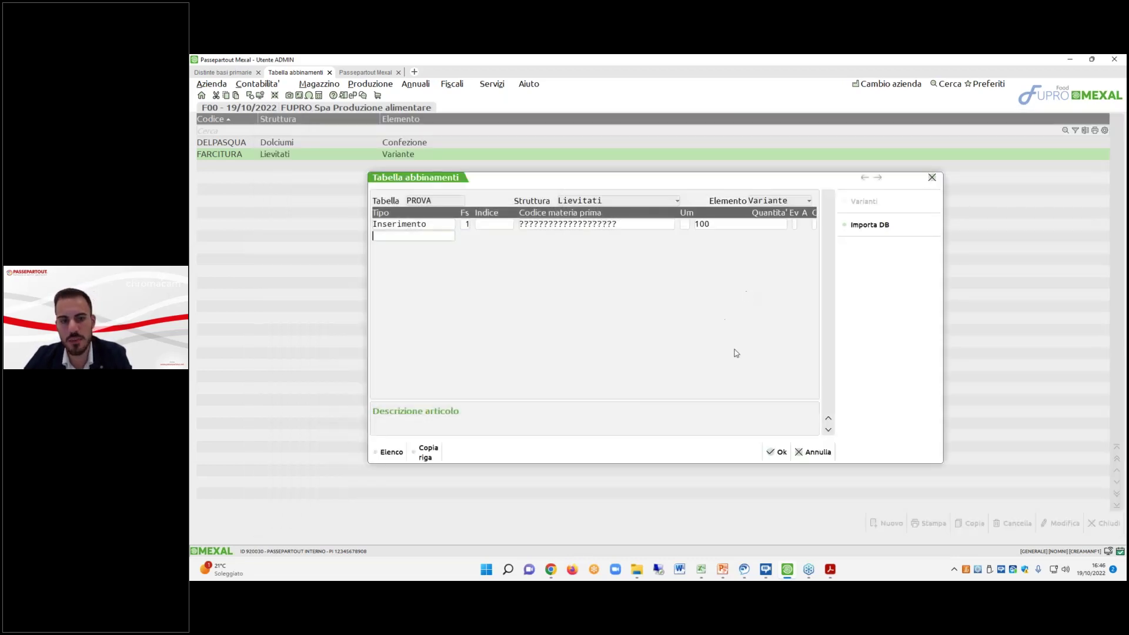
click(777, 451)
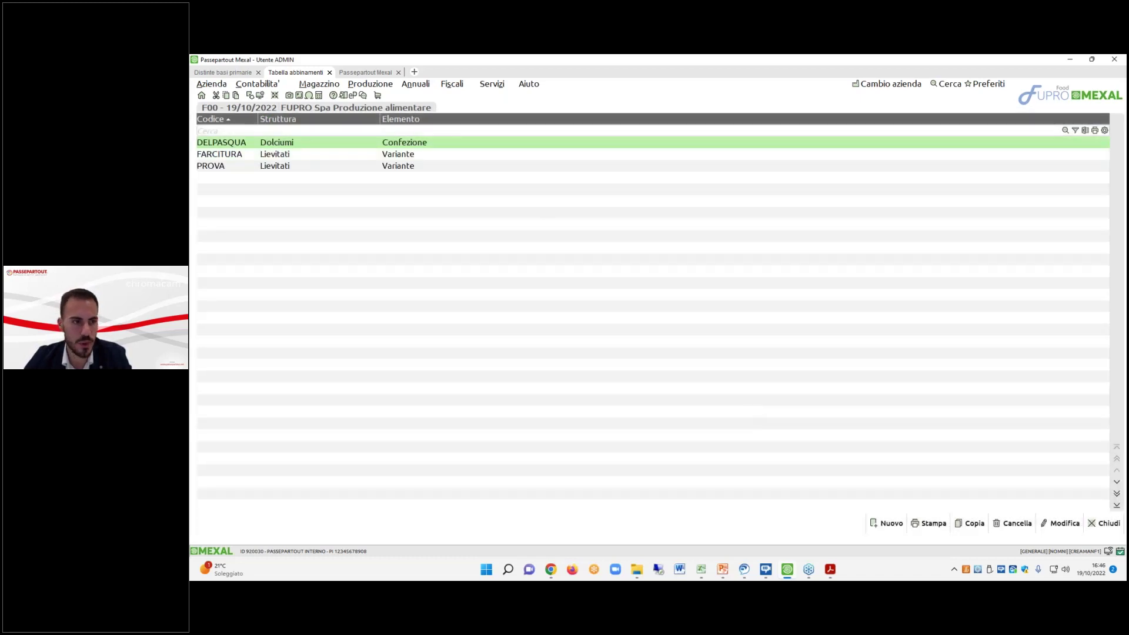
Add PROVA to FARCITURA in the pairing tables of the CROIS primary bill of materials and save it.
click(241, 73)
double_click(300, 156)
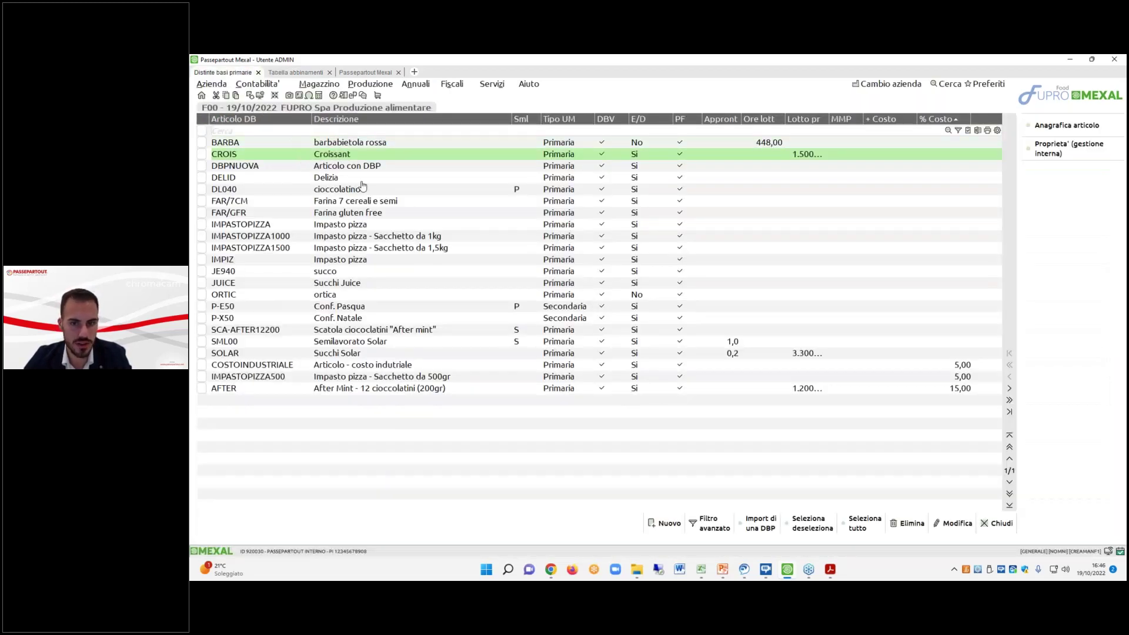
click(1016, 252)
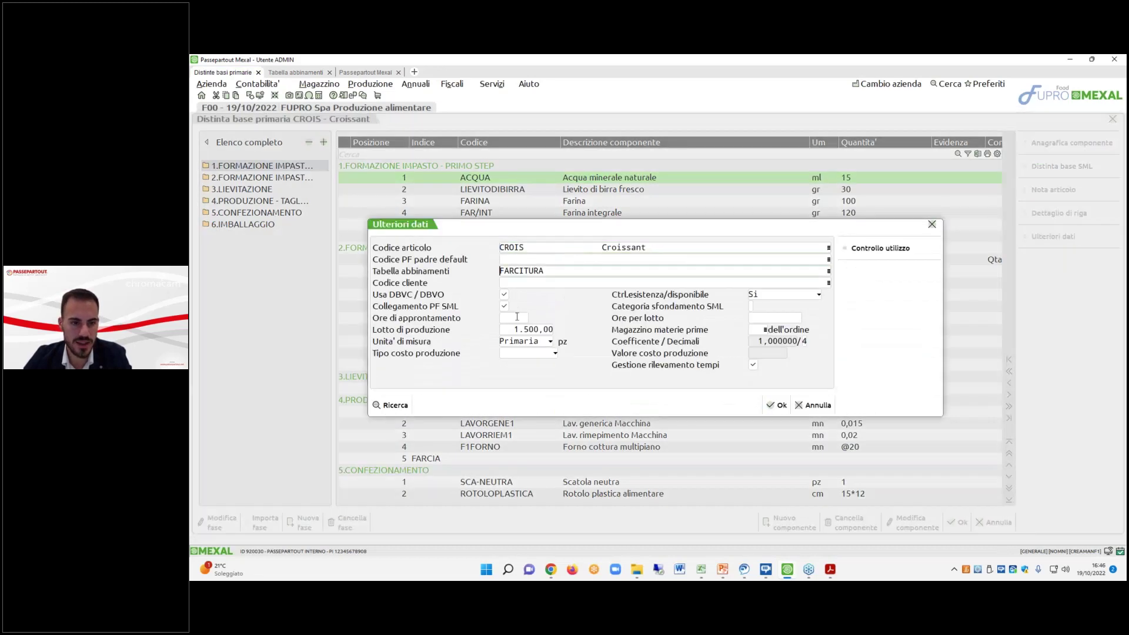
click(391, 405)
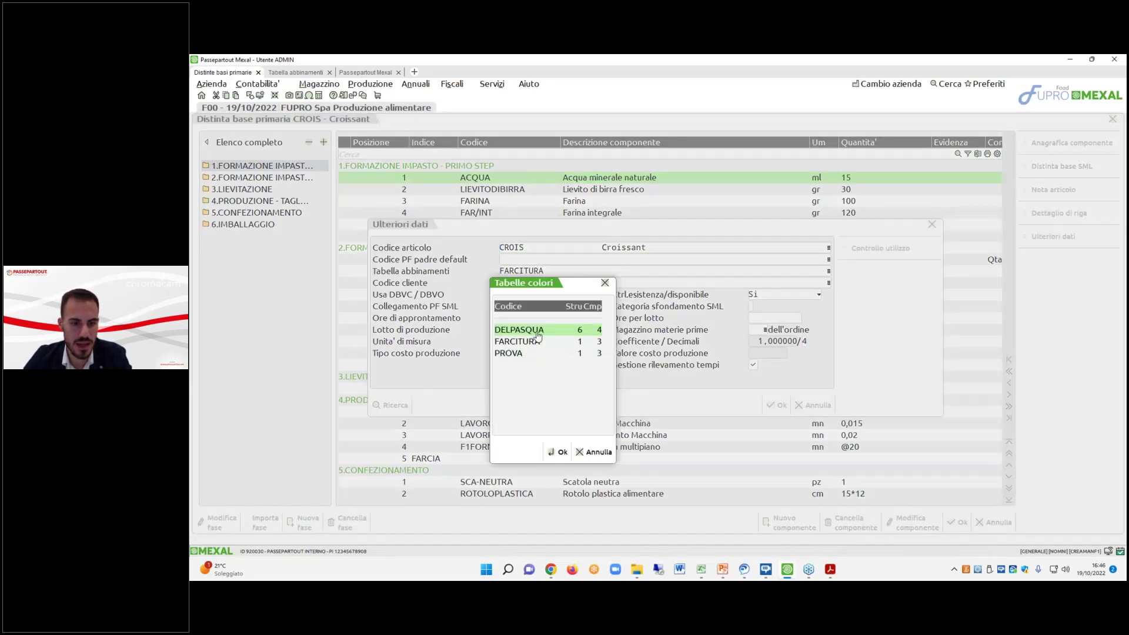
double_click(529, 356)
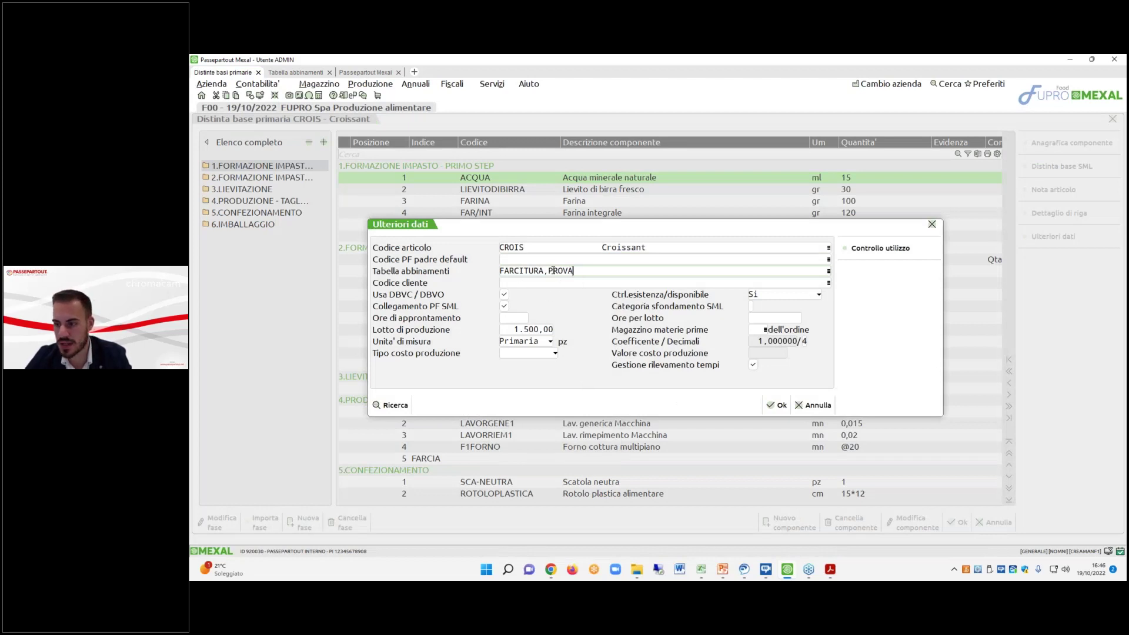
click(778, 405)
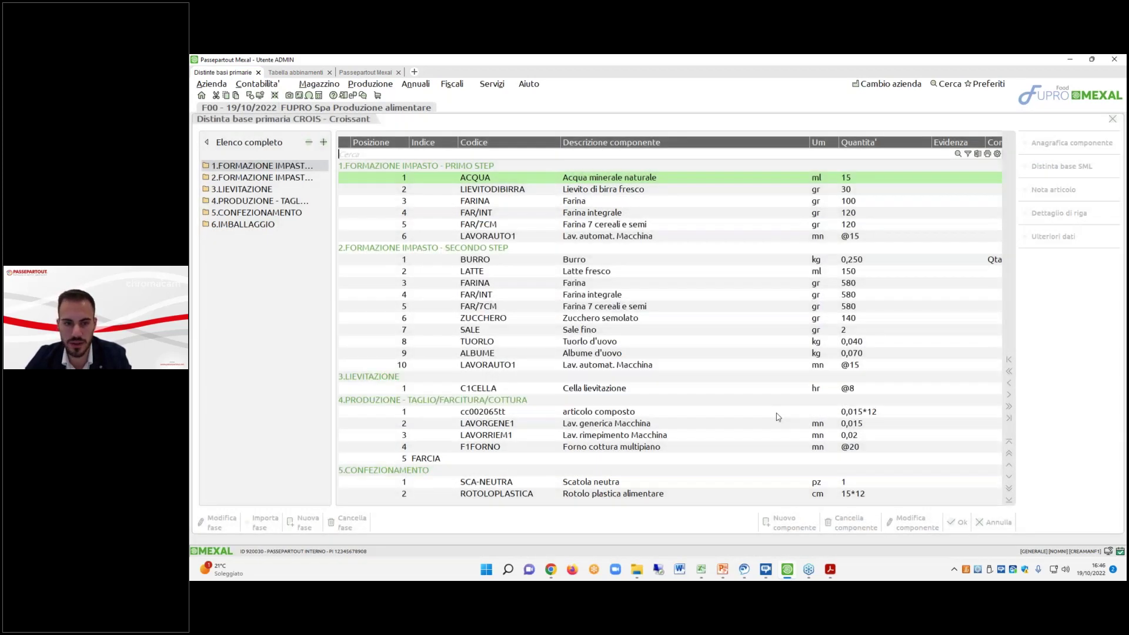
click(960, 523)
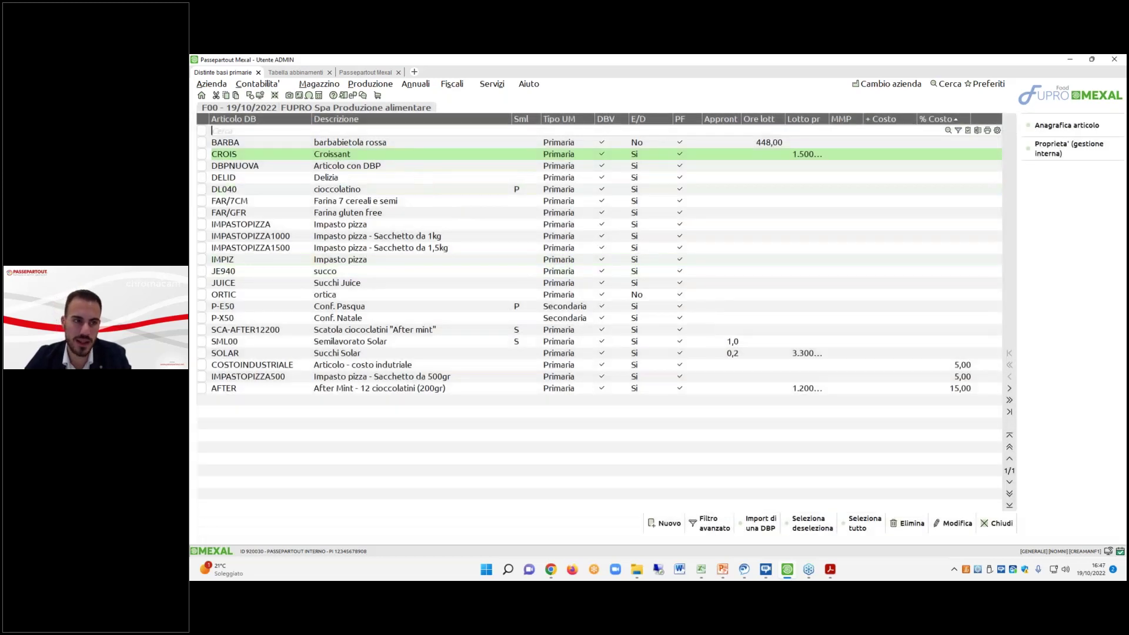
Open the bill of materials development print with the standard Sviluppo Distinta Base module.
click(298, 72)
click(365, 72)
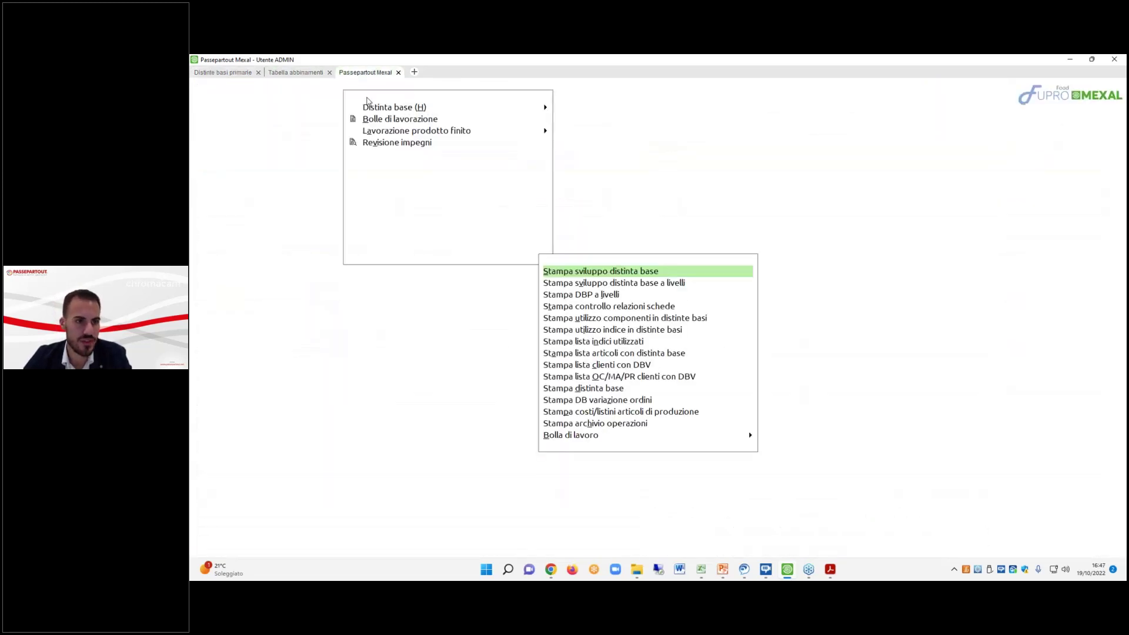
click(605, 274)
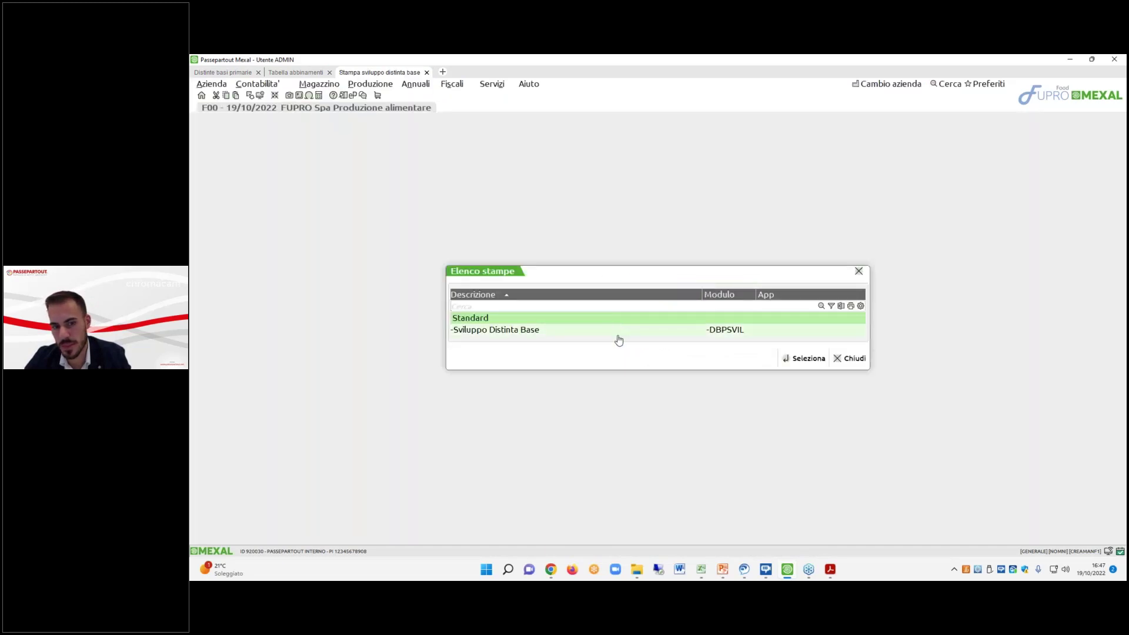
double_click(617, 336)
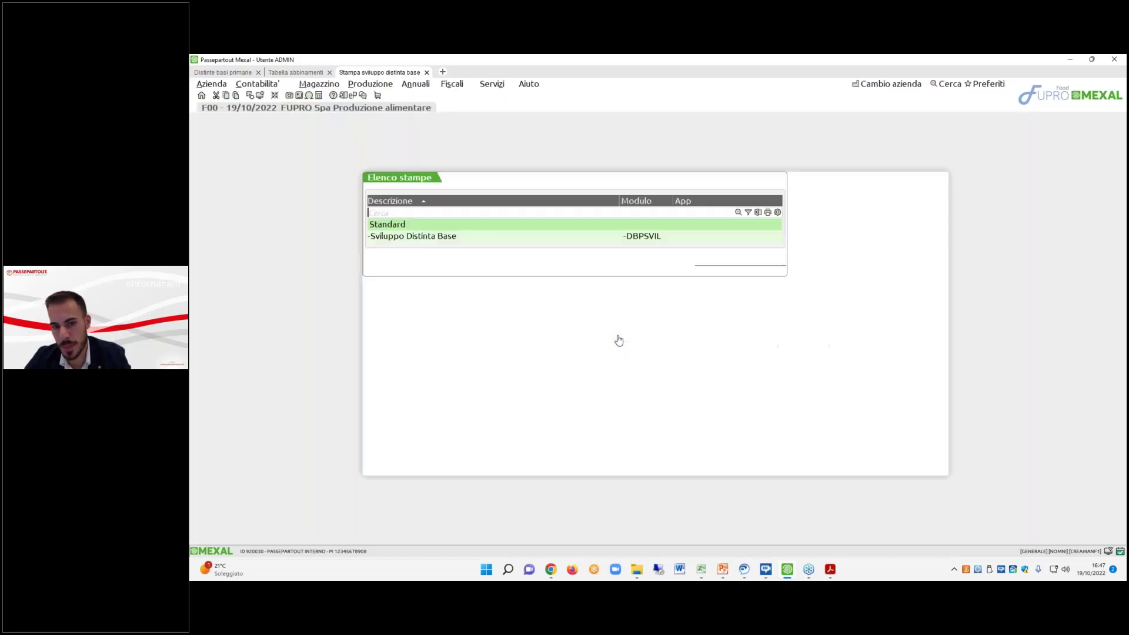
Print the bill of materials development for article CROIS with type CLA and variant MRMAL.
text(CROIS)
key(Return)
key(Return)
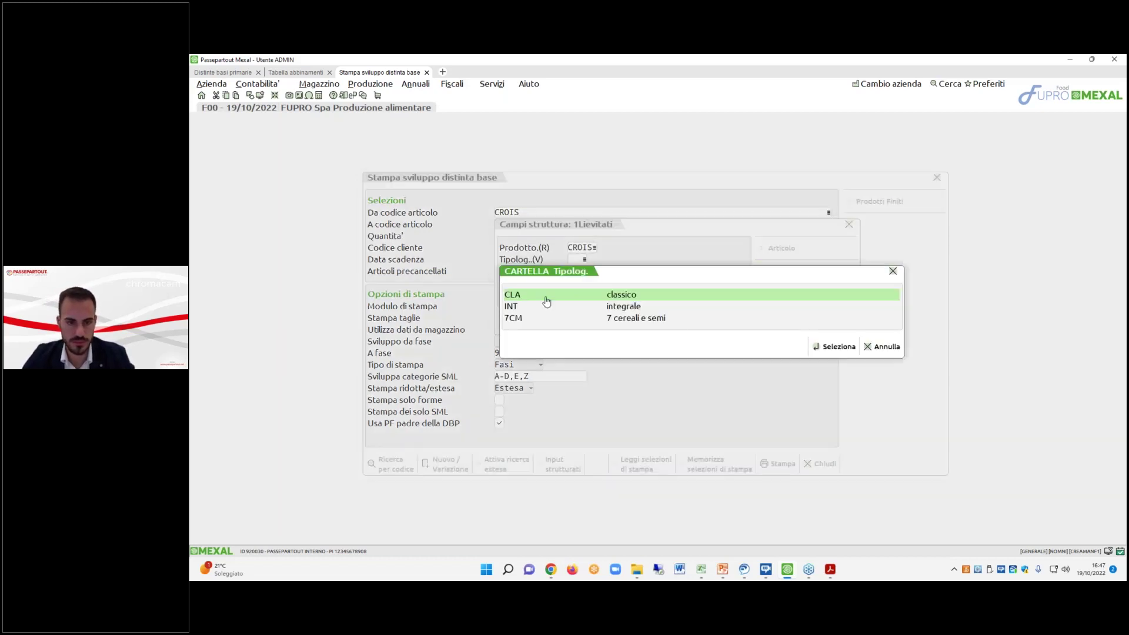
double_click(546, 297)
click(785, 269)
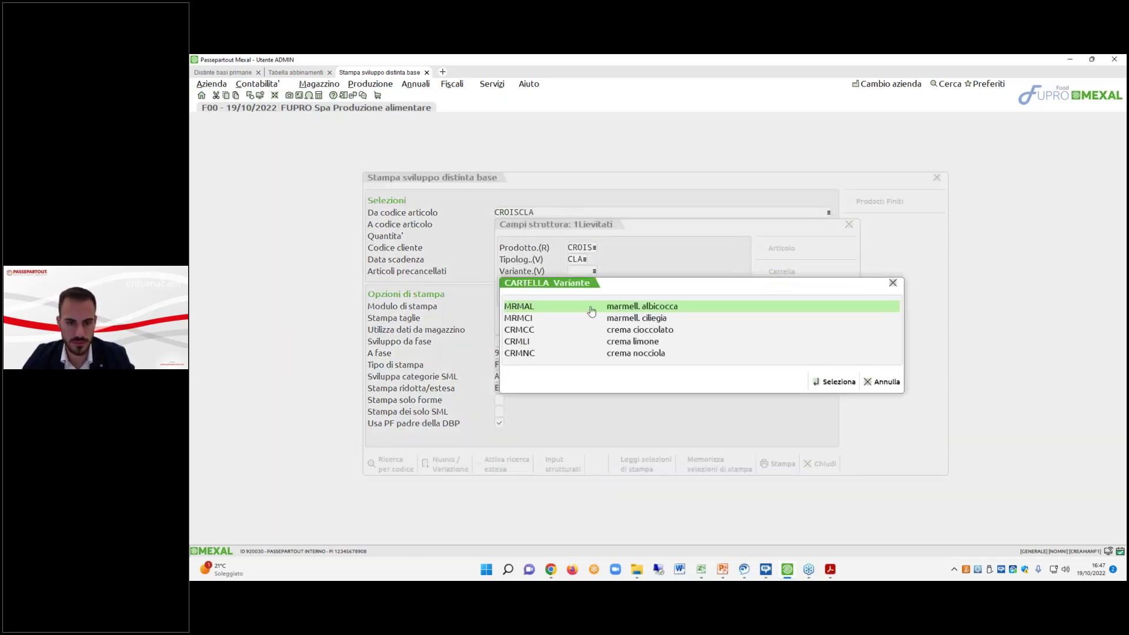
double_click(591, 307)
click(720, 322)
click(773, 467)
click(685, 364)
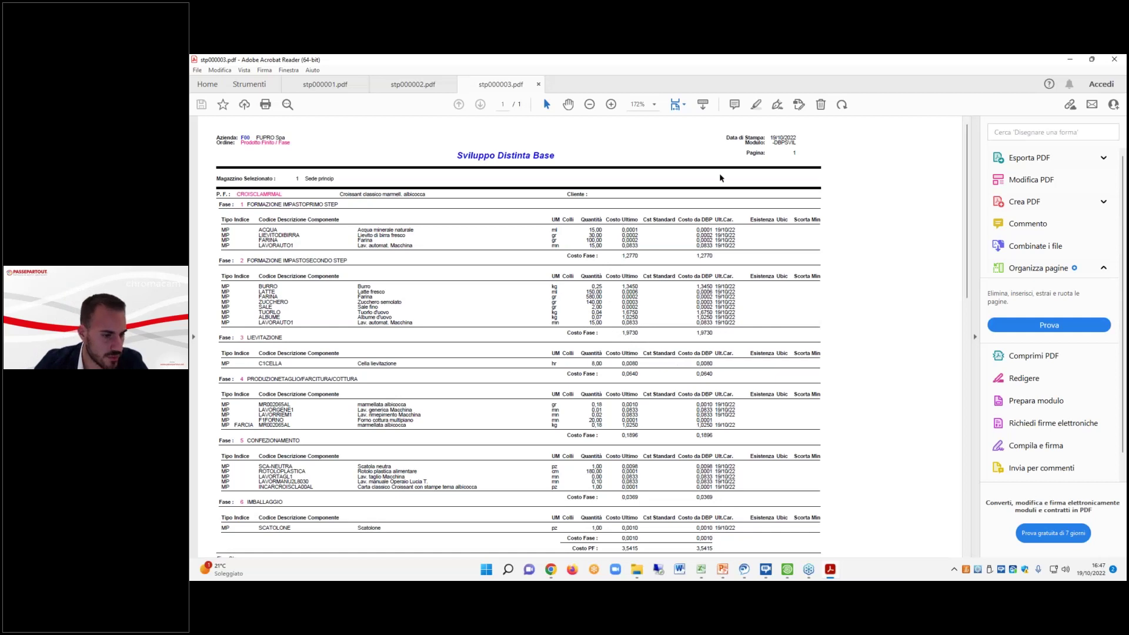
Examine the phases and components in the printed apricot croissant PDF and return to Mexal's primary bill of materials list.
scroll(499, 333, down, 3)
scroll(499, 333, up, 3)
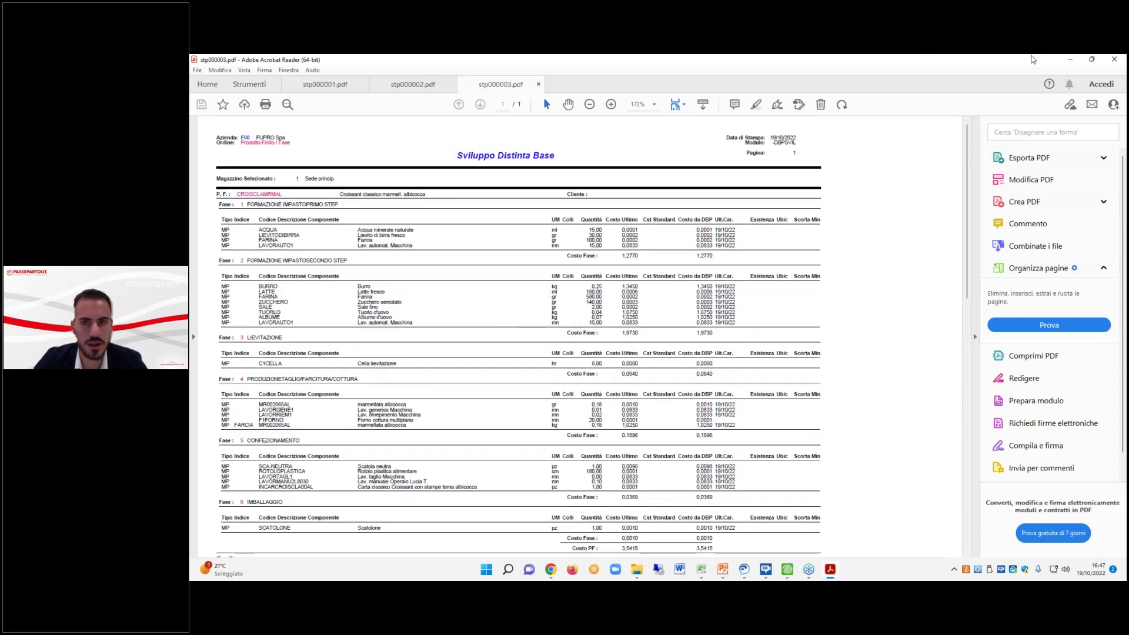
click(1068, 60)
click(211, 73)
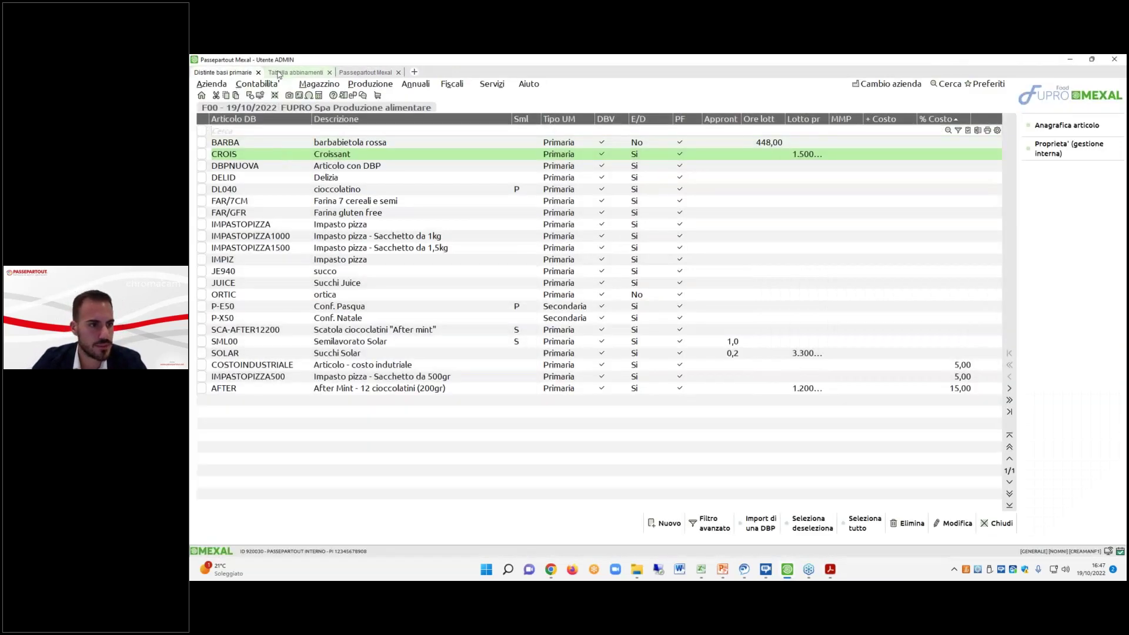
Review the insertion row of the PROVA pairing table, leave it without changes and reopen the table.
click(295, 72)
double_click(329, 166)
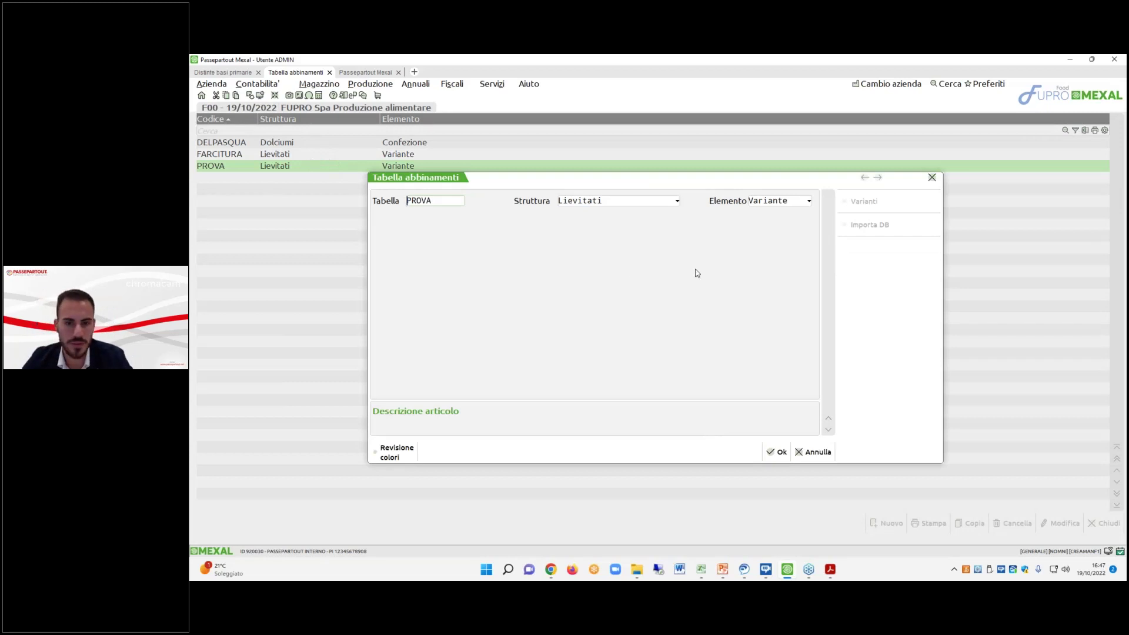
click(787, 456)
click(711, 358)
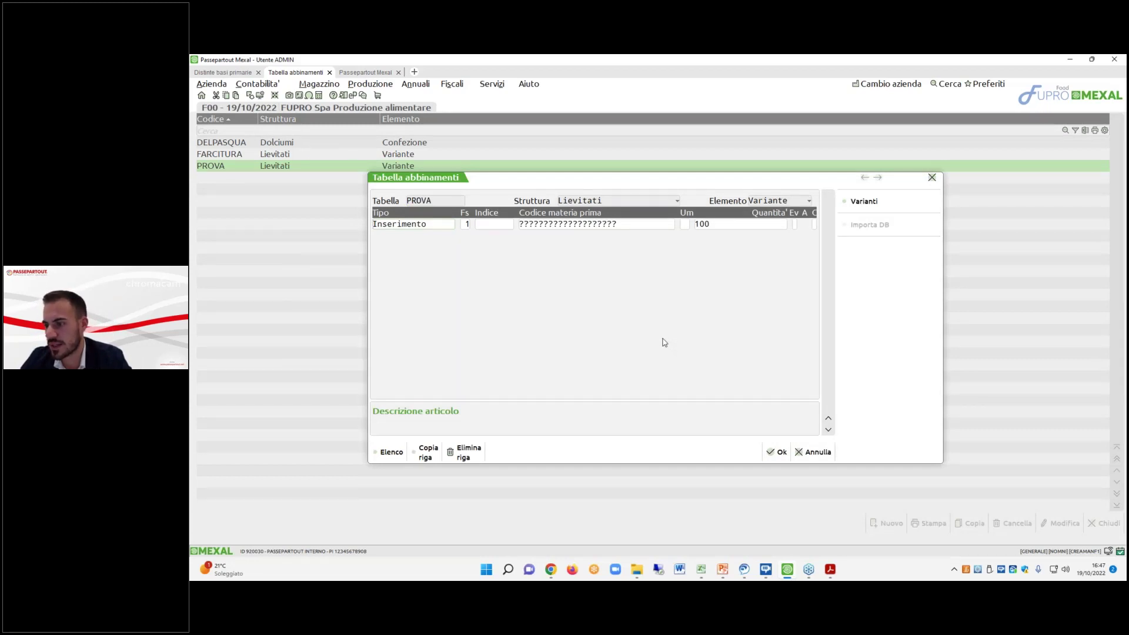
click(818, 452)
double_click(376, 166)
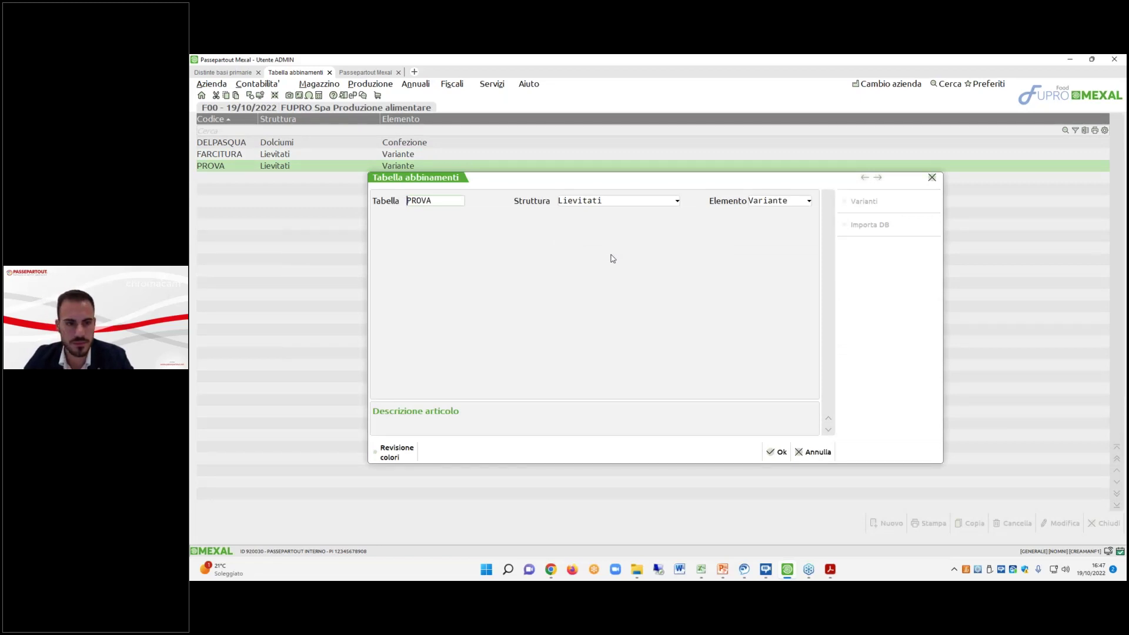
Open the bill of materials development print with the standard Sviluppo Distinta Base module and enter CROIS as the starting article code.
click(361, 73)
click(223, 72)
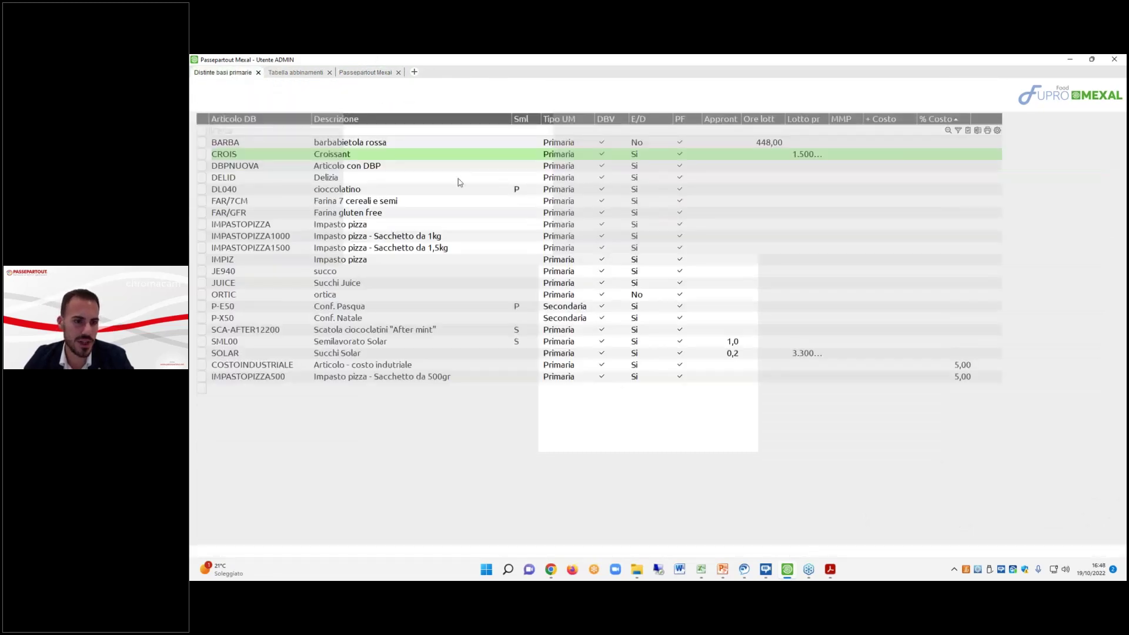
click(377, 73)
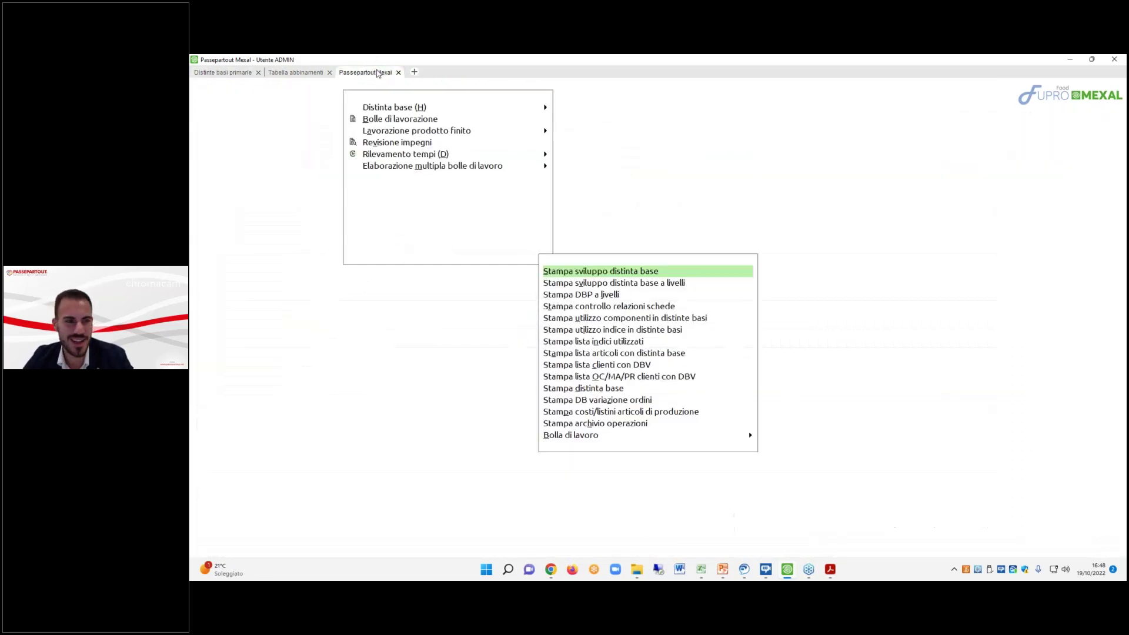
click(583, 271)
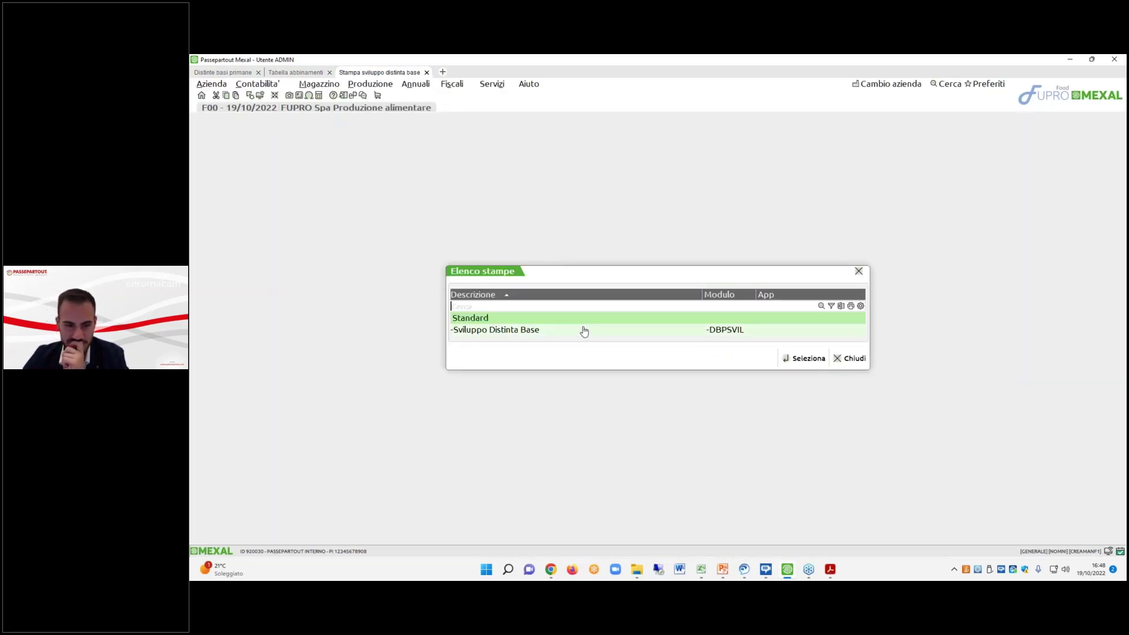
double_click(583, 330)
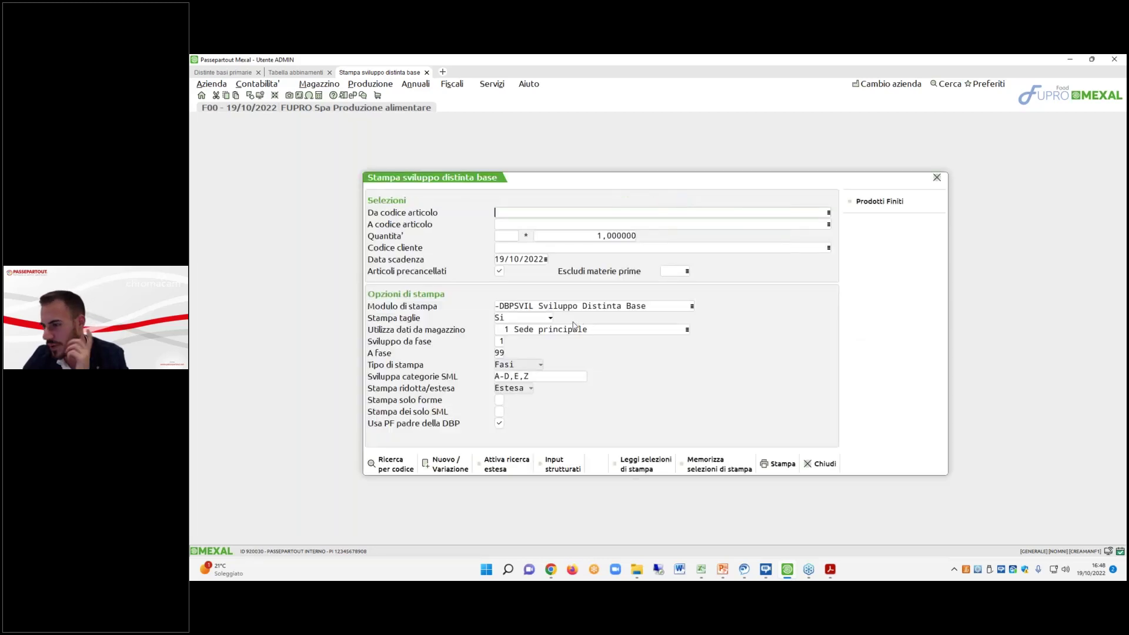
text(CROI)
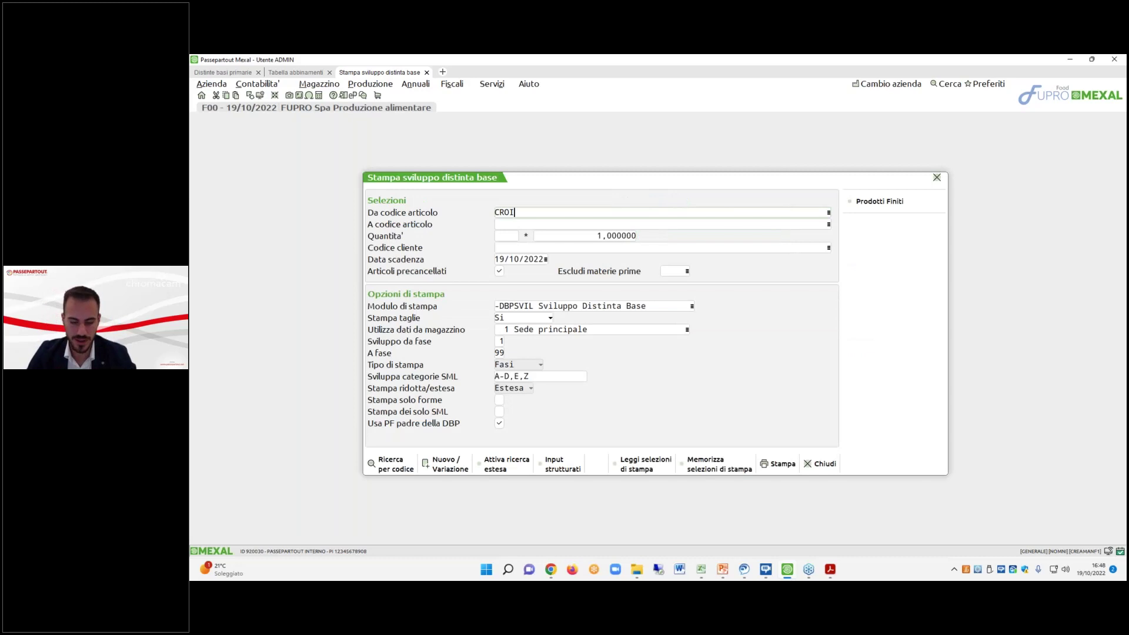
text(S)
key(Return)
key(Return)
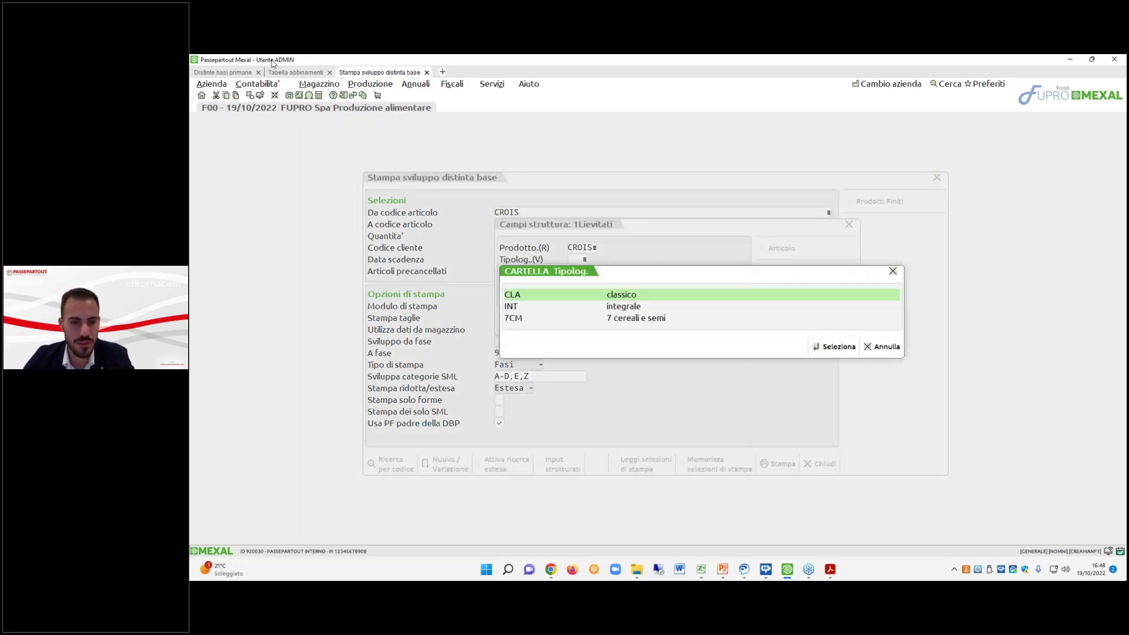
Check the variant pairings of the insertion row in the PROVA pairing table and confirm the table.
click(295, 72)
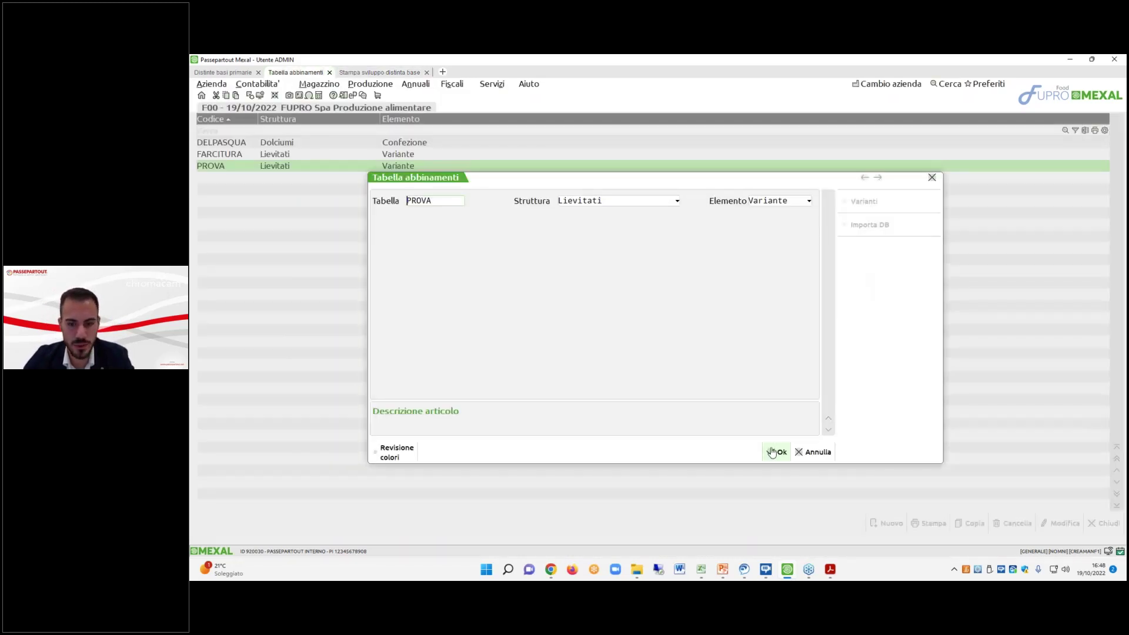
click(772, 452)
click(708, 361)
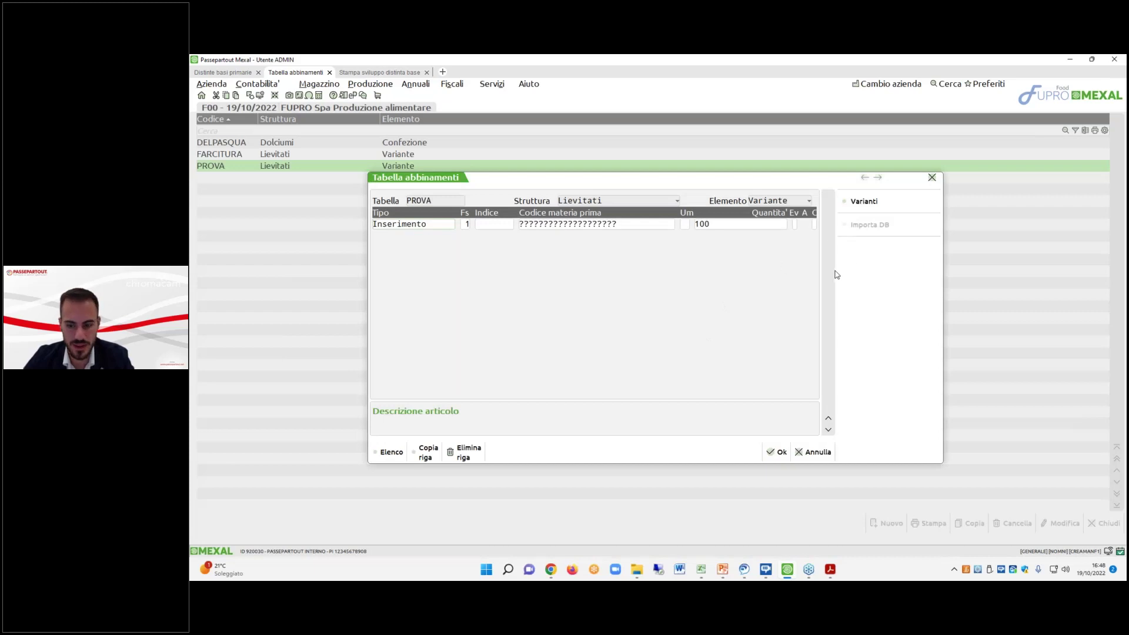
click(884, 202)
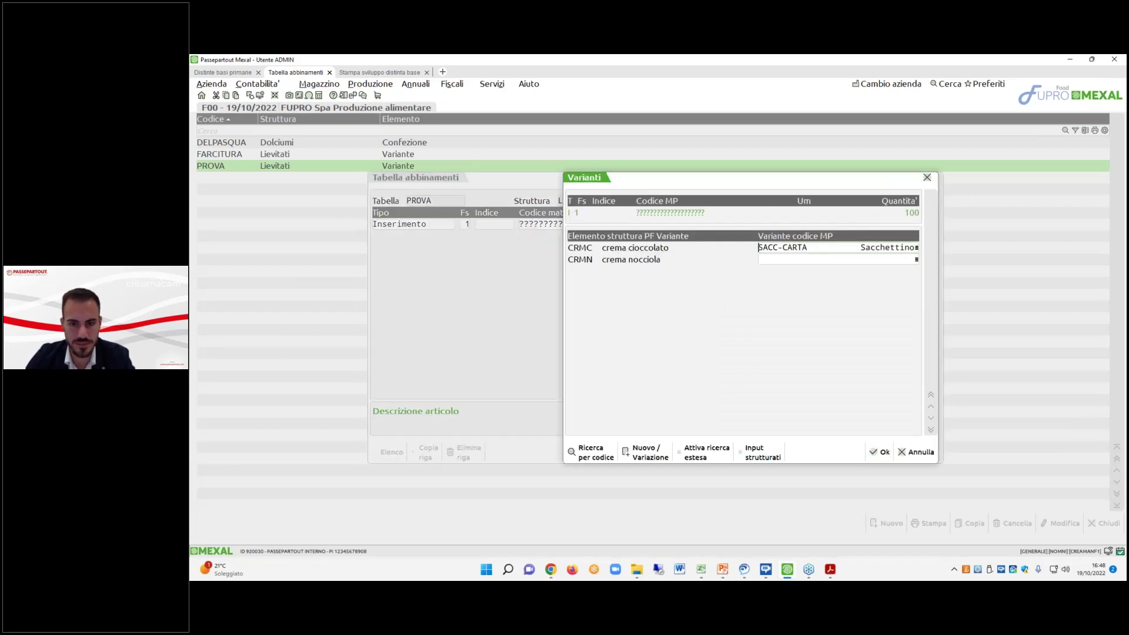
click(880, 452)
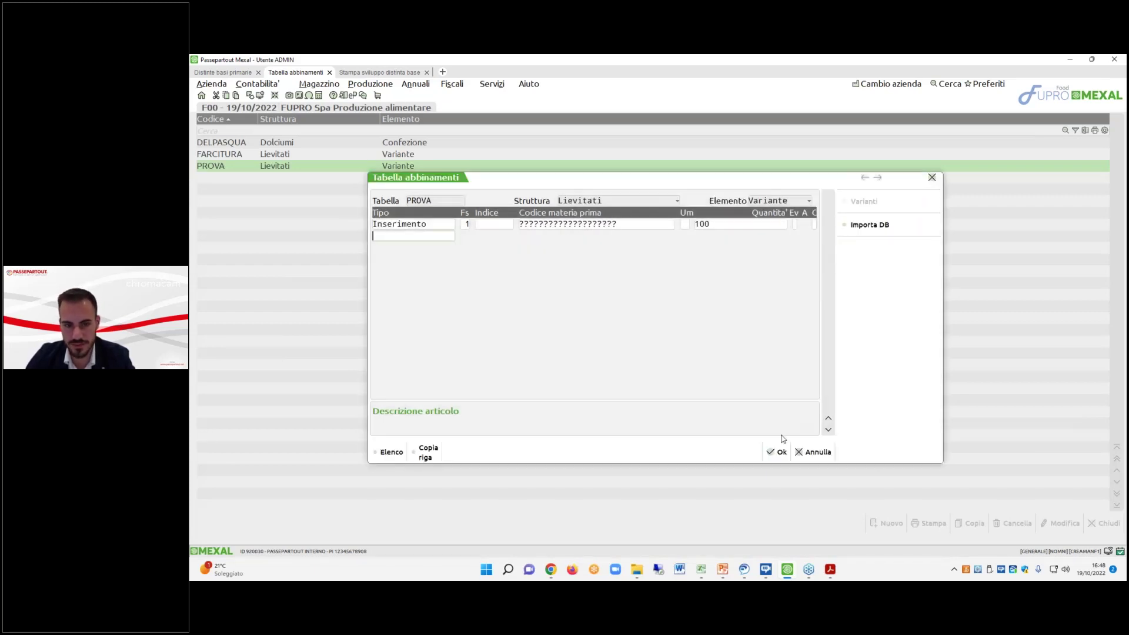
click(775, 451)
Print the bill of materials development for CROIS with type CLA and variant CRMCC.
click(400, 72)
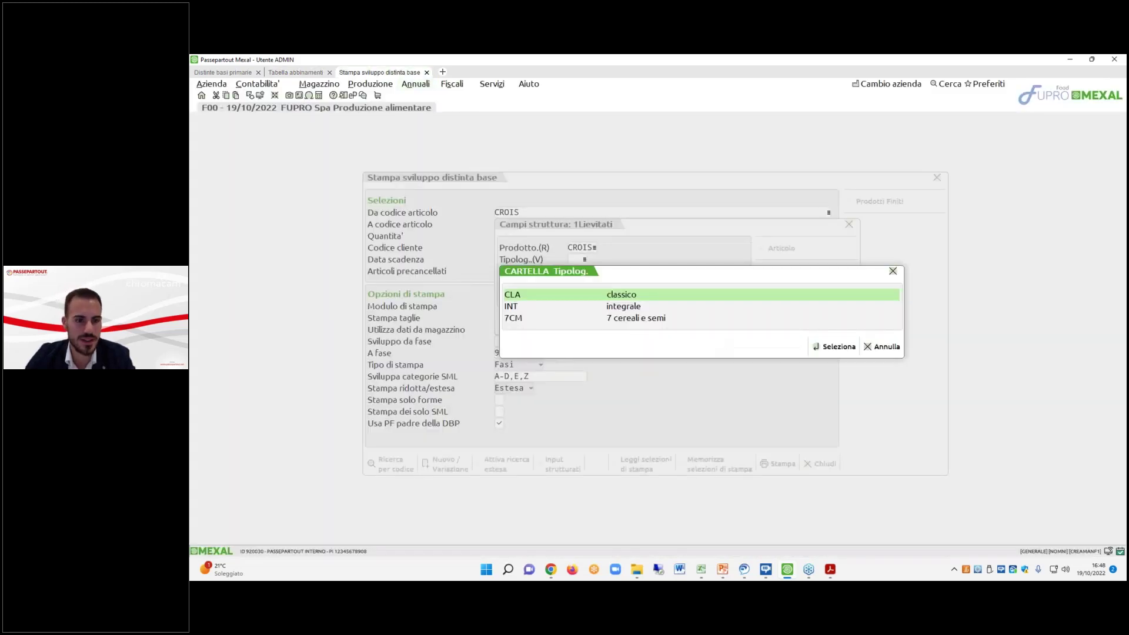
double_click(639, 301)
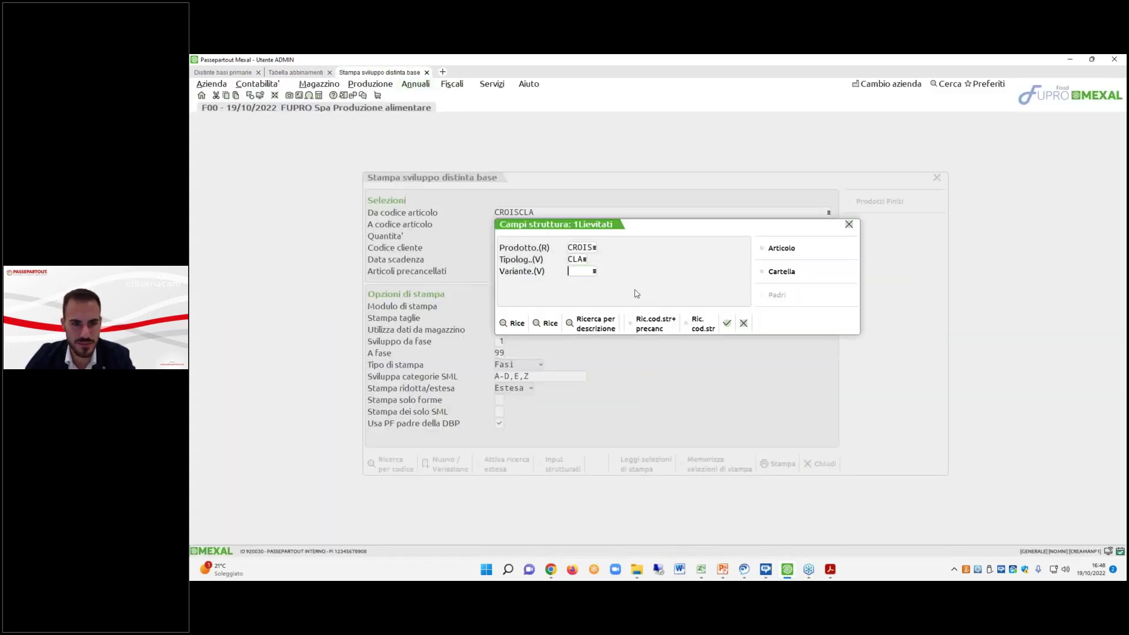
click(770, 274)
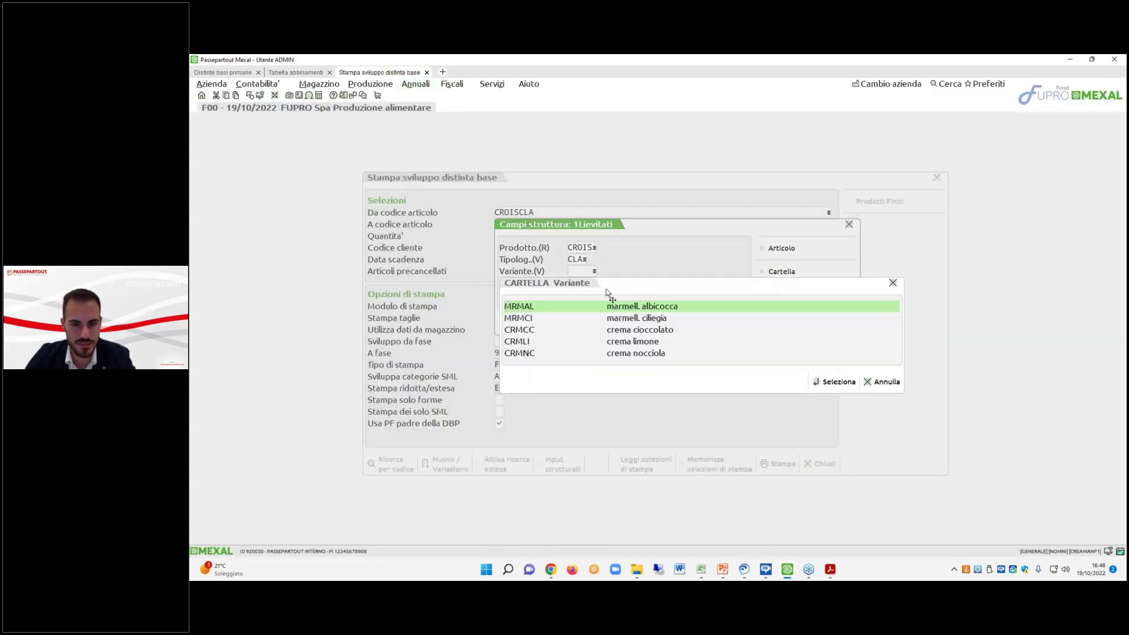
double_click(611, 330)
click(728, 323)
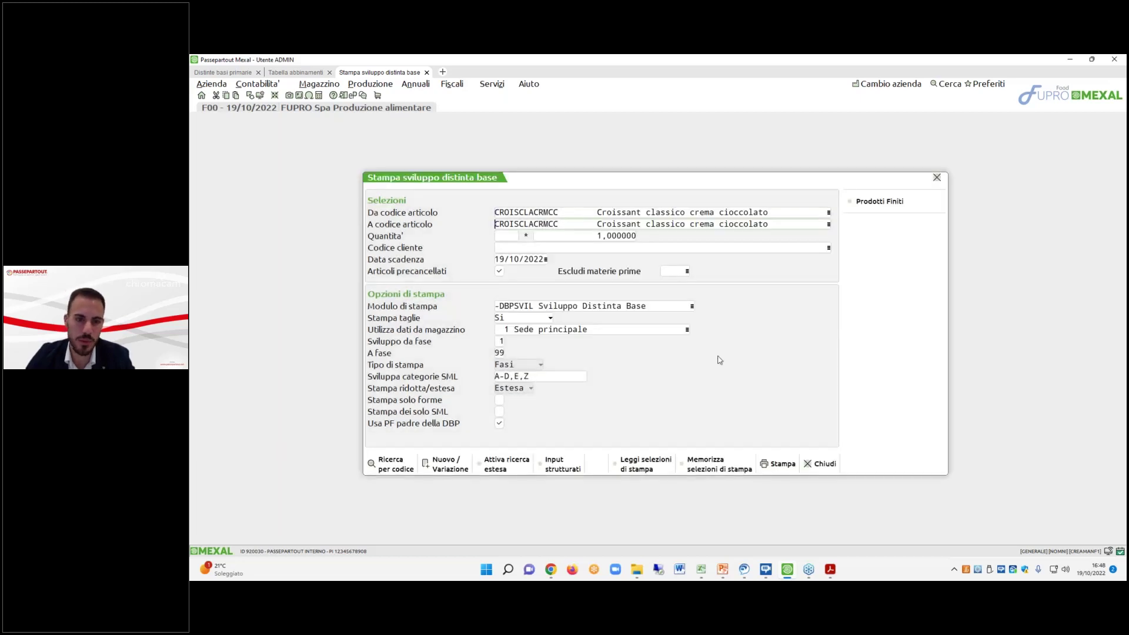
click(780, 464)
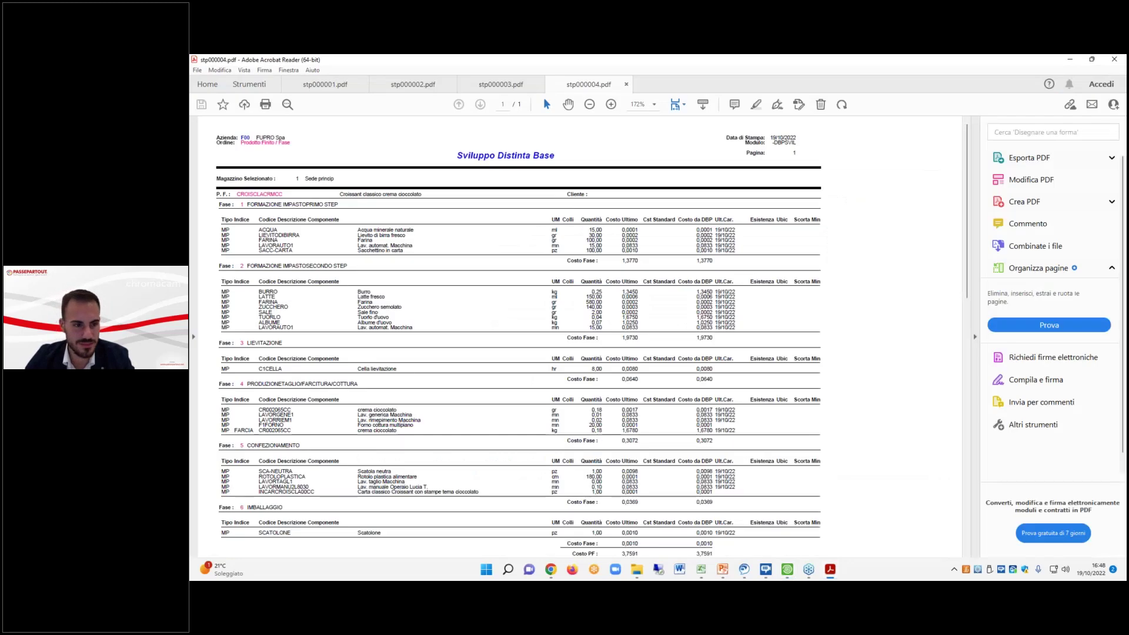
Examine the SACC-CARTA component and the phases in the printed chocolate cream croissant PDF, and close the PDF reader.
click(611, 104)
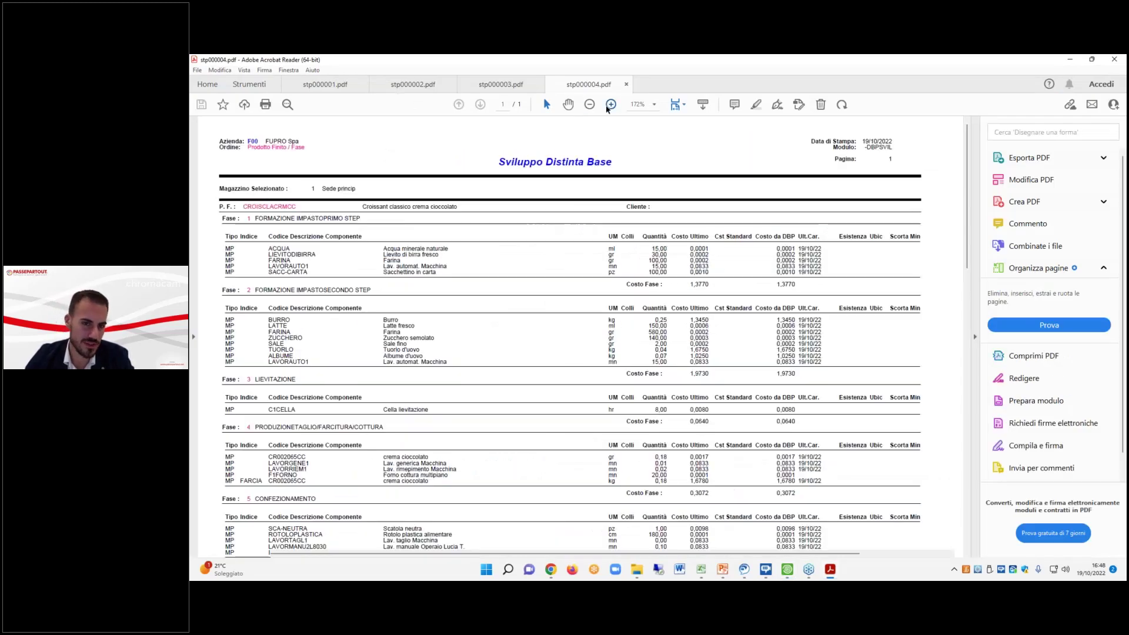
click(610, 104)
click(610, 104)
scroll(283, 412, down, 1)
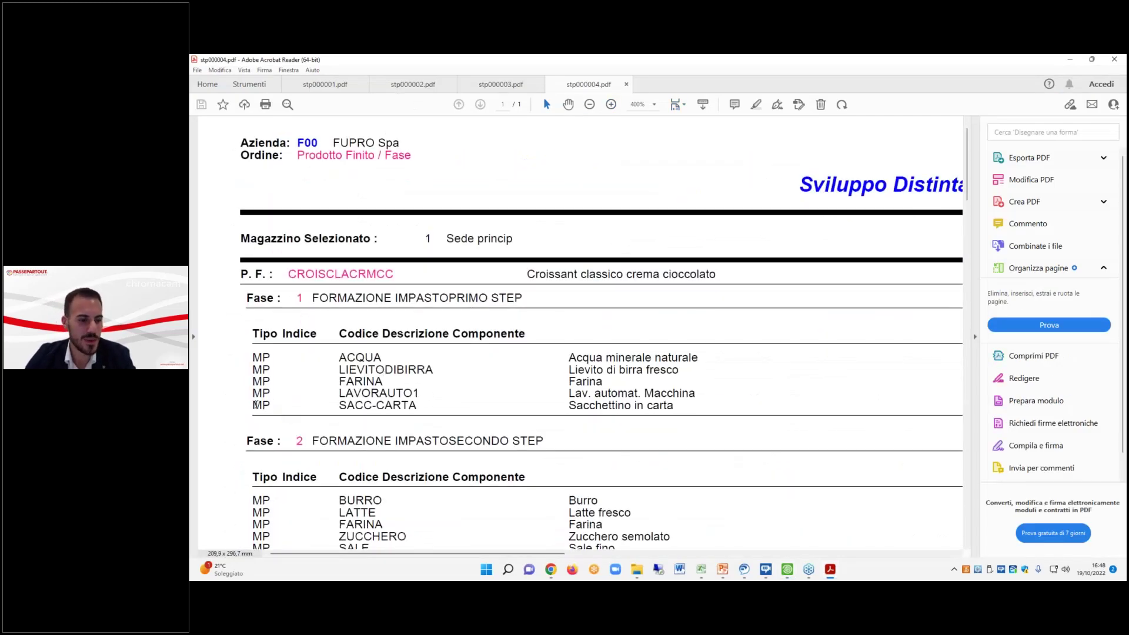
drag(251, 405, 421, 410)
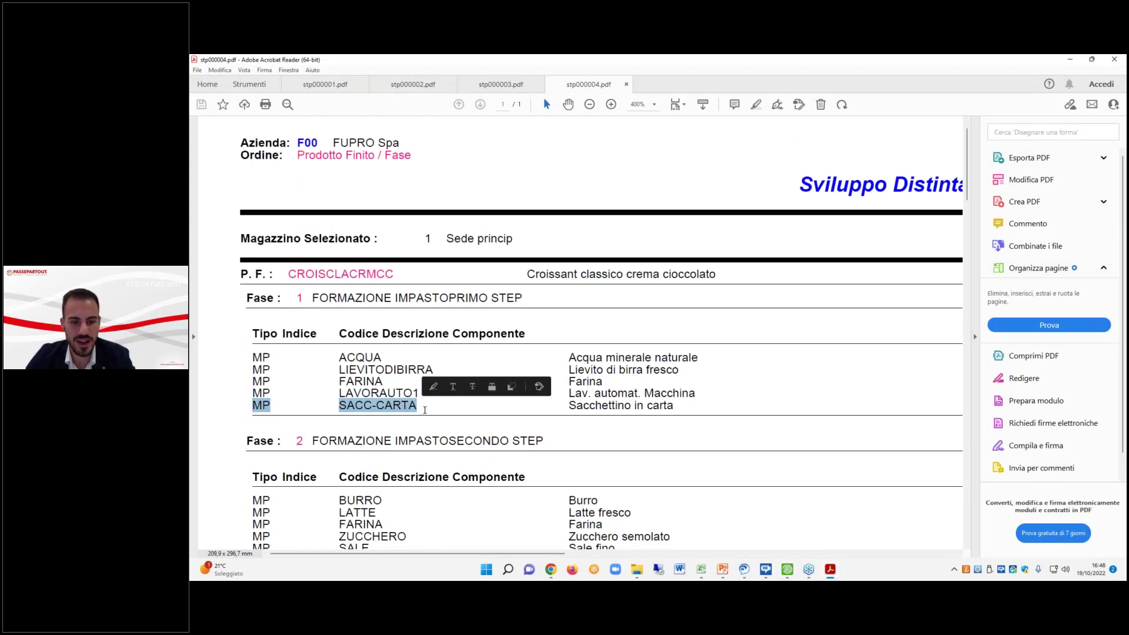
click(414, 411)
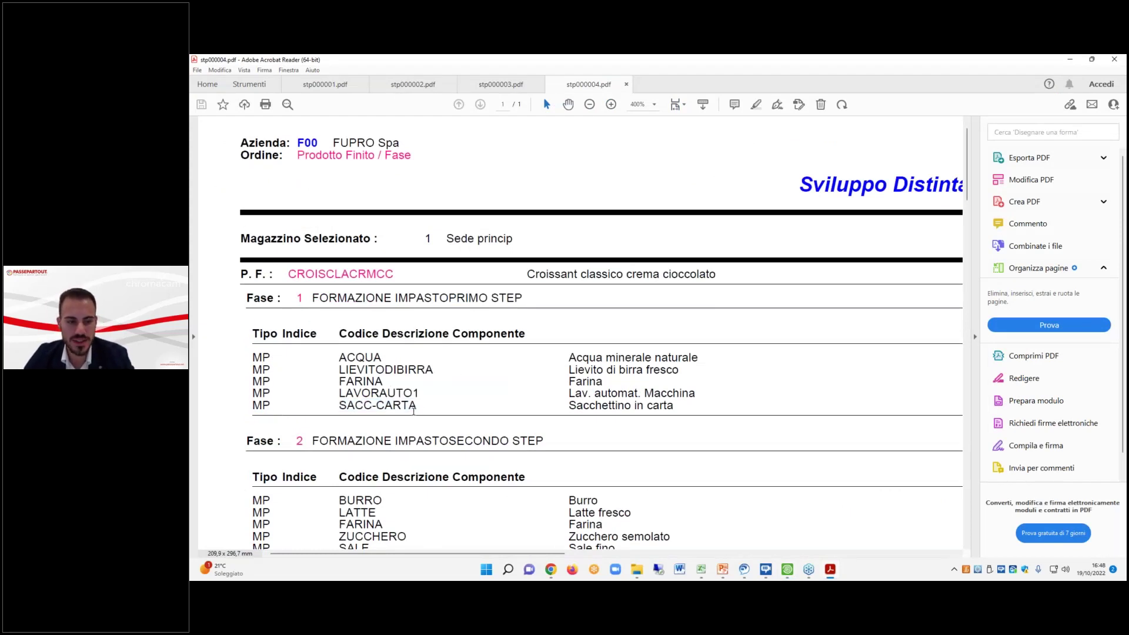
scroll(407, 408, down, 19)
drag(346, 376, 472, 339)
scroll(404, 349, up, 18)
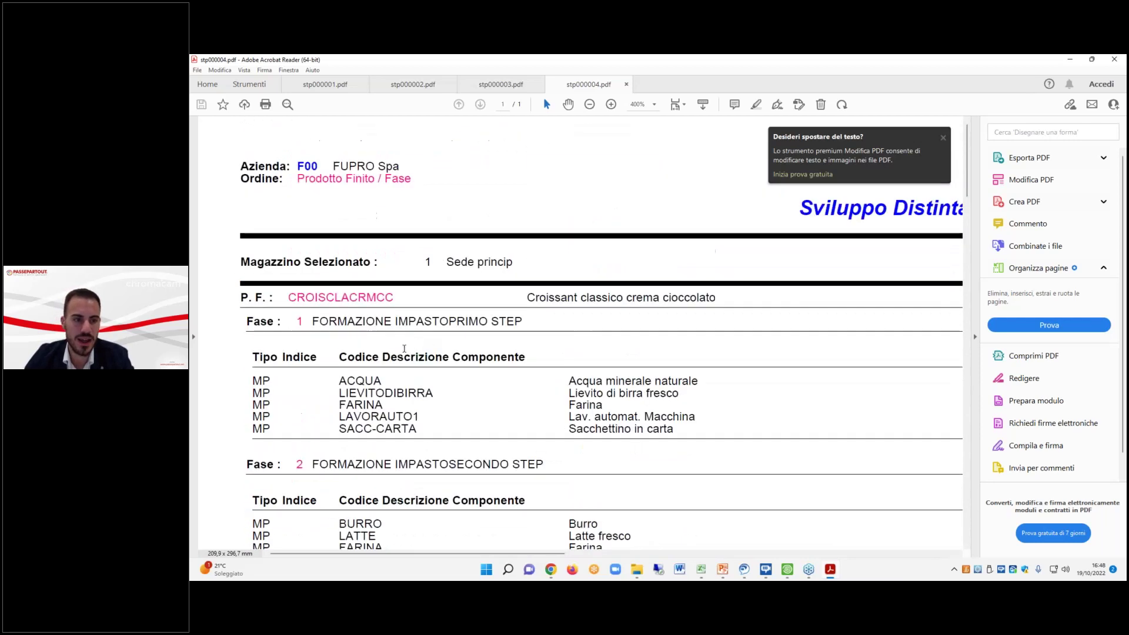
drag(342, 428, 695, 416)
click(341, 427)
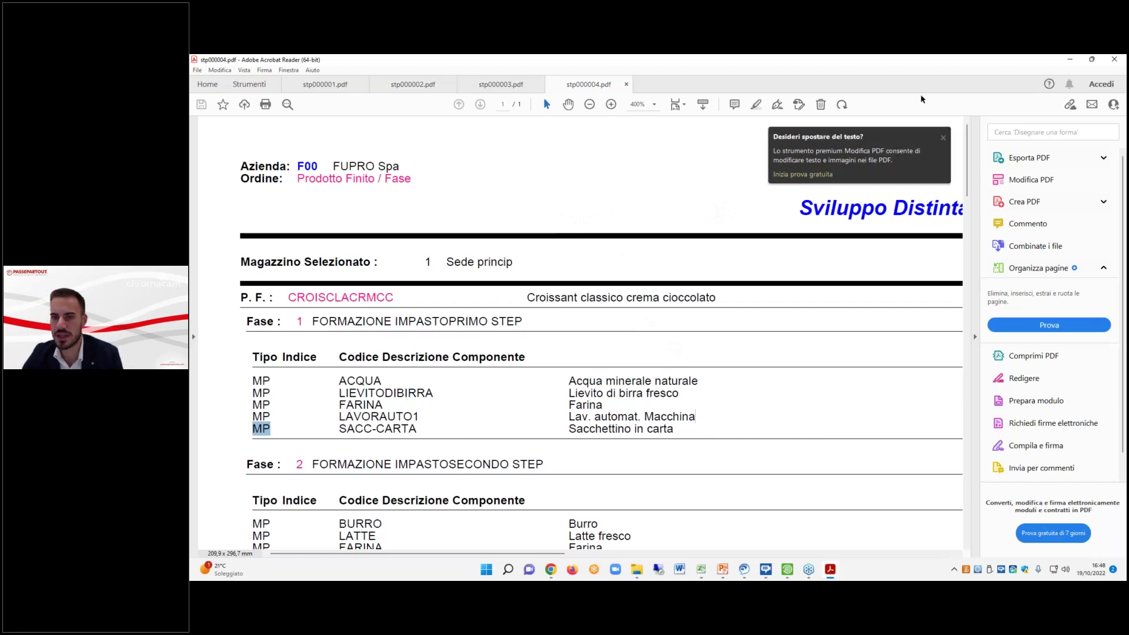
click(1114, 58)
click(614, 329)
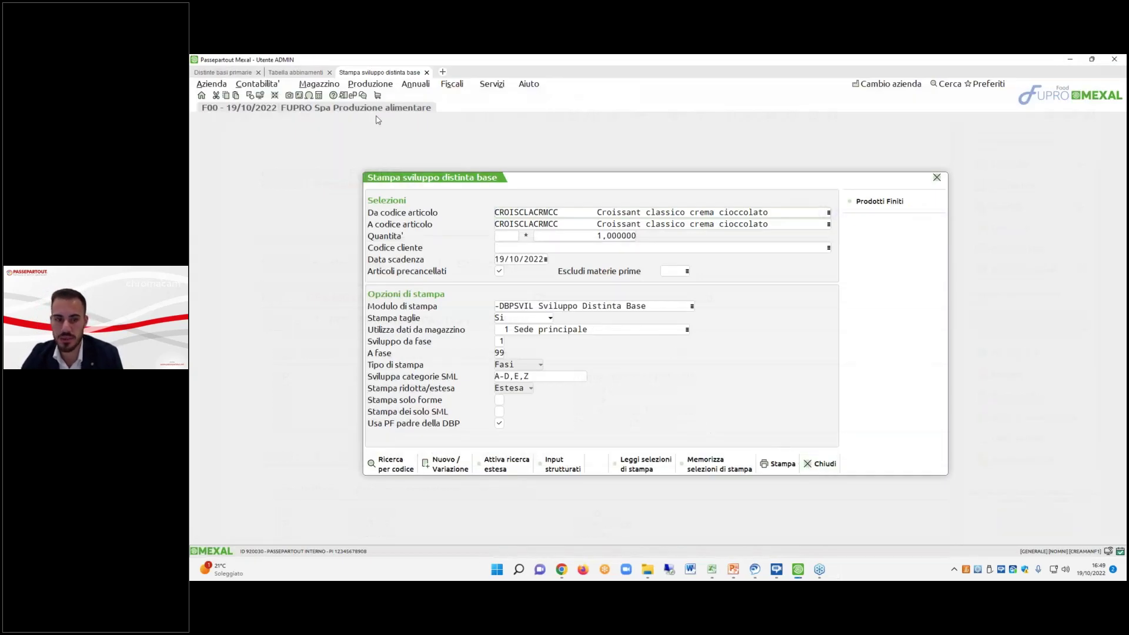
Add a Codice variazione row to the PROVA pairing table, leaving its phase and index blank.
click(231, 74)
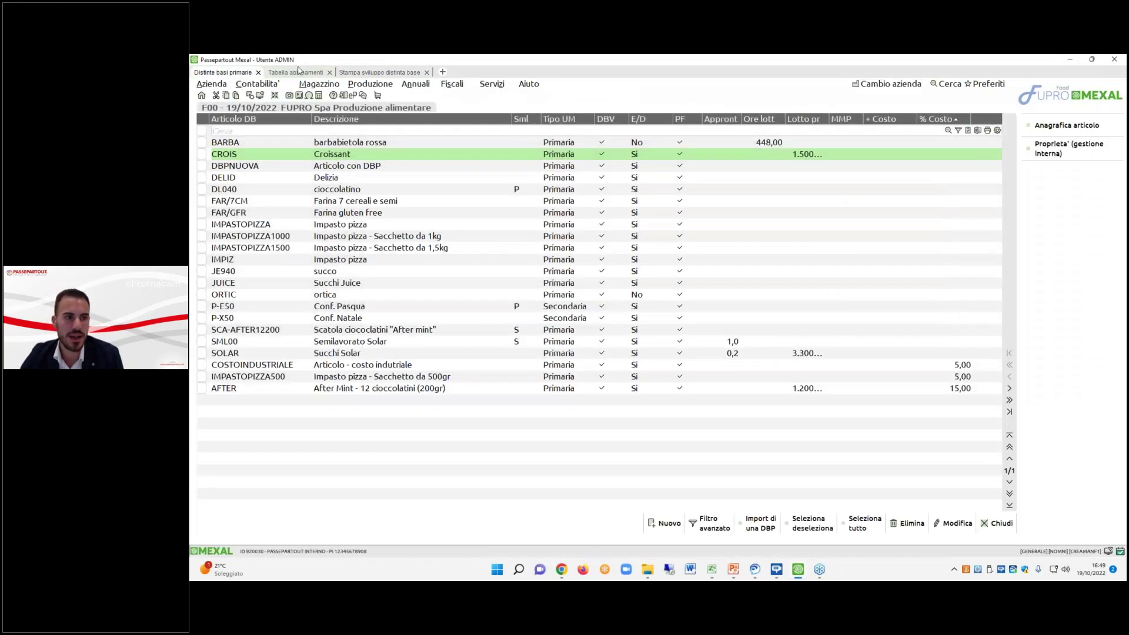
click(297, 72)
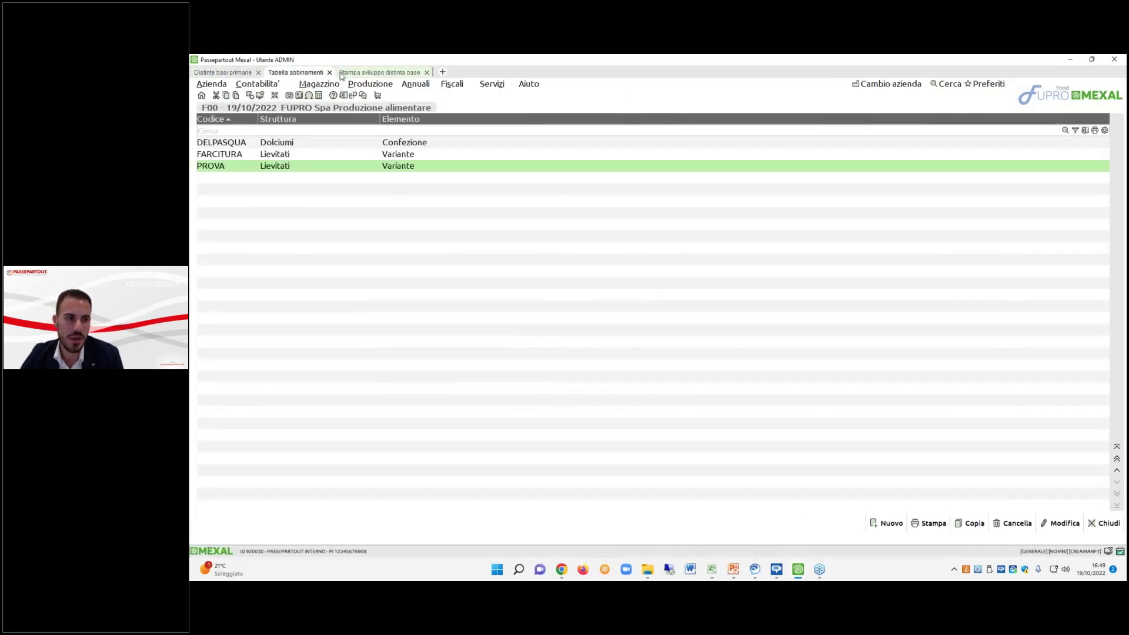
double_click(327, 168)
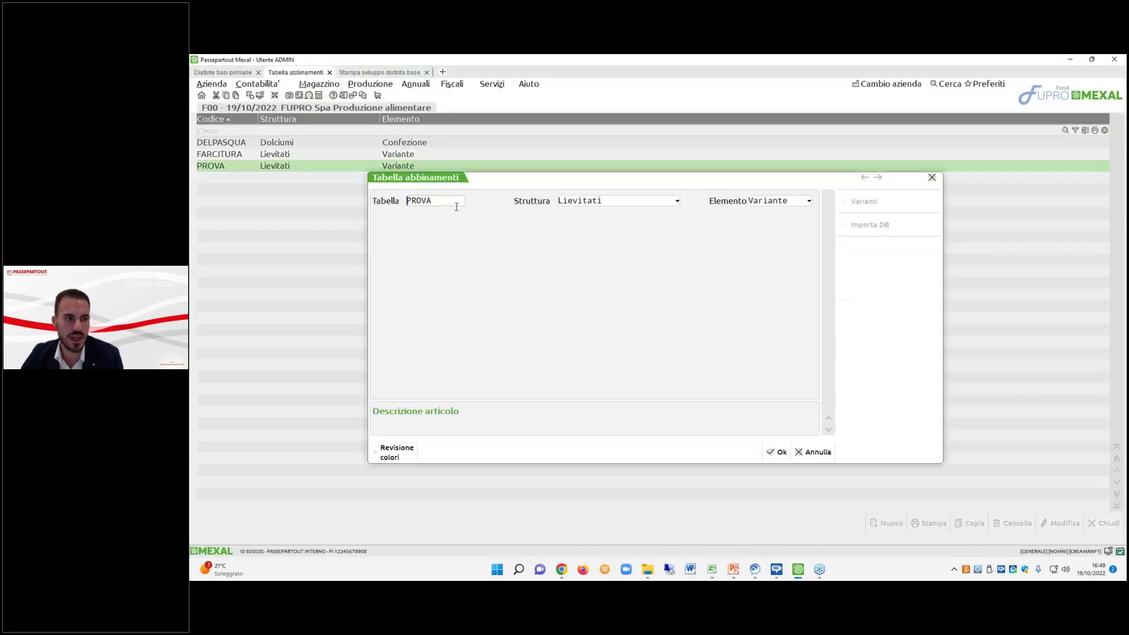
click(777, 452)
click(718, 372)
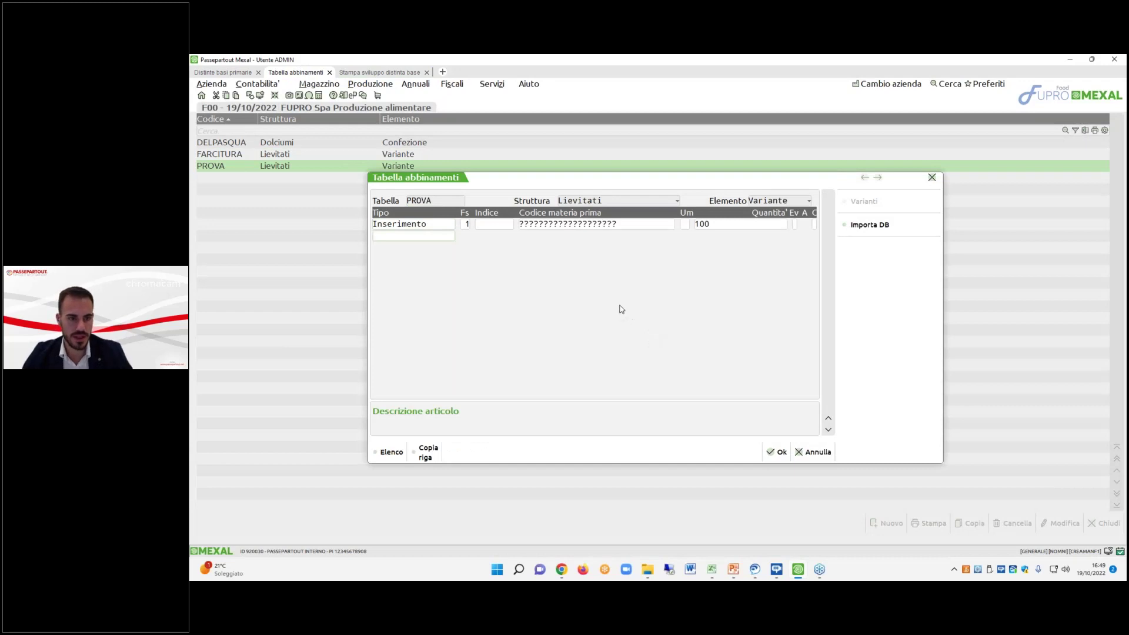
key(F2)
key(Down)
key(Down)
key(Return)
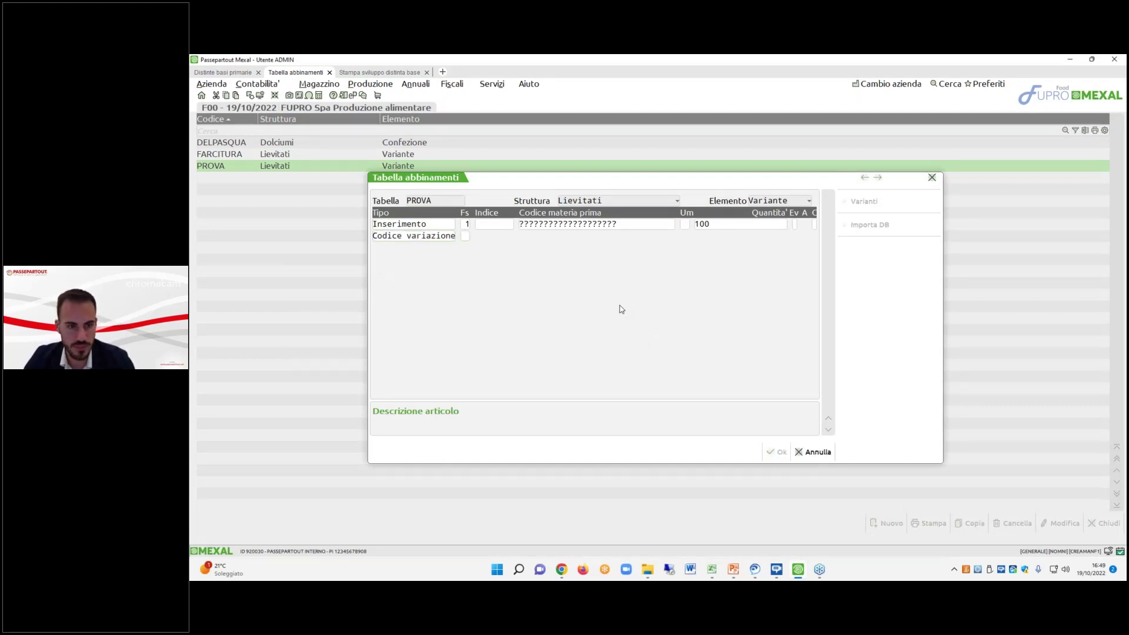
key(Return)
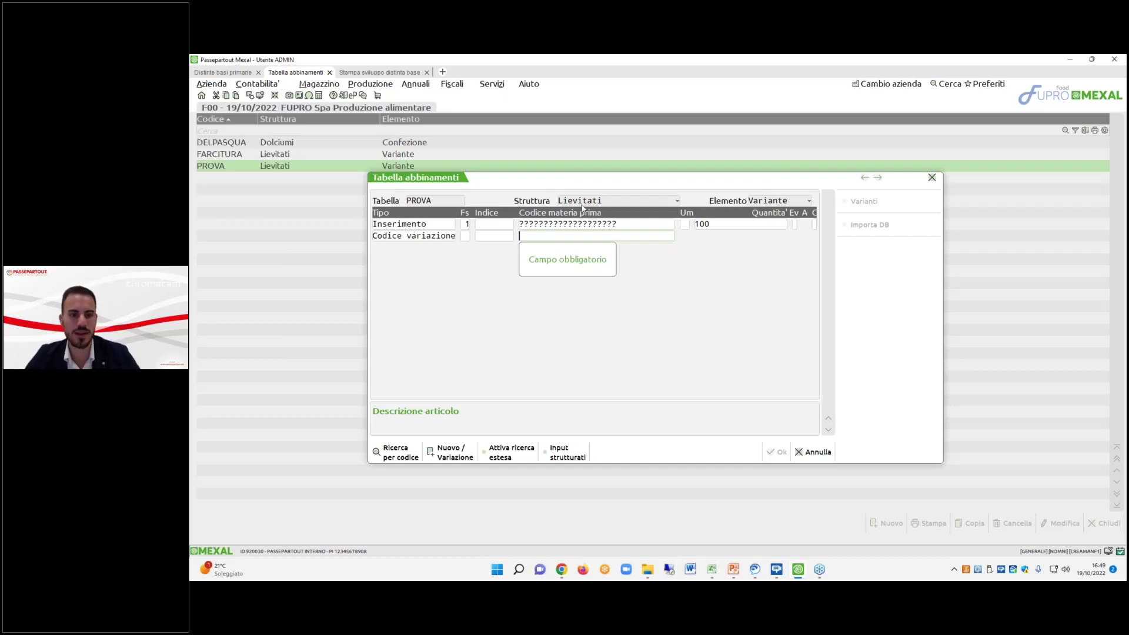
Look up the water component in the CROIS bill of materials and set ACQUA as the code variation row's raw material in PROVA.
click(247, 71)
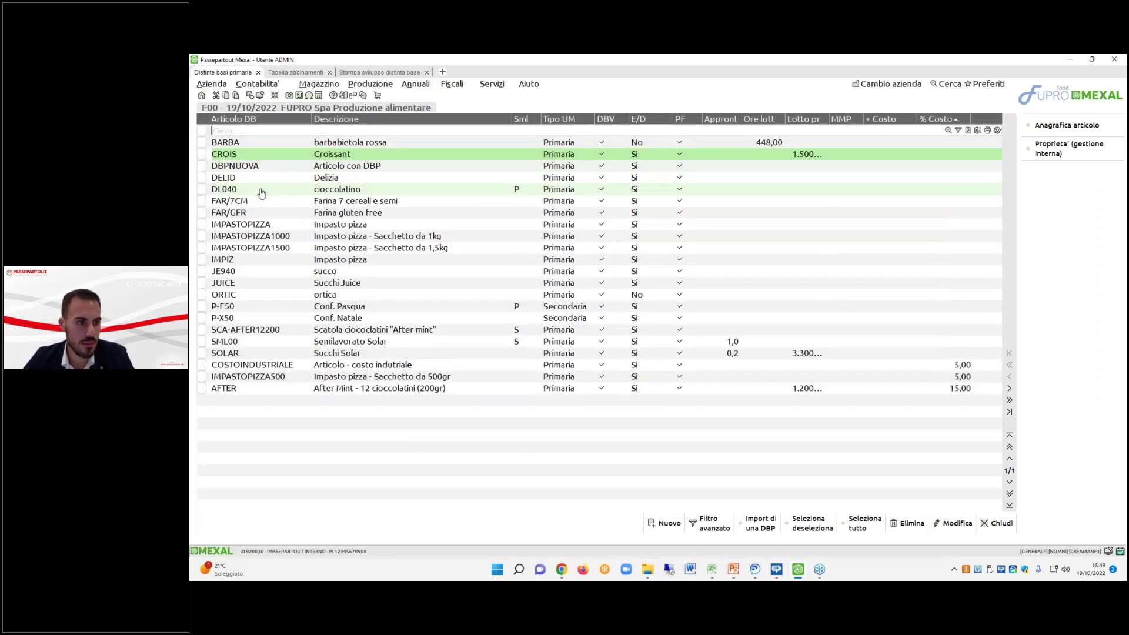
double_click(278, 157)
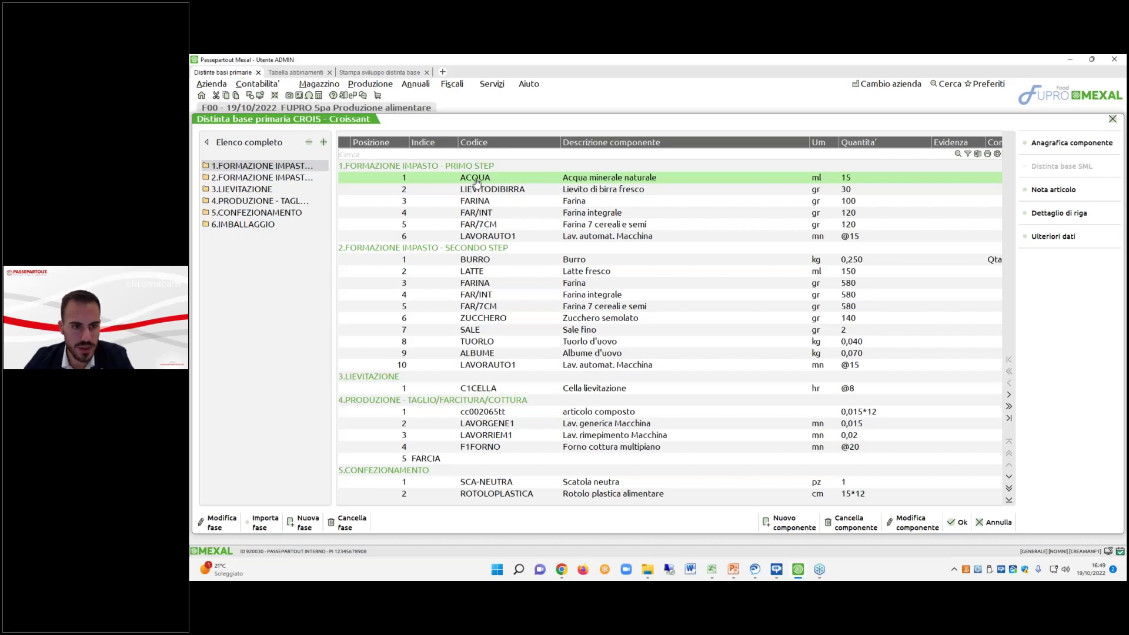
click(296, 72)
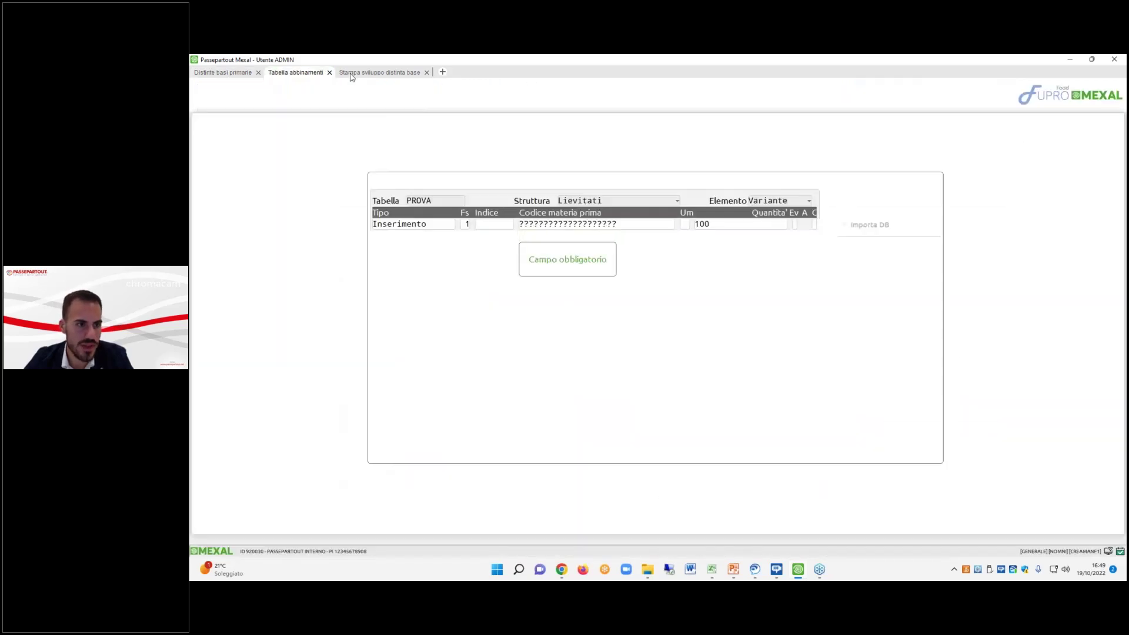
key(F2)
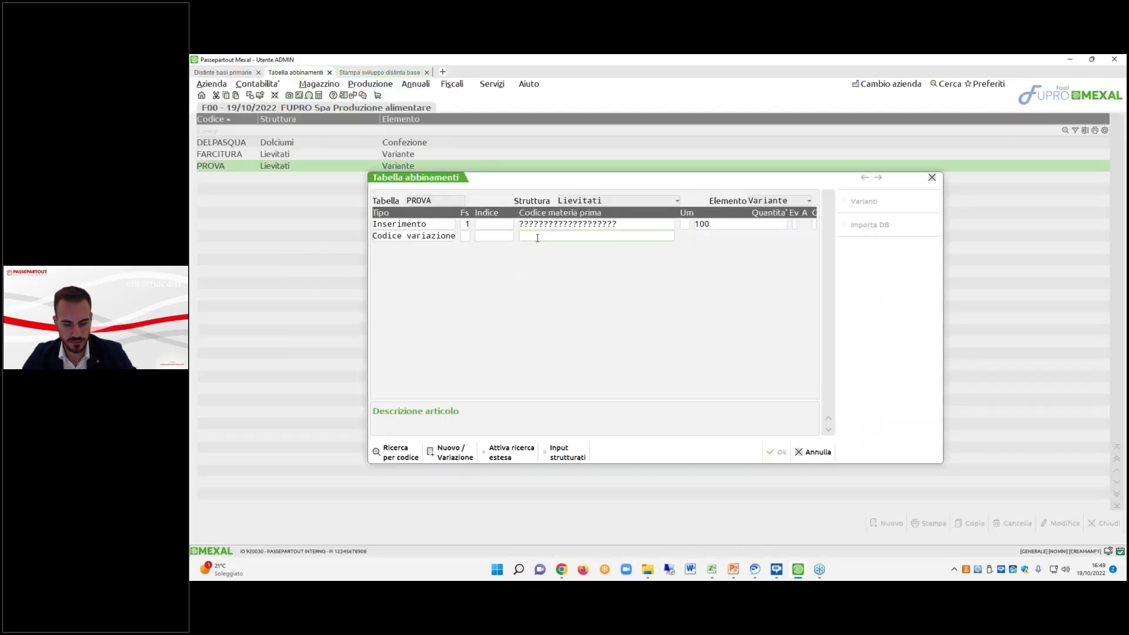
text(acqu)
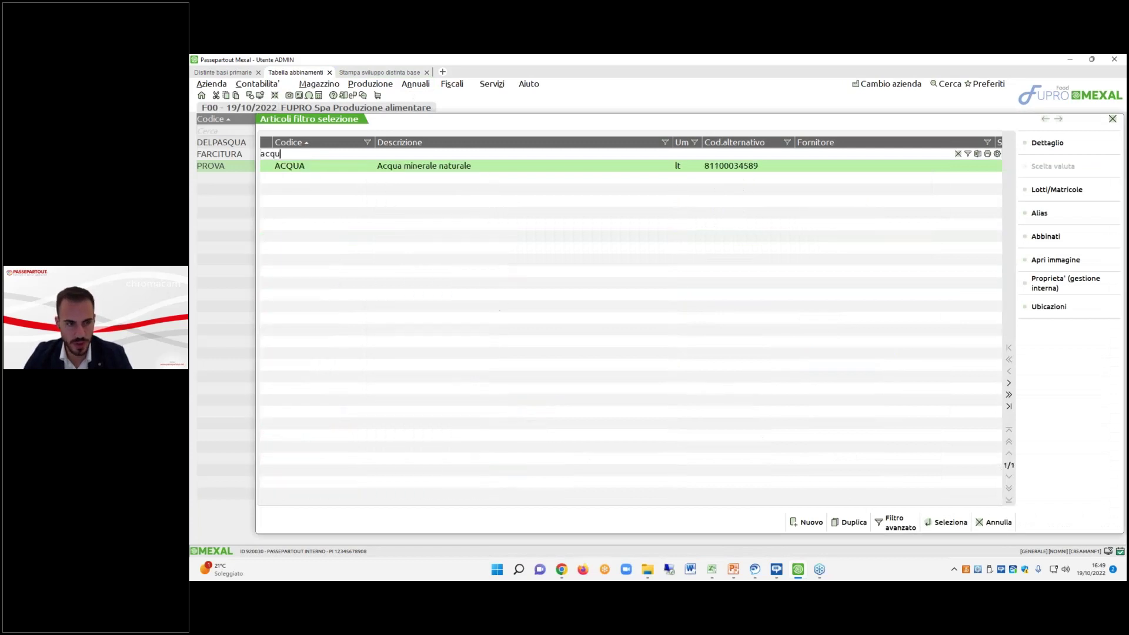
key(Return)
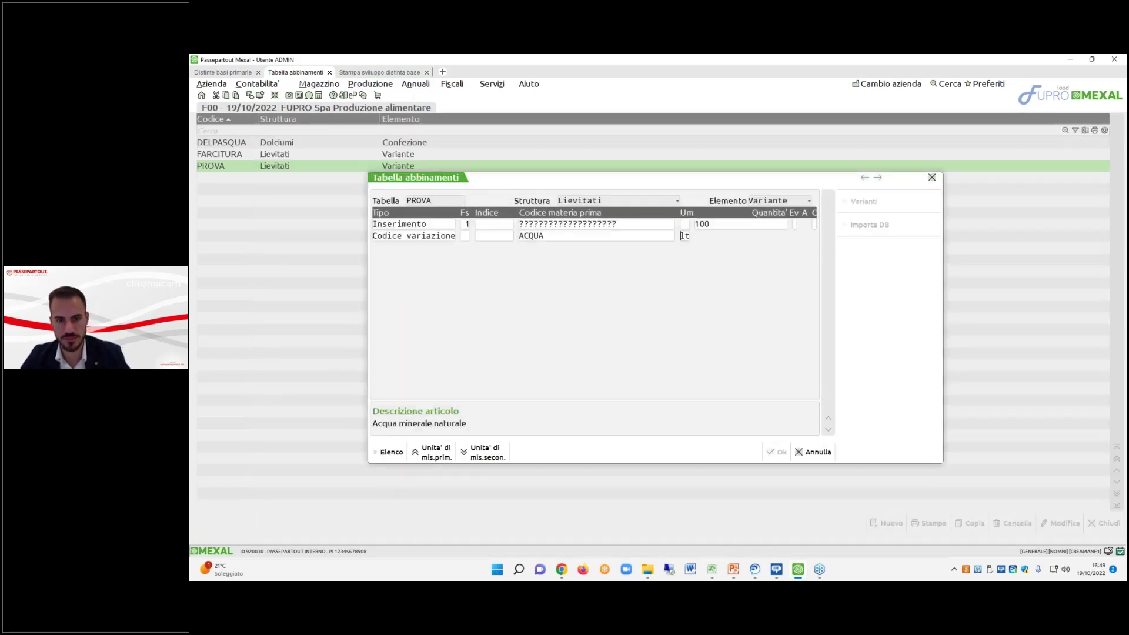
Keep lt as the ACQUA row's unit of measure, set its quantity to 300, and open its variant pairings.
key(Return)
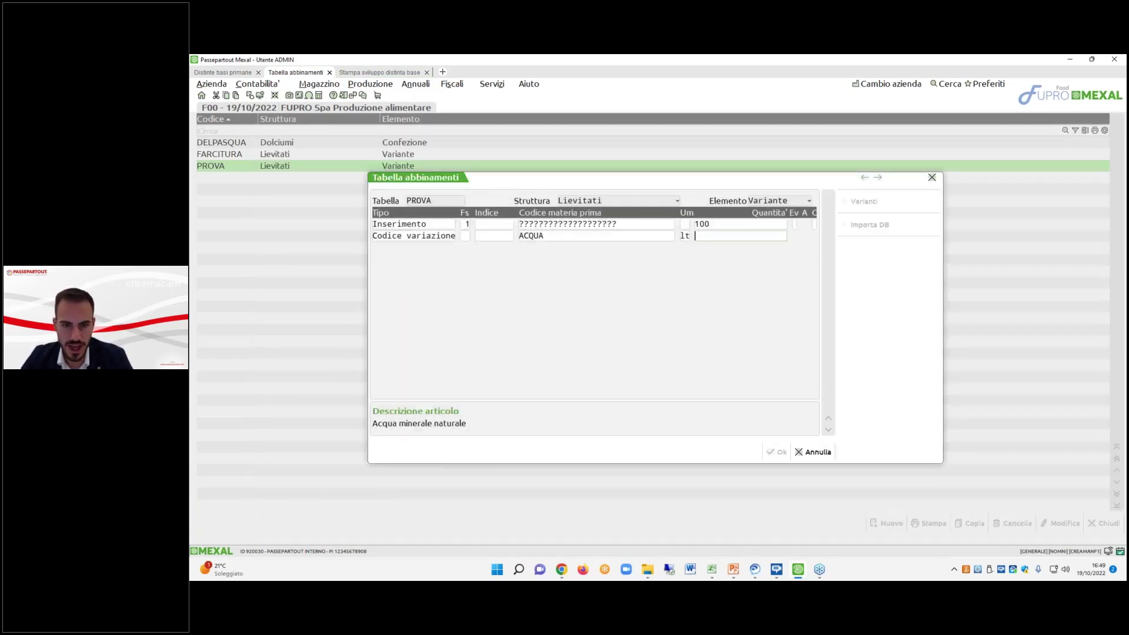
text(300)
key(Return)
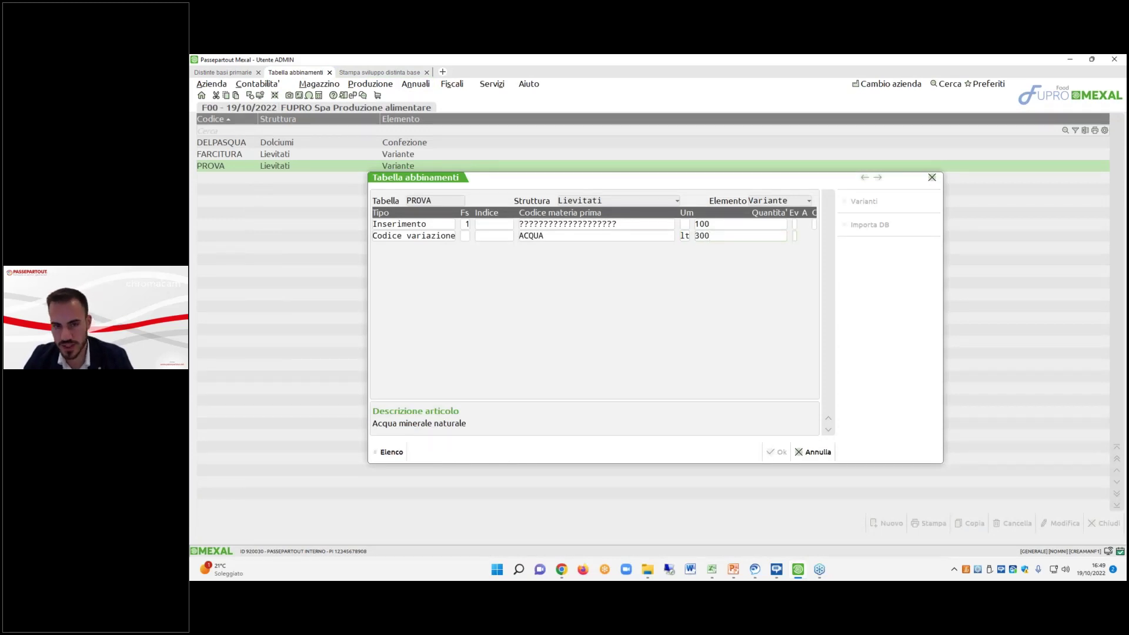
key(Return)
key(Return)
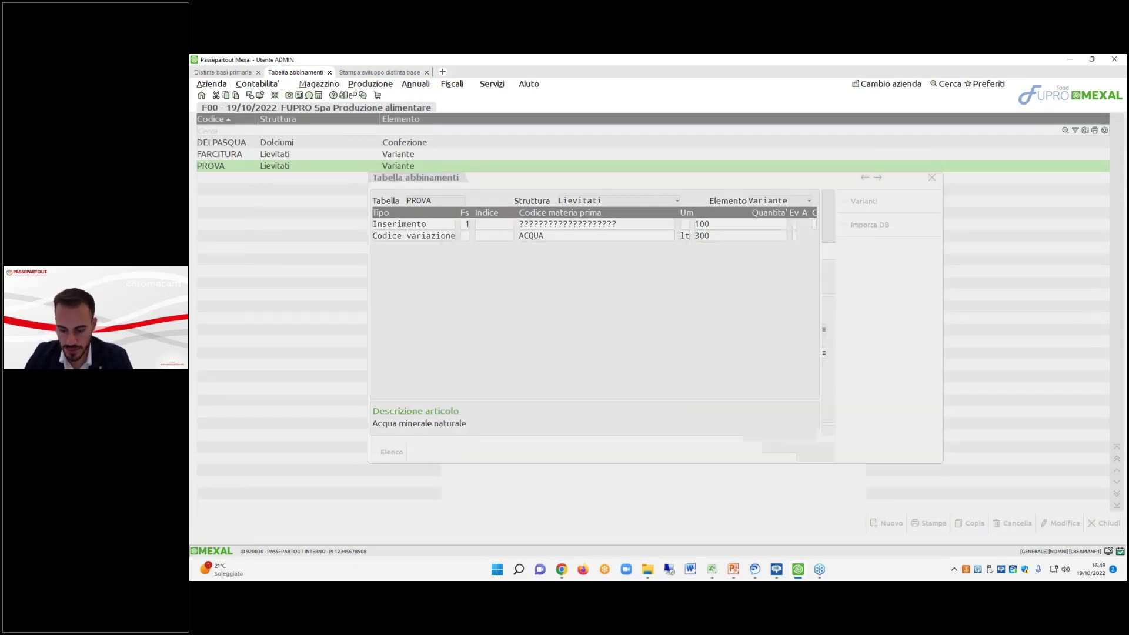
Pair the CRMN hazelnut cream variant with raw material OLIODIOLIVA, leaving CRMC blank, and confirm the pairings and the PROVA table.
key(Return)
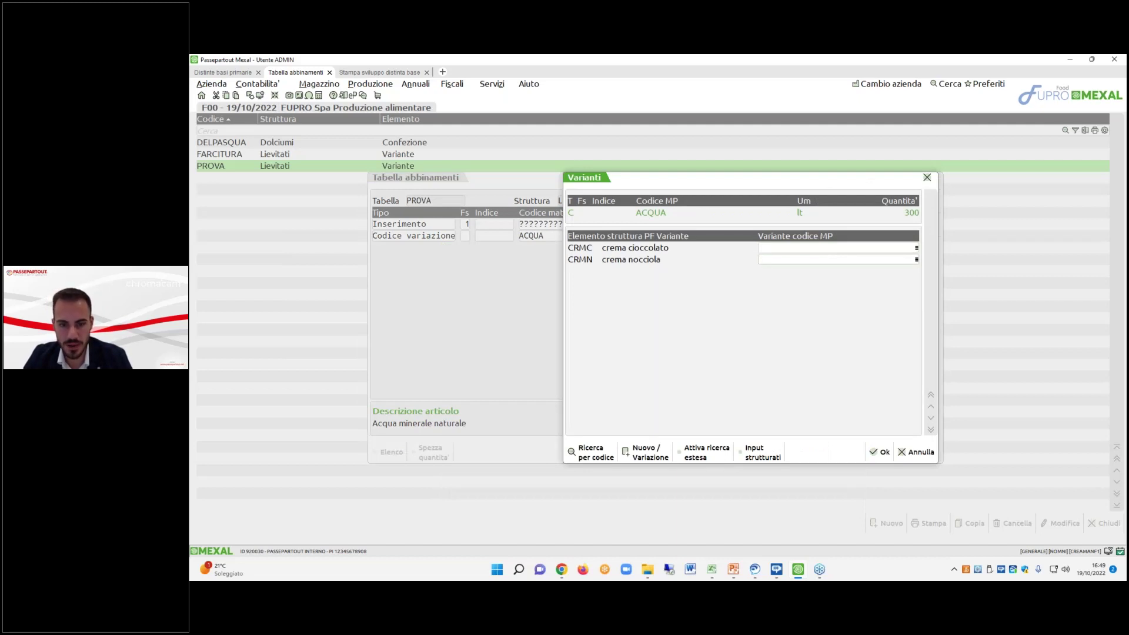
key(F2)
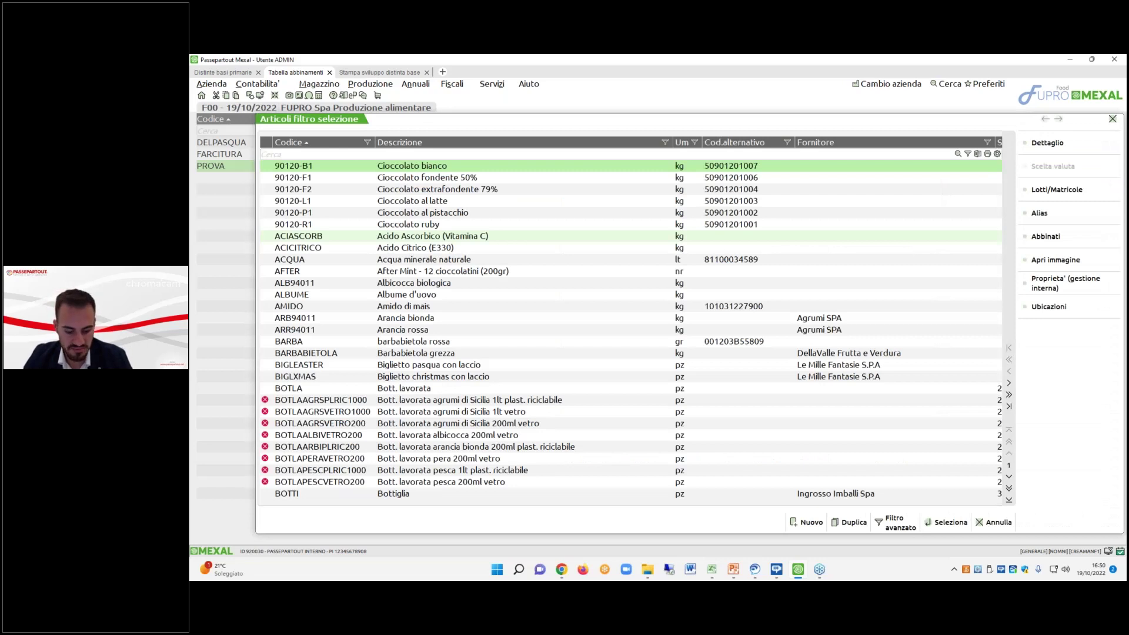
text(olio)
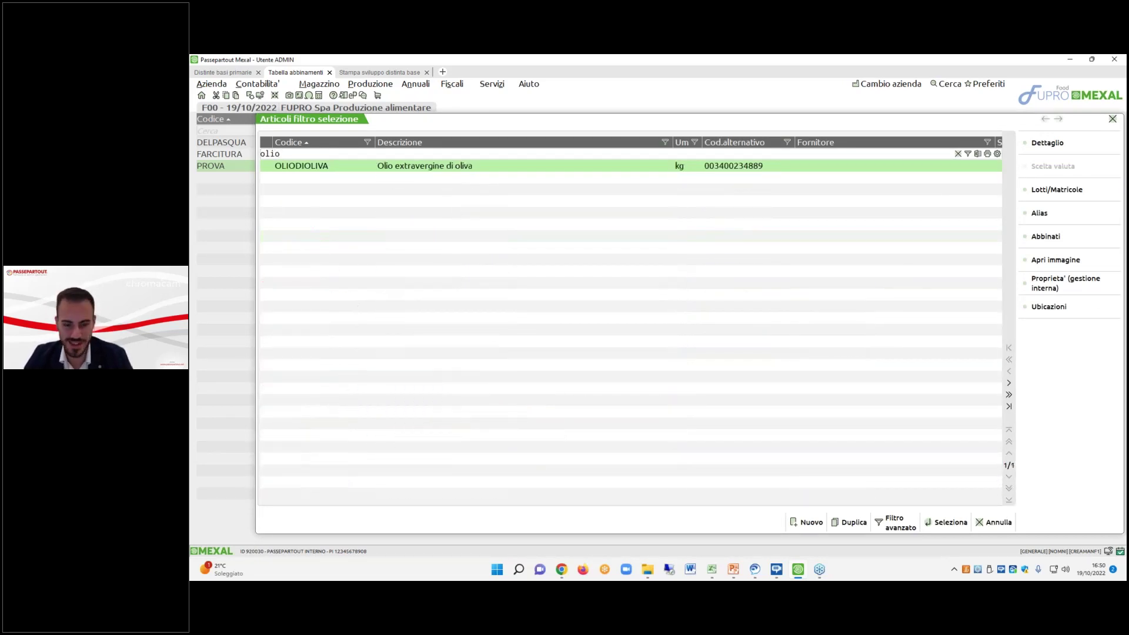
key(Return)
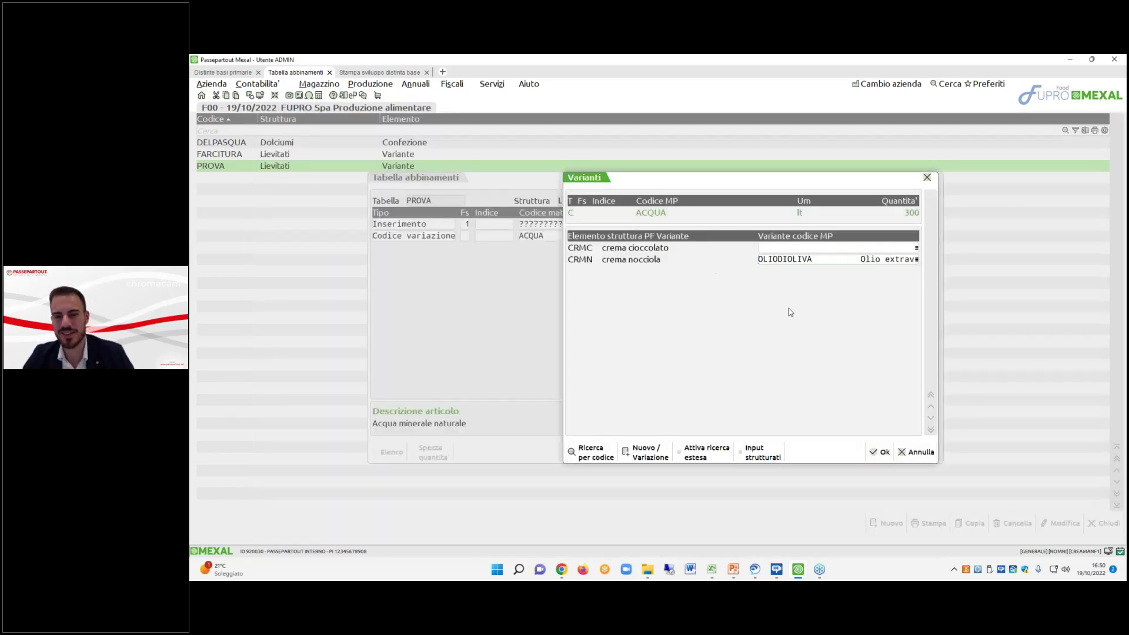
click(880, 454)
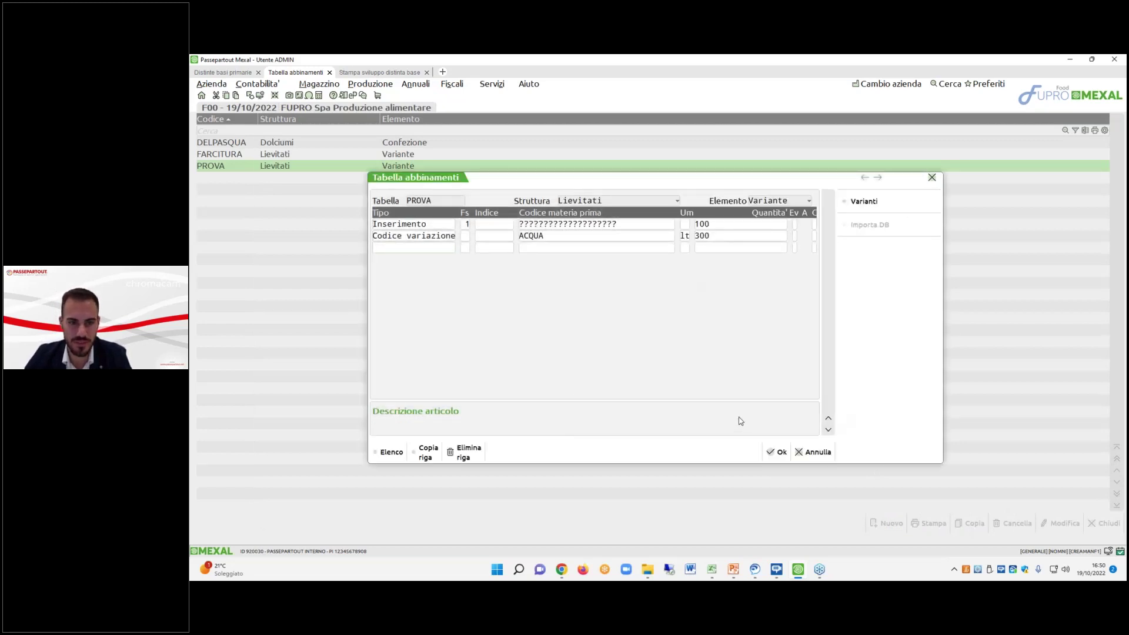
click(777, 451)
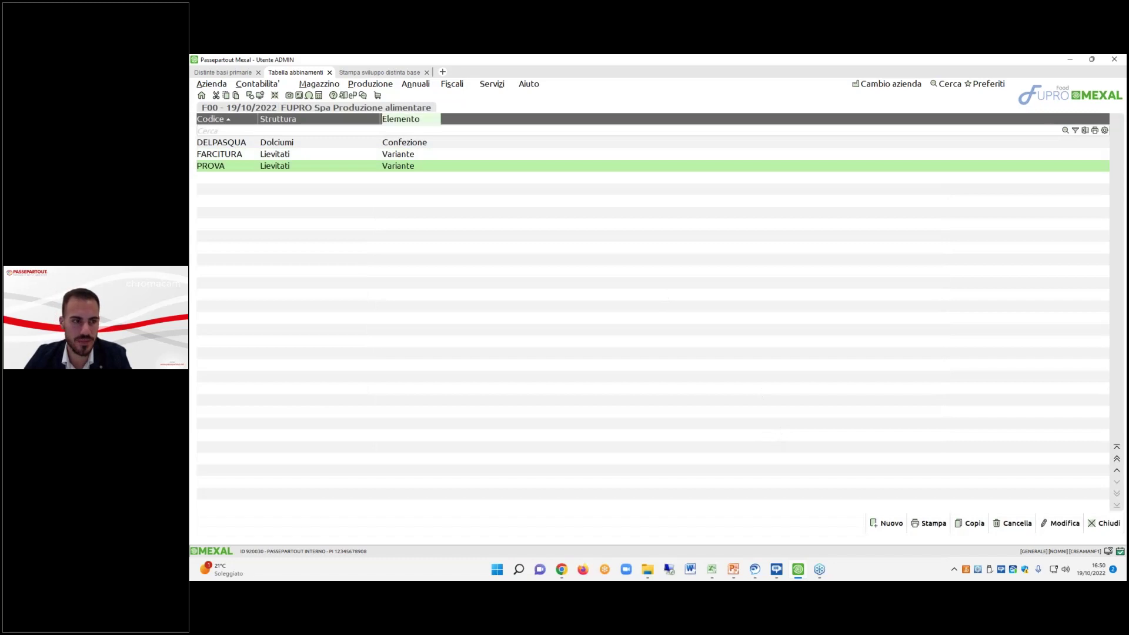
Reopen the PROVA pairing table, check the variant pairings of the ACQUA code variation row, and confirm the table.
double_click(422, 169)
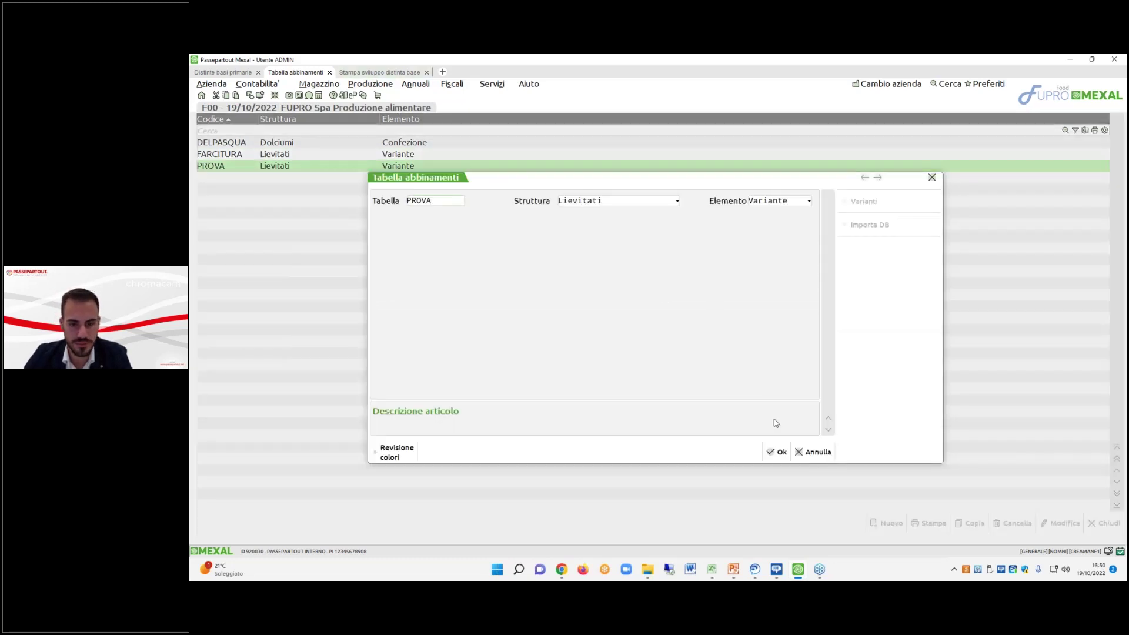
click(705, 358)
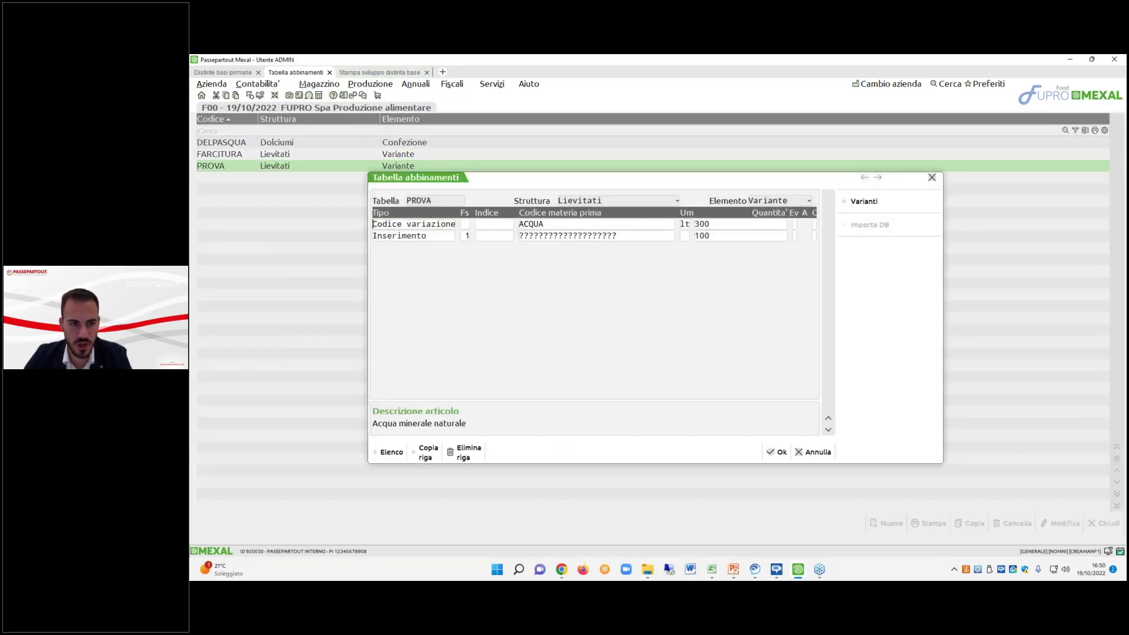
key(F5)
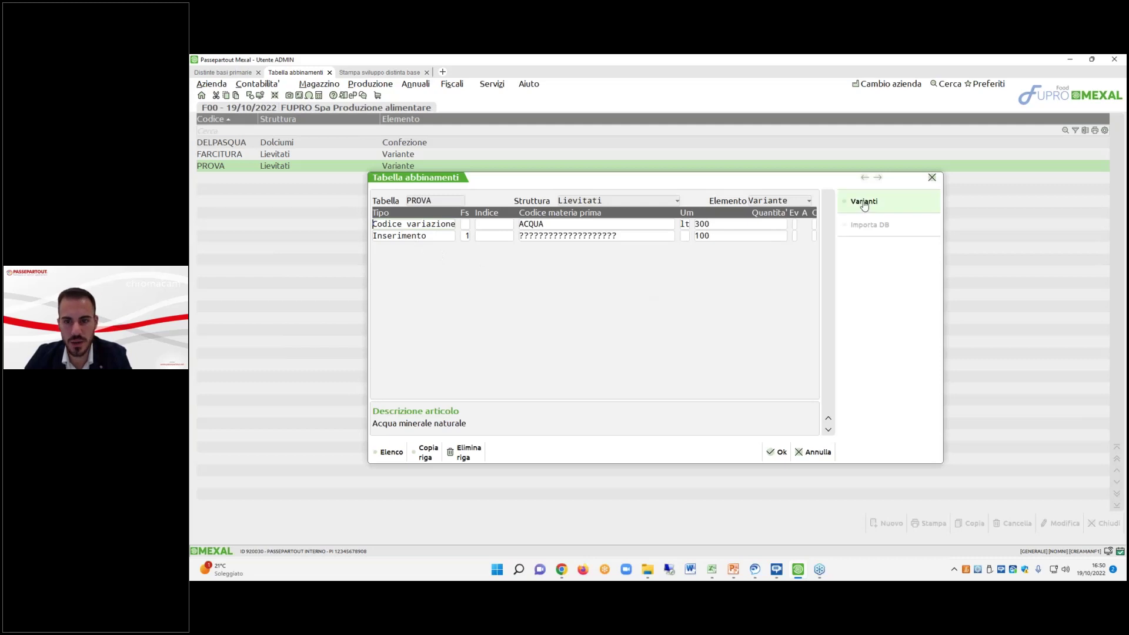
key(Escape)
click(894, 214)
click(879, 453)
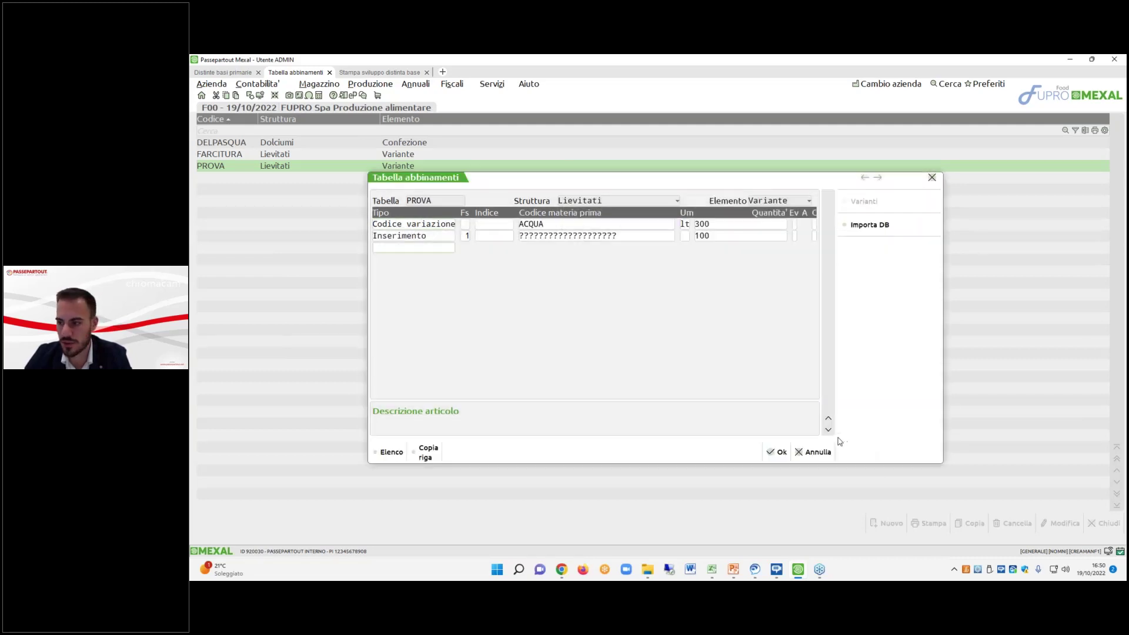
click(774, 451)
Print the bill of materials development for the CROIS article with type CLA and variant CRMNC.
click(382, 72)
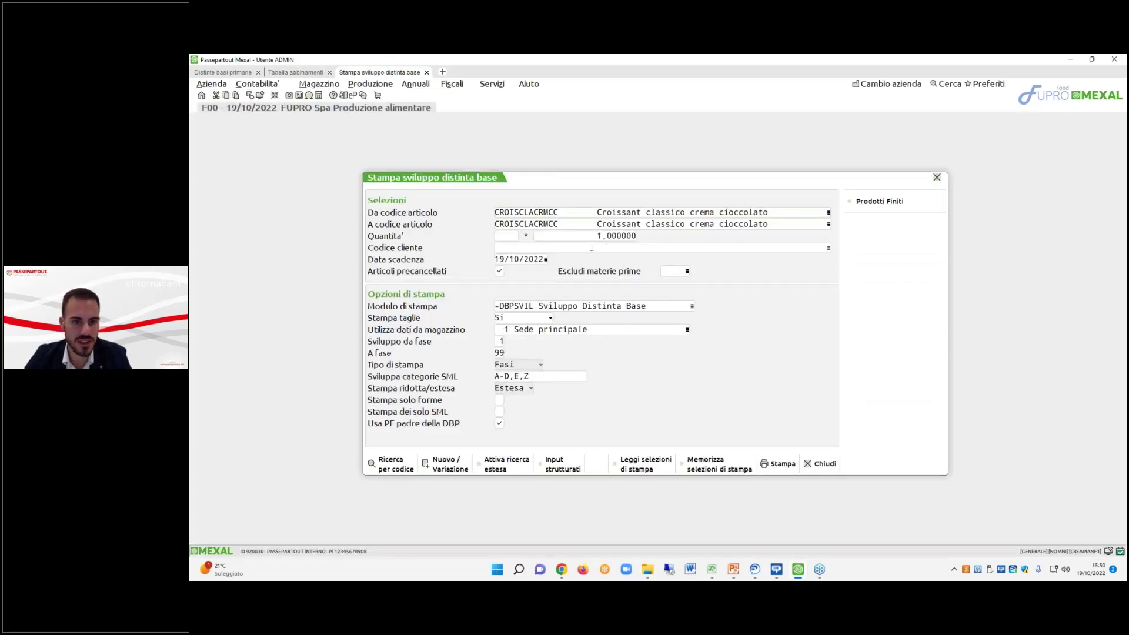
click(562, 463)
click(787, 272)
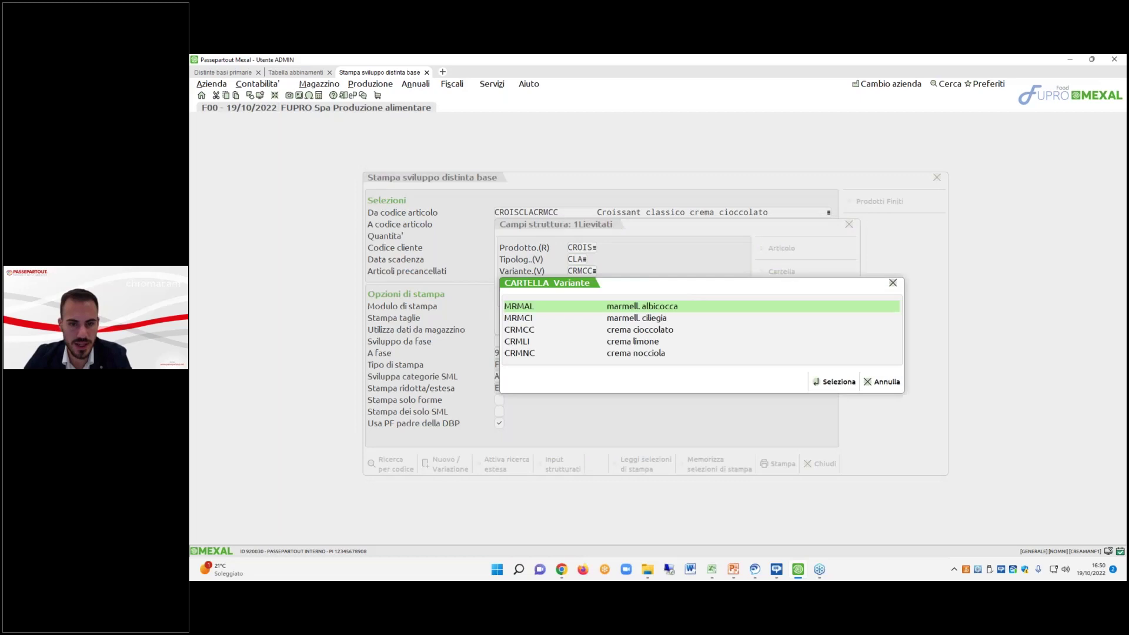
double_click(645, 352)
click(726, 322)
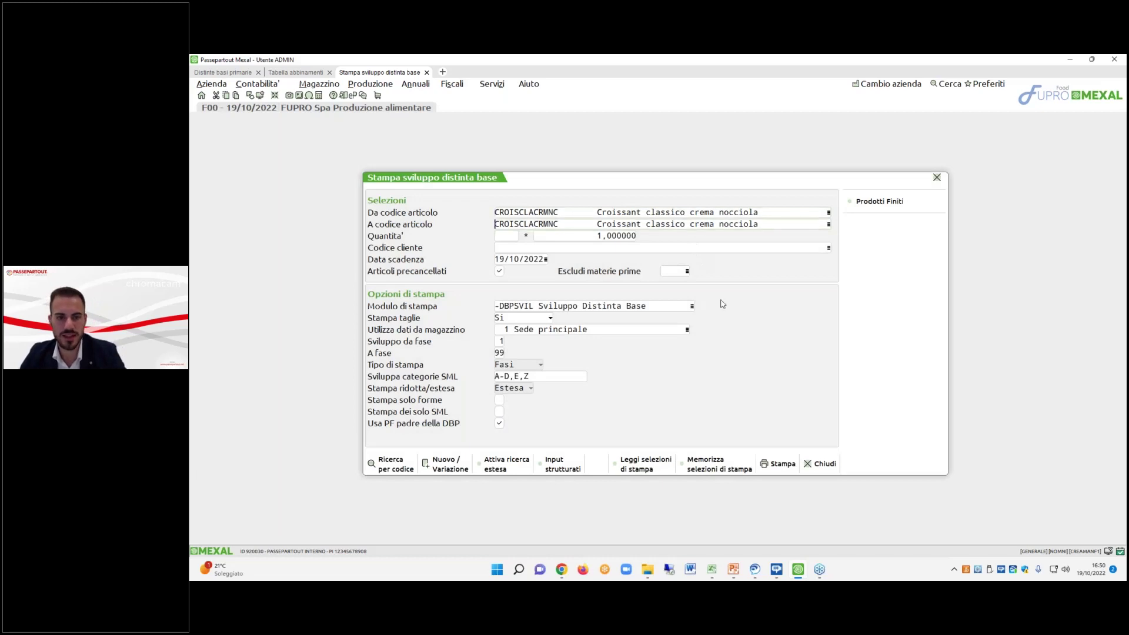
click(784, 464)
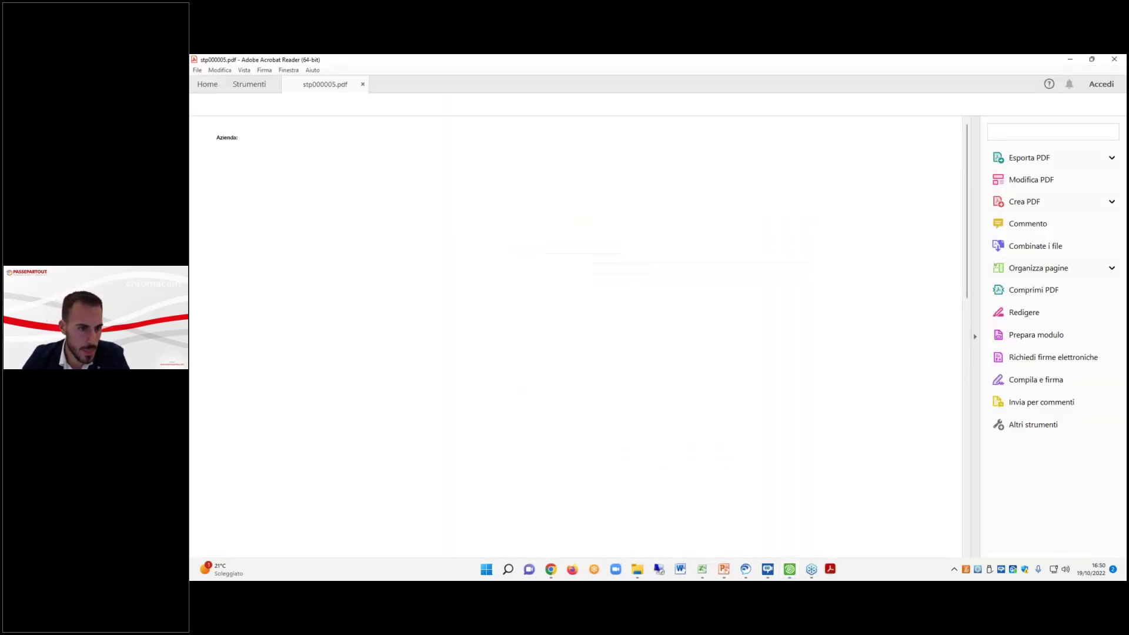
Examine the OLIODIOLIVA line in phase 1 of the printed hazelnut cream croissant PDF, and close the PDF reader.
click(610, 104)
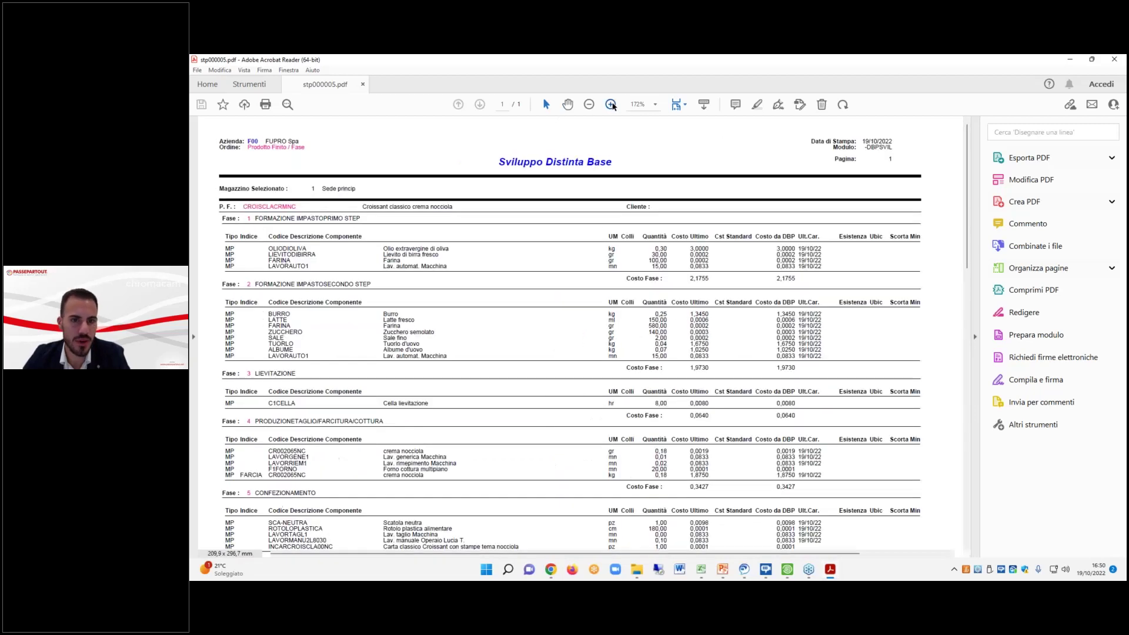
click(611, 105)
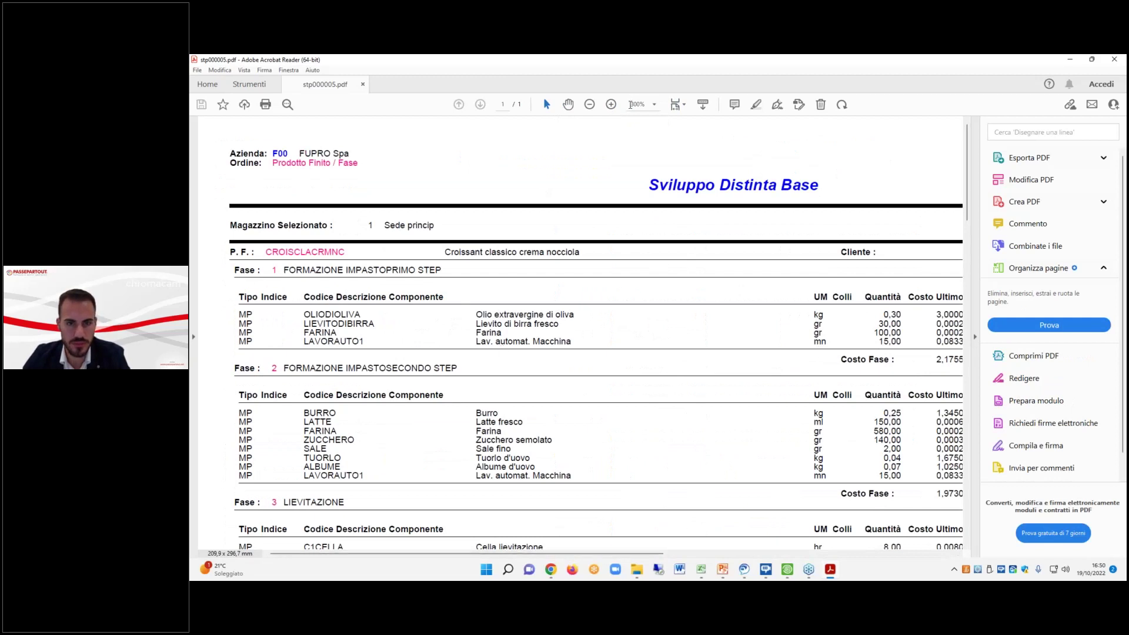
click(610, 105)
click(610, 105)
scroll(413, 398, down, 2)
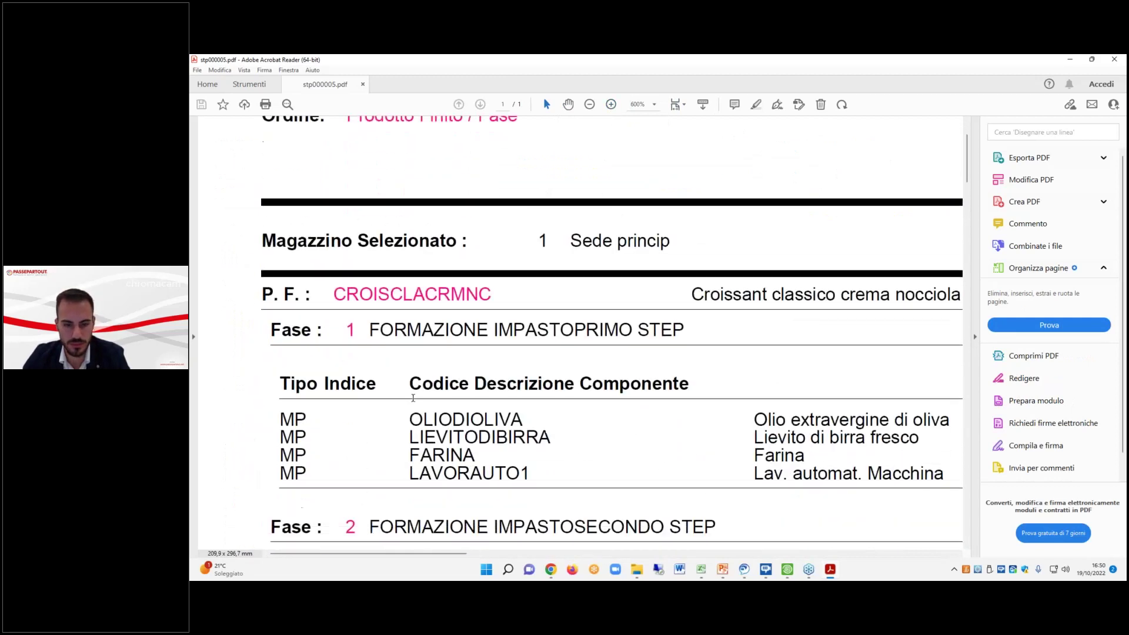
drag(420, 419, 950, 420)
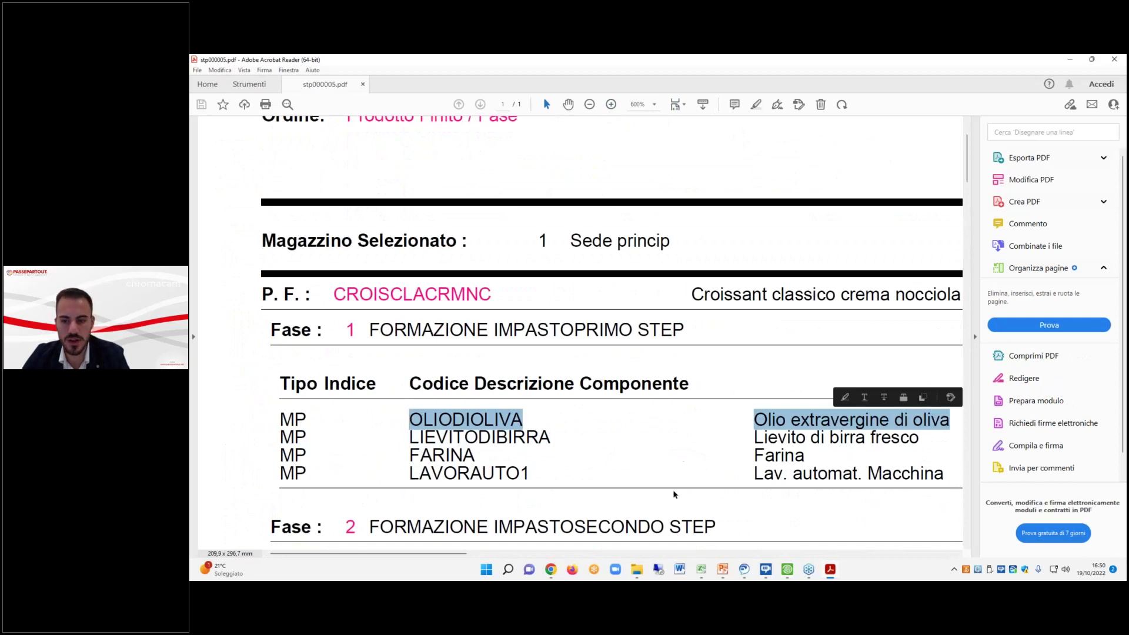
scroll(449, 142, right, 3)
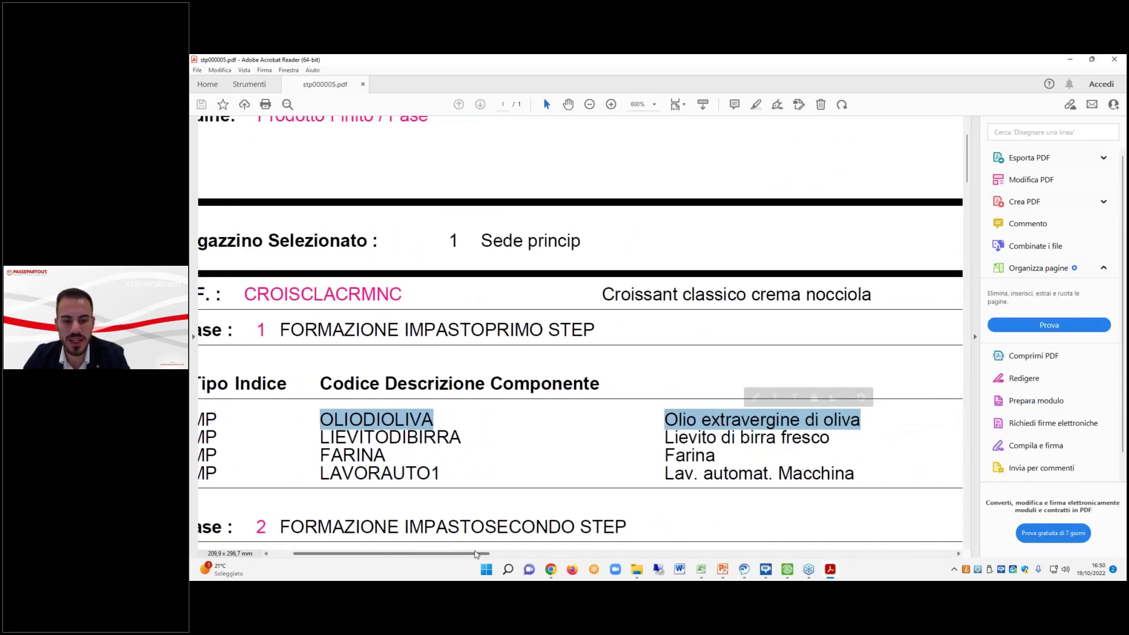
key(alt+Tab)
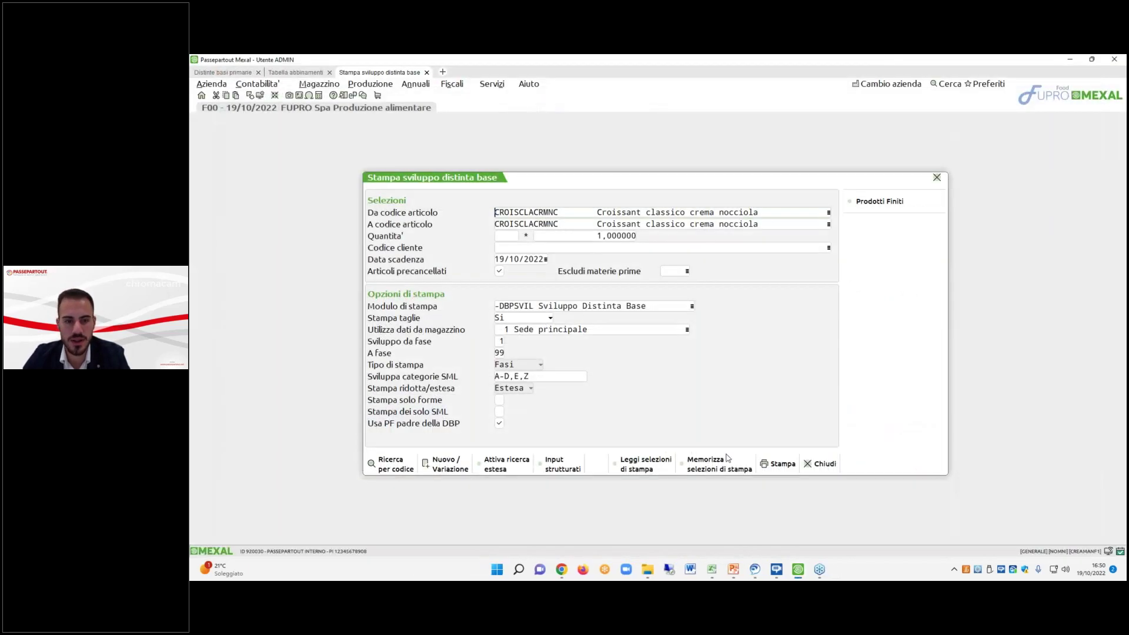
Close the bill of materials development print form and exit the CROIS bill of materials without making changes.
key(Escape)
click(318, 72)
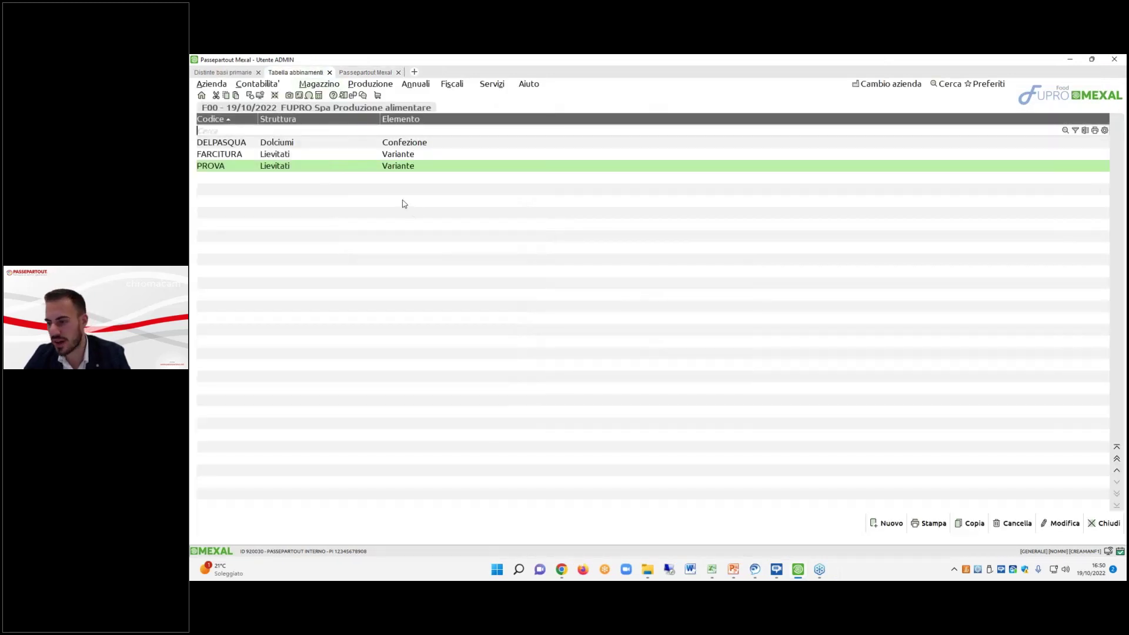
click(235, 72)
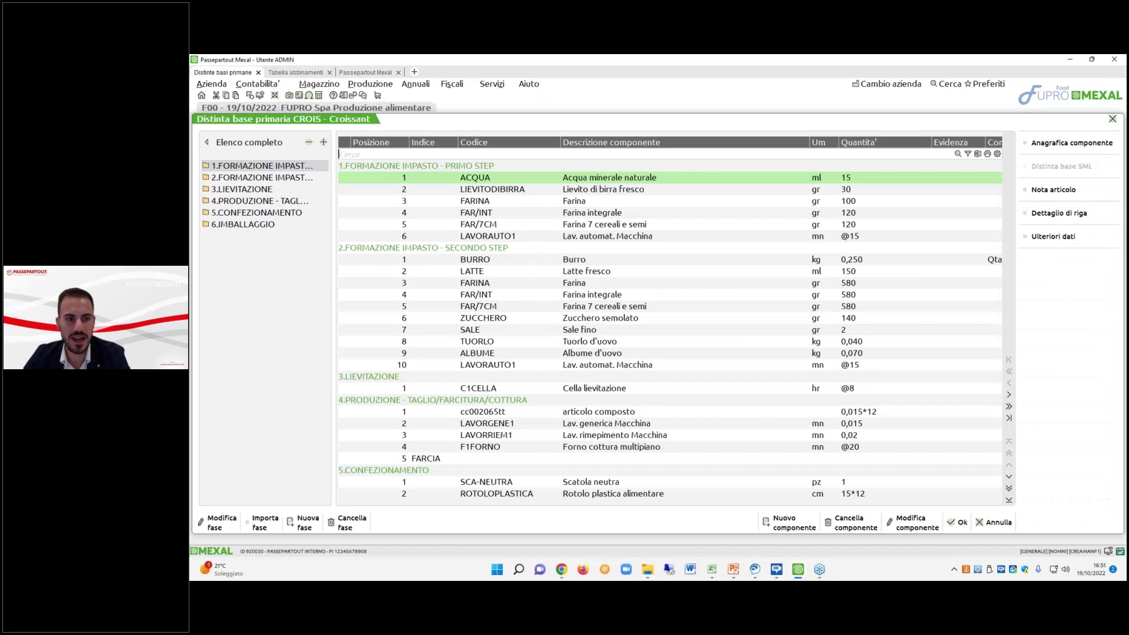
click(985, 524)
click(671, 353)
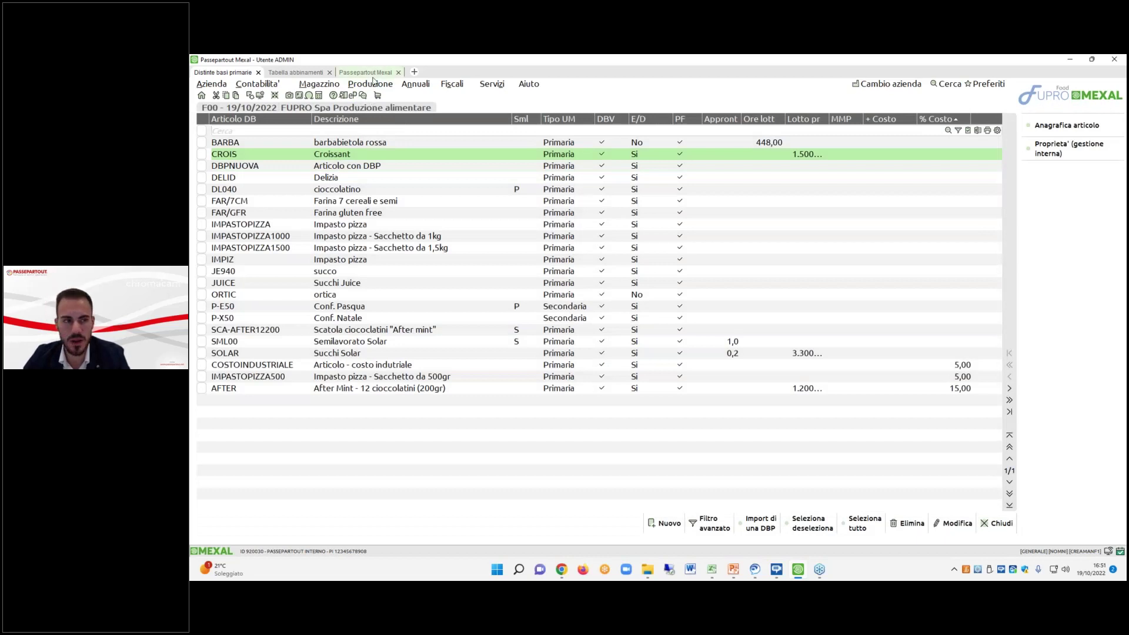
click(302, 73)
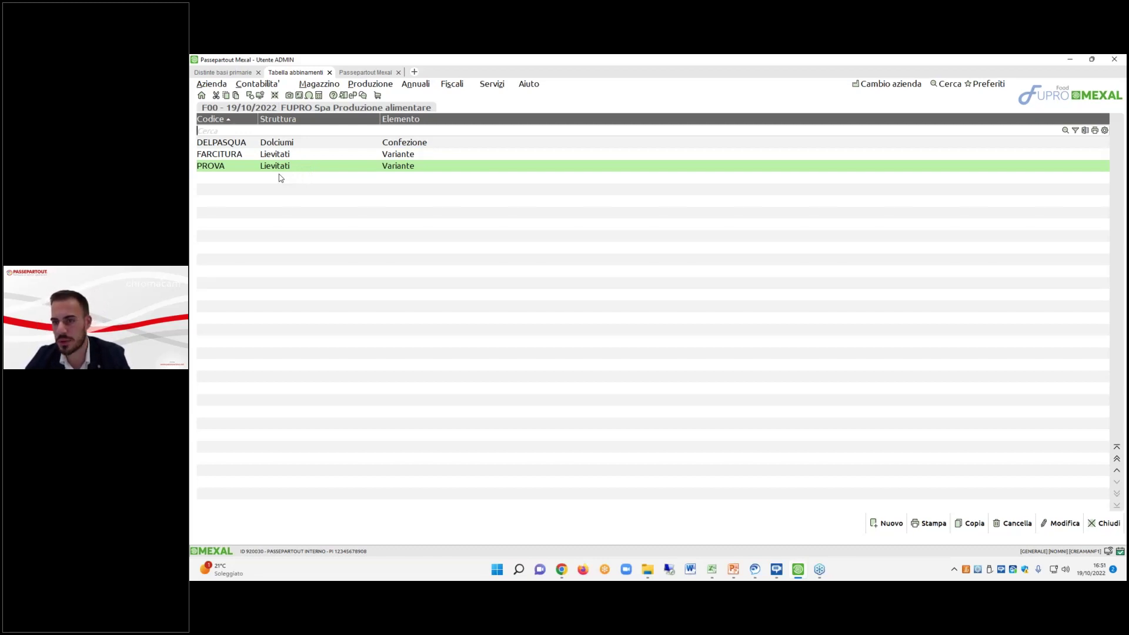
click(226, 73)
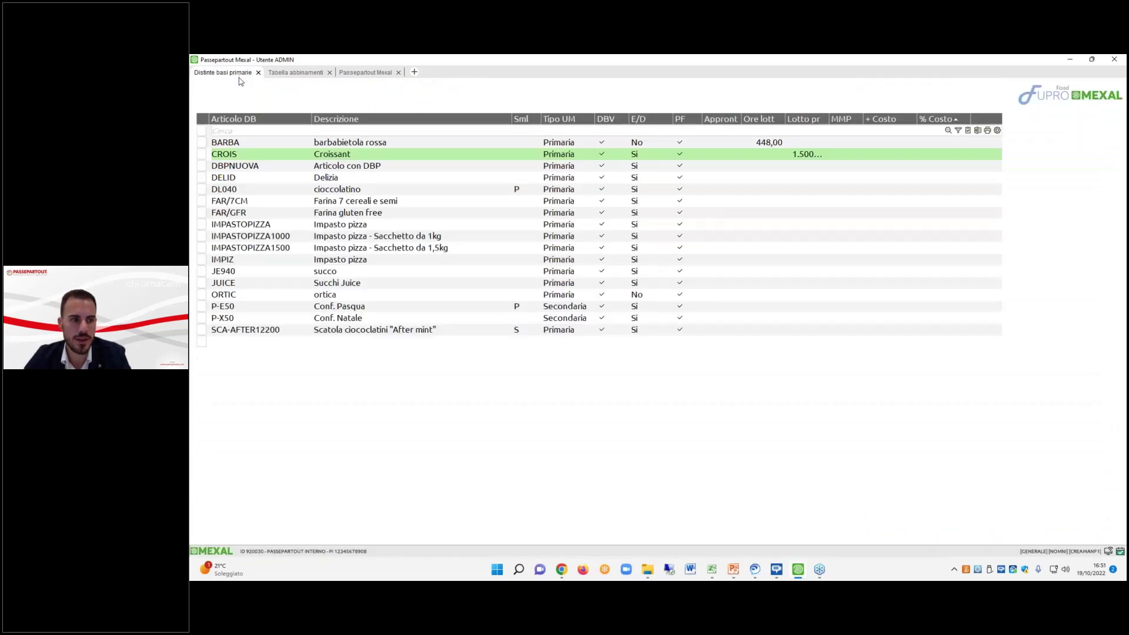
click(295, 72)
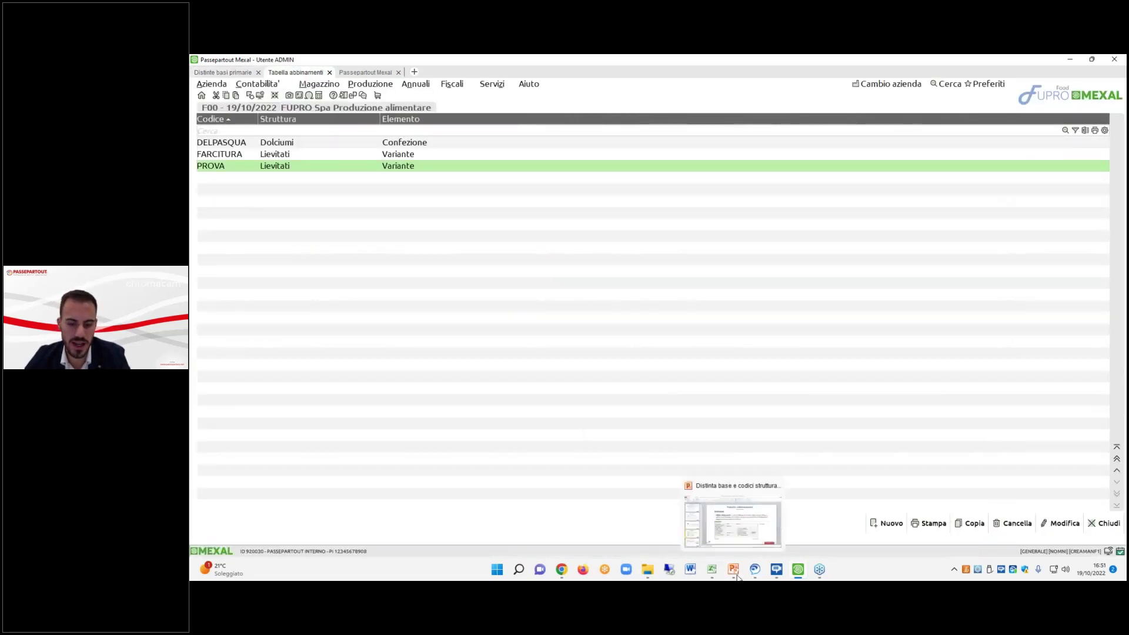
Switch to the PowerPoint presentation and review the Tabella abbinamenti slides on table setup, row types and the bill of materials link.
click(737, 575)
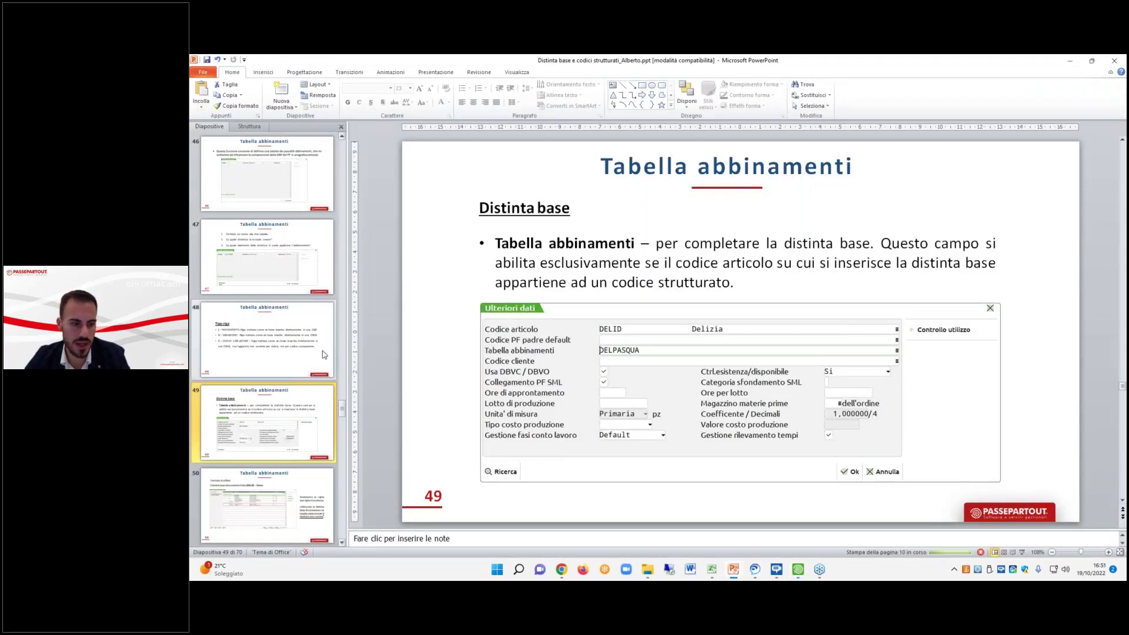
key(Up)
key(Up)
key(Up)
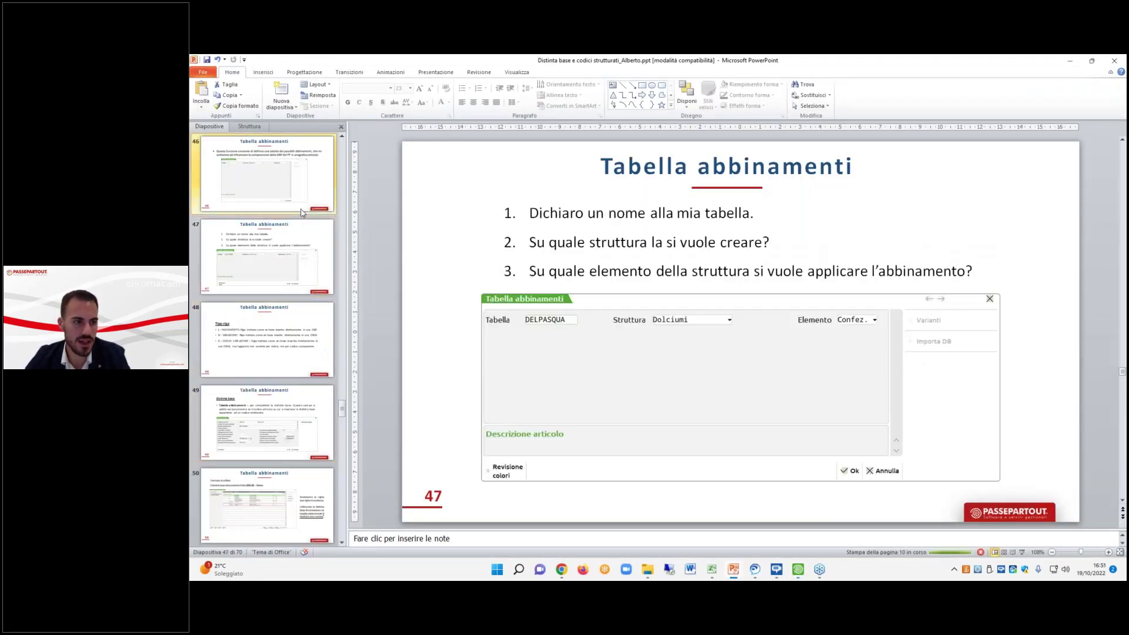
key(Down)
key(Down)
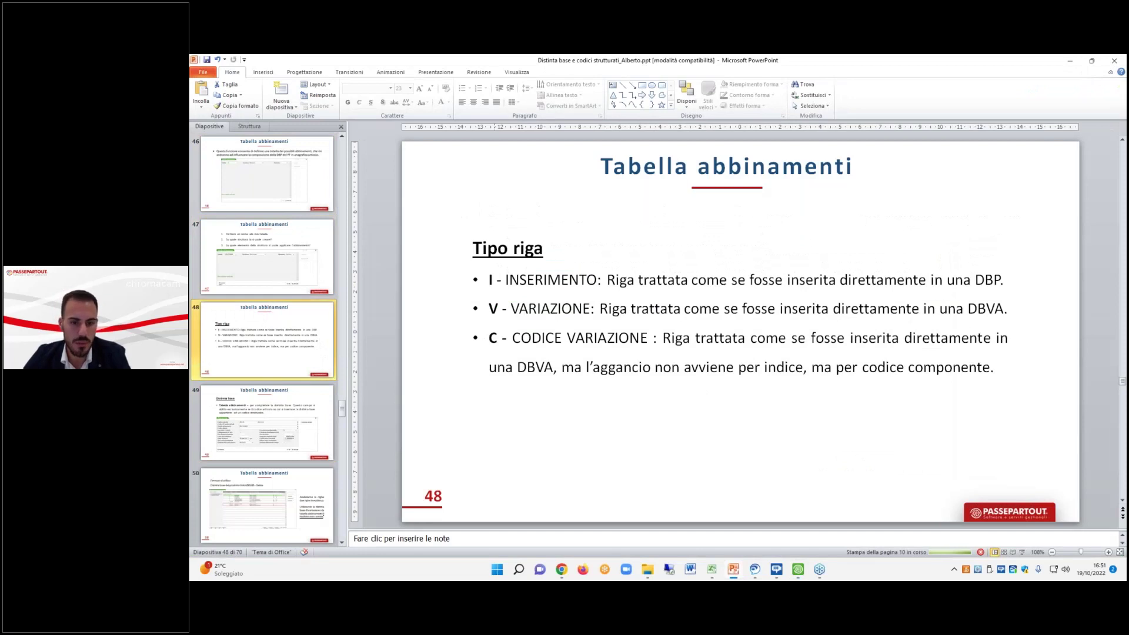
key(Down)
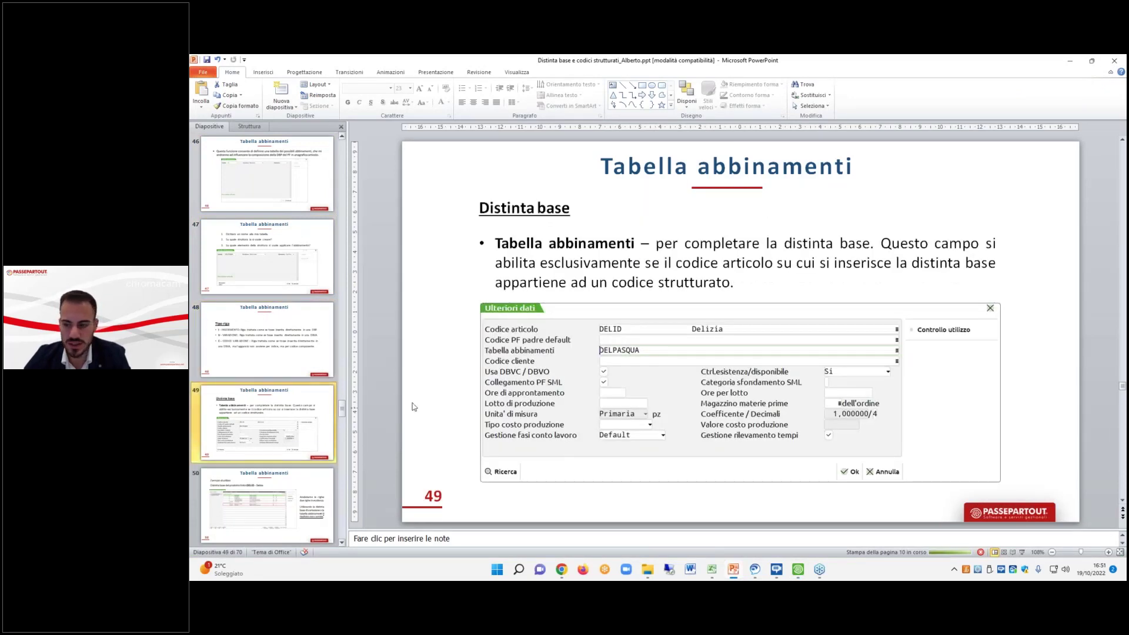